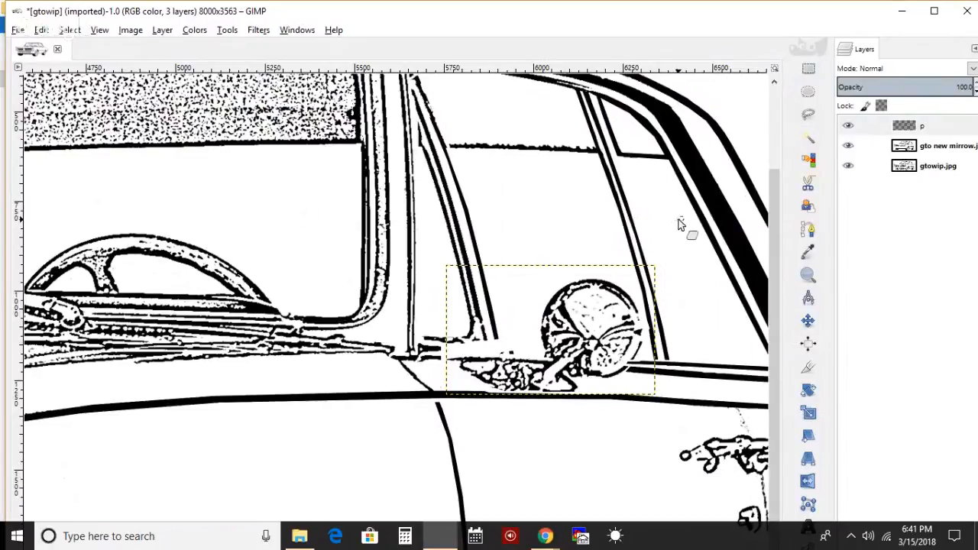
- Toggle the gto new mirrow layer's visibility off and on to compare it with the layer beneath
left_click(848, 147)
left_click(849, 147)
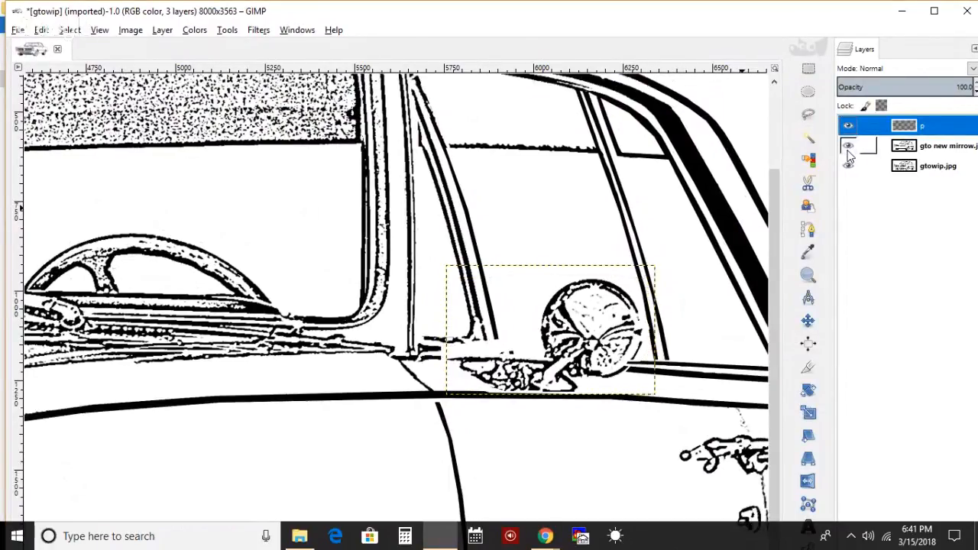
left_click(848, 151)
left_click(848, 151)
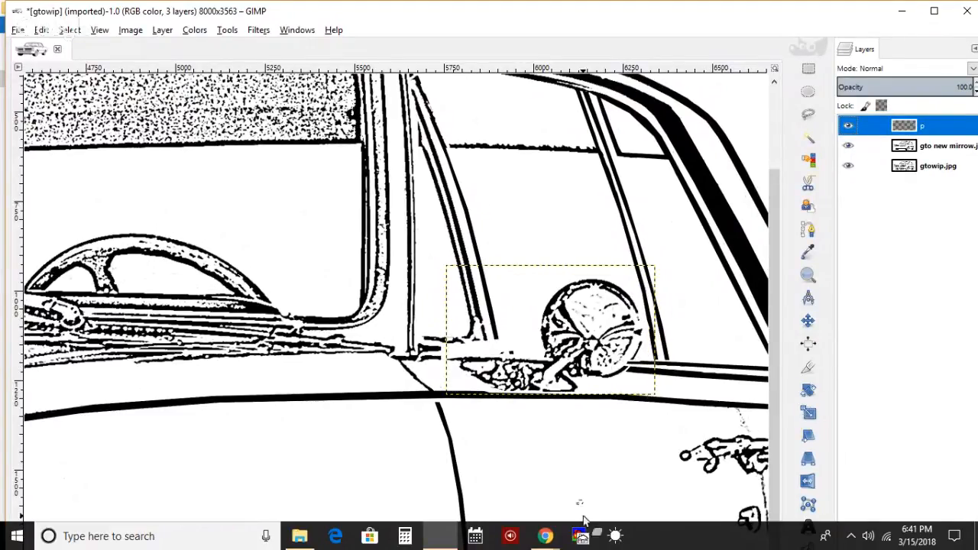
- Fit the whole car drawing in the maximized window with the gto new mirrow layer active
left_click(921, 173)
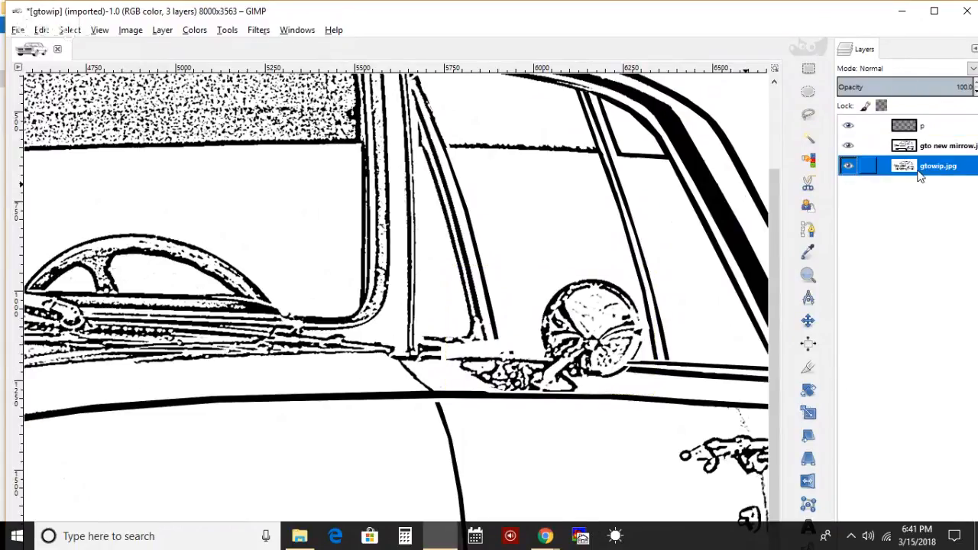
left_click(100, 30)
mouse_move(255, 77)
left_click(328, 119)
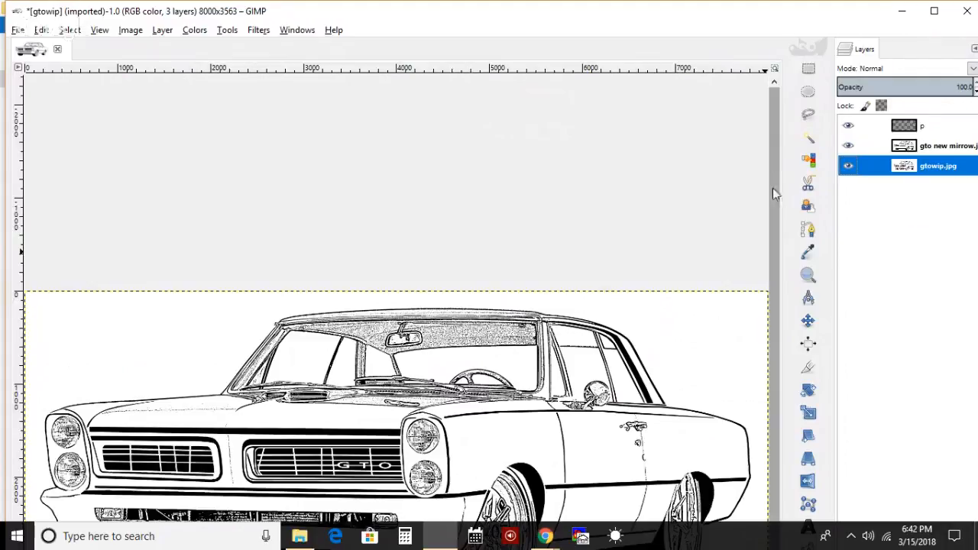
left_click(920, 145)
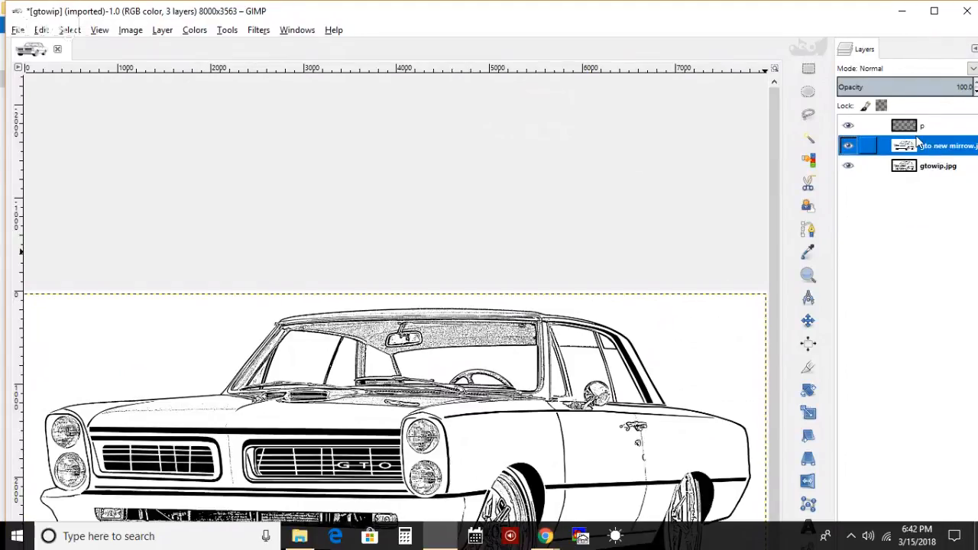
left_click(99, 30)
mouse_move(134, 74)
left_click(335, 121)
left_click(934, 11)
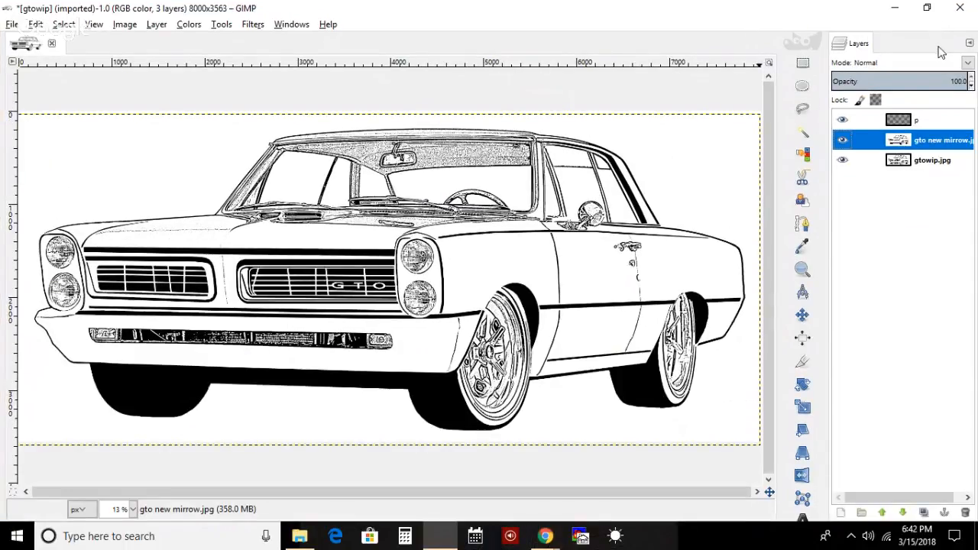
- Switch the p and gto new mirrow layers off and on to compare the full car drawings
left_click(843, 120)
left_click(843, 120)
left_click(843, 141)
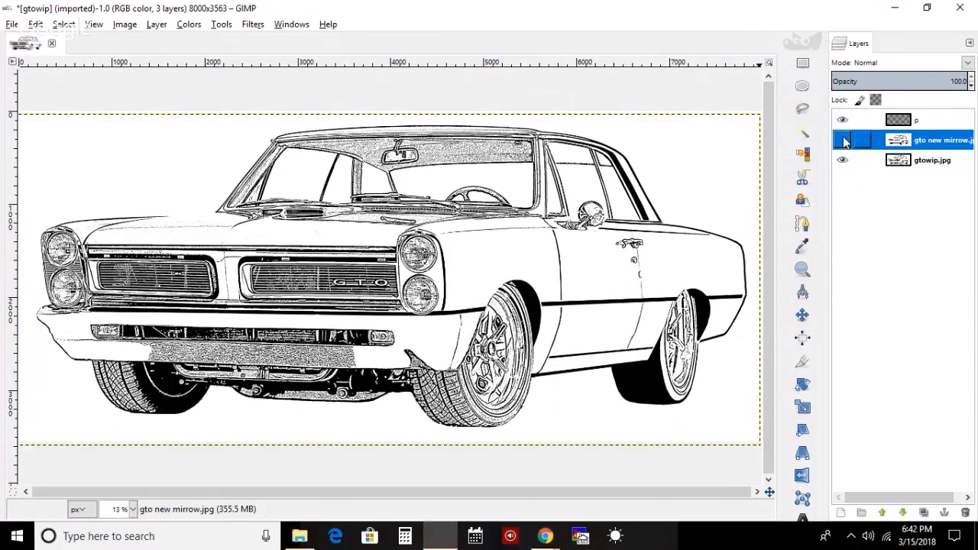
left_click(844, 141)
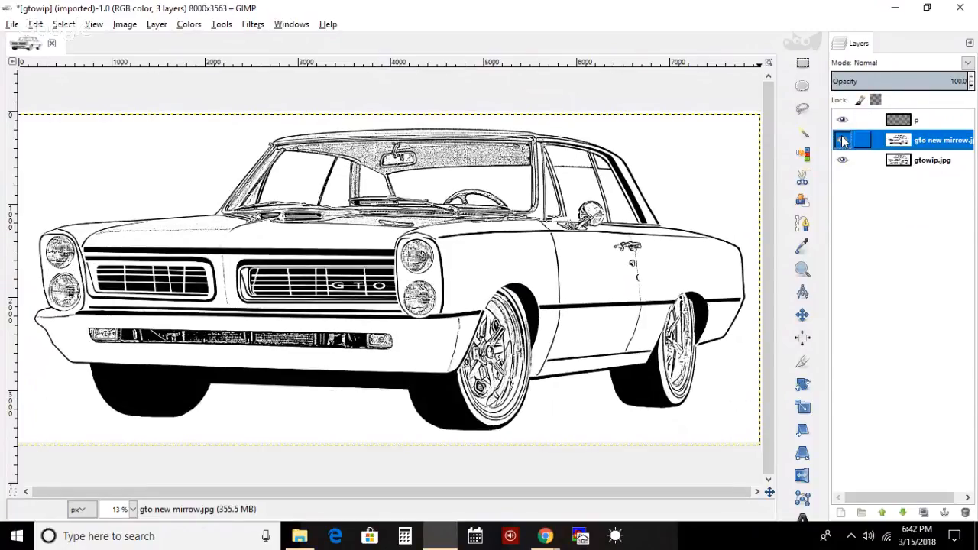
left_click(844, 142)
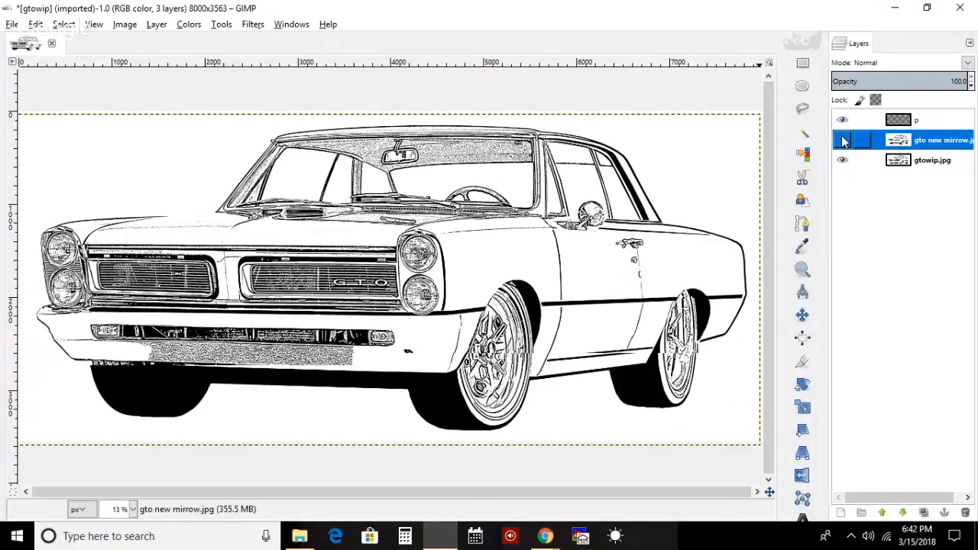
left_click(843, 142)
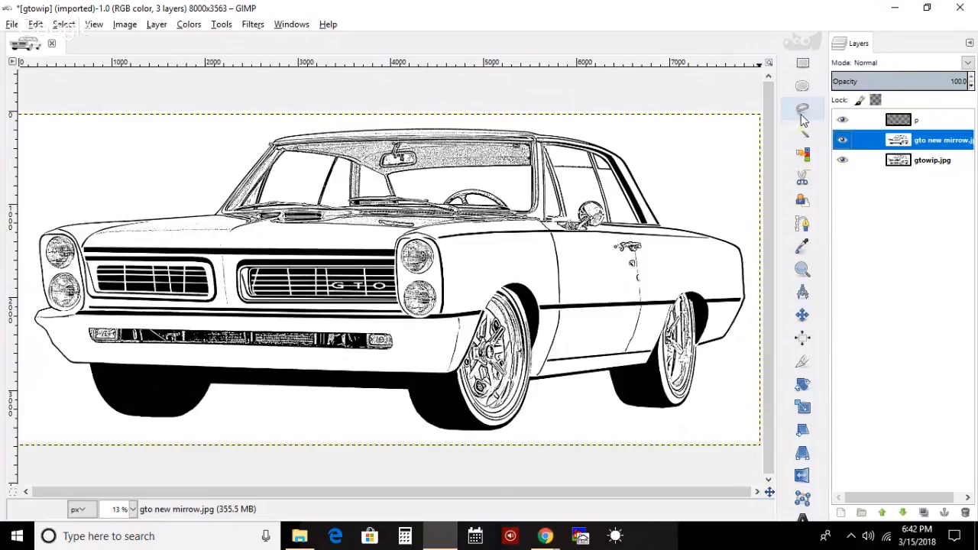
- Examine the side mirror, windshield and door area up close, ending with the whole image fitted in the window
left_click(803, 269)
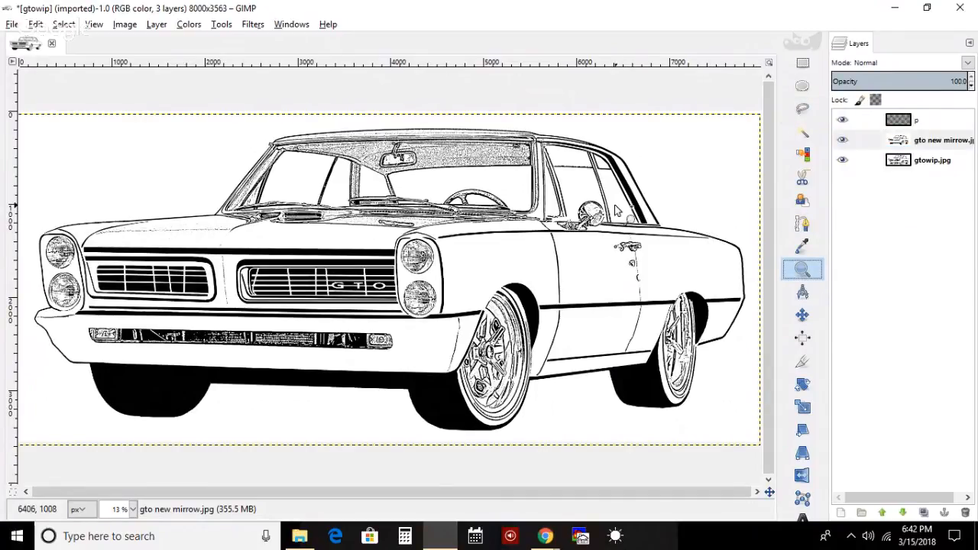
left_click(588, 205)
left_click(587, 205)
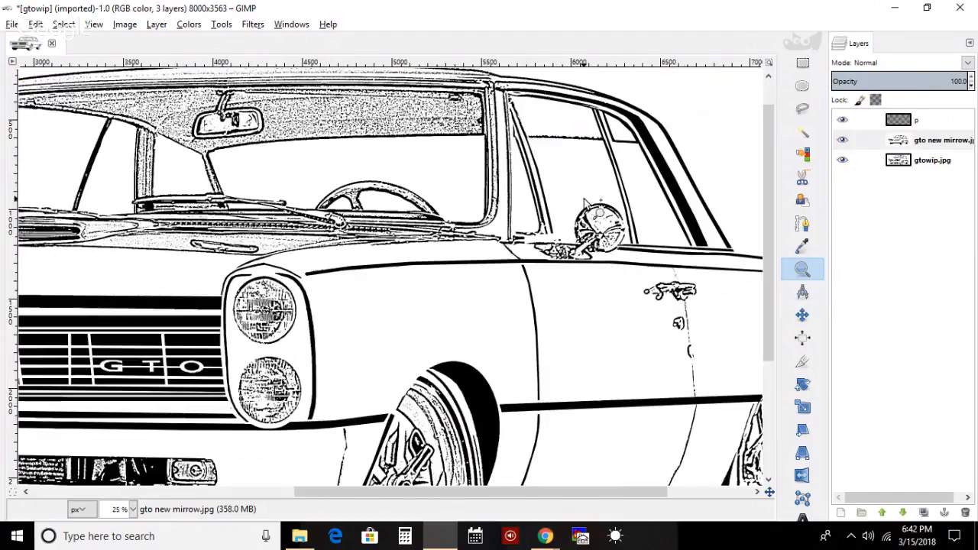
left_click(587, 205)
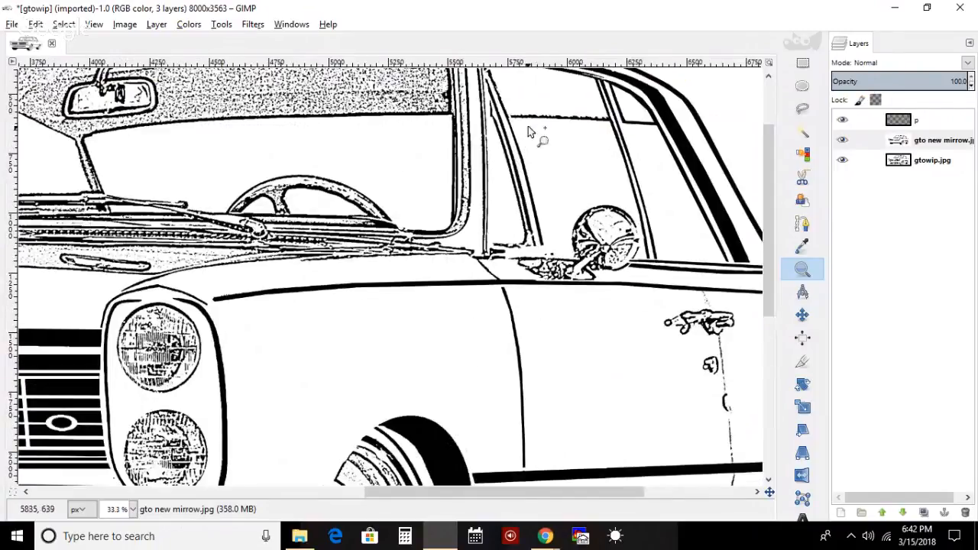
left_click_drag(772, 244, 769, 209)
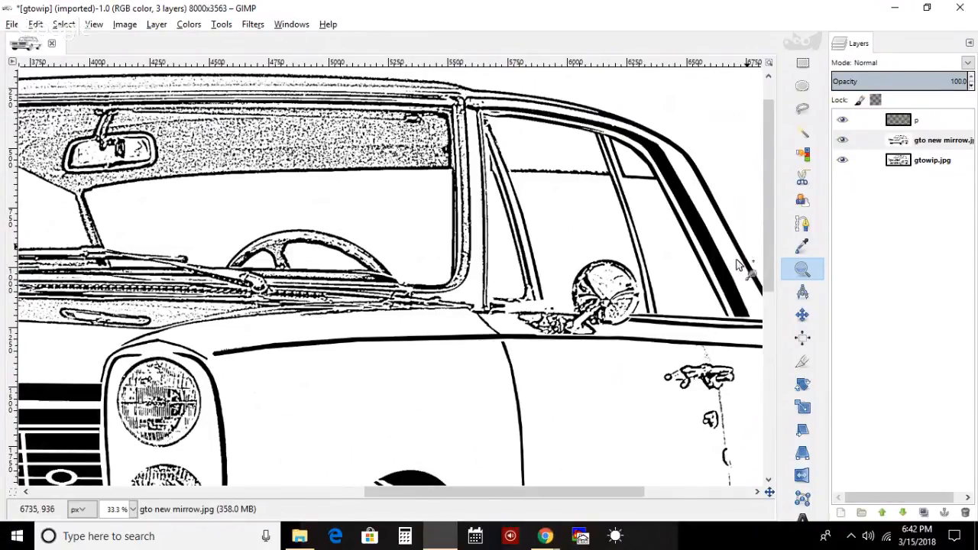
left_click_drag(526, 491, 386, 489)
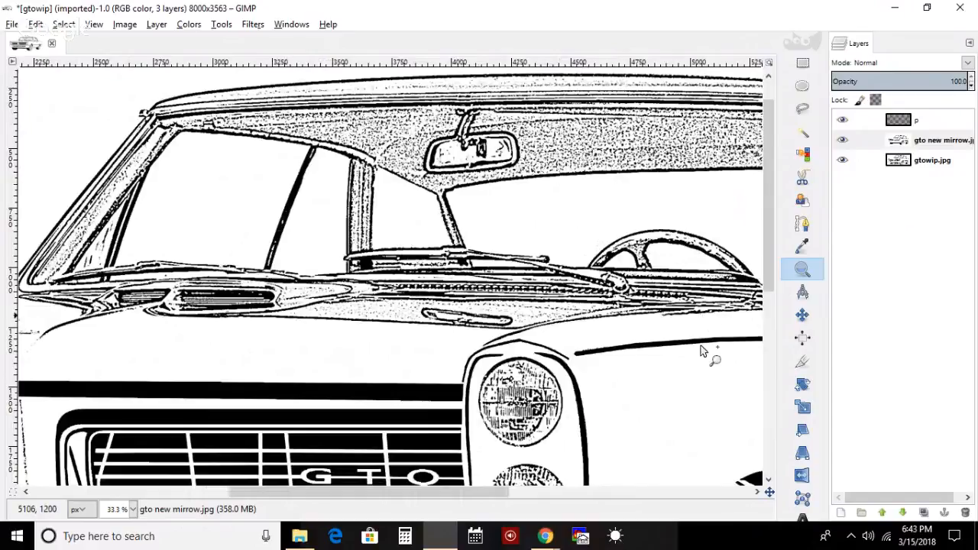
left_click_drag(445, 493, 643, 476)
left_click_drag(767, 188, 767, 263)
left_click_drag(761, 224, 774, 213)
left_click(94, 23)
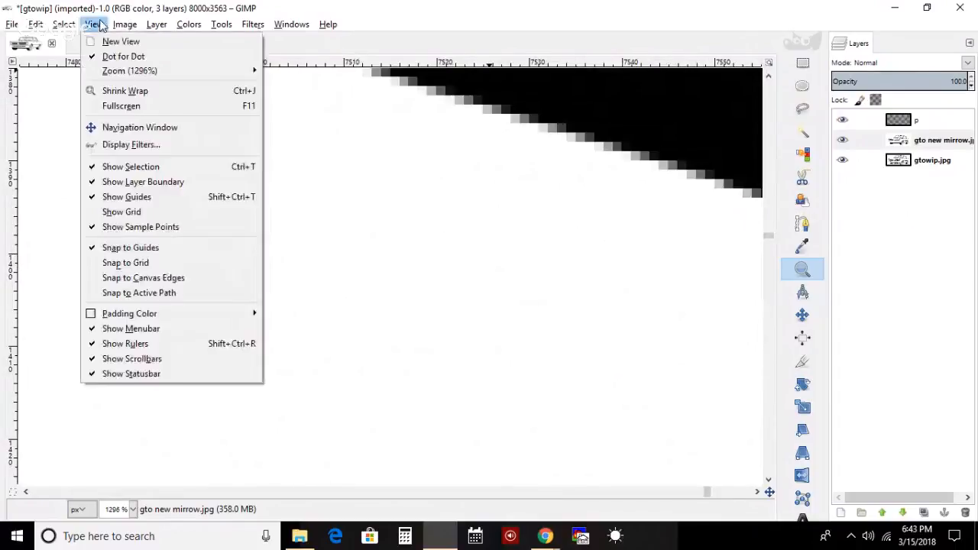
mouse_move(94, 24)
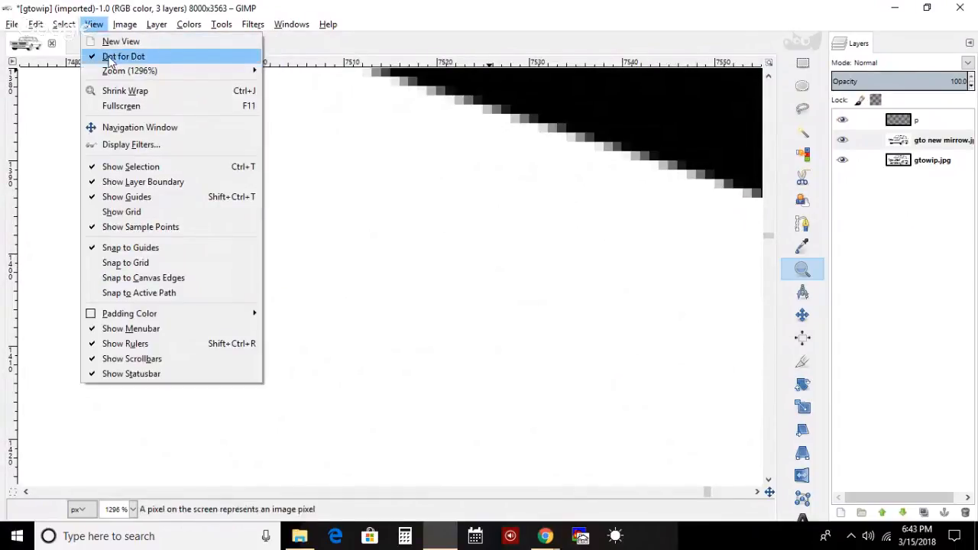
mouse_move(120, 71)
left_click(321, 116)
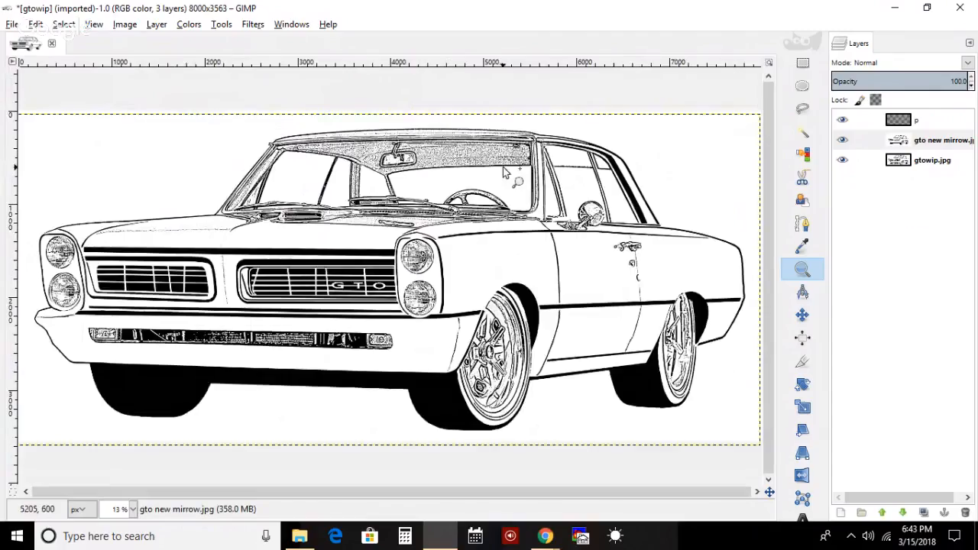
- Inspect the side mirror at 100% zoom while switching the p and gto new mirrow layers off and on
left_click(630, 223)
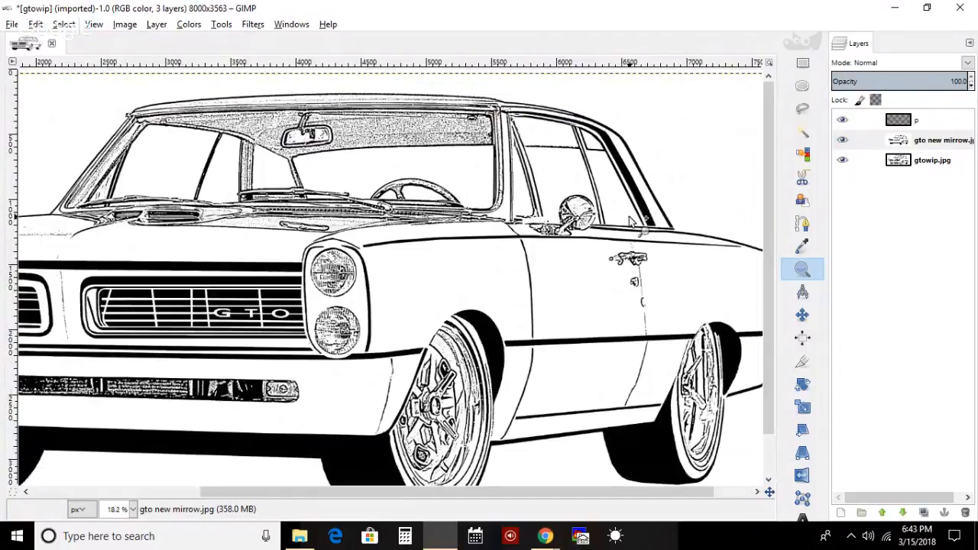
left_click(620, 201)
left_click(620, 201)
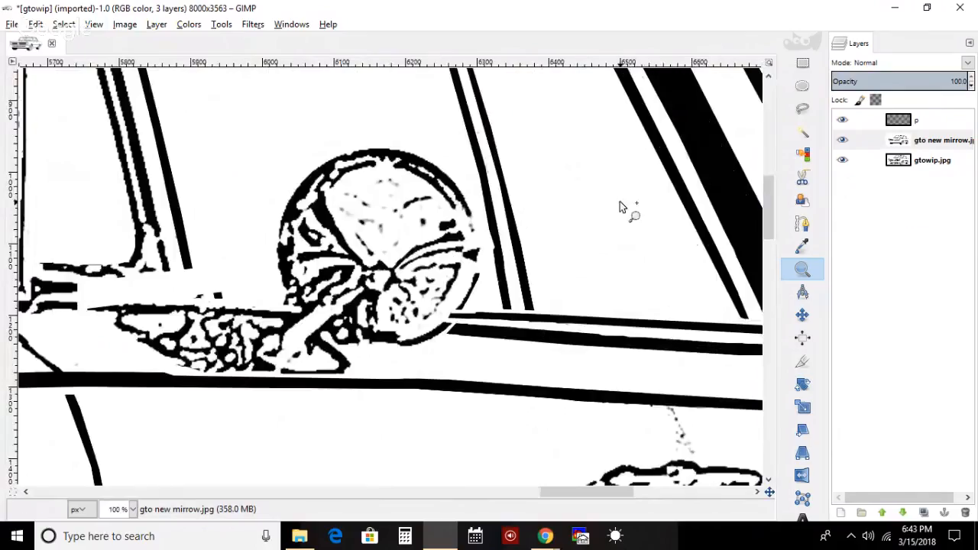
left_click(843, 120)
left_click(843, 121)
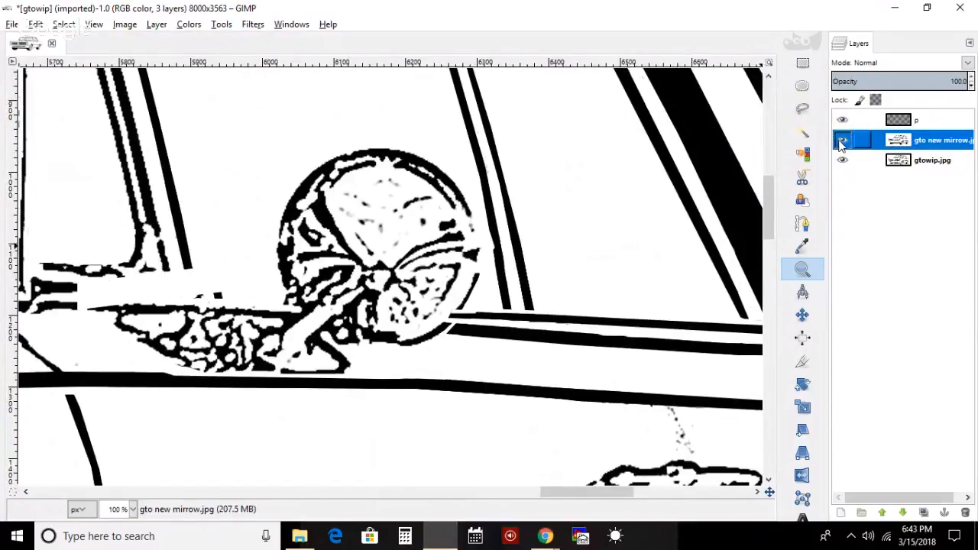
left_click(842, 140)
left_click(843, 140)
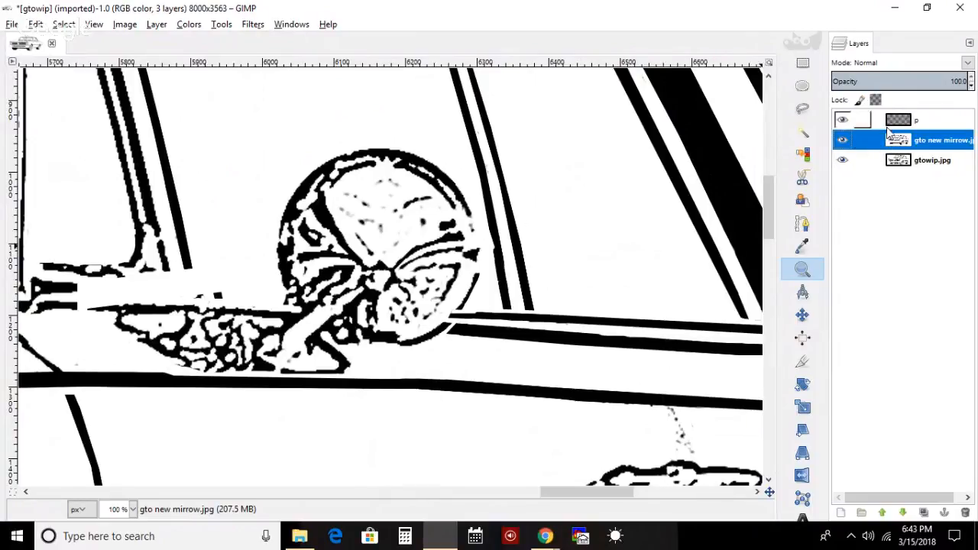
- Lock and unlock the Layers tab in its dock, and close the tab
left_click(970, 43)
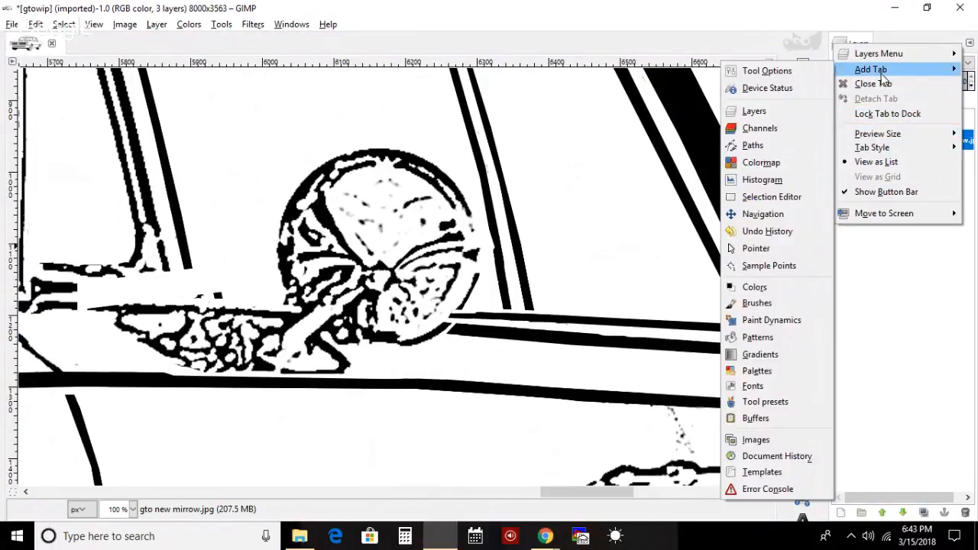
mouse_move(906, 153)
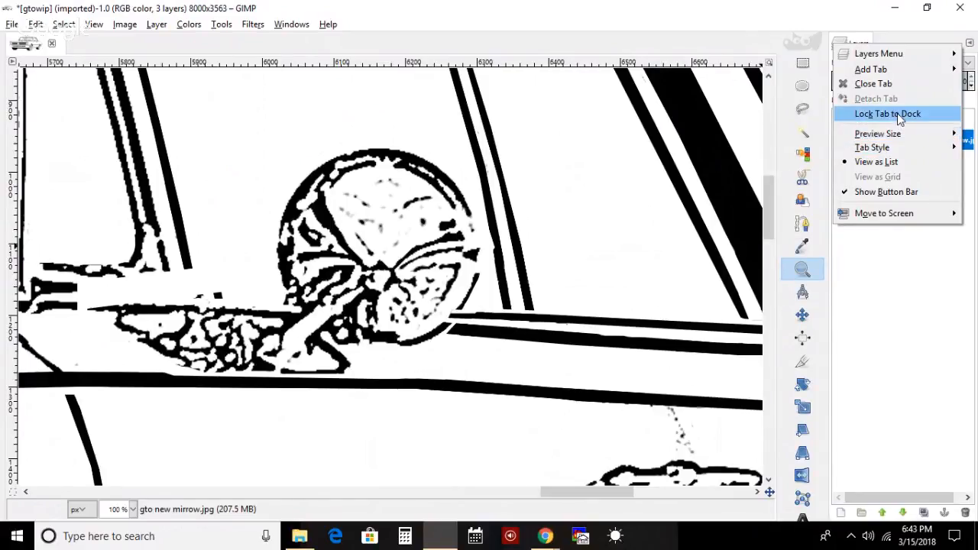
left_click(889, 113)
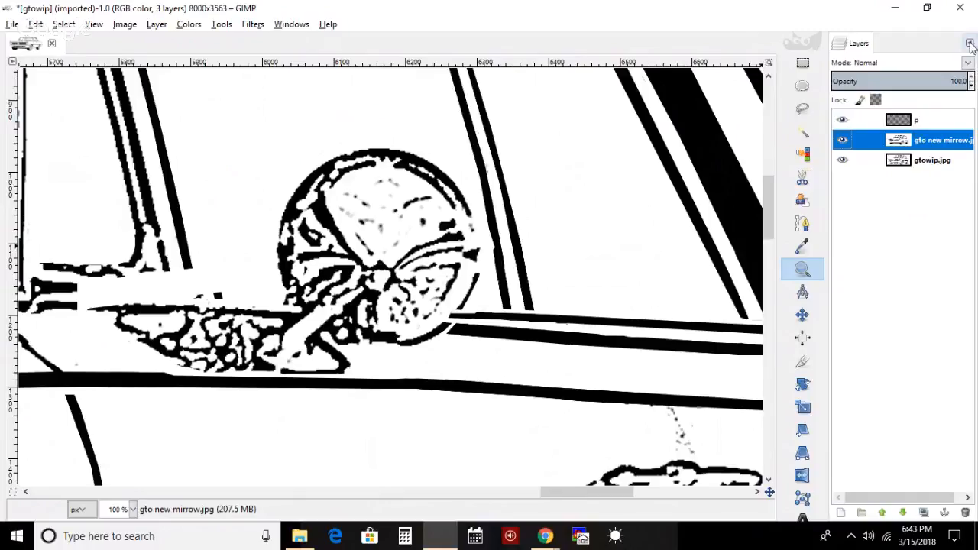
left_click(969, 44)
left_click(889, 114)
left_click(971, 45)
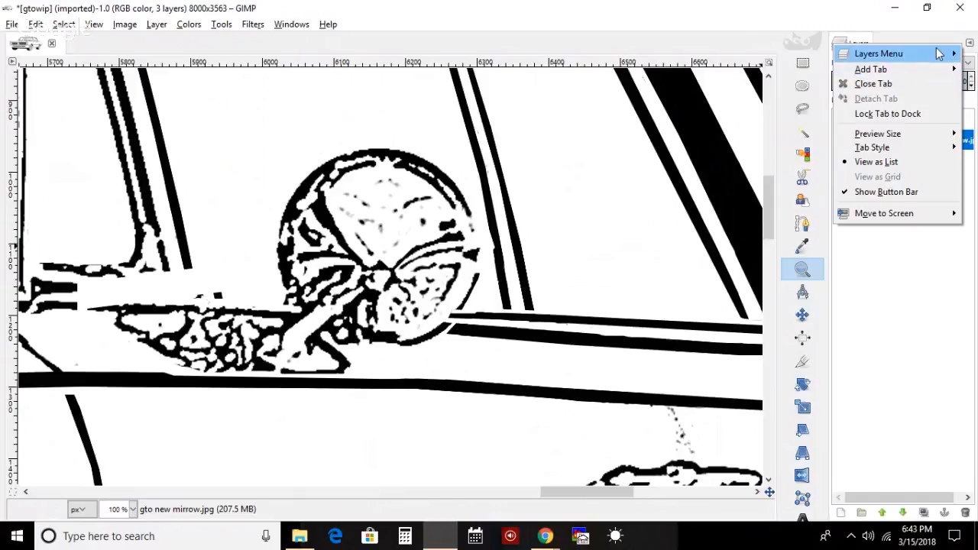
left_click(960, 58)
left_click(969, 43)
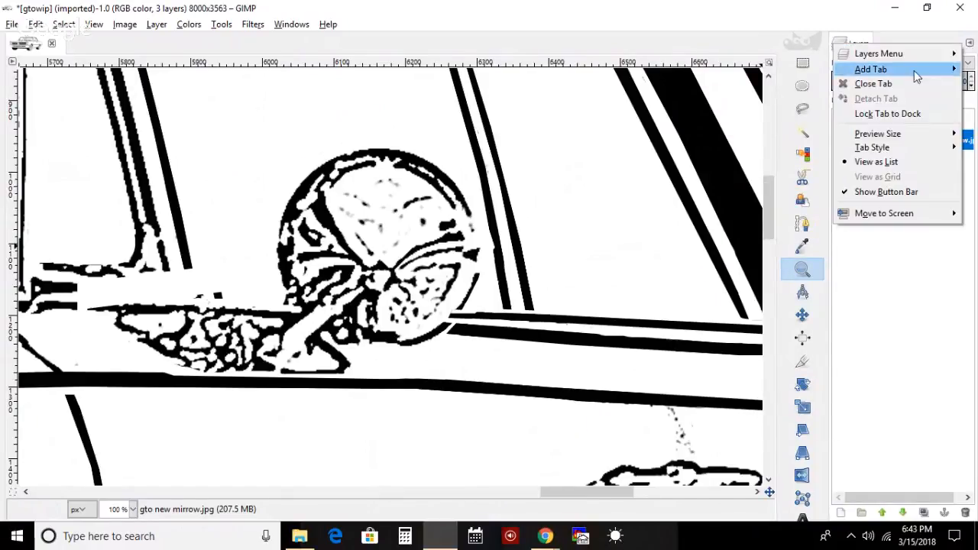
left_click(907, 86)
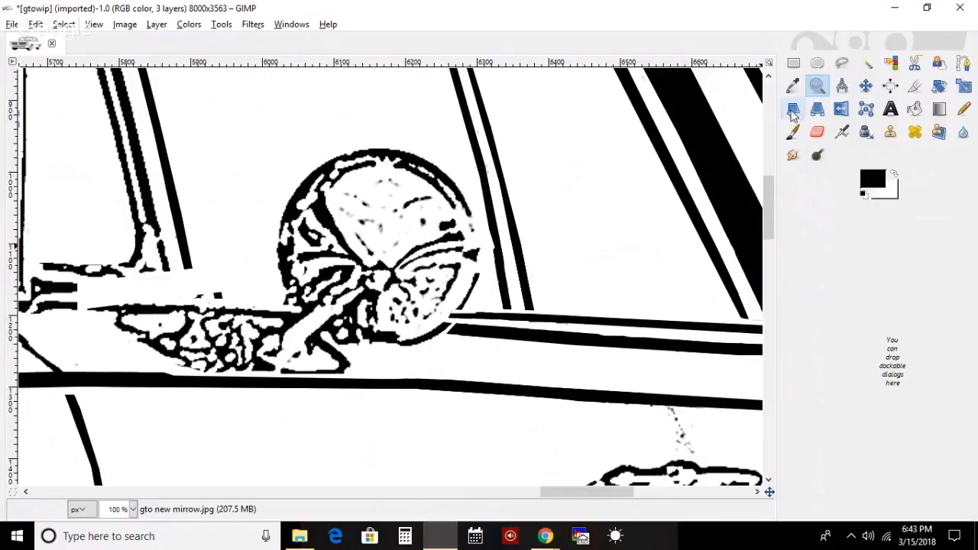
- Select the Eraser tool and bring the Layers dialog back into the dock
left_click(816, 131)
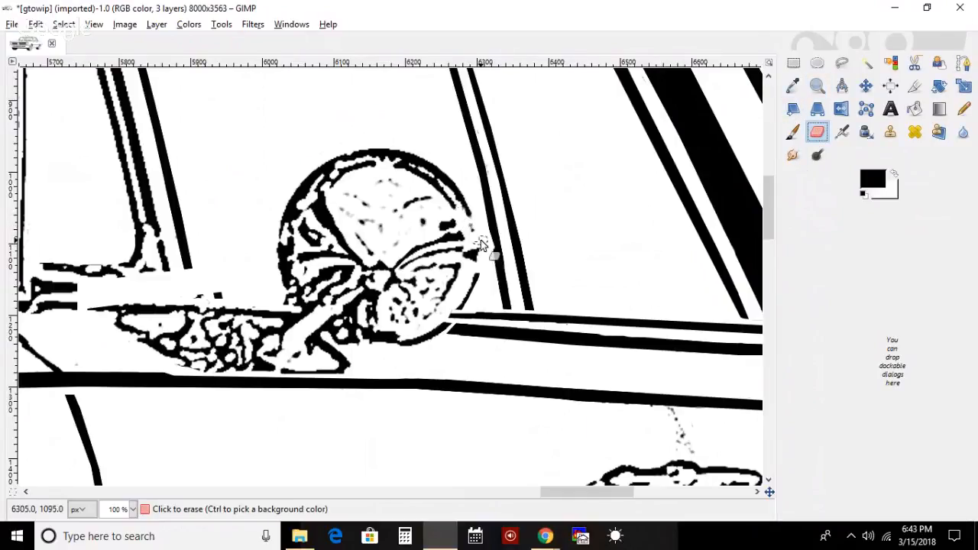
left_click(250, 25)
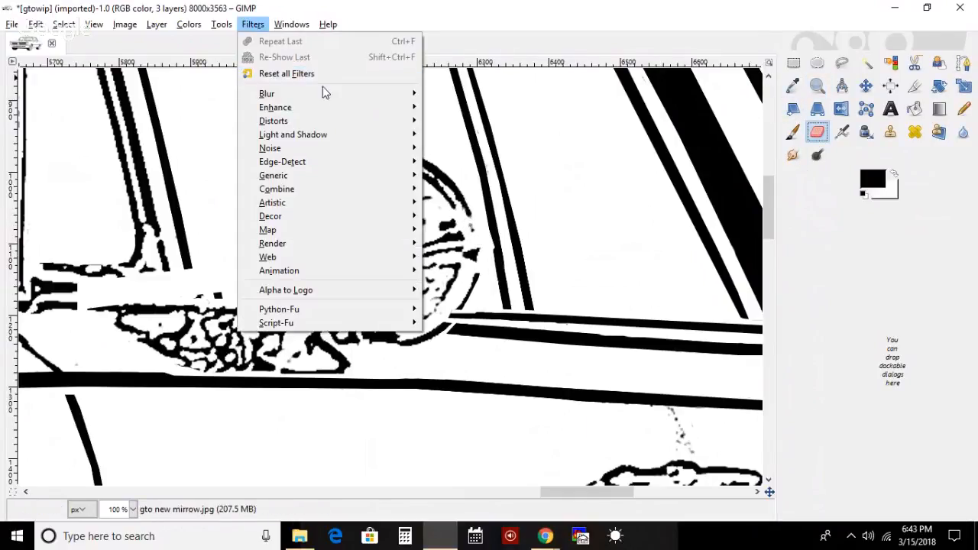
mouse_move(291, 25)
mouse_move(389, 58)
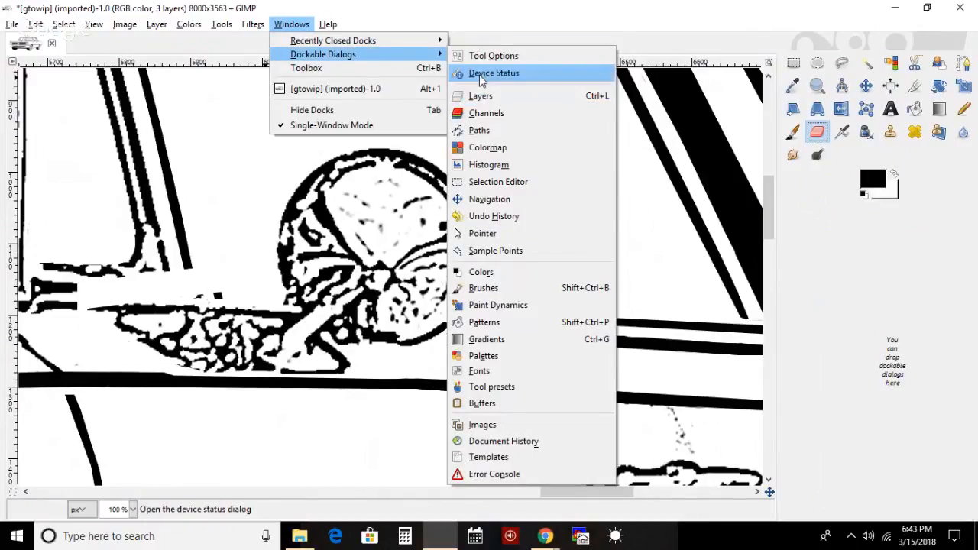
left_click(486, 96)
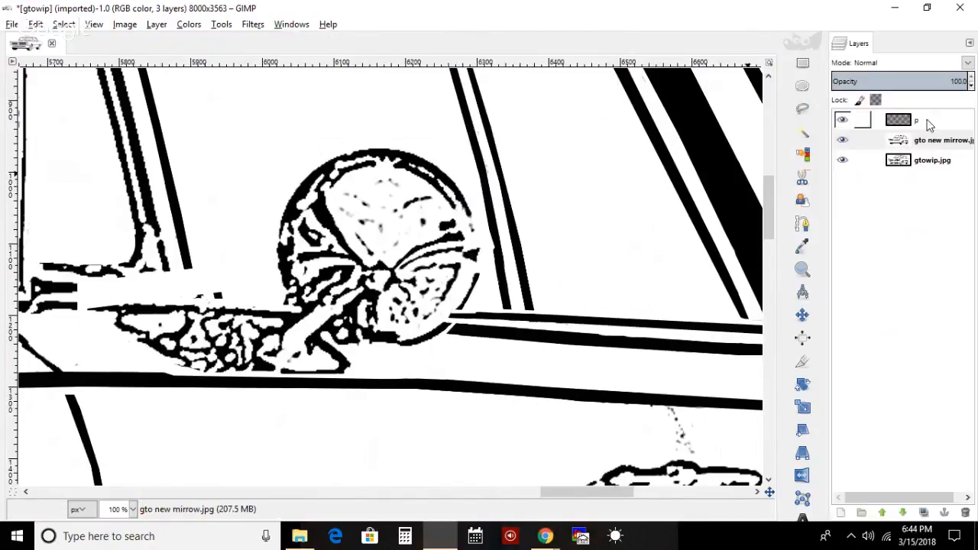
- Hide and show the gto new mirrow layer to compare the body lines around the side mirror
left_click(847, 138)
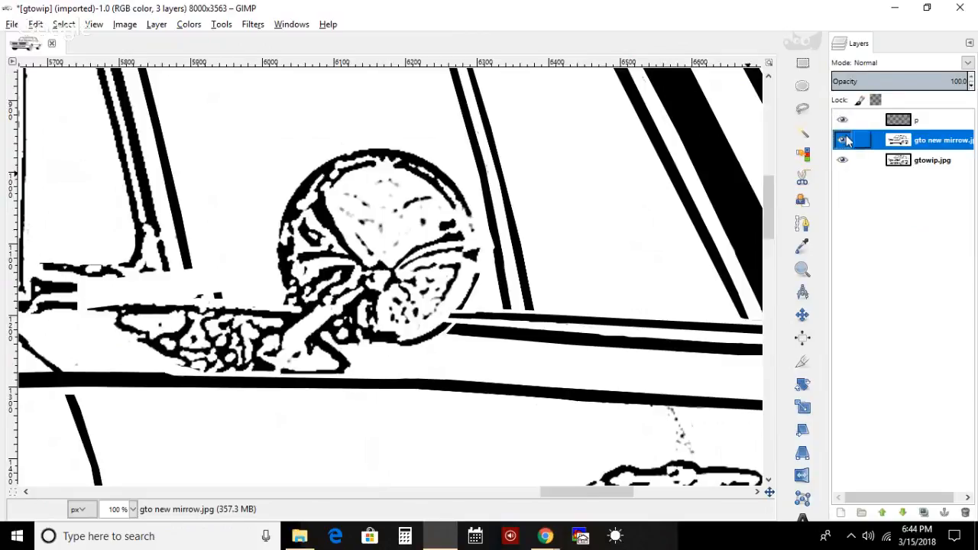
left_click(847, 138)
left_click(844, 138)
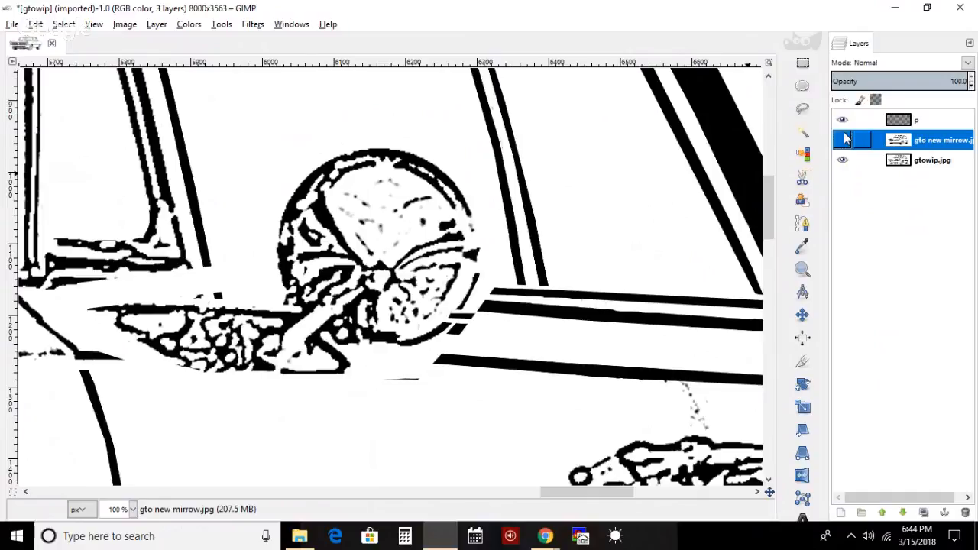
left_click(844, 139)
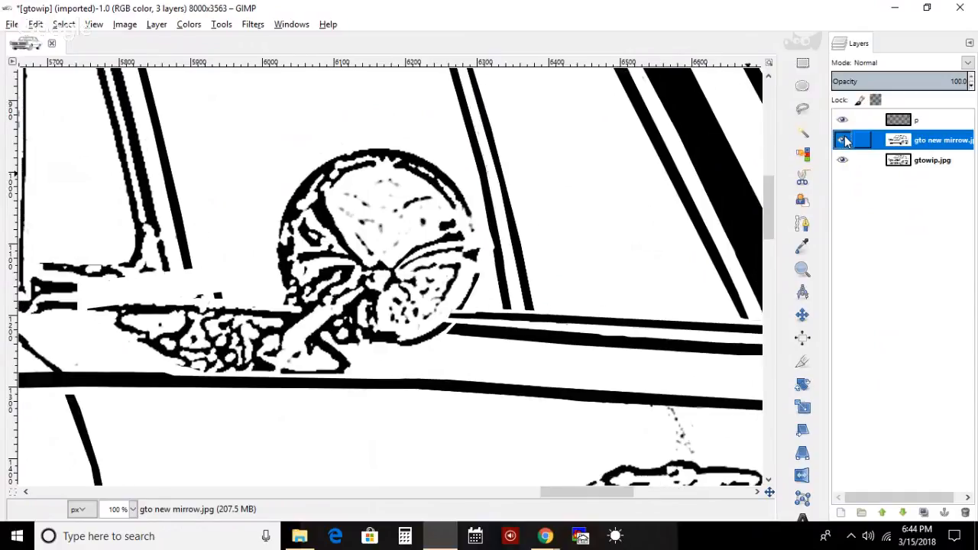
- Hide the gto new mirrow layer, close the Layers tab and try the Eraser beside the side mirror
left_click(844, 140)
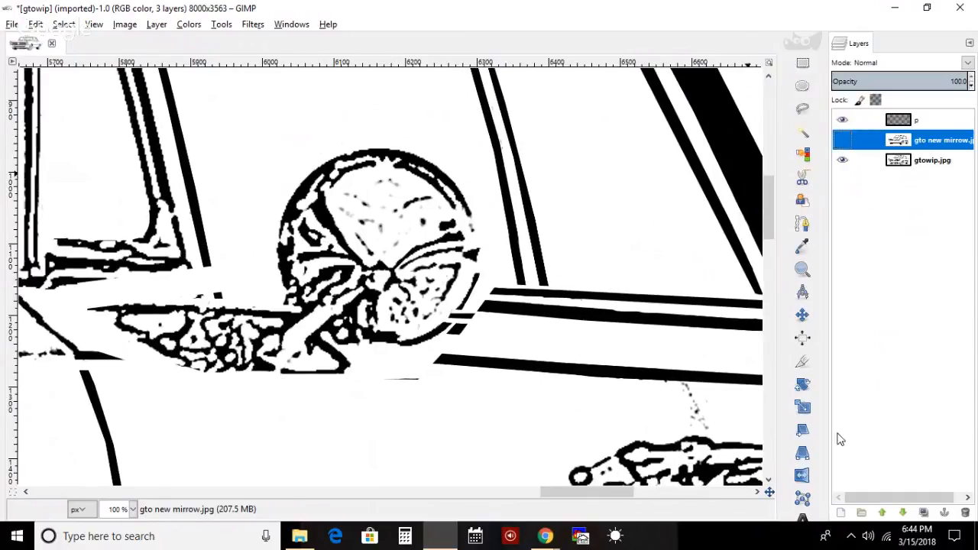
left_click(969, 44)
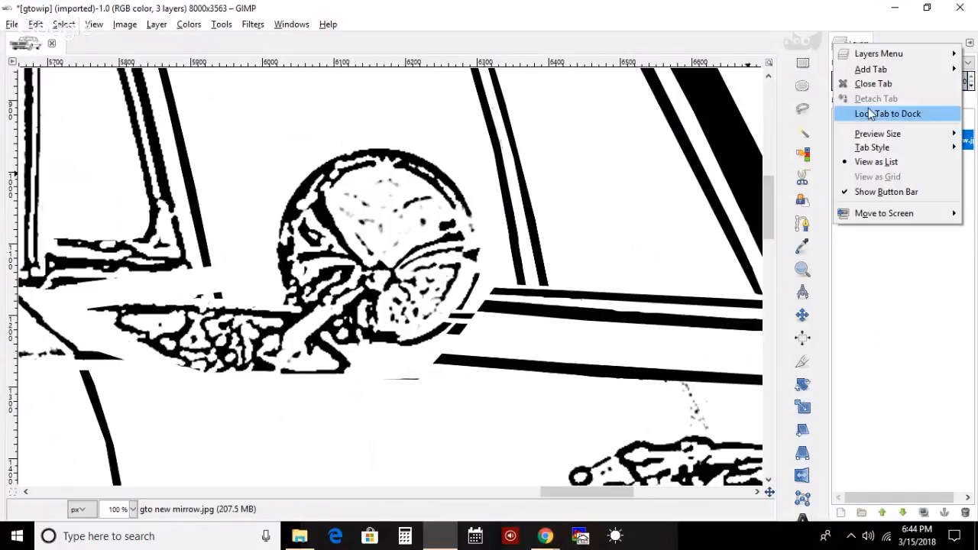
left_click(866, 89)
left_click(817, 132)
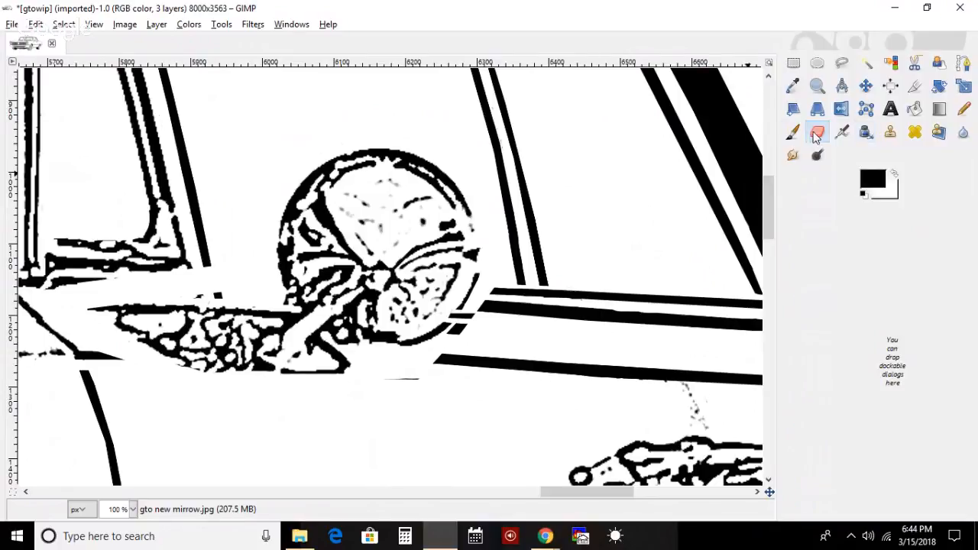
left_click(475, 306, "ctrl")
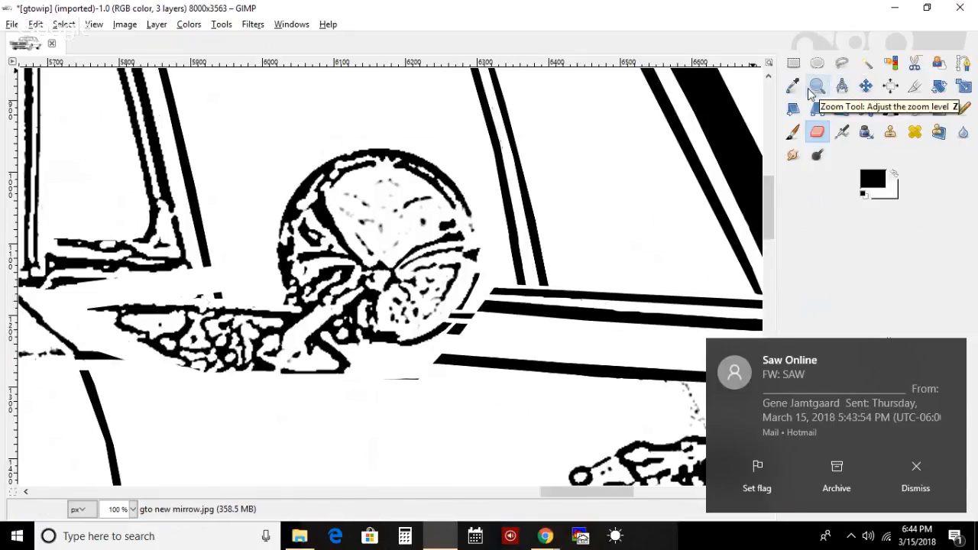
- Dismiss the mail notification and move the side mirror up and slightly right so its base meets the door's body line
left_click(955, 353)
left_click(867, 87)
left_click_drag(418, 285, 434, 261)
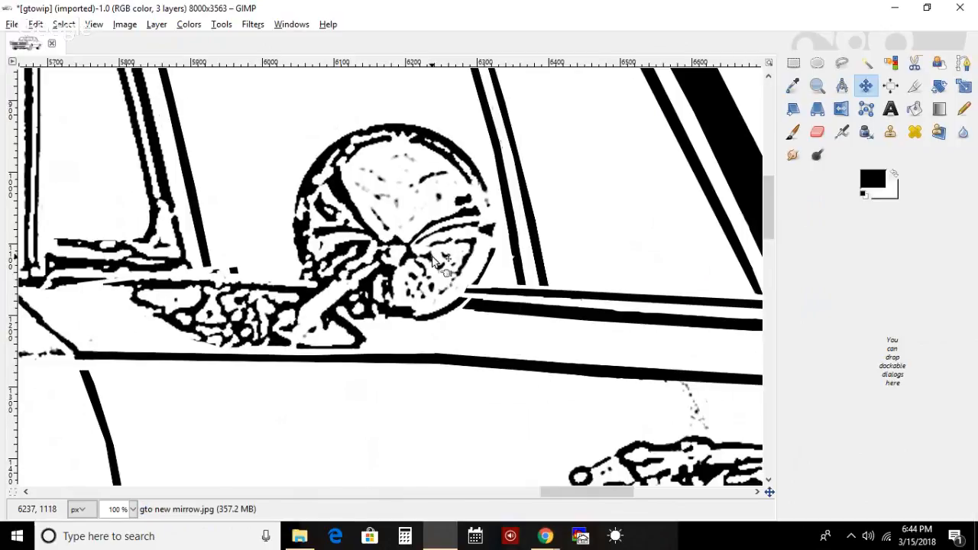
left_click_drag(370, 268, 369, 265)
left_click_drag(457, 237, 455, 239)
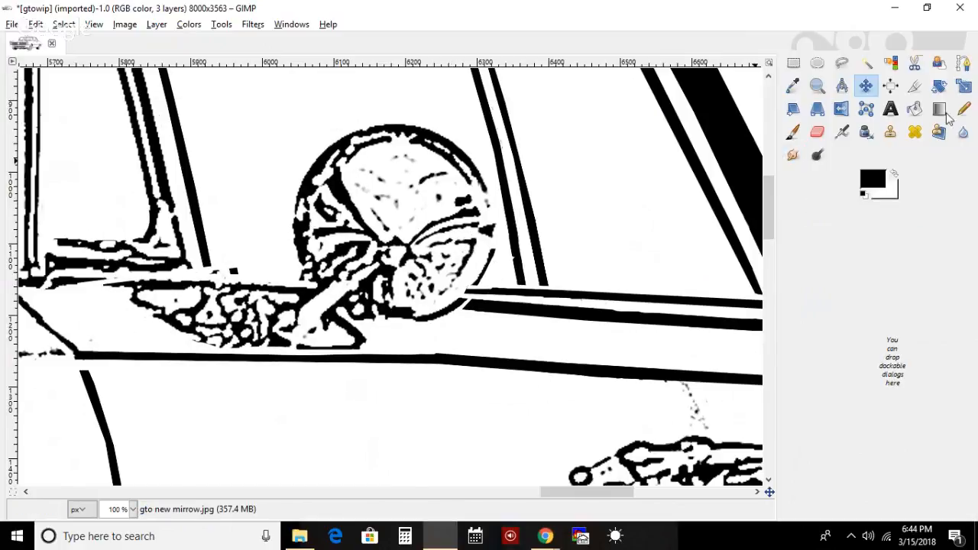
- Try an Eraser dab beside the mirror's rim, and swap the colors so white is the foreground
left_click(818, 131)
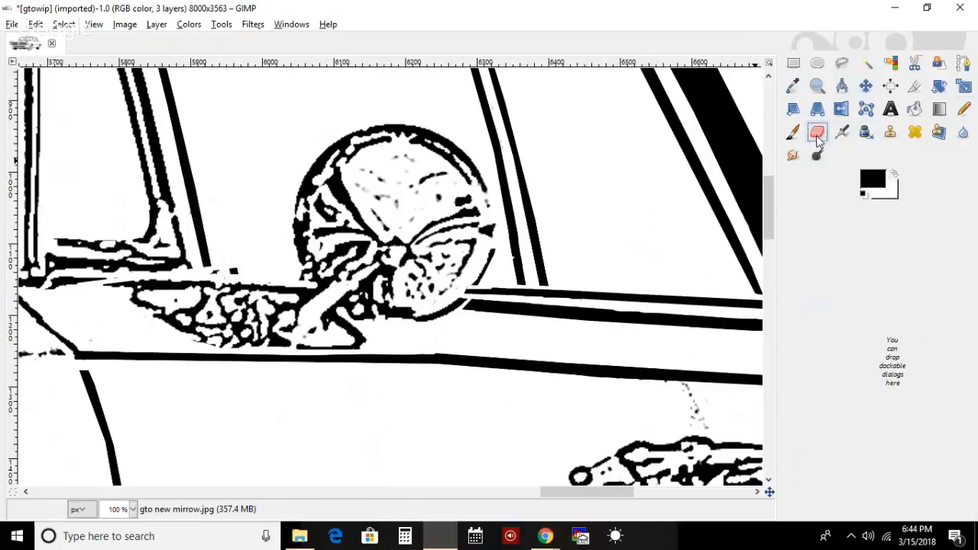
left_click(509, 254)
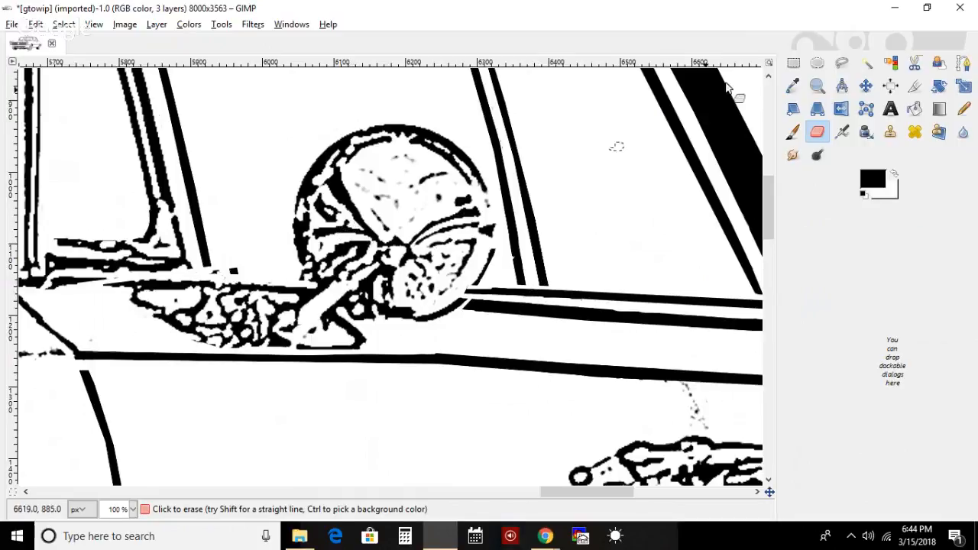
left_click(267, 24)
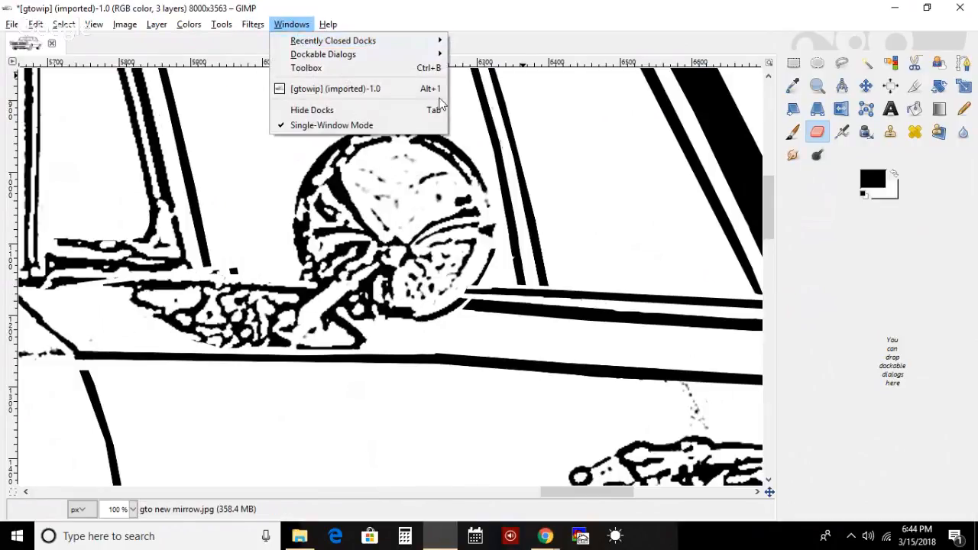
mouse_move(428, 55)
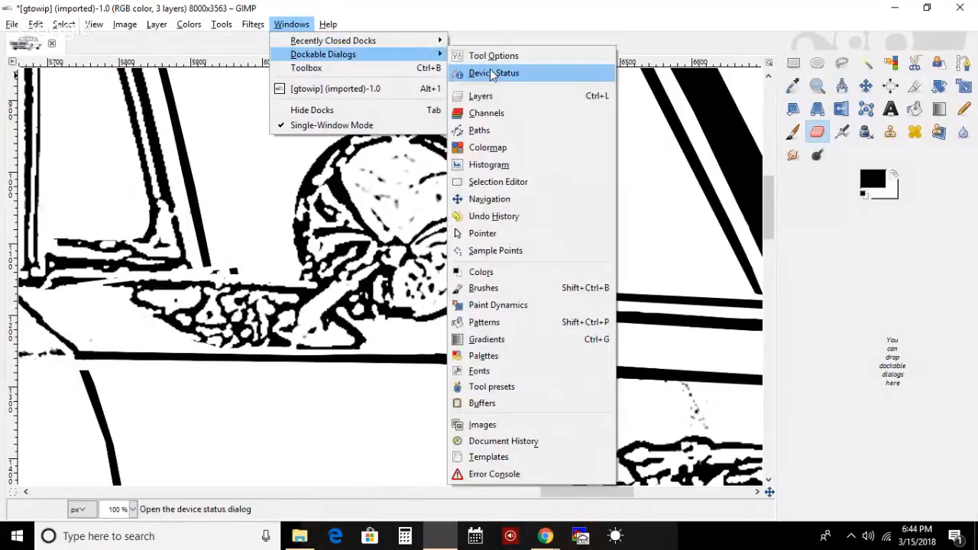
left_click(285, 230)
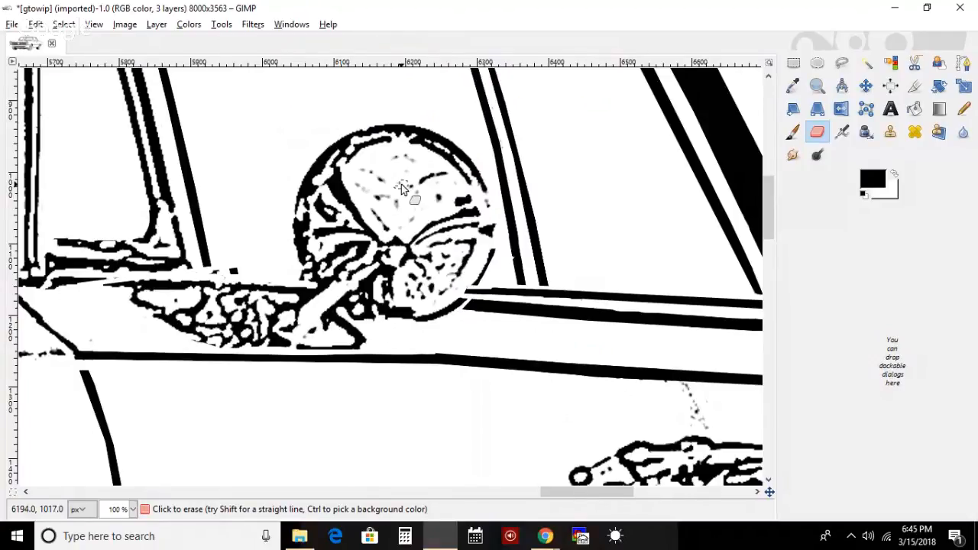
left_click(896, 176)
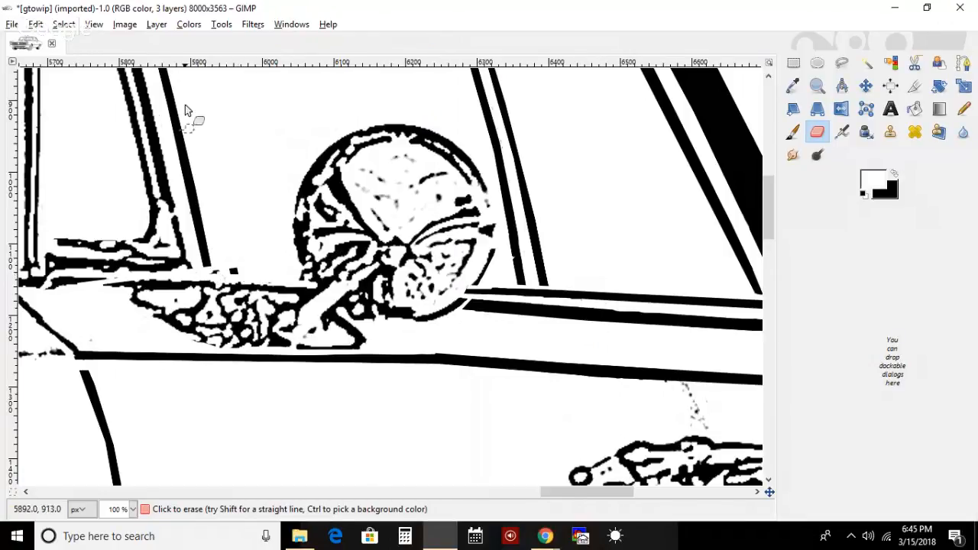
- Bring the Layers dialog back into the dock with the gto new mirrow layer active
left_click(291, 24)
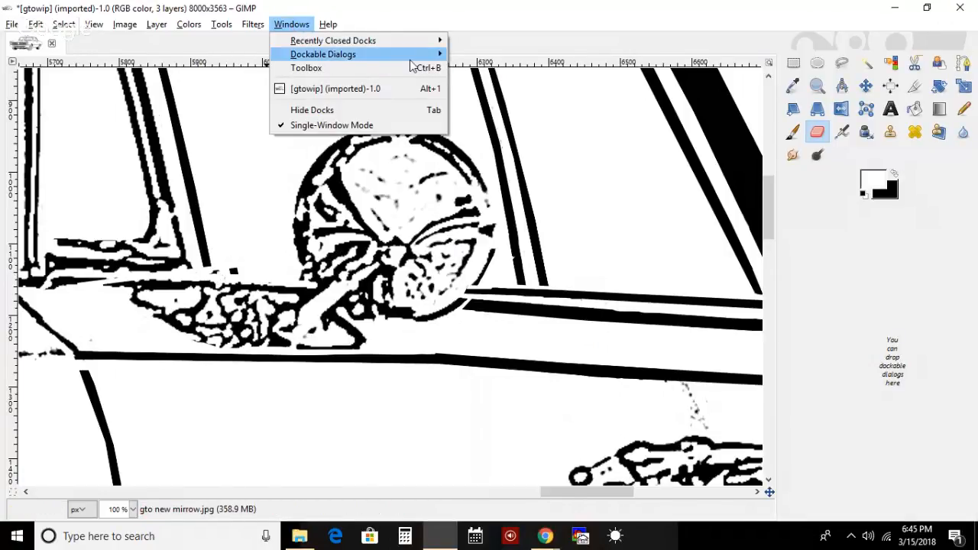
mouse_move(411, 60)
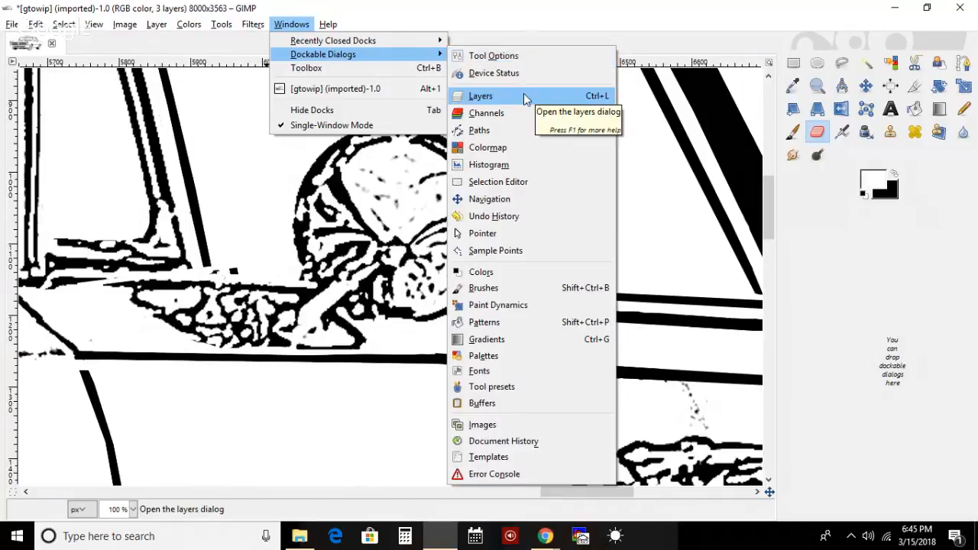
left_click(524, 97)
left_click(858, 142)
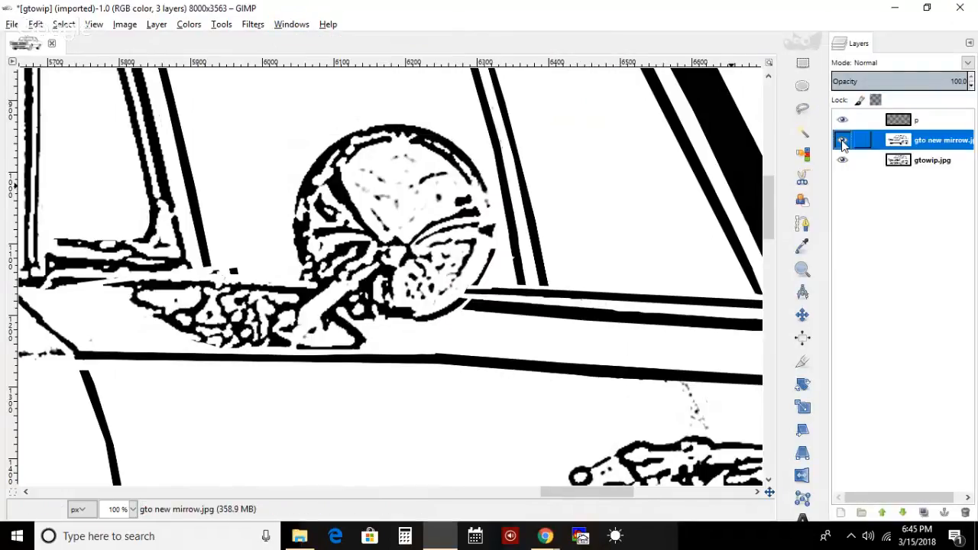
- Switch the gto new mirrow layer on and off to compare the window pillars and body lines around the mirror, leaving it hidden
left_click(842, 140)
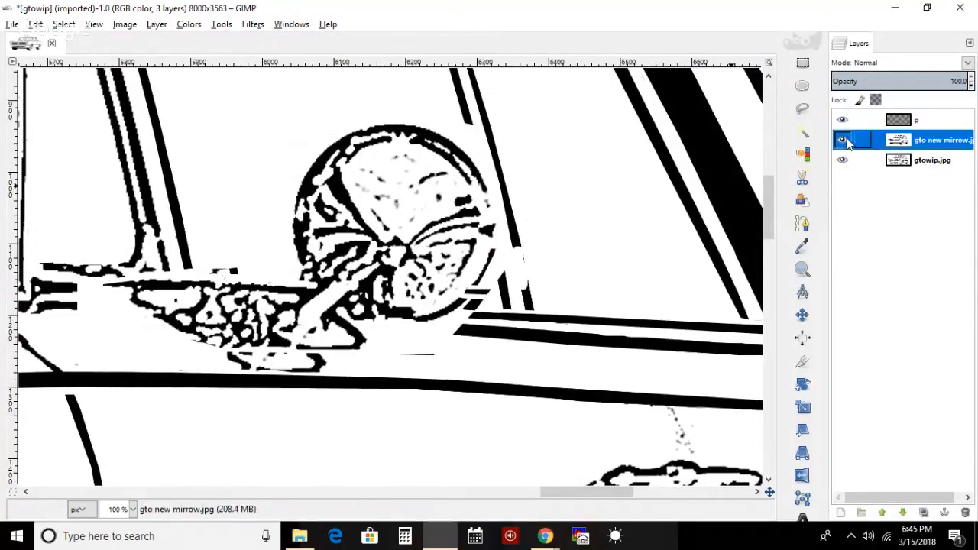
left_click(843, 140)
left_click(844, 139)
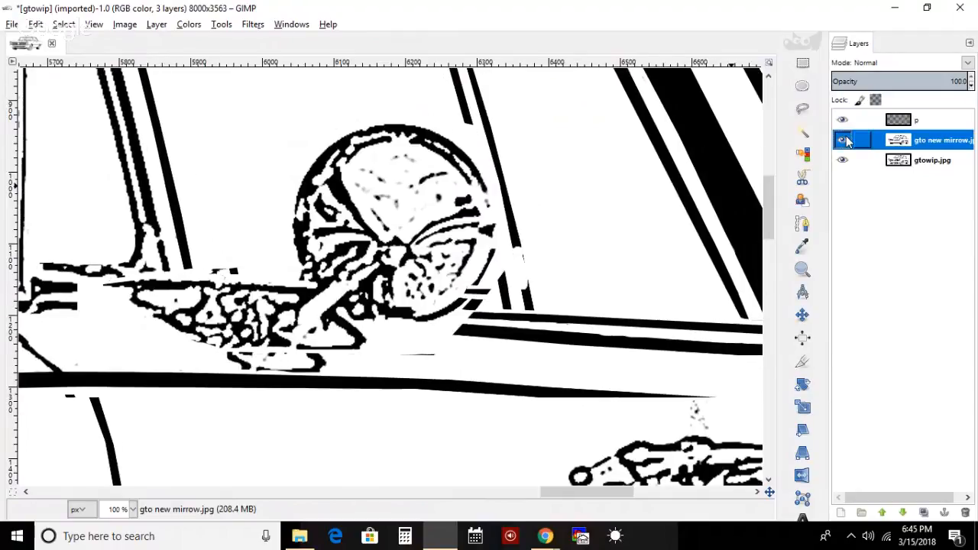
left_click(844, 140)
left_click(844, 140)
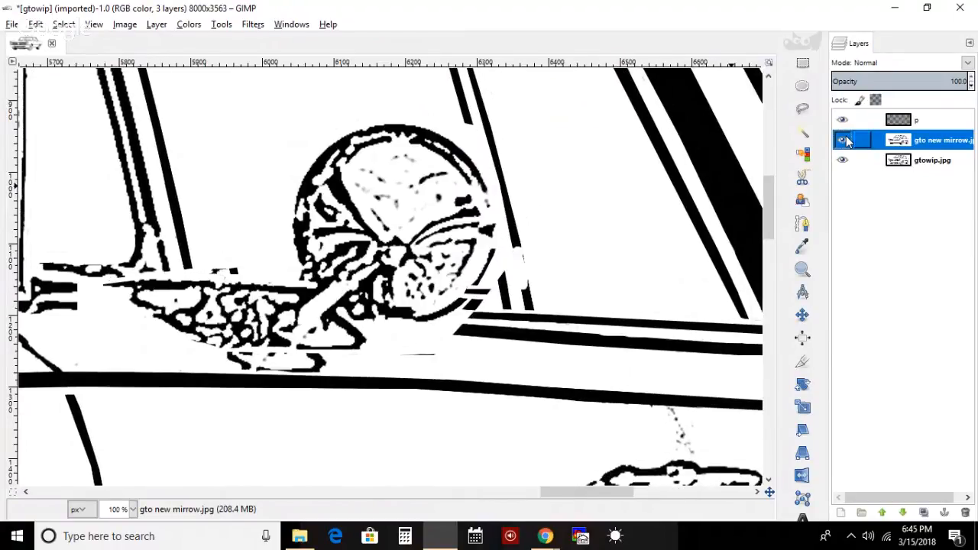
left_click(844, 140)
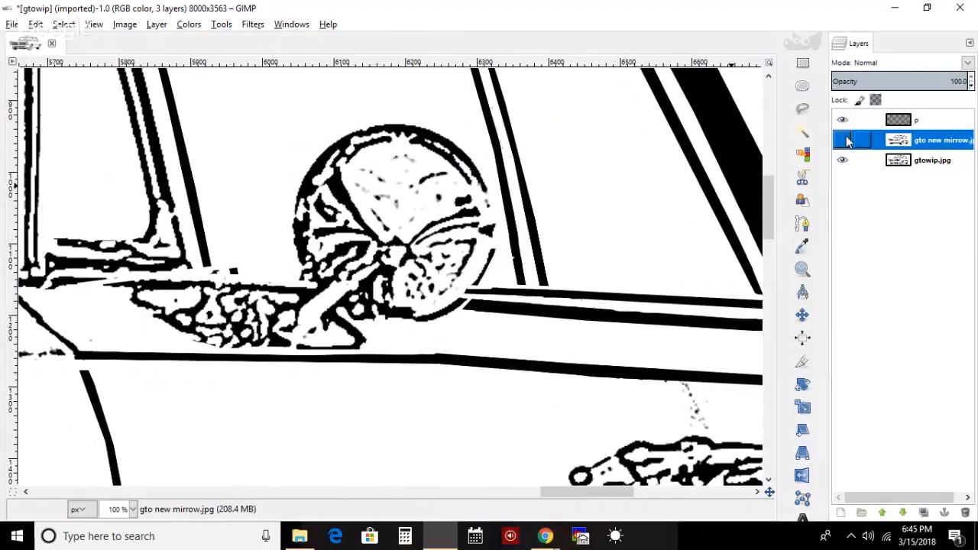
left_click(844, 140)
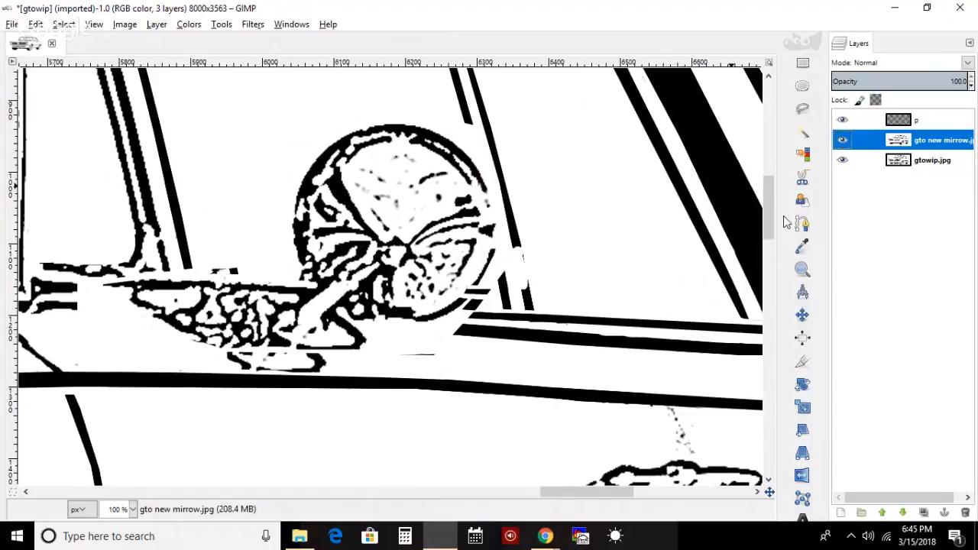
left_click_drag(772, 206, 771, 176)
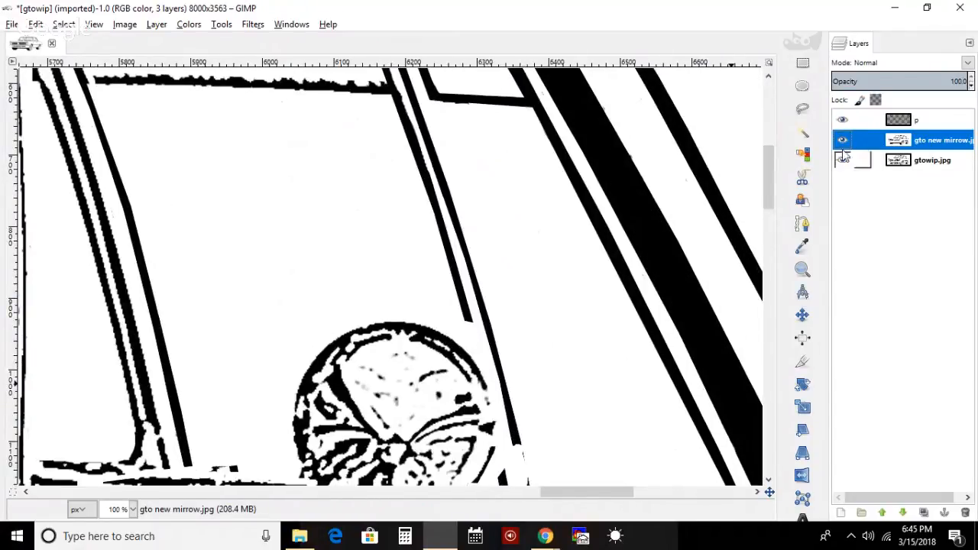
left_click(842, 140)
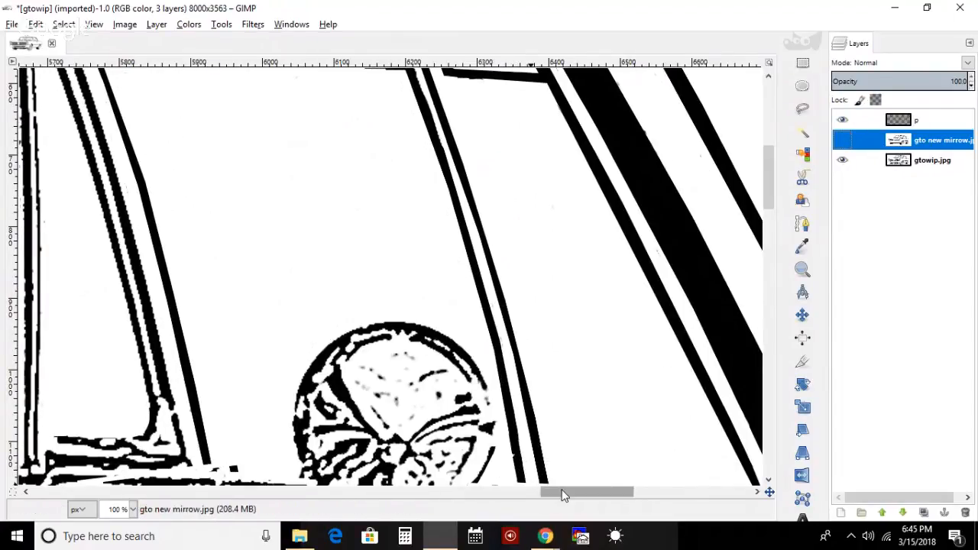
left_click_drag(563, 496, 542, 495)
mouse_move(772, 200)
left_mouse_down()
mouse_move(761, 163)
mouse_move(772, 200)
left_mouse_up()
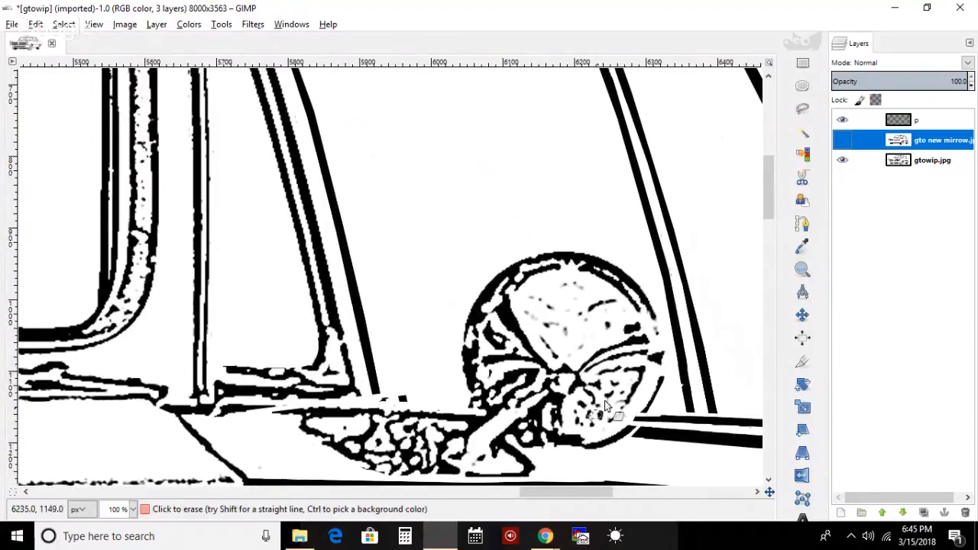
- Close the Layers tab and select the Paintbrush tool for work around the side mirror
left_click(969, 46)
left_click(875, 81)
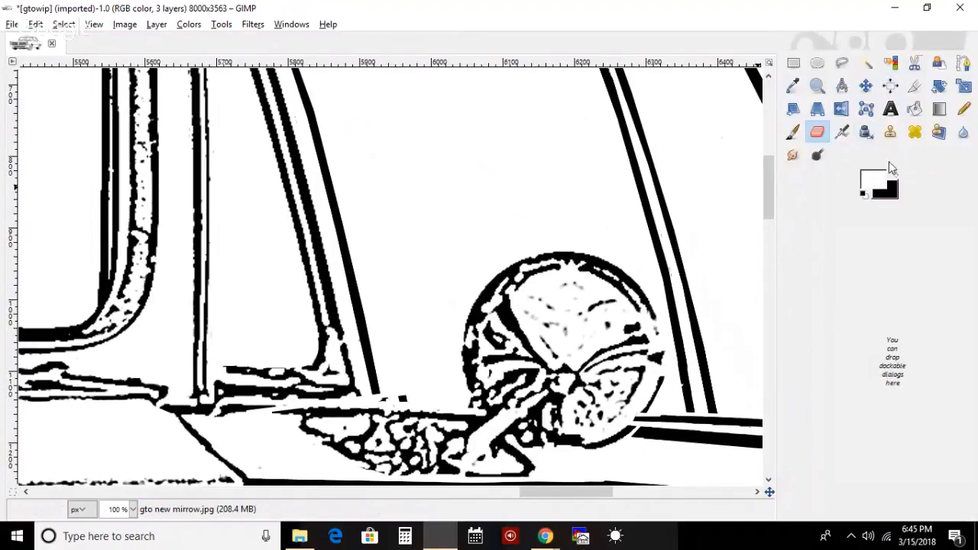
left_click(792, 132)
left_click_drag(771, 195, 771, 222)
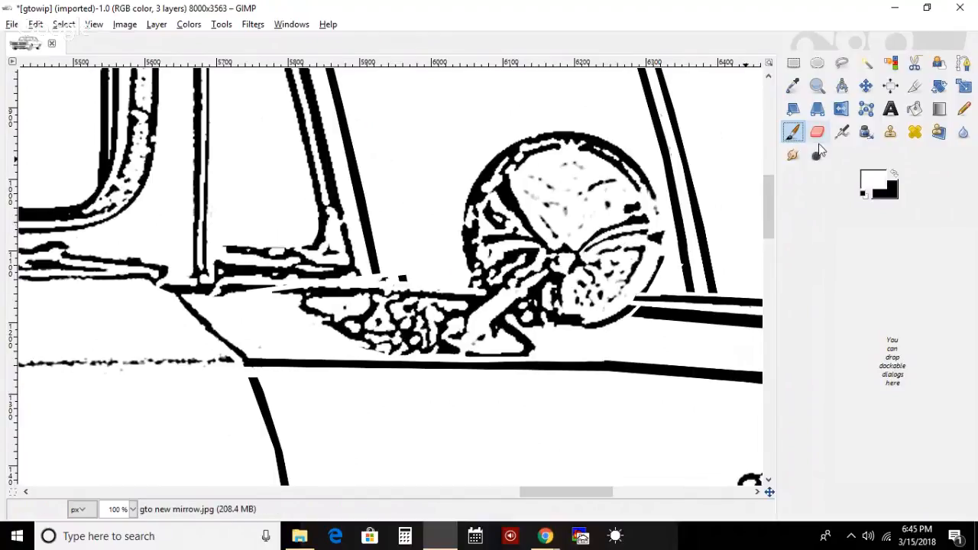
- Open and close the Tool Options tab, and try a white Paintbrush dab on the dark spot inside the side mirror
double_click(796, 136)
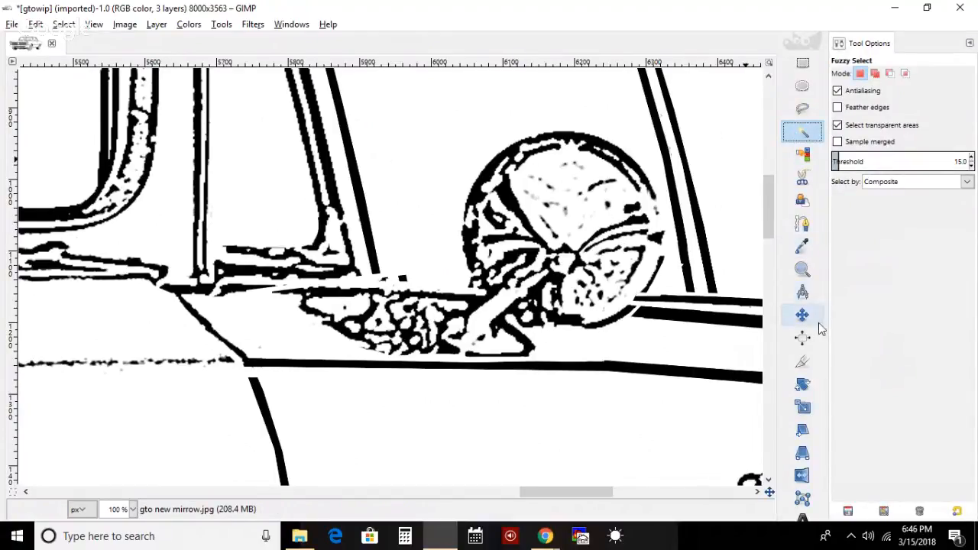
left_click(969, 43)
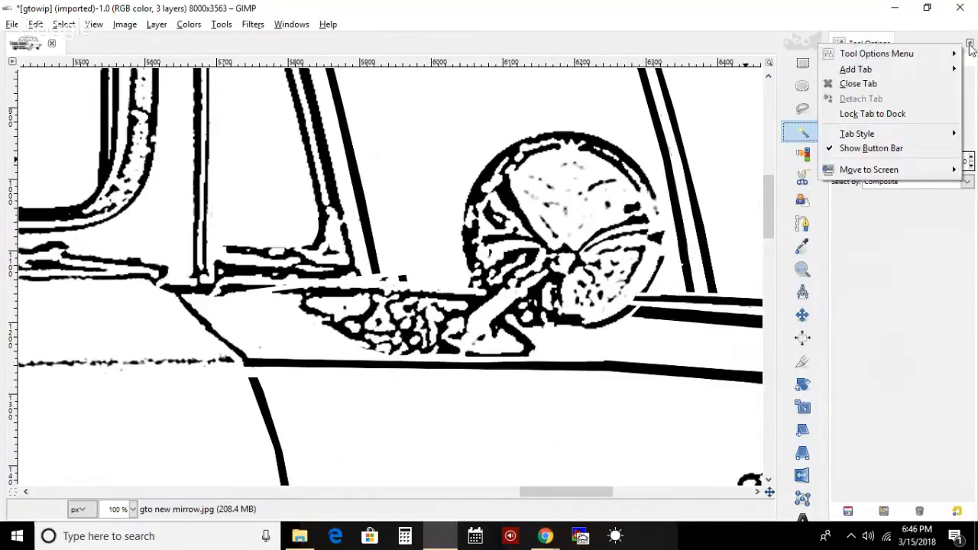
left_click(906, 84)
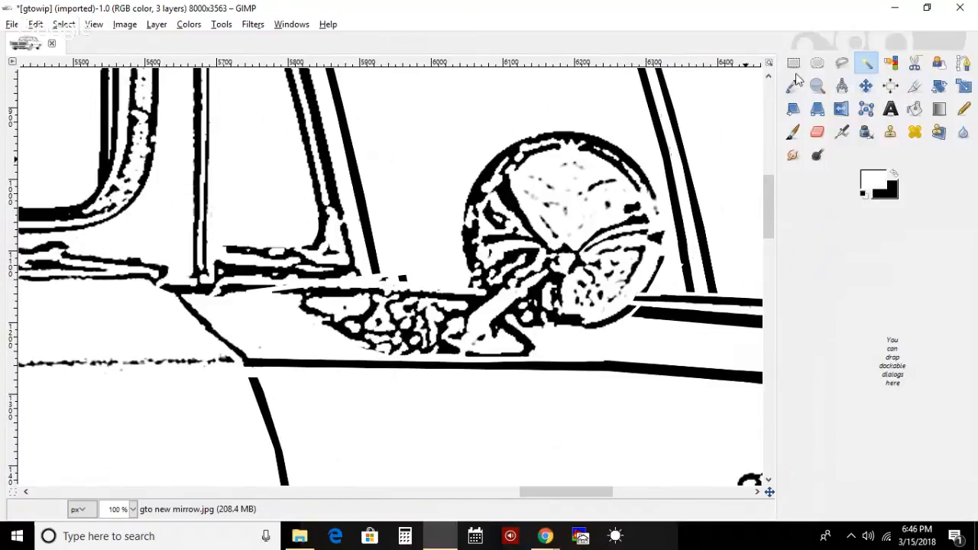
left_click(795, 133)
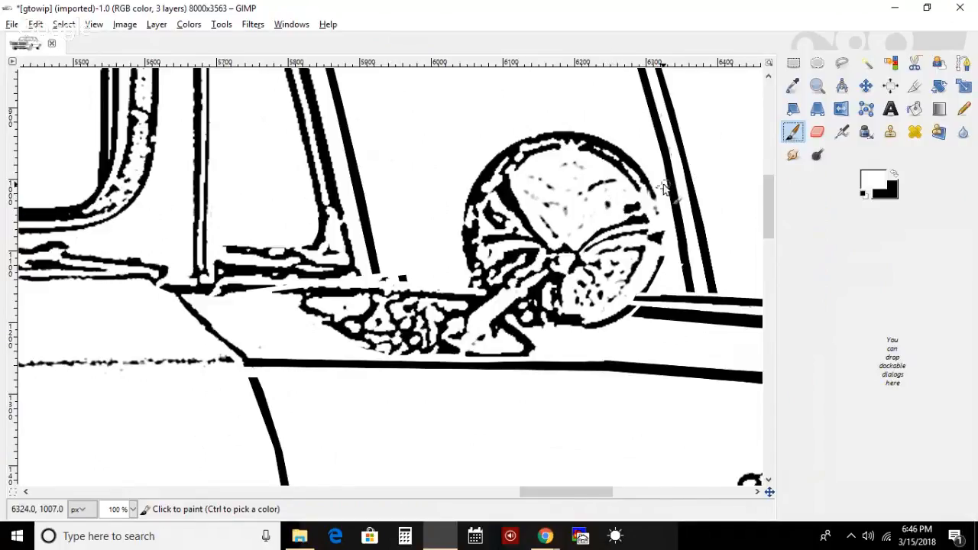
left_click(631, 208)
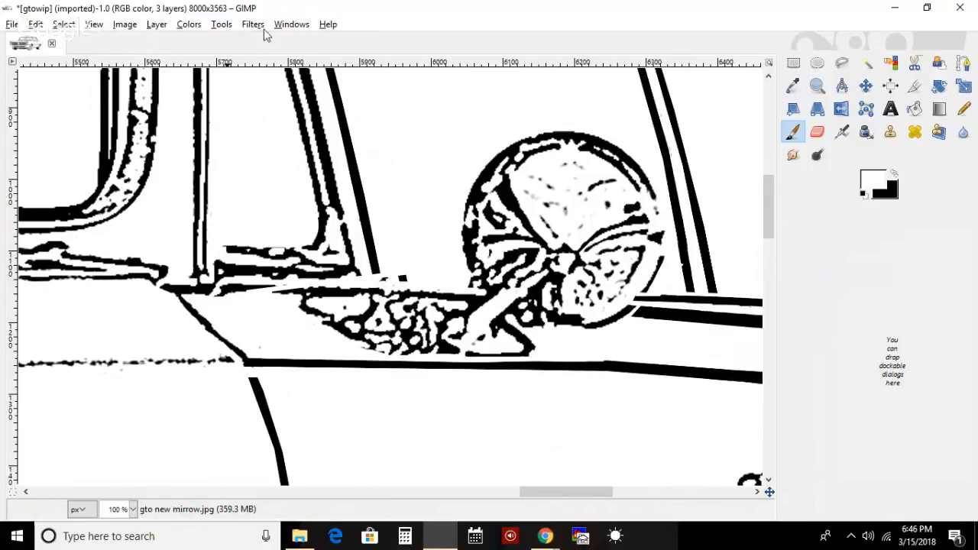
- Reopen the Layers dialog in the dock and target the gto new mirrow layer
left_click(289, 25)
mouse_move(56, 26)
mouse_move(291, 24)
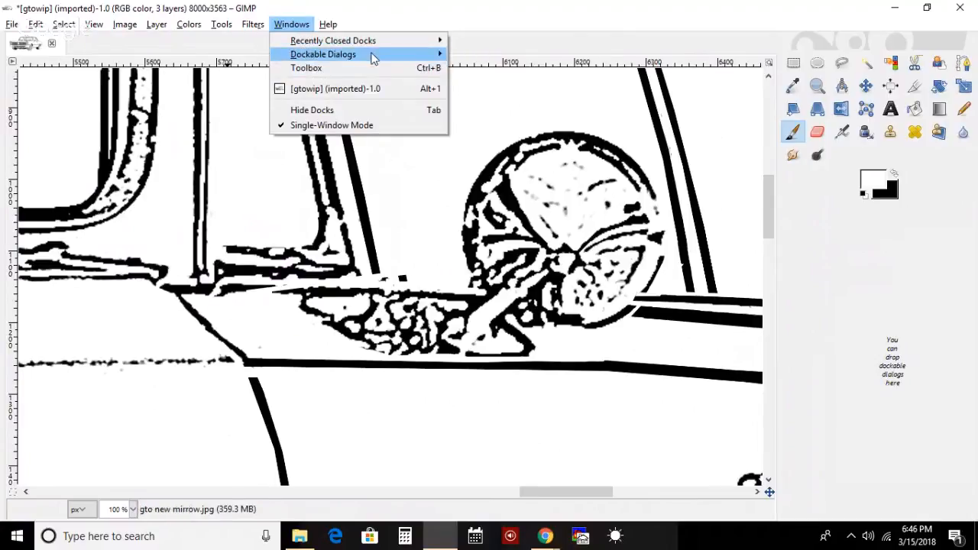
mouse_move(374, 59)
left_click(474, 93)
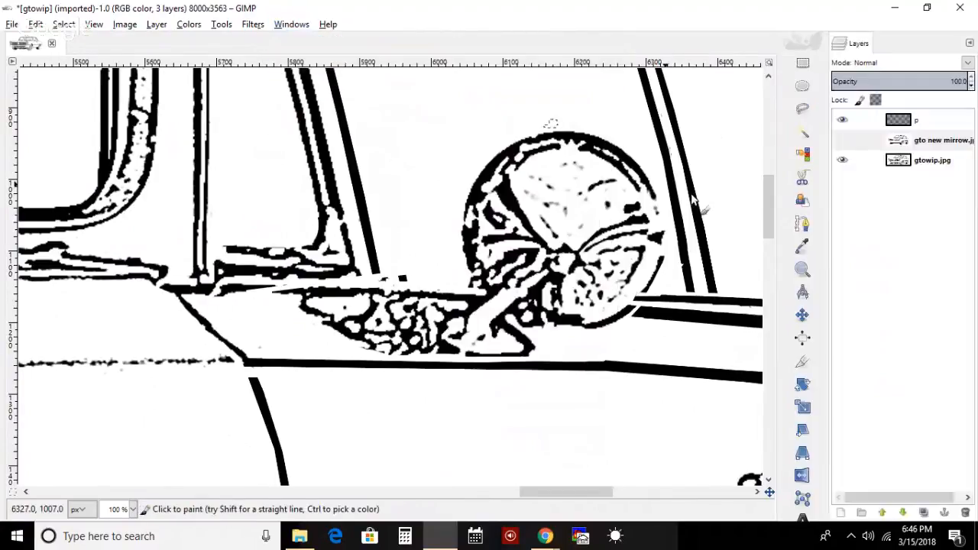
left_click(850, 145)
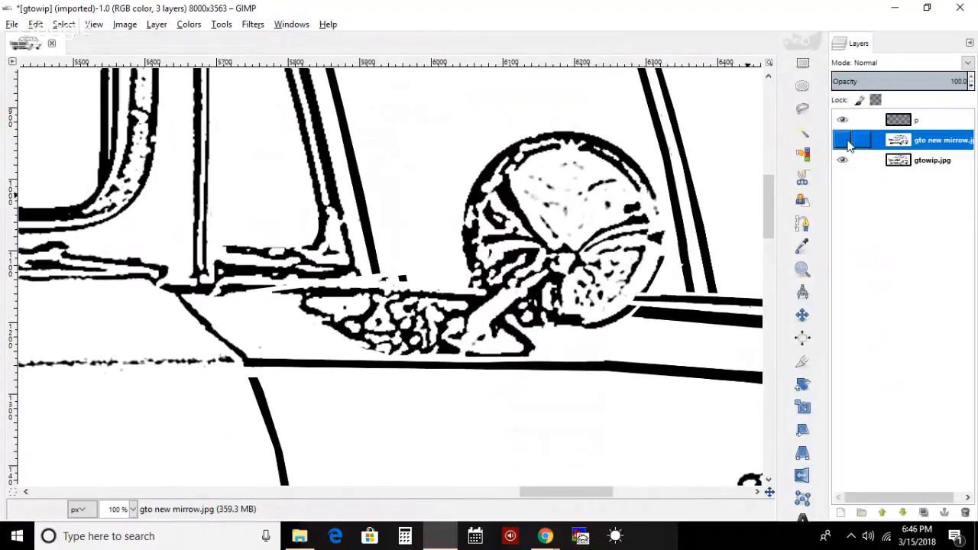
- Toggle the visibility of the gto new mirrow and p layers to check which one holds the side mirror
left_click(845, 142)
left_click(844, 142)
left_click(844, 139)
left_click(844, 139)
left_click(845, 124)
left_click(845, 125)
- Make the p layer the active layer and close the Layers dialog
left_click(908, 126)
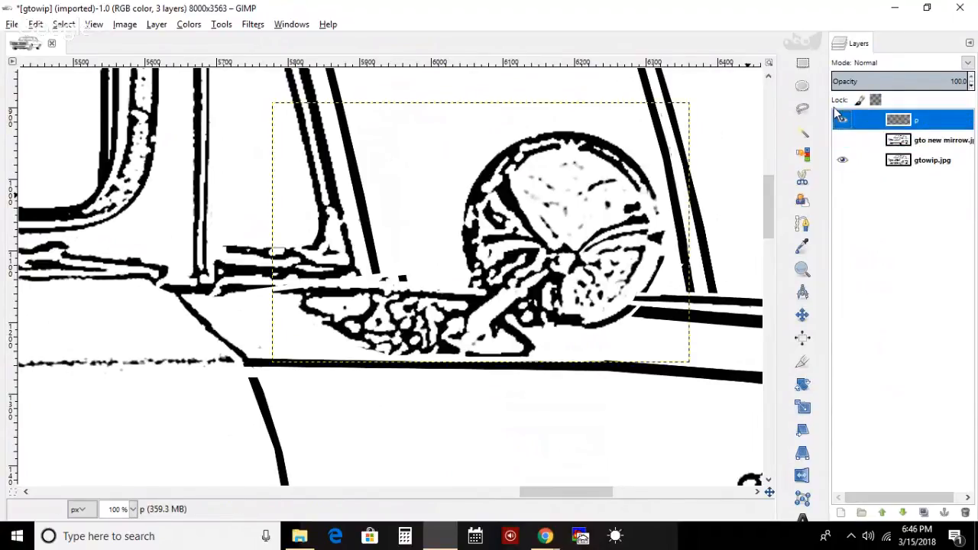
left_click(132, 28)
mouse_move(147, 28)
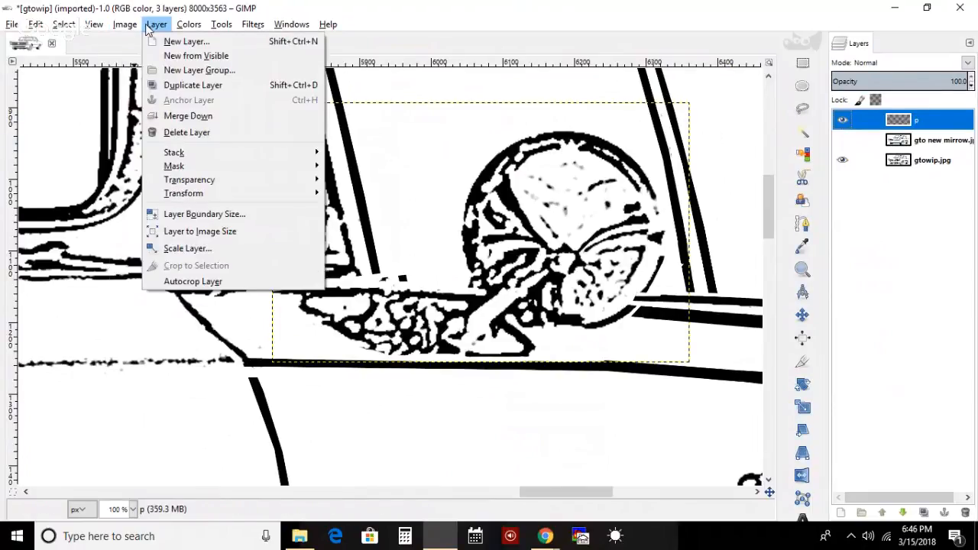
left_click(567, 418)
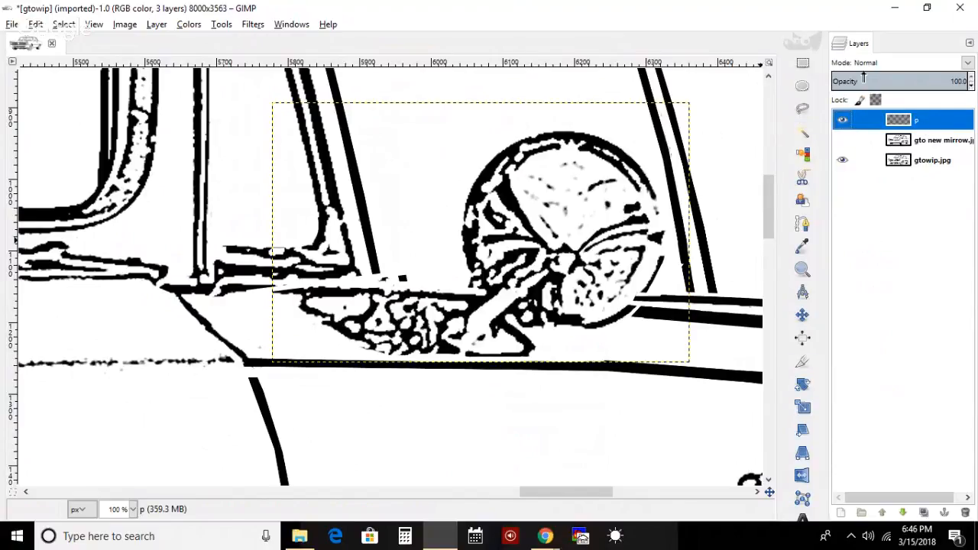
left_click(970, 43)
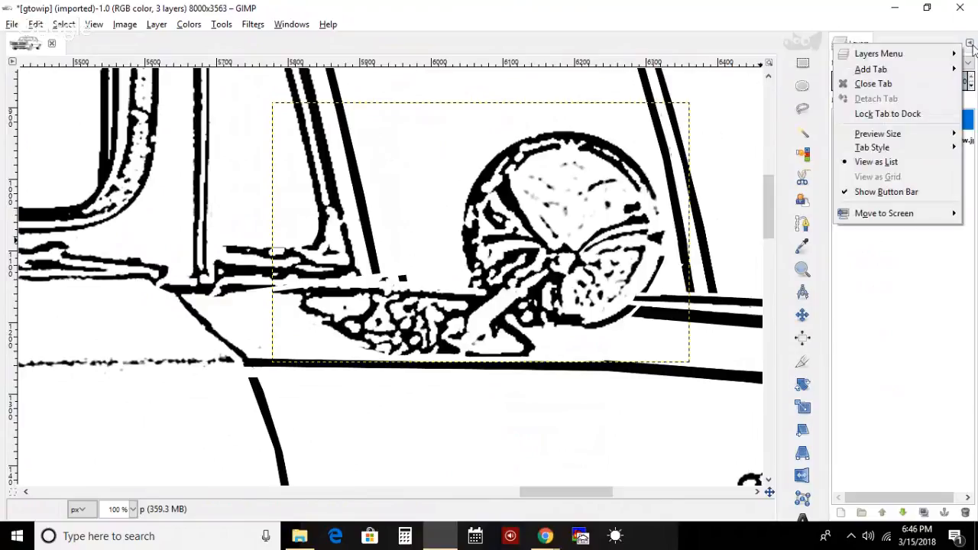
left_click(873, 83)
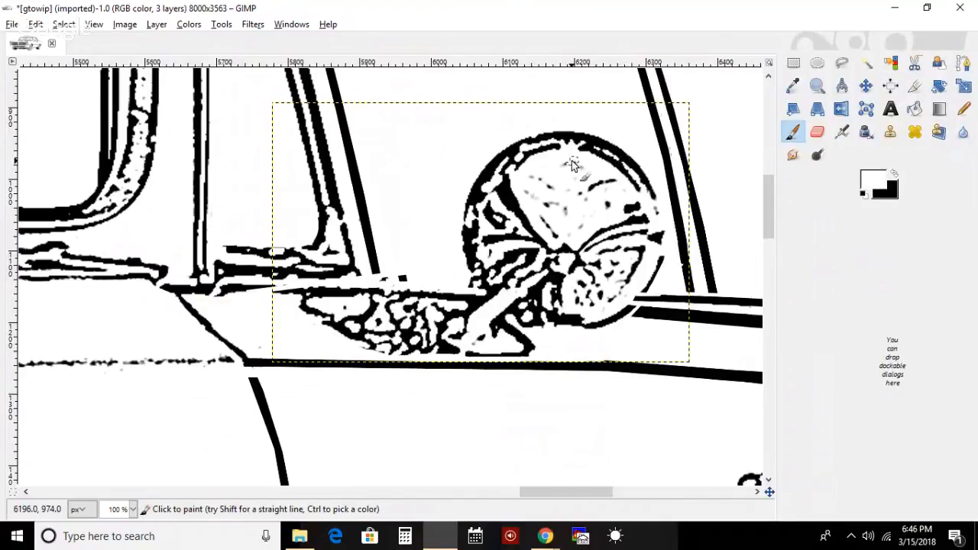
- Open the Tool Options dialog and set the Paintbrush to the 2. Hardness 100 brush
left_click(289, 24)
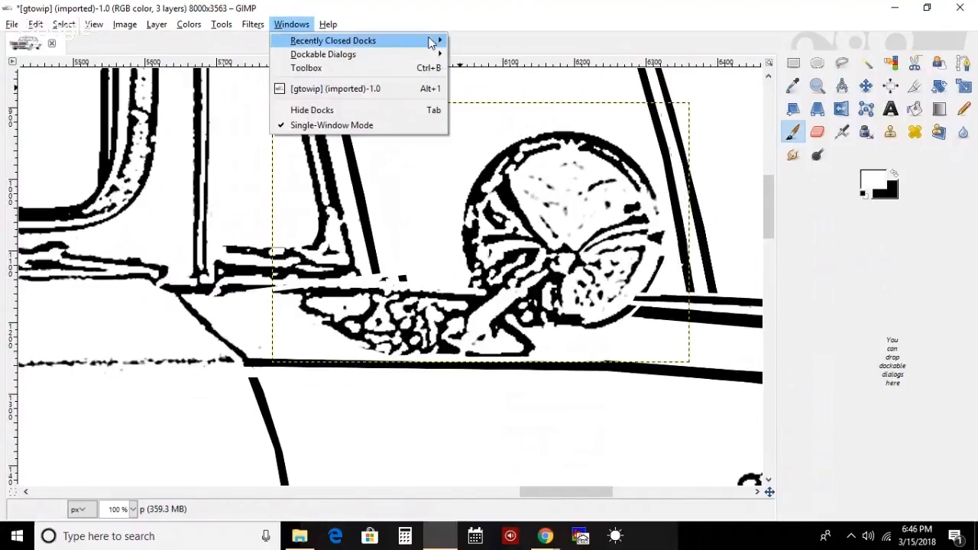
mouse_move(432, 59)
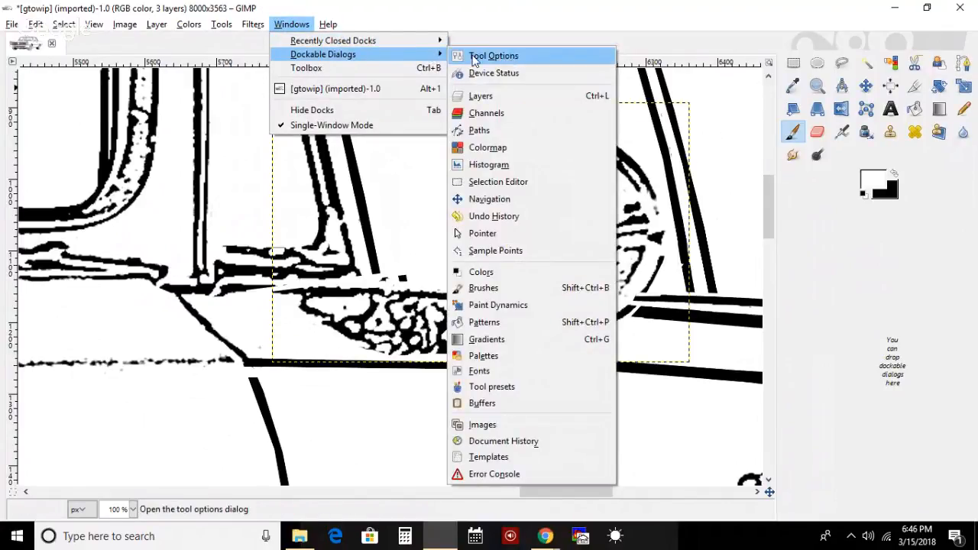
left_click(516, 61)
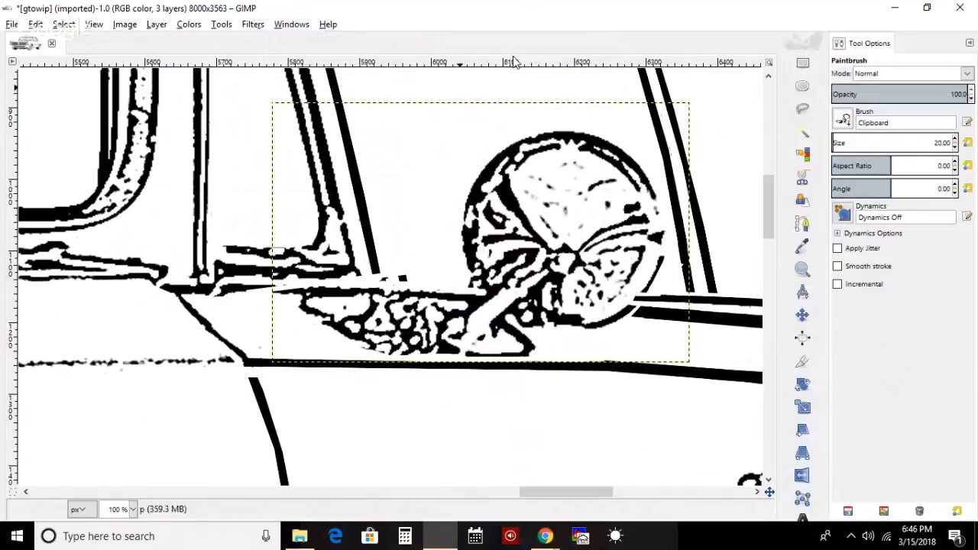
left_click(843, 120)
left_click(881, 161)
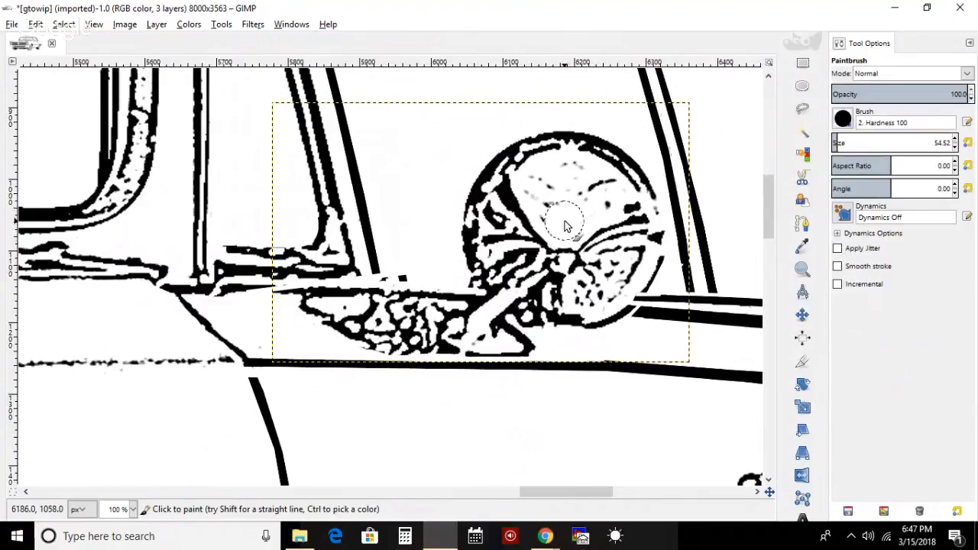
- Paint white over the stray marks in the mirror's upper glass, its left section and along the stem, using a brush size of 23.68 for detail
mouse_move(565, 225)
left_mouse_down()
mouse_move(545, 192)
mouse_move(571, 182)
mouse_move(605, 197)
mouse_move(540, 188)
mouse_move(638, 203)
left_mouse_up()
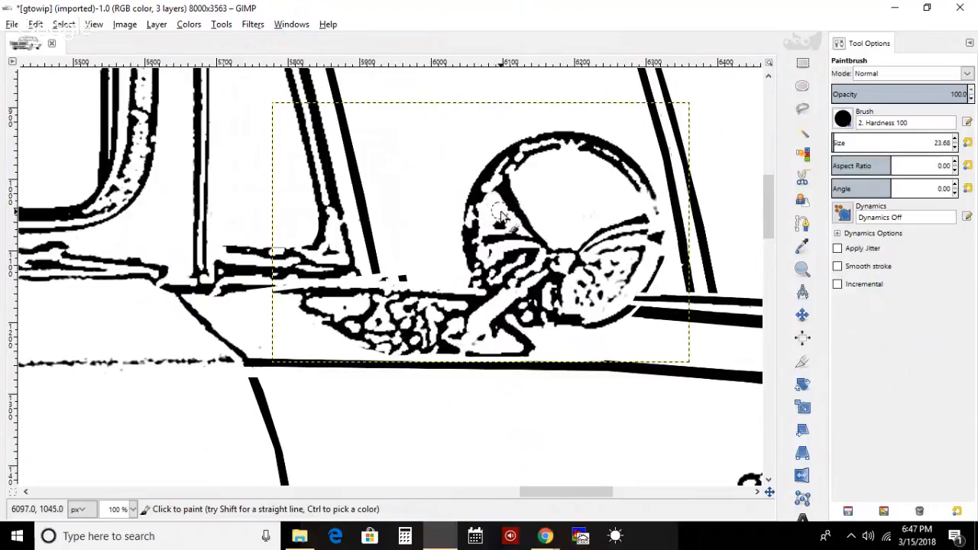
mouse_move(519, 229)
left_mouse_down()
mouse_move(492, 253)
mouse_move(497, 235)
left_mouse_up()
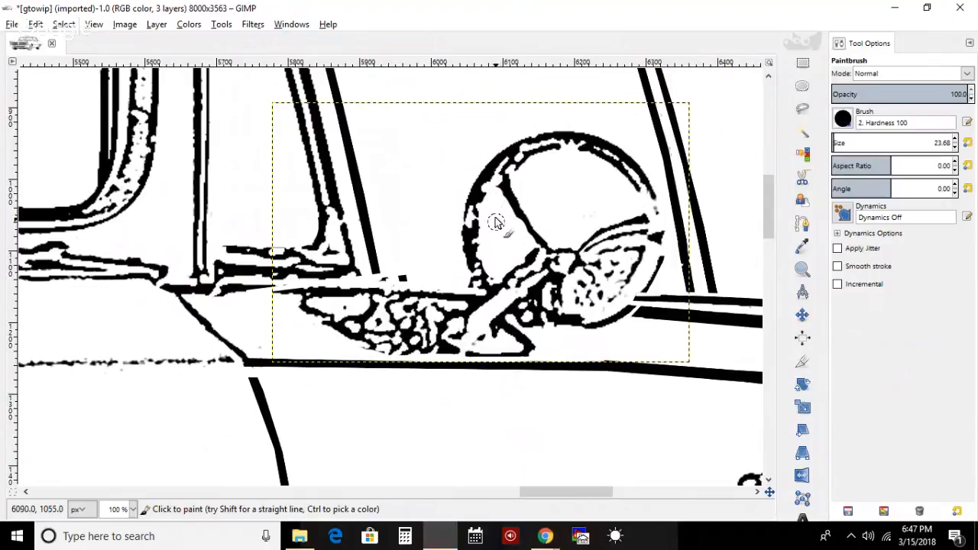
mouse_move(487, 211)
left_mouse_down()
mouse_move(482, 235)
mouse_move(493, 267)
left_mouse_up()
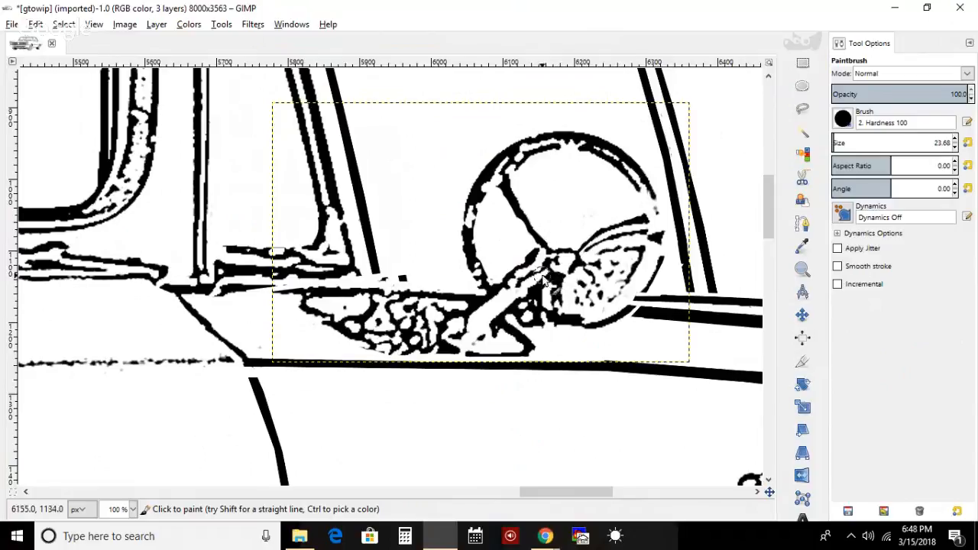
left_click_drag(533, 280, 498, 312)
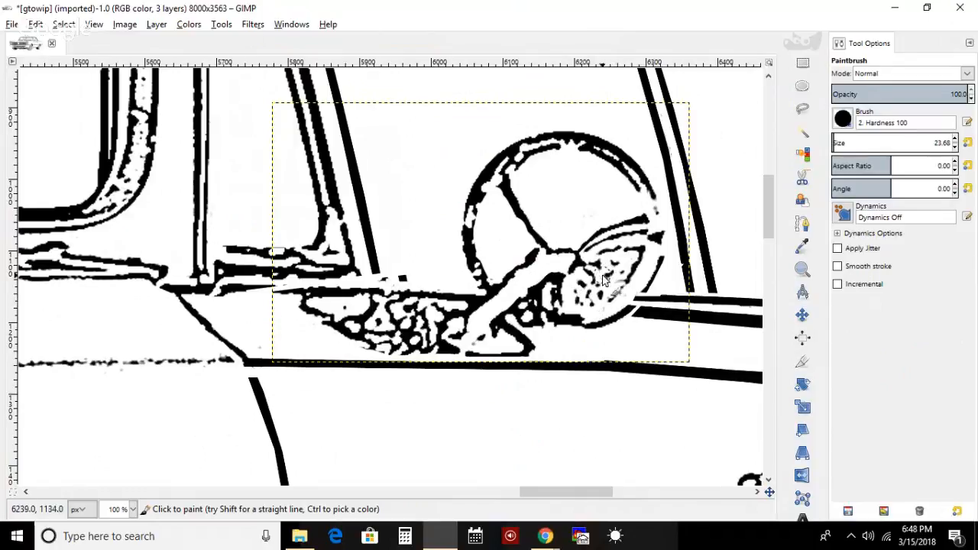
- Paint white over the speckles and extra lines in the mirror's lower right section, keeping its outer rim and the upper dividing line
mouse_move(581, 285)
left_mouse_down()
mouse_move(555, 304)
mouse_move(577, 319)
mouse_move(566, 312)
mouse_move(579, 315)
mouse_move(604, 293)
mouse_move(584, 294)
mouse_move(594, 298)
left_mouse_up()
mouse_move(618, 295)
left_mouse_down()
mouse_move(585, 295)
mouse_move(600, 296)
left_mouse_up()
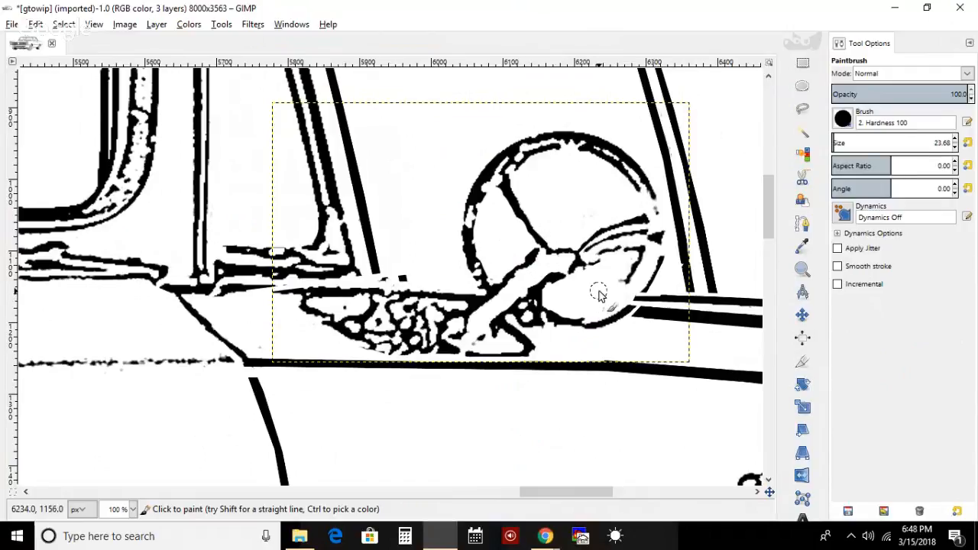
mouse_move(599, 292)
left_mouse_down()
mouse_move(608, 268)
mouse_move(627, 275)
mouse_move(639, 265)
mouse_move(613, 292)
mouse_move(563, 309)
mouse_move(572, 321)
mouse_move(564, 292)
mouse_move(584, 292)
mouse_move(600, 274)
left_mouse_up()
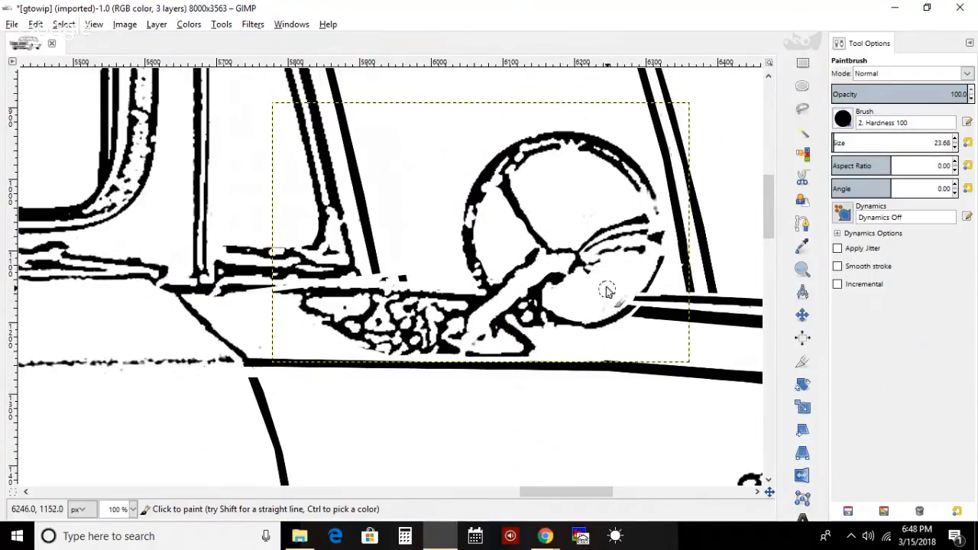
mouse_move(597, 282)
left_mouse_down()
mouse_move(600, 265)
mouse_move(638, 252)
mouse_move(646, 262)
mouse_move(617, 242)
mouse_move(601, 252)
mouse_move(602, 268)
left_mouse_up()
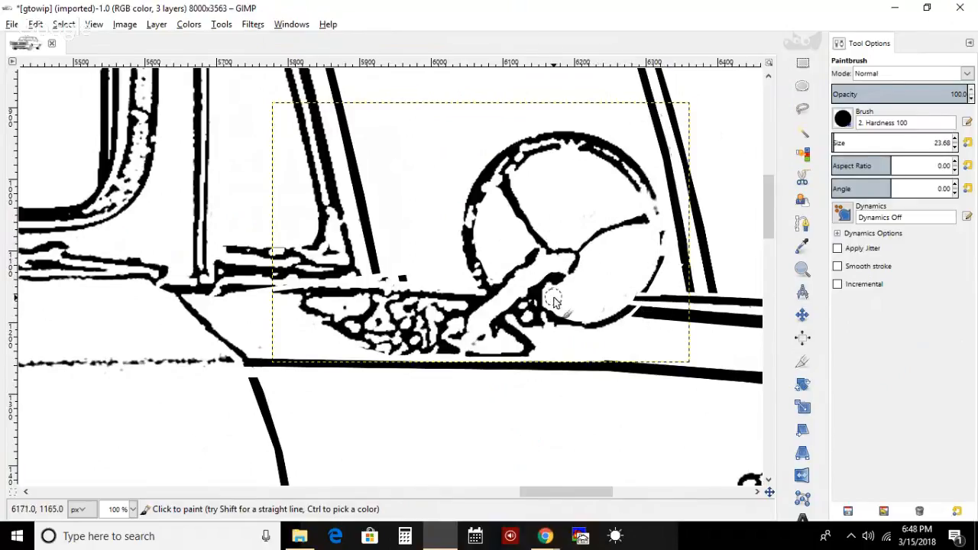
- Try painting the speckled shading around the mirror's stem and base white, and undo those strokes
mouse_move(547, 302)
left_mouse_down()
mouse_move(567, 318)
mouse_move(549, 328)
mouse_move(523, 316)
mouse_move(548, 336)
left_mouse_up()
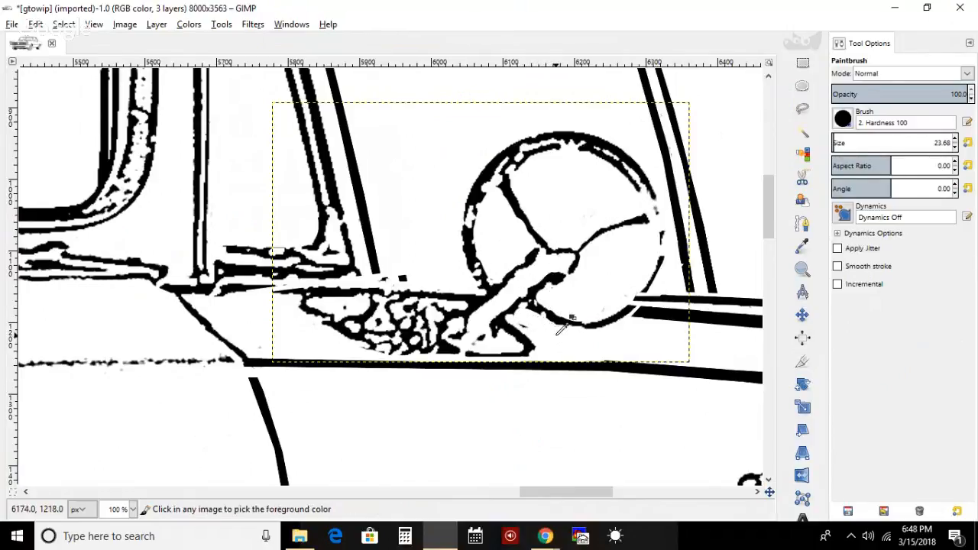
key("ctrl+z")
mouse_move(559, 341)
left_mouse_down()
mouse_move(526, 328)
mouse_move(539, 329)
mouse_move(525, 317)
mouse_move(546, 327)
left_mouse_up()
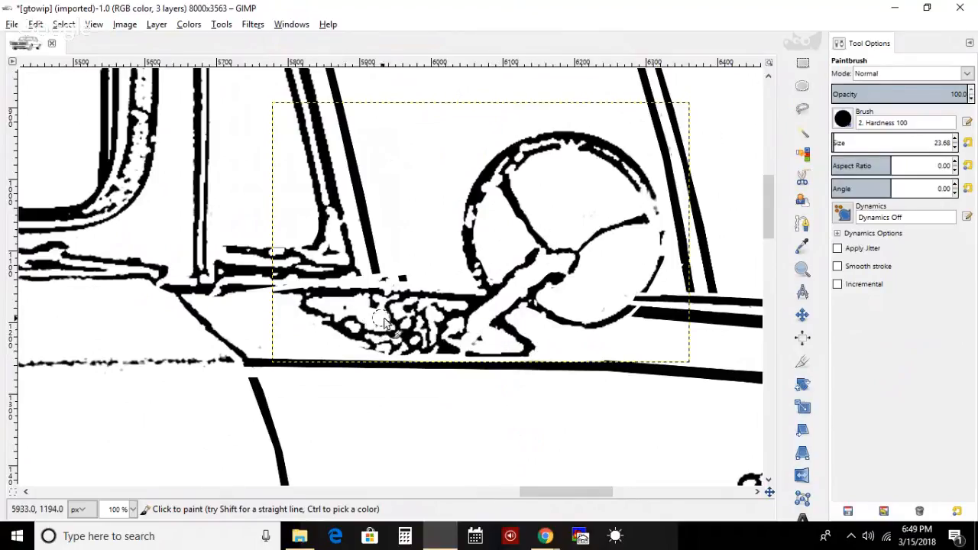
mouse_move(440, 316)
left_mouse_down()
mouse_move(297, 311)
mouse_move(334, 315)
left_mouse_up()
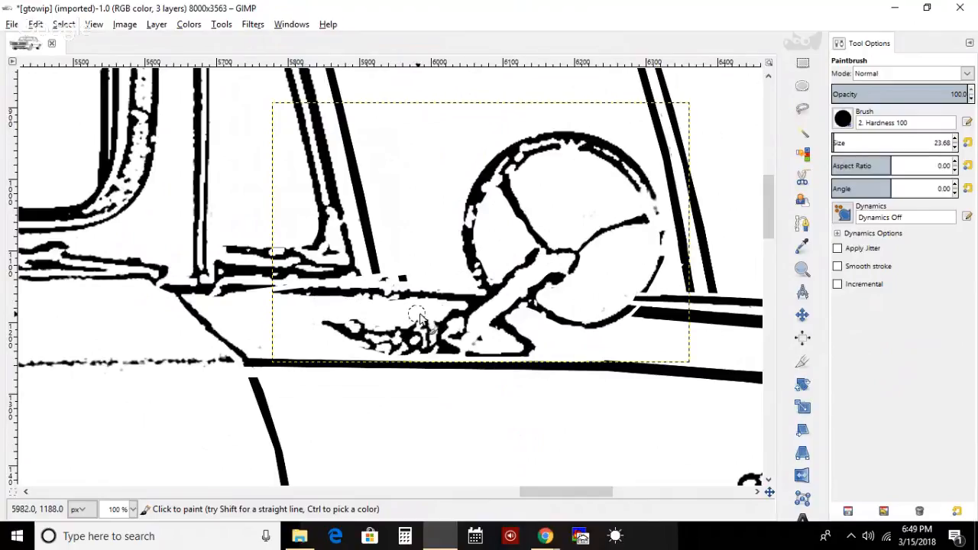
mouse_move(428, 329)
left_mouse_down()
mouse_move(432, 354)
mouse_move(384, 349)
mouse_move(389, 328)
mouse_move(408, 323)
left_mouse_up()
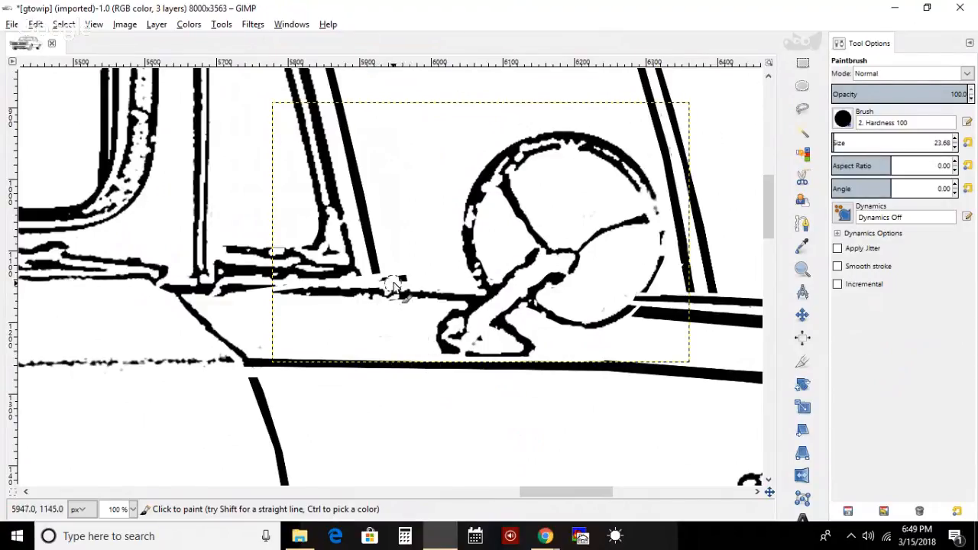
mouse_move(482, 329)
left_mouse_down()
mouse_move(468, 337)
mouse_move(462, 328)
mouse_move(481, 339)
mouse_move(469, 343)
mouse_move(436, 342)
left_mouse_up()
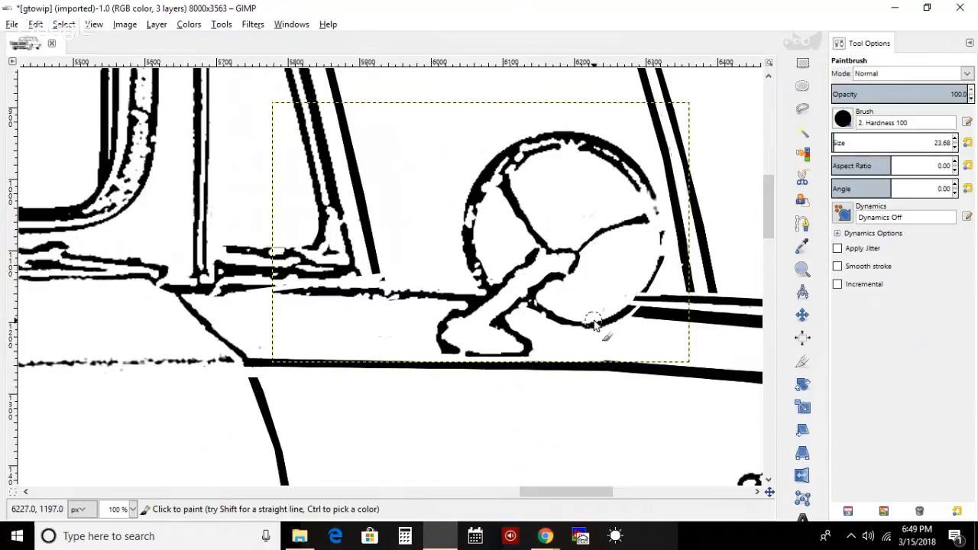
key("ctrl")
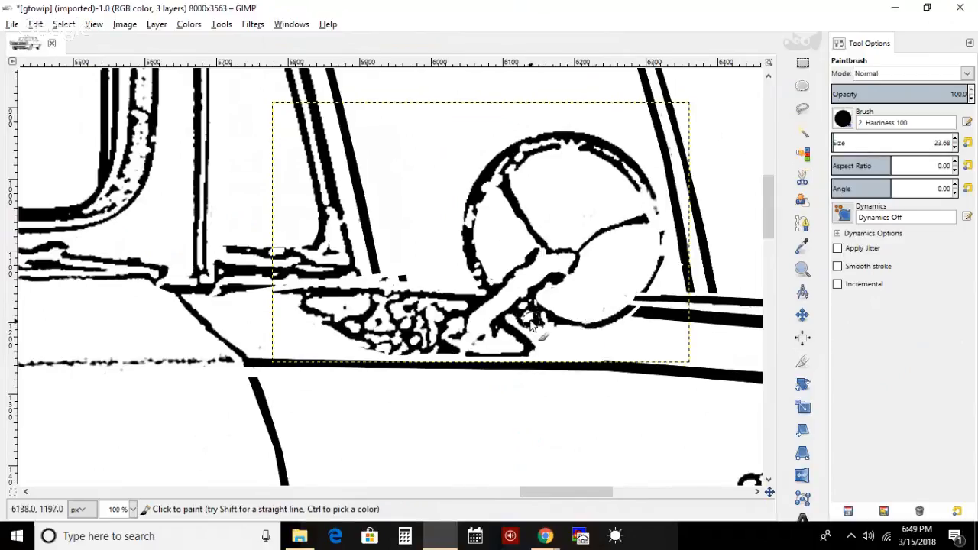
- Paint the speckled shading on both sides of the mirror stem white, enlarging the brush to 42.63 for the large patch and nearby stray mark
mouse_move(550, 306)
left_mouse_down()
mouse_move(542, 306)
mouse_move(569, 315)
mouse_move(538, 312)
left_mouse_up()
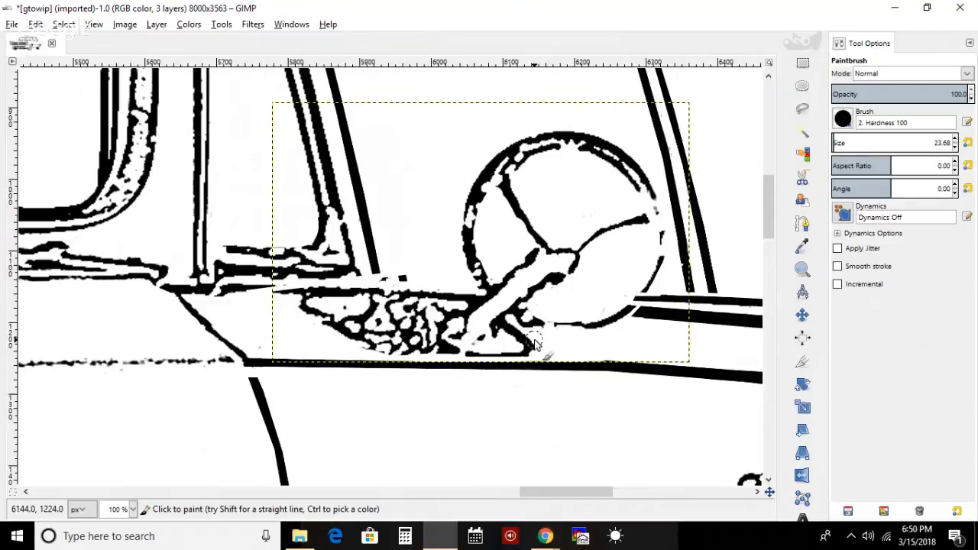
left_click(955, 147)
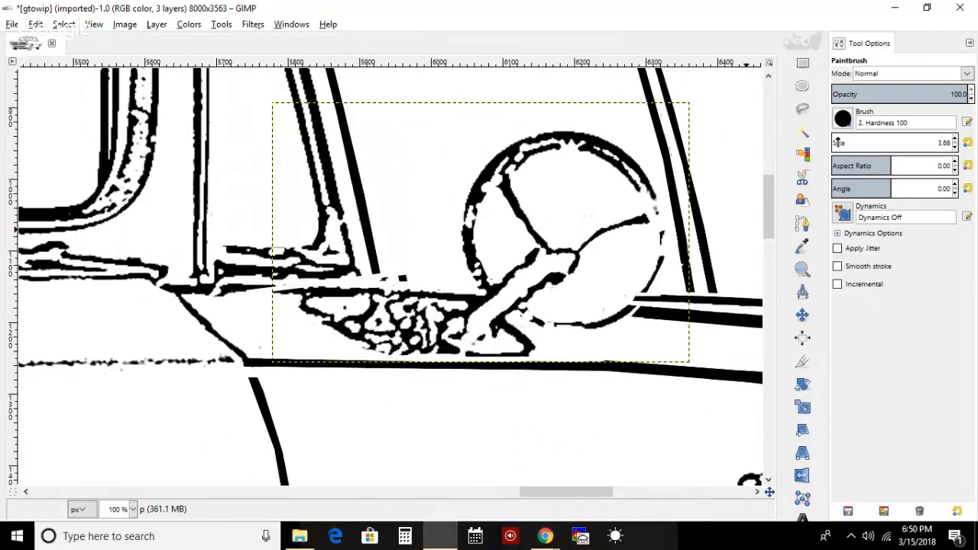
mouse_move(357, 345)
left_mouse_down()
mouse_move(408, 324)
mouse_move(302, 317)
mouse_move(415, 317)
mouse_move(305, 310)
mouse_move(407, 314)
mouse_move(423, 323)
mouse_move(424, 347)
mouse_move(346, 344)
mouse_move(452, 373)
mouse_move(432, 363)
mouse_move(425, 316)
mouse_move(442, 368)
mouse_move(409, 342)
mouse_move(402, 268)
mouse_move(435, 284)
left_mouse_up()
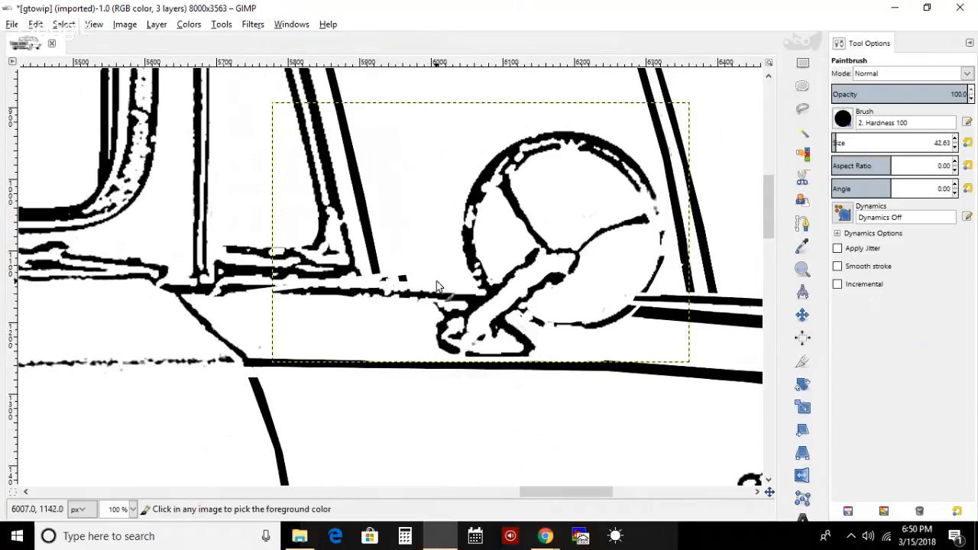
left_click(414, 270)
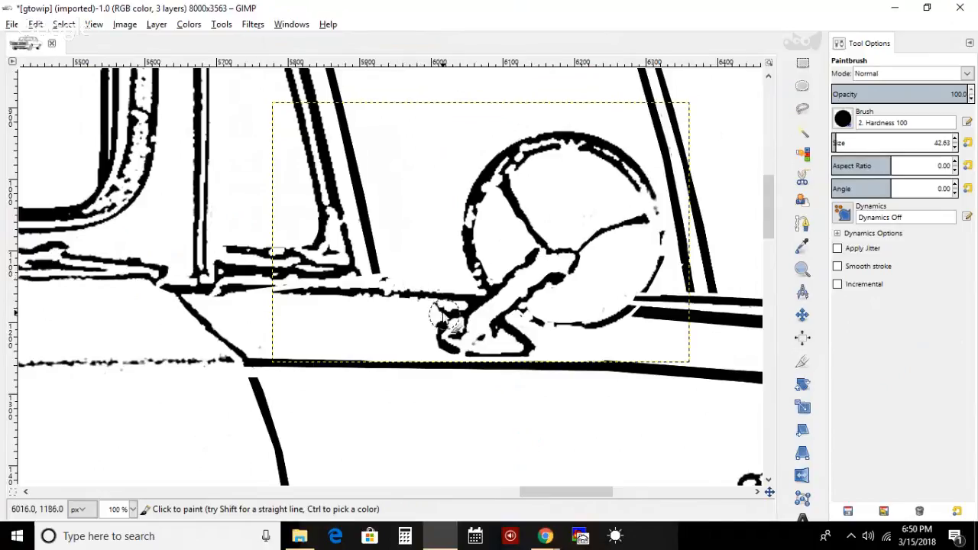
- Set the brush size to 24.79 and paint the broken inner edge of the mirror rim white, undoing a stroke on the left side
left_click(834, 142)
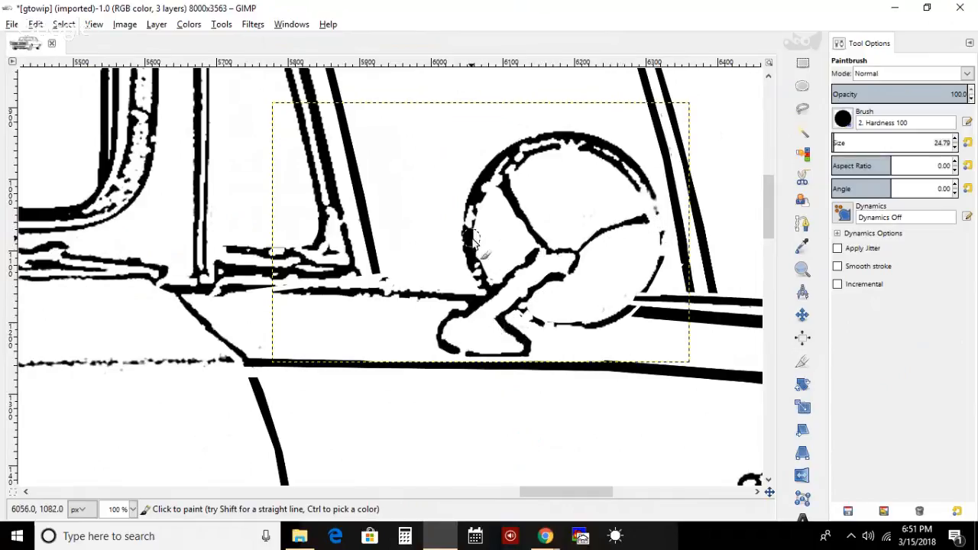
mouse_move(474, 241)
left_mouse_down()
mouse_move(491, 168)
mouse_move(570, 153)
mouse_move(616, 174)
left_mouse_up()
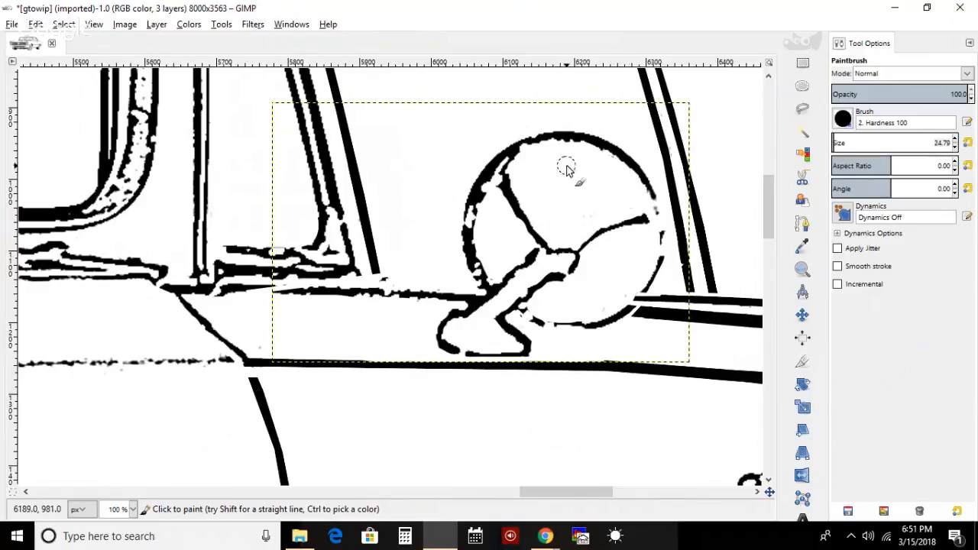
left_click_drag(506, 179, 499, 189)
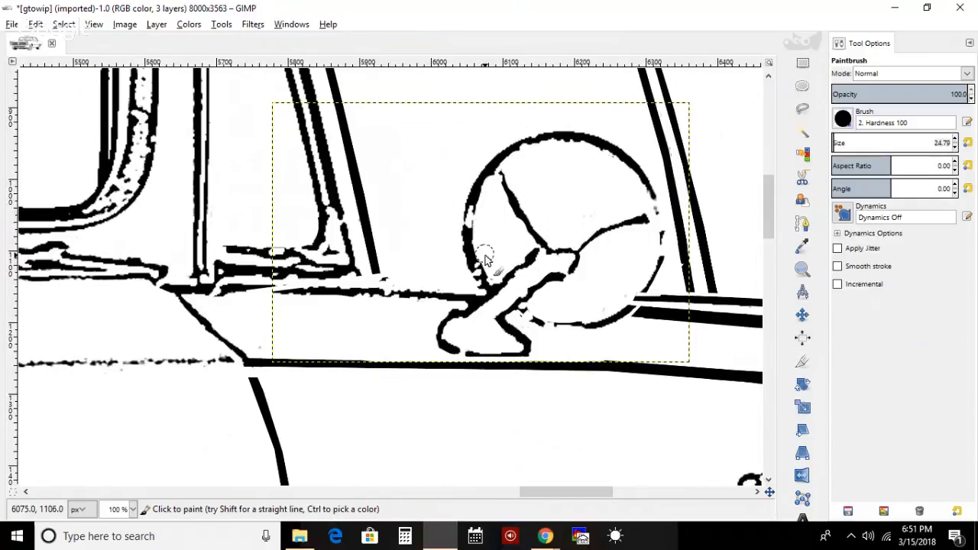
mouse_move(482, 236)
left_mouse_down()
mouse_move(489, 182)
mouse_move(496, 202)
mouse_move(493, 191)
mouse_move(480, 229)
mouse_move(494, 273)
mouse_move(495, 183)
left_mouse_up()
key("ctrl+z")
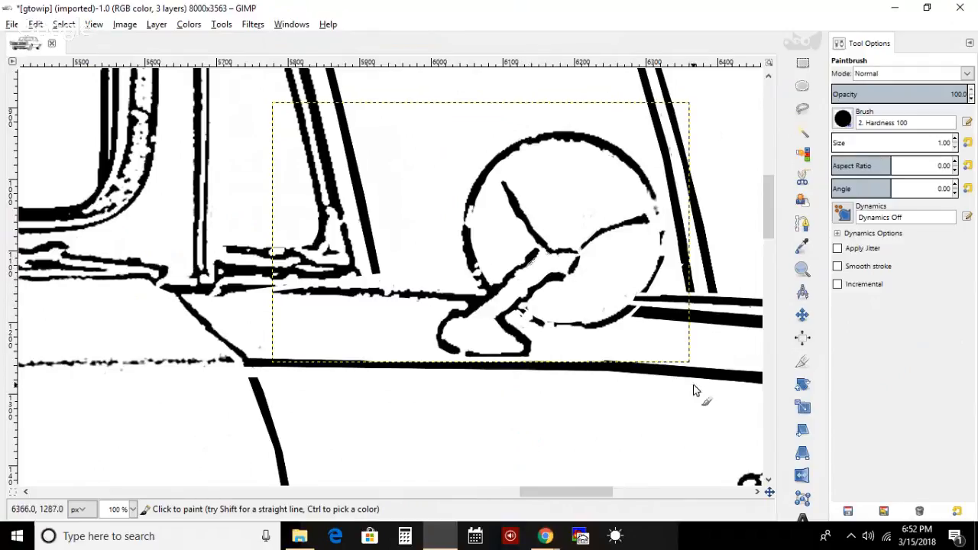
- Switch the foreground colour to black and redraw the mirror's broken lower rim beside the stem with a size 4.00 Paintbrush
left_click(970, 44)
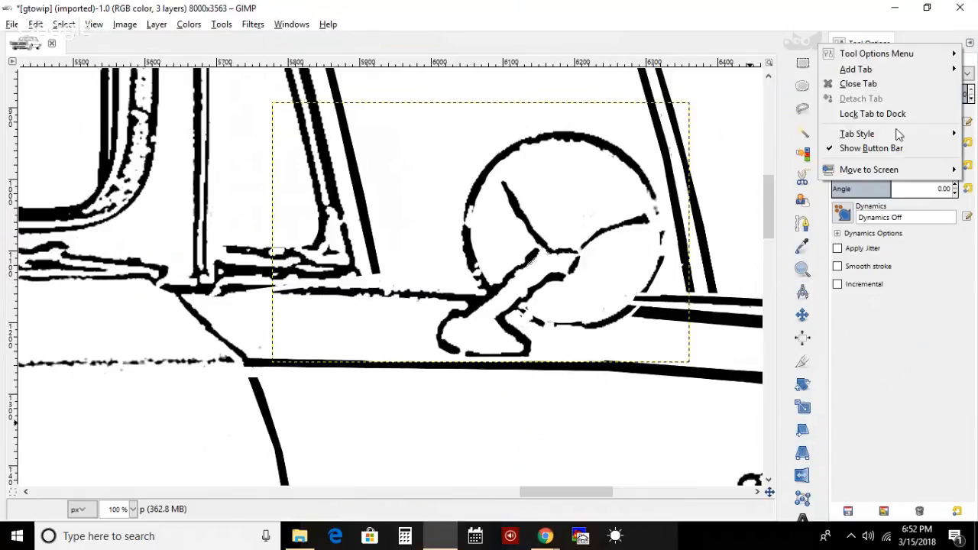
left_click(848, 81)
left_click(864, 193)
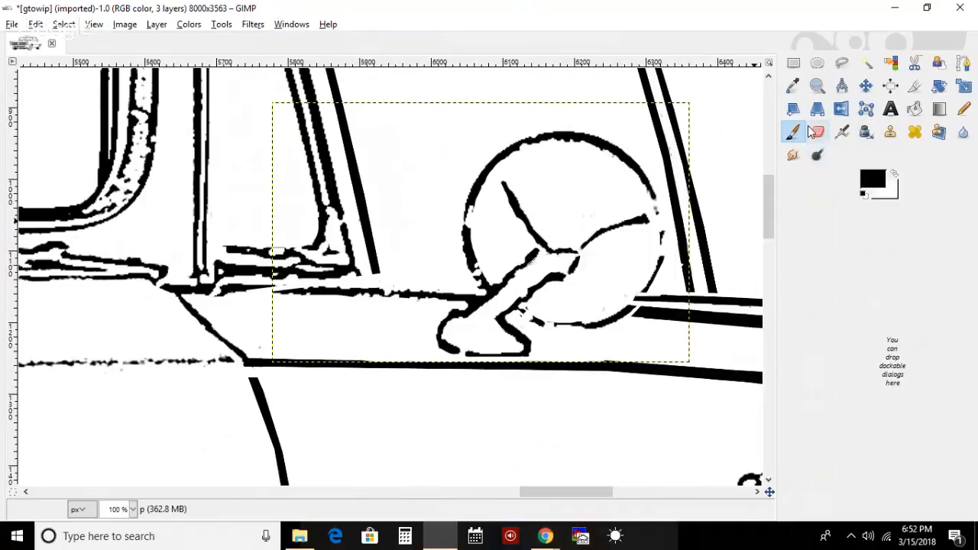
left_click(291, 25)
mouse_move(396, 59)
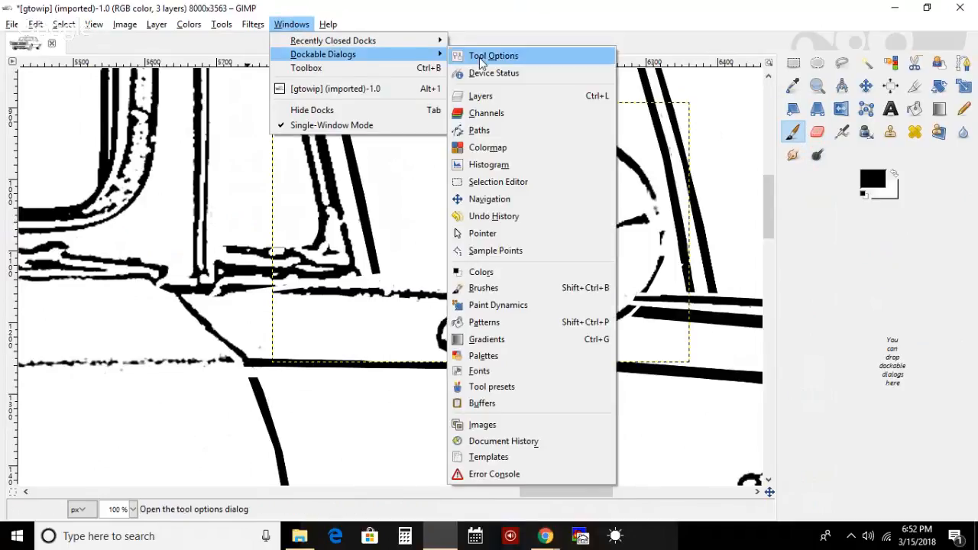
left_click(505, 55)
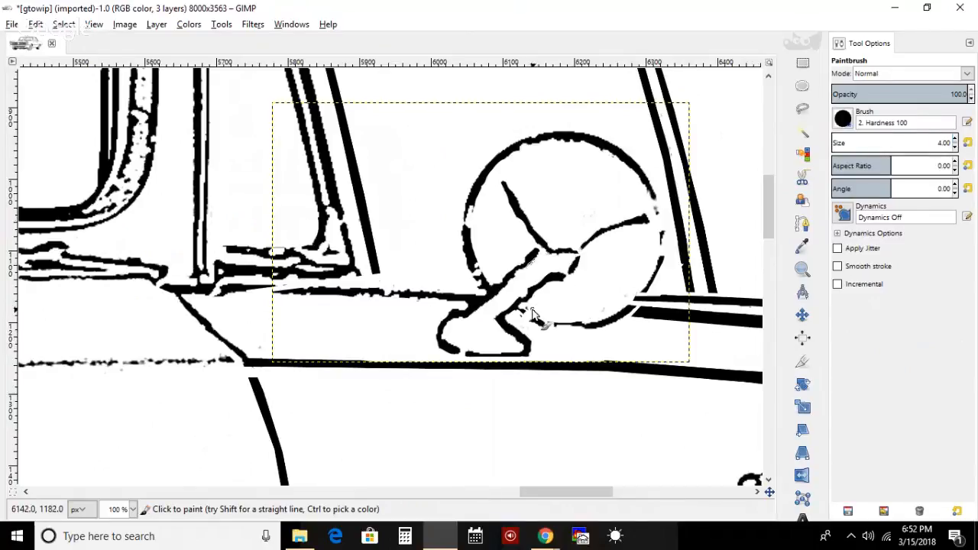
left_click_drag(511, 309, 578, 330)
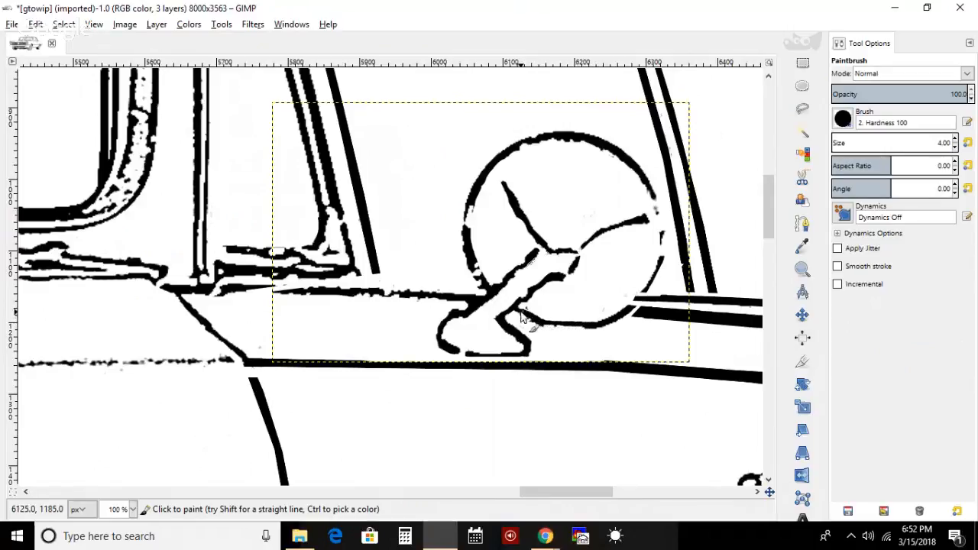
- Undo the last two strokes and redraw the mirror's lower rim in black with the Paintbrush, starting at the stem
key("ctrl+z")
key("ctrl+z")
mouse_move(513, 313)
left_mouse_down()
mouse_move(556, 334)
mouse_move(597, 330)
left_mouse_up()
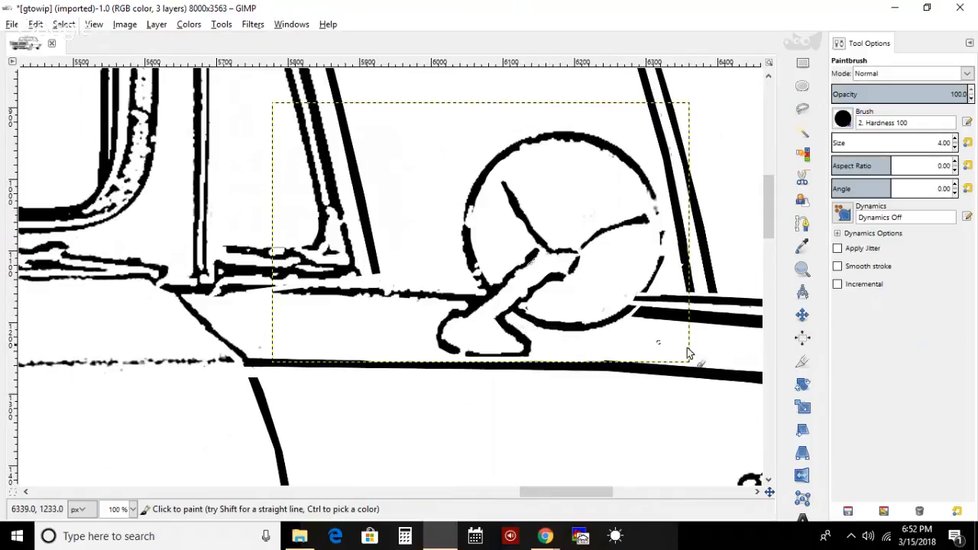
- Bring back the Toolbox colour swatches and, with black as foreground, close the gap in the mirror base's lower outline
left_click(971, 40)
left_click(848, 82)
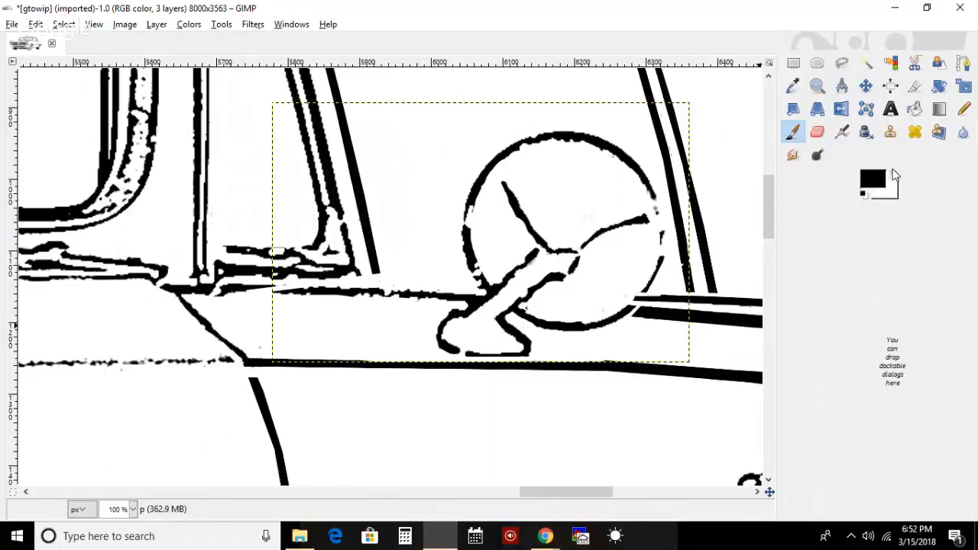
left_click(897, 177)
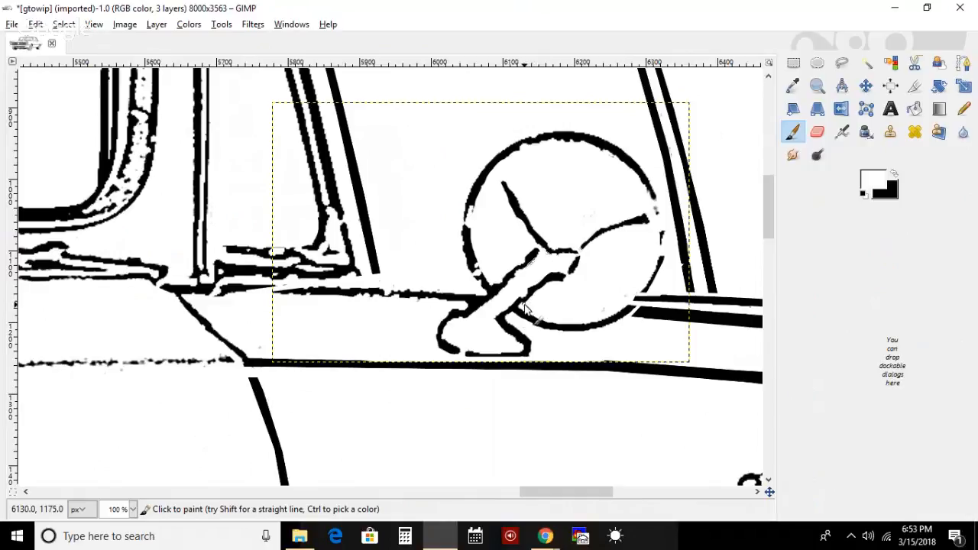
left_click(894, 175)
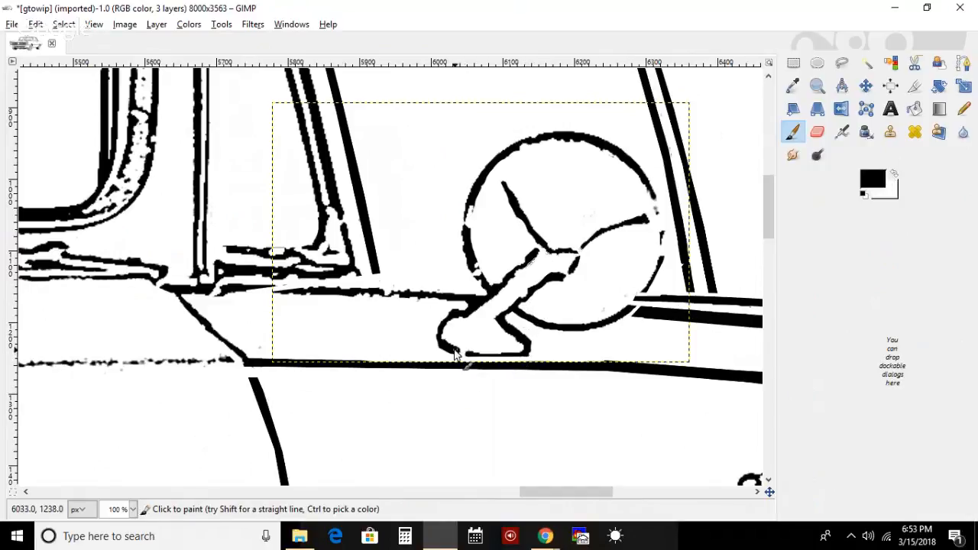
mouse_move(460, 353)
left_mouse_down()
mouse_move(524, 356)
mouse_move(505, 352)
left_mouse_up()
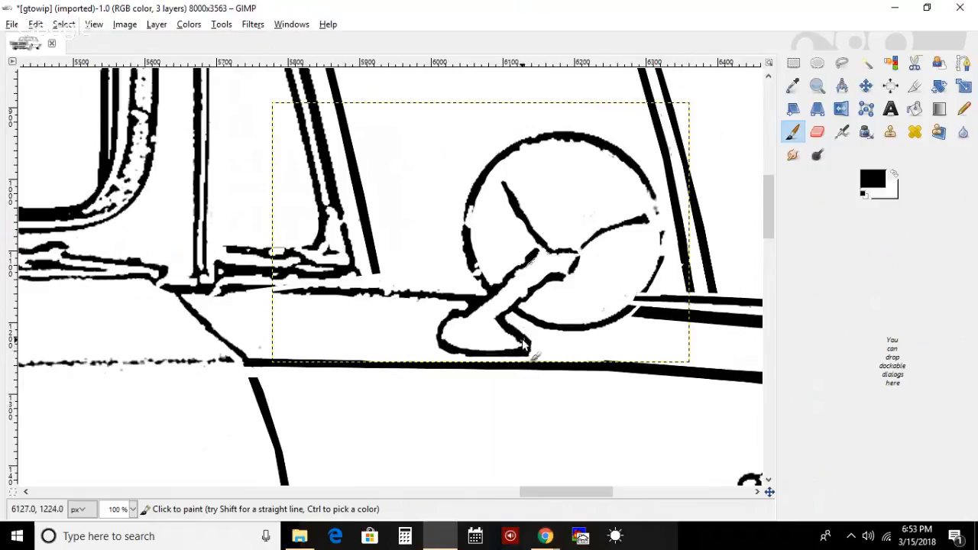
mouse_move(517, 353)
left_mouse_down()
mouse_move(458, 352)
mouse_move(467, 358)
left_mouse_up()
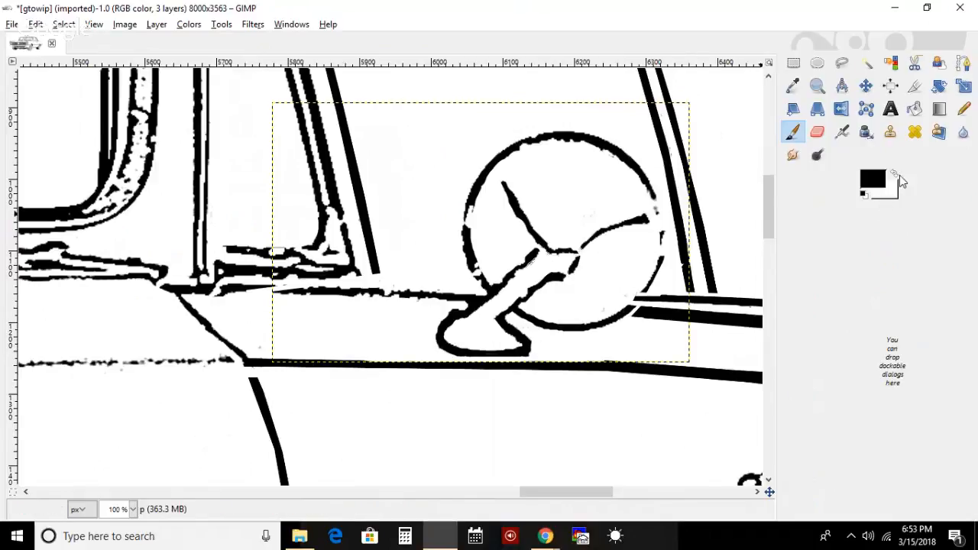
- Trim the thick upper-left outline of the mirror base in white, and redraw the rim's broken left edge and adjoining stem line in black
left_click(892, 174)
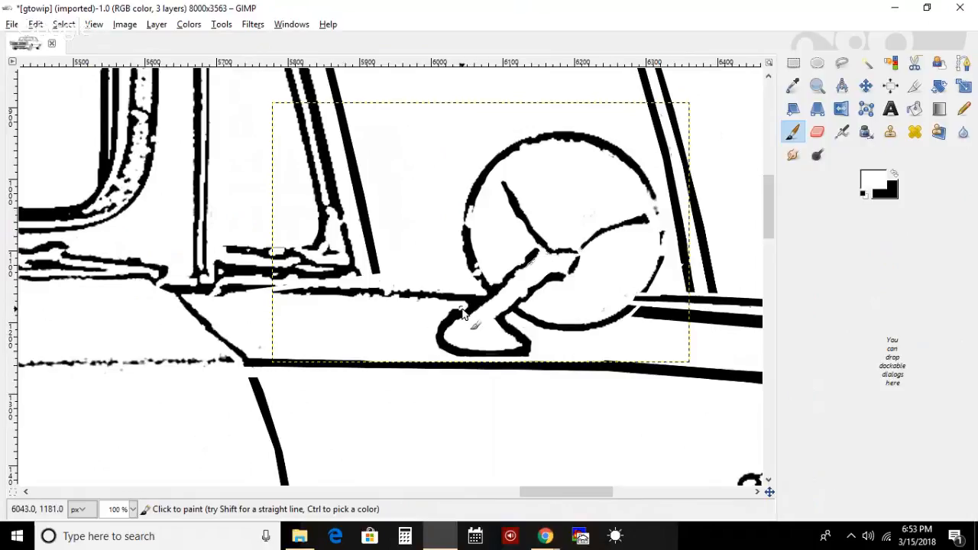
mouse_move(457, 317)
left_mouse_down()
mouse_move(436, 342)
mouse_move(454, 312)
mouse_move(461, 332)
left_mouse_up()
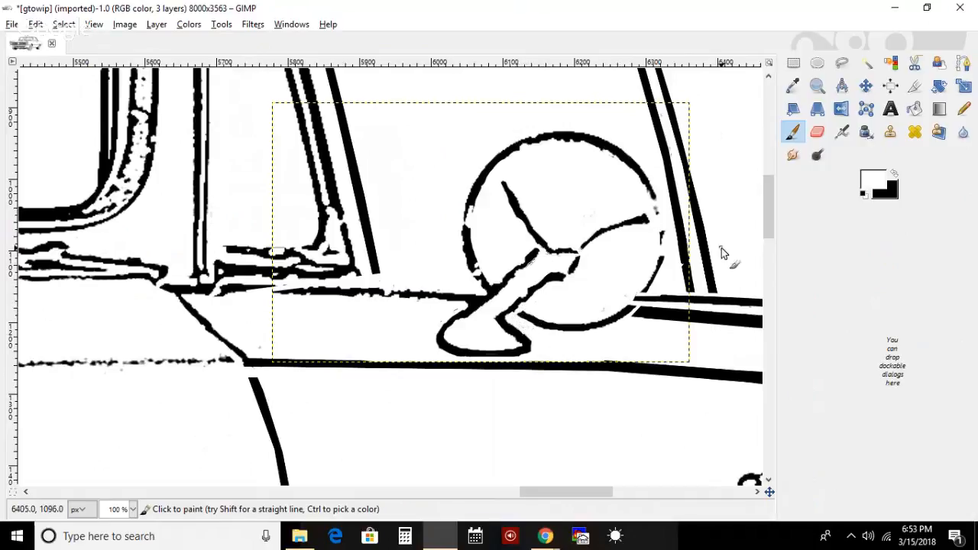
left_click(896, 176)
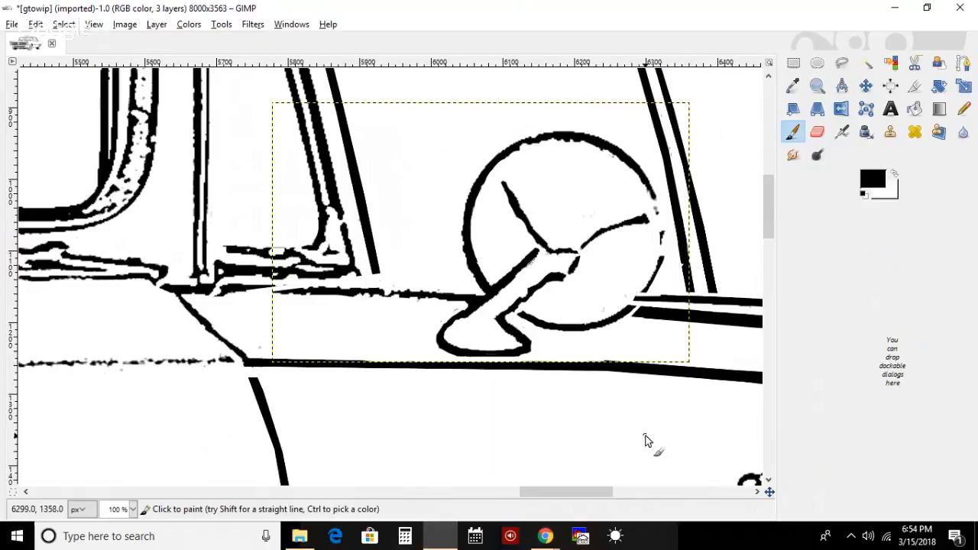
- Try outlining a thin sliver above the mirror's lower rim and filling it with black, and undo the strokes and the fill
mouse_move(613, 261)
left_mouse_down()
mouse_move(603, 296)
mouse_move(612, 309)
left_mouse_up()
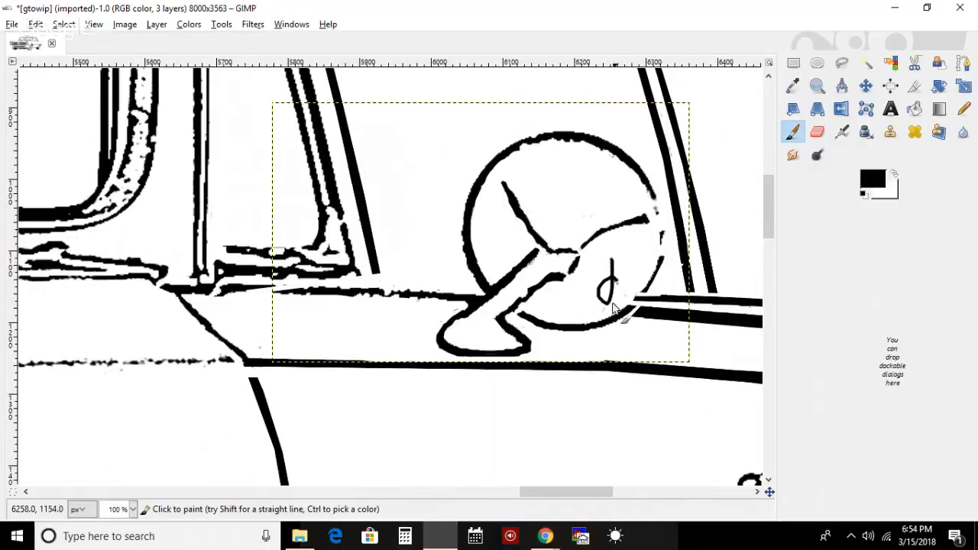
key("ctrl+z")
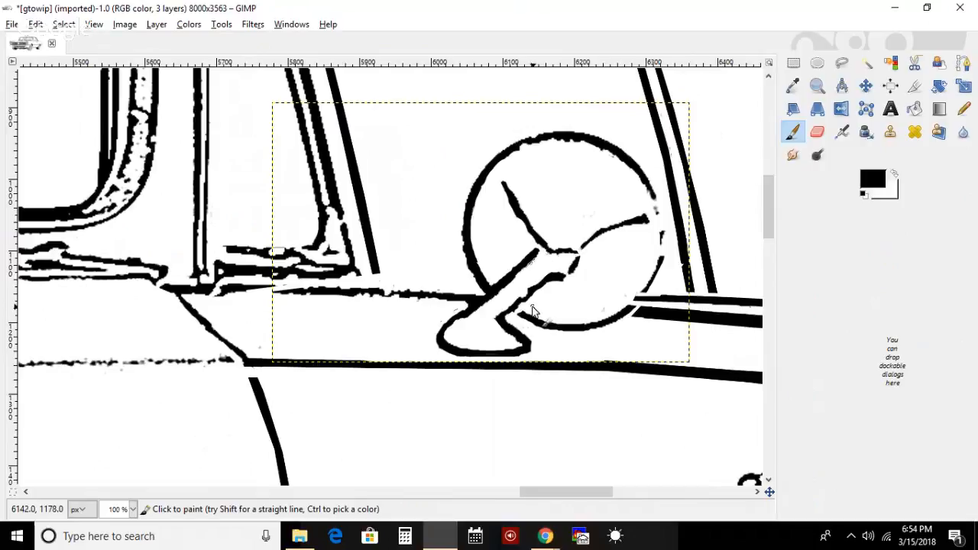
left_click_drag(531, 303, 621, 303)
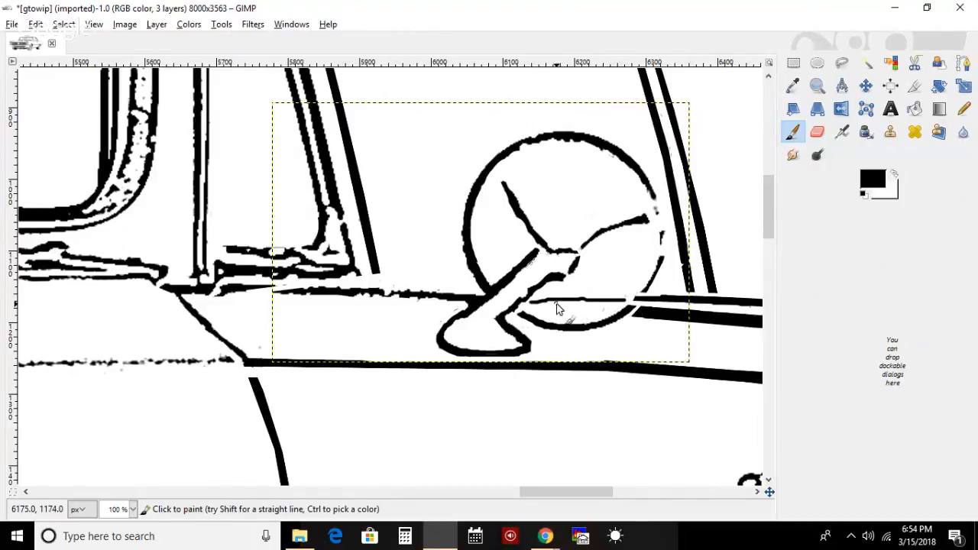
mouse_move(527, 308)
left_mouse_down()
mouse_move(573, 315)
mouse_move(624, 305)
mouse_move(586, 317)
left_mouse_up()
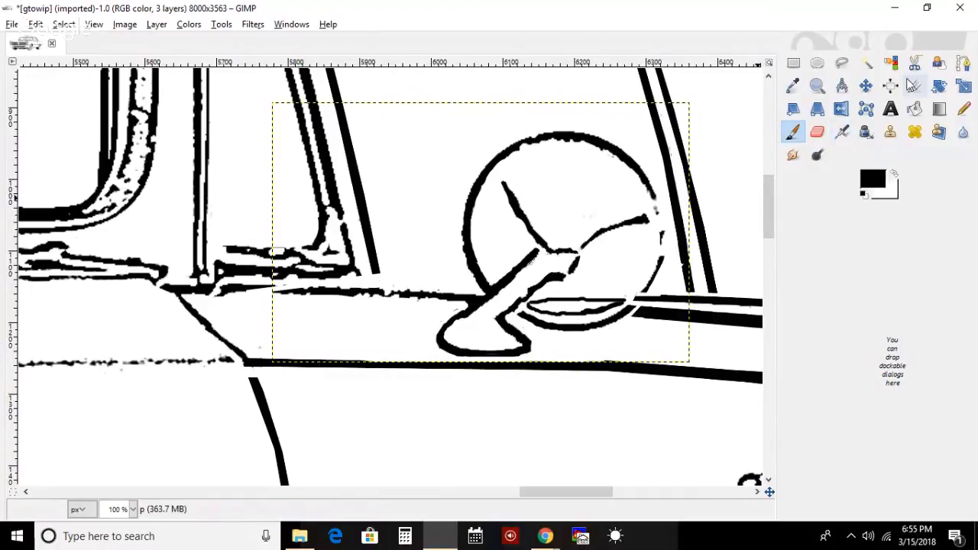
left_click(915, 109)
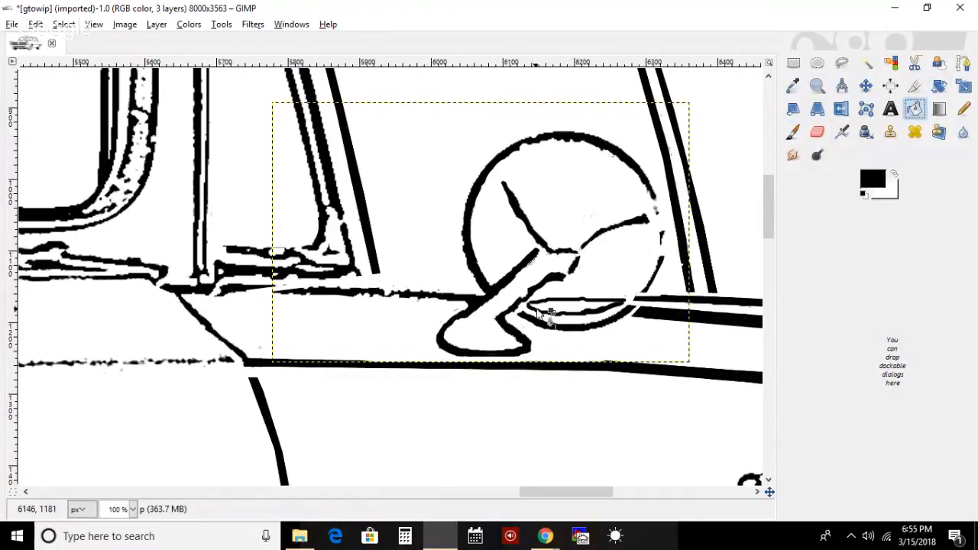
left_click(550, 308)
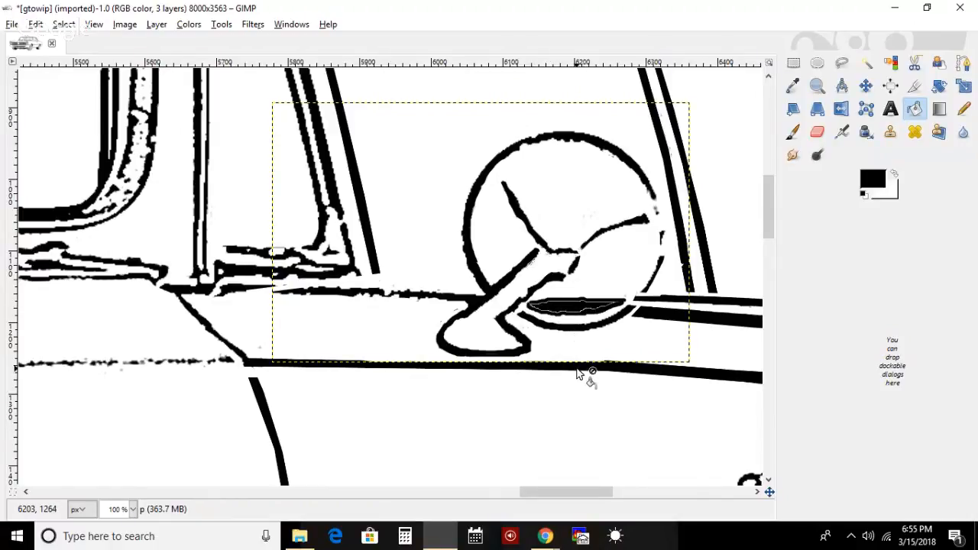
key("ctrl+z")
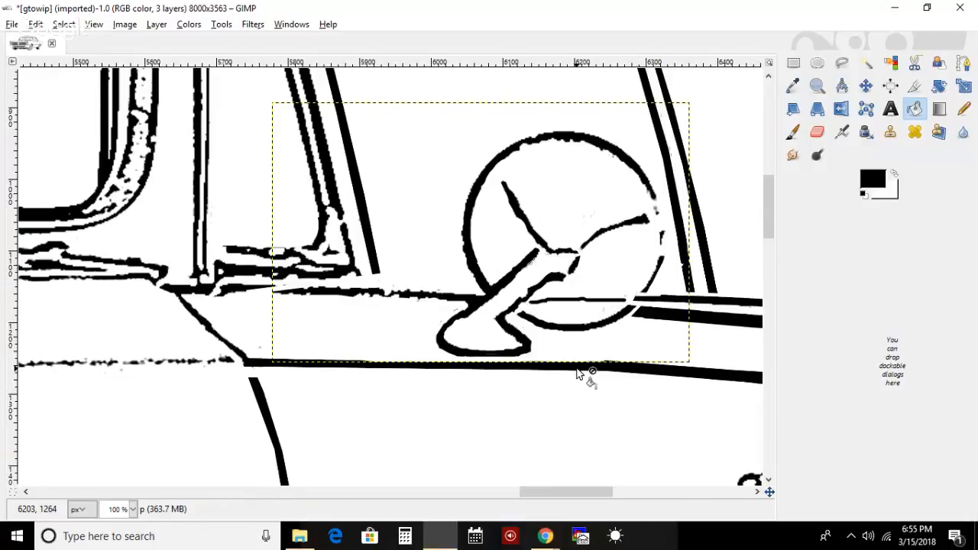
key("ctrl+z")
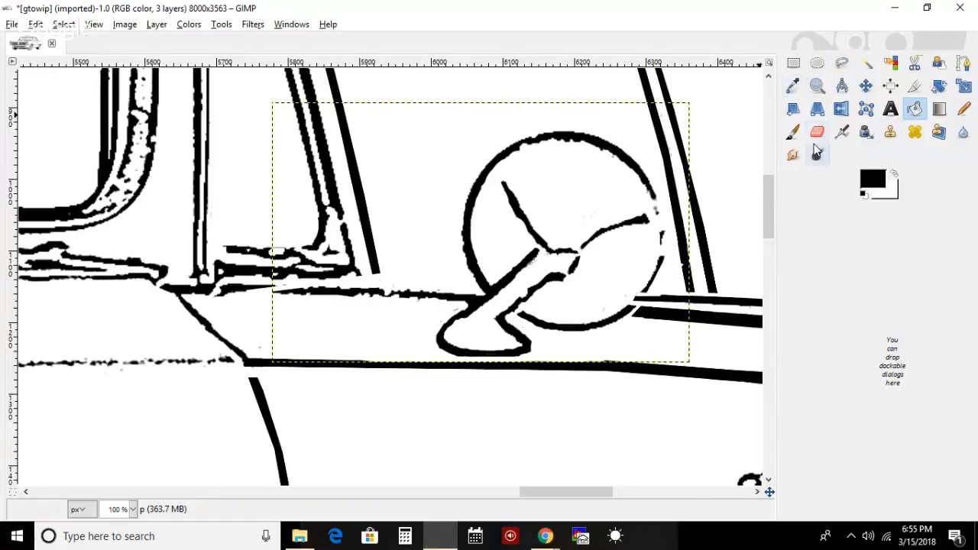
- Try outlining the mirror's lower-right section with the Paintbrush and filling it with black, and undo both
left_click(793, 132)
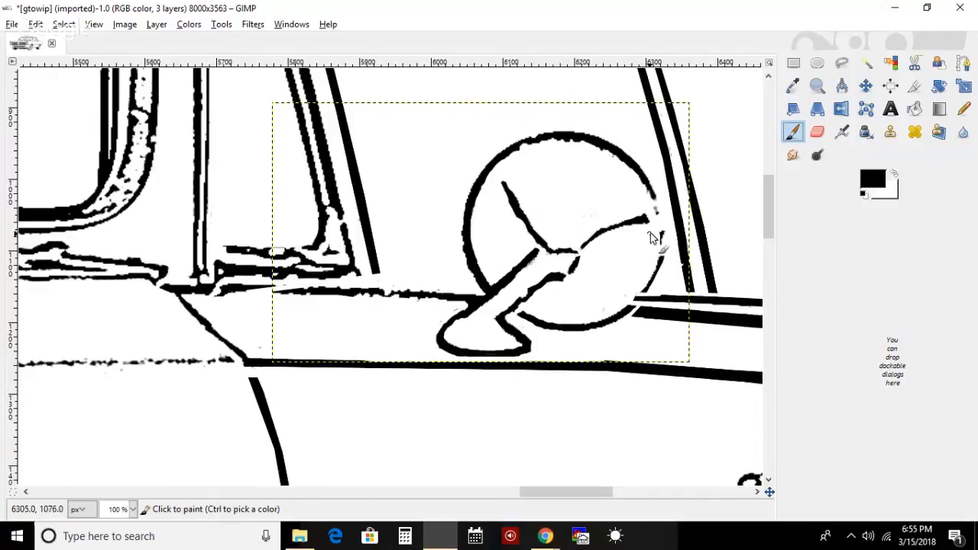
mouse_move(651, 236)
left_mouse_down()
mouse_move(539, 310)
mouse_move(575, 316)
mouse_move(548, 315)
mouse_move(601, 312)
mouse_move(633, 297)
mouse_move(655, 262)
mouse_move(650, 222)
left_mouse_up()
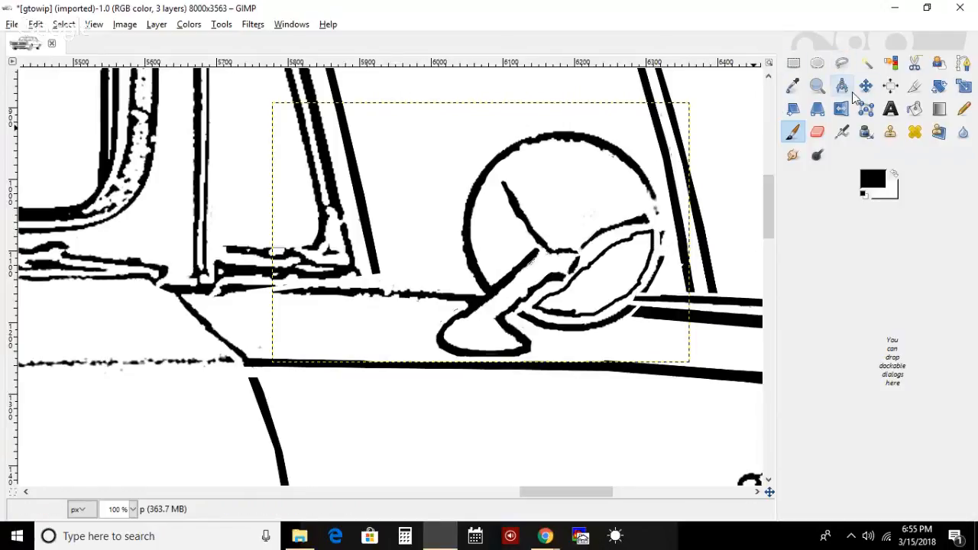
left_click(915, 108)
left_click(626, 258)
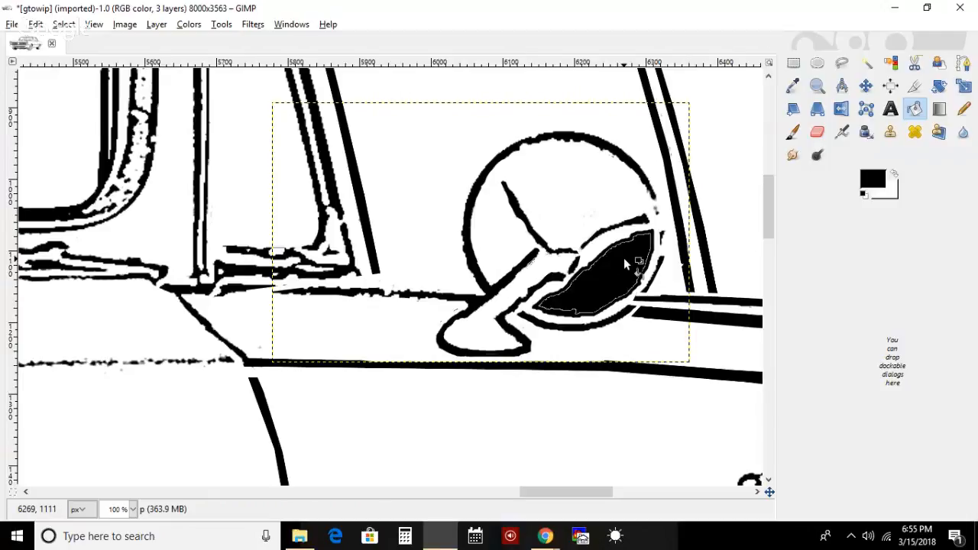
key("ctrl+z")
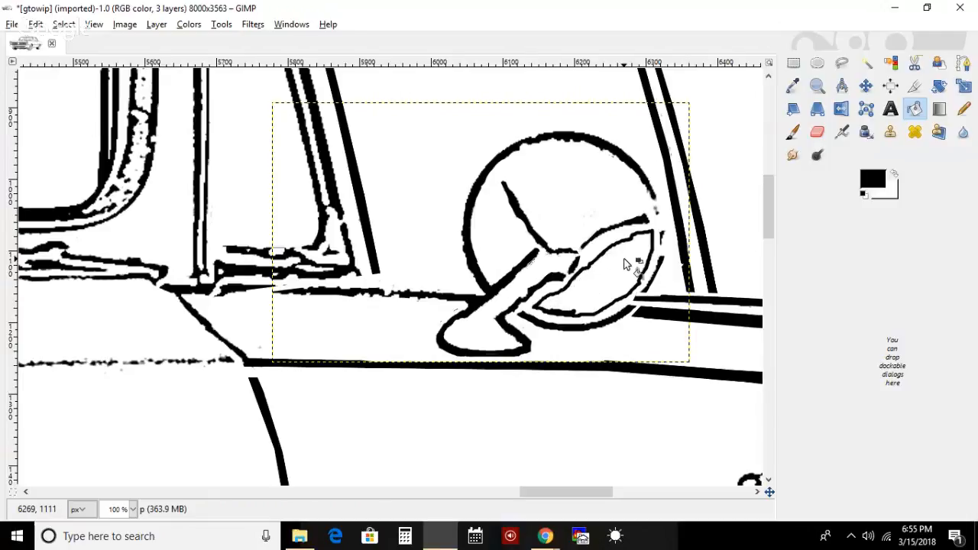
key("ctrl+z")
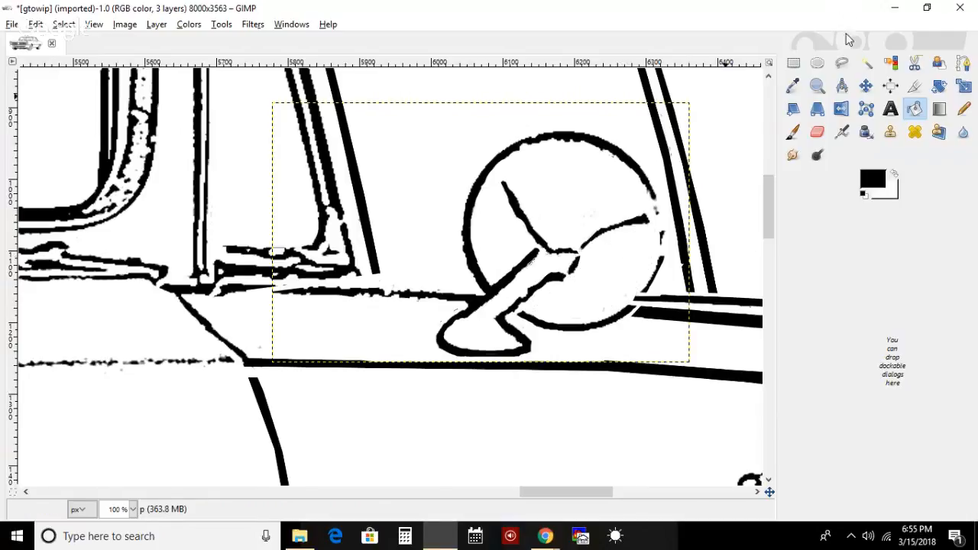
- Reopen the Tool Options and, with a size 12.89 Paintbrush, paint thick black bands along the edges of the mirror's lower-right section
left_click(799, 134)
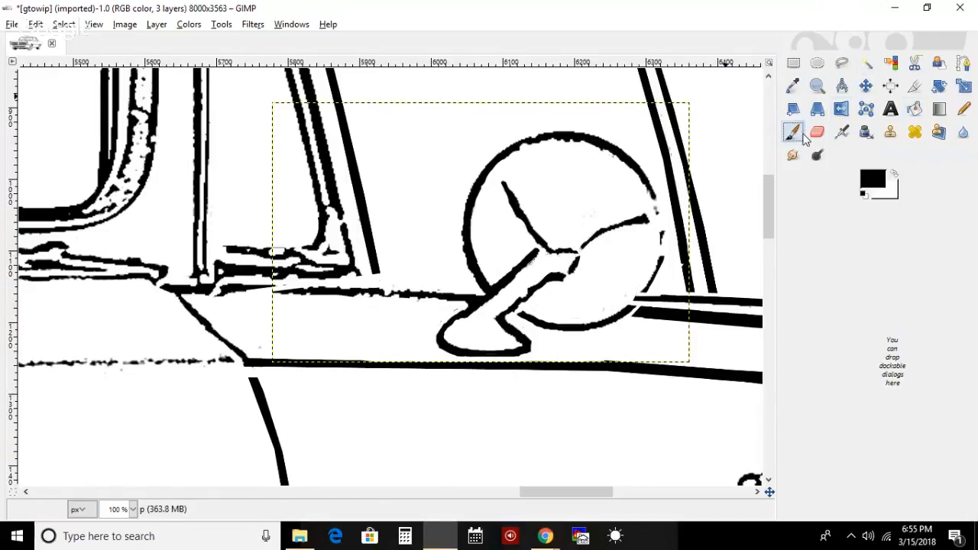
left_click(291, 27)
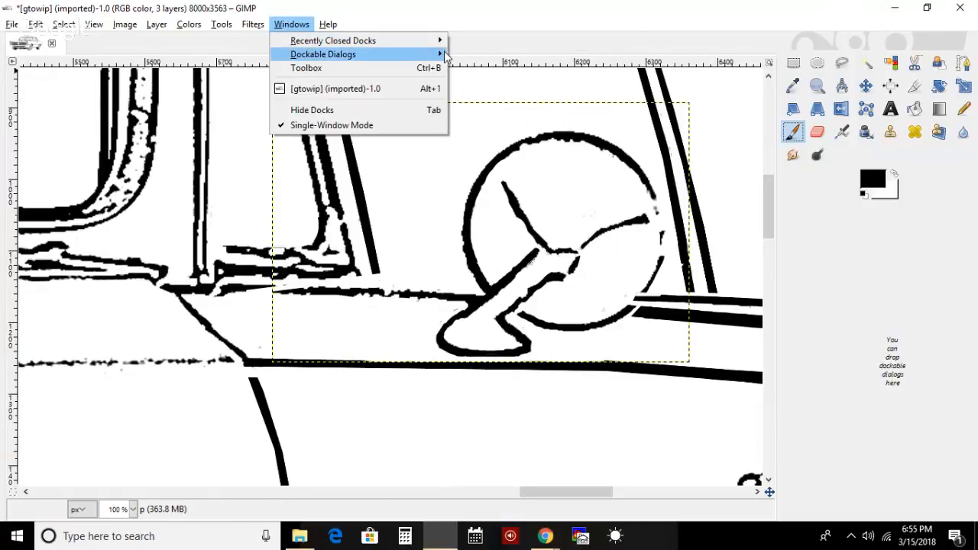
mouse_move(443, 54)
left_click(482, 57)
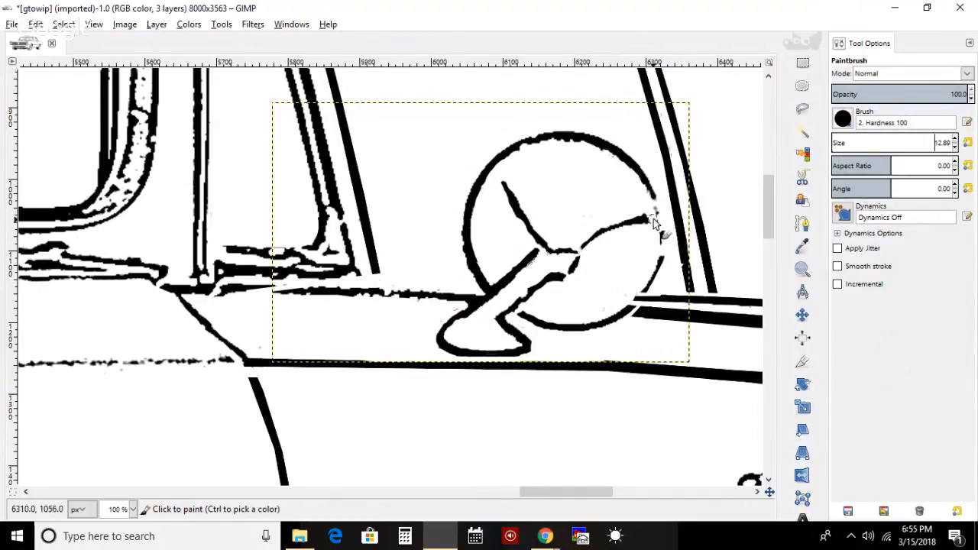
mouse_move(651, 219)
left_mouse_down()
mouse_move(595, 240)
mouse_move(566, 281)
mouse_move(518, 312)
mouse_move(539, 321)
mouse_move(515, 313)
mouse_move(548, 321)
mouse_move(529, 306)
mouse_move(536, 296)
mouse_move(521, 304)
mouse_move(553, 286)
mouse_move(577, 295)
mouse_move(570, 273)
mouse_move(565, 280)
mouse_move(647, 232)
left_mouse_up()
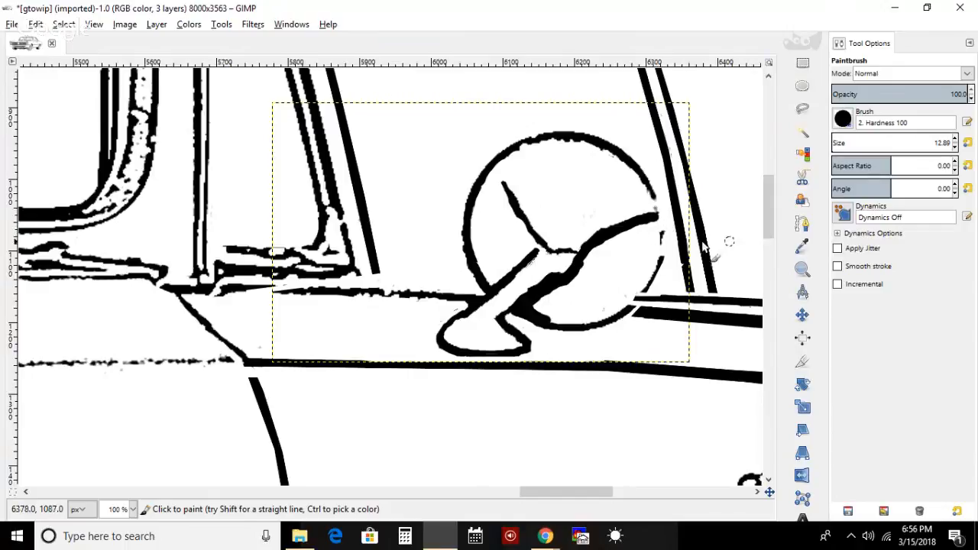
mouse_move(654, 224)
left_mouse_down()
mouse_move(660, 249)
mouse_move(648, 298)
mouse_move(627, 318)
mouse_move(644, 304)
mouse_move(627, 319)
mouse_move(638, 321)
mouse_move(629, 317)
mouse_move(649, 285)
mouse_move(652, 224)
mouse_move(671, 261)
mouse_move(660, 260)
mouse_move(650, 283)
mouse_move(651, 233)
mouse_move(631, 242)
left_mouse_up()
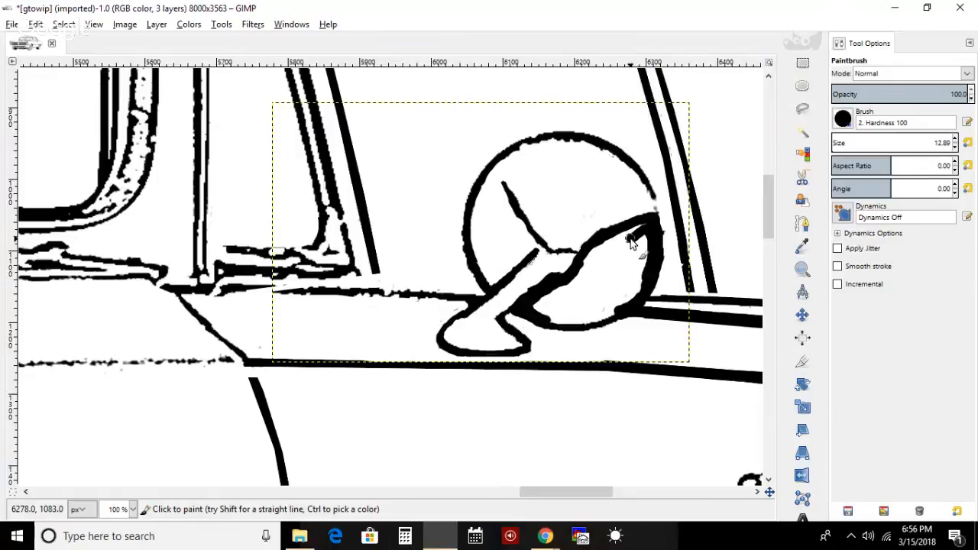
mouse_move(631, 242)
left_mouse_down()
mouse_move(666, 306)
mouse_move(633, 281)
mouse_move(647, 286)
mouse_move(631, 315)
mouse_move(535, 321)
mouse_move(614, 328)
mouse_move(627, 319)
mouse_move(646, 241)
mouse_move(616, 248)
mouse_move(537, 308)
mouse_move(589, 311)
mouse_move(554, 300)
mouse_move(596, 308)
mouse_move(624, 298)
mouse_move(584, 294)
mouse_move(623, 239)
mouse_move(563, 284)
mouse_move(584, 268)
mouse_move(572, 262)
mouse_move(595, 248)
left_mouse_up()
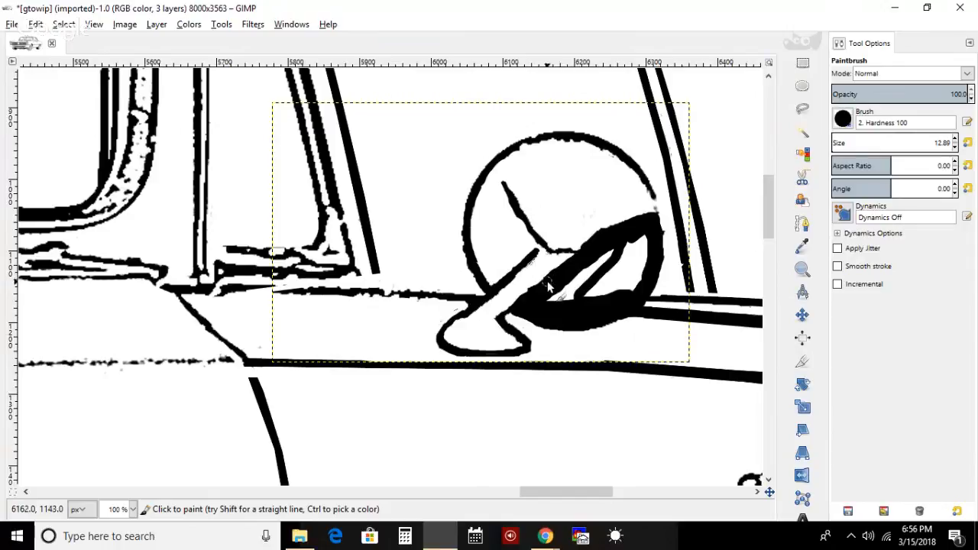
- Paint the rest of the mirror's lower-right section solid black up to the right rim, undoing the misplaced strokes near the stem
left_click_drag(518, 307, 541, 320)
key("ctrl+z")
key("ctrl+z")
mouse_move(548, 307)
left_mouse_down()
mouse_move(607, 266)
mouse_move(628, 245)
mouse_move(594, 264)
mouse_move(621, 239)
mouse_move(594, 251)
mouse_move(555, 295)
mouse_move(586, 256)
mouse_move(560, 282)
mouse_move(559, 297)
mouse_move(598, 270)
mouse_move(599, 260)
mouse_move(553, 298)
mouse_move(618, 295)
mouse_move(645, 276)
mouse_move(652, 236)
mouse_move(578, 289)
mouse_move(611, 305)
left_mouse_up()
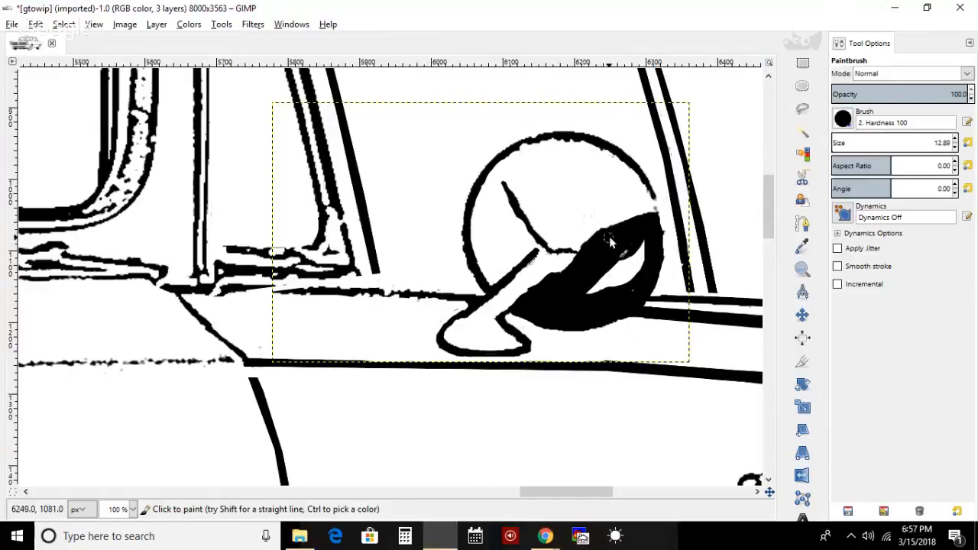
left_click_drag(644, 211, 653, 209)
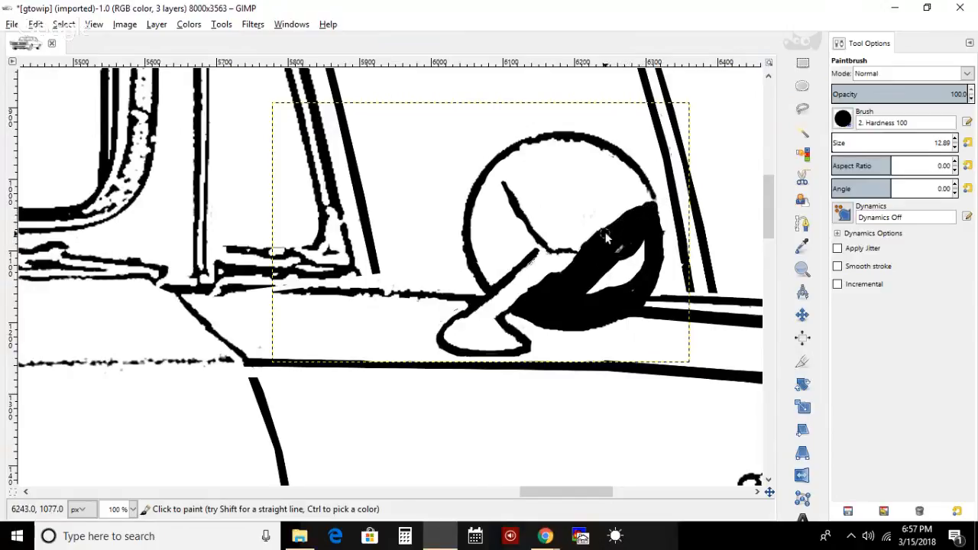
left_click_drag(649, 210, 628, 221)
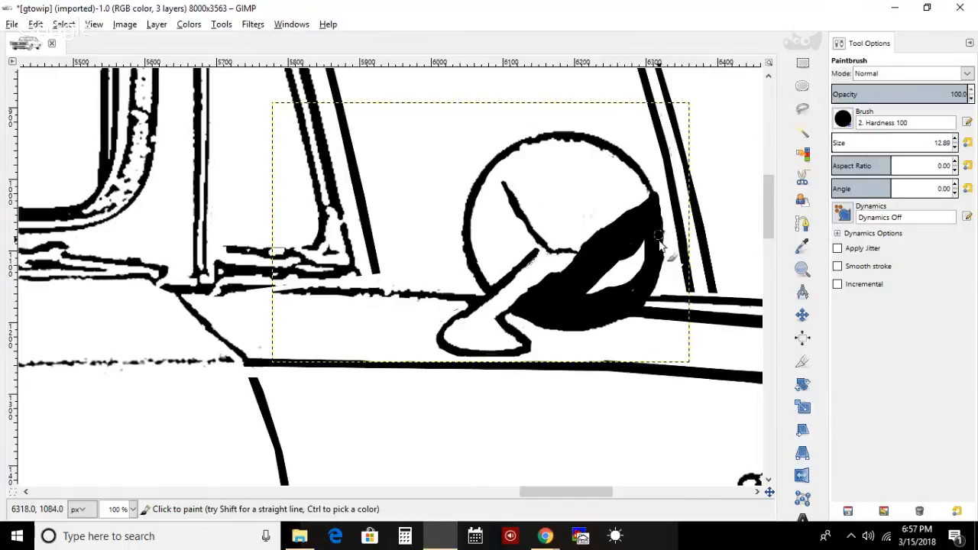
mouse_move(659, 254)
left_mouse_down()
mouse_move(624, 292)
mouse_move(642, 232)
mouse_move(641, 261)
mouse_move(589, 289)
mouse_move(627, 249)
mouse_move(632, 225)
mouse_move(593, 269)
left_mouse_up()
mouse_move(577, 310)
left_mouse_down()
mouse_move(625, 266)
mouse_move(616, 281)
mouse_move(634, 277)
mouse_move(592, 296)
left_mouse_up()
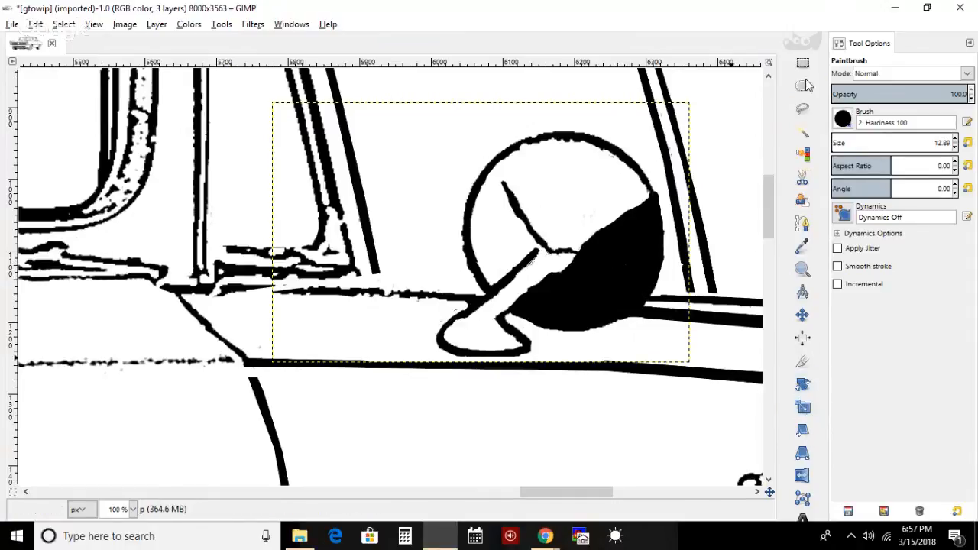
- Switch the foreground colour to white, try trimming the outlines where the mirror stem meets its base, and undo those strokes
left_click(974, 43)
left_click(974, 43)
left_click(973, 44)
left_click(879, 84)
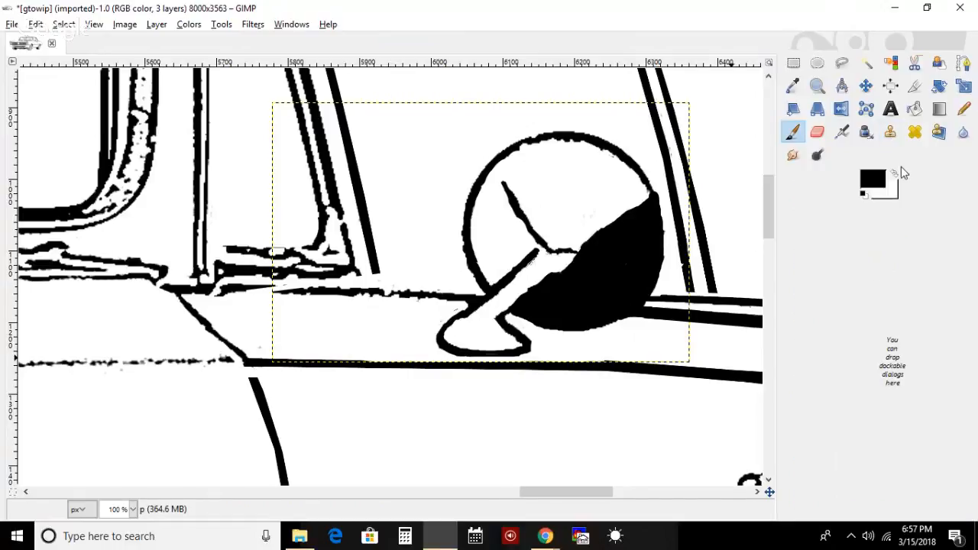
left_click(899, 174)
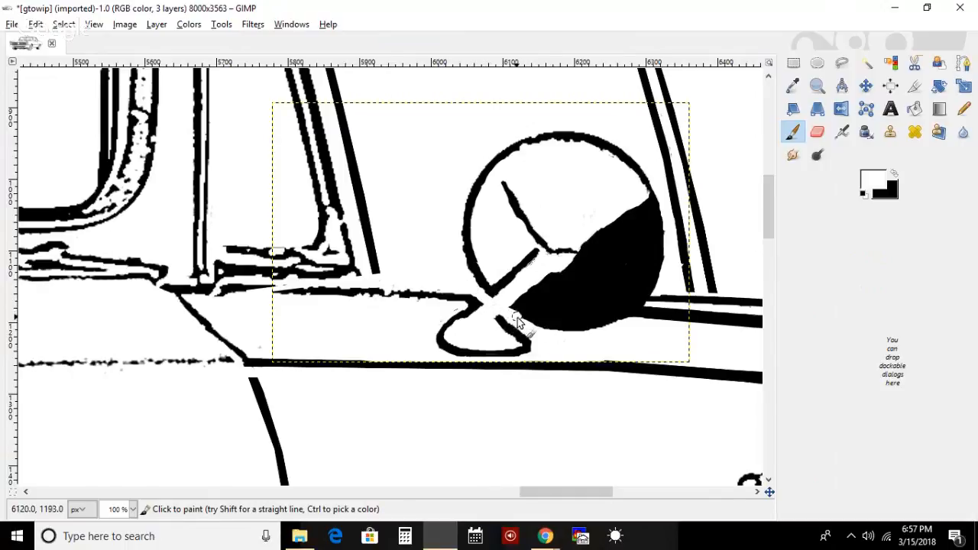
key("ctrl")
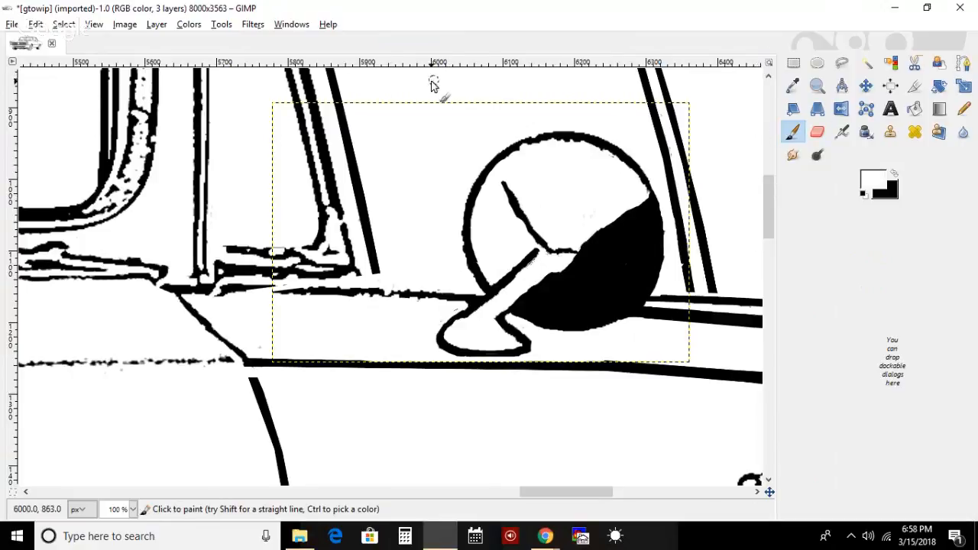
- Reopen the Tool Options, set the Paintbrush size to 4.89 and paint thin white gaps where the mirror's stem, rim and adjoining body lines meet
left_click(285, 24)
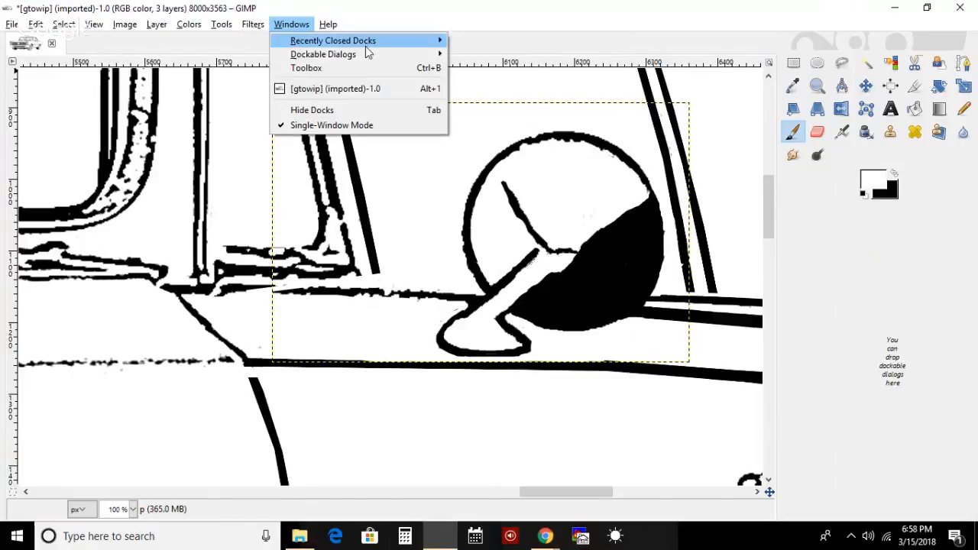
mouse_move(378, 53)
left_click(539, 59)
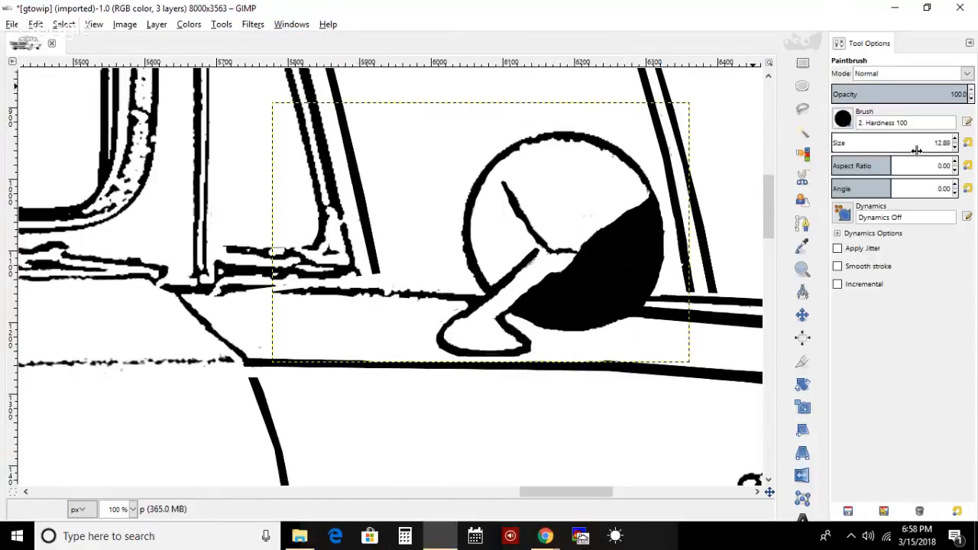
left_click(955, 148)
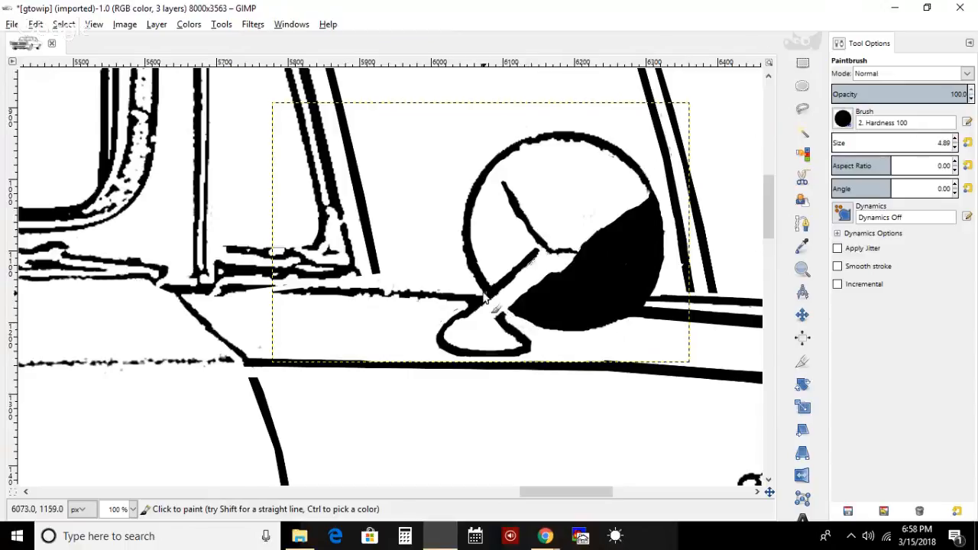
left_click_drag(480, 293, 491, 306)
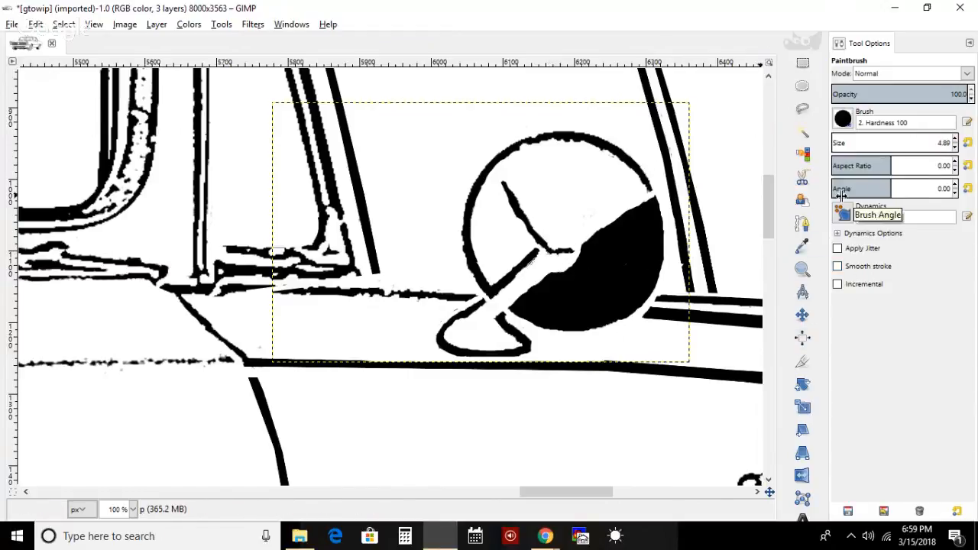
- Close the Tool Options, switch the foreground colour to black and repaint the diagonal line inside the mirror down to the top of the stem
left_click(969, 44)
left_click(862, 84)
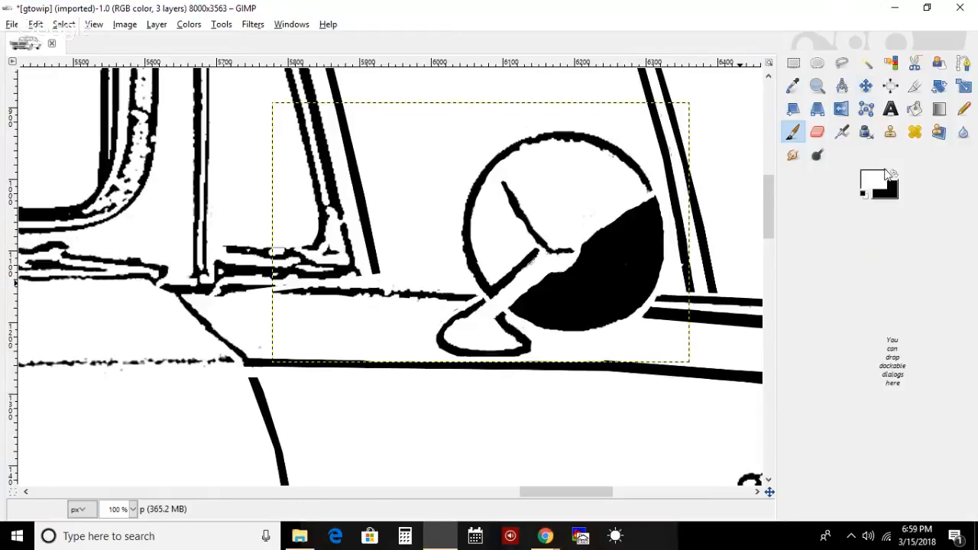
left_click(893, 175)
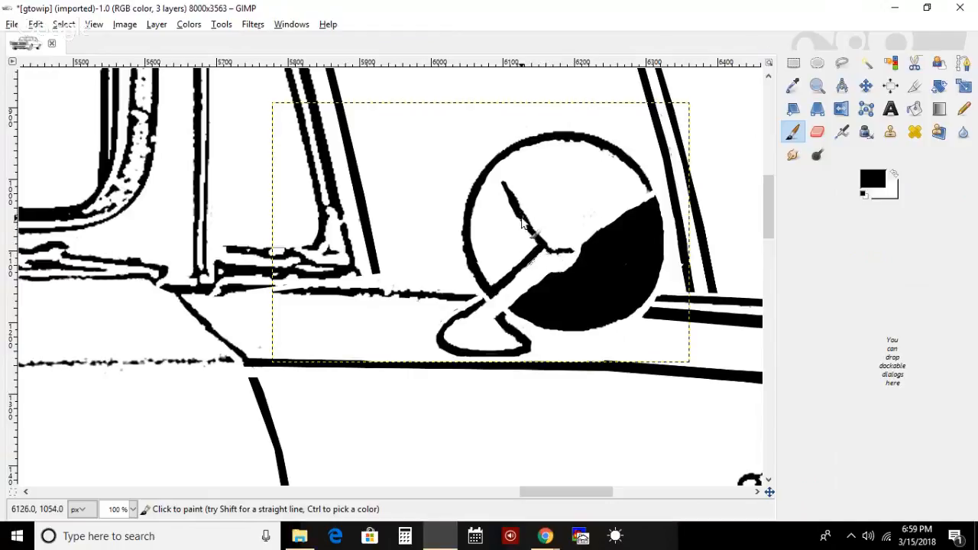
left_click_drag(498, 178, 546, 250)
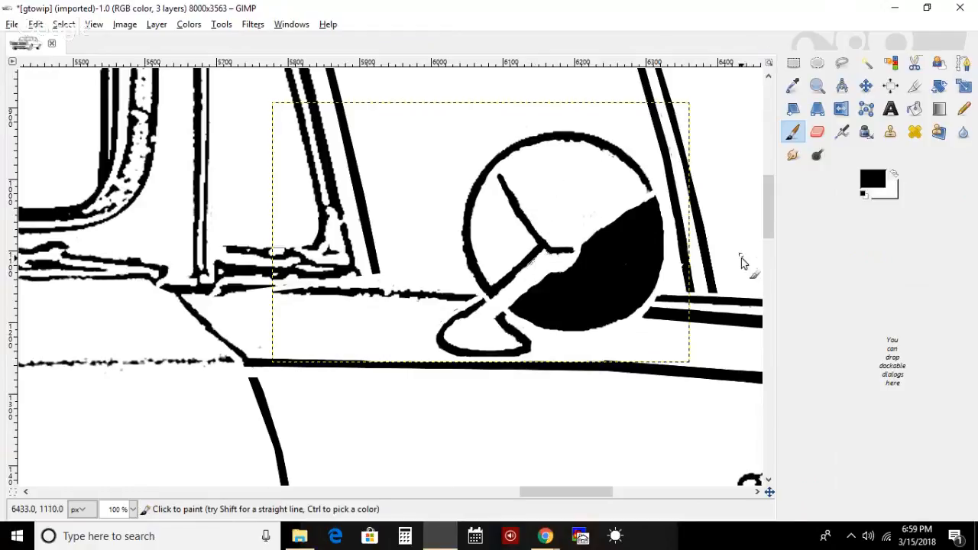
- Touch up the edges where the mirror's stem meets its base and black section, alternating black and white paint
left_click(895, 175)
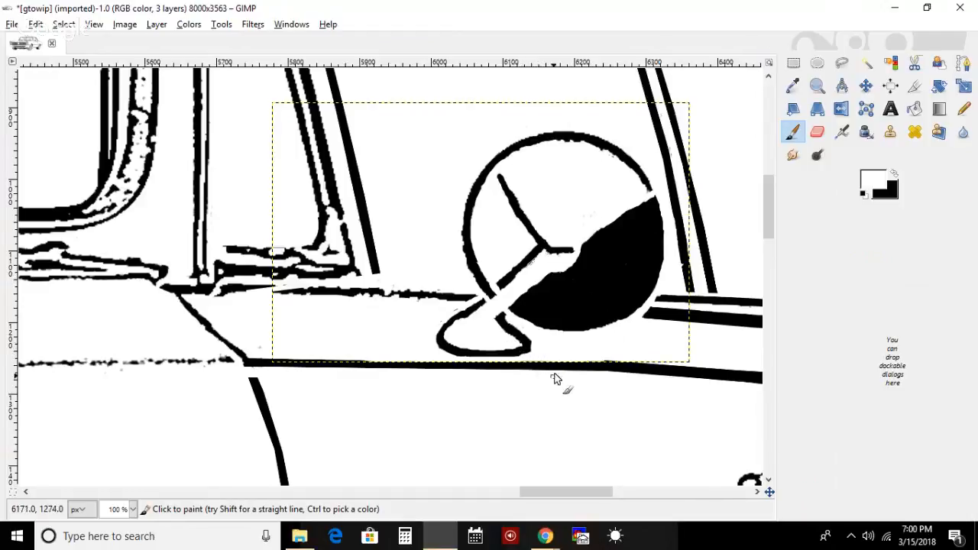
left_click(896, 175)
left_click_drag(546, 284, 505, 319)
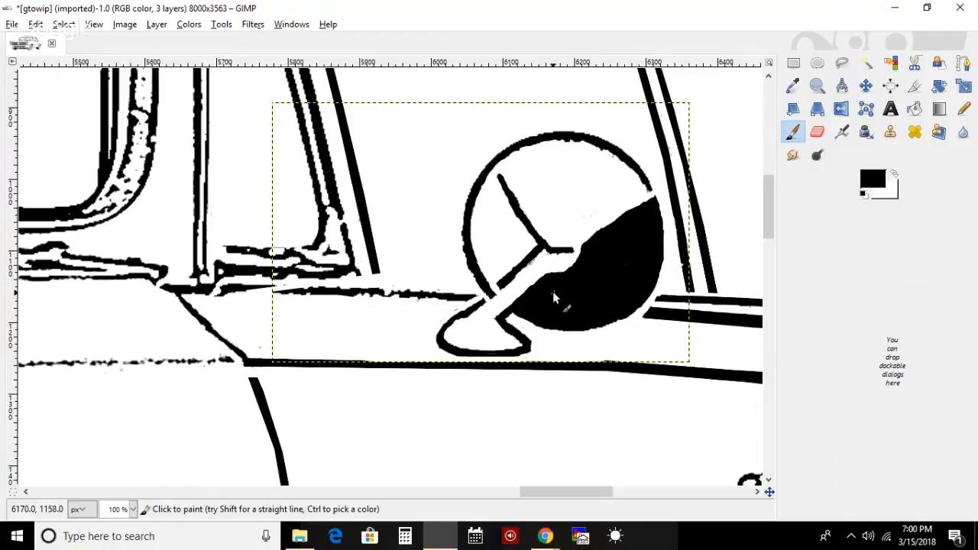
left_click(896, 175)
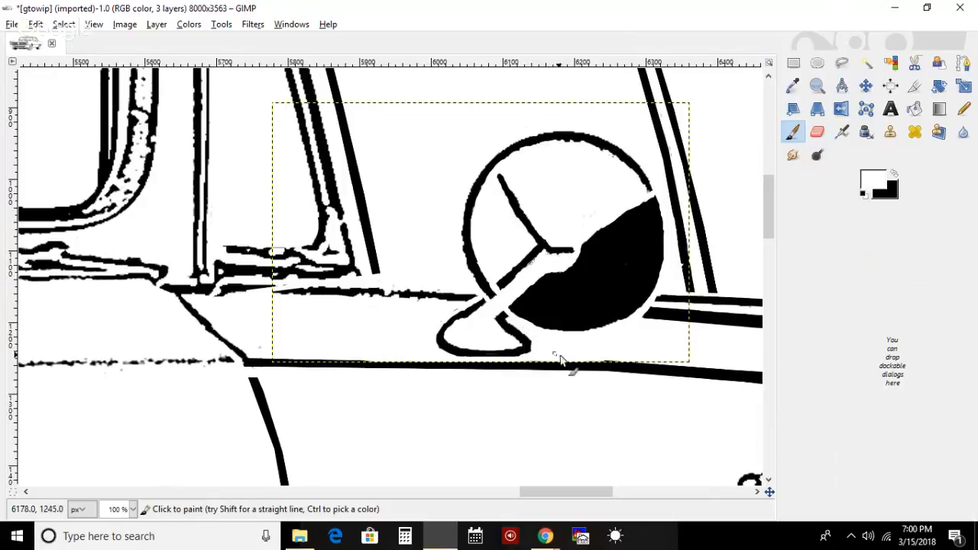
left_click(894, 175)
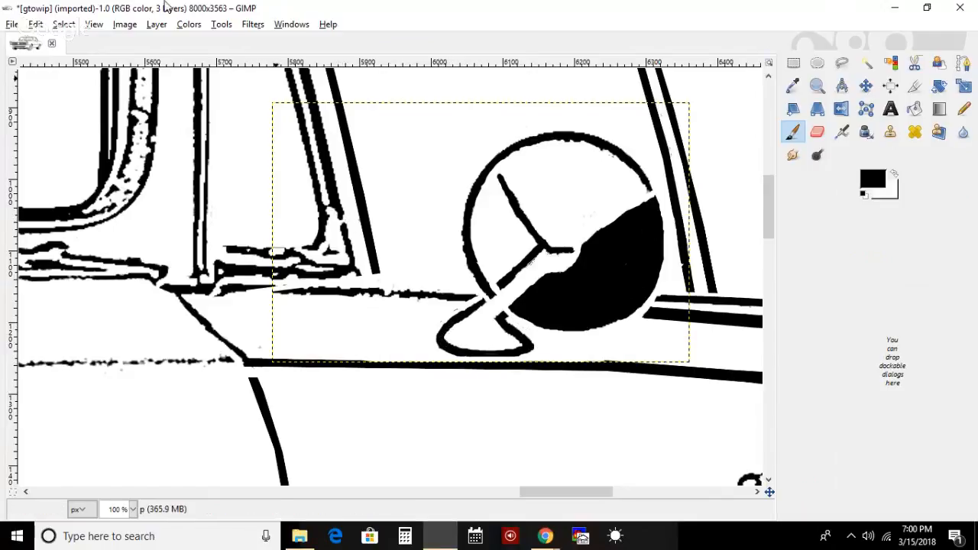
- Examine the repaired mirror both in the full-car view and close up against the surrounding window and door lines
left_click(96, 25)
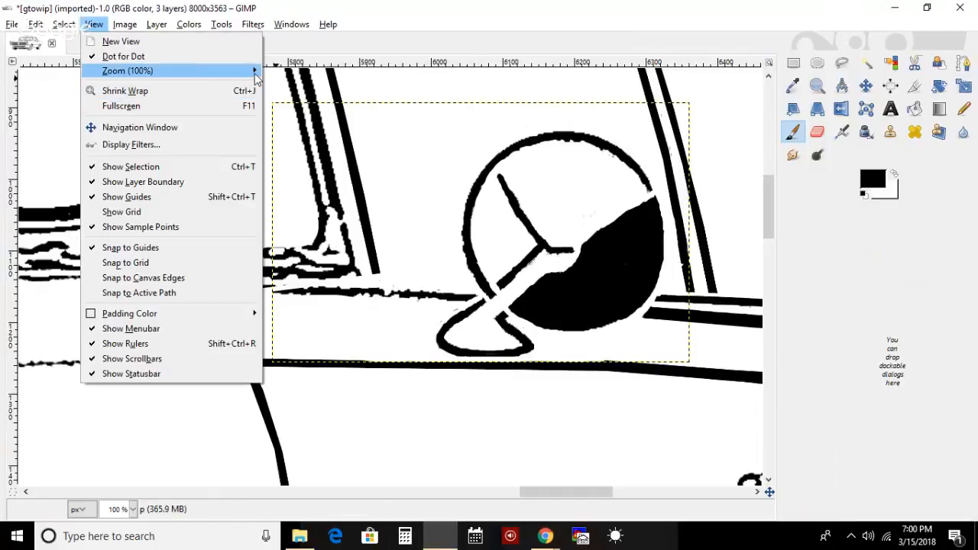
mouse_move(245, 71)
left_click(341, 116)
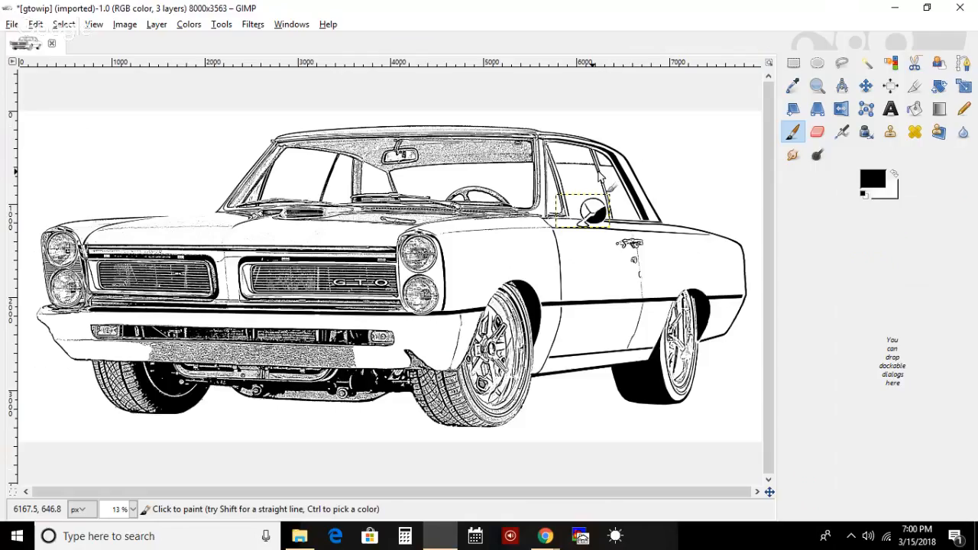
left_click(817, 86)
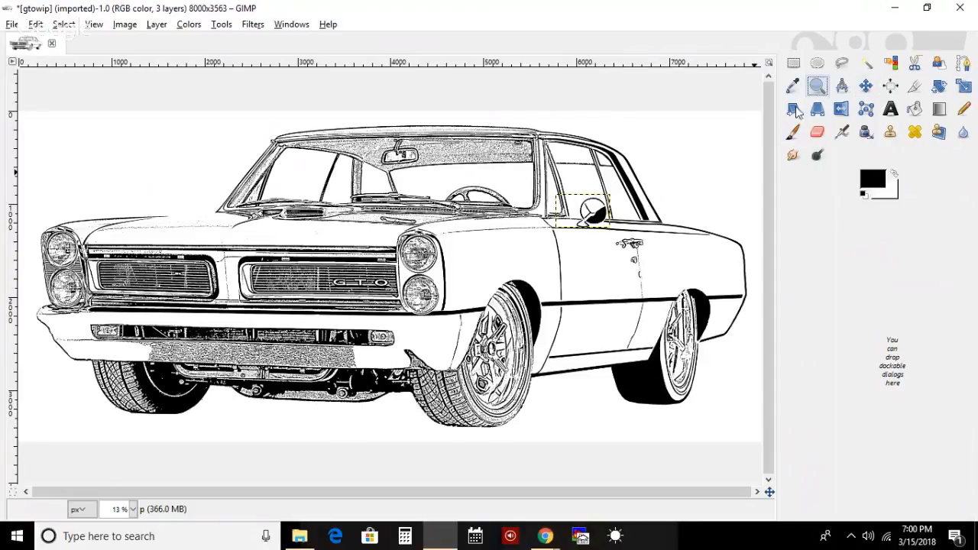
left_click(688, 197)
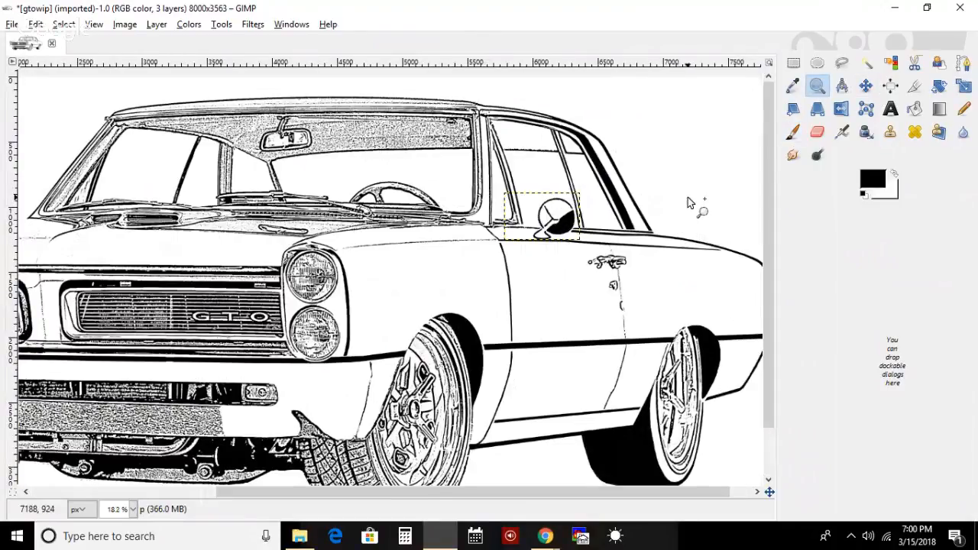
left_click(688, 197)
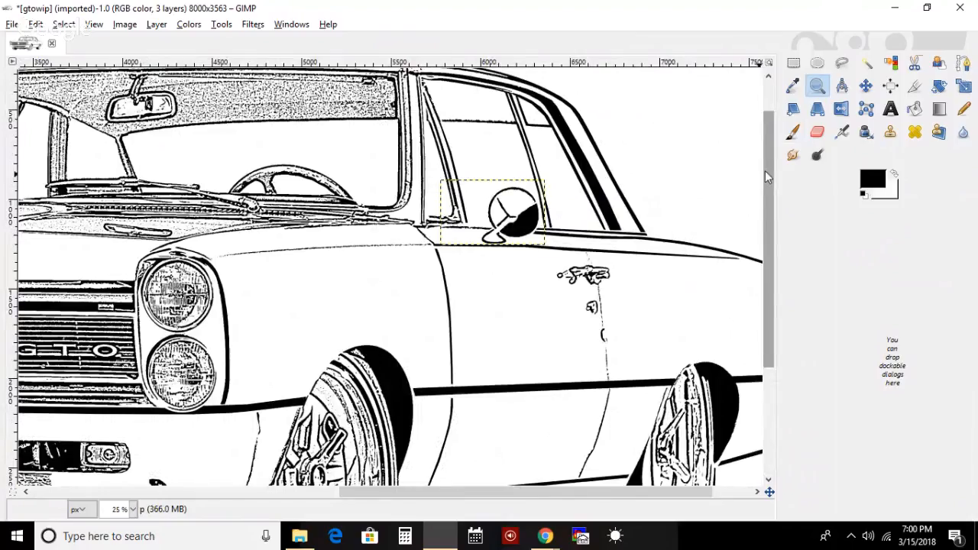
left_click_drag(768, 199, 764, 181)
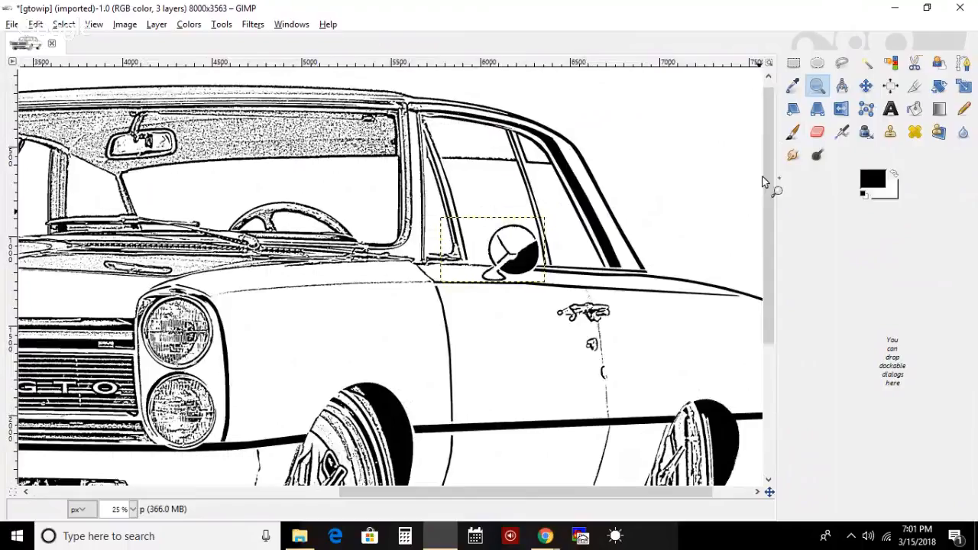
left_click(549, 270)
left_click(546, 268)
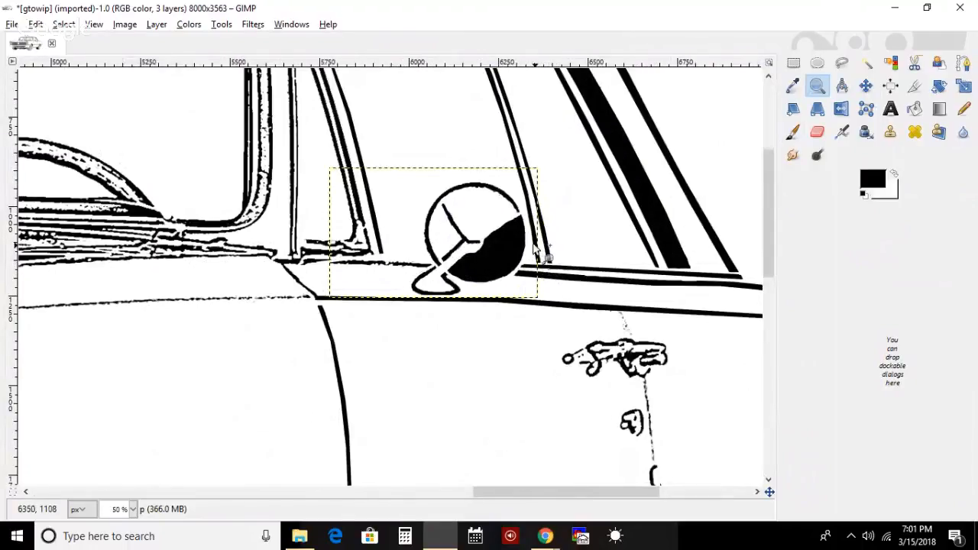
left_click(94, 28)
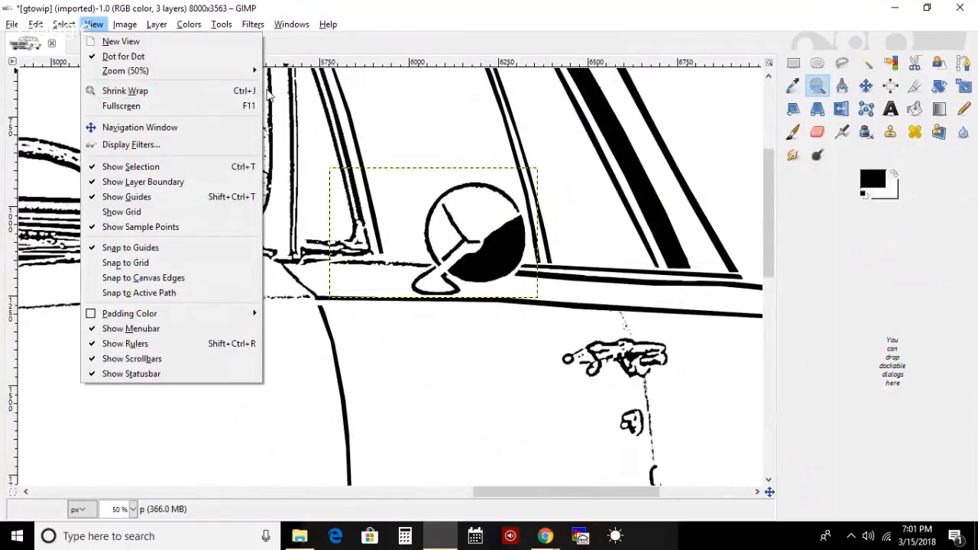
mouse_move(257, 70)
left_click(324, 117)
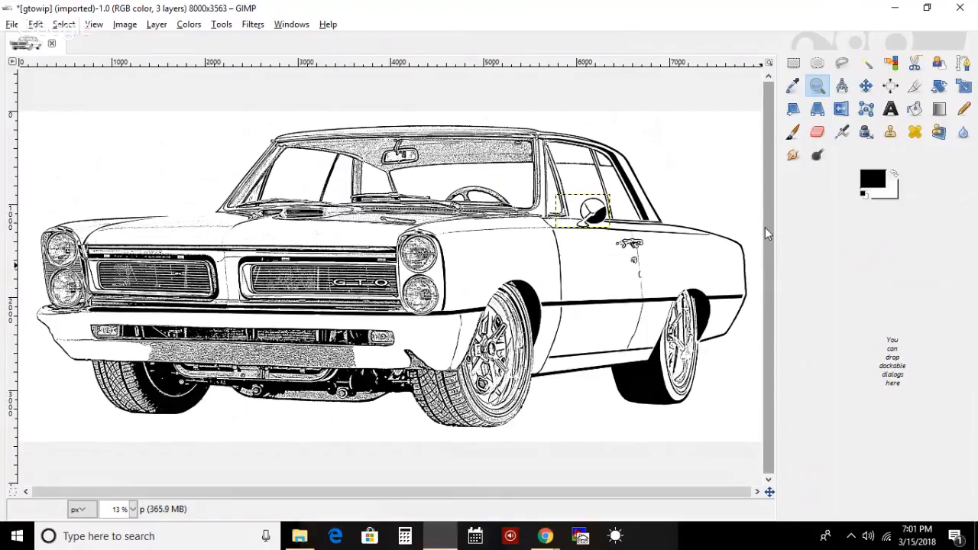
left_click(842, 85)
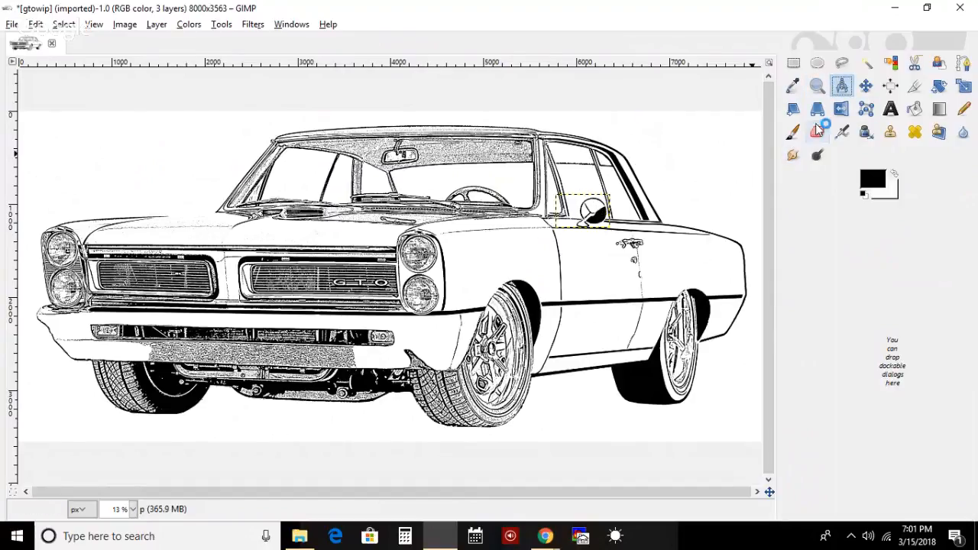
left_click(817, 86)
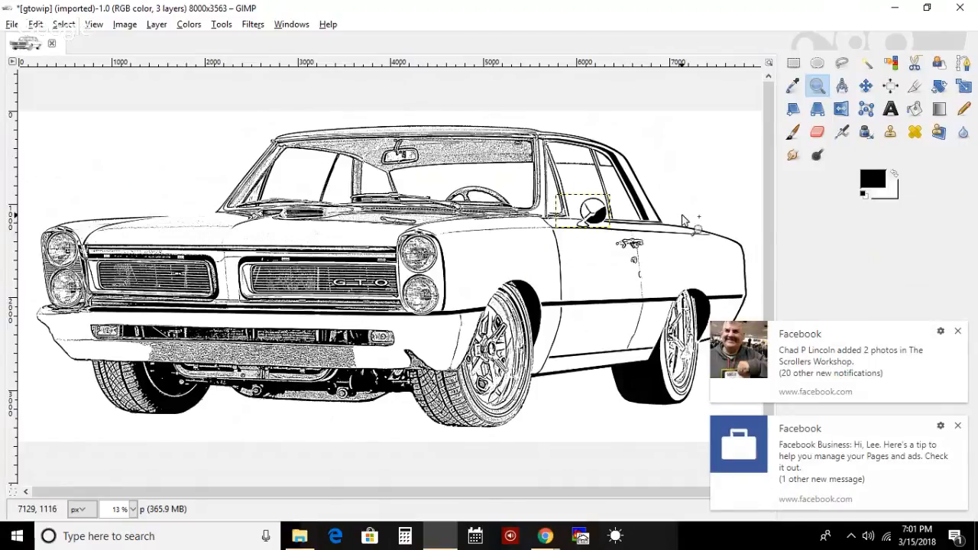
left_click(684, 220)
double_click(683, 217)
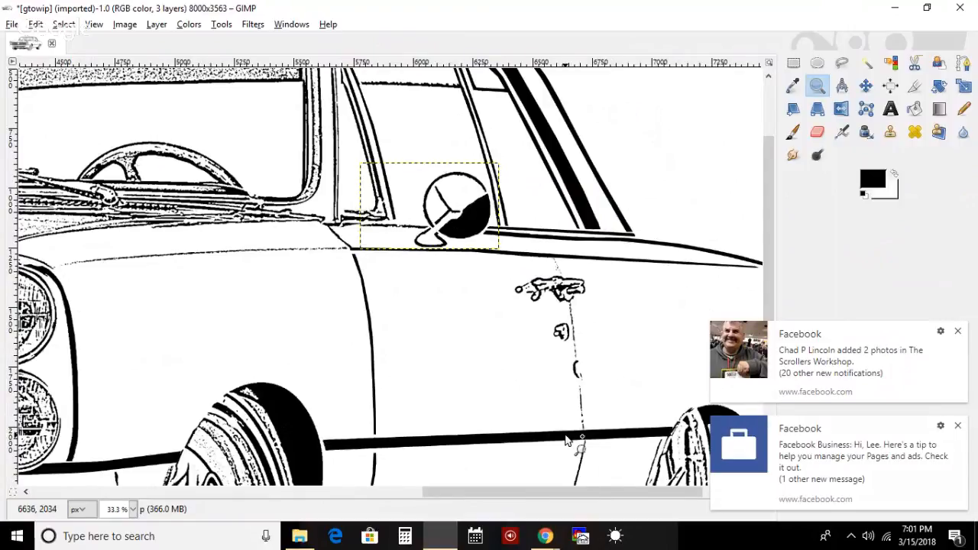
left_click_drag(572, 492, 502, 493)
- Dismiss the desktop notifications and close the browser window opened from them
left_click(959, 332)
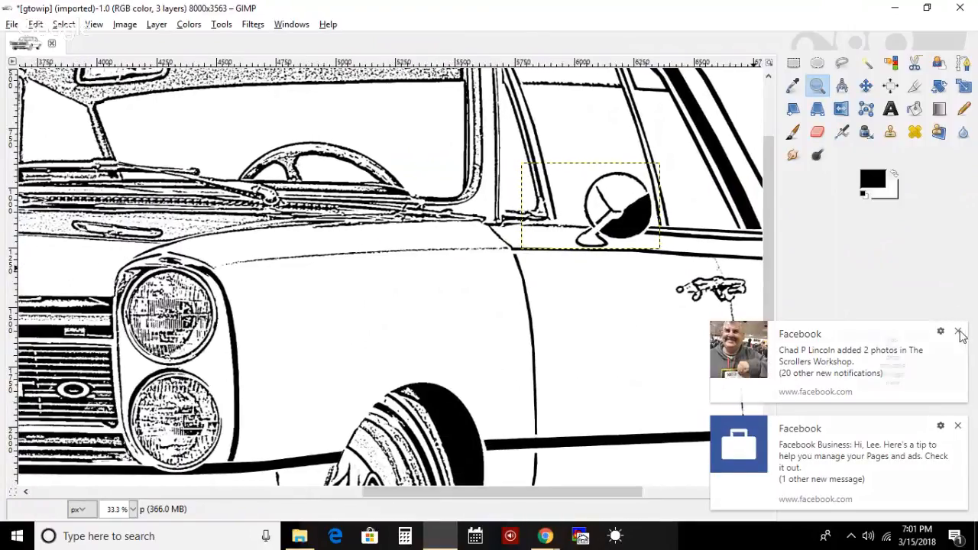
left_click(964, 430)
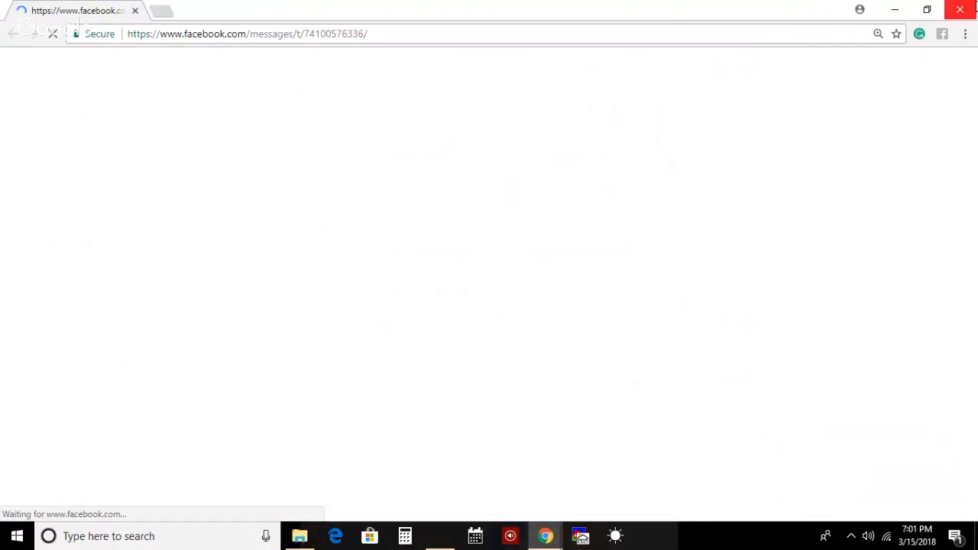
left_click(968, 6)
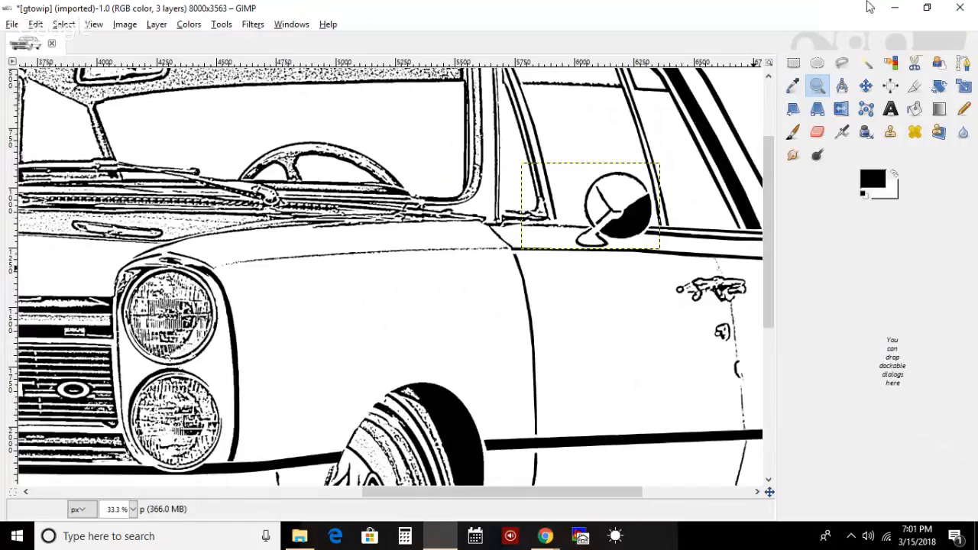
- Outline the mirror's upper-left section with the Free Select tool, following the stem, the black section's upper side and the circular rim
left_click(639, 199)
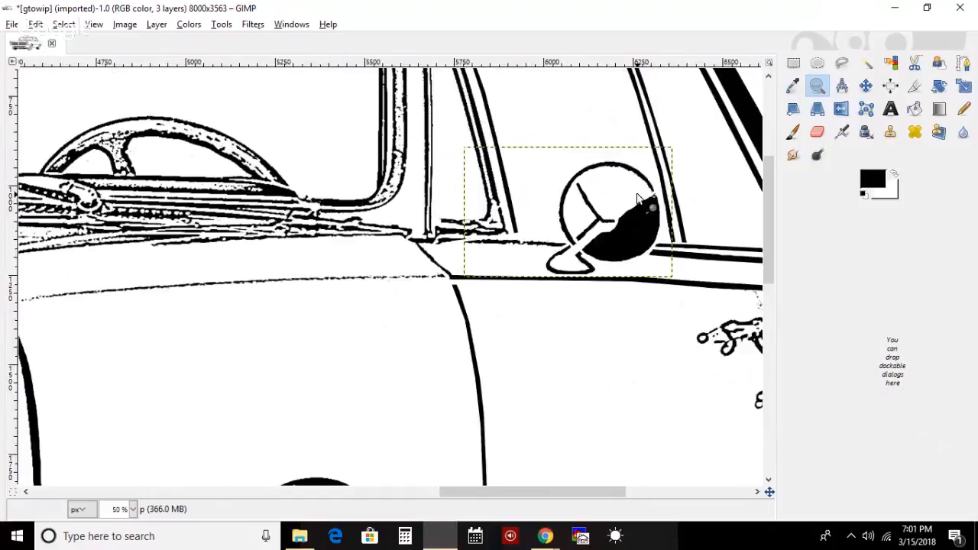
left_click(642, 201)
left_click(665, 203)
left_click(670, 205)
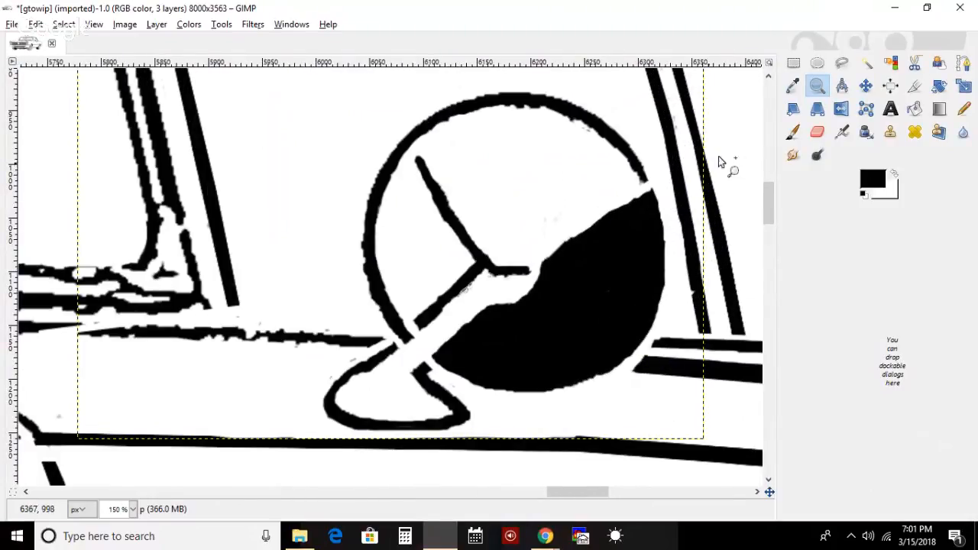
left_click(842, 62)
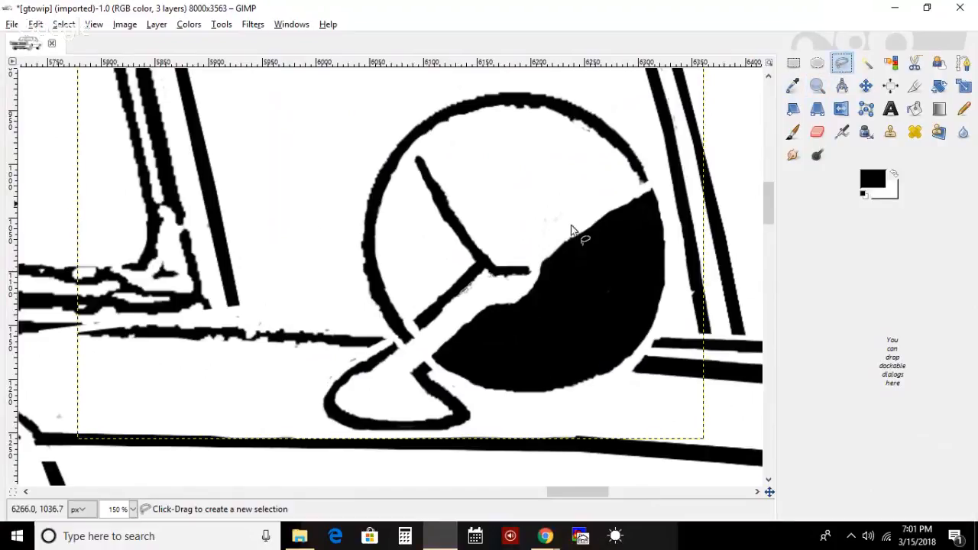
left_click(419, 331)
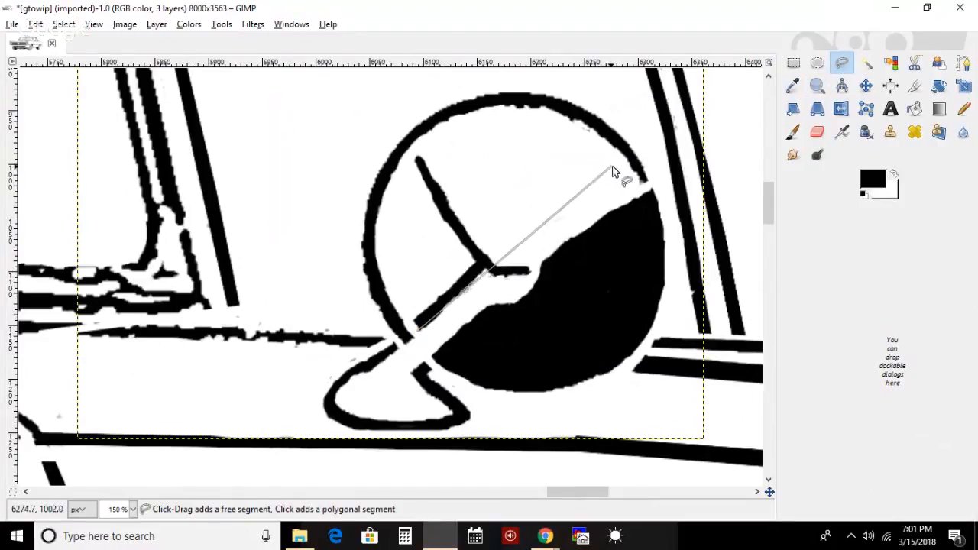
left_click(506, 239)
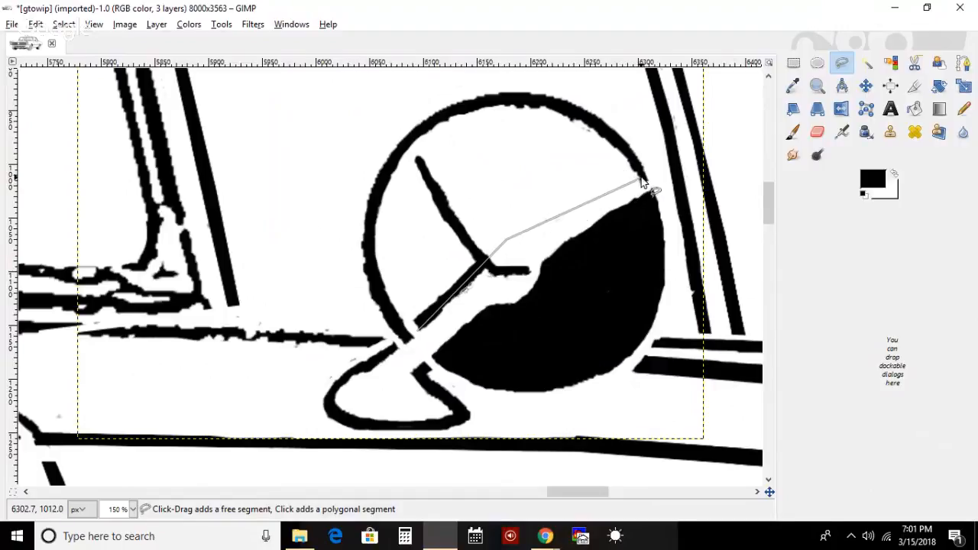
mouse_move(507, 241)
left_mouse_down()
mouse_move(511, 266)
mouse_move(503, 255)
left_mouse_up()
mouse_move(644, 183)
left_mouse_down()
mouse_move(609, 135)
mouse_move(549, 101)
left_mouse_up()
left_click(503, 97)
left_click(443, 114)
left_click(402, 145)
left_click(370, 195)
left_click(367, 250)
left_click(380, 296)
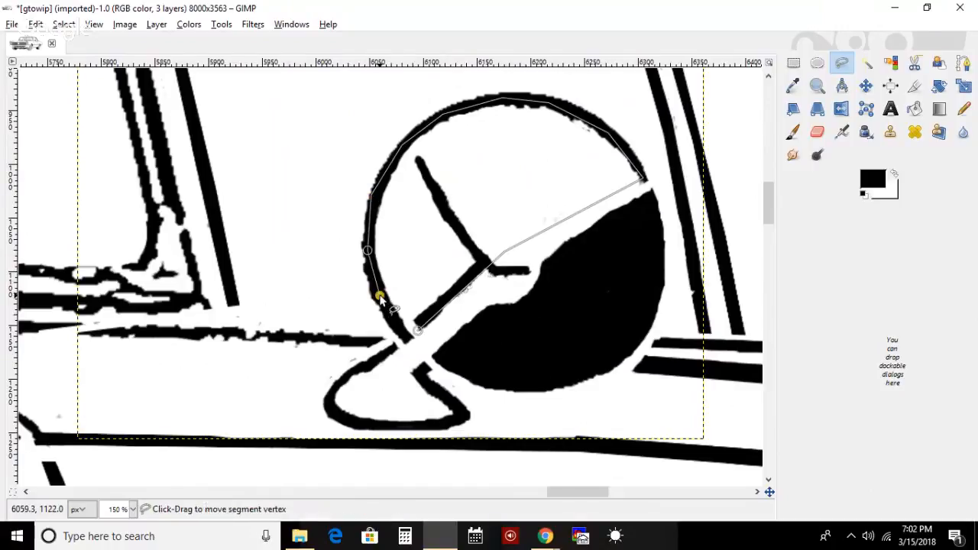
left_click(413, 335)
- Fill the selected upper-left mirror section with solid black using the Paintbrush at size 232.91
left_click(793, 132)
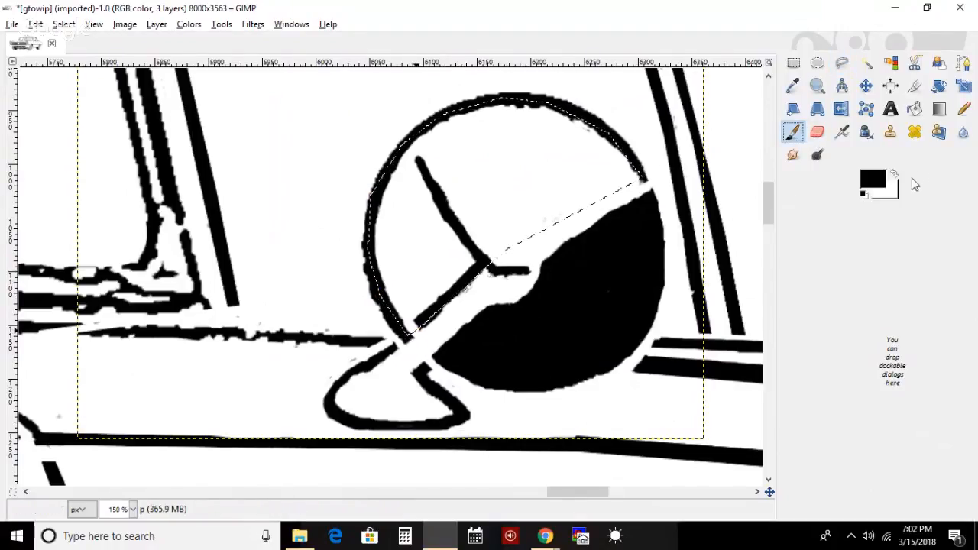
left_click(254, 26)
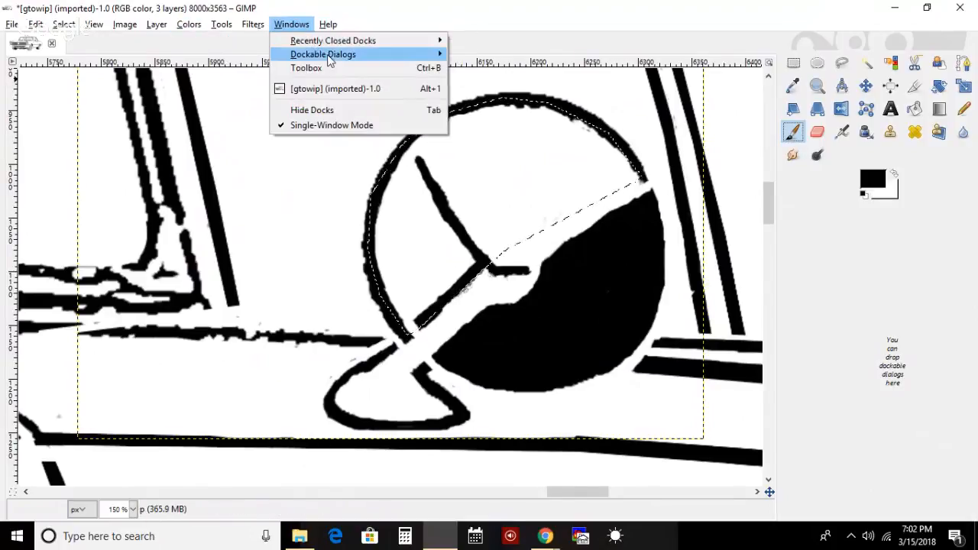
mouse_move(330, 58)
left_click(500, 56)
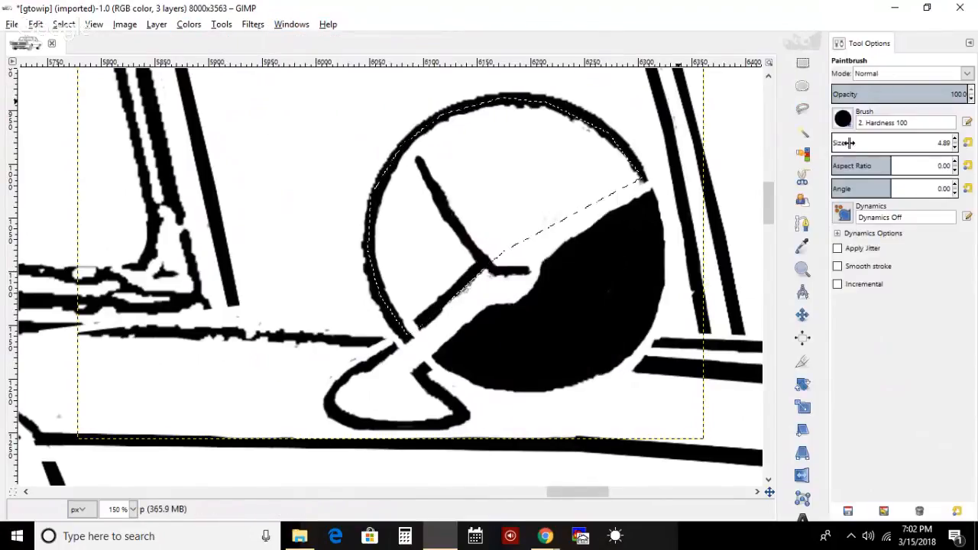
left_click_drag(849, 143, 858, 143)
mouse_move(564, 175)
left_mouse_down()
mouse_move(479, 152)
mouse_move(398, 300)
left_mouse_up()
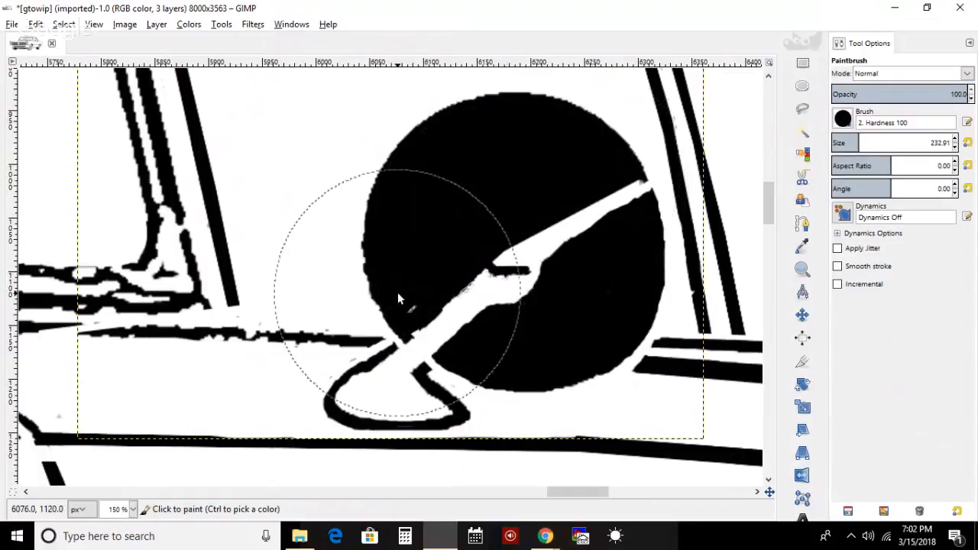
- Judge the blackened mirror in the full-car view without the selection outline, and undo the black fill
left_click(94, 24)
mouse_move(64, 24)
left_click(122, 57)
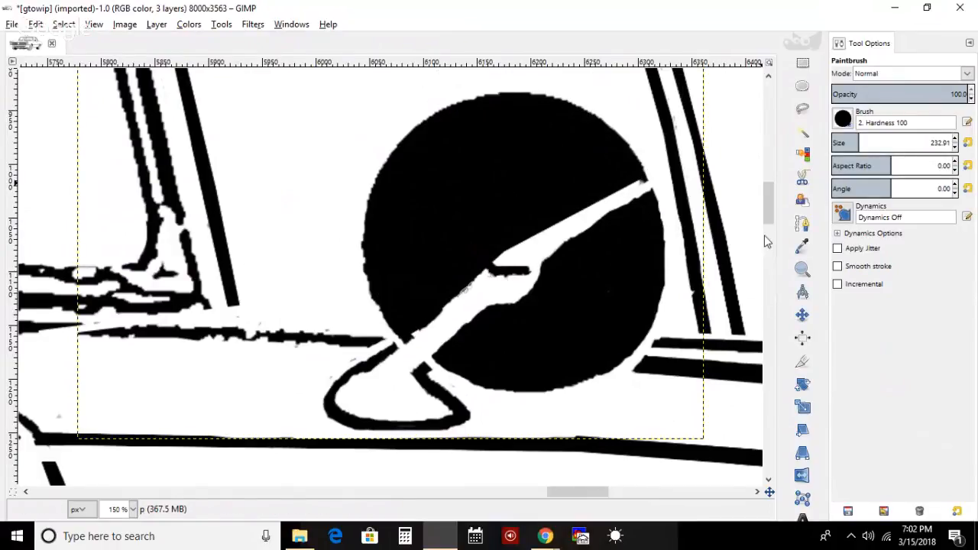
left_click(95, 24)
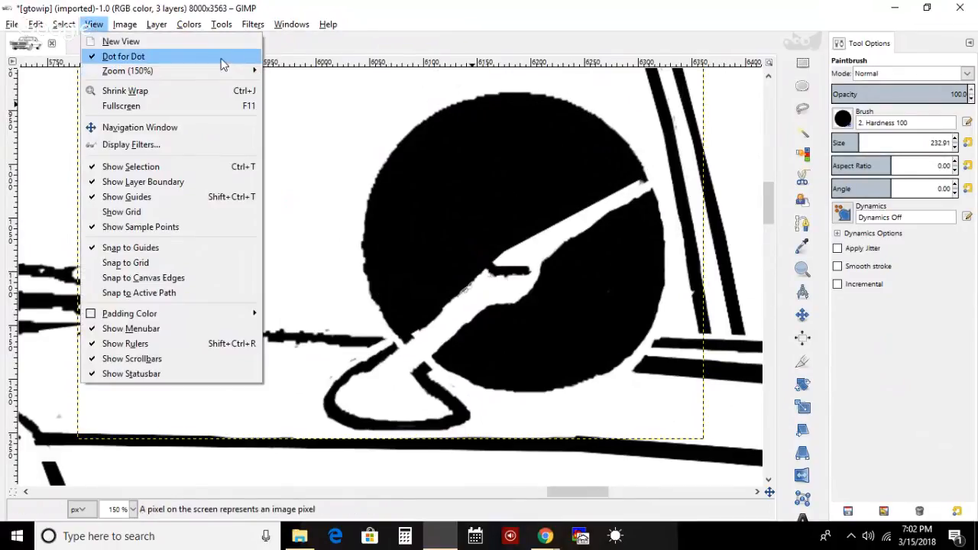
mouse_move(230, 71)
left_click(332, 116)
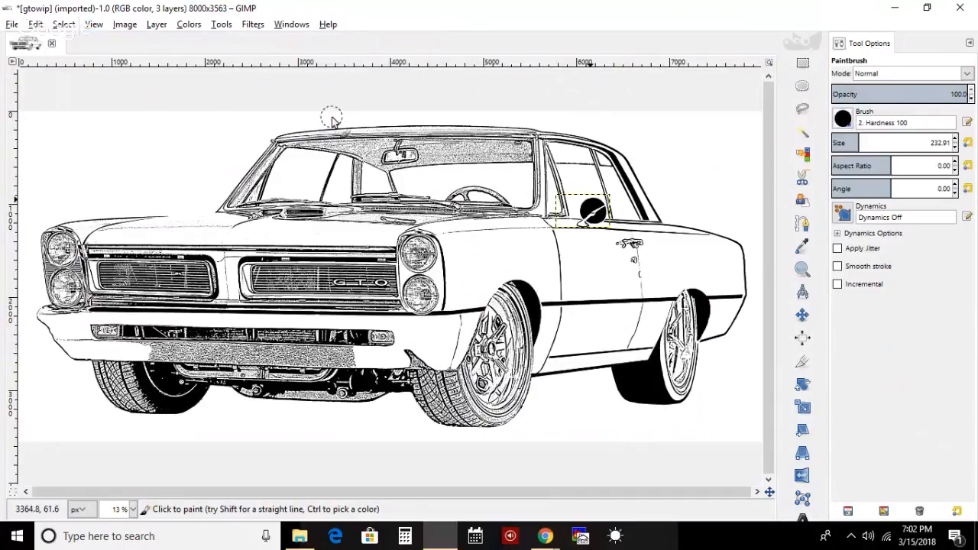
key("ctrl")
key("ctrl+z")
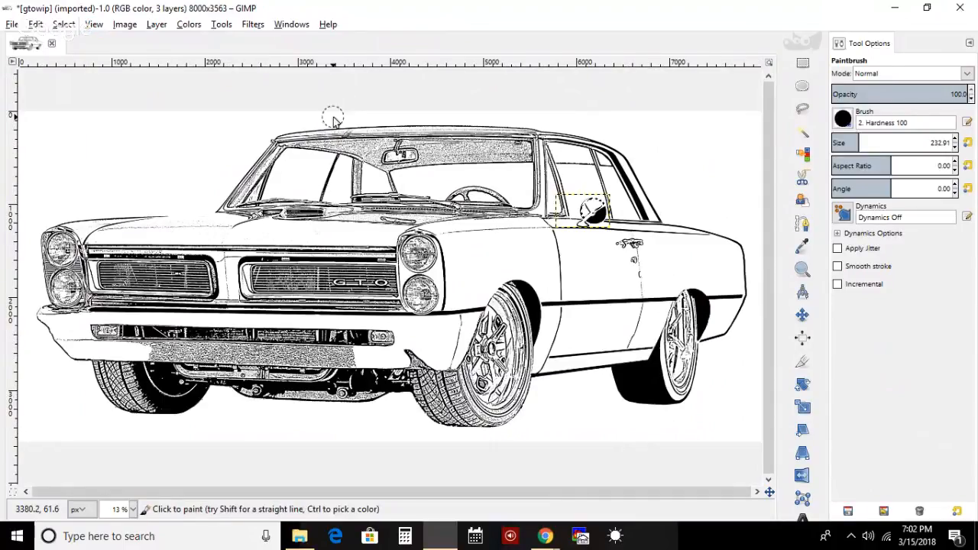
- Clear the Free Select outline around the side mirror's upper-left section
left_click(802, 269)
left_click(625, 197)
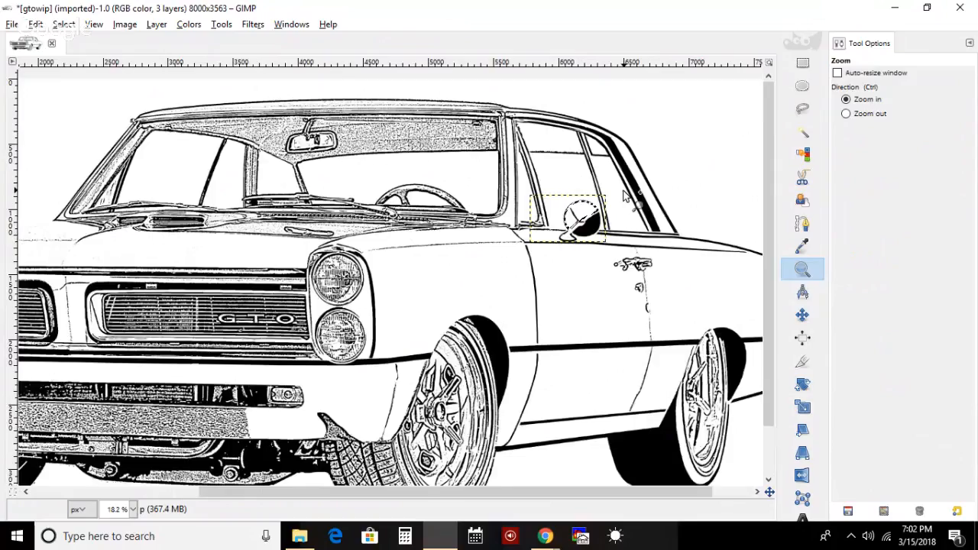
left_click(625, 197)
left_click(581, 252)
left_click(527, 285)
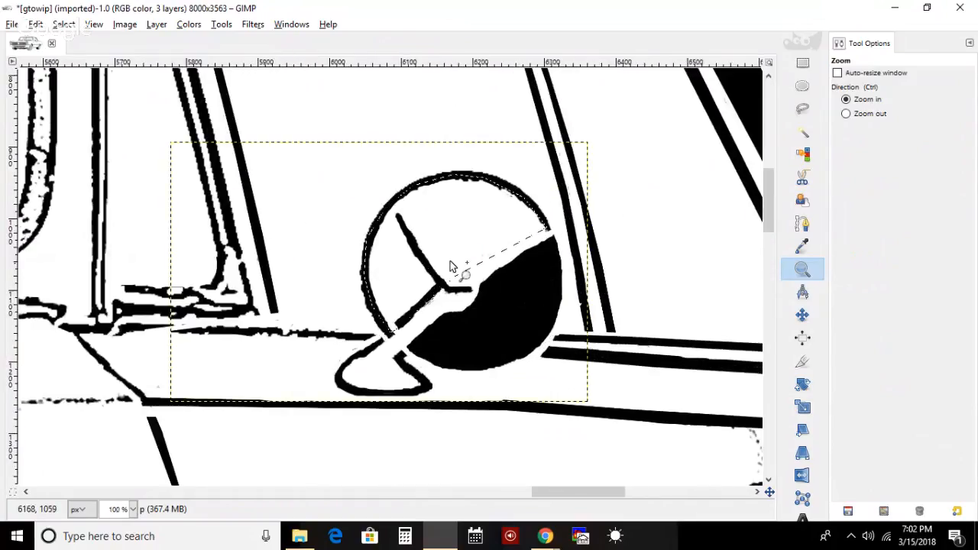
left_click(65, 23)
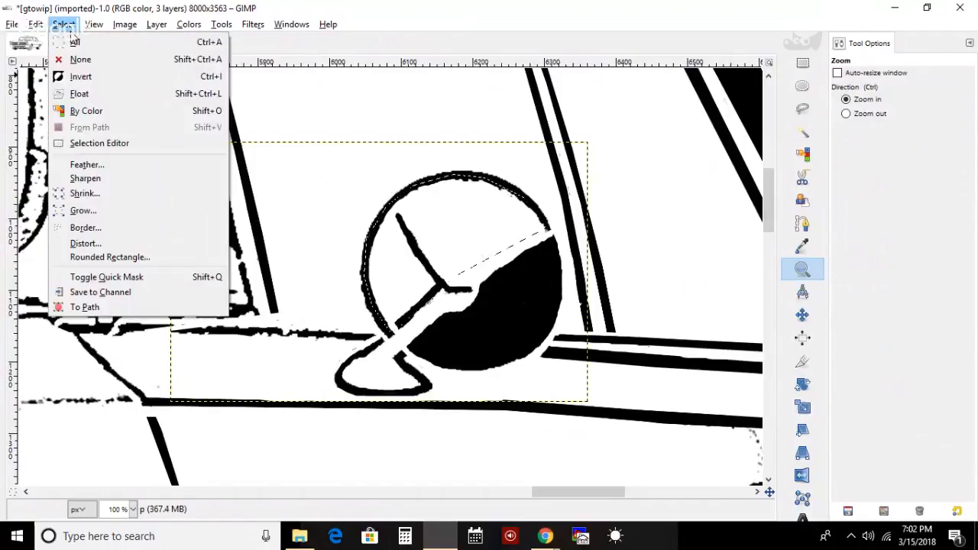
left_click(91, 61)
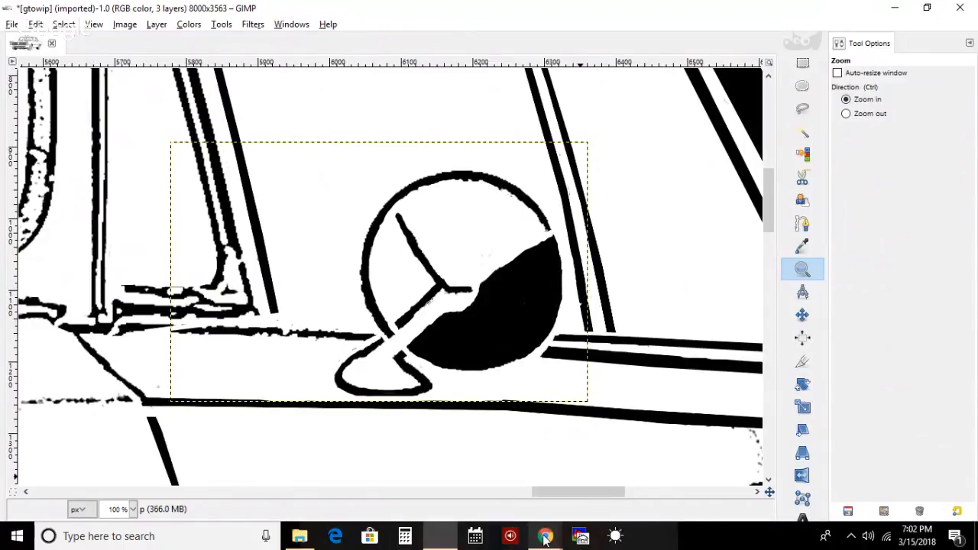
- Check the Google Hangouts broadcast window in Chrome and return to the car drawing in GIMP
mouse_move(545, 536)
mouse_move(581, 480)
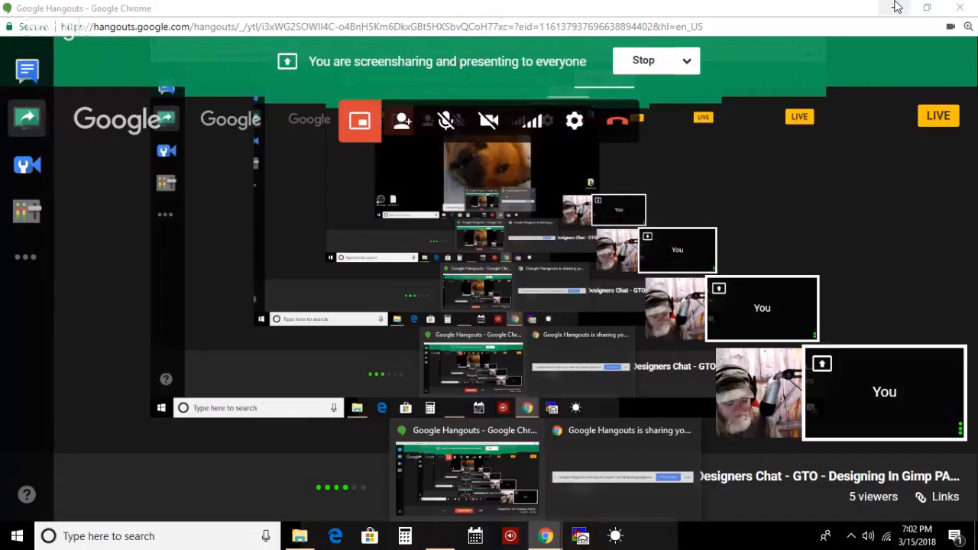
left_click(897, 7)
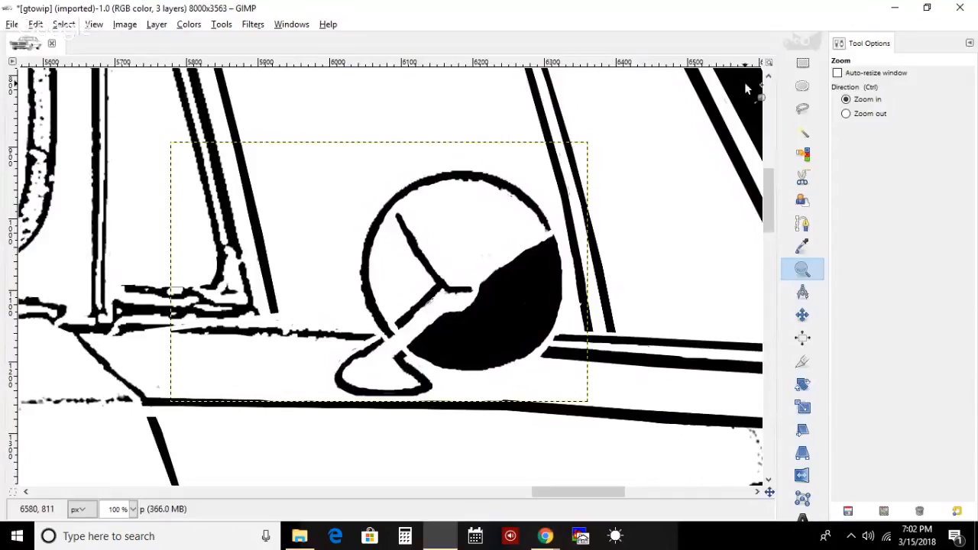
left_click(486, 489)
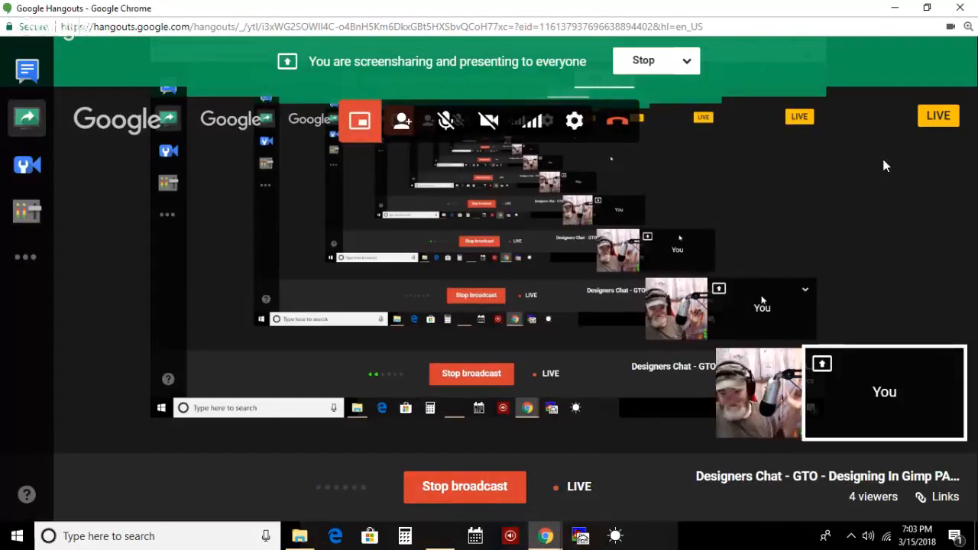
left_click(893, 9)
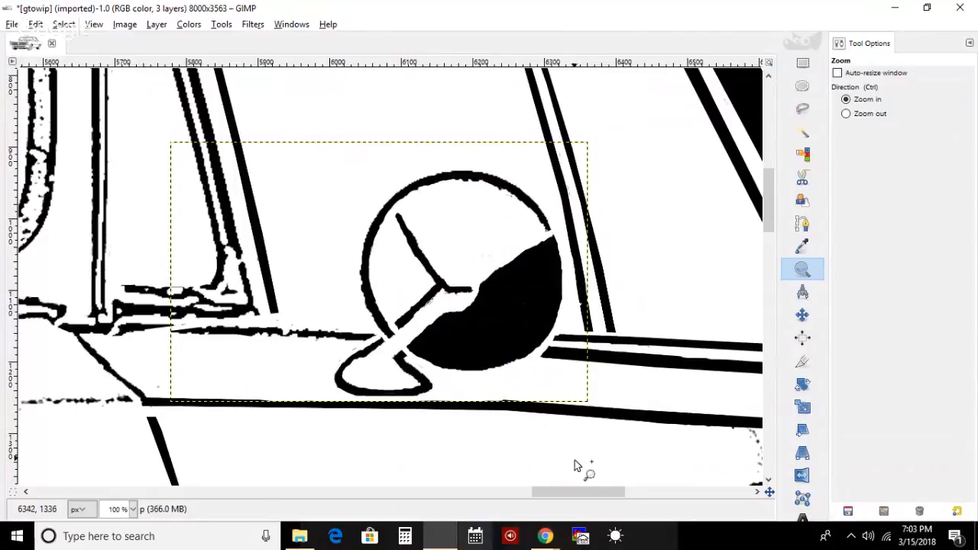
- Inspect the front grille and GTO lettering close up, and the drawing as a whole
left_click_drag(579, 492, 168, 492)
left_click_drag(772, 170, 775, 260)
left_click_drag(212, 497, 391, 492)
left_click(94, 23)
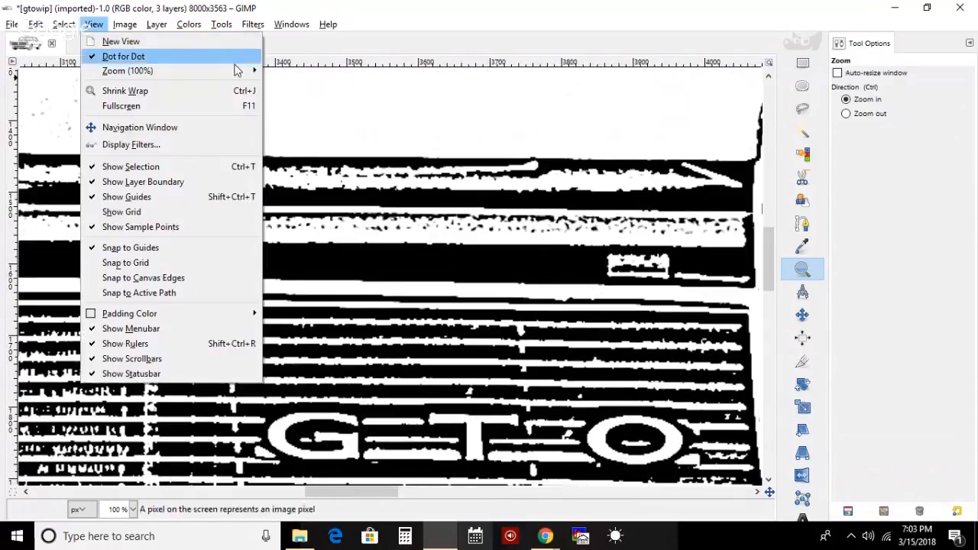
mouse_move(240, 70)
left_click(354, 111)
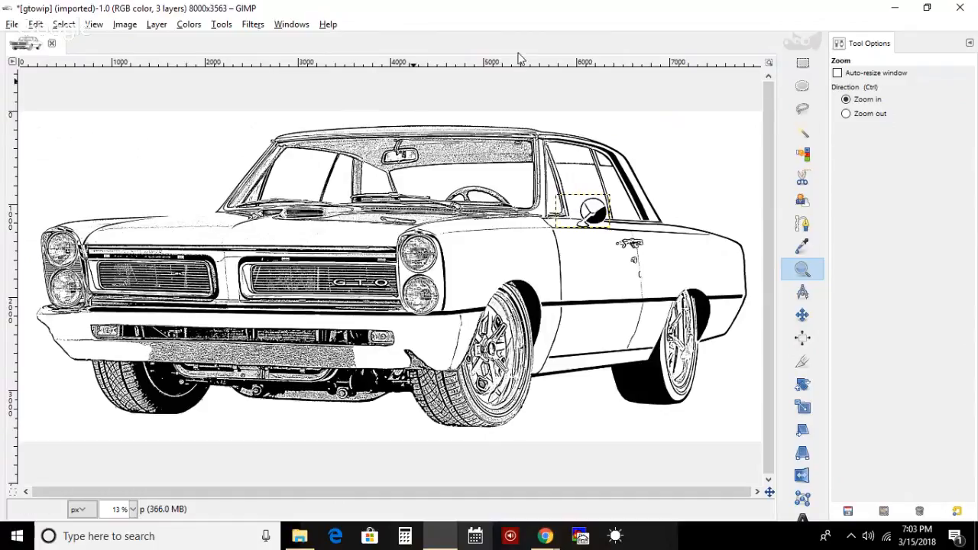
- Bring up the layer list, make the "gto new mirrow" layer visible and select the gtowip.jpg layer
left_click(262, 24)
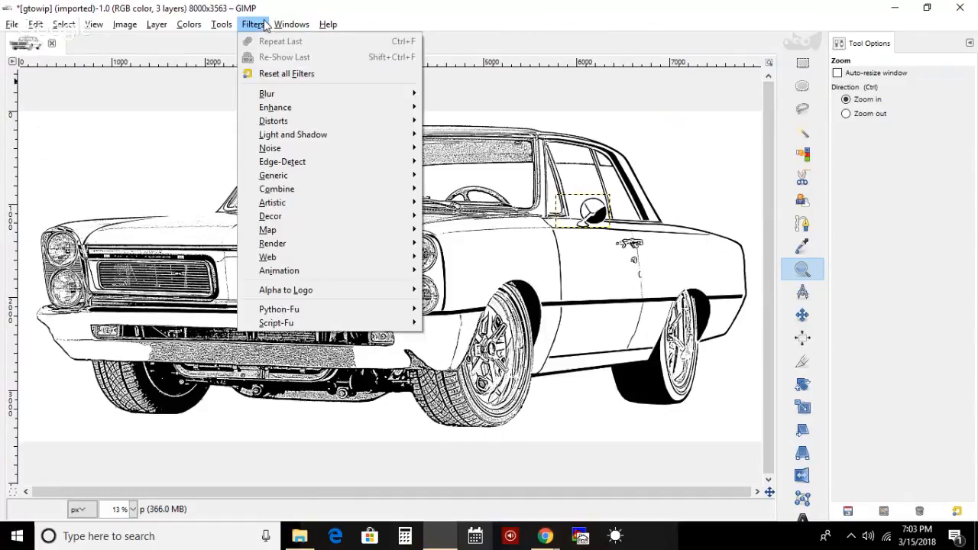
mouse_move(376, 56)
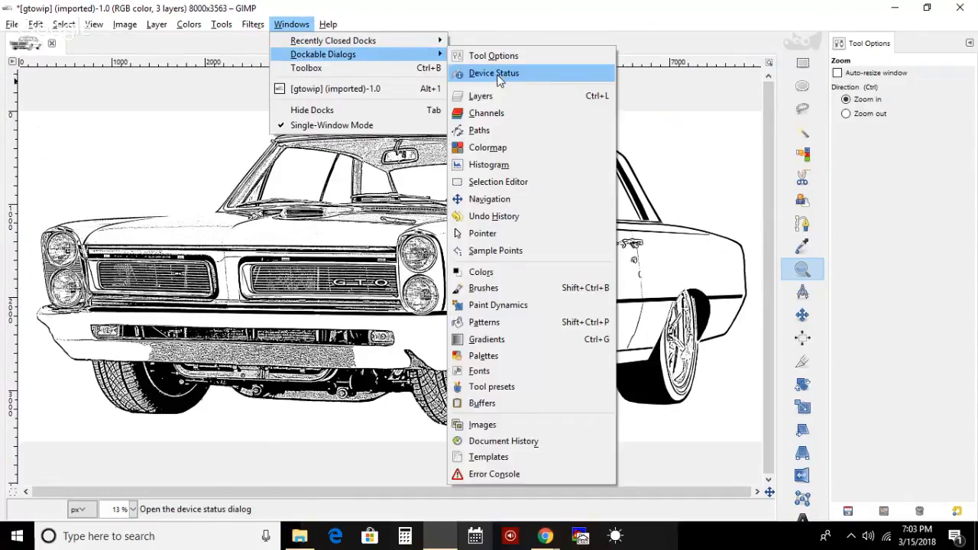
left_click(504, 96)
left_click(847, 124)
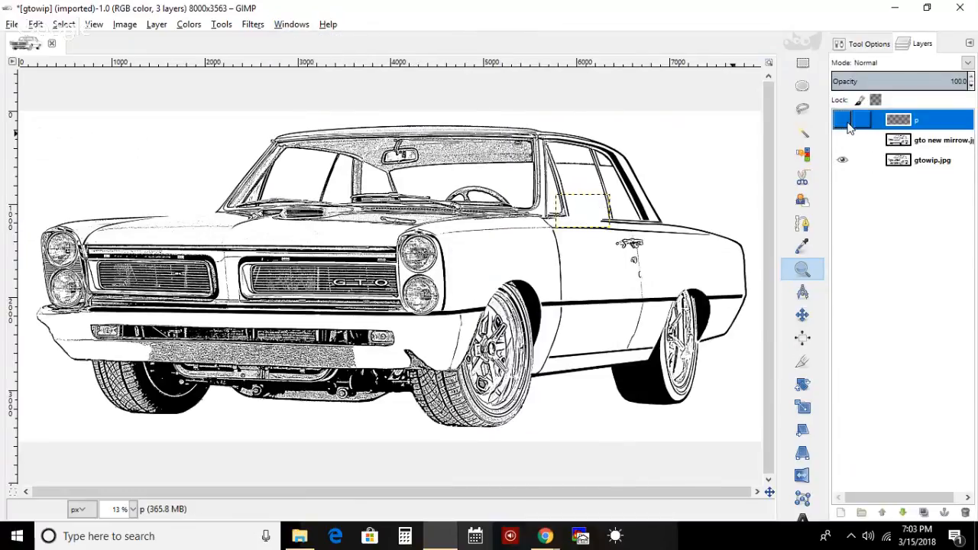
left_click(844, 120)
left_click(844, 141)
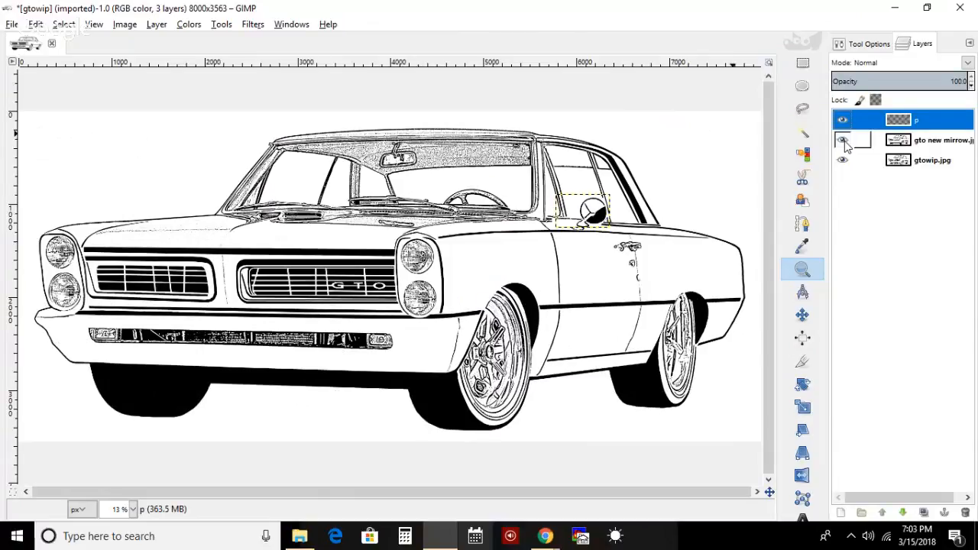
left_click(843, 141)
left_click(915, 169)
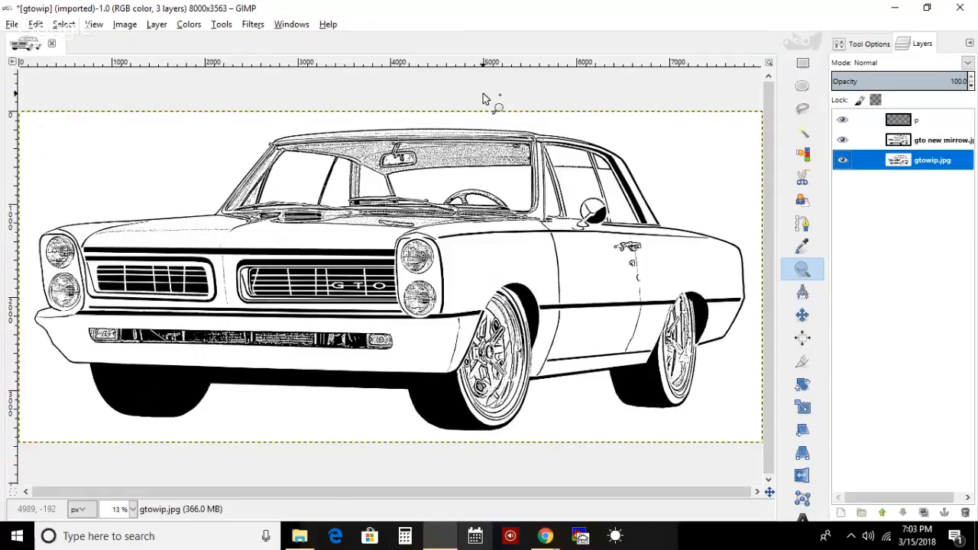
- Save the layered drawing as gtowip.xcf in the 65 GTO folder
left_click(11, 25)
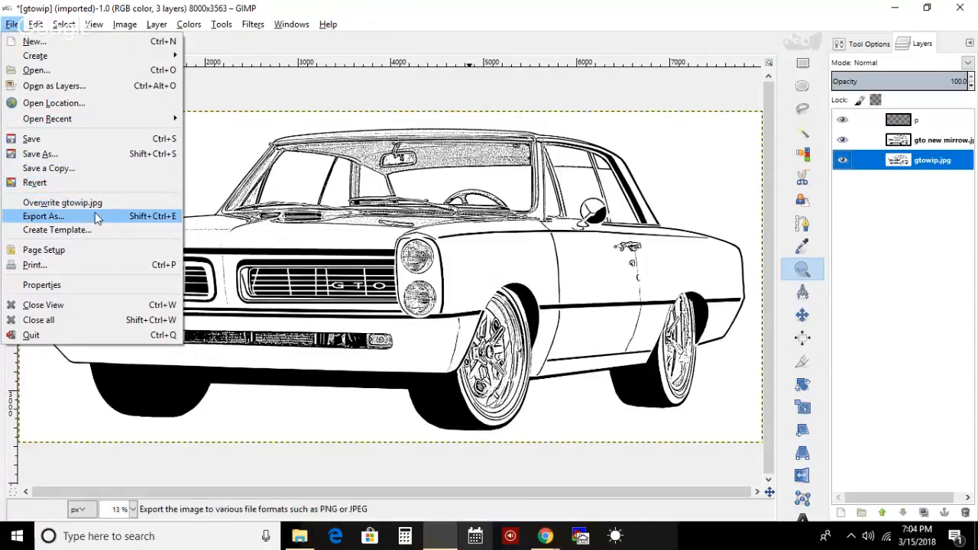
left_click(75, 153)
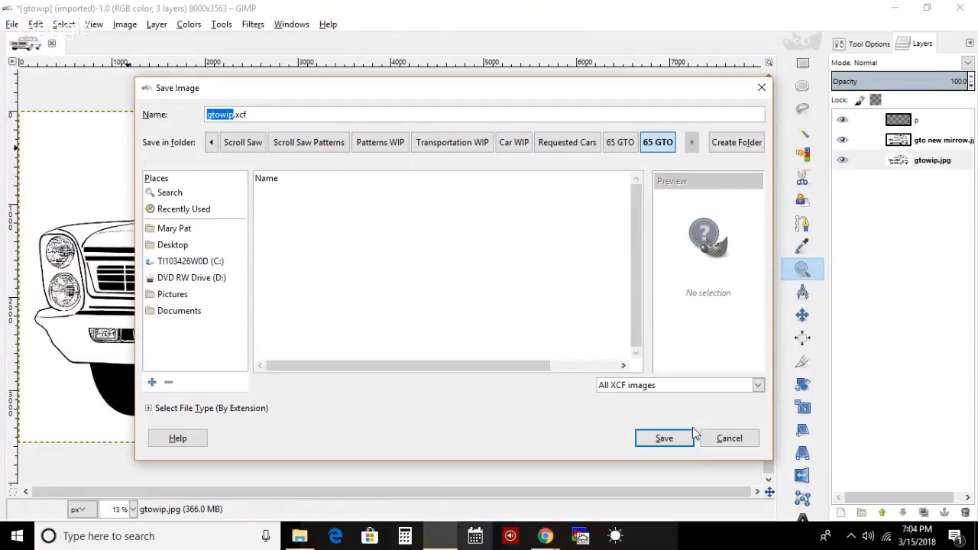
left_click(679, 442)
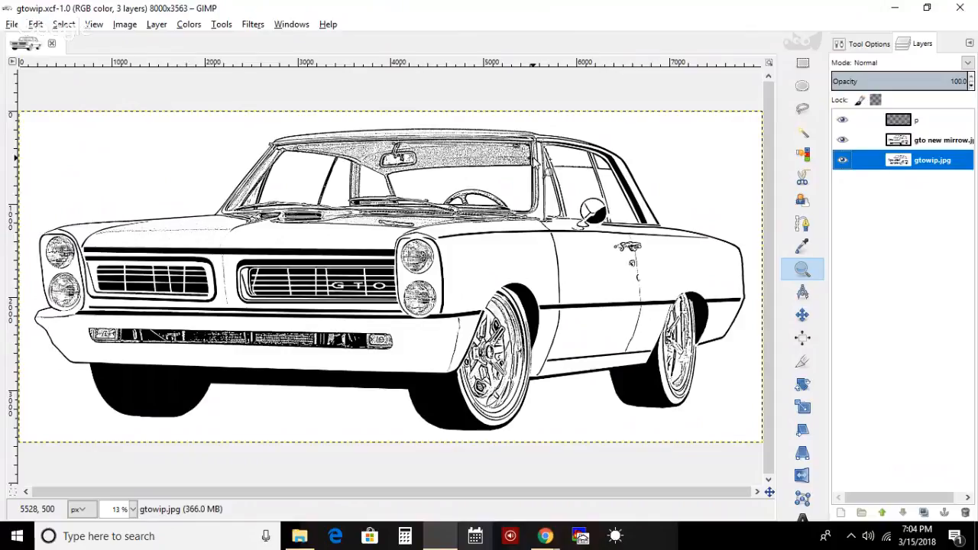
- Examine the windshield, side mirror, door and wheels at 25% zoom, and the whole car fitted in the window
left_click(434, 174)
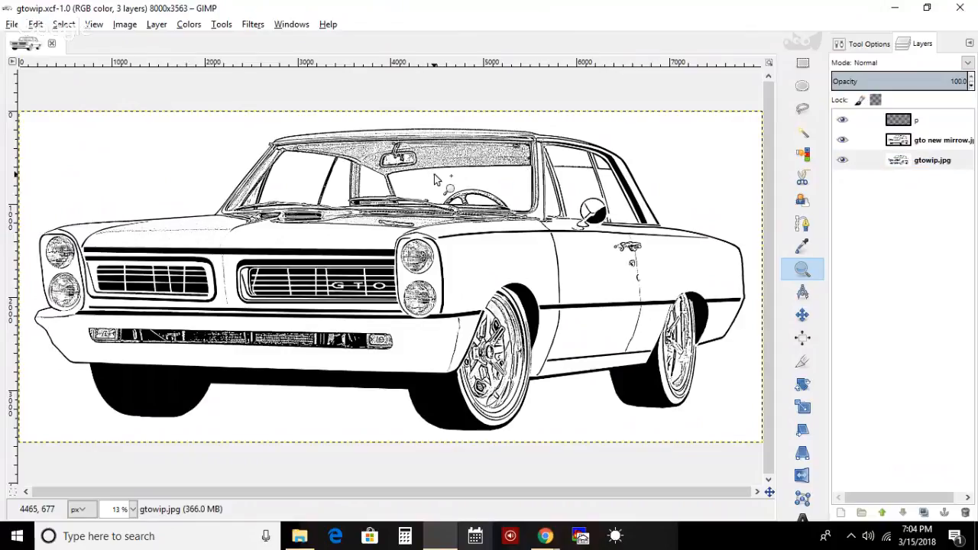
left_click(434, 174)
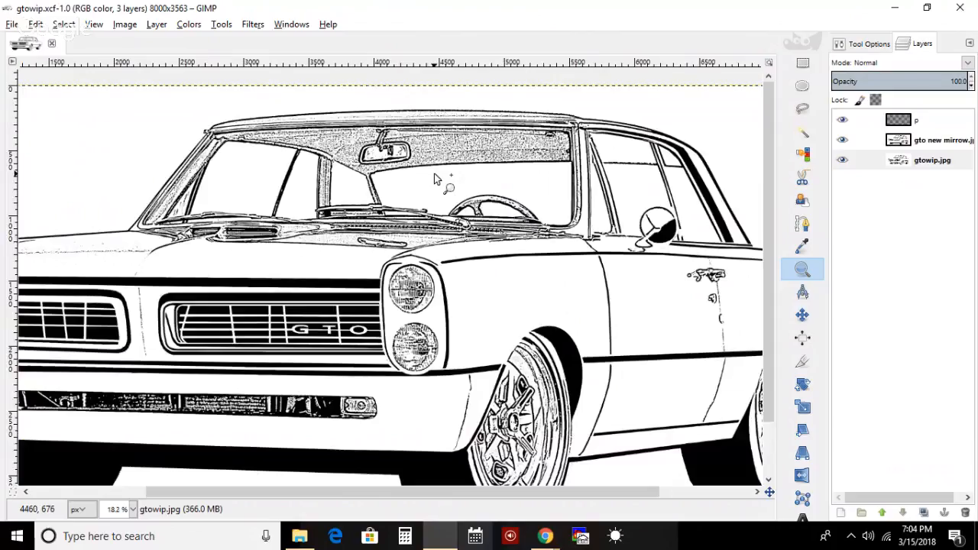
left_click(434, 174)
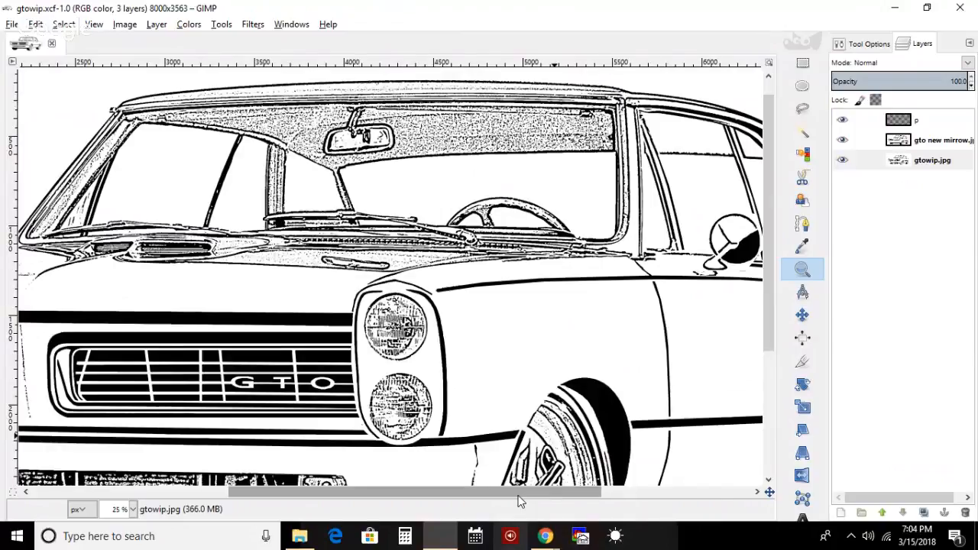
left_click_drag(519, 493, 642, 493)
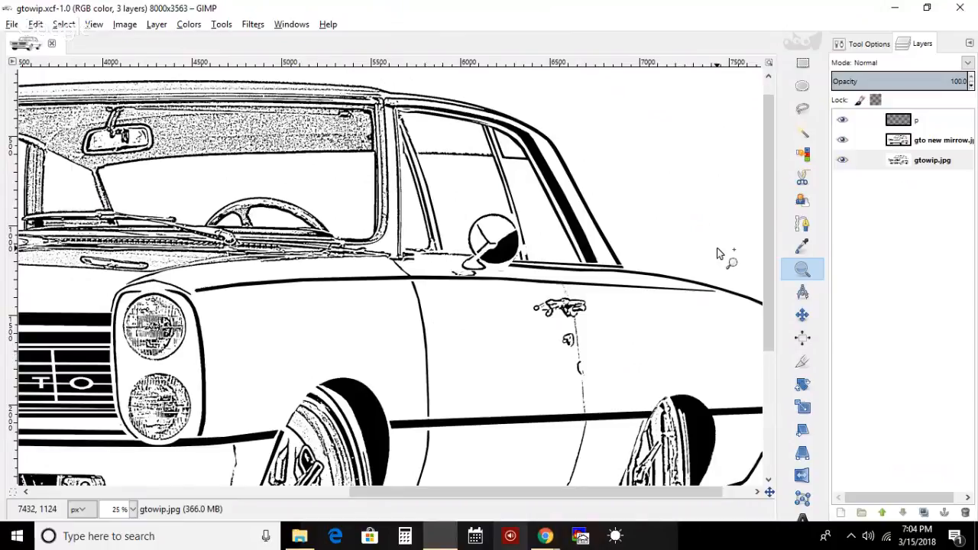
scroll(717, 253, "down", 3)
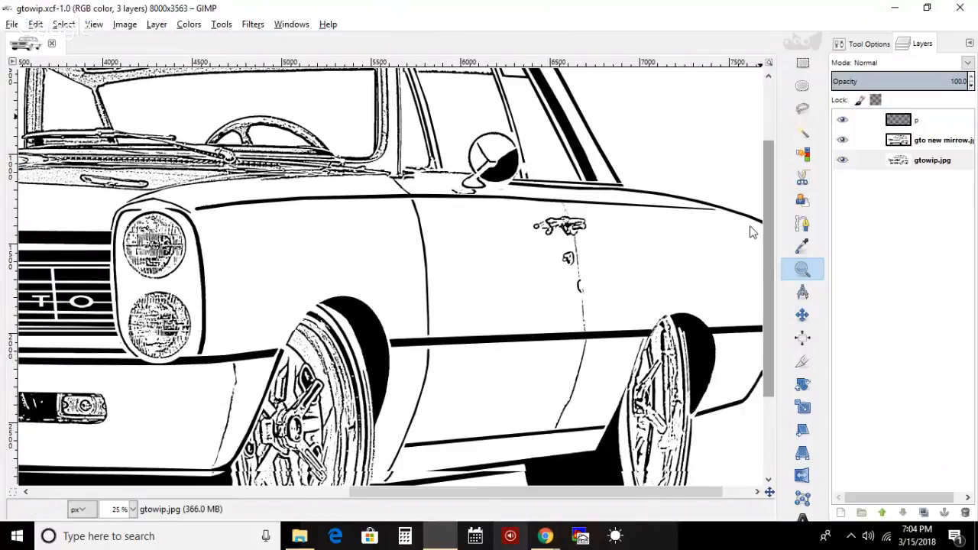
scroll(751, 232, "up", 4)
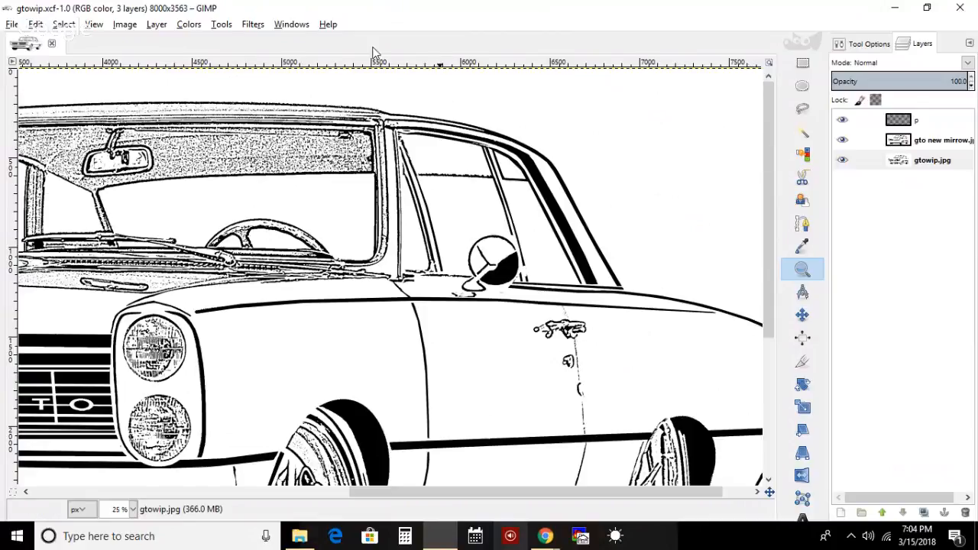
left_click(106, 27)
mouse_move(125, 24)
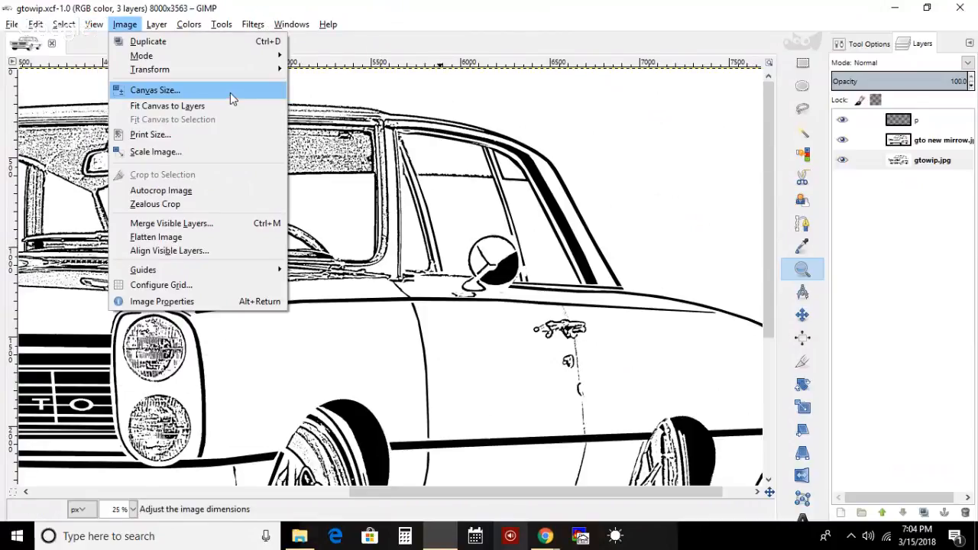
mouse_move(94, 24)
mouse_move(129, 70)
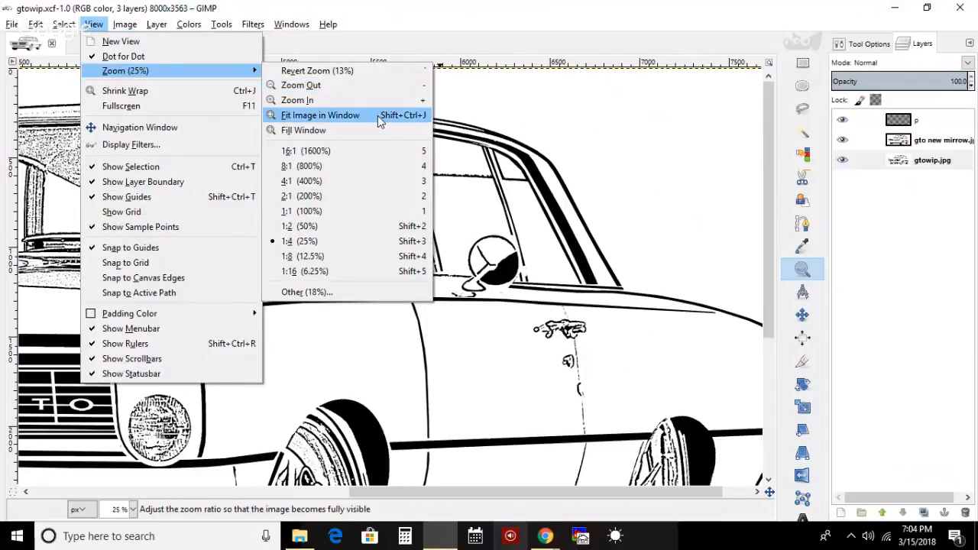
left_click(378, 115)
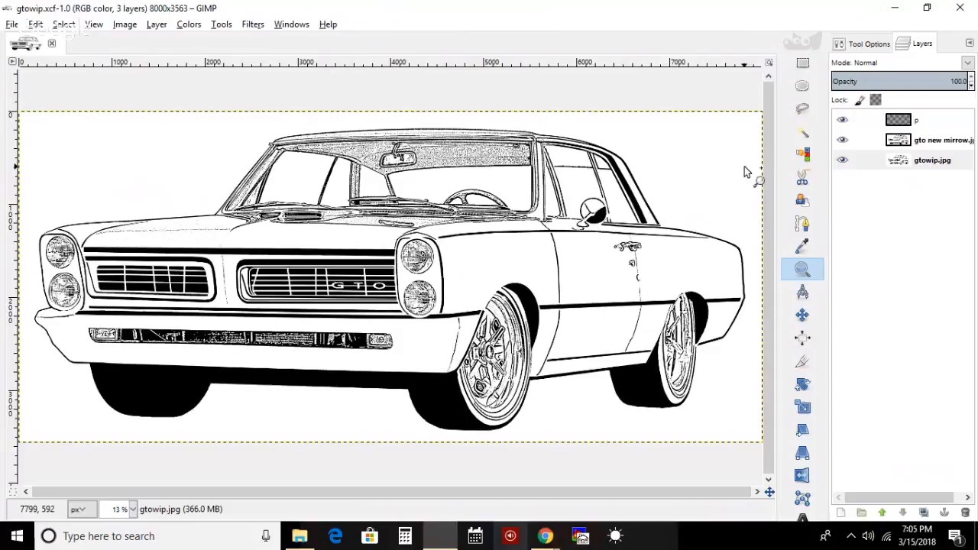
- Compare the gtowip.jpg and gto new mirrow.jpg layers around the side mirror by toggling their visibility, leaving gto new mirrow.jpg visible and selected
left_click(808, 274)
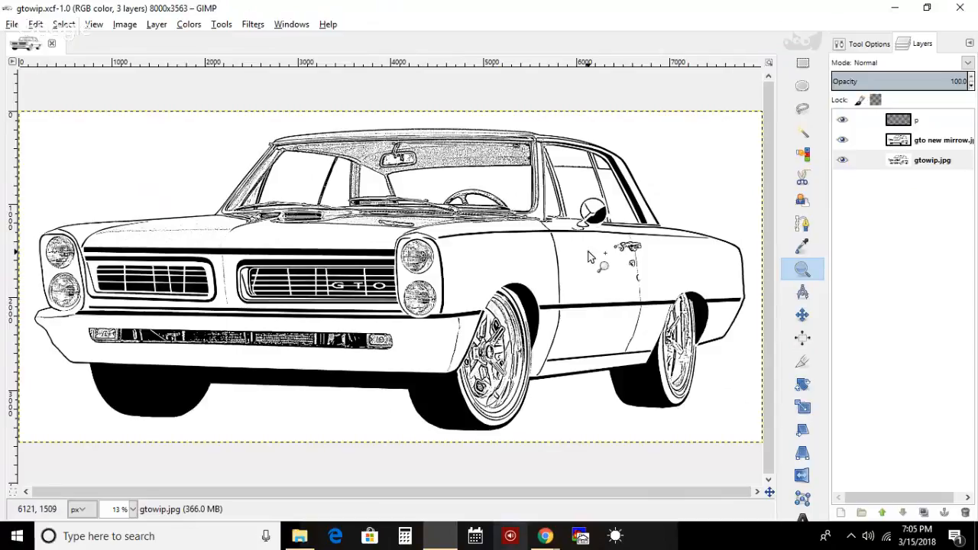
left_click(589, 257)
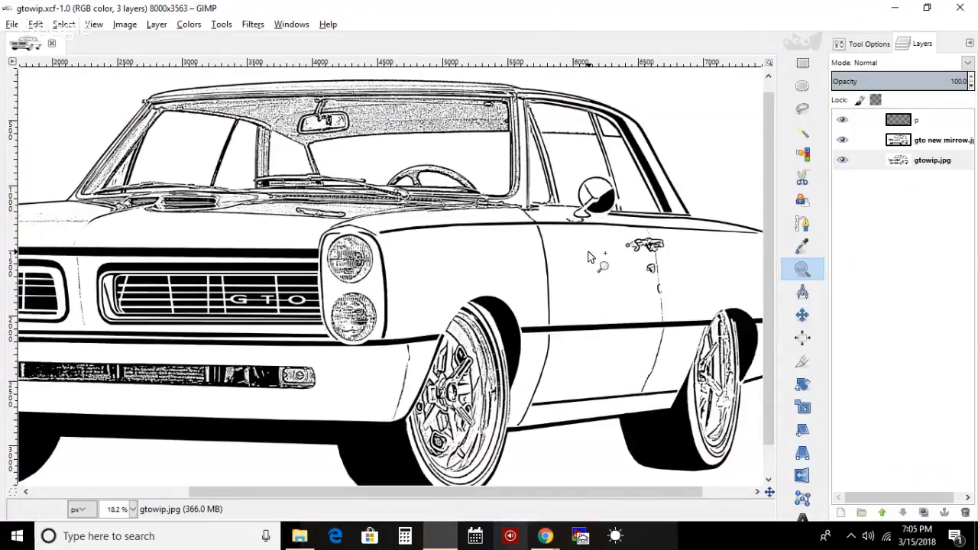
left_click_drag(458, 492, 508, 398)
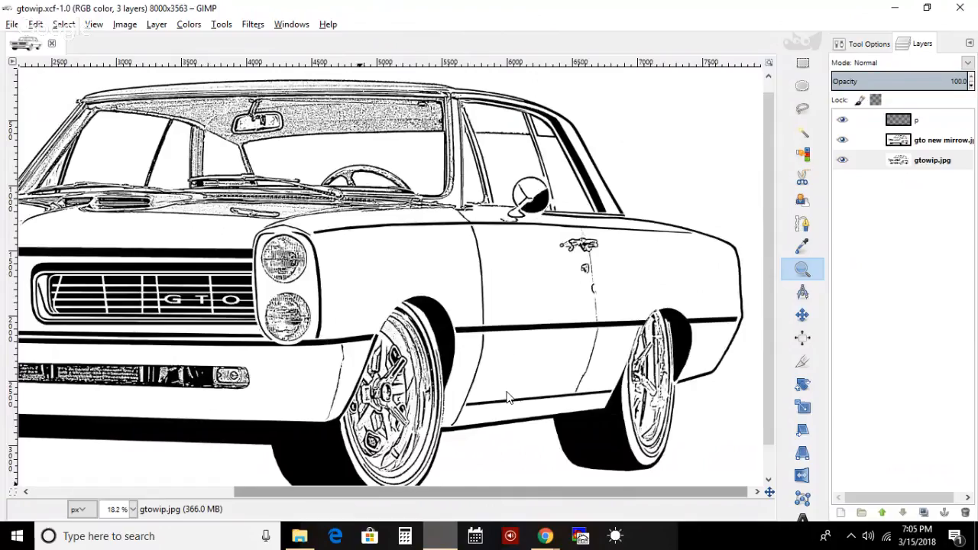
left_click_drag(609, 115, 423, 231)
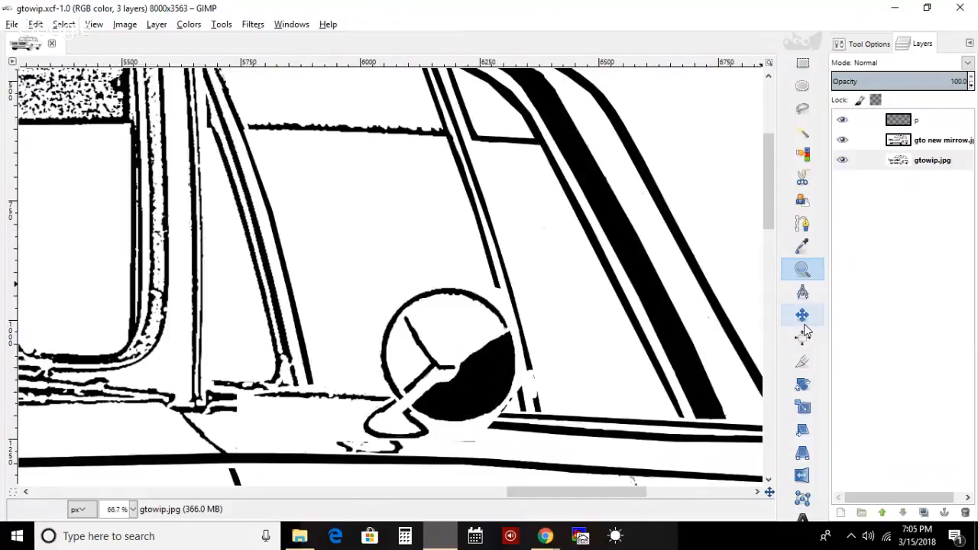
left_click(843, 162)
left_click(843, 161)
left_click(840, 147)
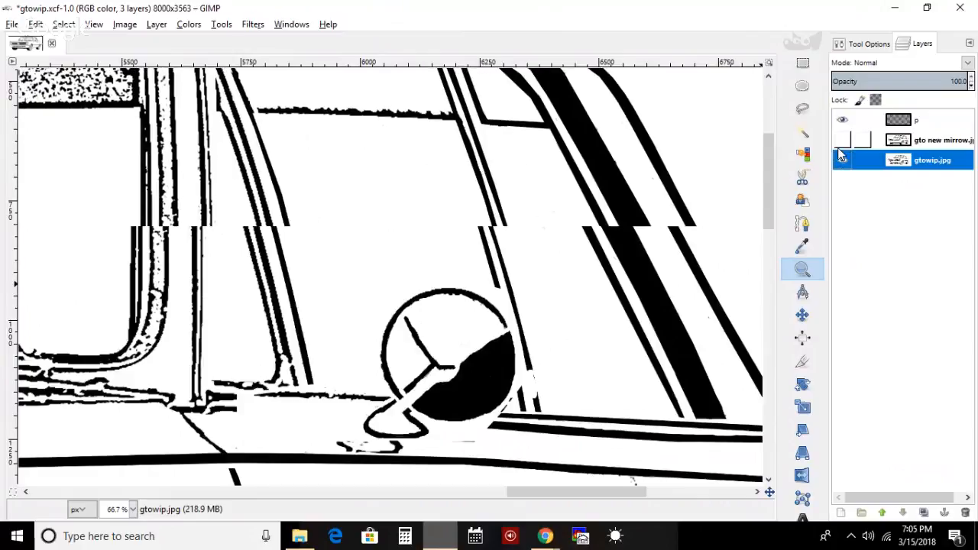
left_click(843, 139)
left_click(926, 142)
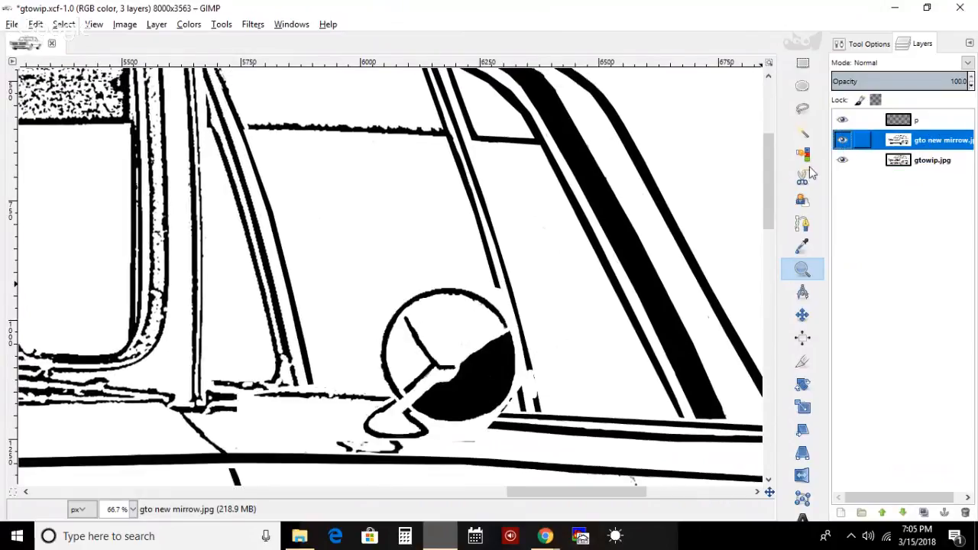
- Fit the whole car in the window and show the side mirror and door handle close up at 50% zoom
left_click_drag(756, 172, 766, 180)
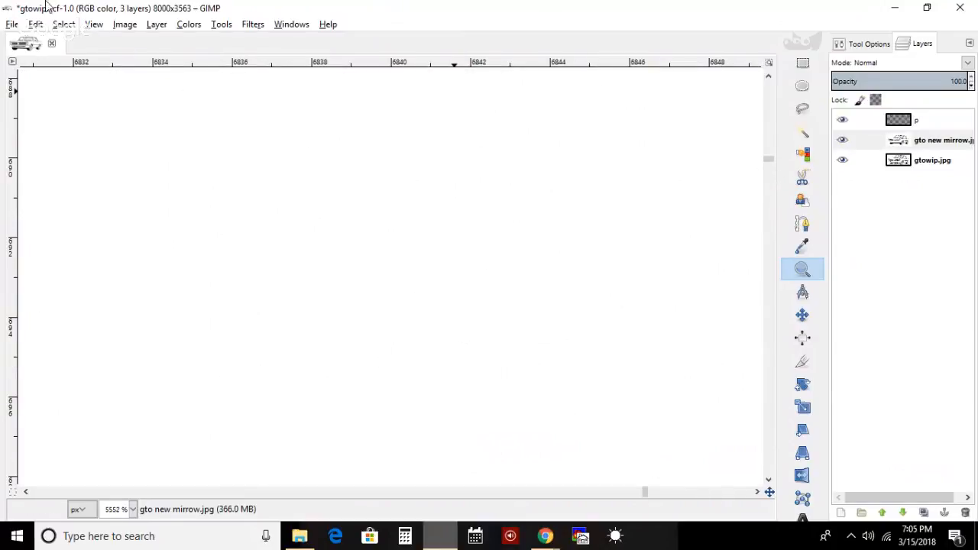
left_click(95, 25)
mouse_move(251, 71)
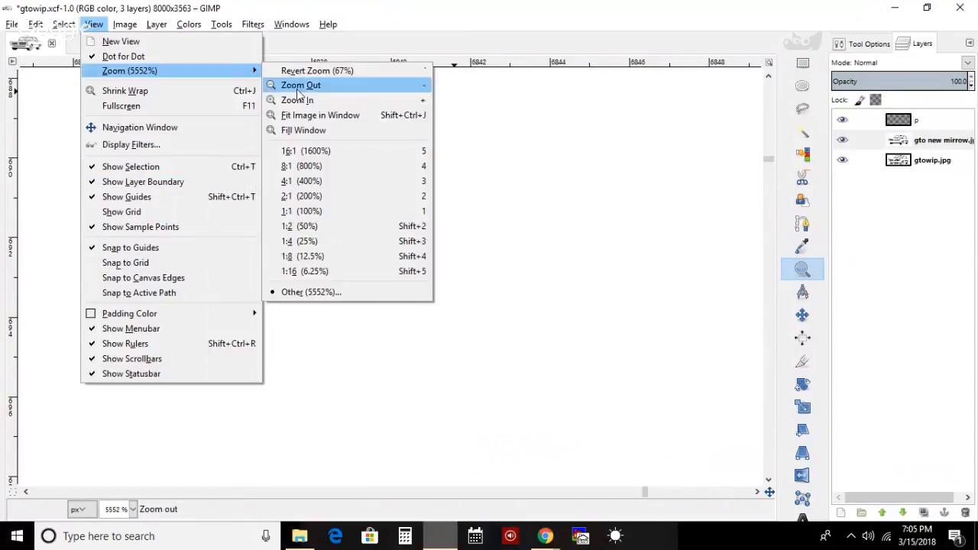
left_click(321, 114)
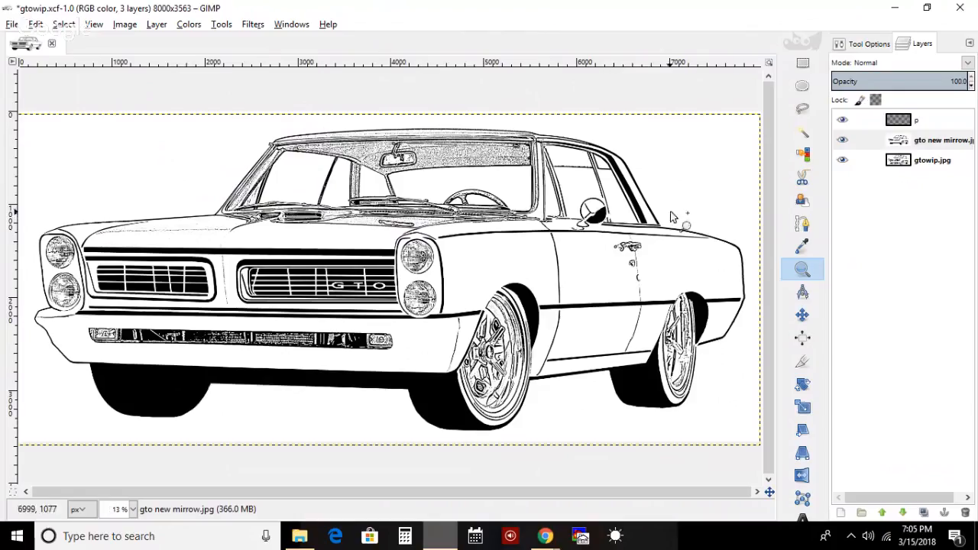
left_click(611, 212)
left_click(612, 213)
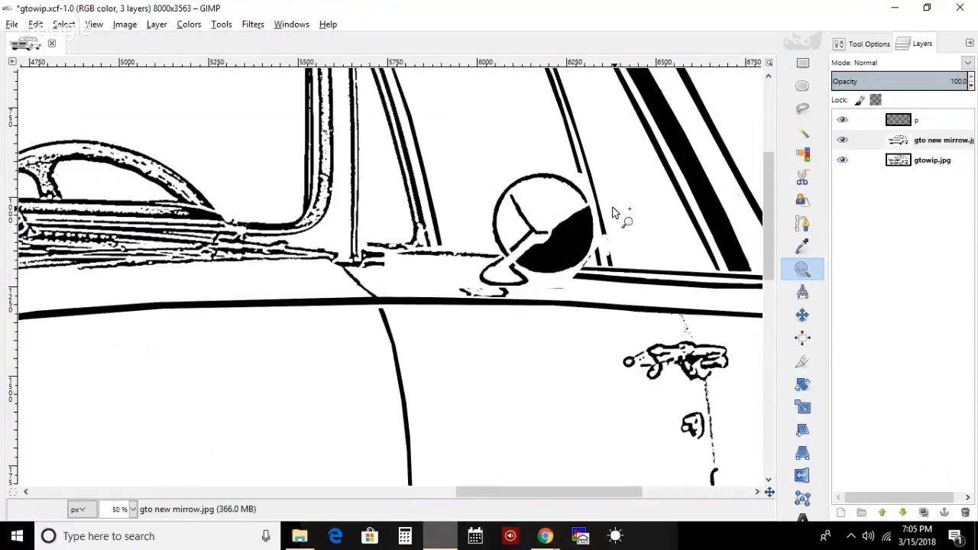
- Detach the layer list into a floating window over the front part of the drawing and close the Tool Options
left_click(970, 43)
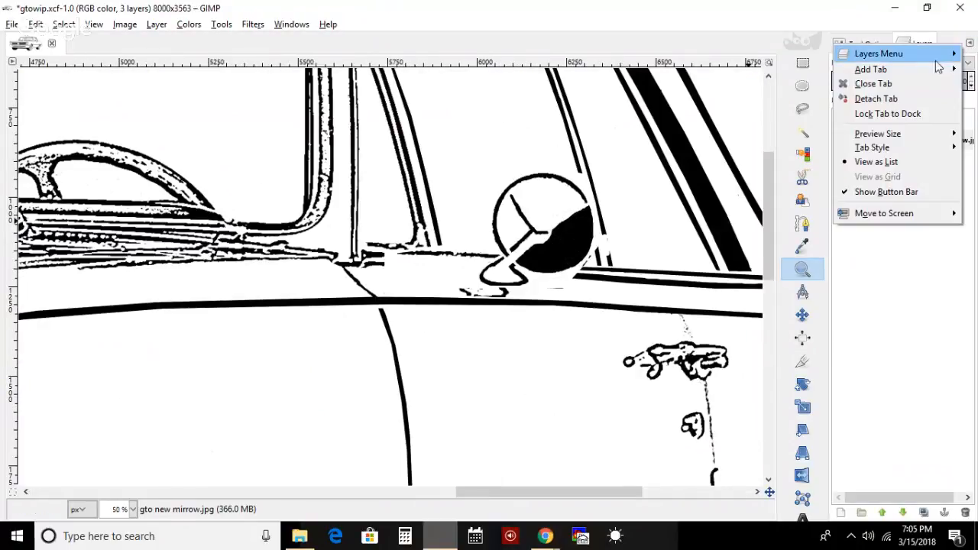
left_click(898, 288)
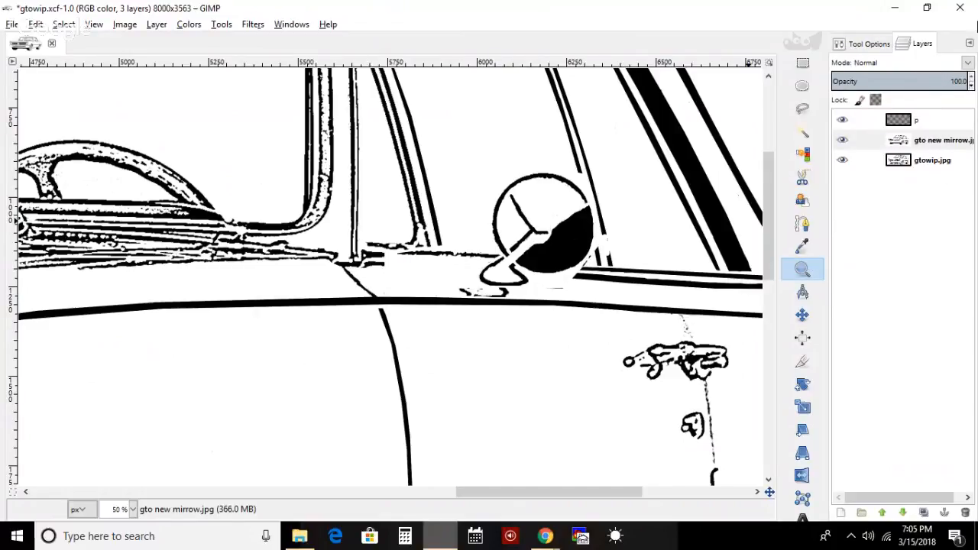
left_click(970, 43)
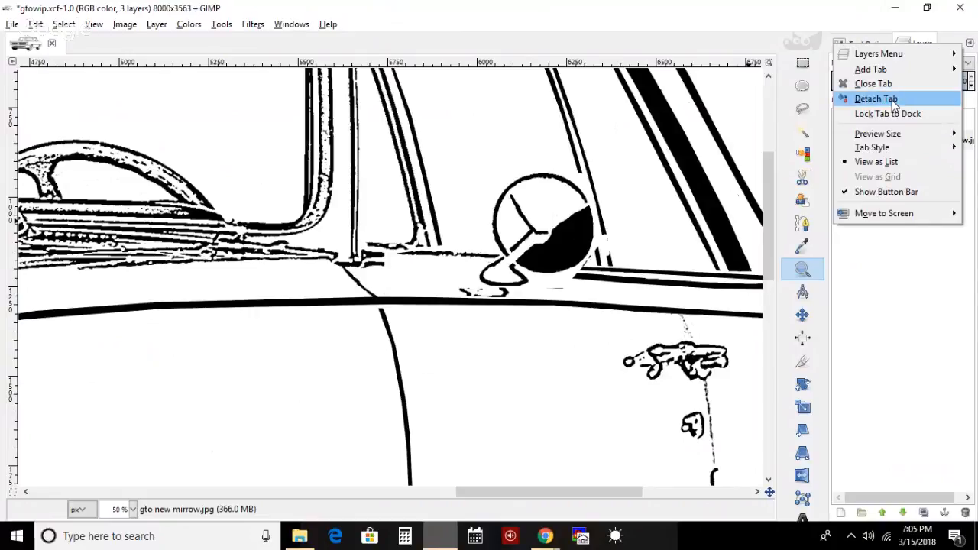
left_click(876, 99)
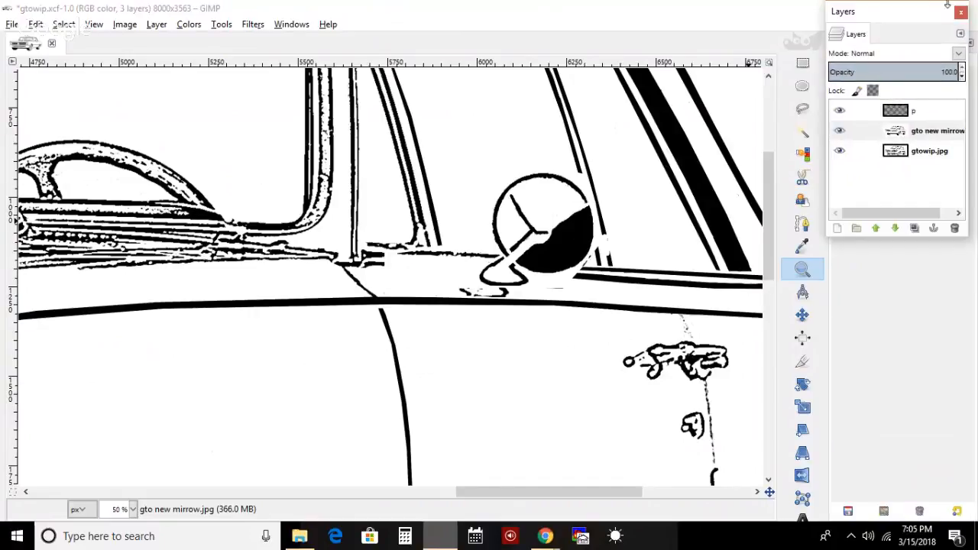
left_click_drag(912, 13, 146, 77)
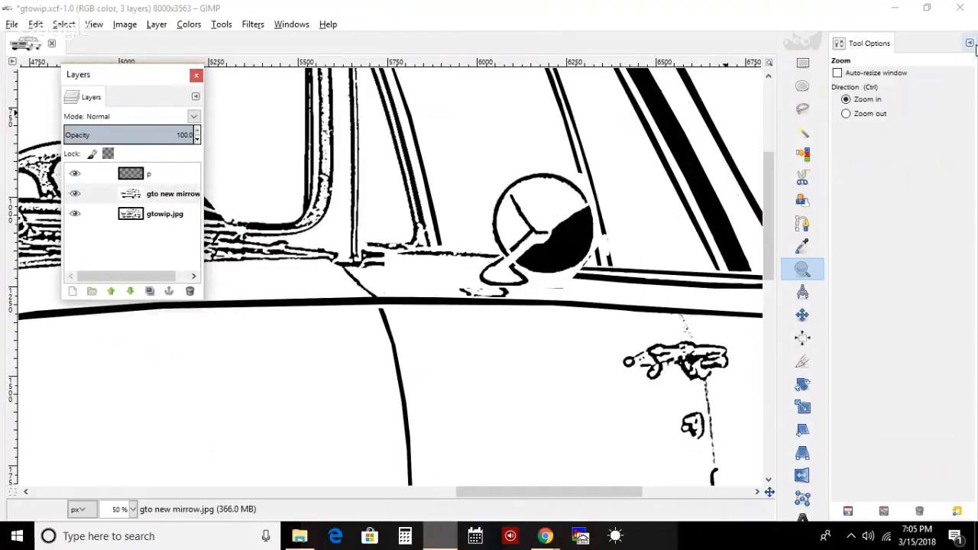
left_click(970, 43)
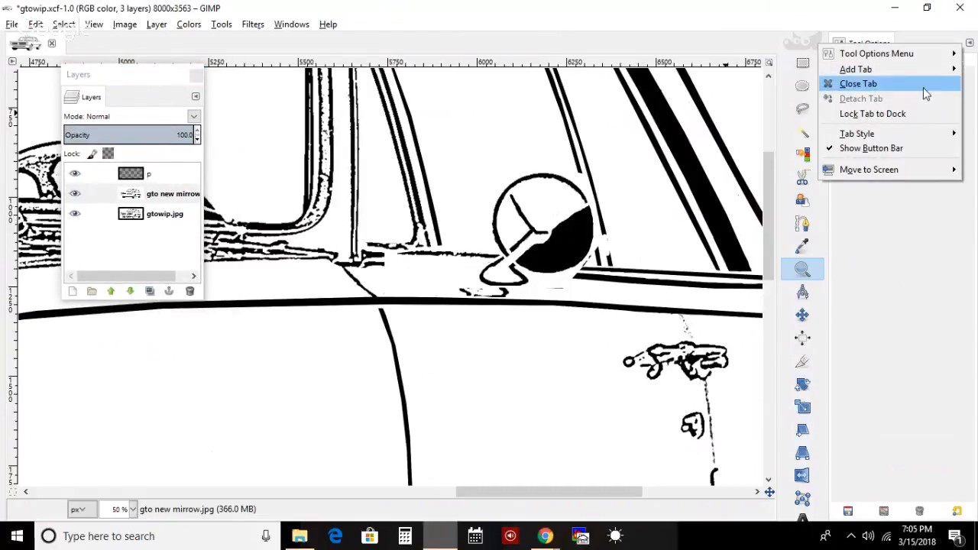
left_click(924, 85)
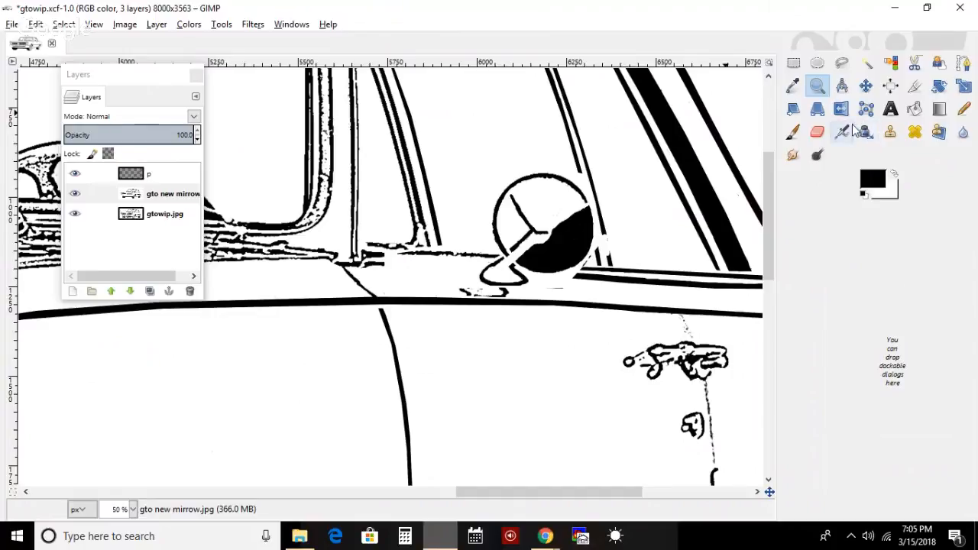
- Try to erase an area beside the window pillar just above the side mirror on the gto new mirrow.jpg layer
left_click(817, 132)
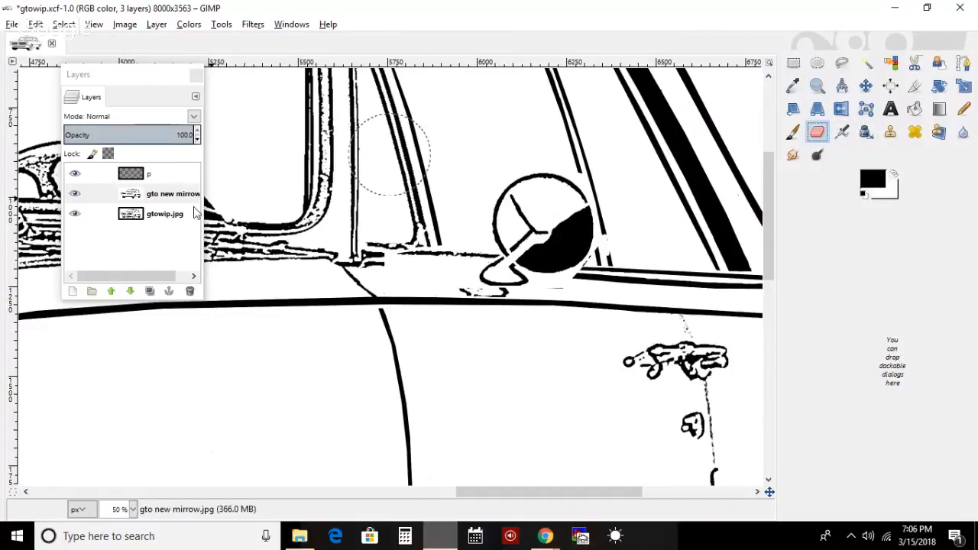
left_click(86, 195)
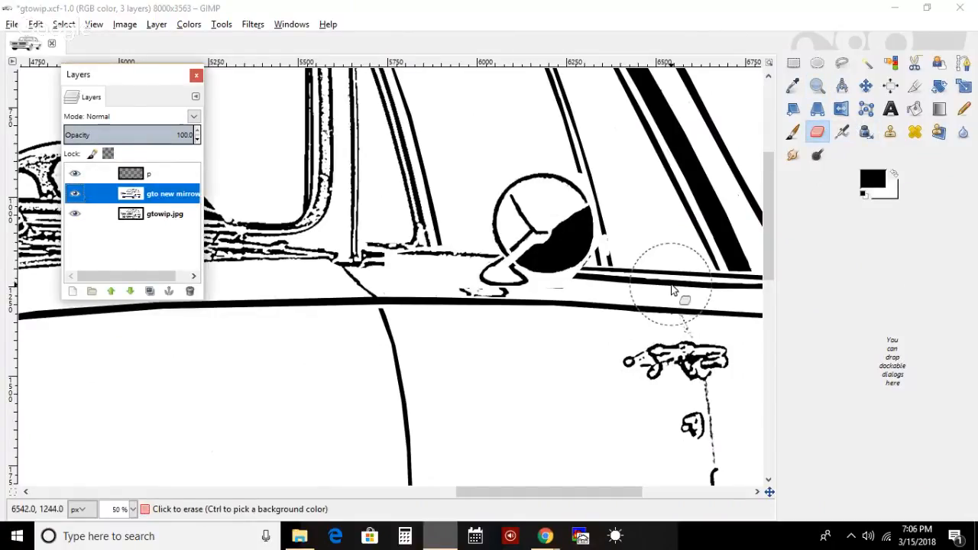
left_click(611, 166)
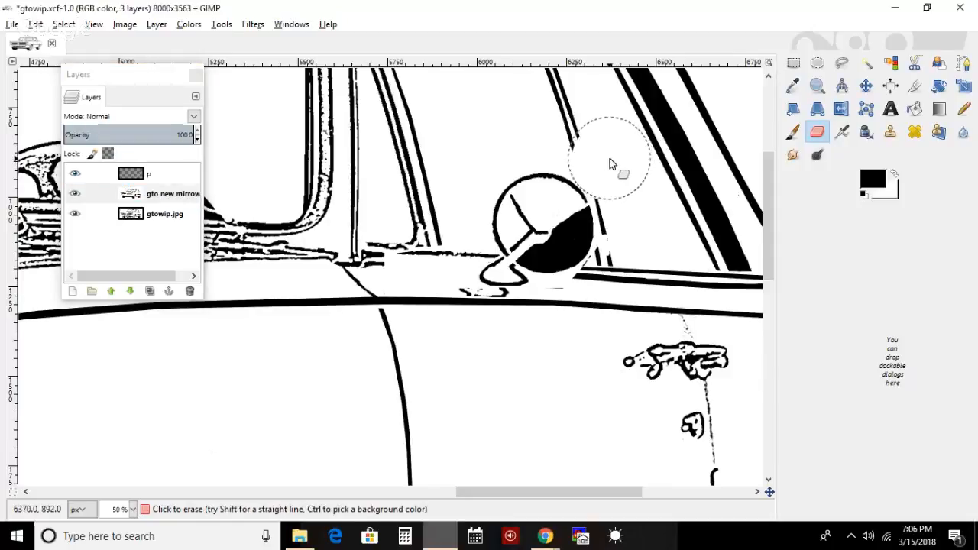
key("ctrl+z")
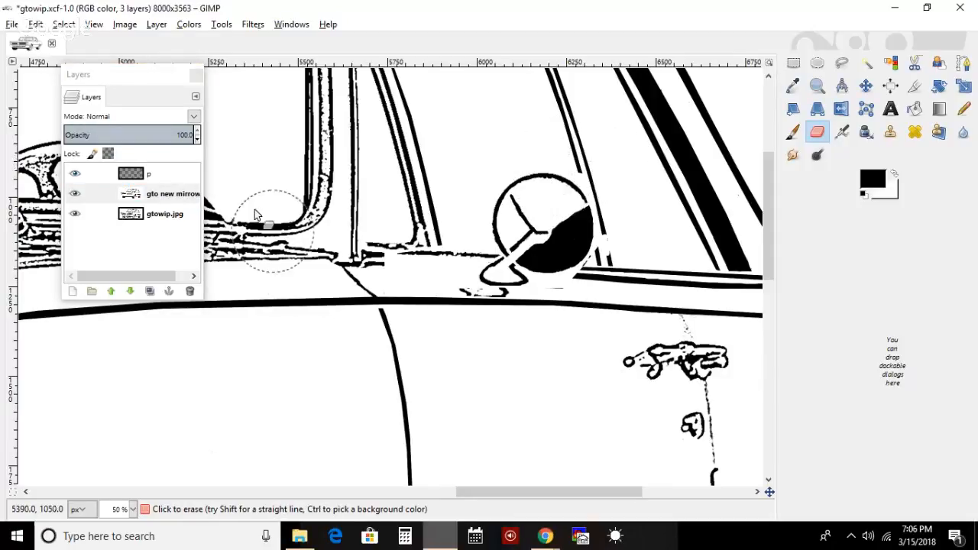
- Erase the white area covering the pillar lines behind the mirror on layer p, undoing the stroke that cuts into the mirror
left_click(133, 174)
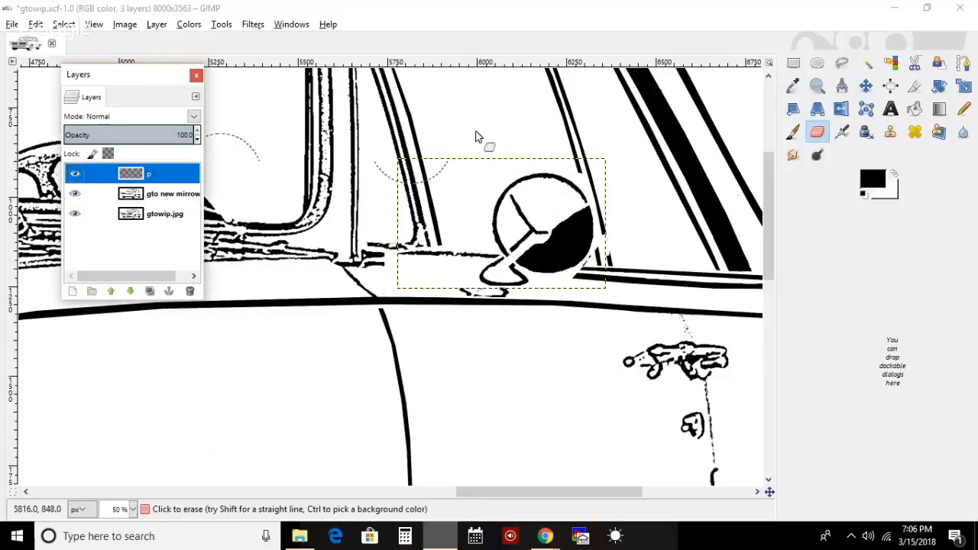
left_click(608, 157)
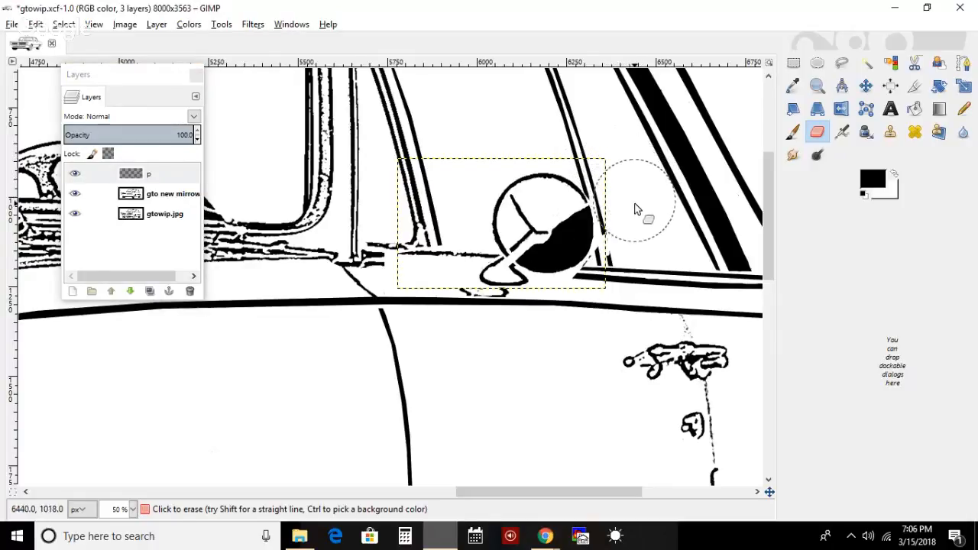
left_click_drag(633, 257, 611, 197)
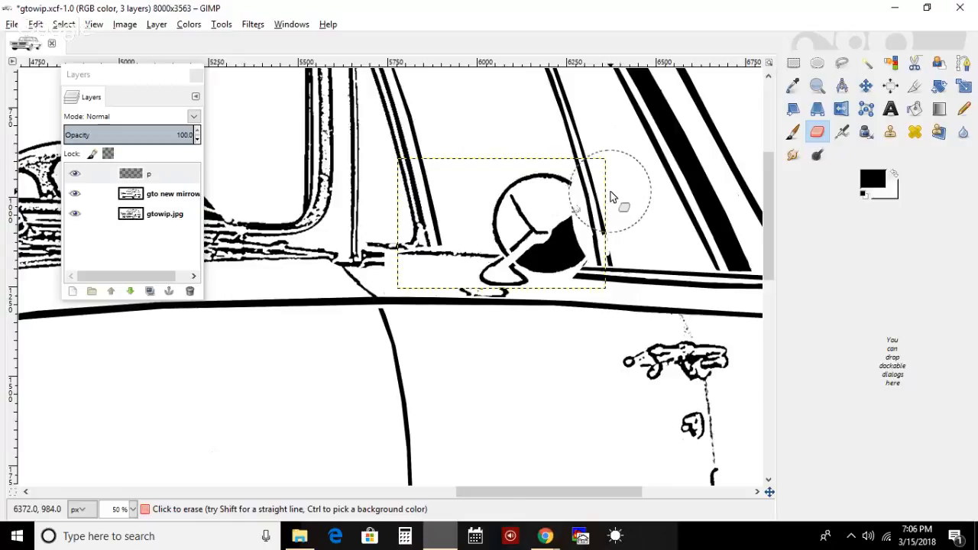
key("ctrl+z")
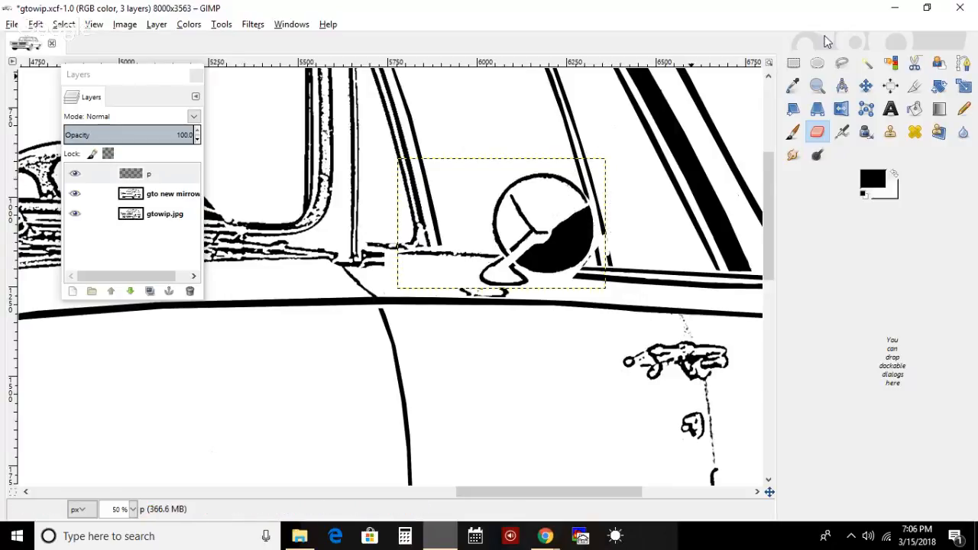
- Move the side mirror on layer p slightly down and forward along the door's window ledge
left_click(866, 85)
left_click_drag(542, 253, 524, 262)
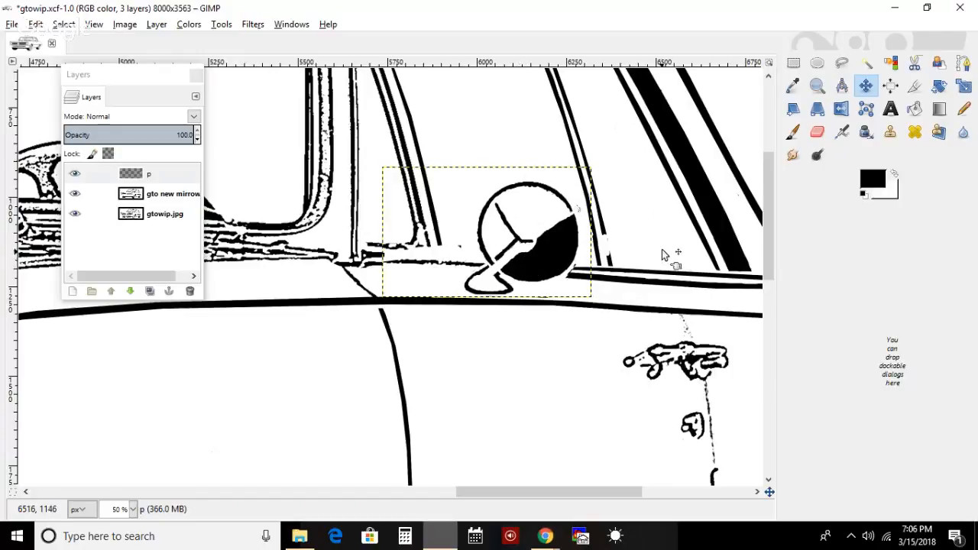
- Try to erase near the broken pillar lines behind the side mirror on layer p
left_click(817, 131)
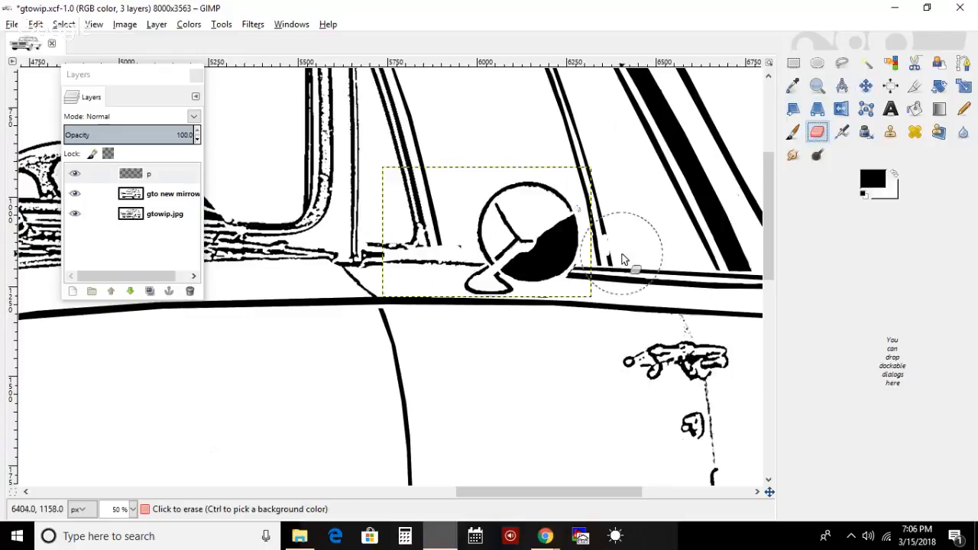
key("ctrl+z")
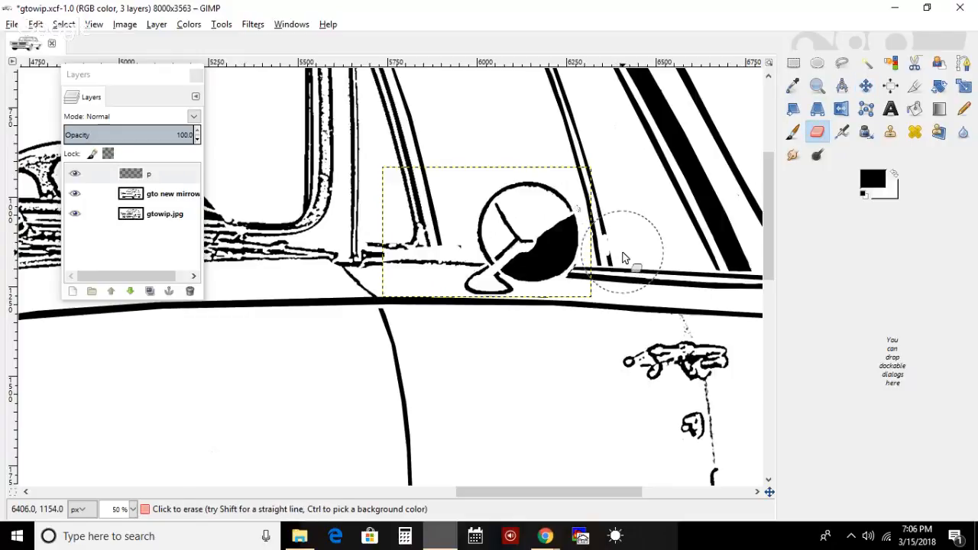
left_click(167, 197)
left_click(149, 175)
left_click(636, 239)
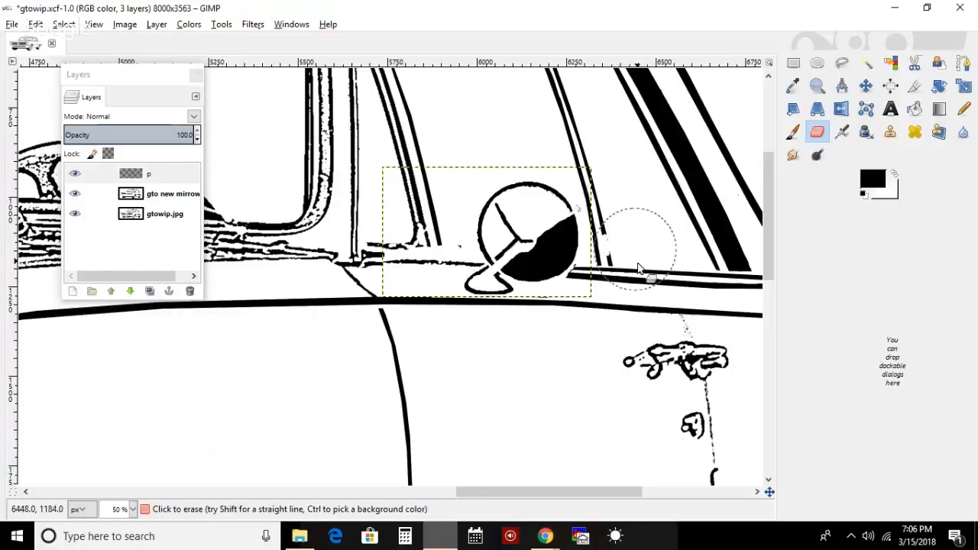
- Toggle the gto new mirrow.jpg layer's visibility and try erasing behind the side mirror on that layer
left_click(155, 195)
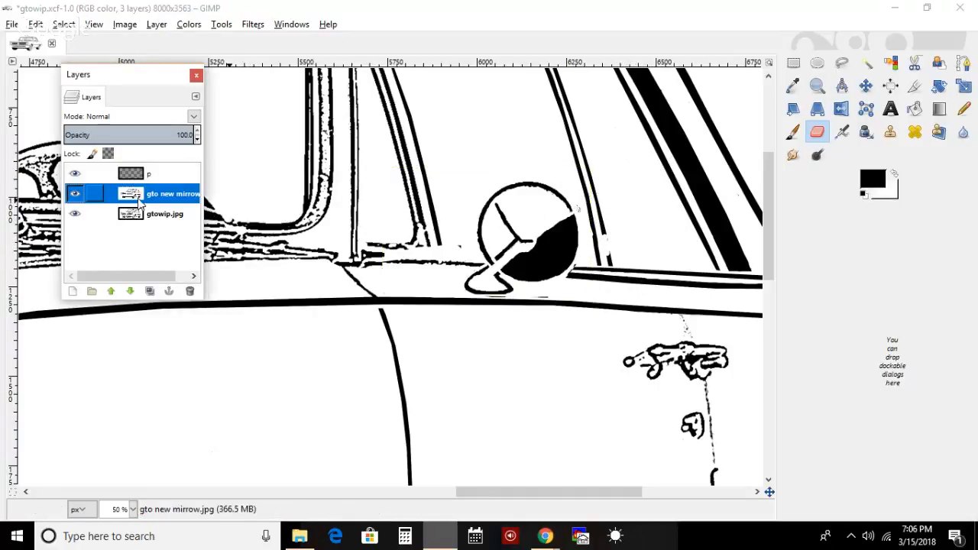
left_click(73, 194)
left_click(72, 194)
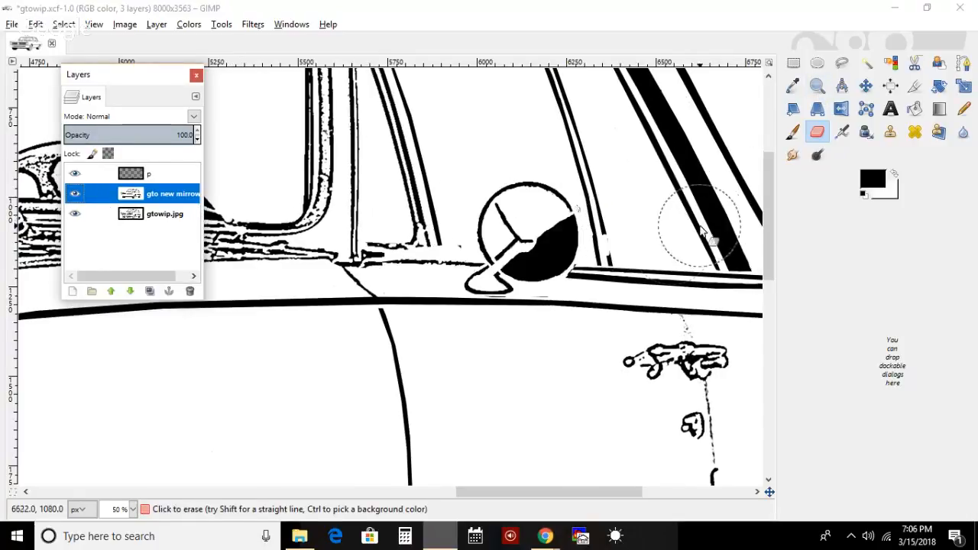
left_click(639, 244)
key("ctrl+z")
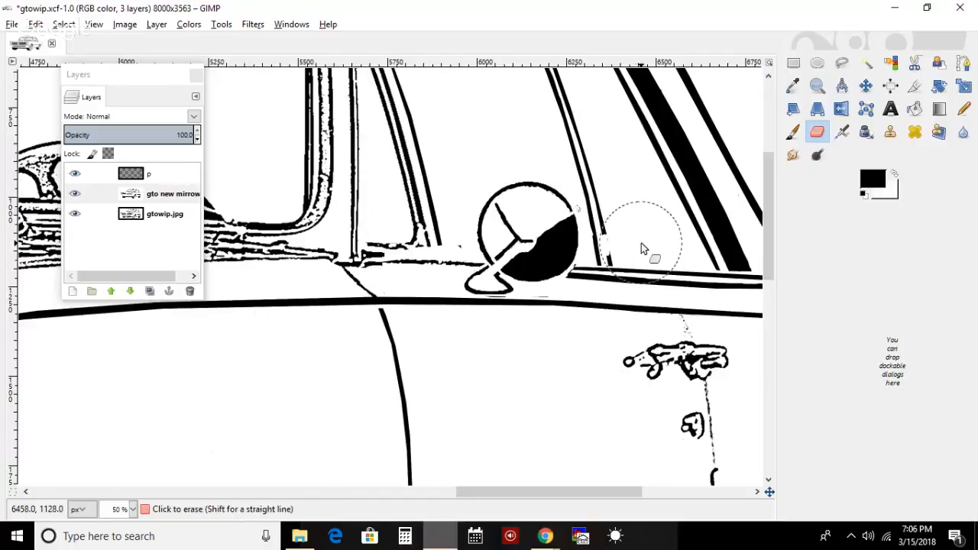
- Try erasing the window area behind the side mirror on the gtowip.jpg layer
left_click(164, 214)
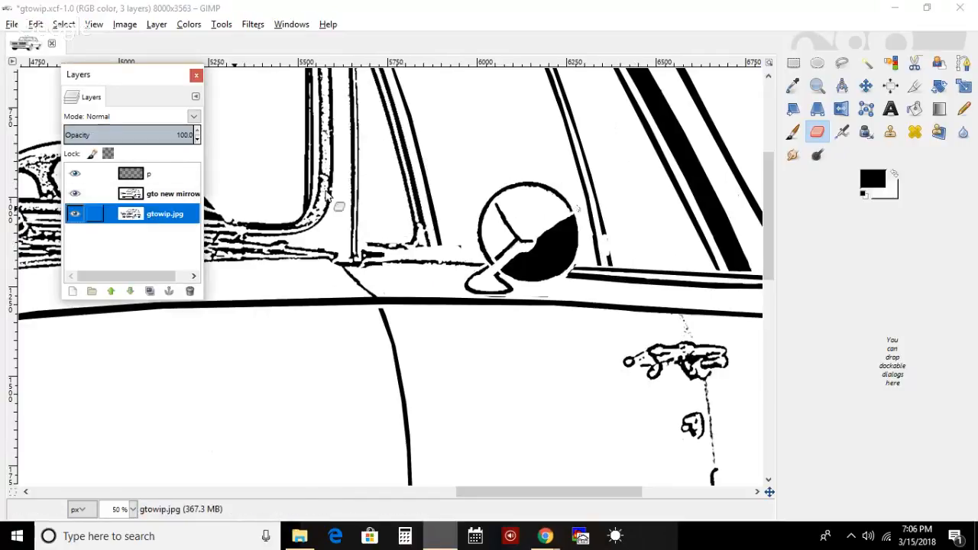
left_click(639, 237)
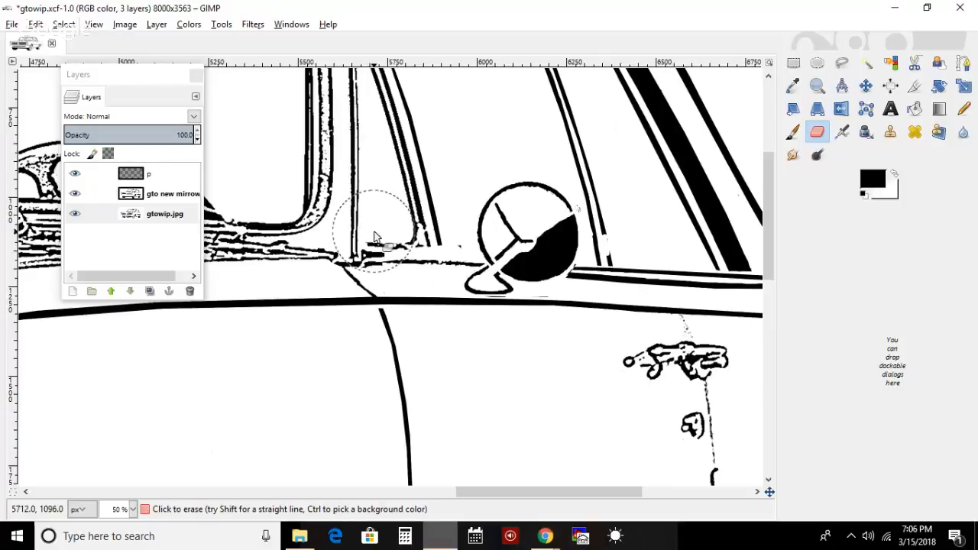
- Move the Layers dialog away from the headlights and examine the whole car, especially the side mirror and window pillars up close
left_click(93, 24)
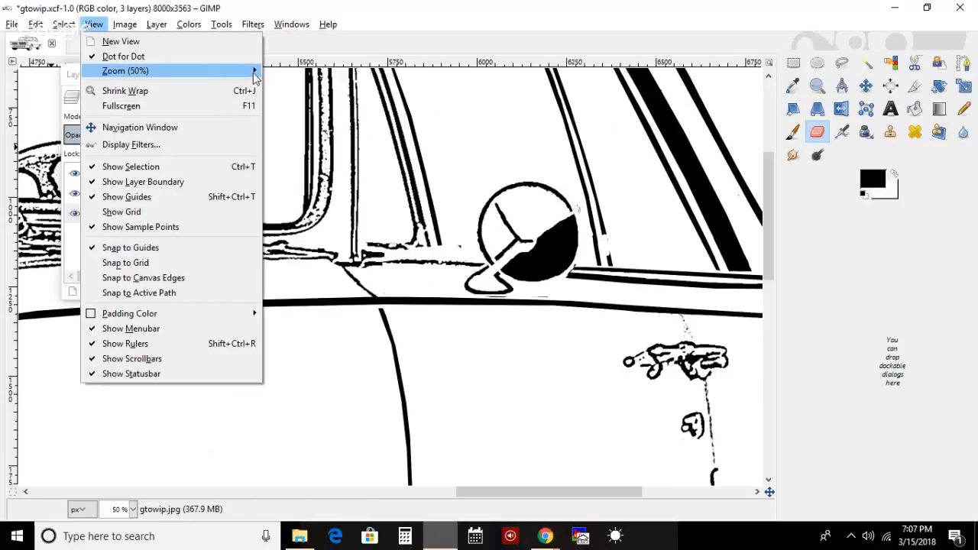
left_click(344, 125)
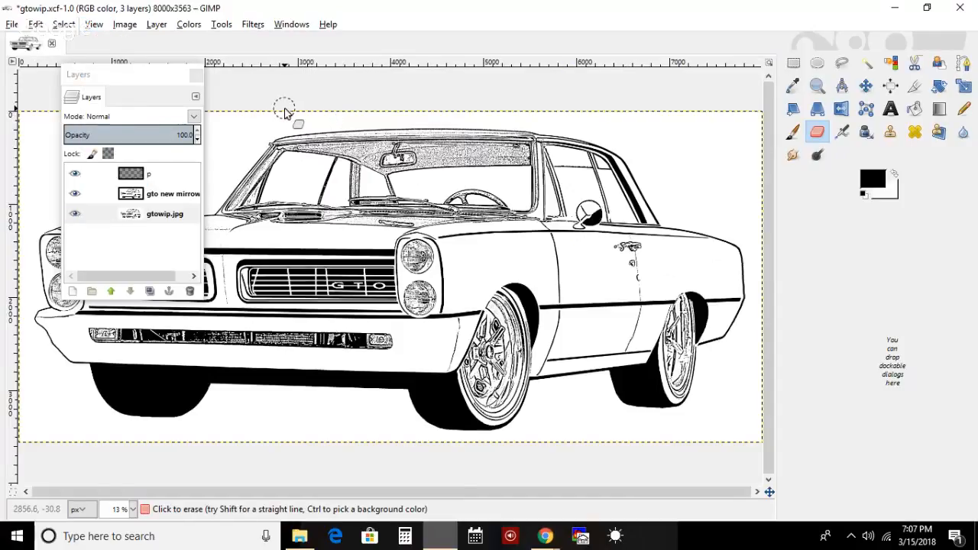
left_click(113, 80)
left_click_drag(114, 80, 240, 69)
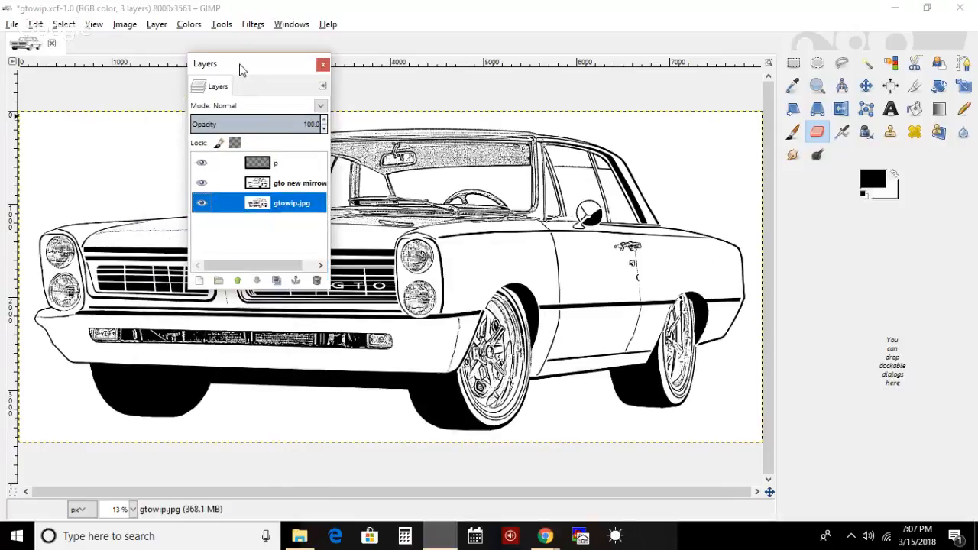
left_click(817, 86)
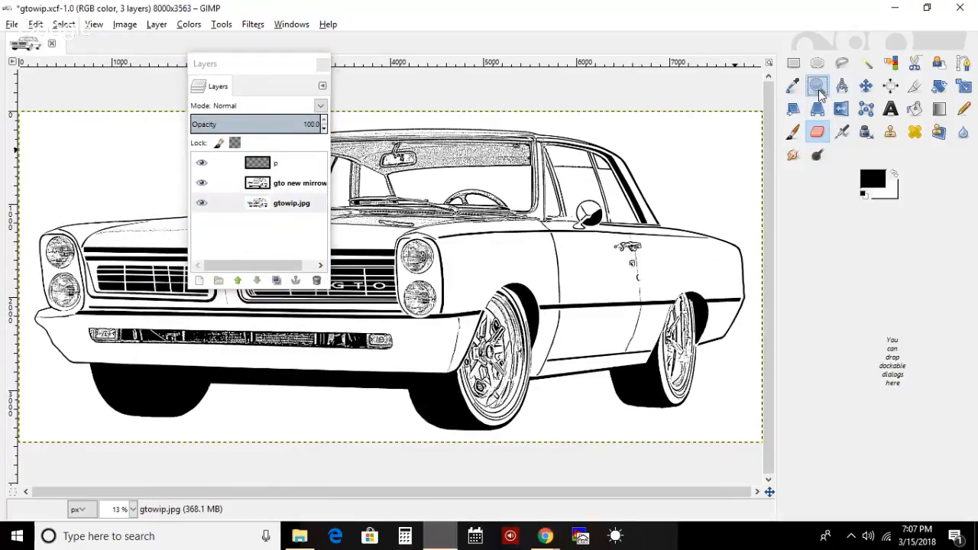
left_click_drag(583, 237, 580, 244)
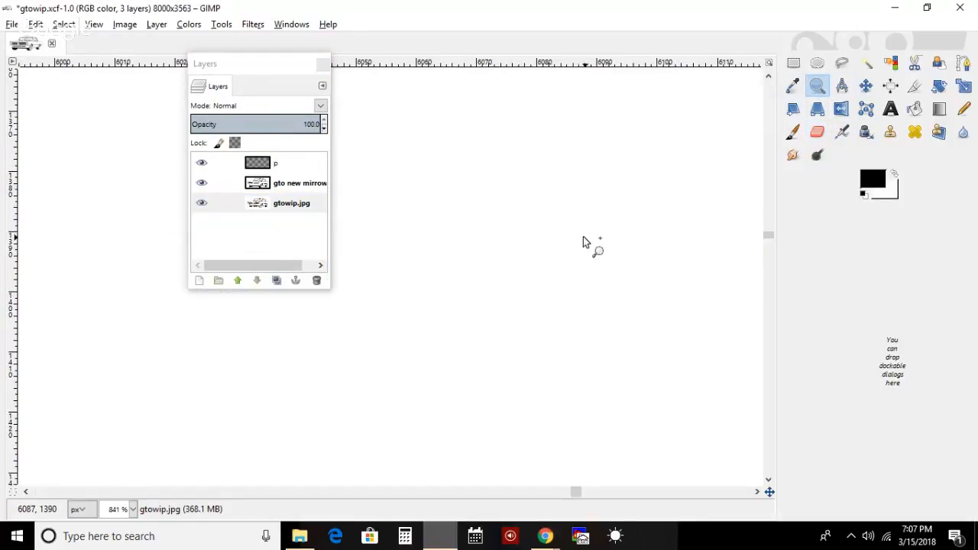
left_click(92, 24)
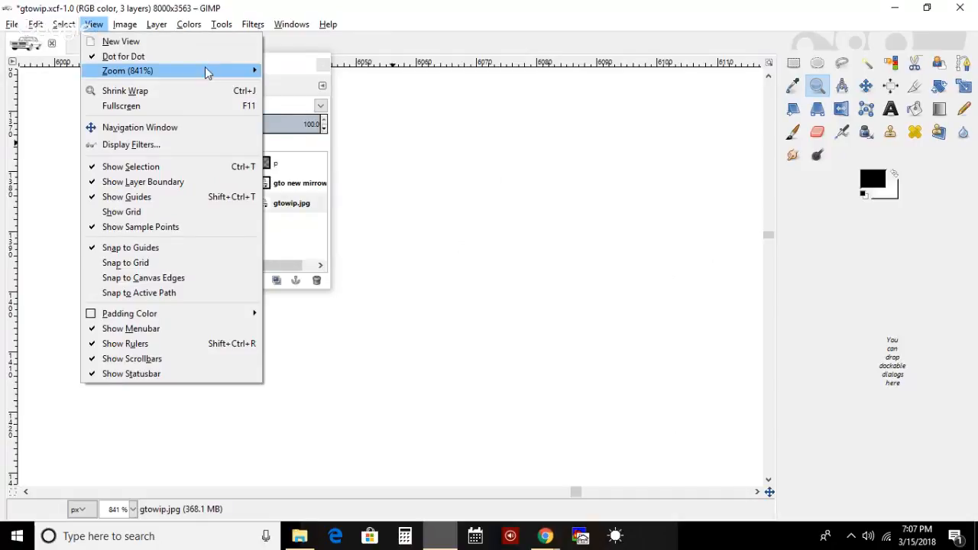
mouse_move(203, 71)
left_click(337, 119)
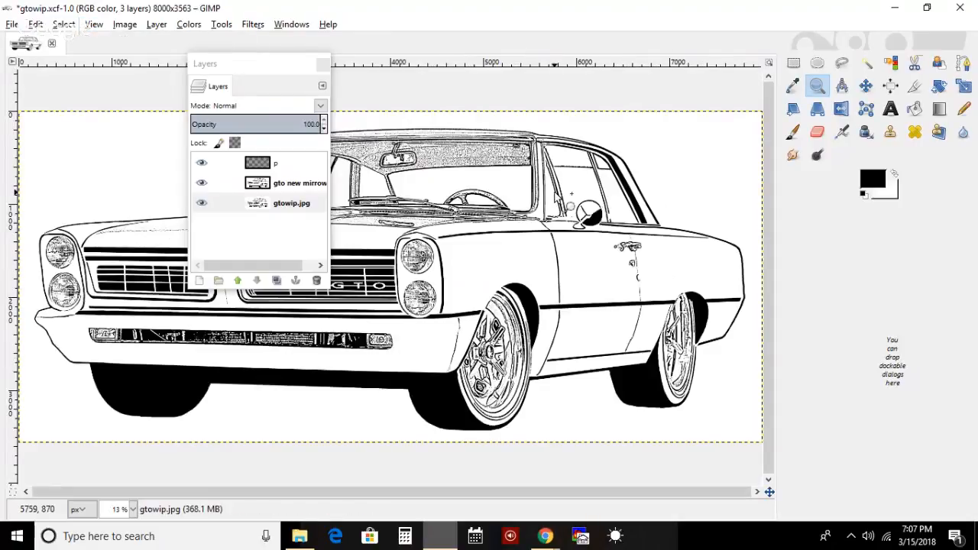
left_click(556, 194)
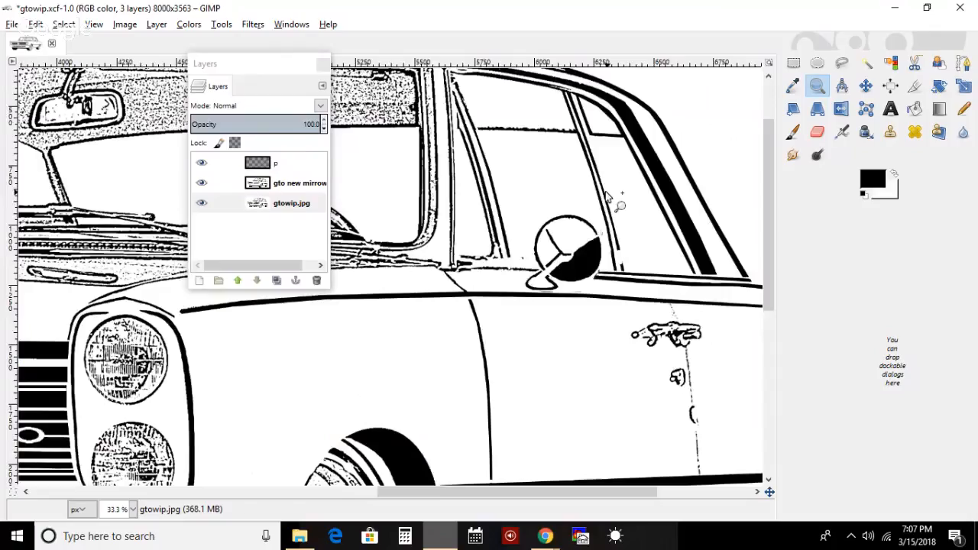
left_click(644, 259)
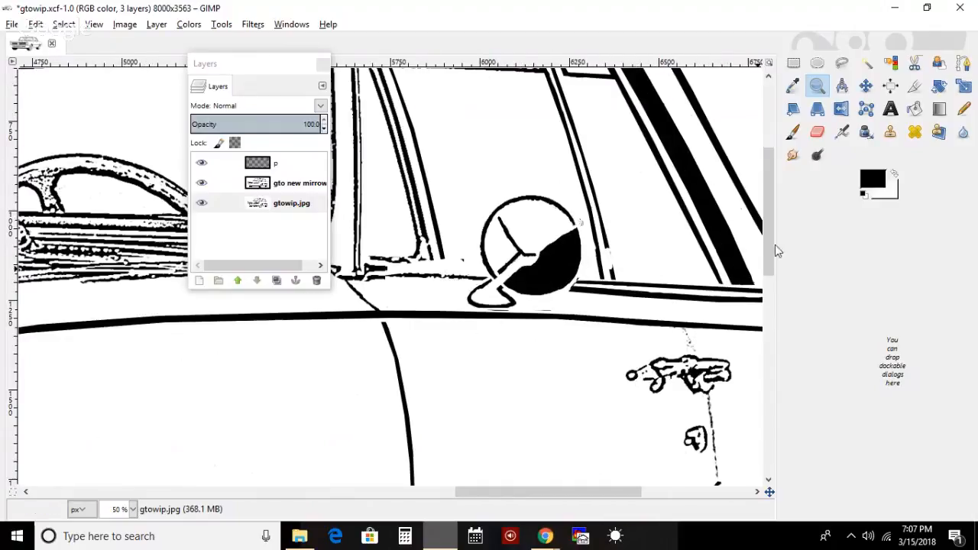
scroll(772, 234, "up", 3)
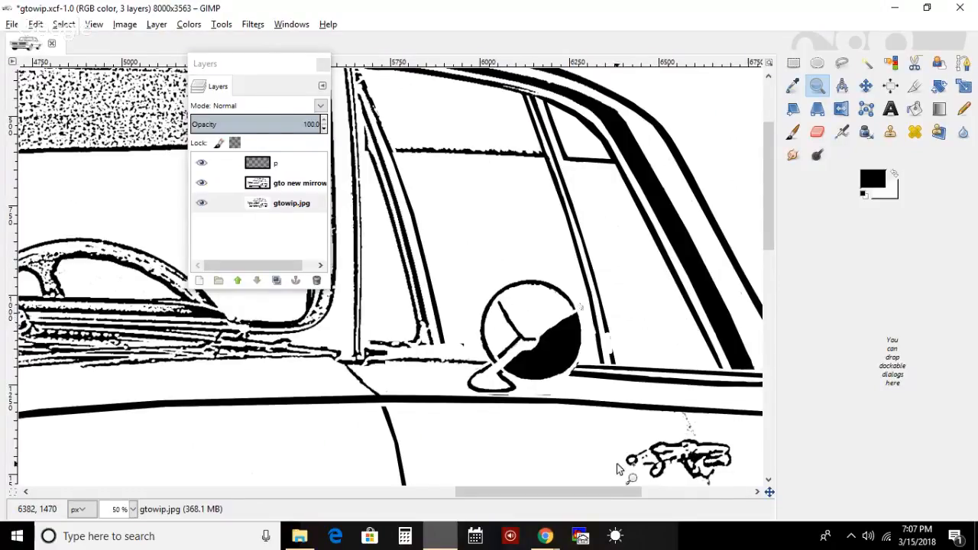
- Switch to the Google Hangouts window, stop presenting the screen and present it to everyone again
left_click(545, 536)
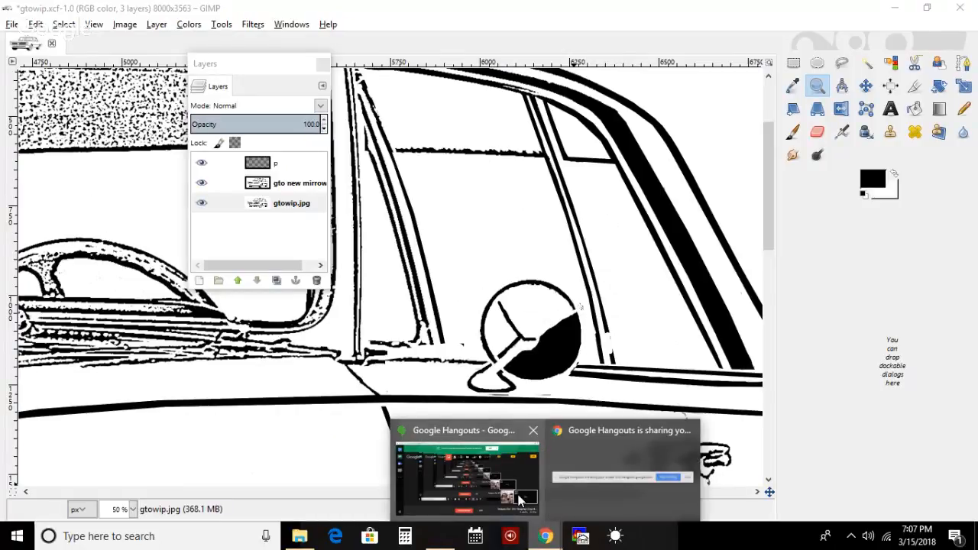
left_click(519, 501)
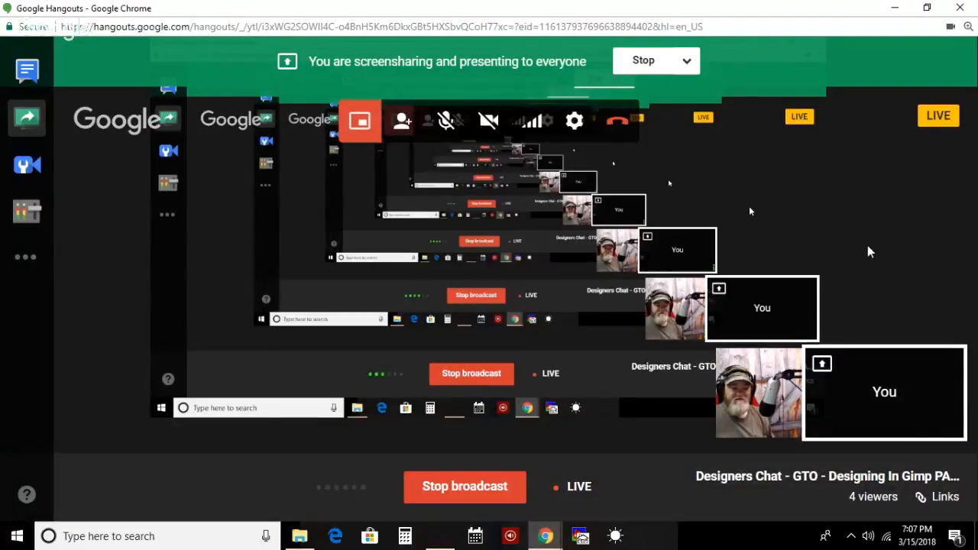
left_click(877, 408)
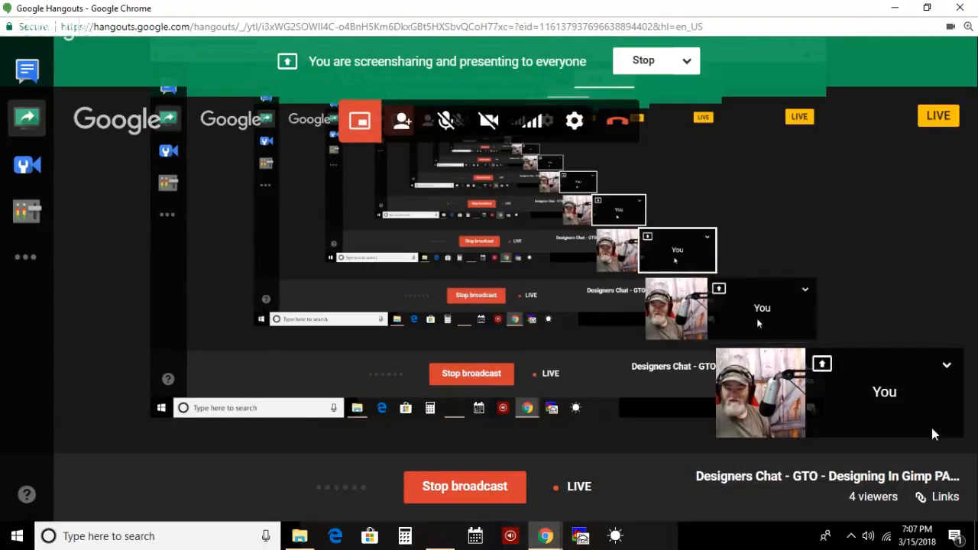
left_click(643, 61)
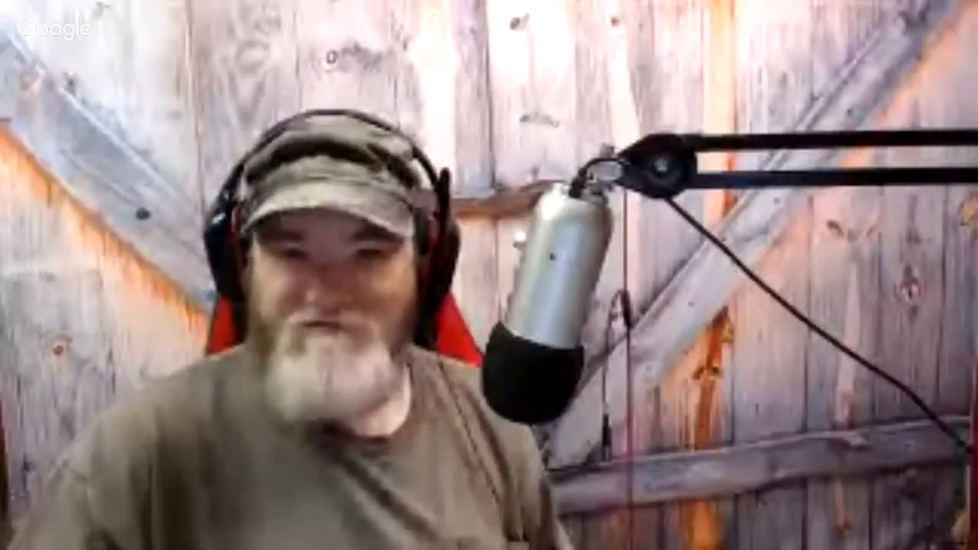
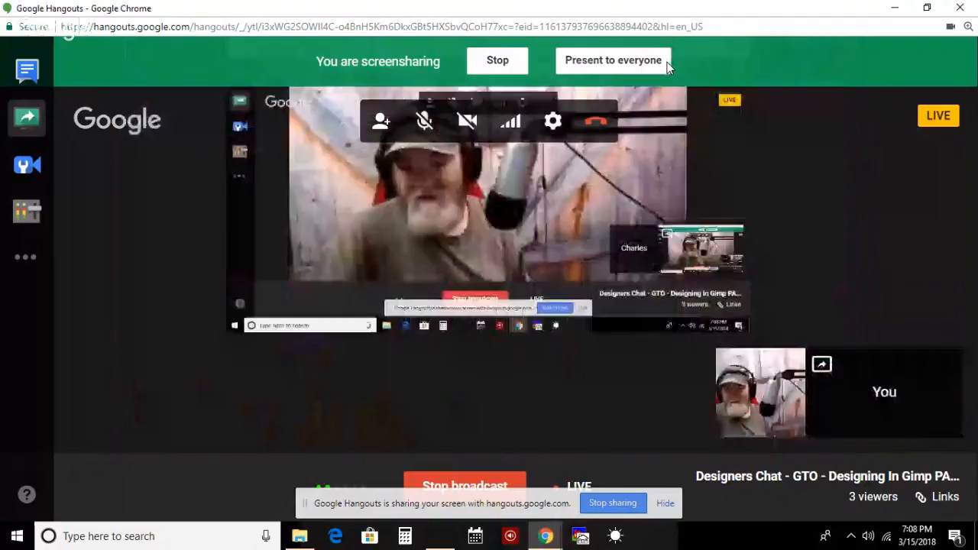
left_click(665, 62)
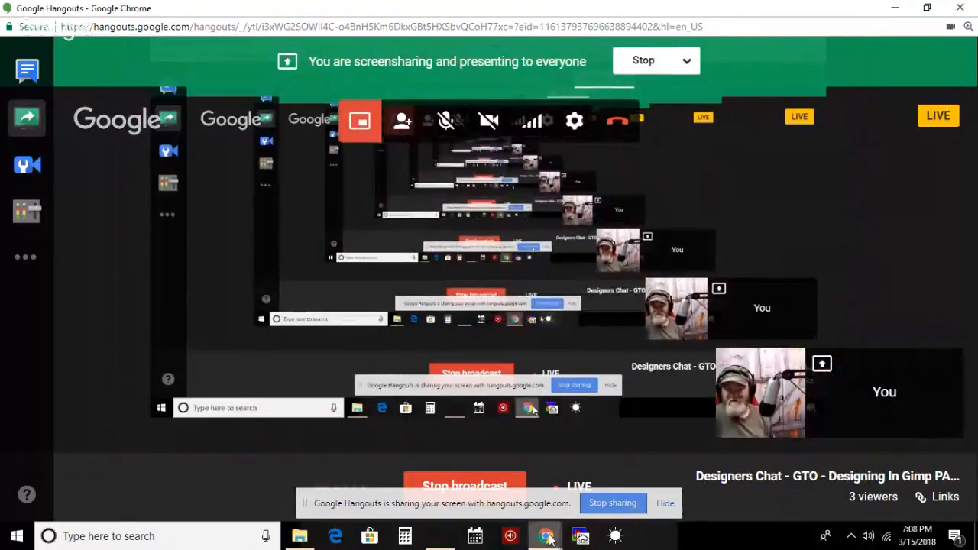
- Switch back to GIMP and hide the screen-sharing notice
mouse_move(546, 536)
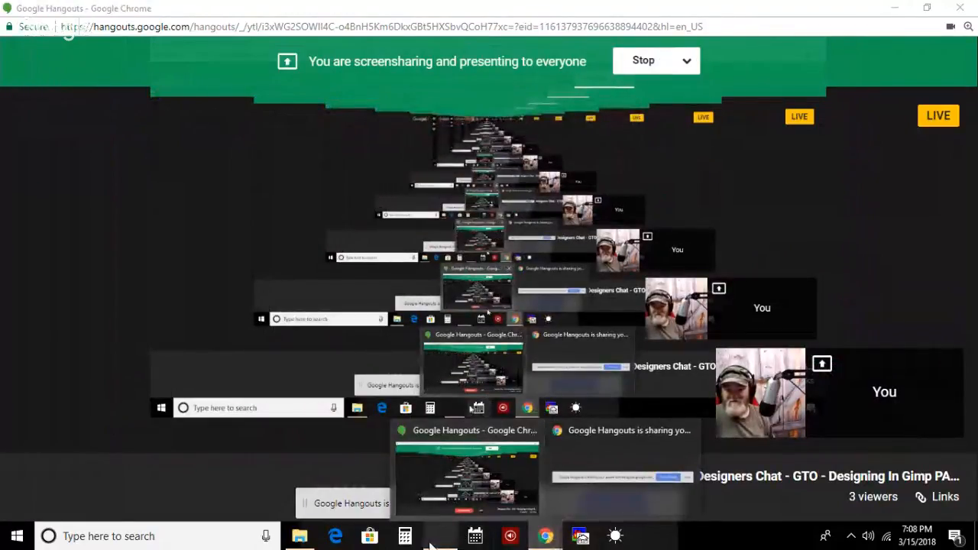
left_click(432, 546)
left_click_drag(765, 173, 742, 415)
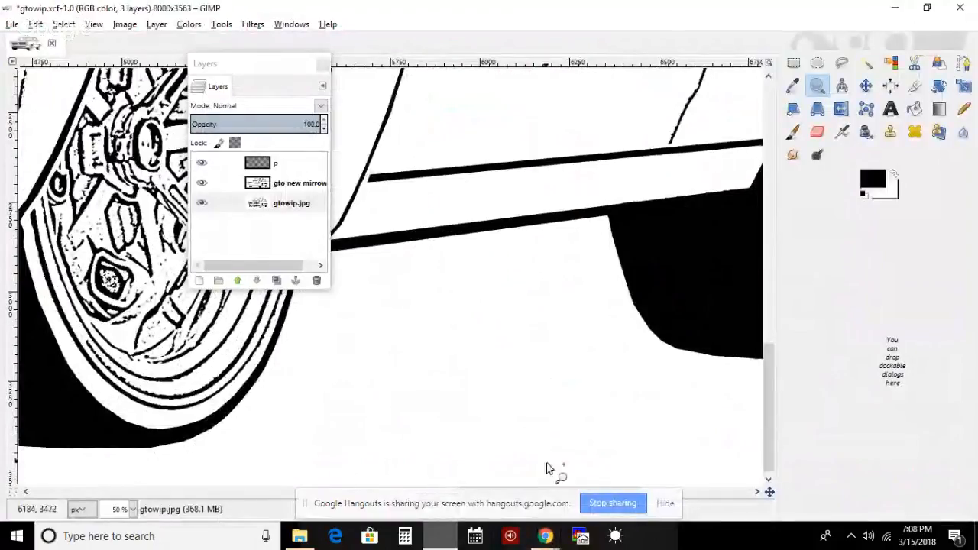
left_click(666, 504)
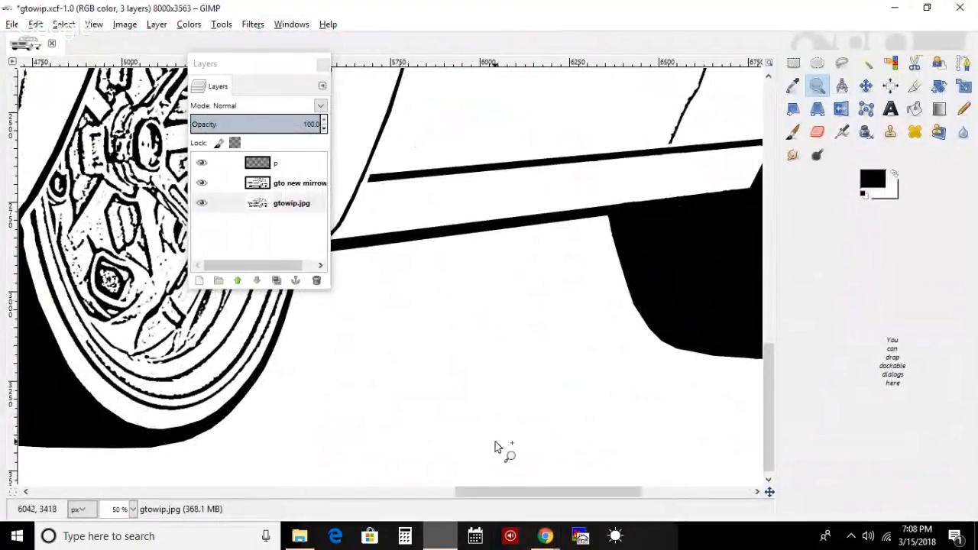
- Paint out the stray speck in front of the side mirror on the gto new mirrow.jpg layer with a white hard paintbrush, size 60.46
left_click_drag(546, 493, 518, 492)
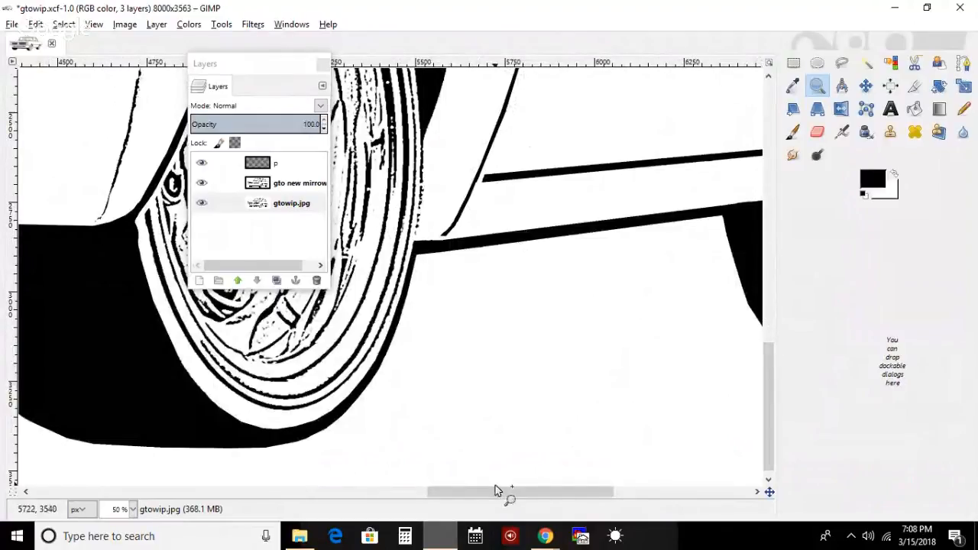
key("plus")
left_click_drag(496, 489, 611, 480)
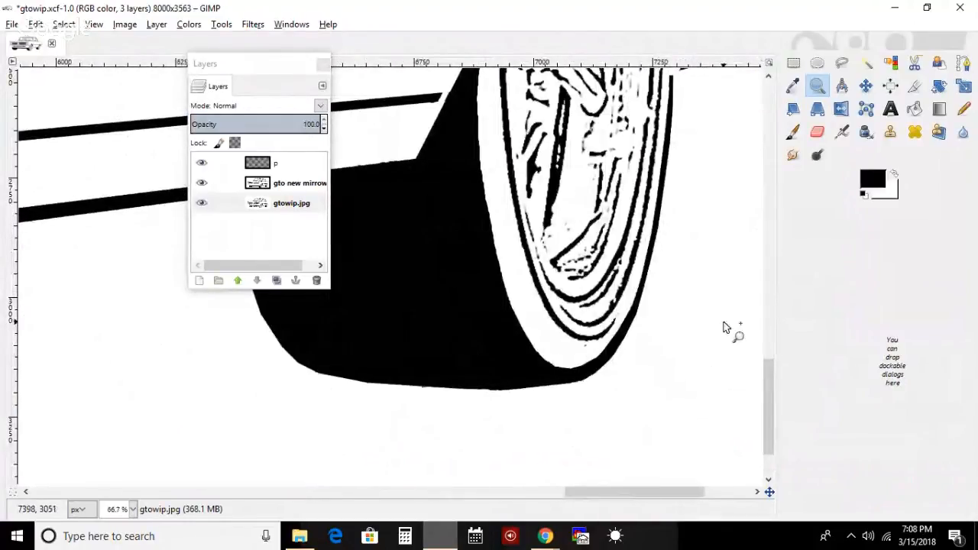
left_click_drag(771, 360, 772, 366)
left_click_drag(768, 289, 731, 179)
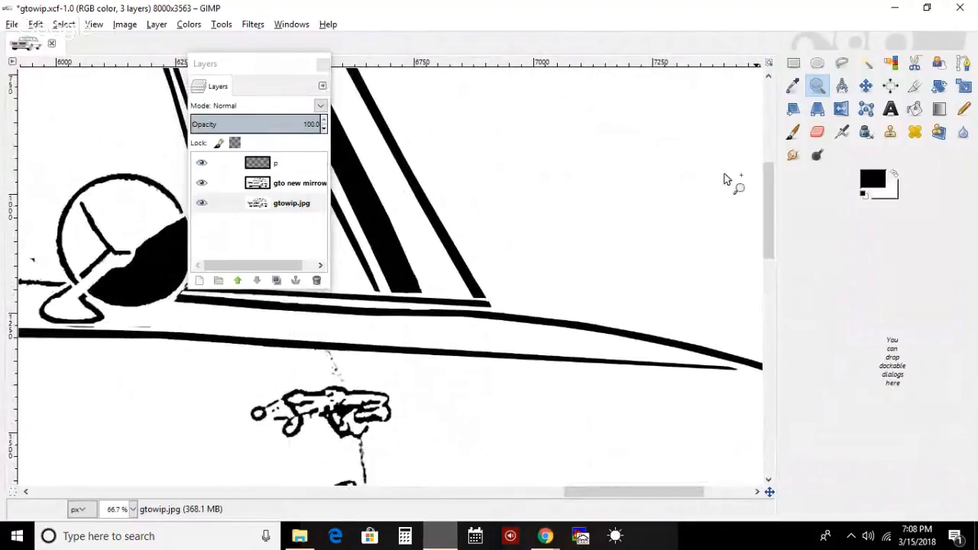
left_click_drag(609, 498, 490, 498)
left_click(896, 175)
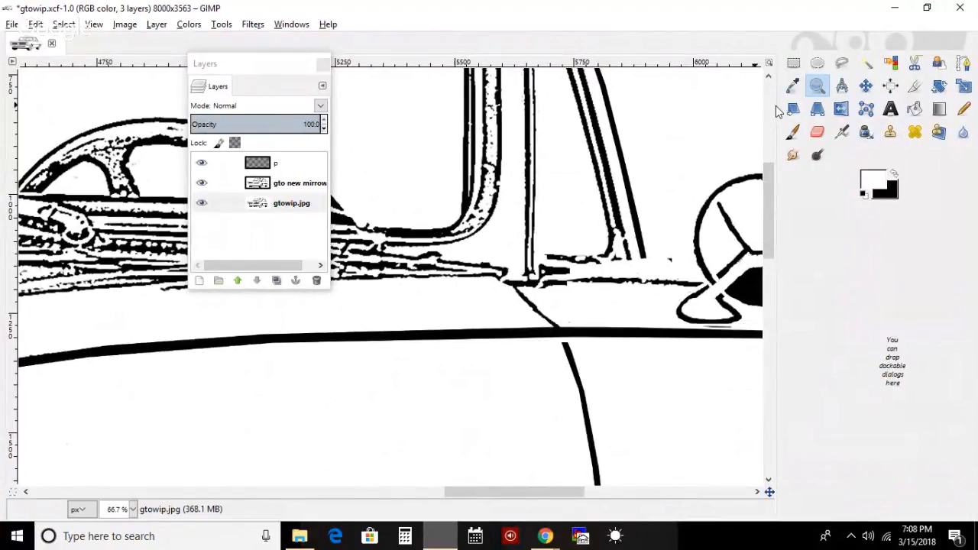
left_click(799, 132)
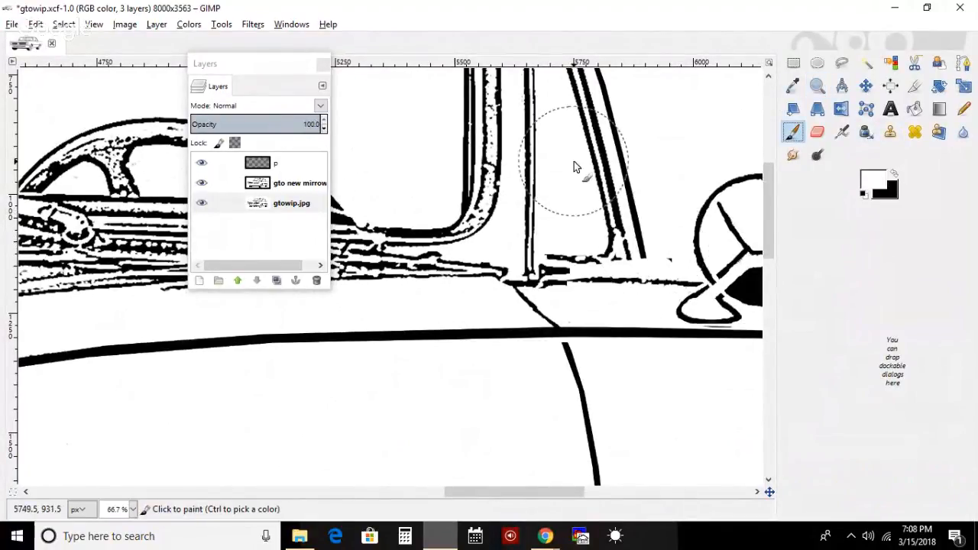
left_click(290, 25)
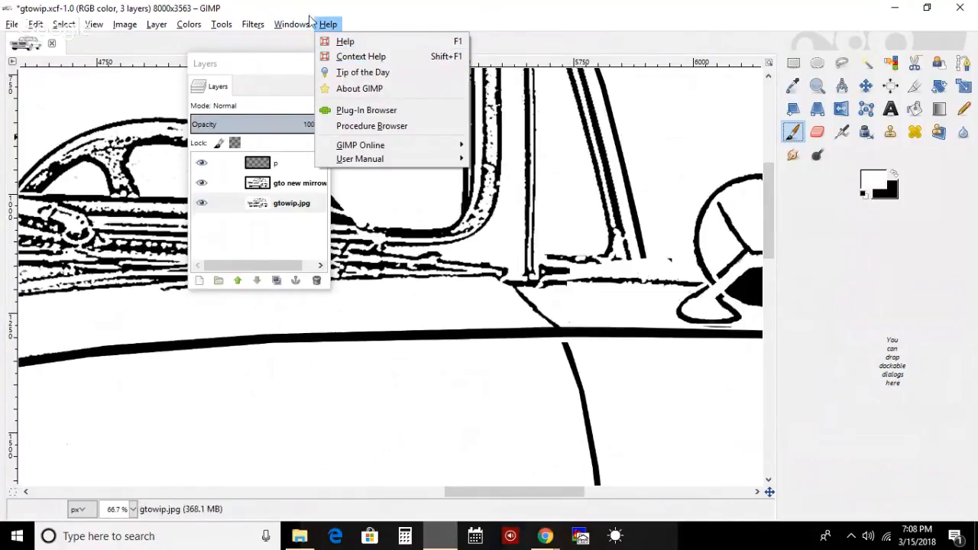
mouse_move(329, 54)
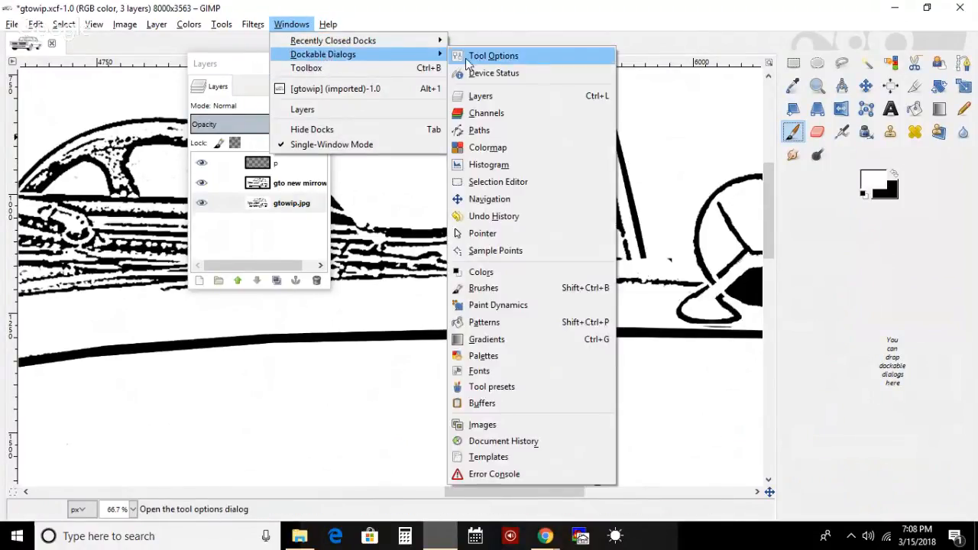
left_click(489, 57)
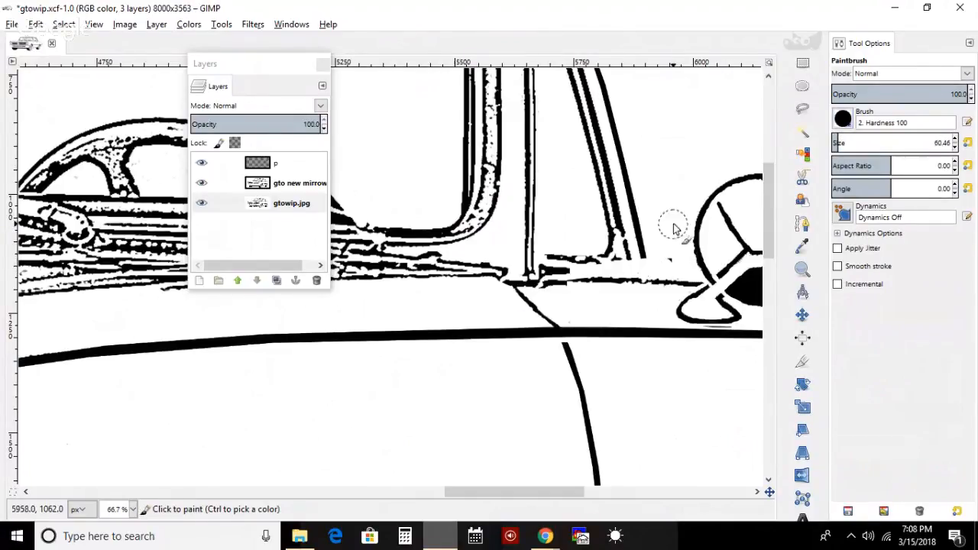
left_click(260, 184)
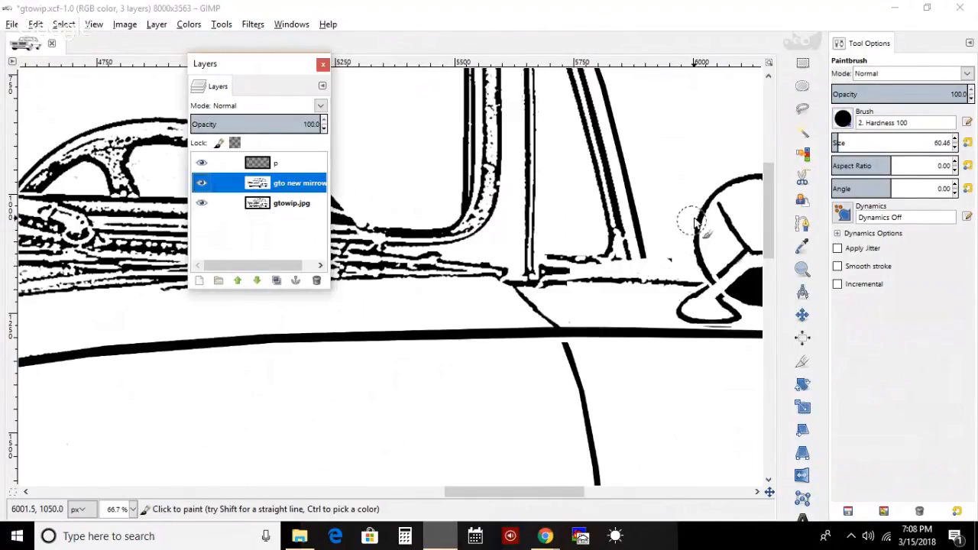
left_click(671, 256)
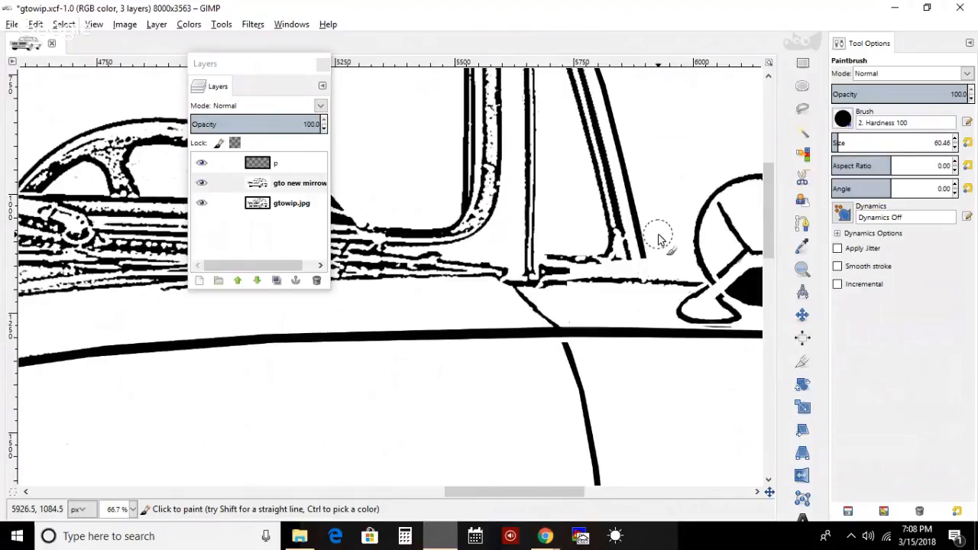
- Toggle the visibility of layers p, gto new mirrow.jpg and gtowip.jpg to check which artwork around the side mirror belongs to each
mouse_move(501, 493)
left_mouse_down()
mouse_move(603, 454)
mouse_move(533, 467)
mouse_move(576, 462)
mouse_move(563, 462)
left_mouse_up()
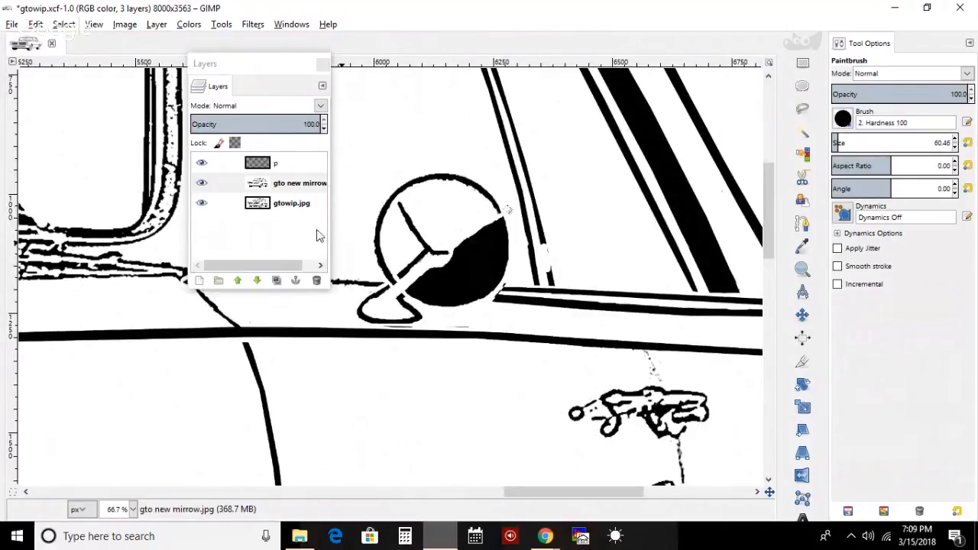
left_click(202, 162)
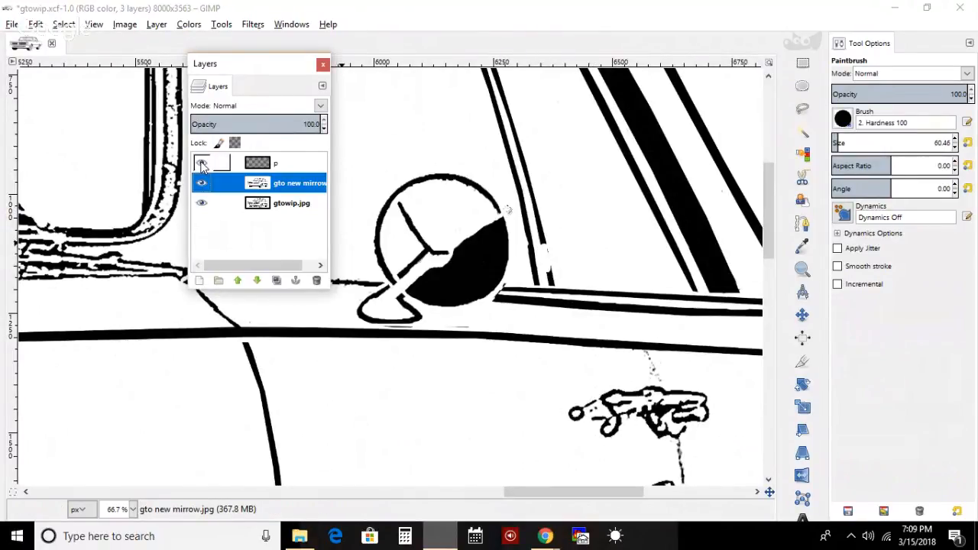
left_click(202, 163)
left_click(200, 164)
left_click(202, 203)
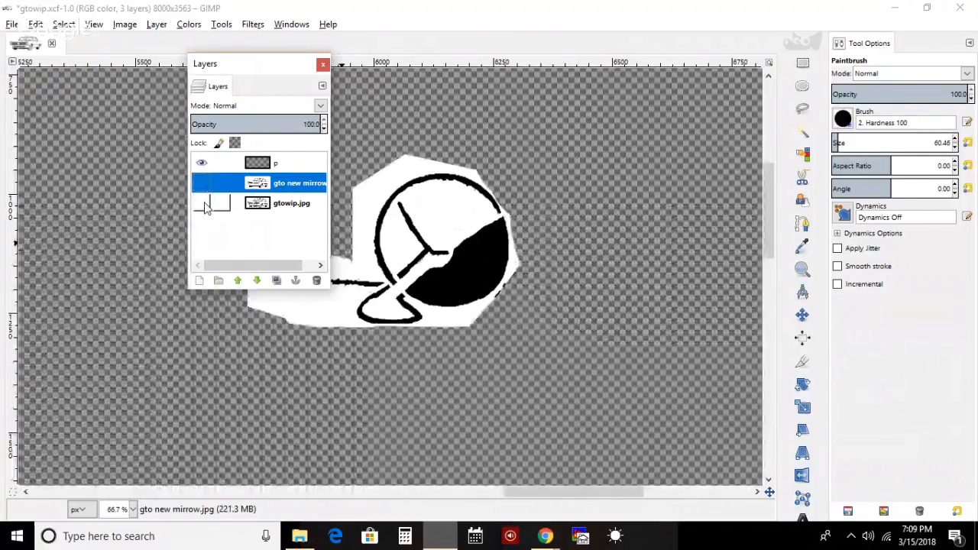
left_click(202, 204)
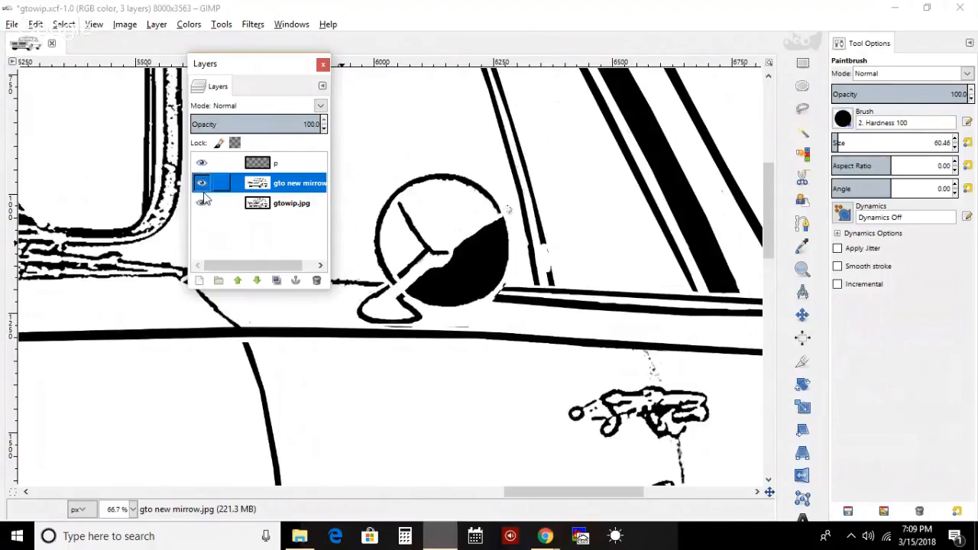
- Hide and show the gto new mirrow.jpg layer again to compare its artwork around the side mirror
left_click(201, 185)
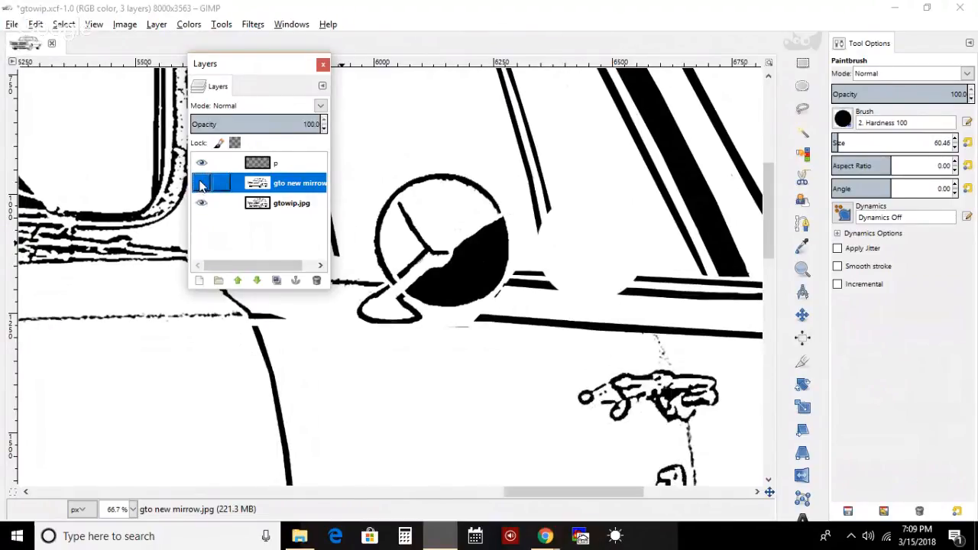
left_click(201, 185)
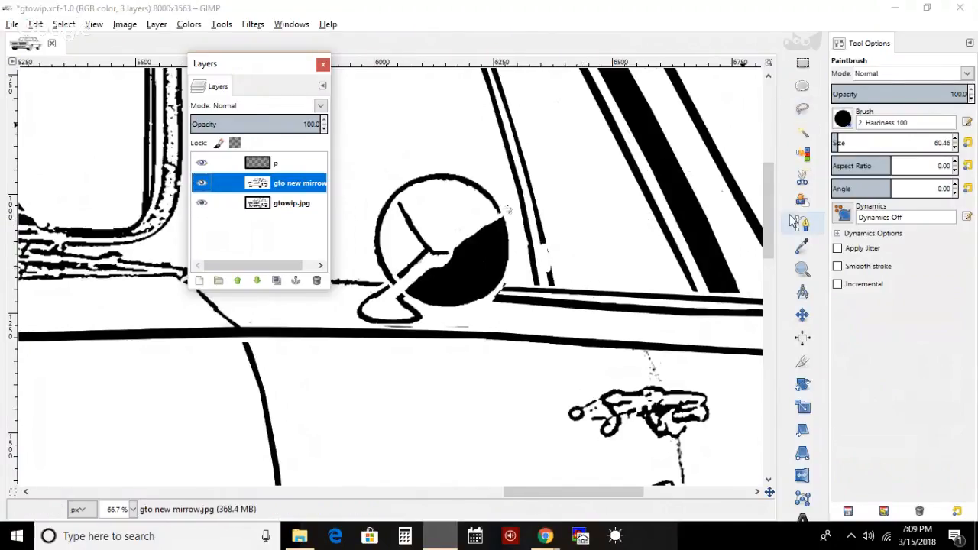
- Paint out the specks beside the mirror's outer edge in white with the hard paintbrush, using brush size 24.79
left_click(802, 268)
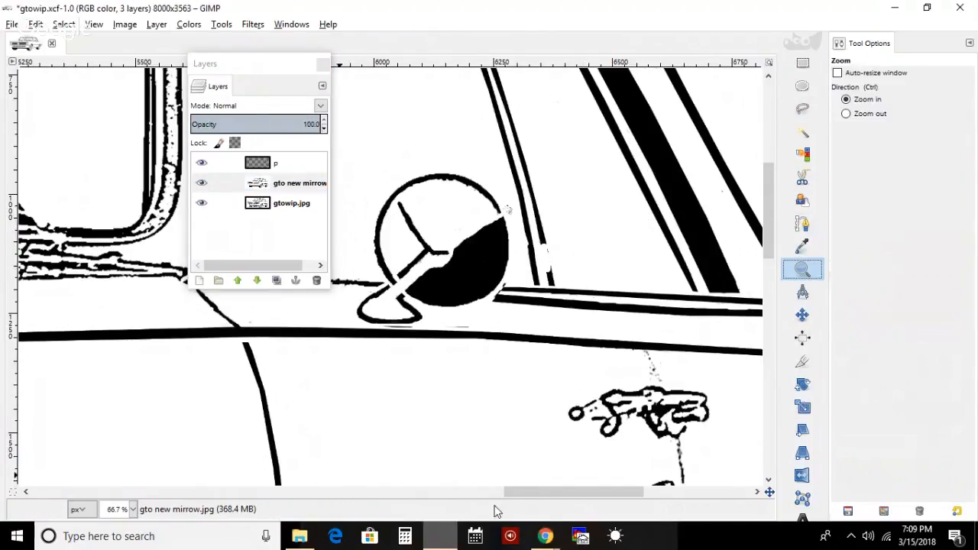
left_click_drag(535, 494, 541, 379)
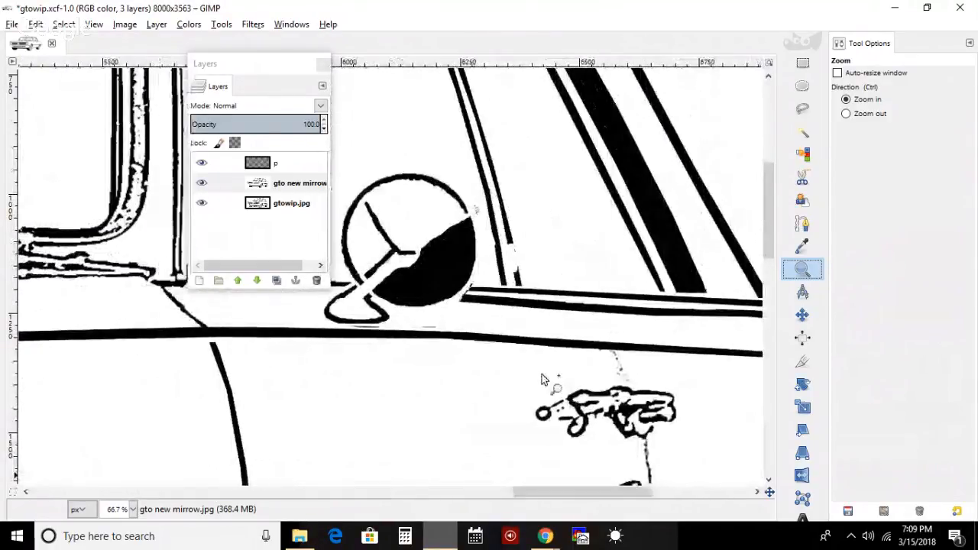
left_click_drag(572, 498, 591, 495)
left_click(466, 244)
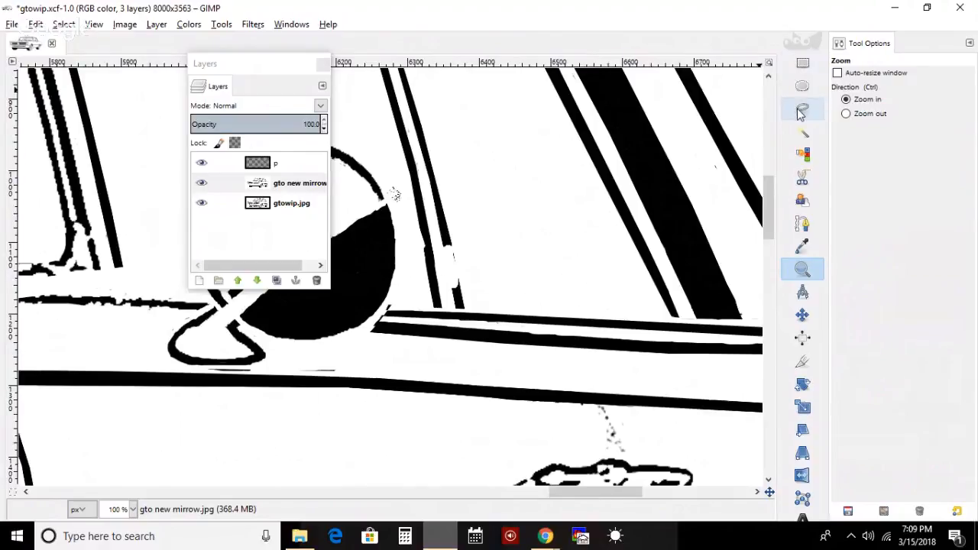
left_click(448, 258)
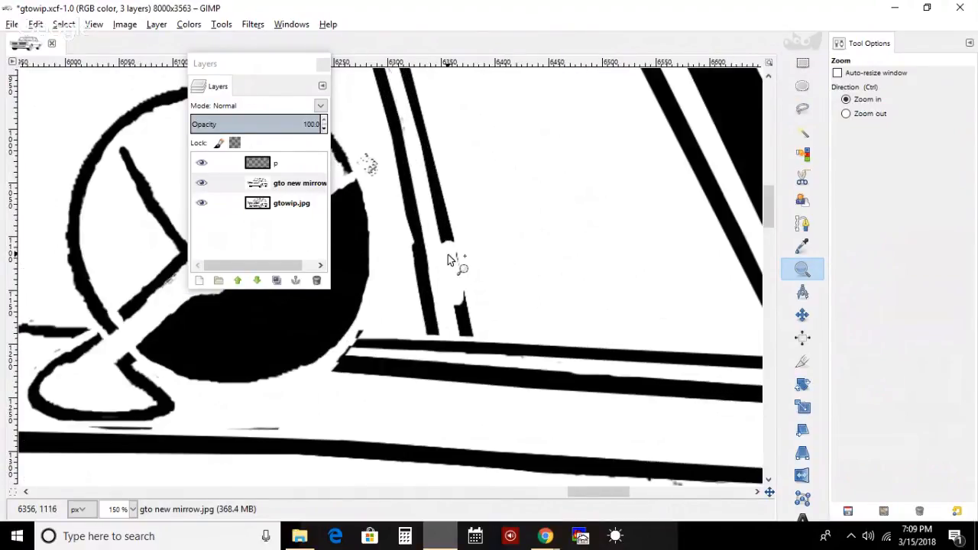
left_click(969, 43)
left_click(889, 86)
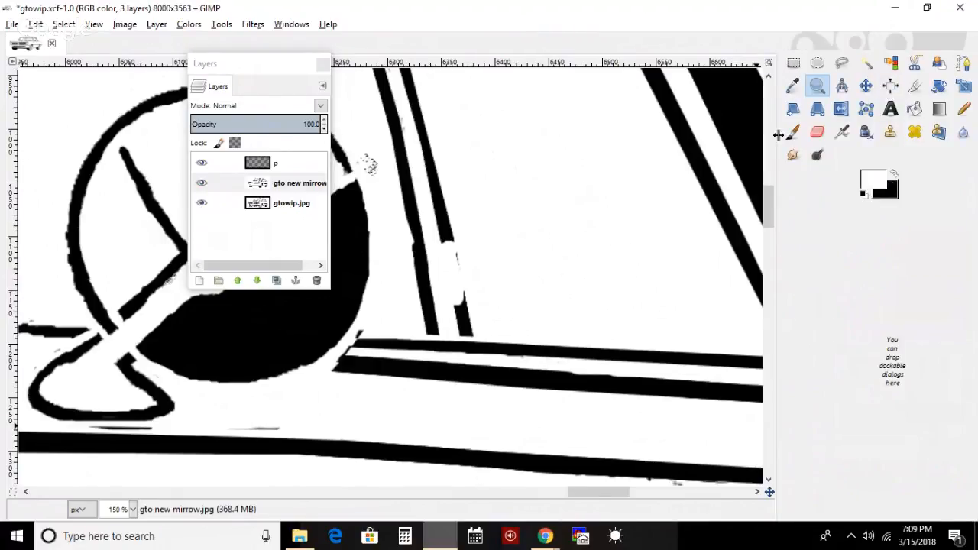
left_click(793, 134)
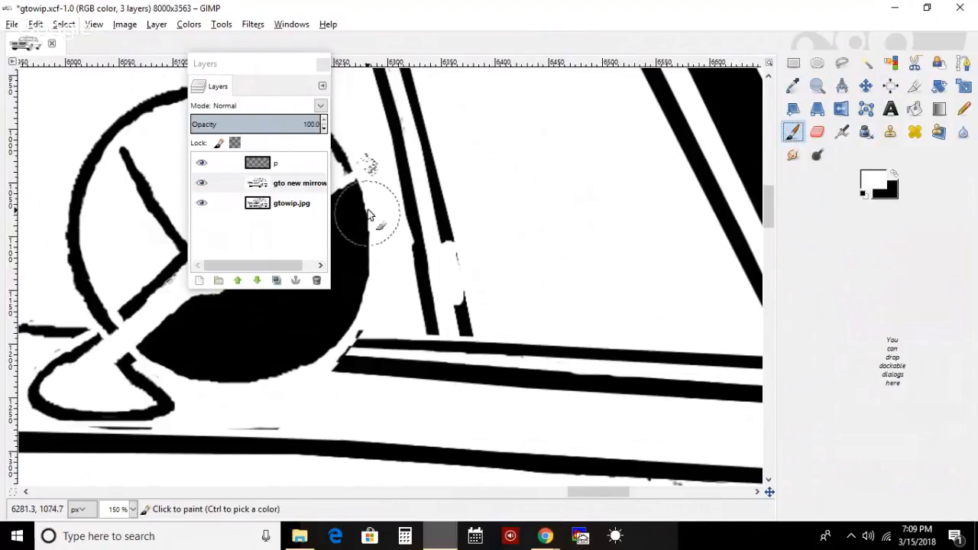
left_click(258, 23)
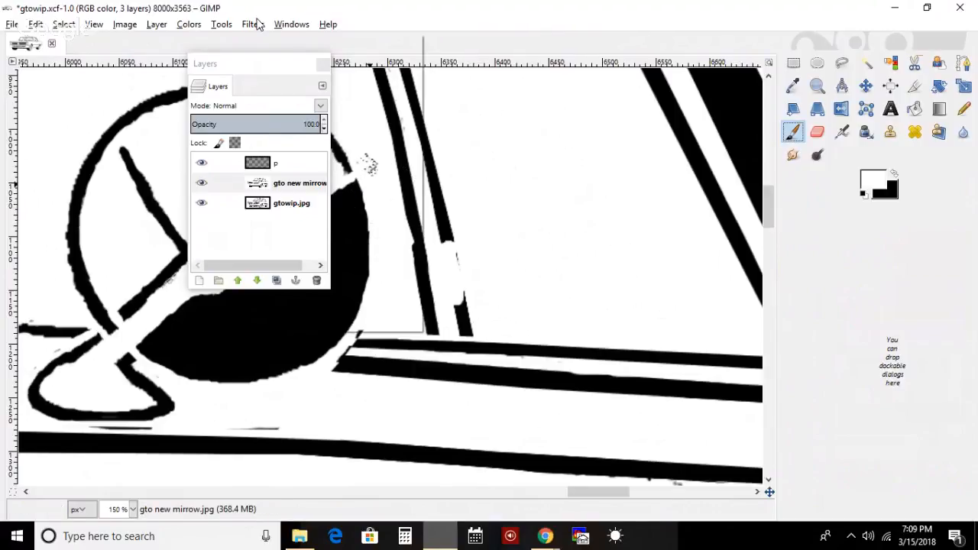
mouse_move(291, 24)
mouse_move(323, 54)
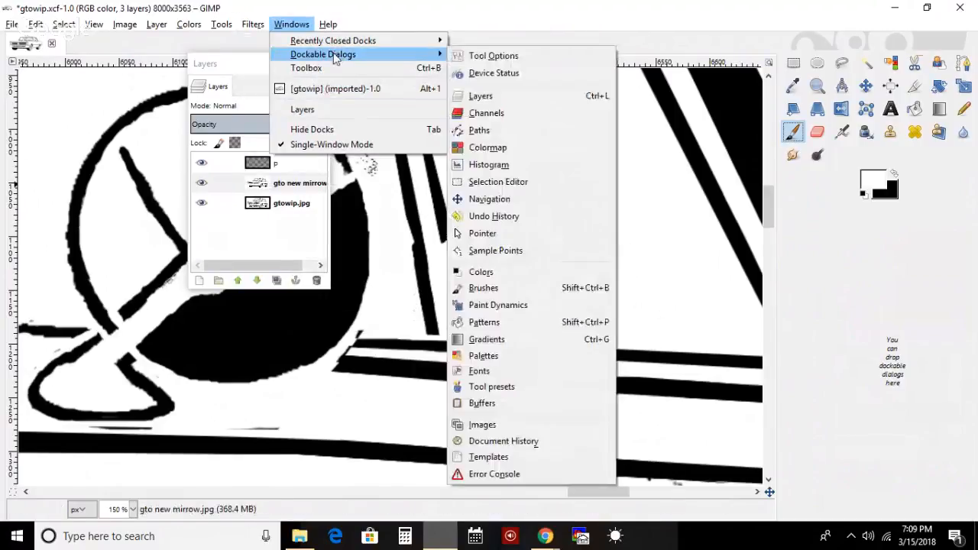
left_click(525, 58)
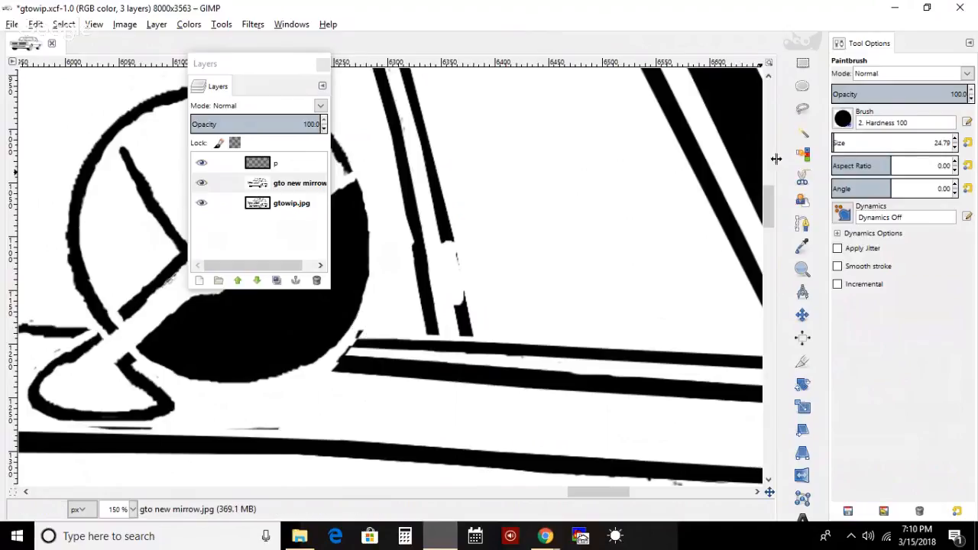
- Outline the broken lower part of the outer window pillar line behind the mirror with a closed Free Select selection
left_click(803, 269)
left_click(449, 291)
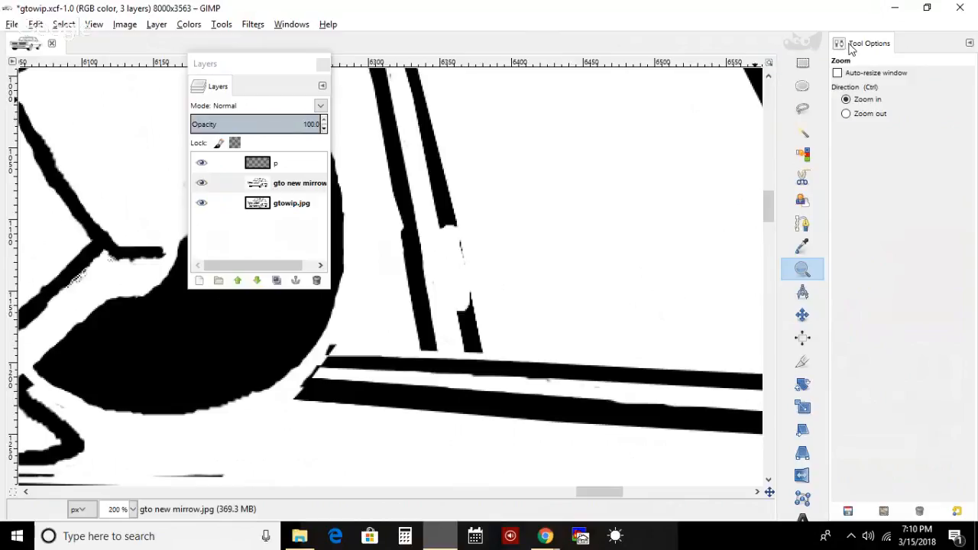
left_click(803, 108)
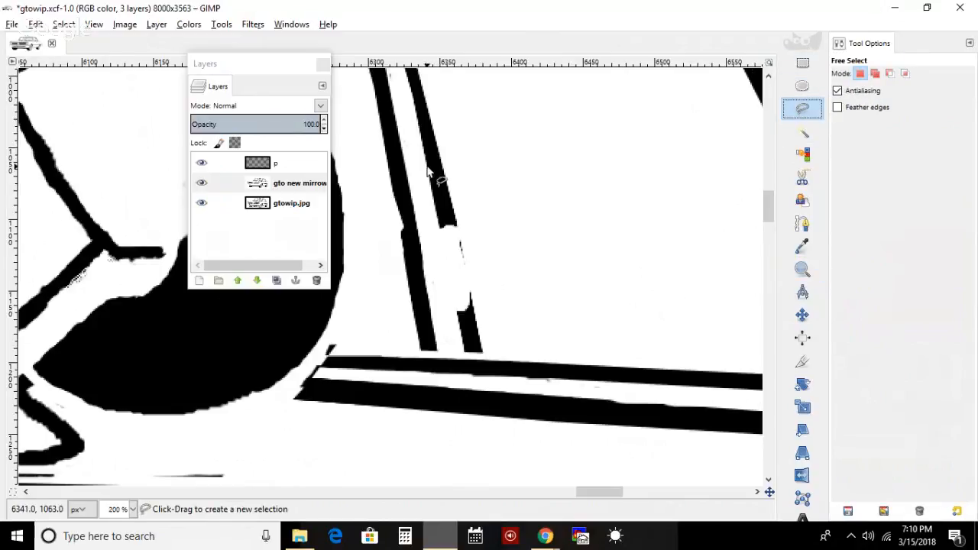
left_click(429, 173)
left_click(462, 354)
left_click(484, 353)
left_click(451, 166)
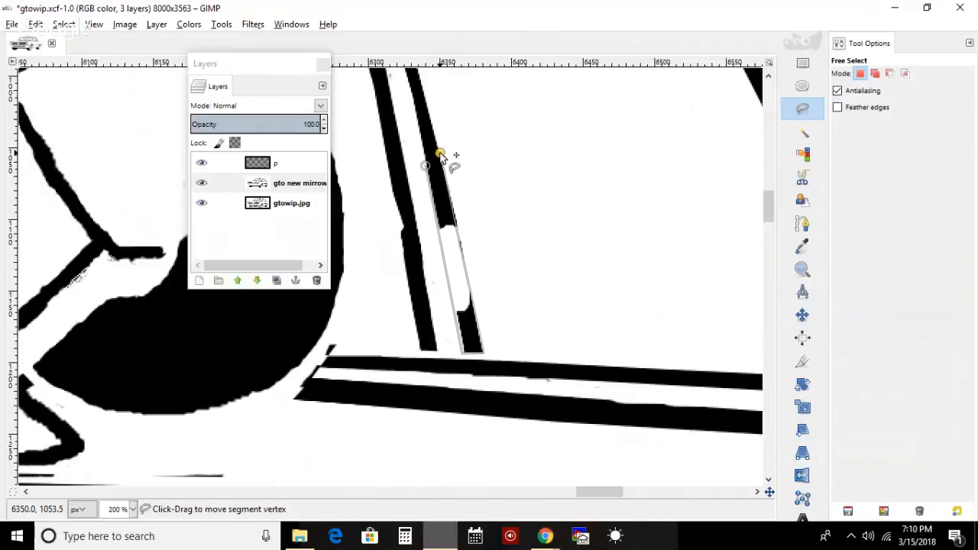
key("Return")
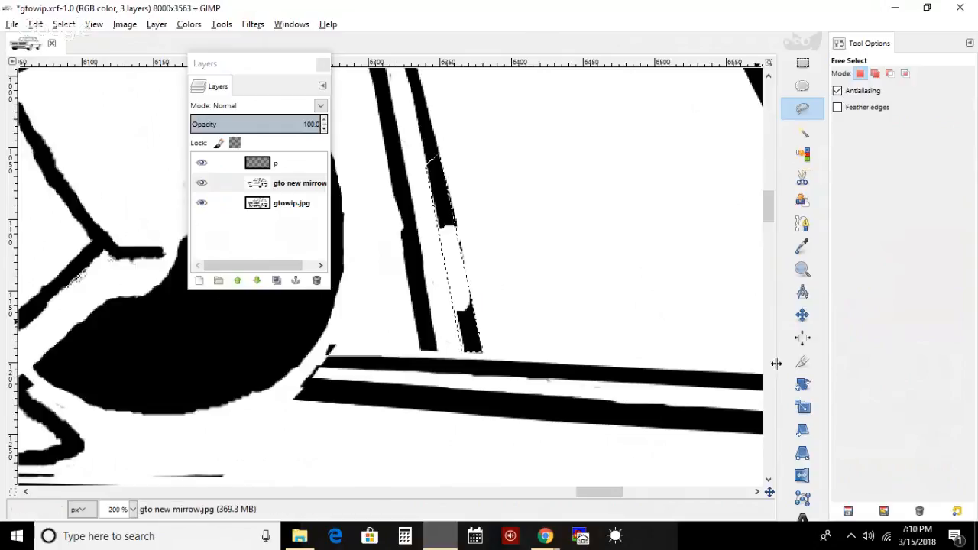
- Switch the foreground colour to black and paint the selected pillar section solid to close its gap
left_click(970, 43)
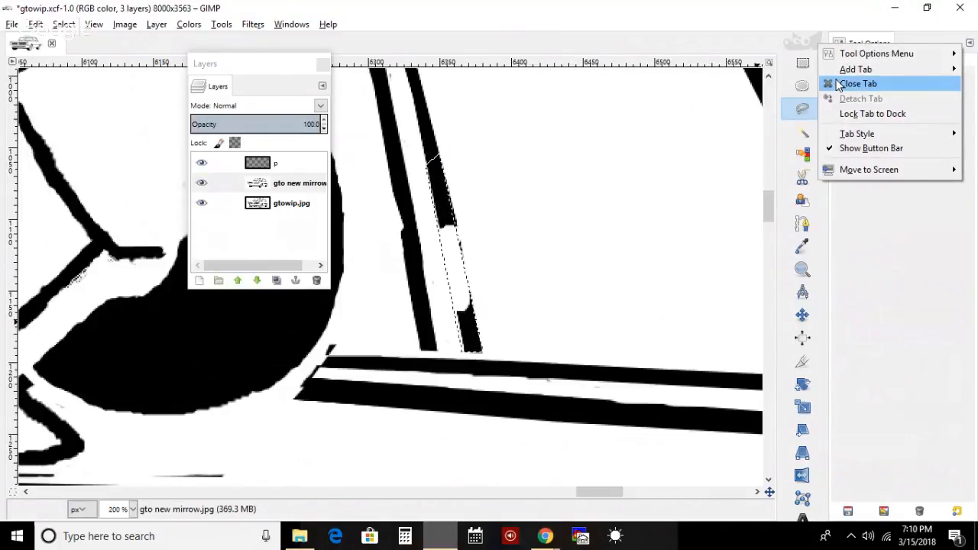
left_click(856, 83)
left_click(893, 174)
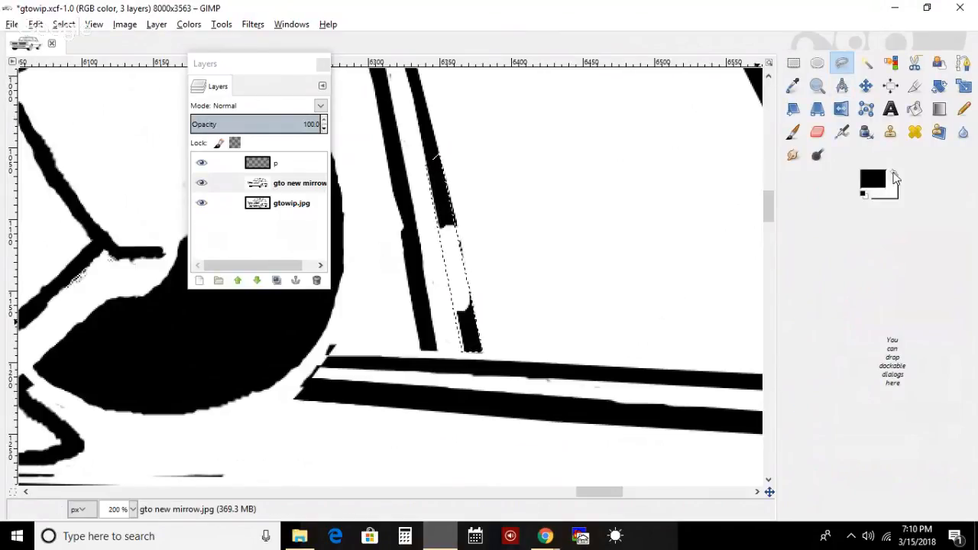
left_click(793, 131)
mouse_move(415, 220)
left_mouse_down()
mouse_move(440, 208)
mouse_move(466, 328)
mouse_move(439, 185)
left_mouse_up()
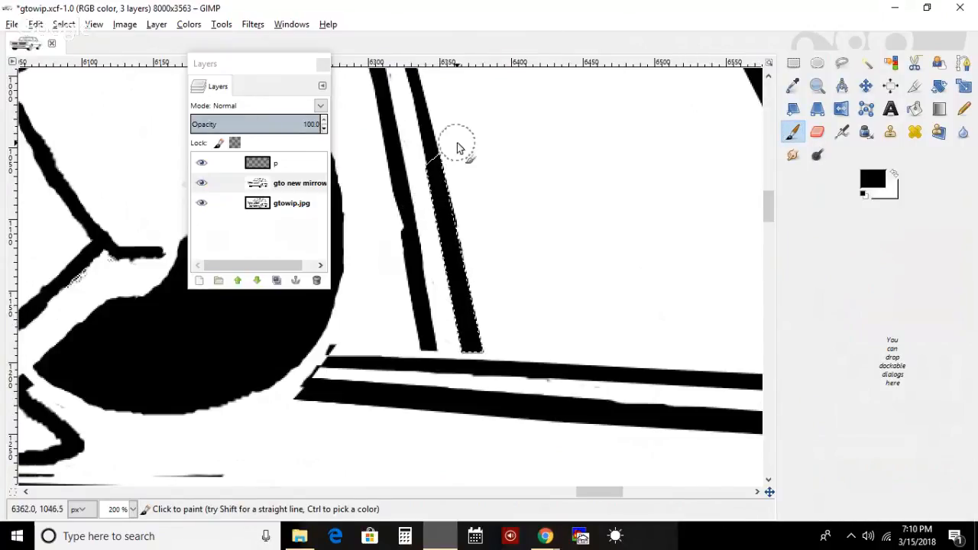
- Invert the selection around the filled pillar line and switch the foreground colour to white, then clear the selection
left_click_drag(62, 15, 86, 72)
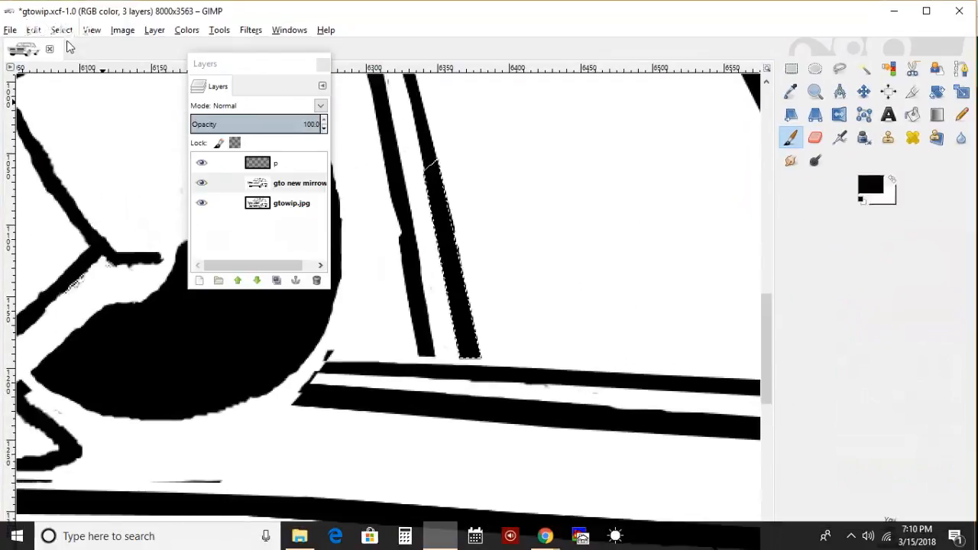
left_click(63, 27)
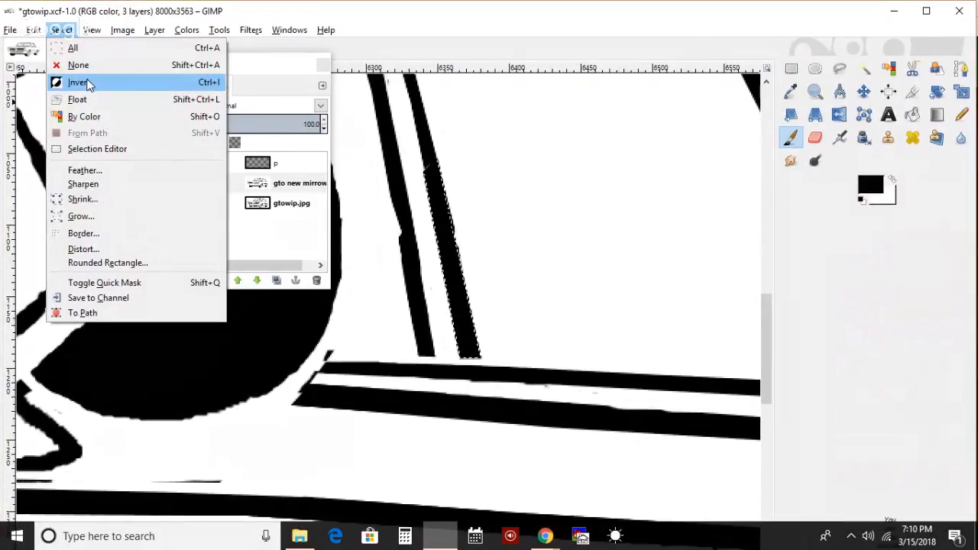
left_click(84, 83)
left_click(892, 180)
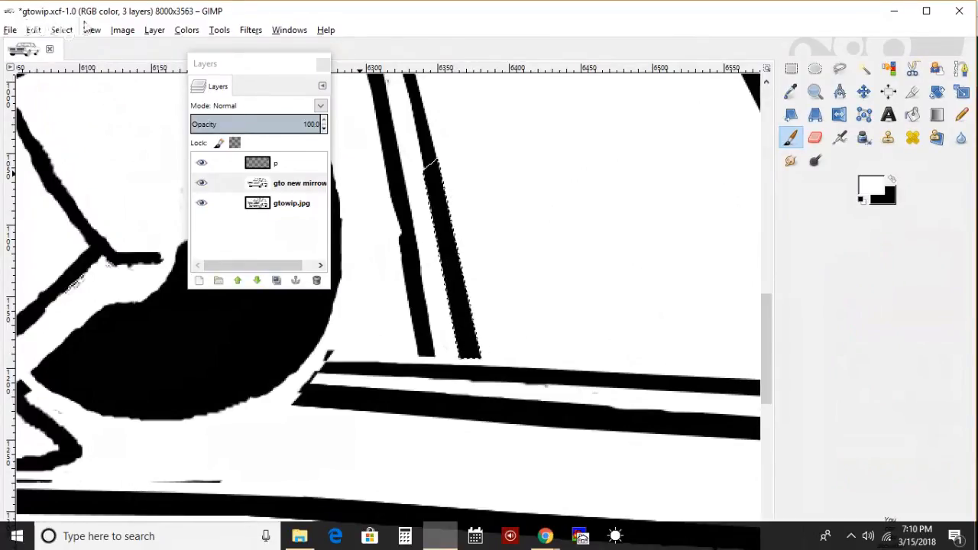
left_click(61, 30)
left_click(72, 66)
- Free-select the narrow strip between the two pillar lines, clean it with the white paintbrush, and clear the selection
mouse_move(769, 306)
left_mouse_down()
mouse_move(764, 273)
mouse_move(769, 318)
left_mouse_up()
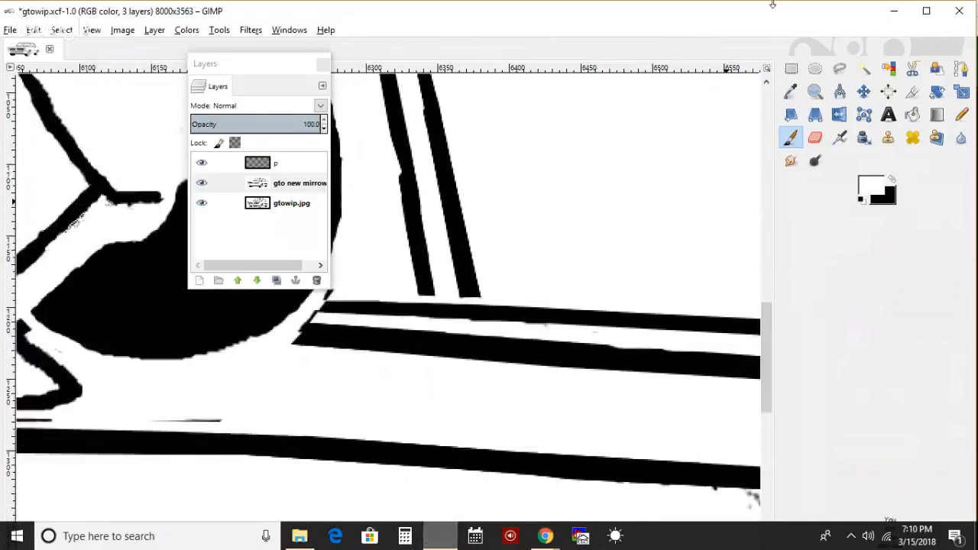
left_click(839, 72)
left_click(424, 113)
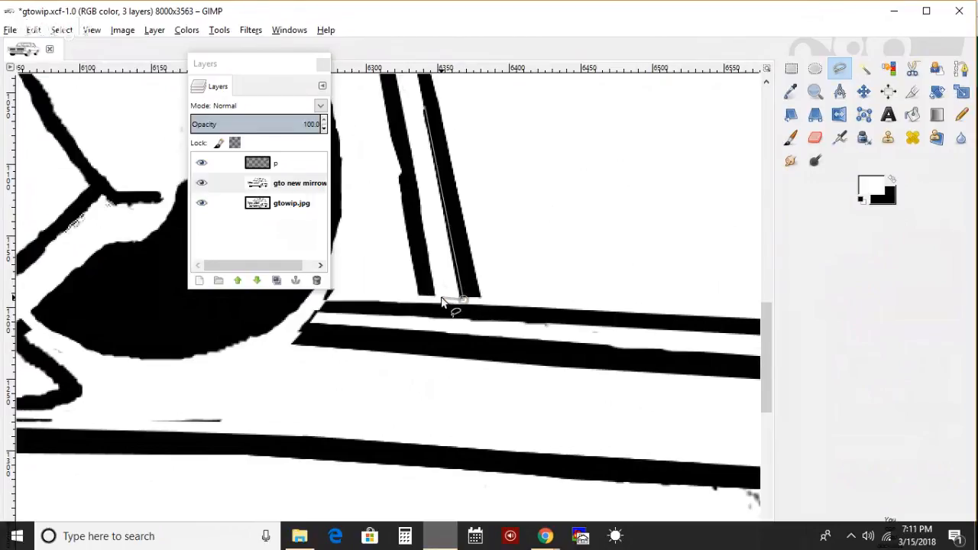
left_click(410, 106)
left_click(424, 107)
key("Return")
left_click(790, 138)
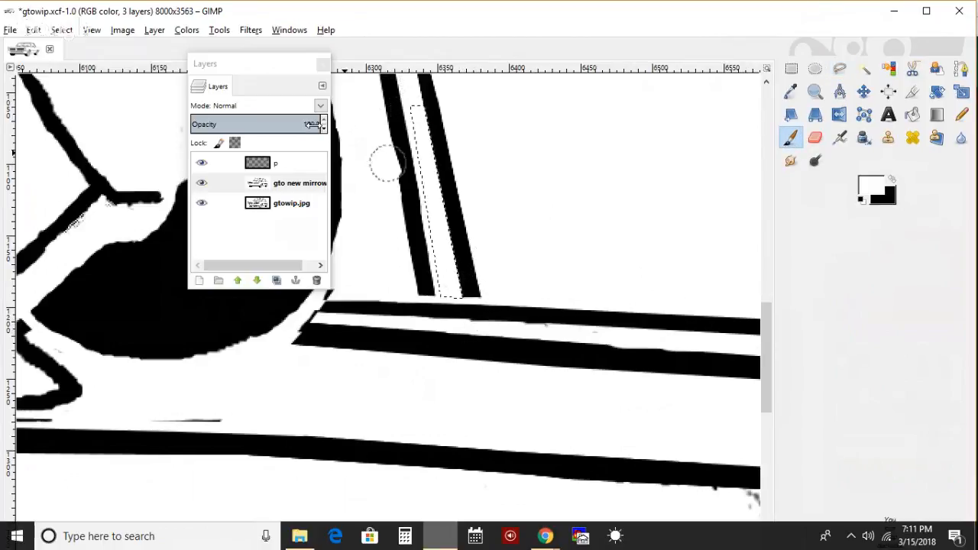
left_click(61, 30)
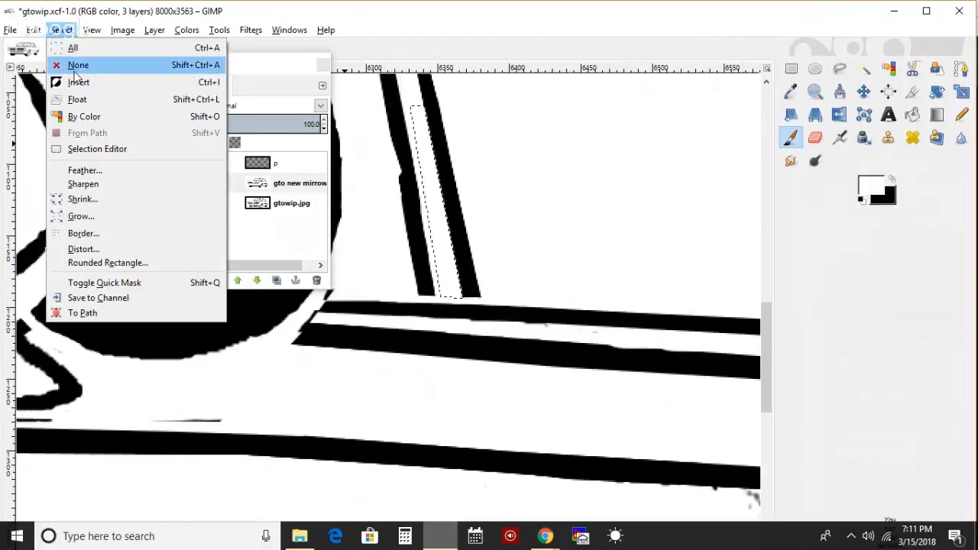
left_click(84, 63)
- Free-select the uneven lower part of the pillar line nearest the mirror, paint it solid black, and clear the selection
key("f")
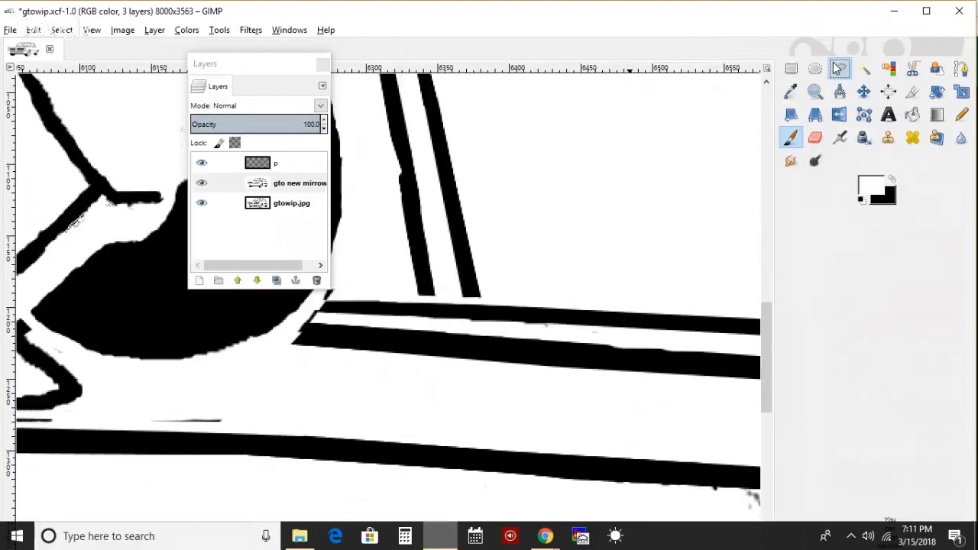
mouse_move(381, 92)
left_mouse_down()
mouse_move(433, 305)
mouse_move(418, 301)
mouse_move(413, 144)
mouse_move(383, 93)
left_mouse_up()
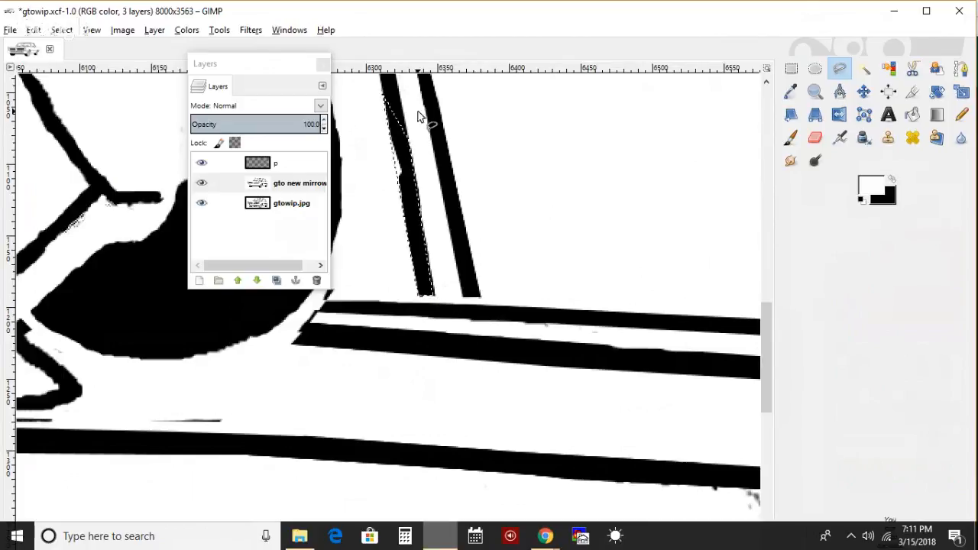
left_click(890, 179)
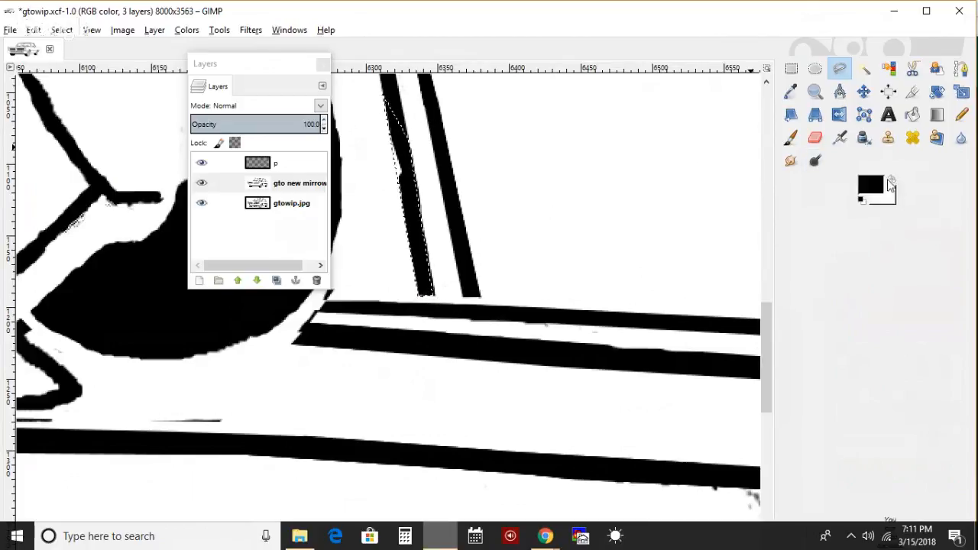
left_click(790, 138)
left_click_drag(433, 219, 398, 80)
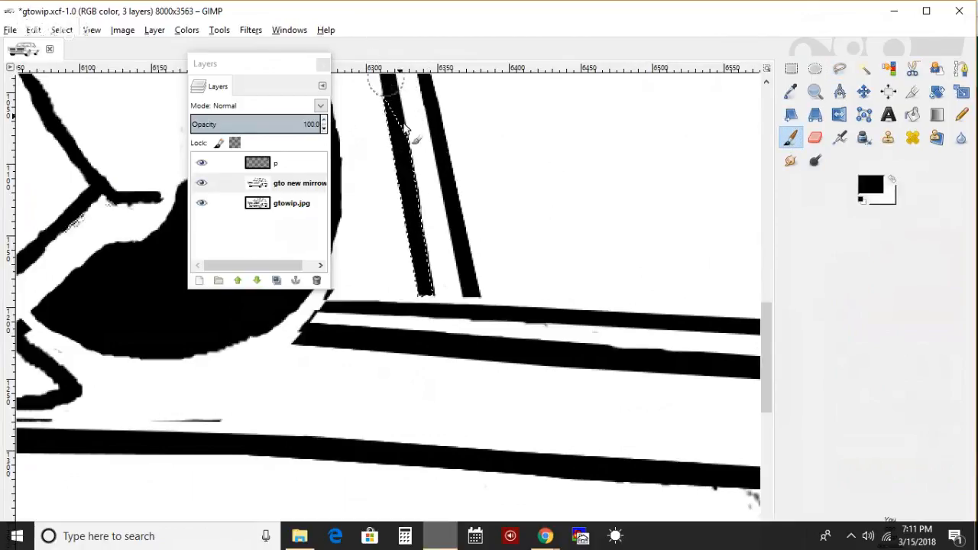
left_click(91, 30)
mouse_move(61, 29)
left_click(92, 67)
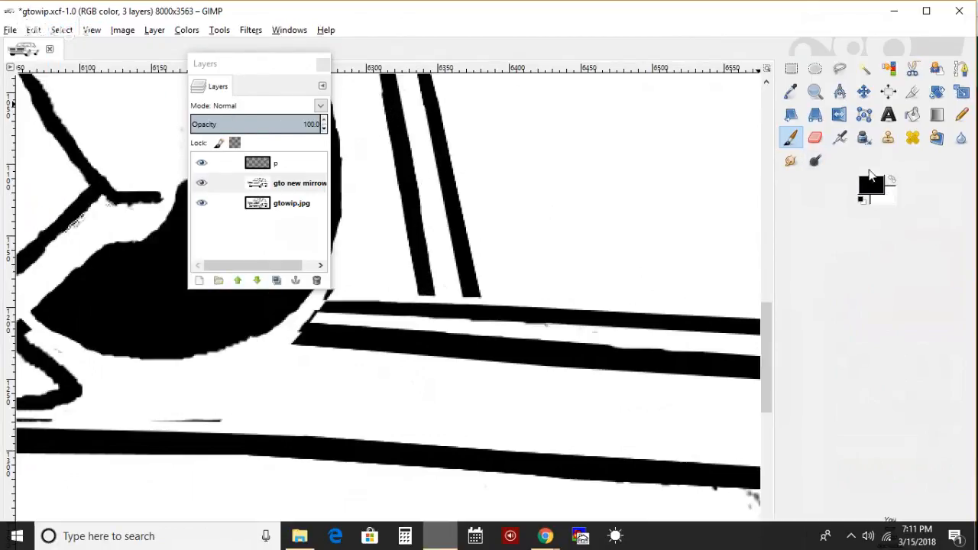
- Switch the foreground colour to white, show the paintbrush's tool options, and reduce the brush size to 11.79
left_click(891, 181)
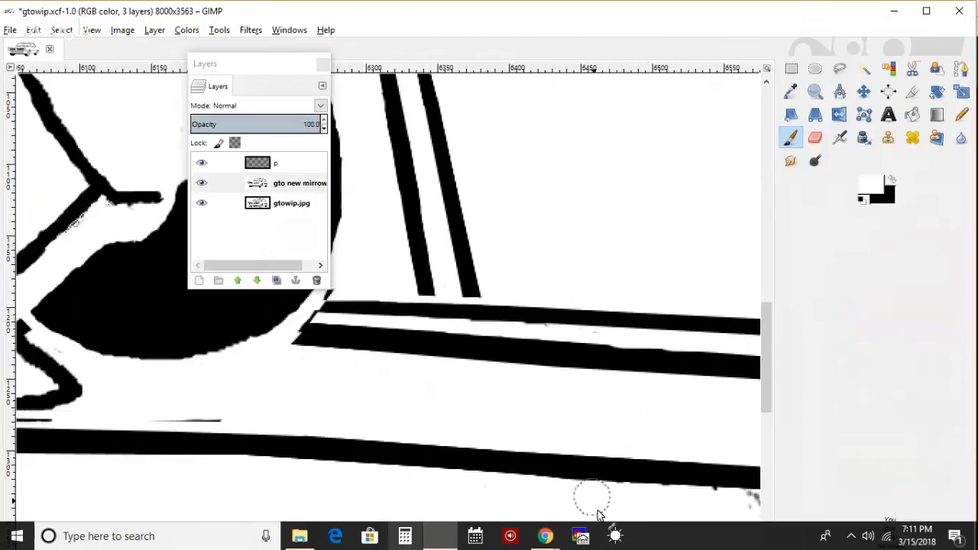
left_click_drag(579, 67, 644, 87)
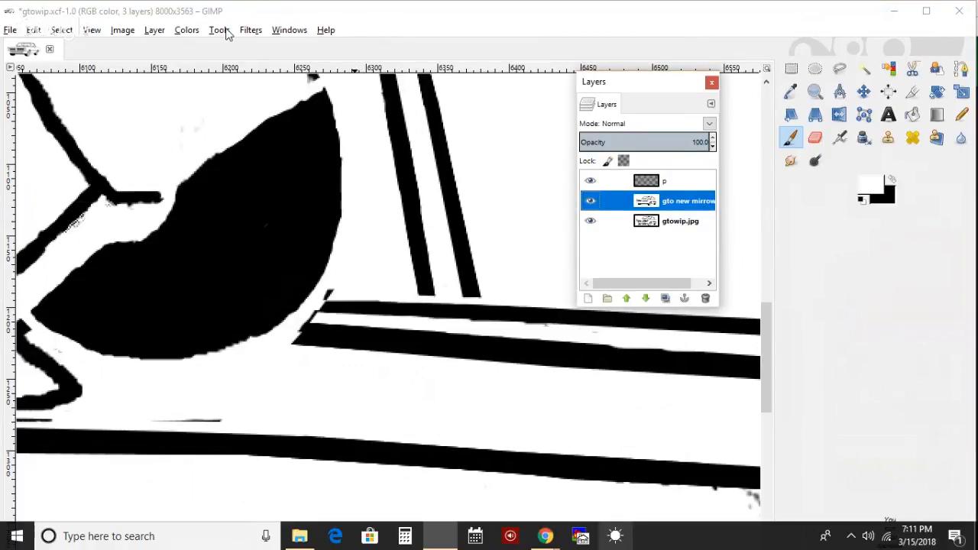
left_click(250, 30)
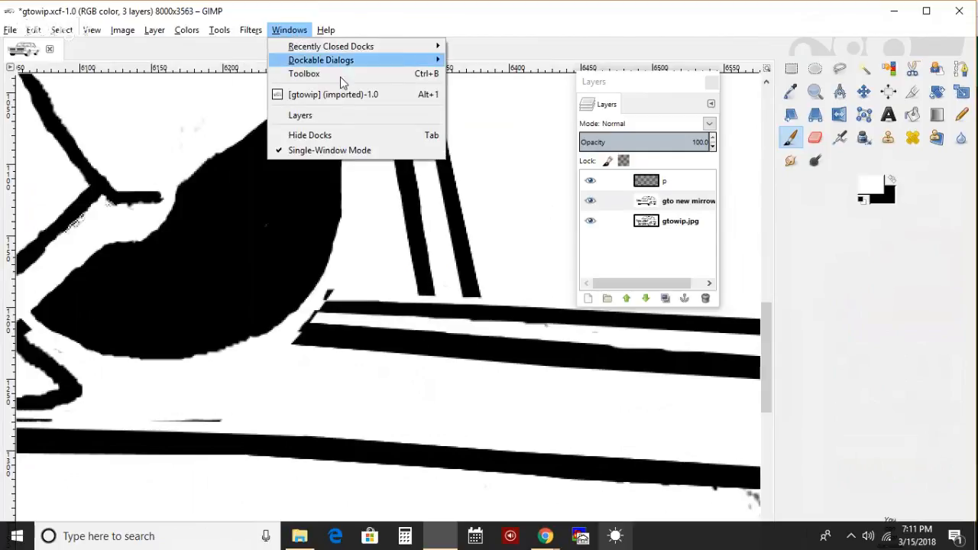
mouse_move(428, 61)
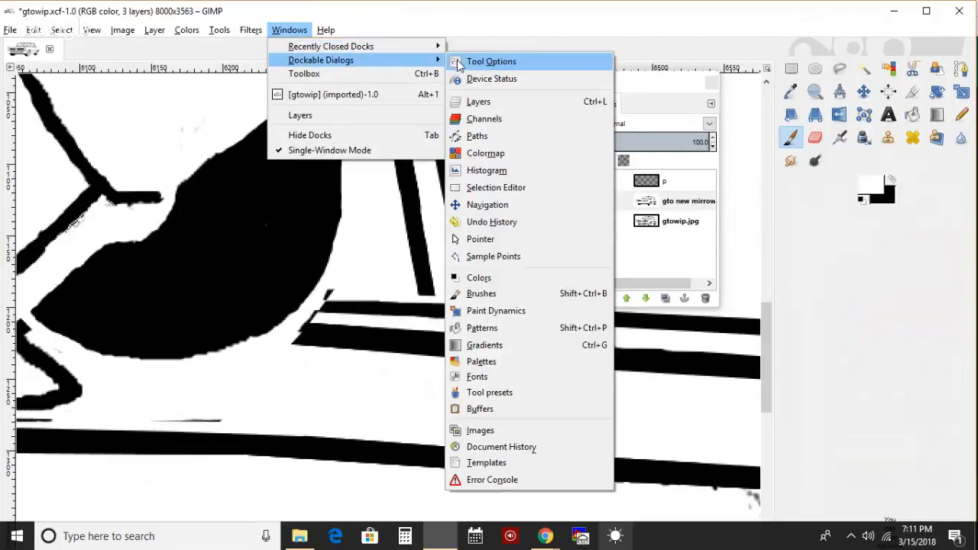
left_click(458, 67)
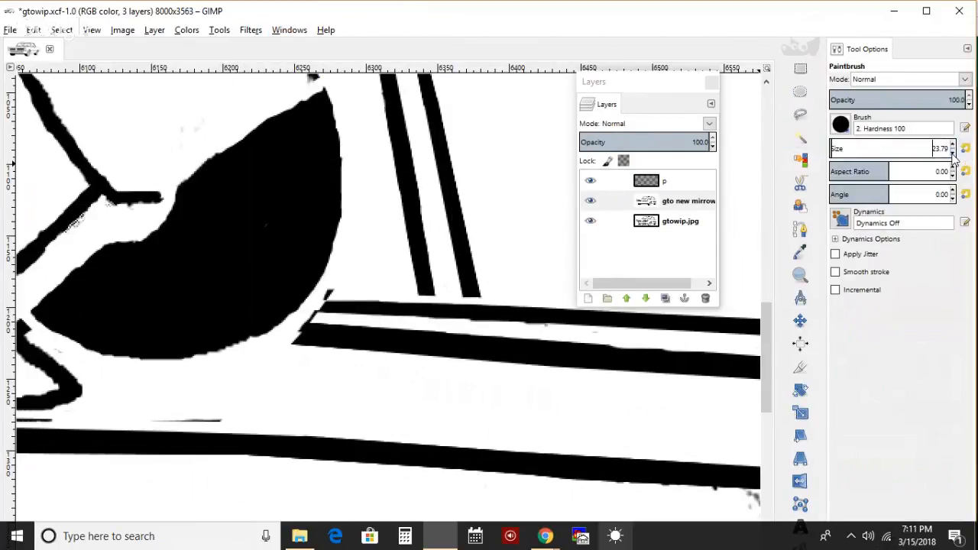
- Undo the trial dab beside the mirror, check which layer holds the mirror, and make layer p active
left_click(324, 306)
key("ctrl+z")
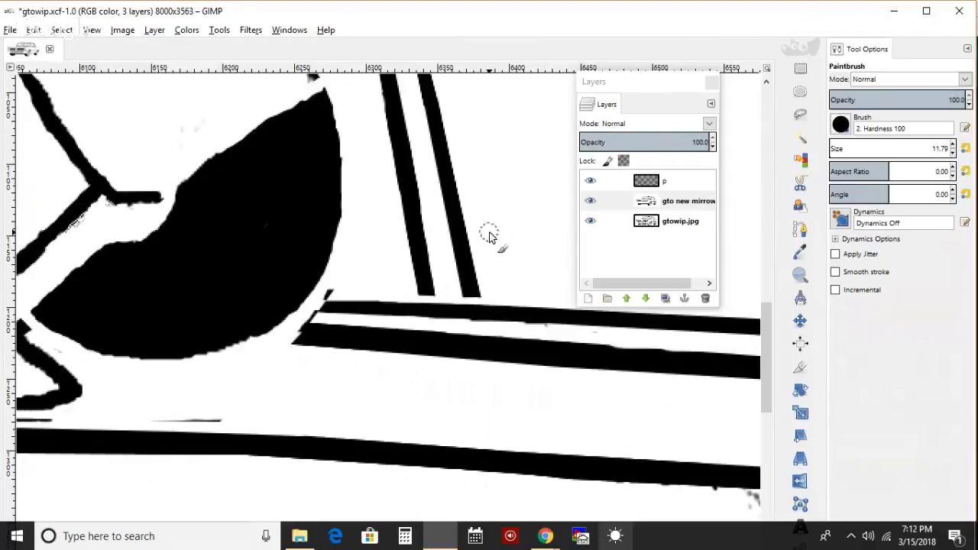
left_click(664, 203)
left_click(594, 203)
left_click(595, 203)
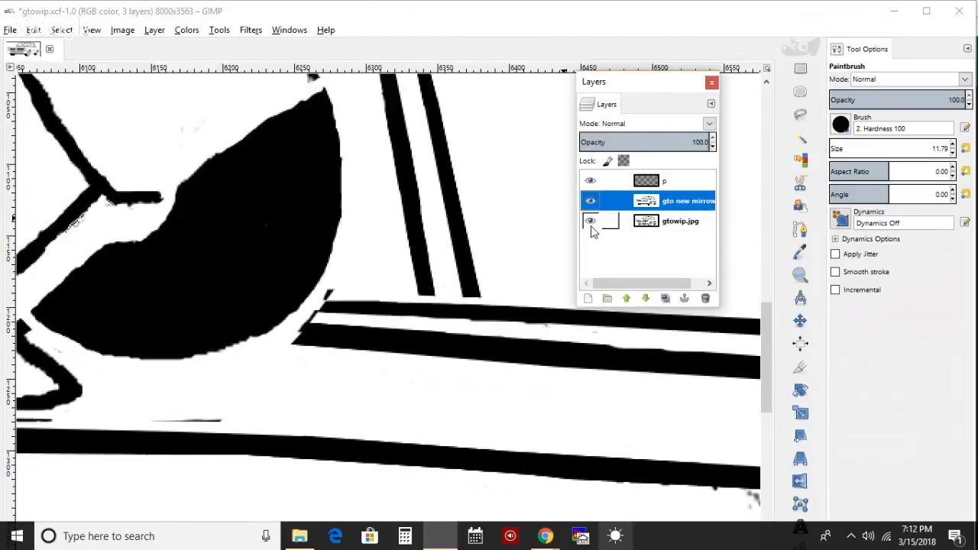
left_click(591, 182)
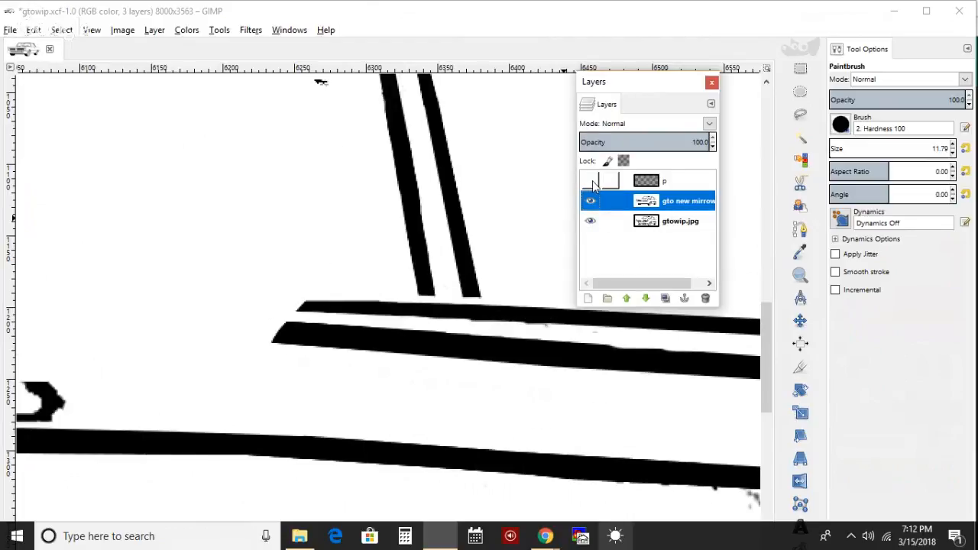
left_click(591, 182)
left_click(651, 181)
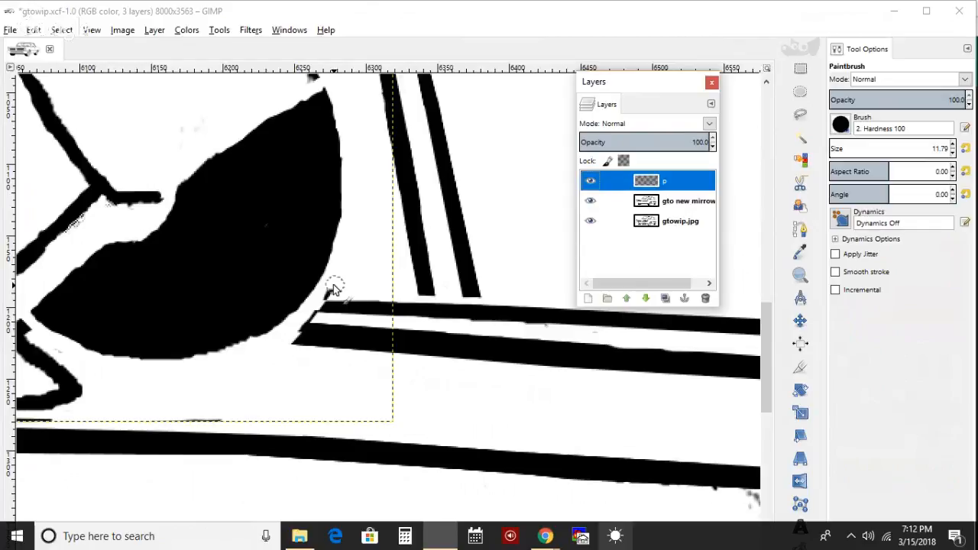
- Paint white along the mirror's lower right edge to trim the ragged ends of the adjacent body lines
left_click_drag(333, 284, 282, 350)
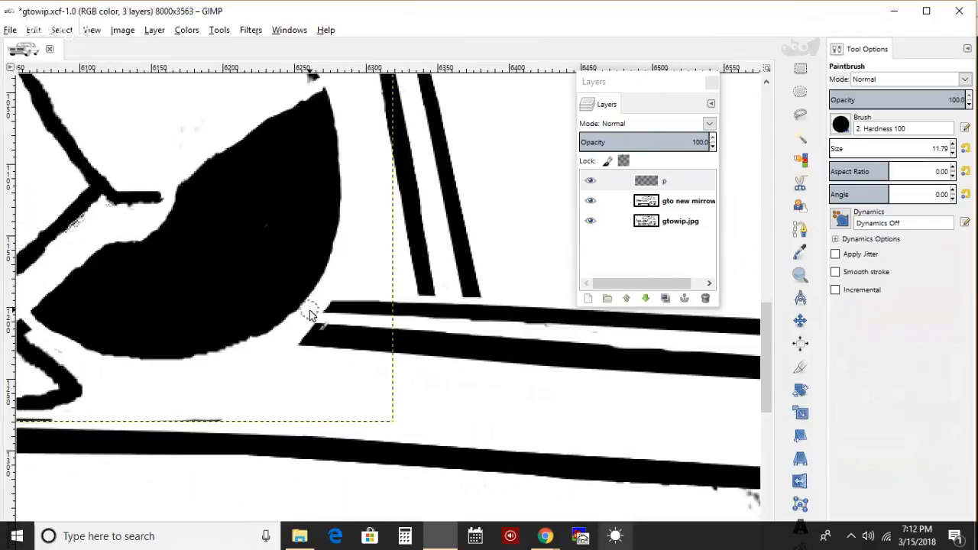
mouse_move(307, 312)
left_mouse_down()
mouse_move(257, 347)
mouse_move(309, 311)
left_mouse_up()
key("ctrl+z")
left_click_drag(257, 348, 324, 301)
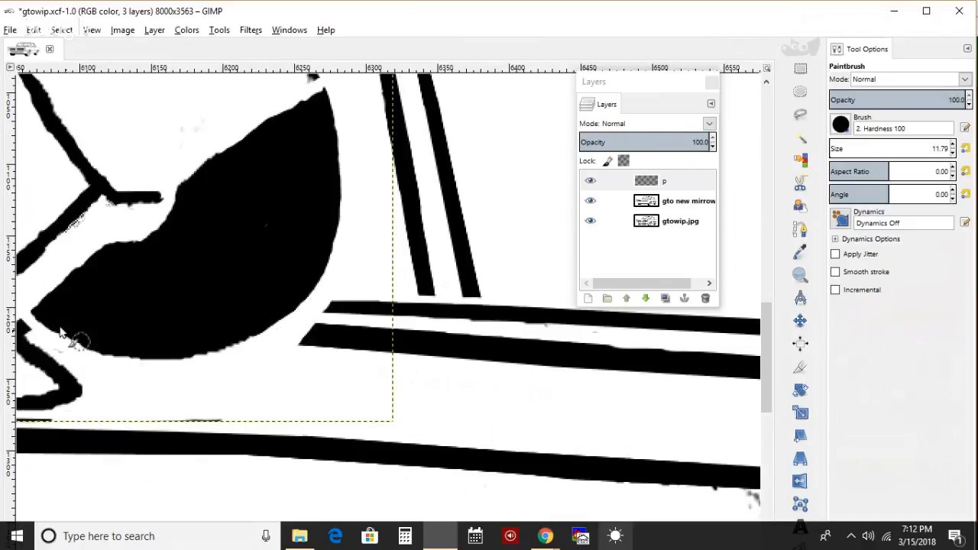
- Smooth the black mirror area's lower left tip and upper edge with white, and paint out the stray line below it
left_click_drag(26, 320, 119, 371)
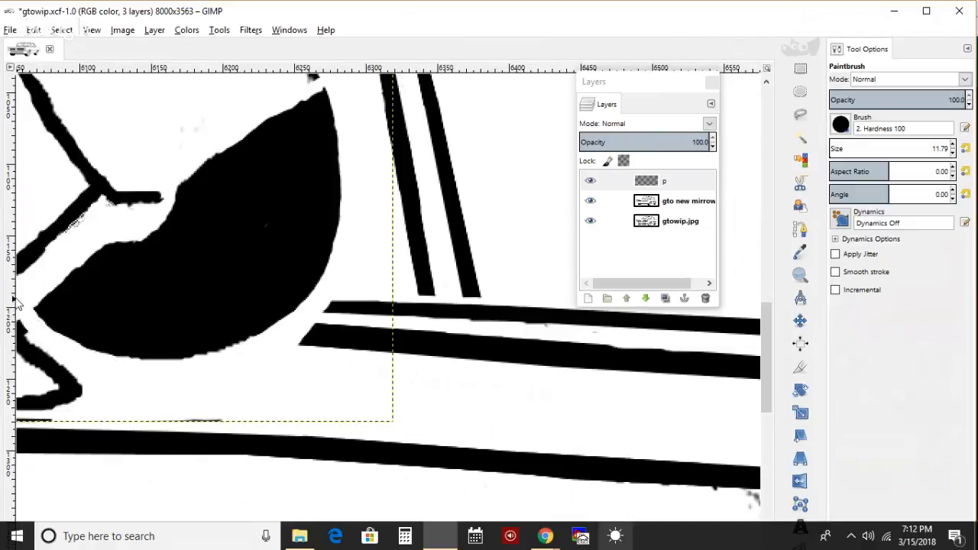
mouse_move(25, 312)
left_mouse_down()
mouse_move(63, 348)
mouse_move(108, 368)
left_mouse_up()
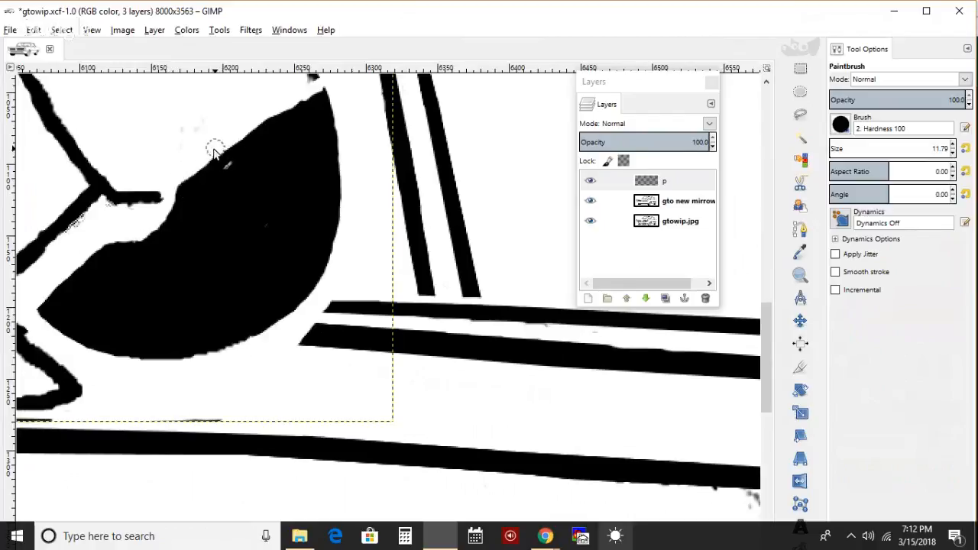
left_click_drag(289, 100, 334, 77)
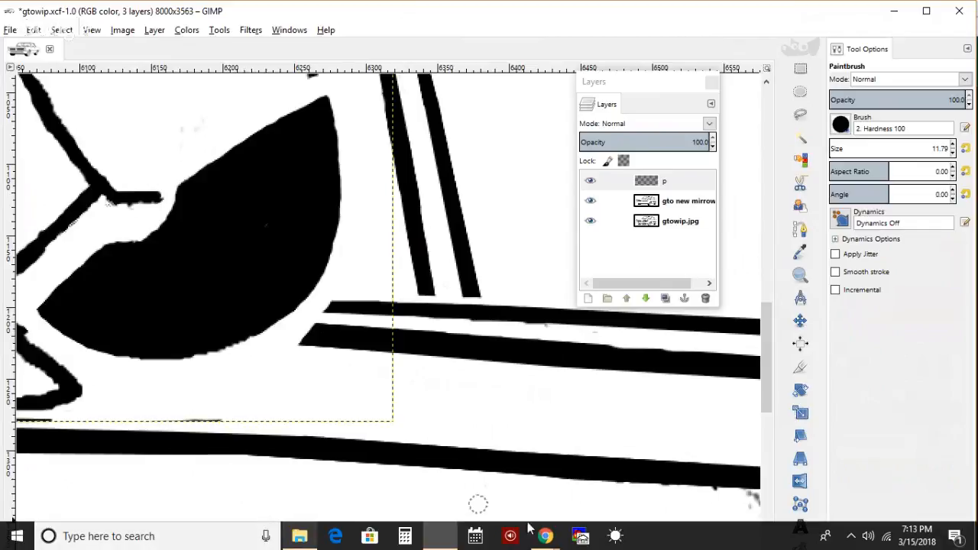
left_click_drag(210, 417, 181, 413)
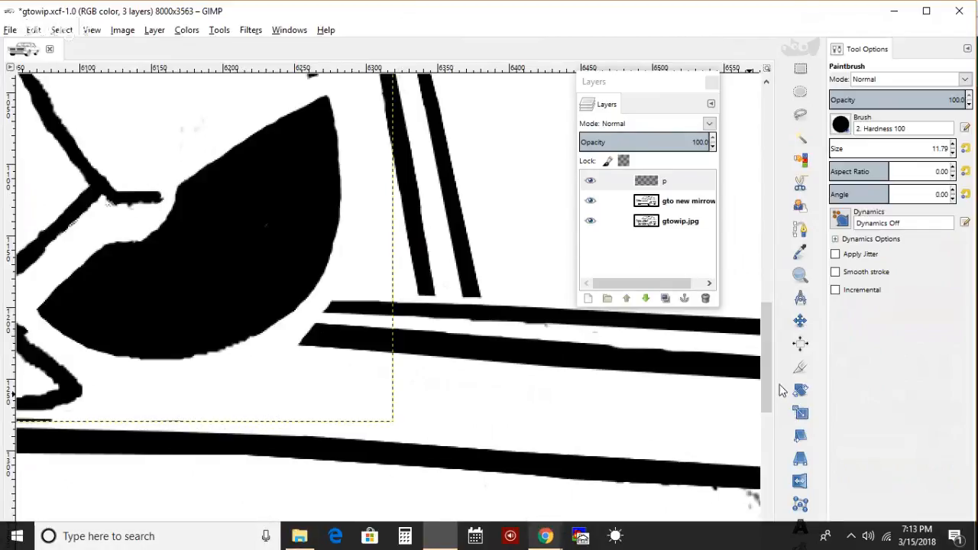
- Trim the lower end of the diagonal line inside the mirror and smooth the notch in the black area with white
scroll(772, 397, "down", 3)
scroll(772, 397, "up", 5)
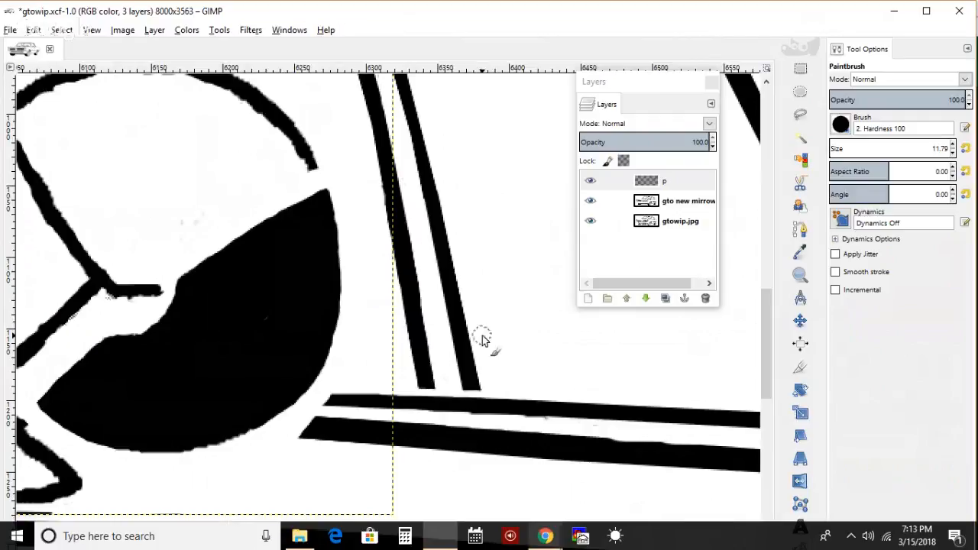
left_click(927, 11)
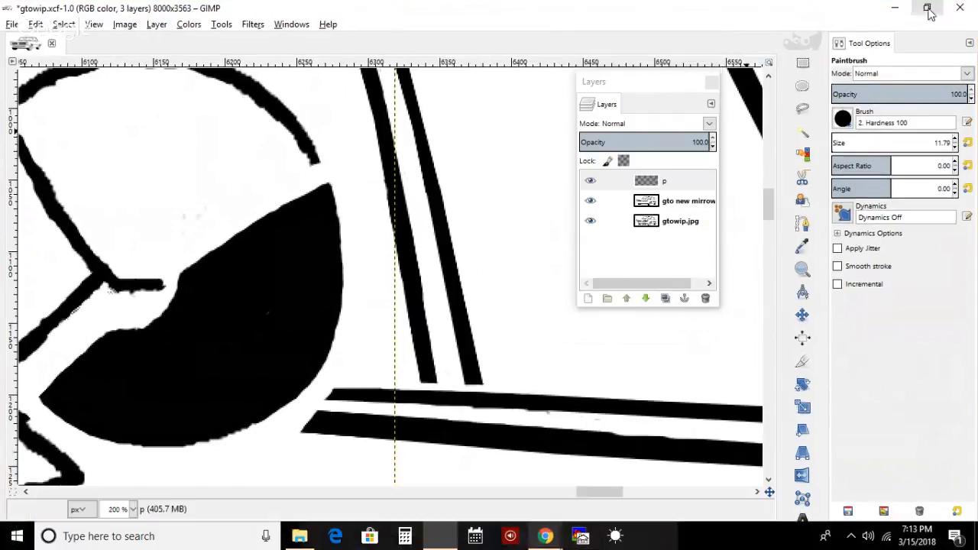
left_click_drag(587, 493, 573, 491)
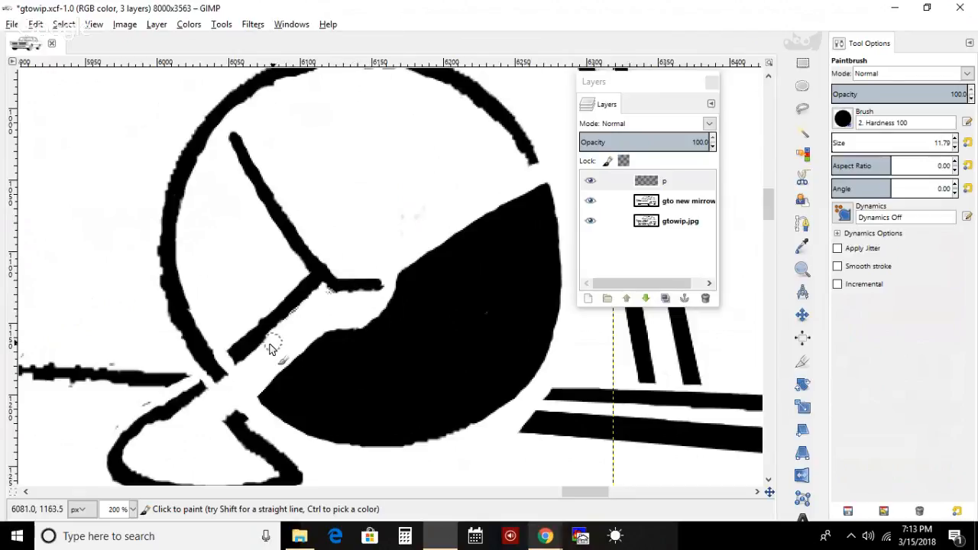
left_click_drag(224, 353, 237, 370)
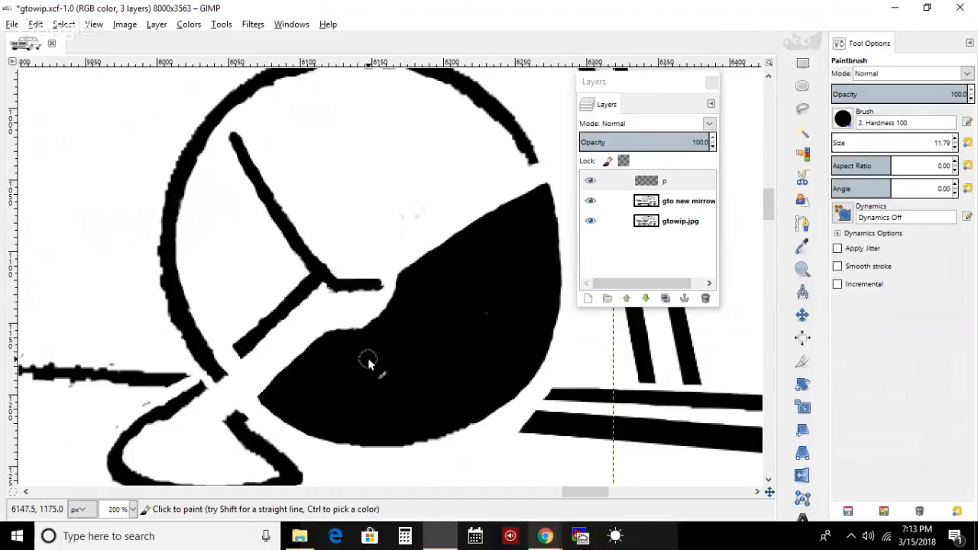
mouse_move(353, 323)
left_mouse_down()
mouse_move(389, 302)
mouse_move(390, 259)
left_mouse_up()
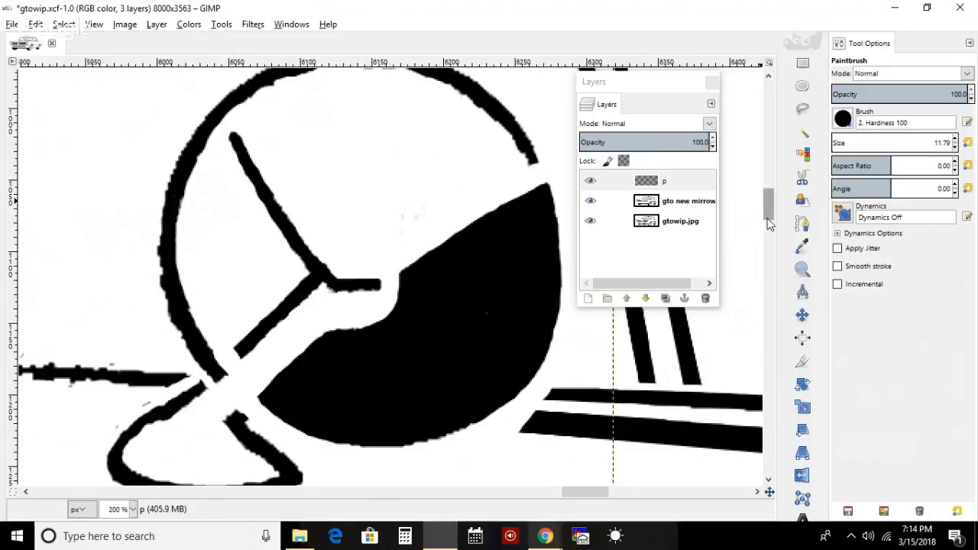
- Paint out the stray line under the mirror base and clean the base outline's uneven edges with white
left_click_drag(767, 211, 766, 214)
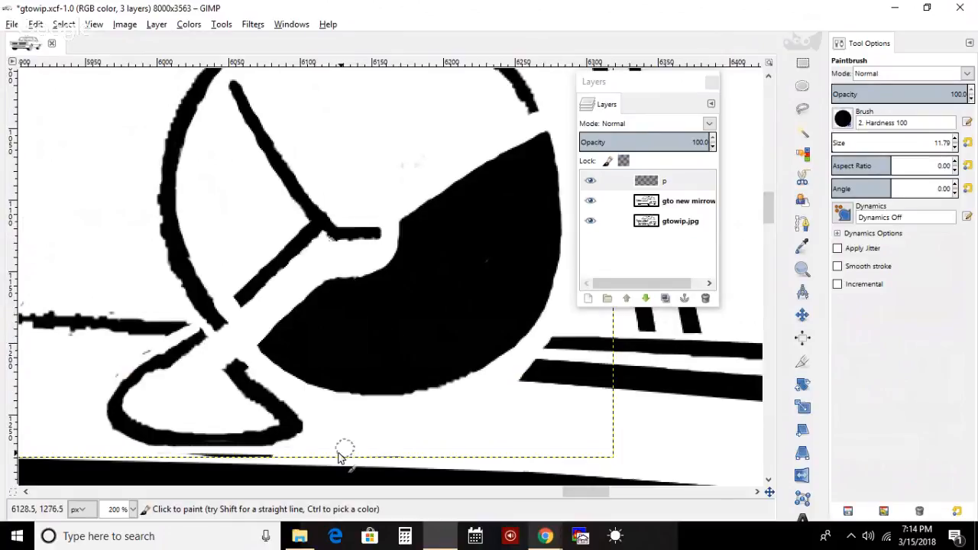
left_click_drag(769, 214, 723, 237)
left_click_drag(268, 359, 192, 367)
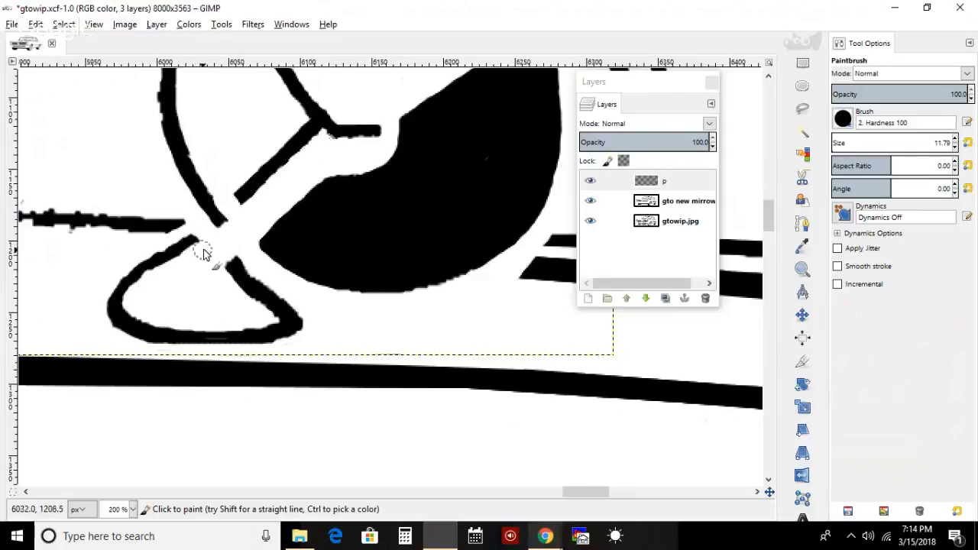
left_click_drag(237, 230, 271, 295)
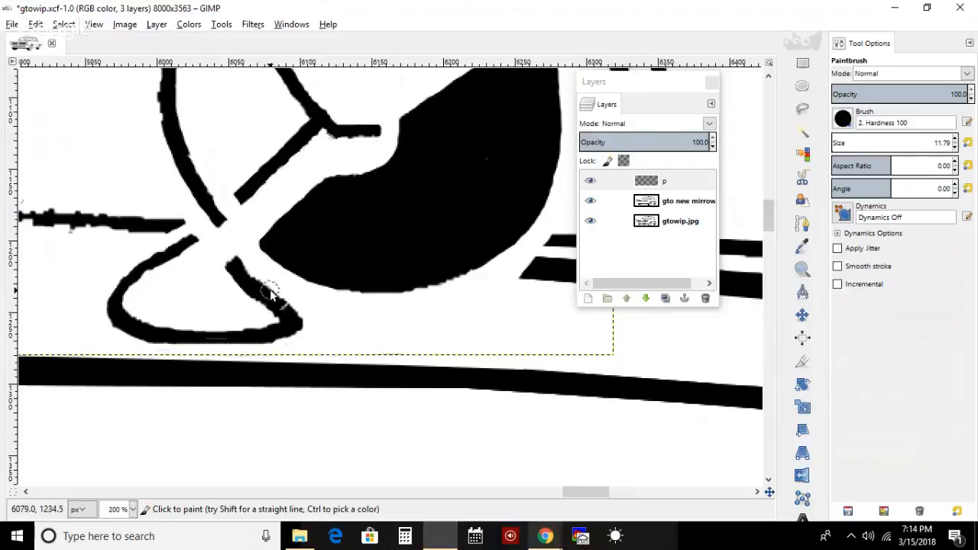
- Review the whole car drawing with the Layers dialog moved clear of the mirror, then examine the mirror area up close
left_click(93, 24)
mouse_move(233, 70)
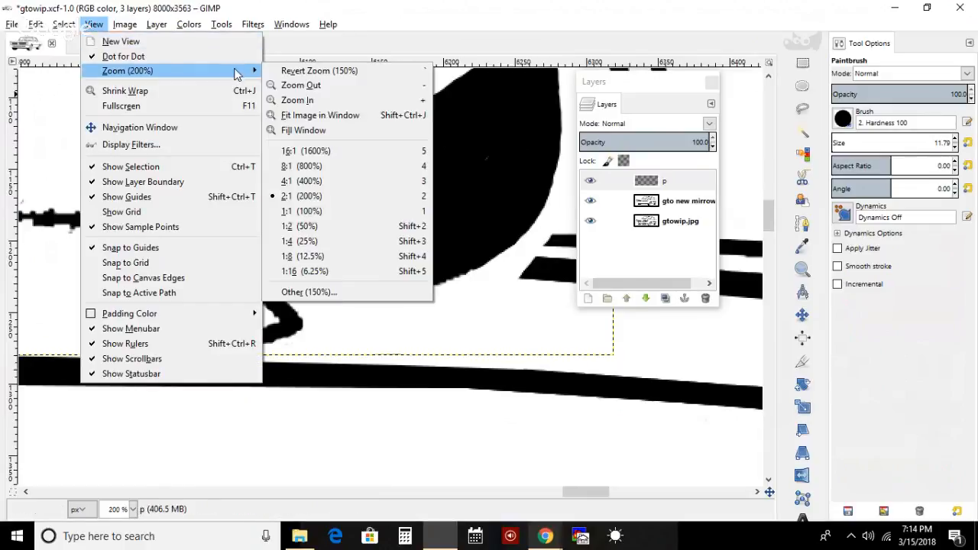
left_click(312, 114)
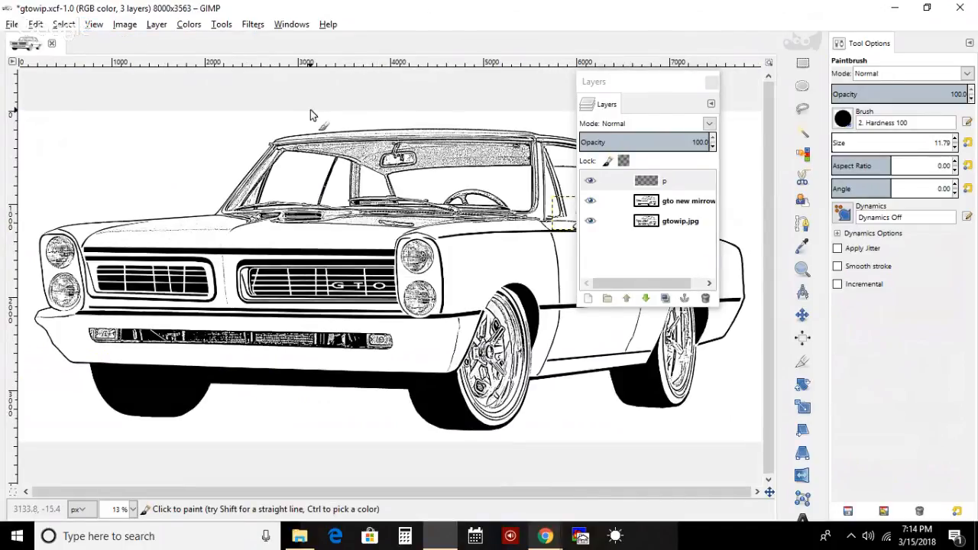
left_click_drag(648, 90, 234, 79)
left_click_drag(132, 53, 134, 53)
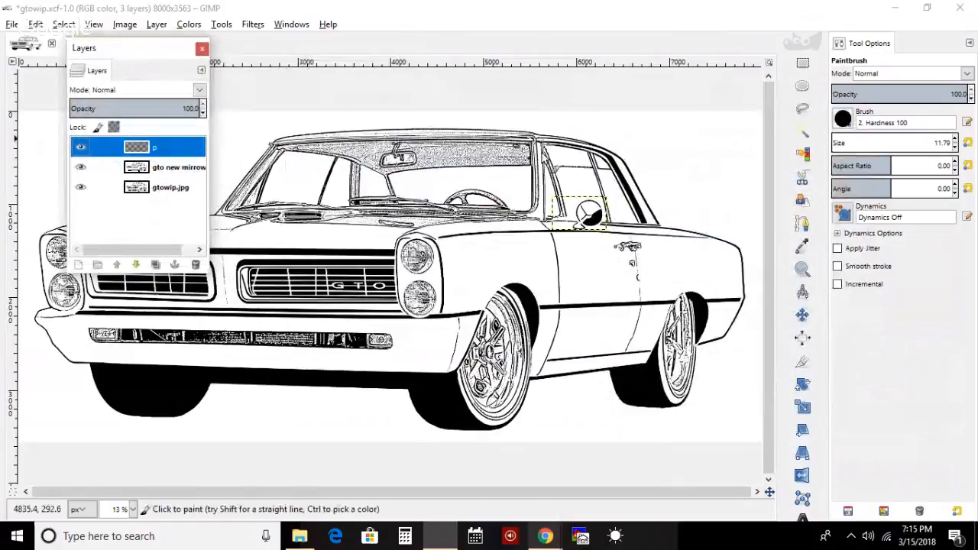
left_click(803, 269)
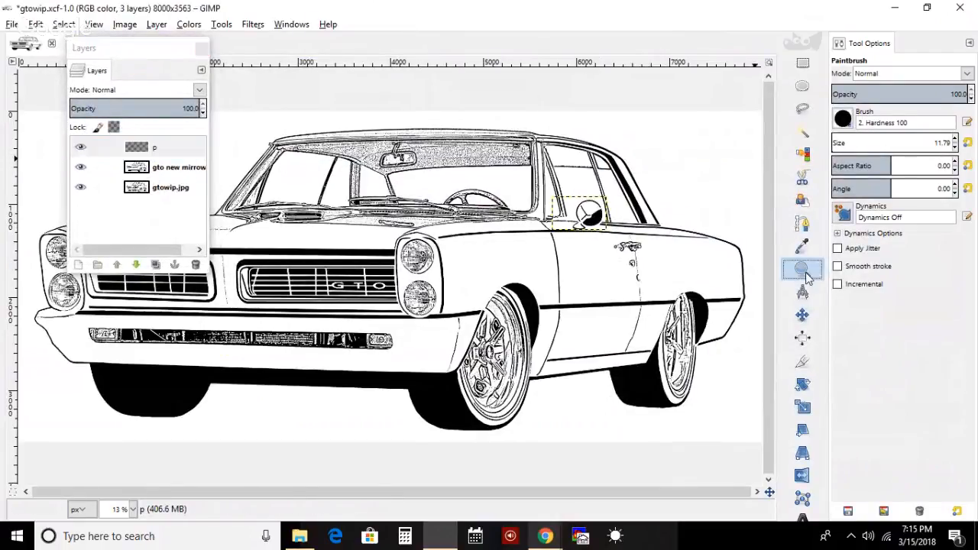
left_click(600, 229)
left_click(599, 229)
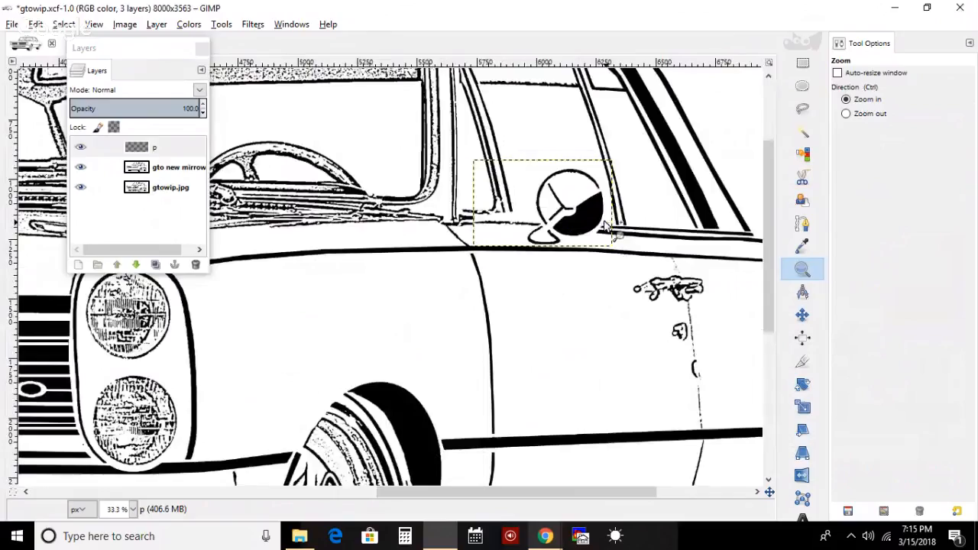
left_click(591, 236)
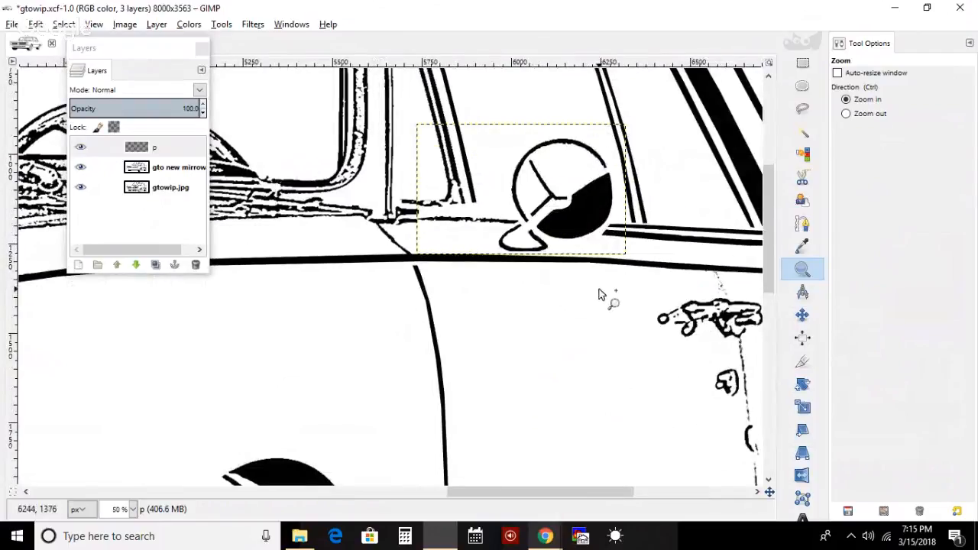
mouse_move(545, 492)
left_mouse_down()
mouse_move(609, 489)
mouse_move(549, 490)
left_mouse_up()
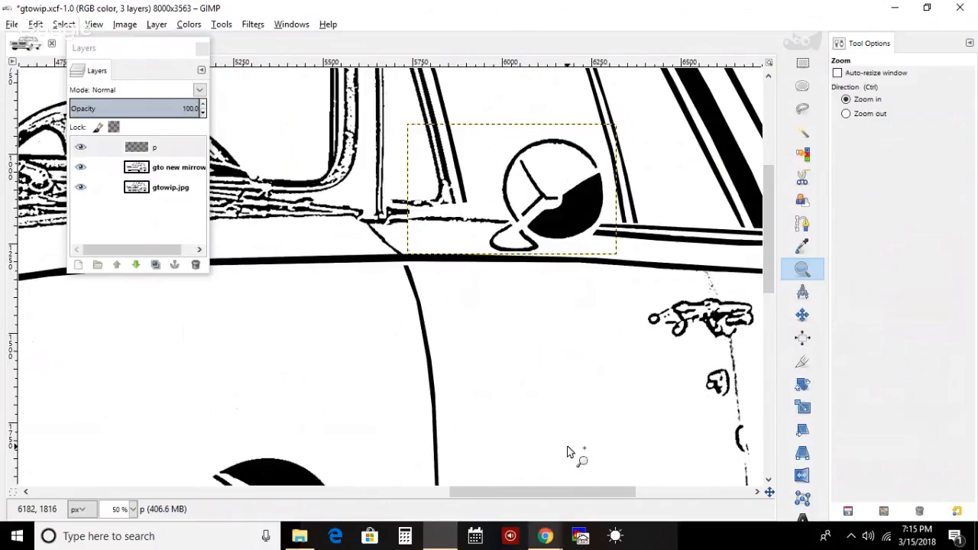
left_click_drag(767, 229, 758, 314)
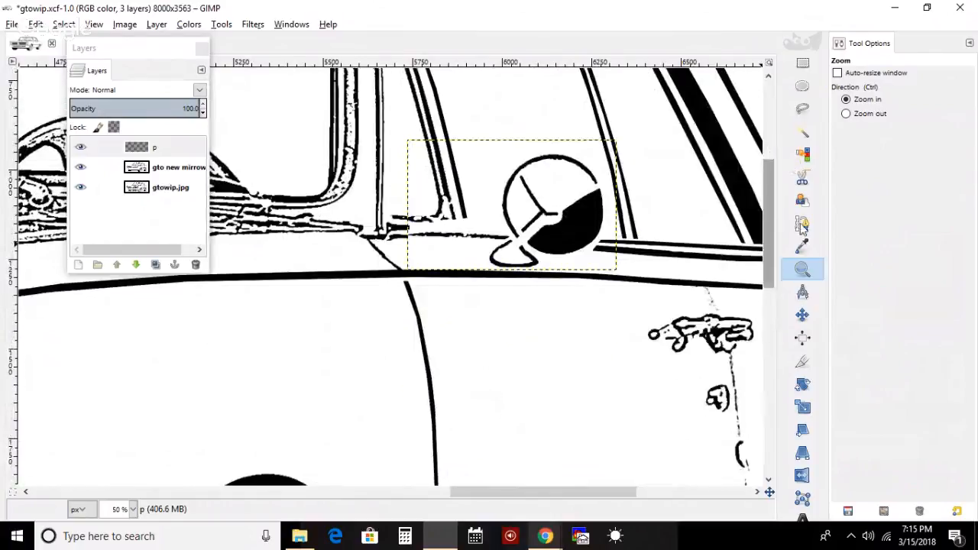
- Make gtowip.jpg the active layer and examine the window pillars and sill lines around the mirror up close
left_click(802, 223)
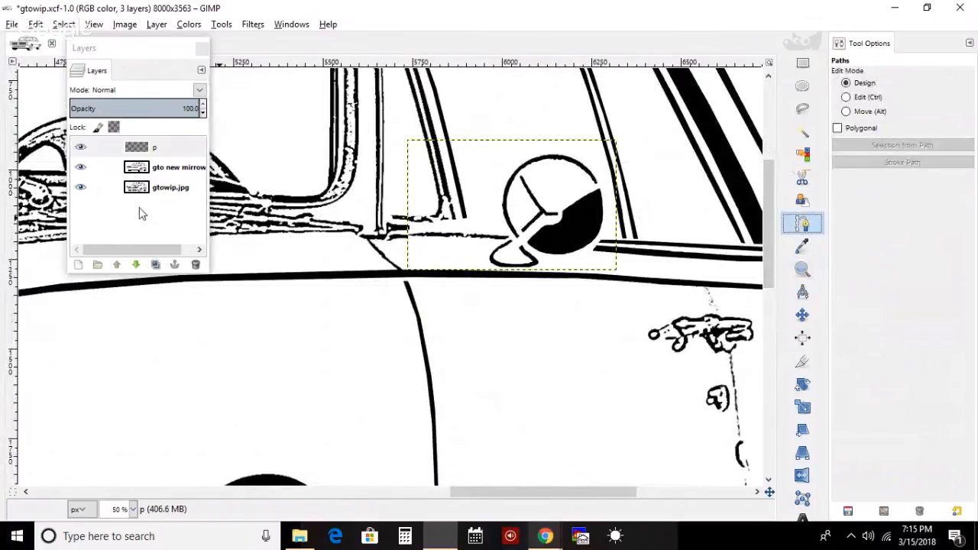
left_click(139, 191)
left_click_drag(772, 240, 754, 198)
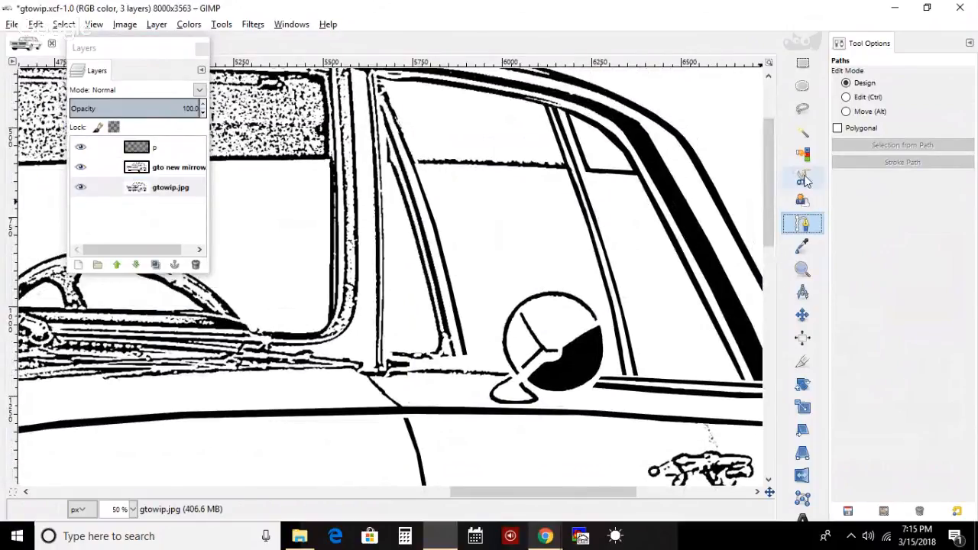
left_click(803, 269)
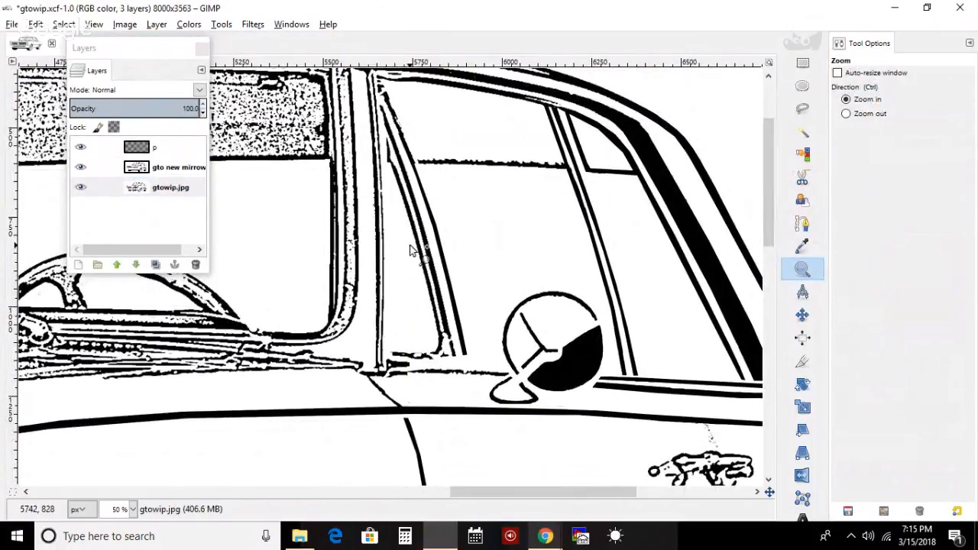
left_click(435, 347)
left_click(435, 347)
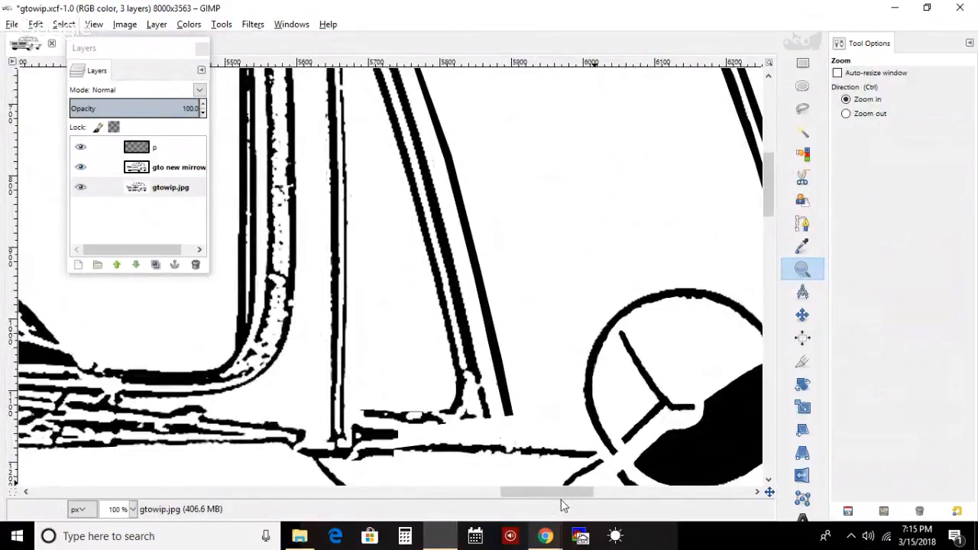
left_click_drag(555, 493, 620, 495)
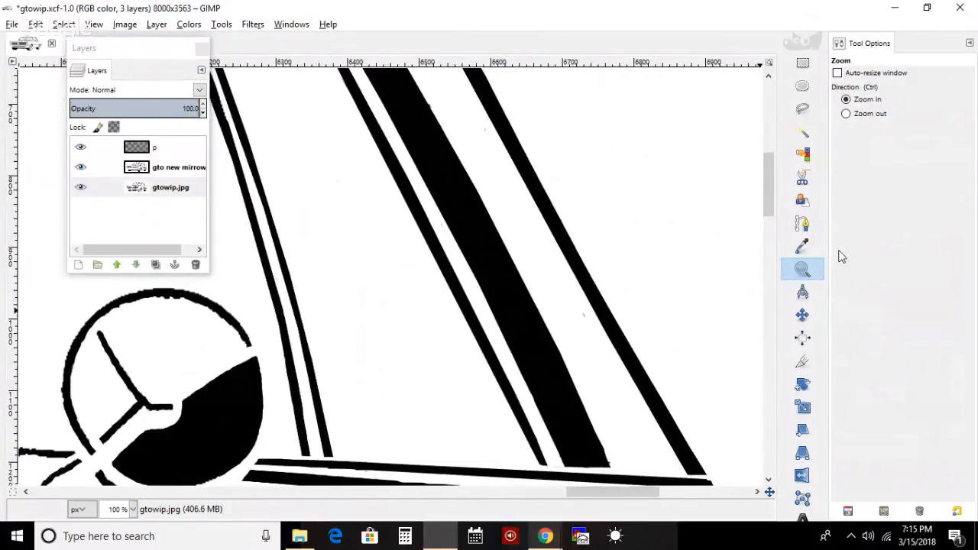
left_click_drag(767, 180, 766, 211)
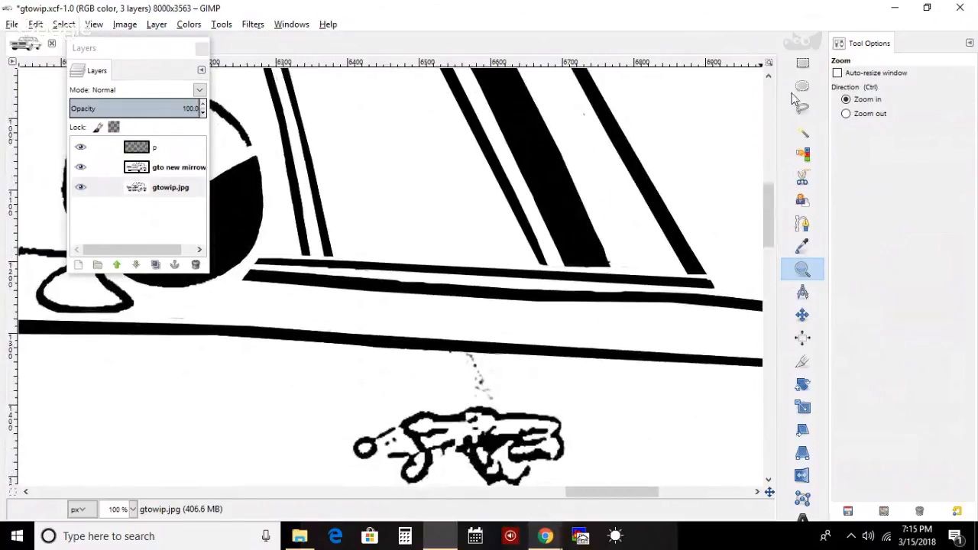
left_click(802, 108)
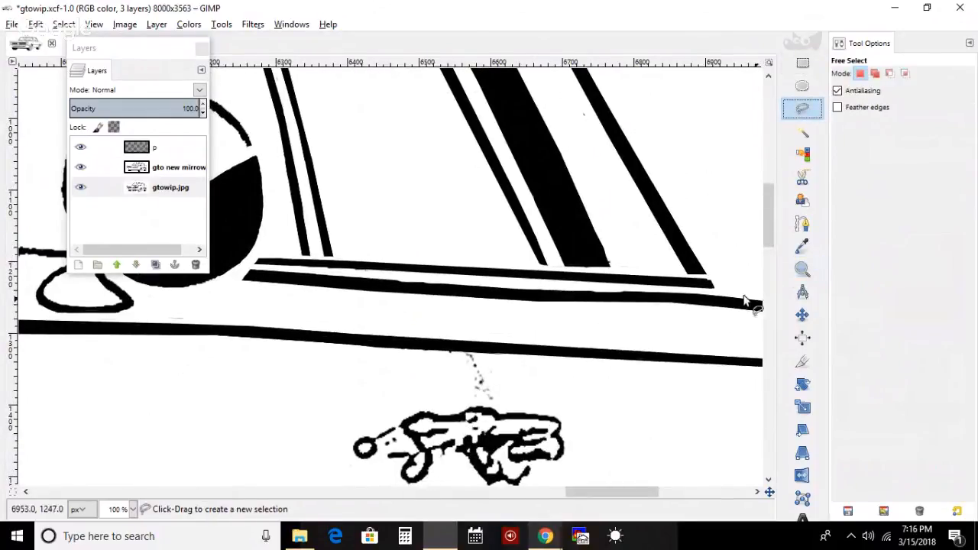
left_click(715, 285)
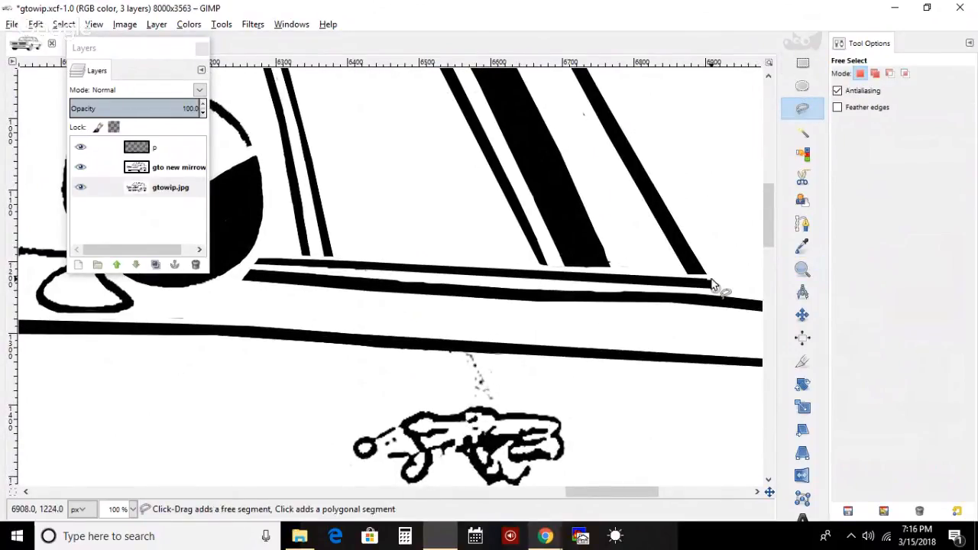
left_click(233, 262)
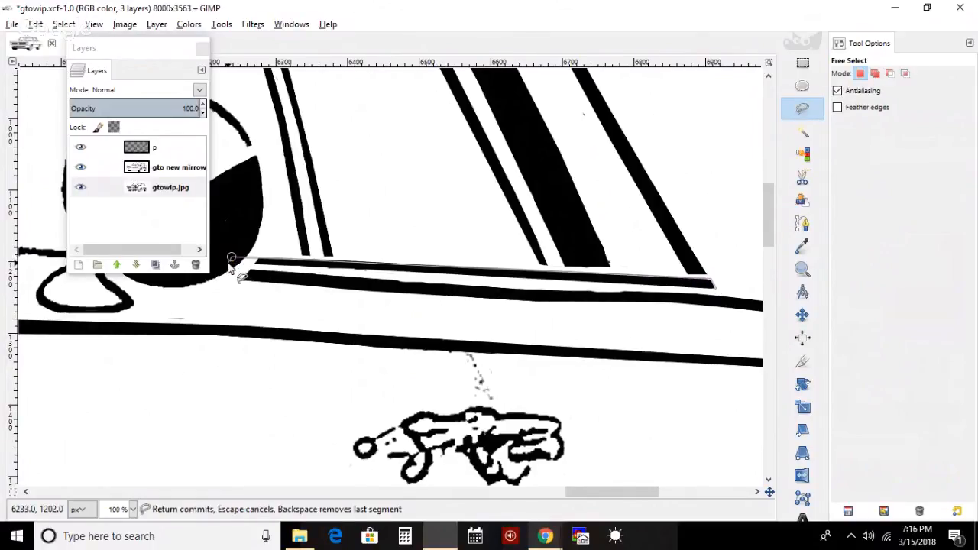
left_click(713, 284)
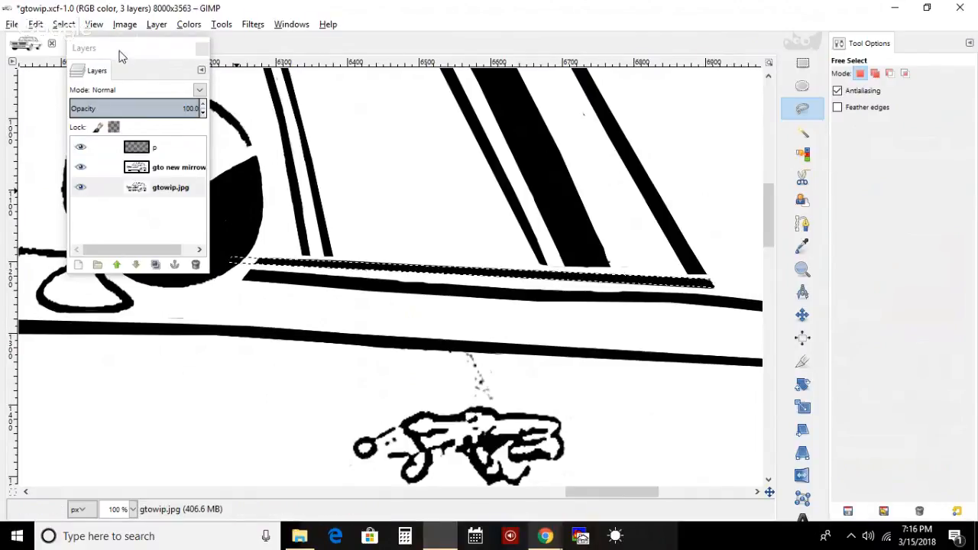
left_click_drag(649, 495, 606, 498)
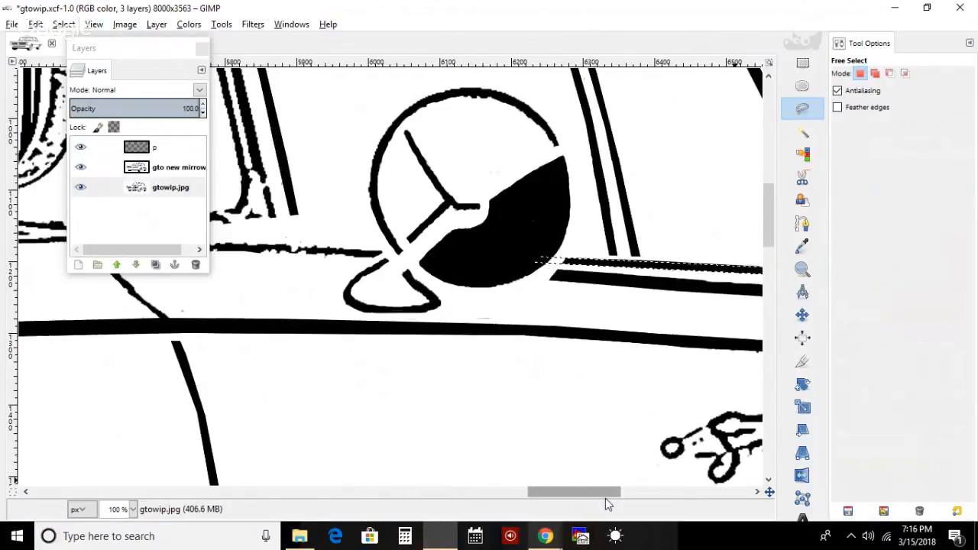
left_click(477, 278)
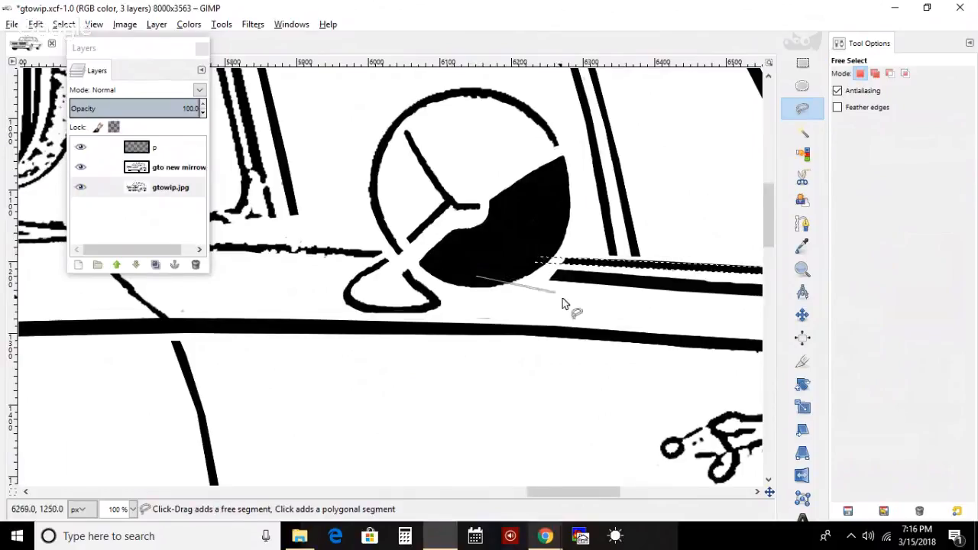
left_click(64, 25)
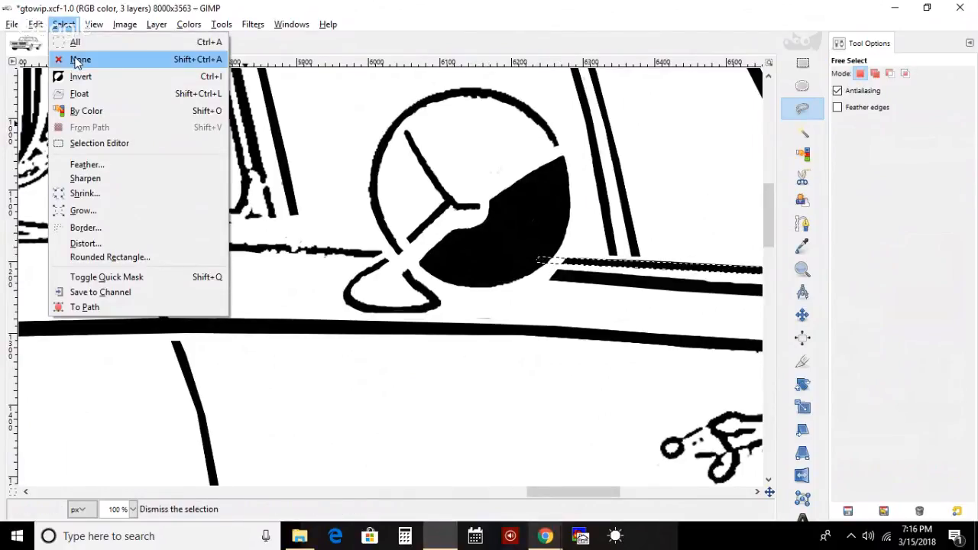
left_click(80, 59)
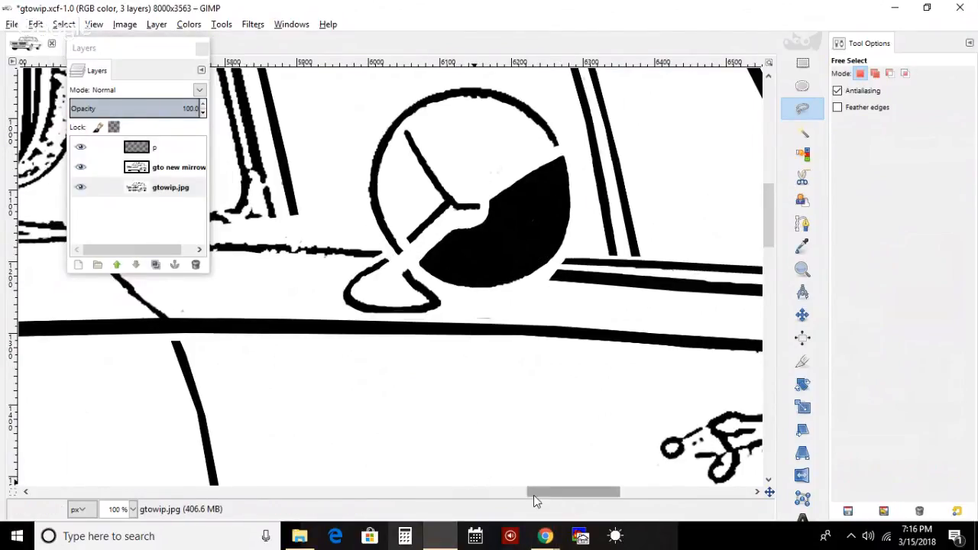
- Outline a narrow free selection along the window sill line, from the pillar base behind the mirror to the line's far end
left_click_drag(548, 493, 524, 496)
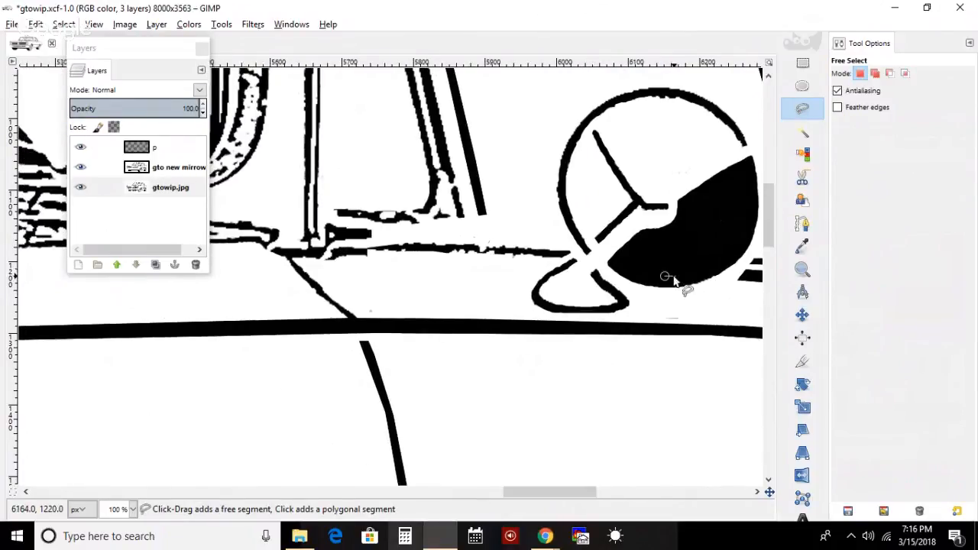
left_click(537, 259)
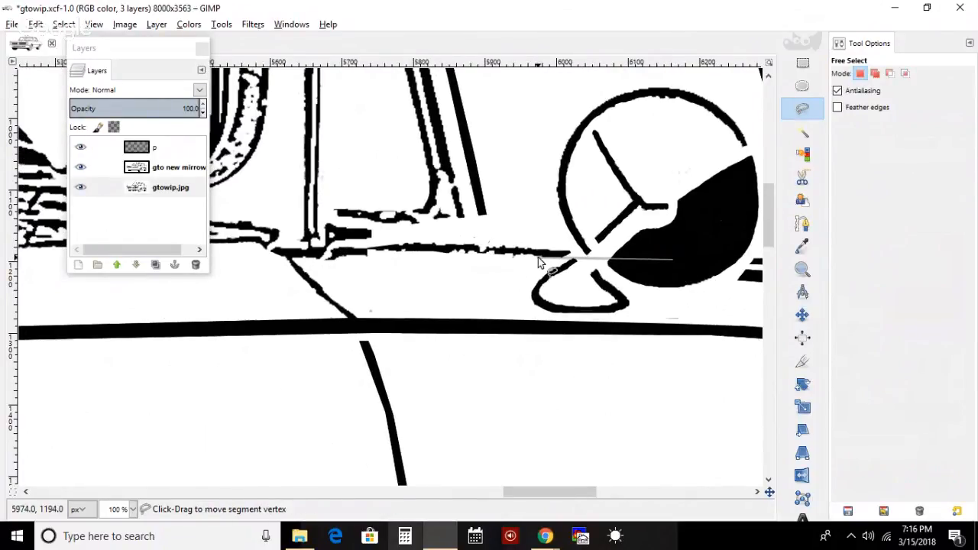
left_click(434, 254)
left_click(351, 259)
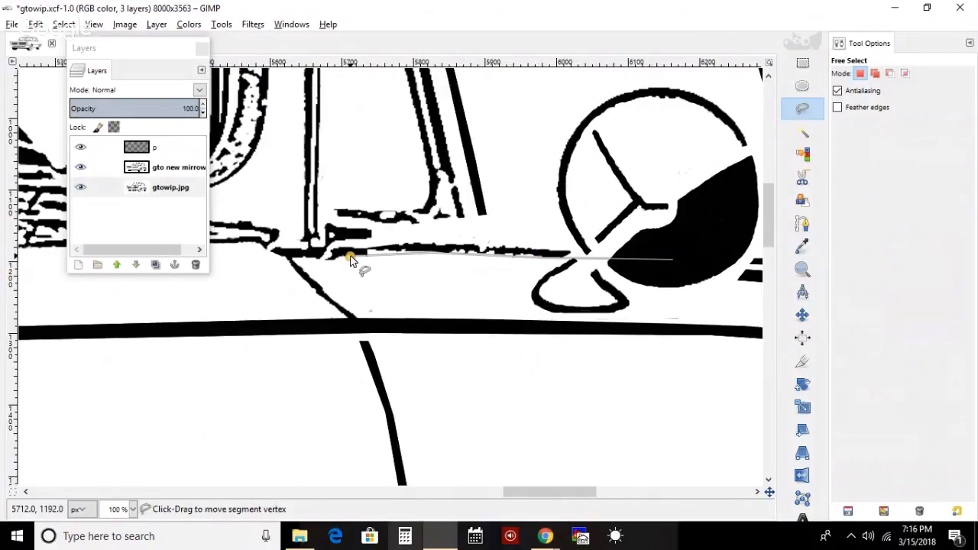
left_click(290, 258)
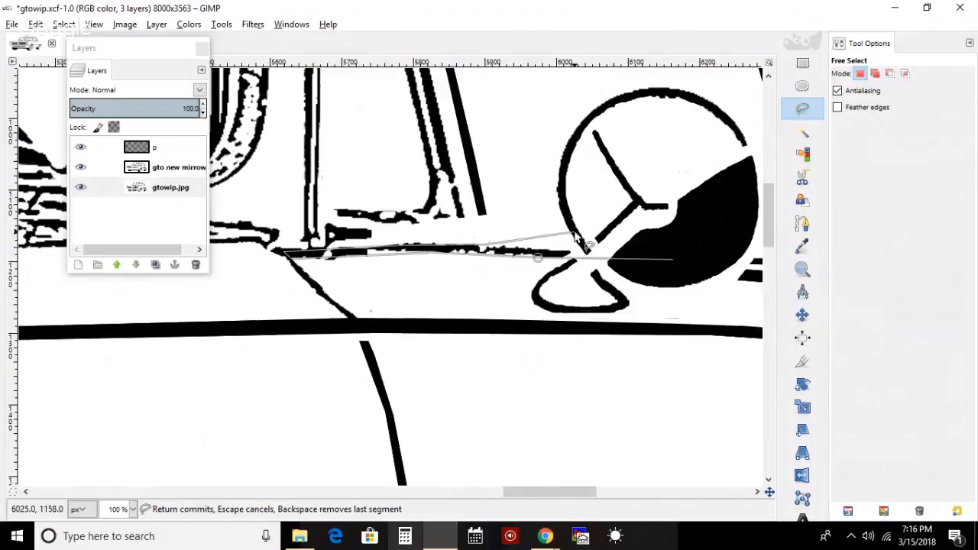
left_click(673, 259)
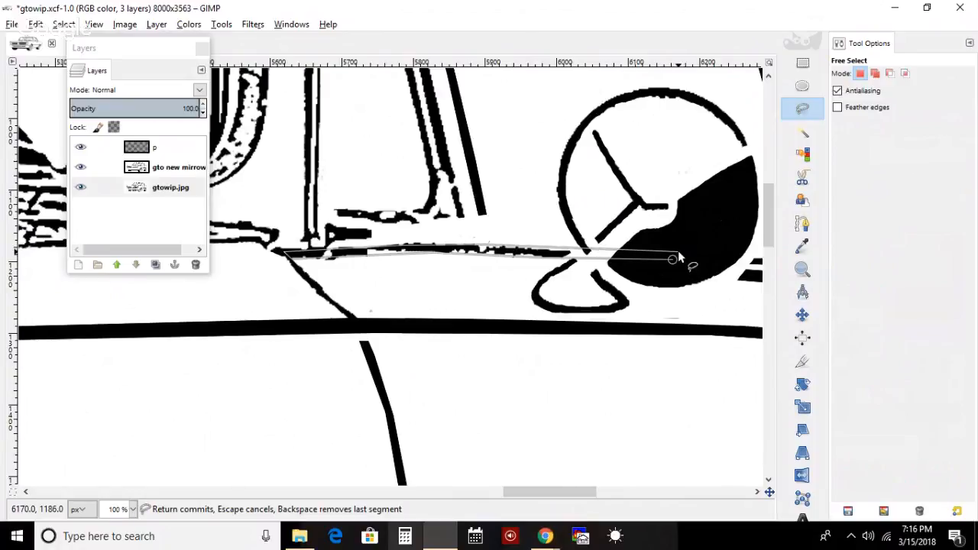
left_click_drag(525, 492, 593, 493)
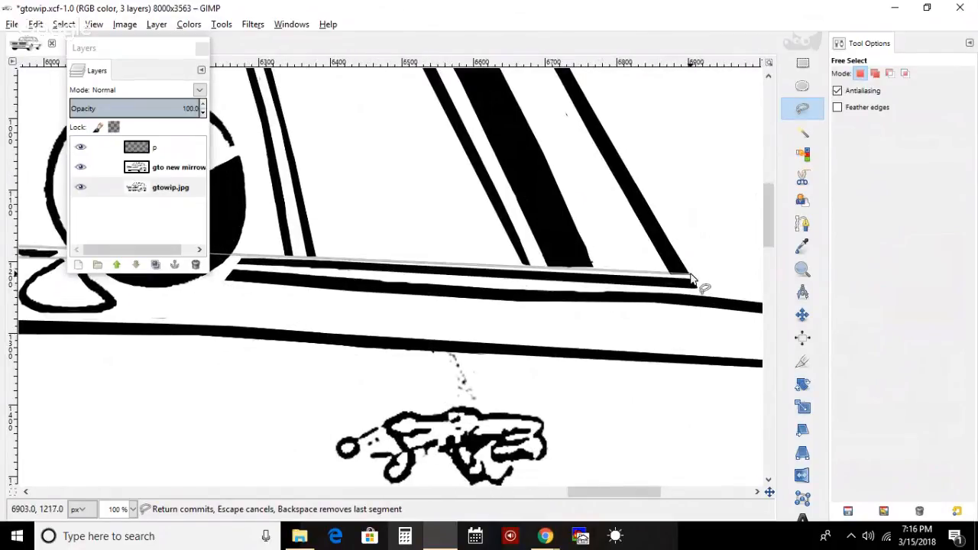
left_click(691, 275)
left_click(216, 263)
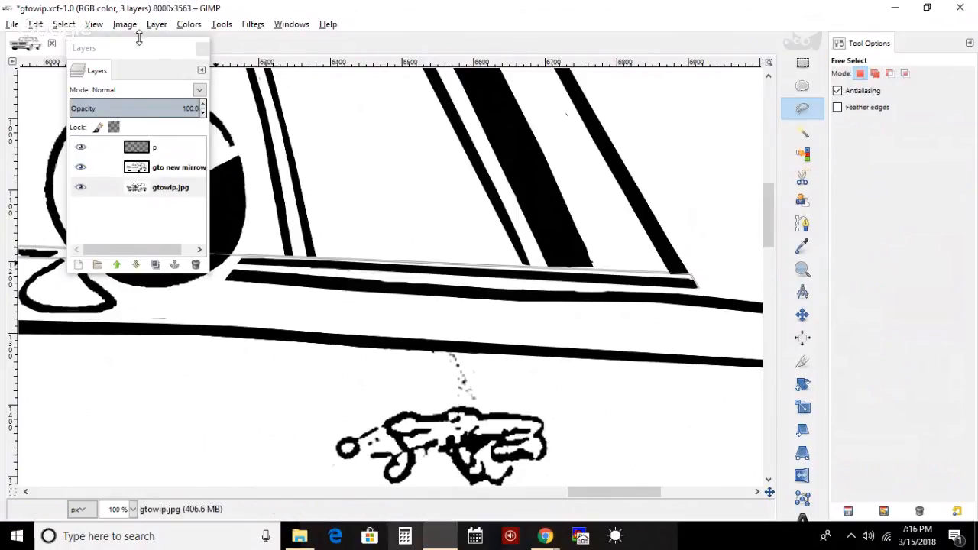
left_click_drag(139, 38, 407, 276)
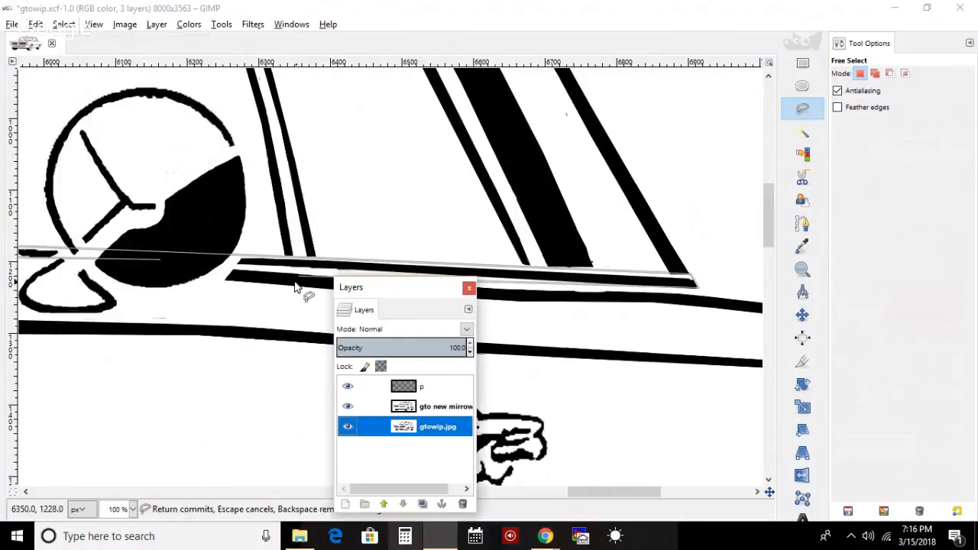
left_click(202, 262)
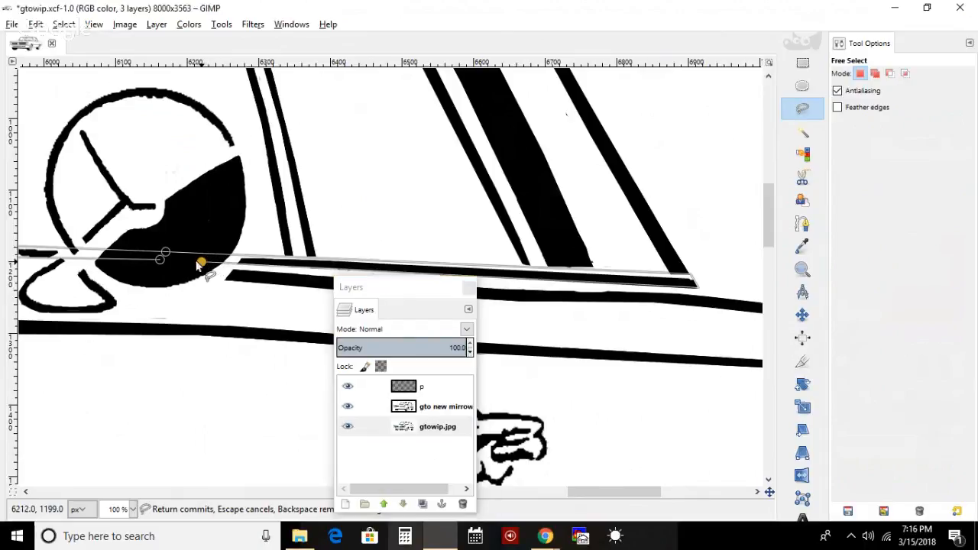
key("Return")
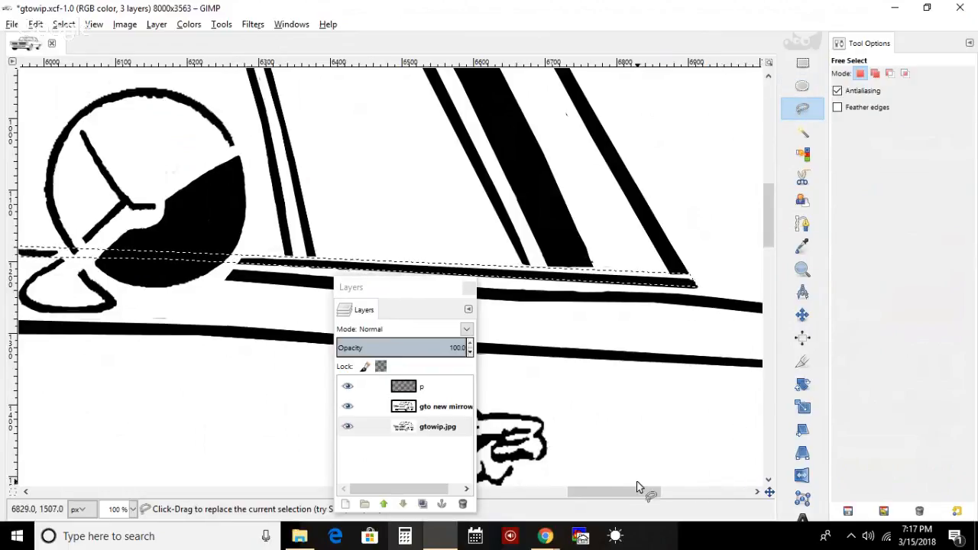
- Close the Tool Options tab to reveal the full toolbox and activate the Paintbrush
left_click_drag(640, 489, 596, 489)
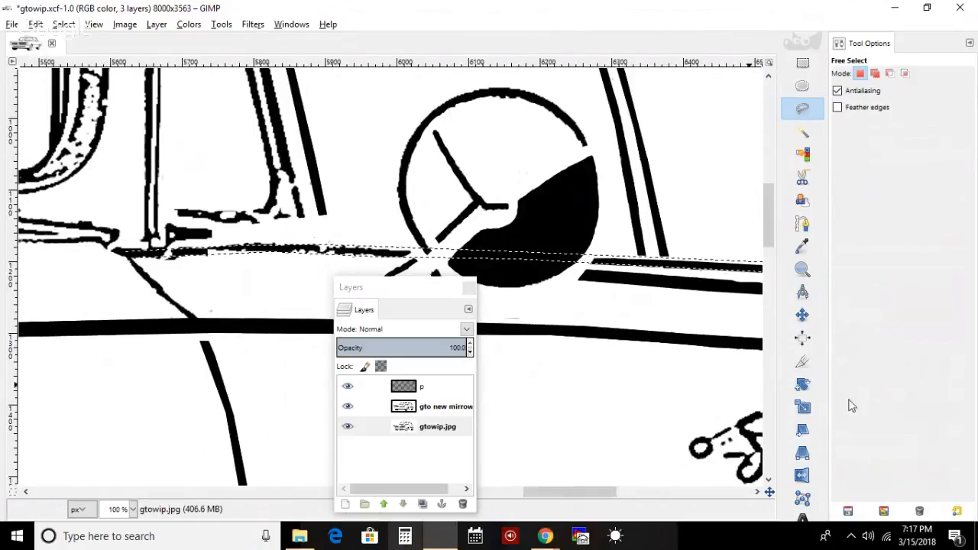
left_click(970, 43)
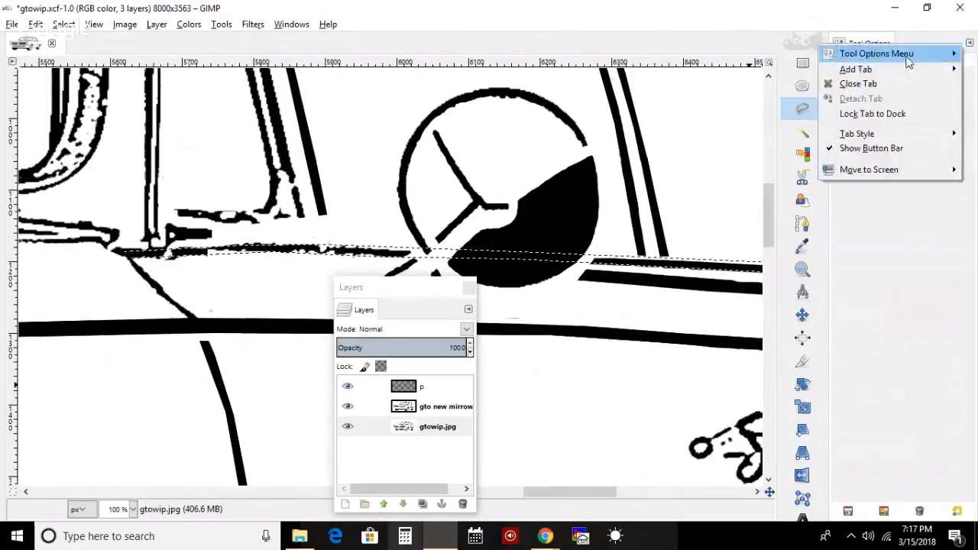
left_click(903, 85)
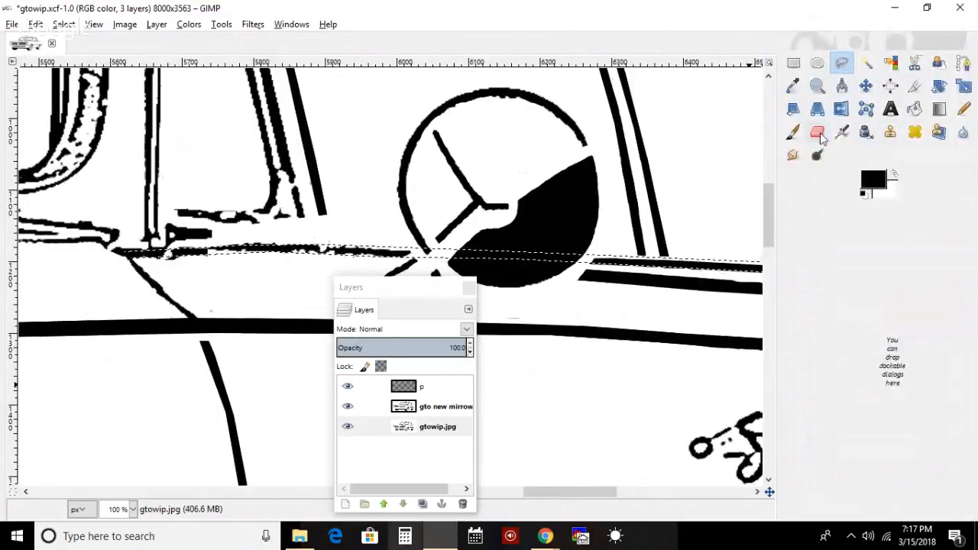
left_click(792, 134)
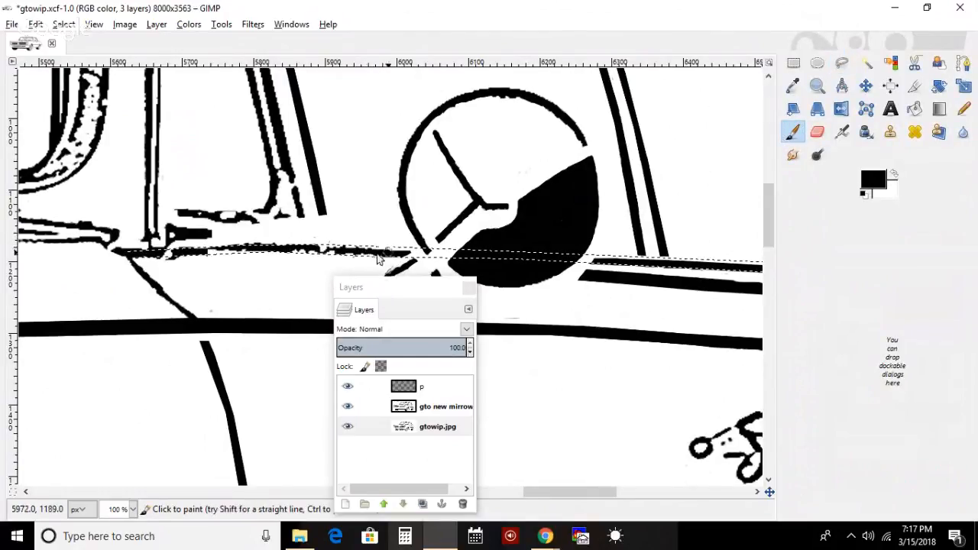
- On layer p, paint the ragged sill line between the pillar base and the mirror solid black within the selection, and clear the selection
left_click(444, 386)
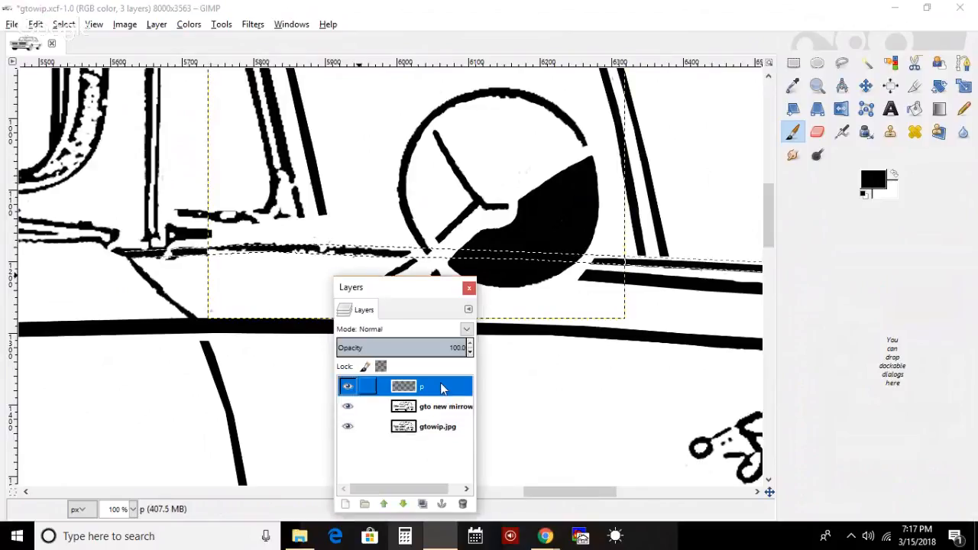
left_click(348, 390)
left_click(348, 390)
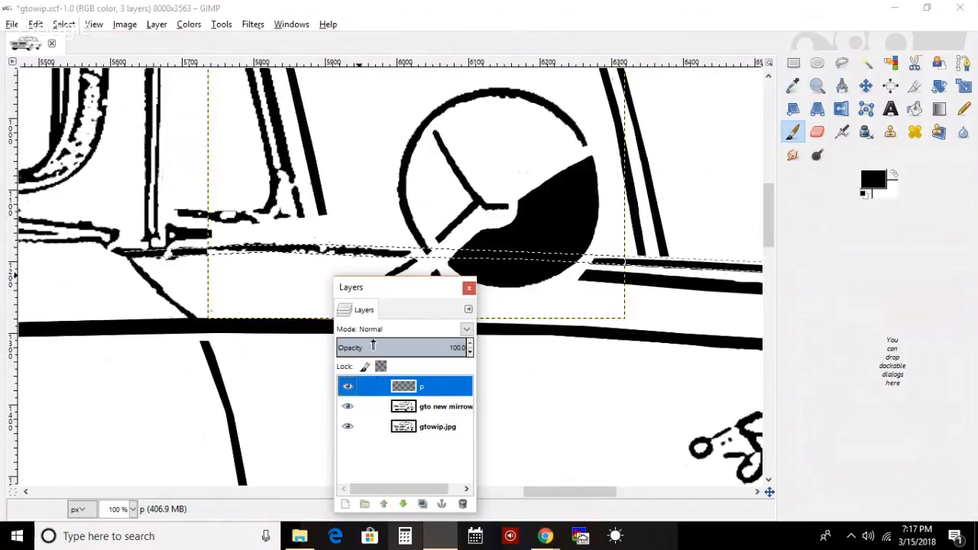
left_click_drag(351, 250, 299, 247)
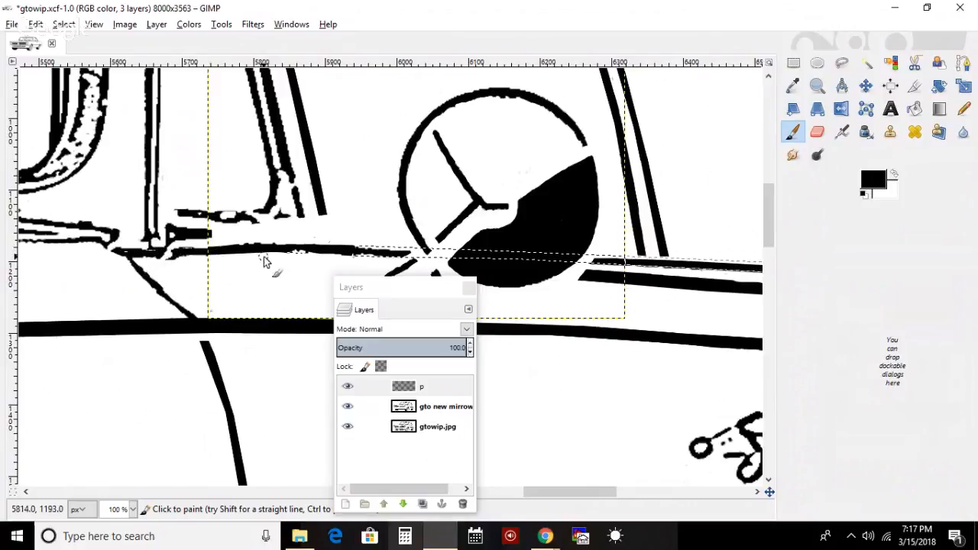
left_click(437, 390)
mouse_move(386, 249)
left_mouse_down()
mouse_move(379, 271)
mouse_move(382, 252)
left_mouse_up()
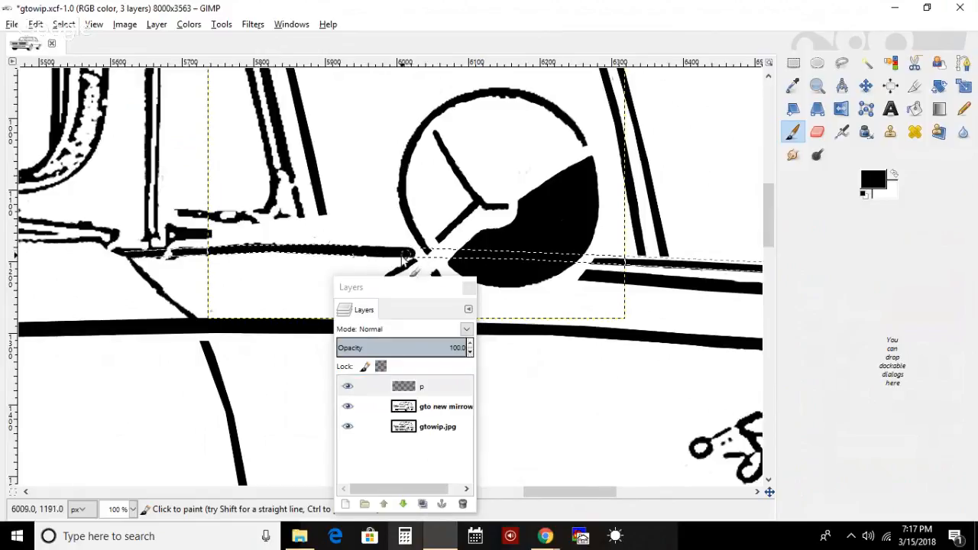
mouse_move(388, 255)
left_mouse_down()
mouse_move(343, 248)
mouse_move(331, 259)
mouse_move(248, 250)
mouse_move(290, 243)
mouse_move(230, 252)
mouse_move(297, 248)
mouse_move(194, 253)
mouse_move(260, 248)
mouse_move(225, 247)
left_mouse_up()
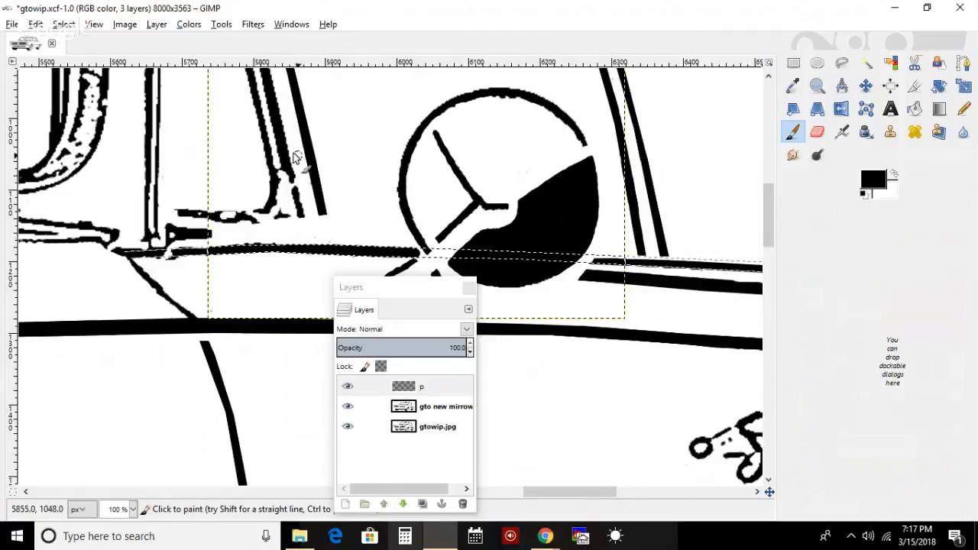
left_click(64, 24)
left_click(80, 60)
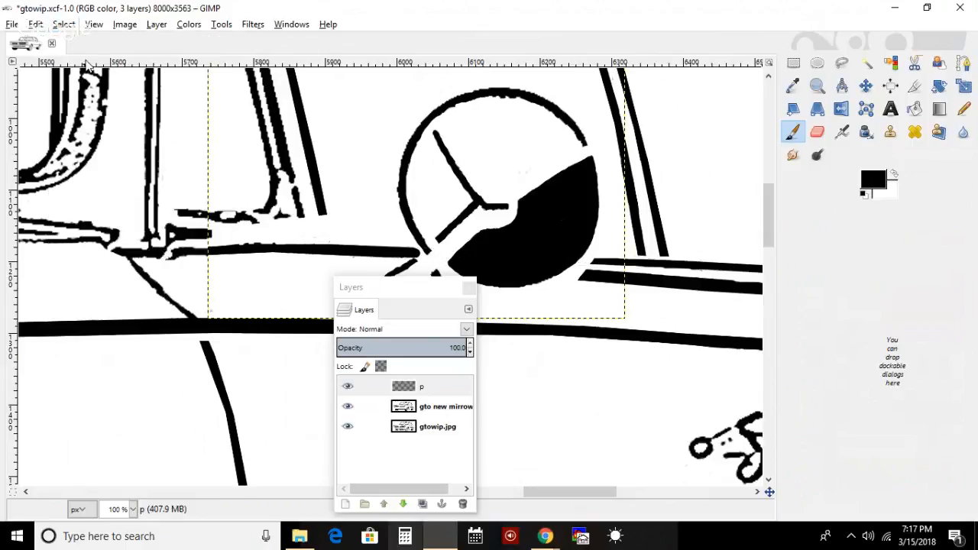
- Outline a free selection just under the window sill line, from the mirror to the pillar base and back through the white area below
left_click(843, 64)
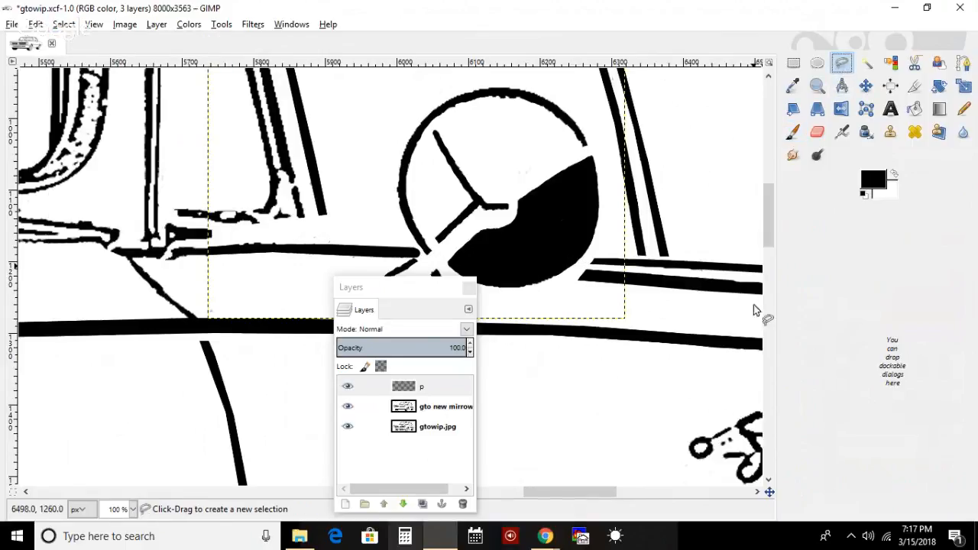
left_click(420, 260)
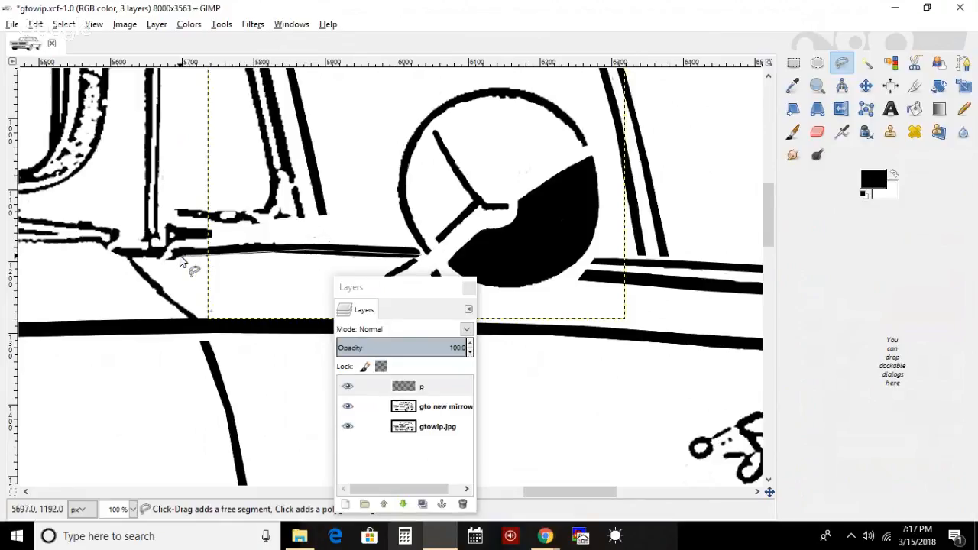
left_click(174, 253)
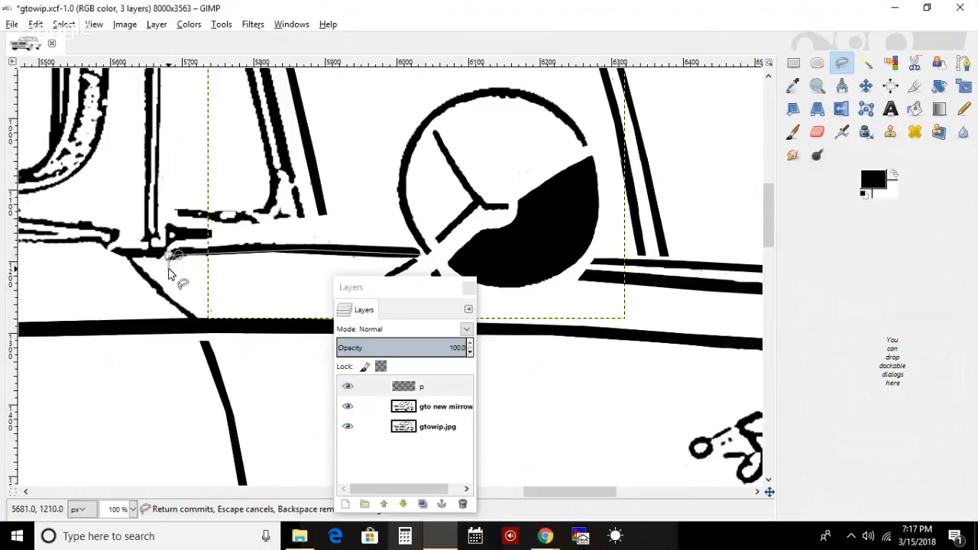
left_click(196, 285)
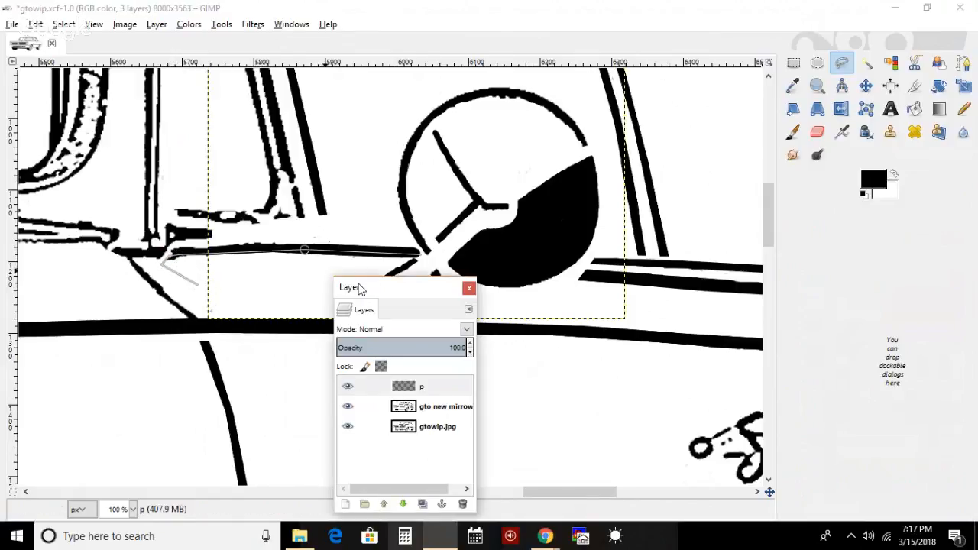
left_click(372, 270)
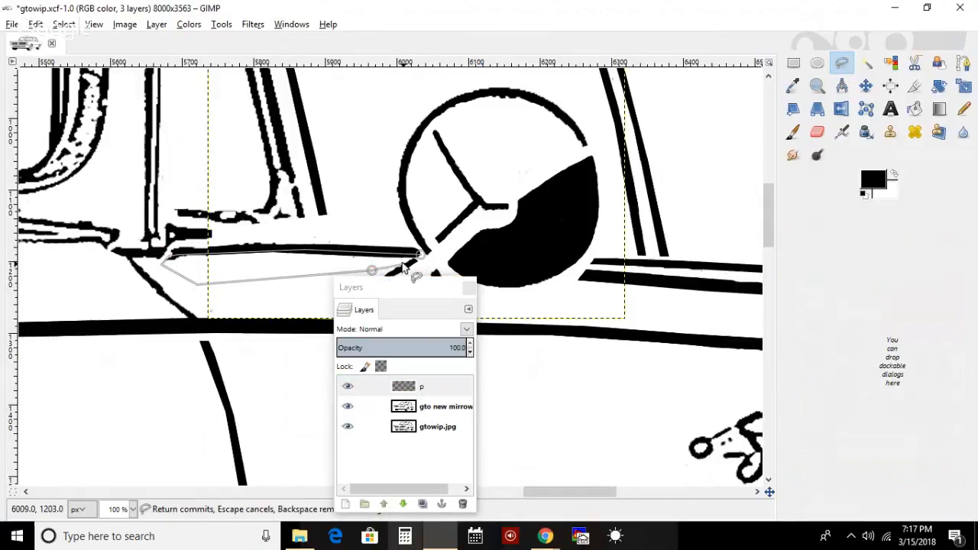
left_click(419, 253)
key("Return")
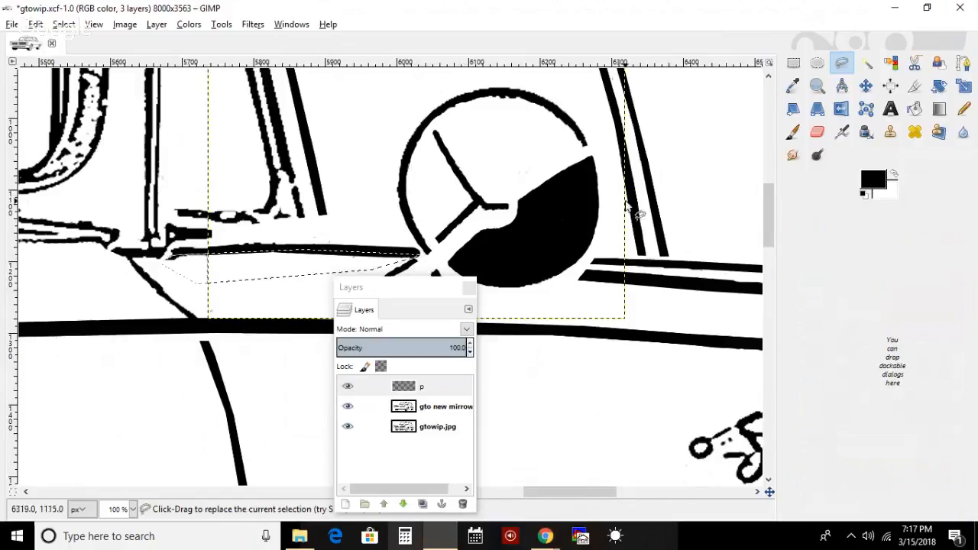
- Swap the foreground colour to white and brush over the sill line's ragged lower edge within the selection on layer p
left_click(894, 174)
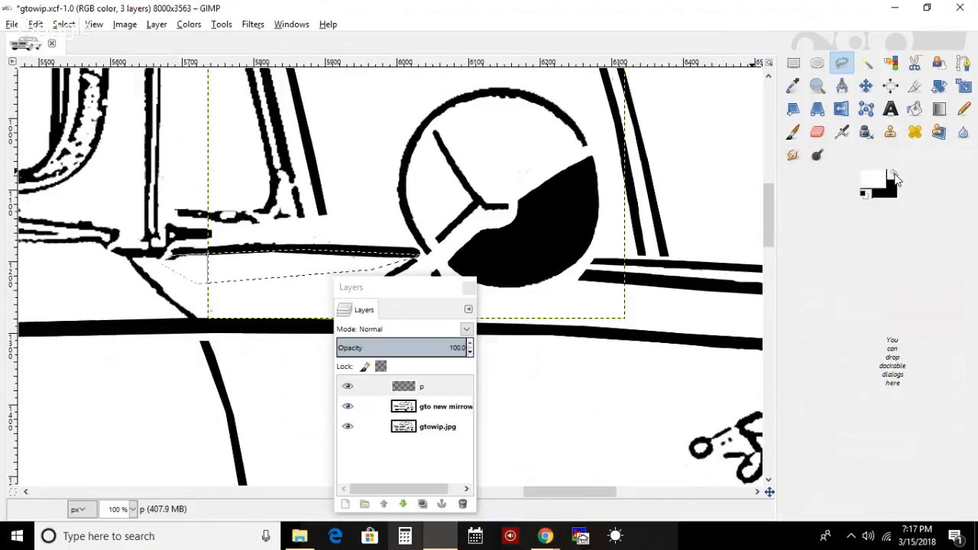
left_click(791, 135)
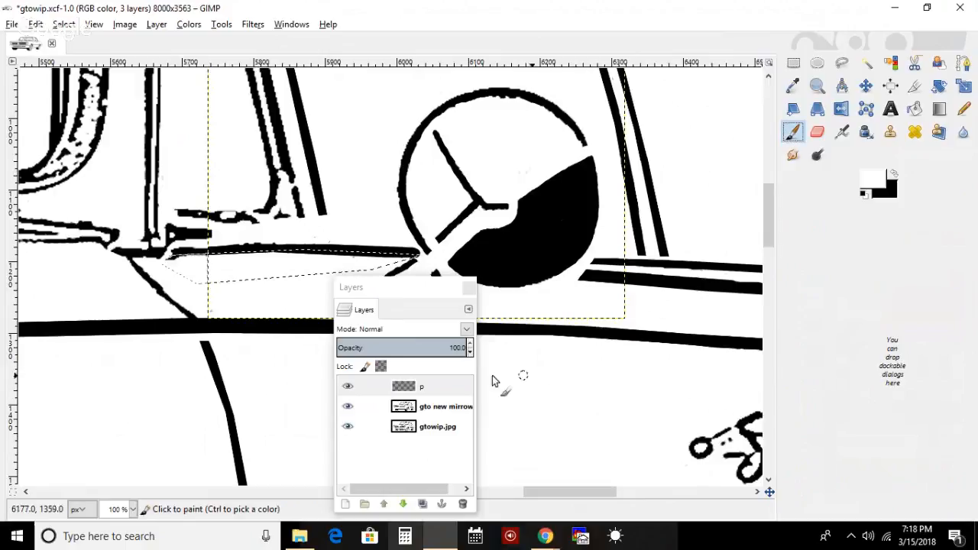
mouse_move(301, 265)
left_mouse_down()
mouse_move(425, 258)
mouse_move(347, 260)
mouse_move(337, 258)
mouse_move(375, 259)
mouse_move(298, 248)
mouse_move(160, 264)
mouse_move(221, 253)
mouse_move(168, 258)
mouse_move(193, 277)
left_mouse_up()
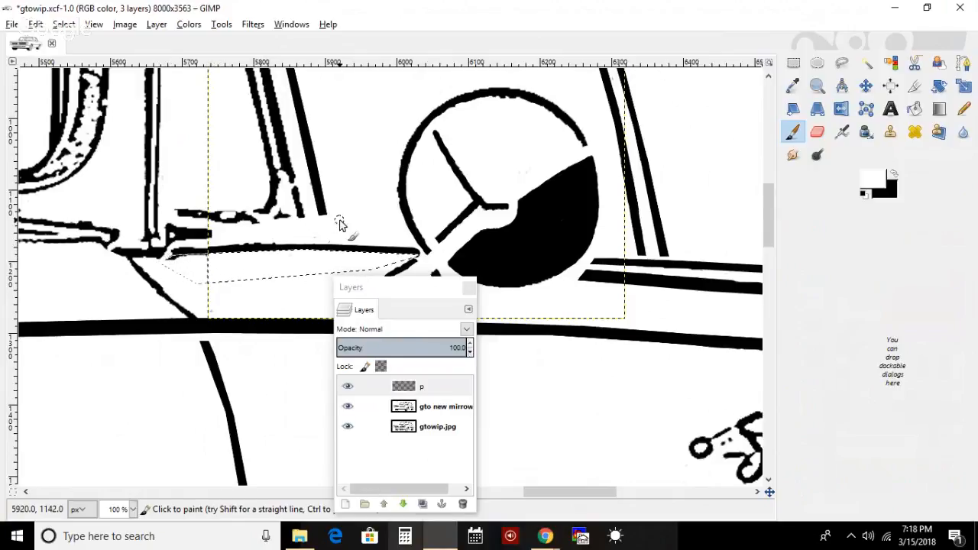
- Invert the selection along the sill line and clear it completely
left_click(67, 26)
left_click(81, 75)
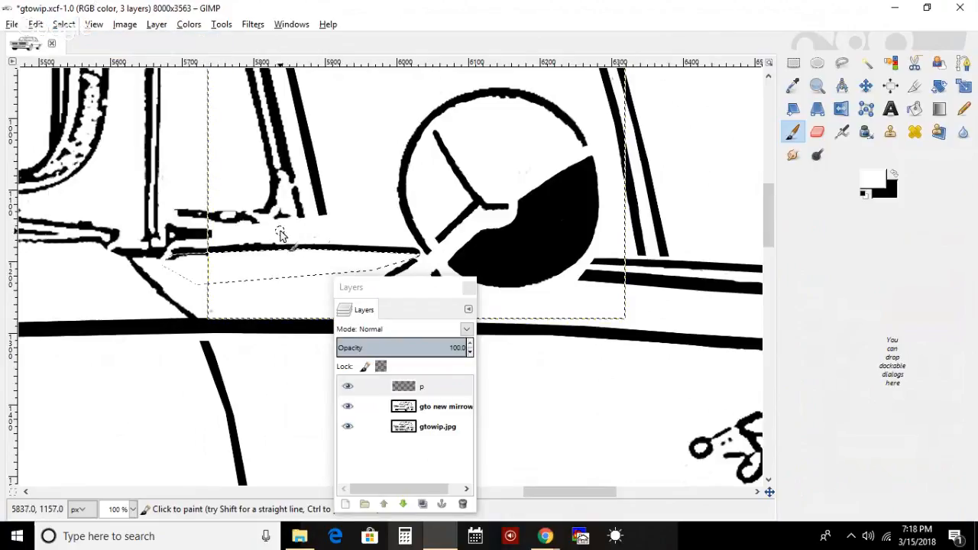
left_click(74, 28)
left_click(97, 63)
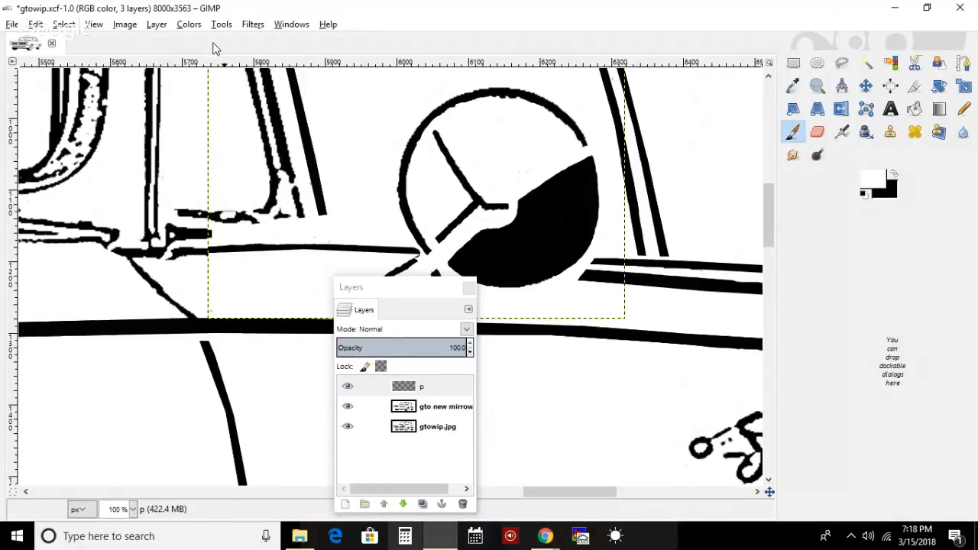
left_click(251, 24)
mouse_move(189, 25)
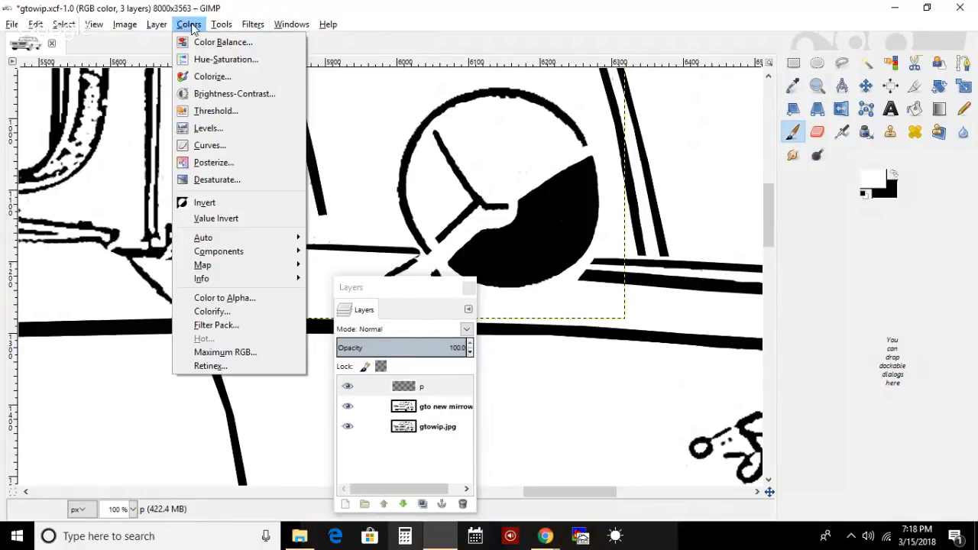
left_click(255, 96)
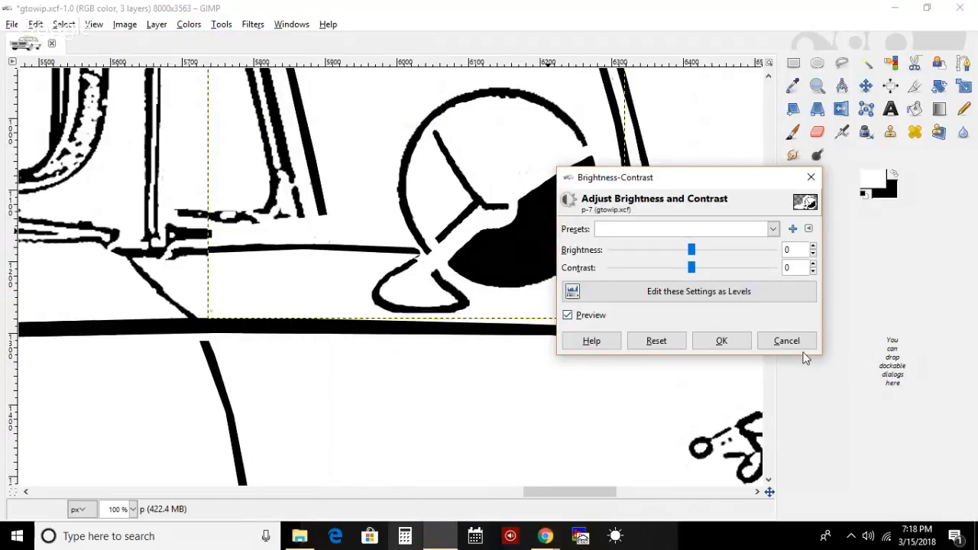
left_click(787, 341)
left_click(225, 28)
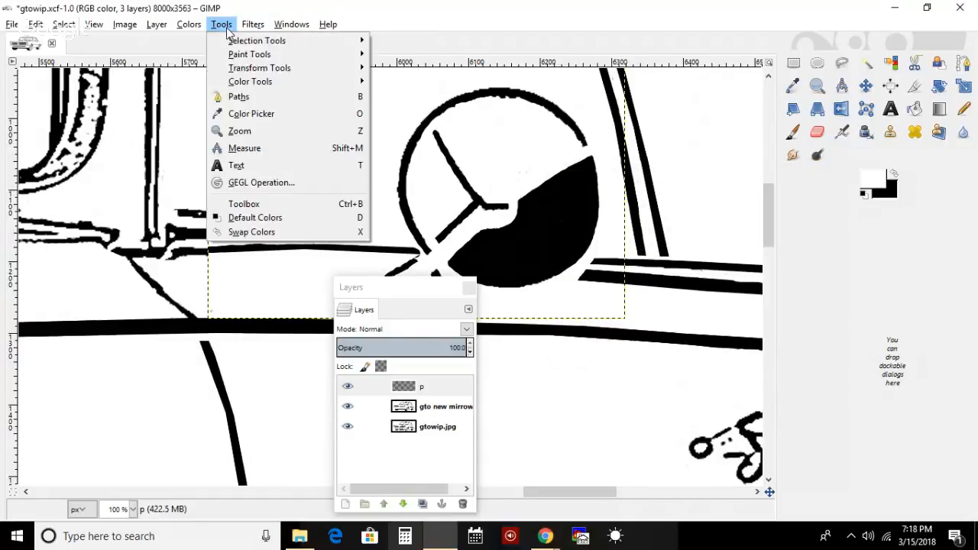
mouse_move(252, 28)
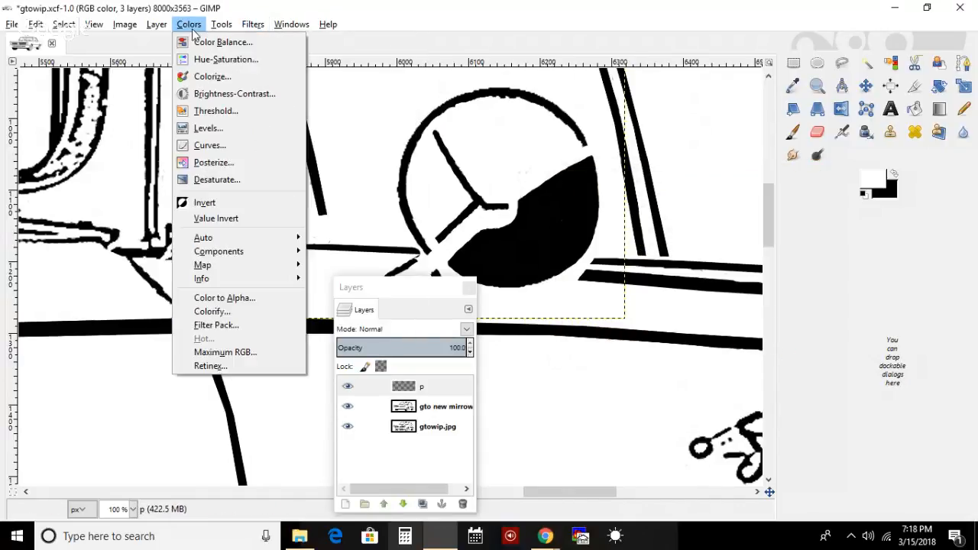
mouse_move(126, 25)
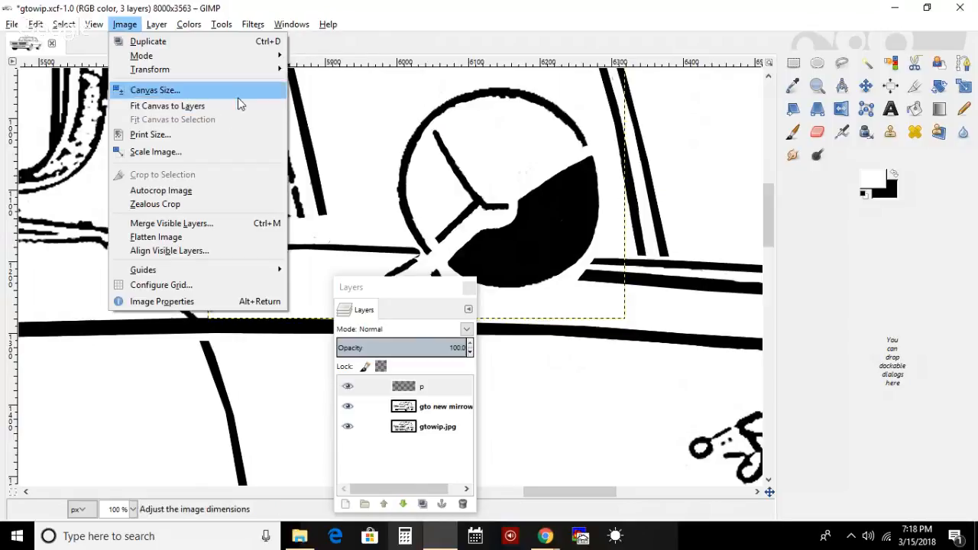
left_click(557, 391)
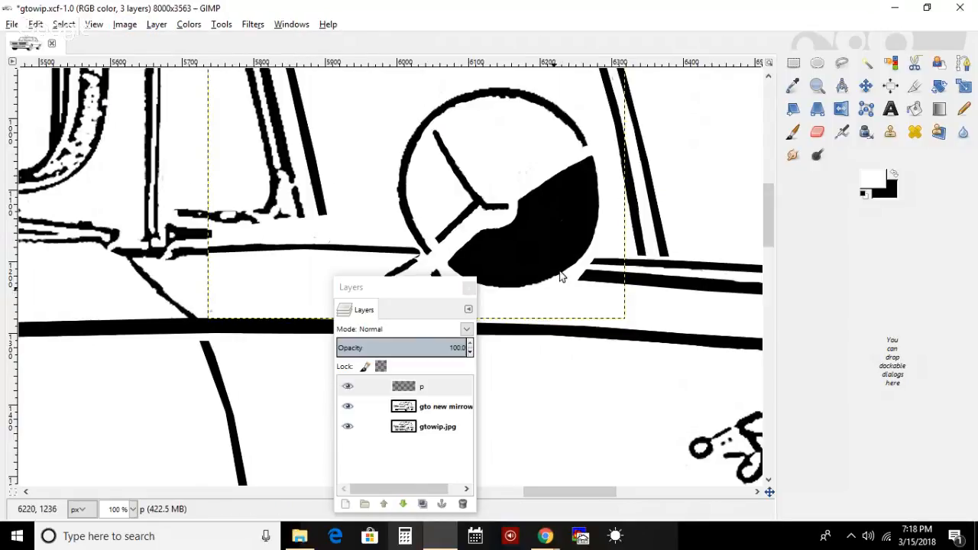
- Swap the foreground and background colours so that black becomes the painting colour
left_click(894, 176)
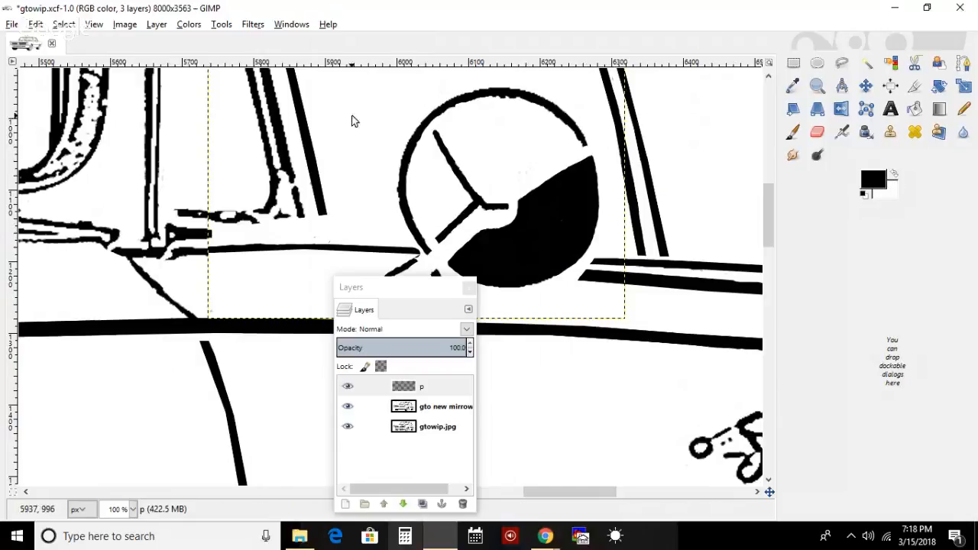
left_click(291, 23)
mouse_move(336, 56)
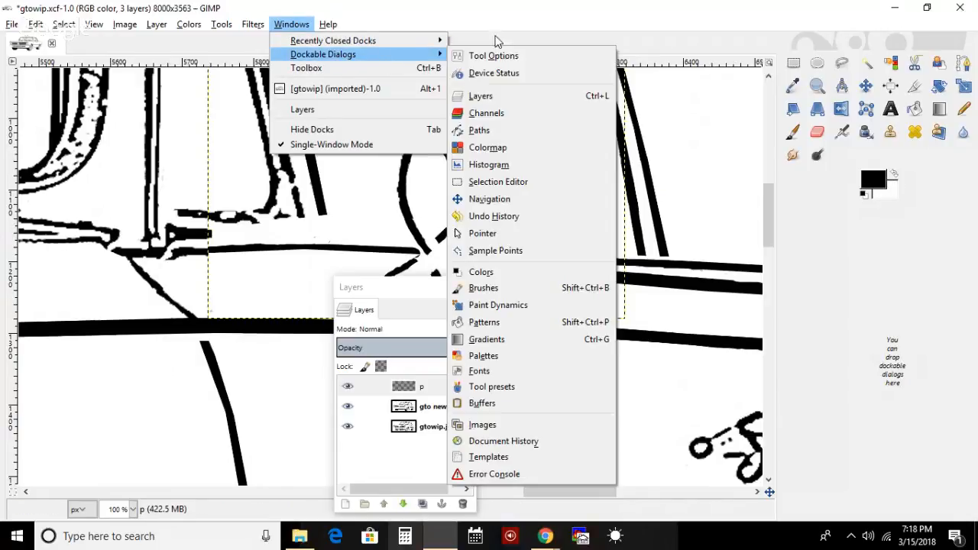
left_click(506, 56)
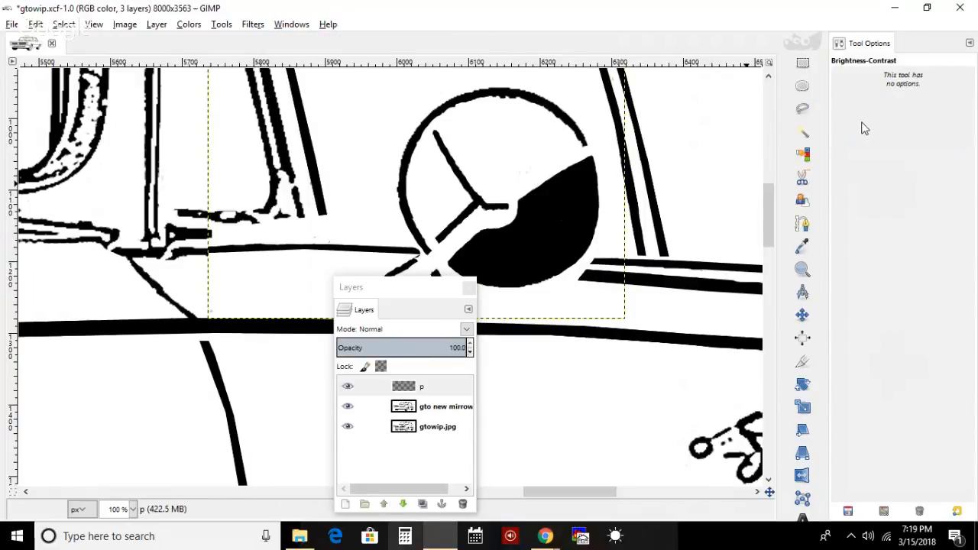
left_click(971, 44)
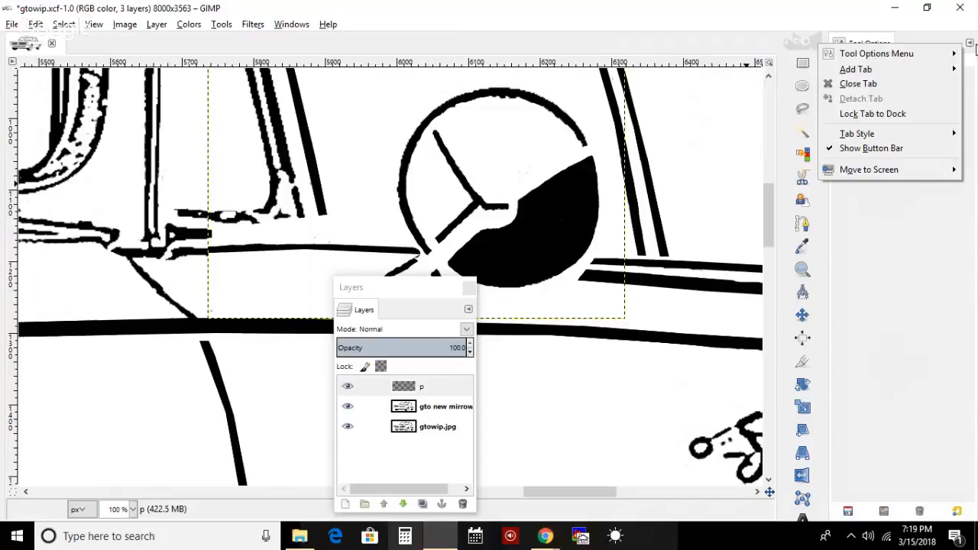
left_click(976, 46)
left_click(969, 47)
left_click(921, 82)
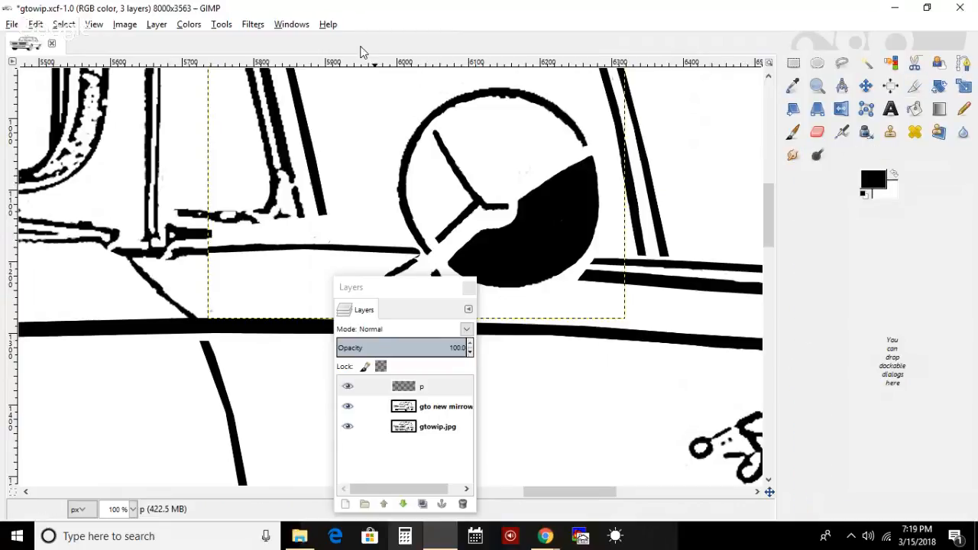
left_click(289, 25)
mouse_move(356, 55)
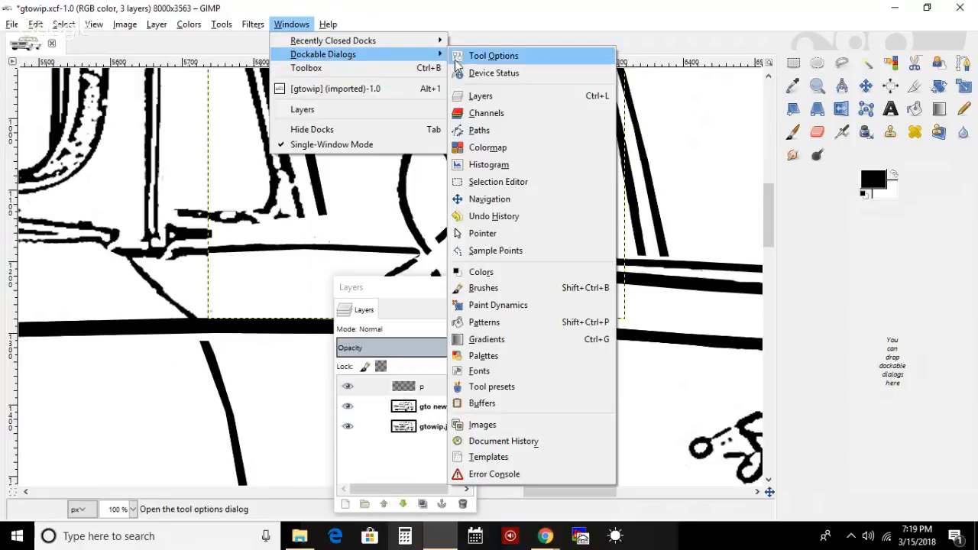
left_click(489, 55)
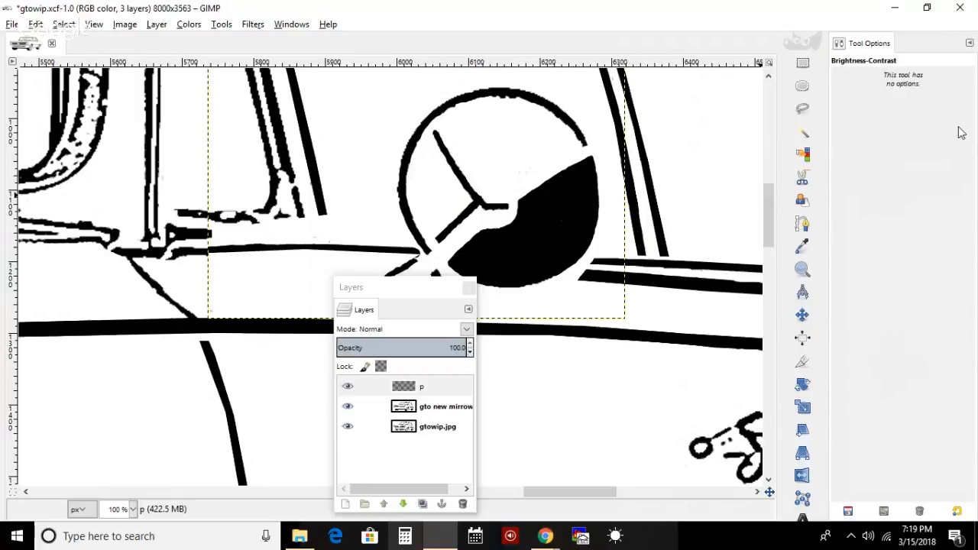
left_click(968, 46)
left_click(883, 85)
- Activate the Paintbrush tool and show its Tool Options dialog
left_click(792, 134)
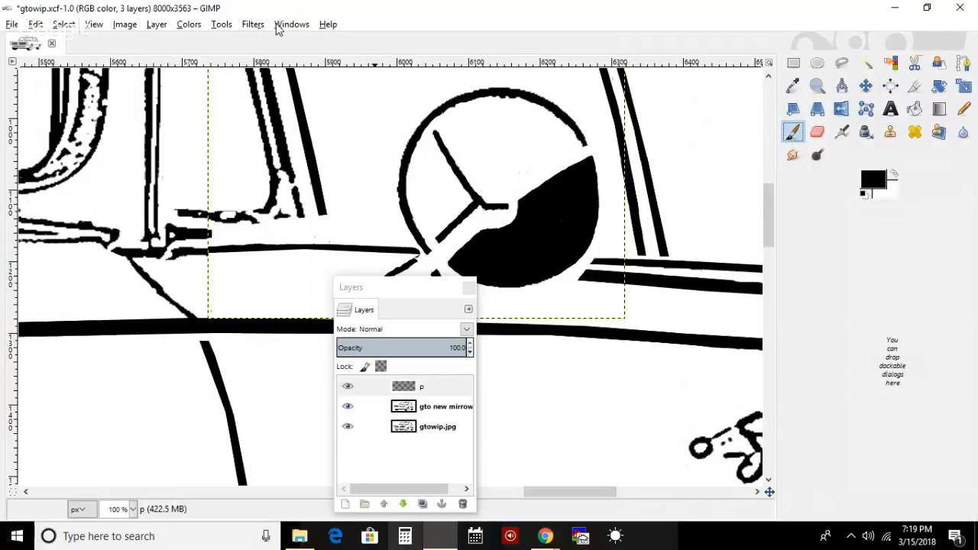
left_click(279, 27)
mouse_move(423, 44)
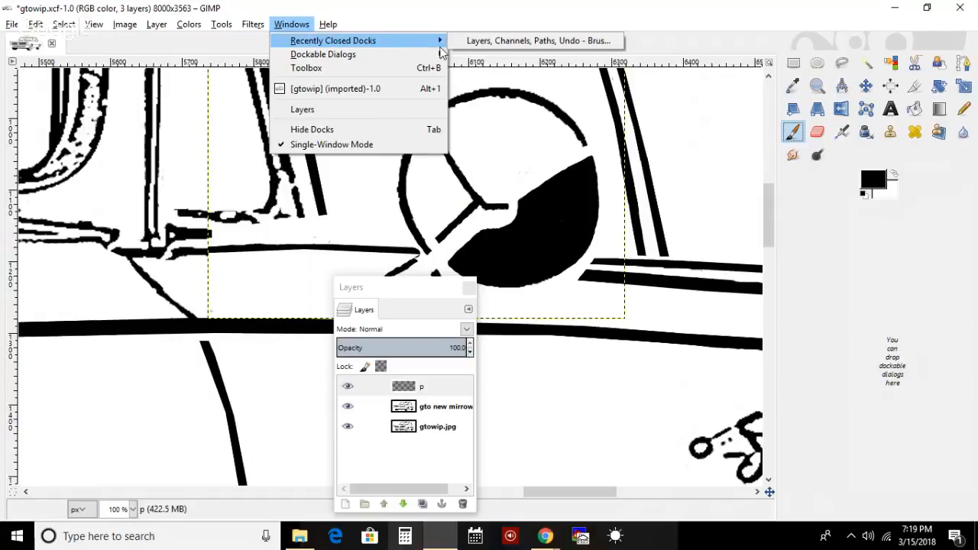
left_click(489, 59)
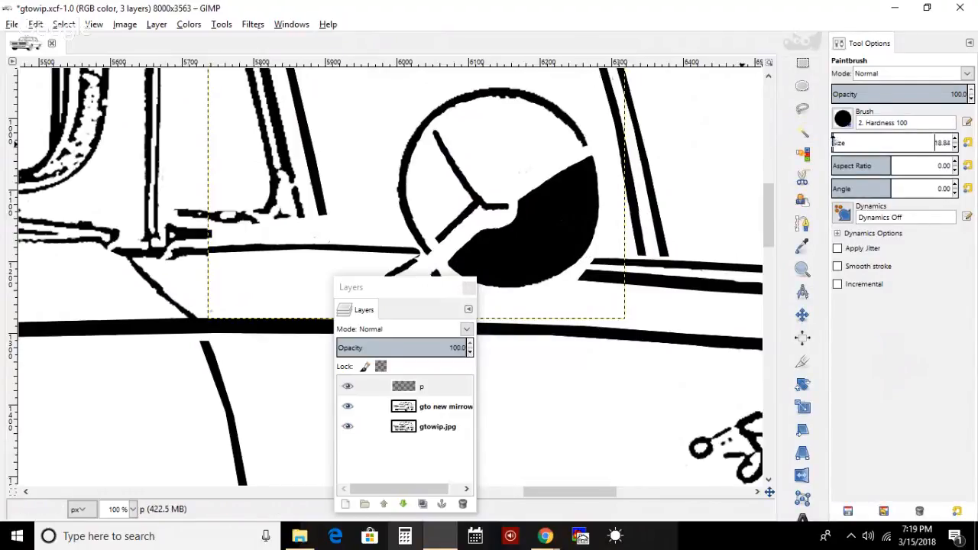
- Detach Tool Options into a floating window beneath the colour swatches and place the Layers window beside it, clear of the steering wheel
left_click(386, 294)
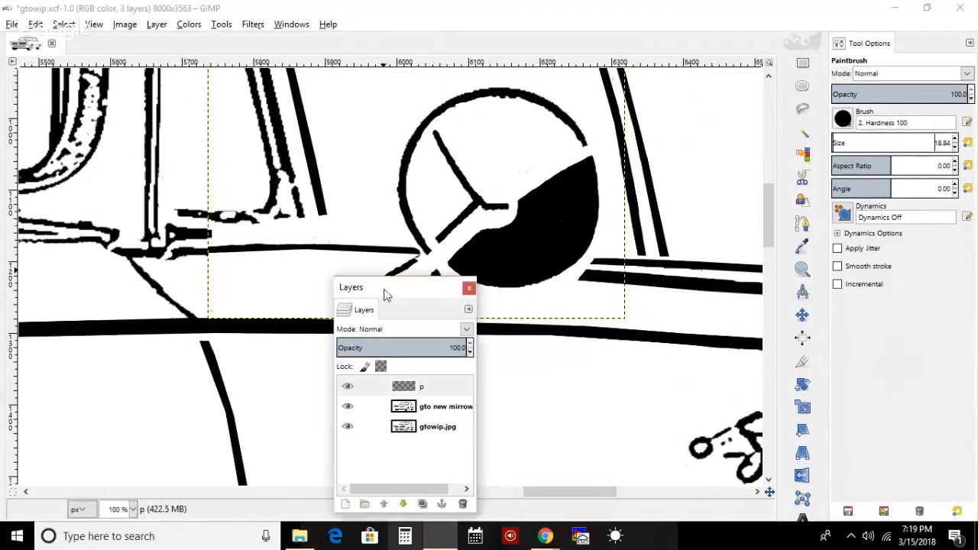
left_click_drag(386, 295, 606, 380)
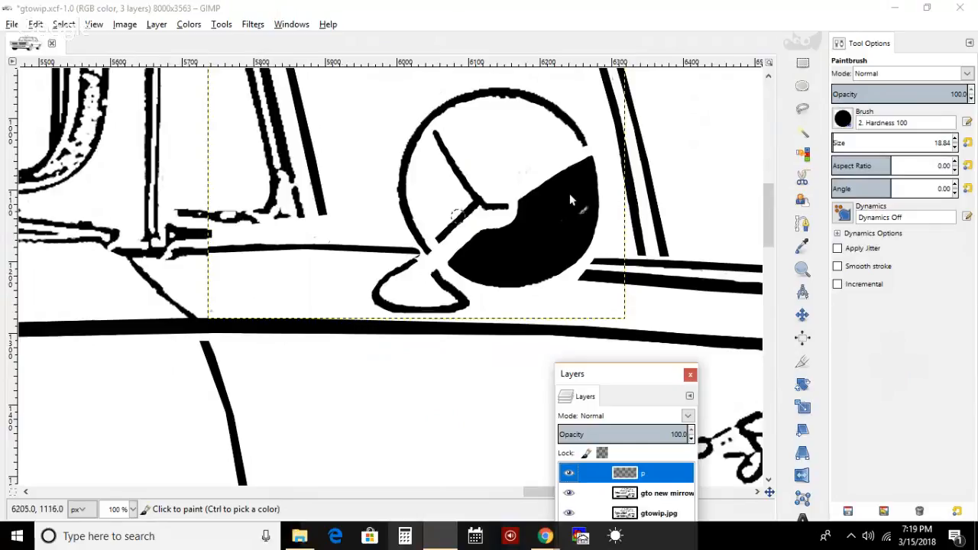
left_click_drag(861, 49, 589, 366)
left_click_drag(620, 280, 884, 231)
left_click_drag(642, 388, 726, 248)
- Toggle the visibility of layer p and the gto new mirrow layer off and on to check what each contains
left_click(651, 337)
left_click(651, 336)
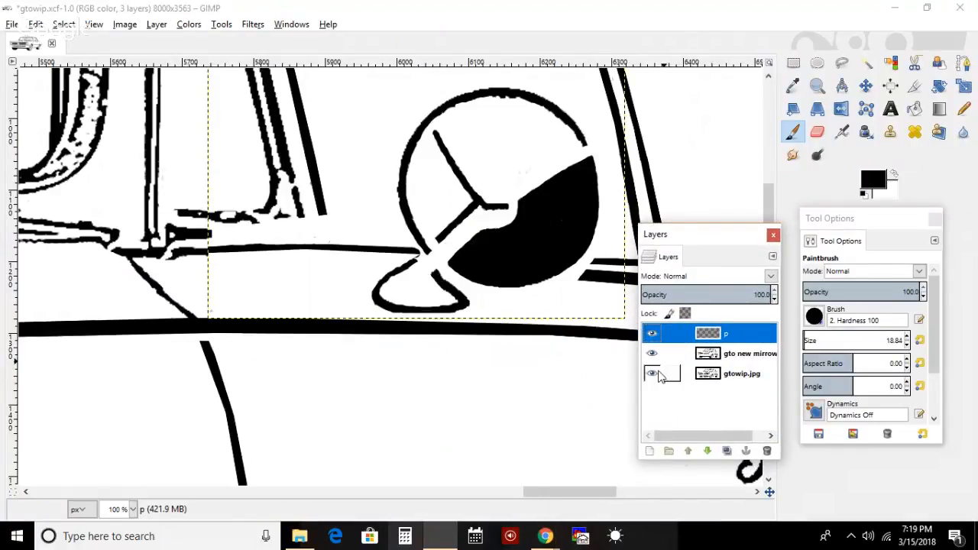
left_click(651, 354)
left_click(648, 356)
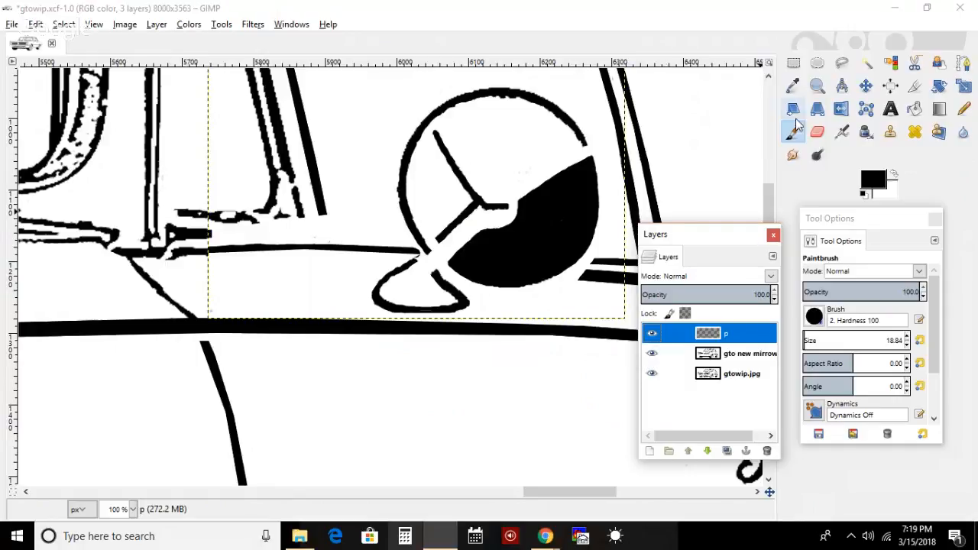
- Nudge the steering-wheel layer p slightly downward with the Move tool
left_click(866, 85)
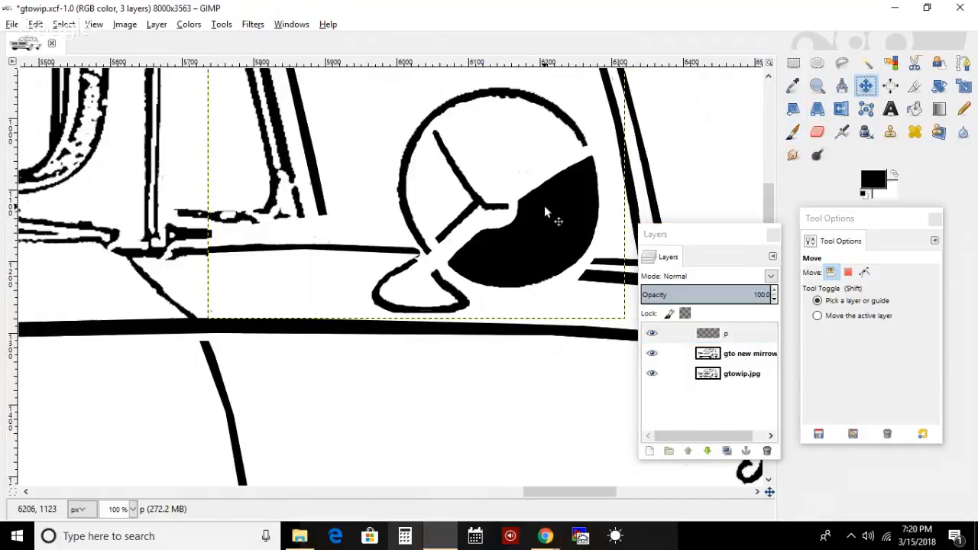
left_click_drag(543, 208, 543, 210)
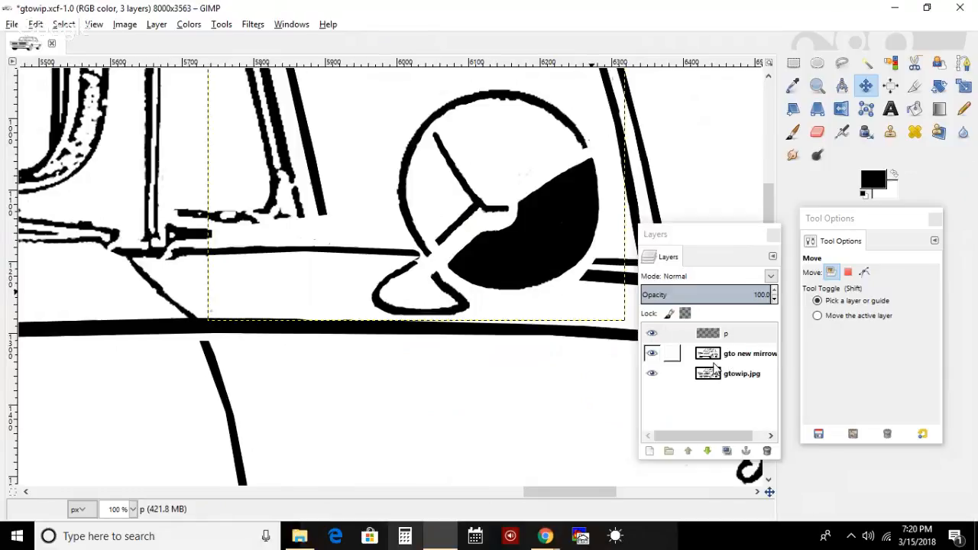
- On the gto new mirrow layer, outline the slanted window-frame line from the roof to the dashboard as a closed Free Select selection
left_click(714, 359)
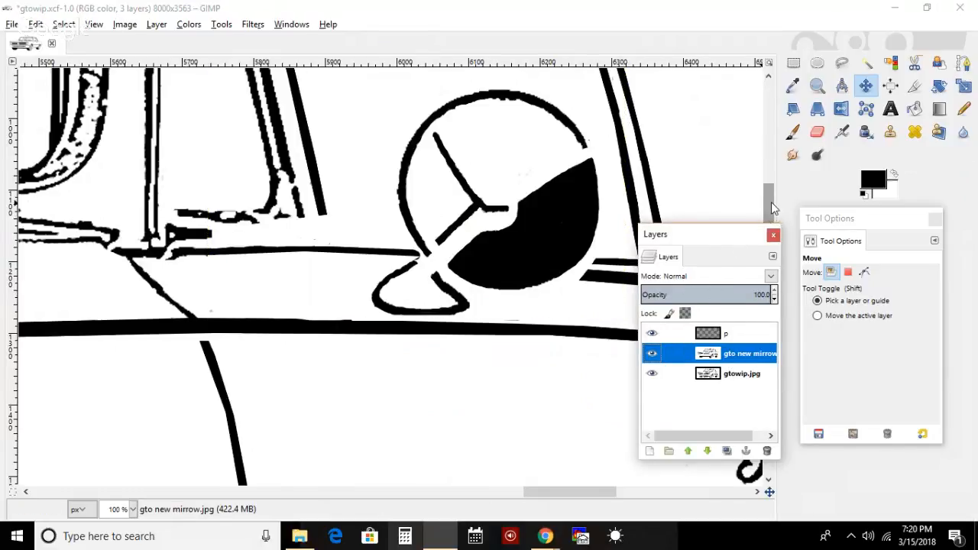
left_click_drag(772, 206, 767, 146)
key("f")
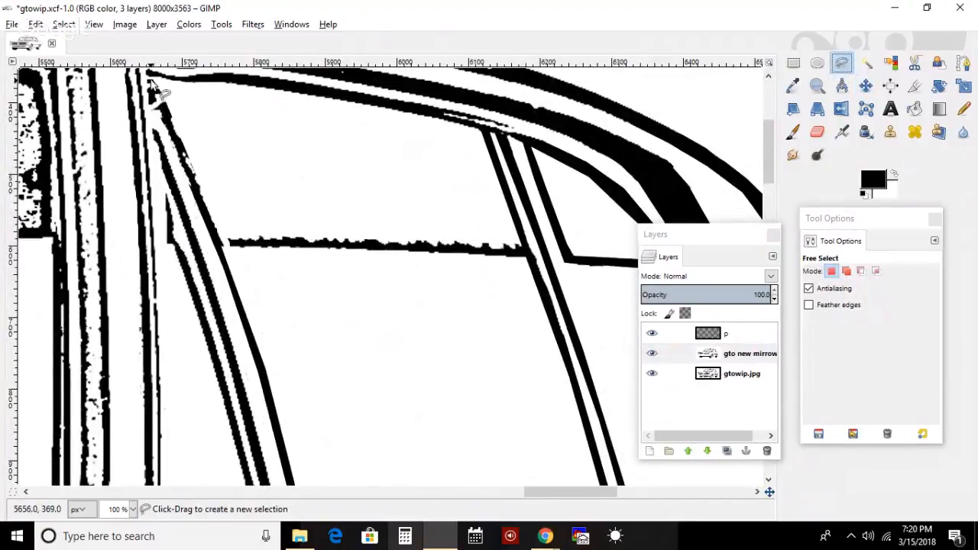
left_click(155, 89)
left_click(226, 253)
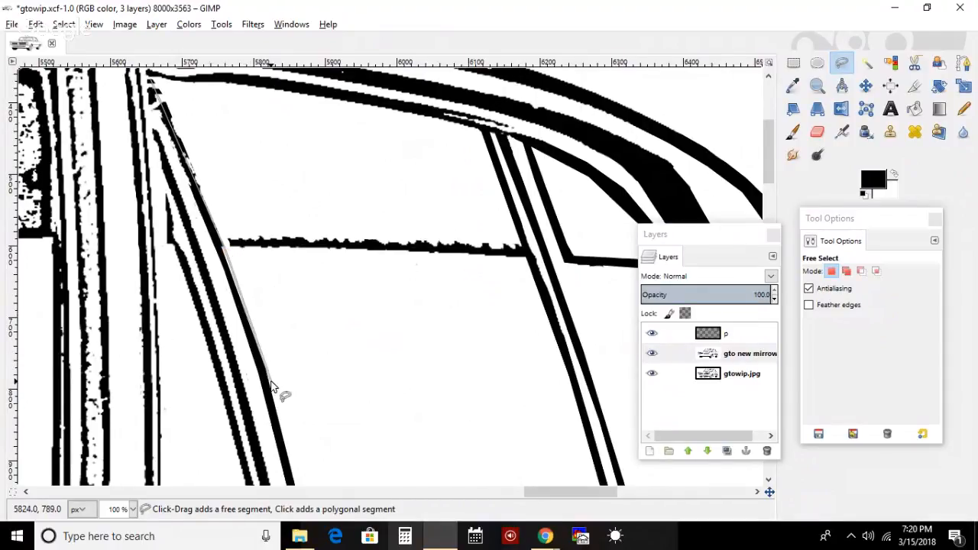
left_click(272, 387)
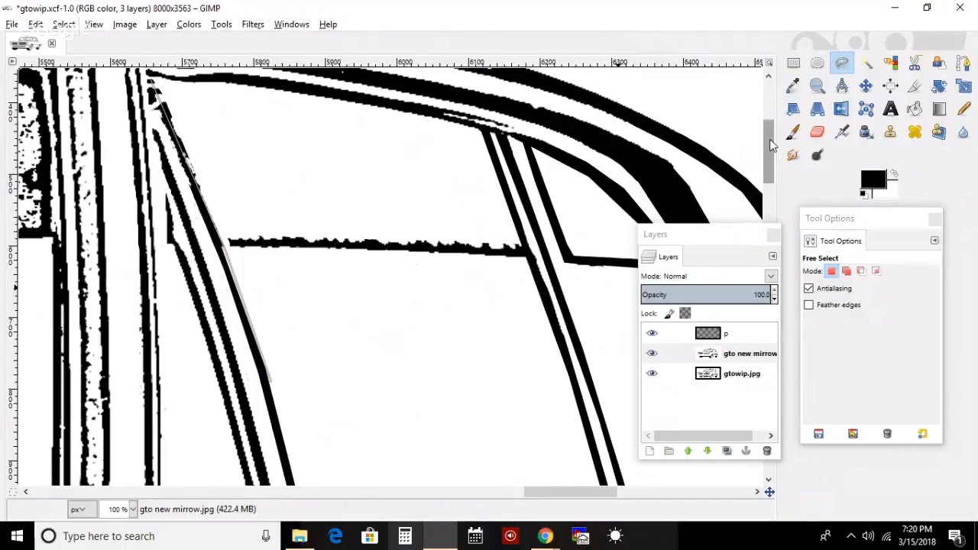
scroll(770, 146, "down", 5)
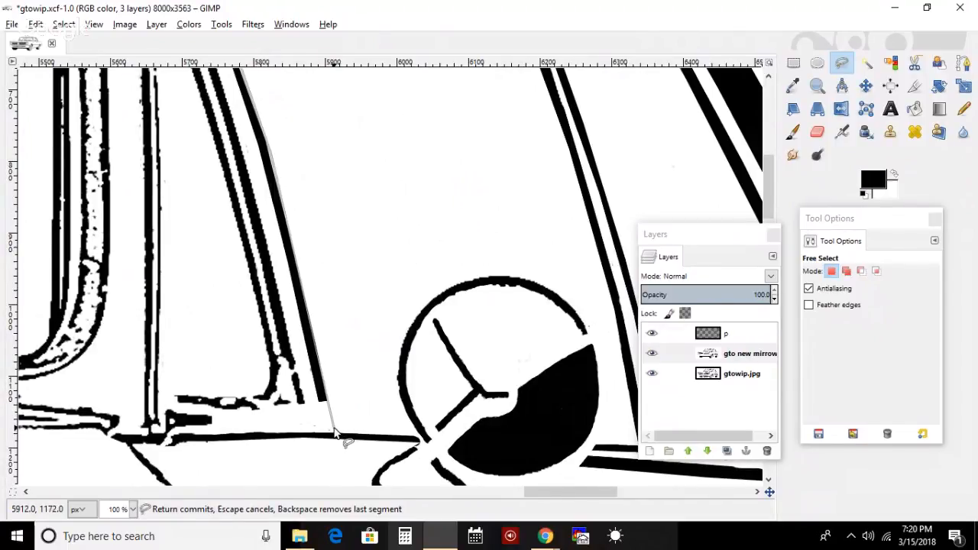
left_click(333, 429)
left_click(324, 429)
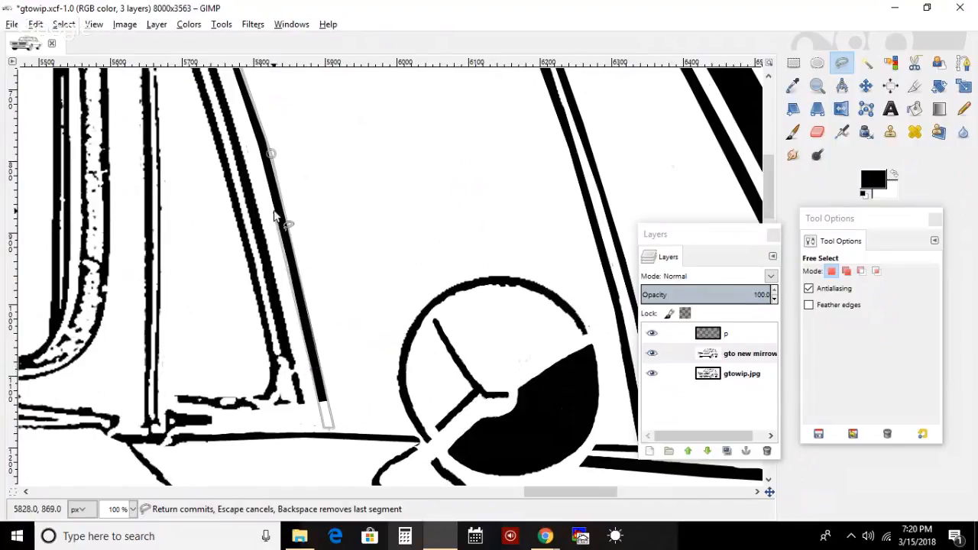
left_click(230, 70)
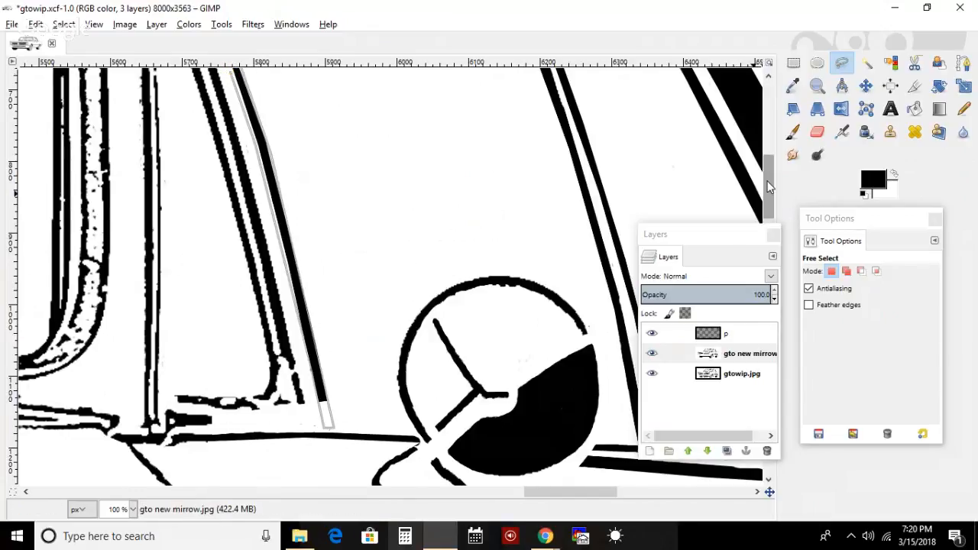
scroll(771, 189, "up", 5)
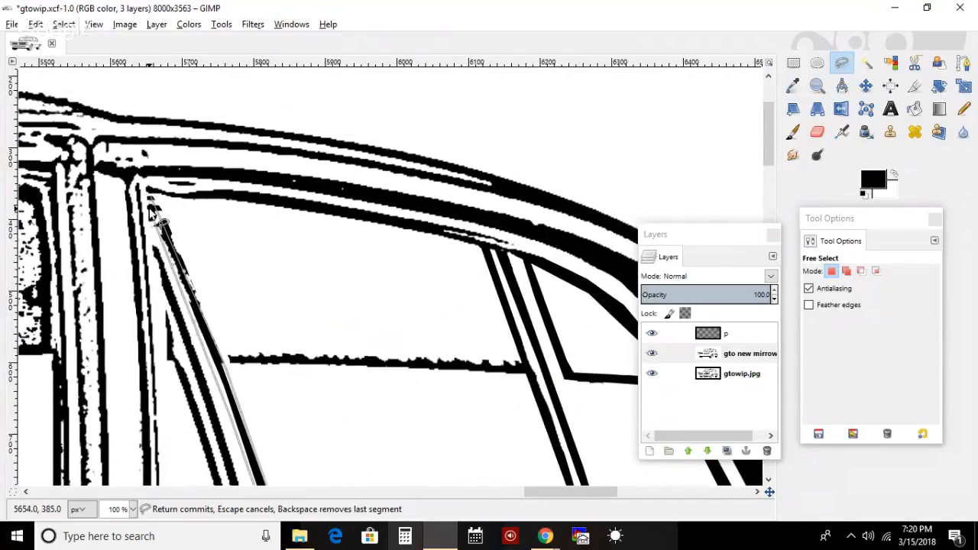
left_click(150, 196)
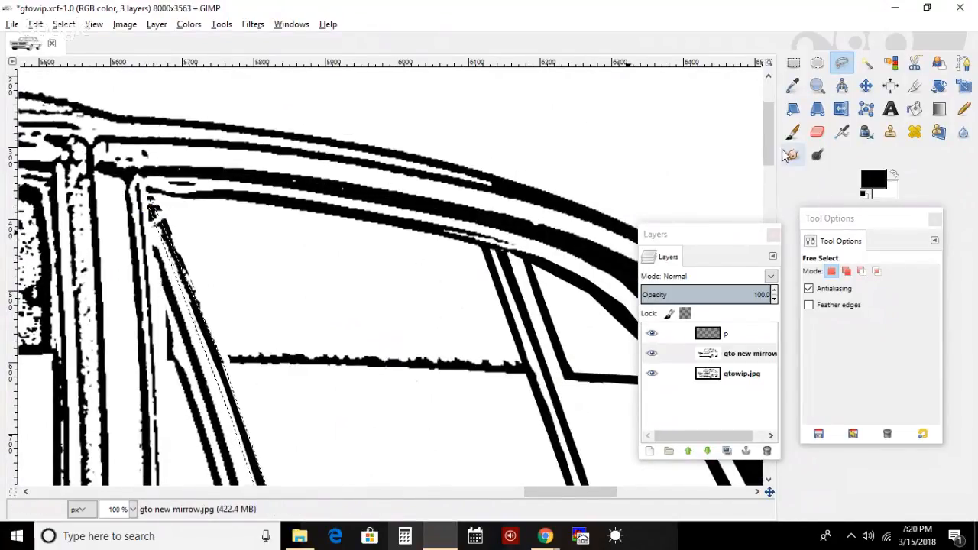
- Set the Paintbrush size to 178.13 and paint the selected window-frame line solid black along its length
left_click(793, 132)
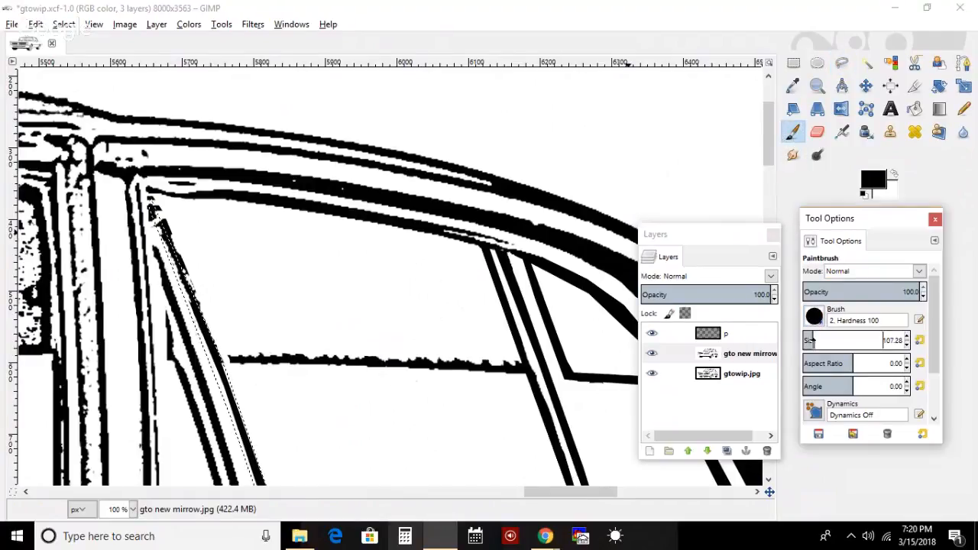
left_click_drag(812, 341, 826, 341)
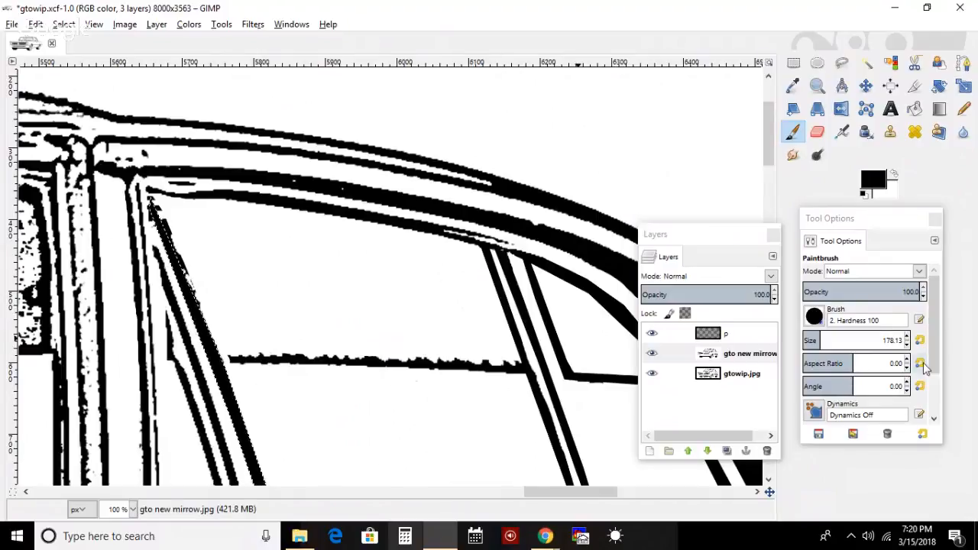
scroll(542, 201, "down", 8)
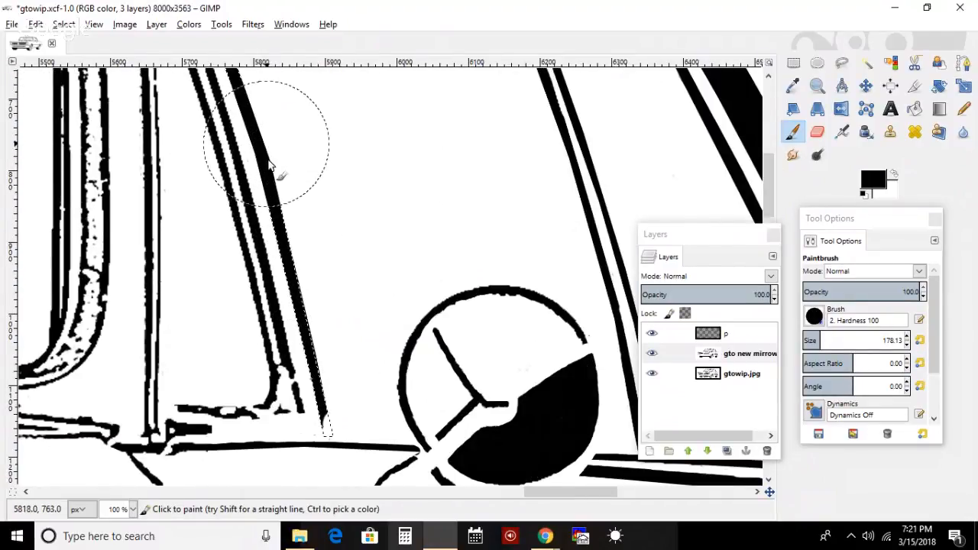
- Make layer p the active layer and clear the window-frame selection
left_click(719, 341)
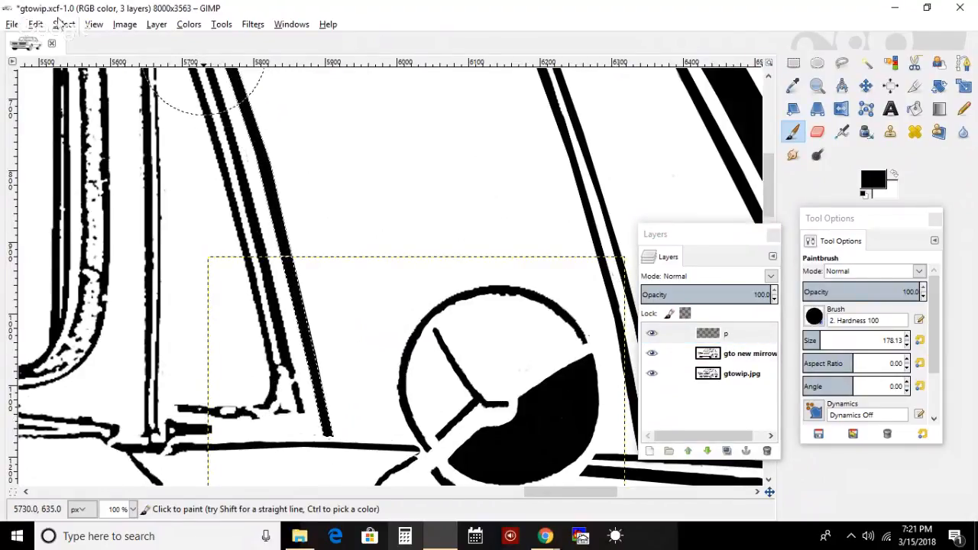
left_click(61, 23)
left_click(84, 77)
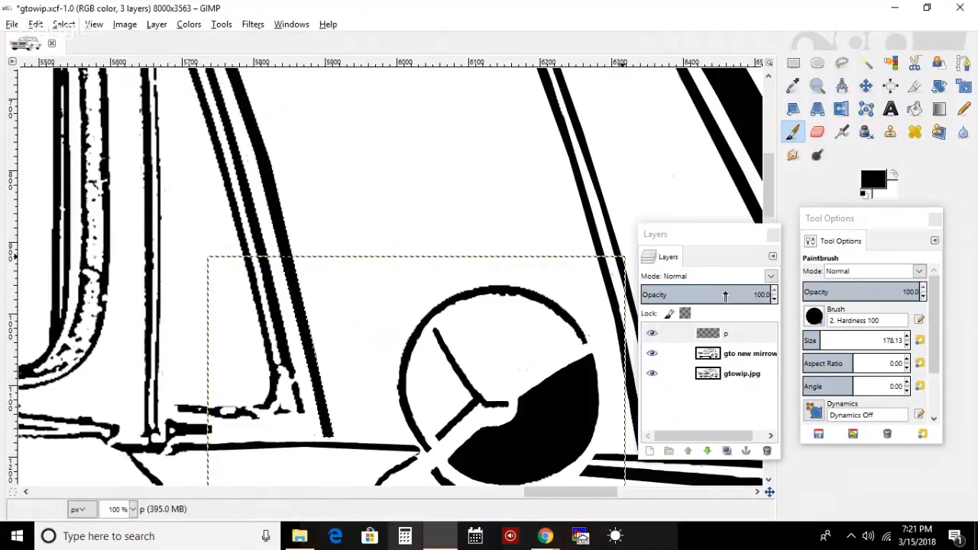
- Set the Paintbrush to white at size 50.60 and, on layer p, paint along the outer edge of the slanted window-frame line
left_click(737, 374)
left_click(897, 180)
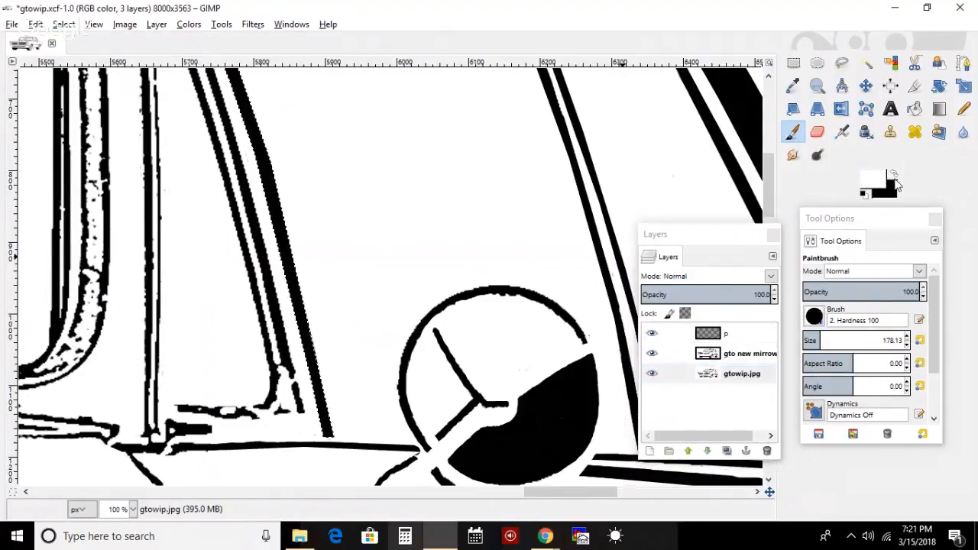
left_click(807, 341)
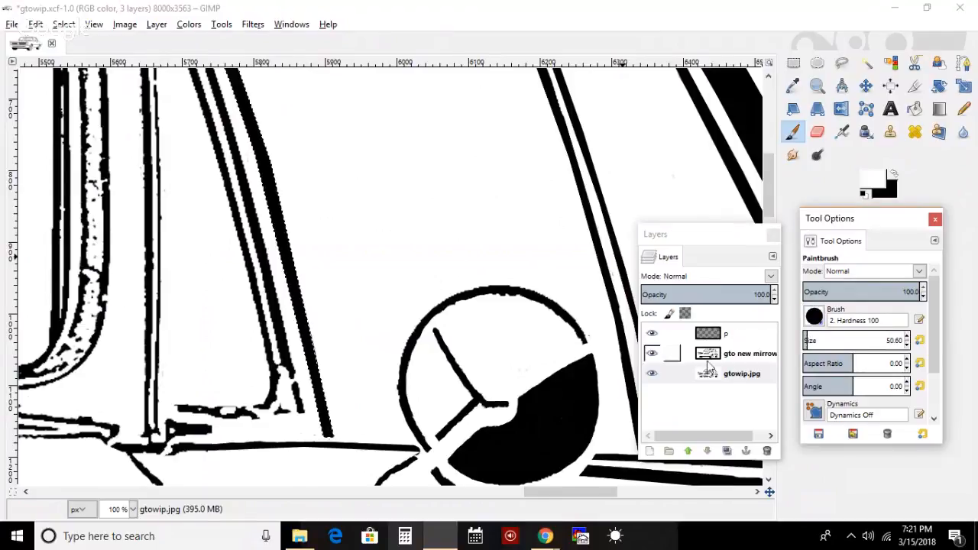
left_click(722, 334)
mouse_move(285, 169)
left_mouse_down()
mouse_move(248, 74)
mouse_move(303, 238)
mouse_move(295, 247)
mouse_move(333, 425)
left_mouse_up()
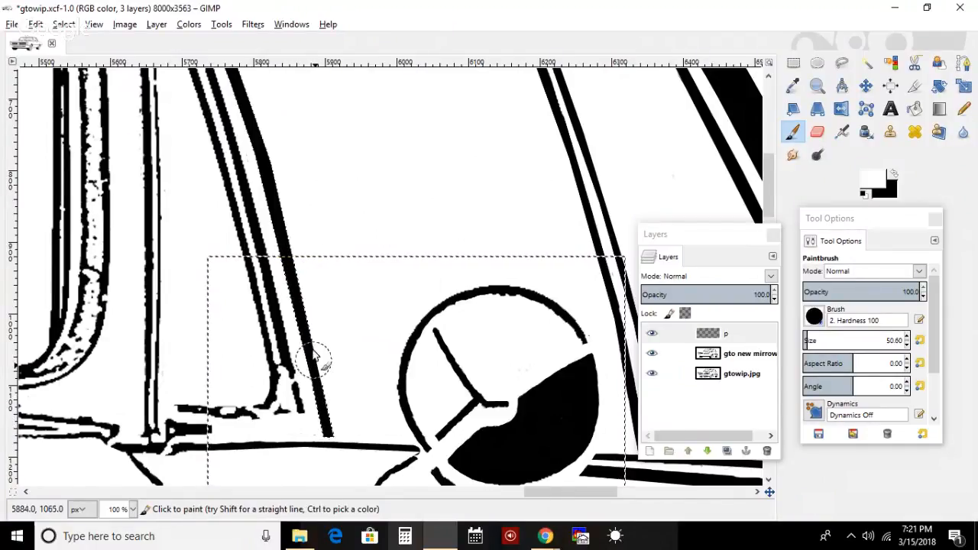
- On the gto new mirrow layer, paint white along the outer edge of the slanted window-frame line up to the roof
scroll(765, 176, "up", 3)
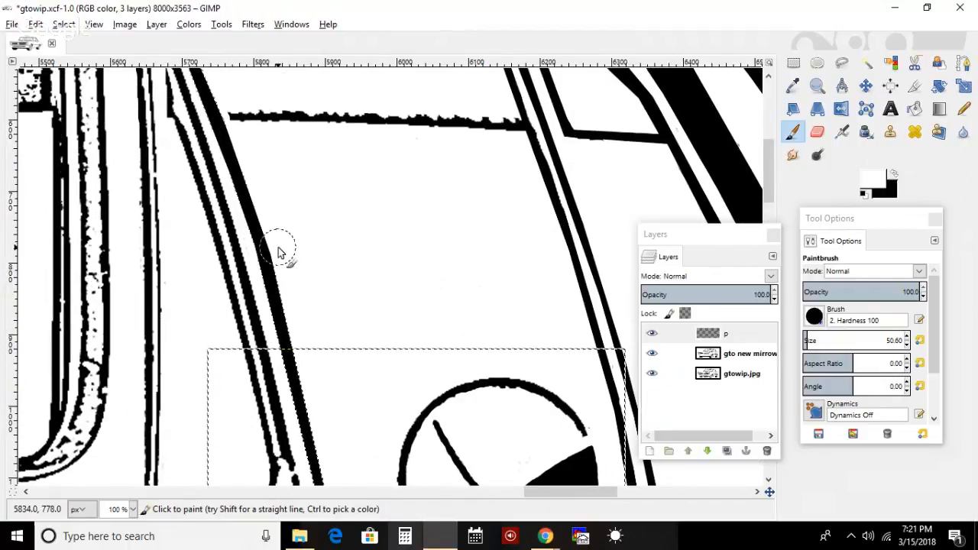
scroll(770, 151, "up", 1)
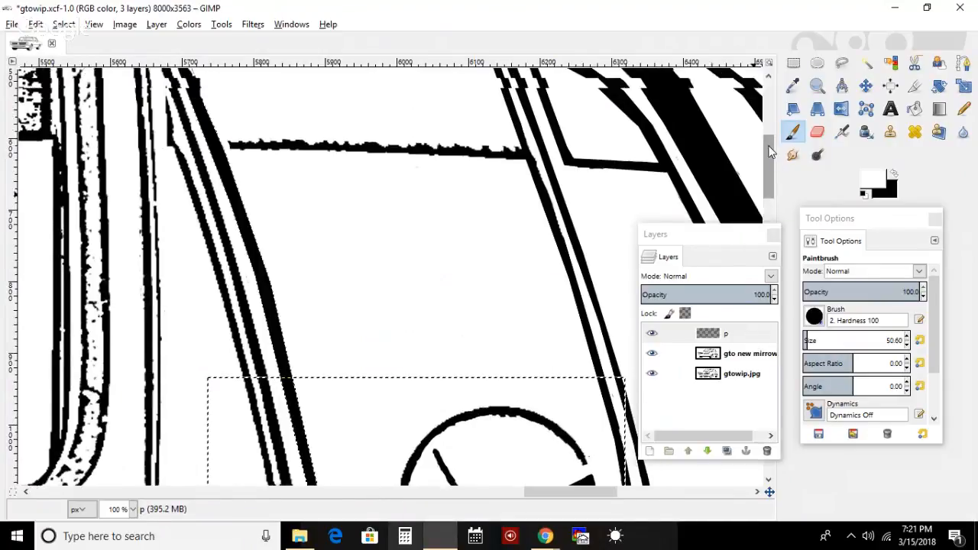
scroll(770, 150, "up", 2)
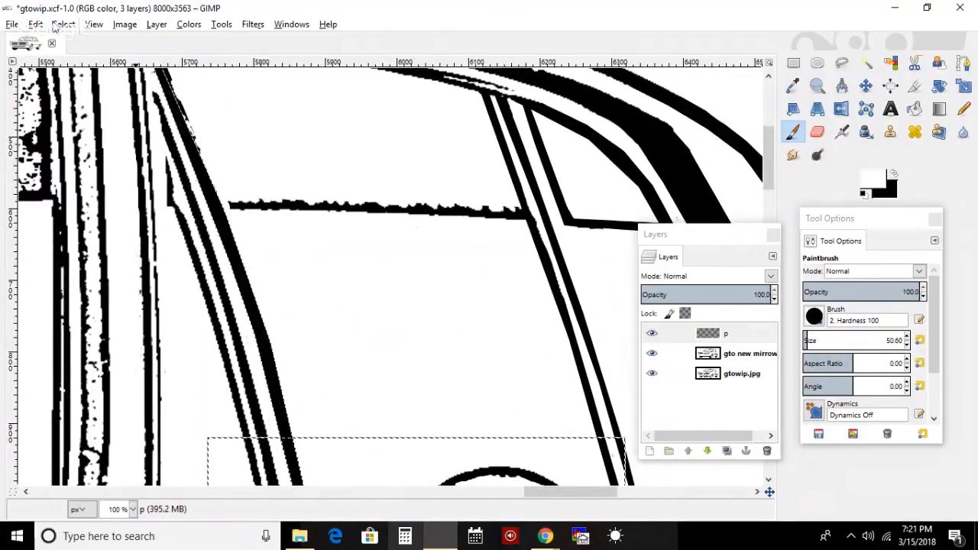
left_click(727, 354)
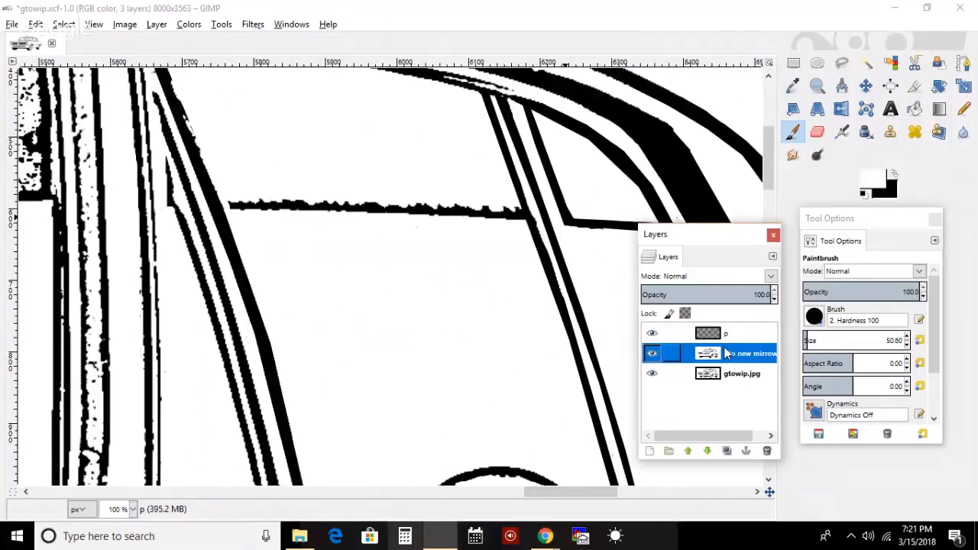
mouse_move(202, 104)
left_mouse_down()
mouse_move(195, 118)
mouse_move(210, 142)
left_mouse_up()
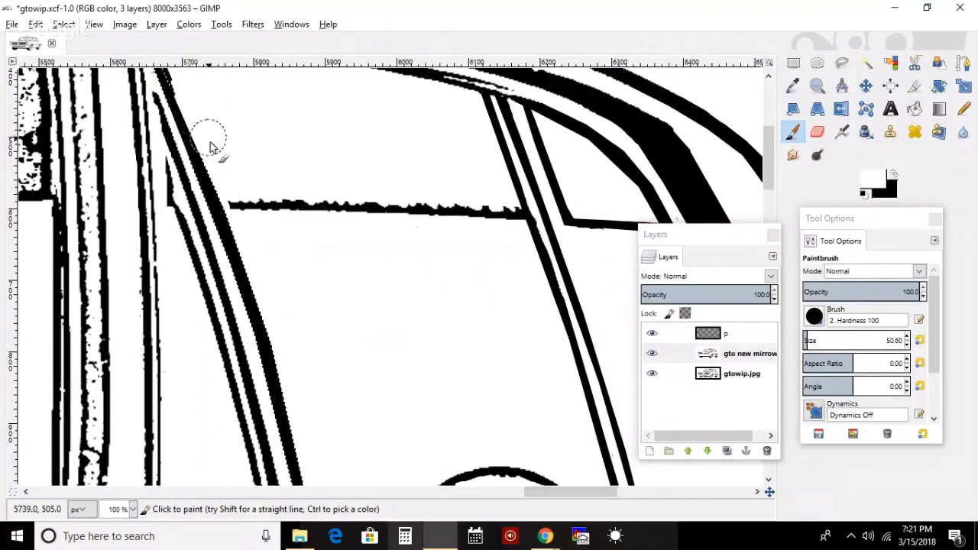
left_click_drag(765, 161, 765, 147)
mouse_move(165, 138)
left_mouse_down()
mouse_move(151, 146)
mouse_move(163, 144)
left_mouse_up()
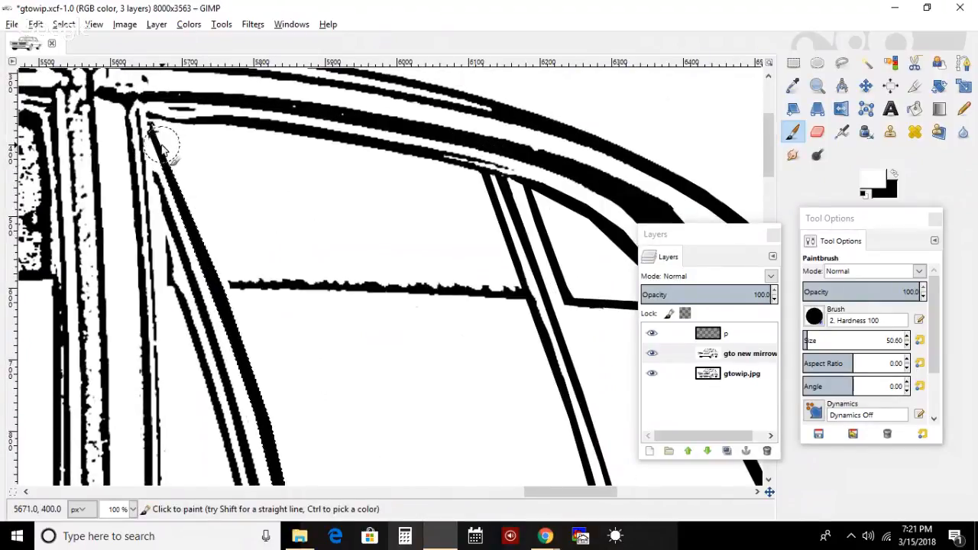
- Reduce the Paintbrush size to 15.17 and paint white over the stray marks where the window pillar meets the roof
left_click(806, 343)
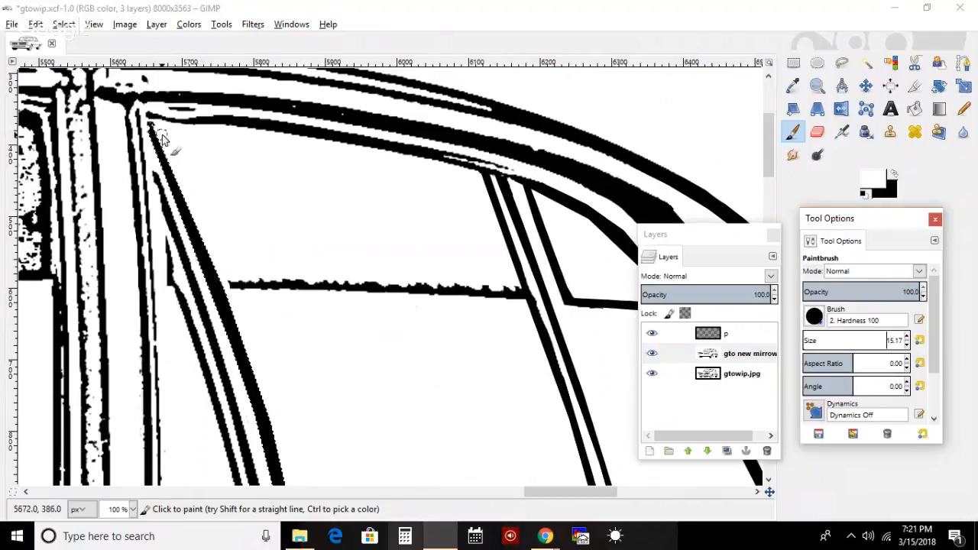
left_click_drag(153, 130, 155, 162)
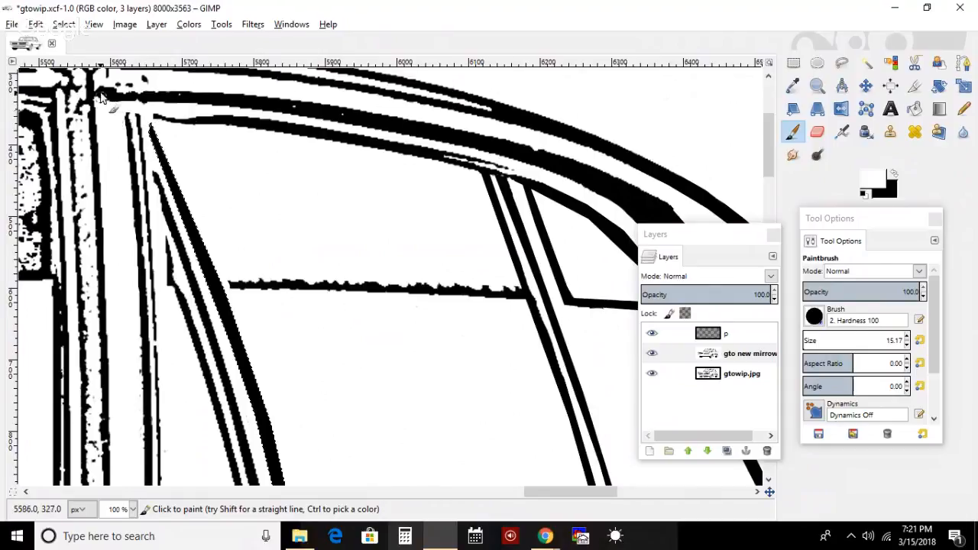
left_click_drag(103, 84, 153, 84)
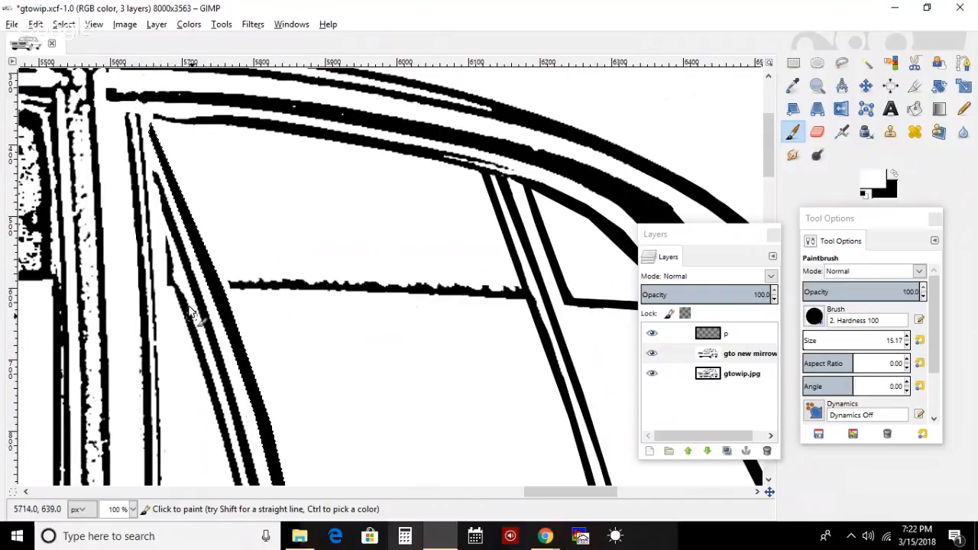
- Make layer p active and remove the remaining selection around the slanted window-frame line
left_click_drag(576, 498, 554, 498)
left_click_drag(770, 162, 779, 200)
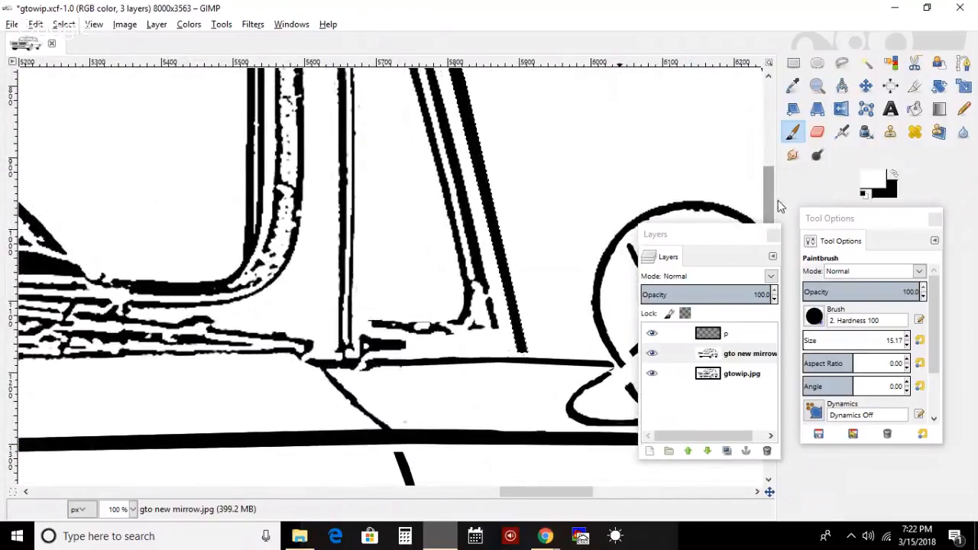
mouse_move(778, 201)
left_mouse_down()
mouse_move(774, 162)
mouse_move(775, 200)
left_mouse_up()
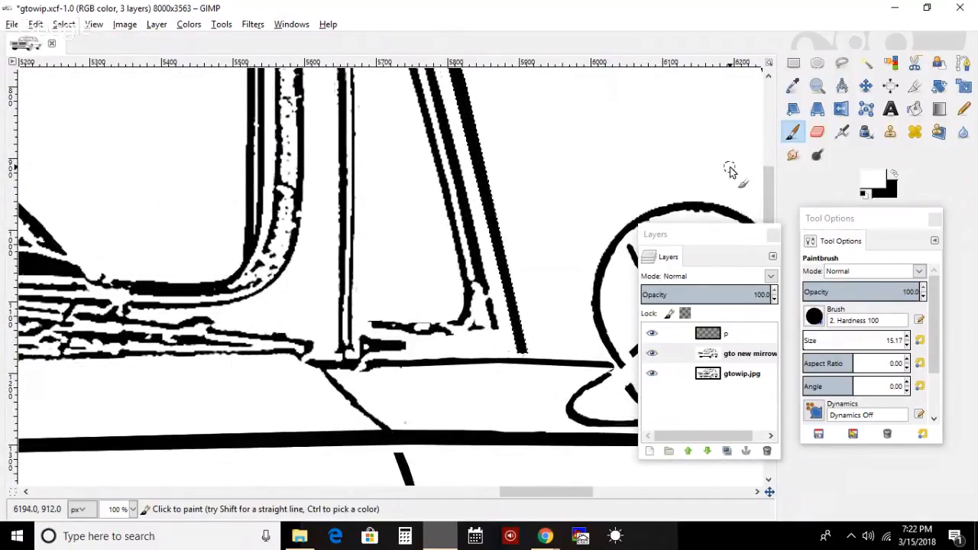
left_click(748, 334)
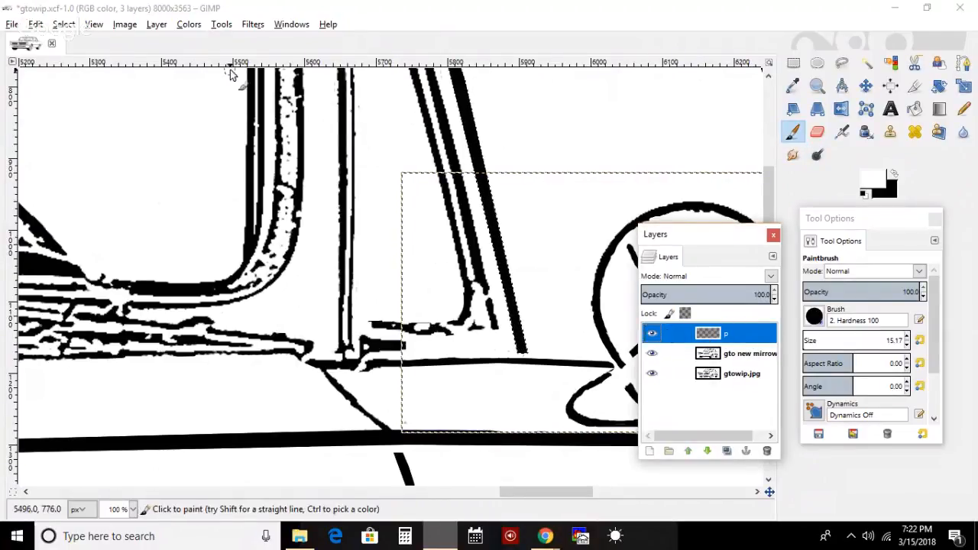
left_click(63, 23)
left_click(72, 58)
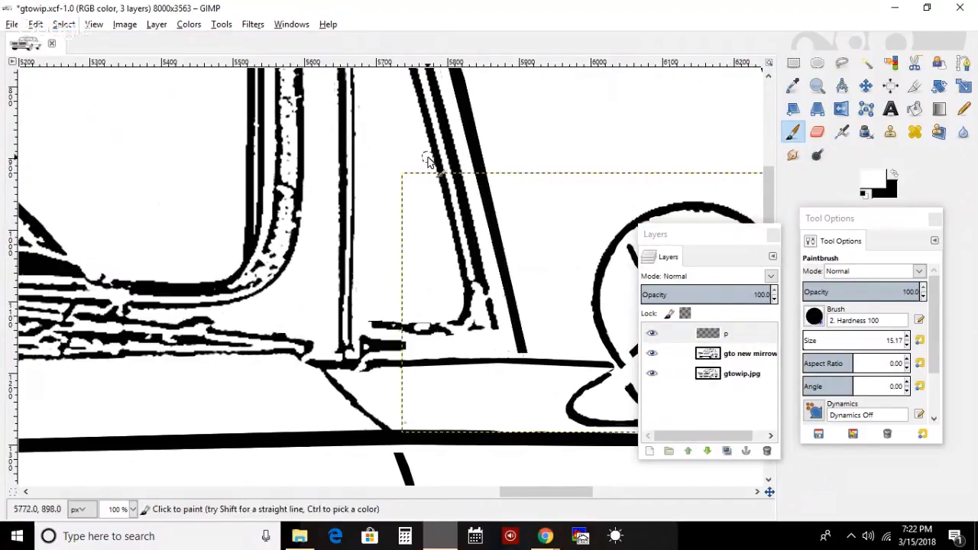
- On the gtowip.jpg layer, start a Free Select outline at the top of the middle slanted frame line and trace down its outer edge
left_click(776, 395)
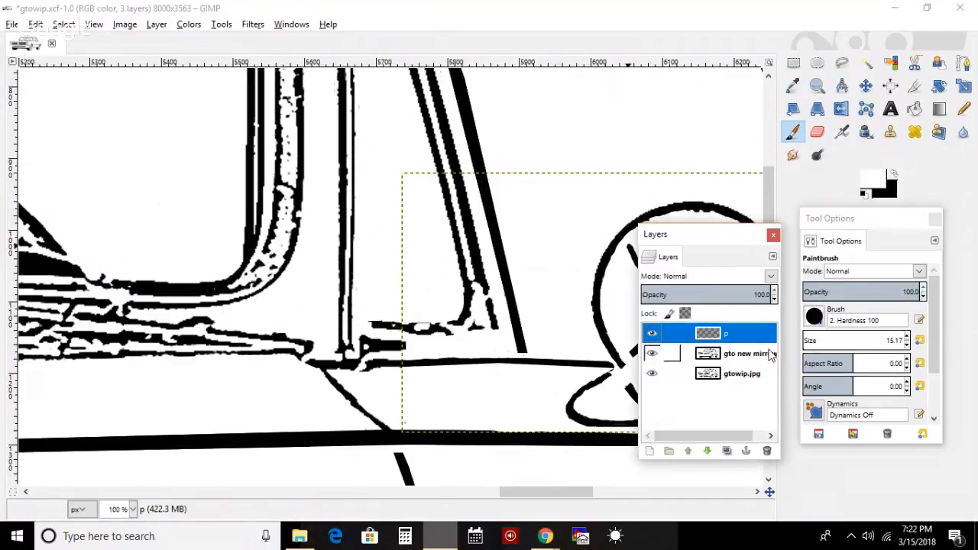
left_click(741, 373)
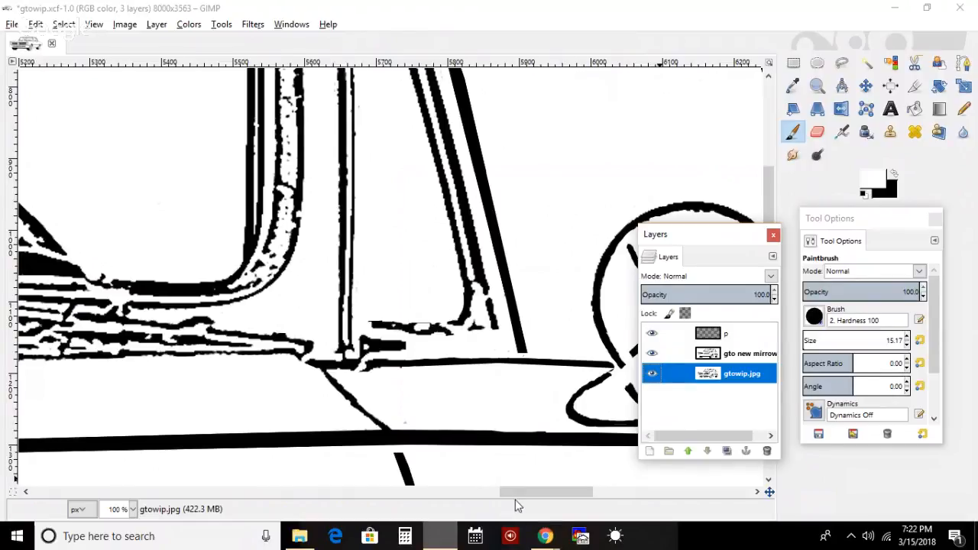
scroll(519, 495, "right", 1)
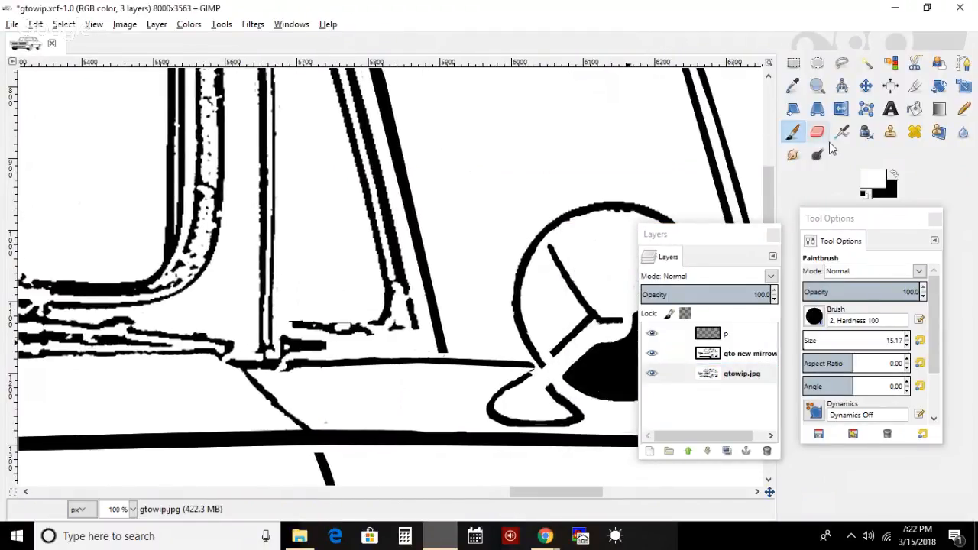
scroll(765, 168, "up", 5)
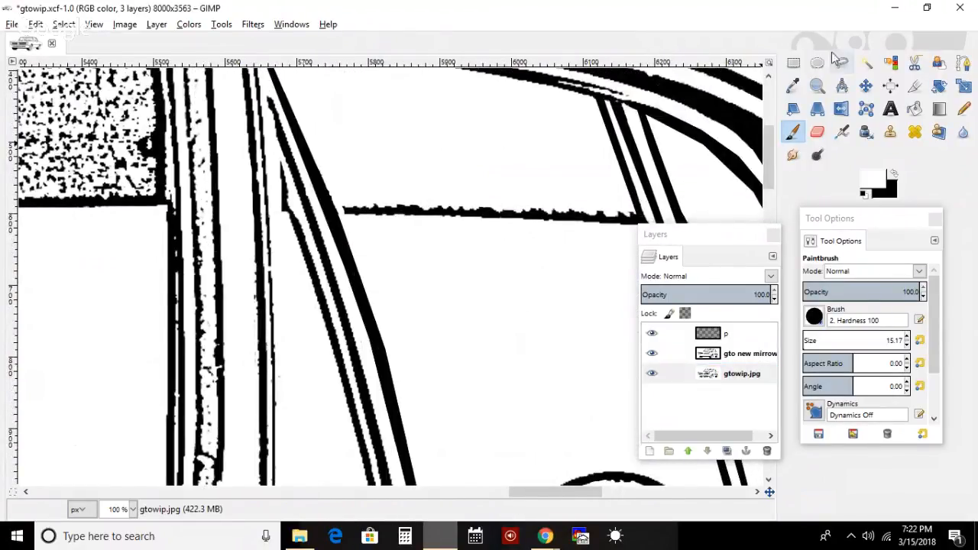
left_click(842, 62)
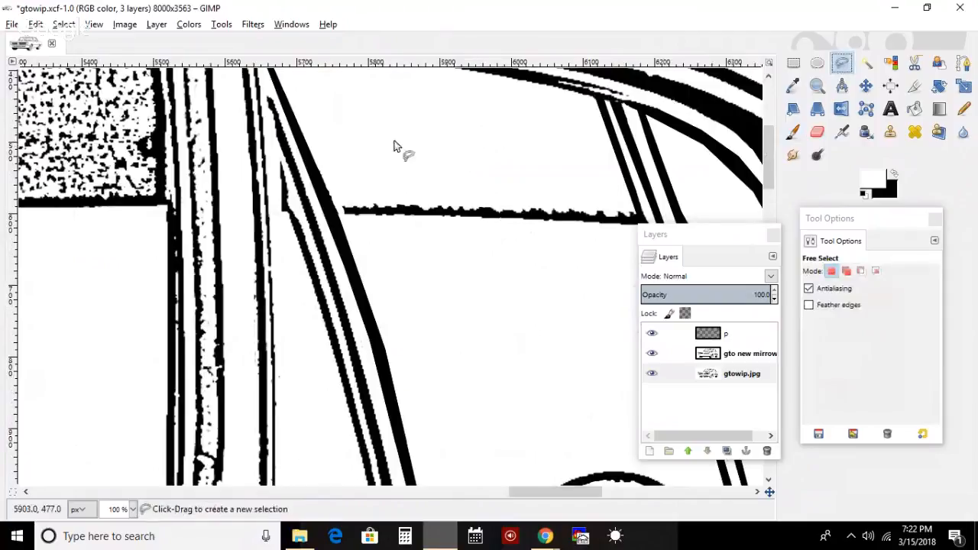
left_click(274, 141)
left_click(269, 100)
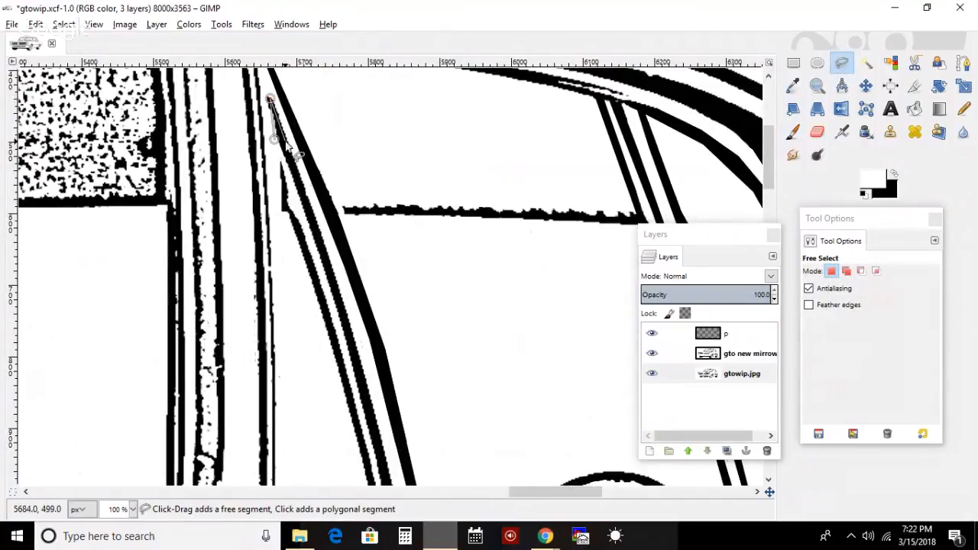
left_click(341, 286)
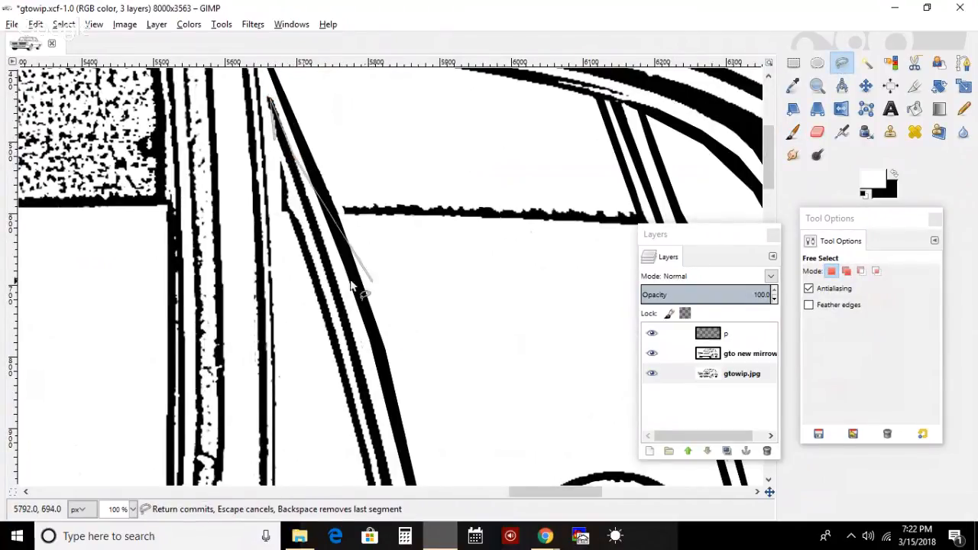
left_click(376, 411)
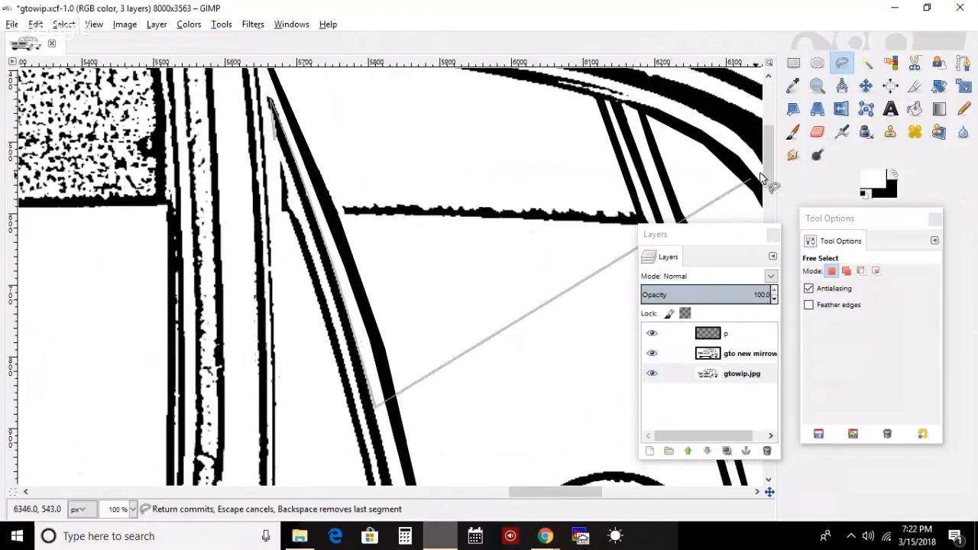
- Extend the outline down to the dashboard, trace back up the line's inner edge, and close the selection
scroll(766, 169, "down", 5)
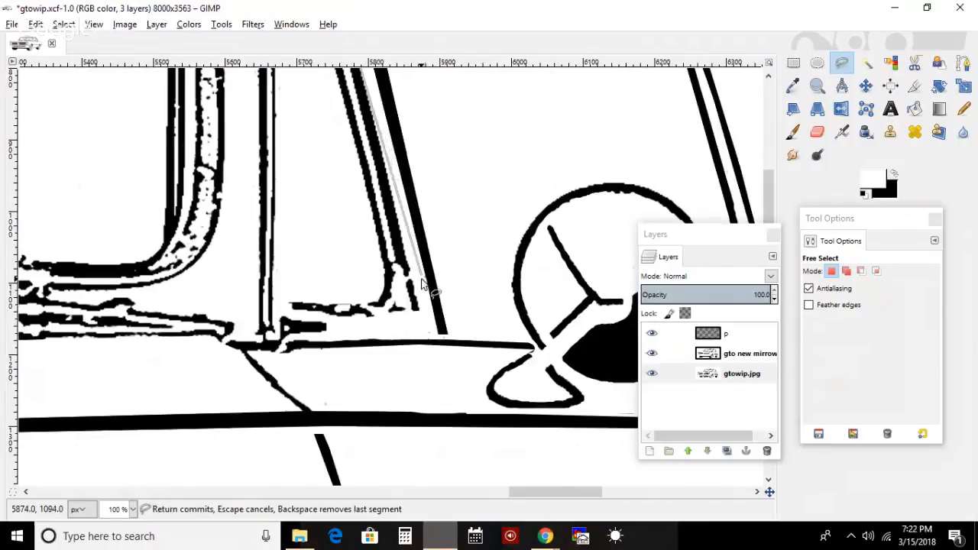
left_click(426, 335)
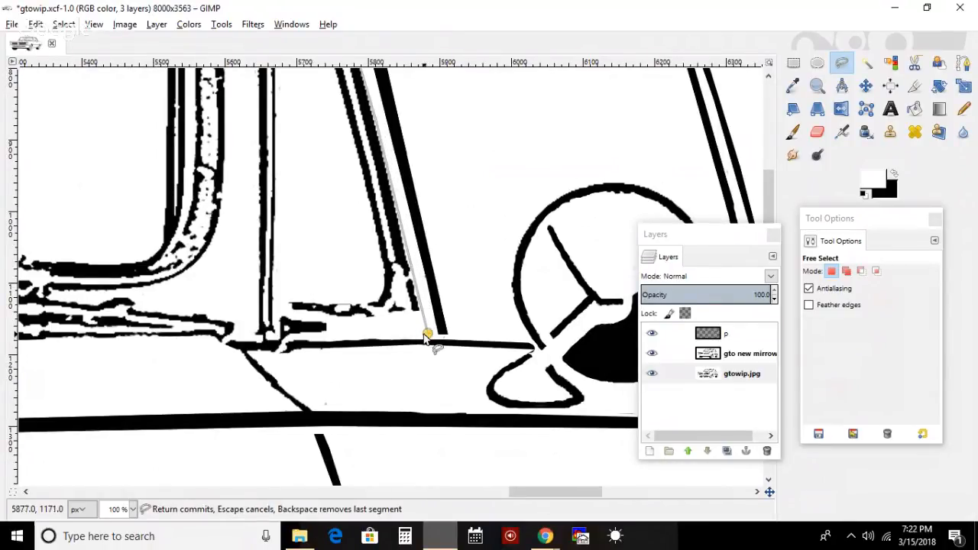
left_click(418, 335)
left_click(376, 118)
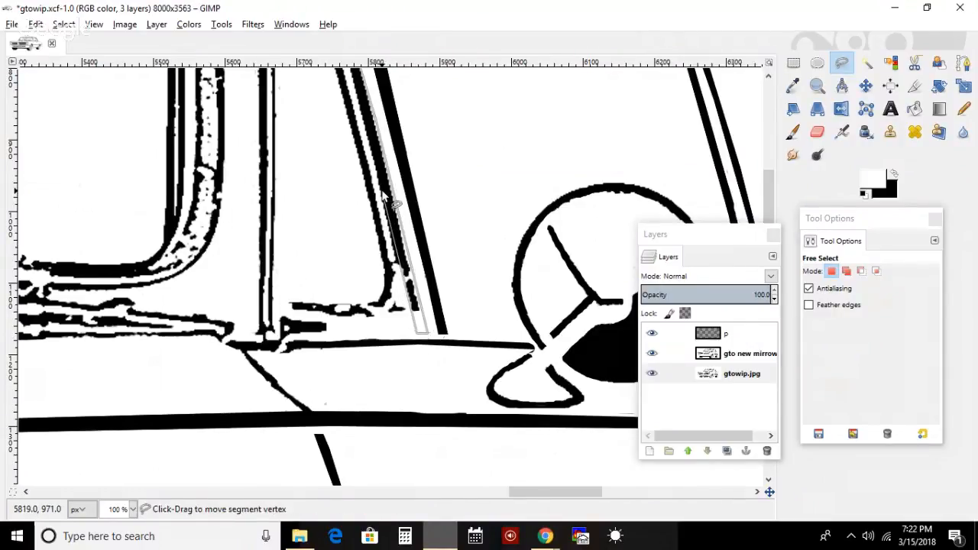
left_click(353, 82)
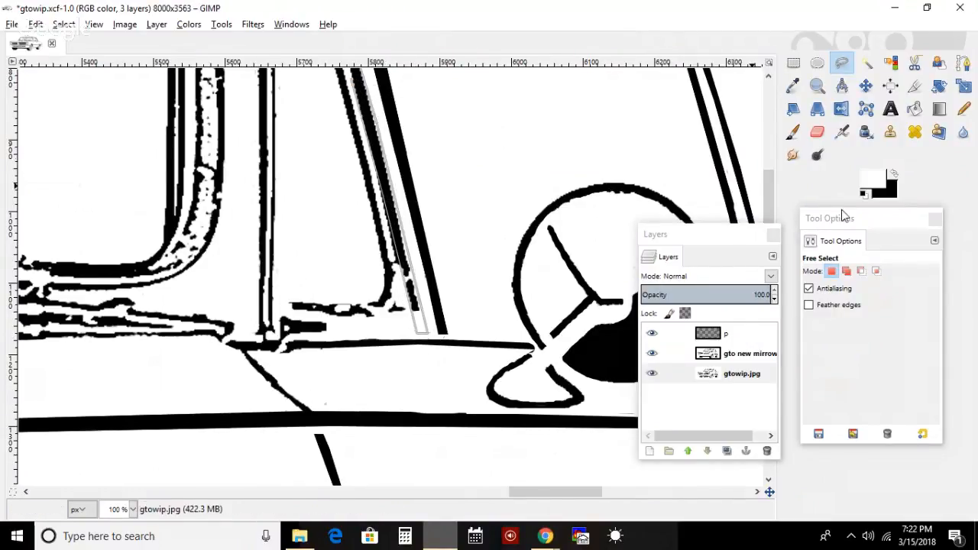
left_click_drag(771, 199, 771, 162)
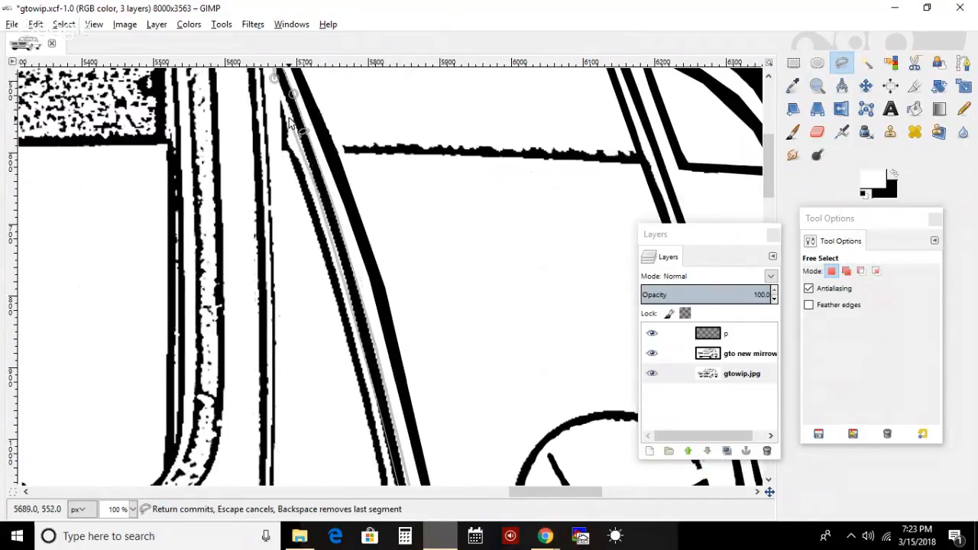
left_click(276, 74)
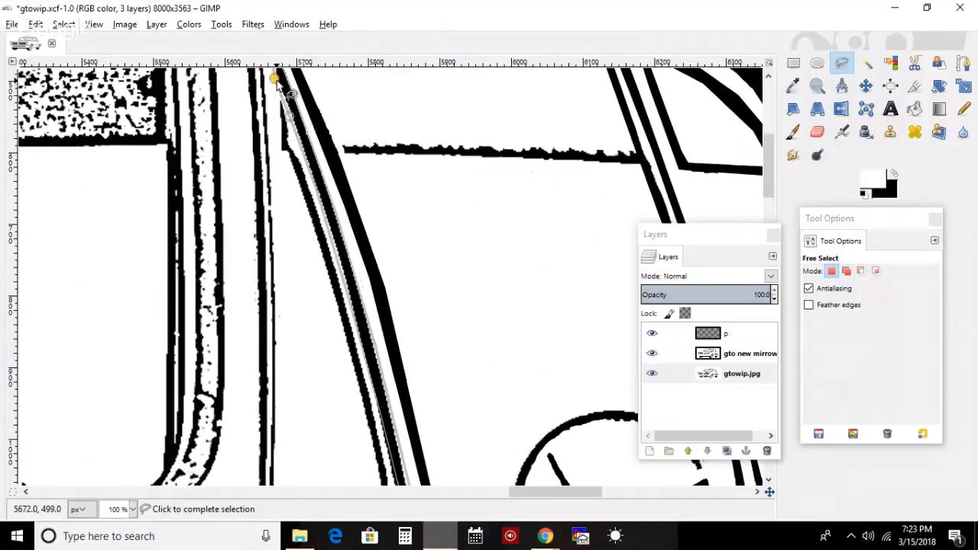
key("Return")
- Switch the foreground color to black and paint along the selected middle window-frame line with the size 15.17 Paintbrush
left_click(894, 175)
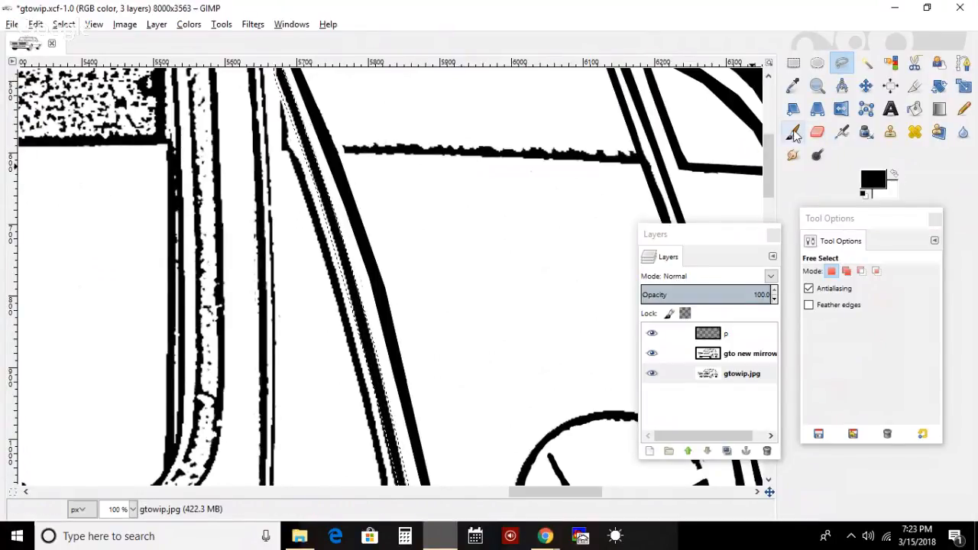
left_click(793, 131)
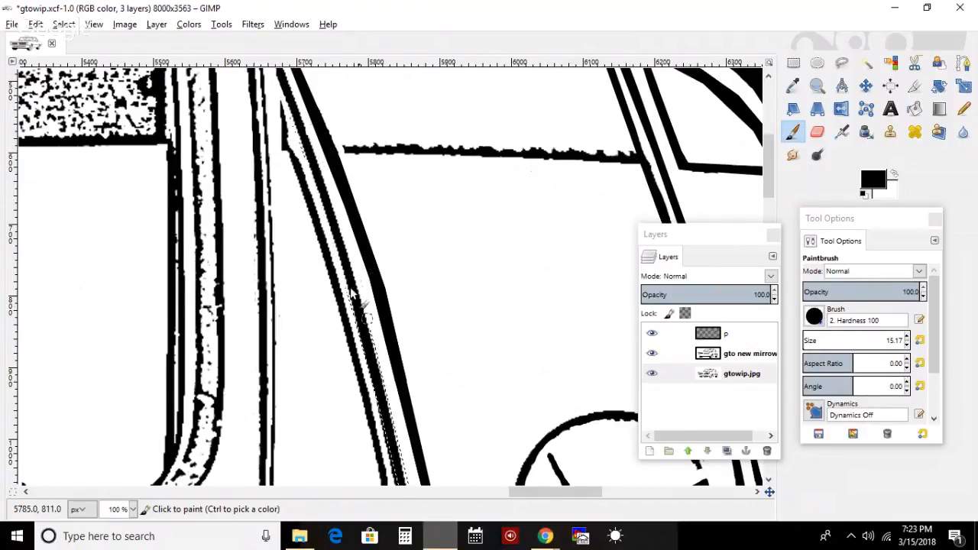
left_click_drag(352, 289, 358, 316)
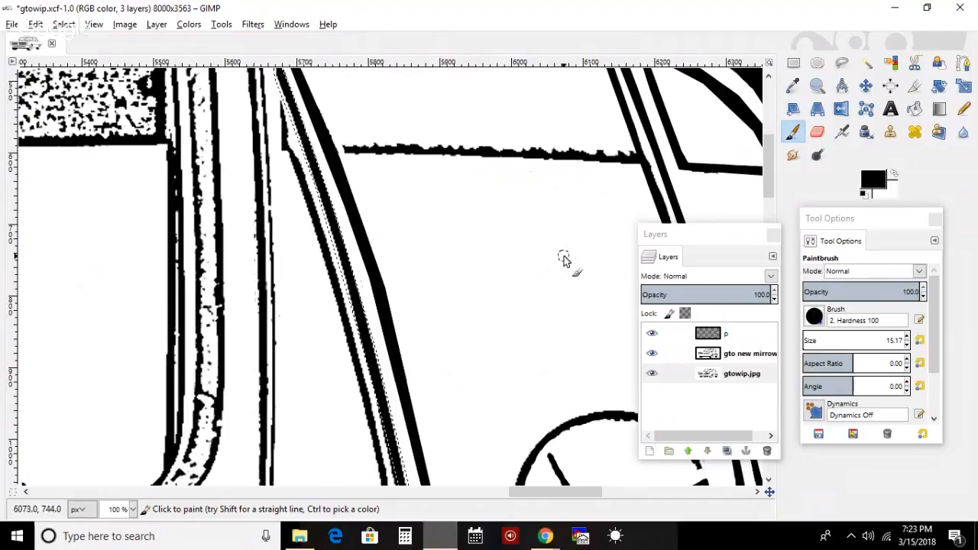
- Check layer p by toggling its visibility, and make the gto new mirrow layer active
left_click(678, 340)
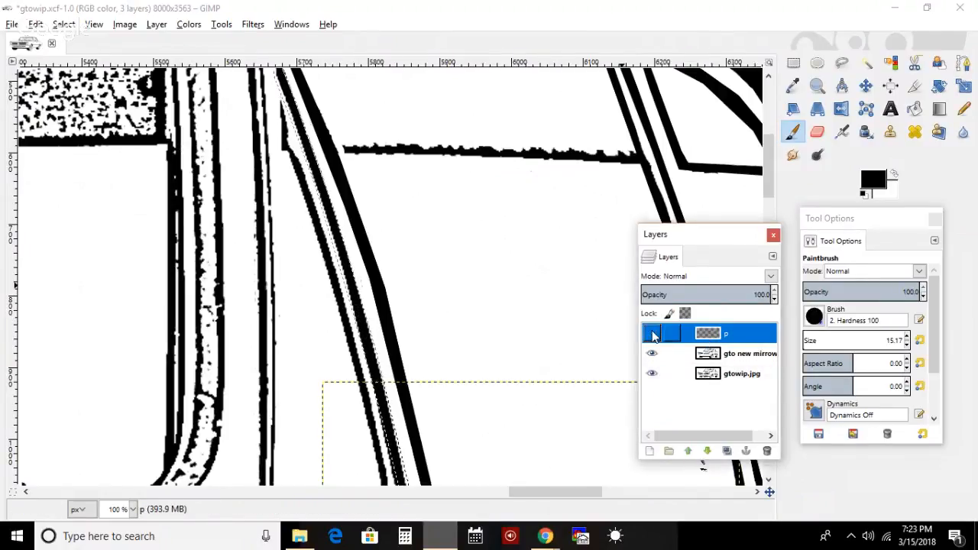
left_click(733, 357)
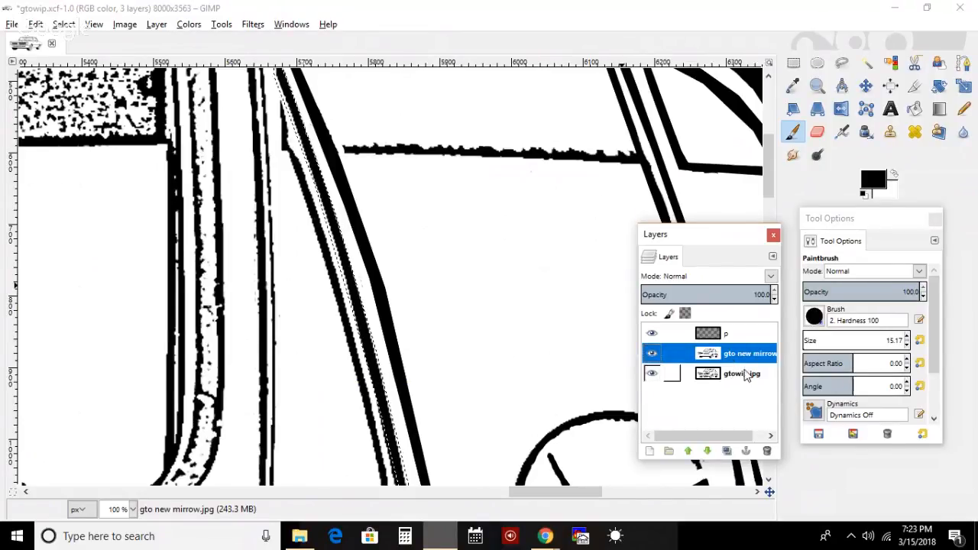
- Make the gto new mirrow layer active and paint black along the selected middle window-frame line with the size 15.17 Paintbrush
left_click(730, 374)
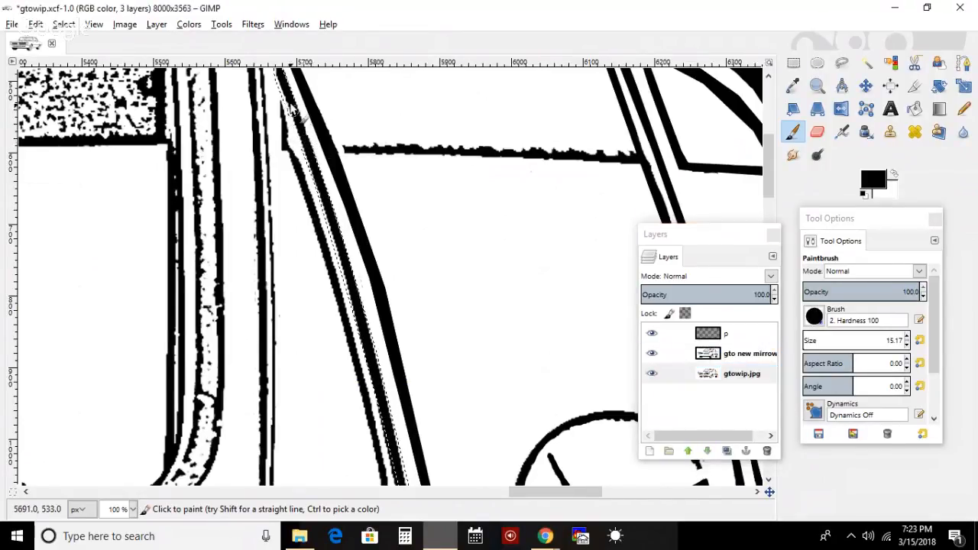
key("Page_Up")
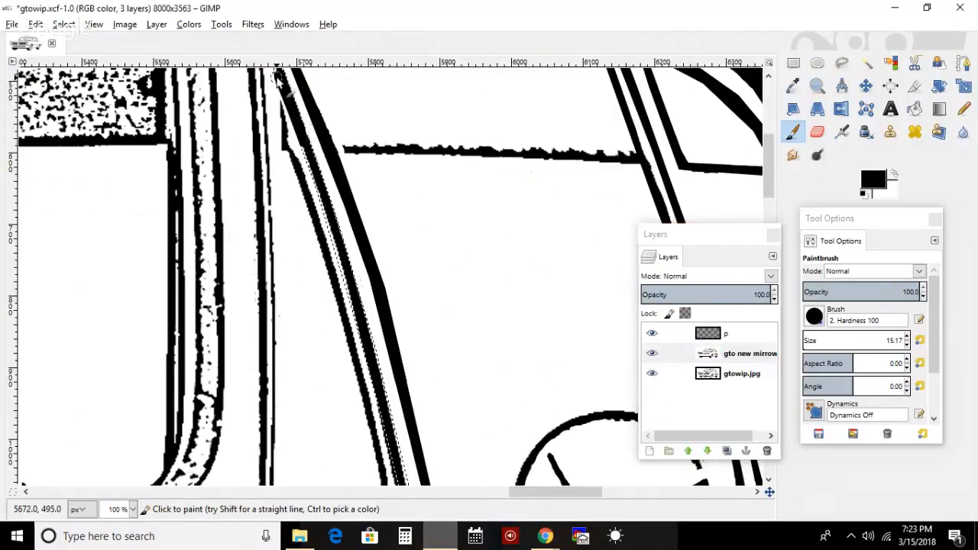
mouse_move(327, 183)
left_mouse_down()
mouse_move(291, 113)
mouse_move(402, 478)
mouse_move(362, 340)
mouse_move(389, 463)
mouse_move(400, 424)
left_mouse_up()
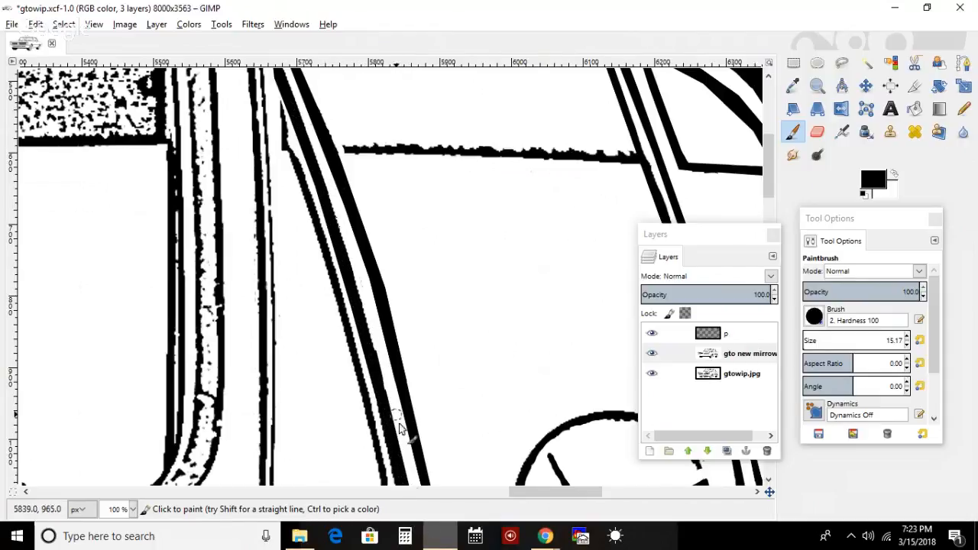
mouse_move(385, 392)
left_mouse_down()
mouse_move(358, 292)
mouse_move(393, 403)
mouse_move(334, 226)
mouse_move(347, 230)
mouse_move(321, 183)
mouse_move(352, 304)
left_mouse_up()
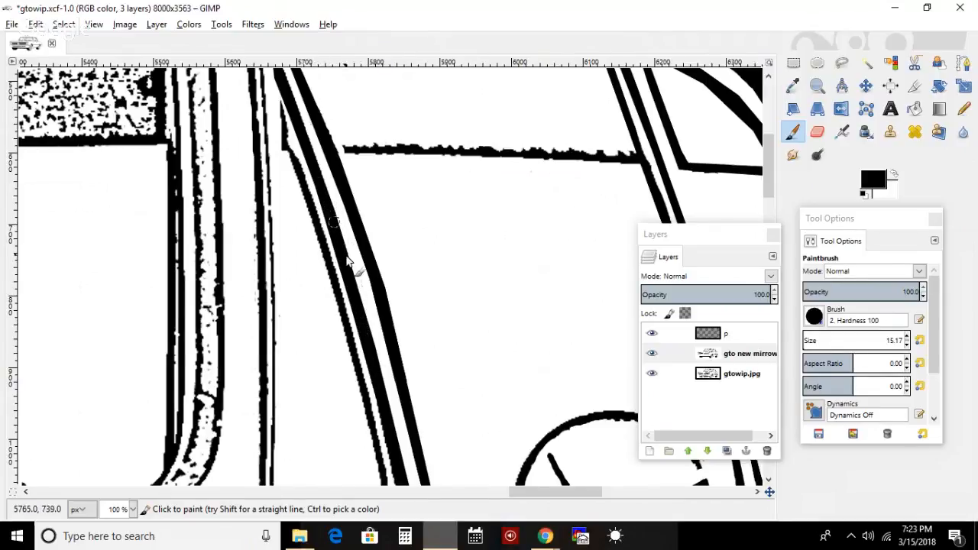
mouse_move(295, 113)
left_mouse_down()
mouse_move(294, 142)
mouse_move(389, 513)
left_mouse_up()
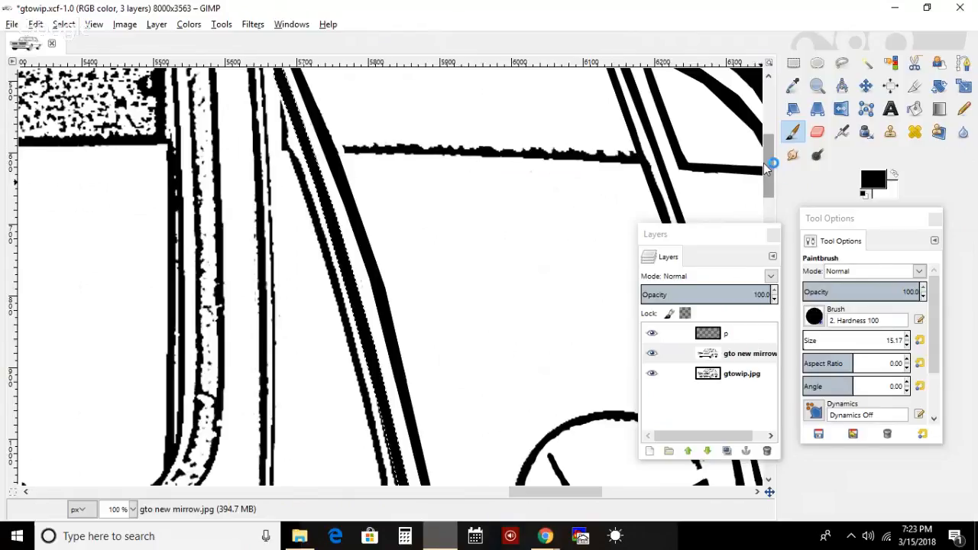
- Make layer p active and paint the lower end of the selected middle frame line black near the dashboard
left_click_drag(767, 165, 772, 219)
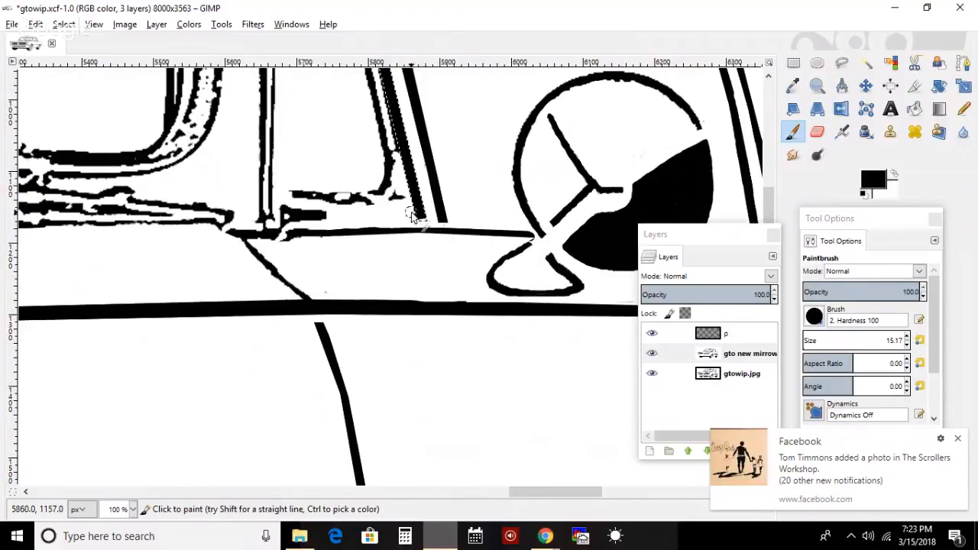
left_click(741, 341)
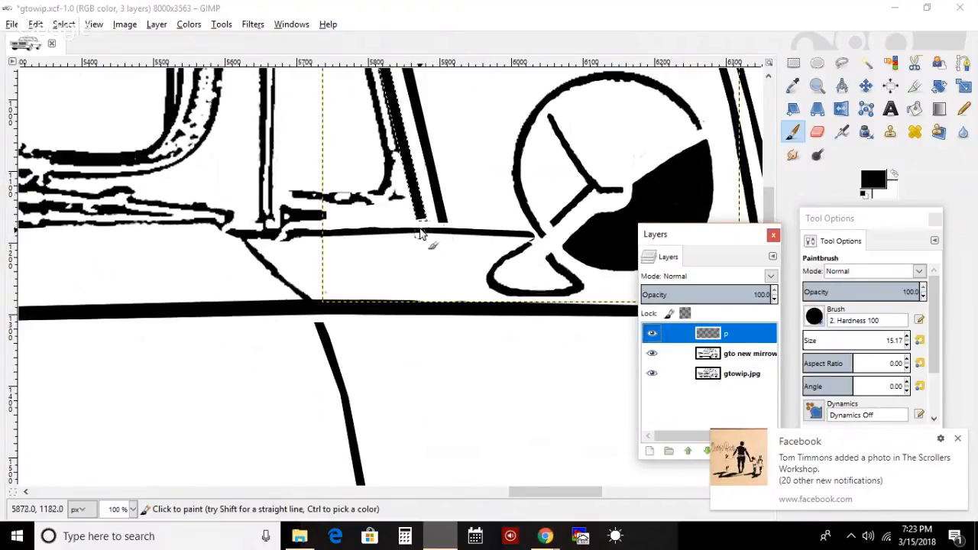
left_click_drag(419, 220, 384, 62)
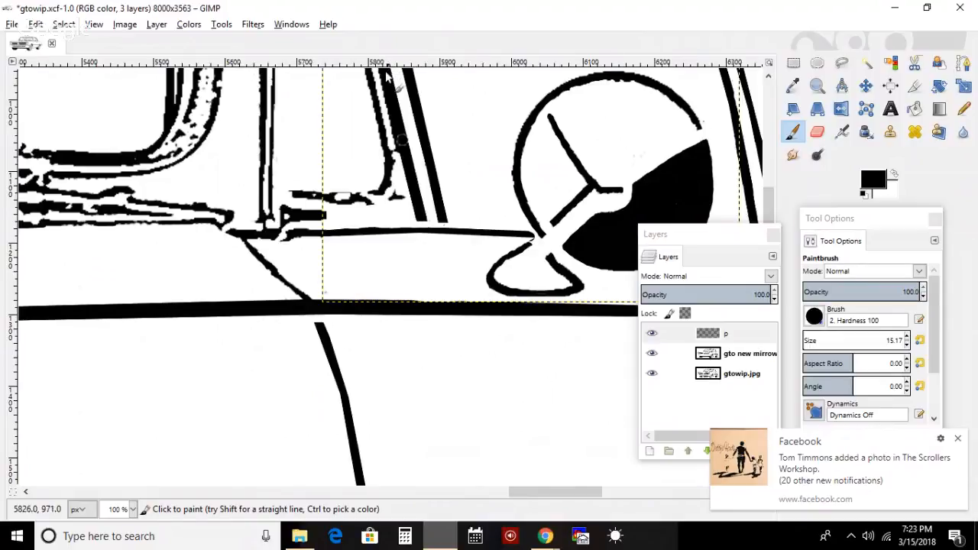
- Invert the selection, switch the foreground color to white, and paint out stray marks beside the middle frame line's lower end
left_click(64, 23)
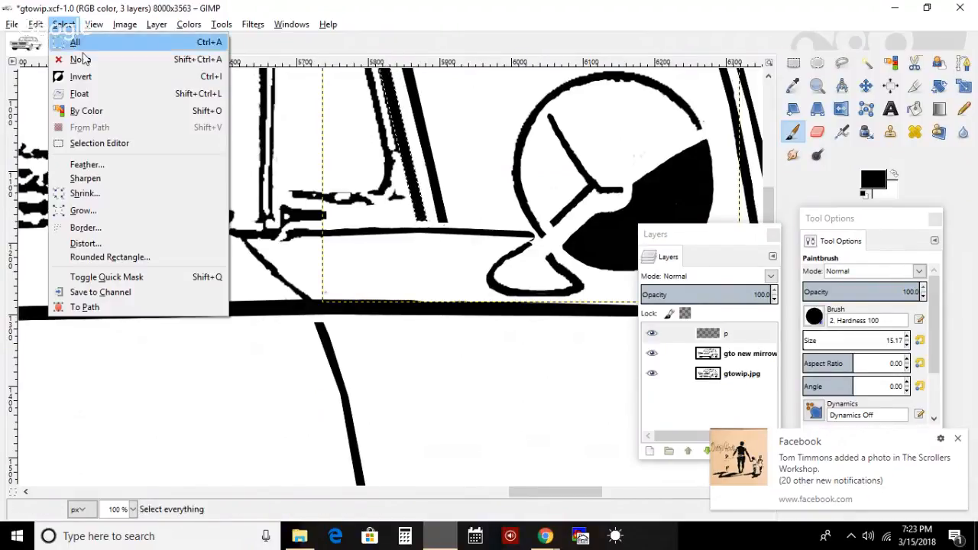
left_click(90, 77)
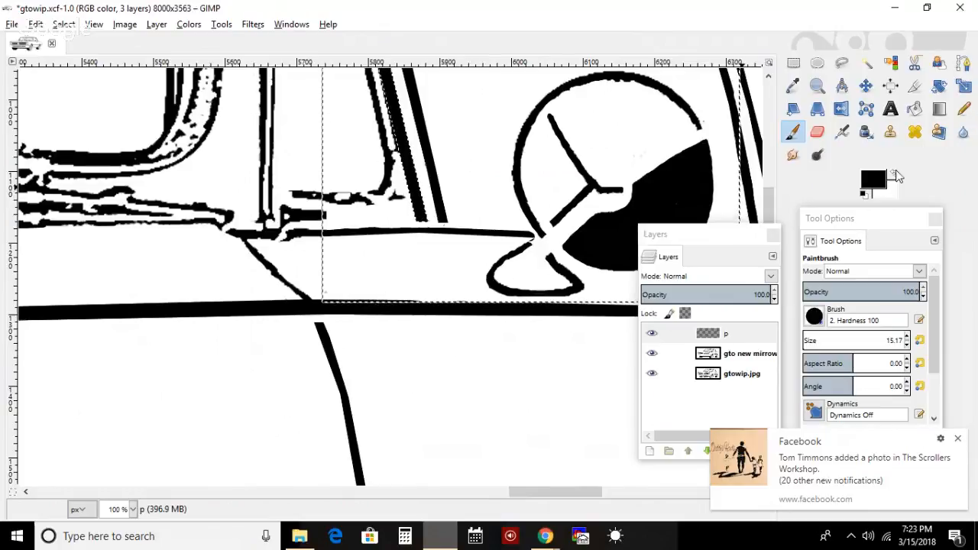
left_click(894, 174)
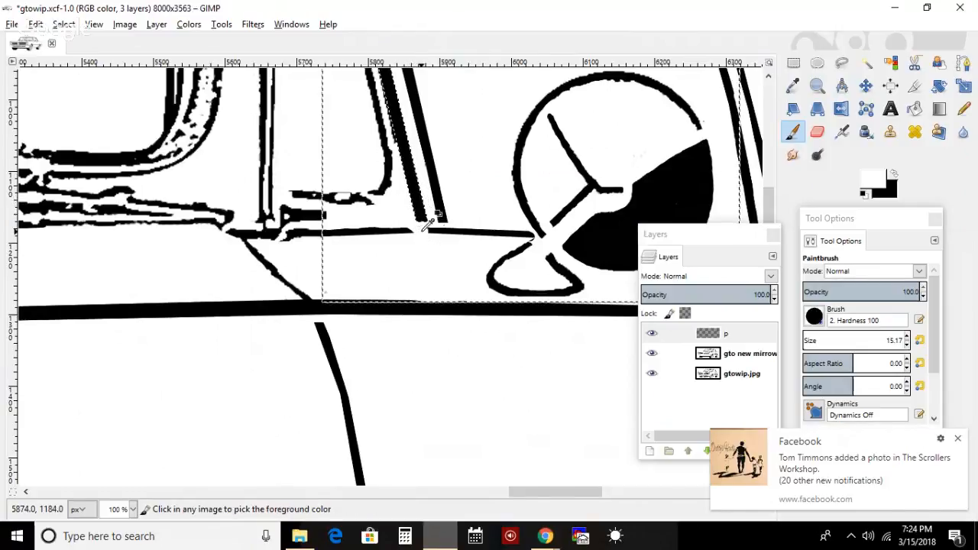
mouse_move(424, 221)
left_mouse_down()
mouse_move(377, 58)
mouse_move(396, 119)
mouse_move(382, 42)
left_mouse_up()
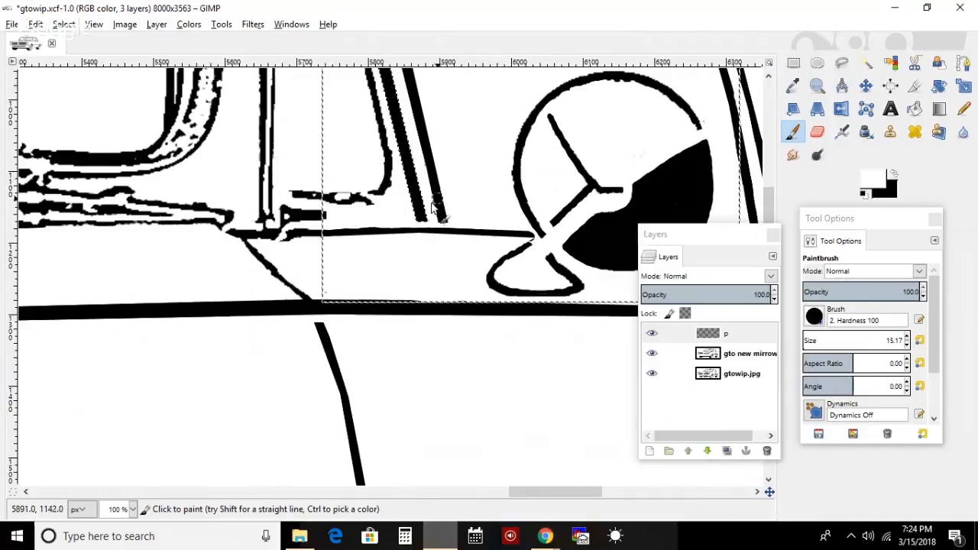
- Invert the selection again and check the gto new mirrow layer by toggling its visibility
left_click_drag(766, 214, 758, 180)
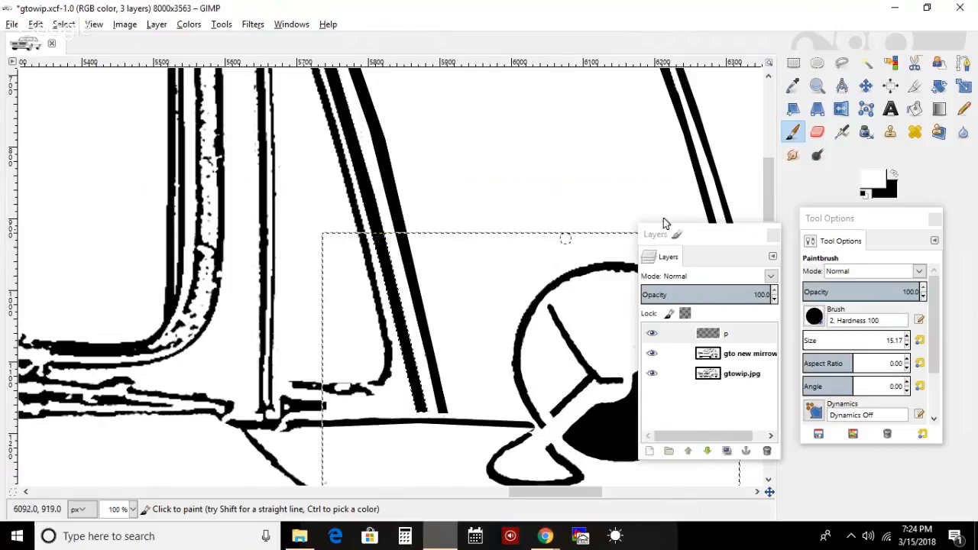
left_click_drag(766, 180, 765, 138)
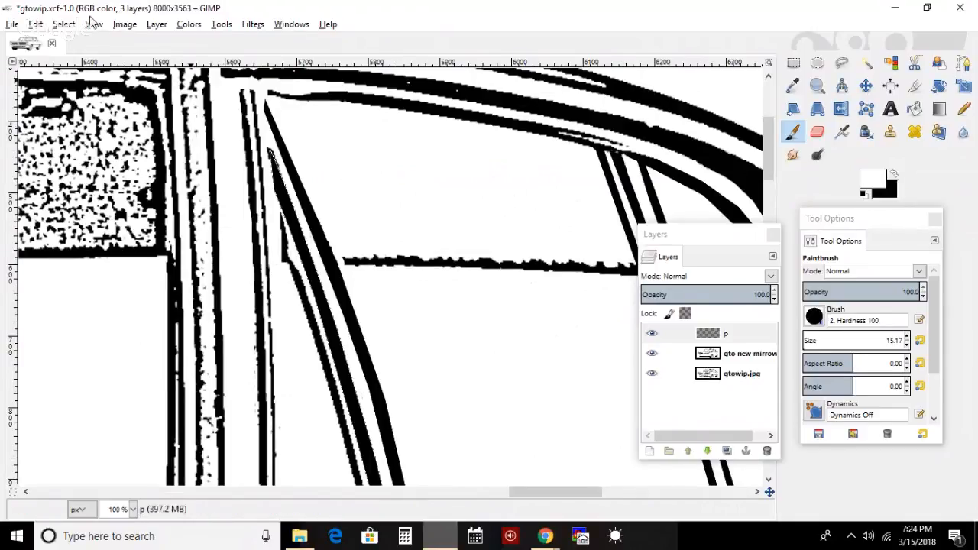
left_click(58, 23)
left_click(98, 77)
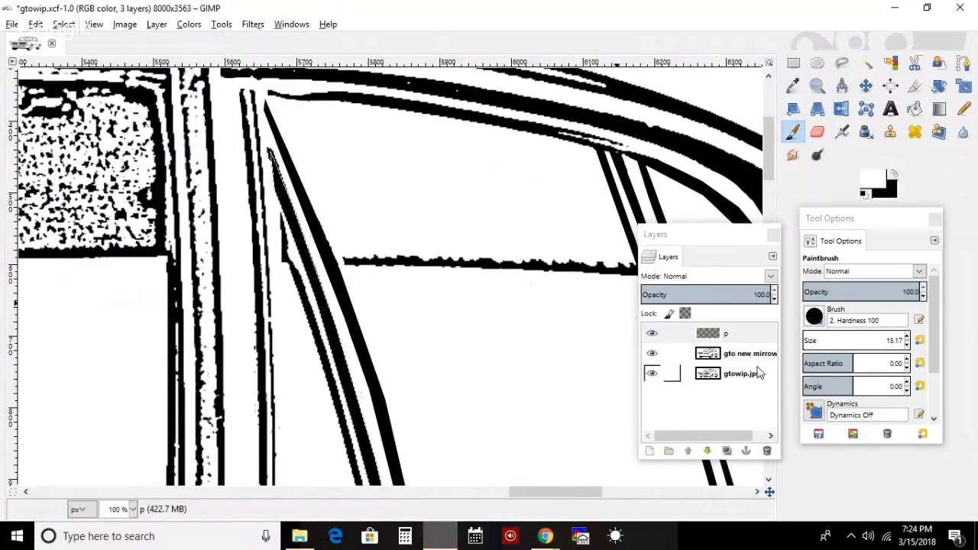
left_click(692, 352)
left_click(656, 354)
left_click(654, 353)
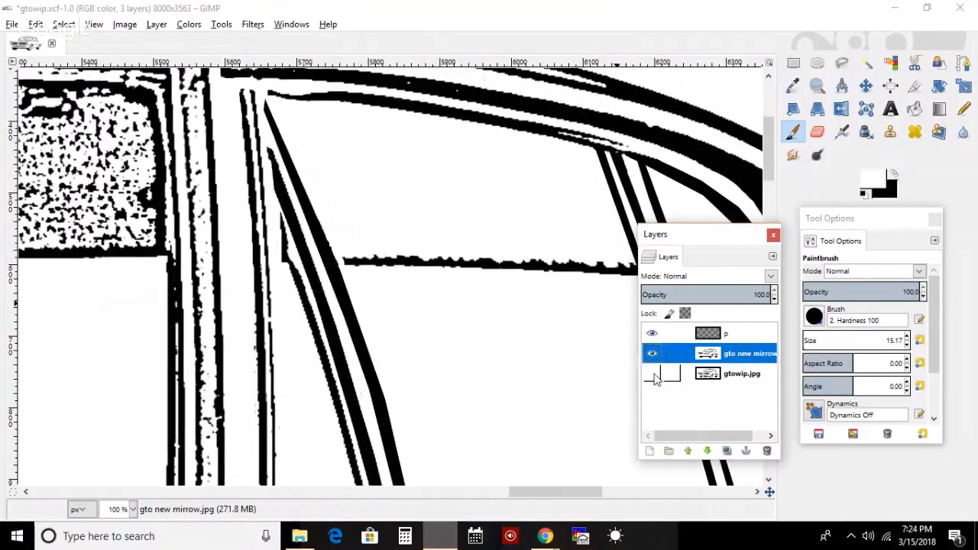
- Hide layers p and gtowip.jpg to inspect the gto new mirrow layer, and invert the selection
left_click(719, 374)
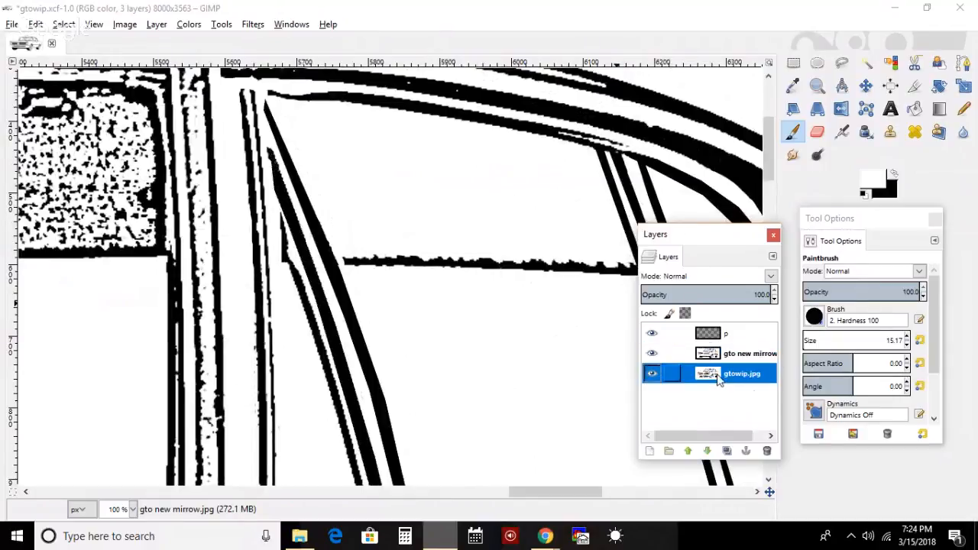
left_click(651, 334)
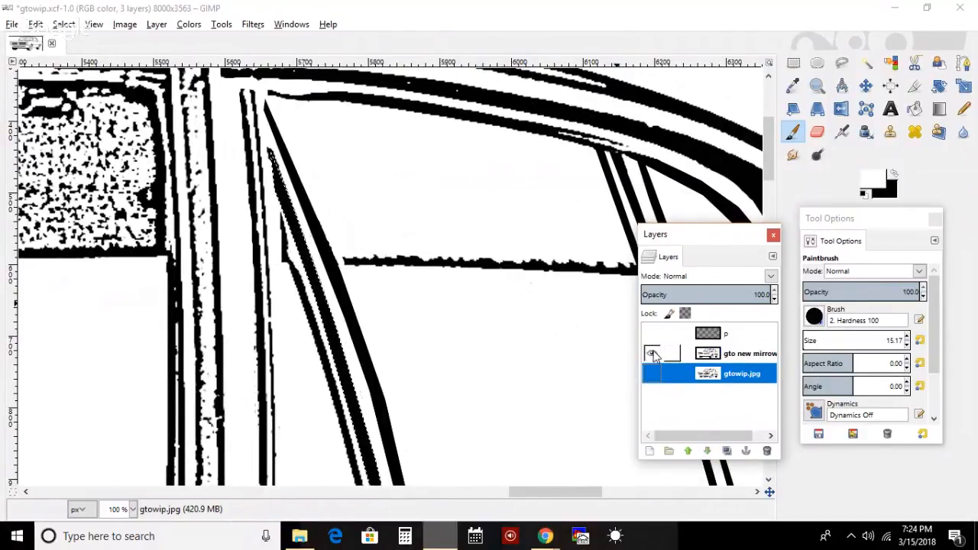
left_click(652, 353)
left_click(652, 353)
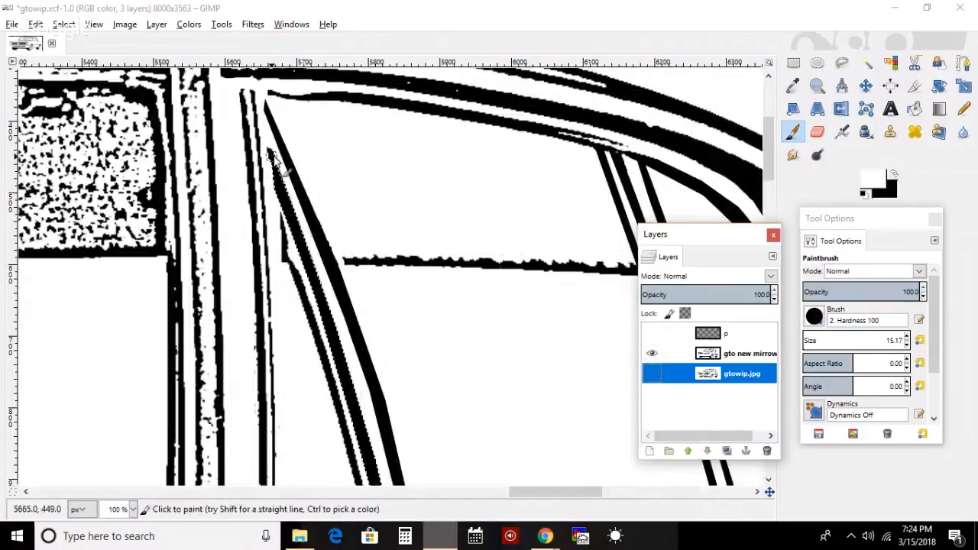
left_click(72, 25)
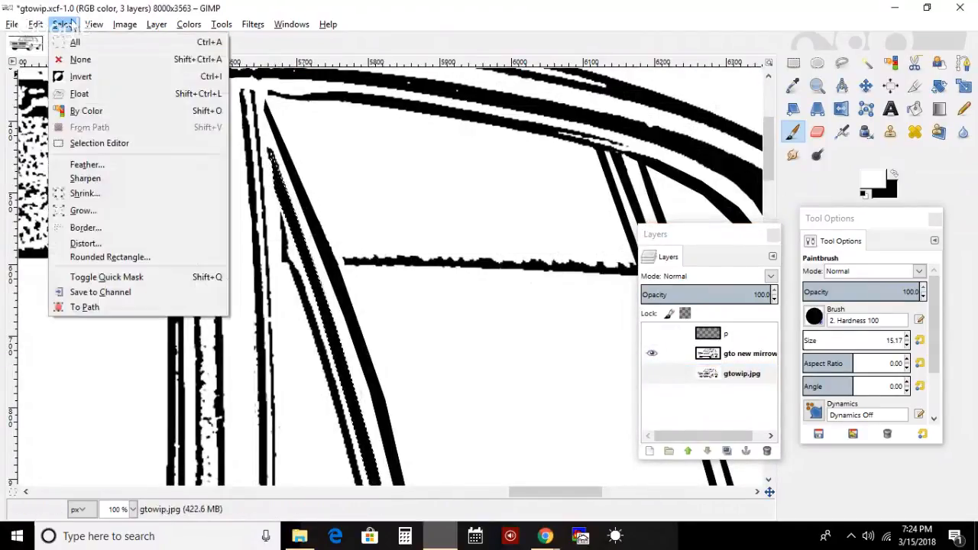
left_click(86, 77)
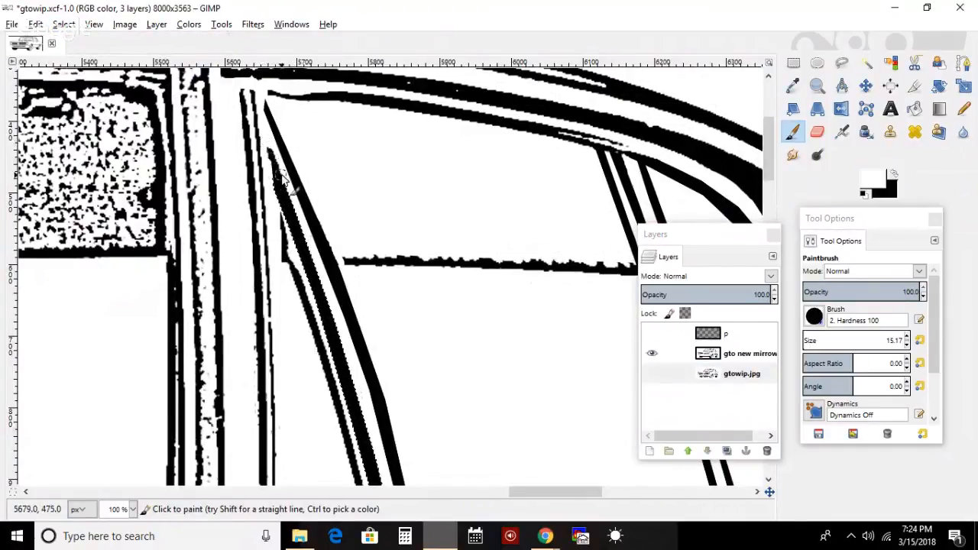
- Show layers p and gtowip.jpg again and clear the selection
left_click(715, 334)
left_click(652, 335)
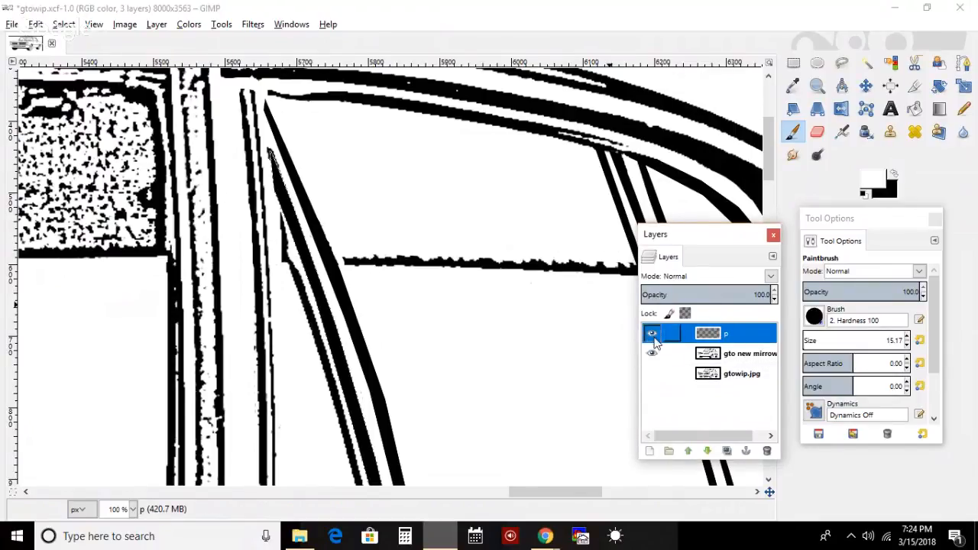
left_click(652, 356)
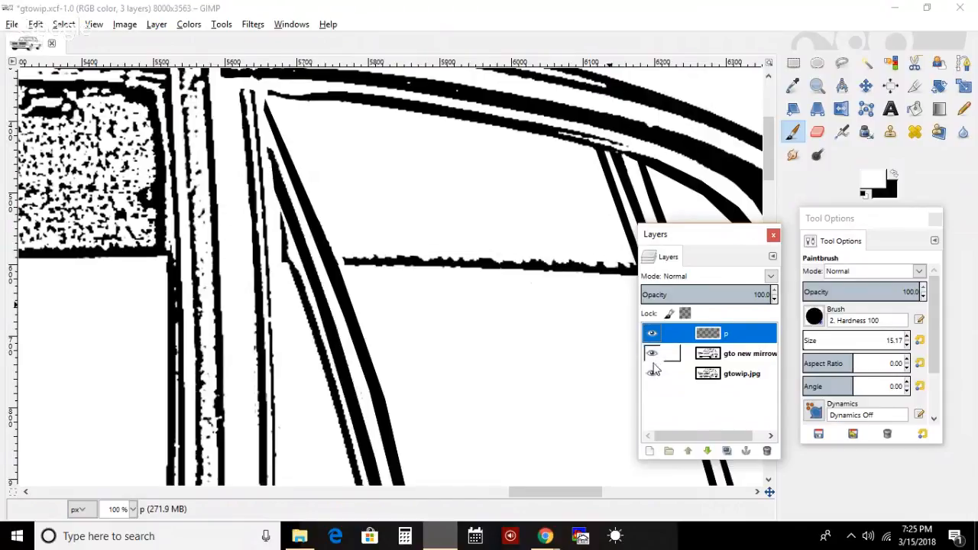
left_click(69, 59)
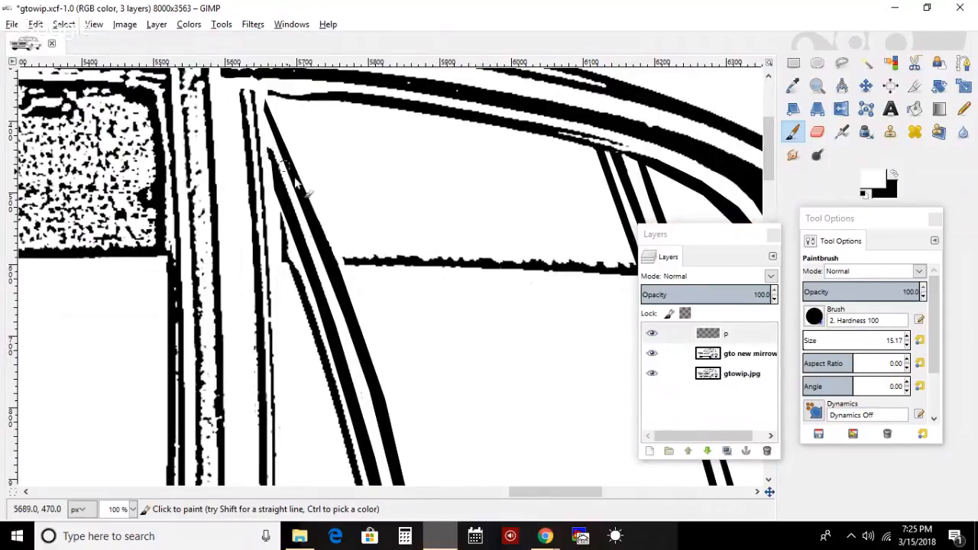
left_click(756, 338)
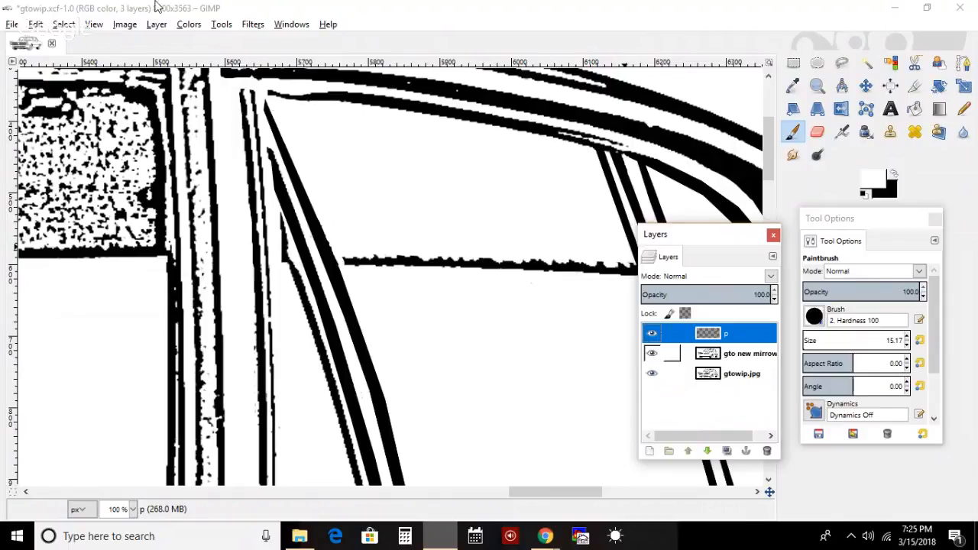
- Fit the whole car drawing in the window and flatten the image into the single gtowip.jpg layer
left_click(88, 25)
mouse_move(153, 70)
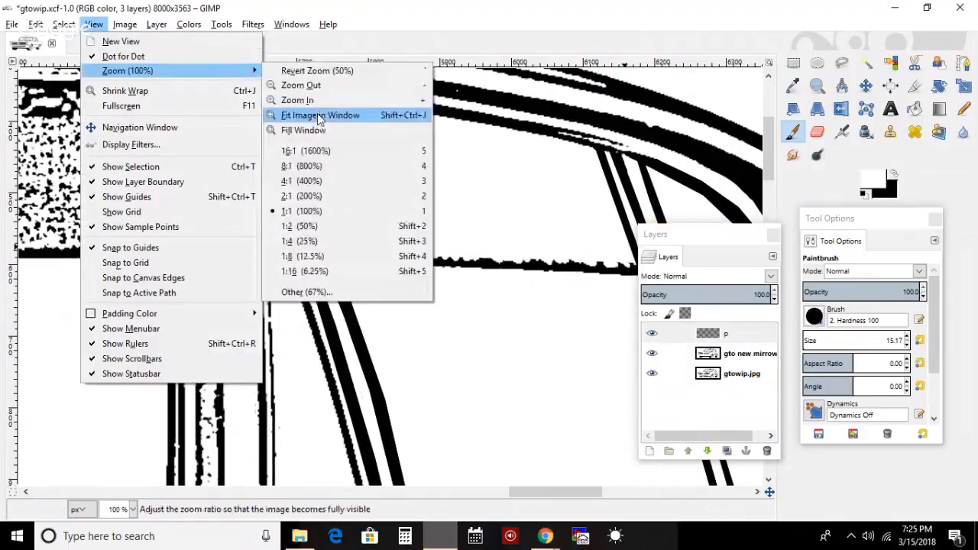
left_click(325, 107)
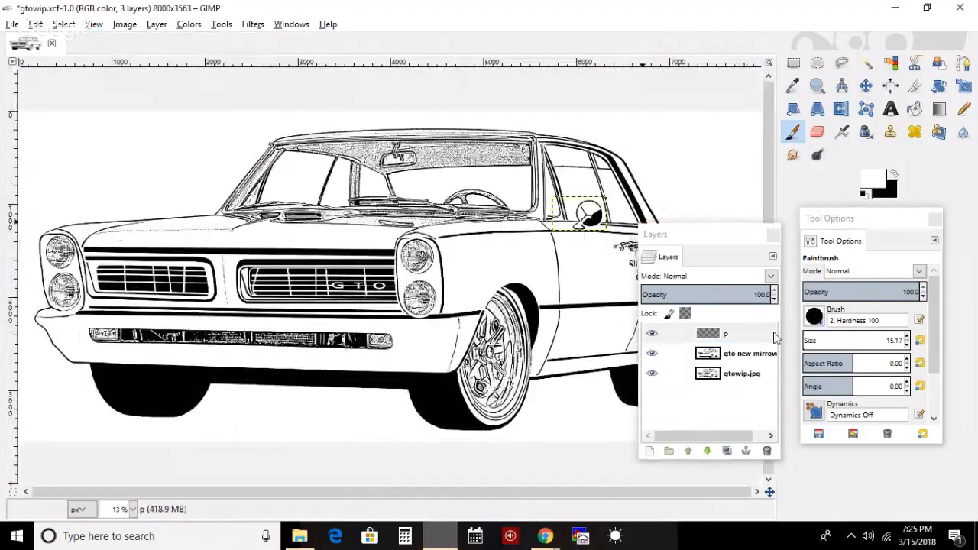
left_click(760, 375)
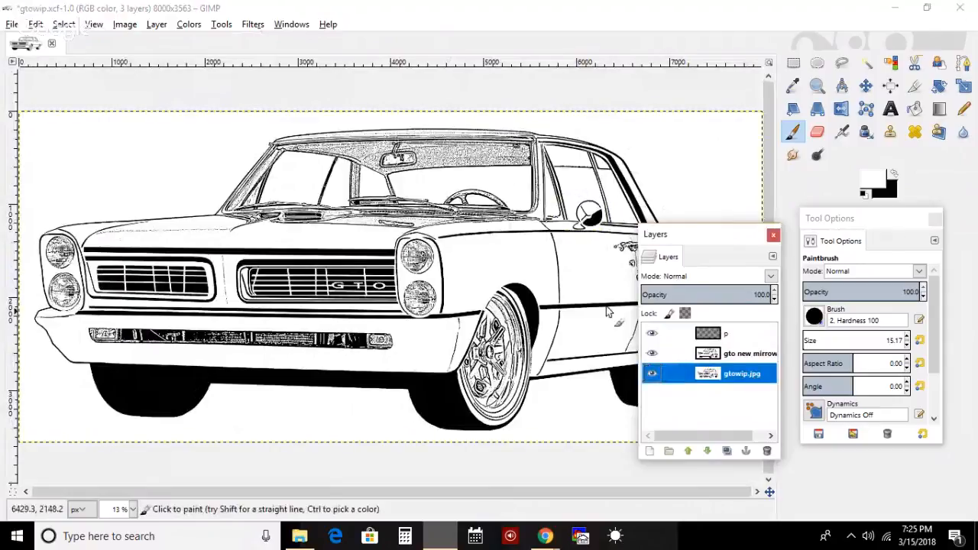
left_click(121, 25)
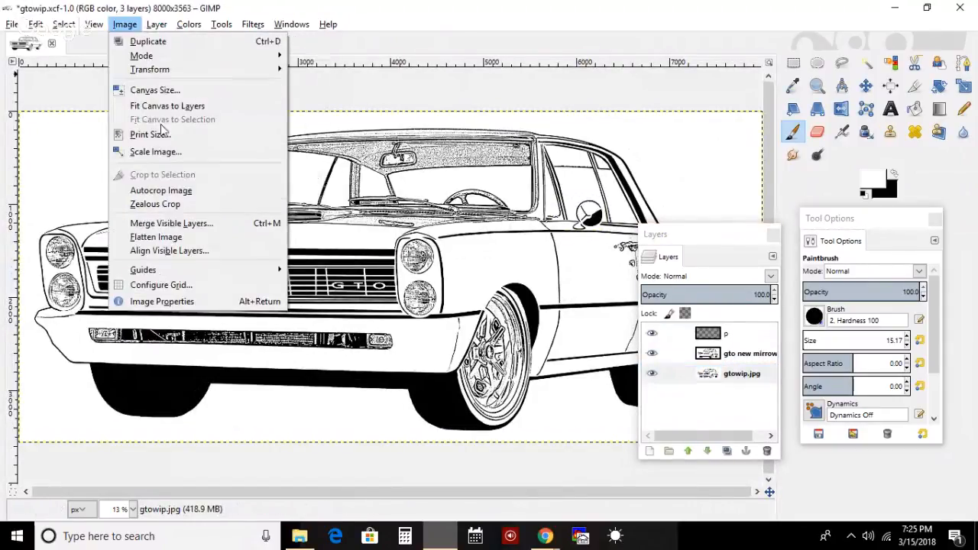
left_click(204, 237)
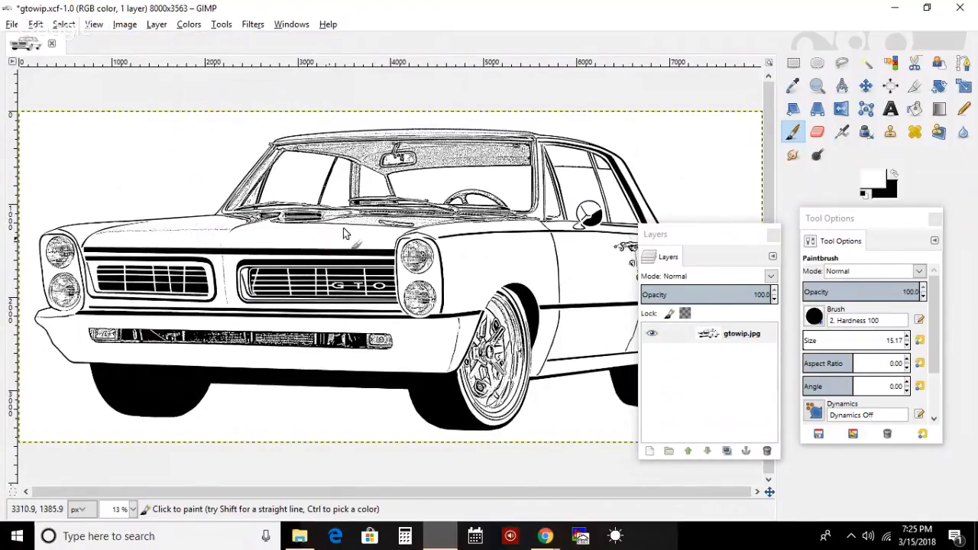
- Move the Layers dialog clear of the canvas and zoom to 150% on the upper part of the slanted window-frame lines
left_click_drag(715, 242, 867, 242)
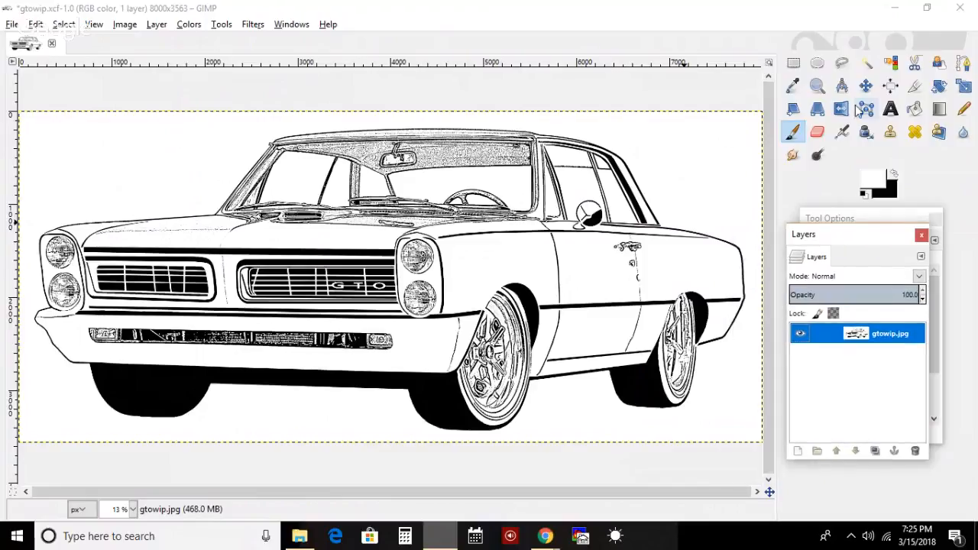
left_click(817, 86)
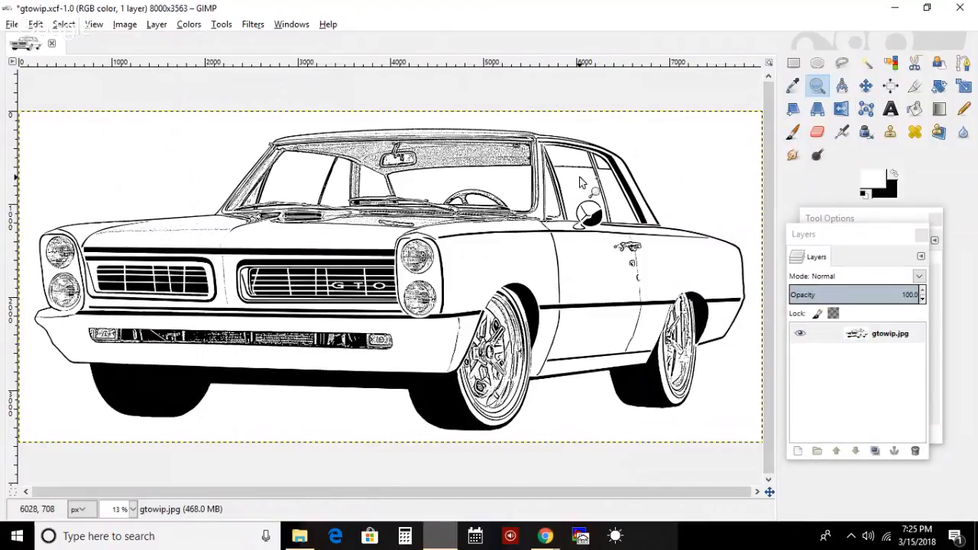
left_click(579, 182)
left_click(580, 182)
left_click(580, 182)
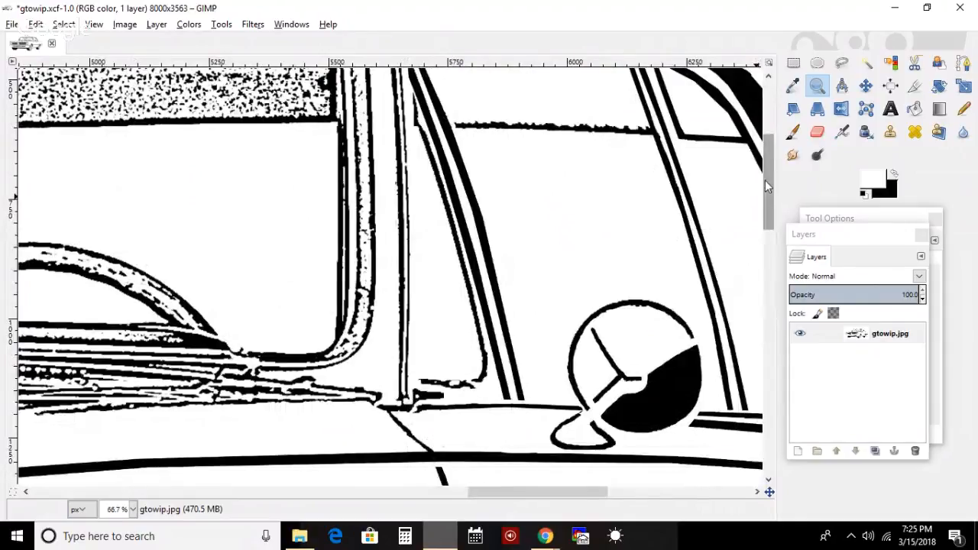
left_click_drag(765, 180, 762, 164)
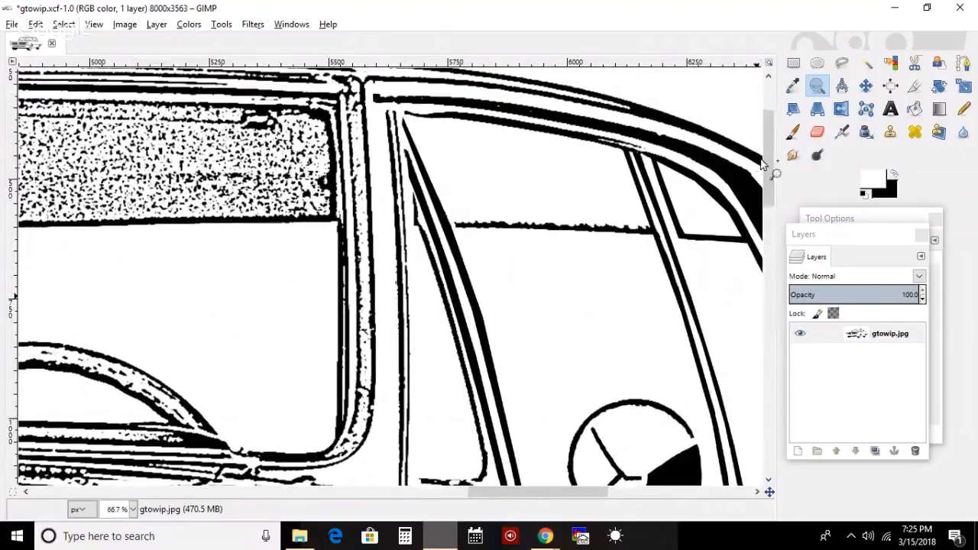
left_click(422, 252)
left_click(422, 249)
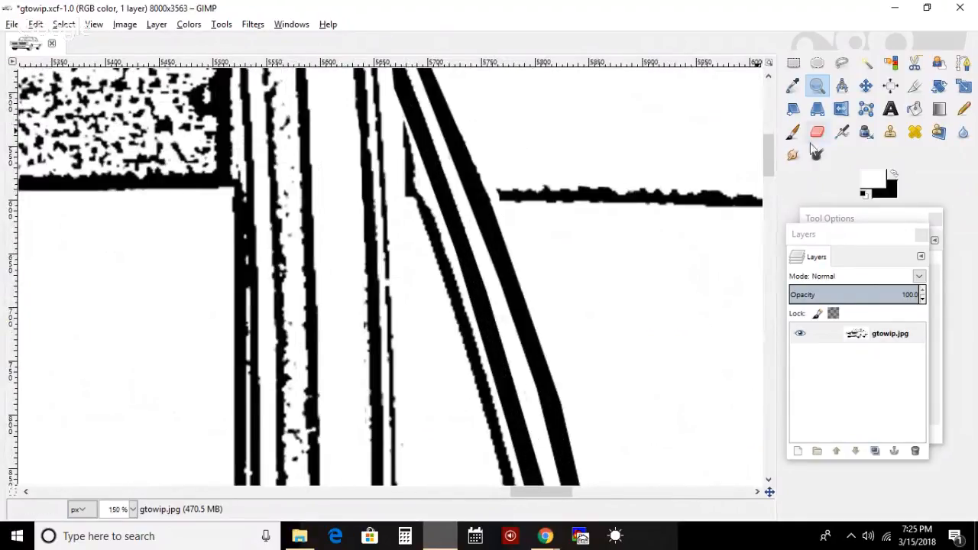
left_click_drag(767, 156, 763, 145)
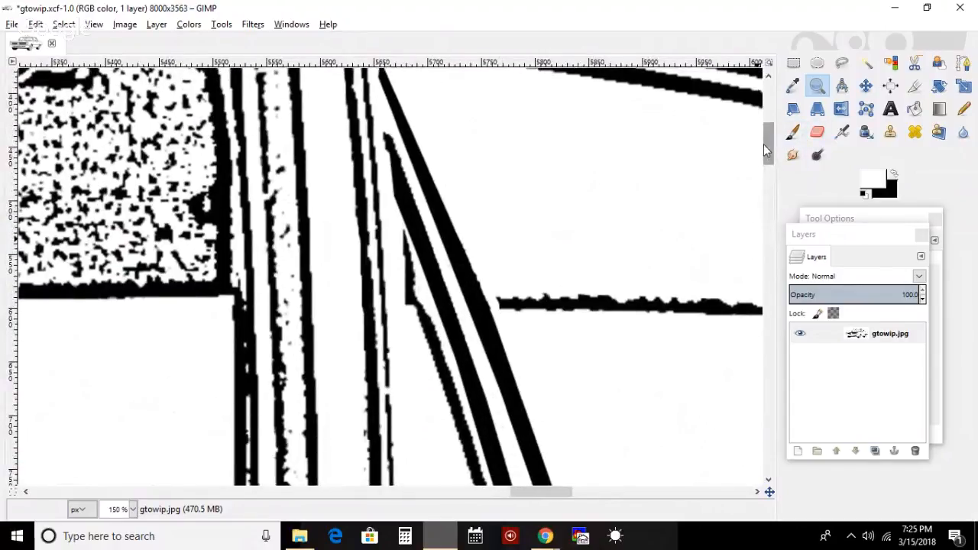
left_click(842, 63)
left_click(795, 65)
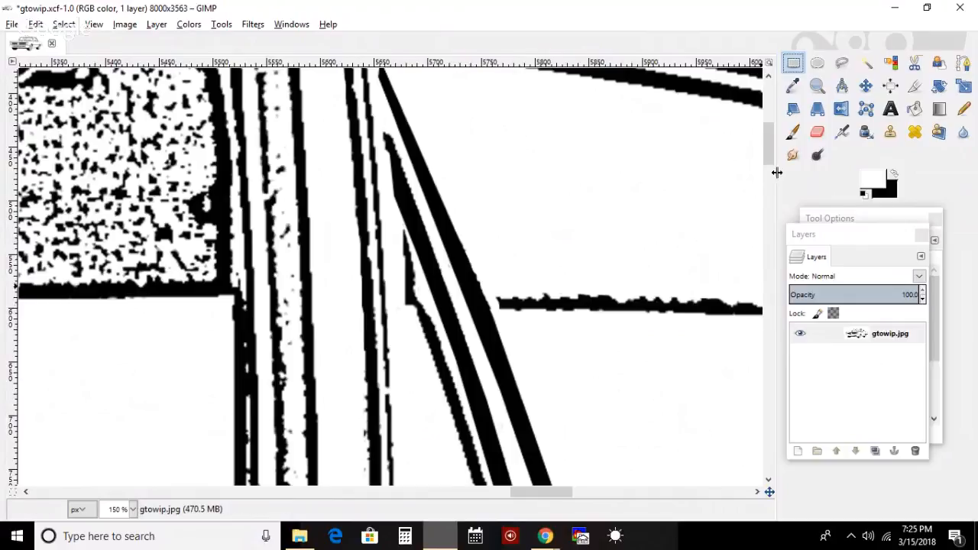
left_click_drag(772, 146, 773, 137)
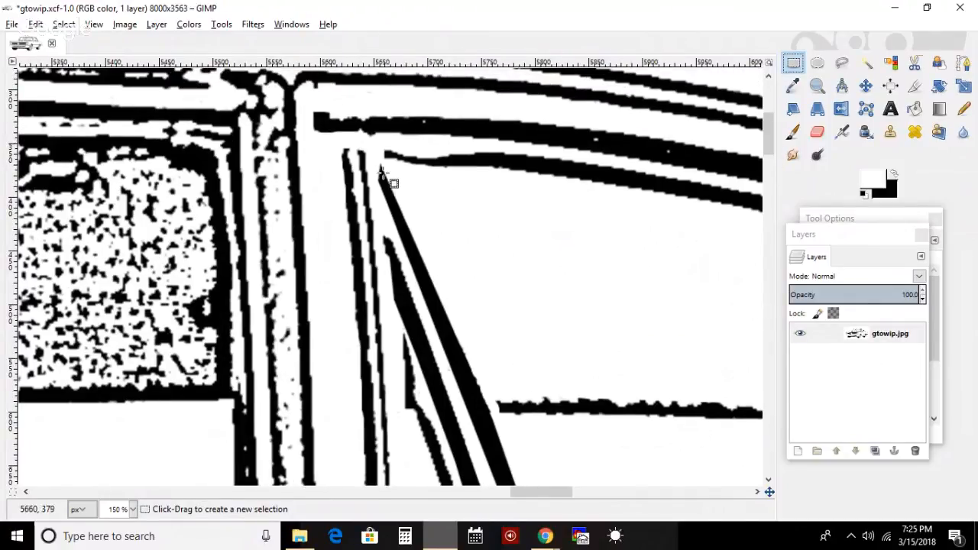
left_click_drag(367, 153, 386, 286)
left_click(481, 252)
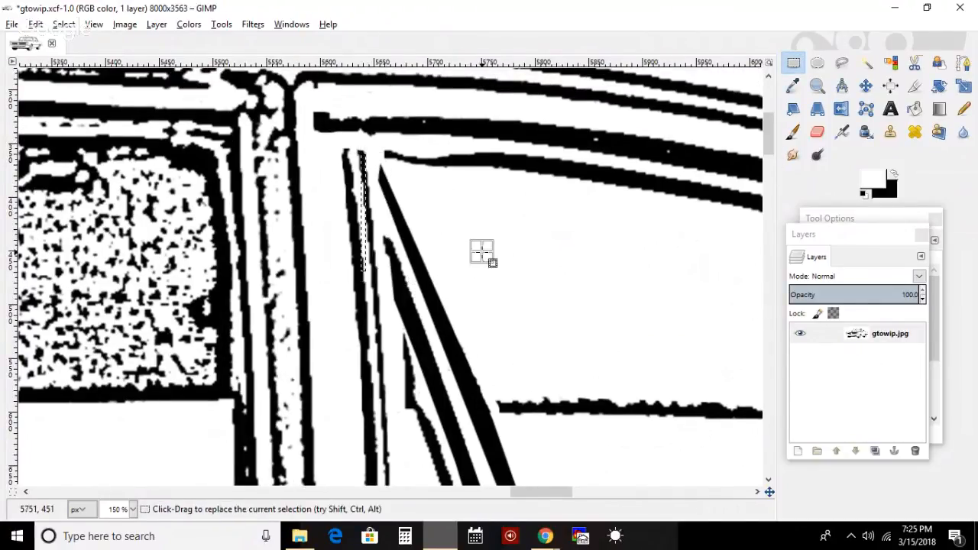
- Outline a narrow free selection in the gap between the thin near-vertical line and the upper ends of the slanted window-frame lines
left_click(845, 63)
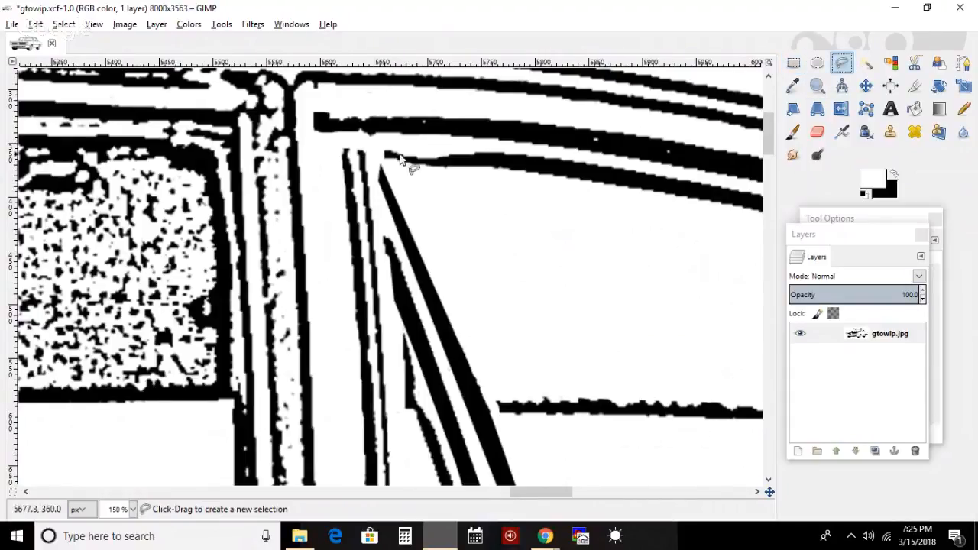
left_click(365, 146)
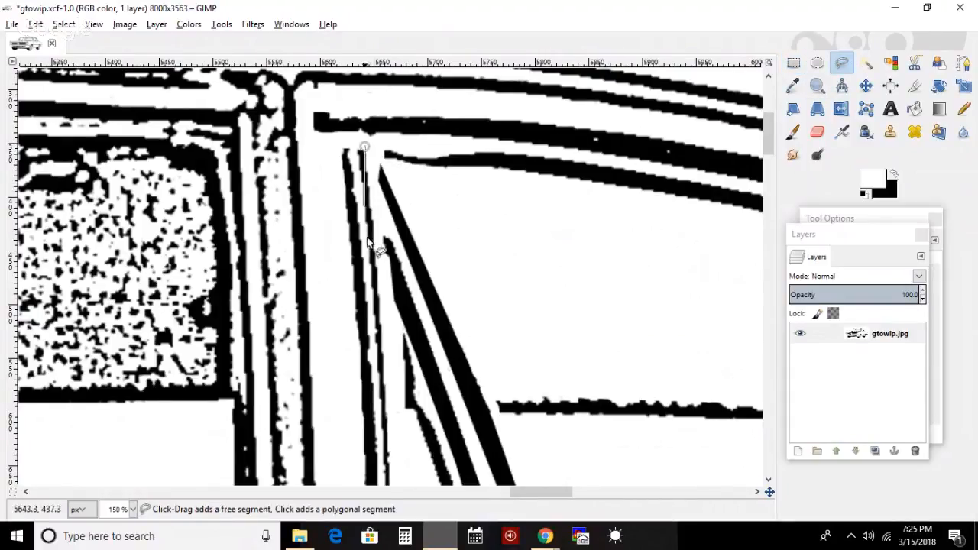
left_click(390, 454)
left_click(423, 458)
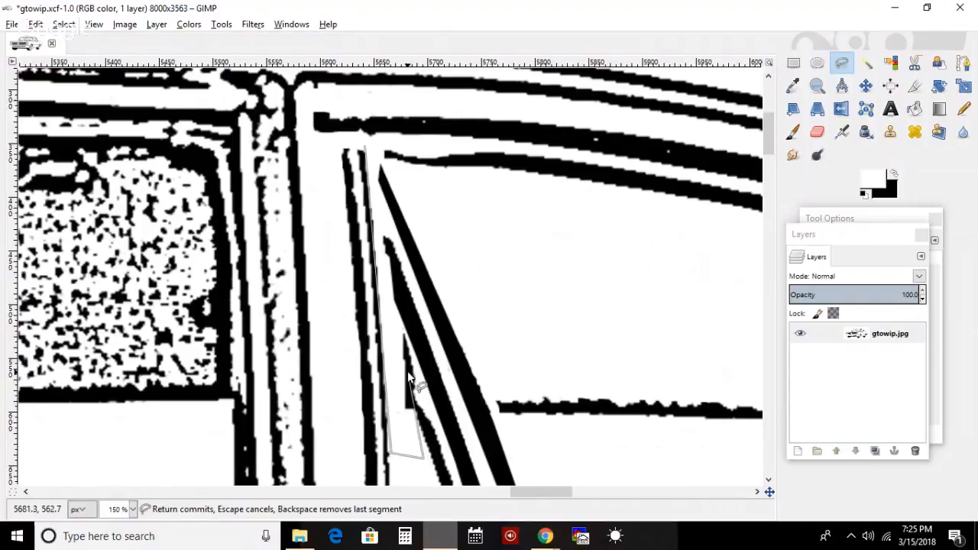
left_click_drag(424, 458, 409, 456)
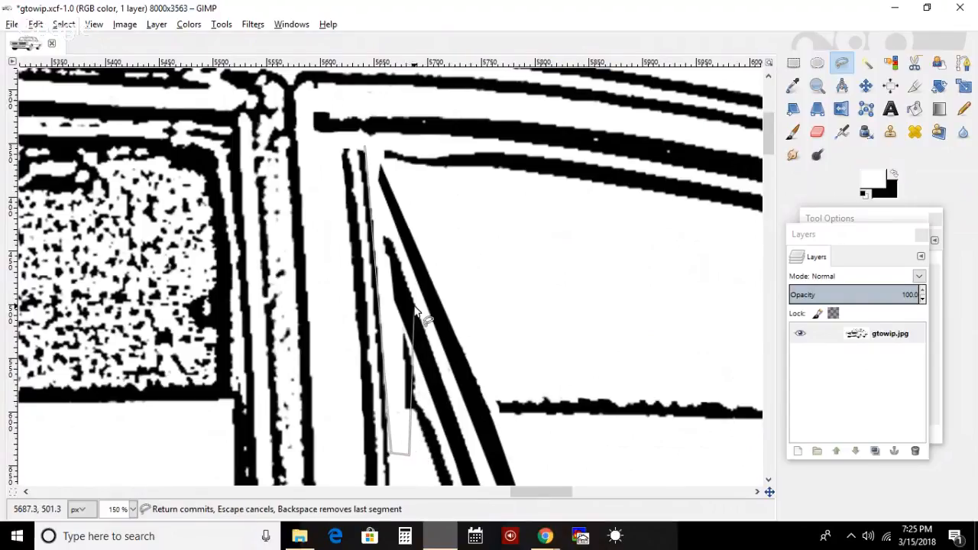
left_click(386, 145)
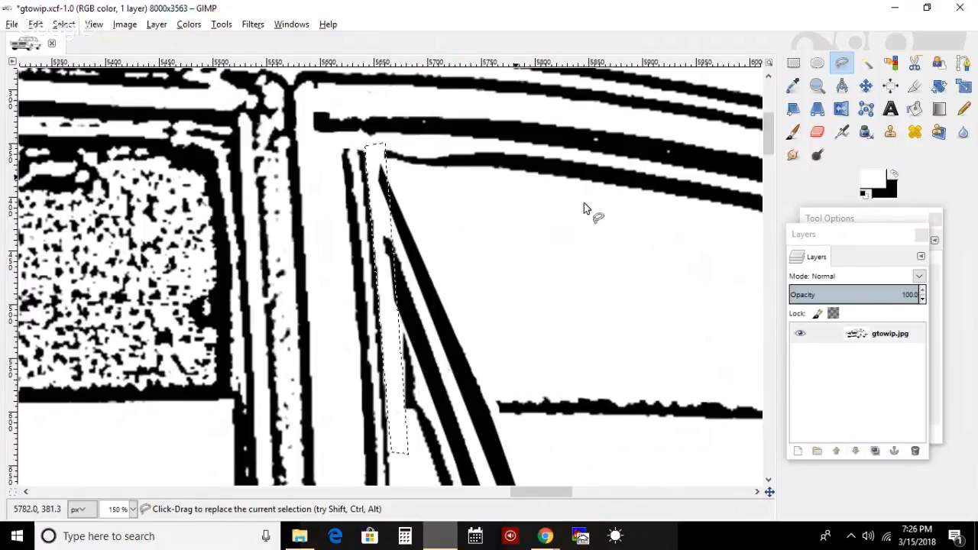
- Paint the selected strip white with the Paintbrush to trim the slanted lines' ends, and clear the selection
left_click(793, 133)
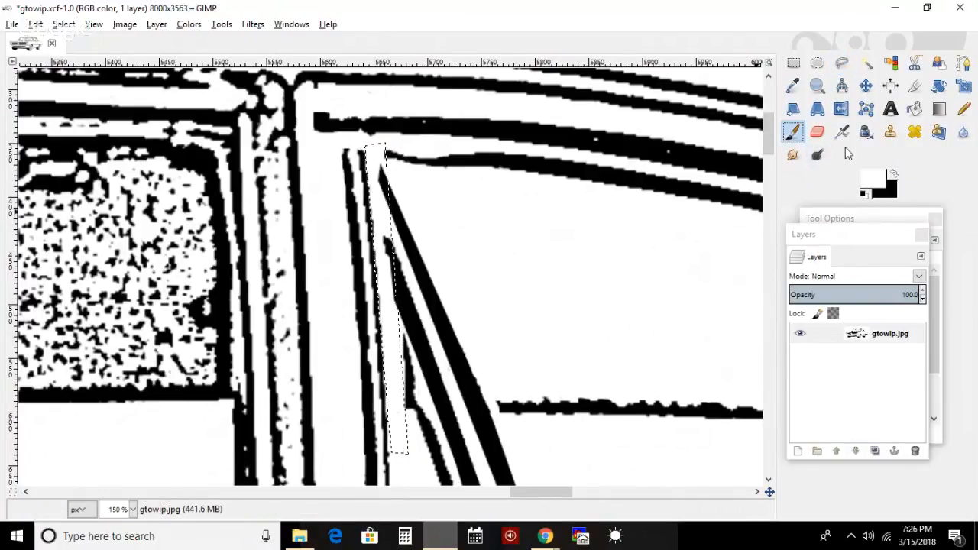
mouse_move(386, 295)
left_mouse_down()
mouse_move(377, 167)
mouse_move(397, 231)
mouse_move(386, 159)
mouse_move(386, 369)
mouse_move(394, 272)
mouse_move(409, 486)
mouse_move(405, 193)
mouse_move(401, 398)
mouse_move(384, 172)
left_mouse_up()
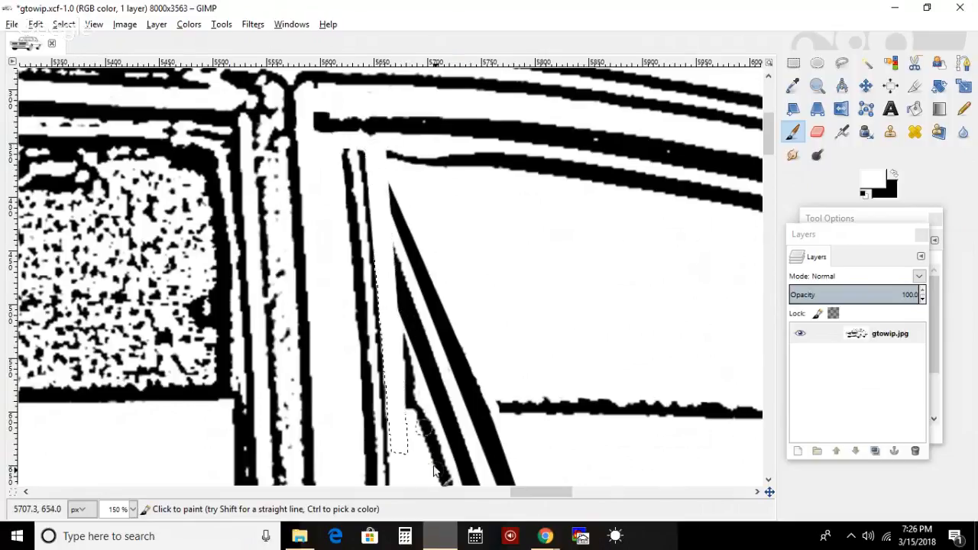
left_click(55, 27)
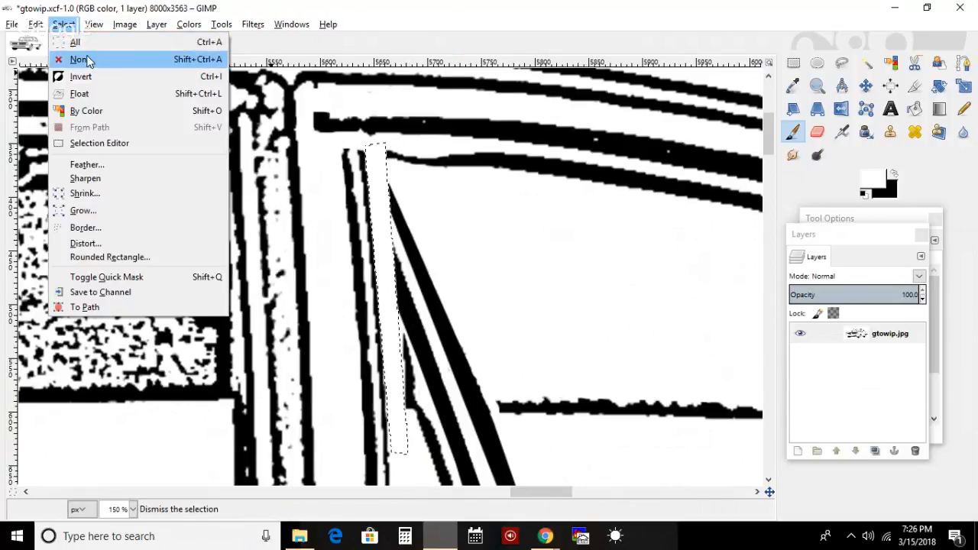
left_click(85, 59)
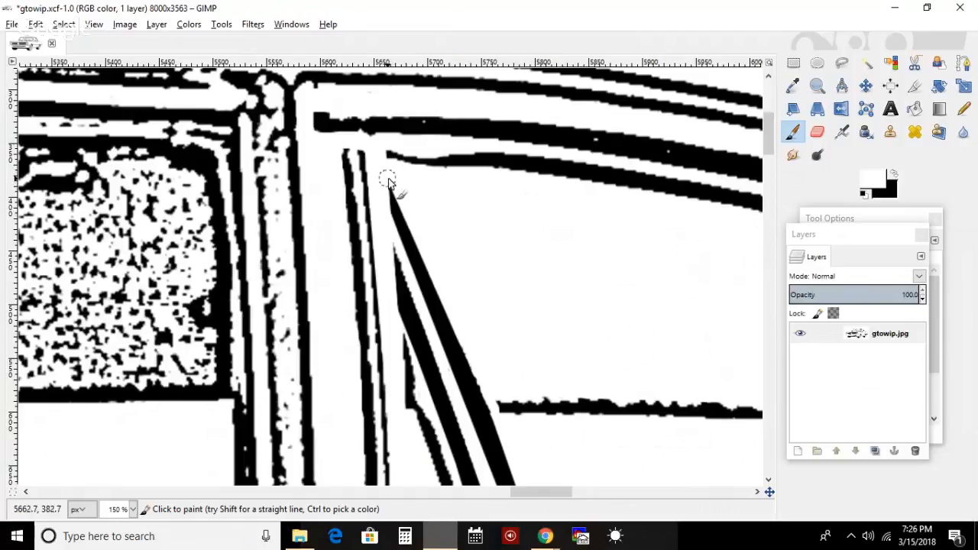
- Paint out the stray spur above the short inner slanted line in white, undoing the unwanted strokes
mouse_move(390, 256)
left_mouse_down()
mouse_move(390, 357)
mouse_move(402, 353)
mouse_move(411, 390)
mouse_move(424, 394)
mouse_move(406, 416)
mouse_move(404, 393)
mouse_move(411, 440)
left_mouse_up()
key("ctrl+z")
key("ctrl+z")
key("ctrl+z")
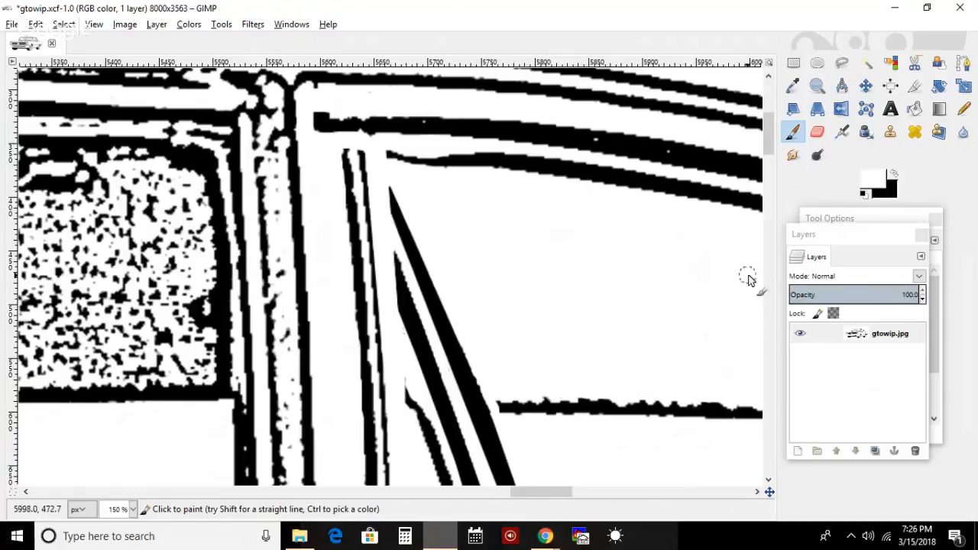
- Redraw the upper end of the short inner slanted line in black with brush size 8, and restore white as the foreground colour
left_click(893, 175)
left_click_drag(894, 218, 872, 169)
left_click(884, 293)
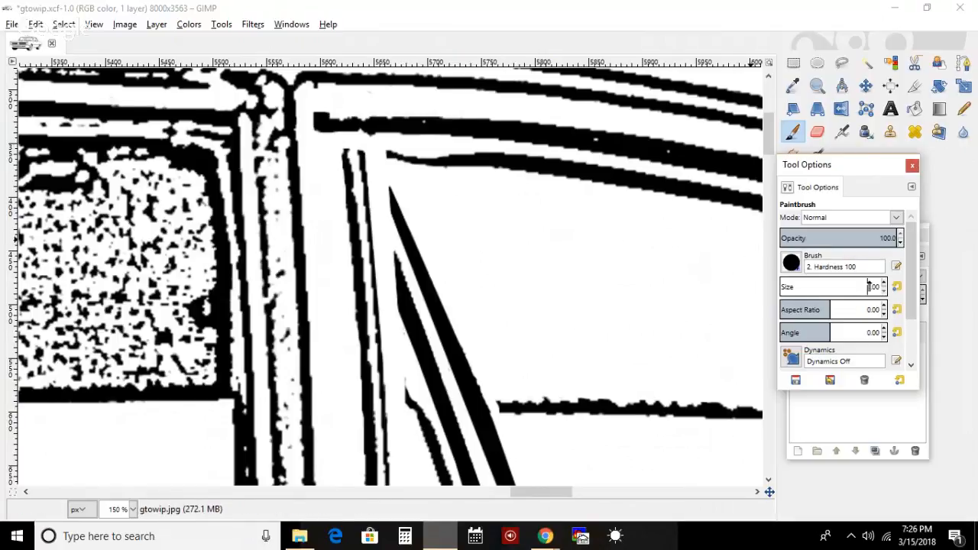
left_click(884, 283)
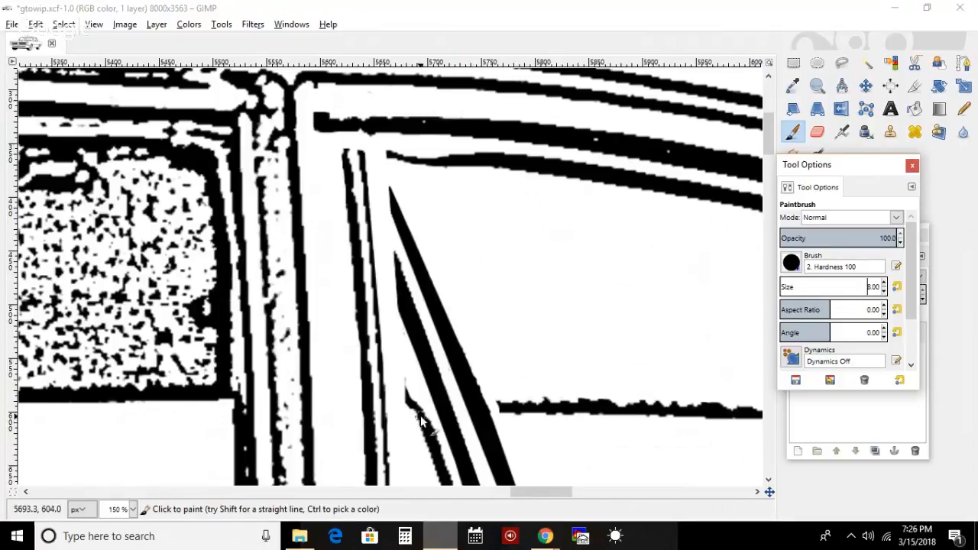
mouse_move(411, 410)
left_mouse_down()
mouse_move(404, 395)
mouse_move(426, 431)
left_mouse_up()
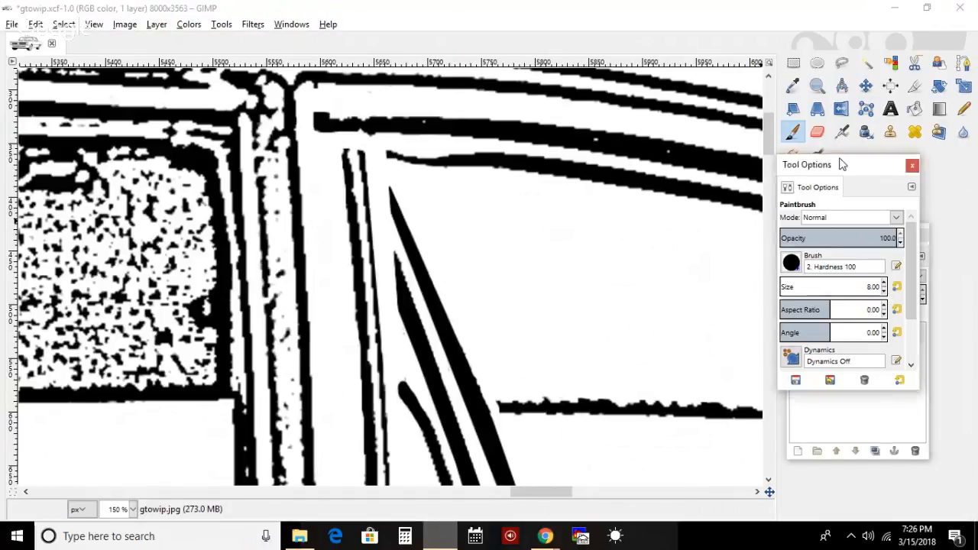
left_click_drag(841, 164, 883, 203)
left_click(893, 177)
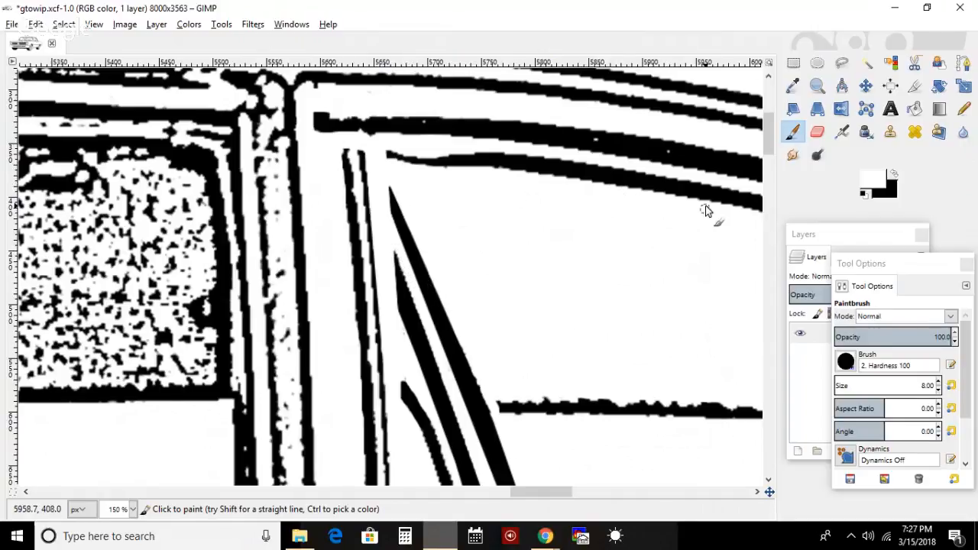
- Paint the window's broken bottom line and its rounded lower corner solid black
scroll(768, 128, "down", 1)
left_click_drag(768, 128, 777, 181)
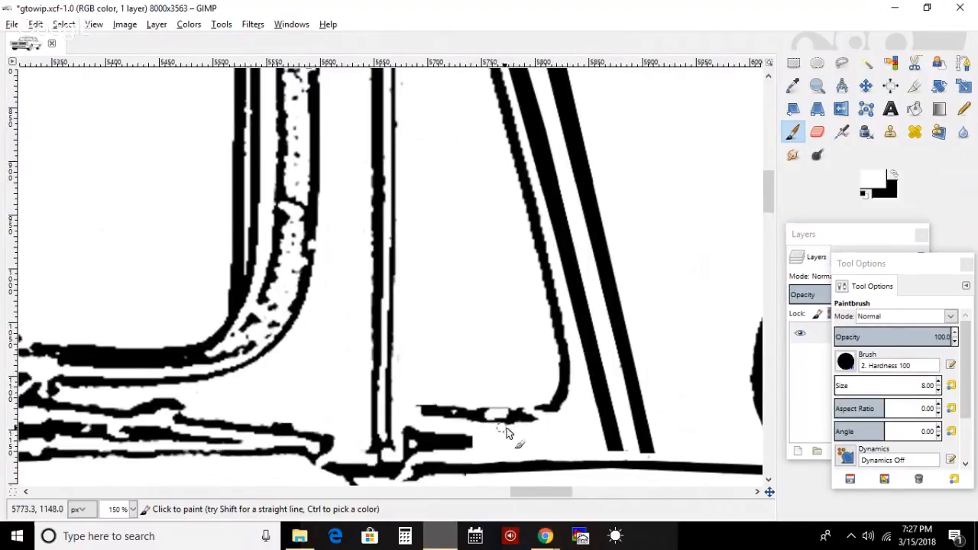
left_click(894, 175)
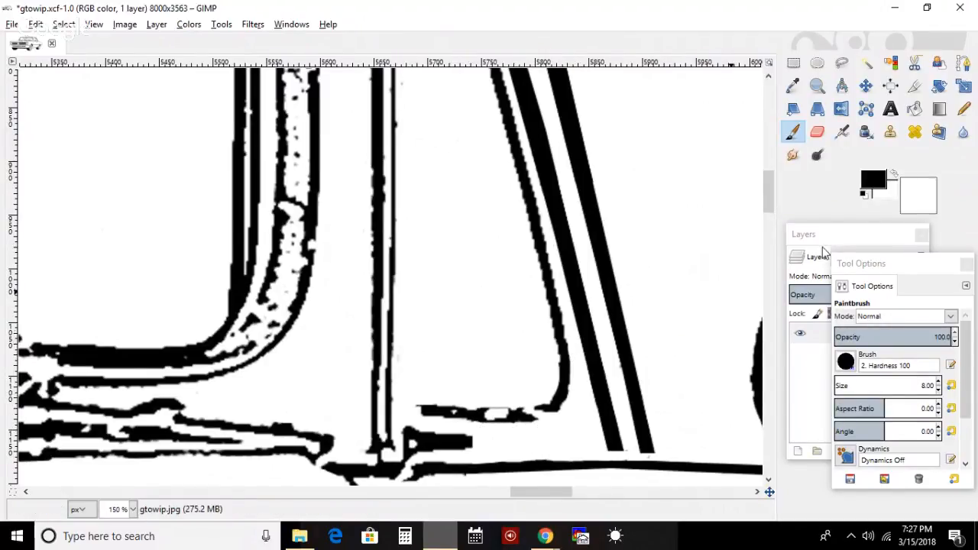
mouse_move(406, 414)
left_mouse_down()
mouse_move(543, 416)
mouse_move(562, 404)
mouse_move(569, 381)
left_mouse_up()
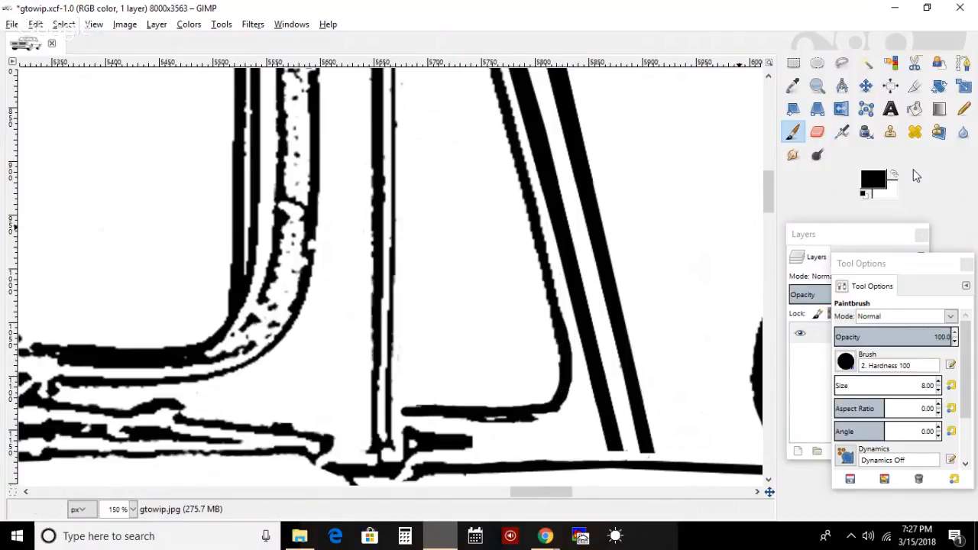
- Clean the ragged underside and free end of the window's bottom line with white paint
key("x")
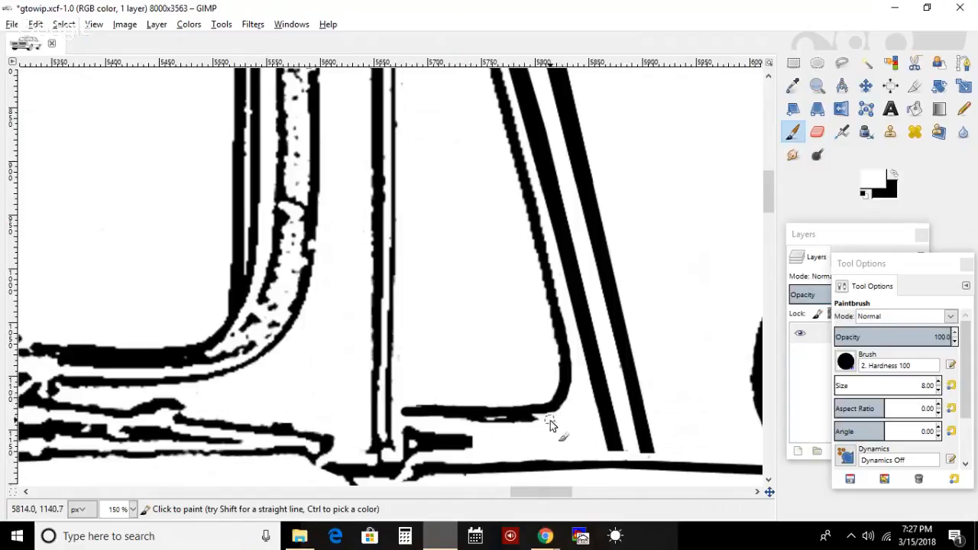
mouse_move(538, 419)
left_mouse_down()
mouse_move(443, 421)
mouse_move(482, 426)
left_mouse_up()
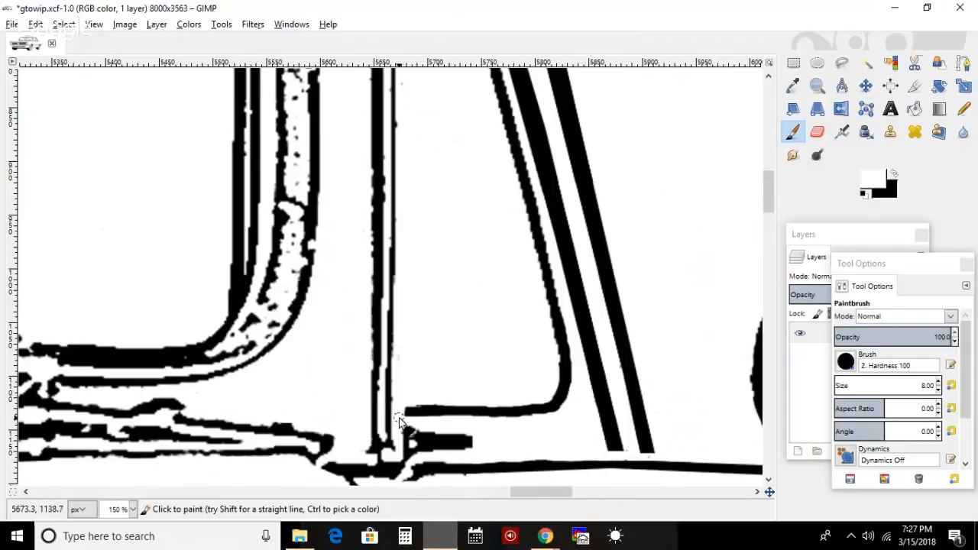
mouse_move(406, 399)
left_mouse_down()
mouse_move(441, 399)
mouse_move(419, 401)
left_mouse_up()
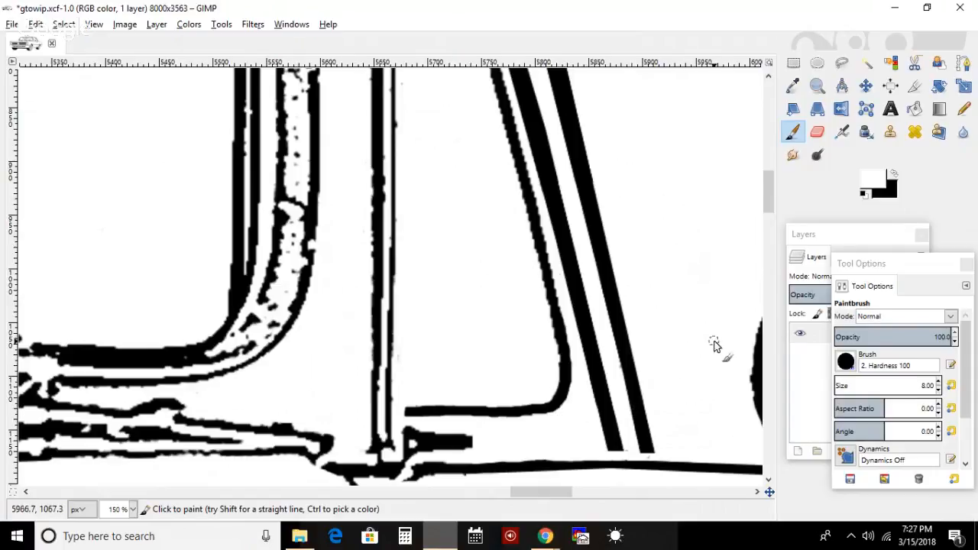
mouse_move(774, 198)
left_mouse_down()
mouse_move(762, 165)
mouse_move(773, 212)
mouse_move(770, 152)
mouse_move(773, 213)
left_mouse_up()
mouse_move(396, 363)
left_mouse_down()
mouse_move(370, 368)
mouse_move(439, 377)
mouse_move(422, 339)
mouse_move(412, 373)
left_mouse_up()
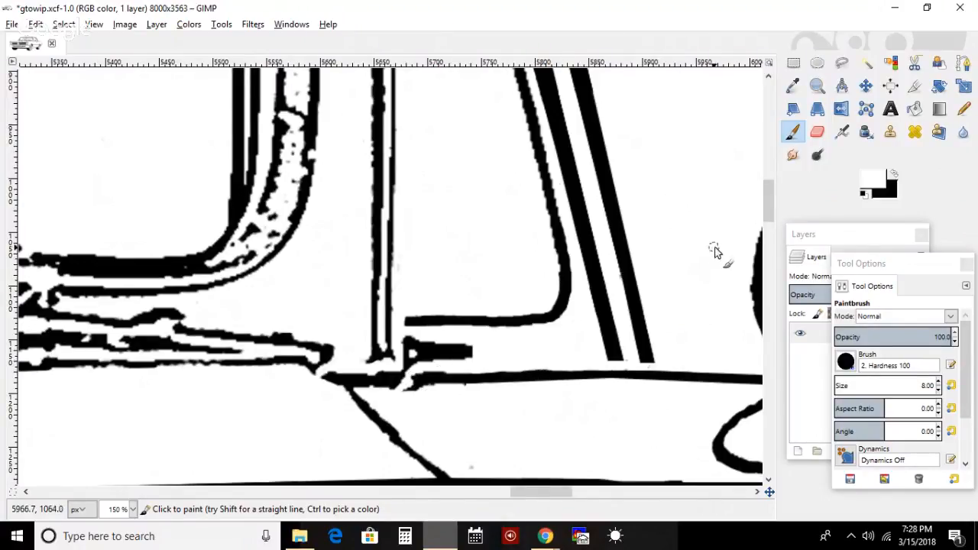
- Outline a thin free selection along the body line below the windows, from the slanted frame's base across the vertical pillar lines
key("f")
left_click(624, 376)
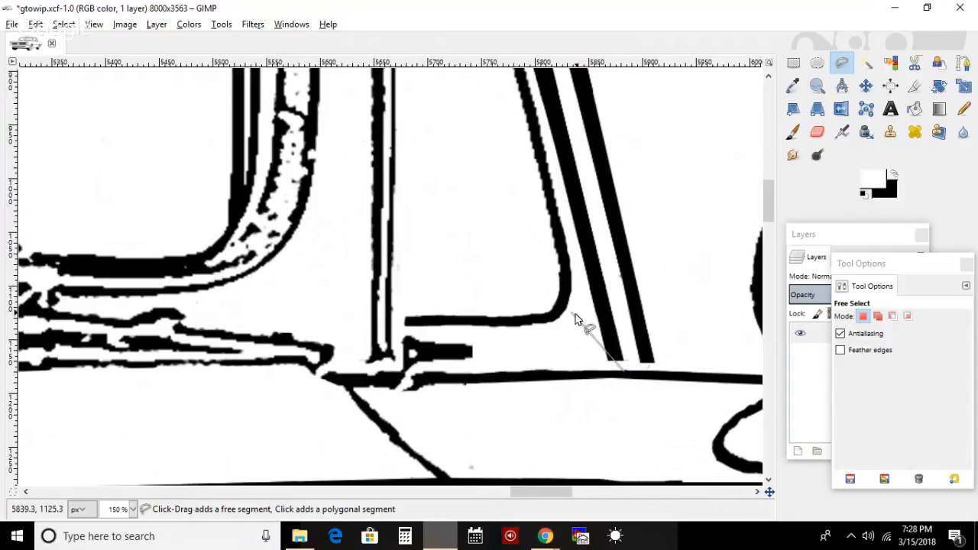
left_click(556, 376)
left_click(354, 366)
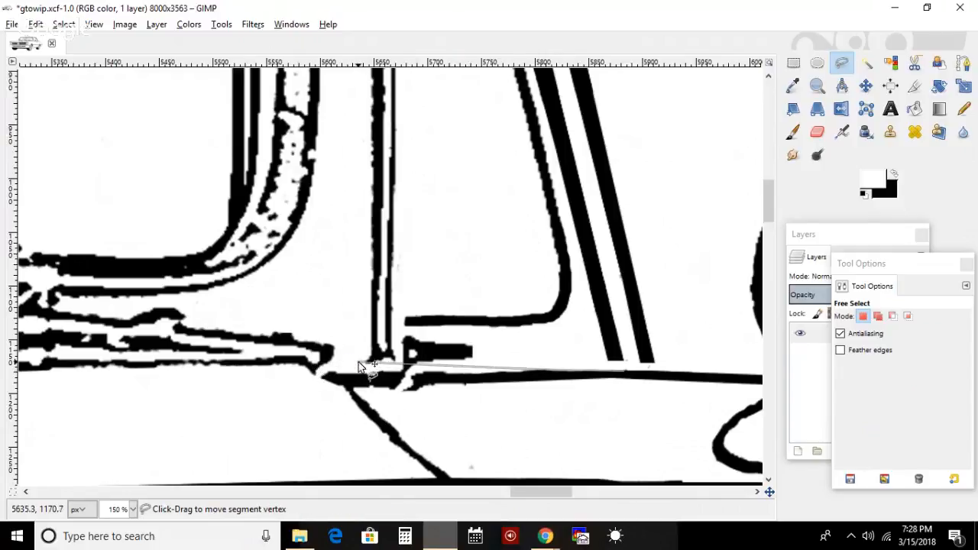
left_click(246, 359)
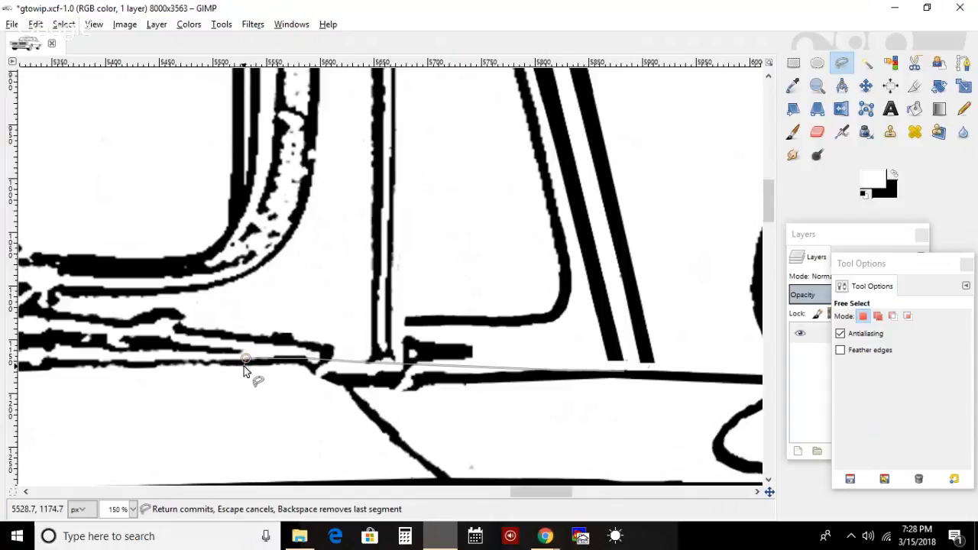
left_click(309, 360)
left_click(358, 361)
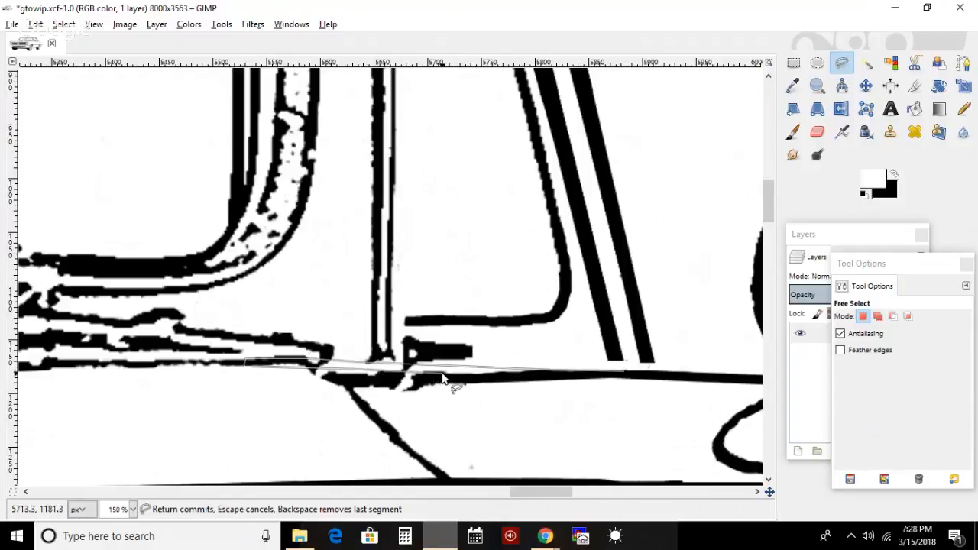
left_click(624, 371)
left_click(659, 386)
key("Return")
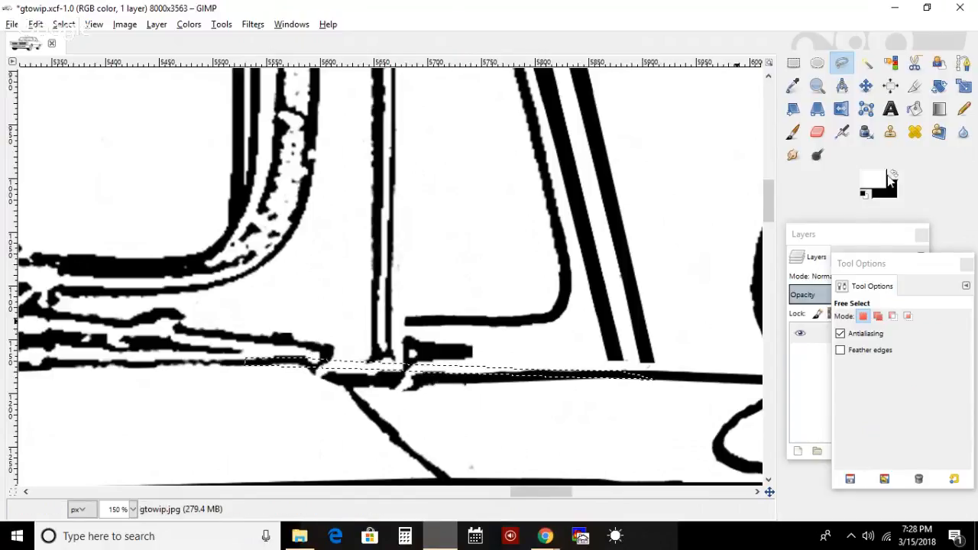
- Fill the selected body-line strip with black using the Paintbrush at size 185.21
left_click(892, 175)
key("p")
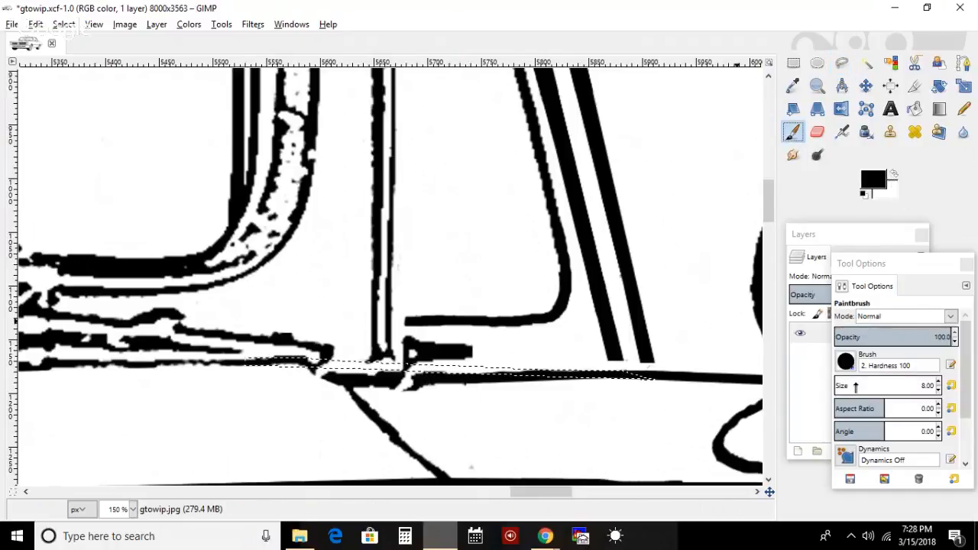
left_click(855, 386)
mouse_move(647, 400)
left_mouse_down()
mouse_move(375, 385)
mouse_move(280, 400)
mouse_move(267, 389)
left_mouse_up()
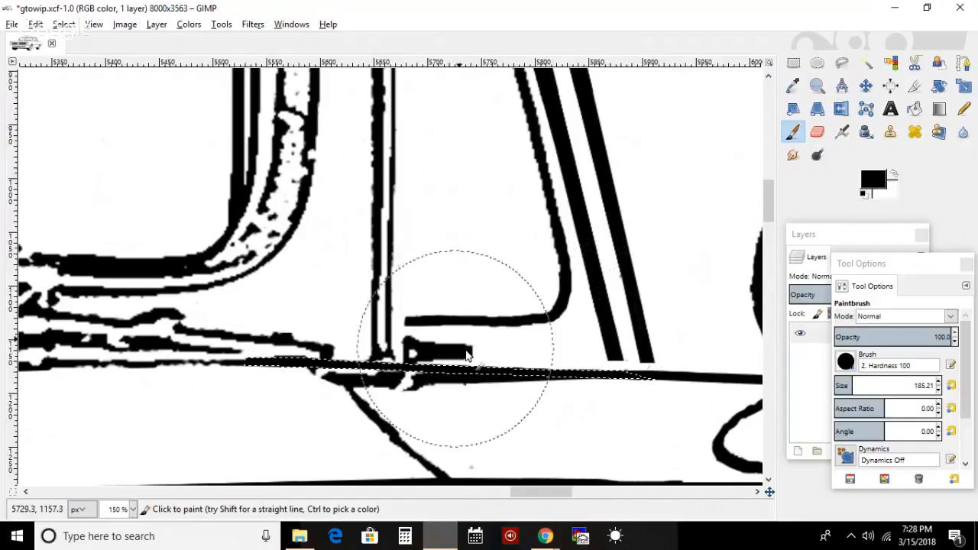
- Invert the selection and paint white at brush size 50.60 over the thick black remnants beneath the body line
left_click(64, 24)
left_click(98, 79)
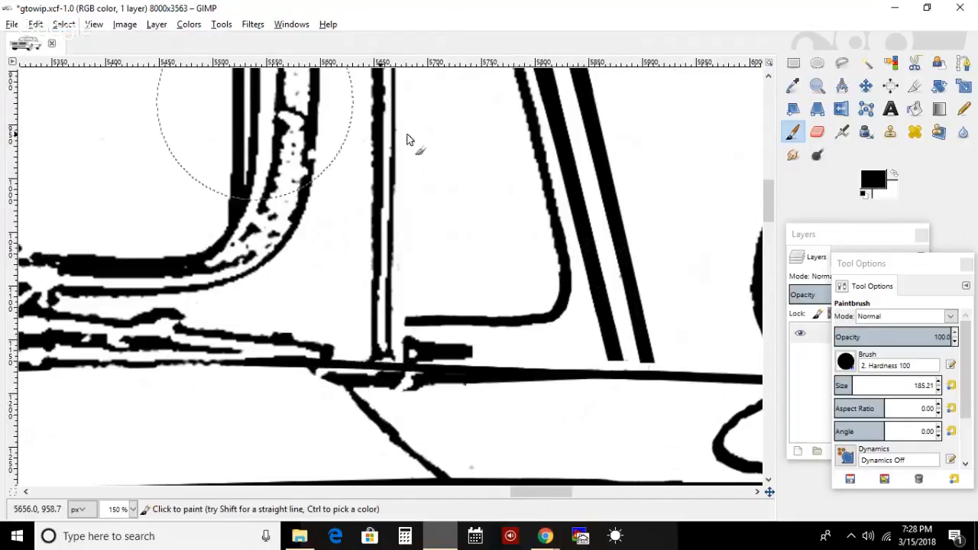
left_click(840, 386)
mouse_move(516, 416)
left_mouse_down()
mouse_move(435, 399)
mouse_move(531, 389)
mouse_move(572, 399)
left_mouse_up()
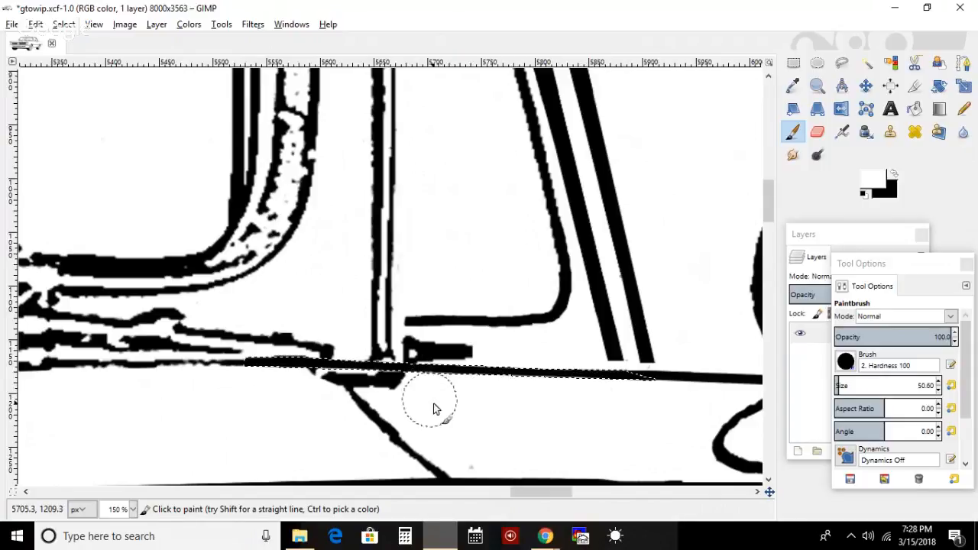
left_click_drag(399, 400, 387, 393)
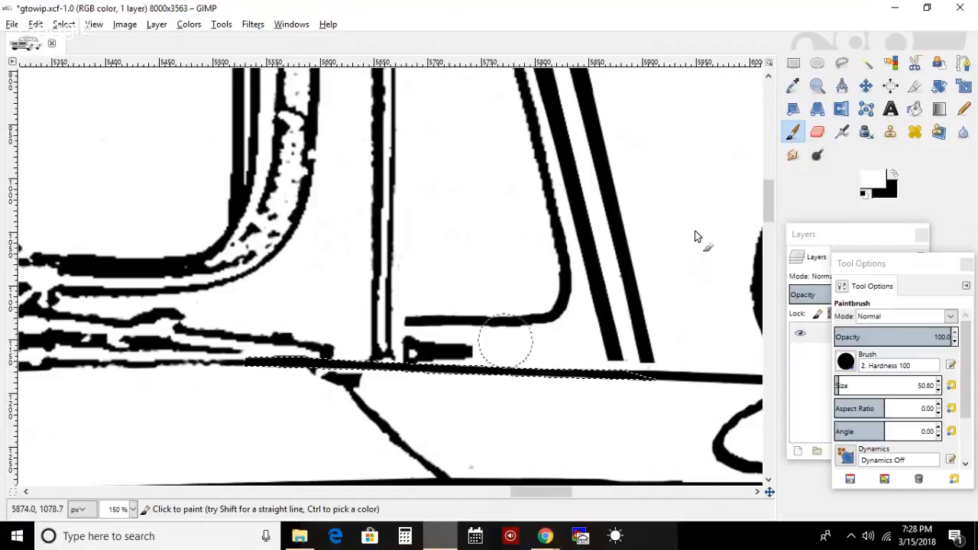
- Paint white at brush size 8.09 over the black remnants around the body line and the diagonal seam's upper end, and clear the selection
left_click(837, 386)
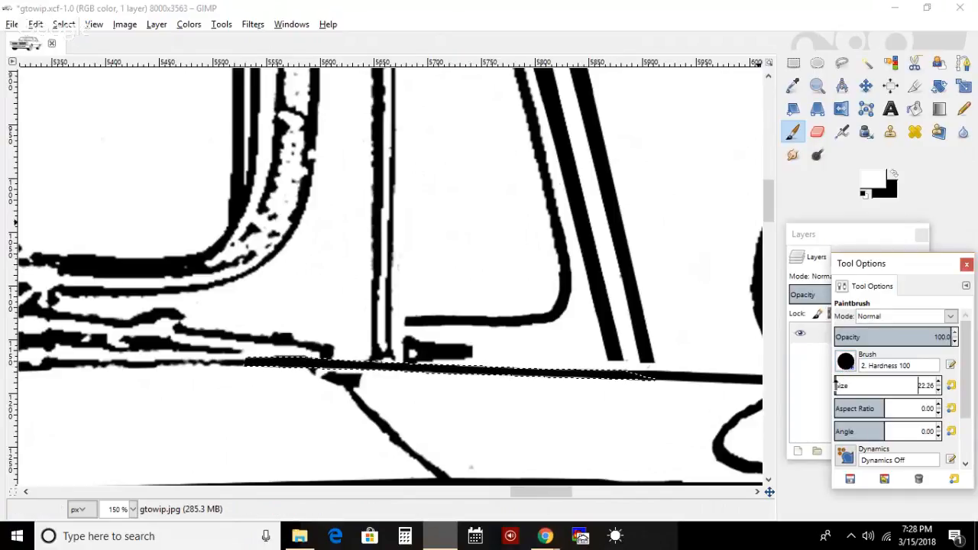
mouse_move(363, 391)
left_mouse_down()
mouse_move(346, 363)
mouse_move(372, 398)
left_mouse_up()
mouse_move(324, 378)
left_mouse_down()
mouse_move(385, 377)
mouse_move(361, 360)
mouse_move(439, 365)
mouse_move(378, 366)
mouse_move(441, 375)
left_mouse_up()
mouse_move(336, 365)
left_mouse_down()
mouse_move(277, 363)
mouse_move(554, 376)
left_mouse_up()
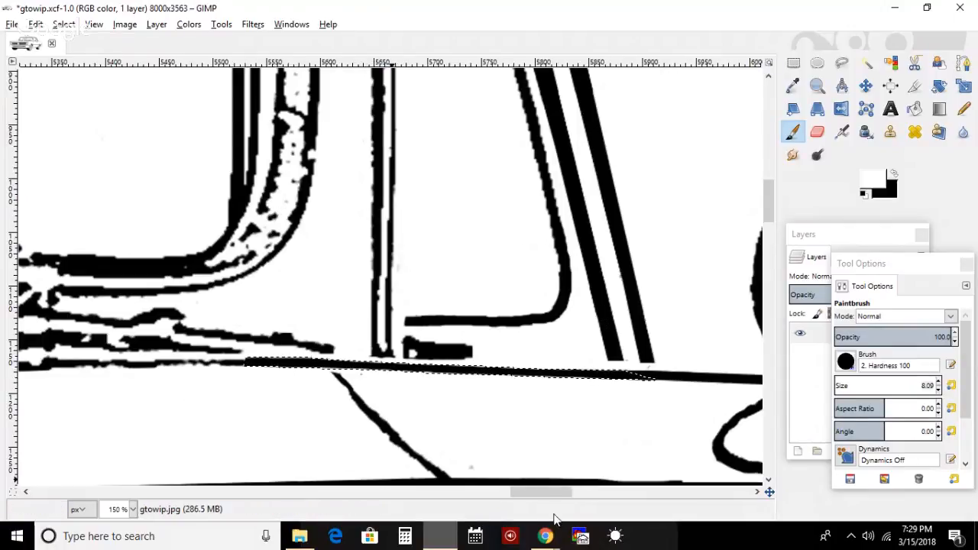
left_click_drag(550, 493, 553, 520)
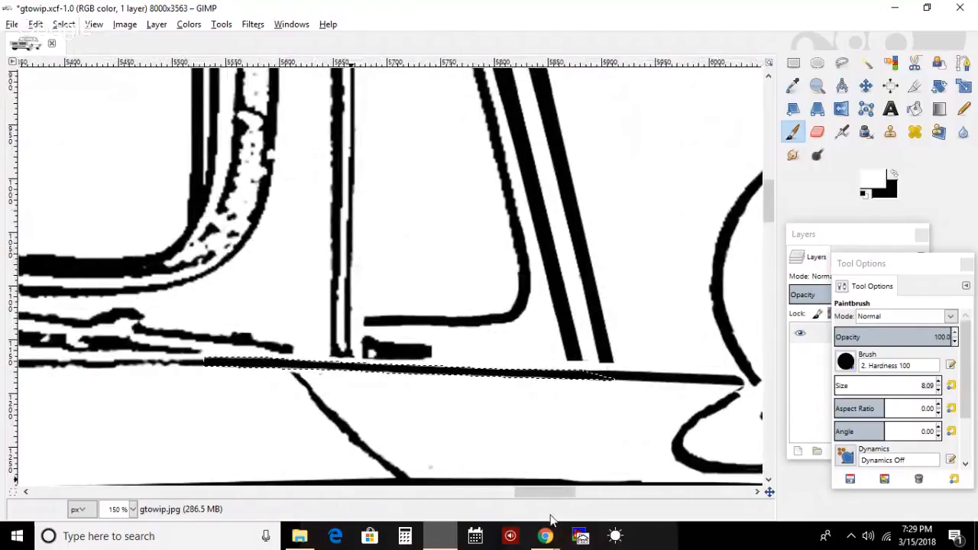
left_click(64, 24)
left_click(79, 58)
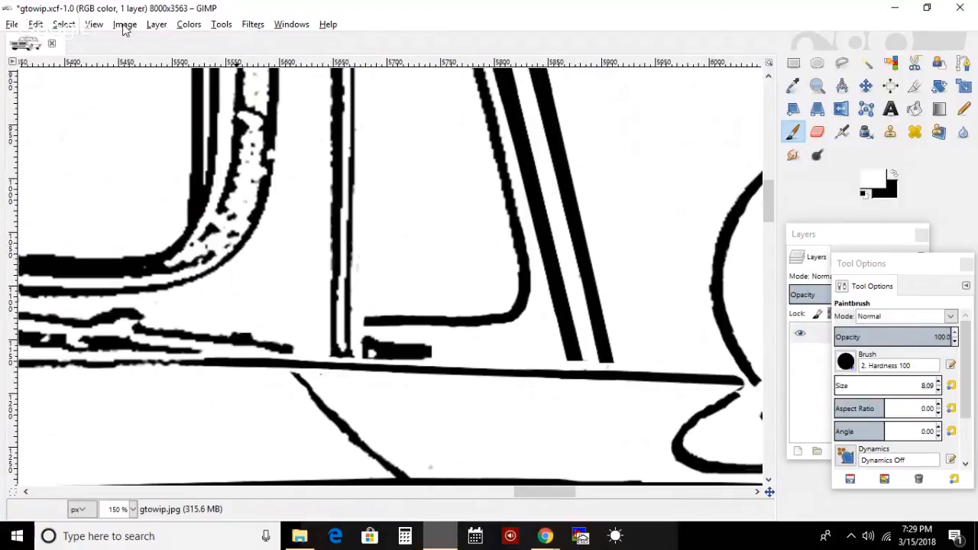
- Examine the whole car drawing and the redrawn body line below the windows up close
left_click(94, 24)
mouse_move(188, 74)
left_click(302, 113)
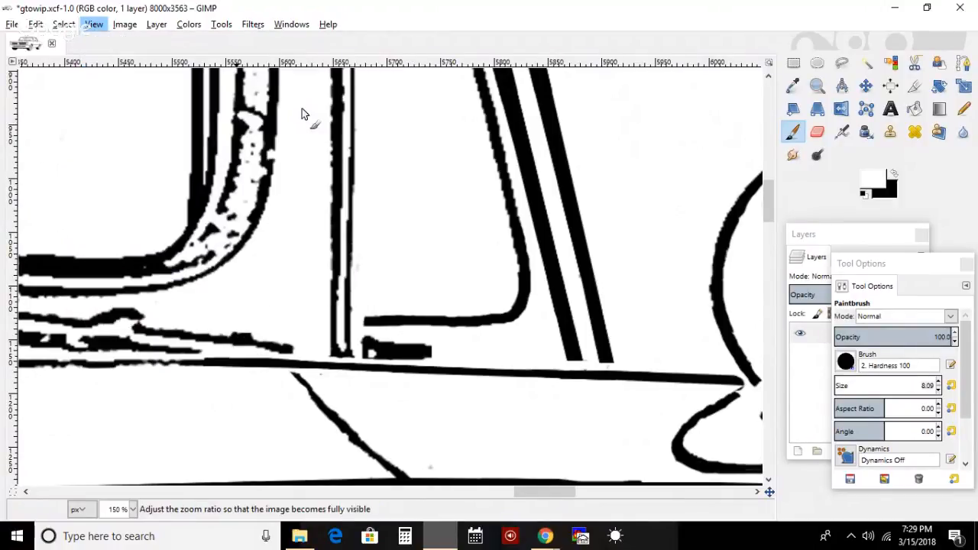
left_click(822, 88)
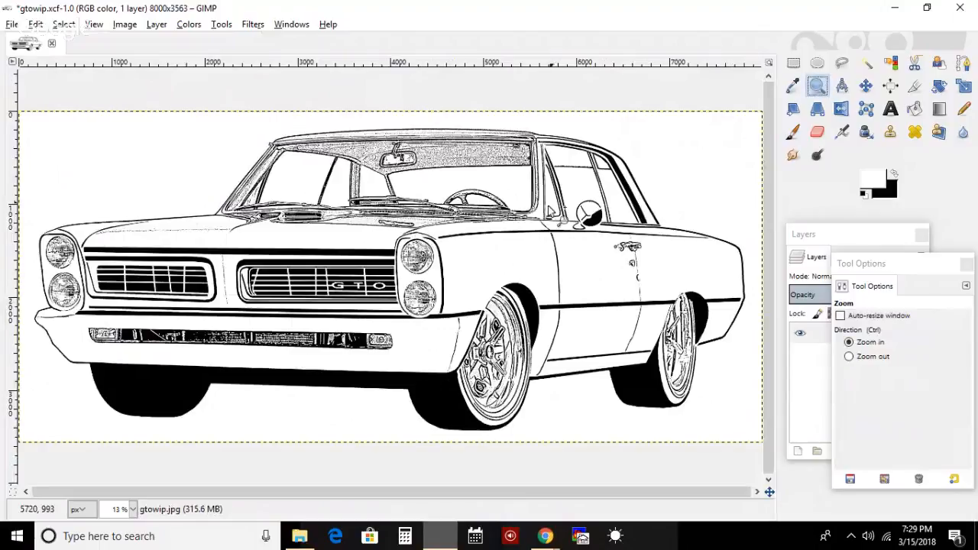
left_click(524, 239)
triple_click(559, 218)
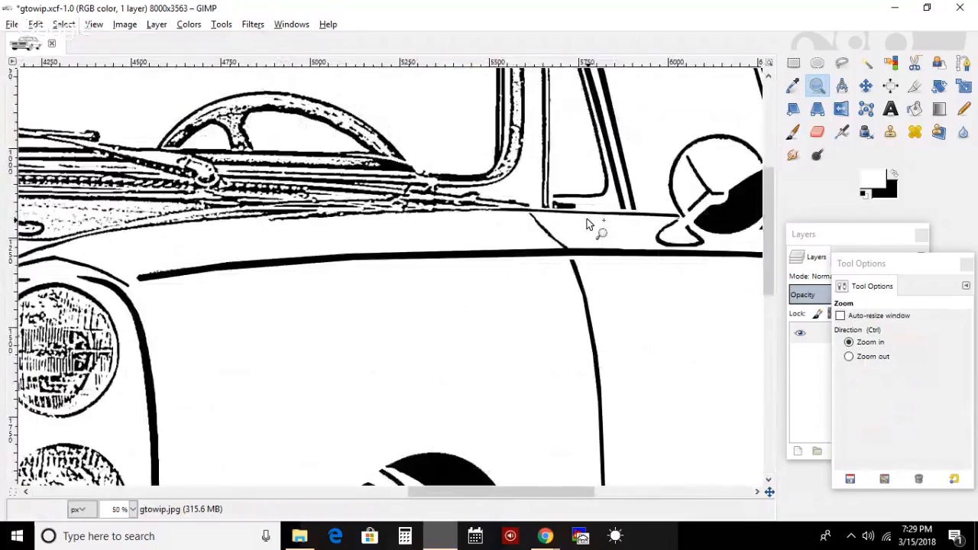
left_click(587, 219)
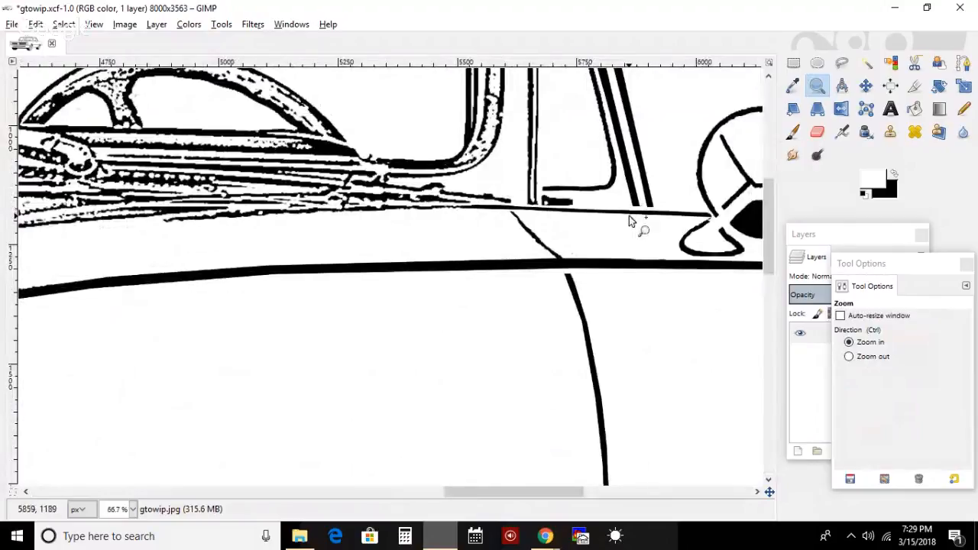
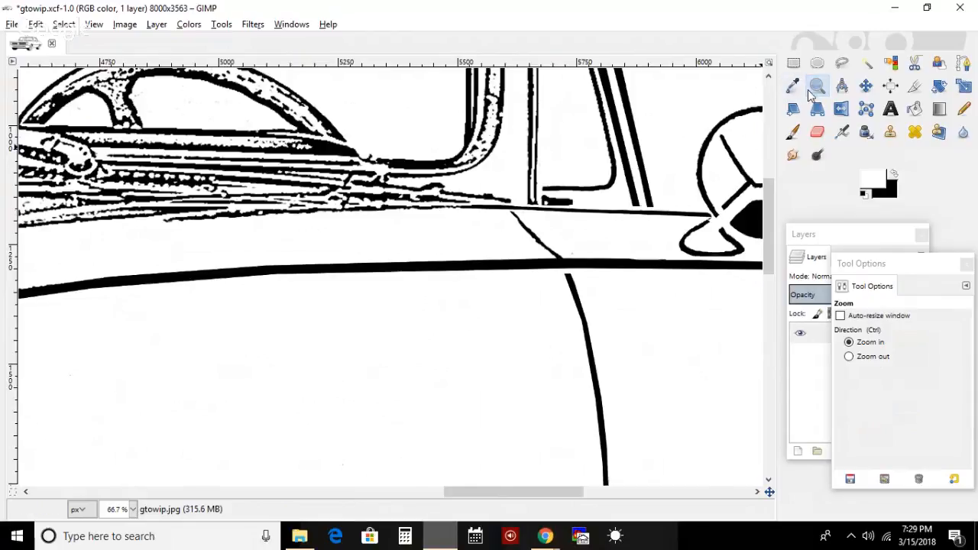
left_click(560, 191)
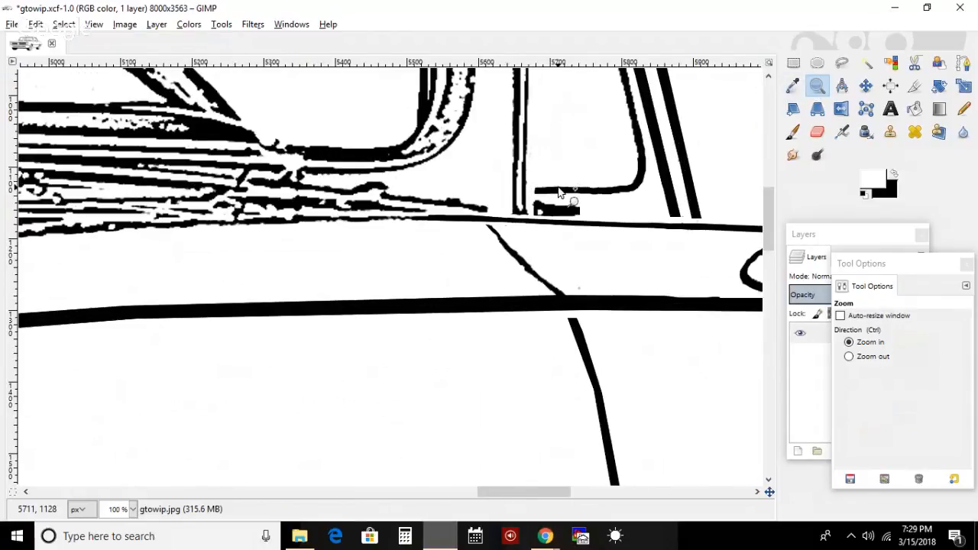
left_click(560, 191)
left_click_drag(511, 501, 525, 500)
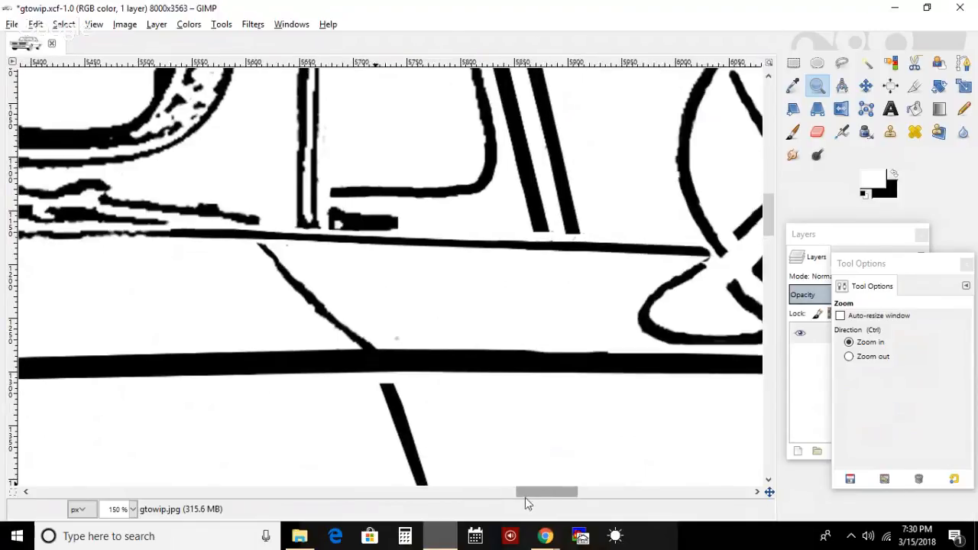
- Outline a thin free selection along the upper edge of the body line, from above the diagonal seam to just past the slanted frame's base
left_click(841, 63)
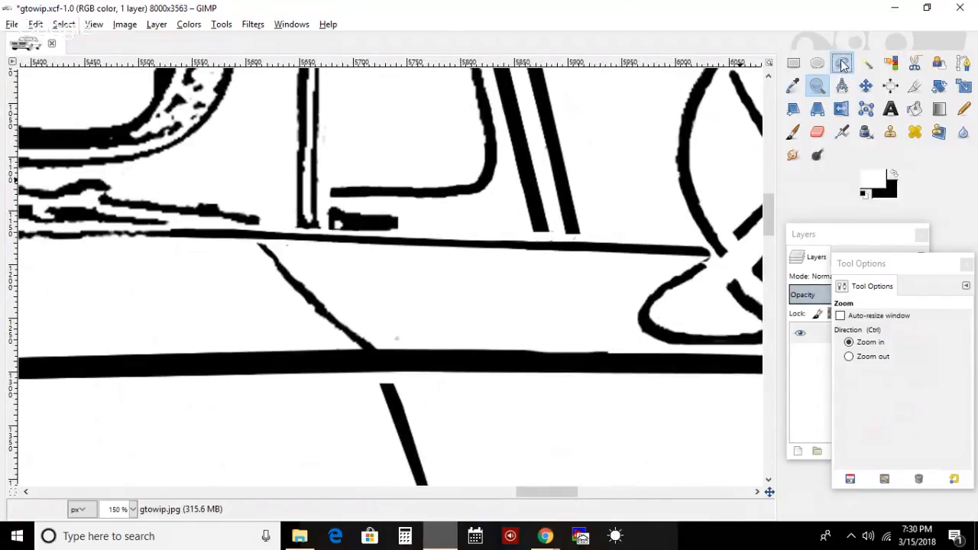
left_click(584, 248)
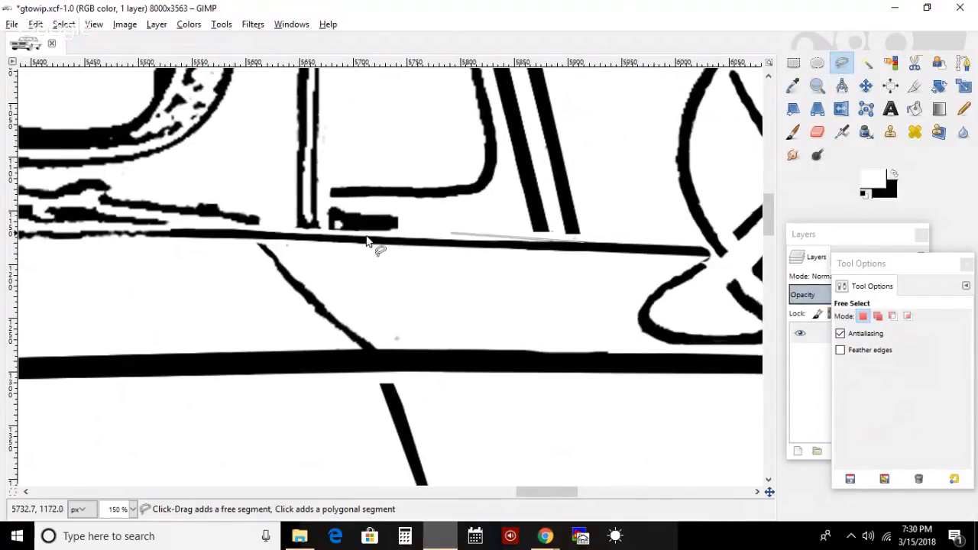
left_click(236, 235)
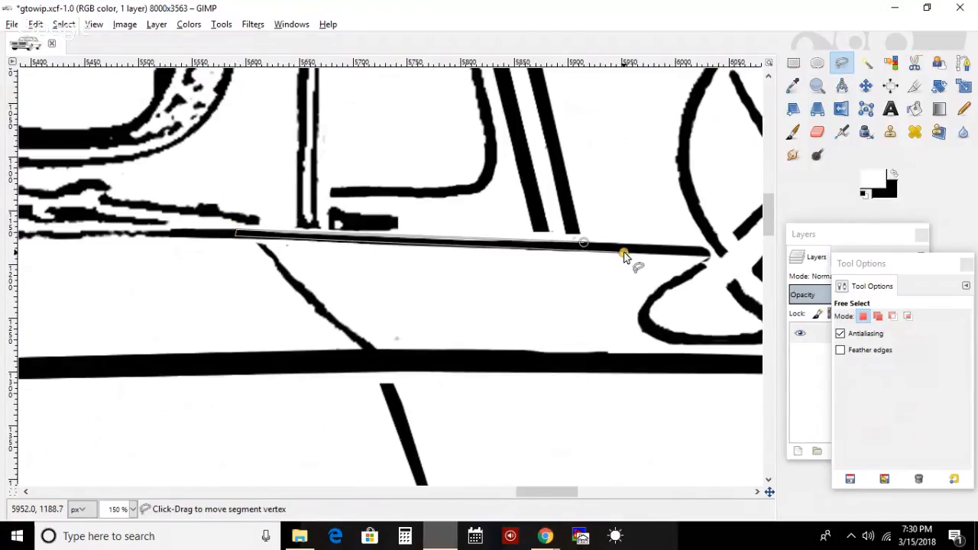
key("Return")
- Fill the selected body-line strip with black using the Paintbrush and clear the selection
left_click(895, 176)
left_click(793, 131)
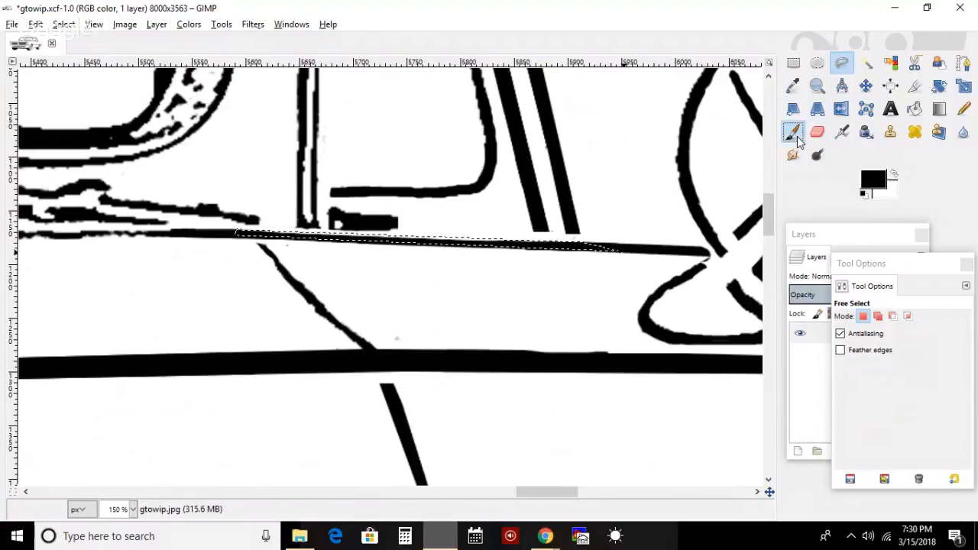
mouse_move(443, 248)
left_mouse_down()
mouse_move(585, 239)
mouse_move(512, 240)
mouse_move(555, 254)
mouse_move(413, 252)
mouse_move(362, 235)
mouse_move(462, 230)
mouse_move(307, 239)
mouse_move(230, 229)
mouse_move(396, 223)
mouse_move(327, 226)
mouse_move(351, 242)
left_mouse_up()
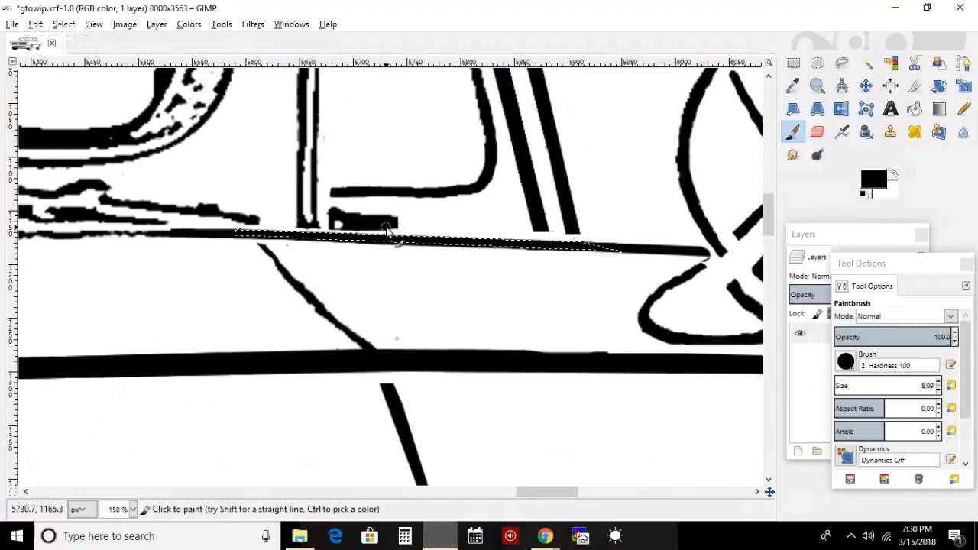
left_click(64, 23)
left_click(77, 58)
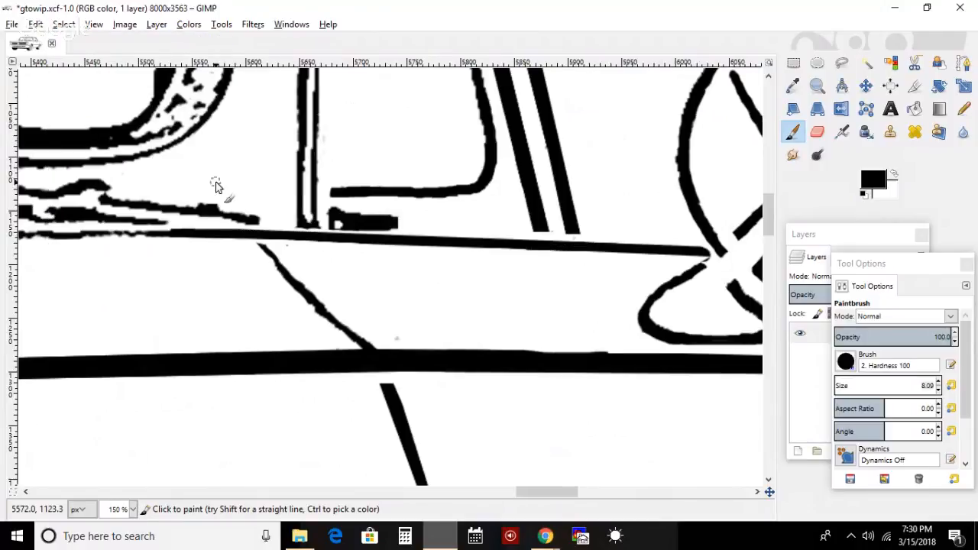
- Outline a thin free selection along the ragged body line below the windshield base, reaching past the diagonal seam to the vertical pillar
left_click_drag(537, 493, 502, 500)
left_click(840, 64)
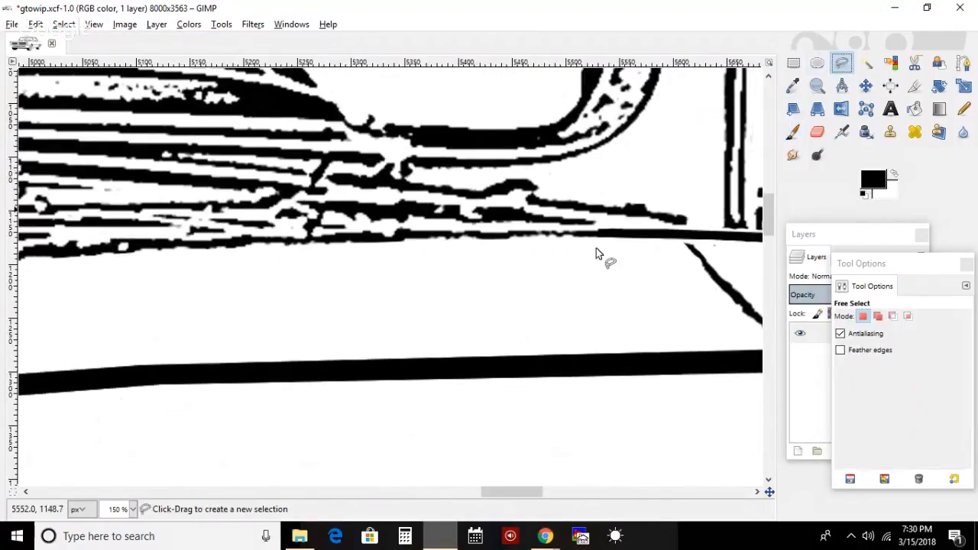
left_click(612, 230)
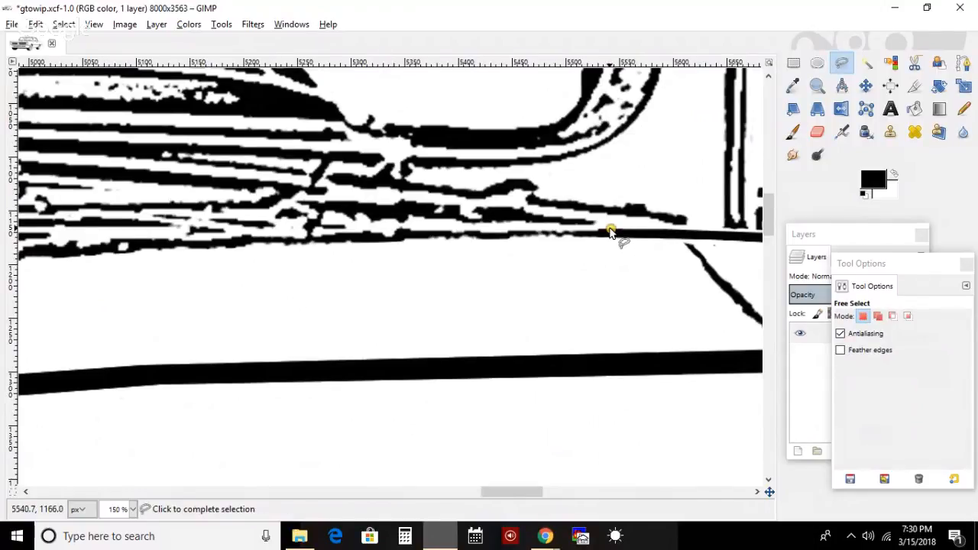
left_click(511, 229)
left_click(415, 234)
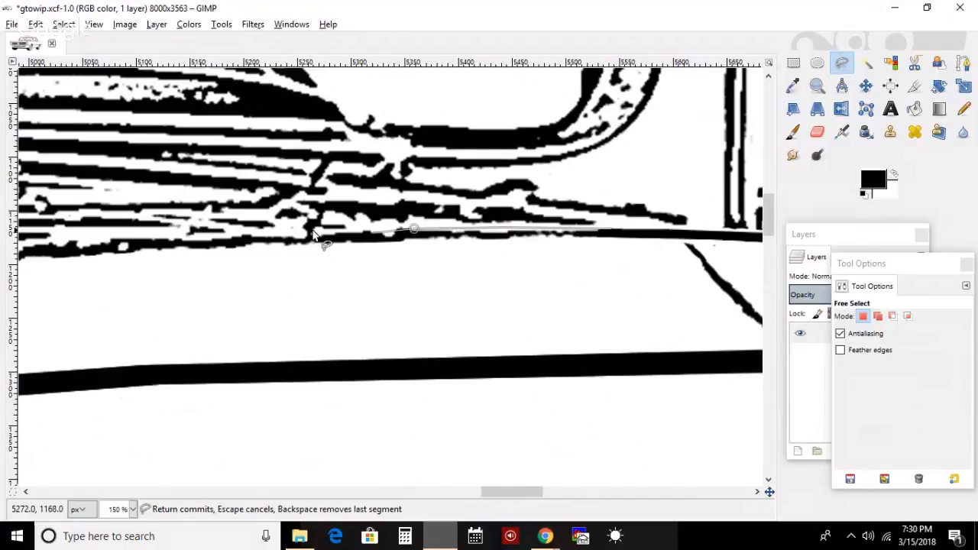
left_click(293, 234)
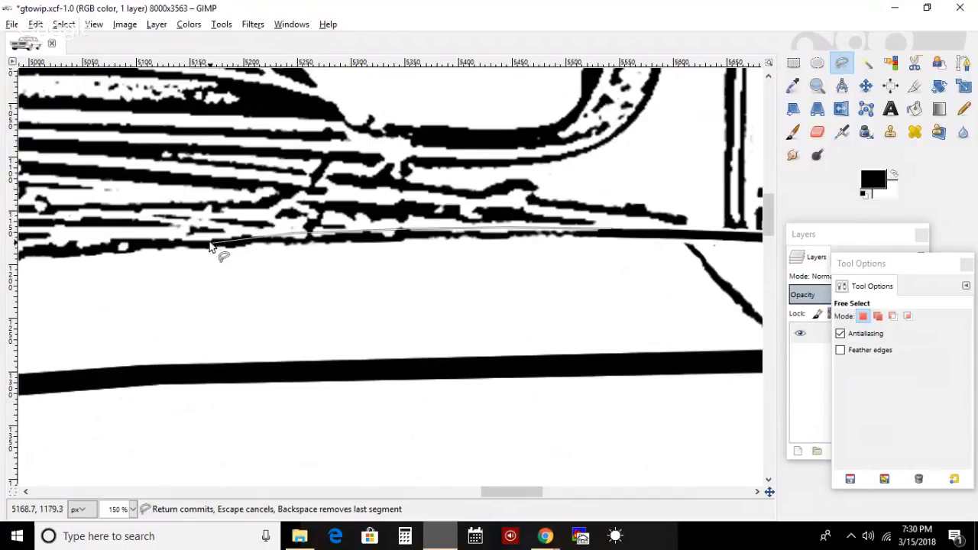
left_click(195, 236)
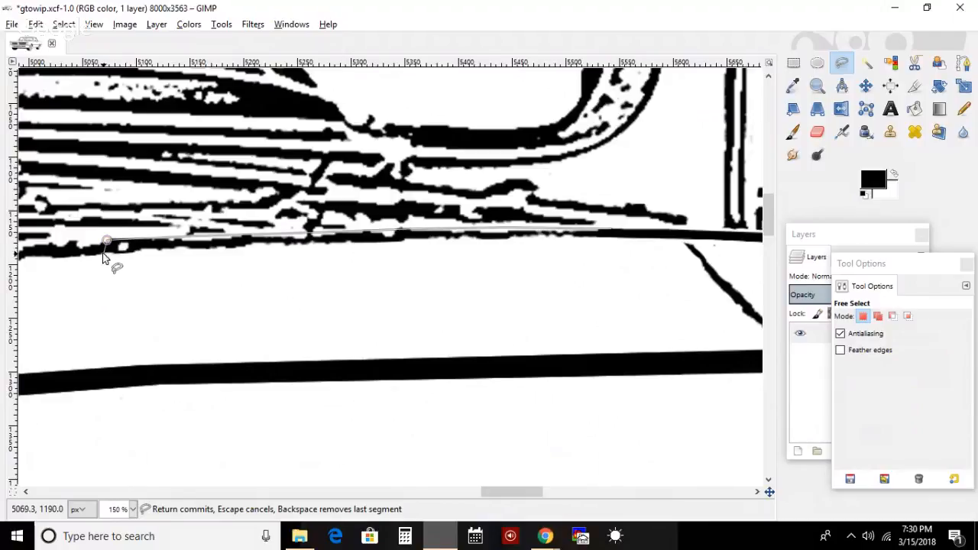
left_click(107, 242)
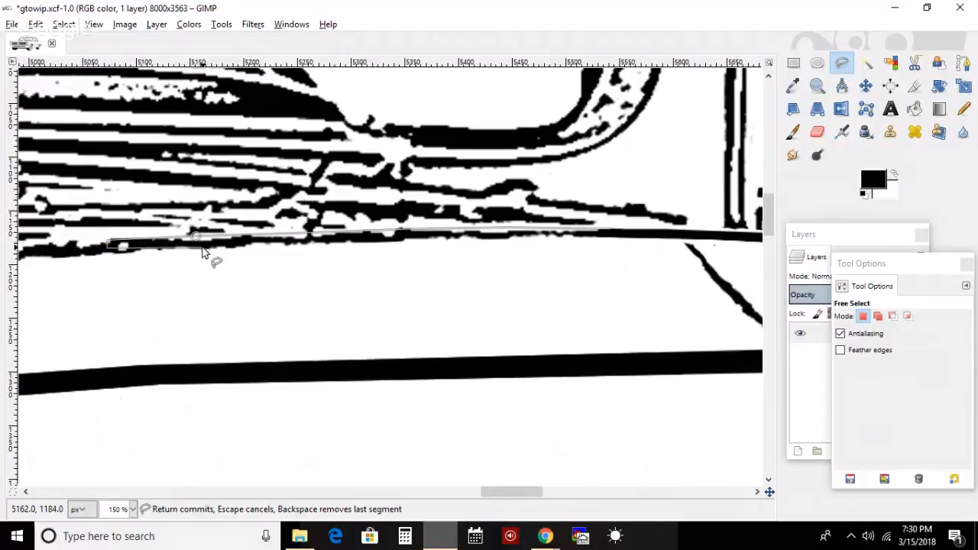
left_click(294, 243)
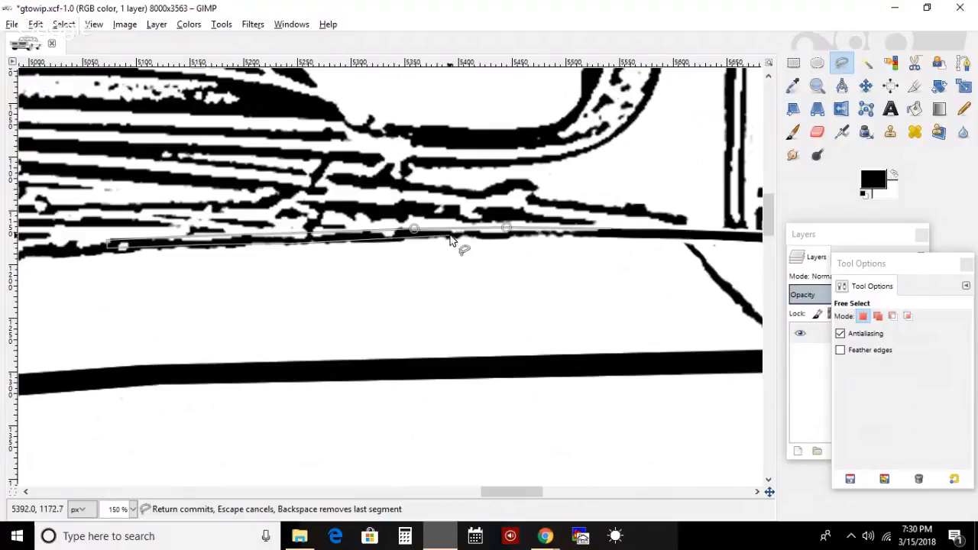
left_click(415, 243)
left_click(508, 243)
left_click(614, 243)
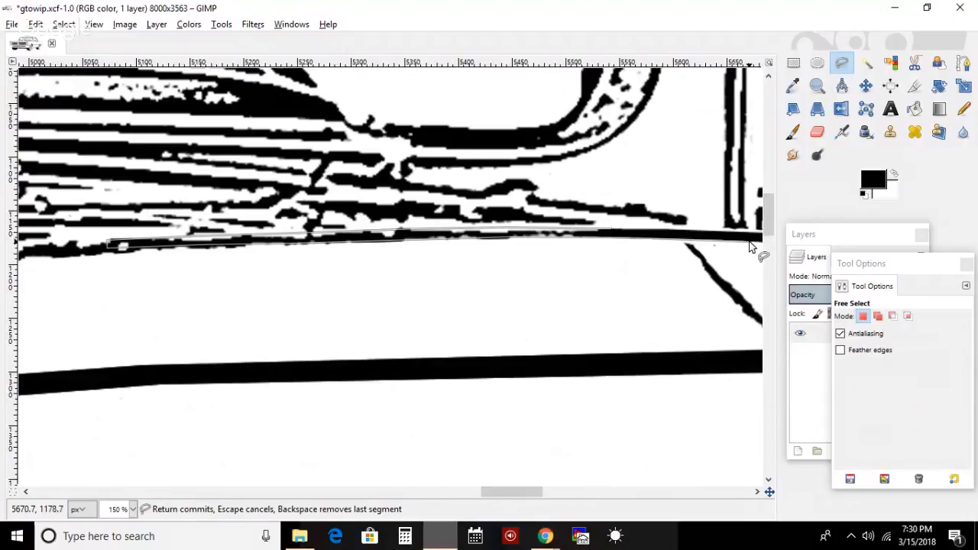
left_click(749, 246)
key("Return")
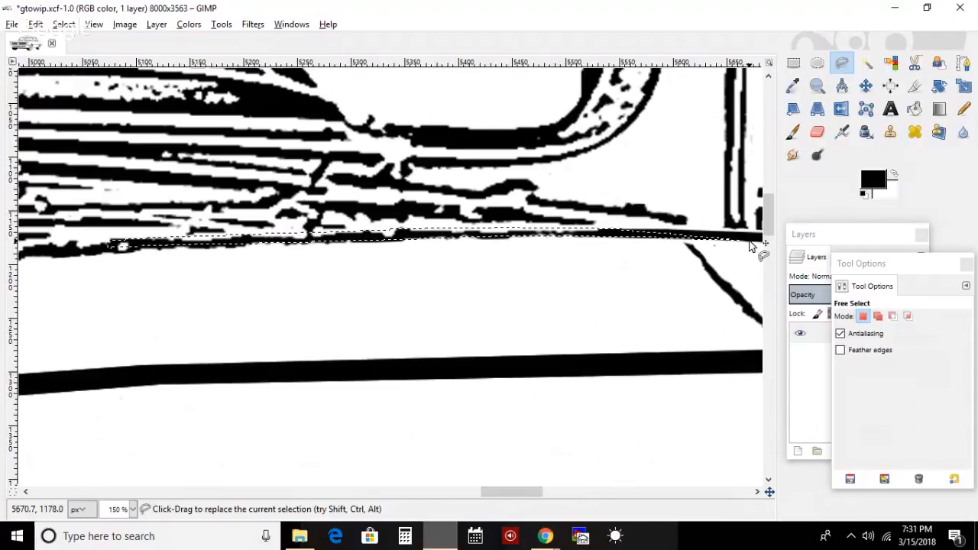
- Fill the selected strip below the windshield base with black using the Paintbrush at size 86.02
left_click(793, 131)
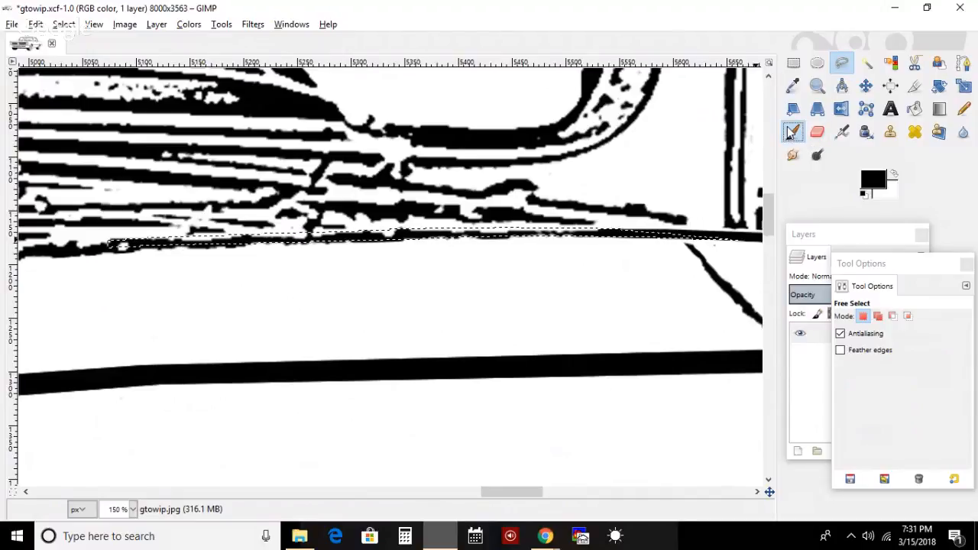
left_click(843, 386)
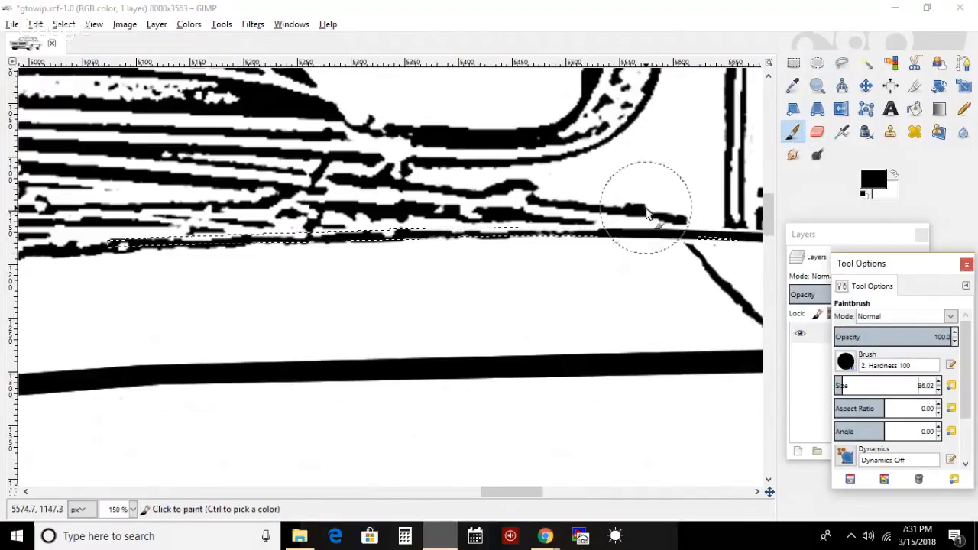
mouse_move(192, 228)
left_mouse_down()
mouse_move(116, 214)
mouse_move(690, 240)
mouse_move(180, 227)
left_mouse_up()
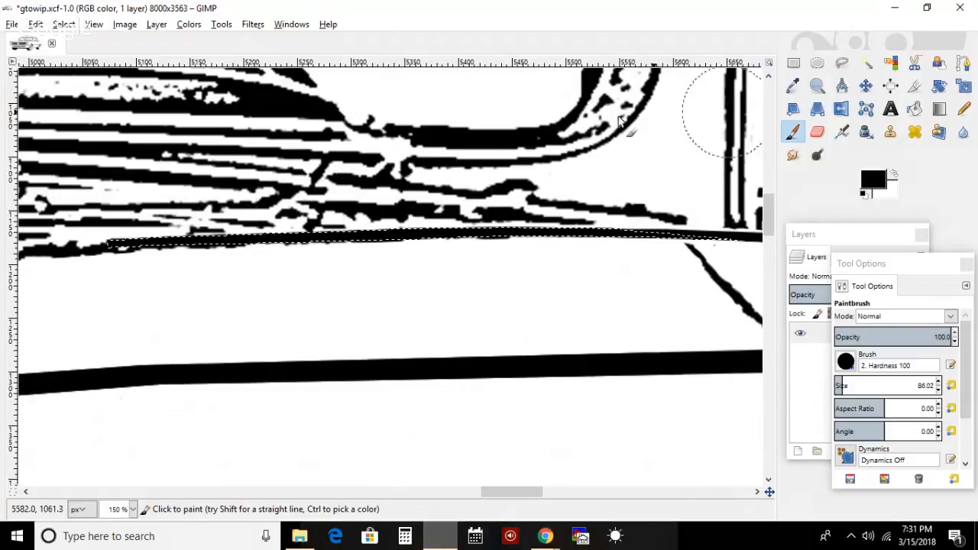
- Invert the selection and paint white at brush size 15.17 over the ragged remnants beneath the strip and beyond its free end
left_click_drag(854, 382, 839, 386)
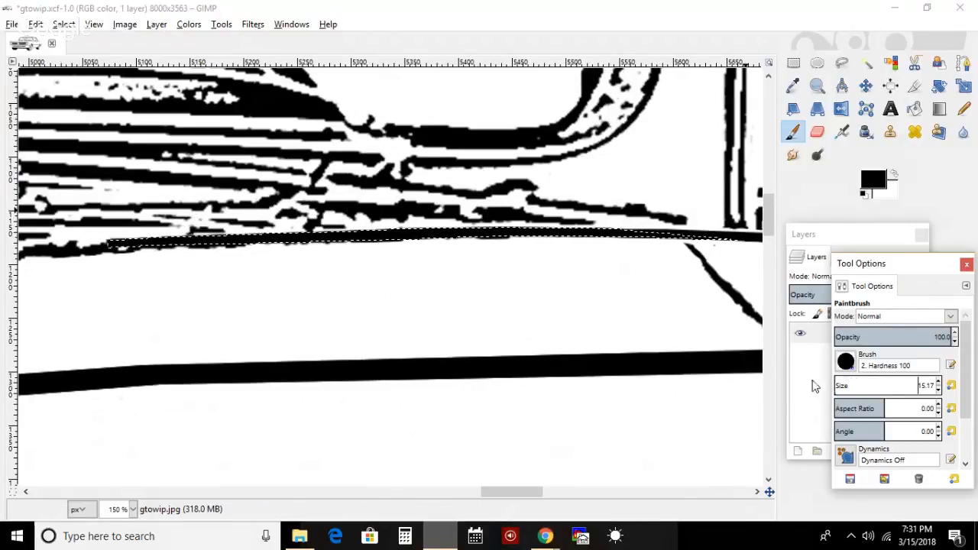
left_click(896, 177)
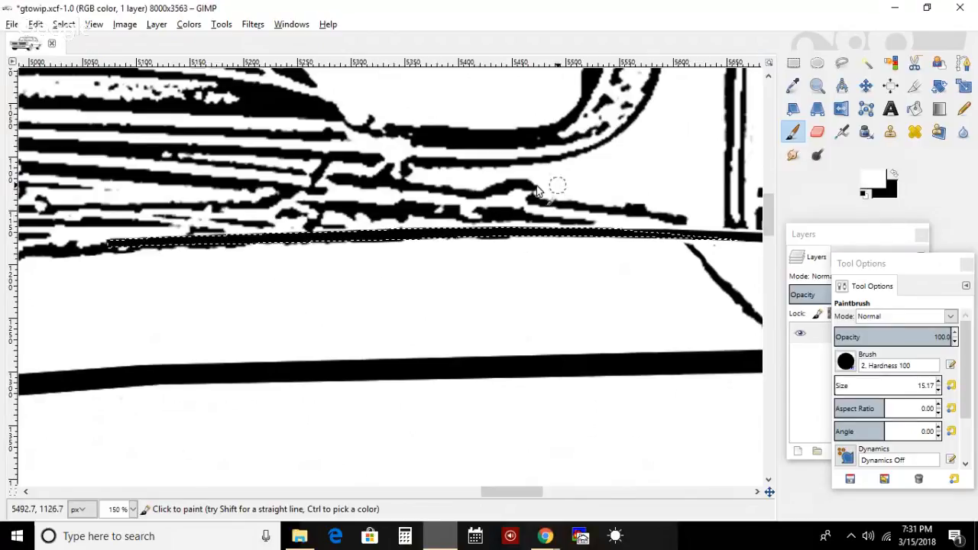
left_click(63, 24)
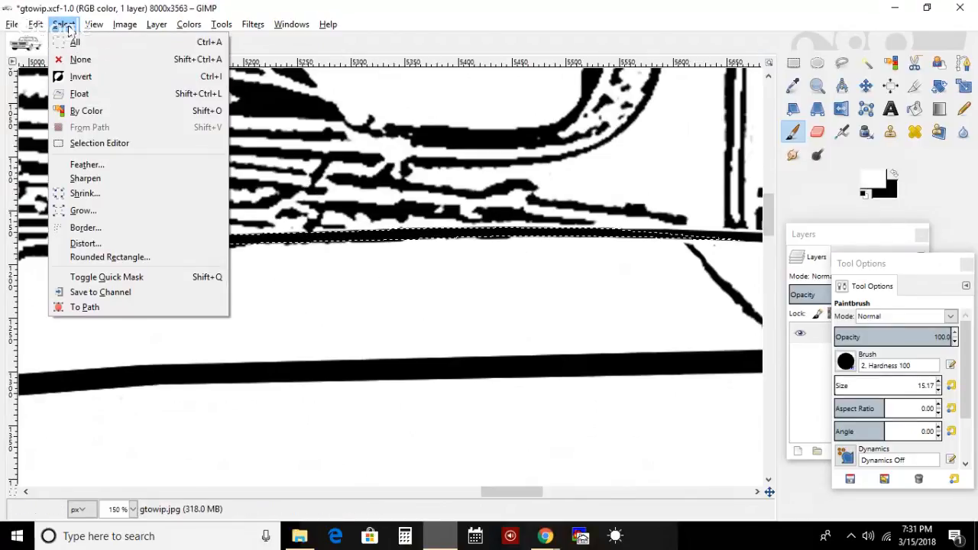
left_click(81, 76)
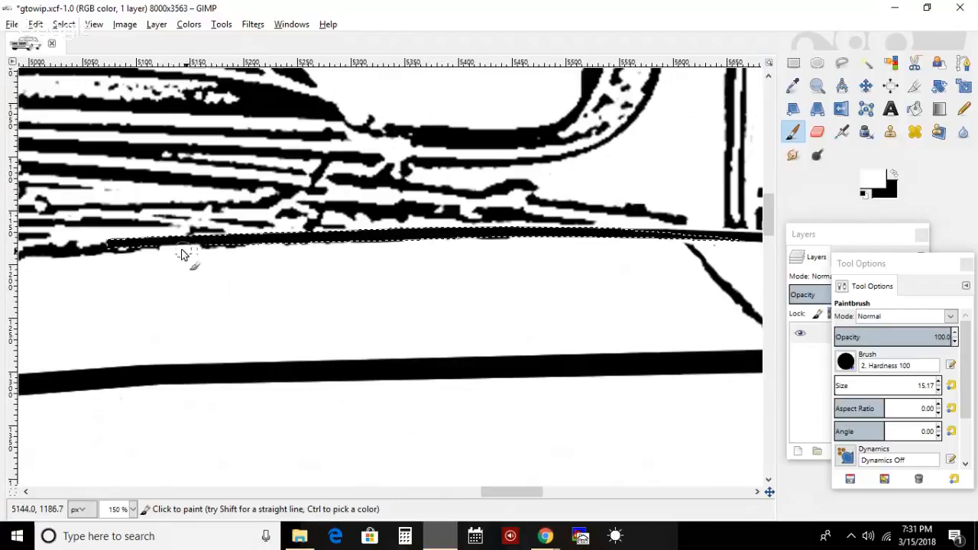
mouse_move(196, 244)
left_mouse_down()
mouse_move(469, 238)
mouse_move(646, 249)
mouse_move(216, 247)
mouse_move(199, 248)
mouse_move(240, 247)
mouse_move(139, 253)
mouse_move(132, 270)
mouse_move(141, 258)
mouse_move(466, 249)
mouse_move(293, 237)
mouse_move(591, 251)
left_mouse_up()
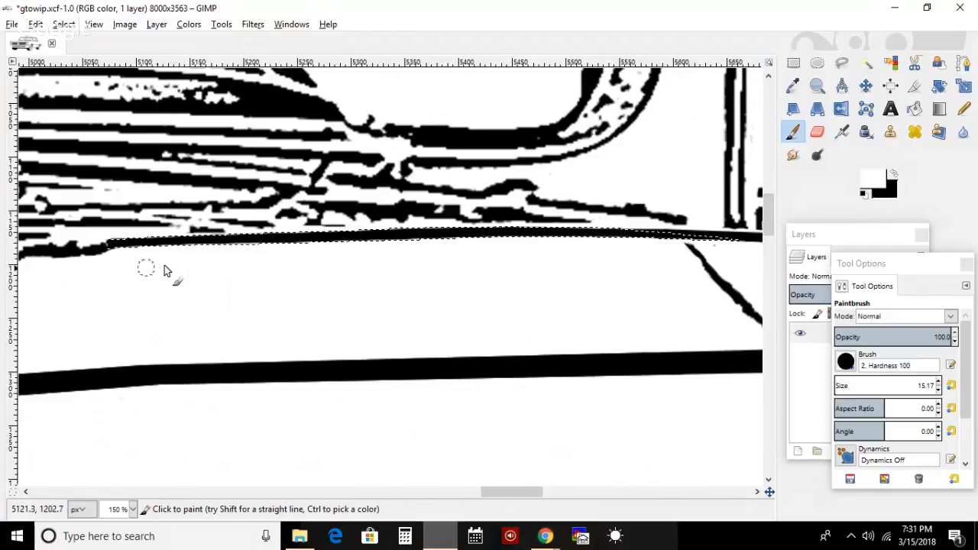
left_click_drag(495, 498, 470, 539)
mouse_move(380, 255)
left_mouse_down()
mouse_move(457, 250)
mouse_move(407, 243)
mouse_move(257, 270)
left_mouse_up()
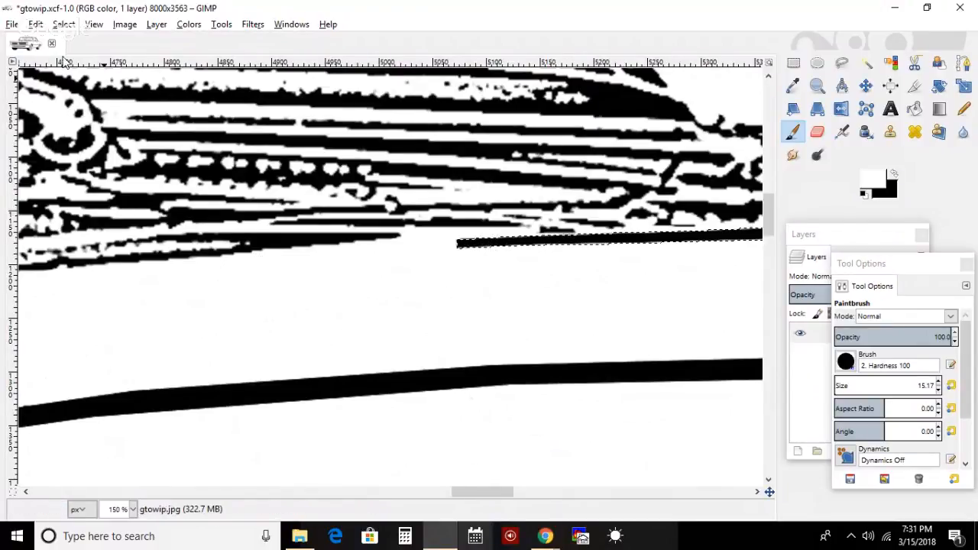
- Clear the selection and outline a thin free selection extending the redrawn body line across the gap and along the ragged line beyond it
left_click(93, 25)
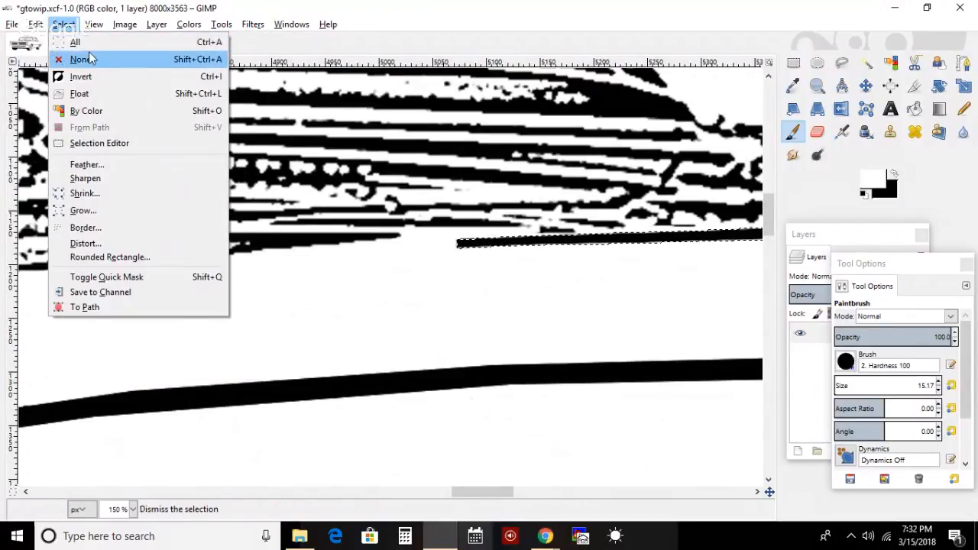
left_click(89, 59)
left_click(842, 63)
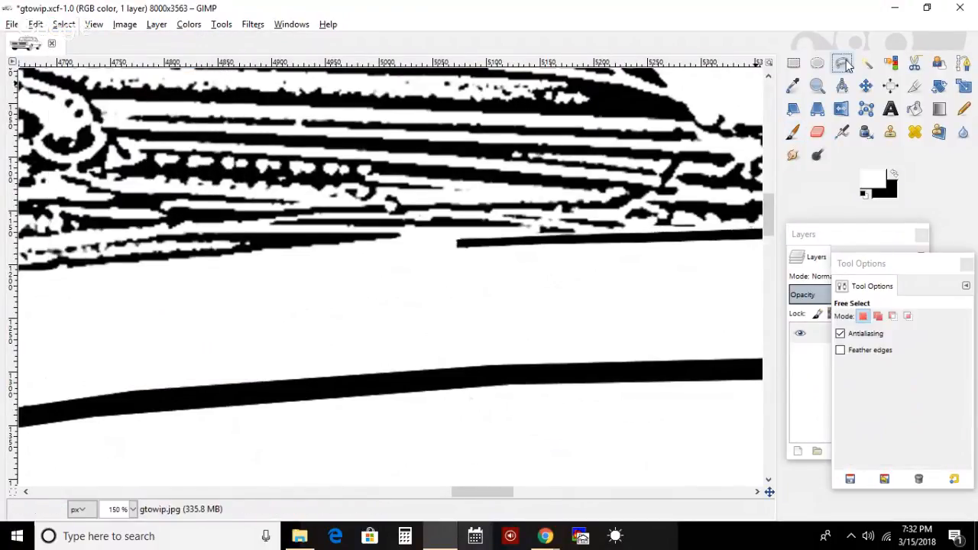
left_click(593, 247)
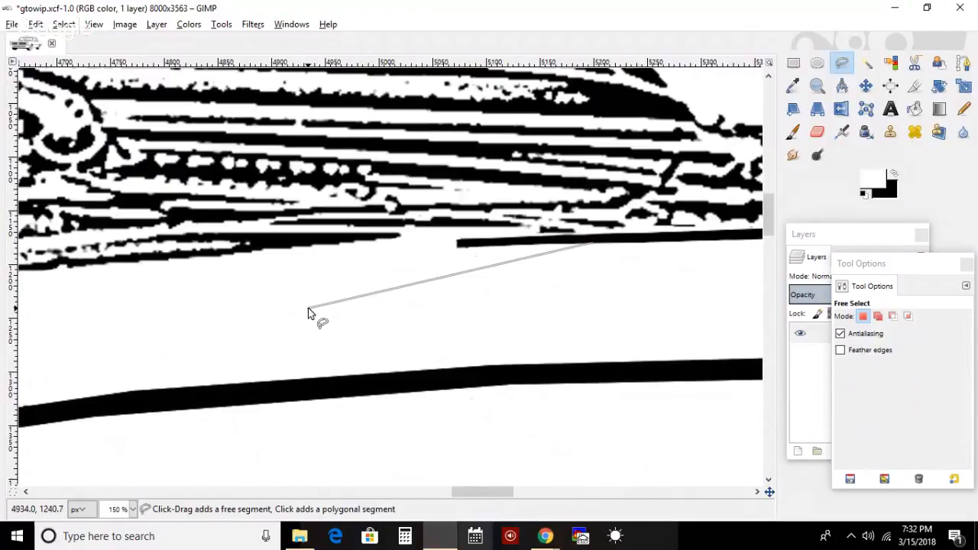
left_click(198, 262)
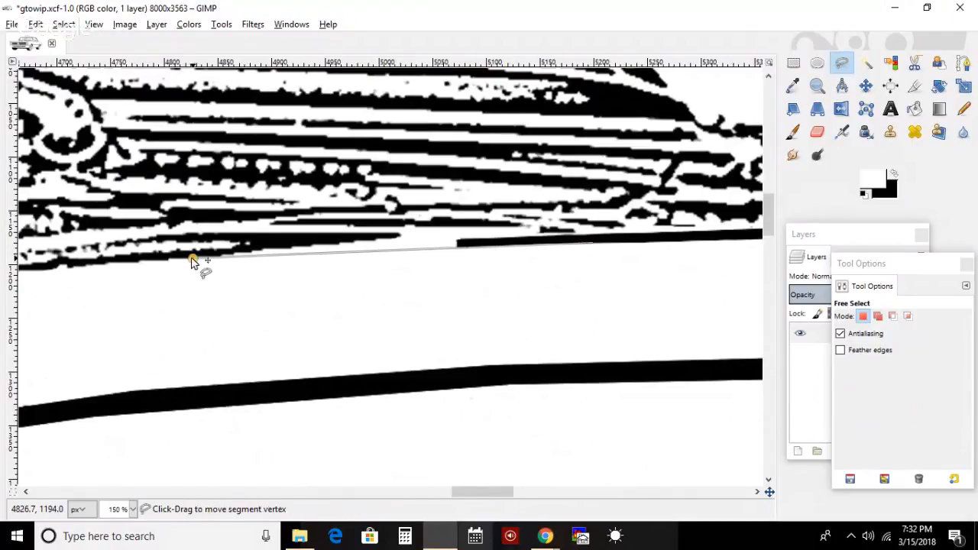
left_click(64, 269)
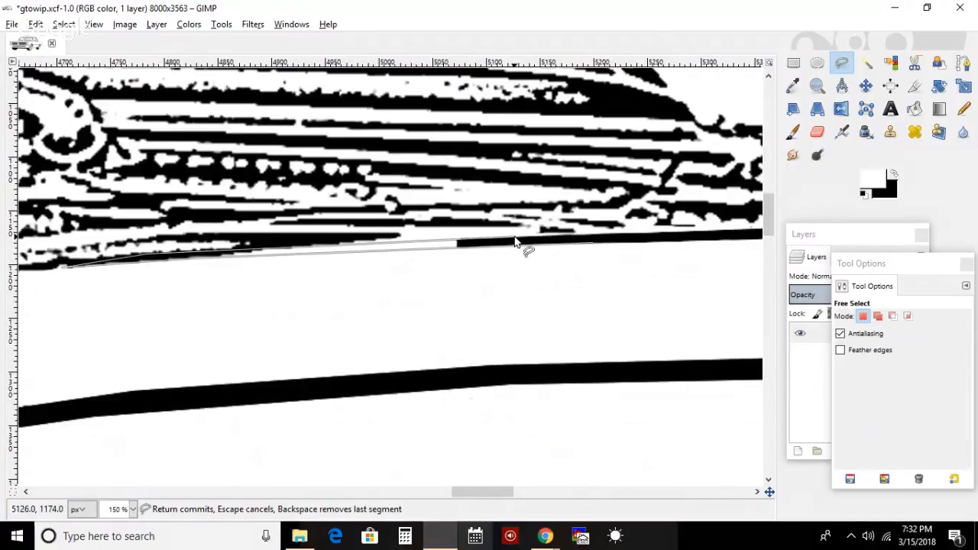
left_click(698, 237)
key("Return")
- Fill the selected body-line extension with black using the Paintbrush at size 100.19
left_click(895, 174)
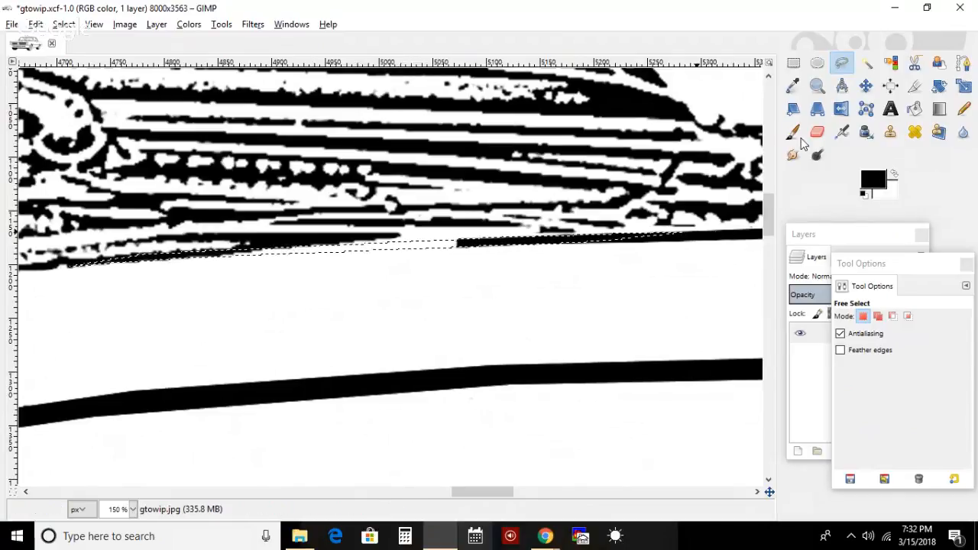
left_click(793, 132)
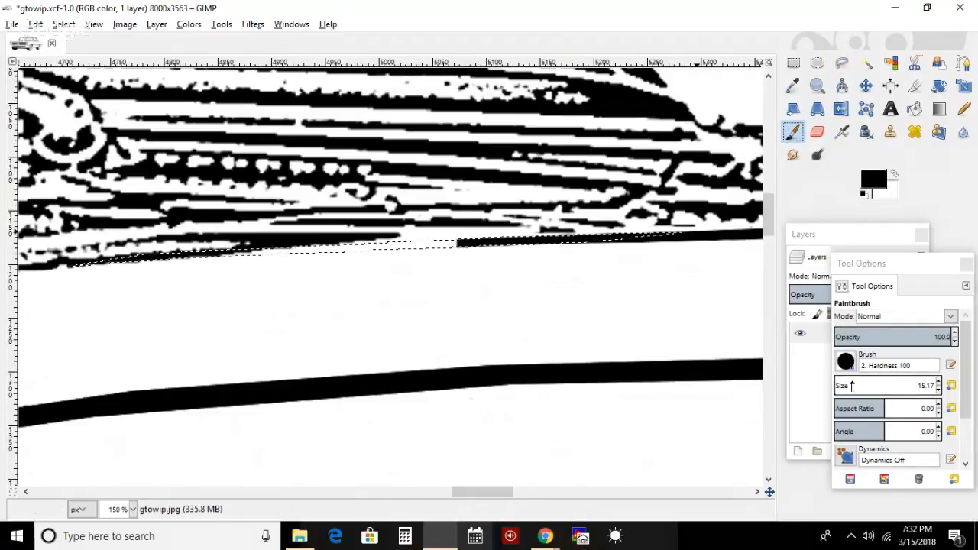
left_click_drag(853, 386, 845, 387)
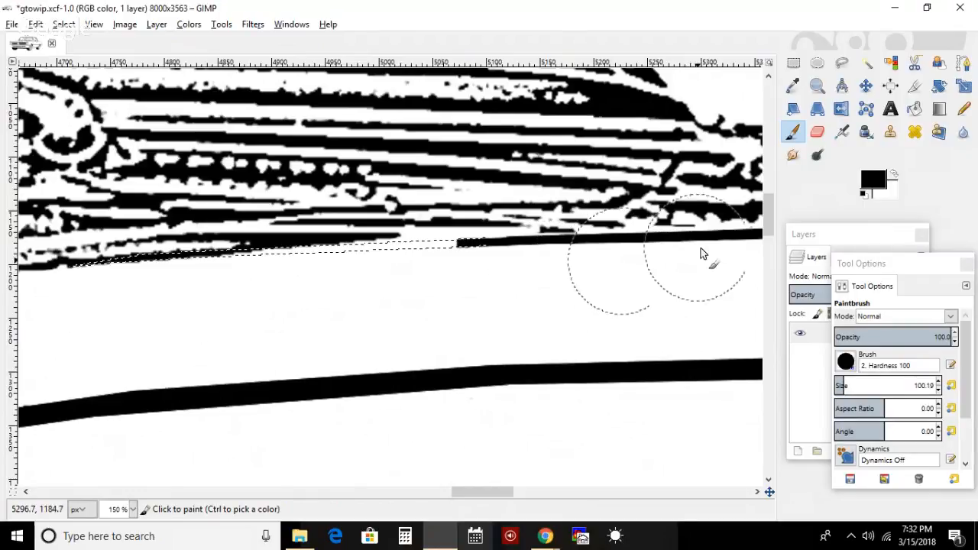
mouse_move(298, 274)
left_mouse_down()
mouse_move(135, 283)
mouse_move(188, 267)
mouse_move(127, 278)
mouse_move(408, 244)
left_mouse_up()
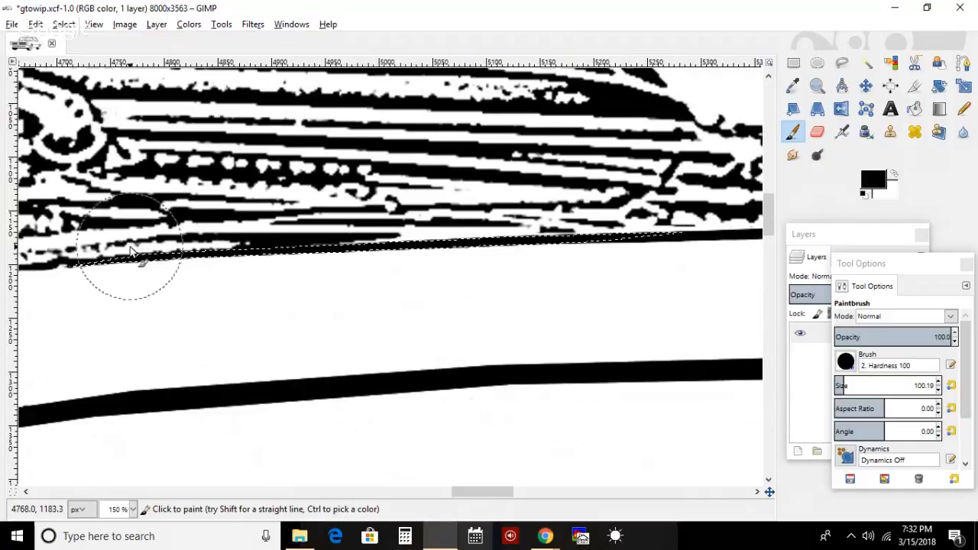
- Invert the selection, paint white at brush size 29.34 over the ragged remnants along the new strip's underside, and clear the selection
left_click(52, 23)
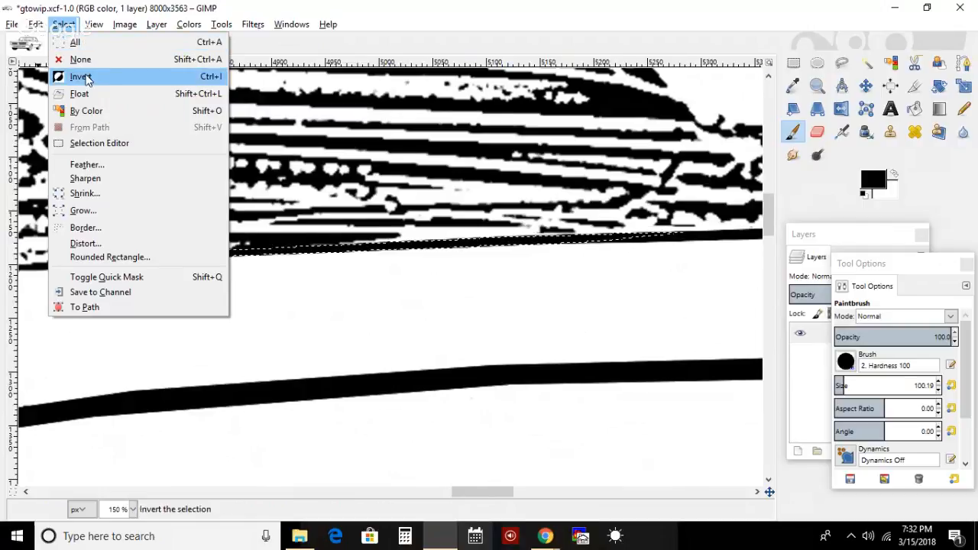
left_click(90, 75)
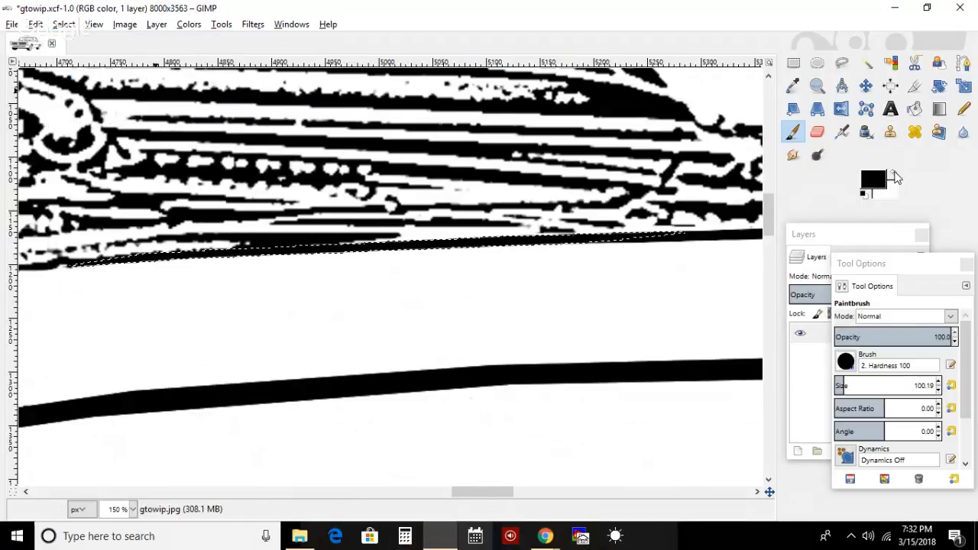
left_click(894, 175)
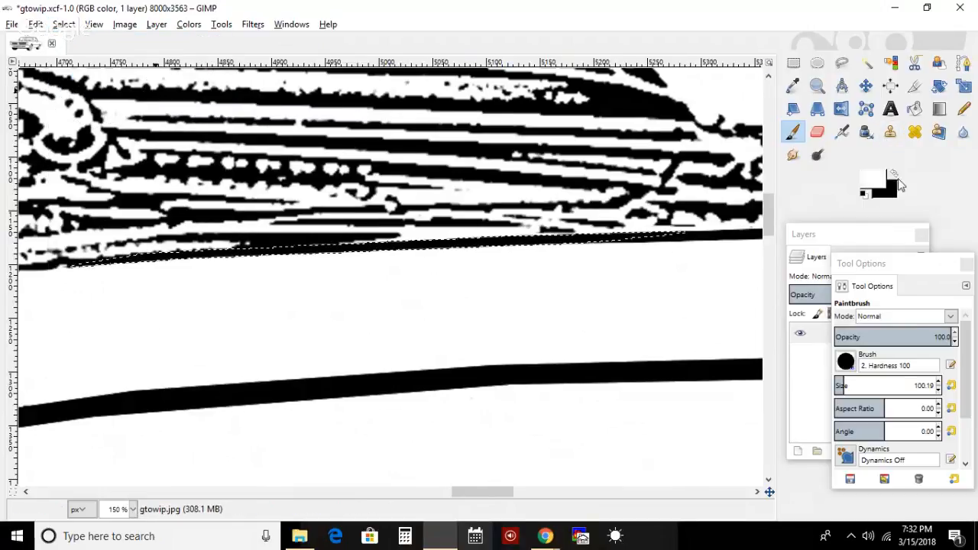
left_click(842, 380)
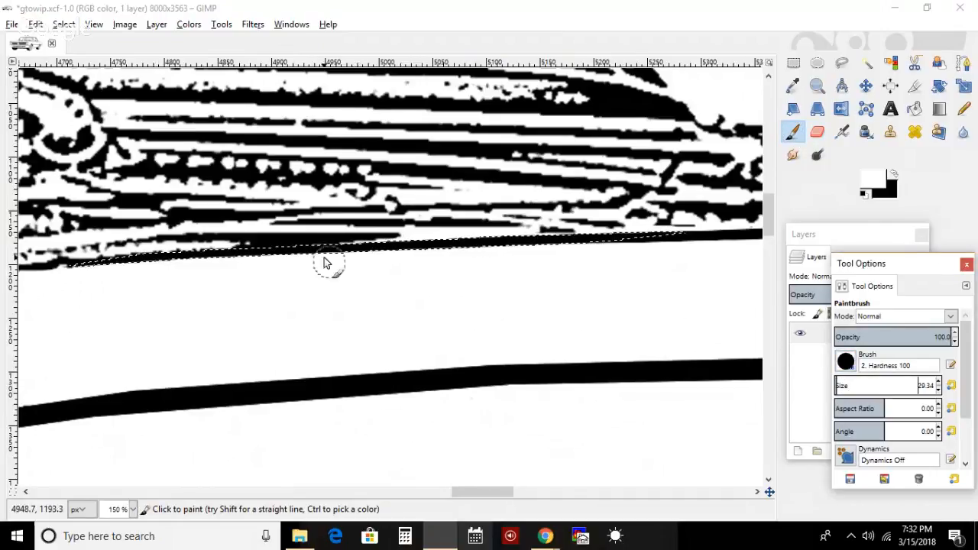
left_click_drag(246, 265, 298, 264)
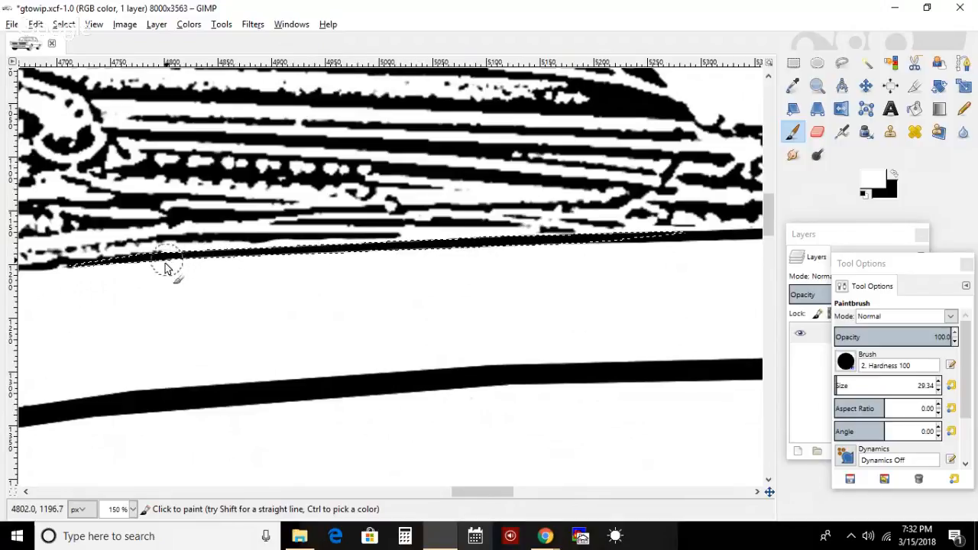
mouse_move(322, 257)
left_mouse_down()
mouse_move(405, 266)
mouse_move(529, 257)
mouse_move(569, 244)
mouse_move(537, 245)
left_mouse_up()
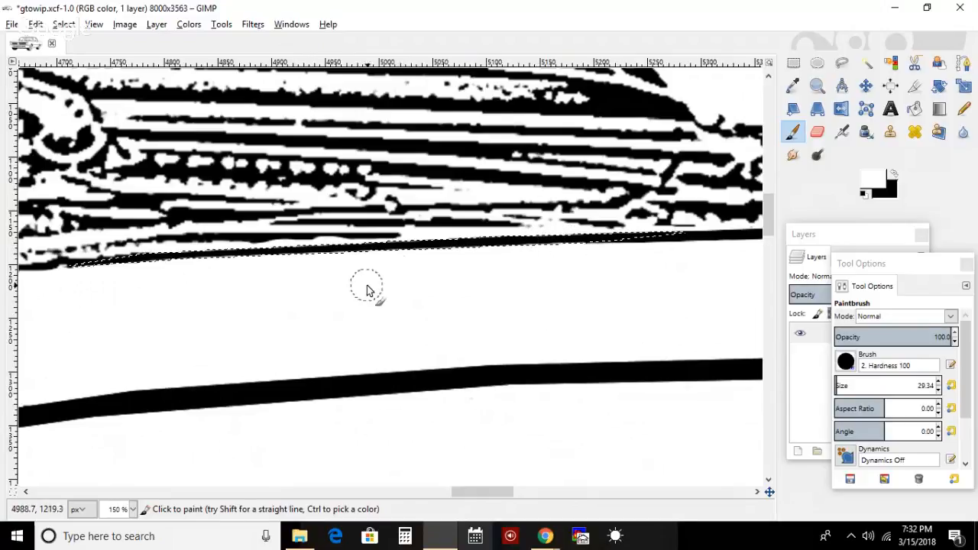
mouse_move(366, 265)
left_mouse_down()
mouse_move(169, 266)
mouse_move(322, 274)
mouse_move(305, 265)
left_mouse_up()
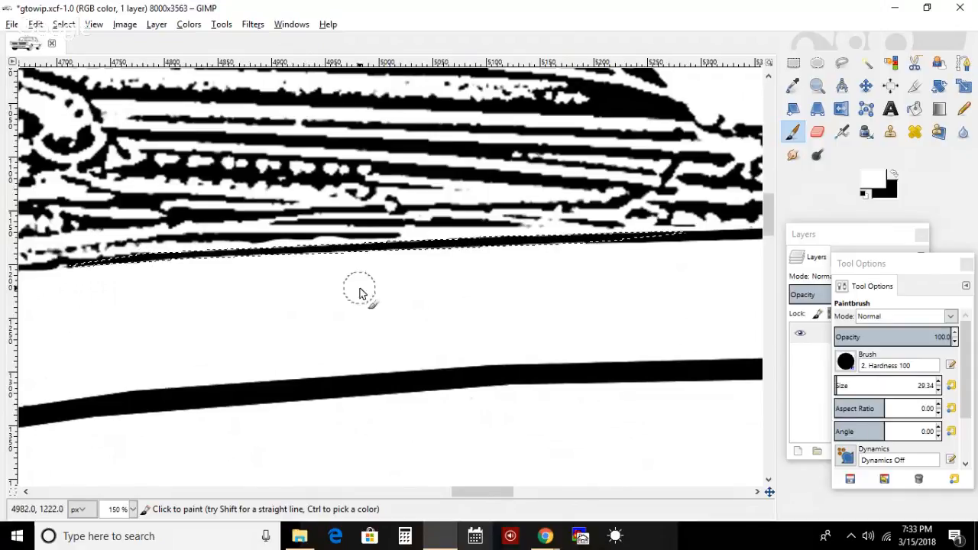
left_click(61, 24)
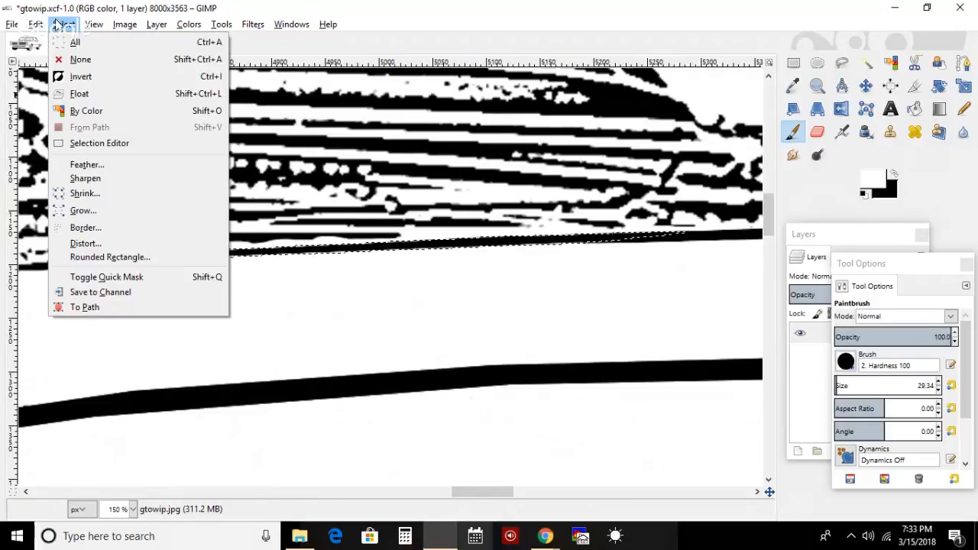
left_click(80, 59)
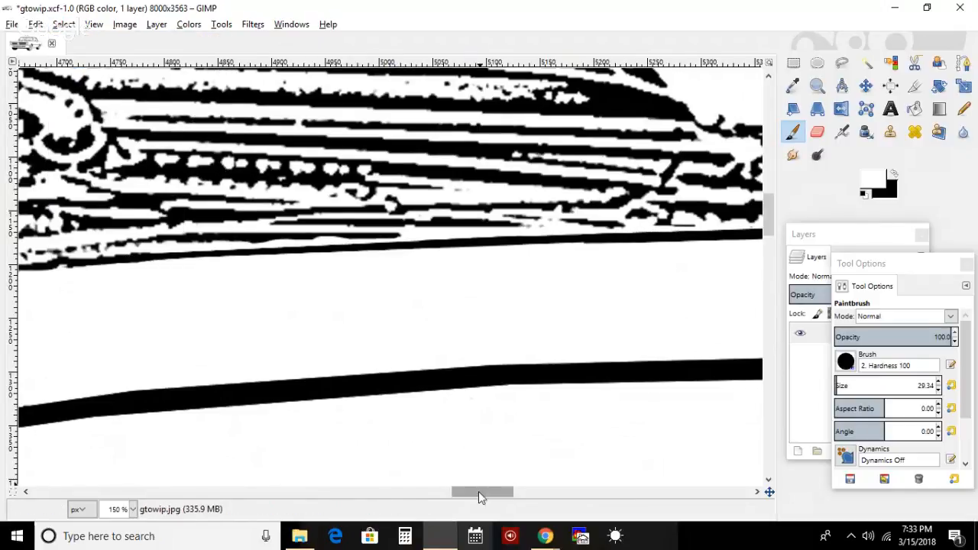
left_click_drag(476, 496, 473, 499)
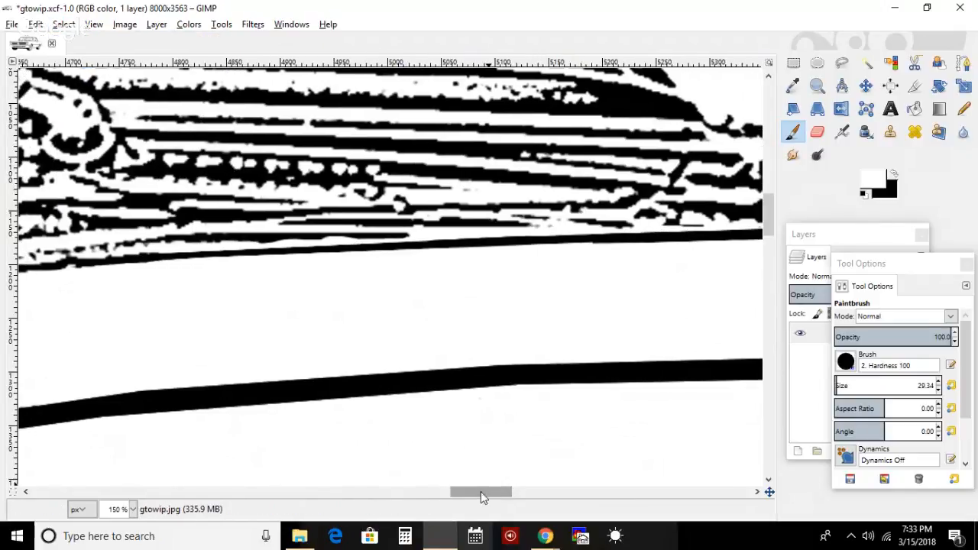
left_click(842, 64)
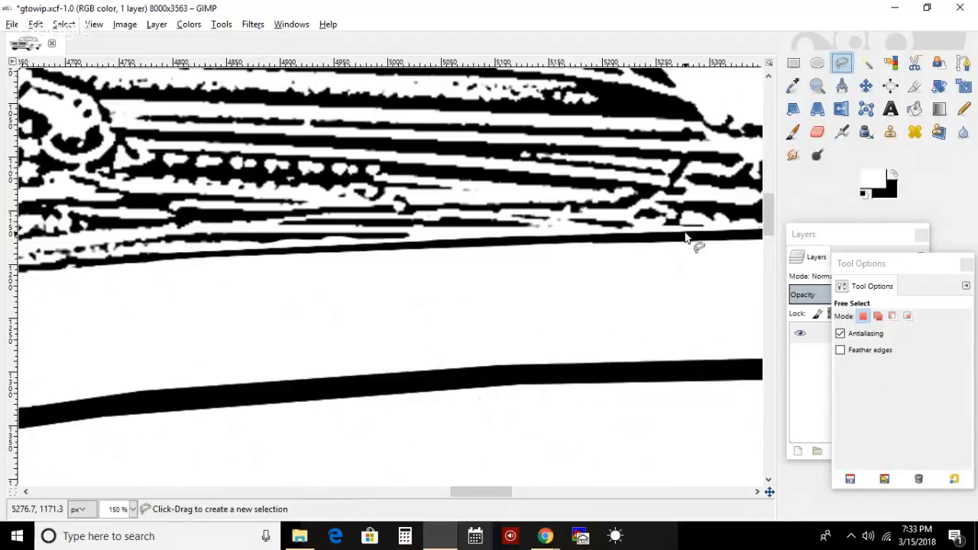
left_click(661, 246)
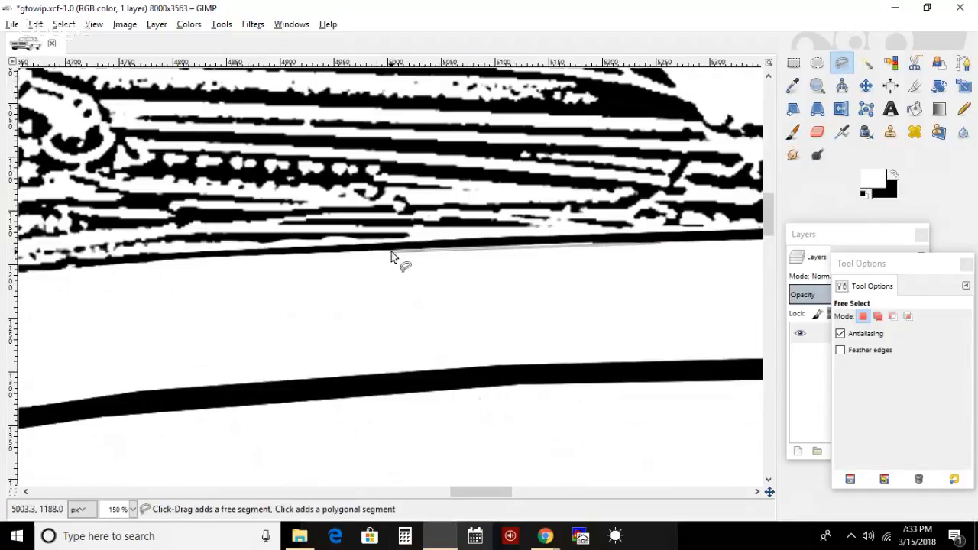
mouse_move(655, 243)
left_mouse_down()
mouse_move(626, 254)
mouse_move(655, 248)
left_mouse_up()
left_click(720, 274)
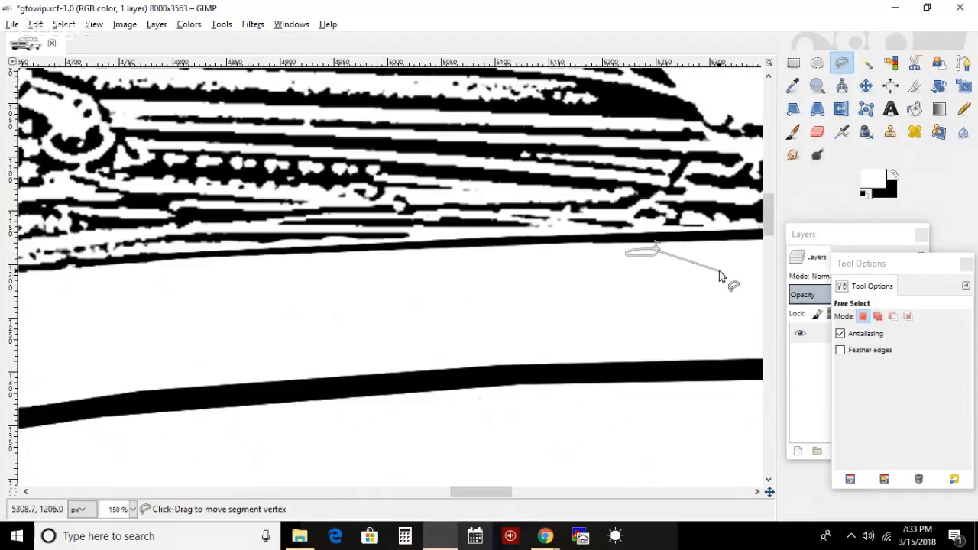
key("Return")
left_click(73, 26)
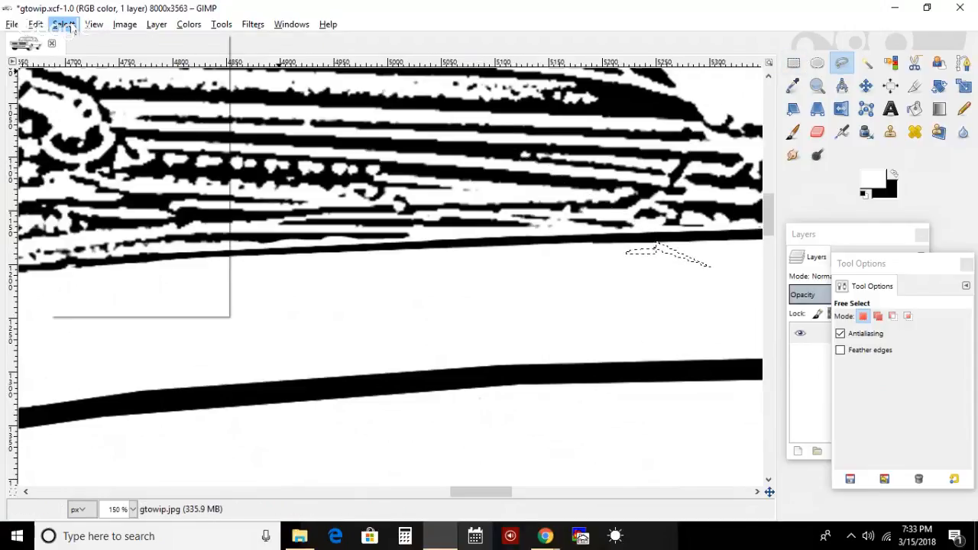
left_click(83, 59)
- Outline a thin free selection along the redrawn body line, from its solid section to the ragged end near the round ornament
left_click(719, 272)
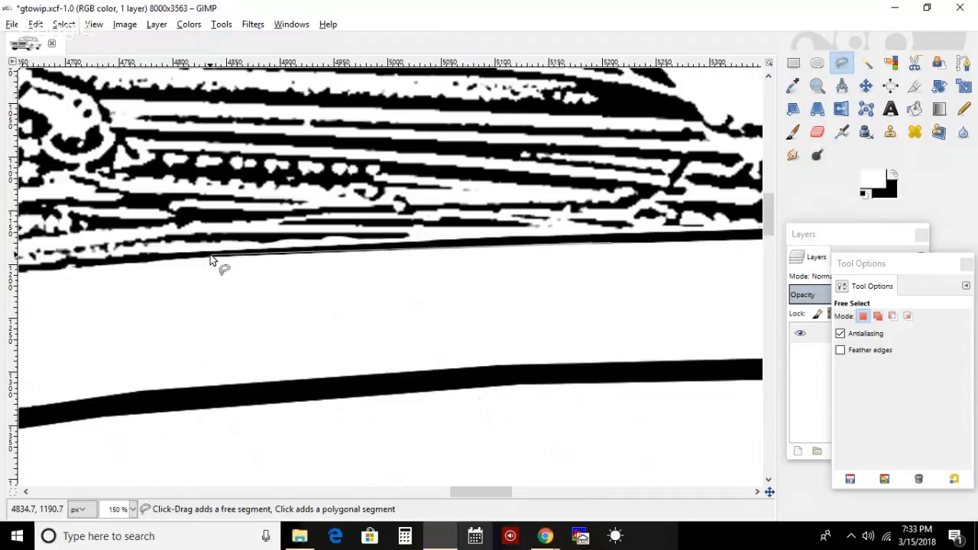
left_click(80, 266)
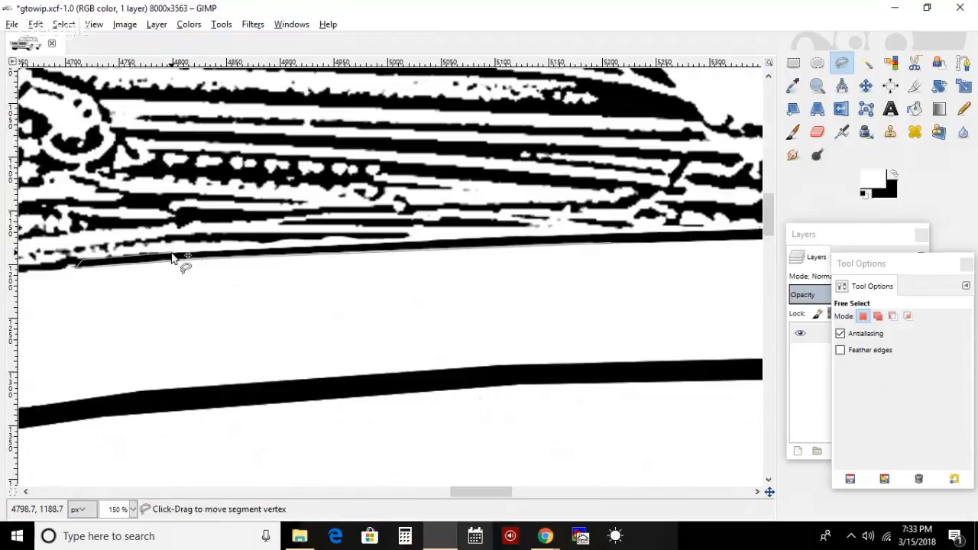
left_click(600, 240)
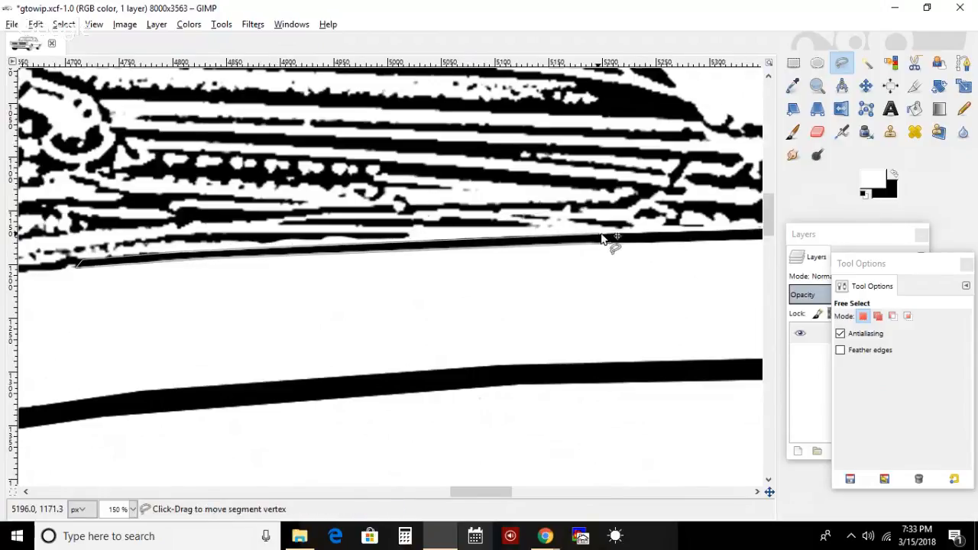
left_click(639, 239)
key("Return")
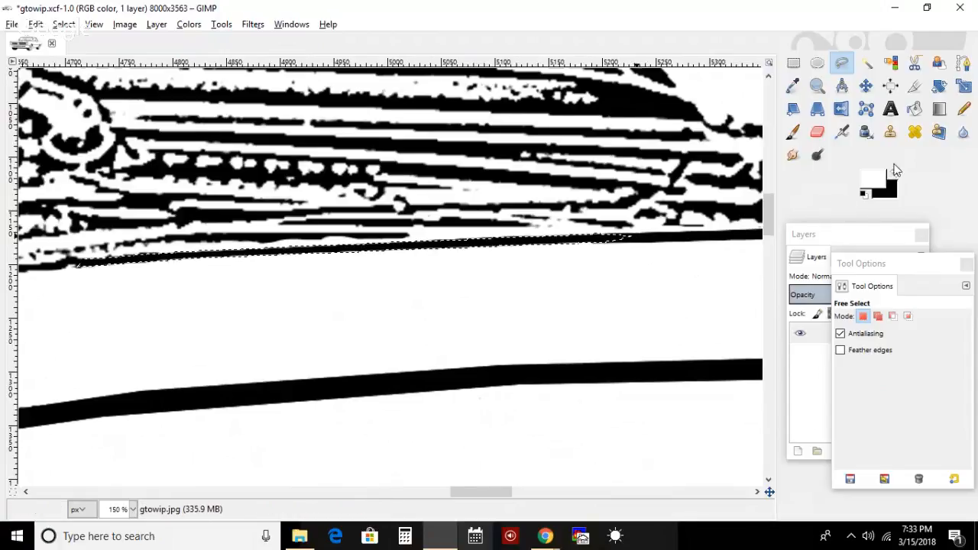
- Fill the selected body-line strip with black using the Paintbrush at size 29.34 and clear the selection
left_click(894, 174)
left_click(793, 132)
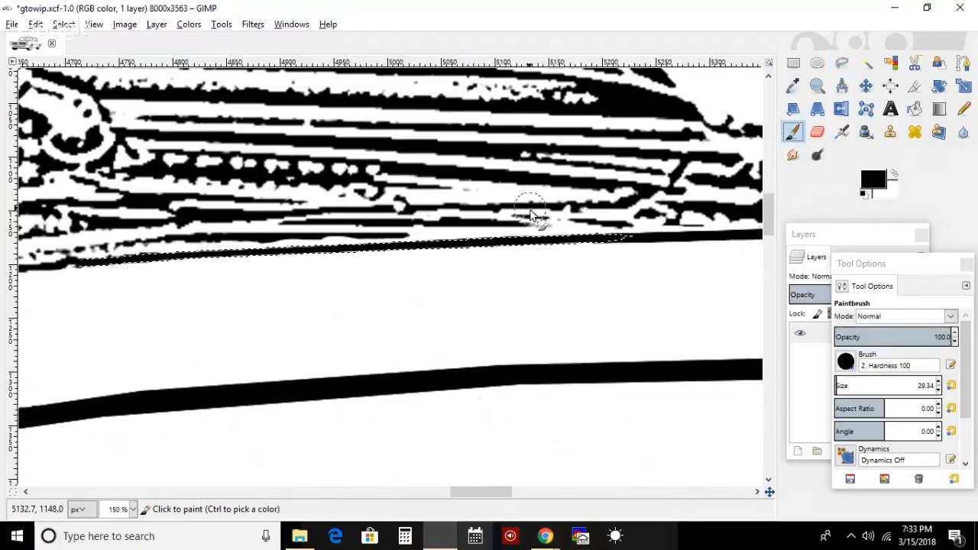
mouse_move(533, 246)
left_mouse_down()
mouse_move(356, 248)
mouse_move(370, 258)
mouse_move(219, 258)
mouse_move(348, 250)
mouse_move(141, 282)
mouse_move(49, 283)
mouse_move(513, 249)
left_mouse_up()
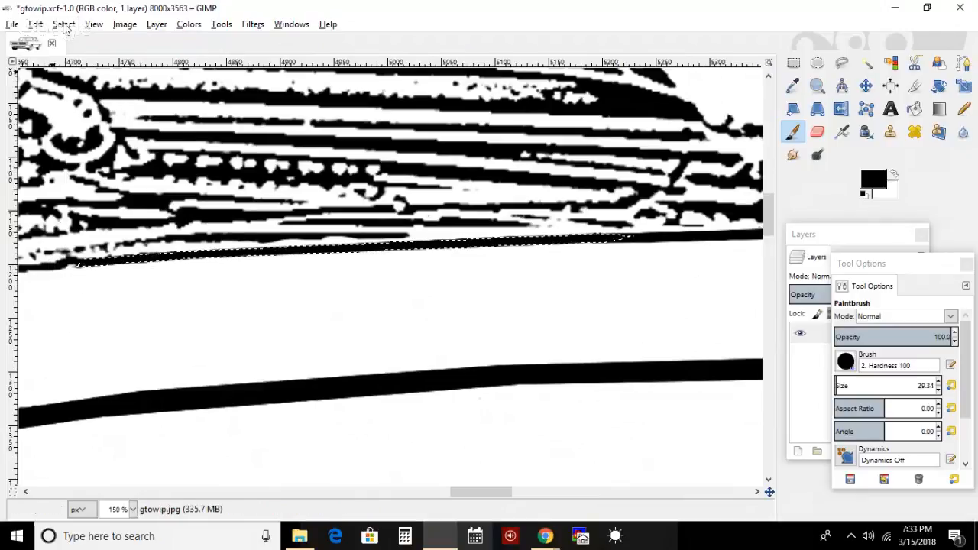
left_click(64, 24)
left_click(81, 59)
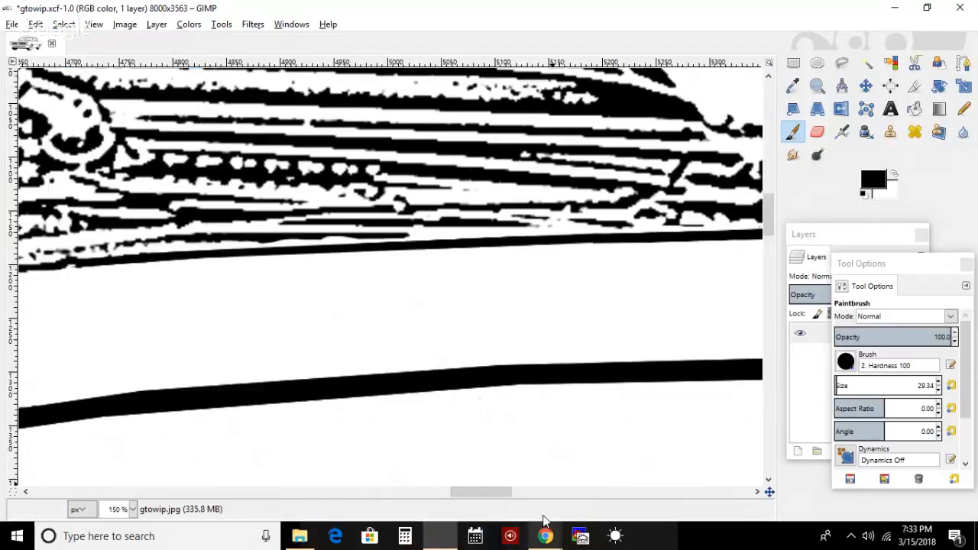
- Outline a free selection around the ragged tapered end of the thick lower body line, following its intended smooth edges
left_click_drag(489, 498, 452, 495)
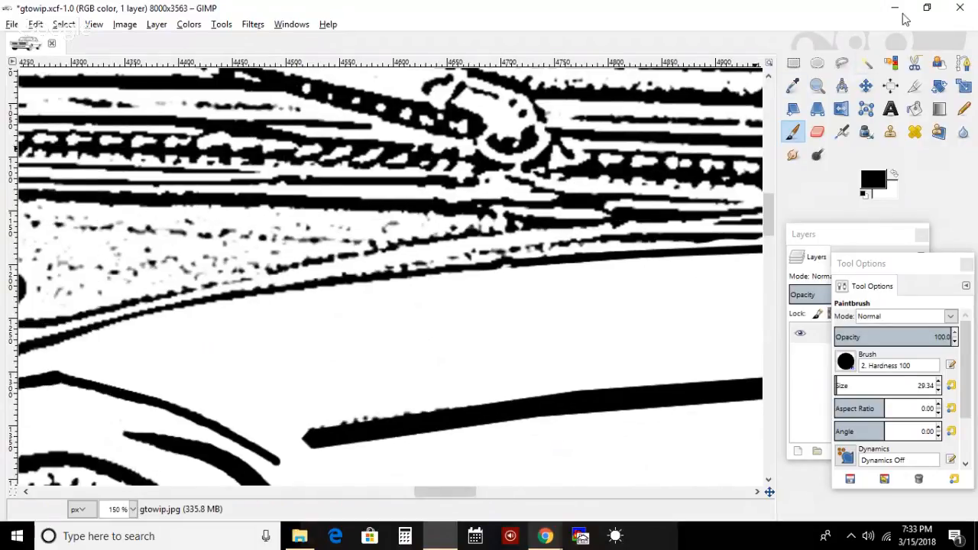
left_click(842, 62)
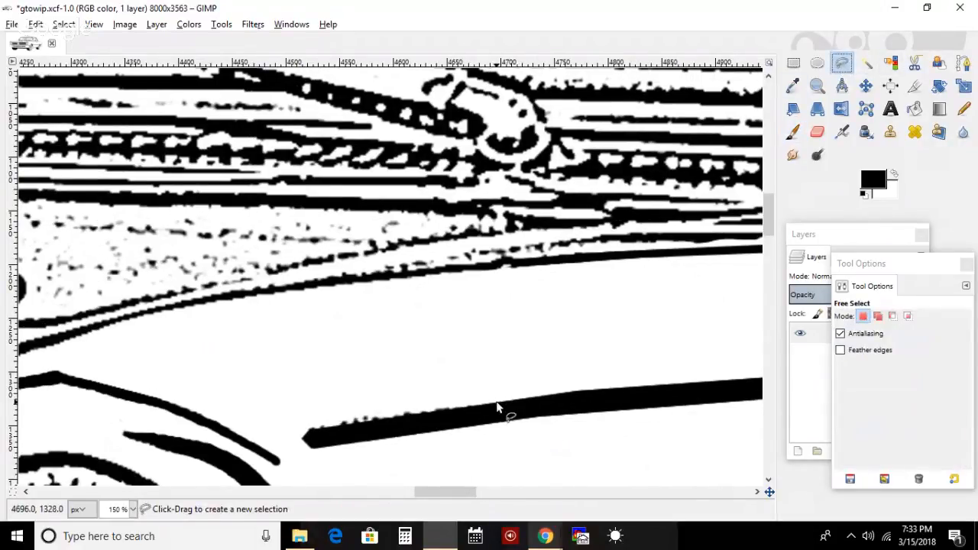
left_click(497, 406)
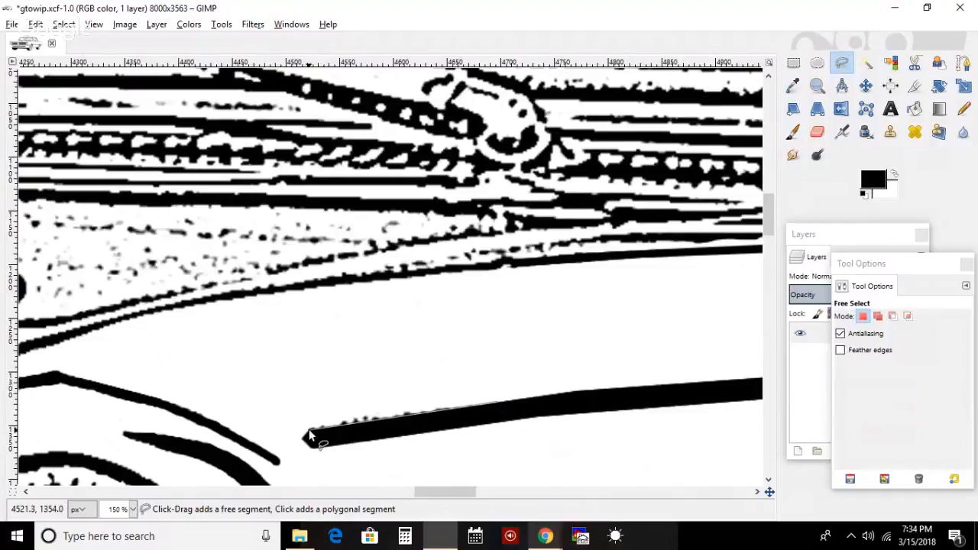
left_click(309, 433)
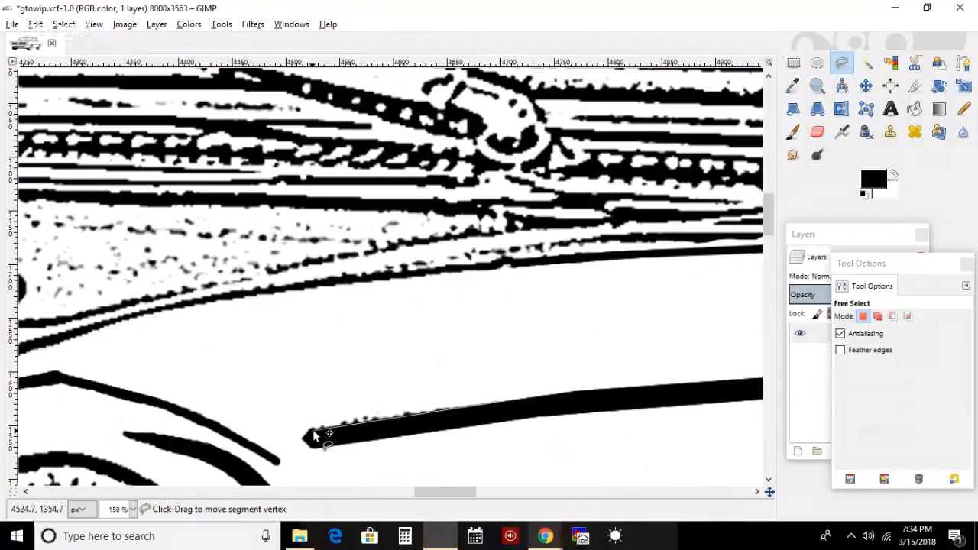
left_click(302, 443)
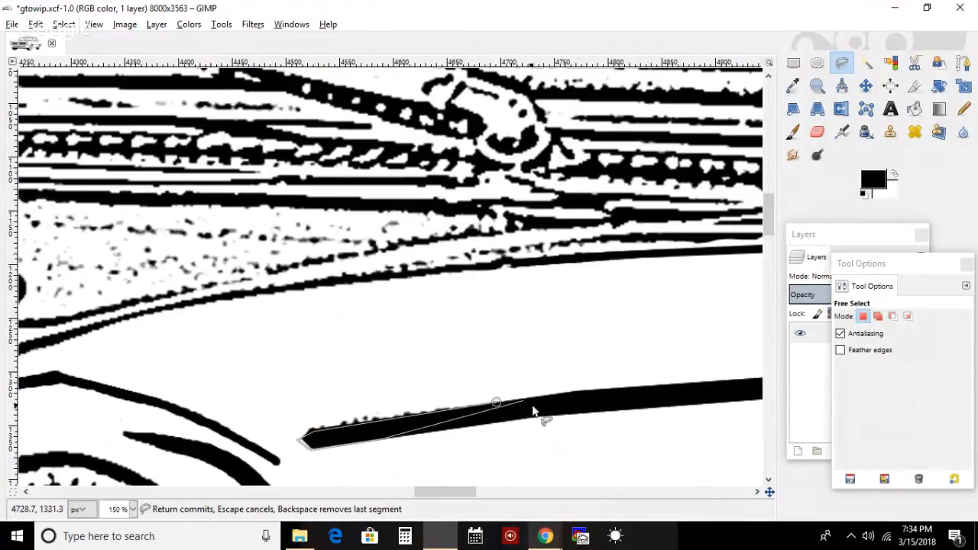
left_click(537, 415)
key("Return")
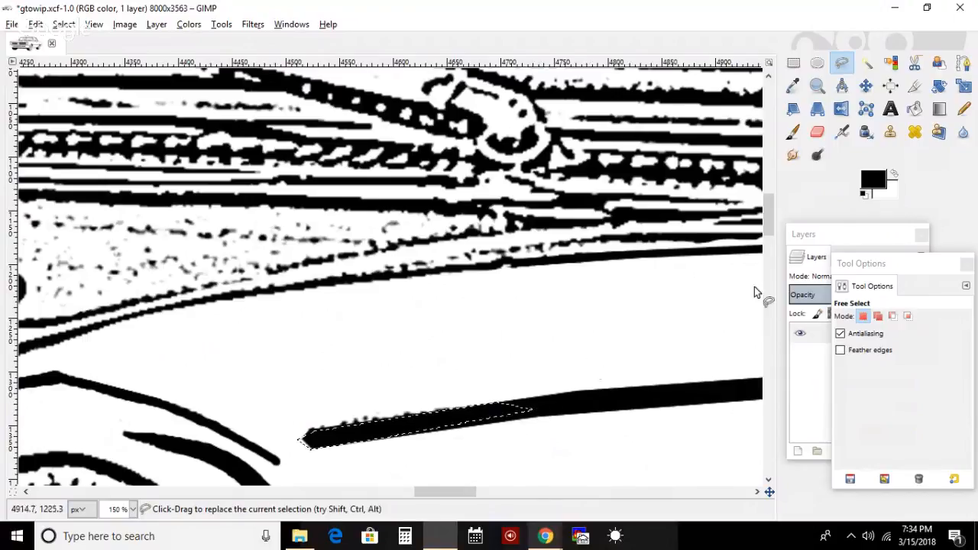
- Invert the selection, paint white at brush size 29.34 over the bumps along the thick line's upper edge, and clear the selection
left_click(894, 175)
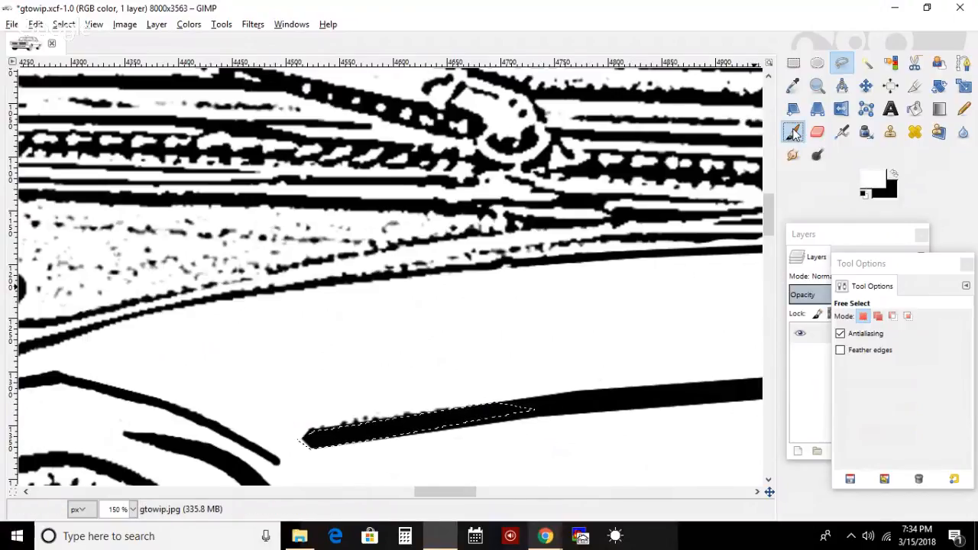
key("p")
left_click(64, 24)
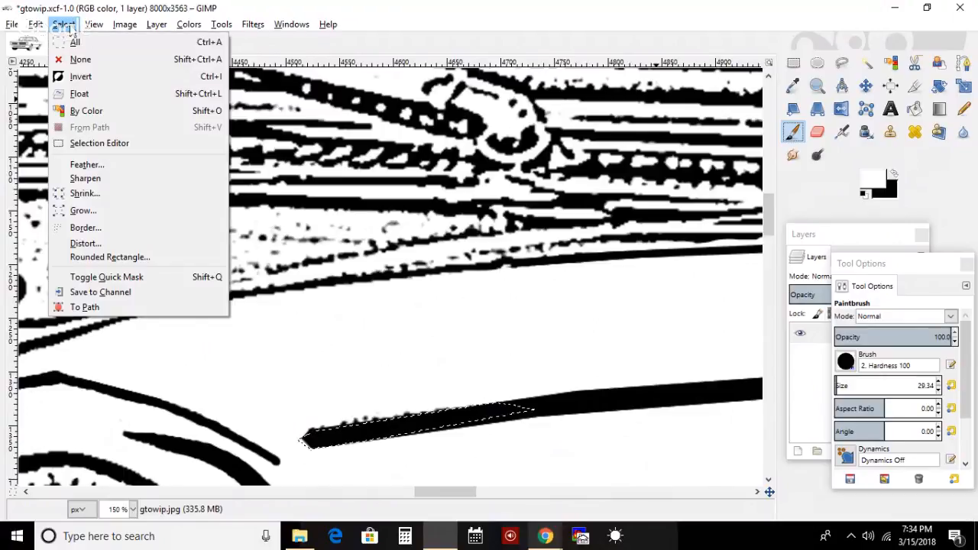
left_click(80, 58)
key("ctrl+z")
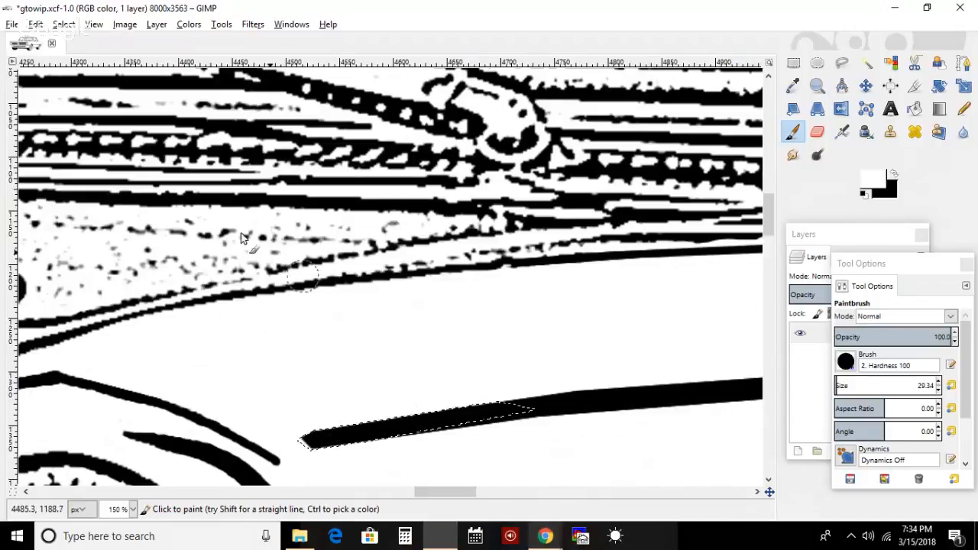
left_click(64, 24)
left_click(88, 56)
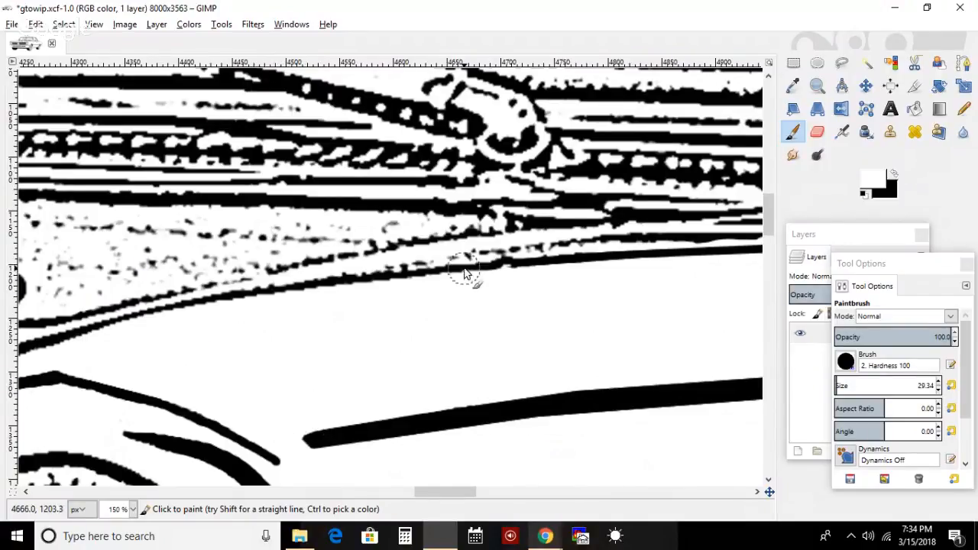
mouse_move(431, 491)
left_mouse_down()
mouse_move(607, 479)
mouse_move(458, 478)
mouse_move(407, 509)
mouse_move(455, 526)
mouse_move(475, 519)
mouse_move(434, 526)
left_mouse_up()
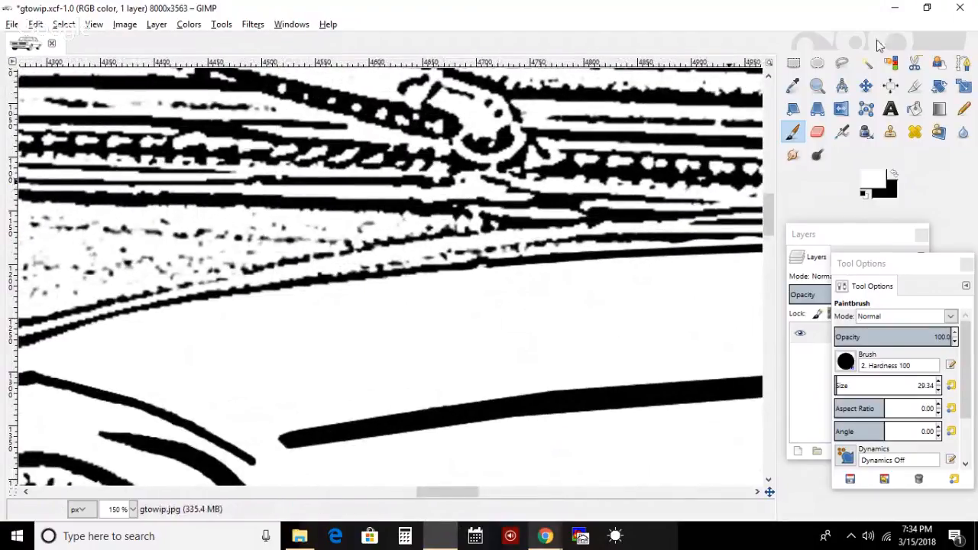
left_click(841, 63)
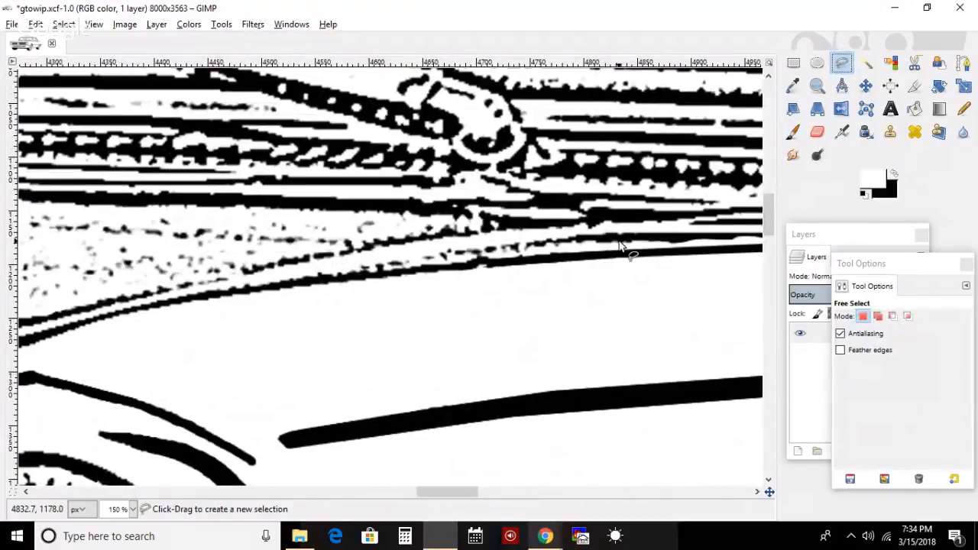
left_click_drag(458, 484, 498, 495)
double_click(491, 465)
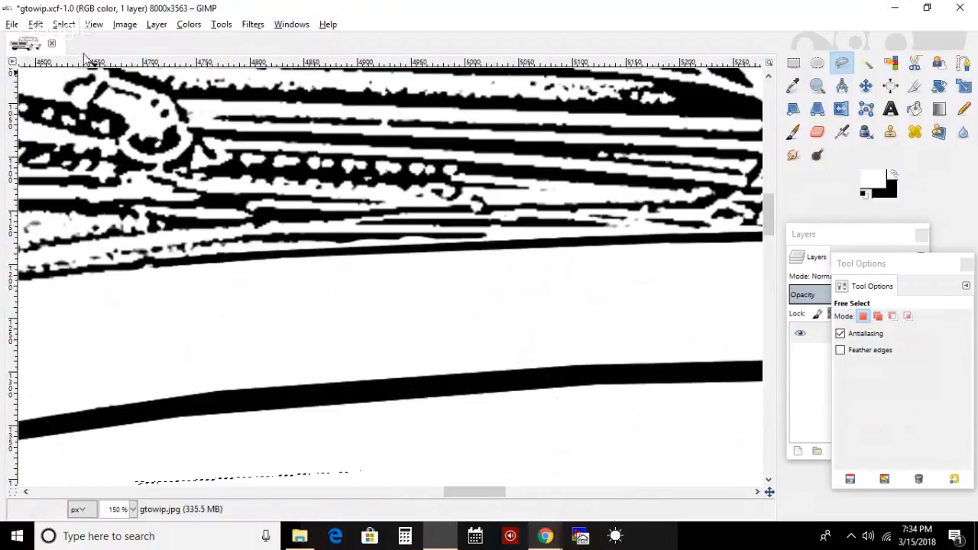
left_click(65, 24)
left_click(84, 61)
left_click(492, 464)
left_click(405, 419)
left_click(454, 315)
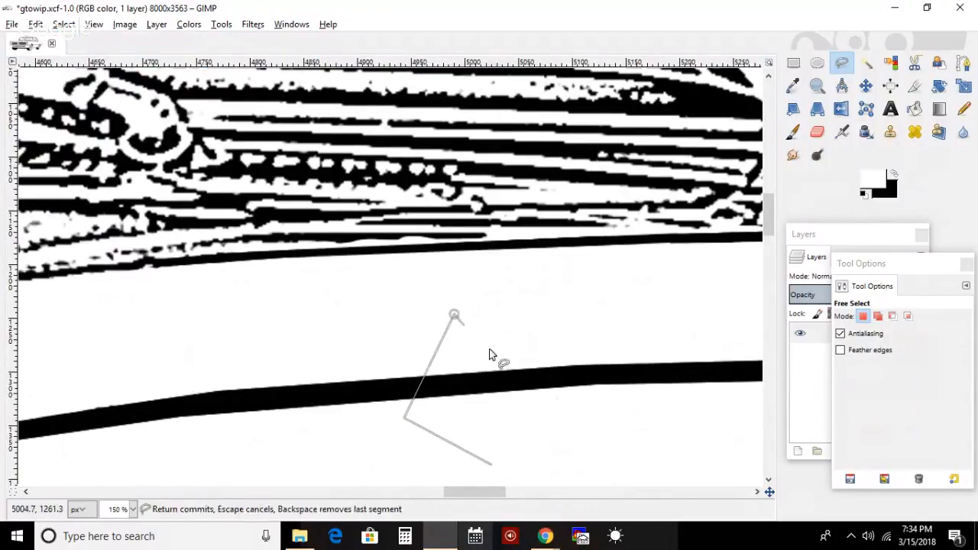
left_click(517, 373)
left_click(481, 407)
left_click(500, 444)
key("Return")
left_click(63, 24)
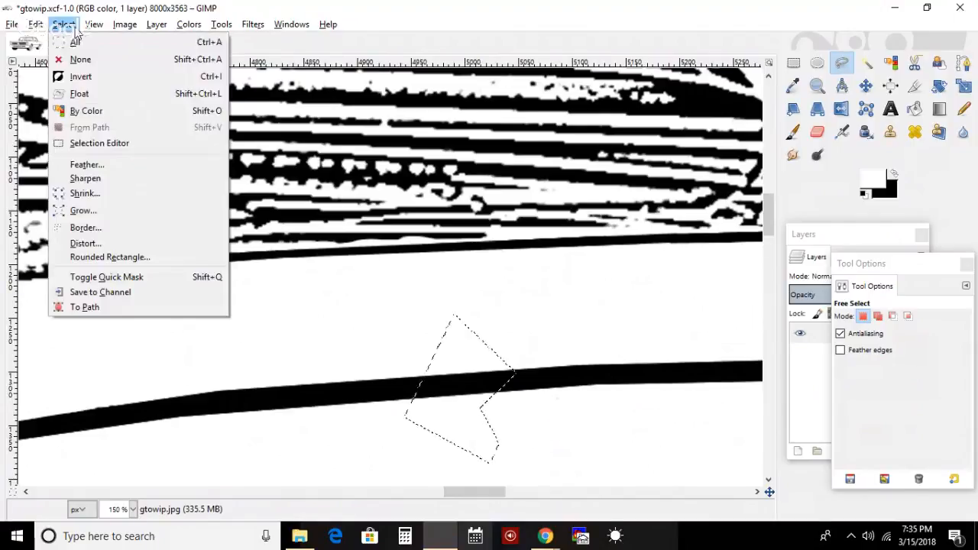
left_click(74, 41)
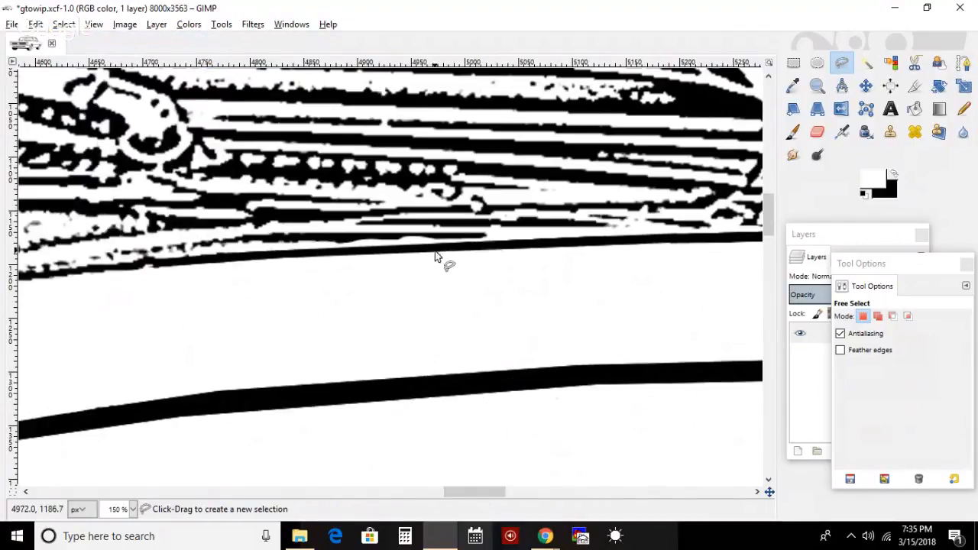
- Trace a free selection along the upper edge of the thin jagged line above the thick body line, ending at its pointed tip
left_click(817, 85)
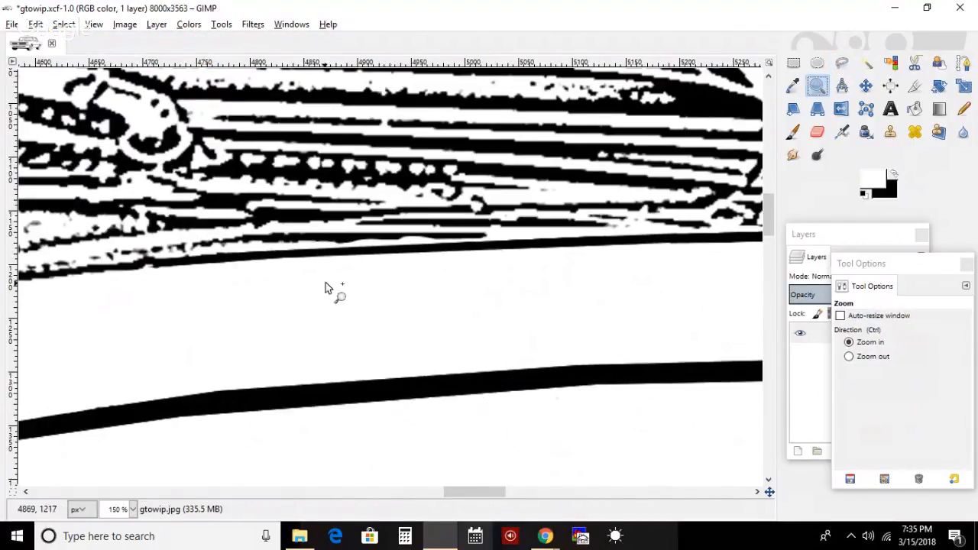
left_click(390, 274)
left_click(390, 276)
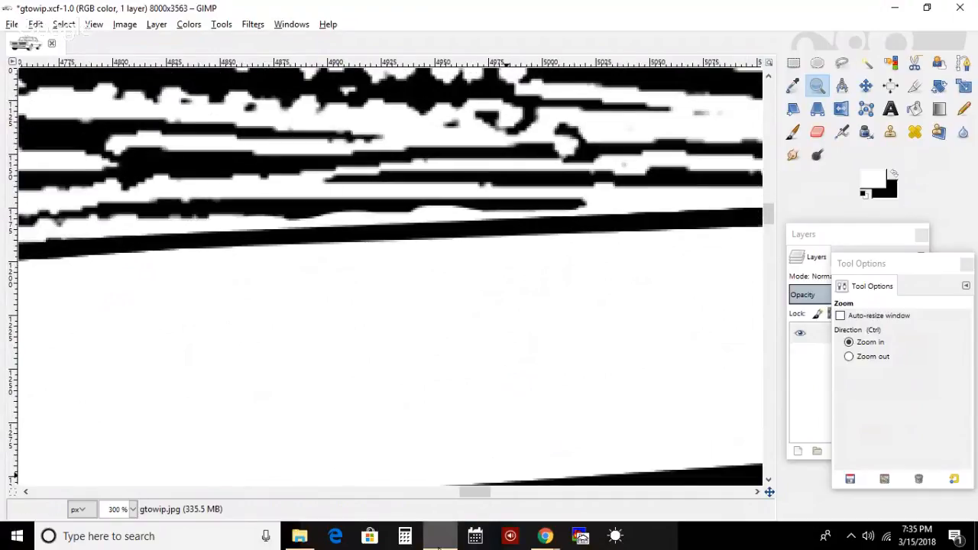
left_click_drag(472, 495, 448, 495)
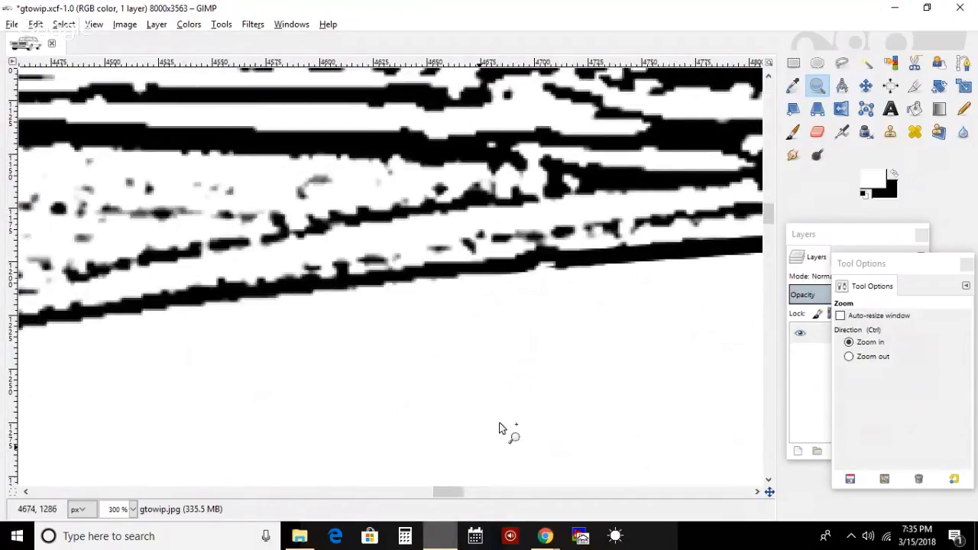
left_click(841, 64)
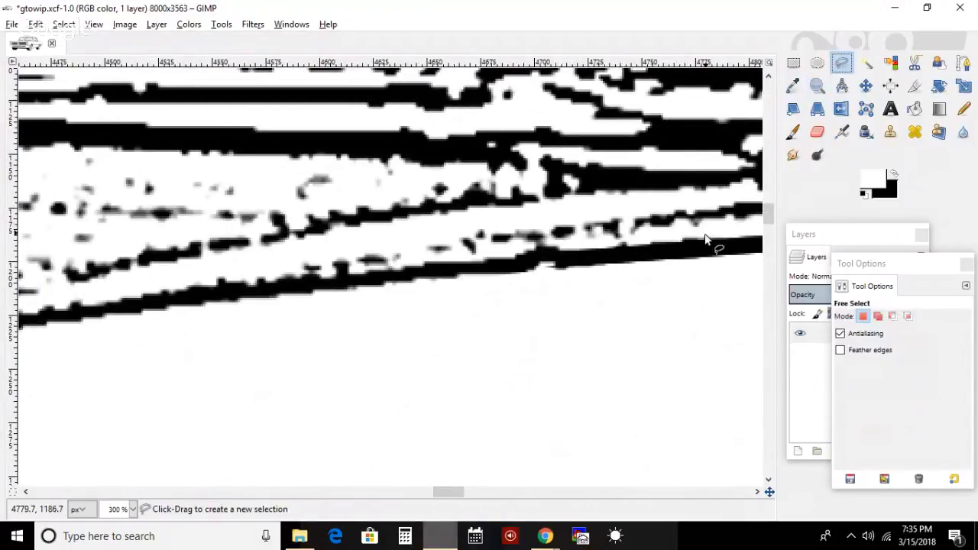
left_click(703, 241)
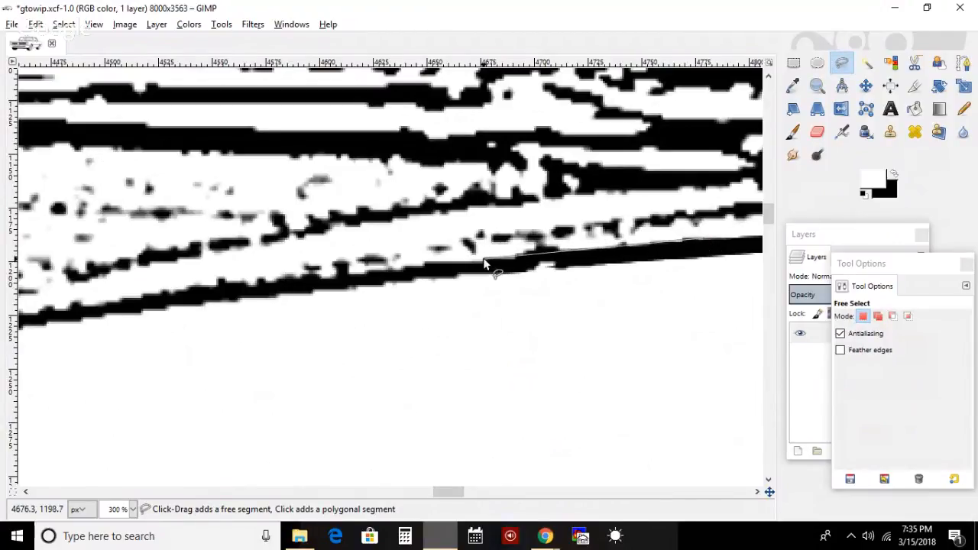
left_click(245, 286)
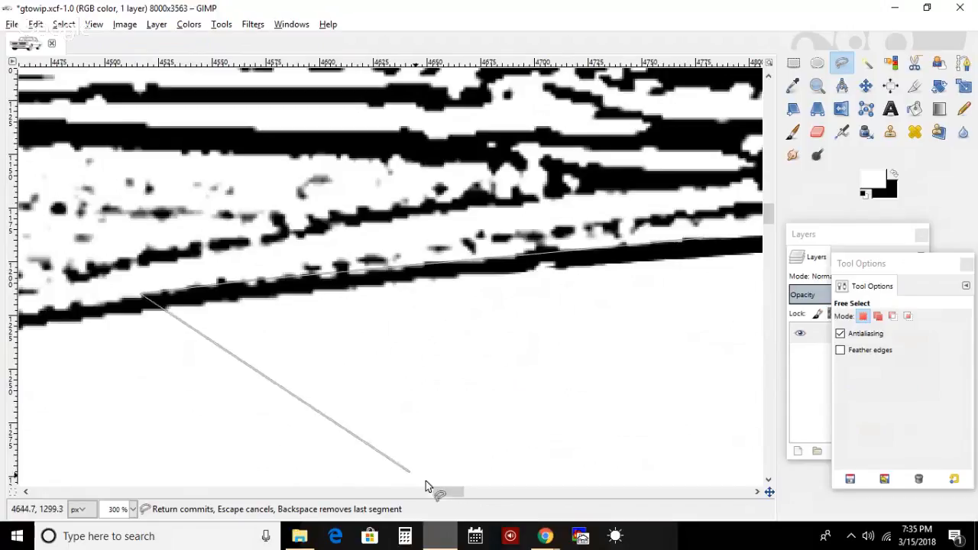
scroll(443, 489, "left", 5)
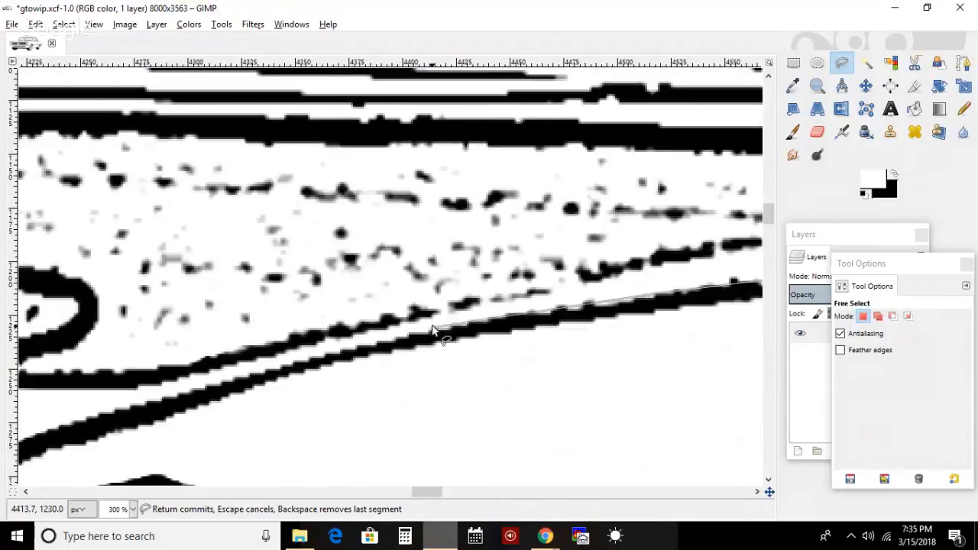
left_click(432, 326)
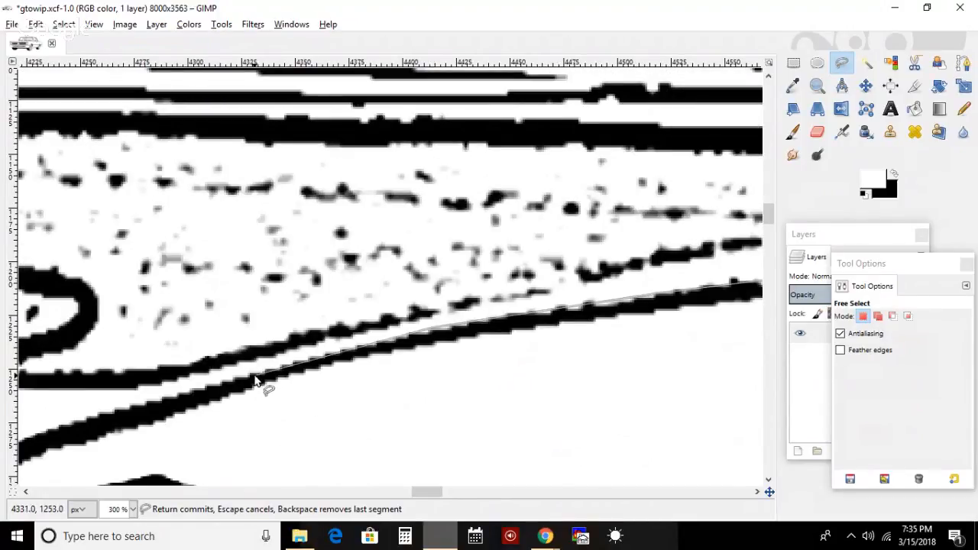
left_click(245, 375)
left_click(100, 413)
left_click_drag(419, 491, 409, 491)
left_click_drag(772, 210, 775, 216)
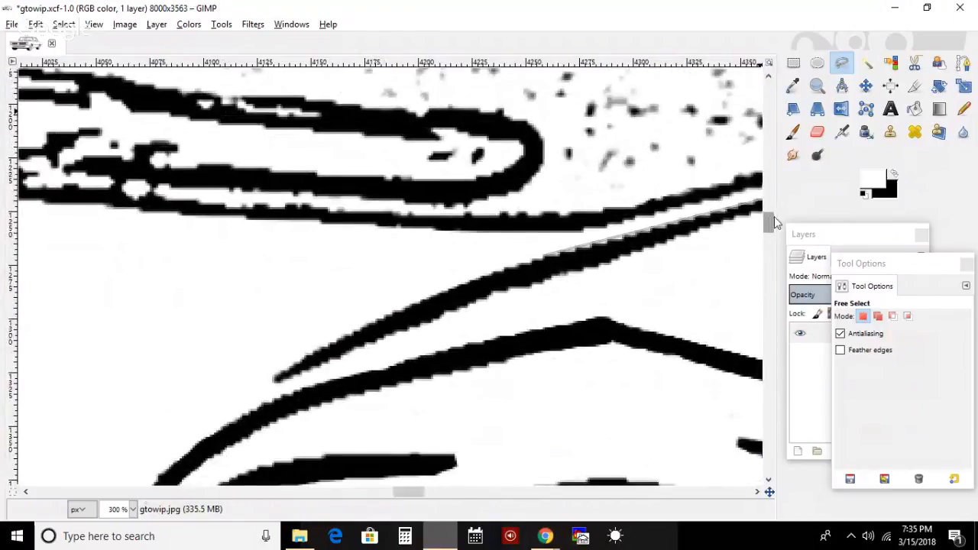
left_click(412, 309)
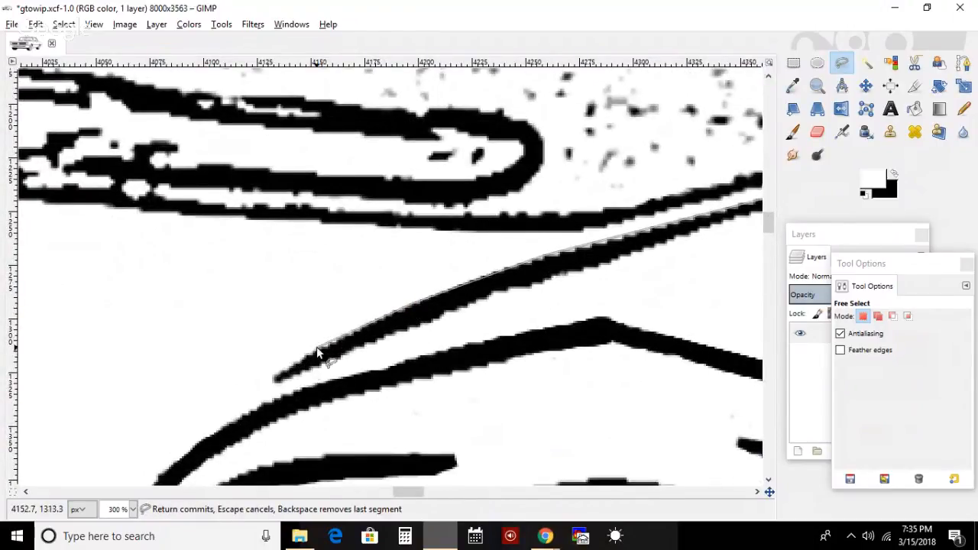
left_click(272, 382)
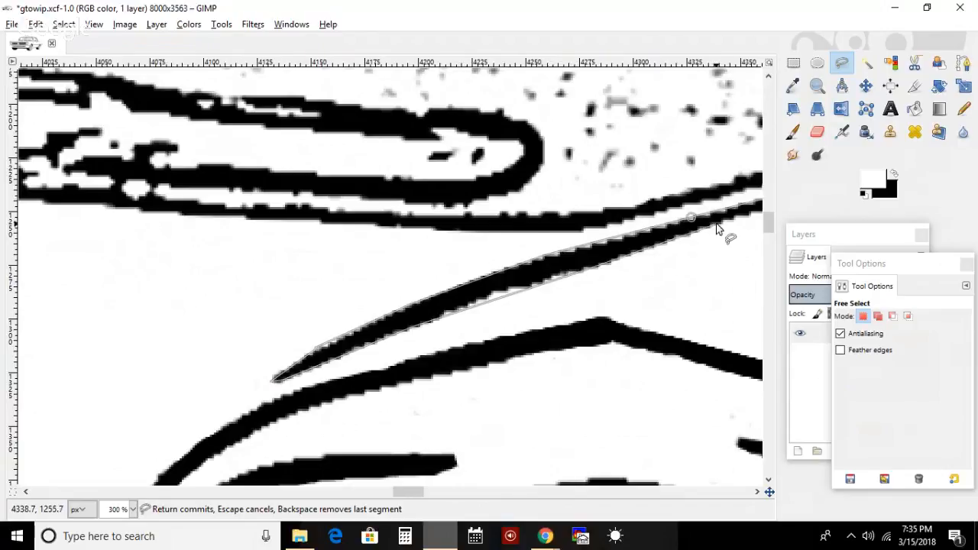
- Trace the free selection back along the thin line's underside to its smooth section, close it, and make black the foreground color
left_click_drag(409, 496, 443, 495)
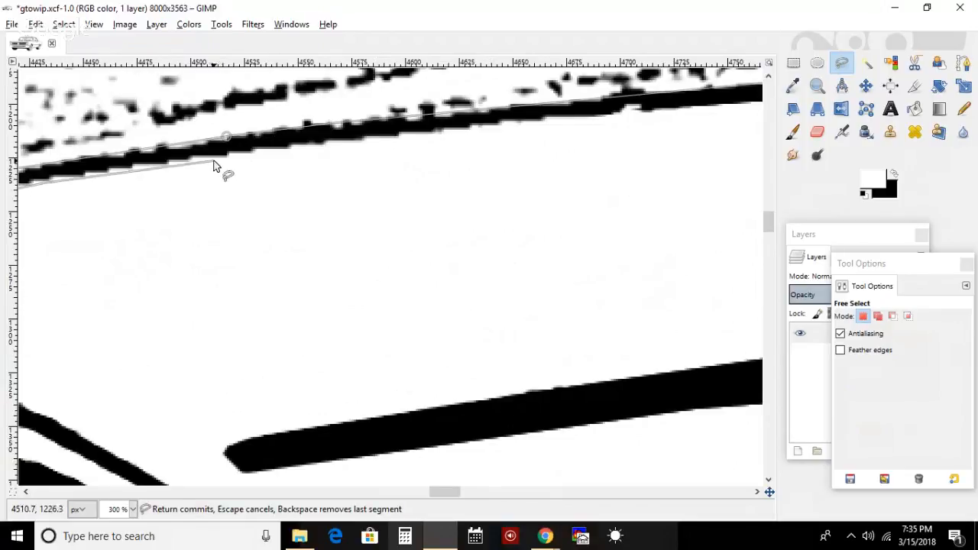
left_click(216, 158)
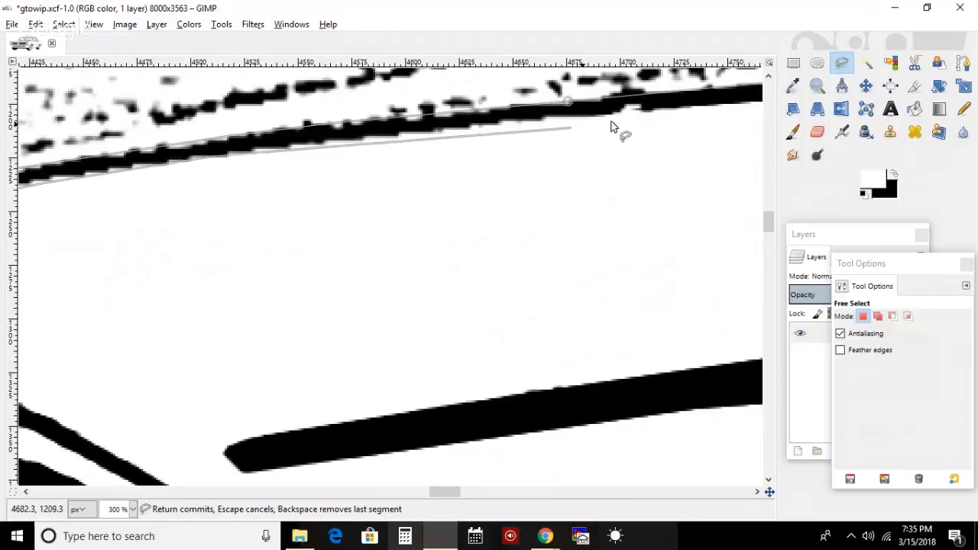
left_click(671, 109)
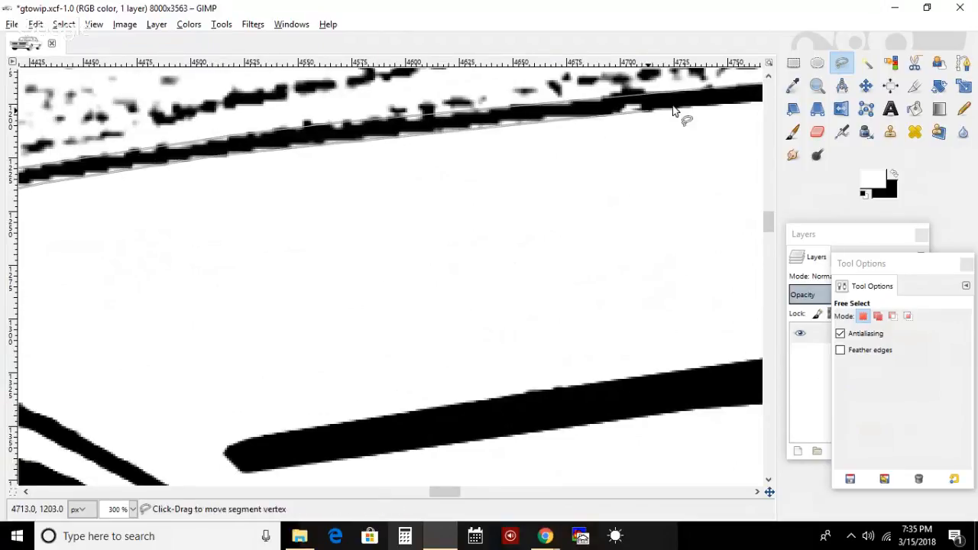
left_click(753, 107)
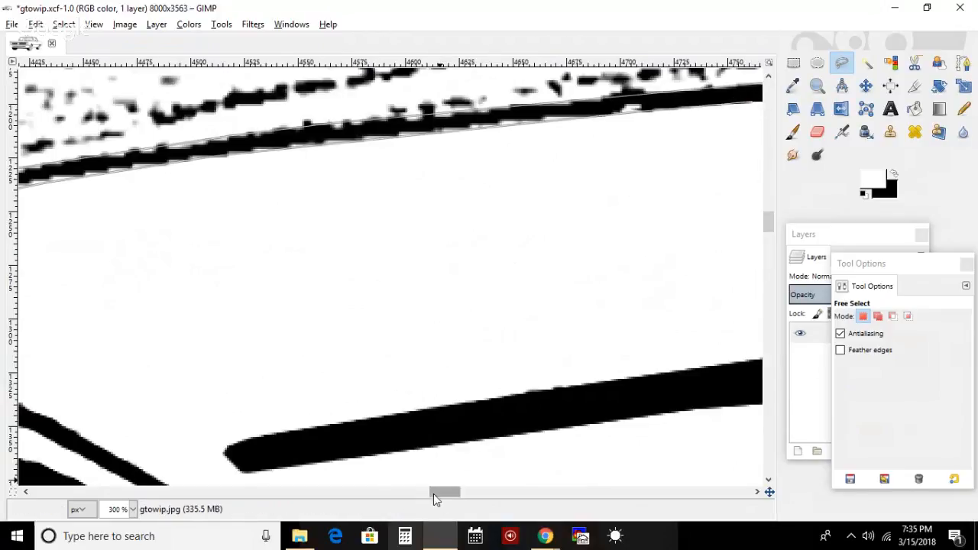
left_click_drag(440, 495, 458, 496)
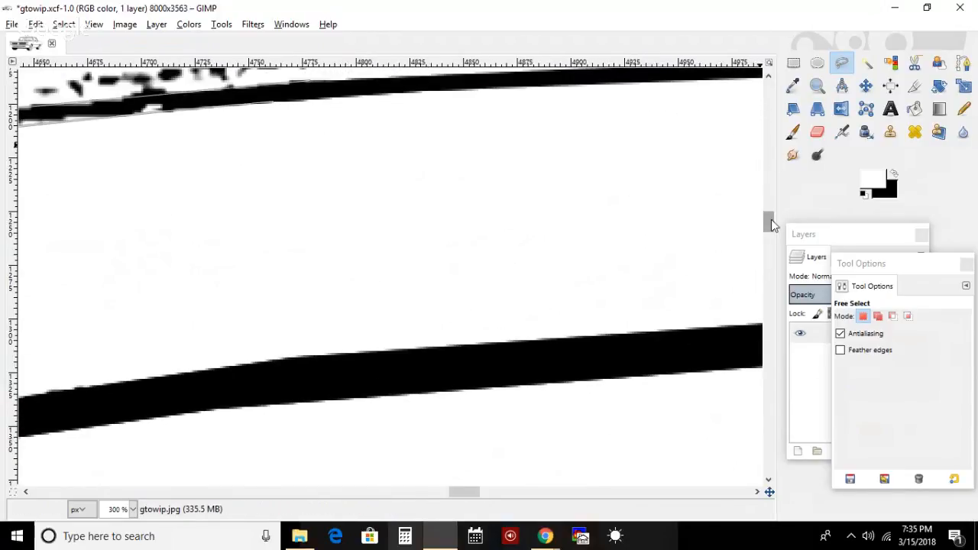
scroll(772, 221, "up", 3)
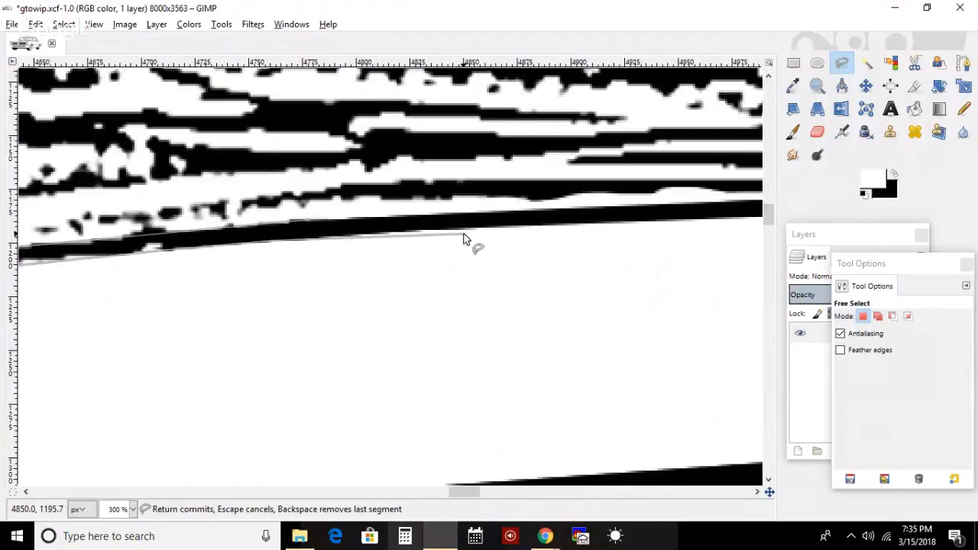
left_click(465, 230)
left_click(374, 227)
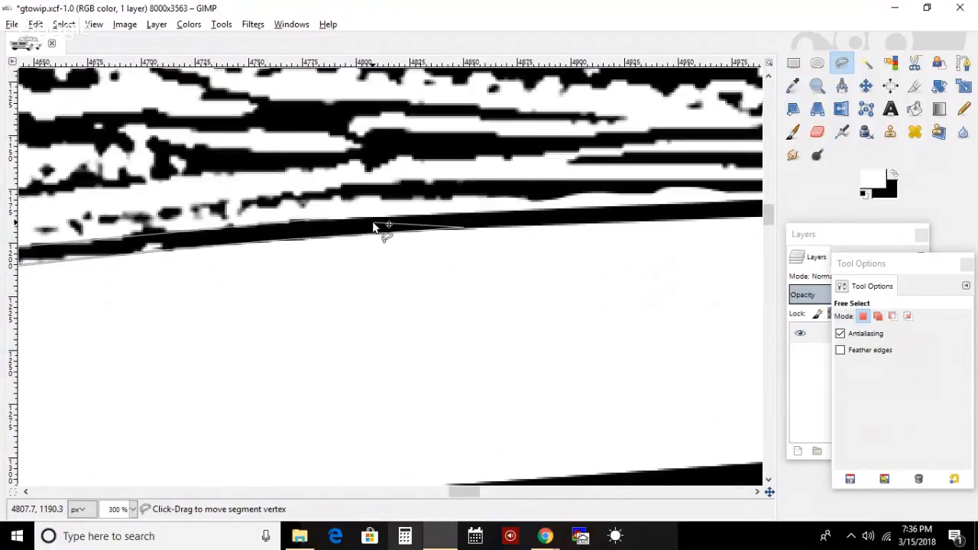
key("Return")
left_click(894, 174)
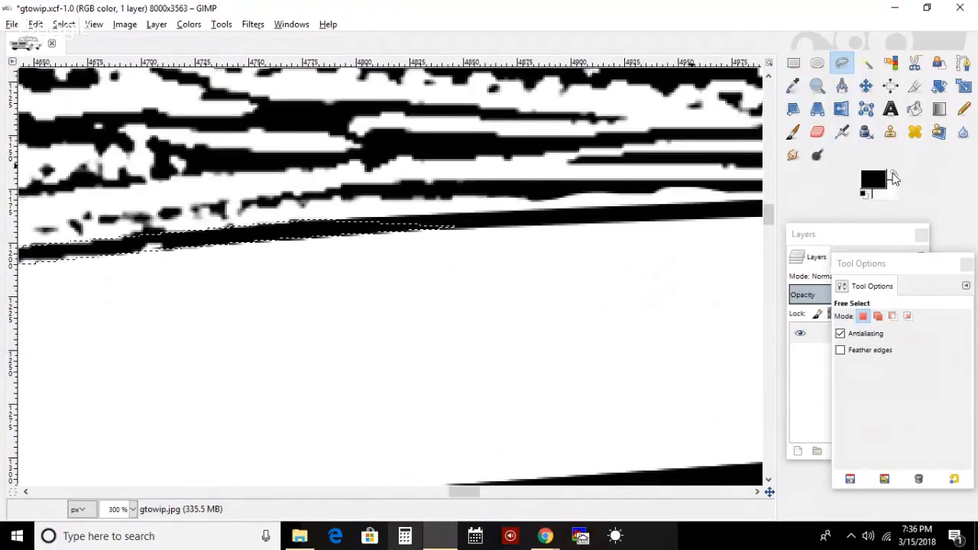
- Fill the selected thin body line with black at brush size 234.81 along its whole length to the pointed tip, and clear the selection
left_click(793, 132)
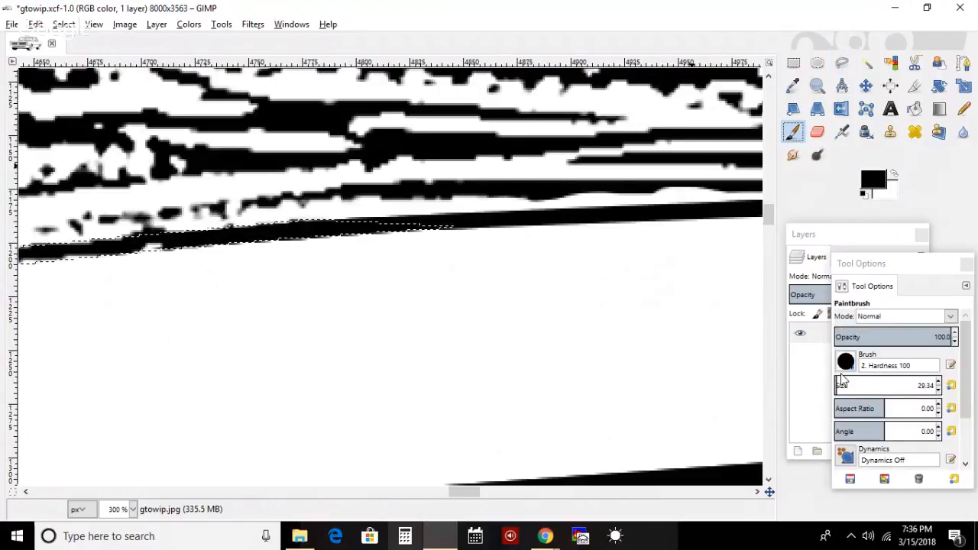
left_click(856, 385)
mouse_move(334, 264)
left_mouse_down()
mouse_move(19, 267)
mouse_move(294, 271)
left_mouse_up()
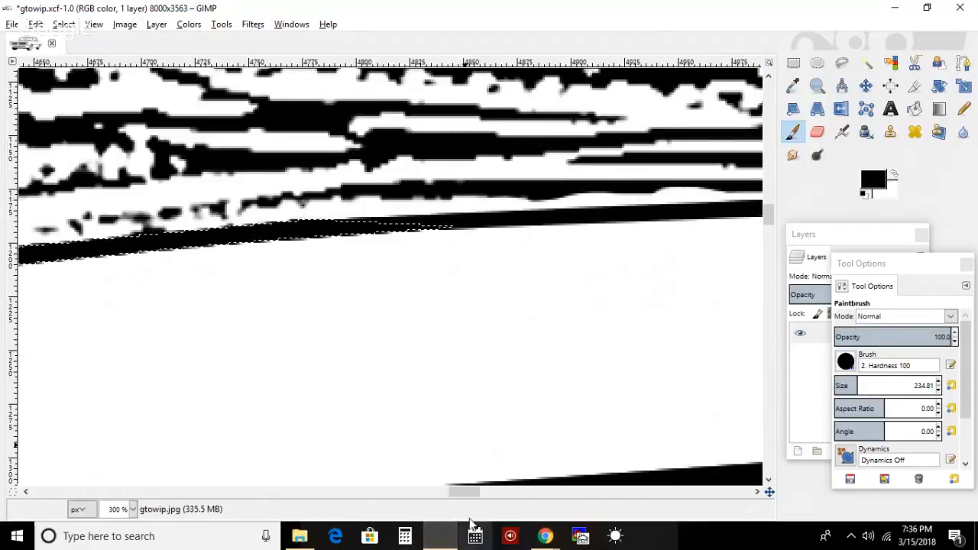
left_click_drag(463, 494, 446, 495)
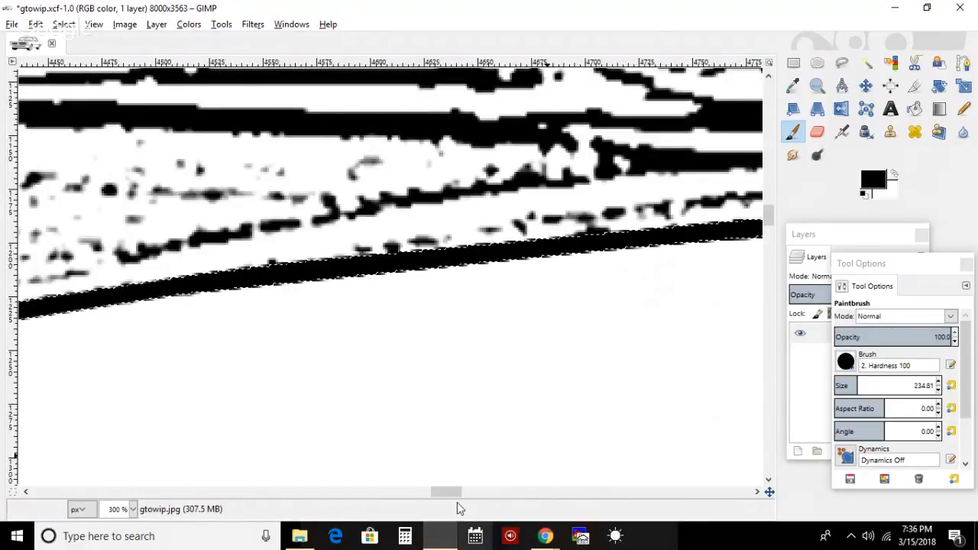
left_click_drag(451, 496, 430, 495)
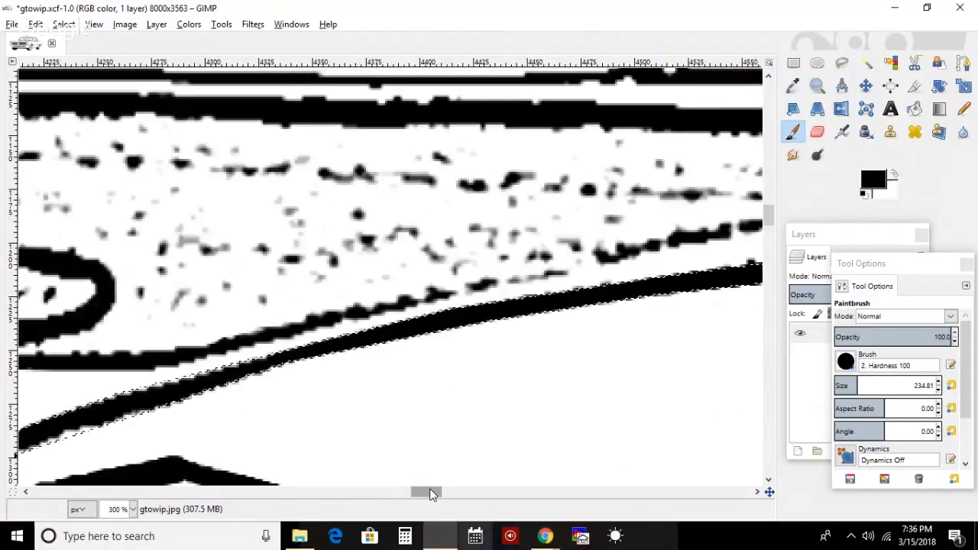
left_click_drag(431, 490, 417, 494)
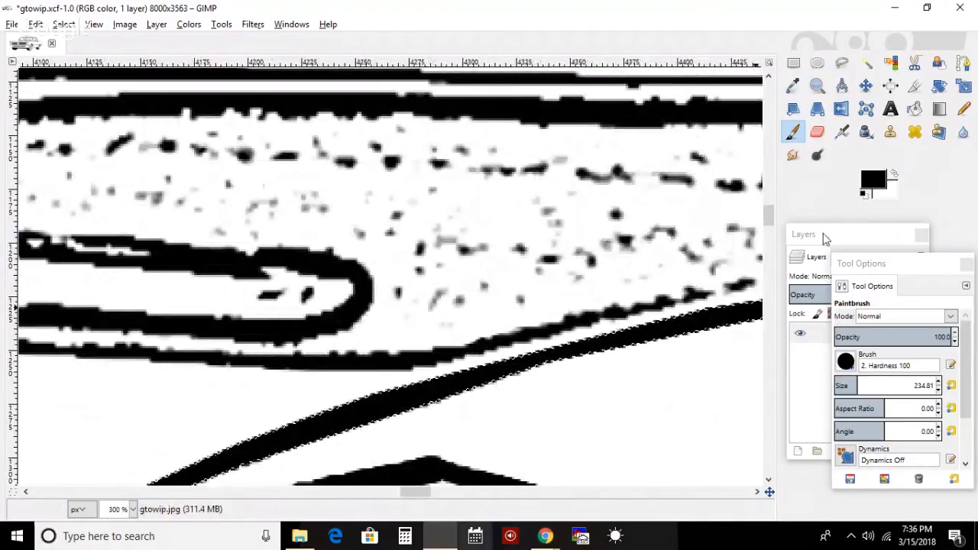
left_click_drag(771, 217, 771, 224)
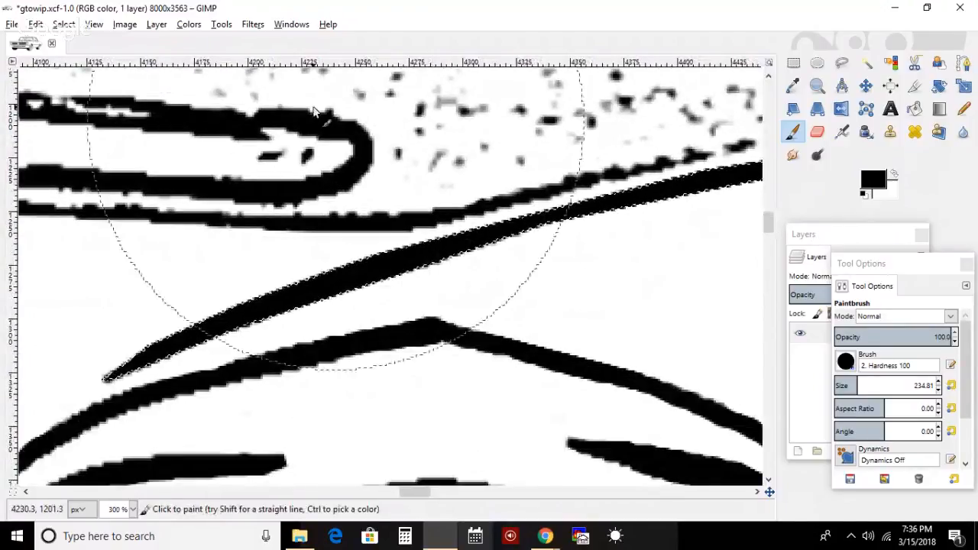
left_click(63, 23)
left_click(84, 59)
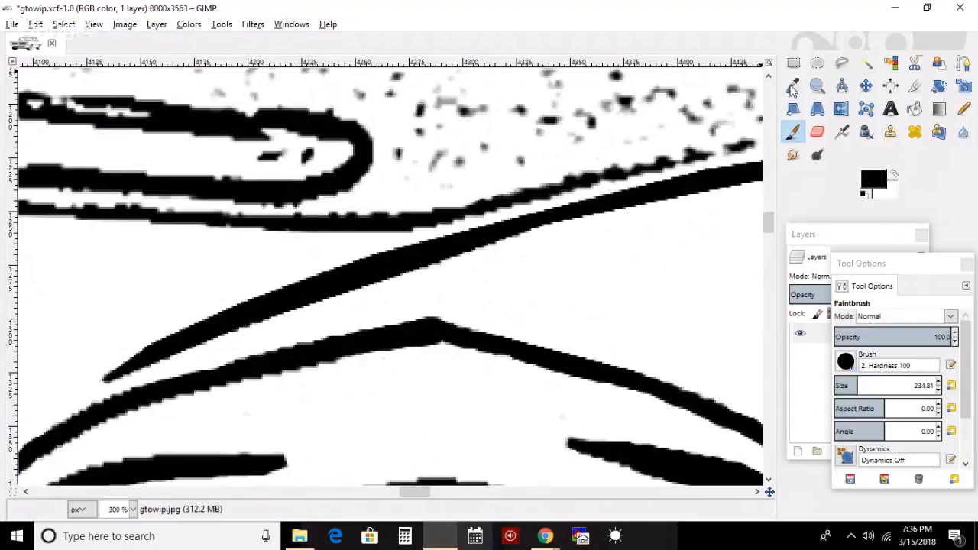
- Outline a free selection across the shallow dip in the thin line's underside, running from inside the line along a straighter lower edge
left_click(841, 63)
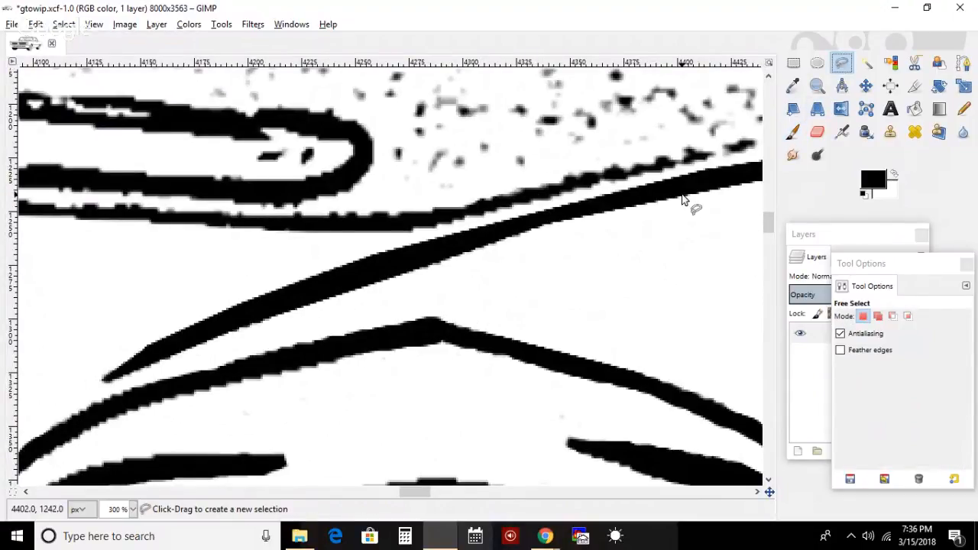
left_click(683, 197)
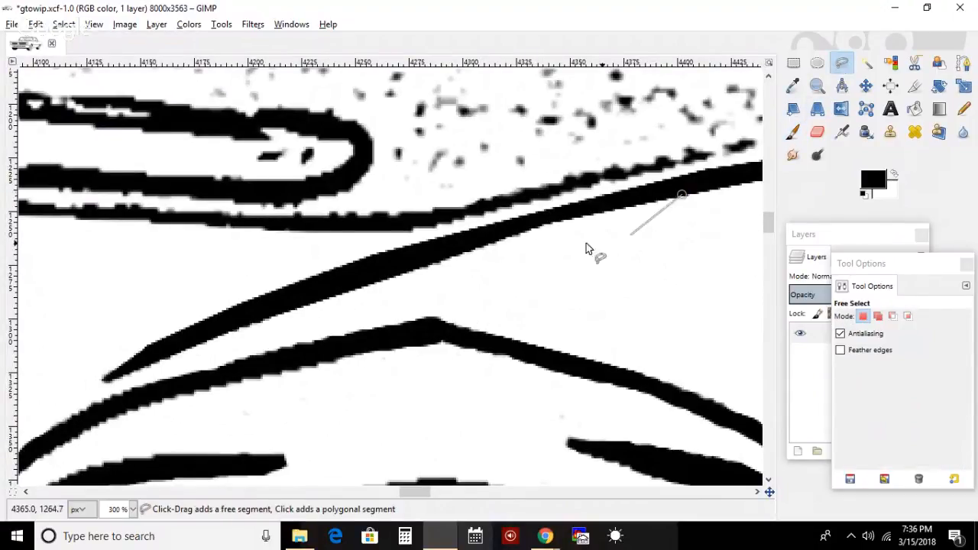
left_click(684, 195)
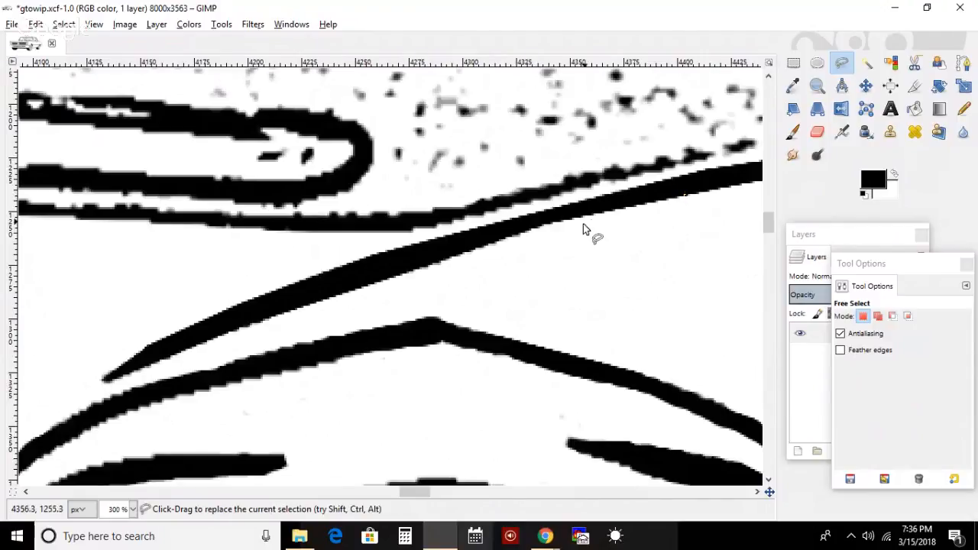
left_click(646, 198)
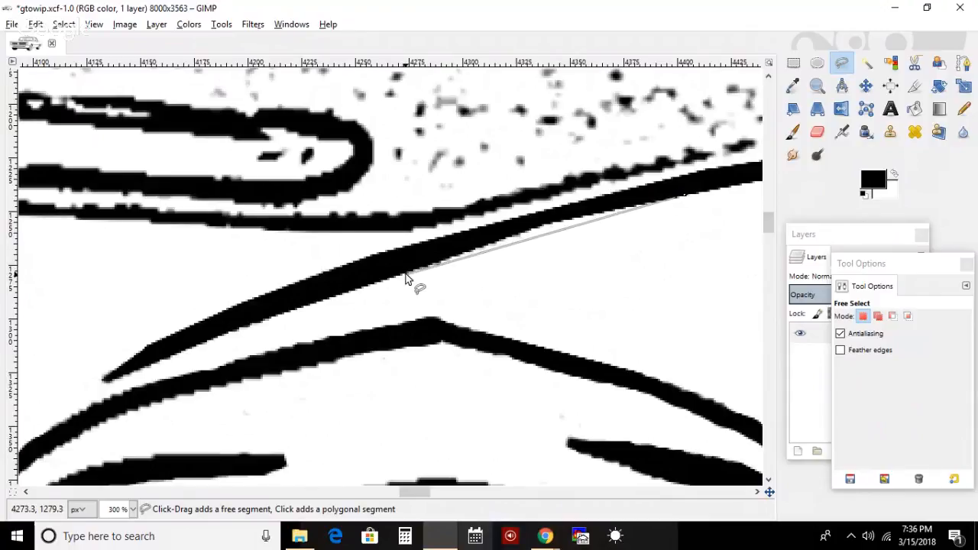
left_click(590, 221)
left_click(407, 273)
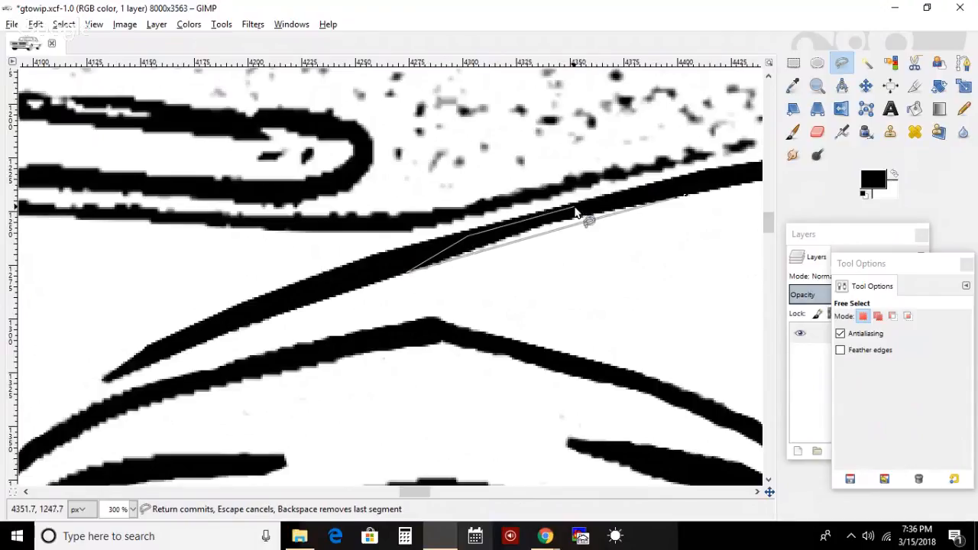
left_click(693, 171)
left_click_drag(694, 173, 700, 180)
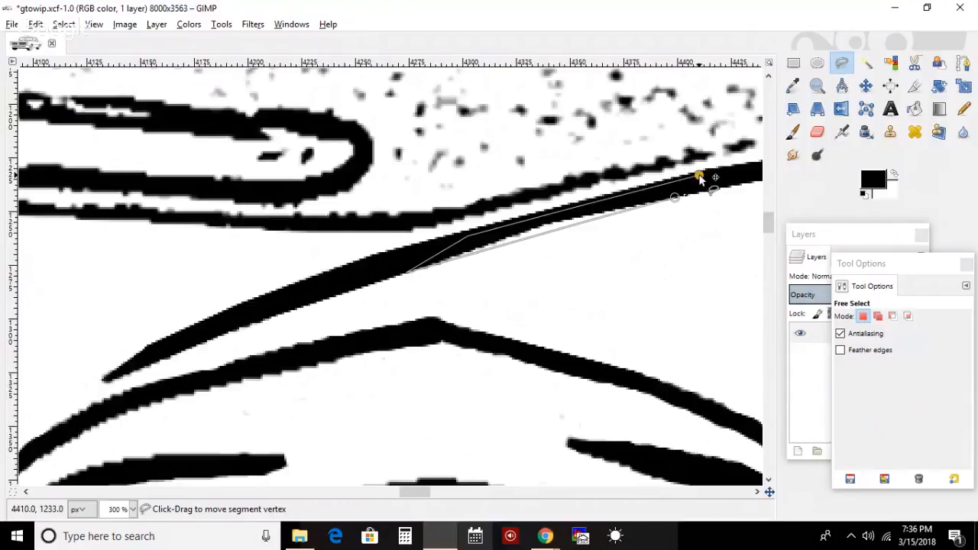
- Paint the selected dip under the thin line black and clear the selection
left_click(793, 131)
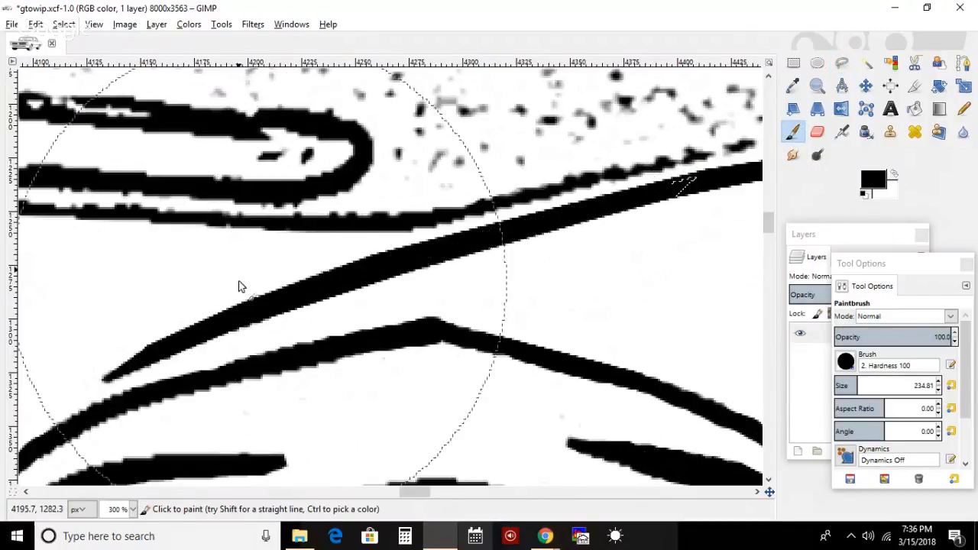
left_click(64, 24)
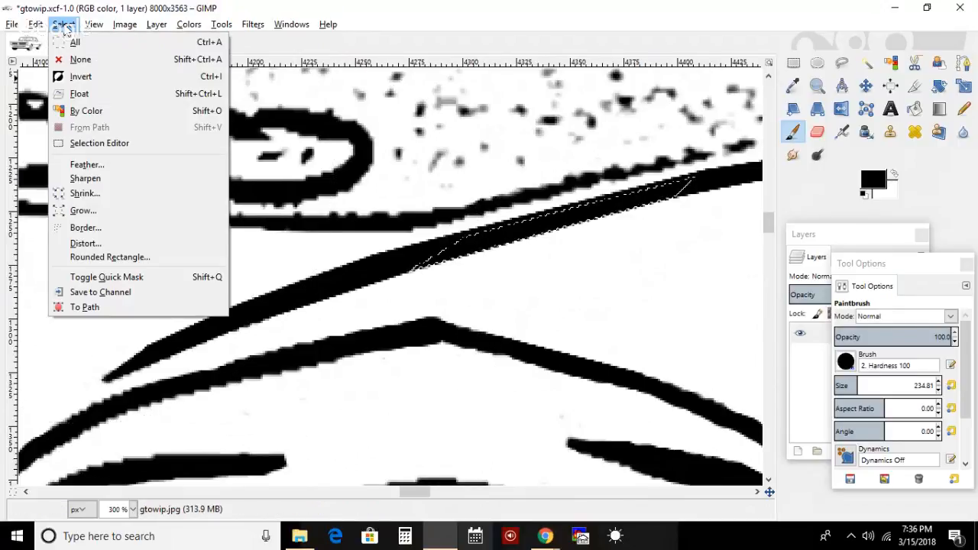
left_click(81, 59)
- Smooth the upper edge of the line's tapered tip by painting white at brush size 29.34
left_click(840, 386)
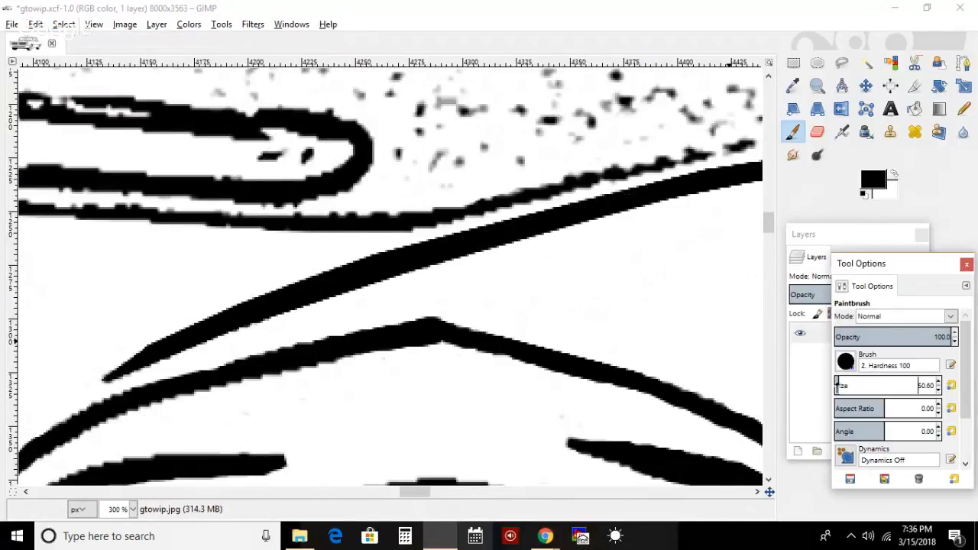
left_click(894, 175)
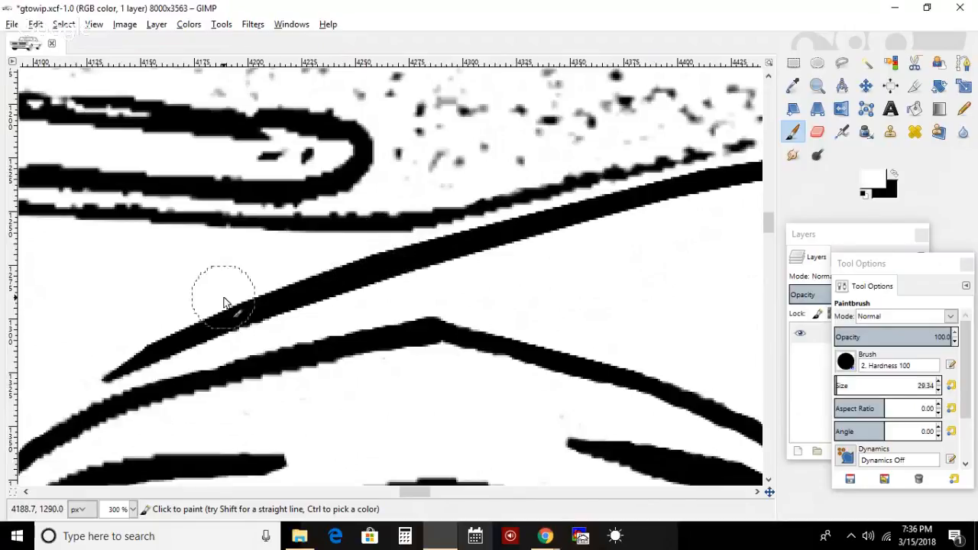
mouse_move(120, 333)
left_mouse_down()
mouse_move(115, 317)
mouse_move(77, 362)
left_mouse_up()
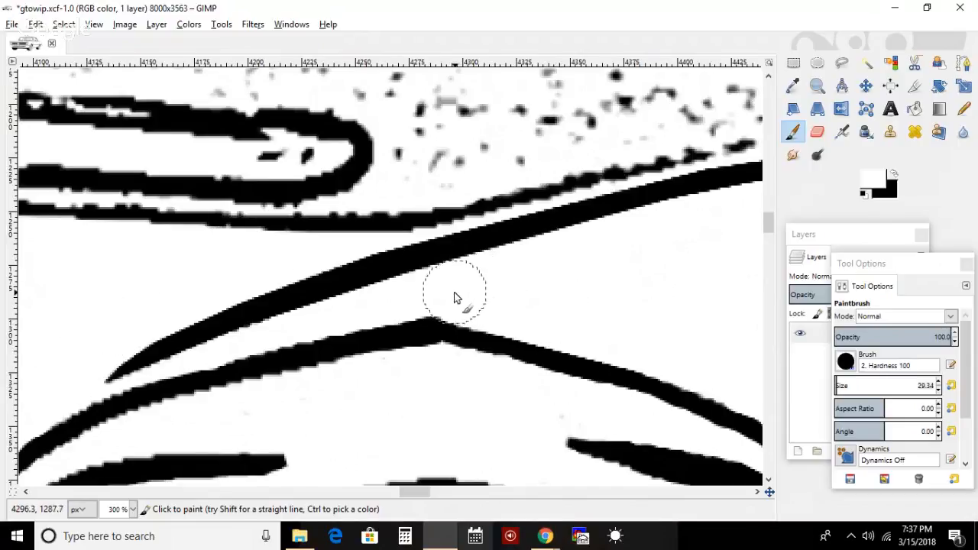
- Erase the short black bar between the body line and the curved window line with white at brush size 18.34
left_click(940, 390)
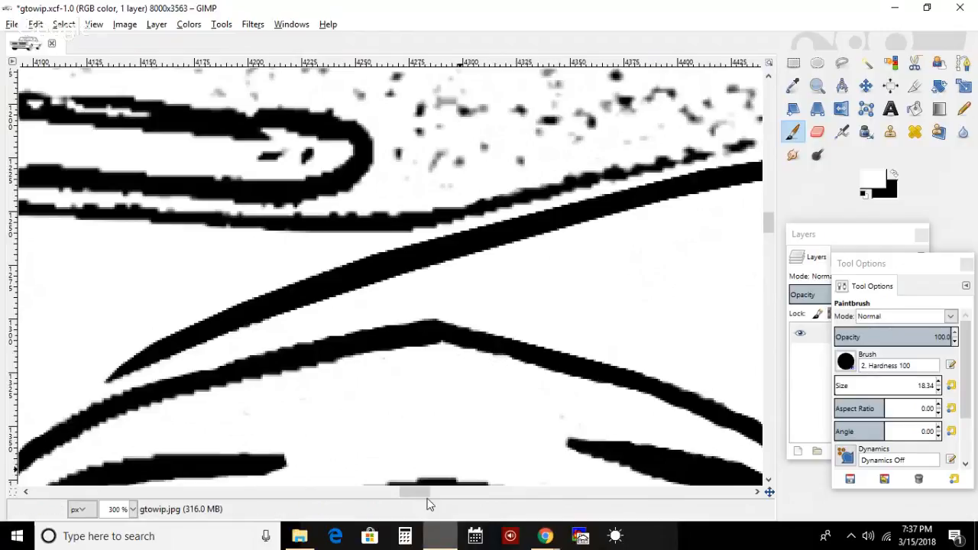
left_click_drag(416, 497, 523, 492)
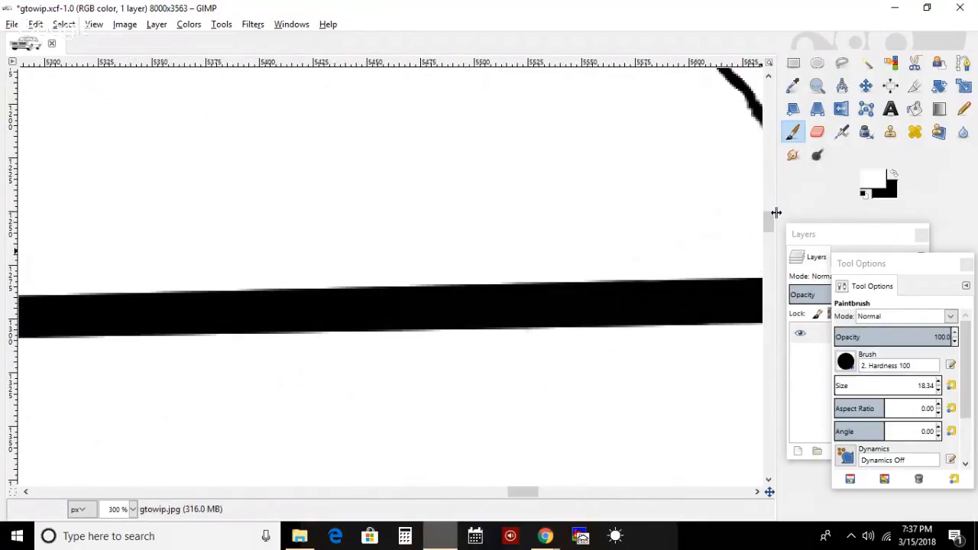
left_click_drag(772, 227, 769, 217)
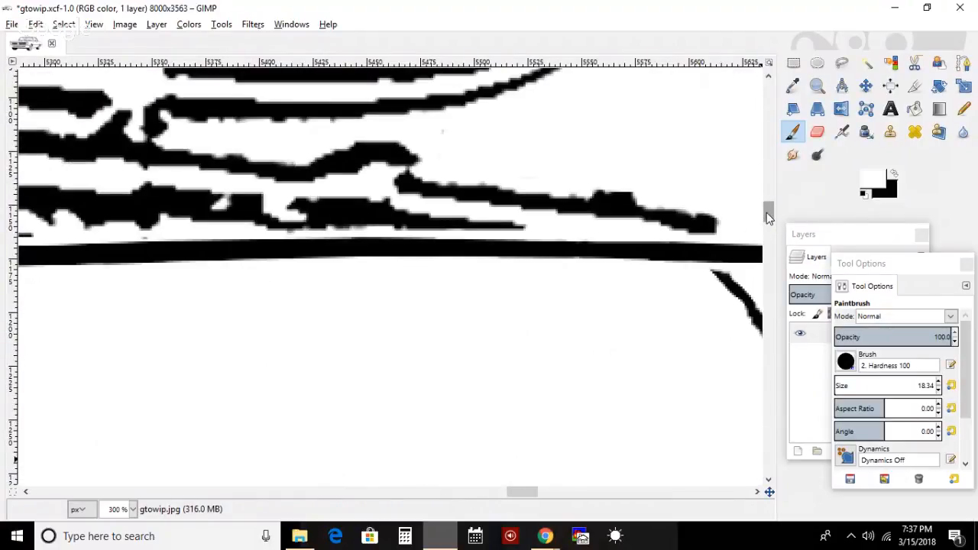
left_click_drag(524, 493, 556, 493)
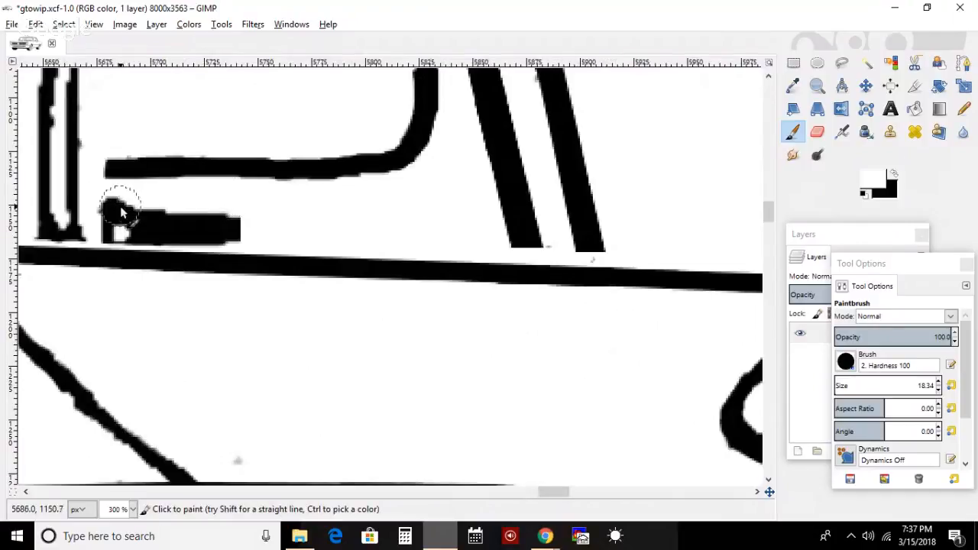
mouse_move(117, 214)
left_mouse_down()
mouse_move(113, 231)
mouse_move(229, 224)
left_mouse_up()
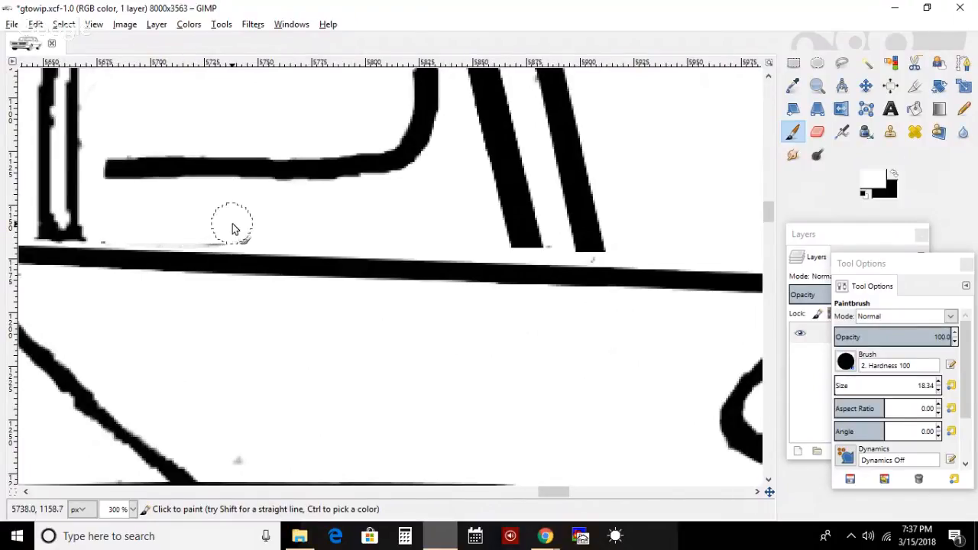
left_click(113, 229)
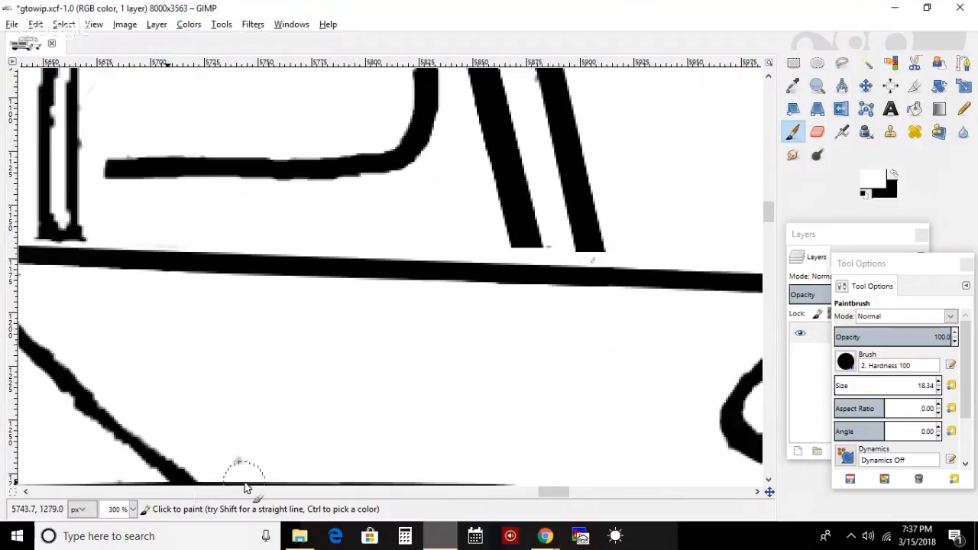
- Start a free selection across the top of the narrow double vertical strip beside the side window and trace its outer edge to the base
left_click_drag(566, 495, 556, 499)
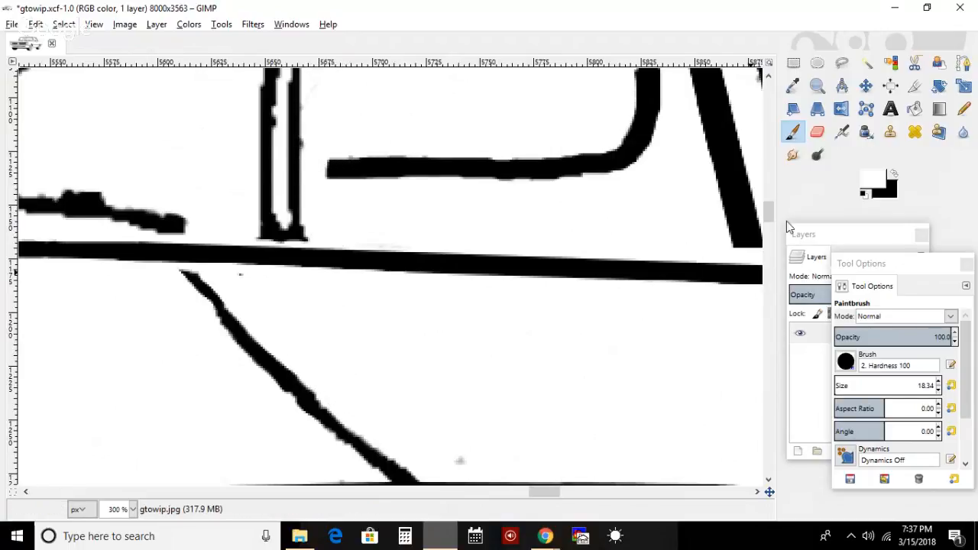
left_click_drag(768, 210, 735, 142)
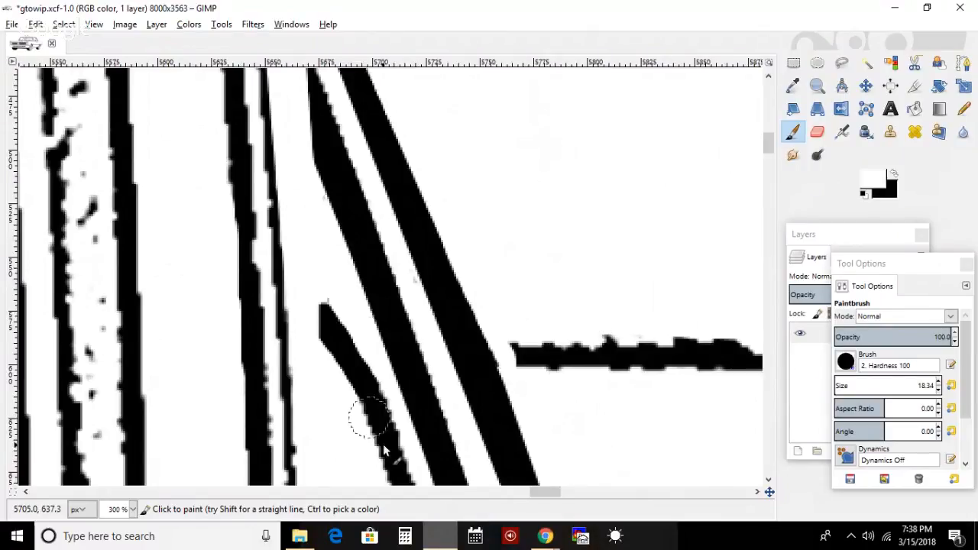
left_click_drag(549, 493, 540, 498)
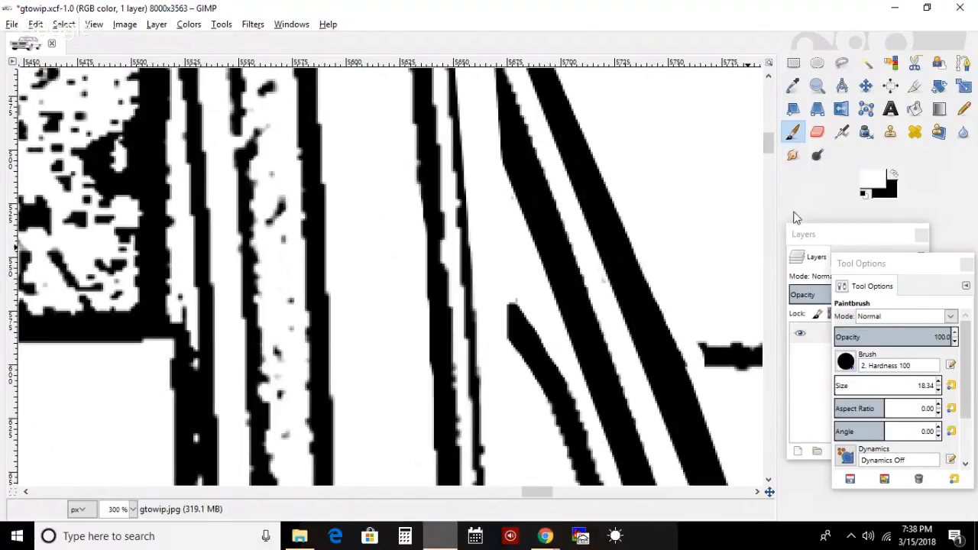
left_click_drag(767, 136, 768, 122)
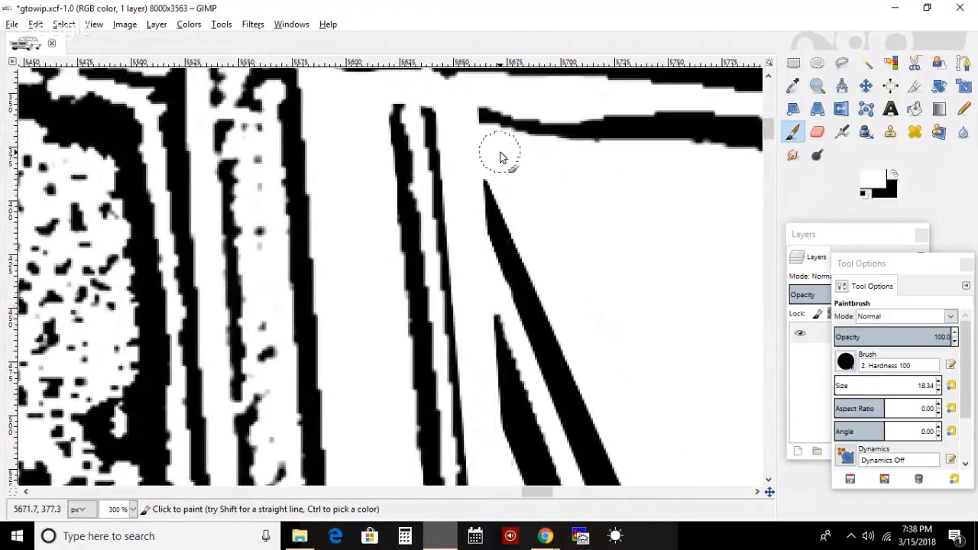
left_click(841, 64)
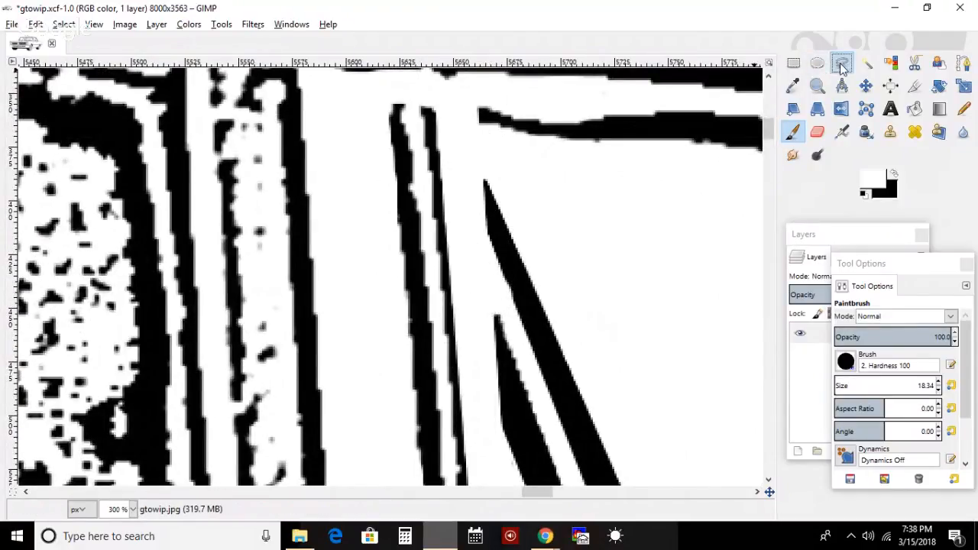
left_click(434, 107)
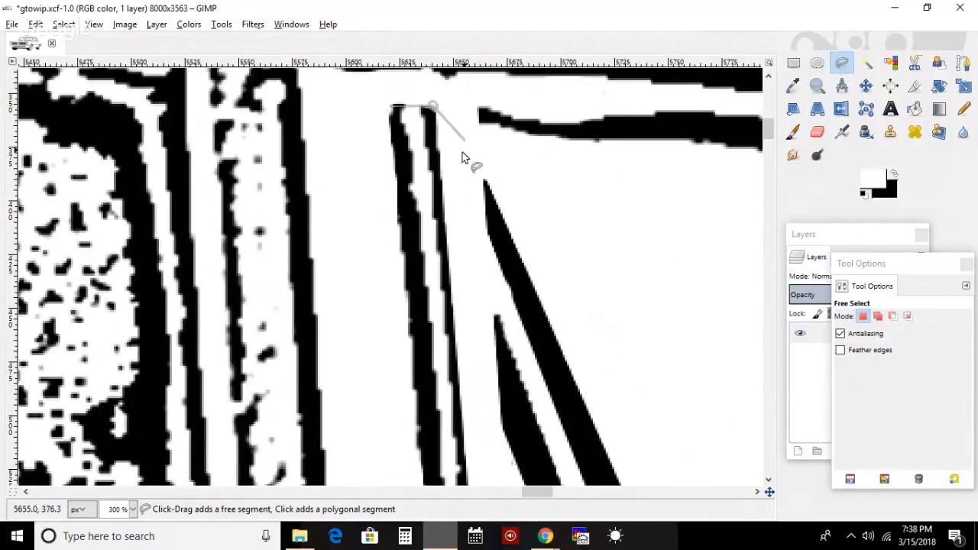
left_click(451, 262)
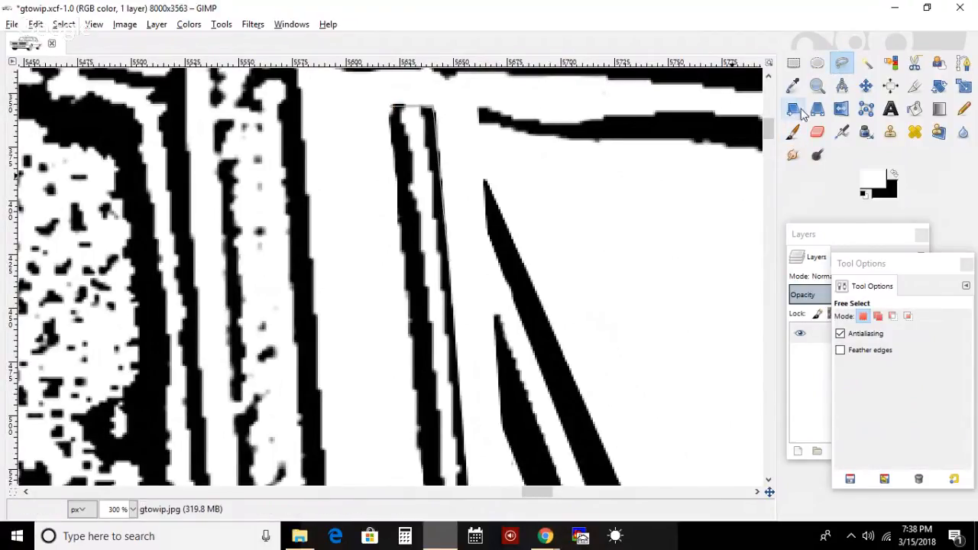
left_click_drag(771, 130, 773, 203)
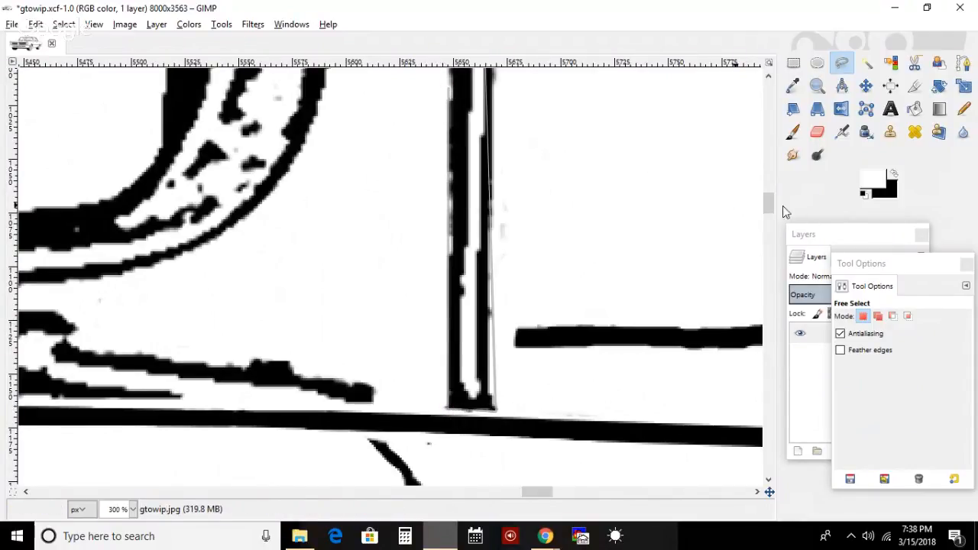
- Finish the free selection around the double strip, setting its top corners just above the strip's upper end, and close it
left_click_drag(772, 200, 750, 124)
left_click(432, 273)
left_click(389, 273)
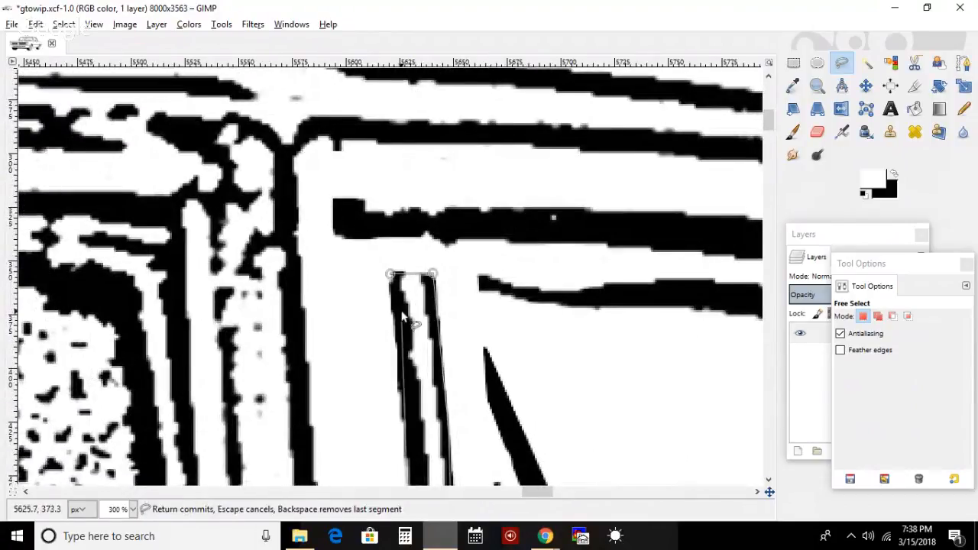
left_click(388, 252)
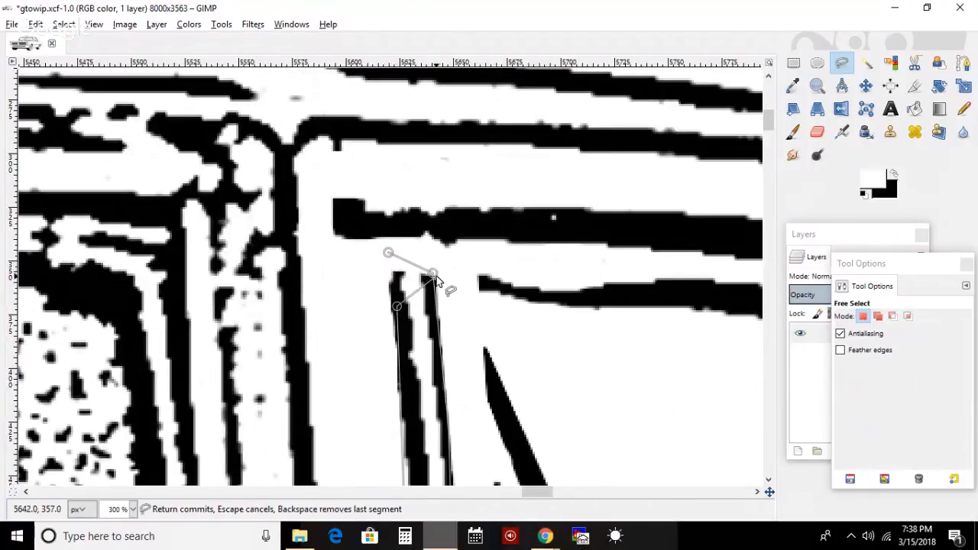
mouse_move(433, 273)
left_mouse_down()
mouse_move(430, 253)
mouse_move(392, 261)
mouse_move(433, 255)
left_mouse_up()
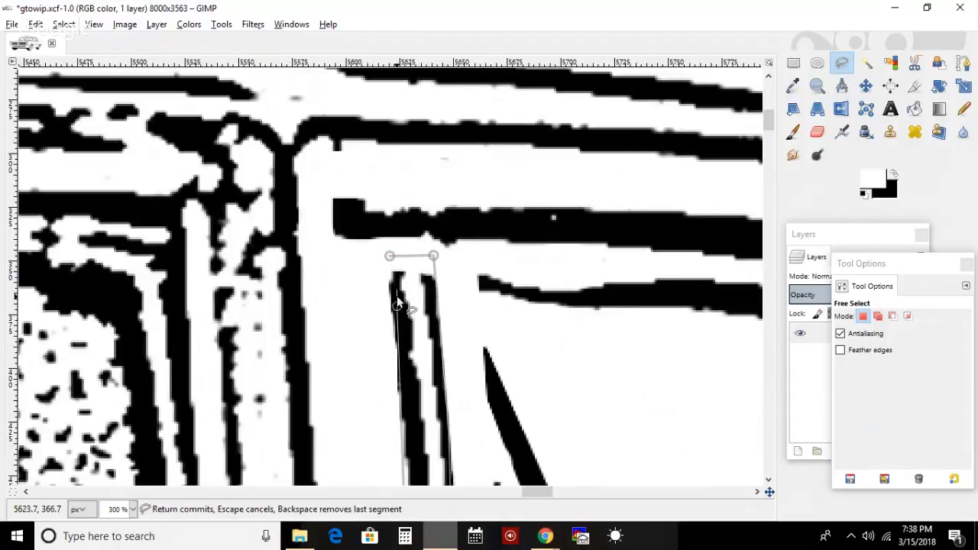
left_click_drag(397, 307, 390, 311)
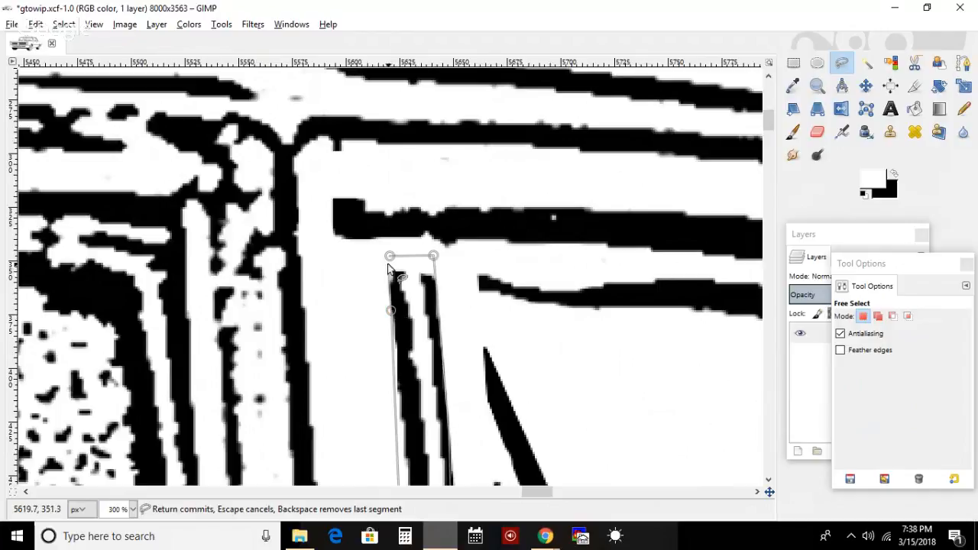
left_click(389, 258)
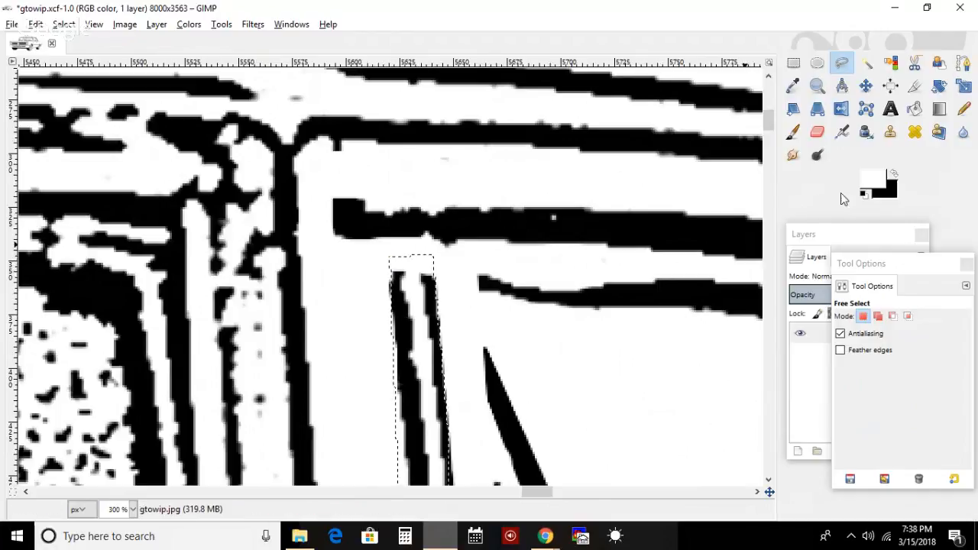
- Fill the selected strip beside the side window solid black from top to base with the Paintbrush at size 107.28
left_click(894, 176)
left_click(792, 132)
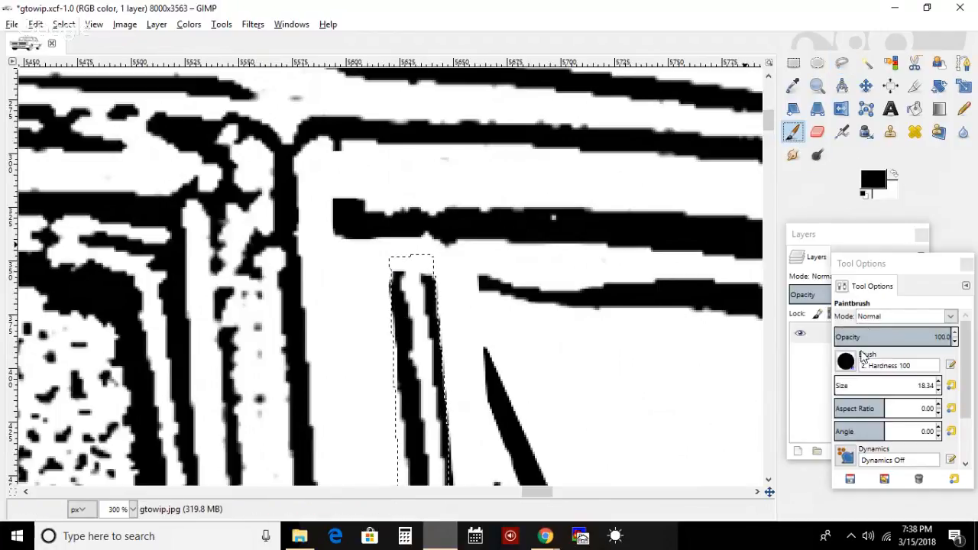
left_click_drag(448, 331, 437, 480)
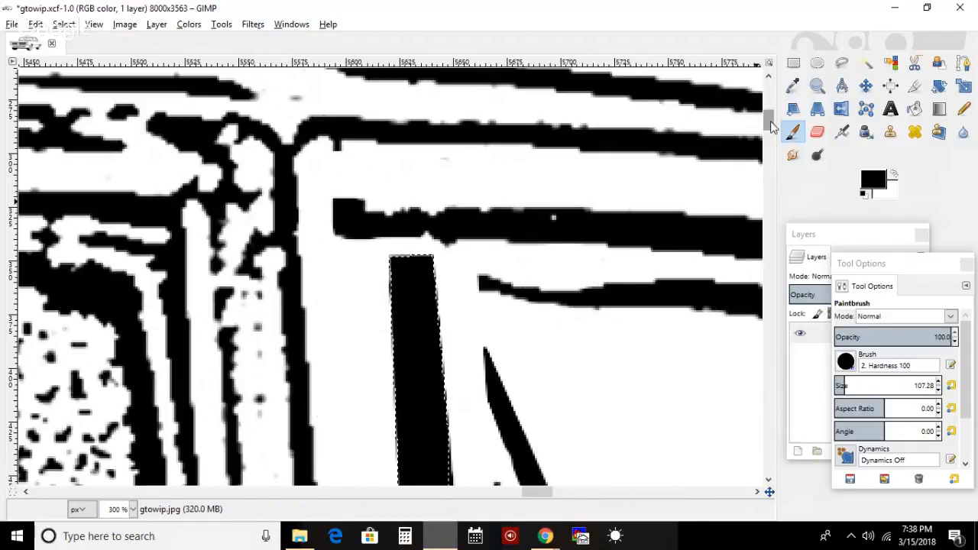
left_click_drag(769, 122, 772, 177)
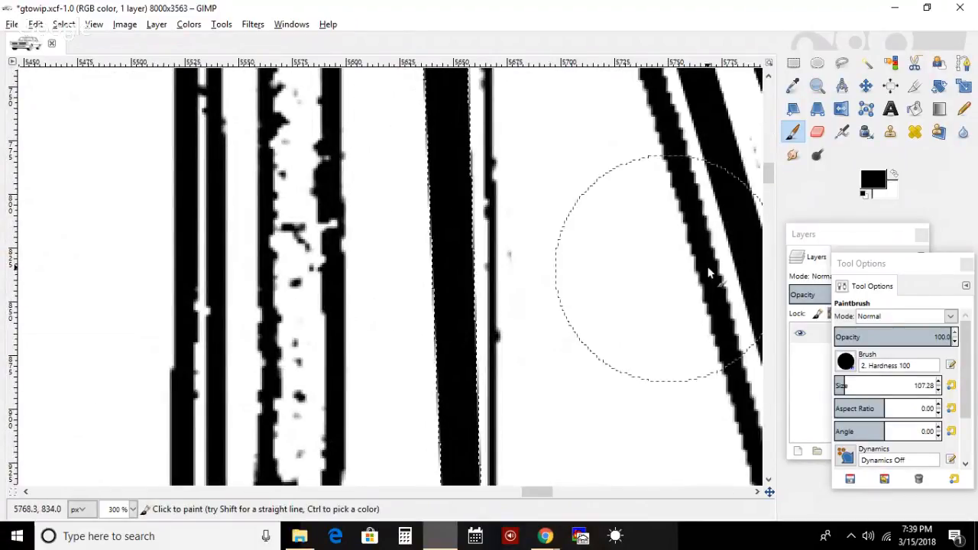
left_click_drag(771, 179, 771, 206)
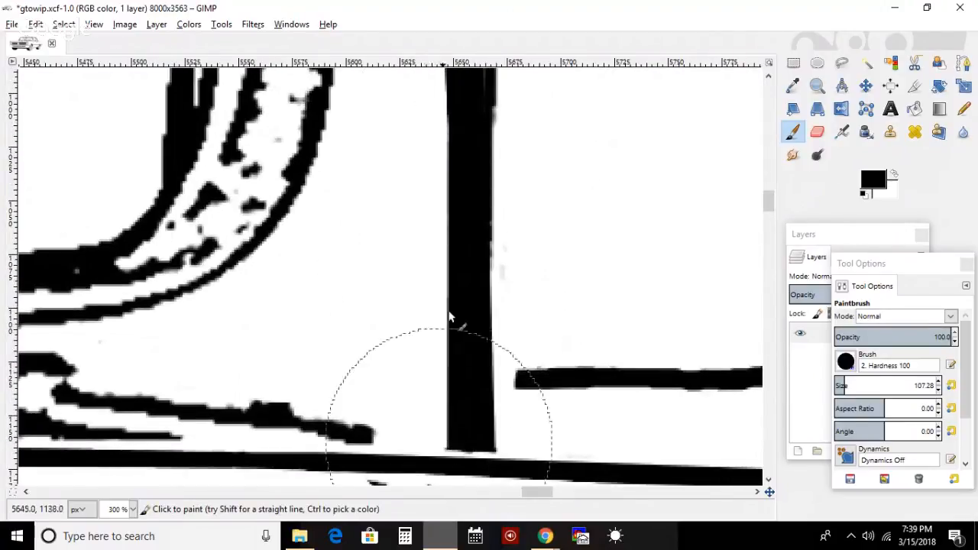
- Invert the selection and paint the upper part of the strip's outer edges clean with white at brush size 43.51
left_click_drag(771, 200, 749, 125)
left_click(63, 24)
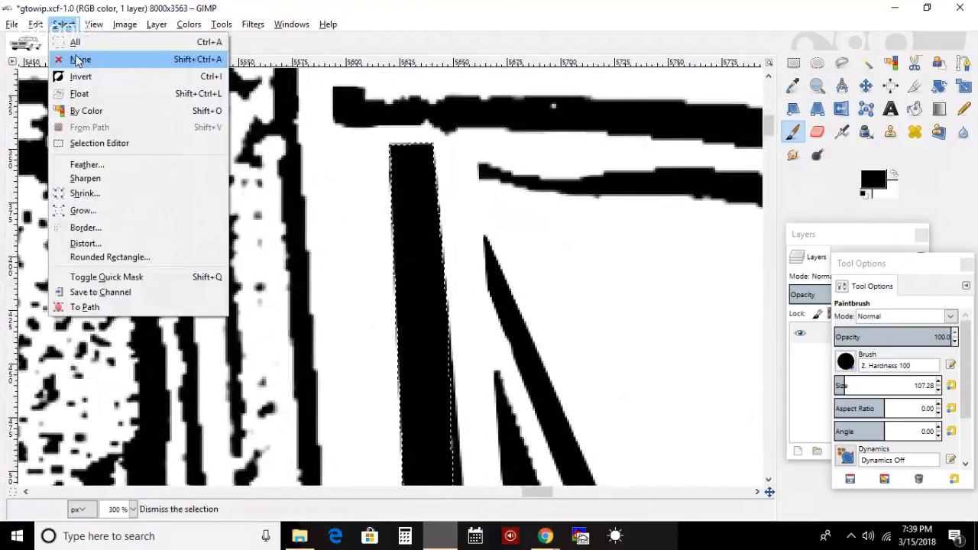
left_click(81, 76)
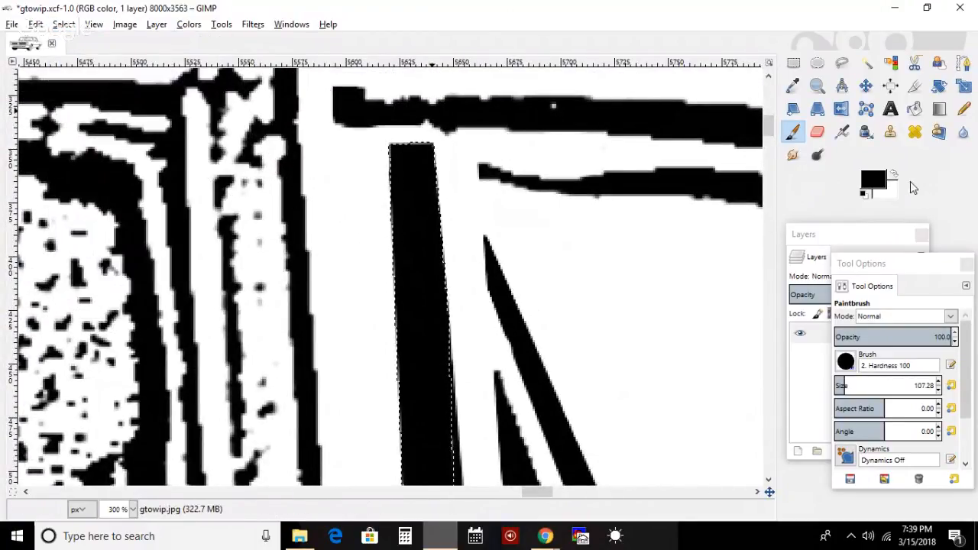
left_click(895, 177)
left_click_drag(841, 386, 838, 386)
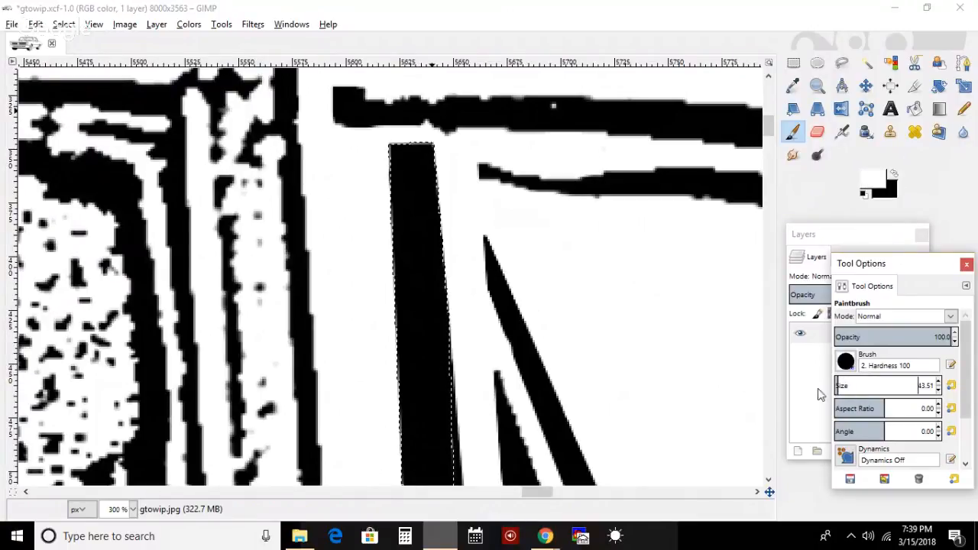
mouse_move(417, 204)
left_mouse_down()
mouse_move(415, 193)
mouse_move(426, 450)
mouse_move(438, 469)
left_mouse_up()
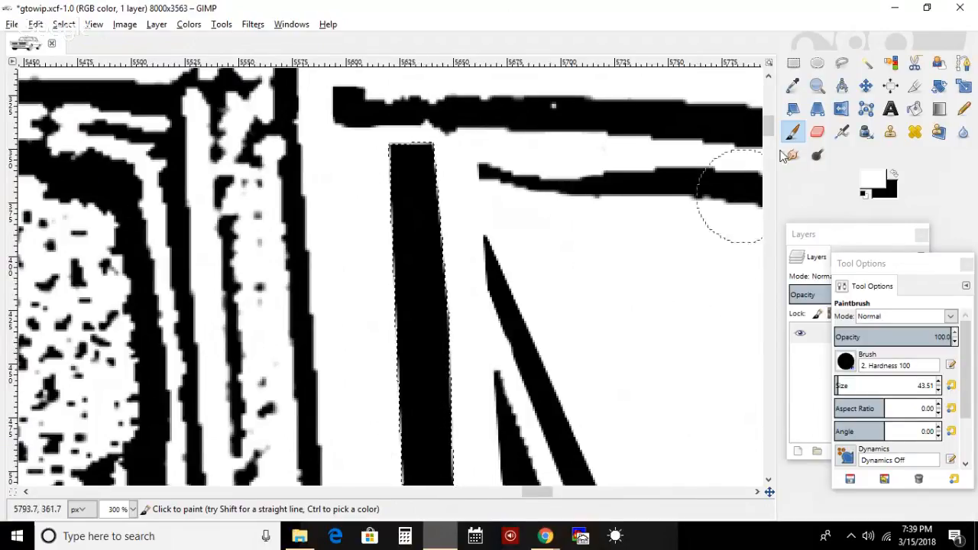
- Erase the thin ragged line and leftovers alongside the strip down to its base with white, and clear the selection
left_click_drag(771, 130, 772, 147)
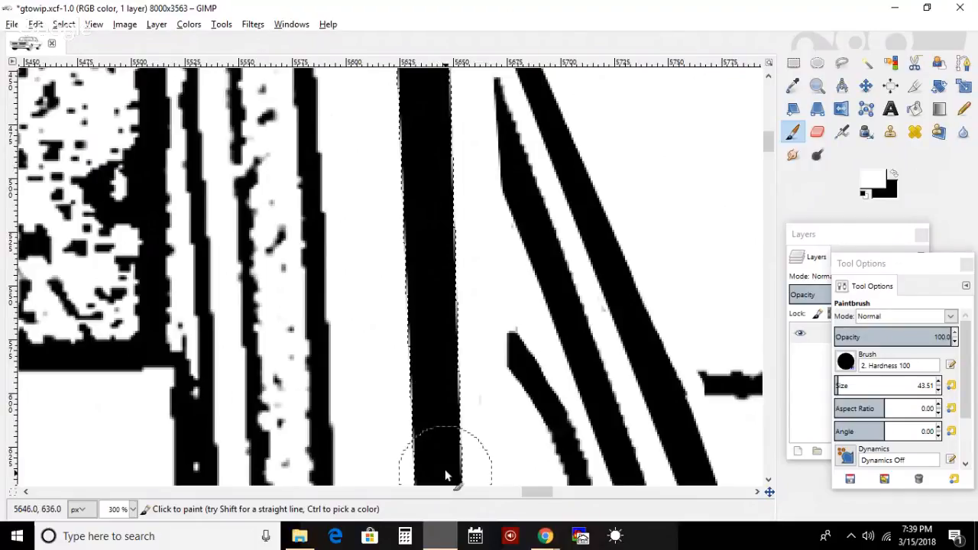
left_click_drag(765, 149, 767, 166)
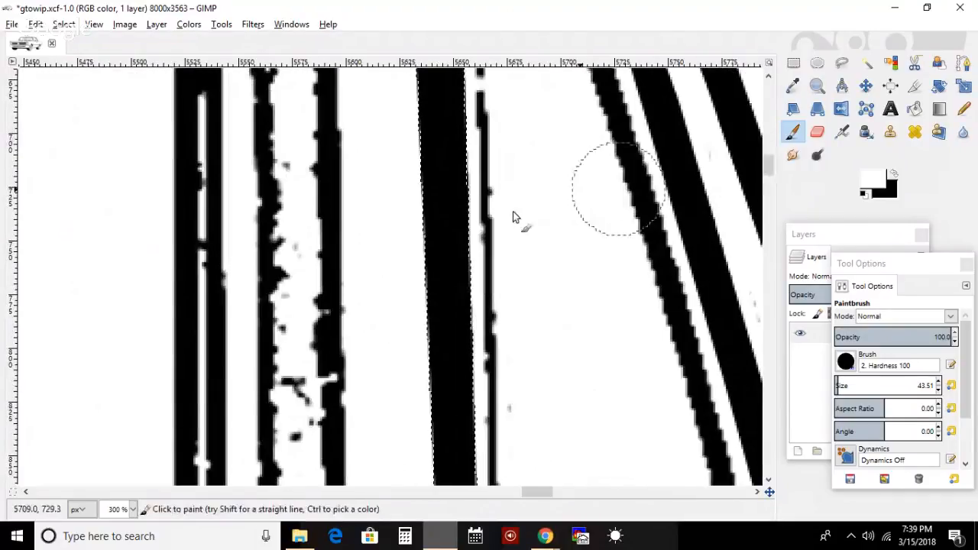
left_click_drag(482, 96, 492, 458)
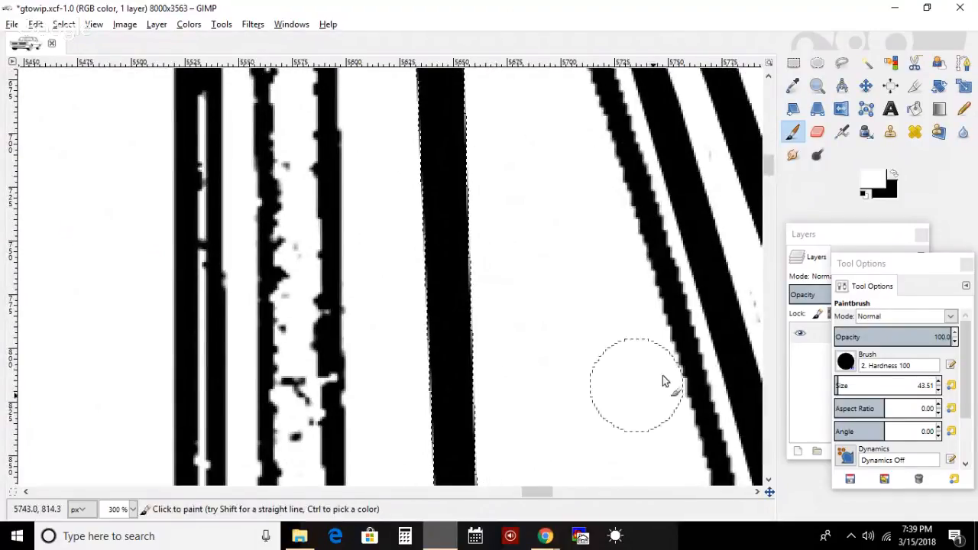
left_click_drag(766, 167, 767, 182)
mouse_move(480, 336)
left_mouse_down()
mouse_move(493, 131)
mouse_move(520, 408)
mouse_move(514, 452)
left_mouse_up()
left_click_drag(769, 195, 768, 207)
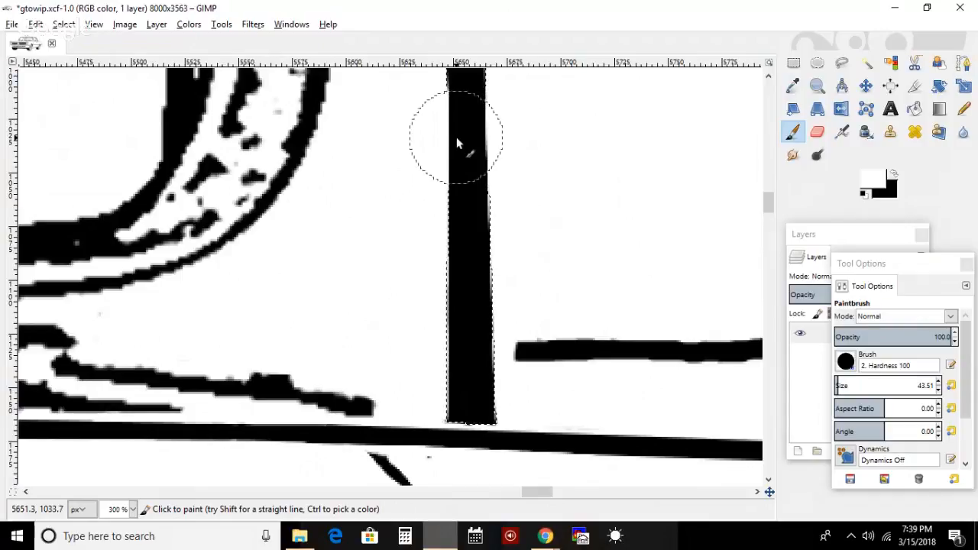
left_click_drag(264, 337, 294, 336)
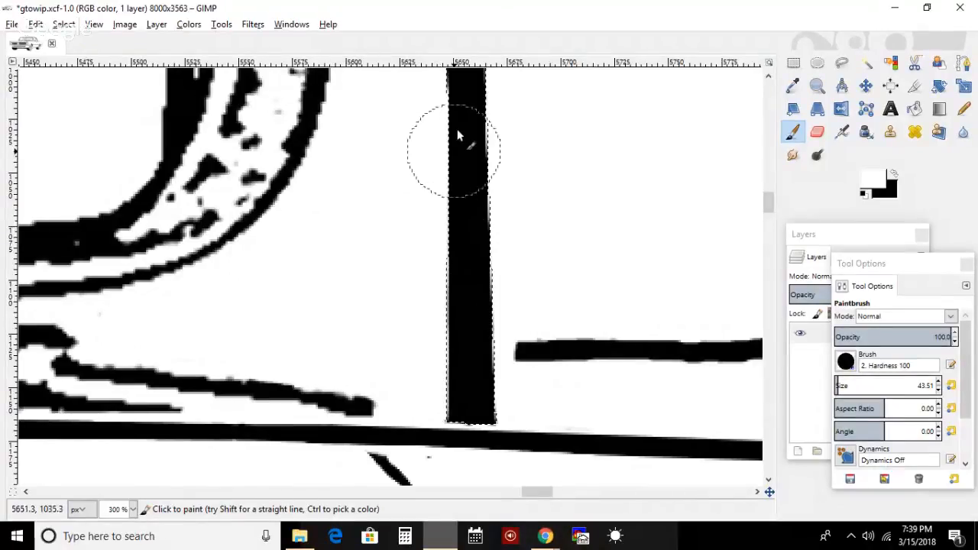
left_click(64, 25)
left_click(81, 59)
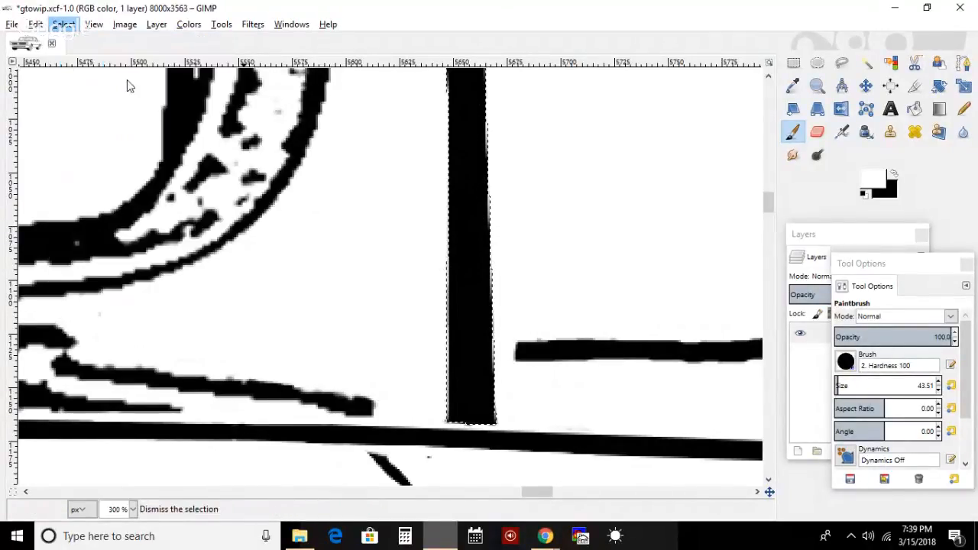
- Square off the strip's lower end by painting a thin rectangular selection across its base white, and clear the selection
left_click(795, 64)
left_click_drag(435, 415, 518, 428)
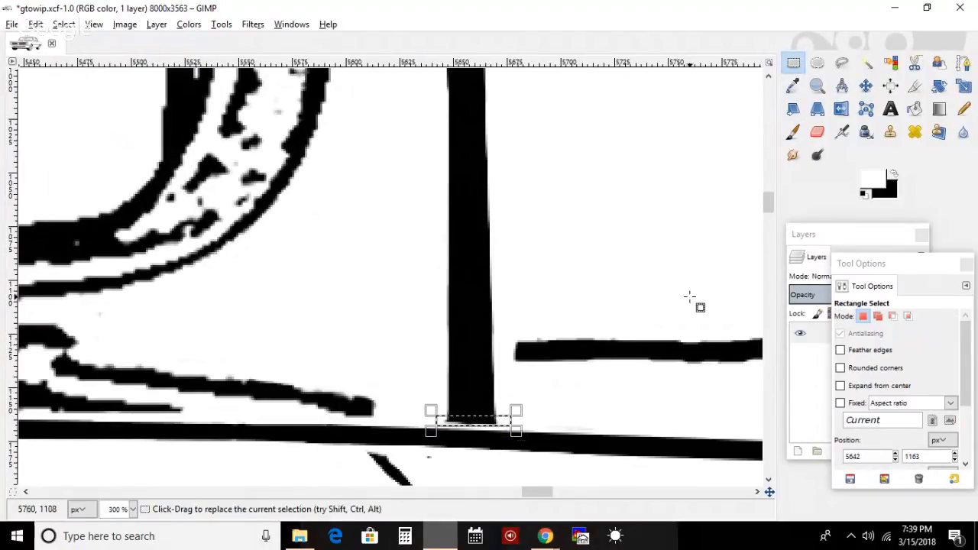
left_click(793, 135)
left_click_drag(477, 389, 468, 388)
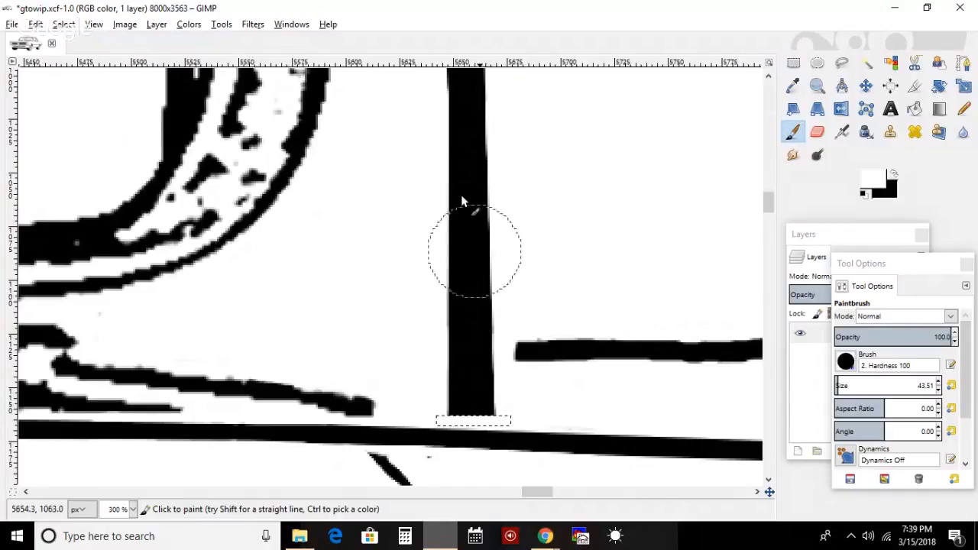
left_click(65, 25)
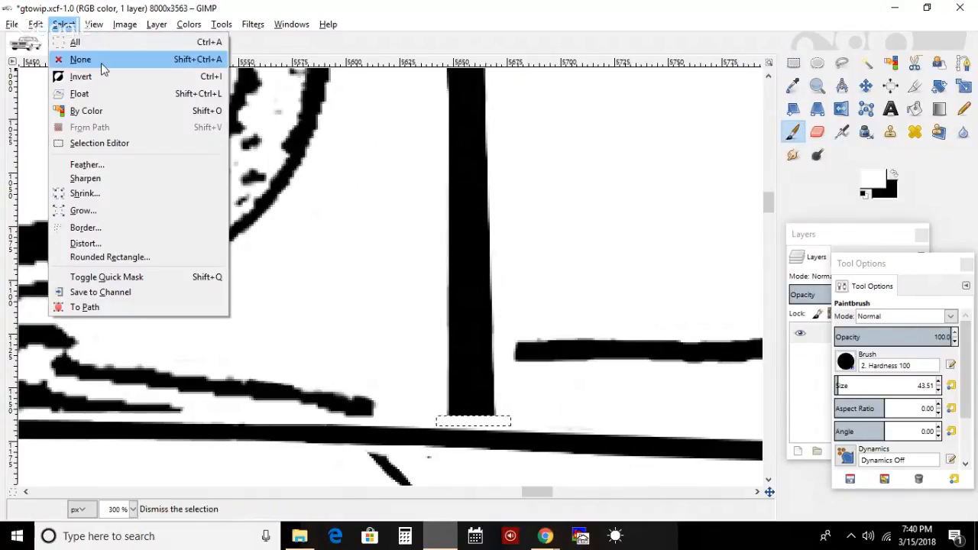
left_click(101, 63)
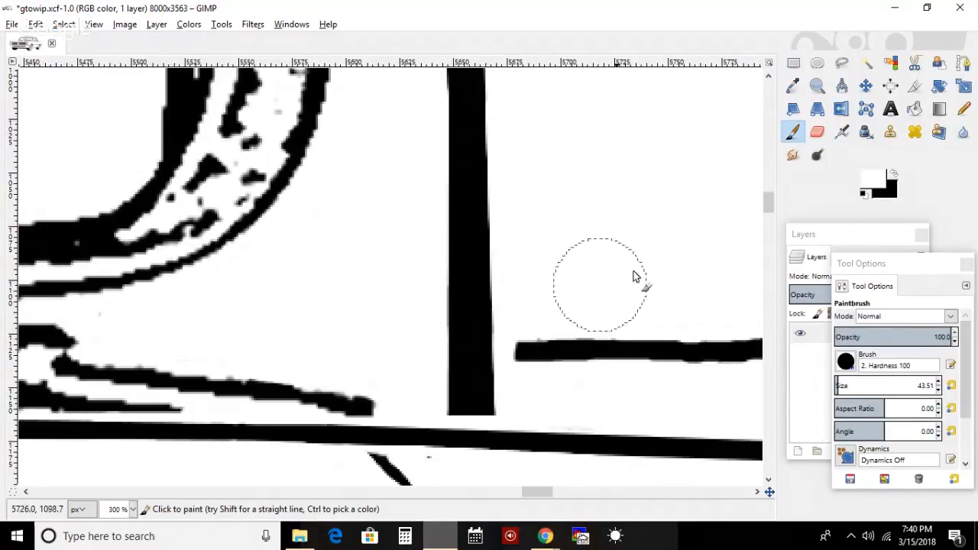
- Erase the small leftover black mark between the filled strip and the slanted window frame lines with white
mouse_move(767, 202)
left_mouse_down()
mouse_move(761, 130)
mouse_move(768, 156)
left_mouse_up()
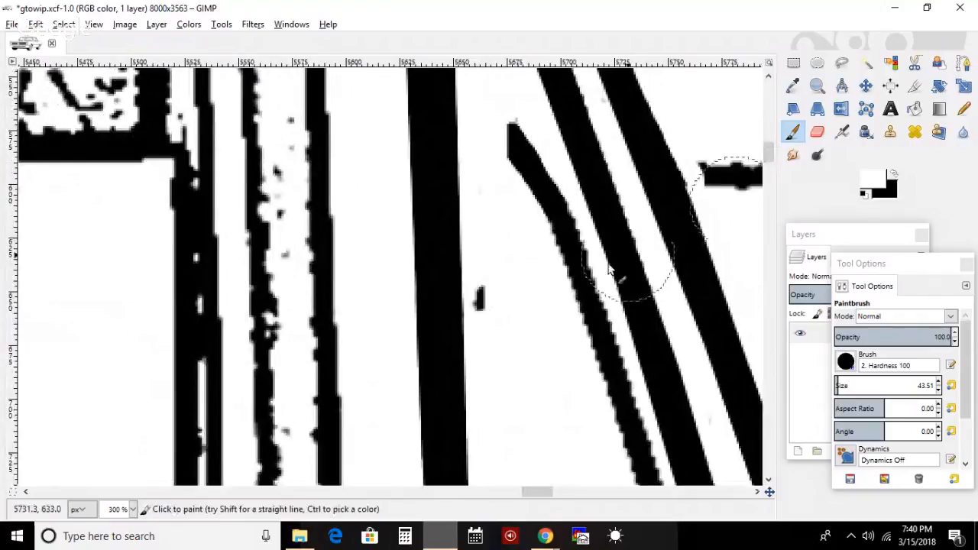
left_click(518, 298)
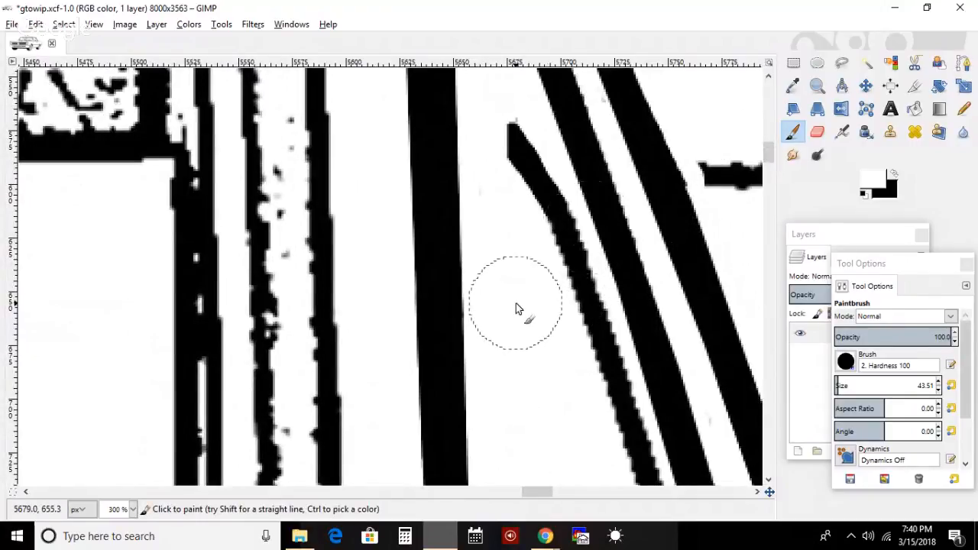
left_click_drag(769, 151, 768, 205)
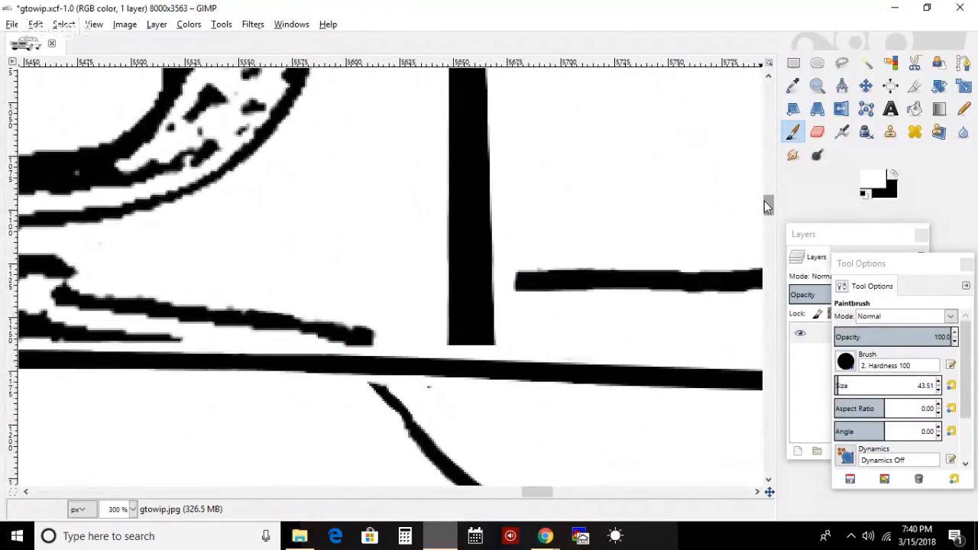
- Review the whole car drawing, and inspect the fender line and the upper front corner of the side window frame up close
left_click(94, 23)
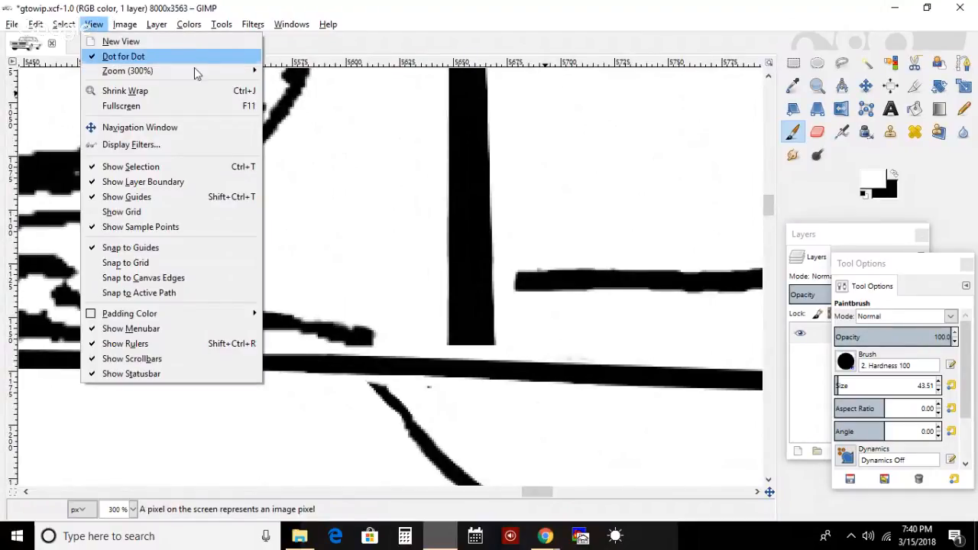
mouse_move(240, 73)
left_click(336, 113)
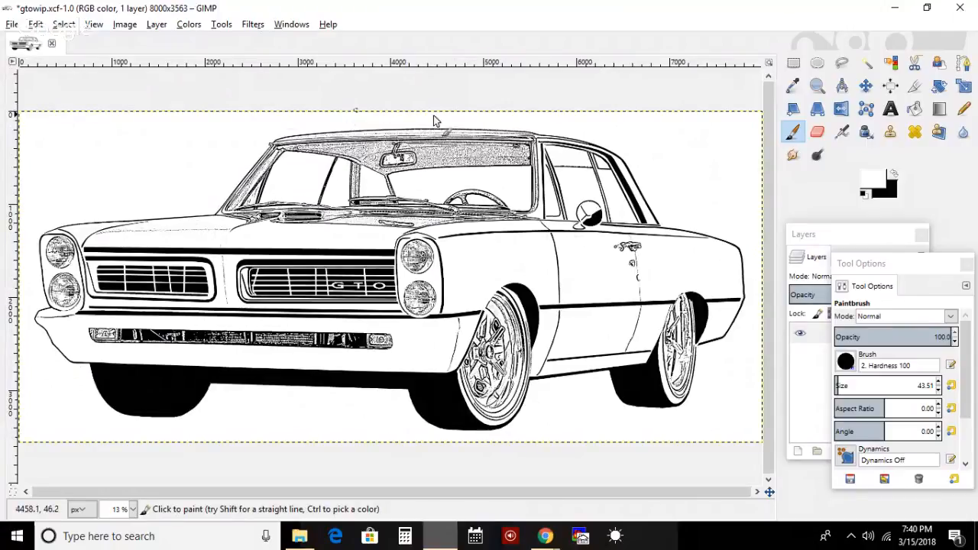
left_click(818, 86)
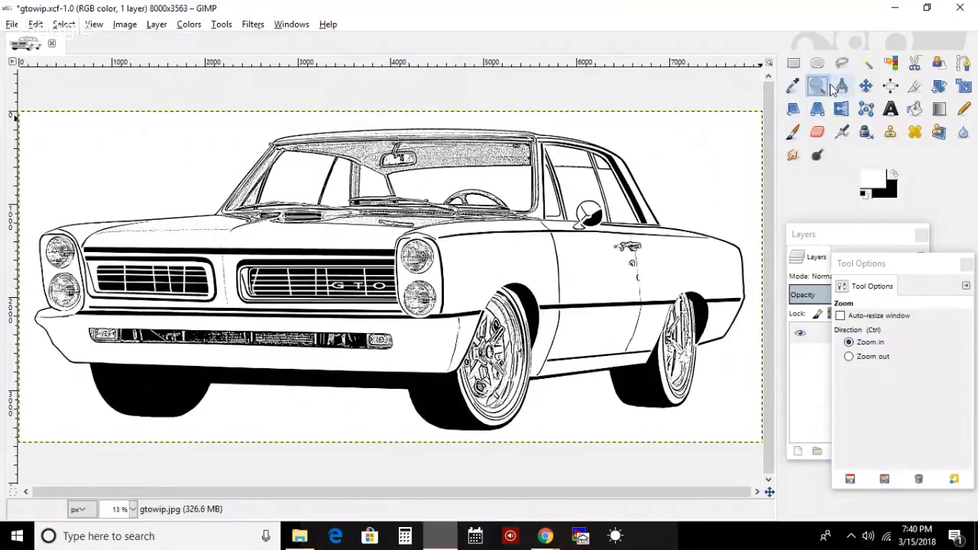
left_click(533, 227)
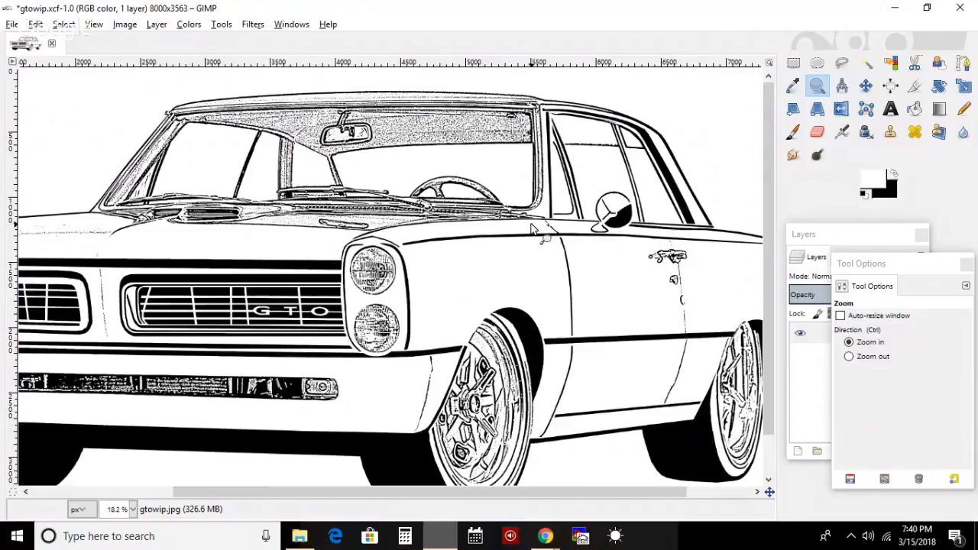
left_click(533, 227)
double_click(442, 229)
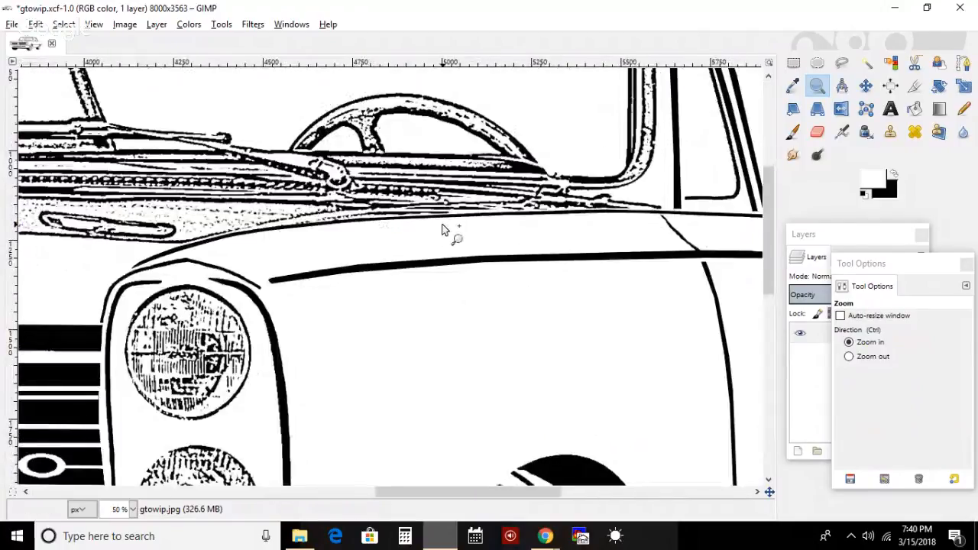
left_click(442, 230)
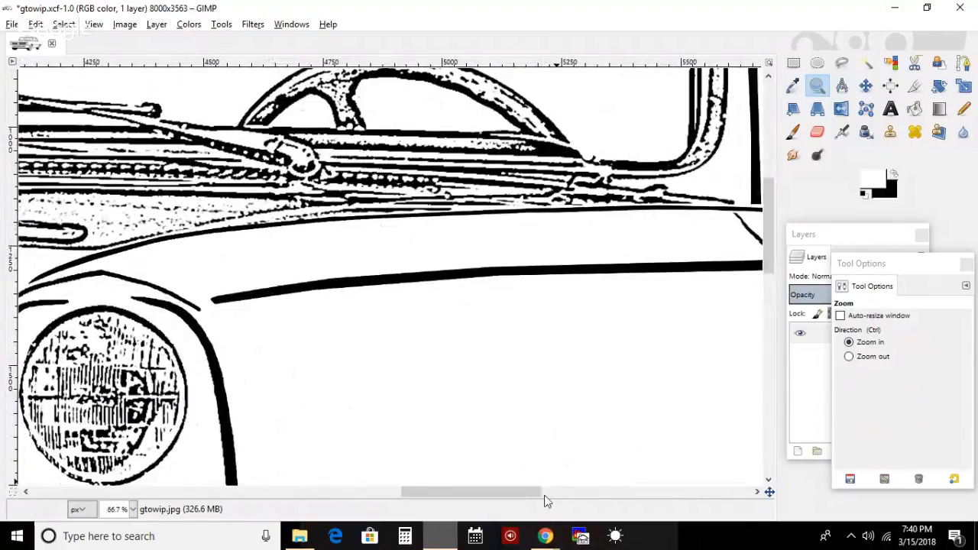
left_click_drag(523, 494, 571, 495)
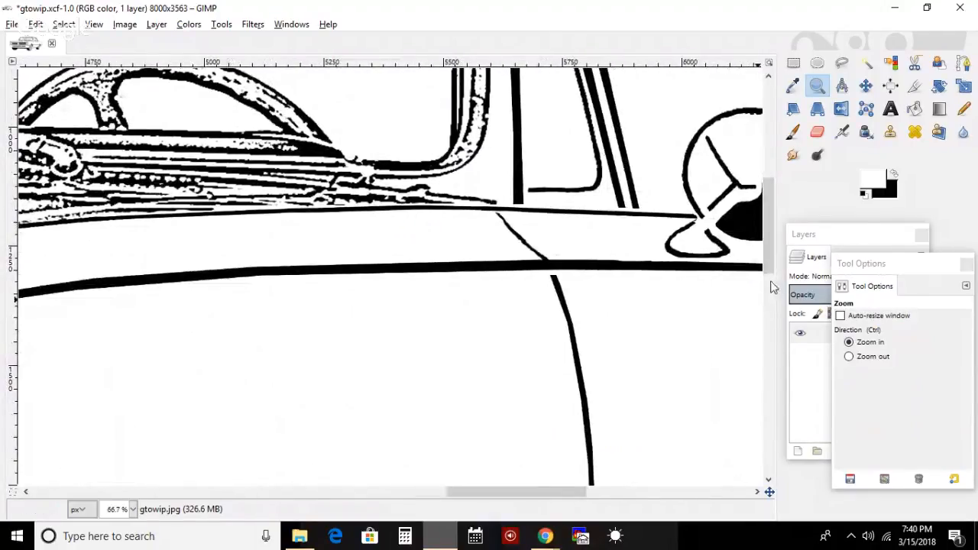
left_click_drag(771, 249, 767, 181)
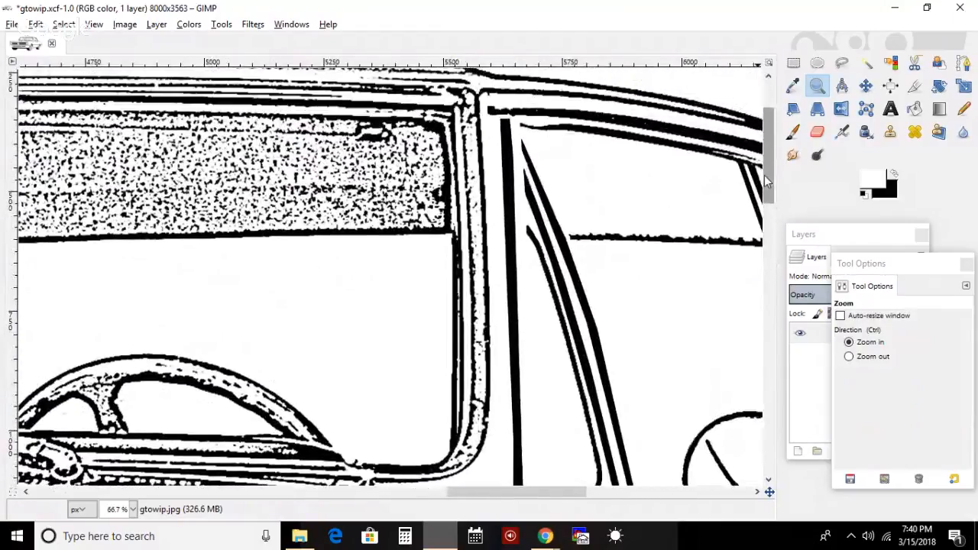
left_click(569, 130)
left_click(571, 131)
left_click(571, 131)
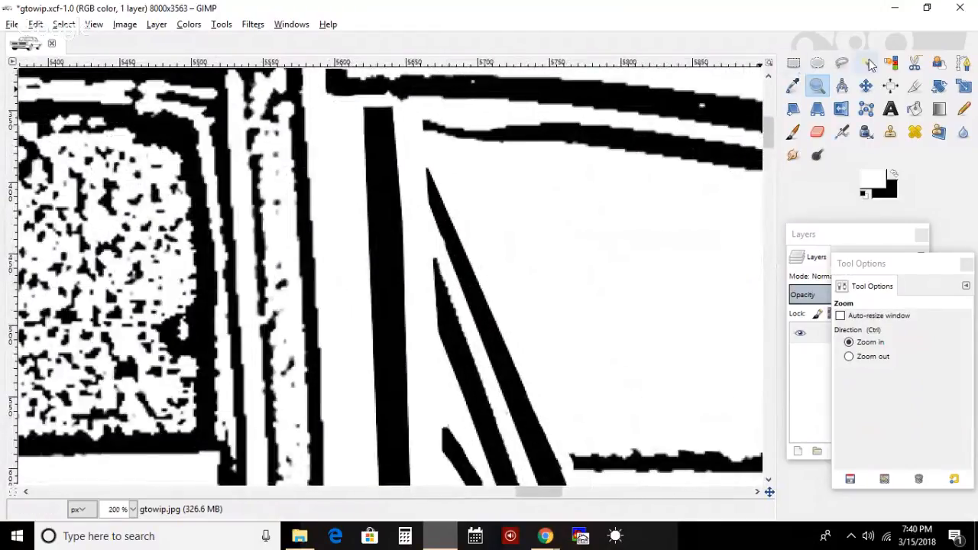
- Square off the tapered front end of the window frame's inner top line by painting a freehand selection around it black with a 163.96 brush
left_click(841, 63)
left_click(580, 122)
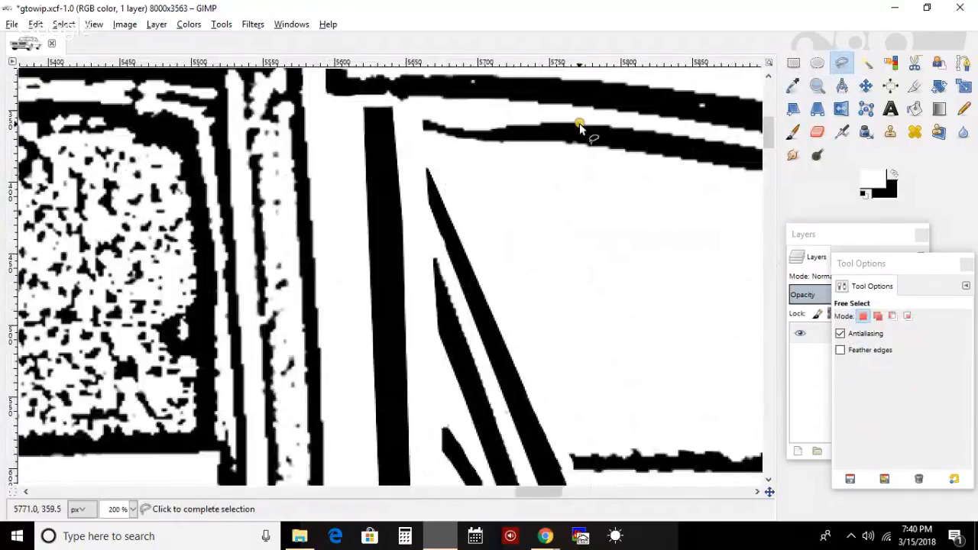
left_click(452, 115)
left_click(419, 110)
left_click(419, 134)
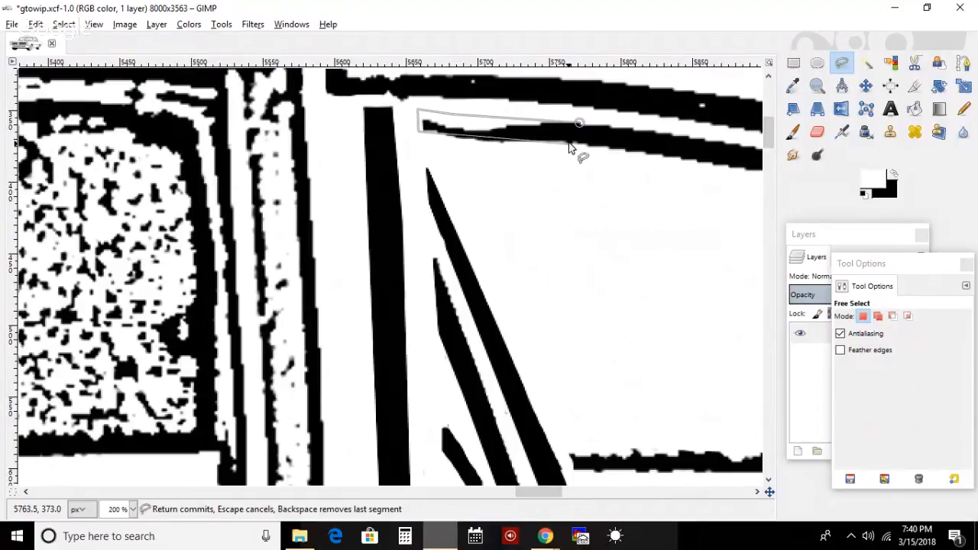
key("Return")
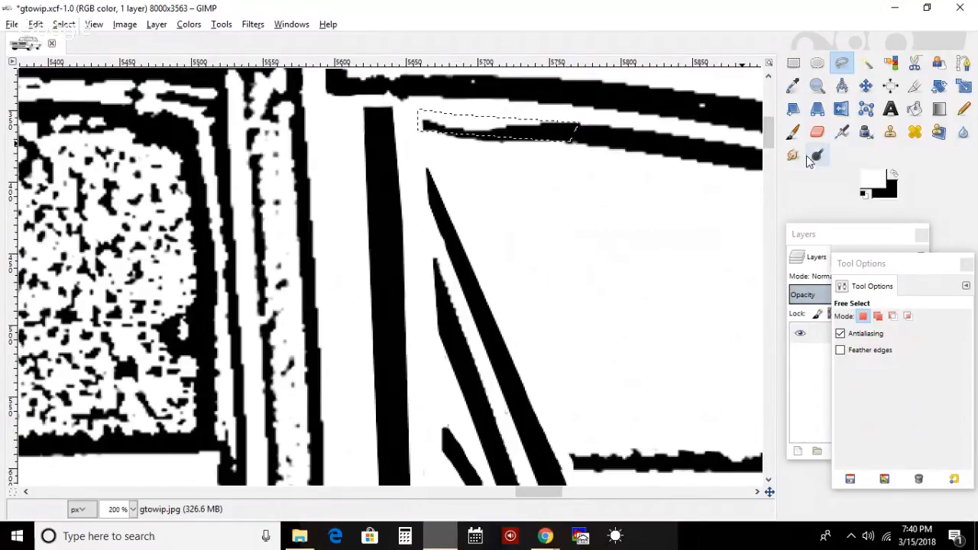
left_click(893, 174)
left_click(793, 131)
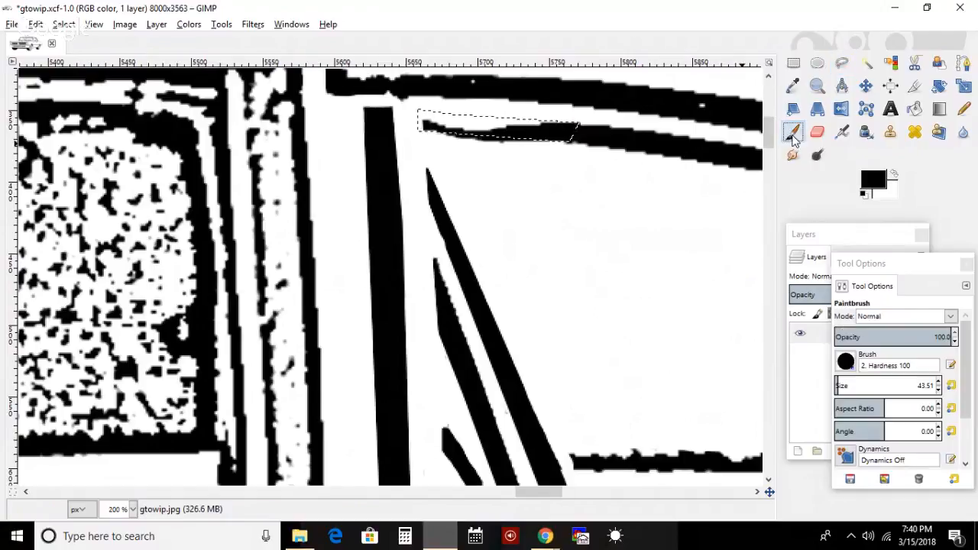
left_click_drag(861, 386, 914, 387)
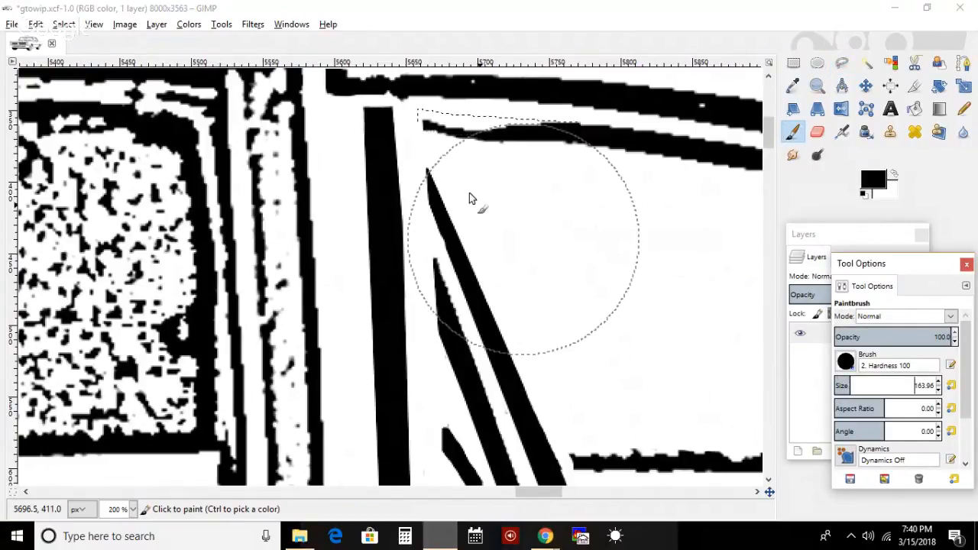
left_click_drag(469, 188, 612, 182)
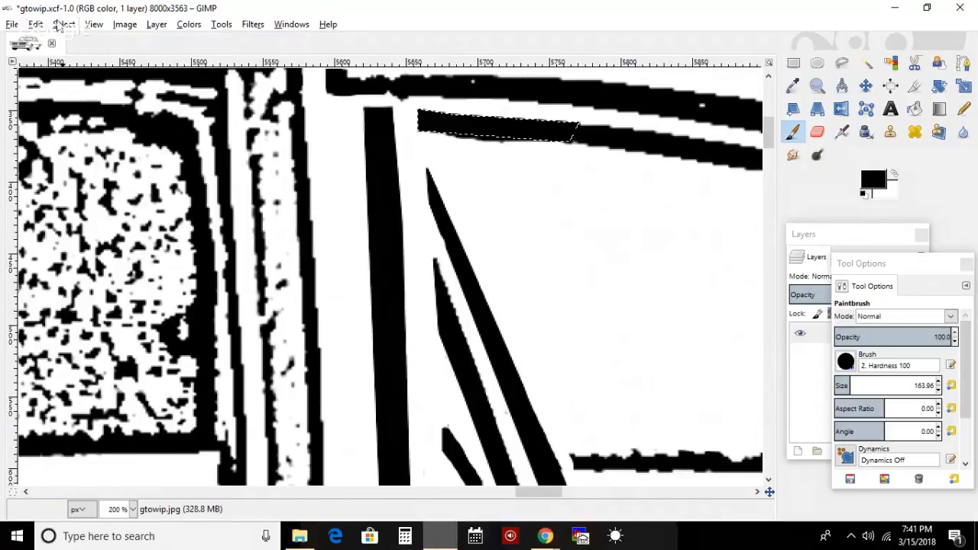
- Invert the selection, erase the bulge beneath the squared line with a white 43.51 brush, and clear the selection
left_click(65, 25)
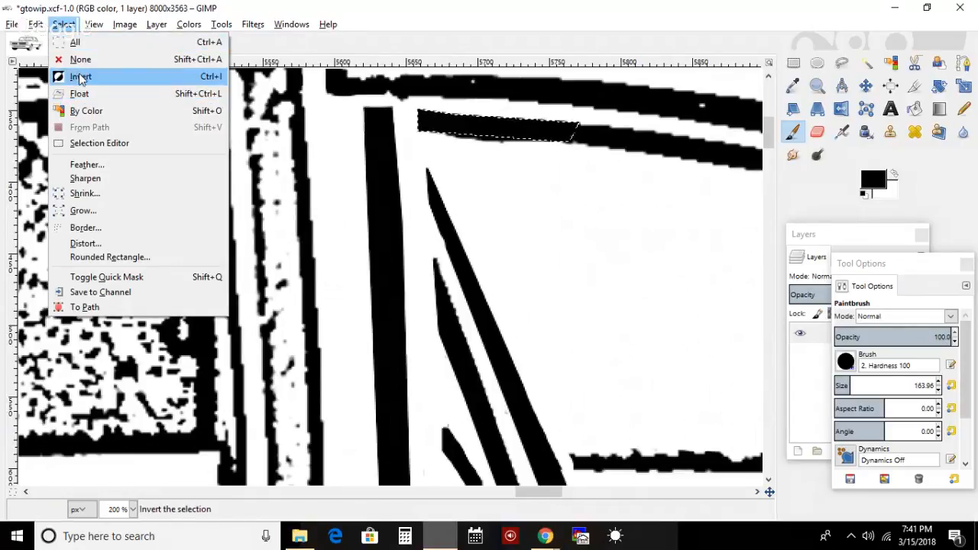
left_click(81, 77)
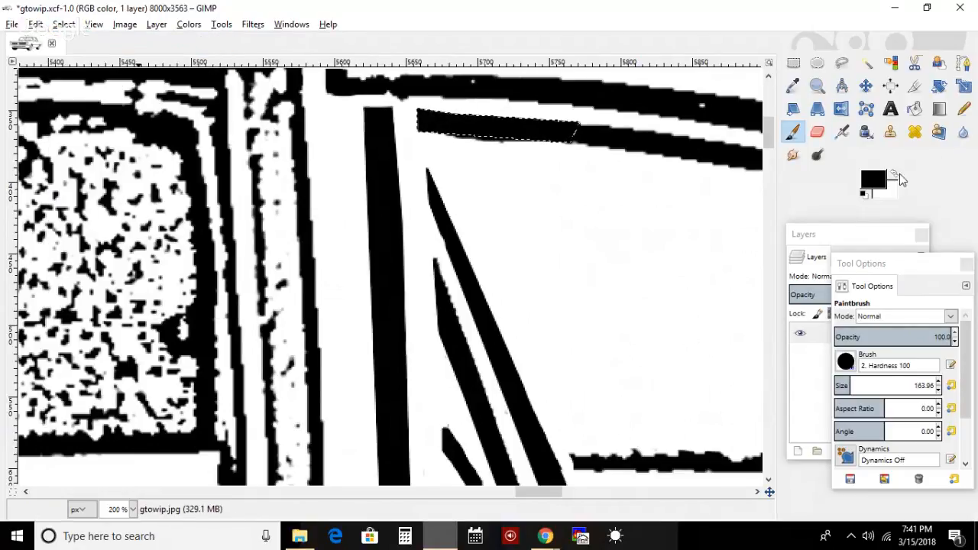
left_click(897, 175)
left_click_drag(848, 383, 838, 382)
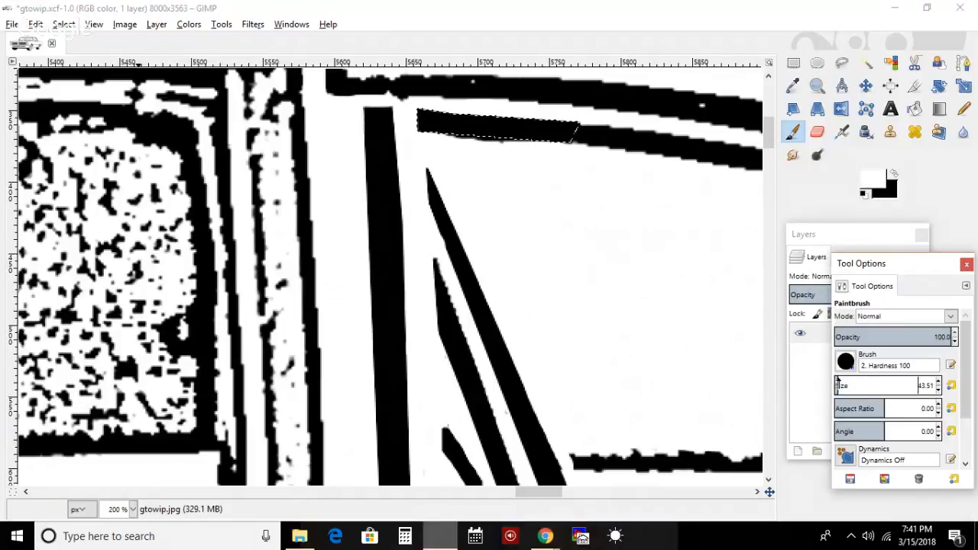
mouse_move(464, 159)
left_mouse_down()
mouse_move(551, 158)
mouse_move(533, 156)
left_mouse_up()
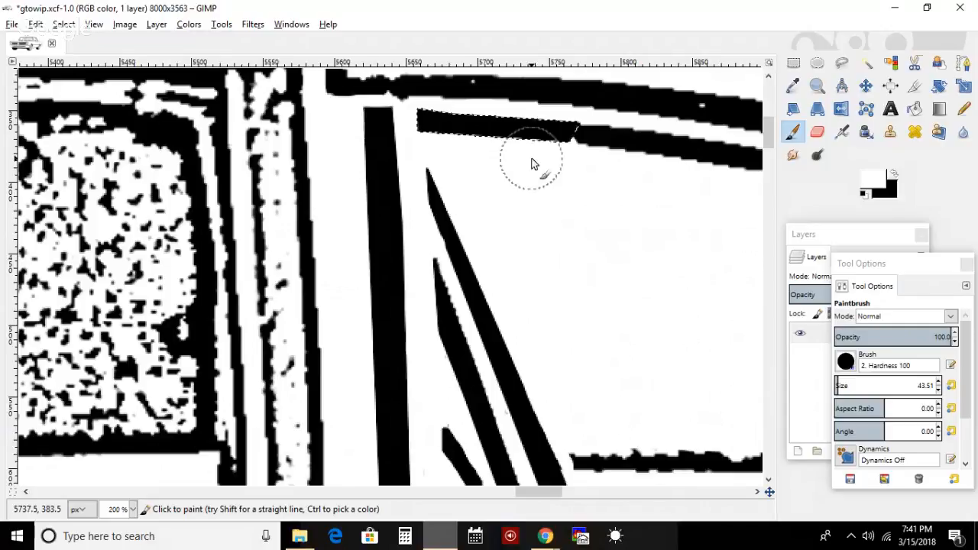
key("z")
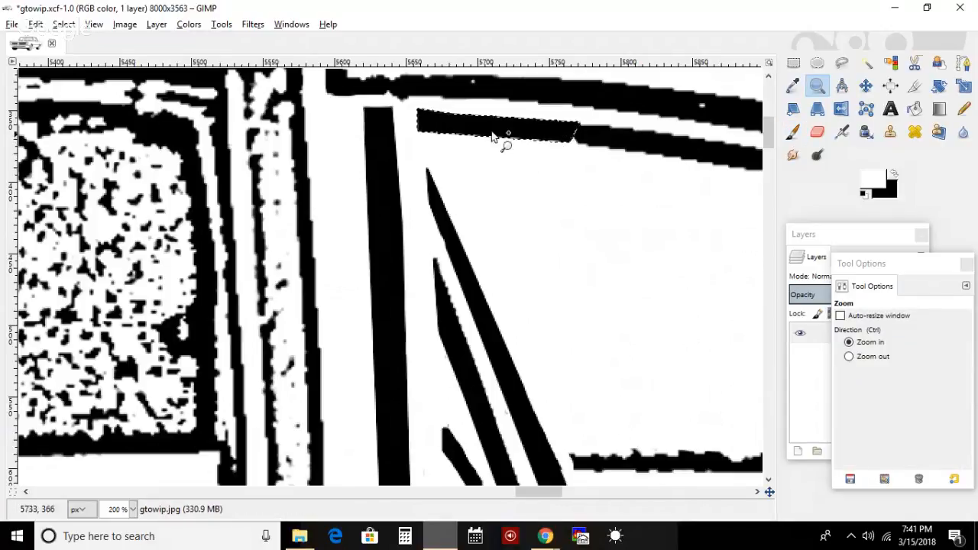
left_click(64, 24)
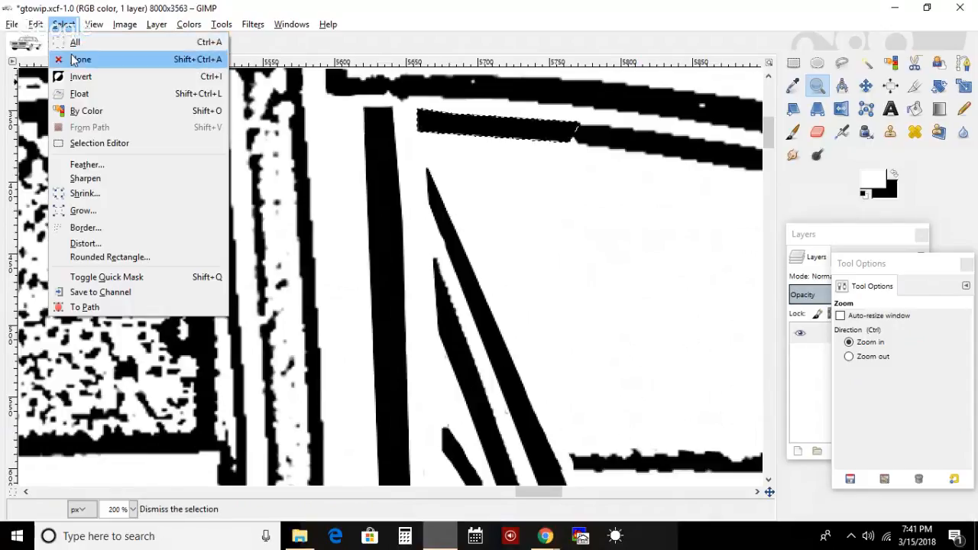
left_click(80, 59)
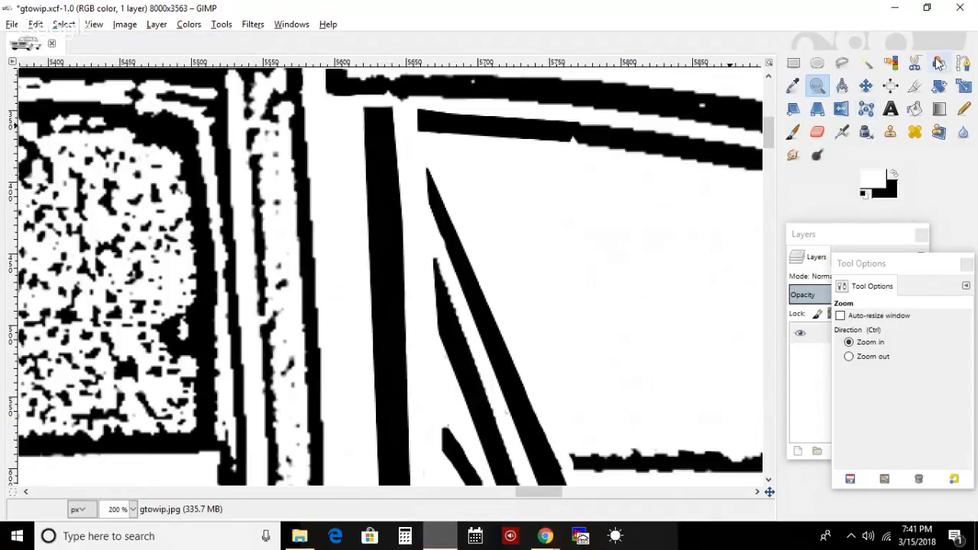
left_click(842, 63)
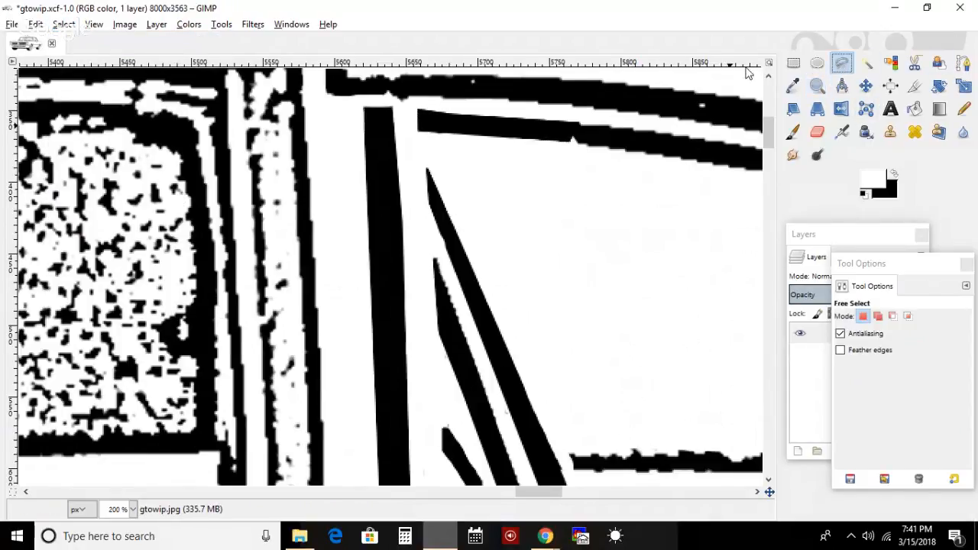
left_click(394, 109)
left_click(431, 111)
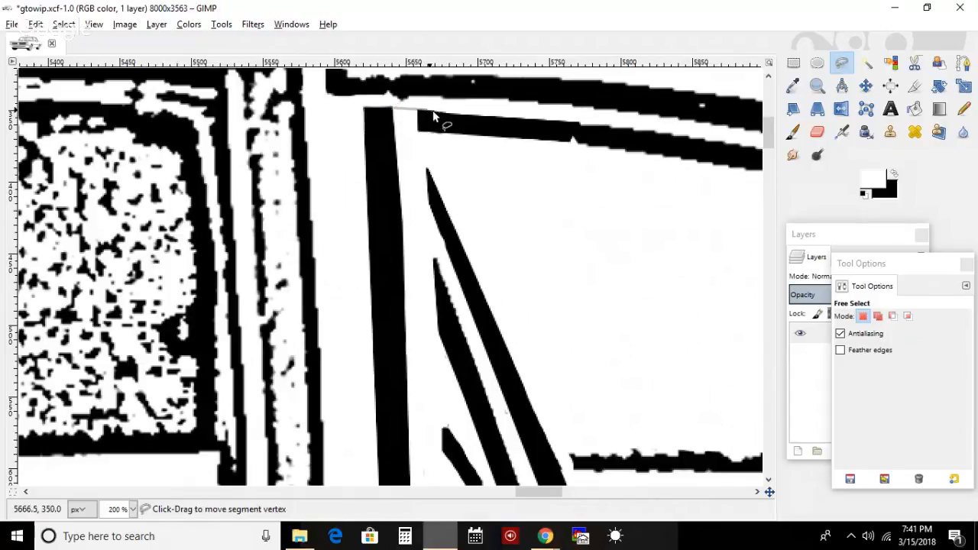
left_click(583, 128)
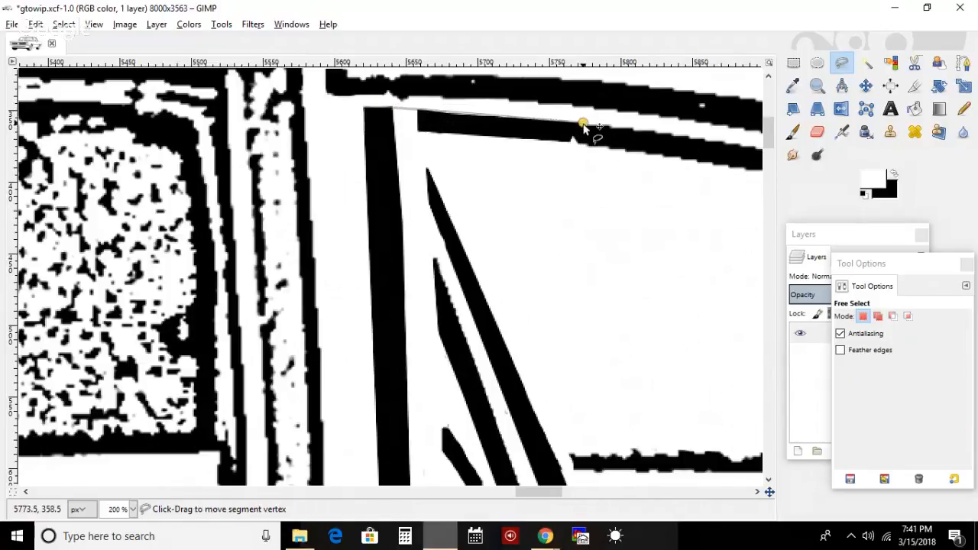
left_click(399, 112)
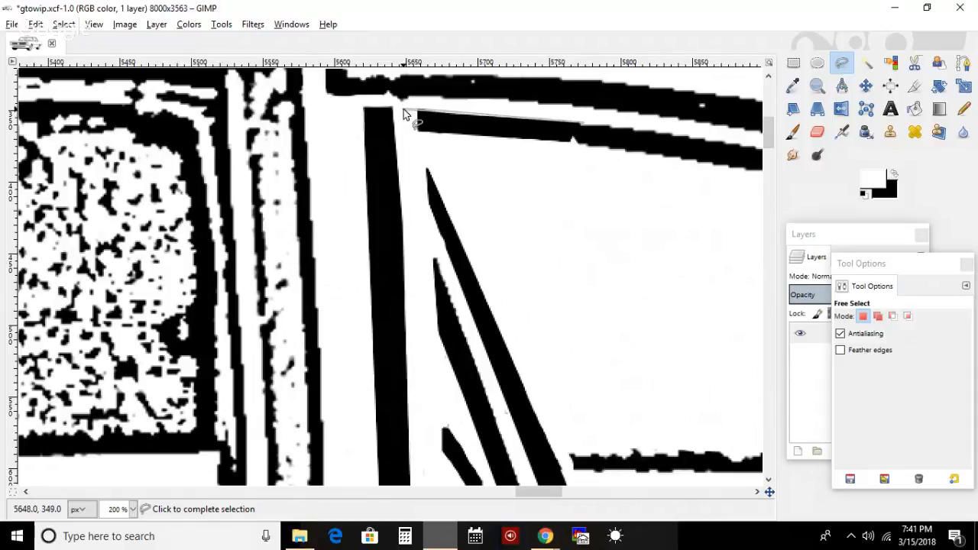
left_click(403, 111)
left_click(573, 110)
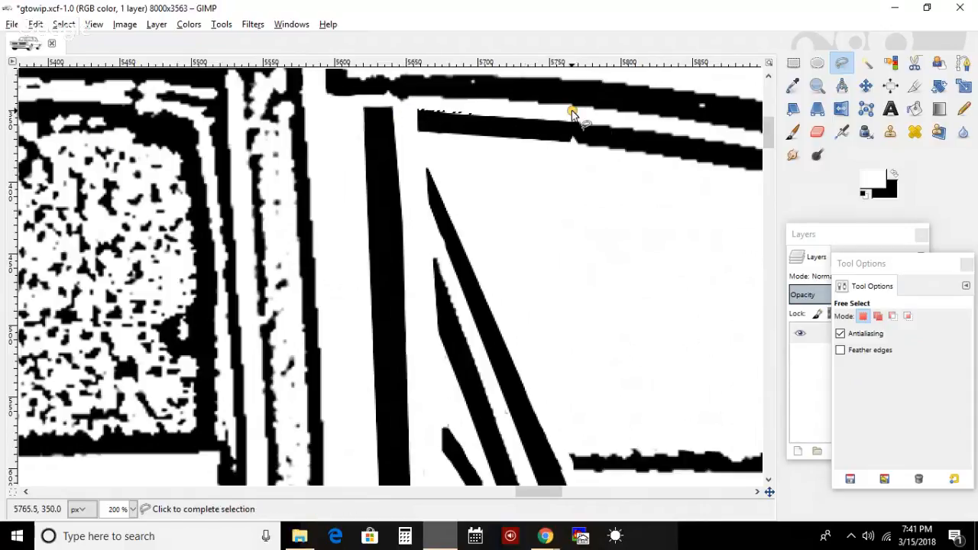
left_click(616, 152)
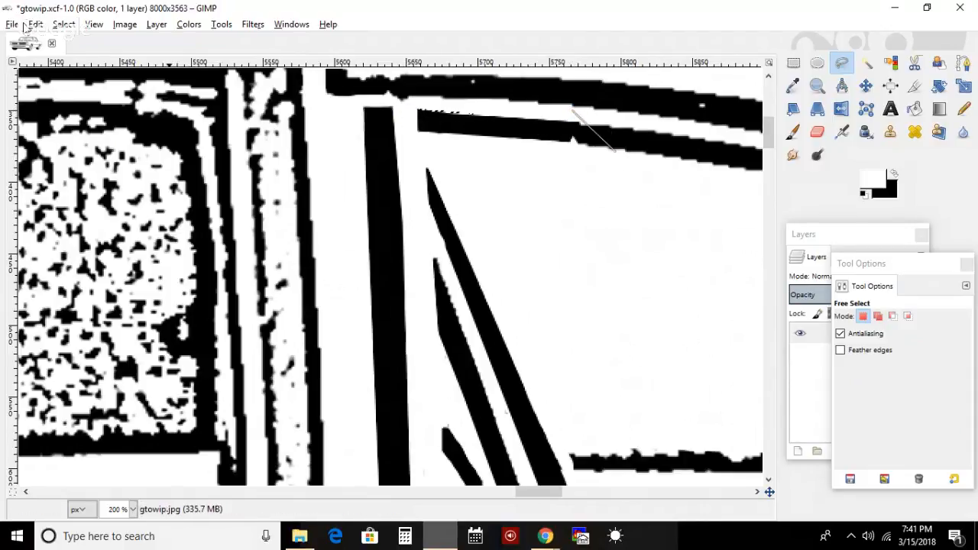
left_click(64, 25)
left_click(77, 59)
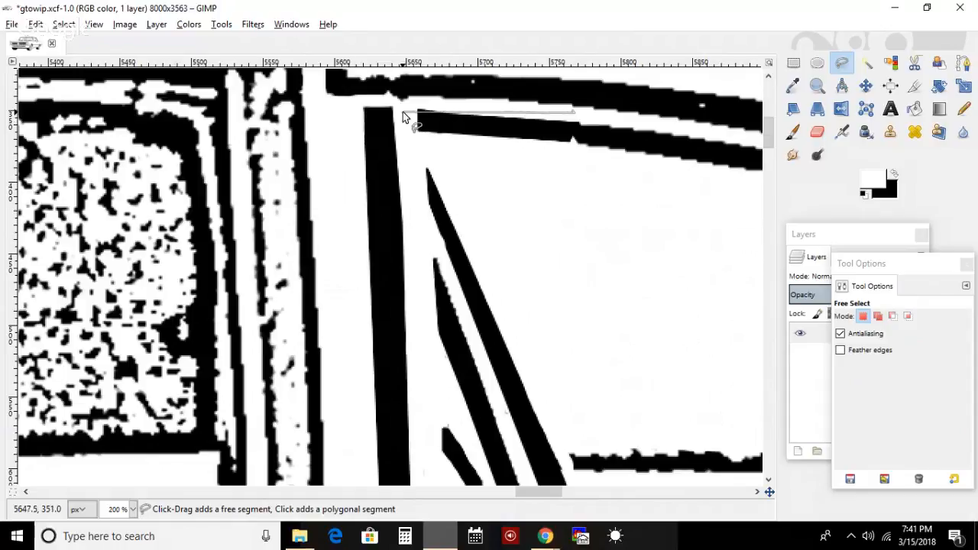
- Trim the inner top line's upper edge through a thin white-painted selection, deselect, and blunt the slanted line's tip with a 22.26 white brush
left_click(583, 121)
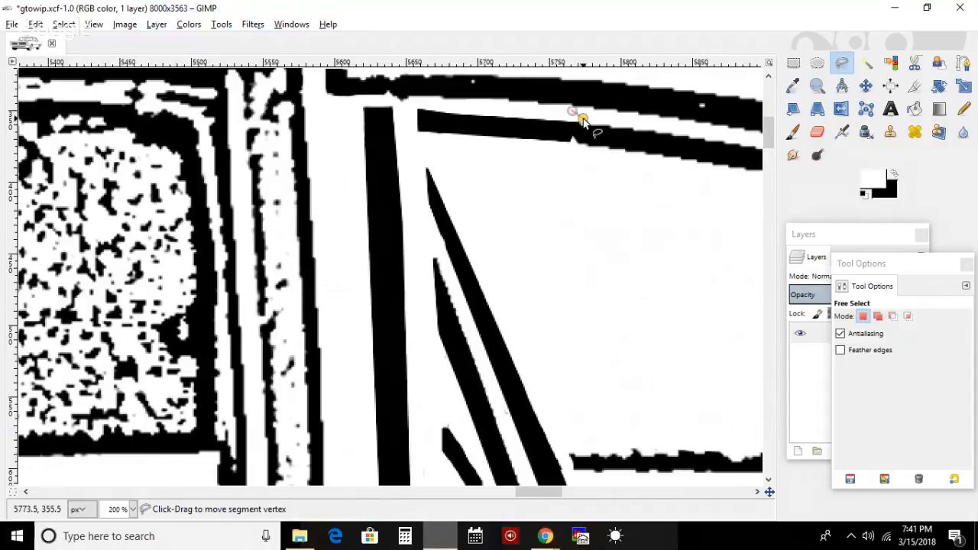
left_click(407, 113)
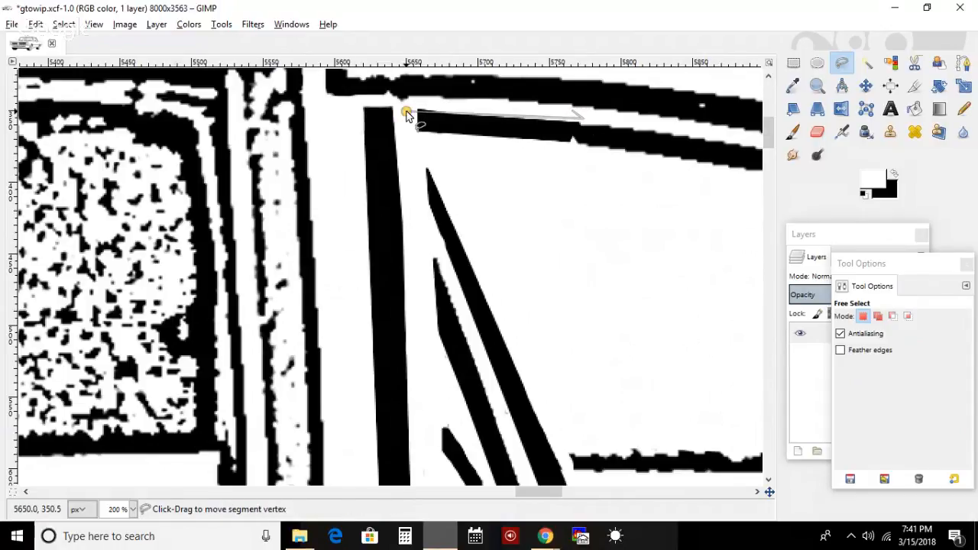
left_click(573, 113)
left_click(792, 132)
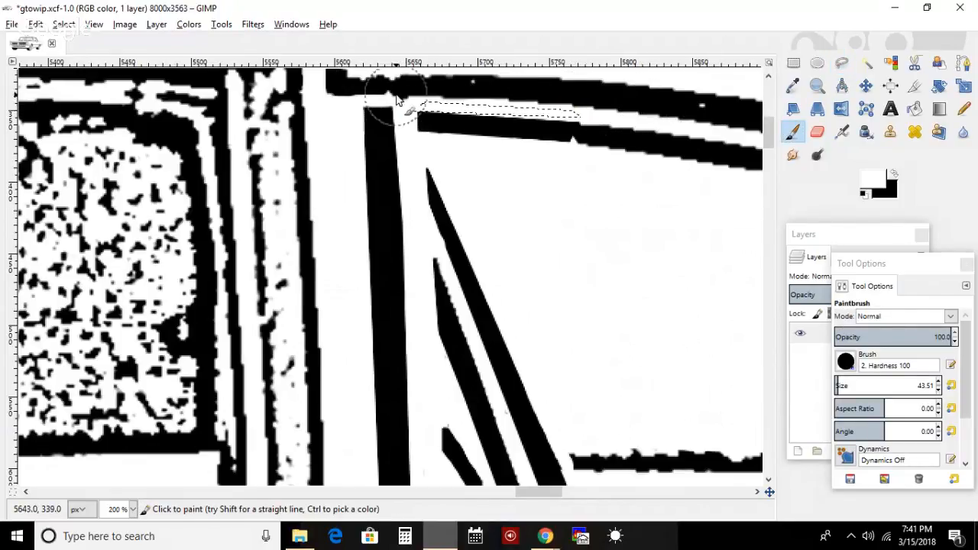
left_click(64, 24)
left_click(82, 60)
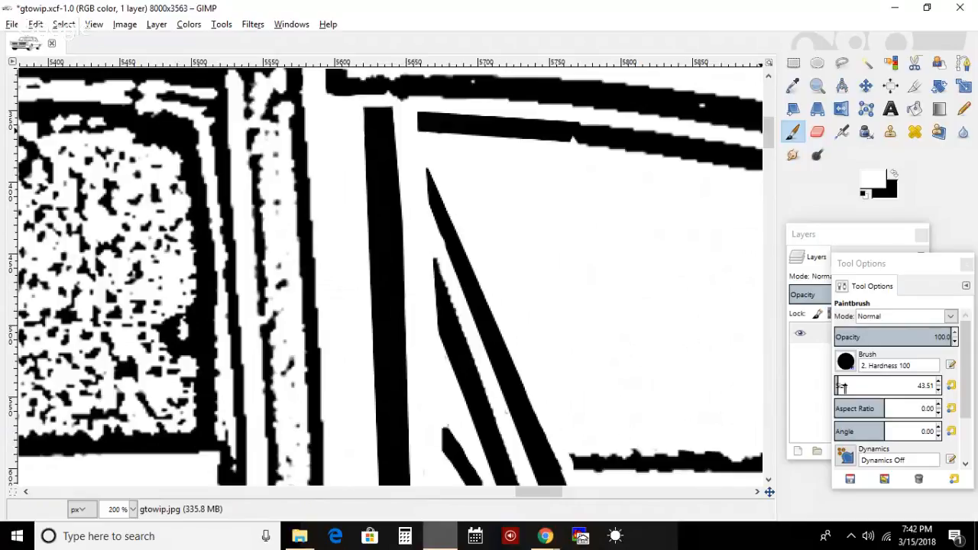
left_click_drag(837, 389, 832, 386)
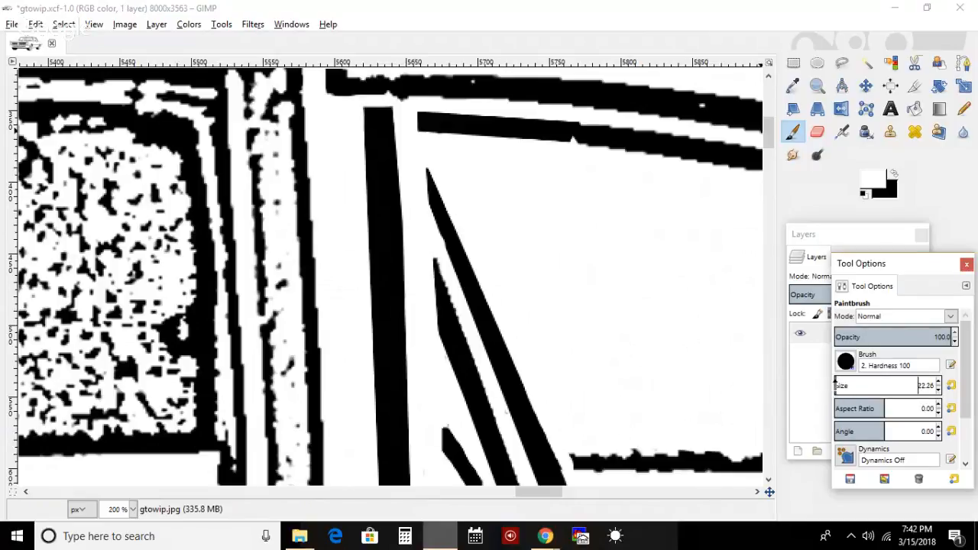
left_click(431, 155)
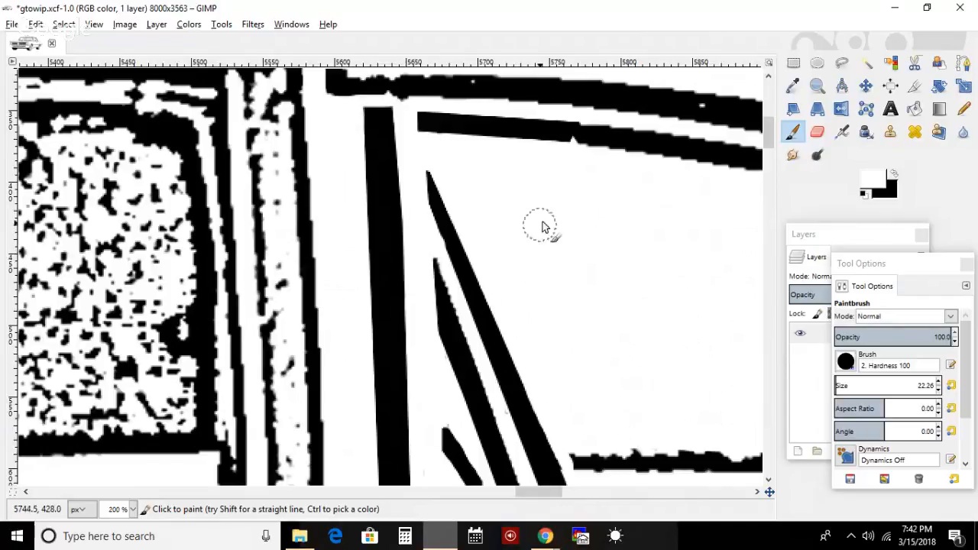
- Fill the notch in the inner top line and the white specks and dents in the thicker line above with a black 15.17 brush
left_click(896, 175)
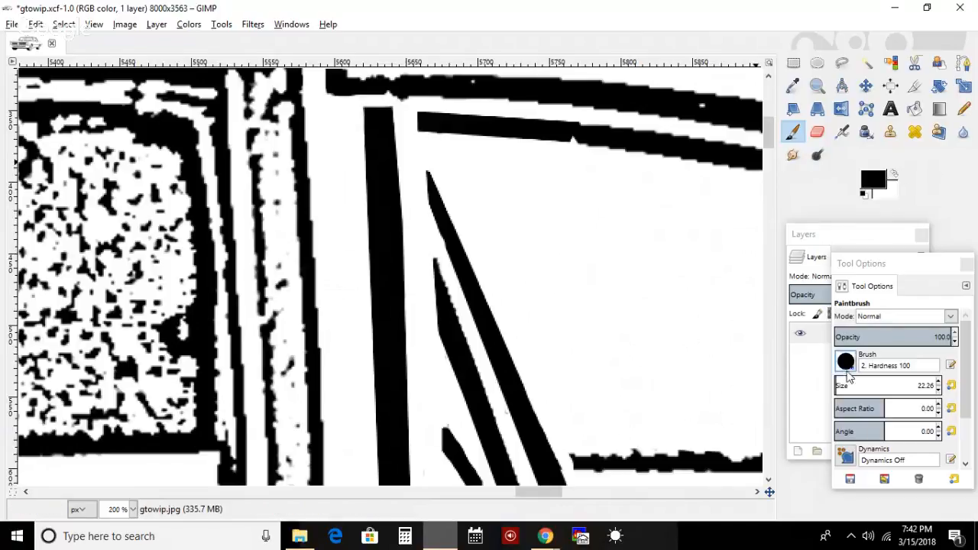
left_click(837, 382)
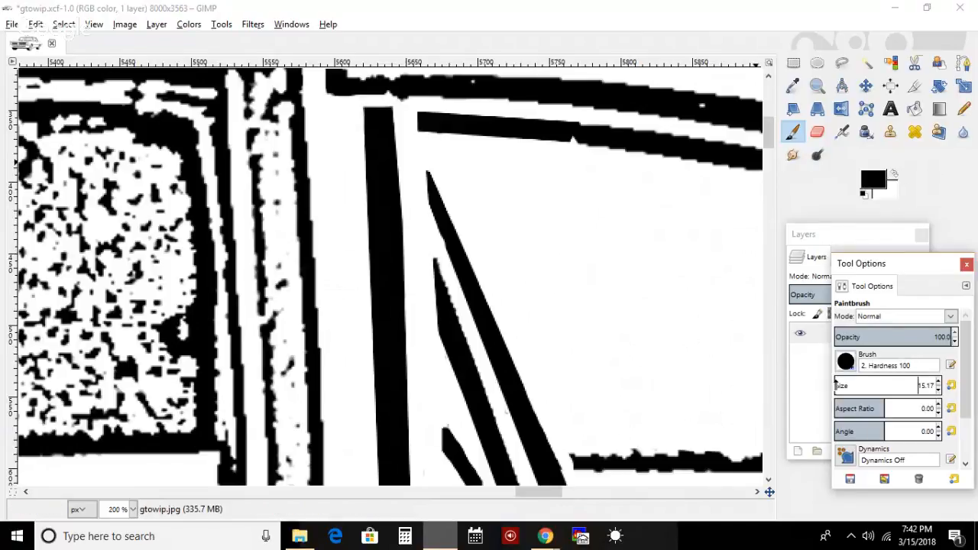
left_click(573, 134)
left_click(703, 104)
left_click_drag(489, 90, 344, 83)
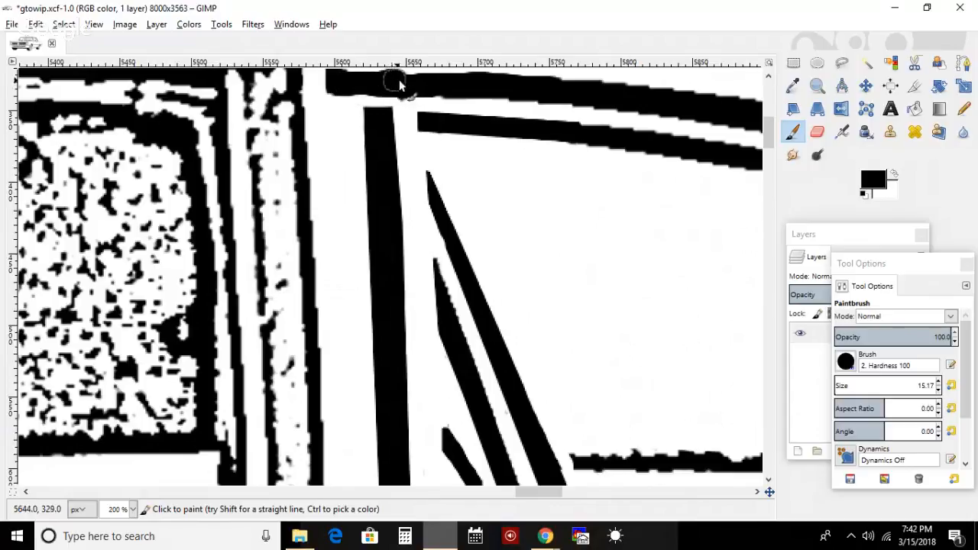
key("ctrl")
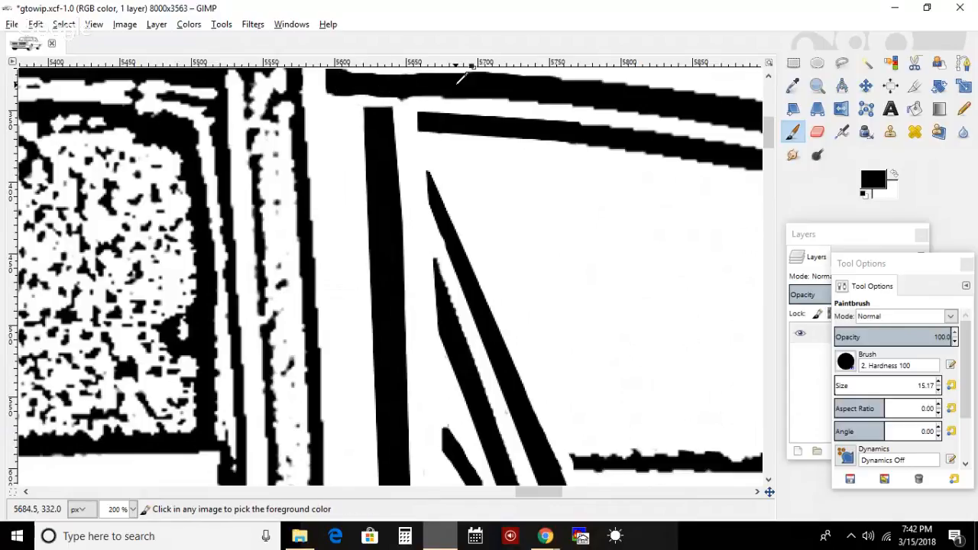
key("ctrl+x")
left_click(35, 25)
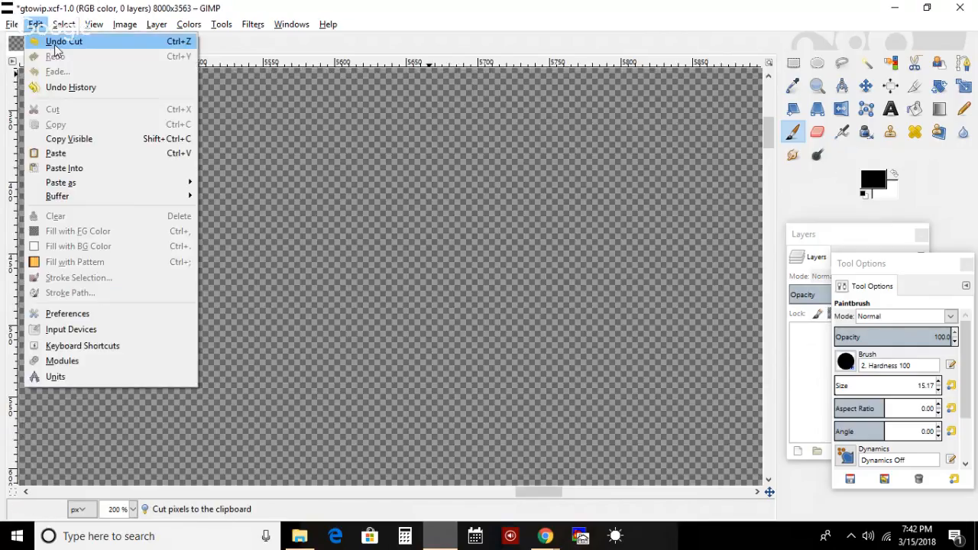
left_click(54, 43)
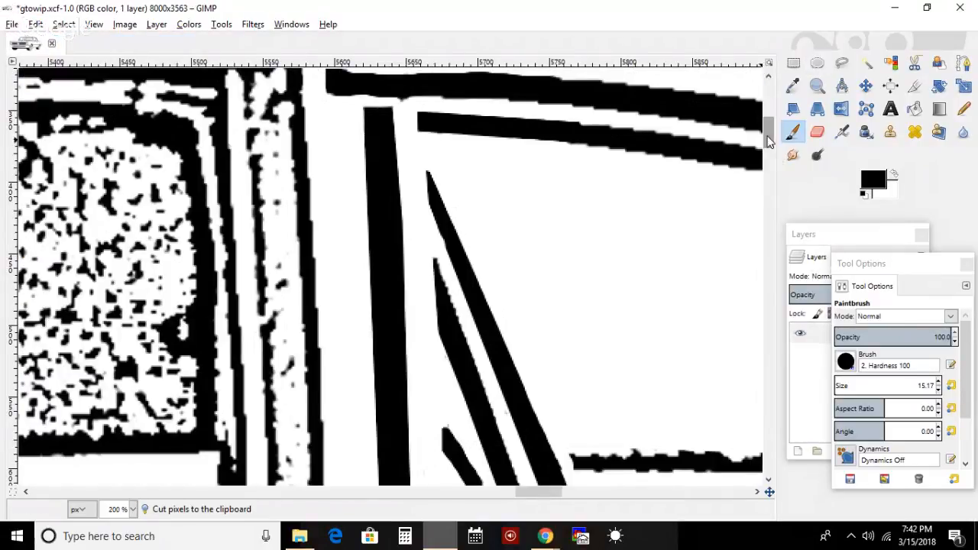
- Even out the front end of the thick upper window frame line with black, and switch the foreground colour to white
scroll(766, 130, "up", 2)
scroll(766, 130, "up", 1)
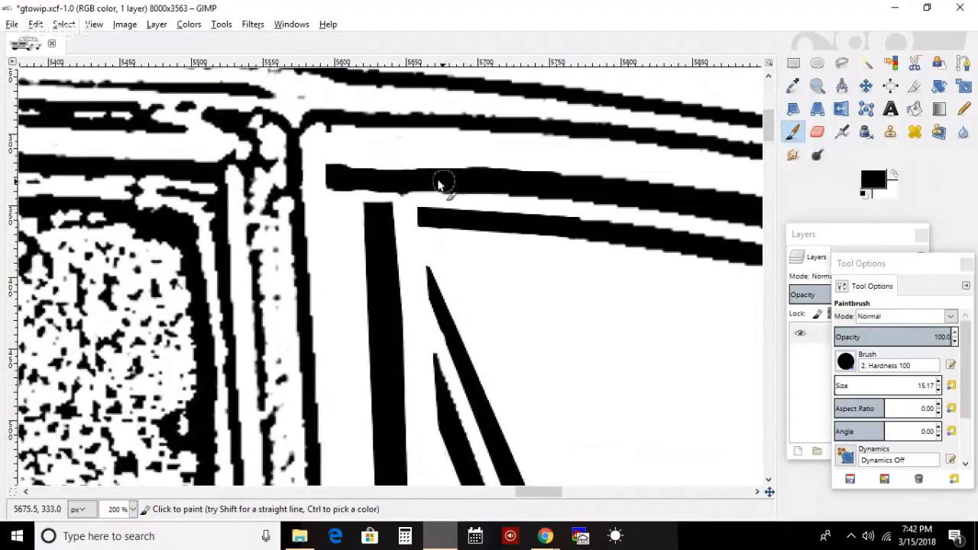
left_click_drag(344, 177, 427, 178)
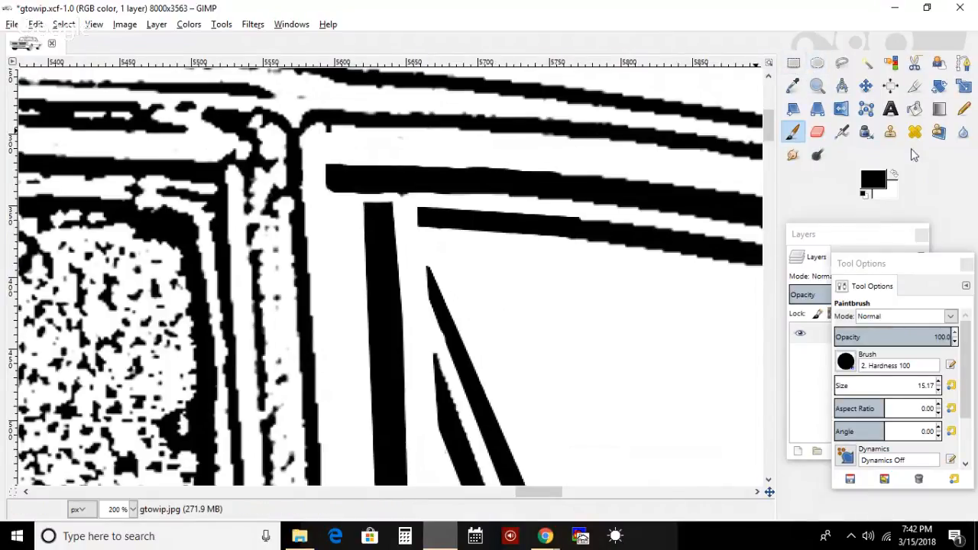
left_click(894, 175)
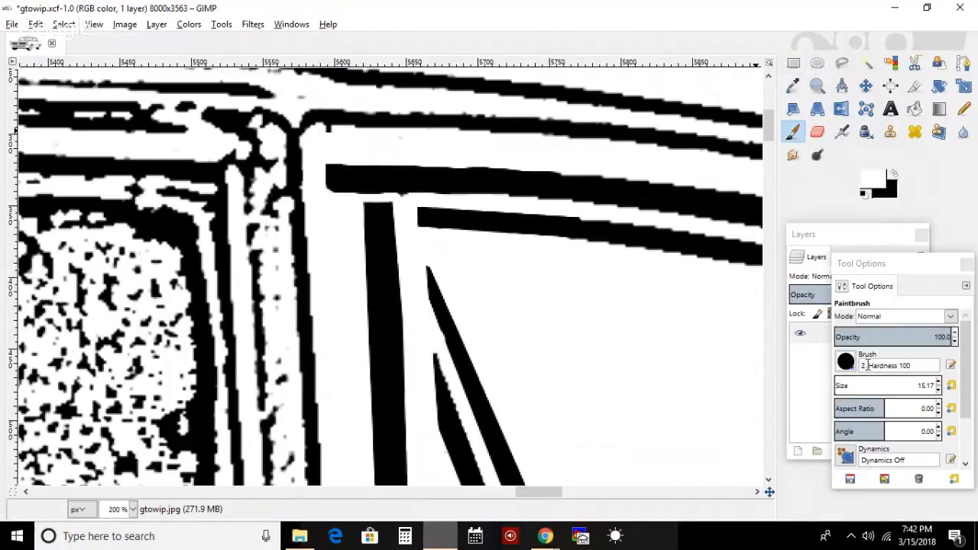
- Remove the small bump beneath the thick upper window frame line and trim the lower slanted line's tip with a white 1.00 brush
left_click(940, 392)
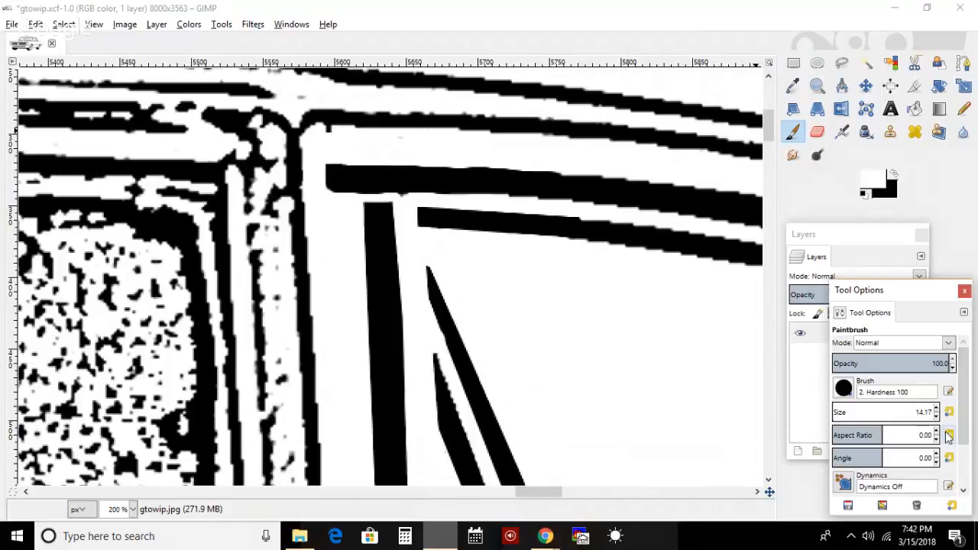
left_click(937, 419)
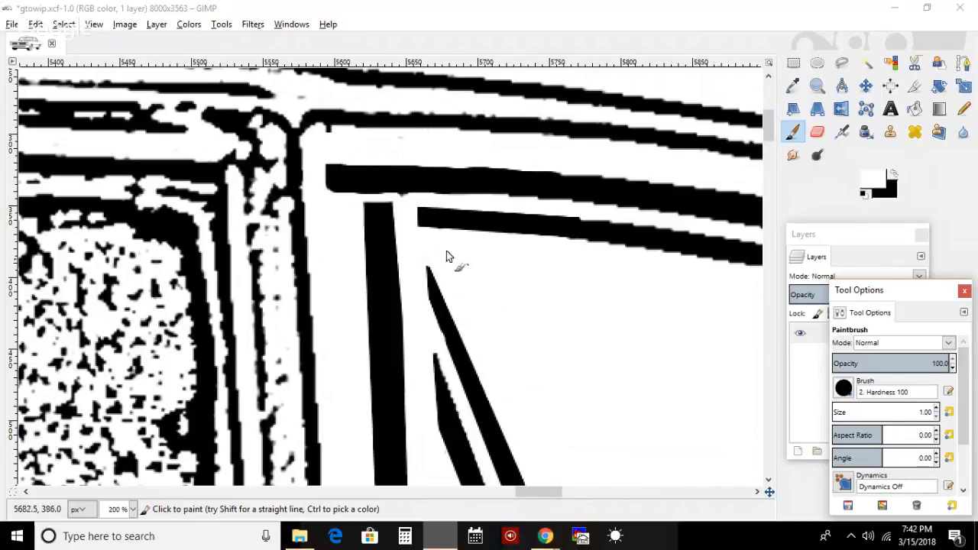
left_click(390, 195)
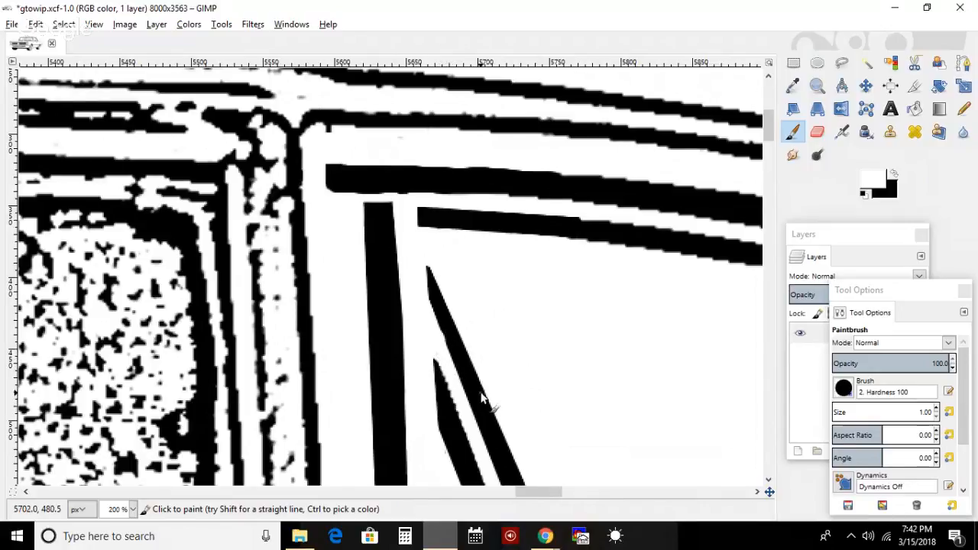
key("ctrl")
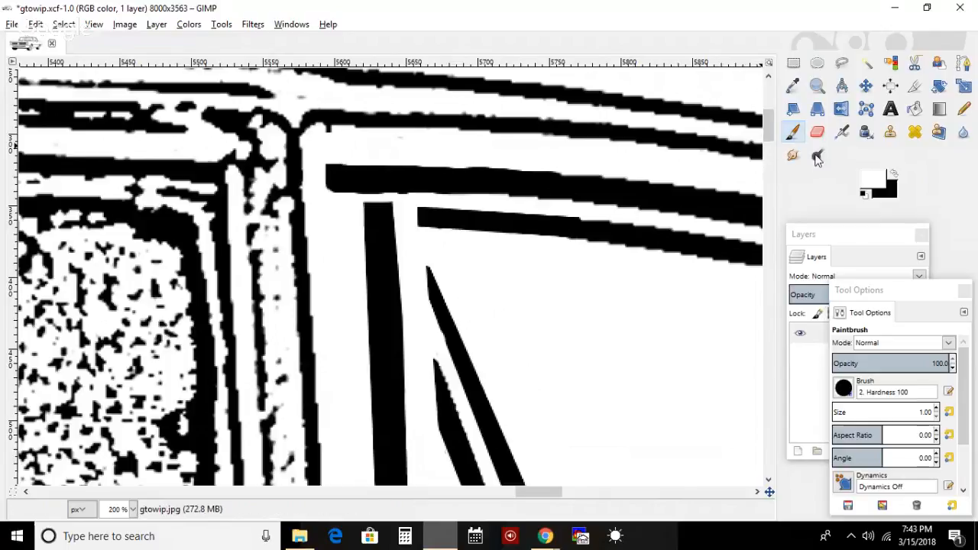
left_click(894, 175)
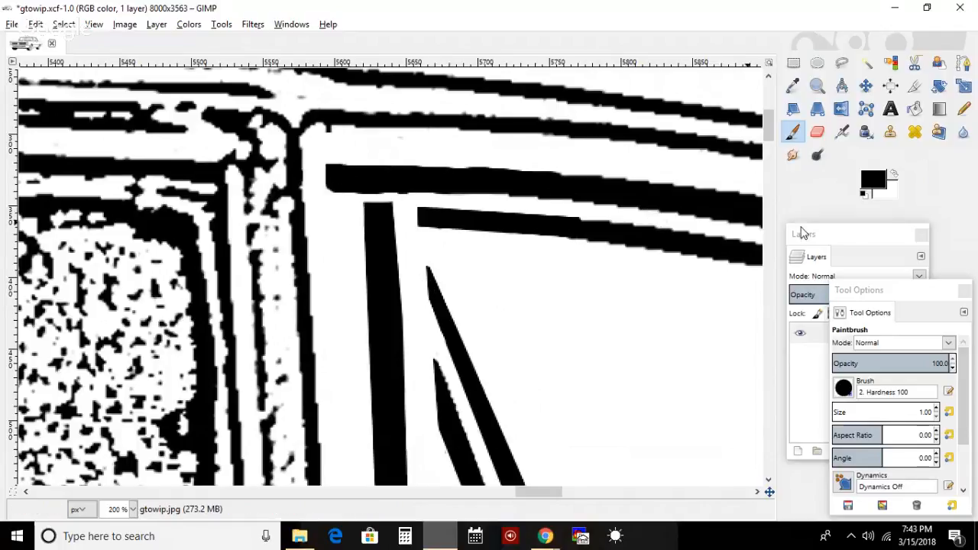
left_click(895, 176)
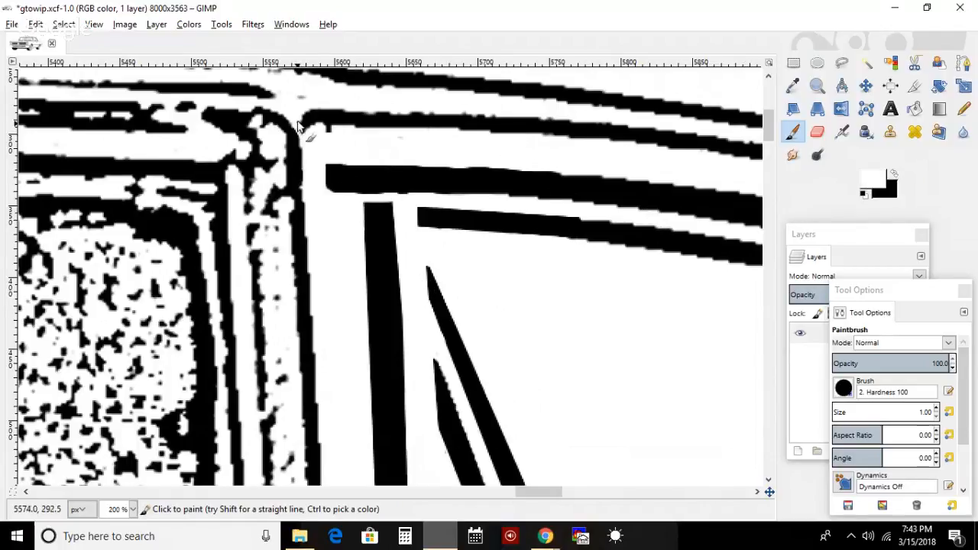
- With a white 7.26 brush, separate the upper body line from the rounded corner and trim the top of the thick vertical line
left_click(834, 411)
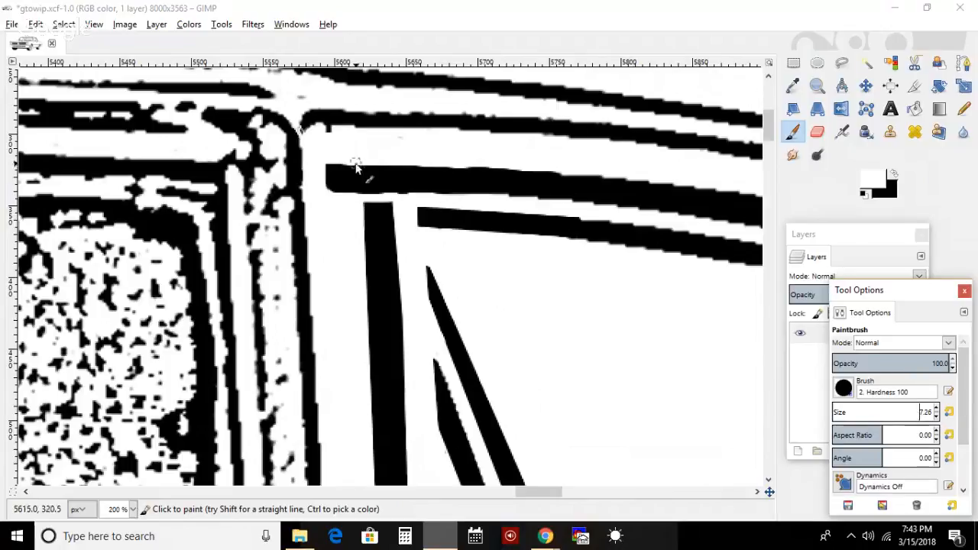
mouse_move(298, 115)
left_mouse_down()
mouse_move(308, 148)
mouse_move(341, 131)
mouse_move(323, 132)
mouse_move(370, 123)
mouse_move(390, 147)
left_mouse_up()
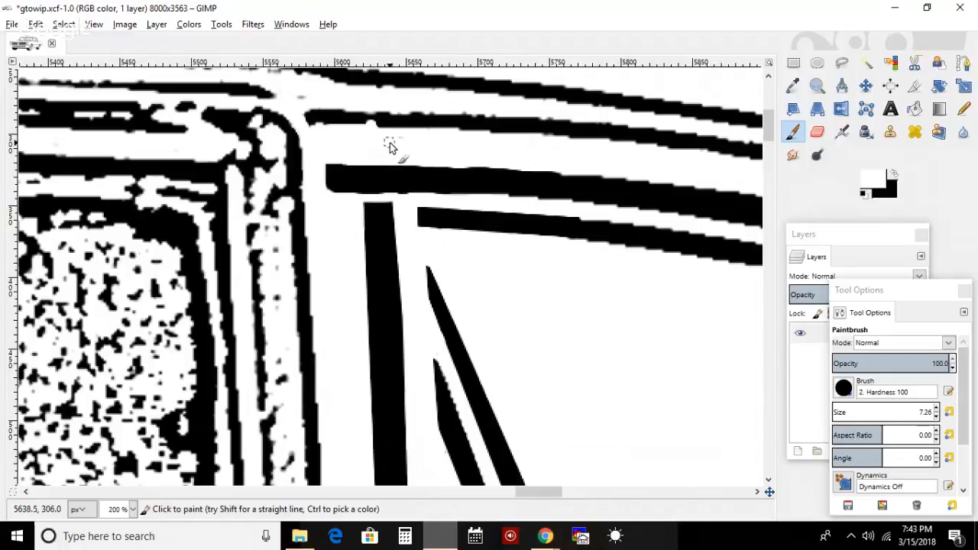
key("ctrl+z")
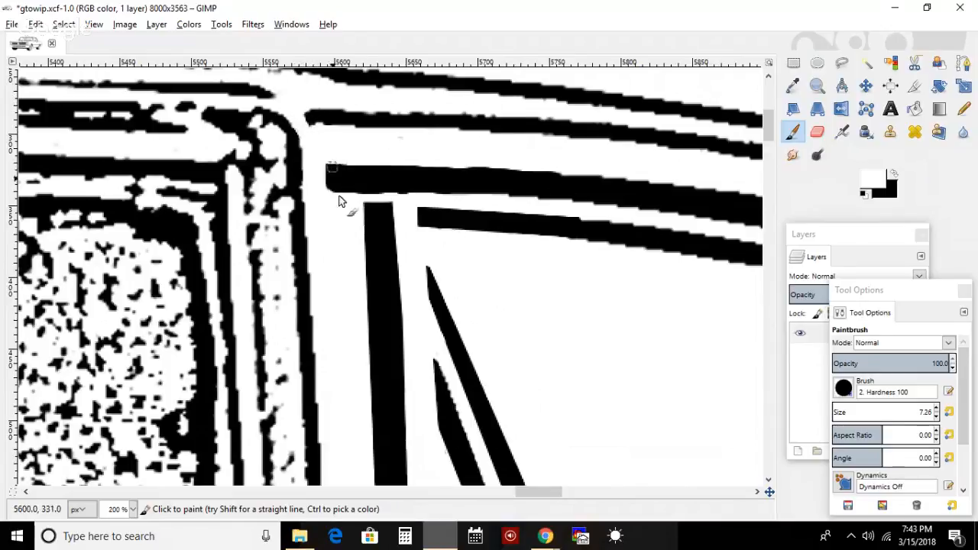
left_click_drag(378, 204, 413, 211)
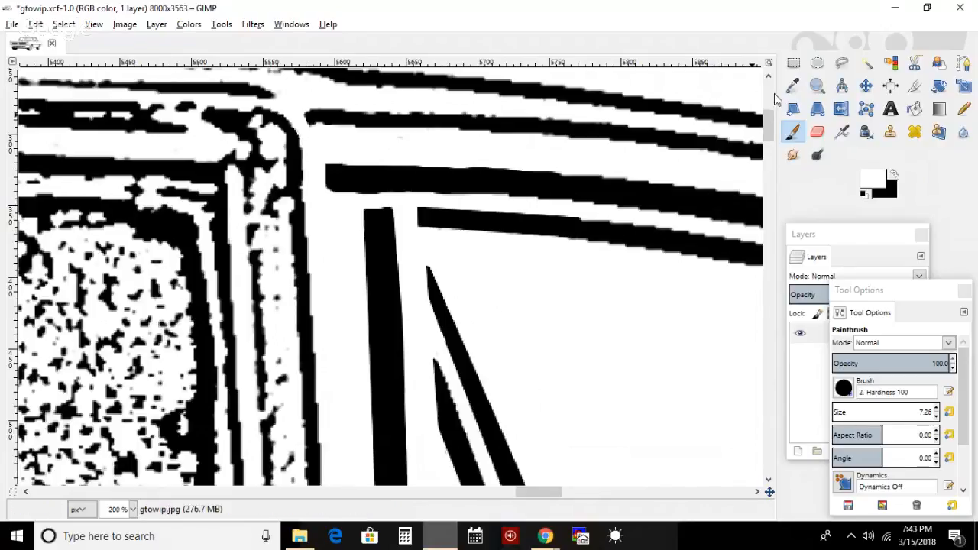
mouse_move(774, 111)
left_mouse_down()
mouse_move(778, 197)
mouse_move(753, 126)
left_mouse_up()
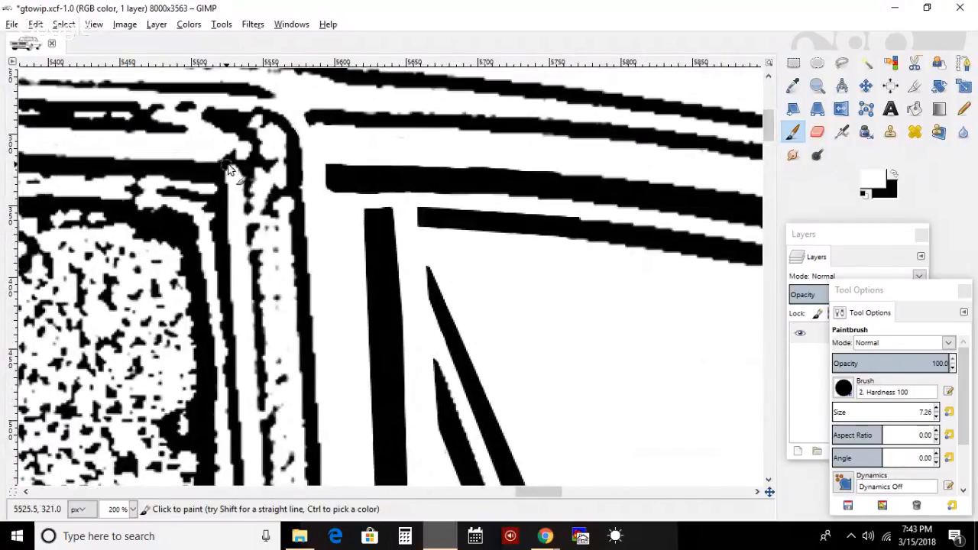
left_click_drag(228, 166, 240, 155)
left_click_drag(257, 325, 262, 399)
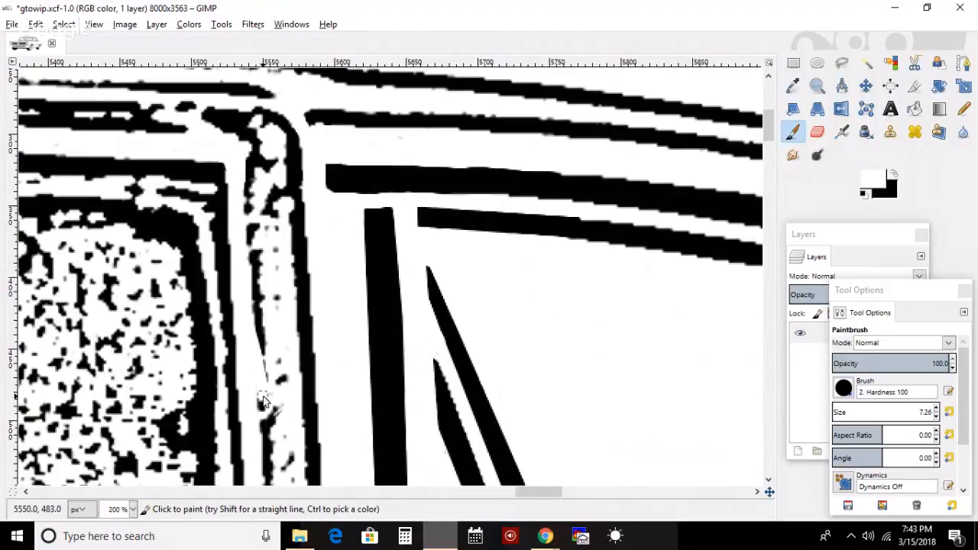
key("ctrl+z")
key("ctrl+z")
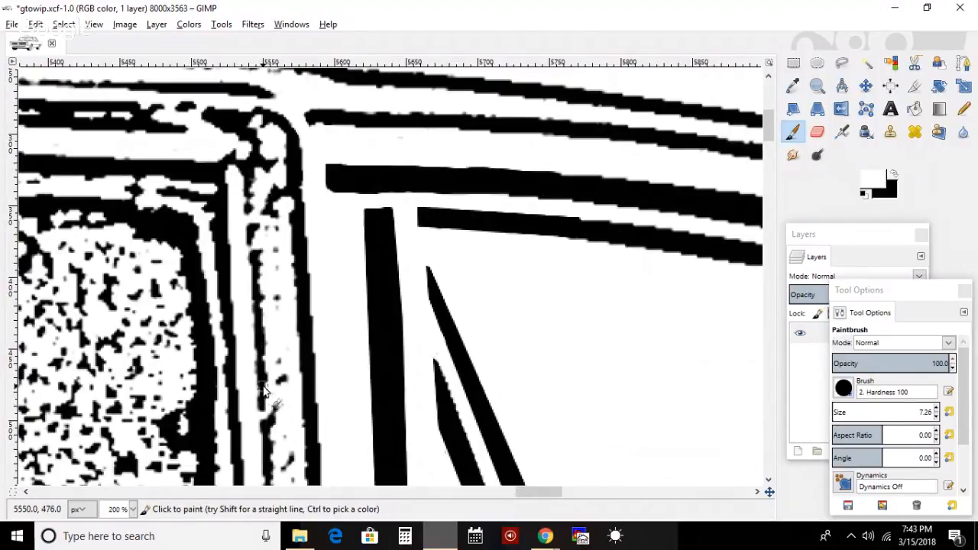
- Erase the black marks between the inner frame corner and the speckled vertical strip in white, smoothing the strip's inner edge
left_click_drag(243, 154, 240, 181)
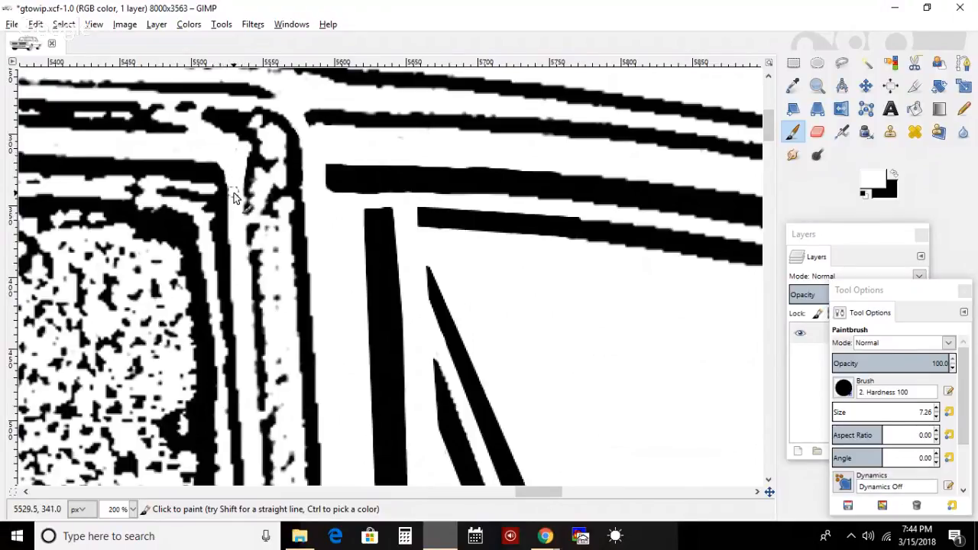
mouse_move(243, 142)
left_mouse_down()
mouse_move(203, 127)
mouse_move(219, 133)
mouse_move(203, 107)
left_mouse_up()
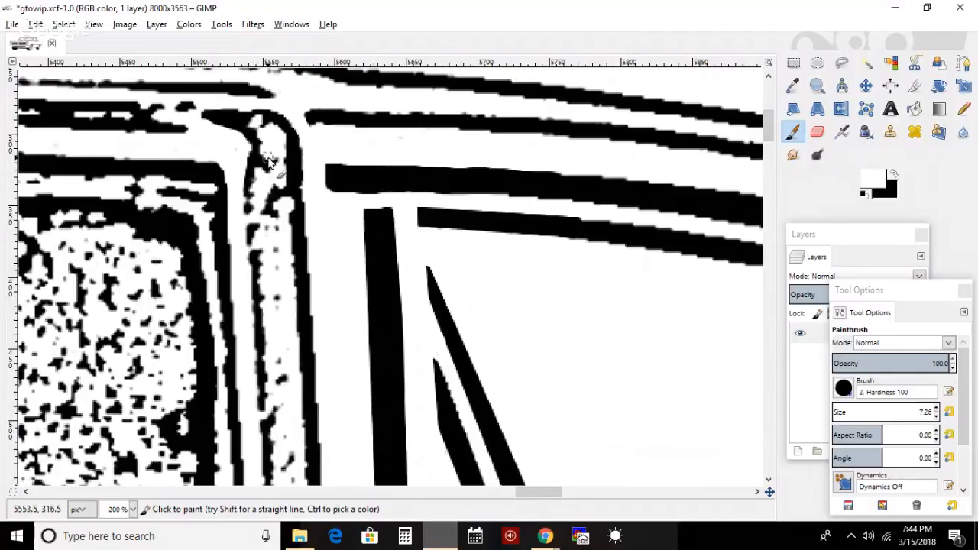
left_click_drag(247, 193, 255, 432)
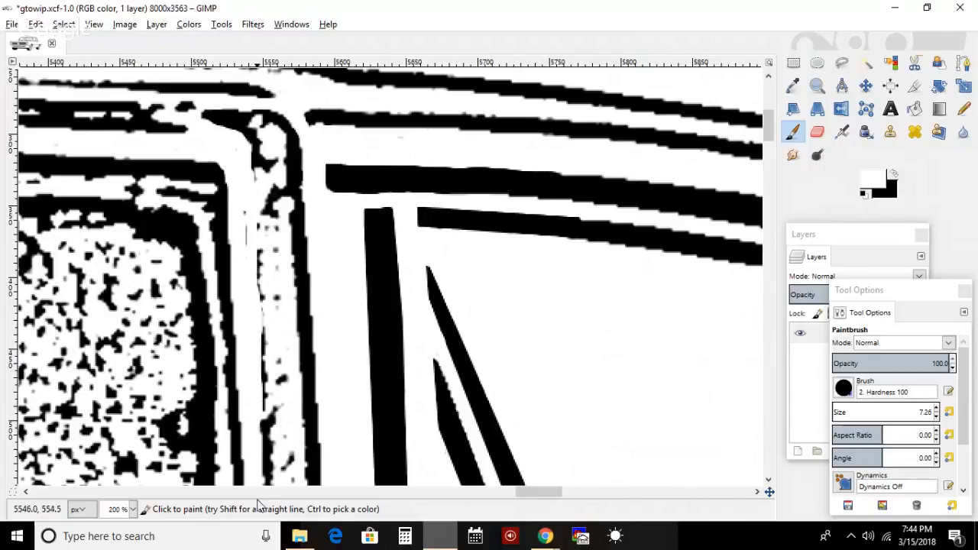
left_click_drag(248, 246, 245, 196)
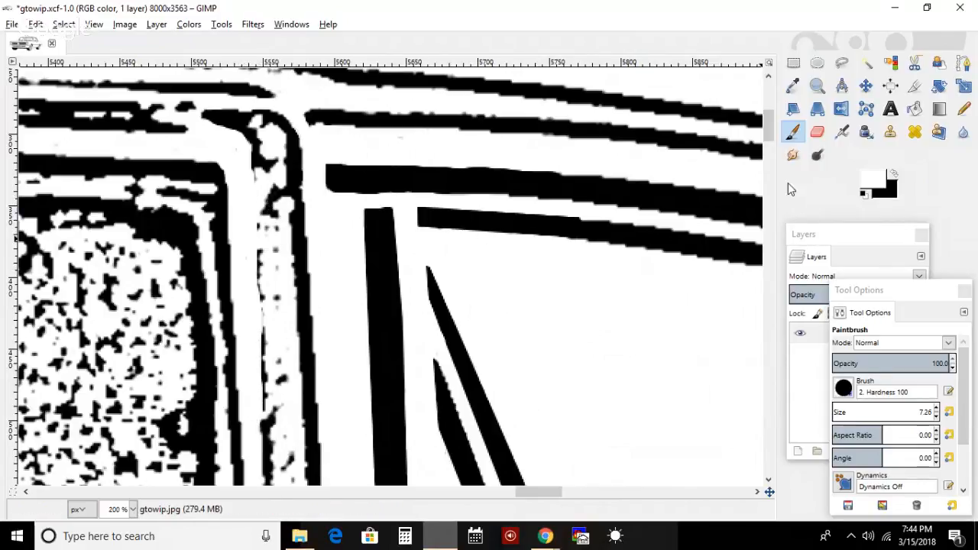
- Switch to black and fill the white gaps inside the speckled strip's upper corner, undoing the last stray strokes
mouse_move(771, 132)
left_mouse_down()
mouse_move(778, 203)
mouse_move(772, 131)
left_mouse_up()
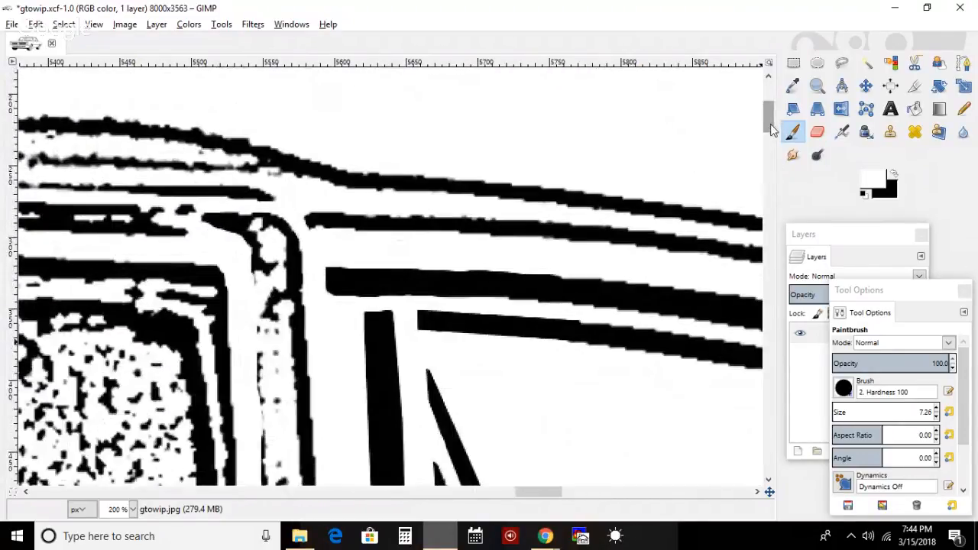
left_click(889, 175)
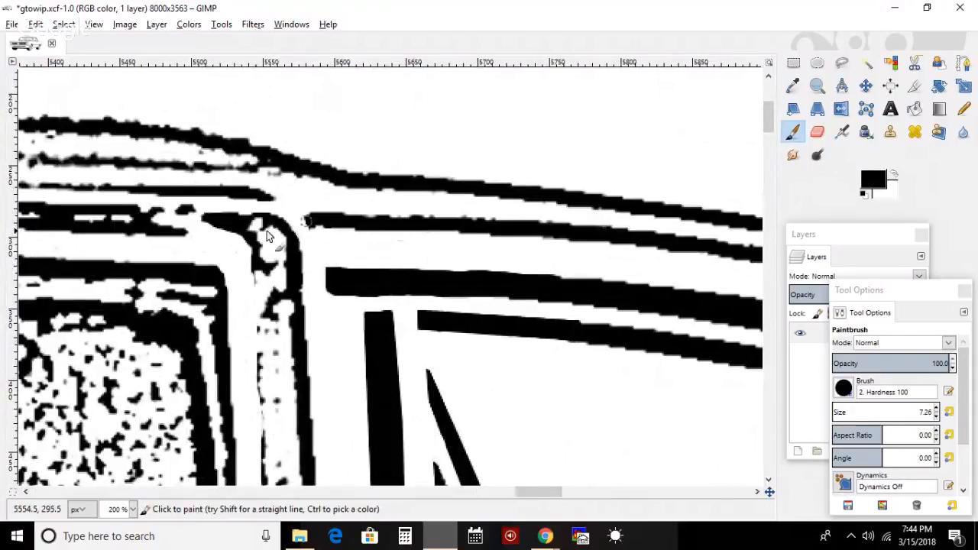
mouse_move(270, 234)
left_mouse_down()
mouse_move(240, 221)
mouse_move(254, 219)
mouse_move(289, 259)
mouse_move(256, 247)
mouse_move(259, 268)
mouse_move(254, 242)
mouse_move(263, 289)
mouse_move(259, 231)
mouse_move(280, 258)
mouse_move(265, 217)
mouse_move(287, 232)
mouse_move(296, 259)
mouse_move(294, 246)
mouse_move(277, 224)
mouse_move(293, 250)
mouse_move(306, 451)
mouse_move(279, 233)
left_mouse_up()
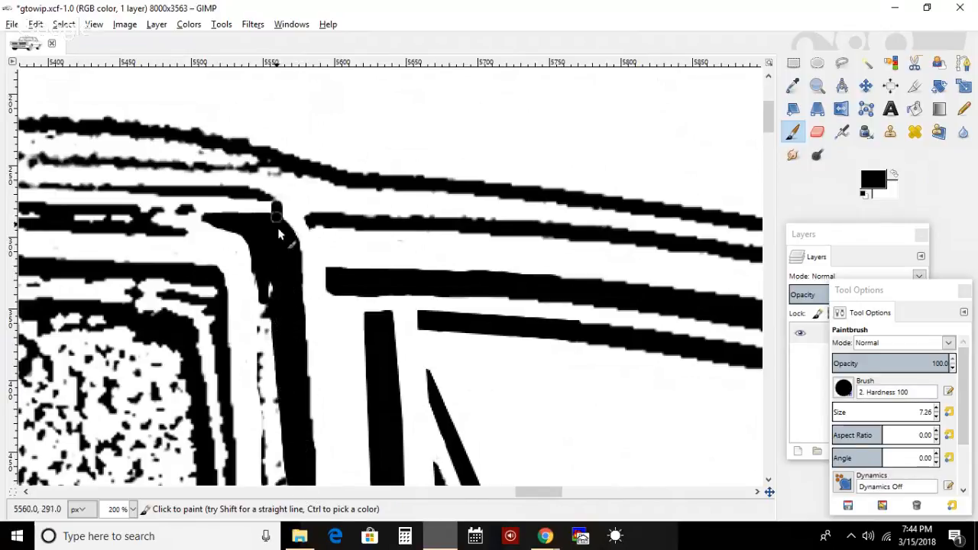
key("ctrl+z")
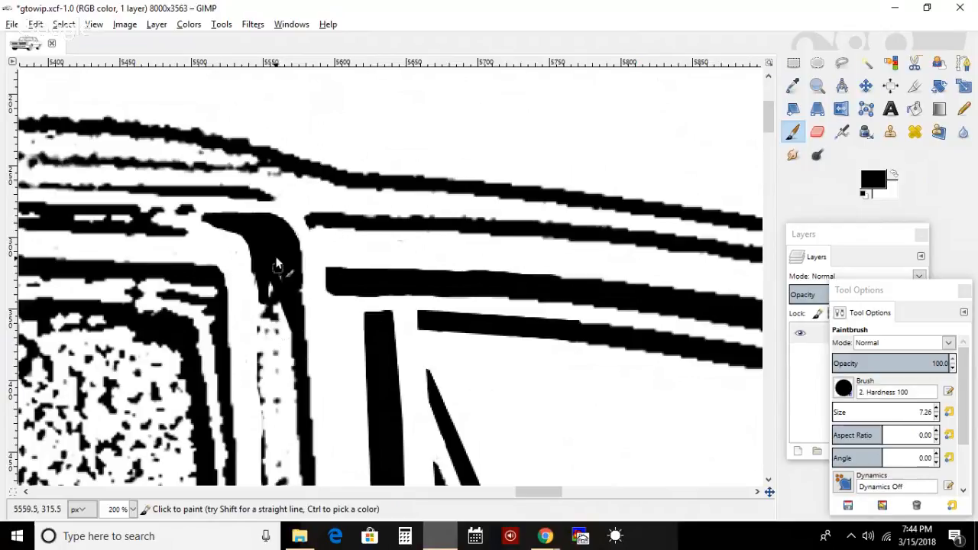
left_click(794, 65)
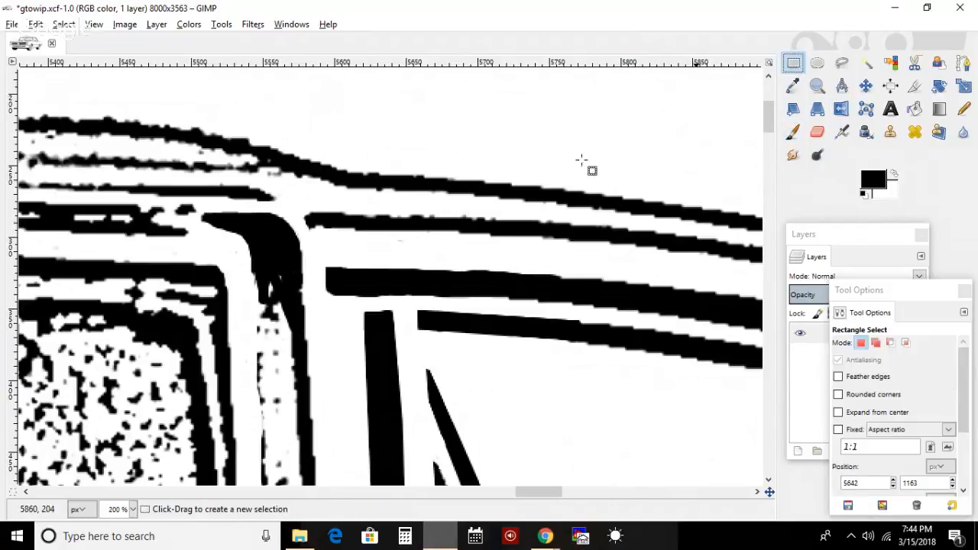
left_click_drag(252, 257, 320, 539)
left_click(347, 389)
- Start a Free Select outline at the speckled strip's upper corner tip and trace down its inner edge
left_click_drag(769, 164, 769, 135)
left_click(841, 63)
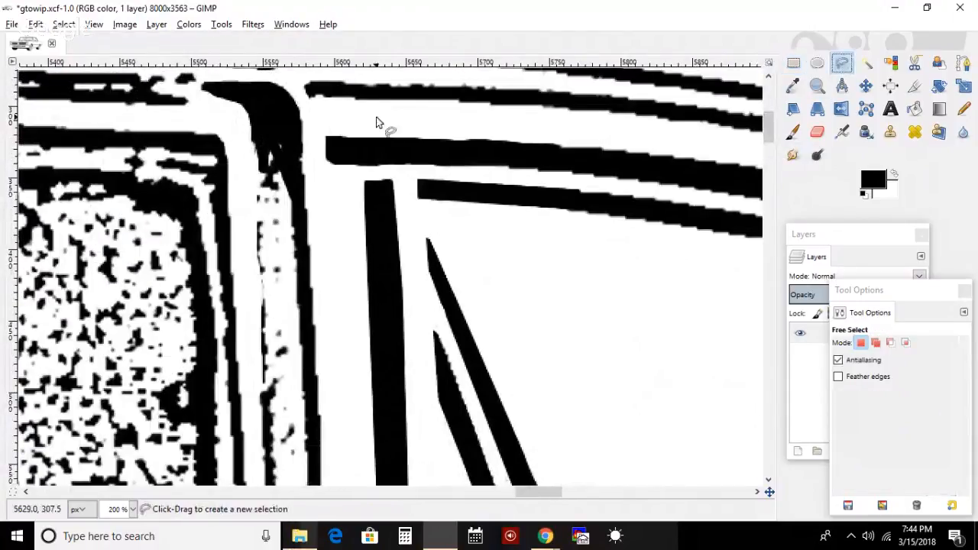
left_click(203, 90)
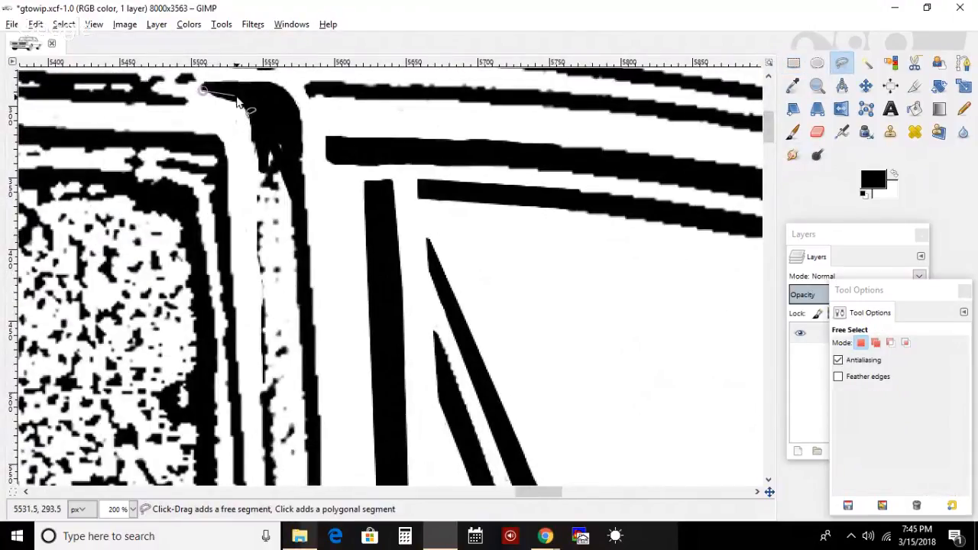
left_click(238, 97)
left_click(247, 102)
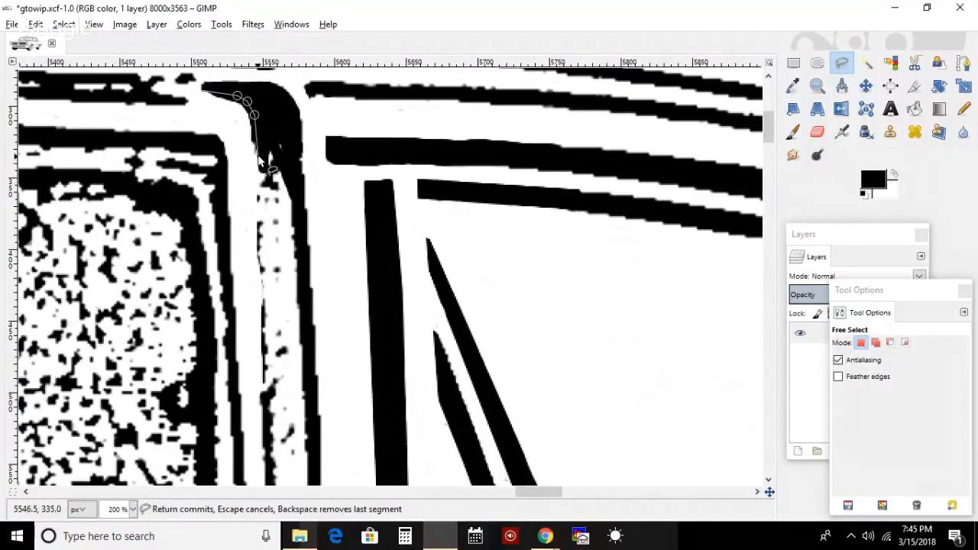
left_click(266, 368)
left_click_drag(770, 145, 771, 176)
left_click(278, 418)
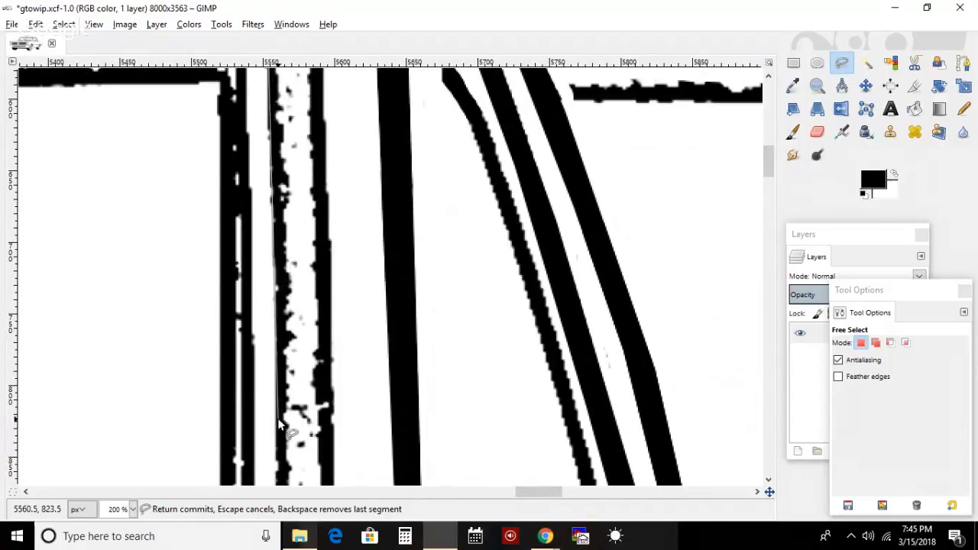
- Continue the Free Select outline around the strip's lower inner corner to the upper edge of the thick bottom frame line
left_click_drag(770, 153, 771, 180)
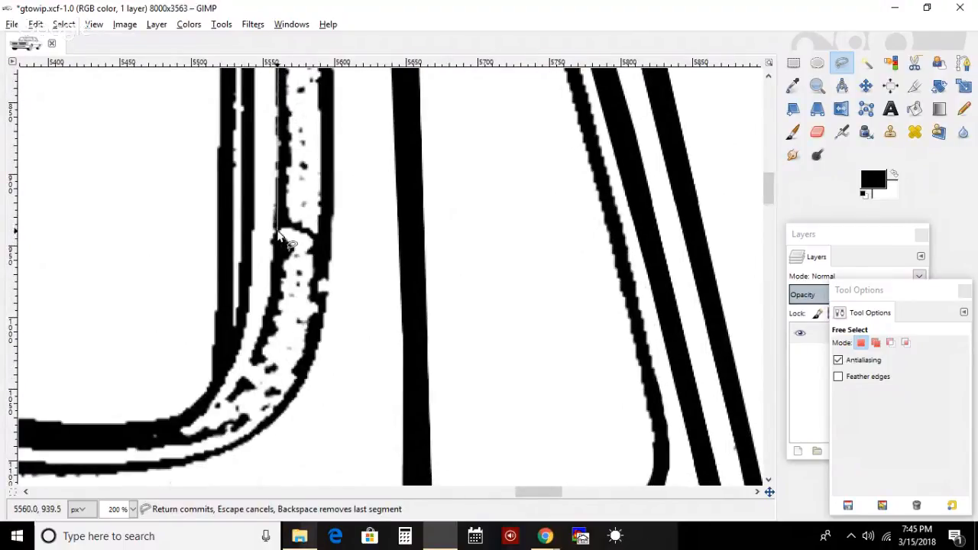
left_click(254, 355)
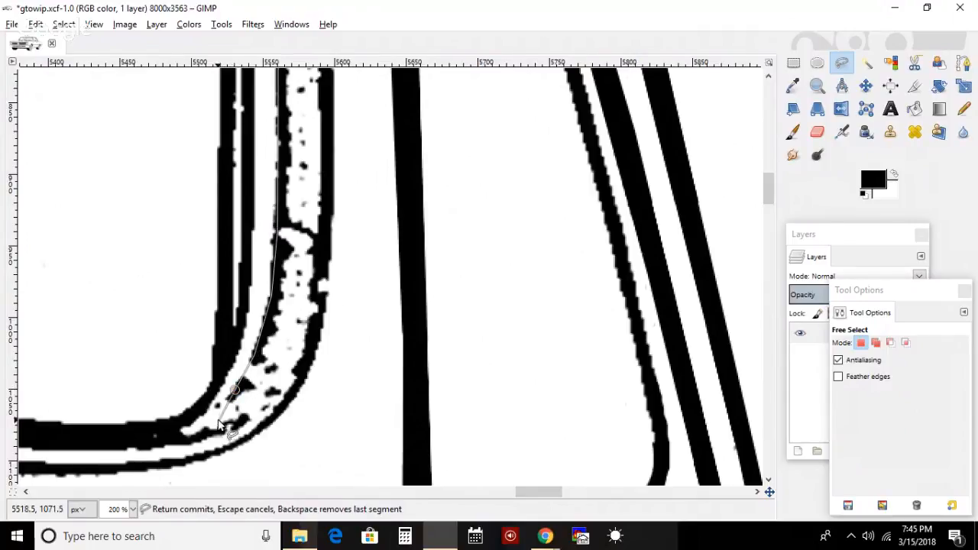
left_click(216, 420)
left_click(193, 435)
mouse_move(203, 438)
left_mouse_down()
mouse_move(168, 444)
mouse_move(194, 442)
left_mouse_up()
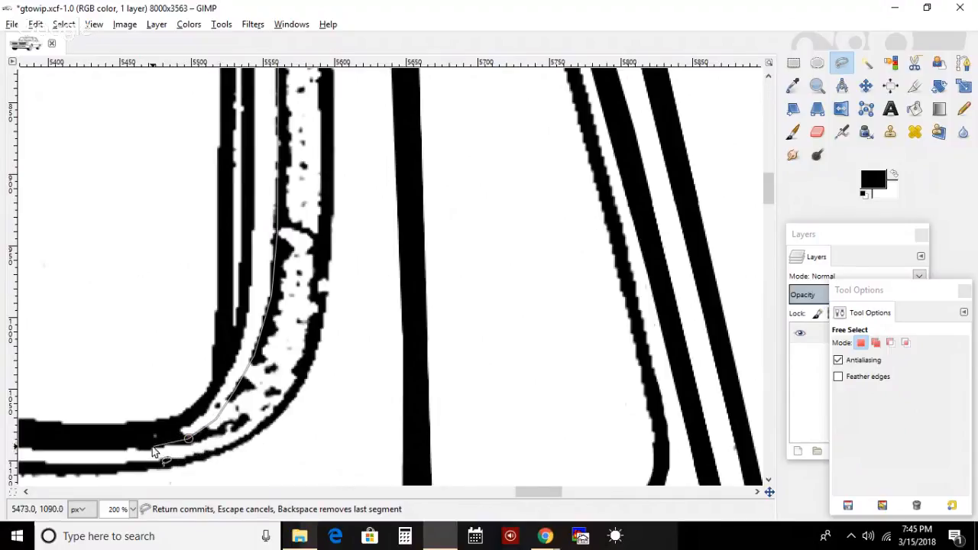
left_click_drag(538, 492, 522, 500)
left_click(455, 425)
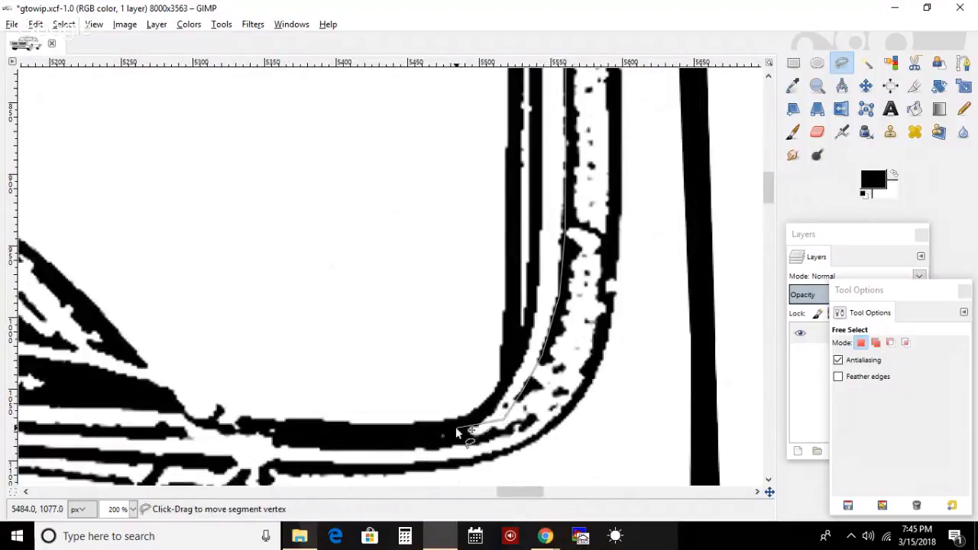
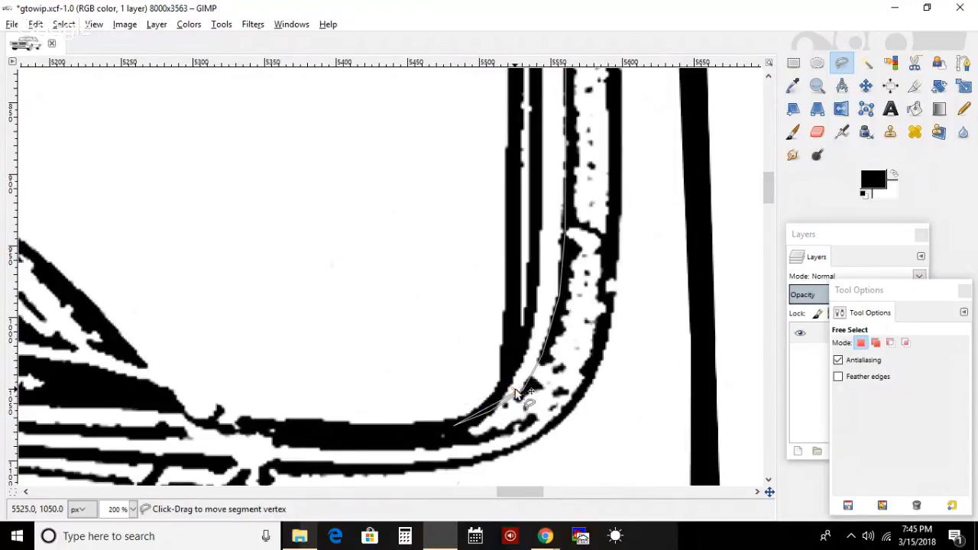
left_click_drag(514, 402, 404, 427)
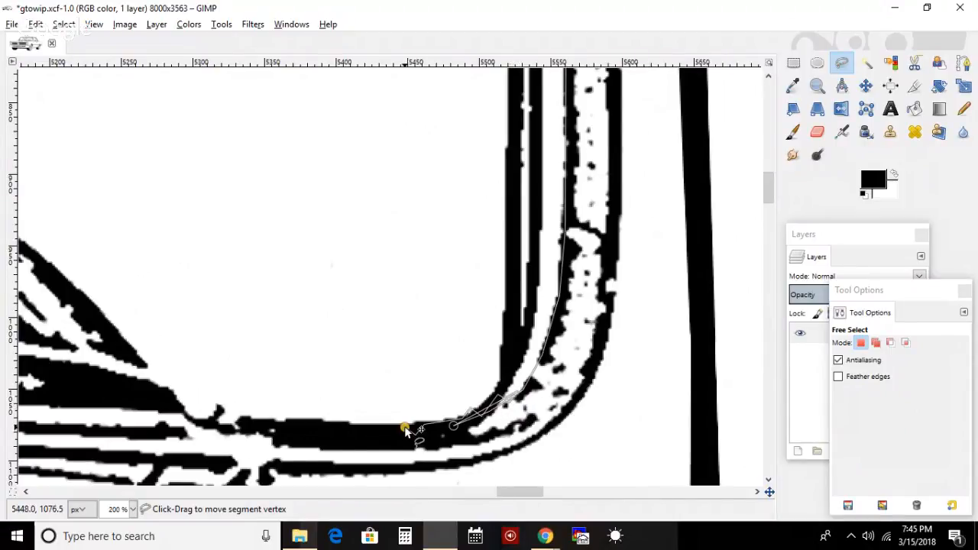
- Carry the selection outline across the bottom frame lines, then back around the outer lower corner and up the strip's outer edge
left_click(325, 425)
left_click(323, 474)
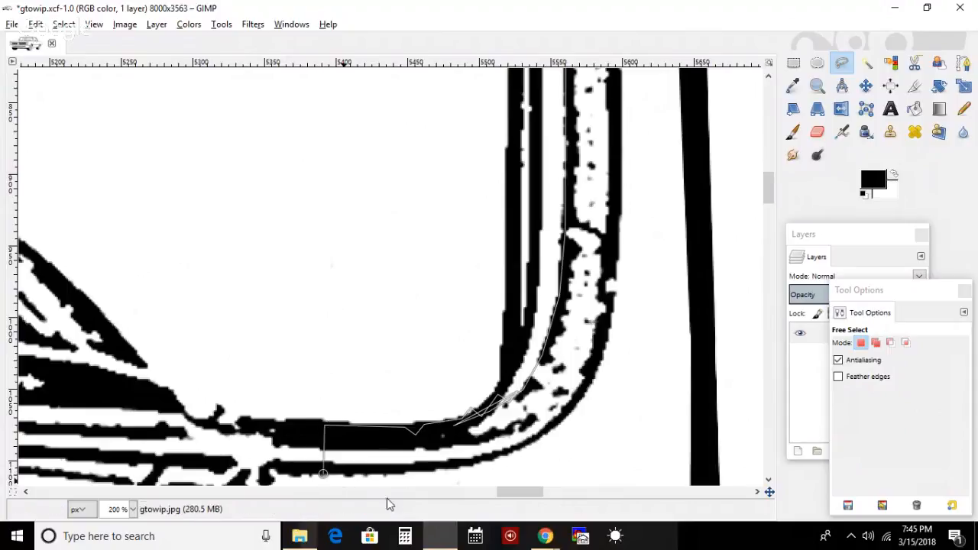
left_click(395, 474)
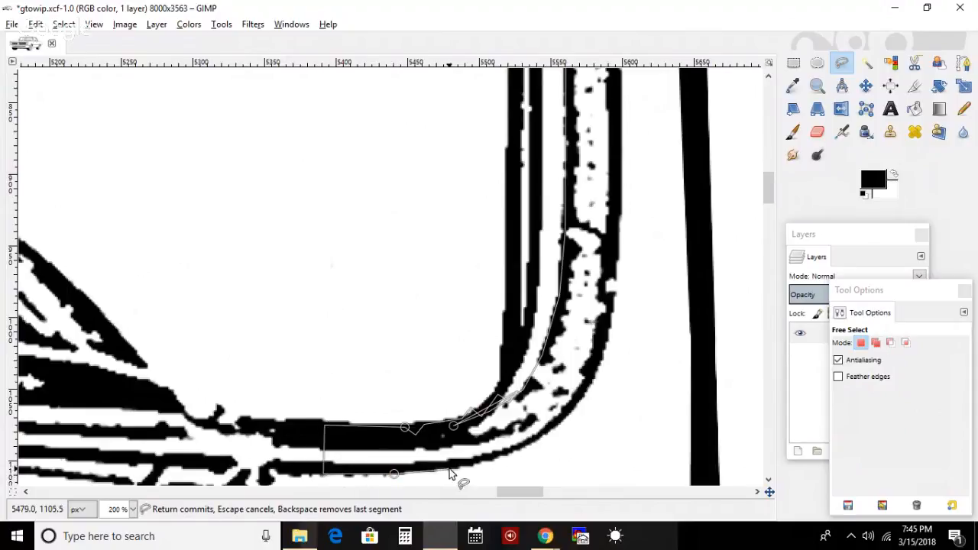
left_click(494, 464)
left_click(542, 439)
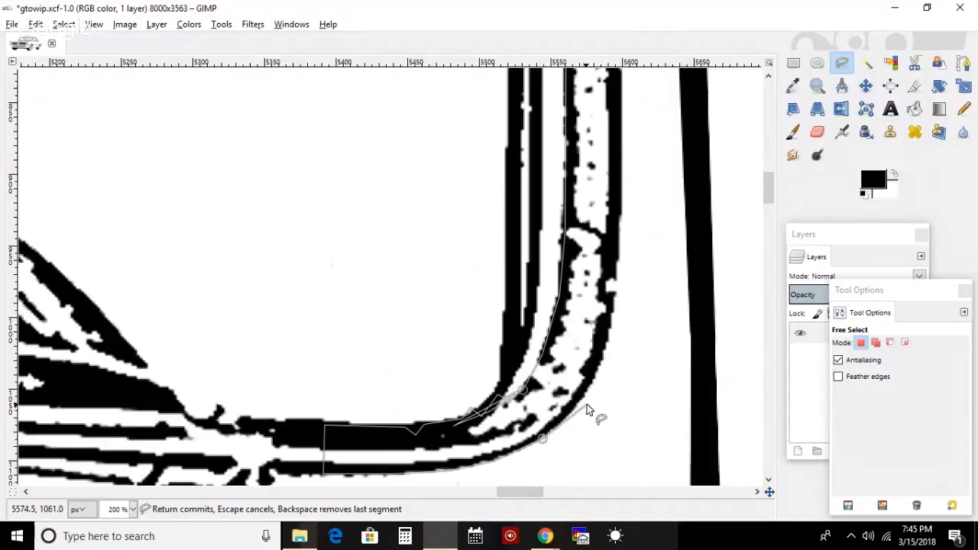
left_click(585, 396)
left_click(606, 353)
left_click(617, 300)
left_click(623, 204)
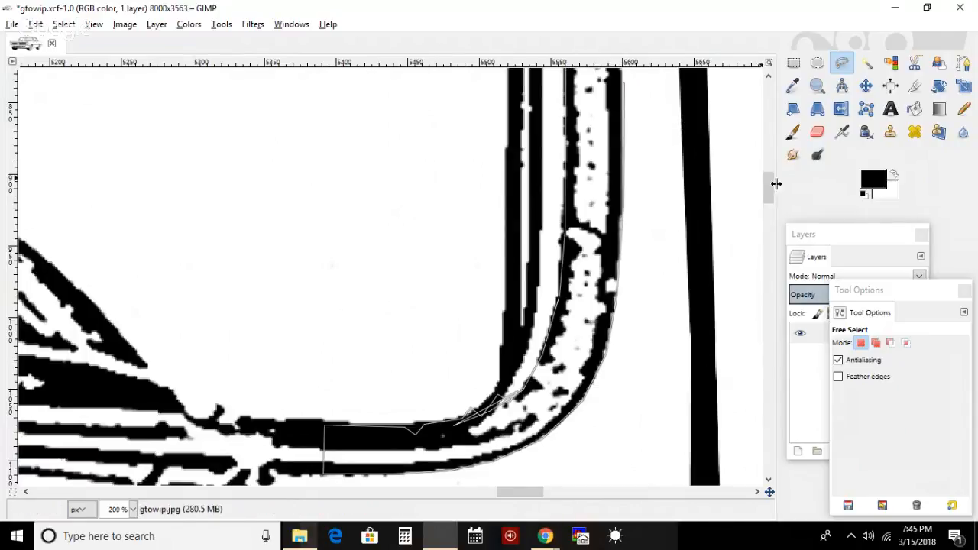
left_click_drag(771, 190, 765, 170)
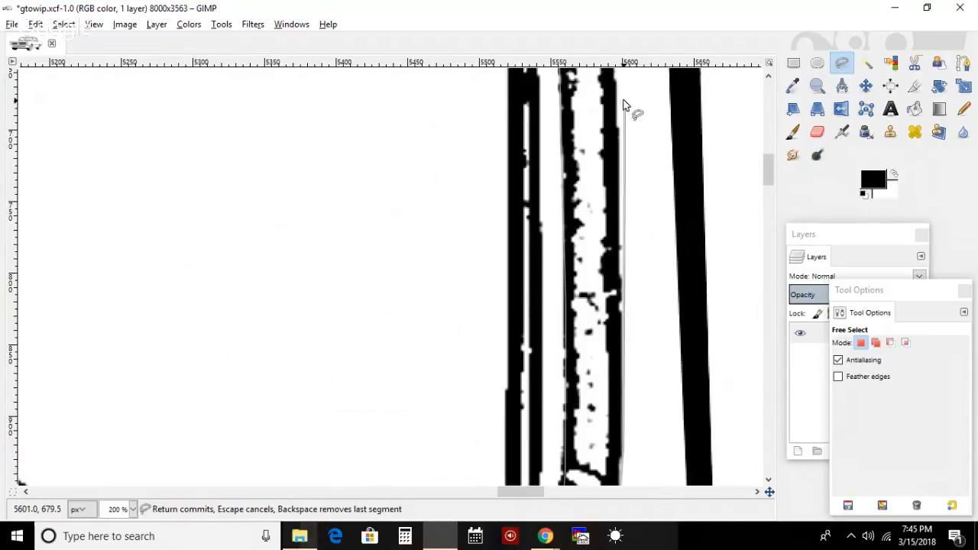
- Trace the free selection up the tall speckled strip of the window frame, around its curved upper corner, and close it
left_click_drag(771, 166, 766, 147)
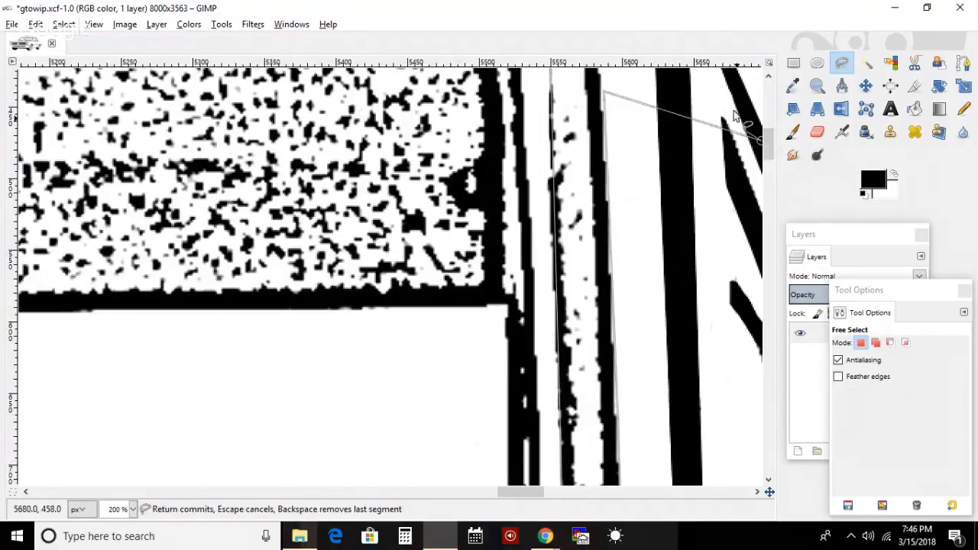
left_click_drag(709, 94, 559, 105)
left_click(556, 104)
left_click(491, 113)
double_click(536, 142)
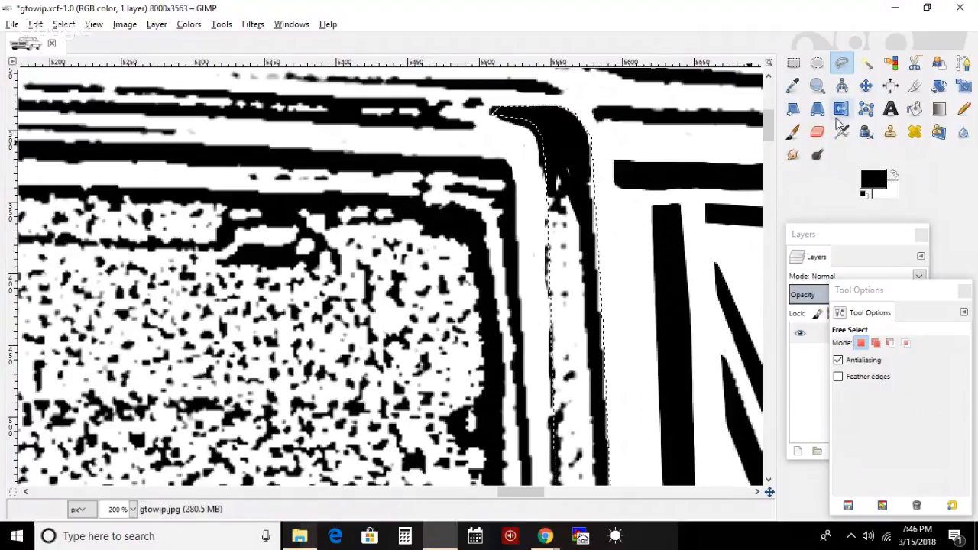
- Fill the upper part of the selected strip with black using a Paintbrush of size 114.36
left_click(793, 131)
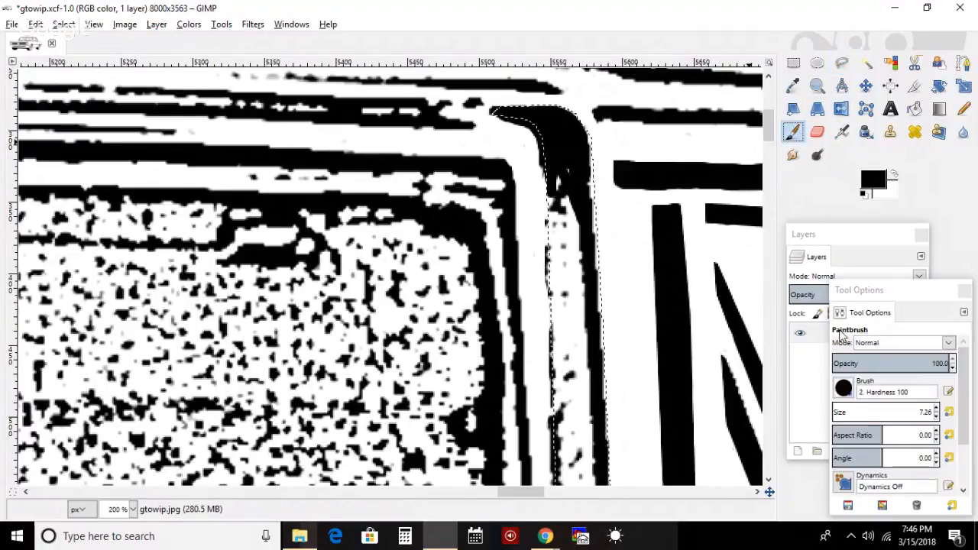
left_click(841, 412)
left_click_drag(841, 412, 844, 412)
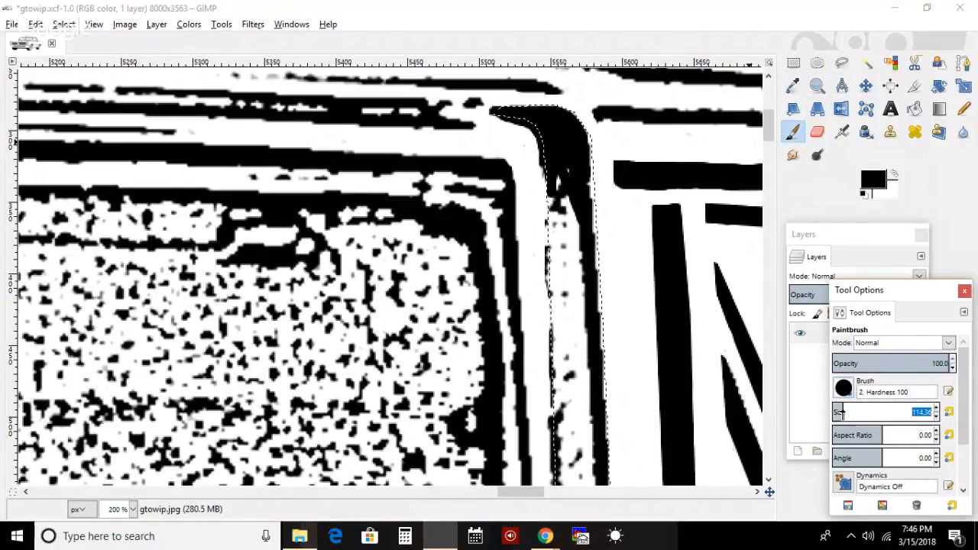
left_click(578, 195)
mouse_move(541, 126)
left_mouse_down()
mouse_move(548, 488)
mouse_move(557, 144)
left_mouse_up()
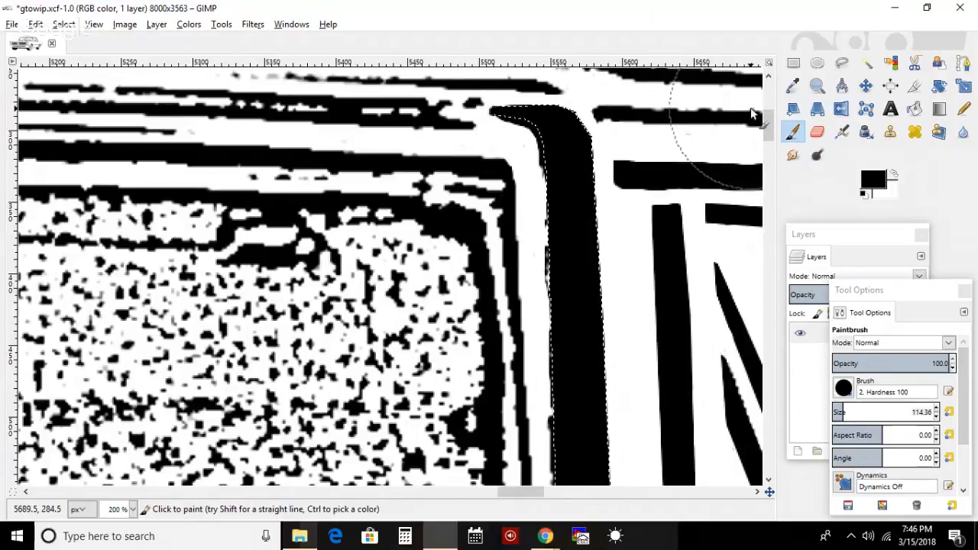
- Invert the selection and paint white along the outside of the strip's upper part with a size 50.60 brush
left_click_drag(843, 414, 838, 414)
left_click(894, 173)
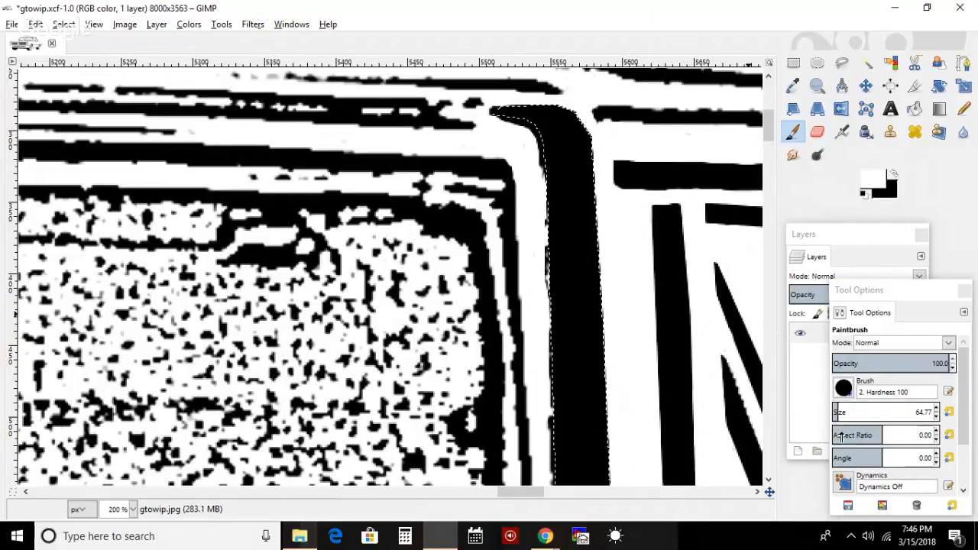
left_click(836, 408)
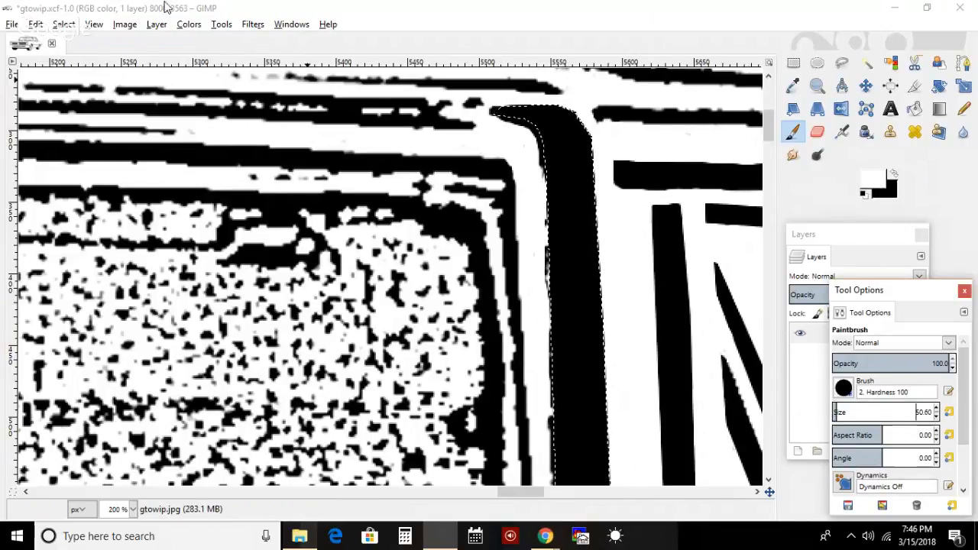
left_click(63, 24)
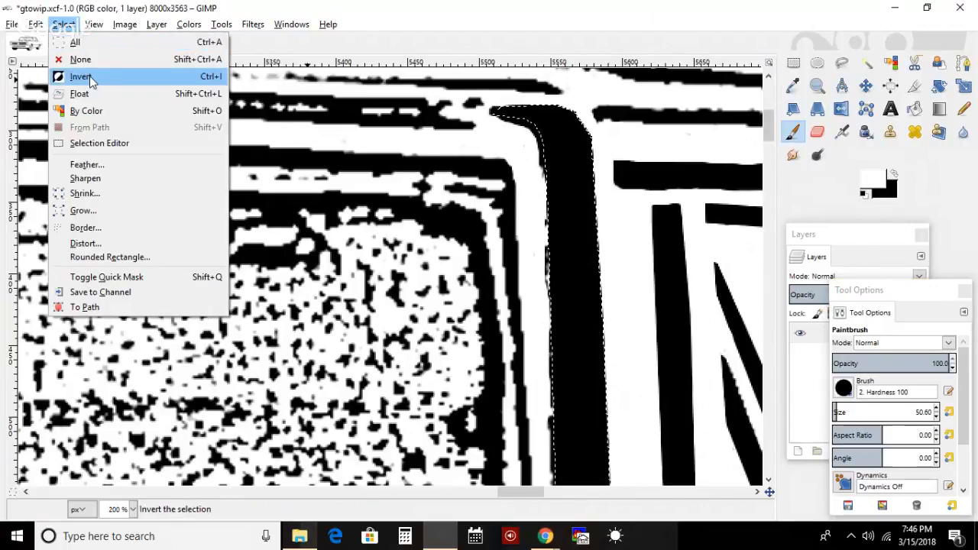
left_click(73, 77)
left_click_drag(567, 156, 587, 478)
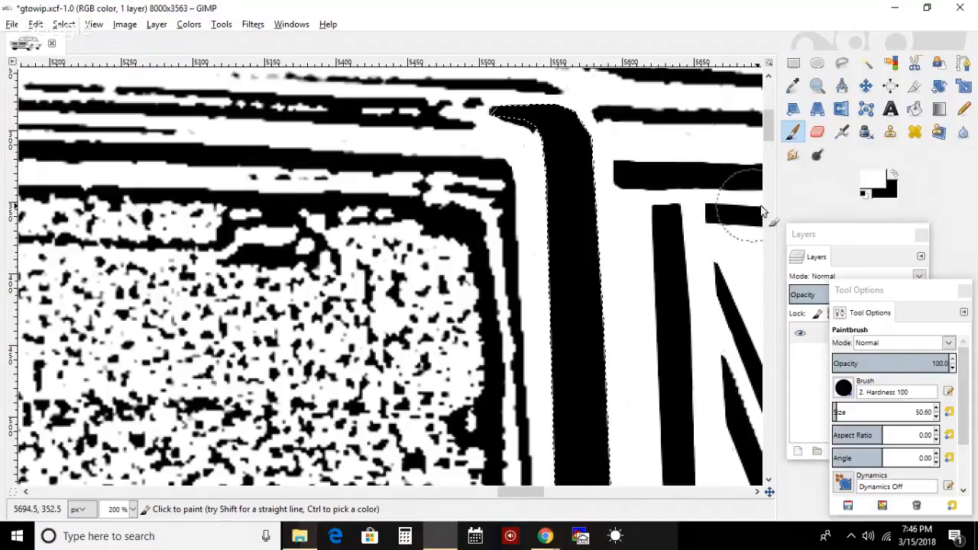
- Invert the selection back to the strip and fill its remaining speckled length with black down to the lower bend
left_click_drag(769, 133, 769, 154)
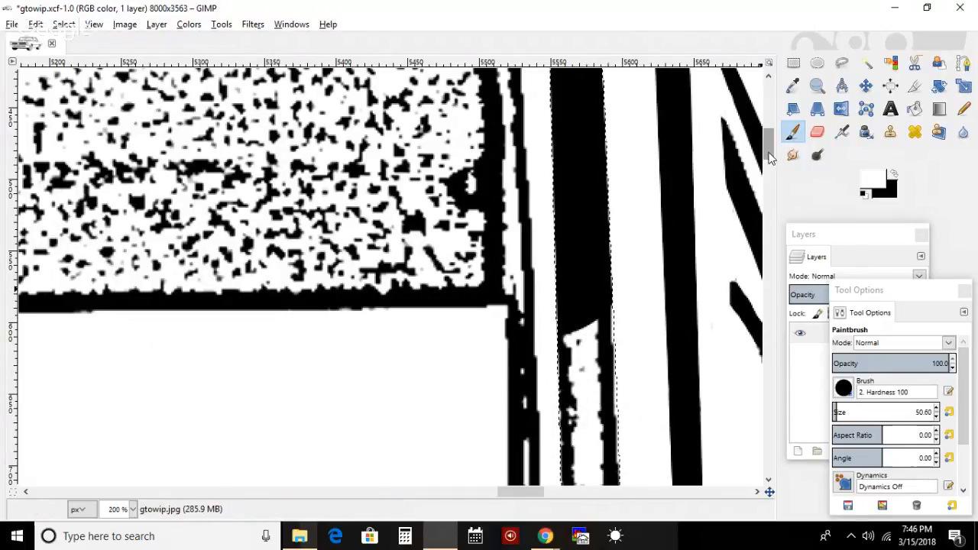
left_click_drag(769, 157, 769, 177)
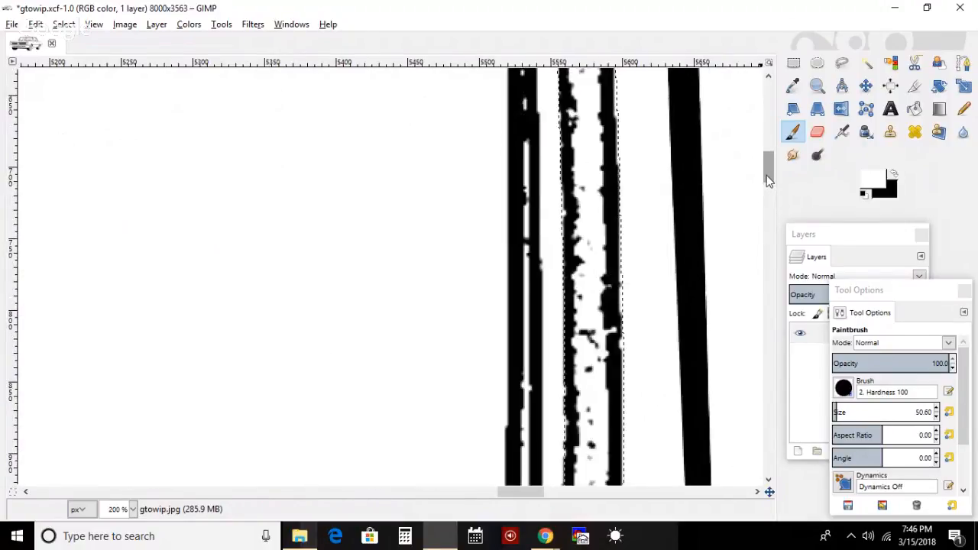
left_click(894, 175)
left_click_drag(587, 259, 589, 114)
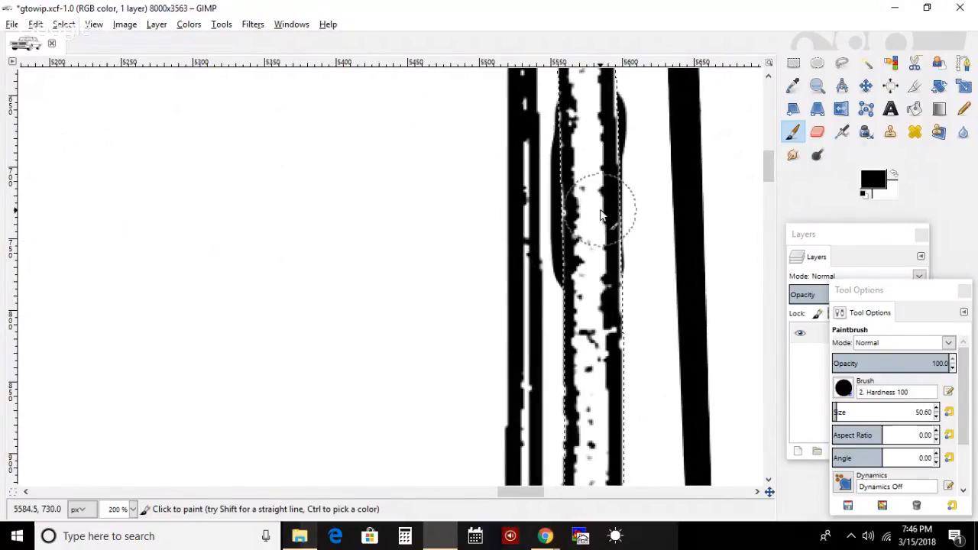
key("ctrl+z")
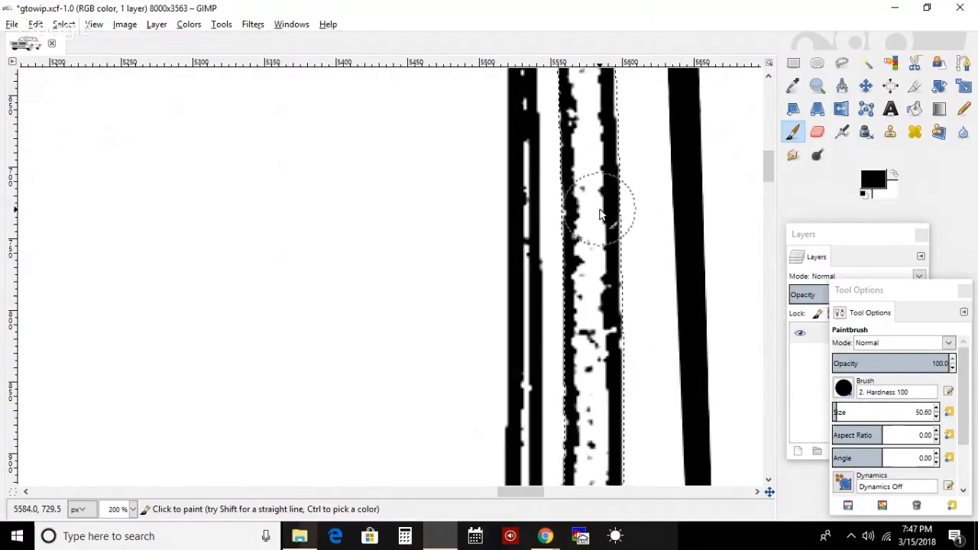
left_click(58, 25)
left_click(67, 77)
mouse_move(584, 168)
left_mouse_down()
mouse_move(604, 111)
mouse_move(579, 76)
mouse_move(581, 454)
mouse_move(591, 178)
mouse_move(565, 390)
left_mouse_up()
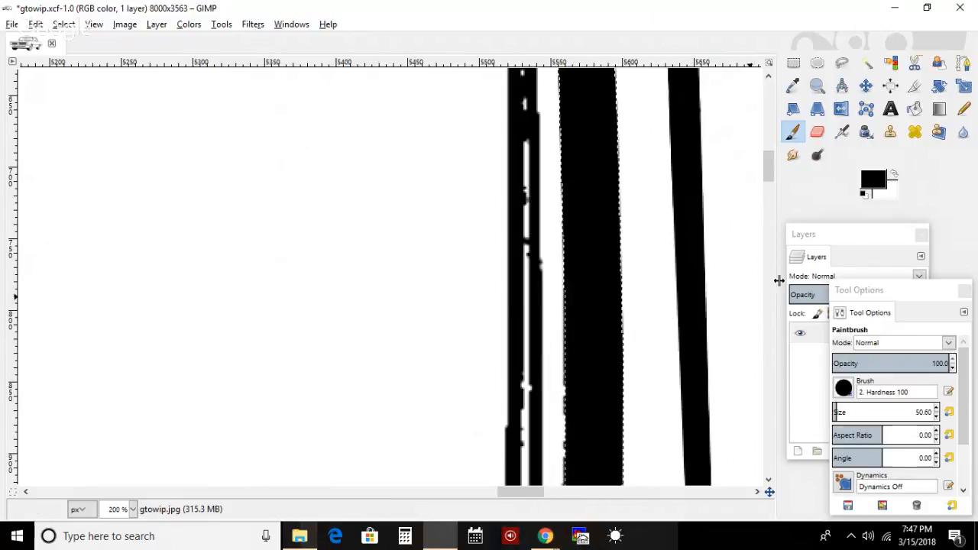
left_click_drag(770, 166, 768, 181)
mouse_move(654, 274)
left_mouse_down()
mouse_move(609, 393)
mouse_move(577, 396)
mouse_move(609, 297)
mouse_move(627, 406)
left_mouse_up()
- Return to the strip's curved upper corner and reduce the Paintbrush size to 36.43
mouse_move(770, 181)
left_mouse_down()
mouse_move(767, 193)
mouse_move(770, 125)
left_mouse_up()
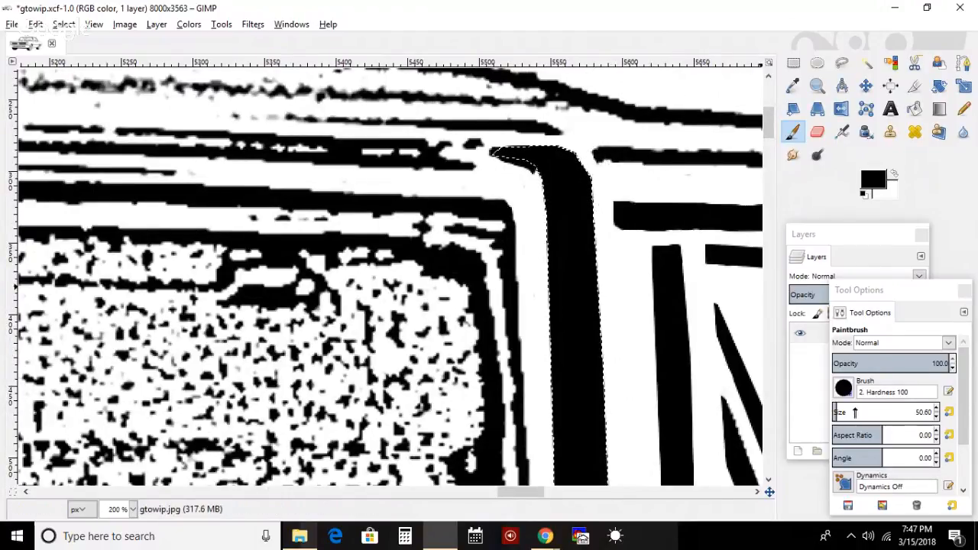
left_click_drag(849, 413, 837, 412)
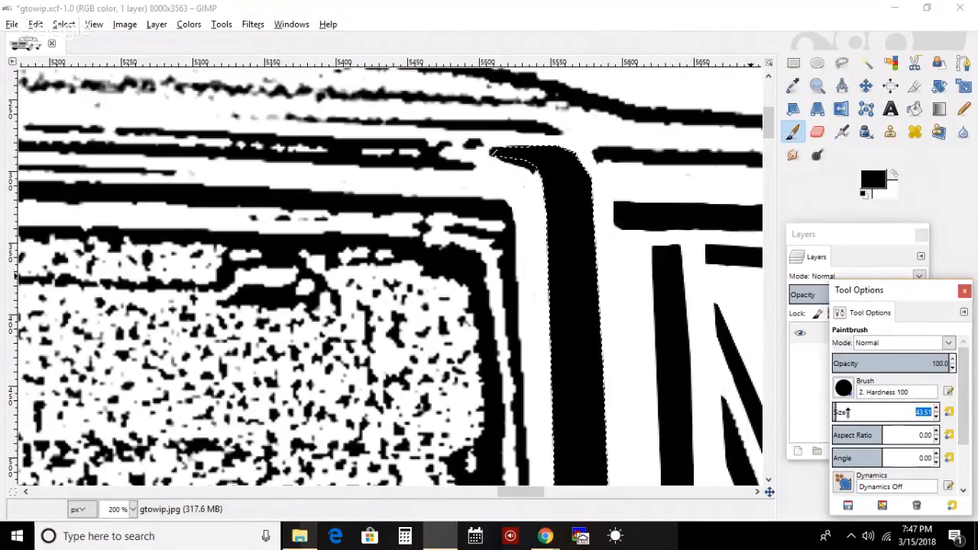
left_click_drag(846, 412, 835, 412)
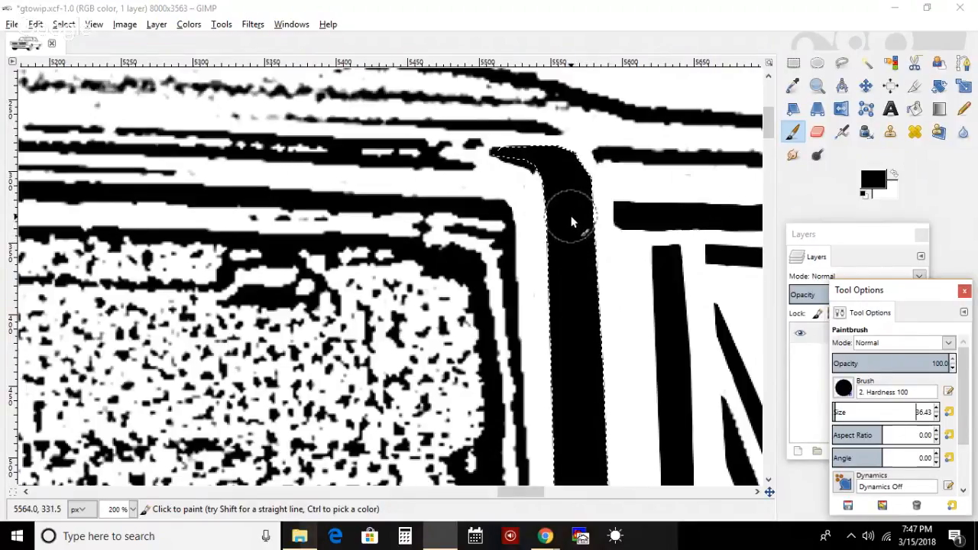
left_click(72, 18)
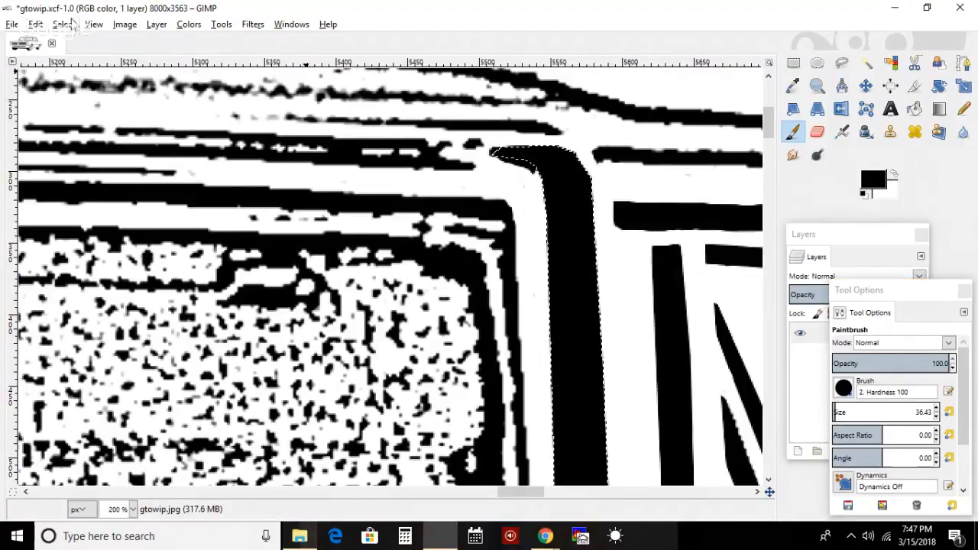
left_click(70, 22)
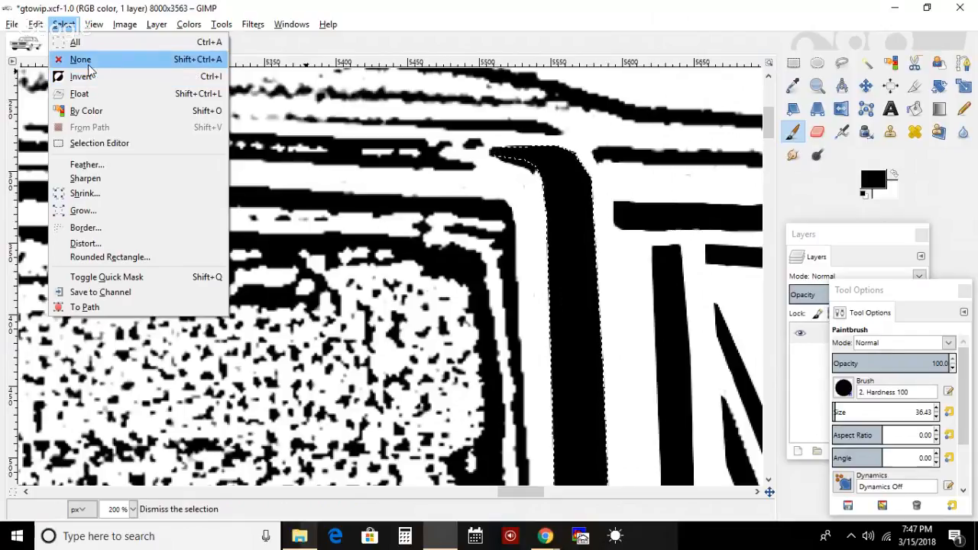
left_click(85, 61)
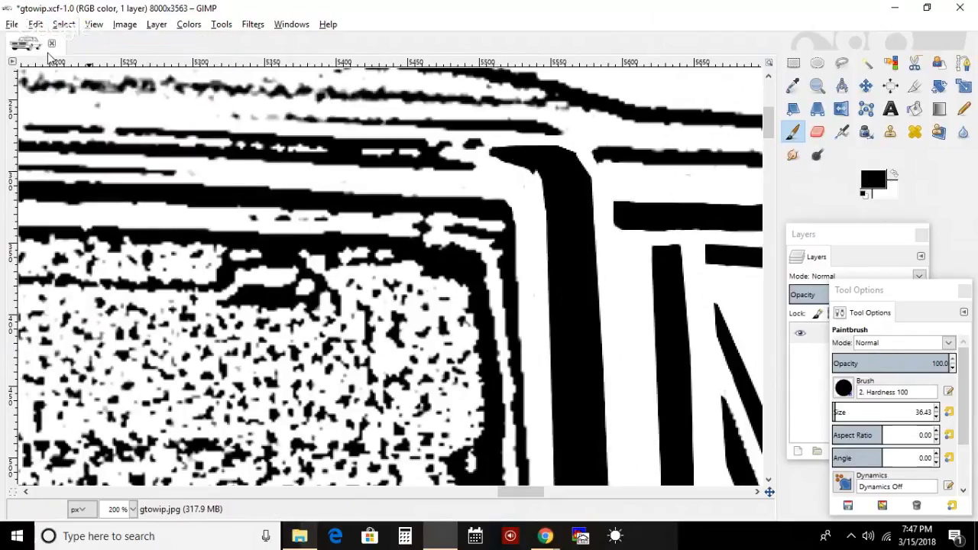
left_click(36, 23)
left_click(65, 41)
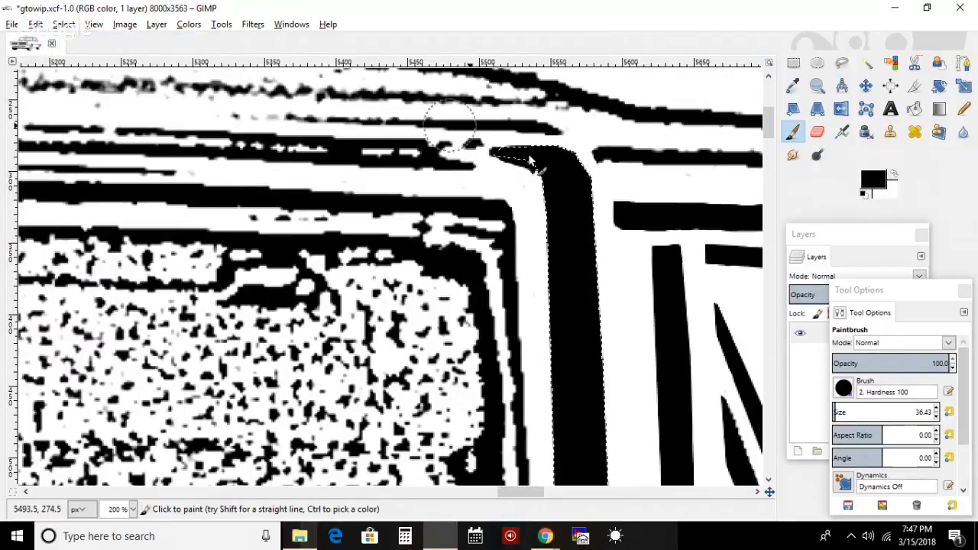
- Invert the selection, clean the inner edge of the strip's upper corner with a white size 22.26 brush, and clear the selection
left_click(64, 23)
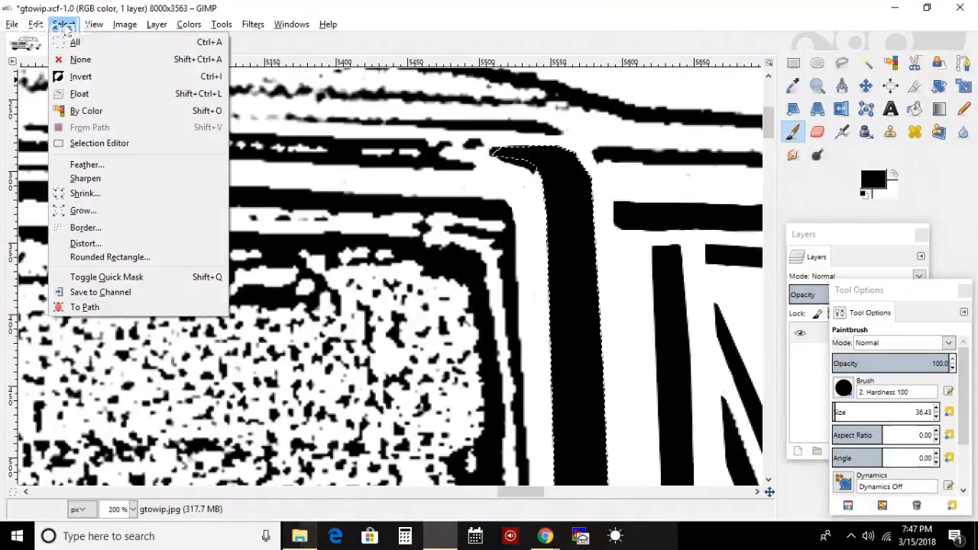
left_click(96, 76)
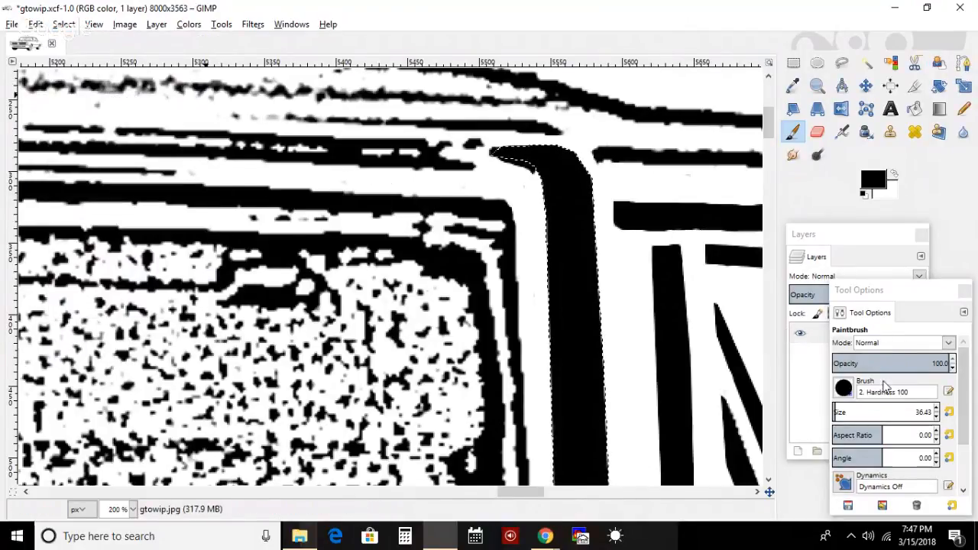
left_click(893, 177)
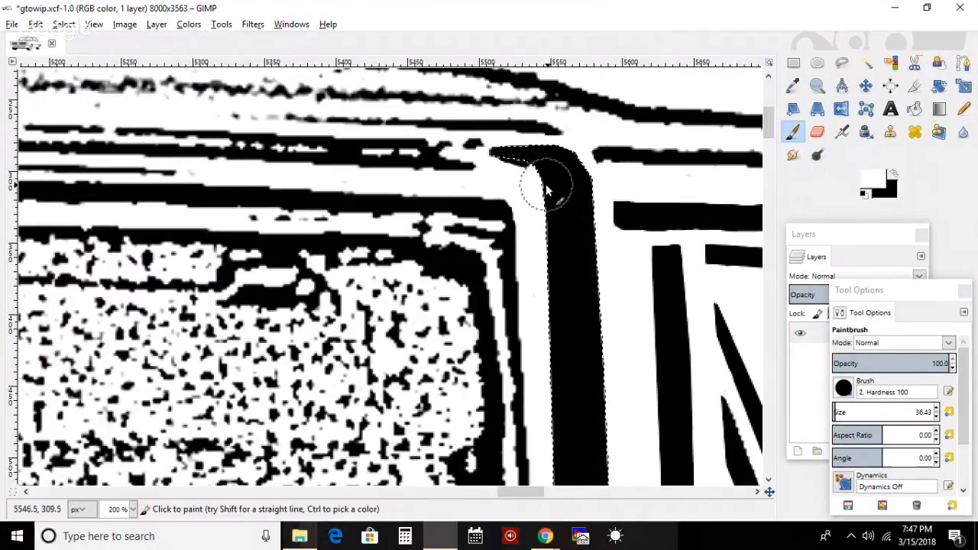
left_click_drag(844, 413, 832, 412)
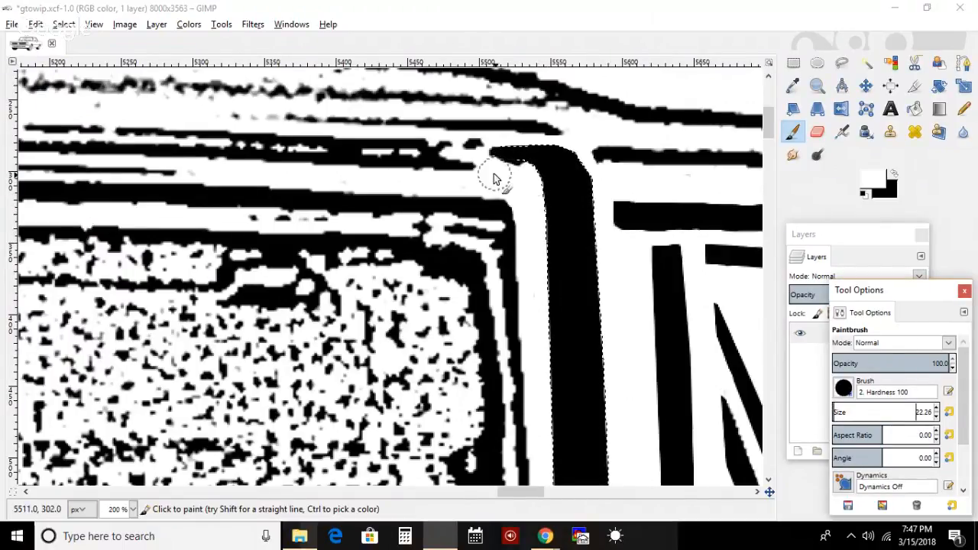
mouse_move(493, 178)
left_mouse_down()
mouse_move(539, 179)
mouse_move(564, 192)
mouse_move(568, 224)
mouse_move(527, 235)
left_mouse_up()
left_click(65, 24)
left_click(75, 61)
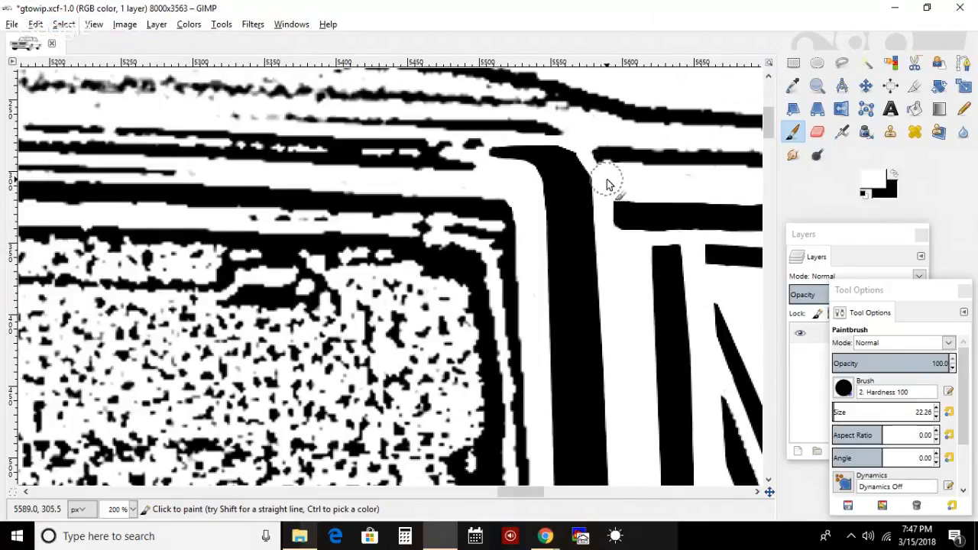
- Round the outer edge of the strip's upper corner with a white brush of size 13.26
left_click(941, 428)
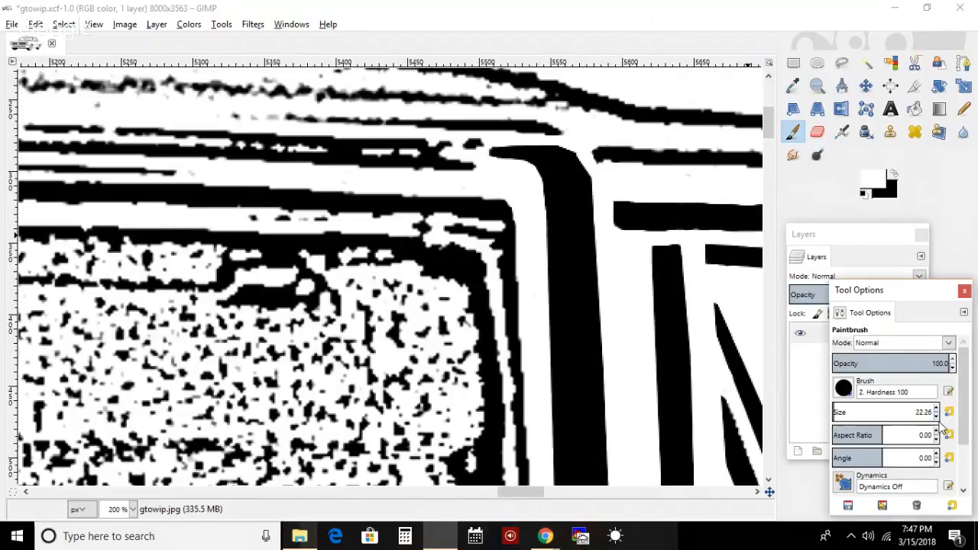
mouse_move(601, 157)
left_mouse_down()
mouse_move(589, 157)
mouse_move(601, 192)
left_mouse_up()
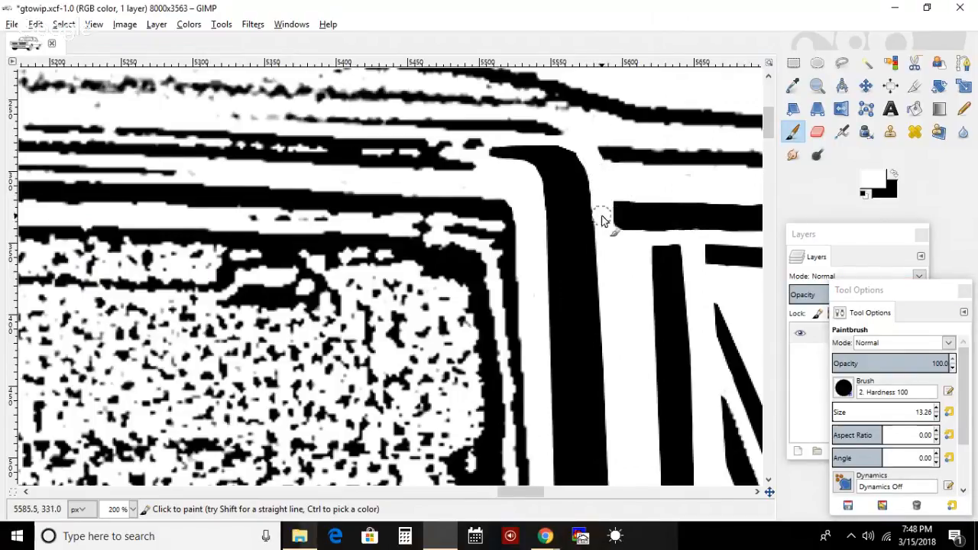
- Try to trim the strip's outer edge with further white strokes, and undo them
mouse_move(581, 149)
left_mouse_down()
mouse_move(593, 148)
mouse_move(598, 173)
mouse_move(609, 482)
left_mouse_up()
key("ctrl+z")
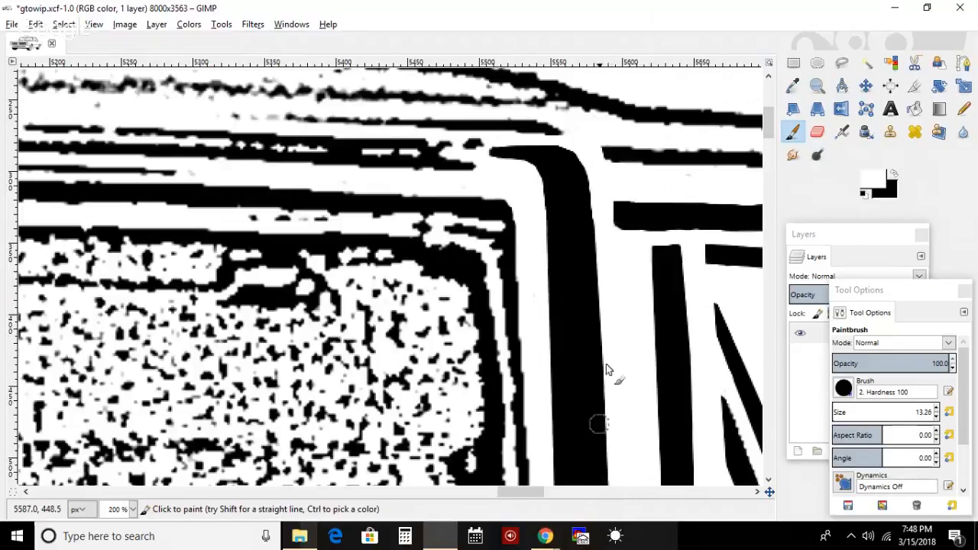
key("ctrl+z")
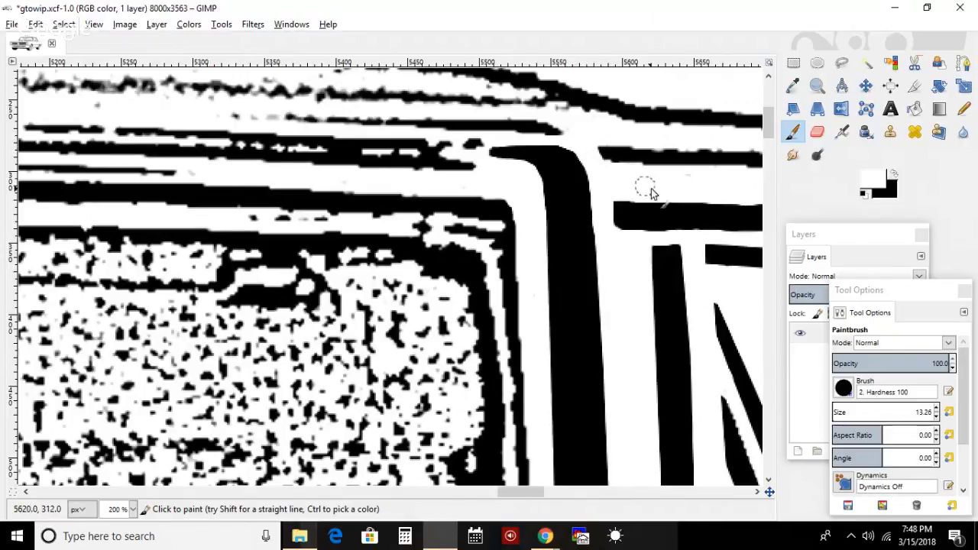
- Paint black over the white gaps in the frame's lower bar and along the inner side of the lower bend
left_click_drag(765, 119, 770, 184)
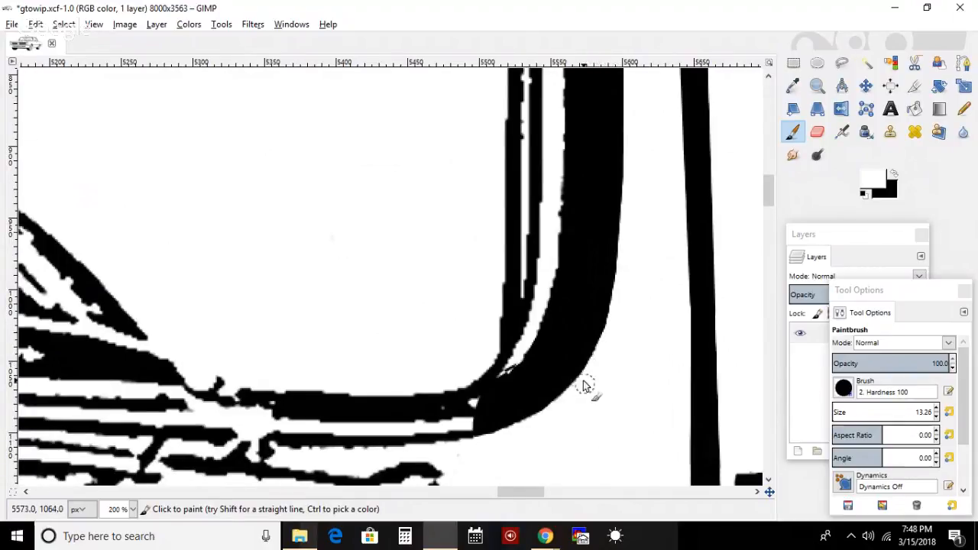
left_click(894, 174)
mouse_move(456, 410)
left_mouse_down()
mouse_move(402, 424)
mouse_move(281, 419)
mouse_move(276, 409)
mouse_move(274, 422)
mouse_move(339, 432)
mouse_move(479, 418)
mouse_move(325, 421)
mouse_move(417, 410)
mouse_move(356, 409)
left_mouse_up()
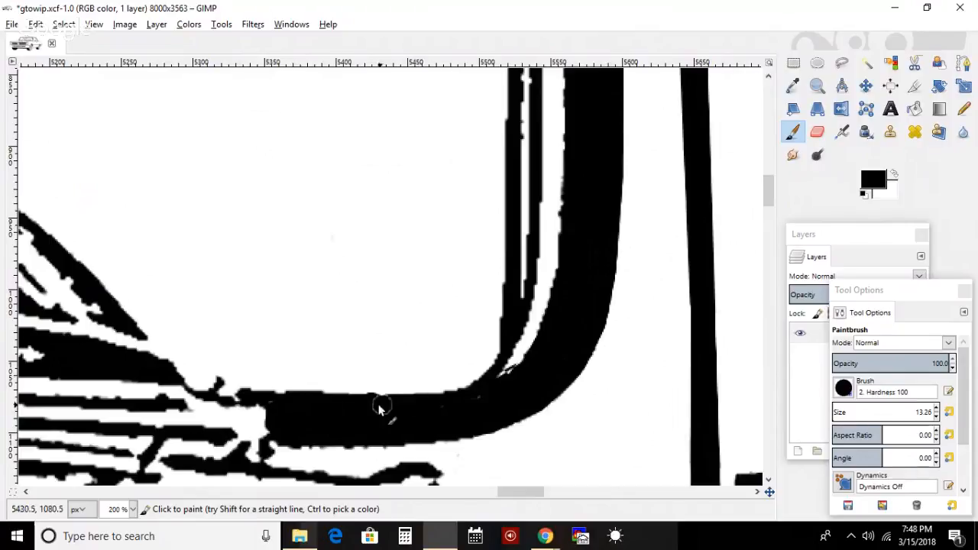
mouse_move(529, 353)
left_mouse_down()
mouse_move(563, 147)
mouse_move(552, 269)
mouse_move(539, 293)
mouse_move(561, 73)
mouse_move(552, 77)
mouse_move(554, 118)
left_mouse_up()
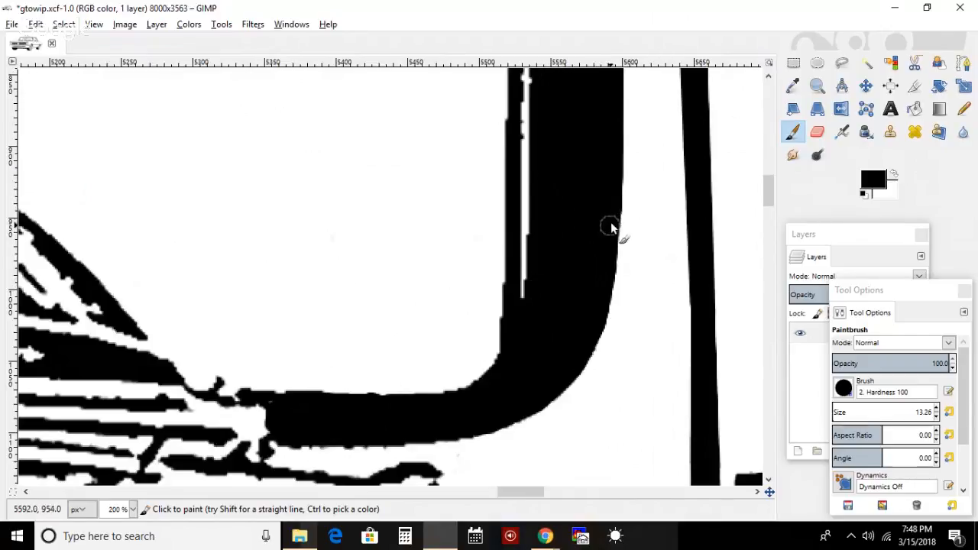
- Try to reshape the outer edge of the frame's lower bend with black dabs, and undo them
left_click(562, 388)
left_click(577, 369)
left_click(592, 341)
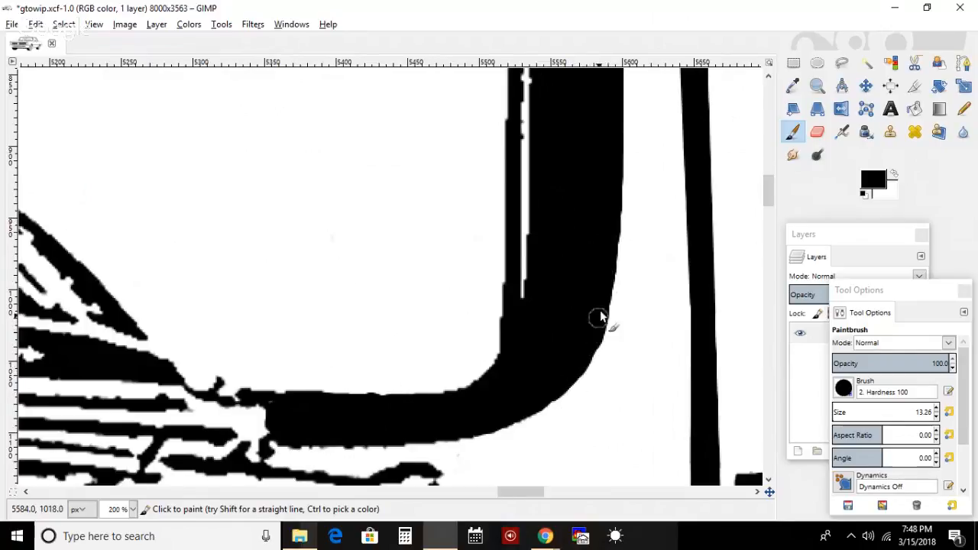
key("ctrl+z")
key("ctrl+z")
key("ctrl+z")
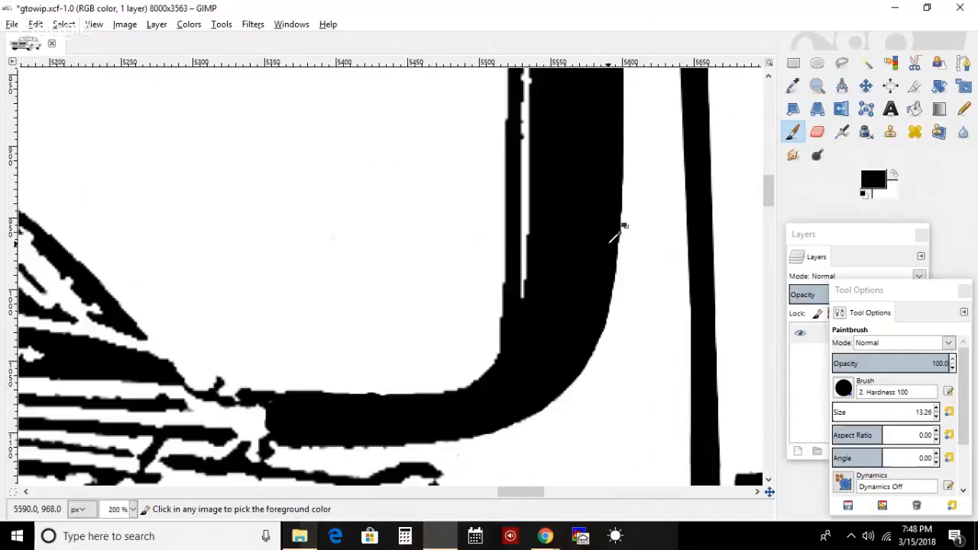
- Review the whole car drawing, and examine the thin inner strip and lower bend of the windshield frame up close
mouse_move(767, 191)
left_mouse_down()
mouse_move(755, 113)
mouse_move(761, 192)
left_mouse_up()
mouse_move(501, 374)
left_mouse_down()
mouse_move(412, 391)
mouse_move(256, 402)
mouse_move(281, 374)
mouse_move(340, 387)
left_mouse_up()
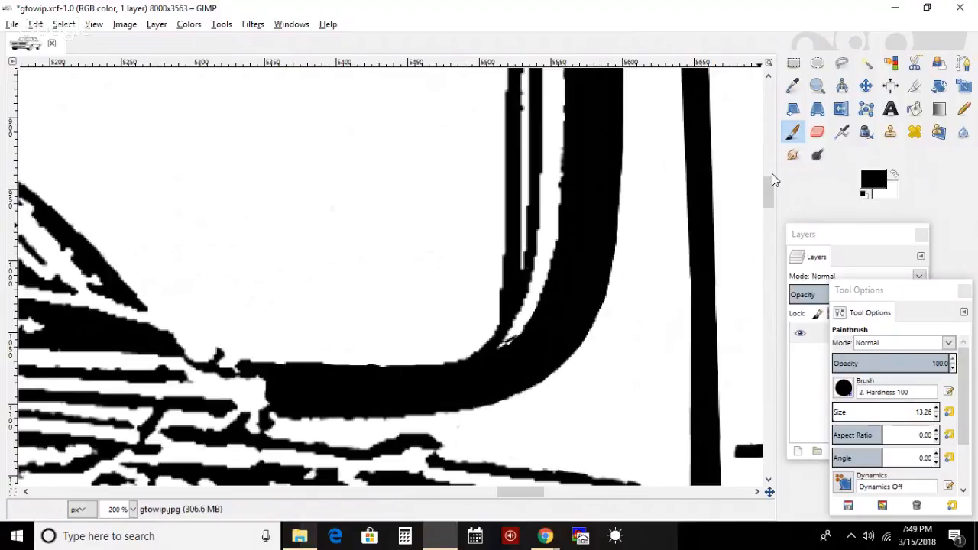
left_click_drag(770, 184, 762, 142)
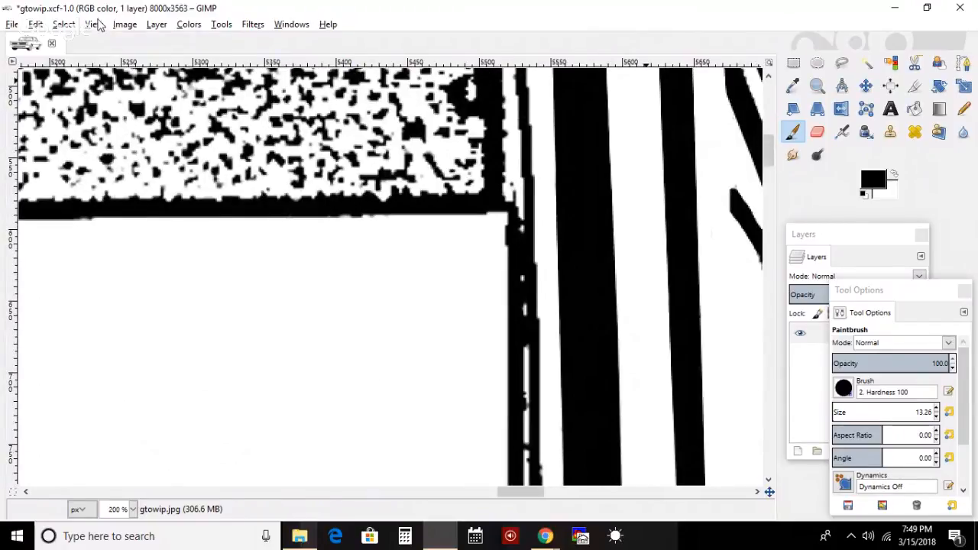
left_click(124, 24)
mouse_move(93, 24)
mouse_move(184, 71)
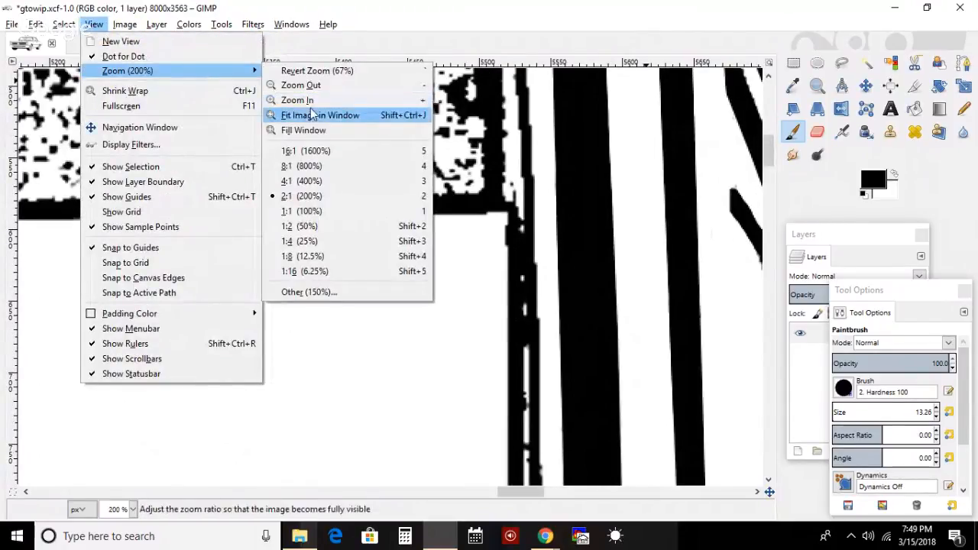
left_click(312, 115)
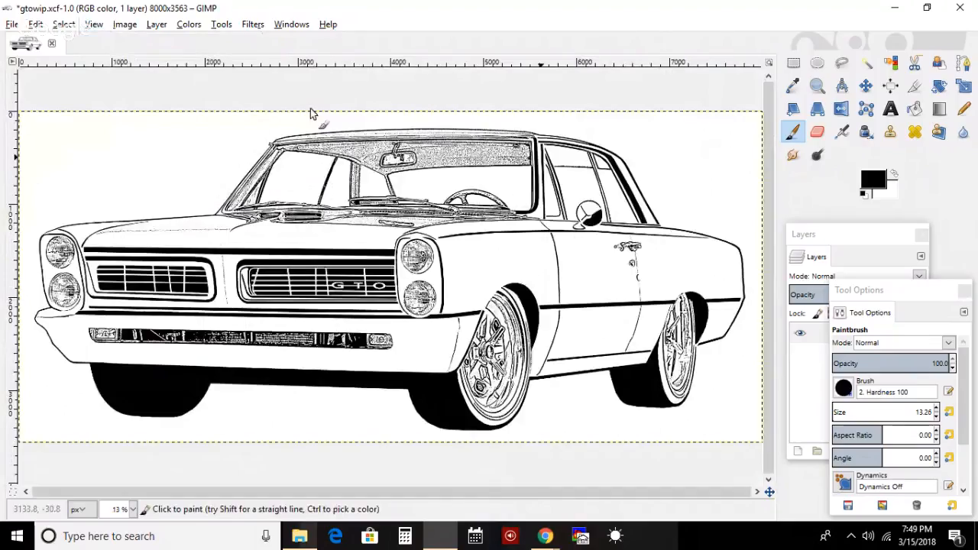
key("z")
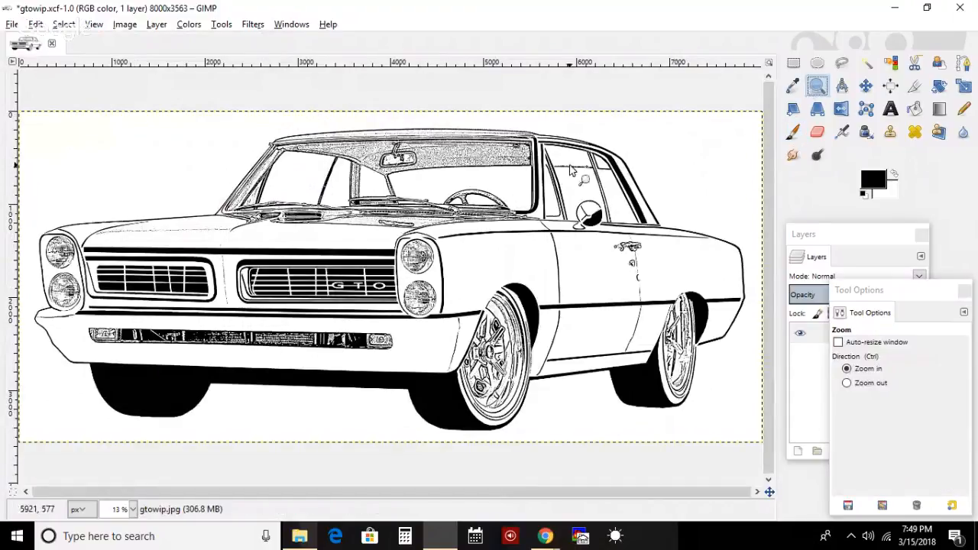
left_click(524, 186)
left_click(524, 185)
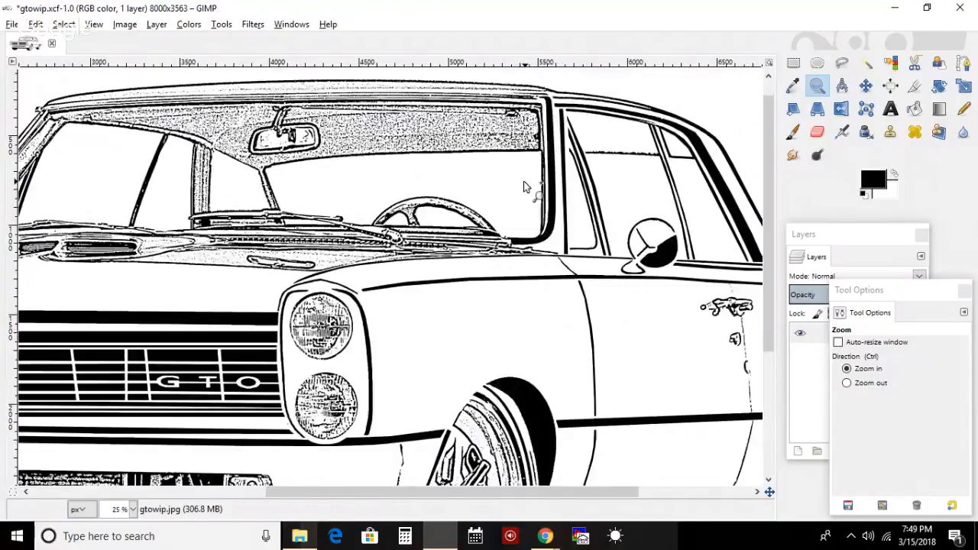
left_click(528, 187)
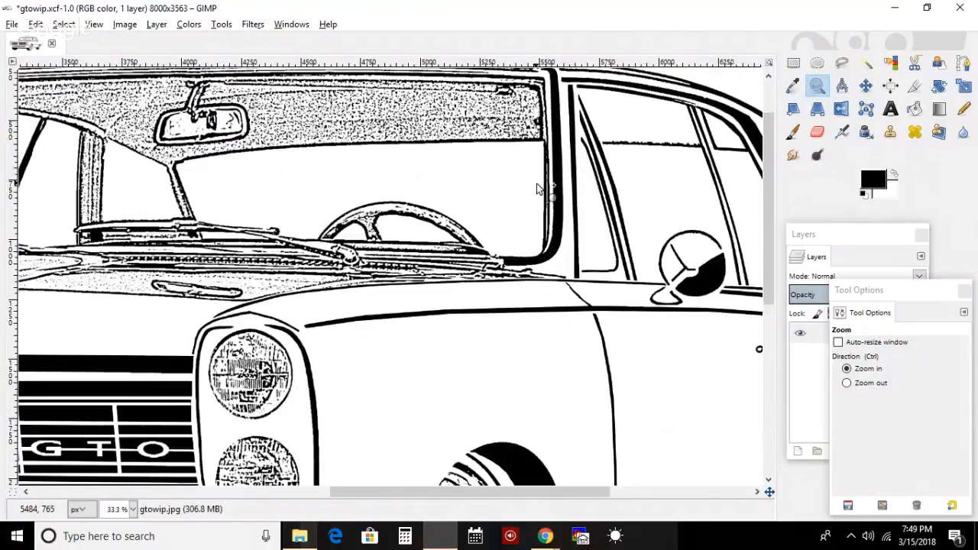
left_click(537, 185)
left_click(555, 188)
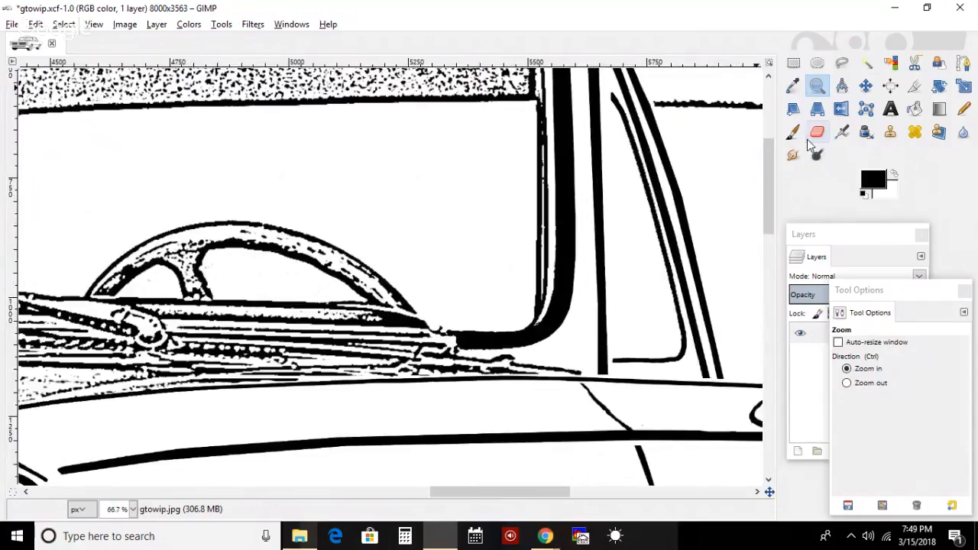
left_click(528, 207)
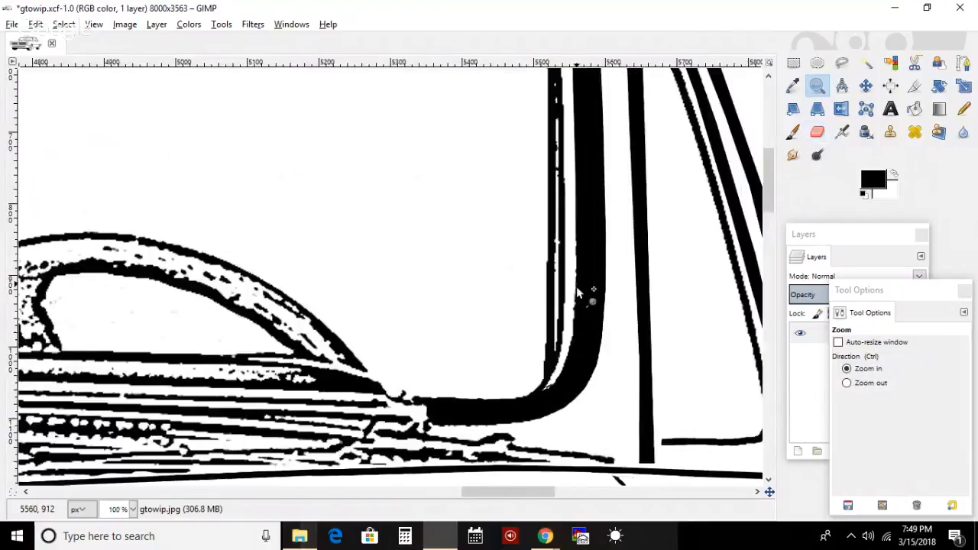
left_click(579, 305)
left_click(579, 318)
- Paint black over the white gaps inside the thin inner strip of the windshield frame with the size 13.26 paintbrush
left_click(792, 132)
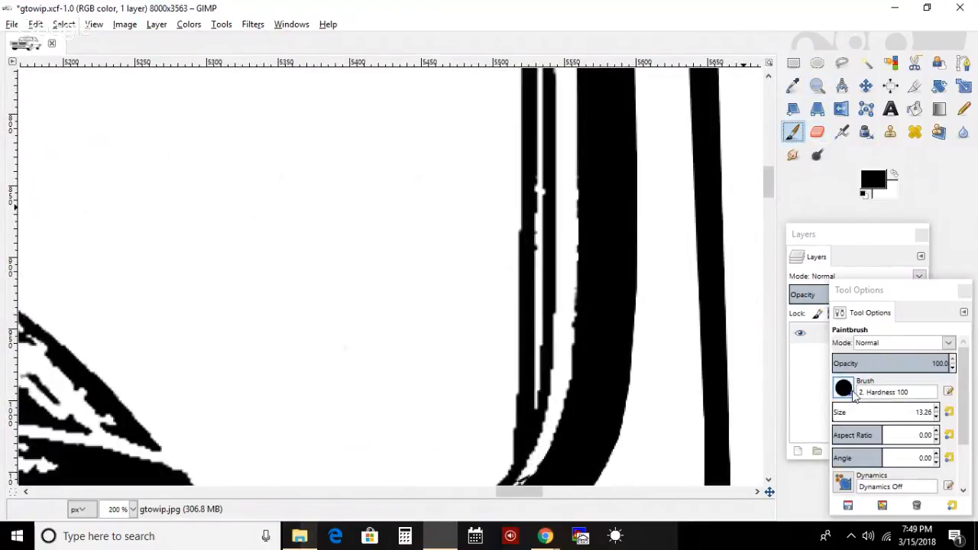
left_click_drag(540, 218, 540, 75)
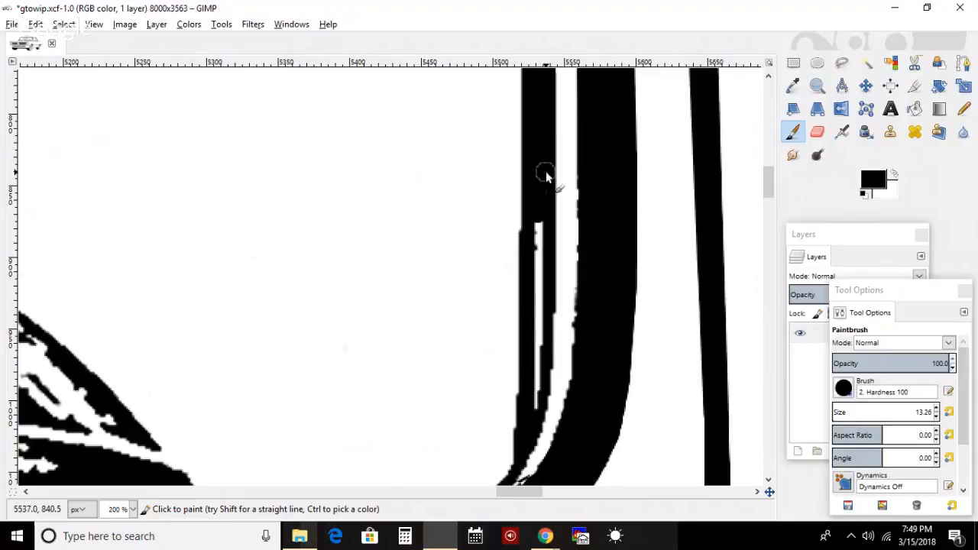
left_click_drag(540, 216, 541, 363)
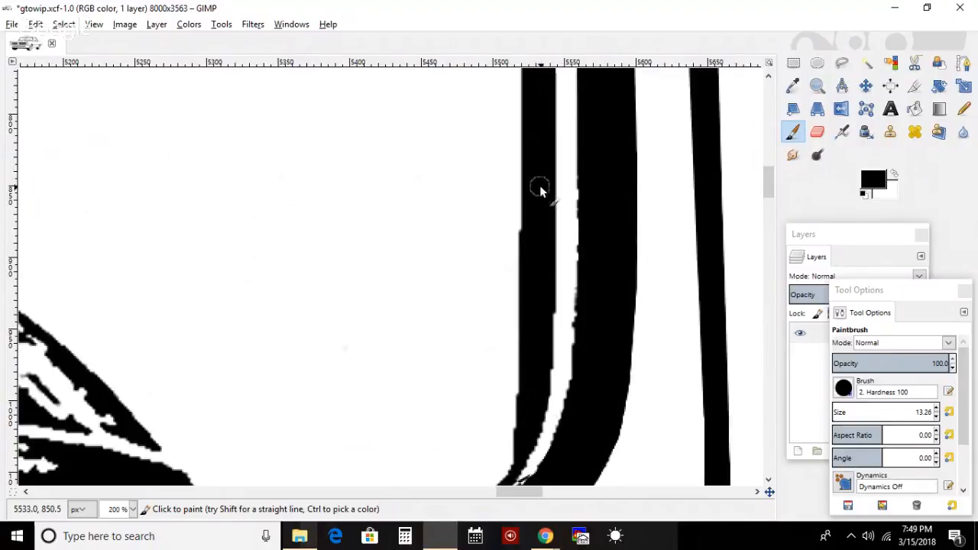
left_click_drag(769, 186, 763, 156)
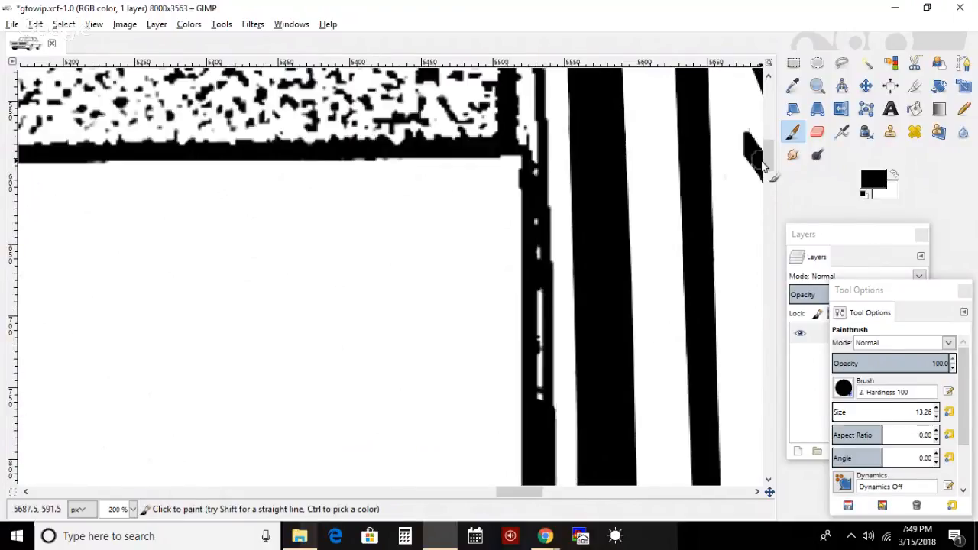
left_click_drag(539, 397, 529, 114)
key("ctrl+z")
left_click_drag(534, 224, 540, 433)
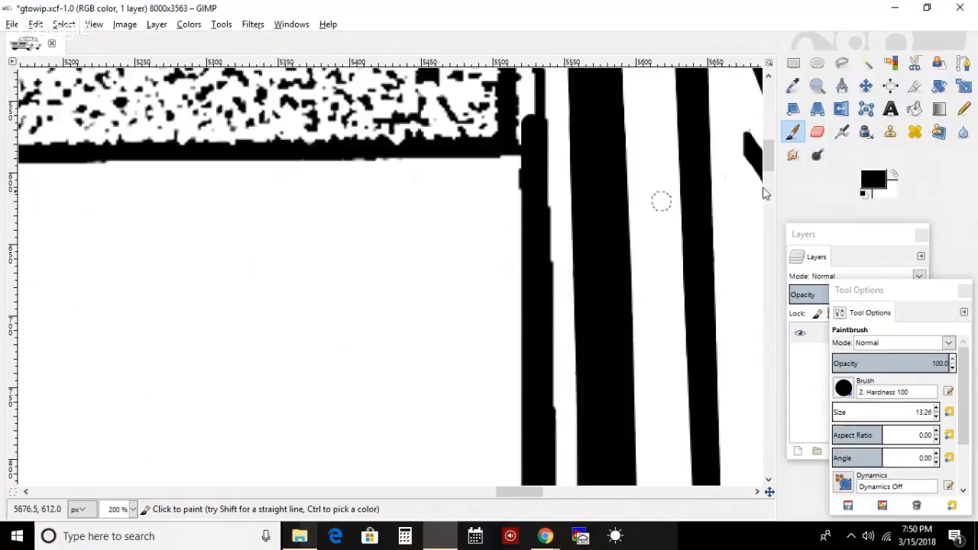
- Smooth the thin strip's edge facing the thick frame bar with white strokes down the gap to the lower bend
left_click(896, 175)
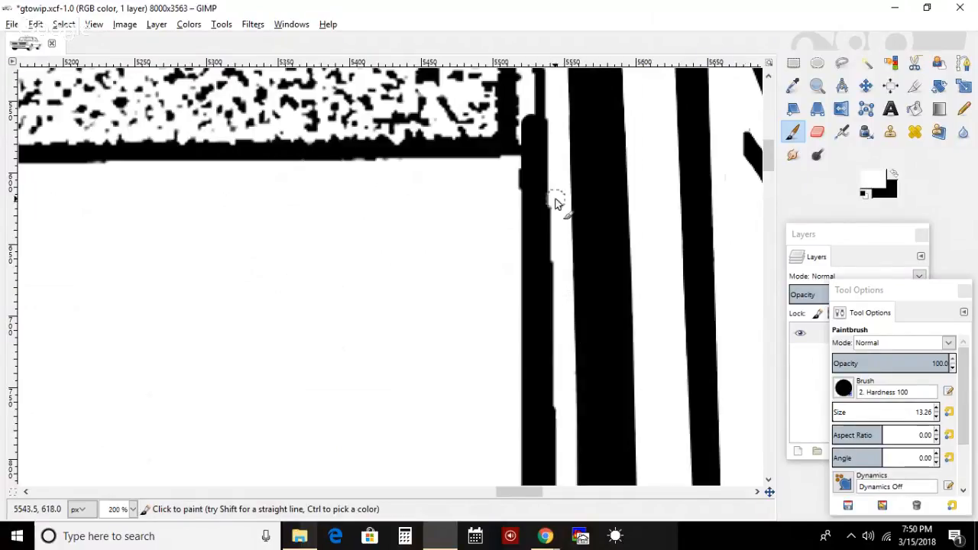
left_click_drag(558, 205, 562, 458)
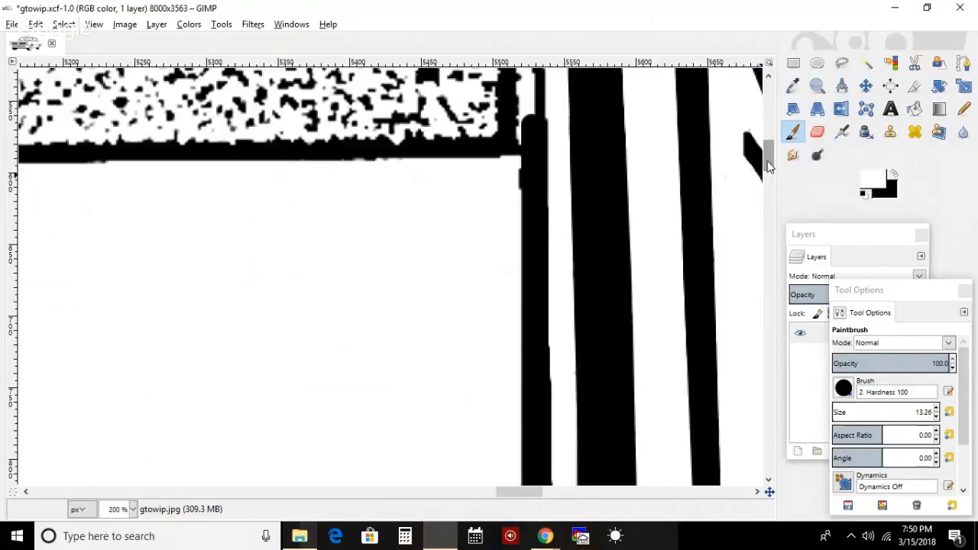
scroll(771, 172, "down", 2)
scroll(771, 172, "down", 2)
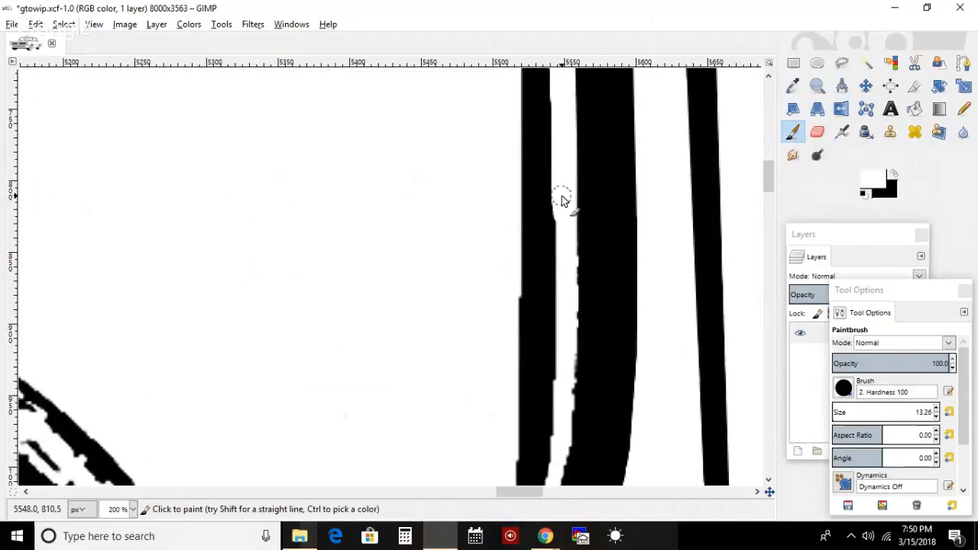
left_click_drag(562, 200, 564, 251)
left_click_drag(564, 311, 564, 416)
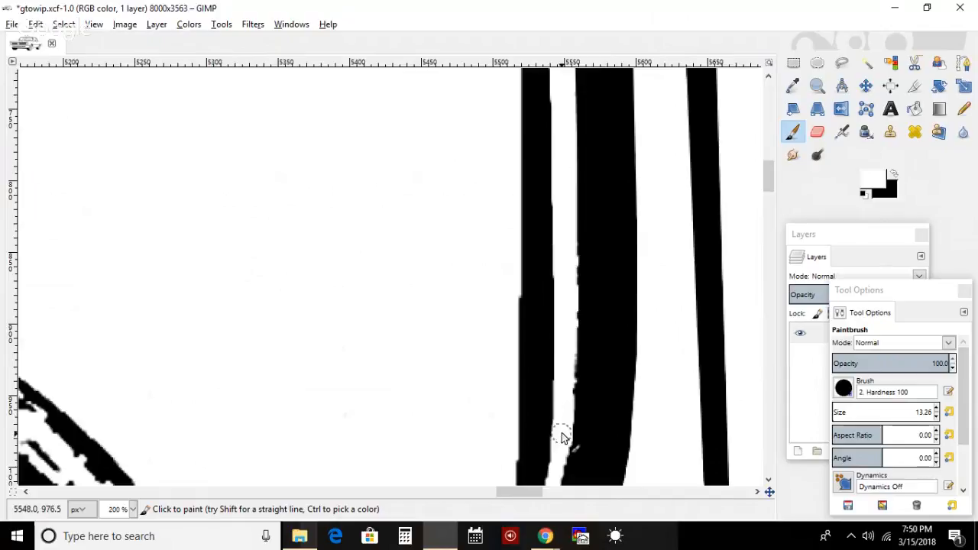
left_click_drag(561, 446, 556, 484)
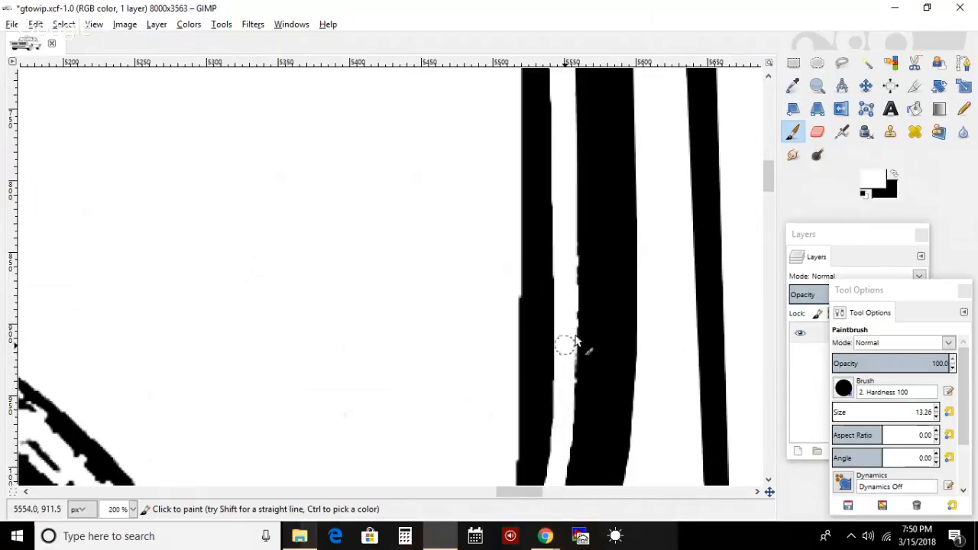
- Paint the junction of the thin strip and the frame's lower bend solid black, filling the narrow end of the white gap
scroll(770, 178, "down", 5)
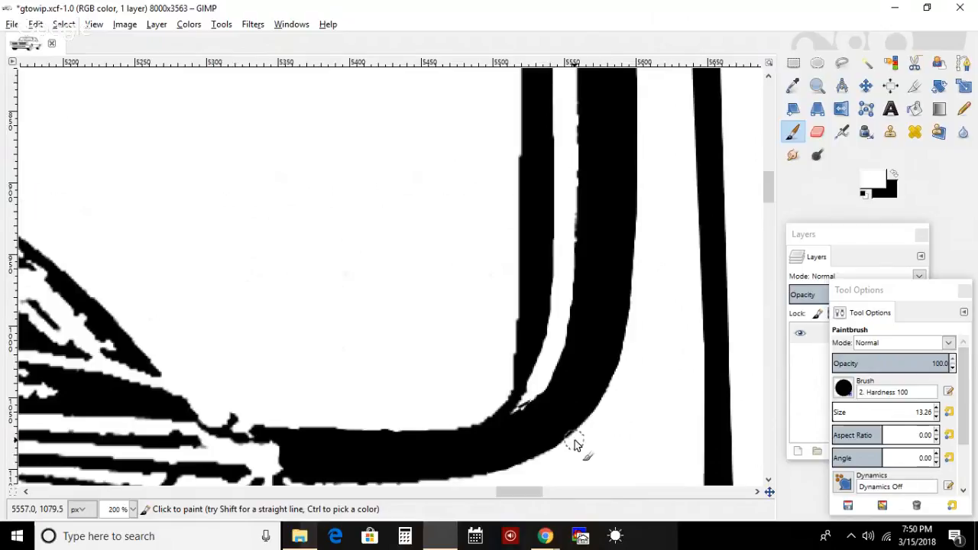
left_click(893, 176)
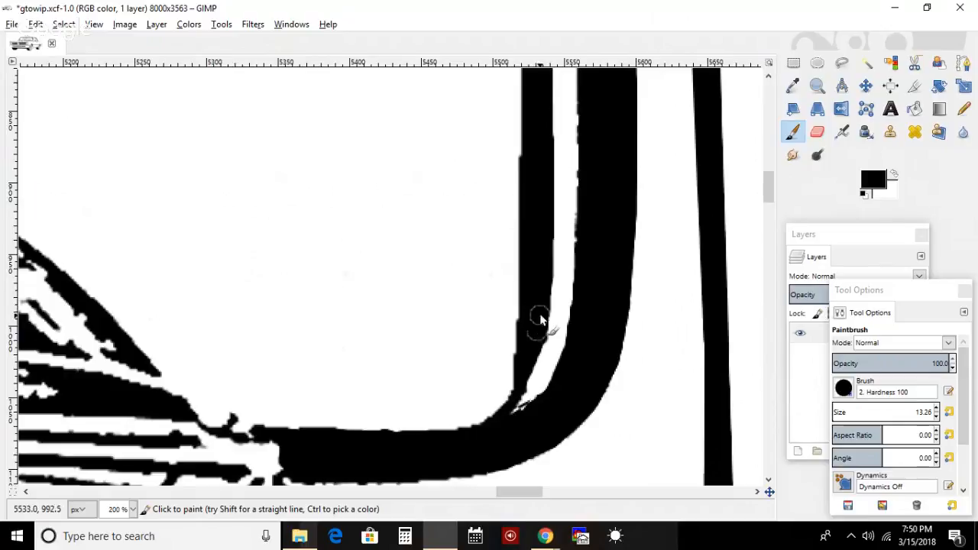
mouse_move(541, 306)
left_mouse_down()
mouse_move(536, 368)
mouse_move(512, 422)
mouse_move(524, 385)
mouse_move(463, 443)
mouse_move(497, 415)
mouse_move(523, 359)
mouse_move(493, 411)
mouse_move(444, 437)
mouse_move(497, 408)
mouse_move(529, 315)
mouse_move(525, 352)
left_mouse_up()
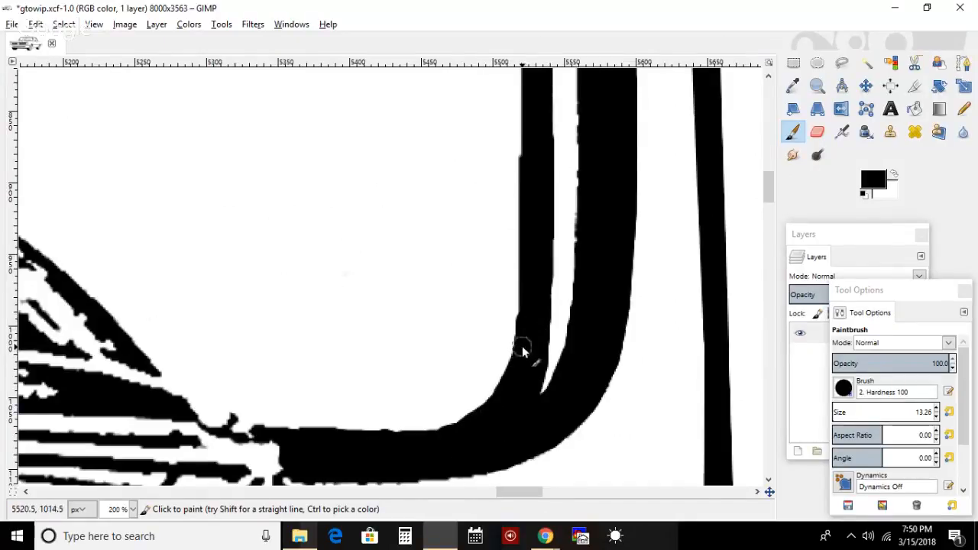
key("ctrl+z")
mouse_move(535, 311)
left_mouse_down()
mouse_move(525, 366)
mouse_move(505, 402)
mouse_move(436, 439)
mouse_move(480, 434)
mouse_move(496, 418)
mouse_move(534, 348)
mouse_move(500, 408)
mouse_move(529, 361)
mouse_move(536, 317)
mouse_move(522, 405)
left_mouse_up()
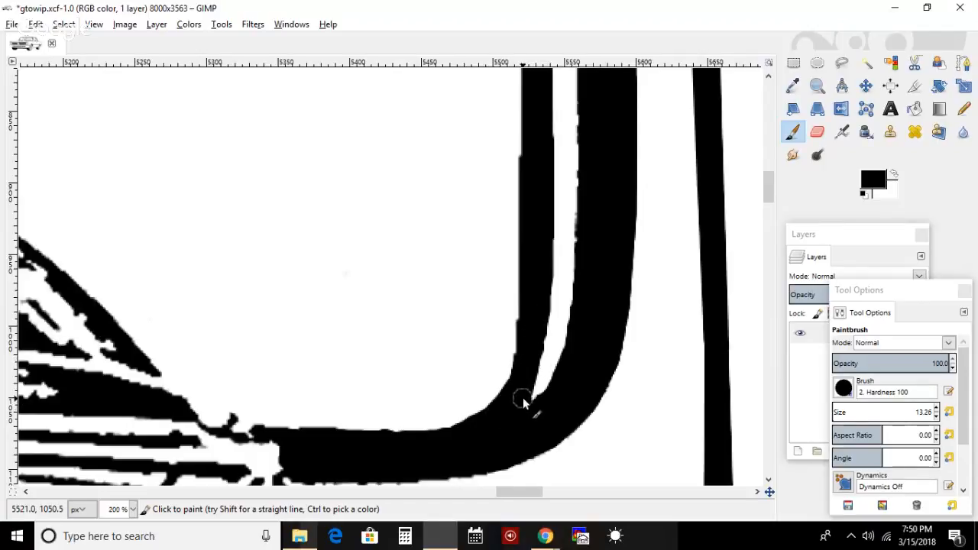
scroll(768, 203, "down", 3)
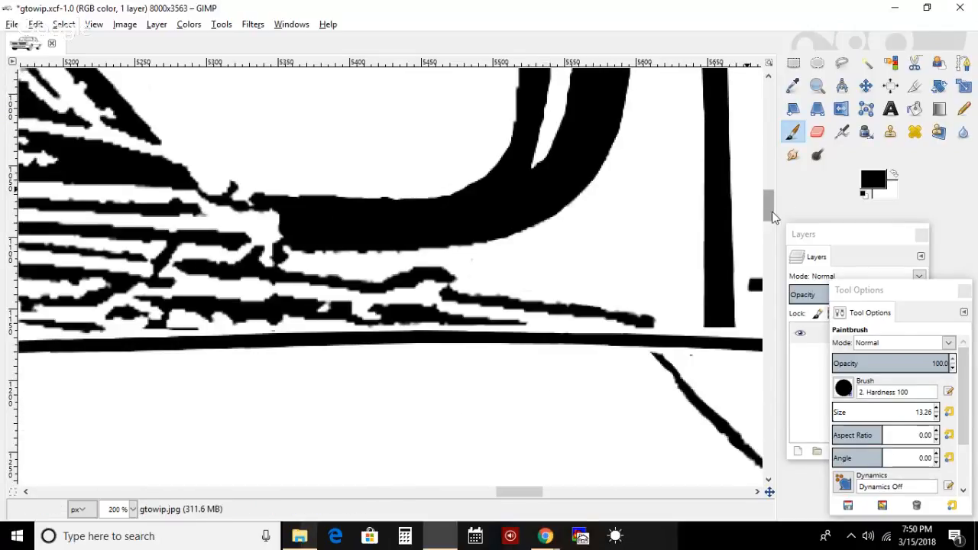
scroll(767, 203, "up", 2)
mouse_move(538, 284)
left_mouse_down()
mouse_move(536, 358)
mouse_move(564, 336)
left_mouse_up()
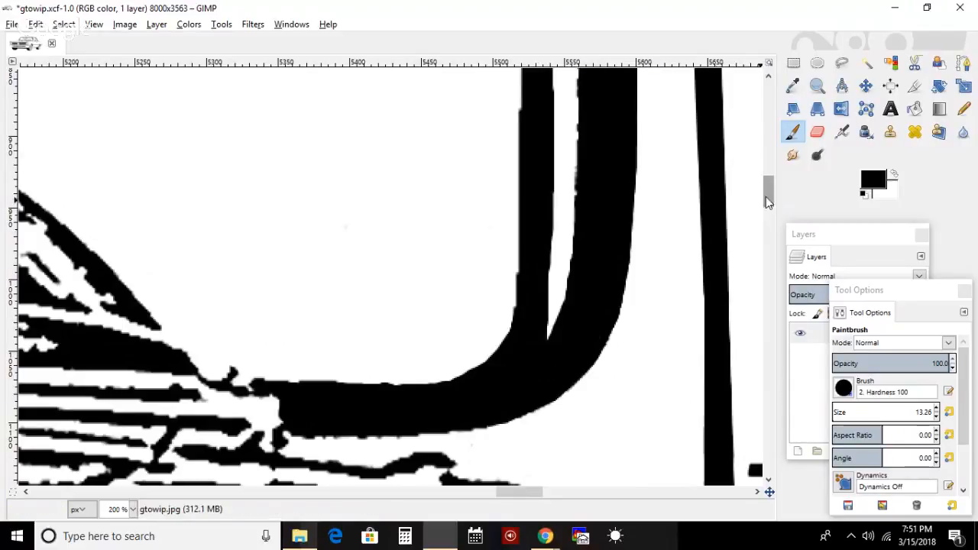
- Fill a rectangular selection of about 53 × 278 px over the strip's upper part with black, deselect it, and round its upper outer corner
left_click_drag(768, 200, 766, 141)
mouse_move(520, 431)
left_mouse_down()
mouse_move(526, 352)
mouse_move(540, 419)
mouse_move(522, 75)
mouse_move(522, 173)
left_mouse_up()
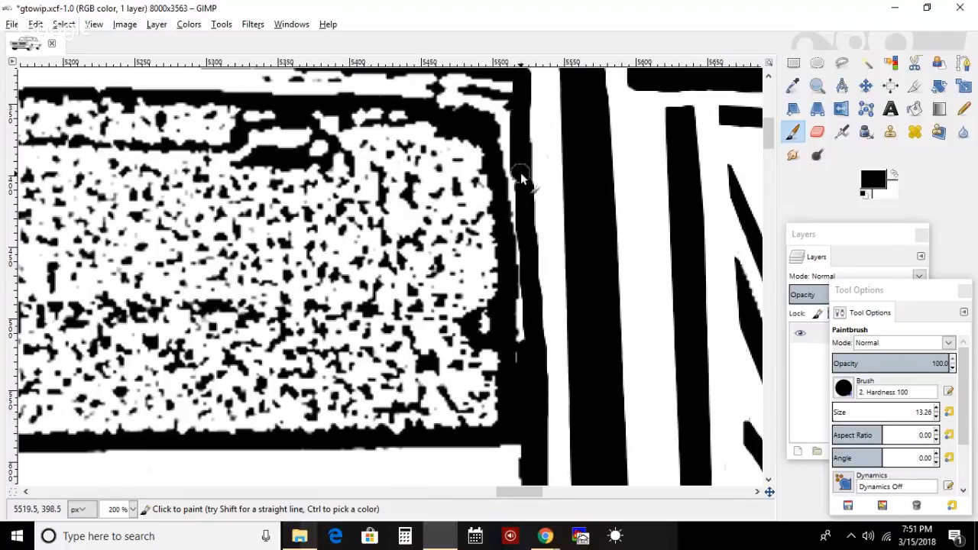
left_click(793, 62)
left_click_drag(544, 459, 473, 80)
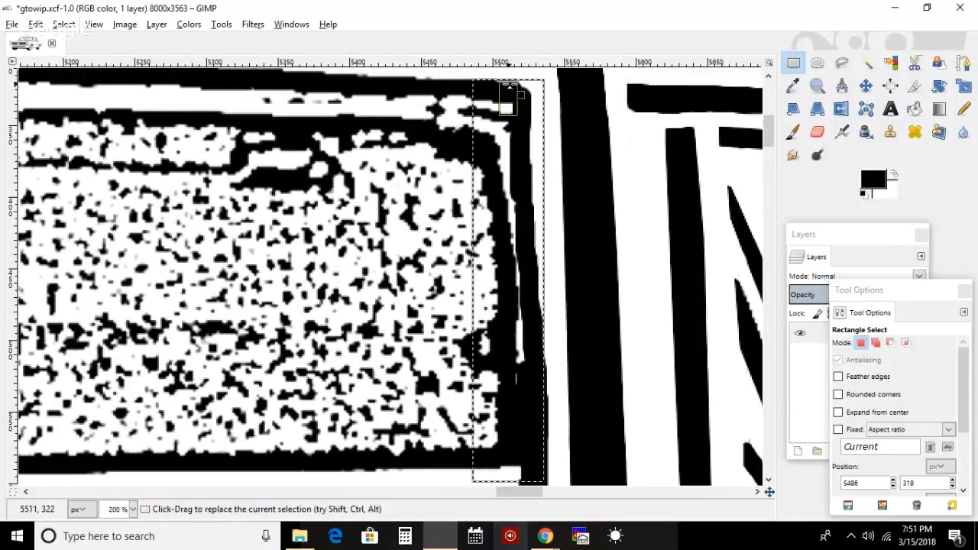
left_click_drag(535, 91, 539, 93)
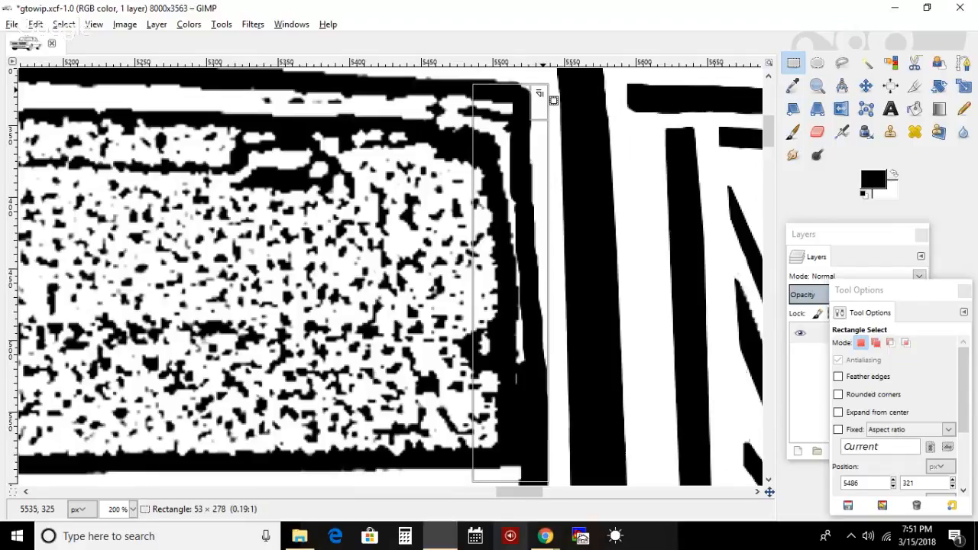
left_click(793, 132)
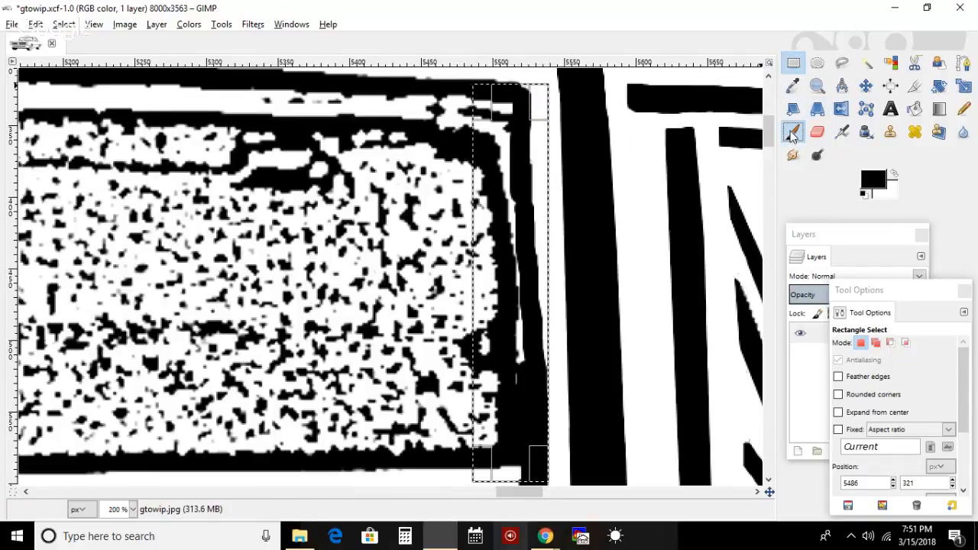
mouse_move(526, 90)
left_mouse_down()
mouse_move(539, 192)
mouse_move(558, 402)
mouse_move(539, 275)
mouse_move(532, 503)
mouse_move(525, 186)
mouse_move(524, 316)
mouse_move(506, 174)
mouse_move(523, 254)
mouse_move(520, 297)
mouse_move(522, 161)
mouse_move(448, 131)
mouse_move(511, 144)
mouse_move(496, 109)
mouse_move(538, 122)
mouse_move(462, 101)
mouse_move(471, 100)
mouse_move(478, 130)
left_mouse_up()
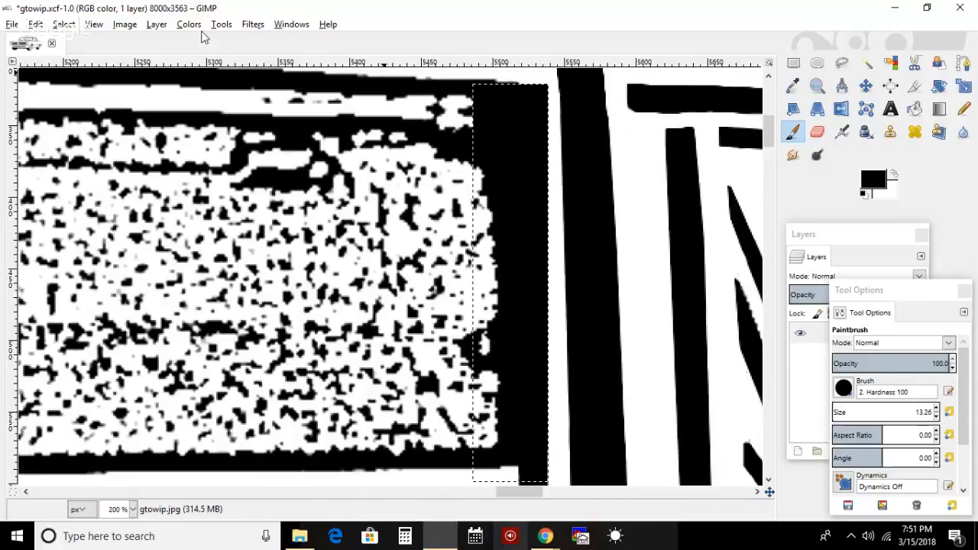
left_click(70, 26)
left_click(80, 59)
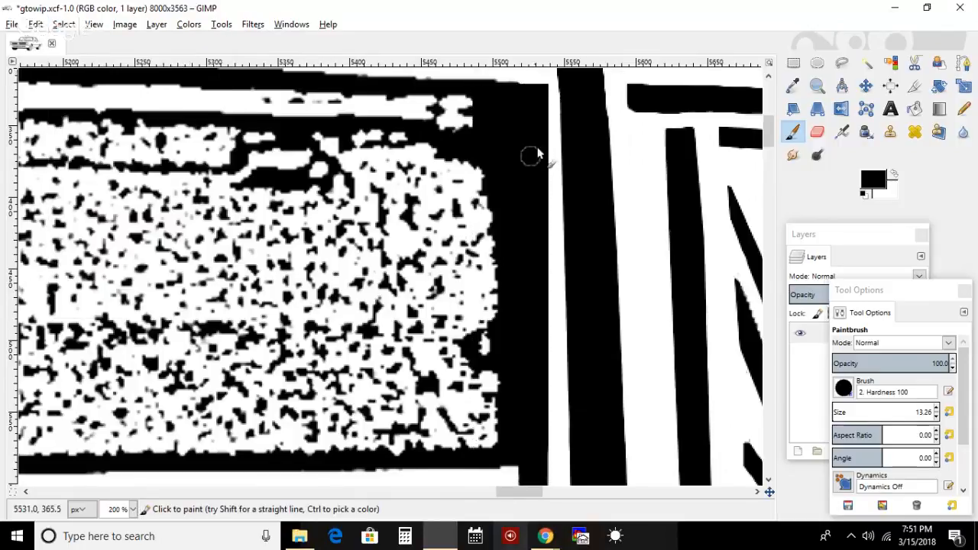
mouse_move(542, 94)
left_mouse_down()
mouse_move(484, 91)
mouse_move(533, 93)
mouse_move(513, 90)
mouse_move(544, 90)
left_mouse_up()
- Try to trim the outer edge of the filled block with a white stroke down the gap, and undo it
left_click(893, 177)
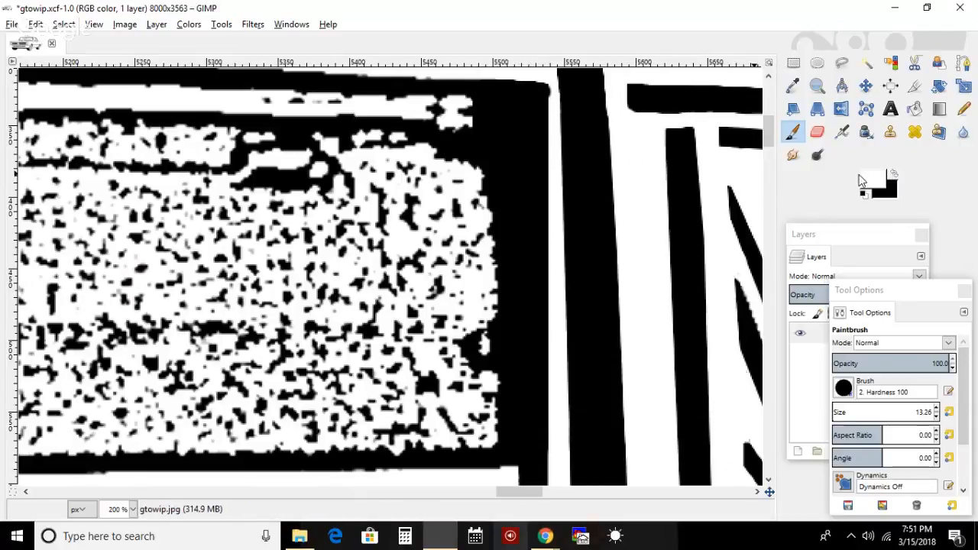
left_click_drag(556, 77, 561, 364)
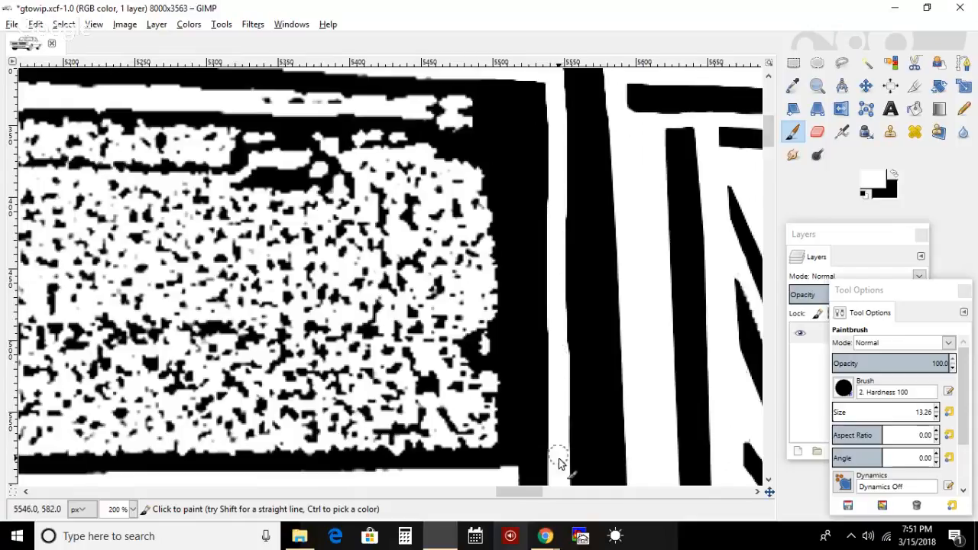
left_click(563, 292, "ctrl+shift")
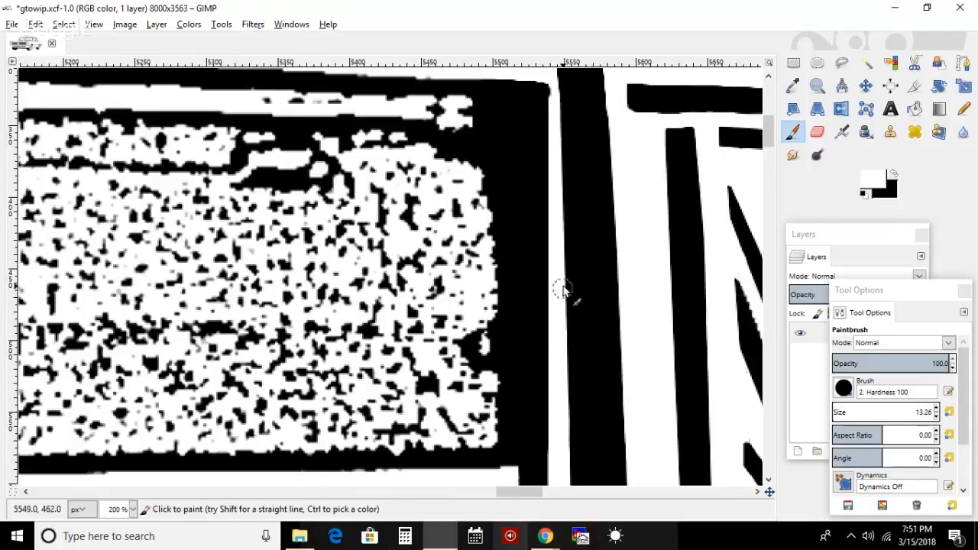
- Outline a straight-edged free selection along the white gap between the thin strip and the thick frame bar, down to near the lower bend
left_click(842, 62)
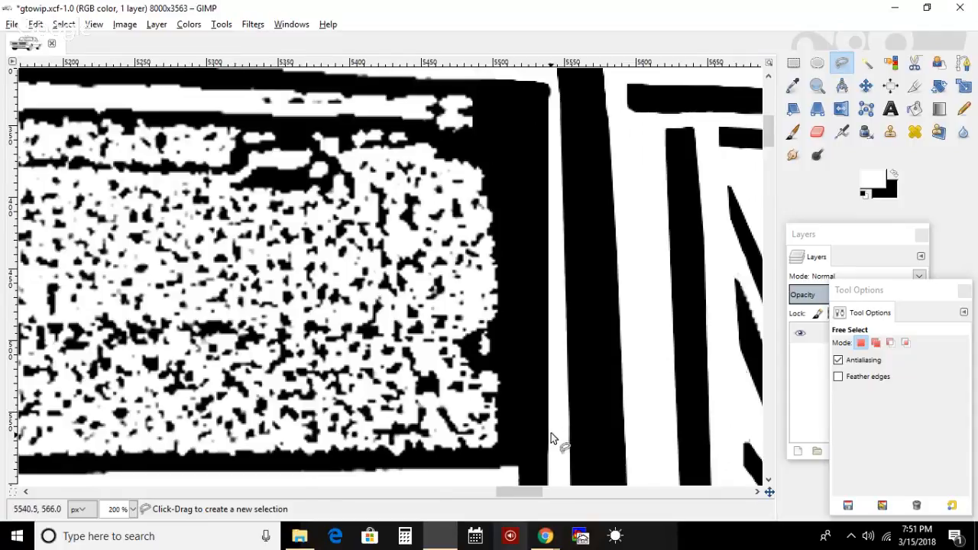
left_click_drag(772, 136, 771, 145)
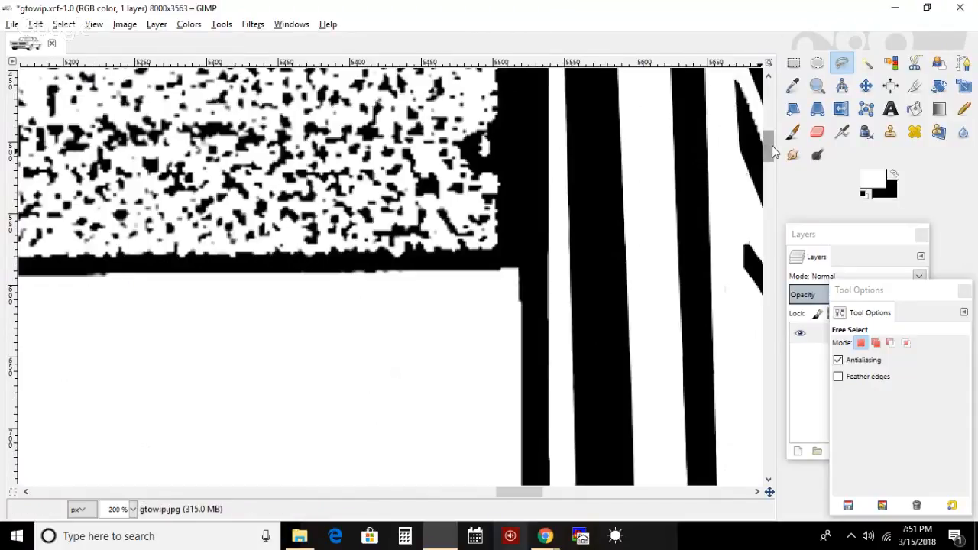
left_click_drag(772, 151, 767, 127)
left_click(534, 152)
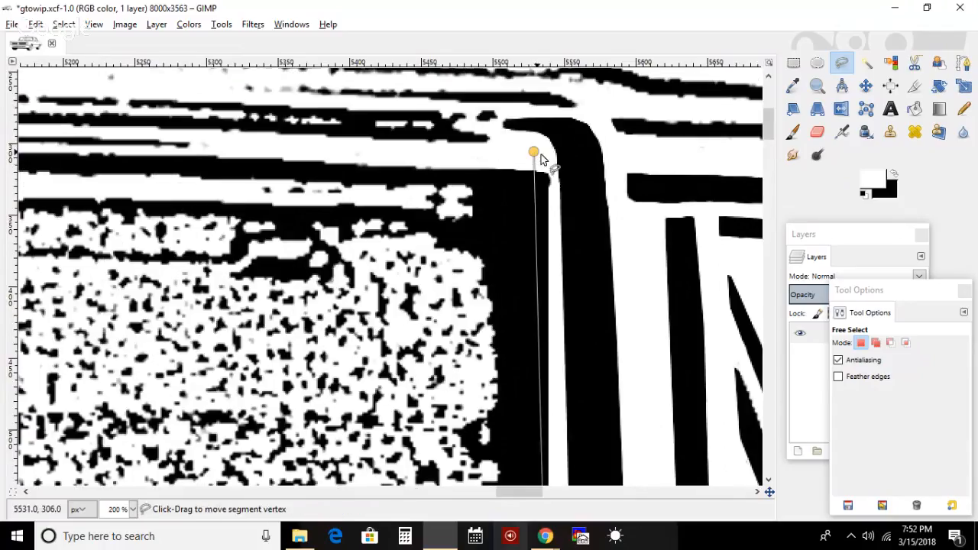
left_click(556, 162)
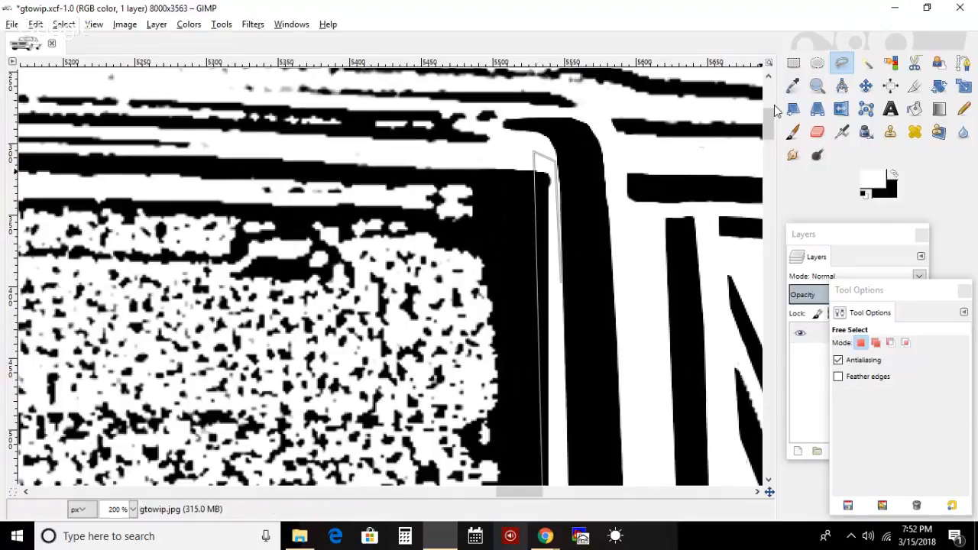
left_click_drag(774, 120, 768, 173)
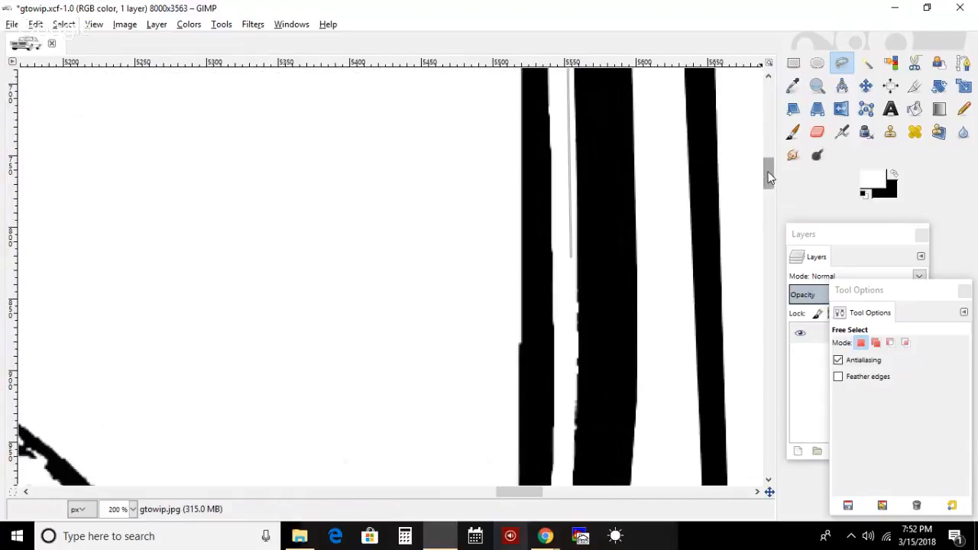
left_click(569, 428)
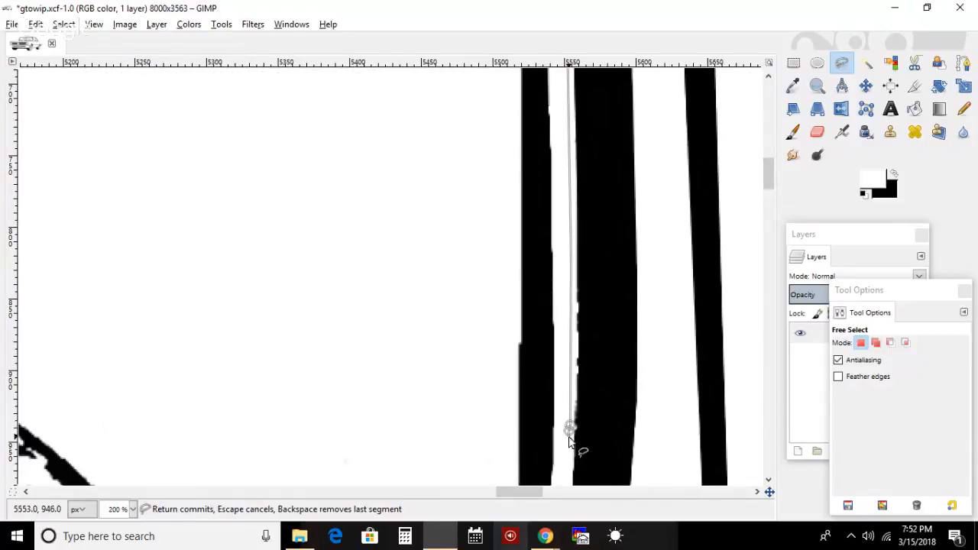
left_click(557, 479)
left_click(550, 105)
- Paint the selected gap white with a brush size of 263.15 to straighten the thin strip's outer edge, and deselect it
left_click(793, 131)
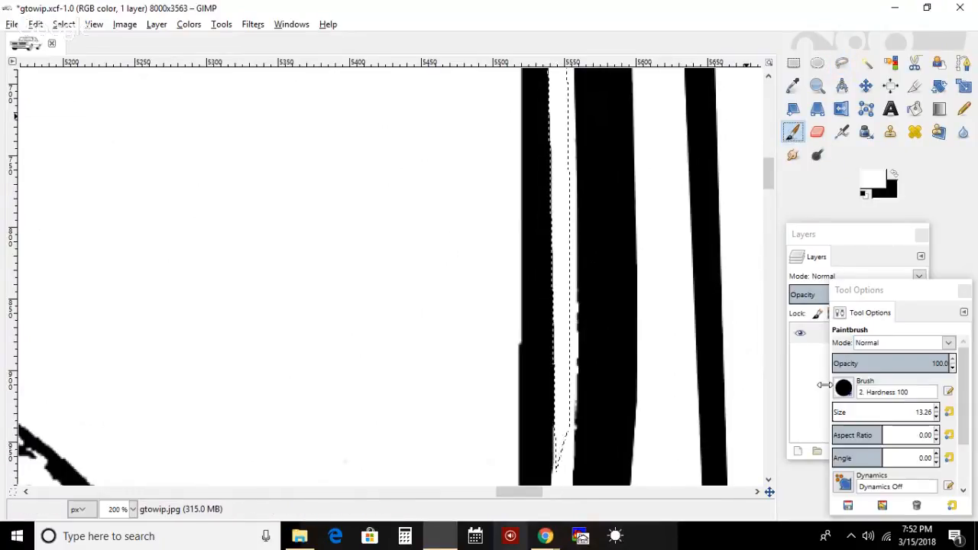
left_click(862, 413)
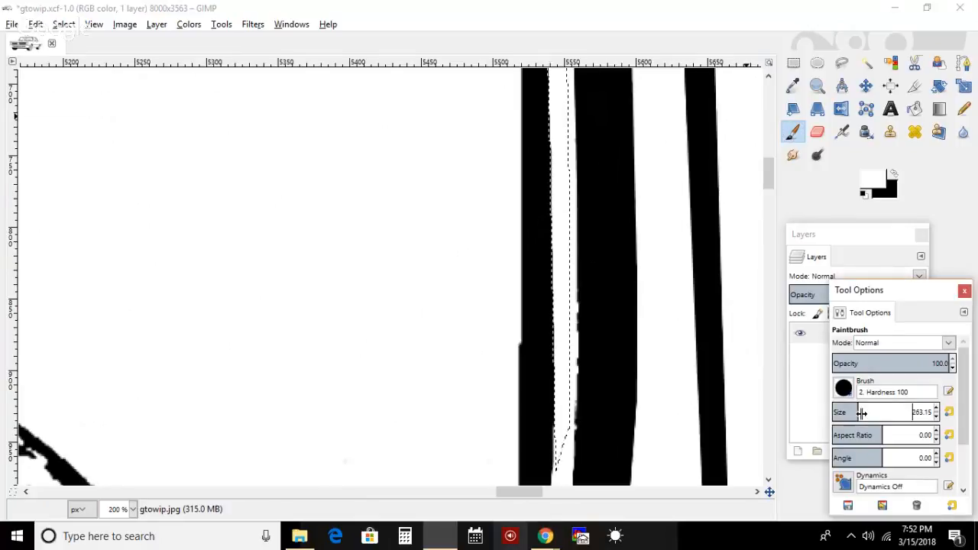
left_click(623, 352)
left_click_drag(772, 177, 767, 150)
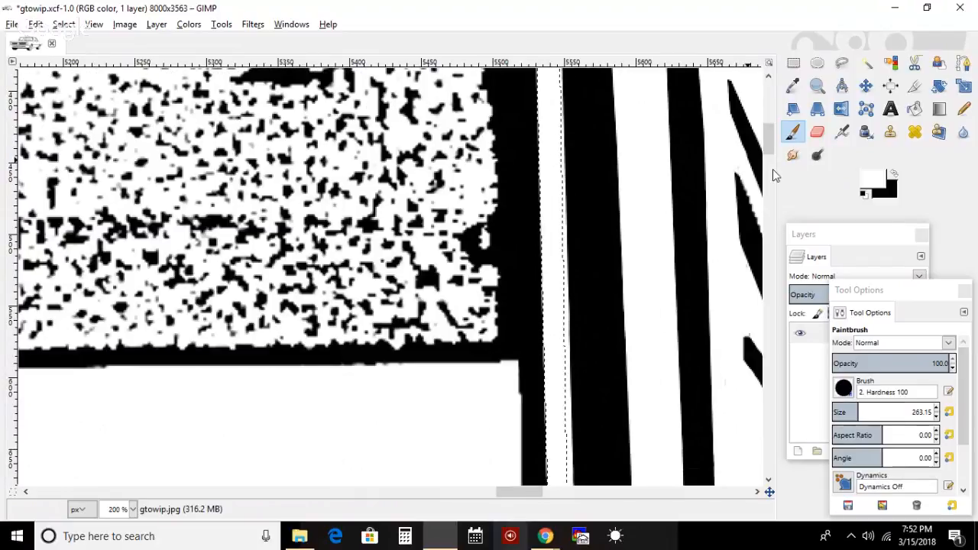
mouse_move(769, 142)
left_mouse_down()
mouse_move(769, 126)
mouse_move(773, 214)
mouse_move(766, 138)
left_mouse_up()
left_click(546, 200)
left_click(64, 24)
left_click(76, 60)
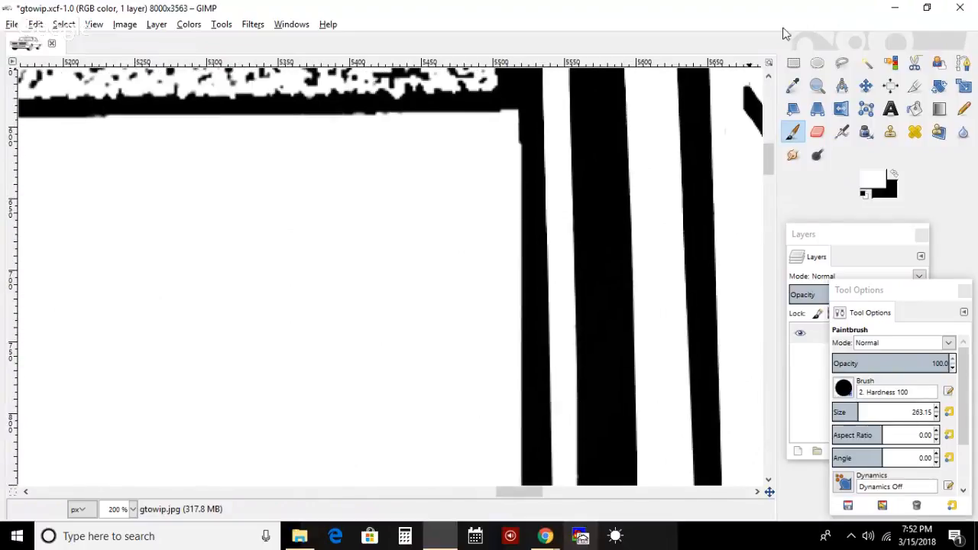
- Try to fill a tall rectangular selection over the lower part of the thin strip with black, and undo the fill
left_click(794, 64)
left_click_drag(521, 104, 525, 425)
left_click(793, 131)
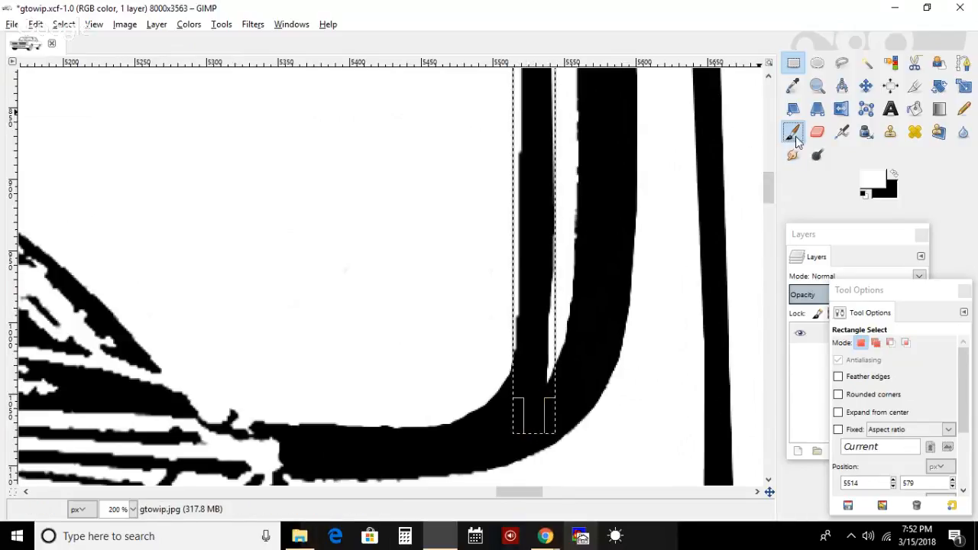
left_click(893, 175)
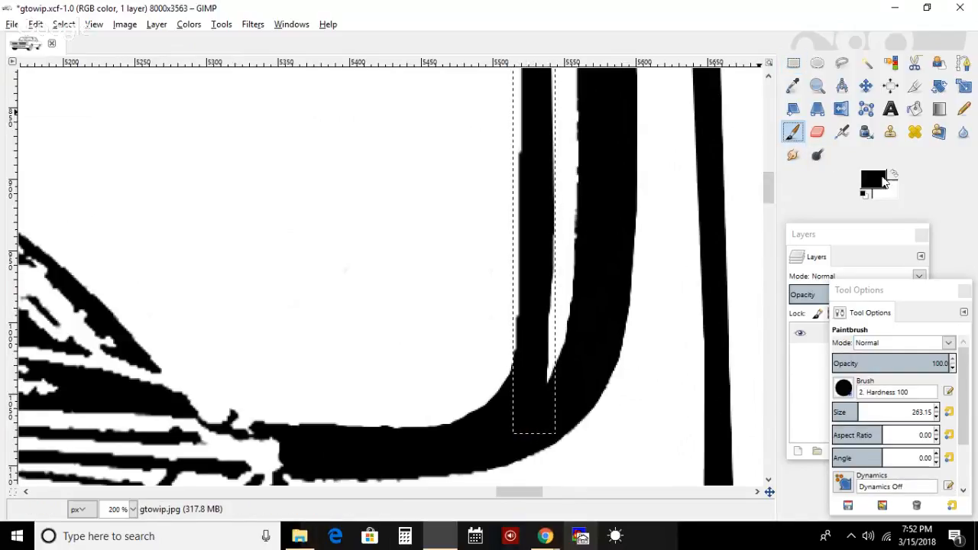
left_click(578, 229)
left_click(554, 325)
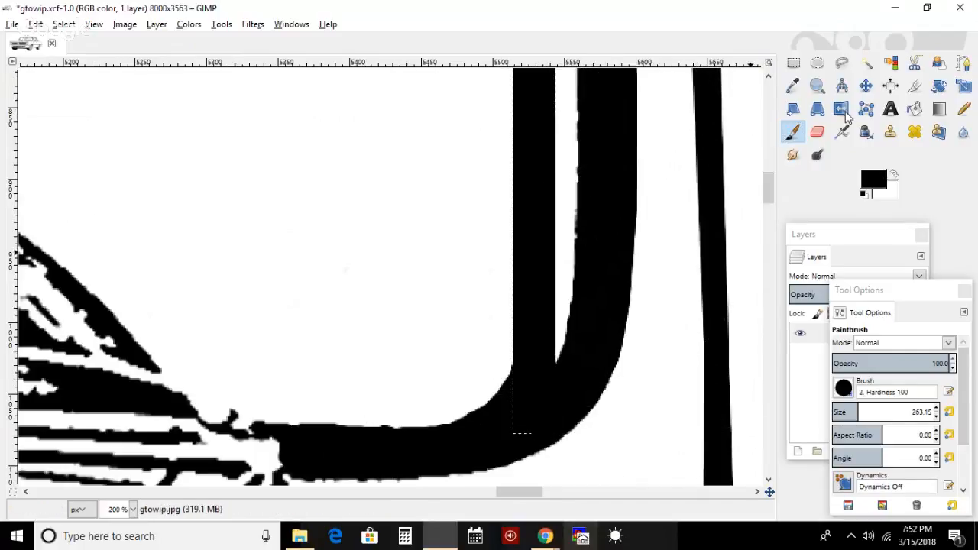
left_click_drag(771, 201, 771, 167)
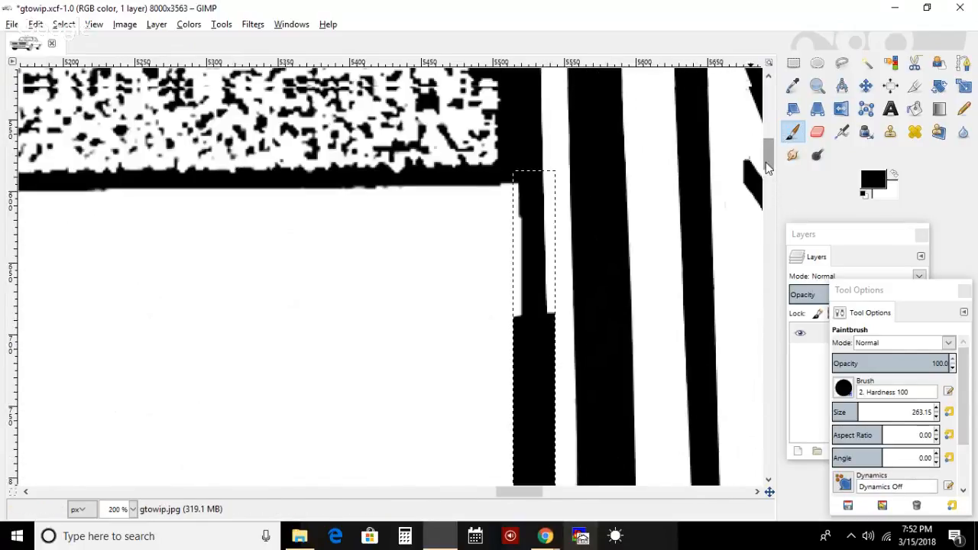
key("ctrl+z")
key("ctrl+z")
key("ctrl+z")
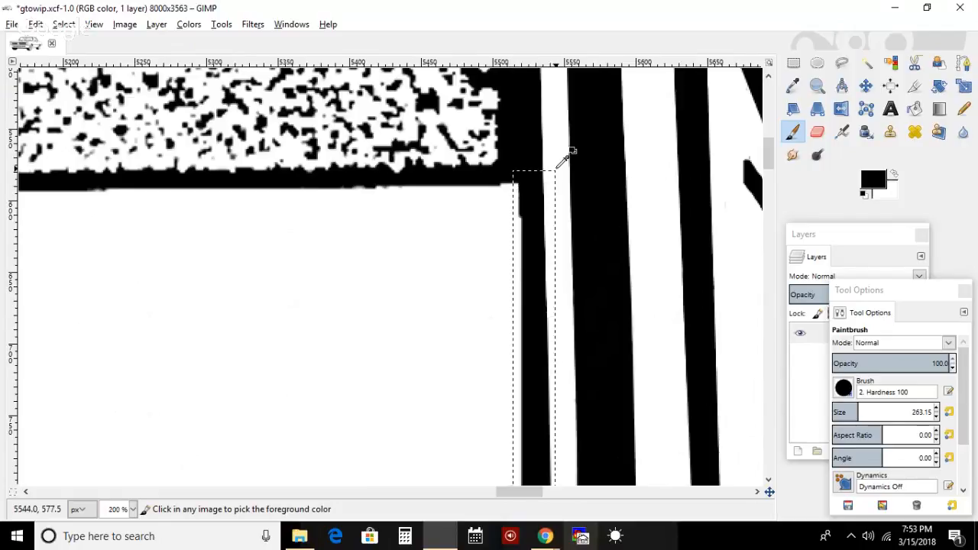
- Outline the thin strip with a polygonal free selection from below the textured block down into the frame's lower bend
left_click(842, 63)
left_click(525, 160)
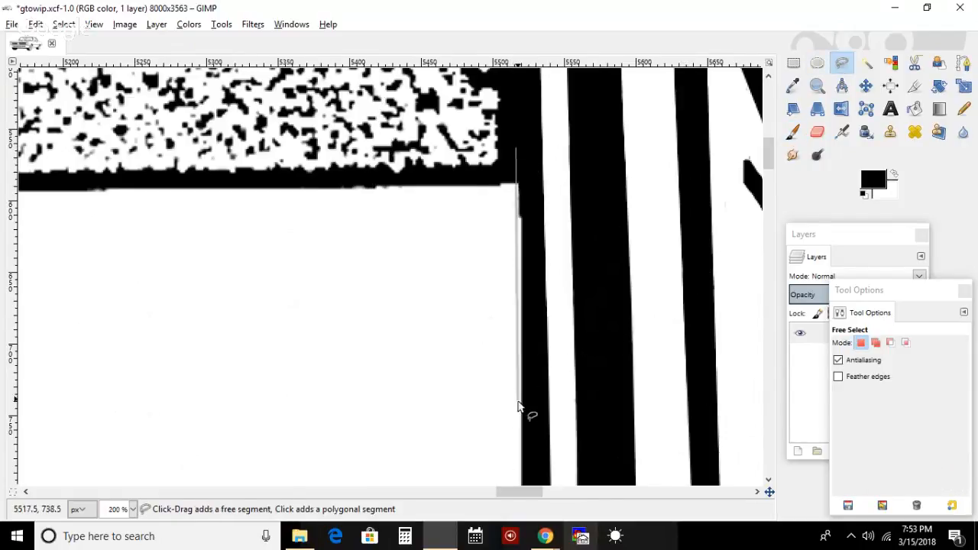
scroll(519, 259, "down", 10)
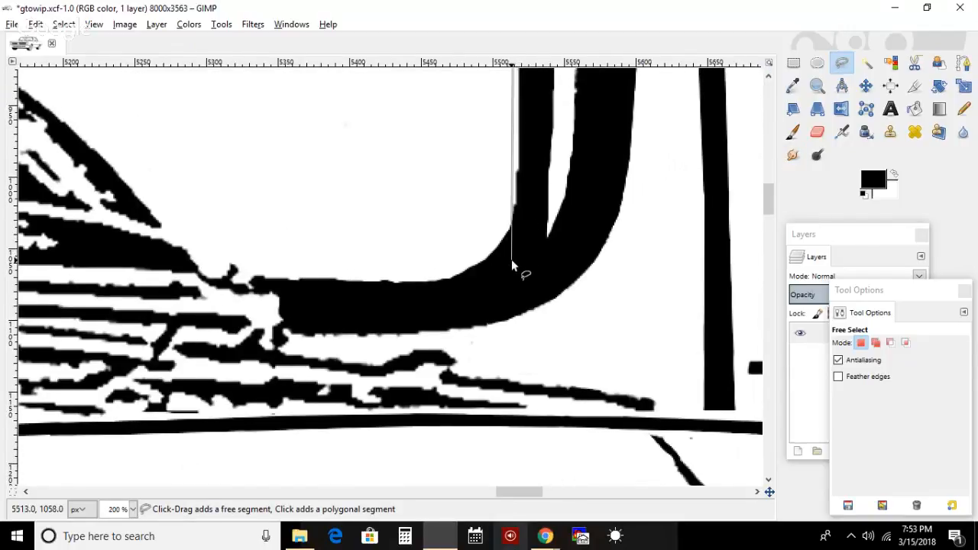
left_click(545, 265)
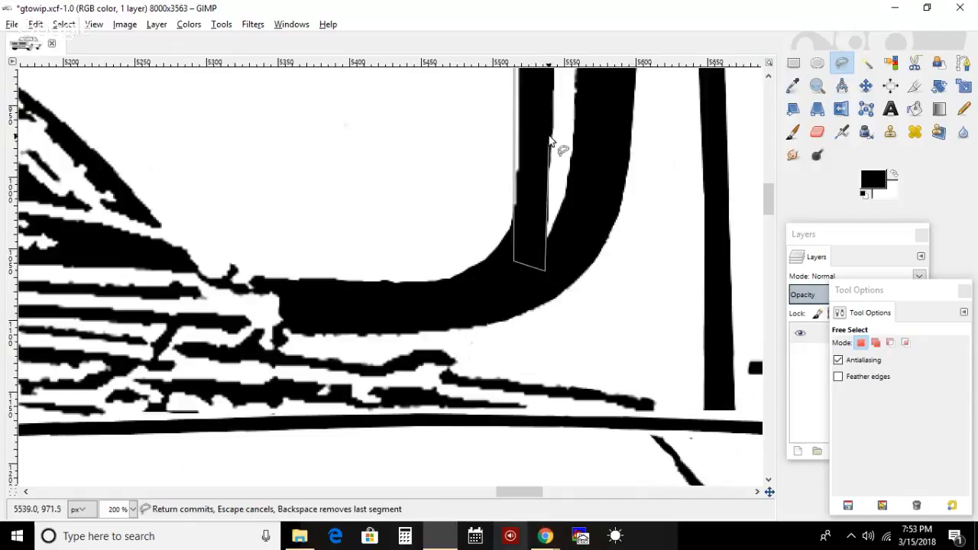
left_click_drag(544, 267, 555, 279)
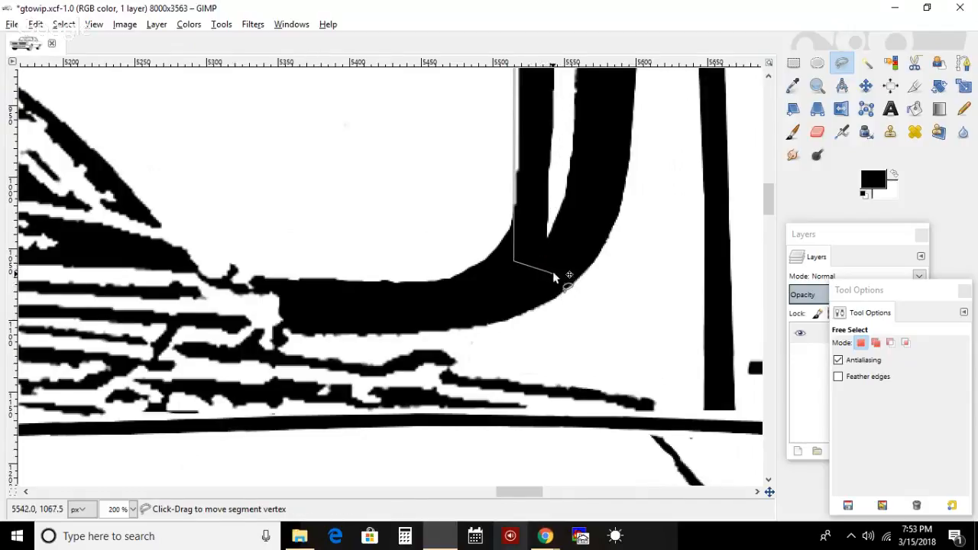
left_click(556, 76)
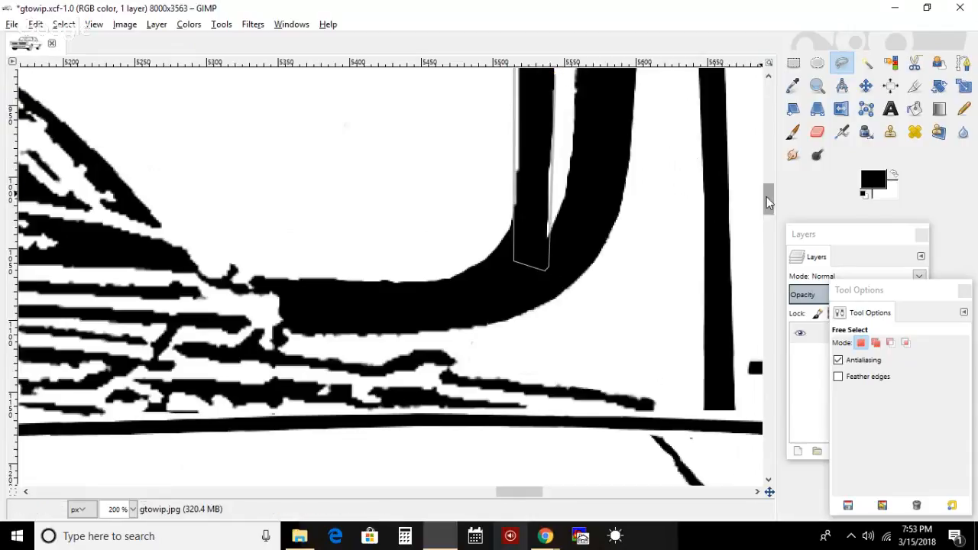
left_click_drag(765, 198, 759, 153)
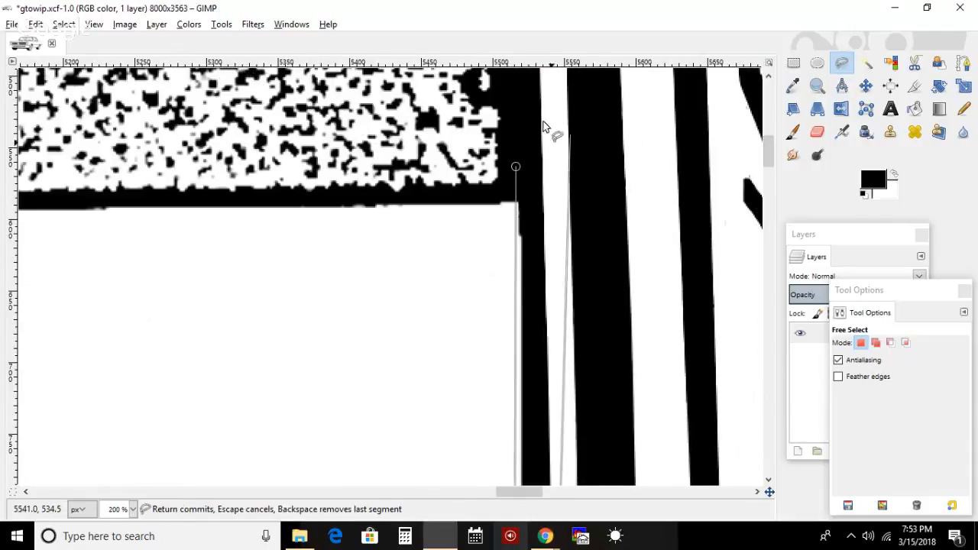
double_click(542, 118)
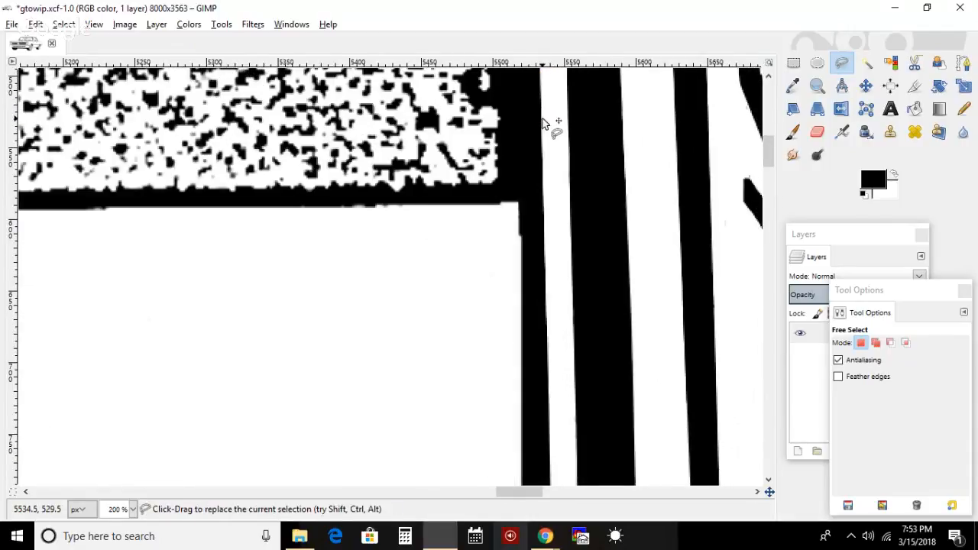
- Paint the selected thin strip solid black down to the lower bend and remove the selection
left_click(793, 132)
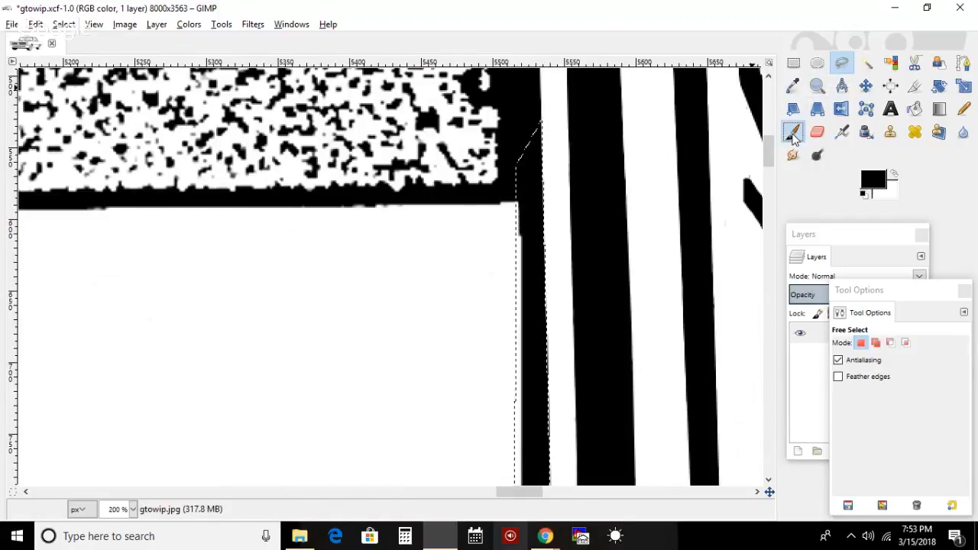
key("ctrl+shift+a")
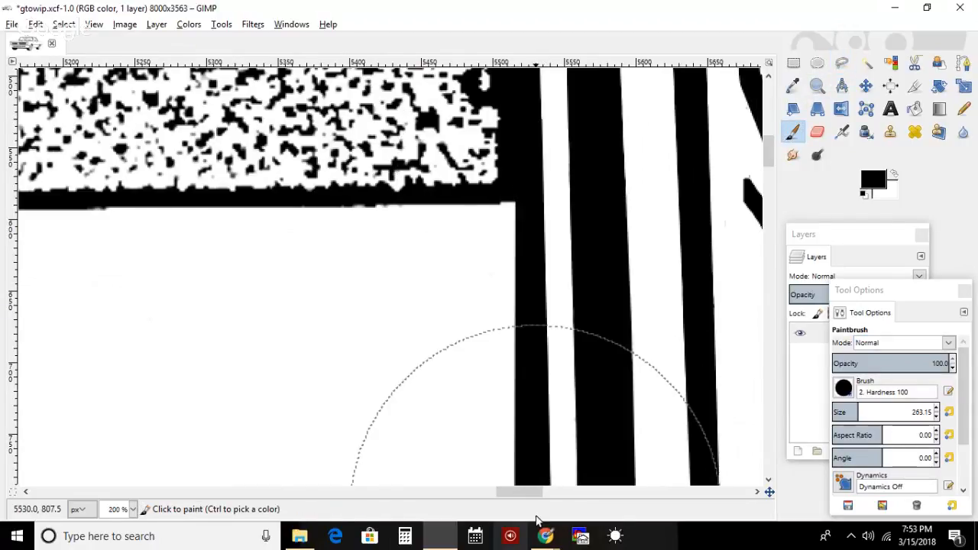
left_click_drag(768, 161, 768, 202)
key("ctrl+z")
left_click(63, 23)
left_click(67, 76)
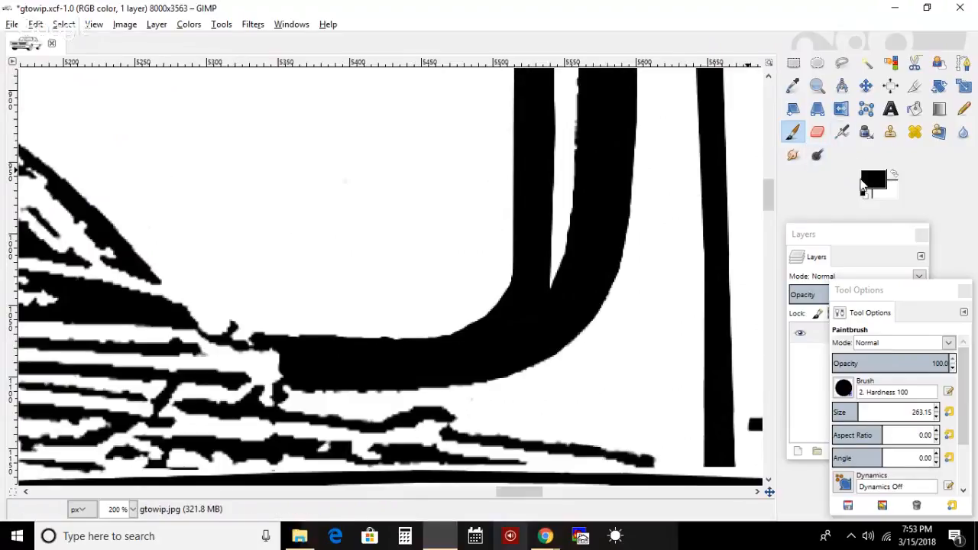
- Smooth the thick frame bar's ragged inner edge in black and the lower bar's upper edge in white, with a brush size of 29.34
left_click(838, 412)
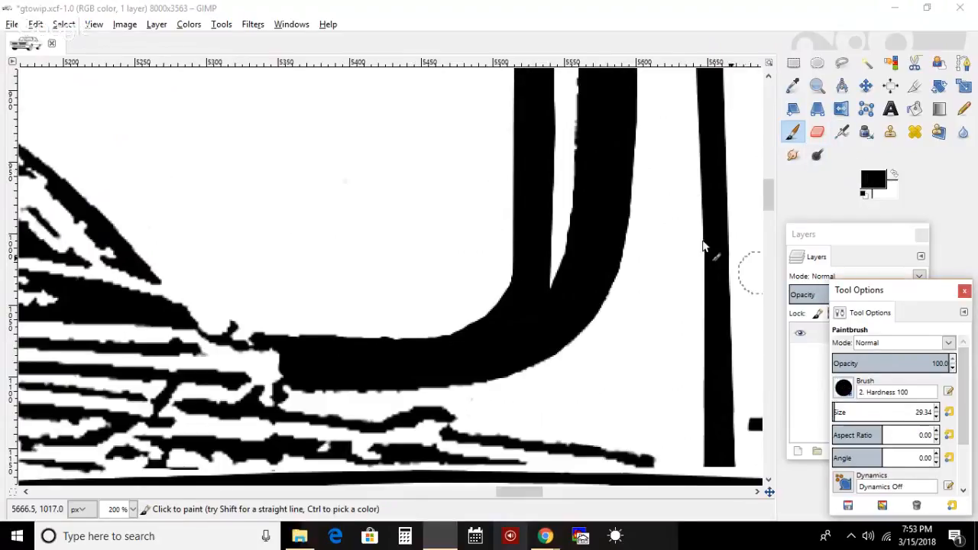
left_click(599, 93)
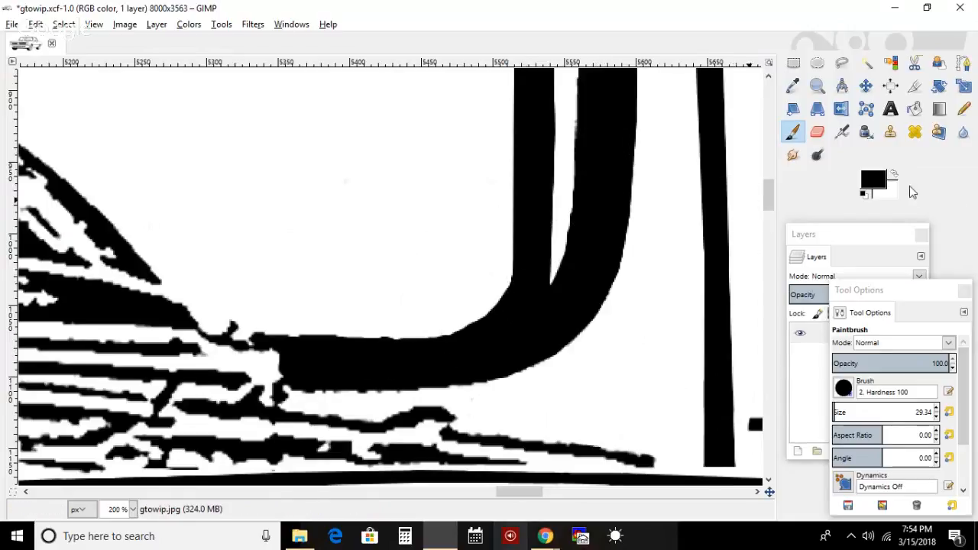
left_click(895, 176)
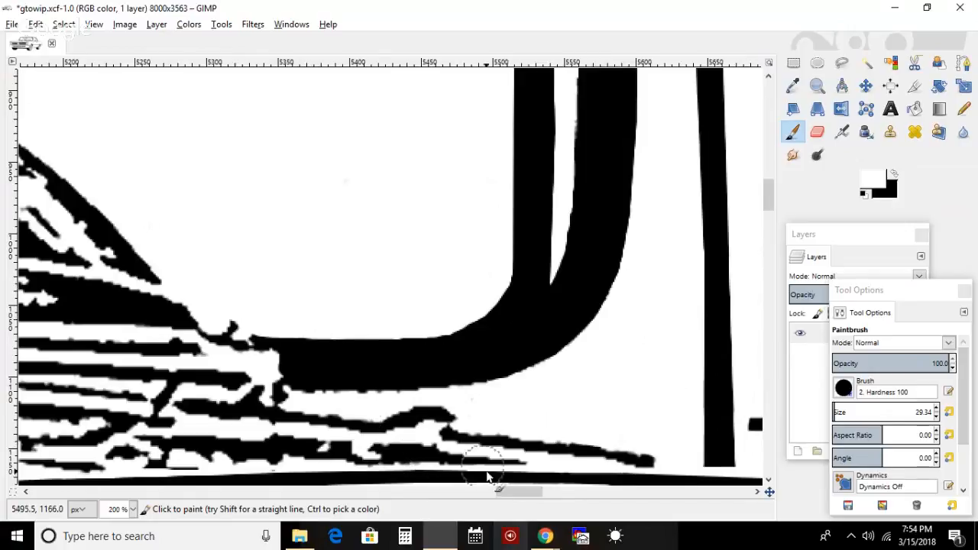
- Outline a narrow straight free selection along the rough diagonal line below the window, ending at the top of the slanted bar beneath
left_click_drag(524, 498, 542, 448)
left_click_drag(772, 185, 776, 216)
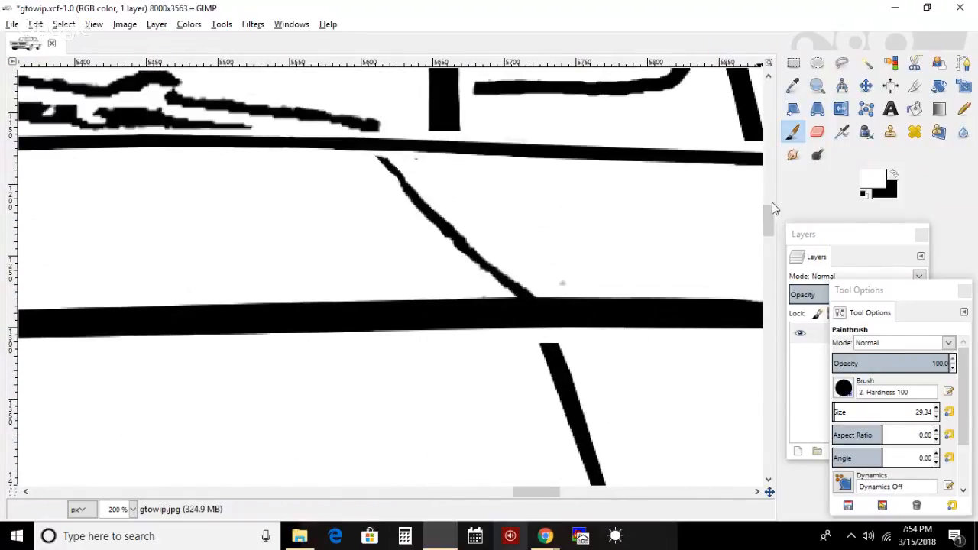
left_click(842, 62)
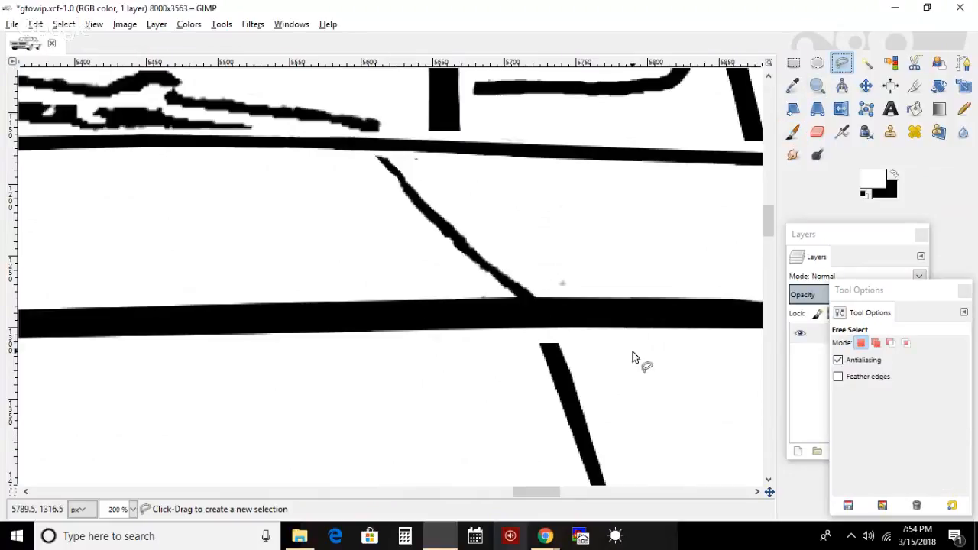
left_click(560, 347)
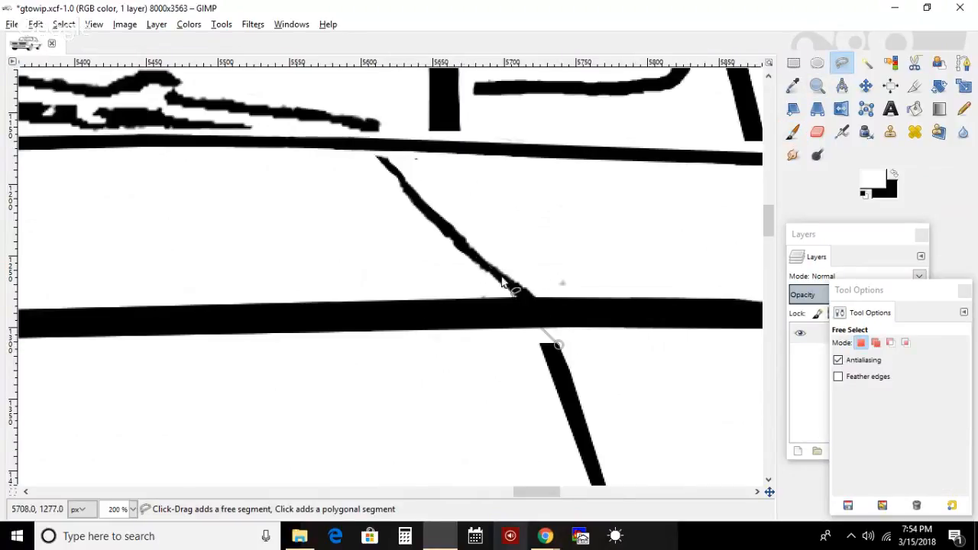
left_click(387, 160)
left_click(557, 347)
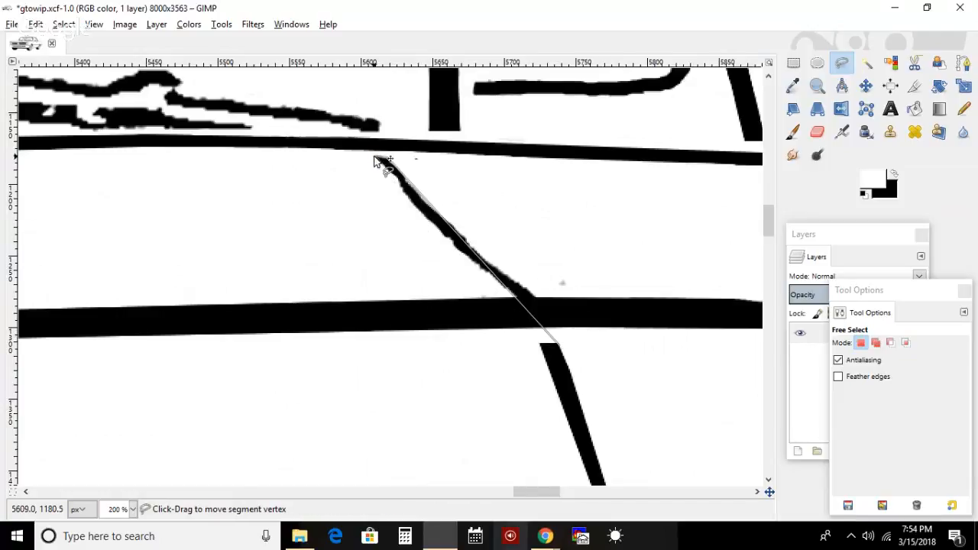
mouse_move(375, 162)
left_mouse_down()
mouse_move(516, 337)
mouse_move(541, 352)
left_mouse_up()
key("Return")
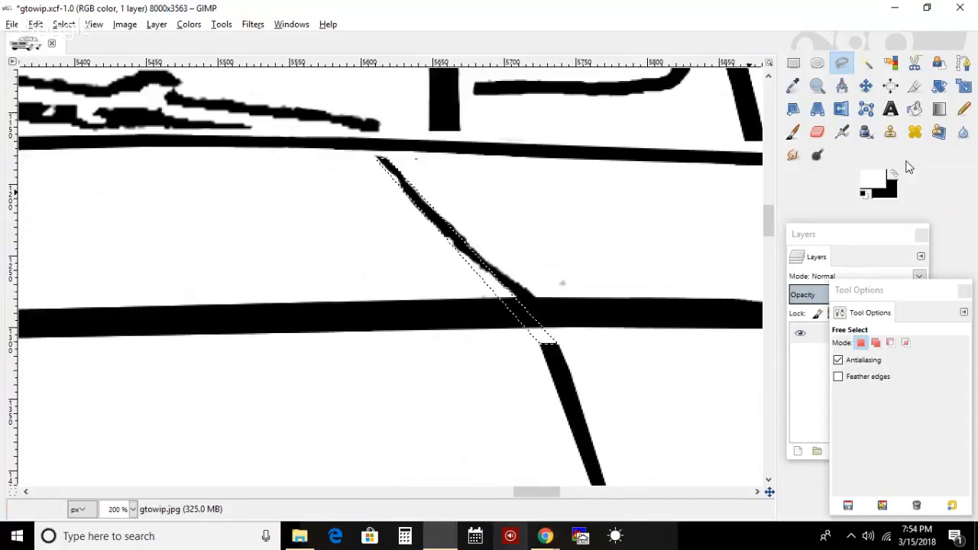
- Paint the selected diagonal strip solid black down to just above the thick horizontal line, with a brush size of 86.02
left_click(895, 175)
key("p")
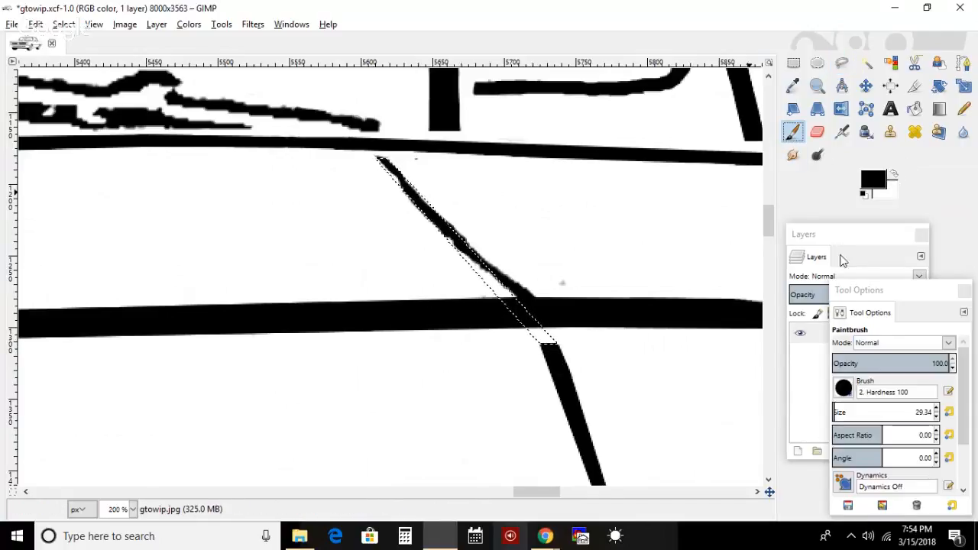
left_click(840, 412)
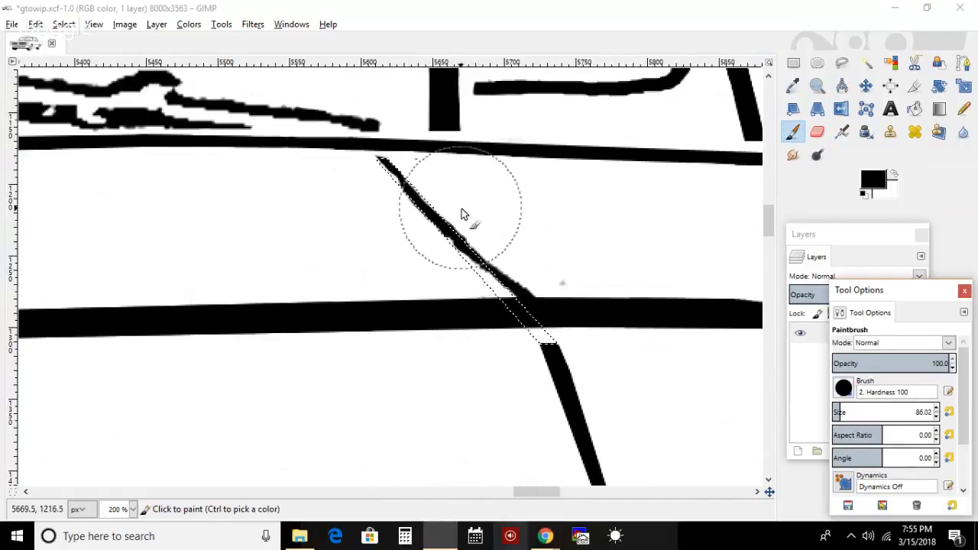
mouse_move(462, 214)
left_mouse_down()
mouse_move(397, 170)
mouse_move(501, 235)
left_mouse_up()
key("ctrl+z")
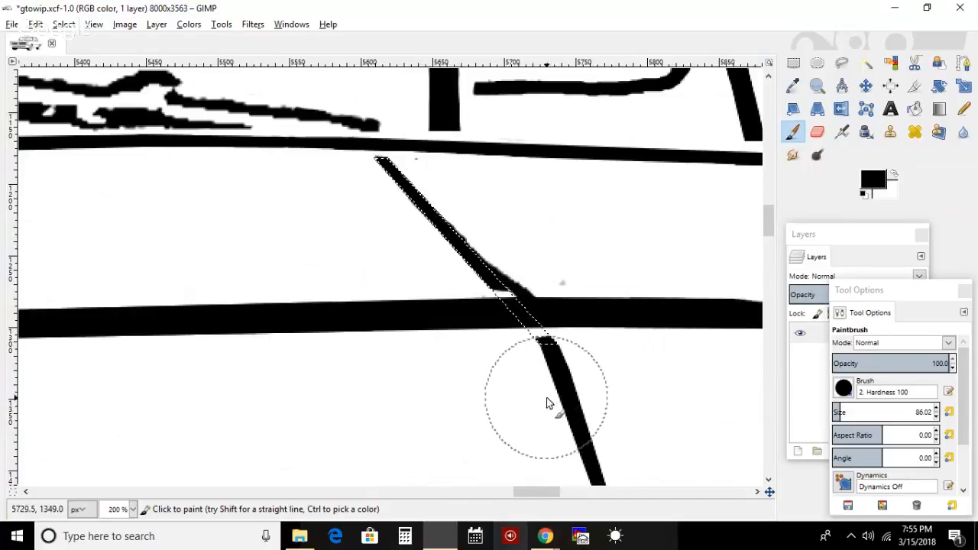
key("ctrl")
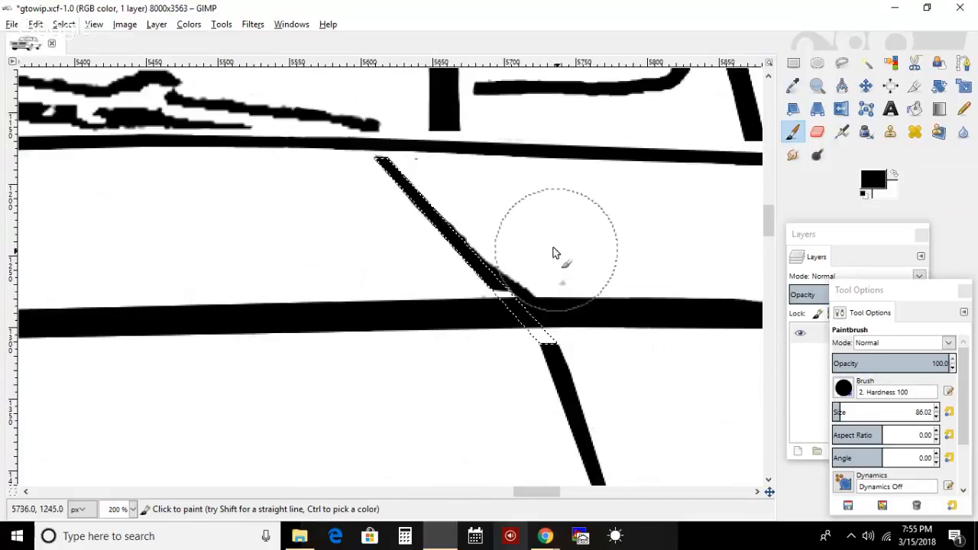
- Invert the selection, paint the ragged edge outside the diagonal strip white with a brush size of 29.34, and remove the selection
left_click(64, 25)
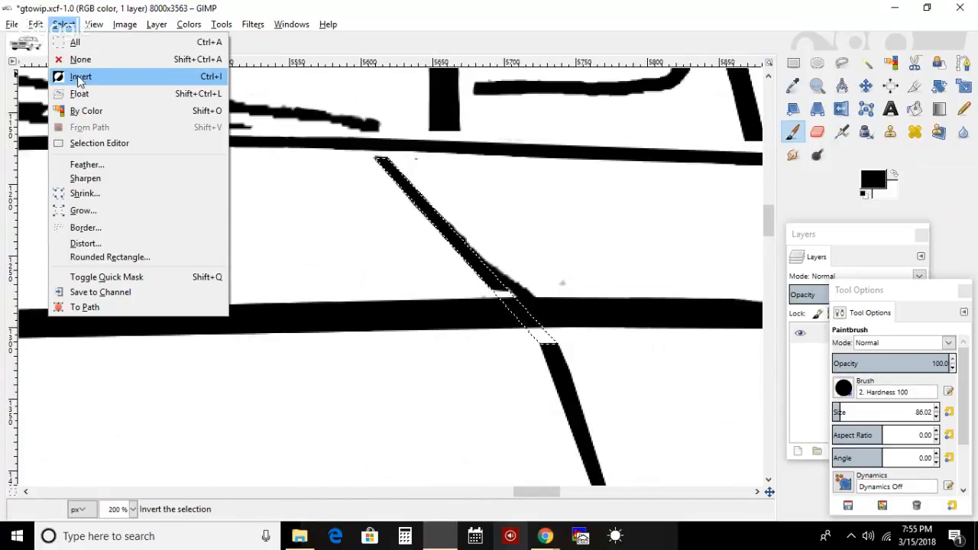
left_click(83, 74)
left_click(901, 177)
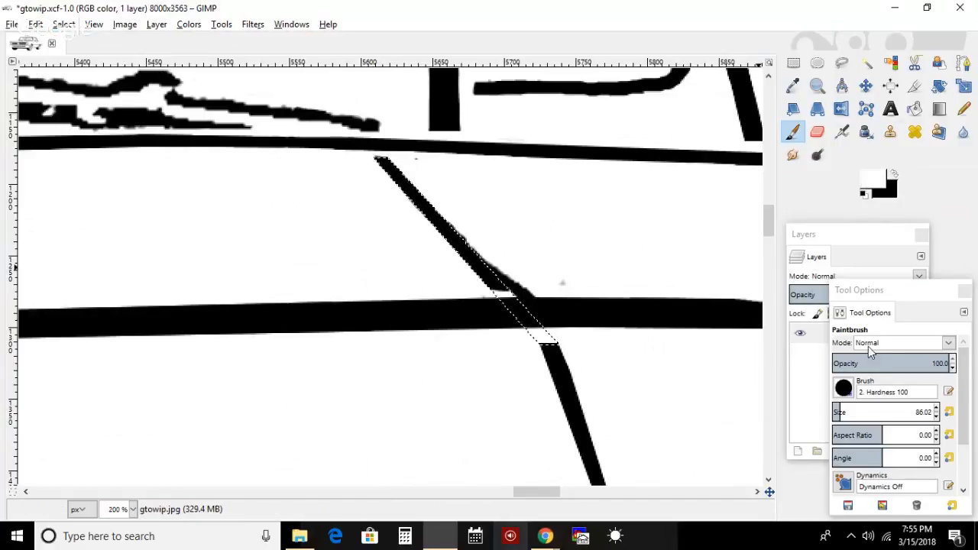
left_click(839, 413)
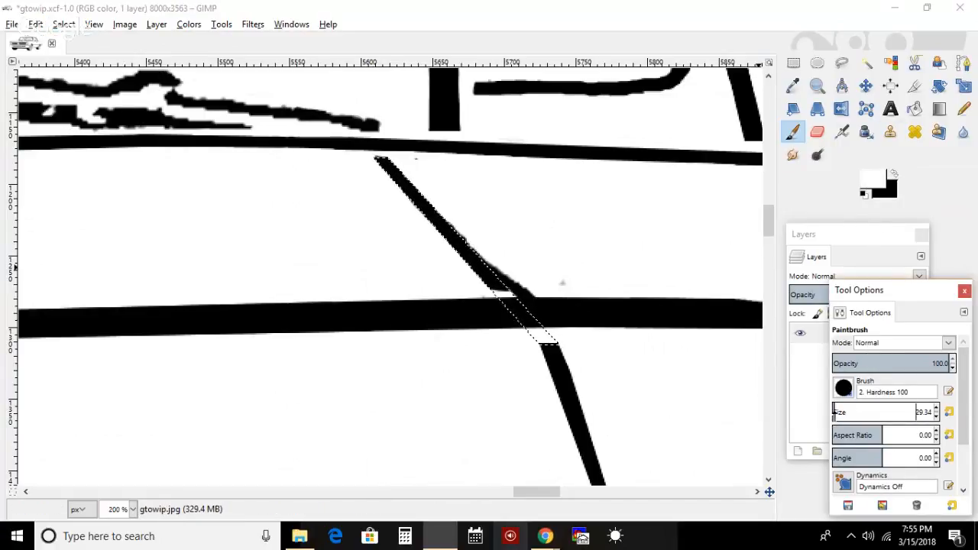
mouse_move(471, 277)
left_mouse_down()
mouse_move(519, 275)
mouse_move(382, 186)
mouse_move(393, 175)
mouse_move(415, 179)
mouse_move(544, 294)
left_mouse_up()
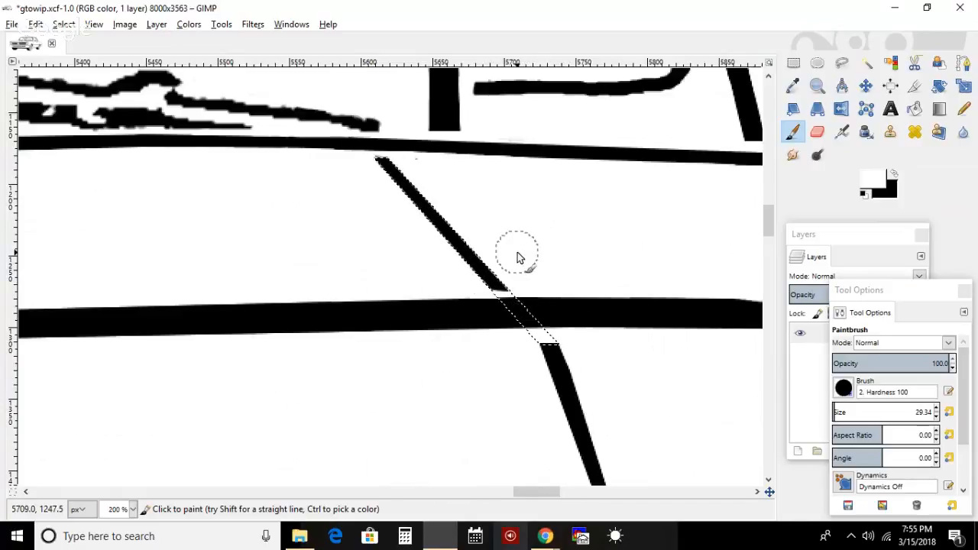
left_click(64, 24)
left_click(81, 59)
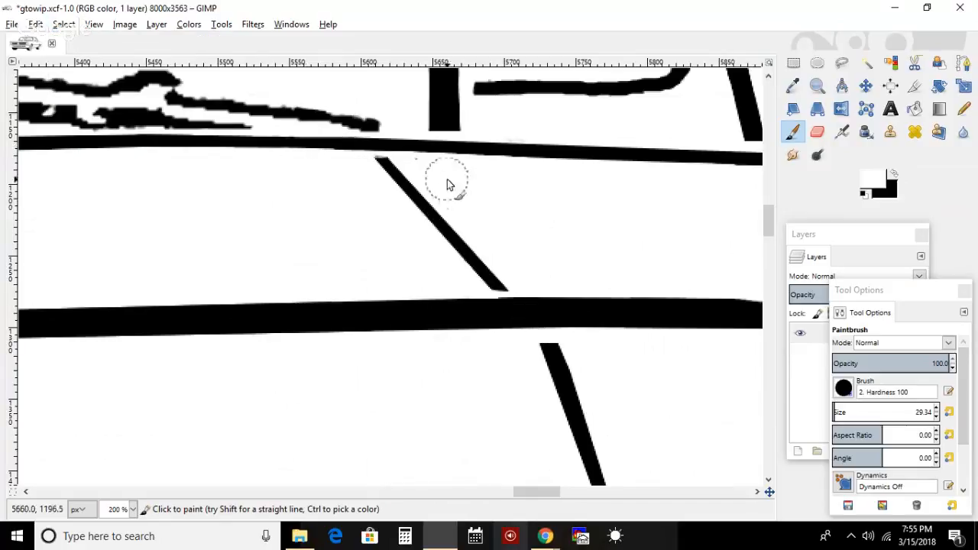
- Separate the thin body line's end from the mirror base loop in white, with a brush size of 5
left_click_drag(532, 495, 558, 500)
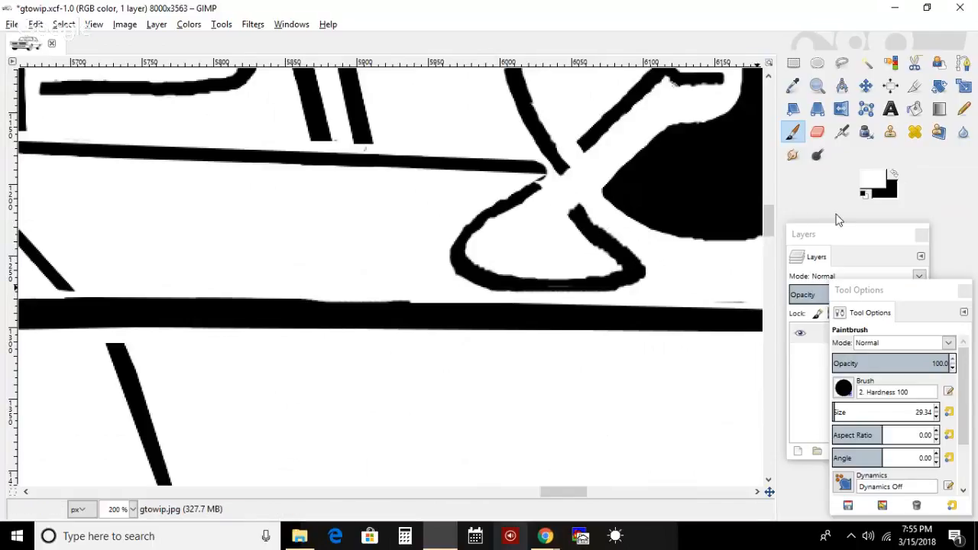
left_click(841, 250)
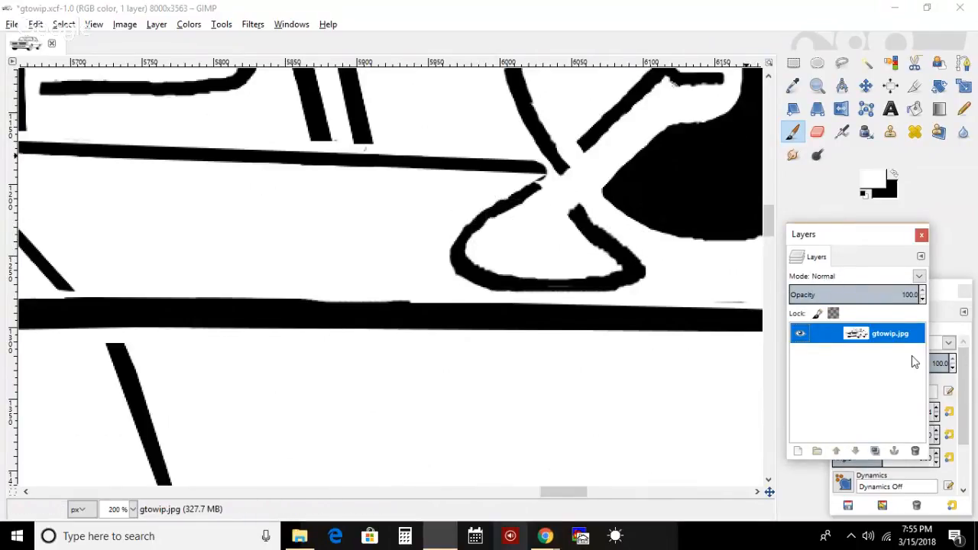
left_click(943, 294)
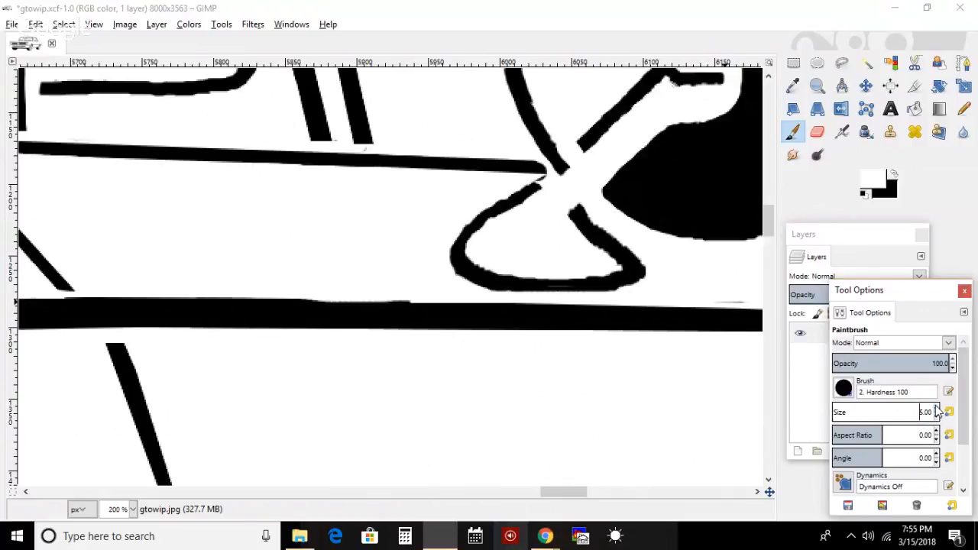
left_click_drag(547, 177, 544, 180)
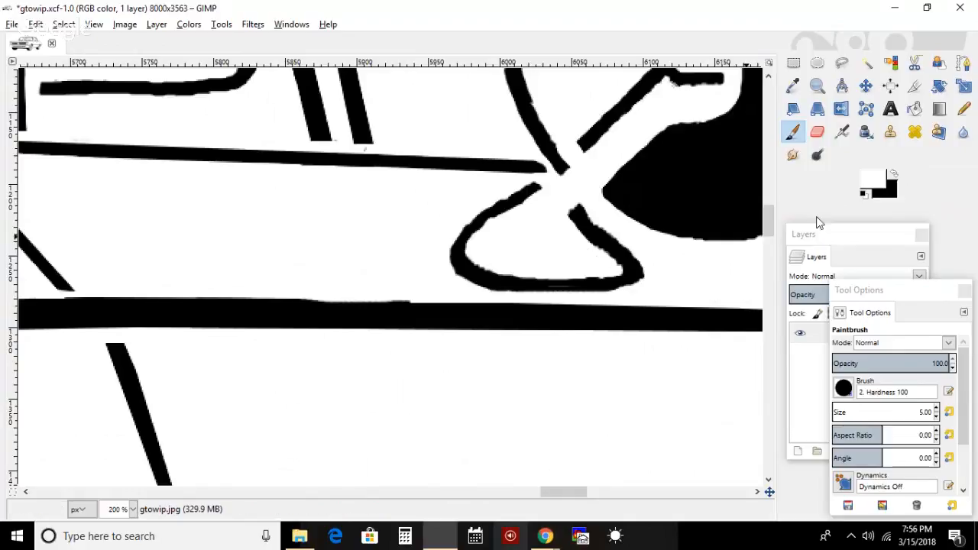
- Smooth the rough edges of the mirror base loop and round off its open end in black
left_click(895, 174)
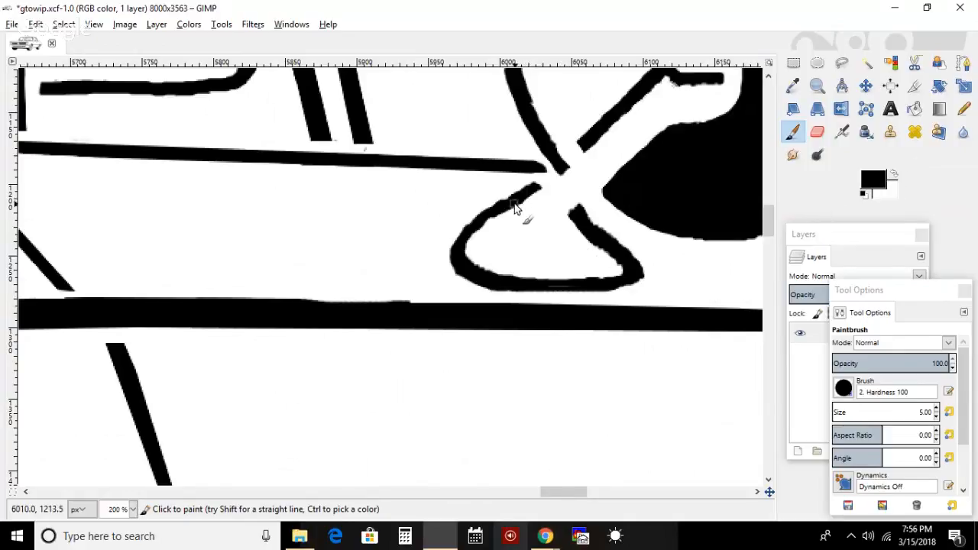
left_click_drag(514, 208, 480, 229)
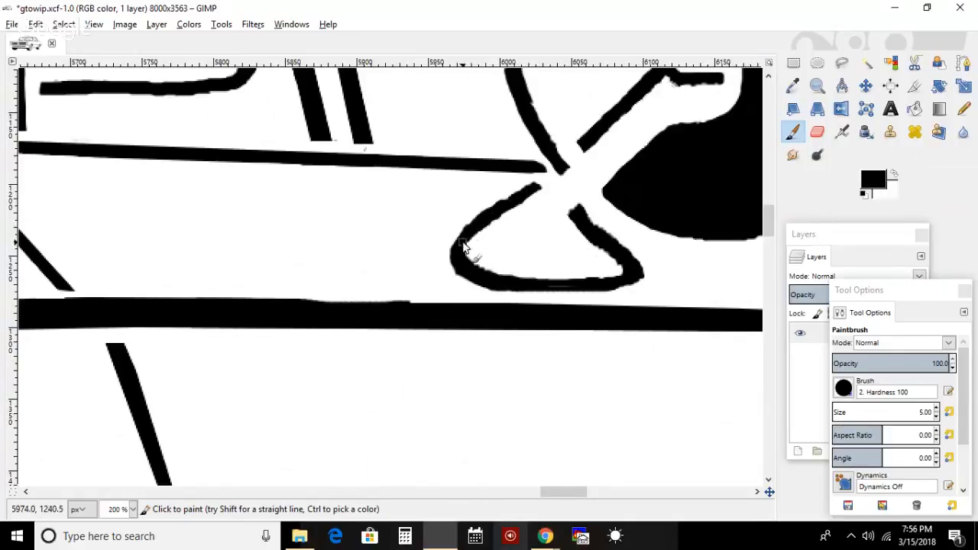
left_click_drag(491, 217, 538, 191)
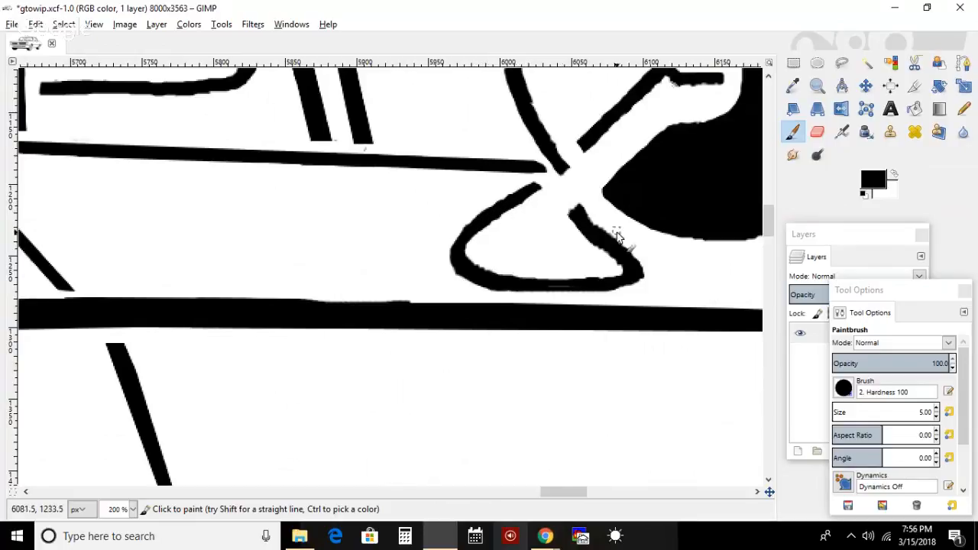
left_click_drag(595, 225, 585, 216)
mouse_move(552, 288)
left_mouse_down()
mouse_move(633, 281)
mouse_move(597, 269)
mouse_move(584, 221)
mouse_move(605, 240)
mouse_move(575, 206)
mouse_move(577, 223)
mouse_move(568, 211)
mouse_move(644, 287)
left_mouse_up()
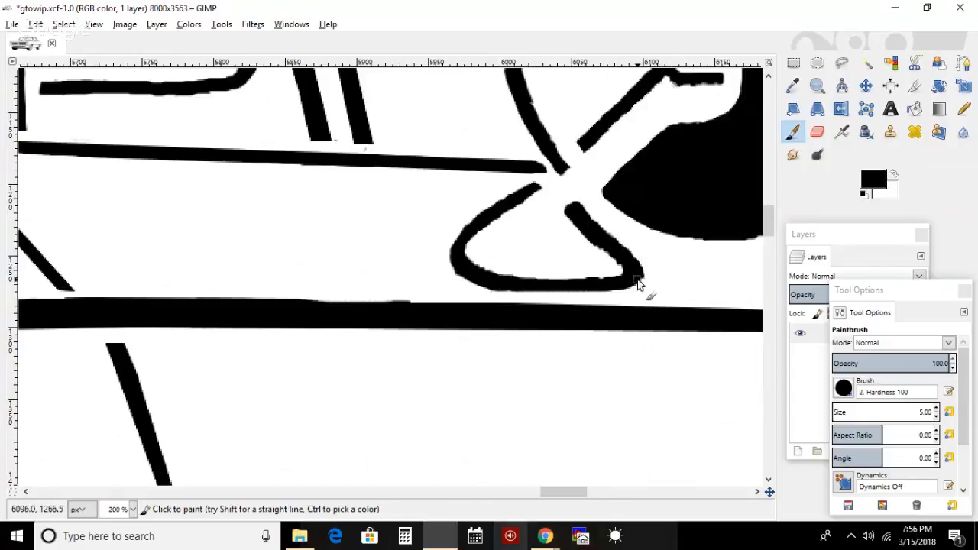
mouse_move(468, 228)
left_mouse_down()
mouse_move(479, 228)
mouse_move(458, 243)
mouse_move(462, 266)
mouse_move(454, 262)
mouse_move(454, 250)
mouse_move(502, 287)
left_mouse_up()
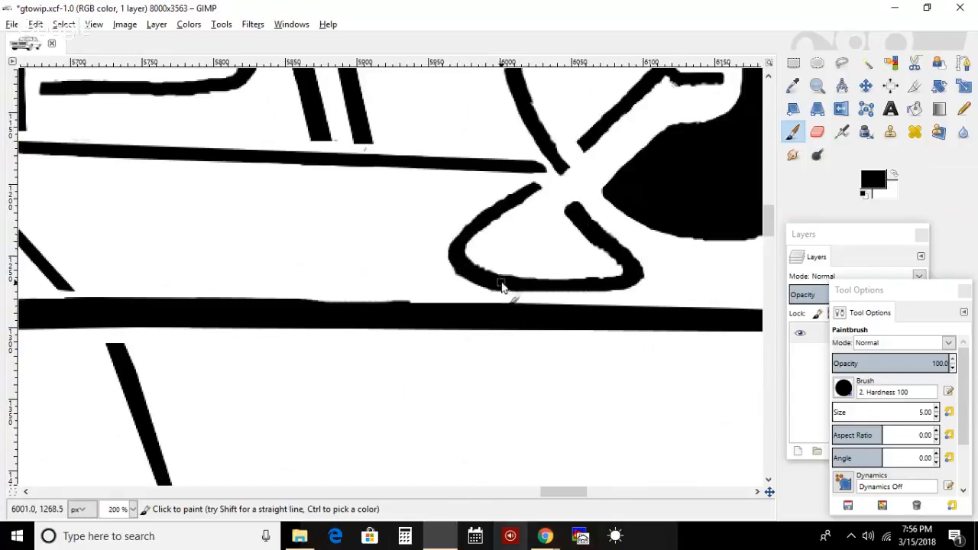
left_click_drag(462, 243, 459, 269)
- Reshape the thin body line's end beside the mirror base in black and white, and touch up the mirror's curved outline in black
left_click_drag(560, 167, 568, 174)
left_click(894, 175)
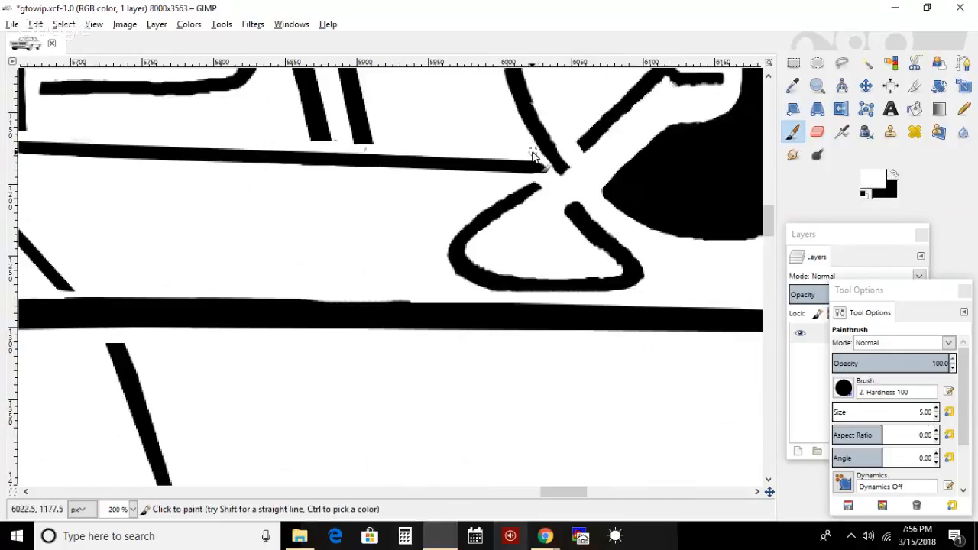
left_click_drag(542, 165, 557, 185)
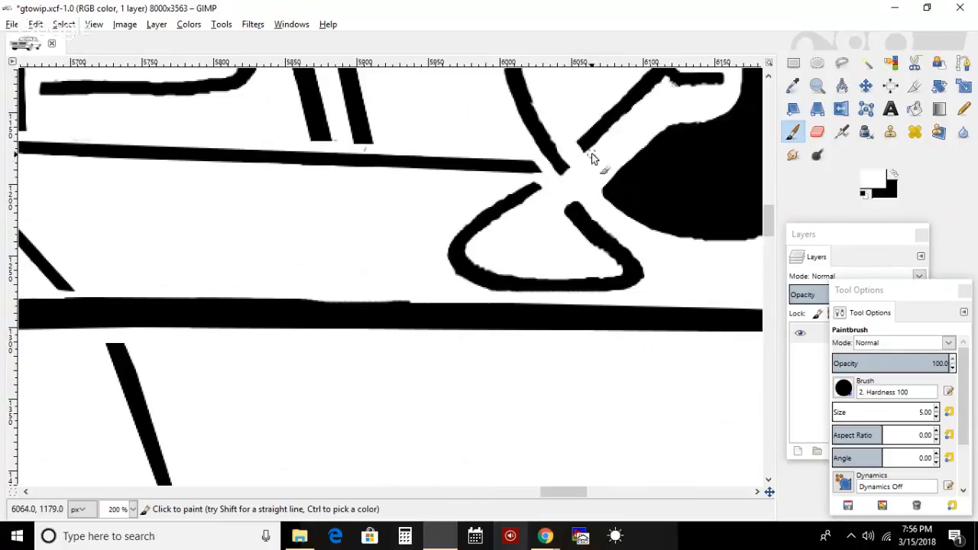
scroll(768, 222, "up", 5)
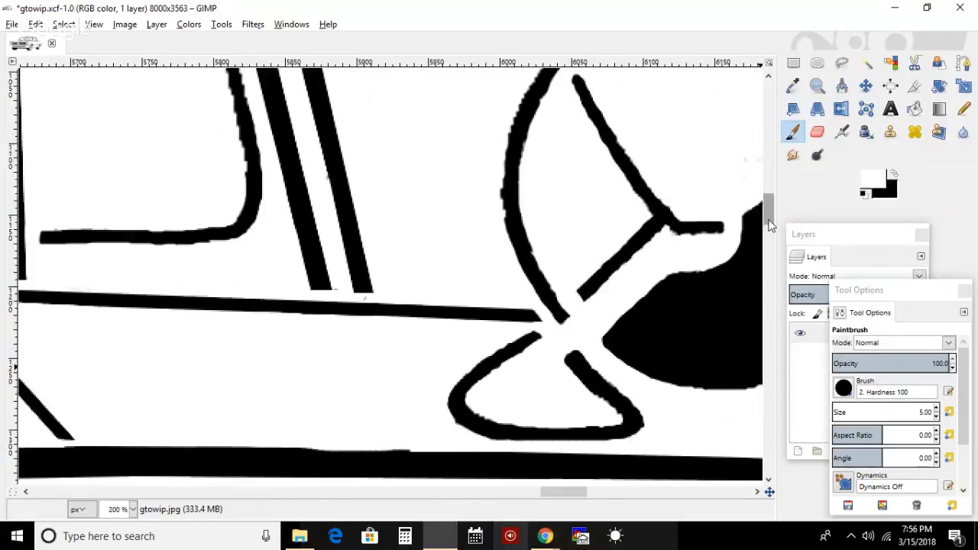
scroll(768, 222, "down", 1)
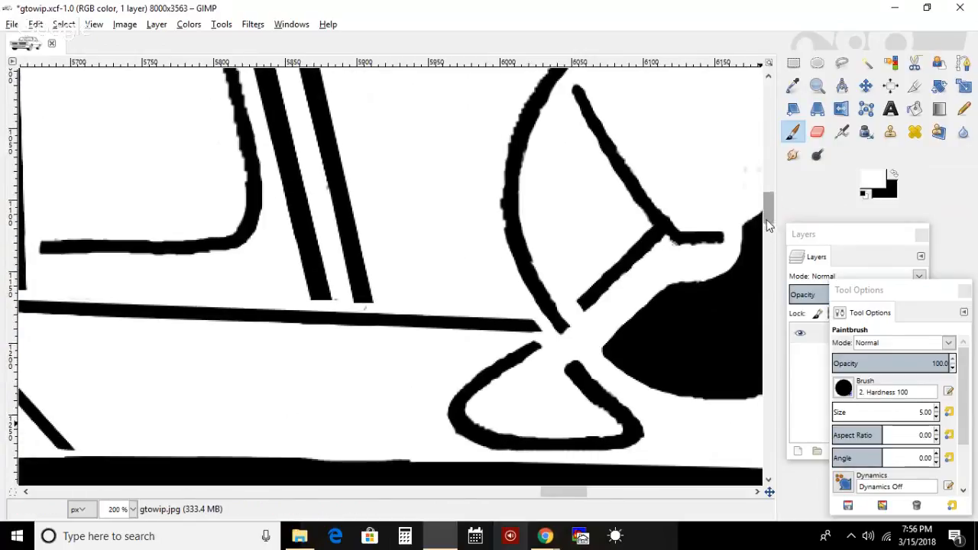
left_click(896, 176)
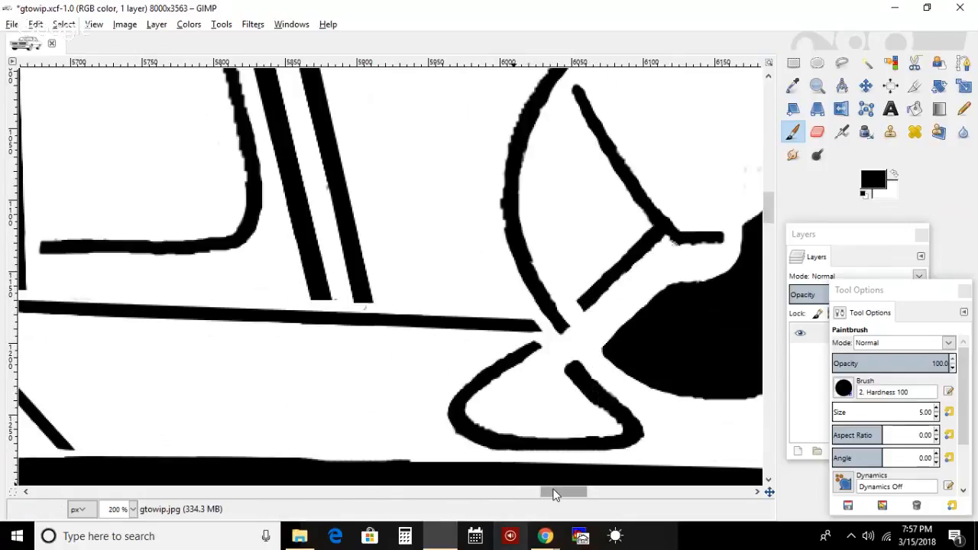
- Examine the whole car drawing and the windshield, roof edge and side-window areas for rough parts still to clean up
left_click_drag(553, 490, 515, 493)
left_click_drag(769, 205, 745, 132)
left_click_drag(543, 494, 285, 504)
left_click(94, 24)
mouse_move(128, 71)
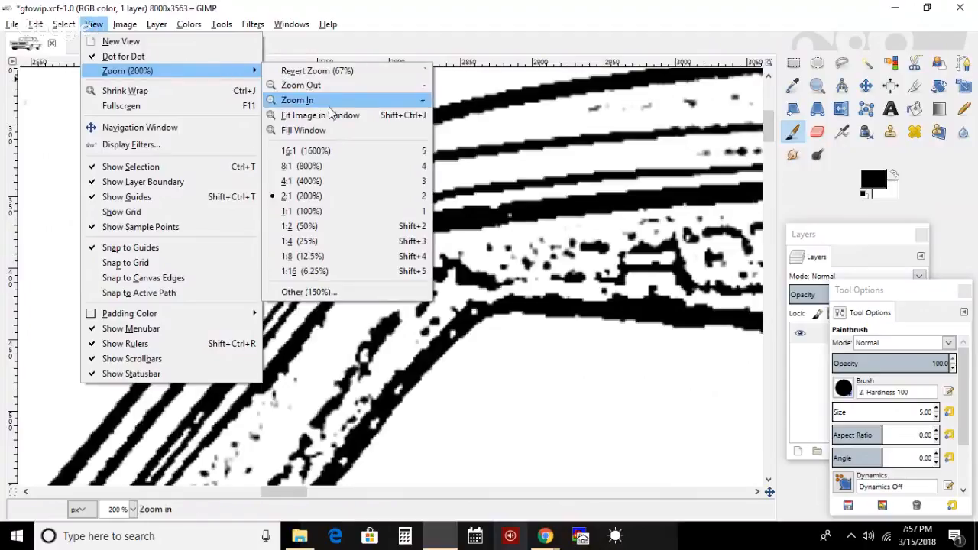
left_click(333, 115)
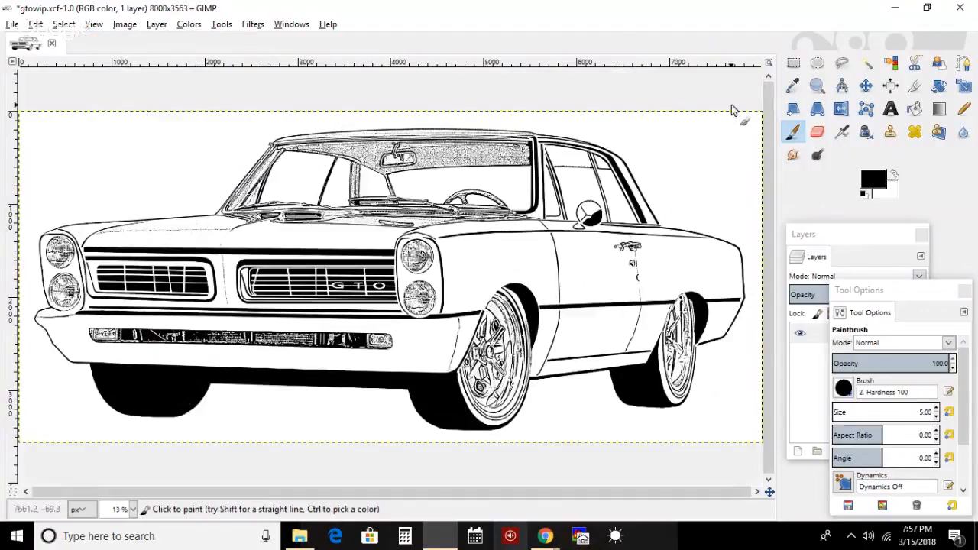
left_click(817, 85)
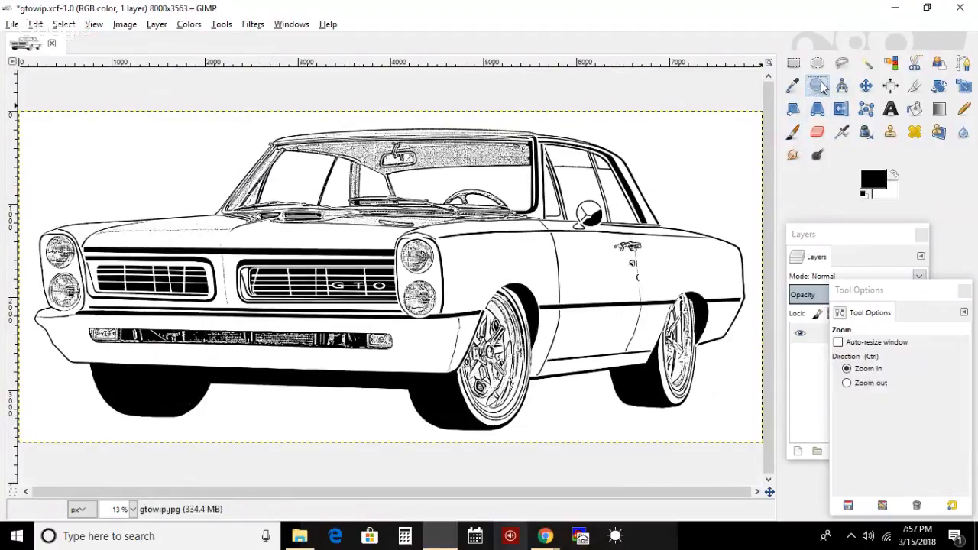
left_click(566, 178)
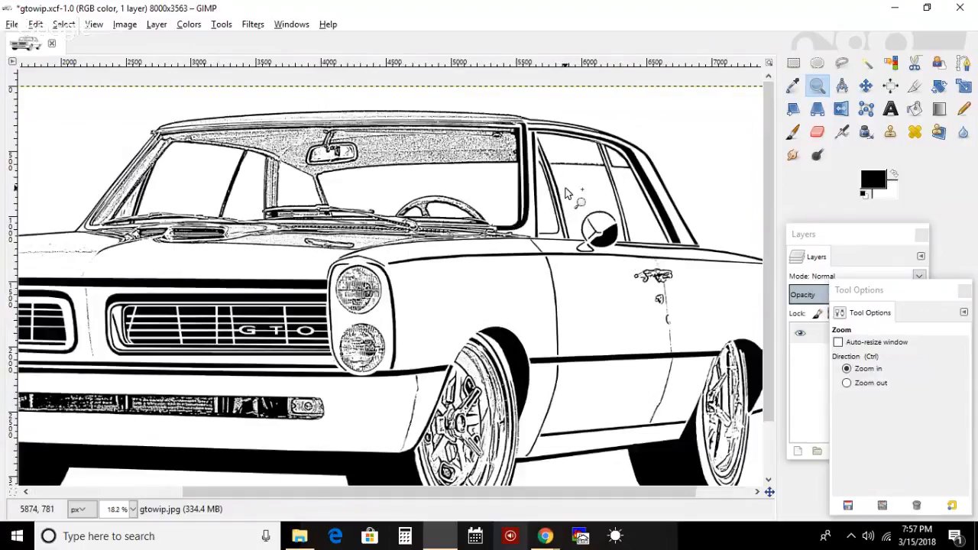
left_click(559, 221)
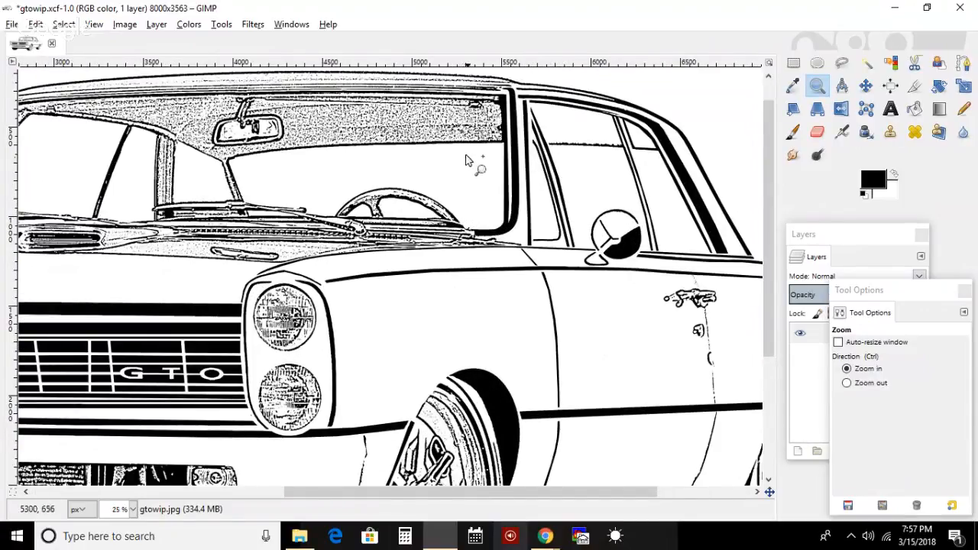
left_click(456, 134)
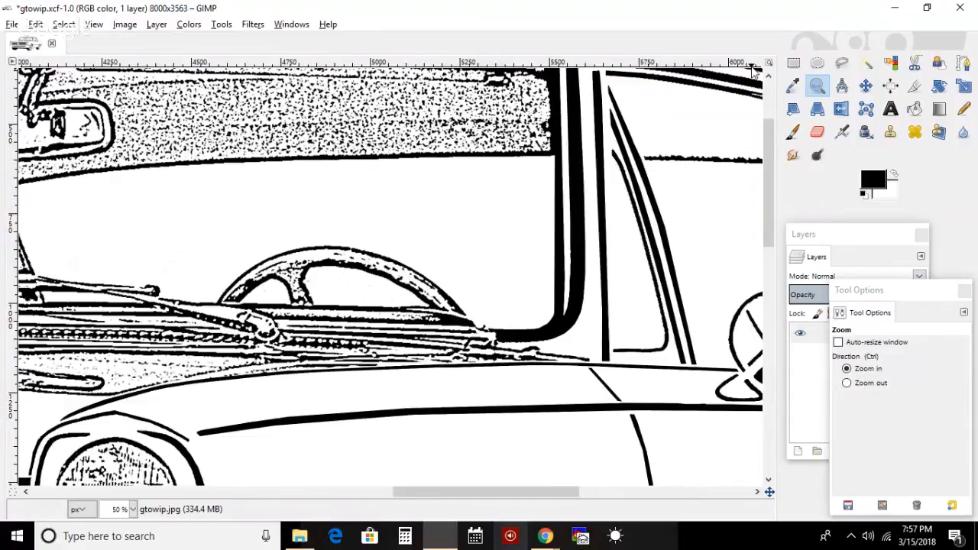
left_click_drag(765, 159, 772, 140)
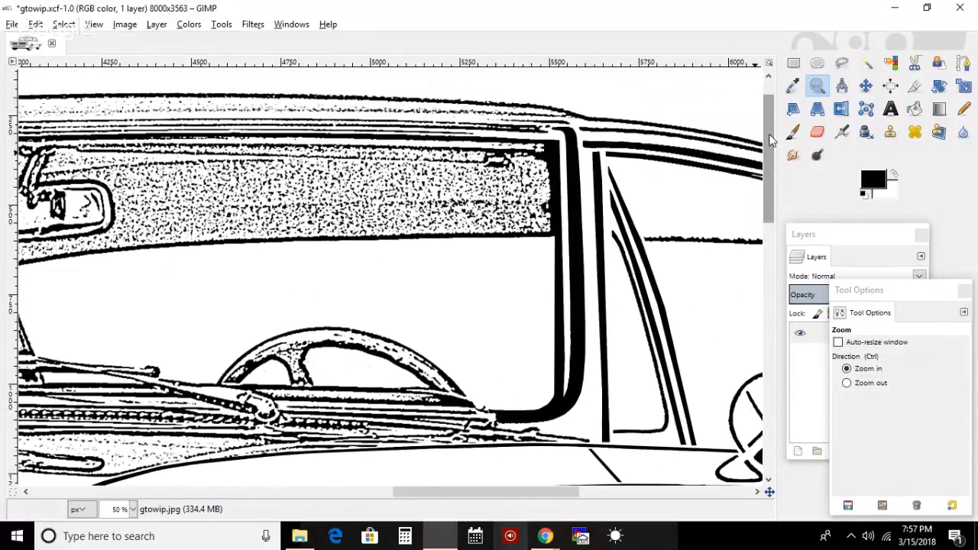
left_click(601, 181)
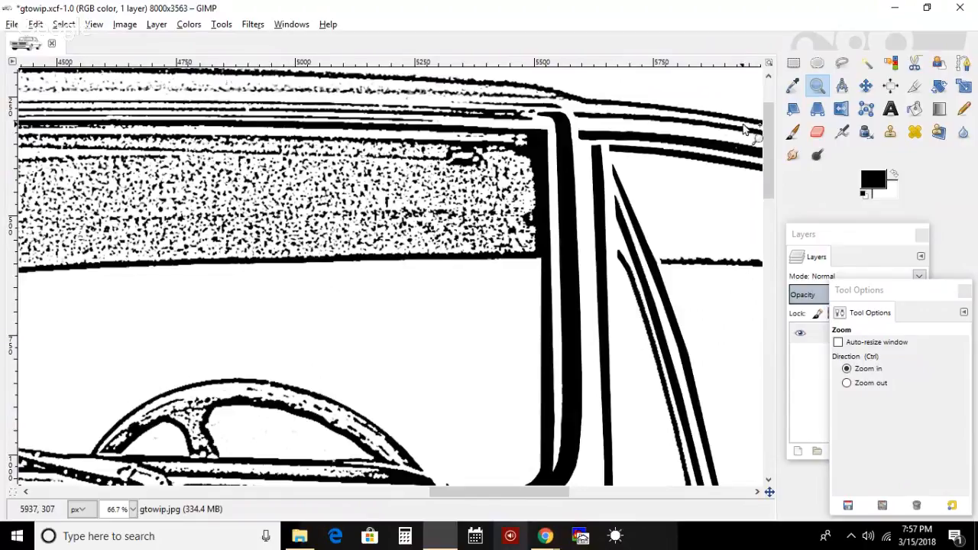
left_click(841, 62)
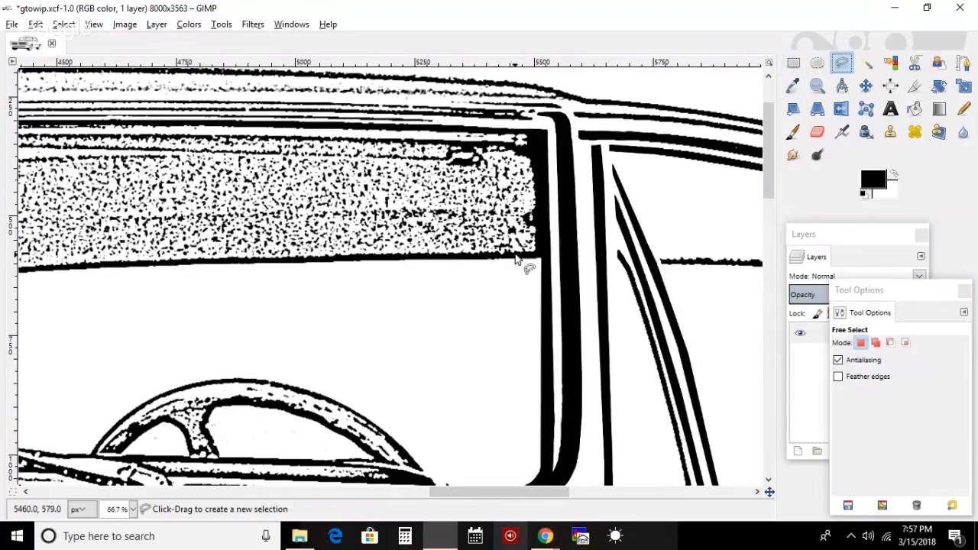
left_click(93, 23)
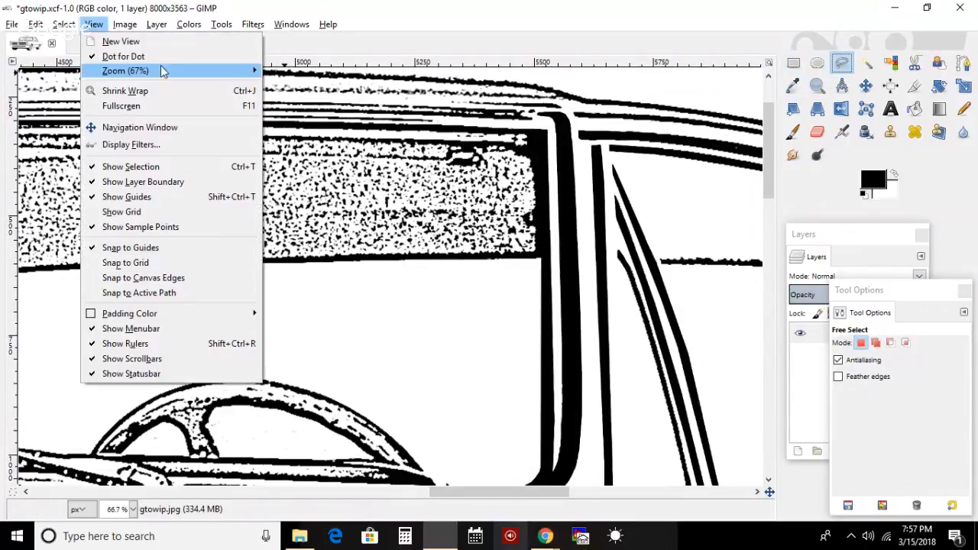
mouse_move(160, 70)
left_click(299, 115)
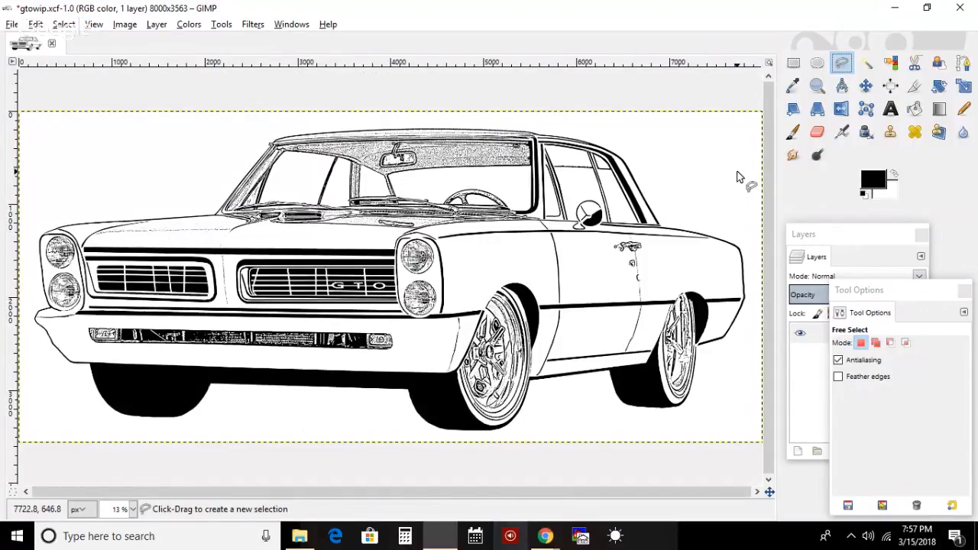
- Start a free selection at the rear-view mirror and trace the speckled windshield band's lower edge to the windshield pillar
left_click(817, 85)
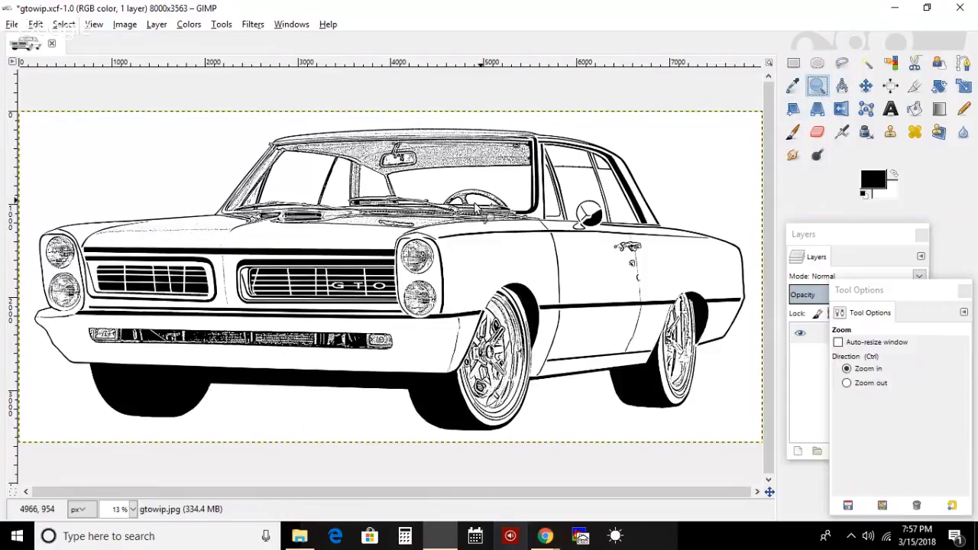
left_click(531, 171)
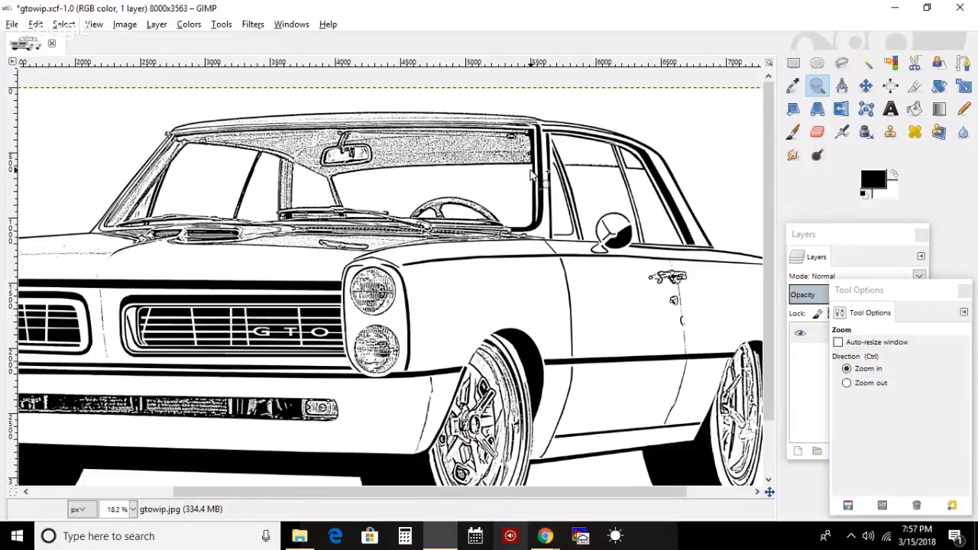
left_click(531, 174)
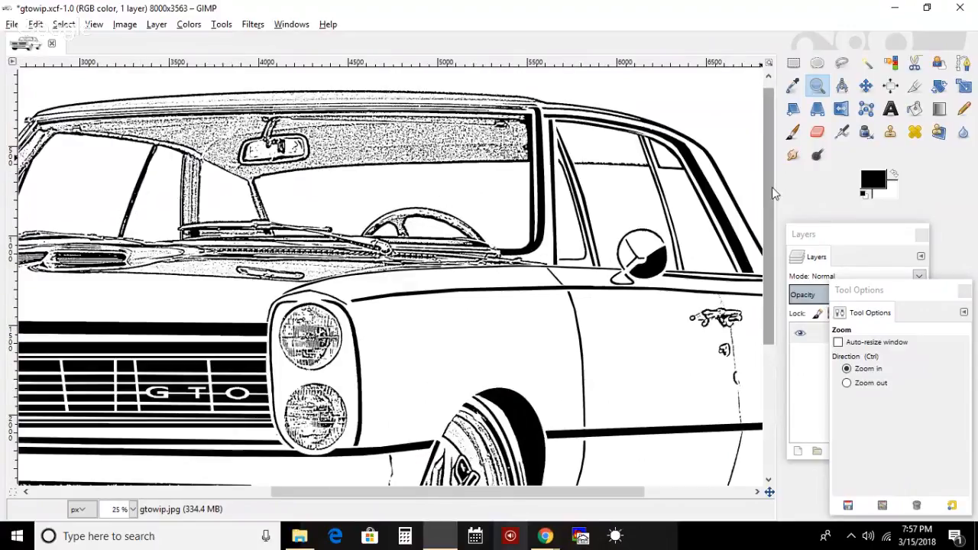
left_click_drag(767, 161, 746, 166)
scroll(745, 166, "up", 1)
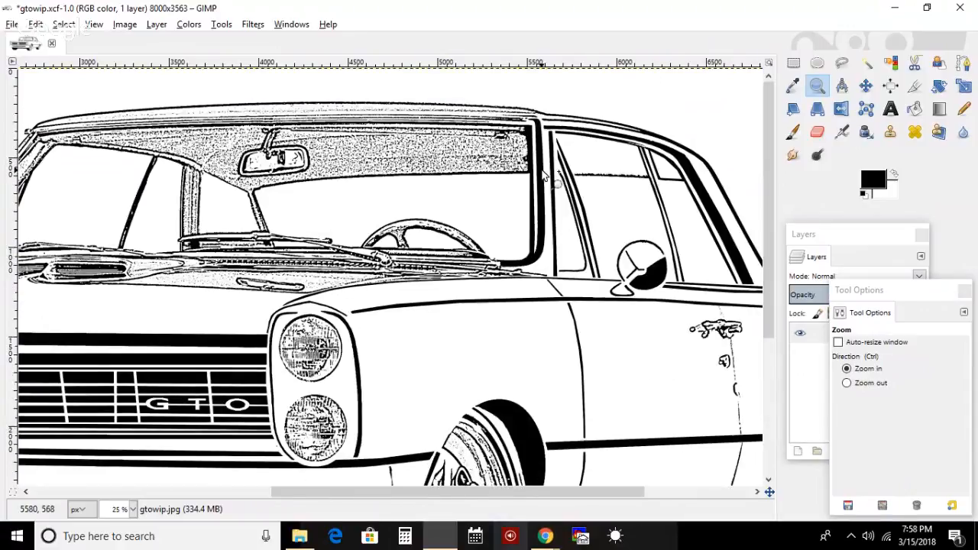
left_click(542, 175)
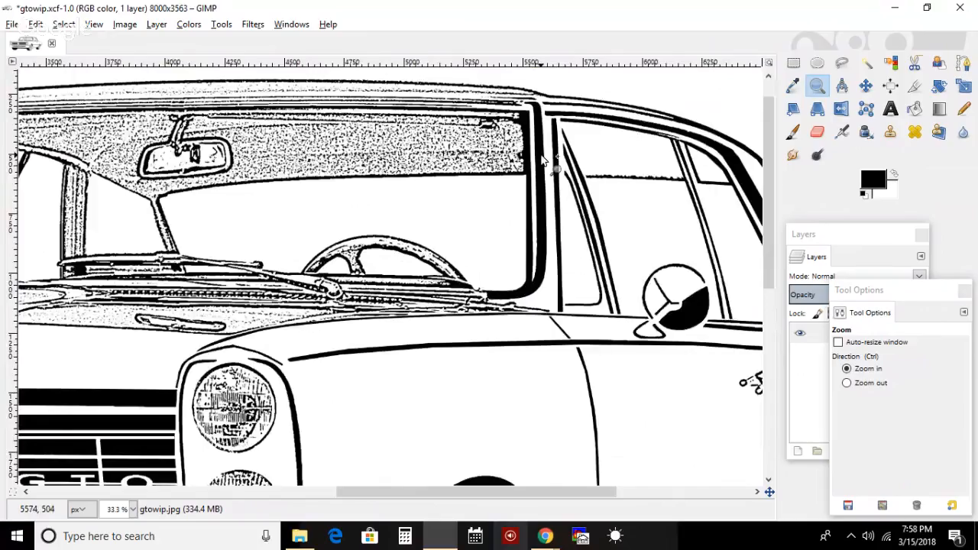
left_click(535, 147)
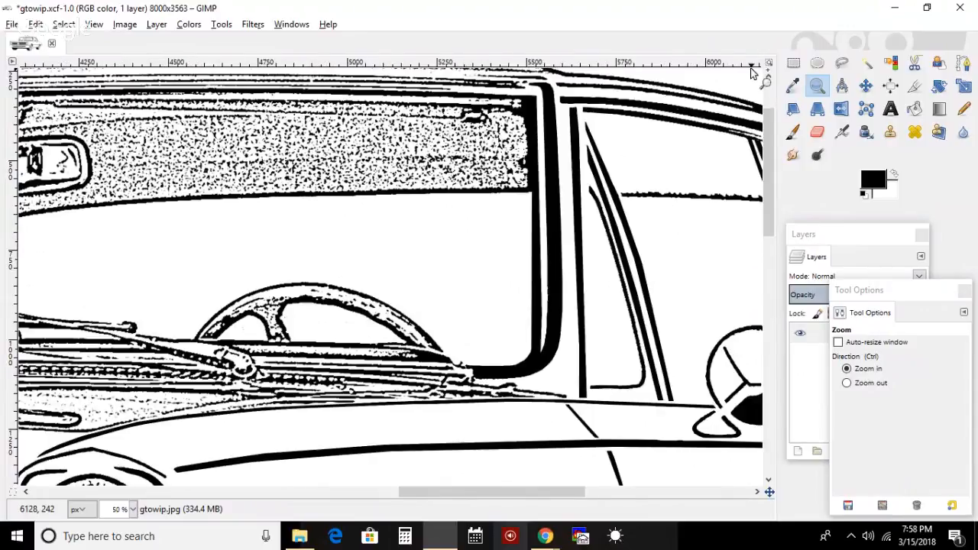
left_click(841, 65)
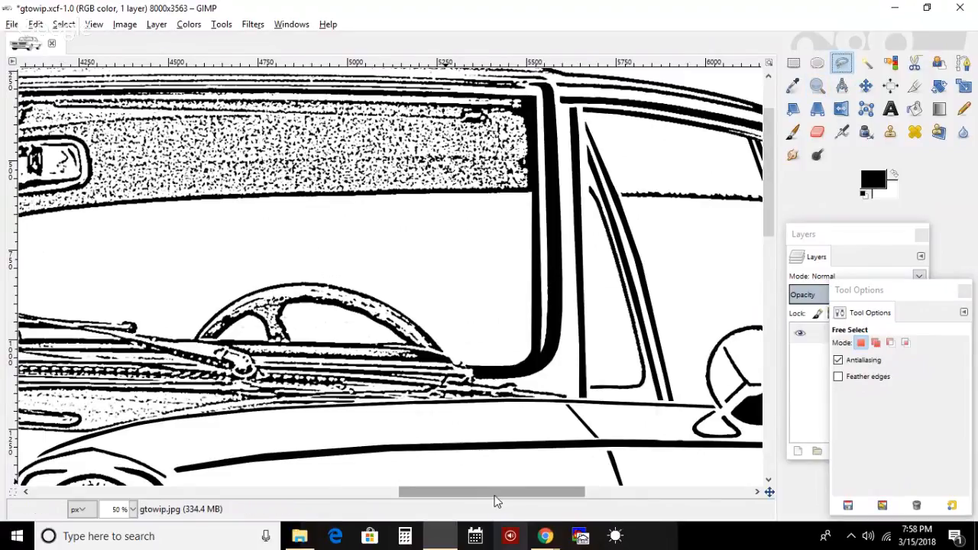
left_click_drag(494, 499, 456, 498)
left_click_drag(282, 153, 284, 184)
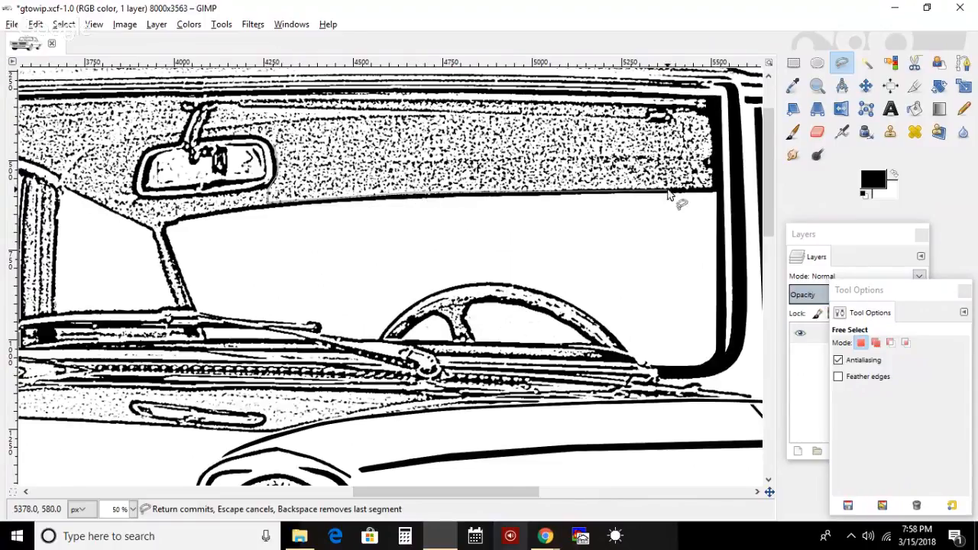
left_click(710, 187)
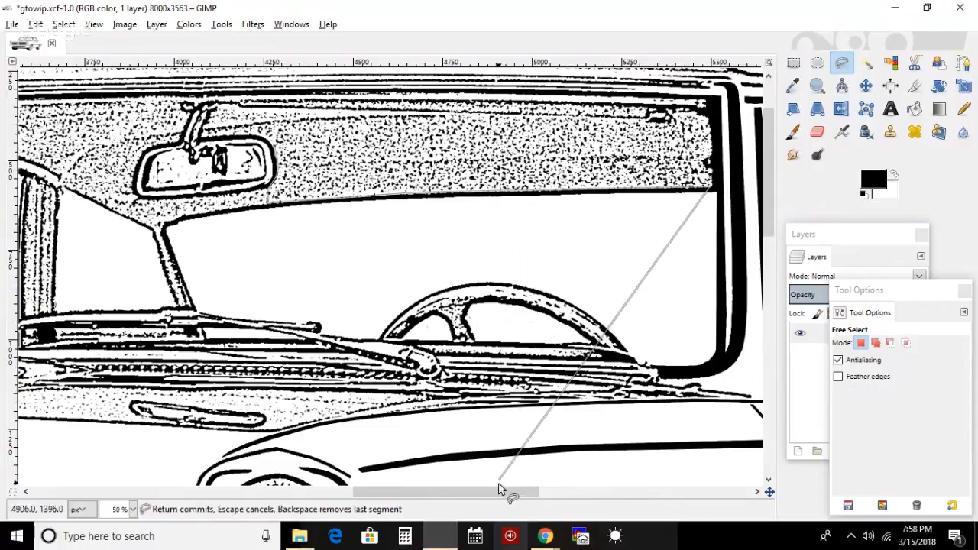
left_click_drag(498, 493, 538, 493)
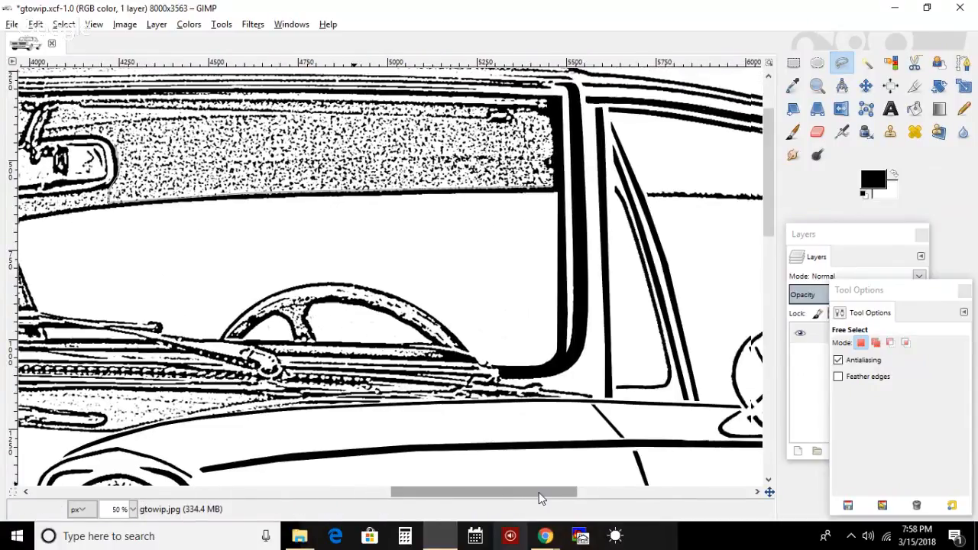
- Continue the free selection along the speckled band's upper edge and close it around the rear-view mirror's outline
left_click(549, 104)
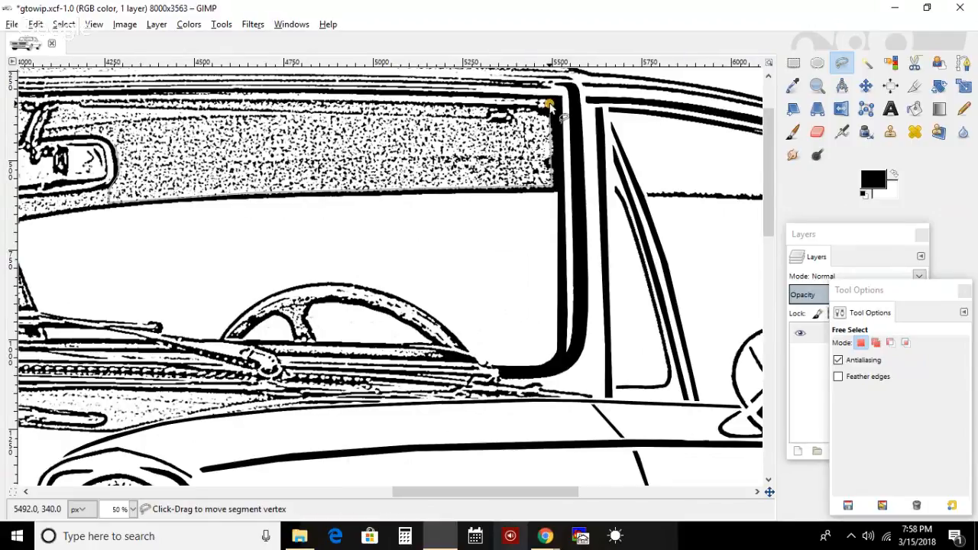
left_click(65, 110)
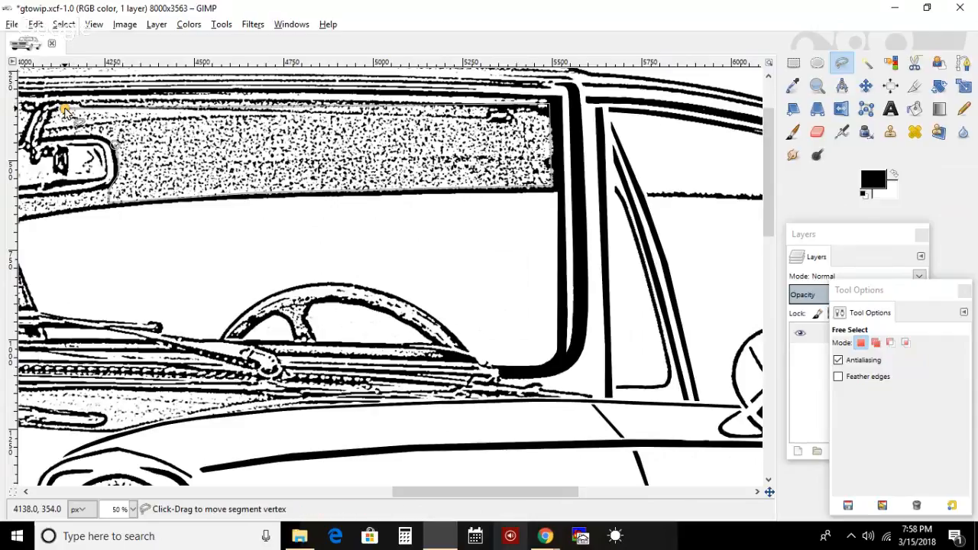
left_click(44, 134)
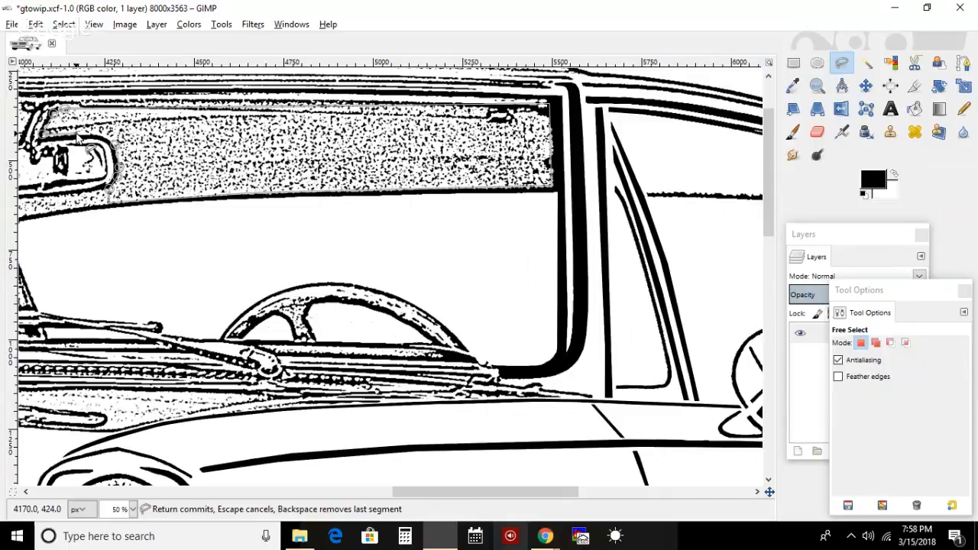
left_click(76, 135)
left_click(97, 135)
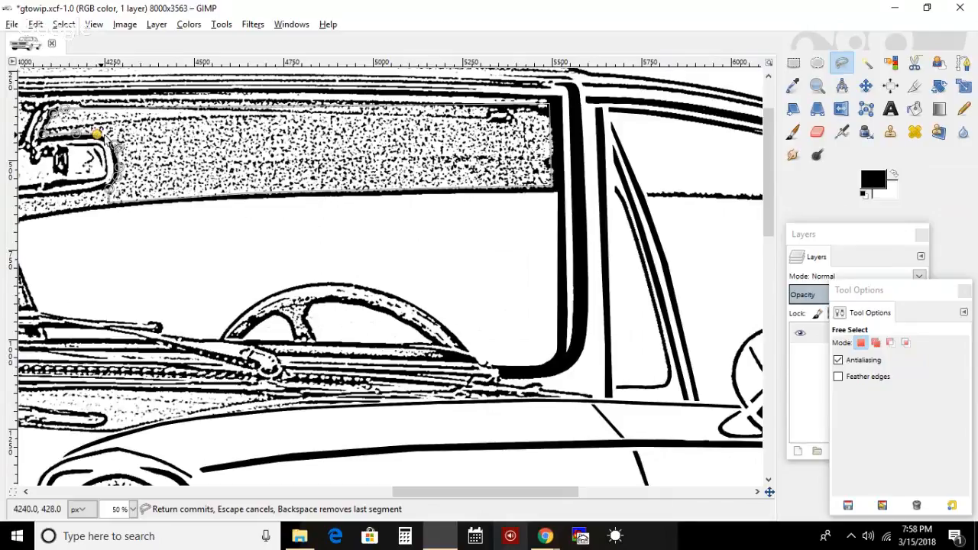
left_click(112, 141)
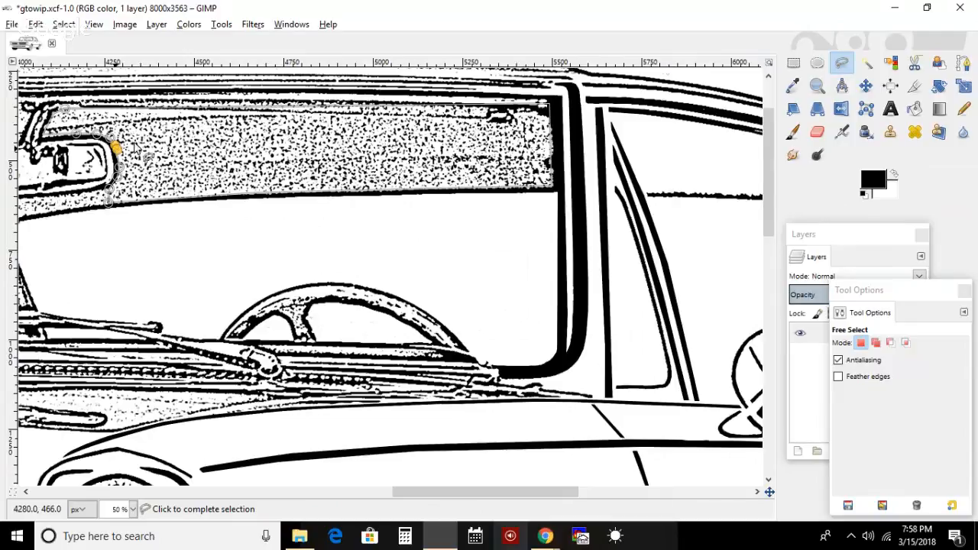
left_click(115, 148)
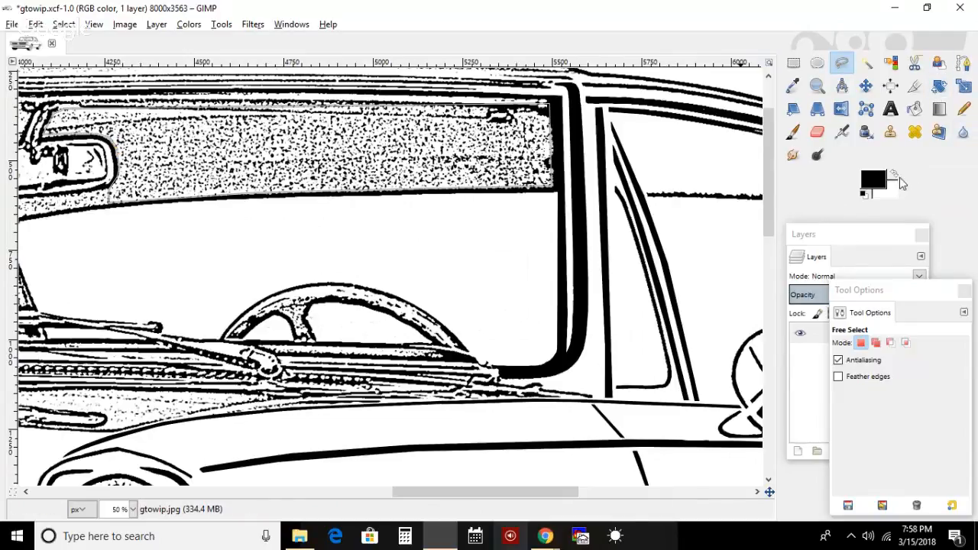
- Try to paint the speckled windshield band white with a brush size of 178.13, and undo the stroke
left_click(897, 178)
left_click_drag(858, 241, 860, 247)
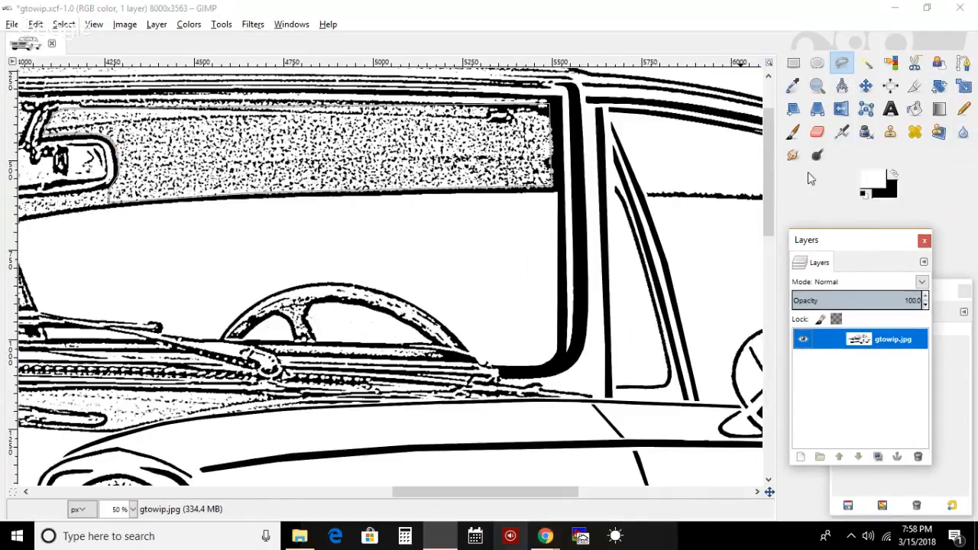
key("p")
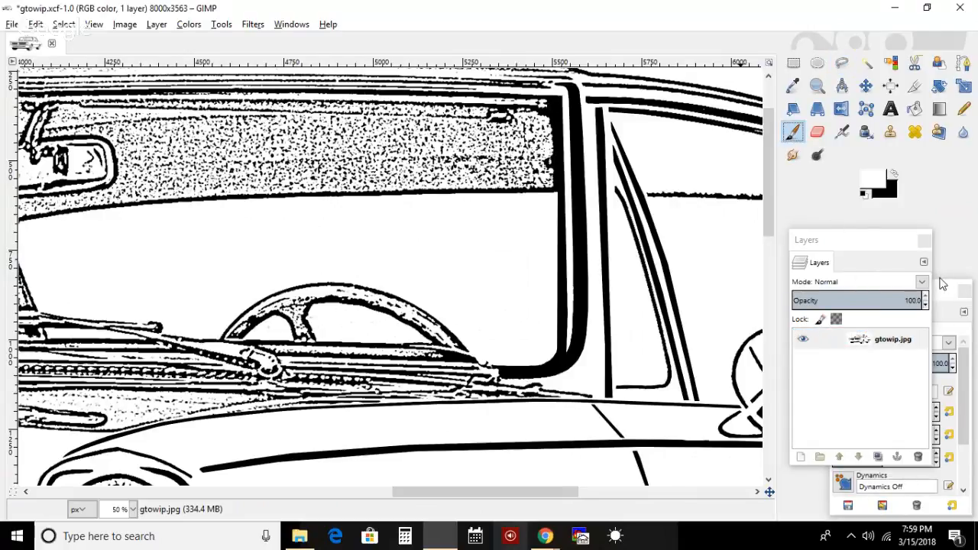
left_click(943, 287)
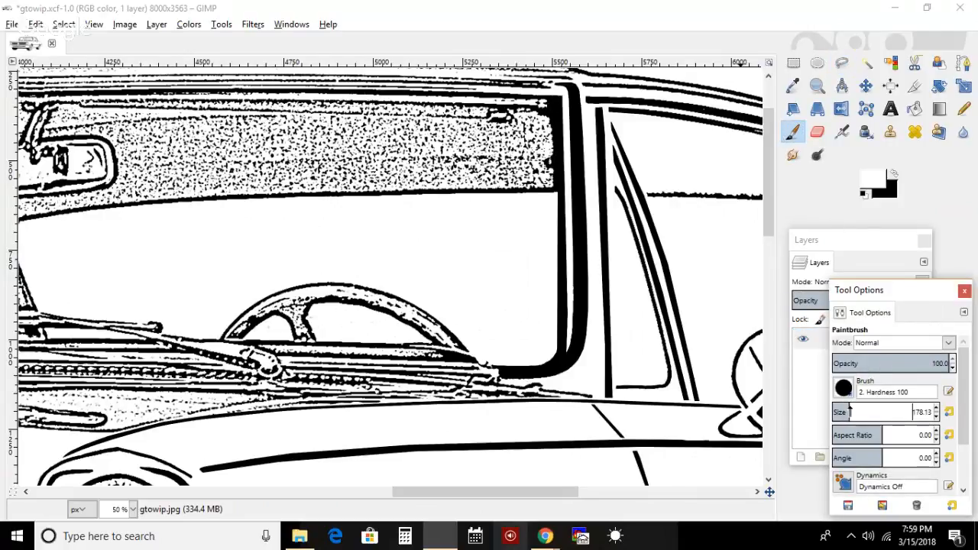
mouse_move(549, 182)
left_mouse_down()
mouse_move(545, 112)
mouse_move(542, 226)
left_mouse_up()
key("ctrl+z")
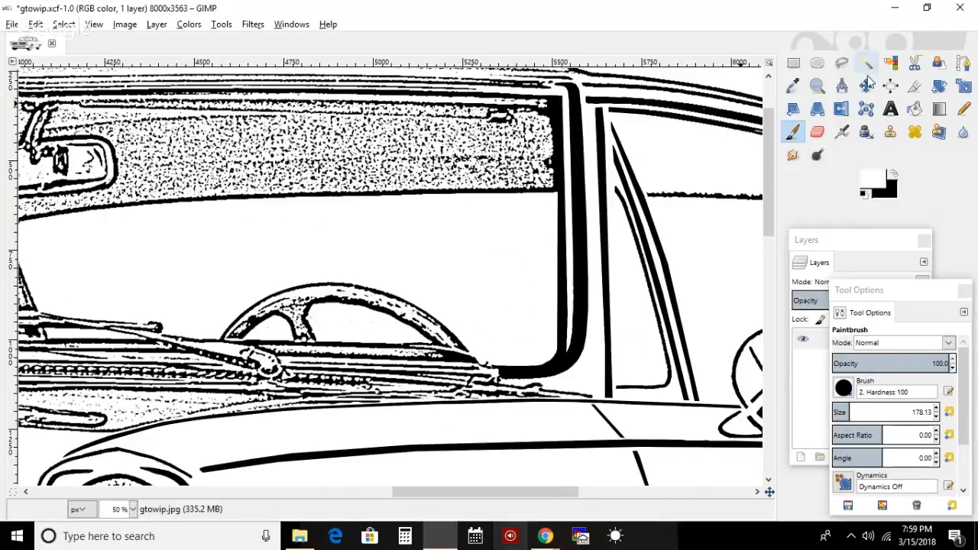
- Trace a closed free selection around the speckled windshield band, following the rear-view mirror, the lower edge line, the pillar and the roof edge
left_click(842, 62)
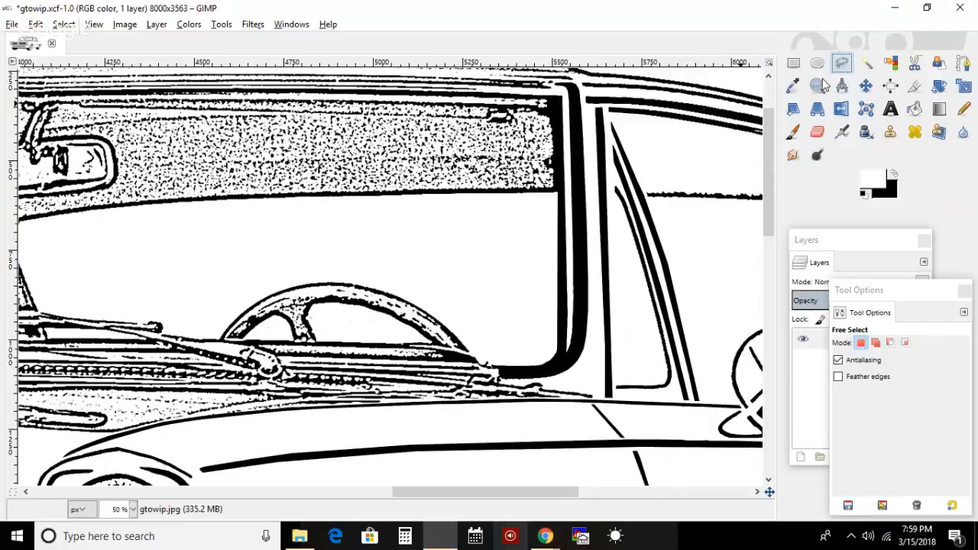
left_click(60, 110)
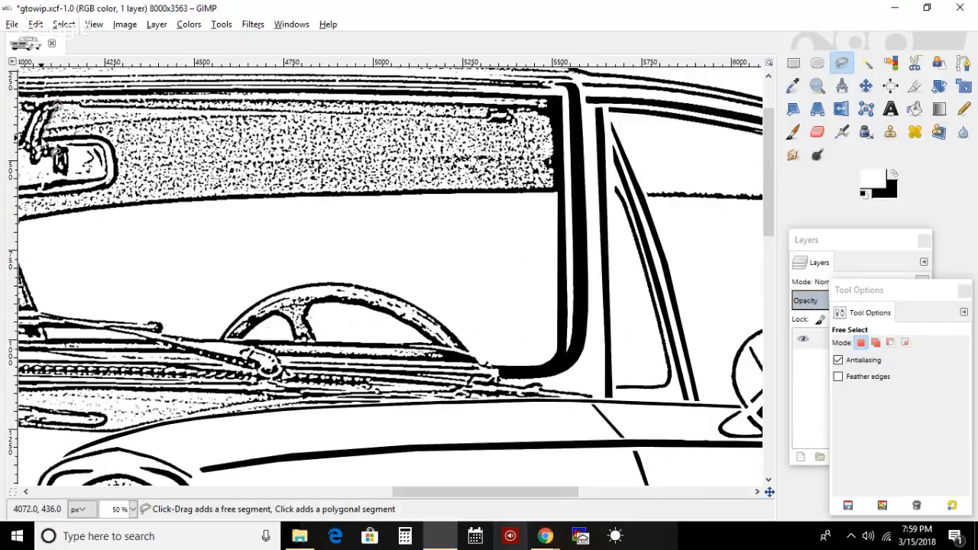
left_click(85, 137)
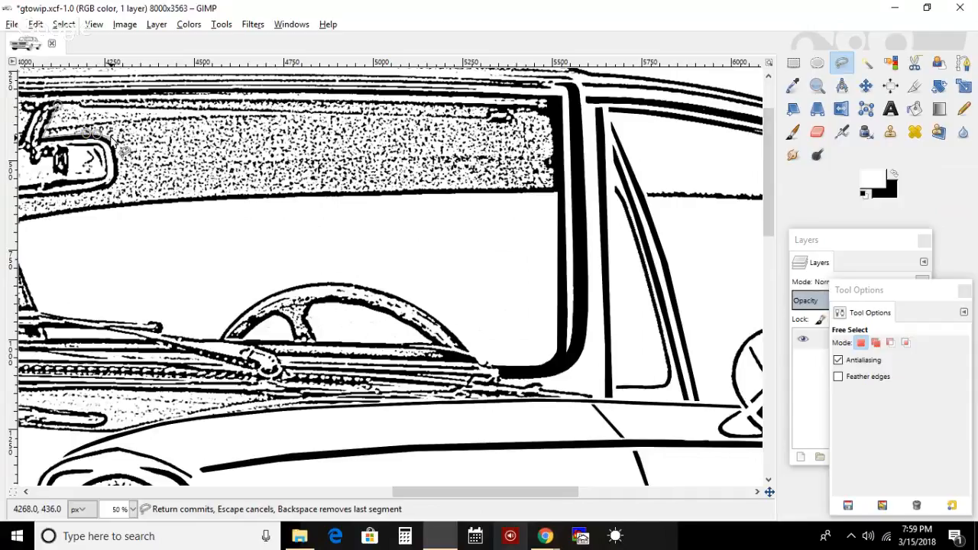
left_click(109, 204)
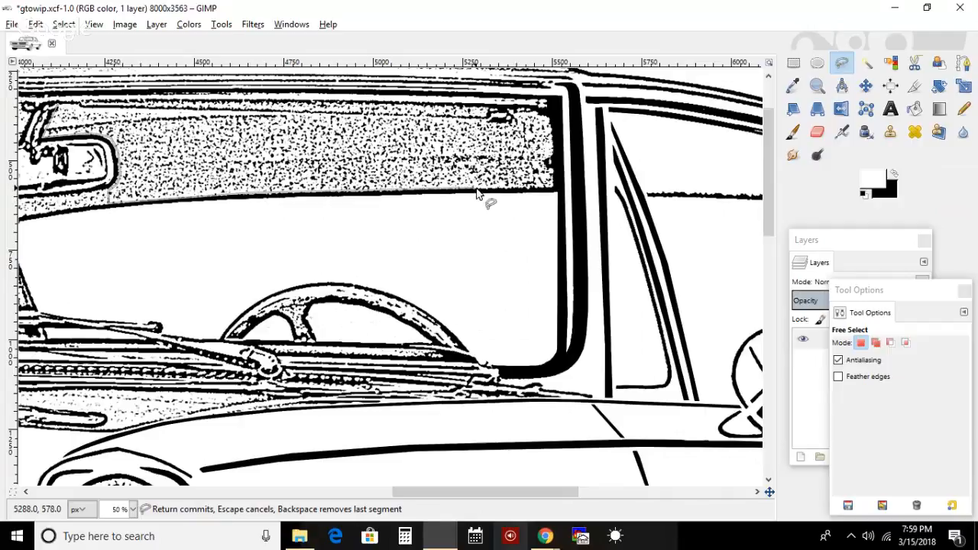
left_click(551, 185)
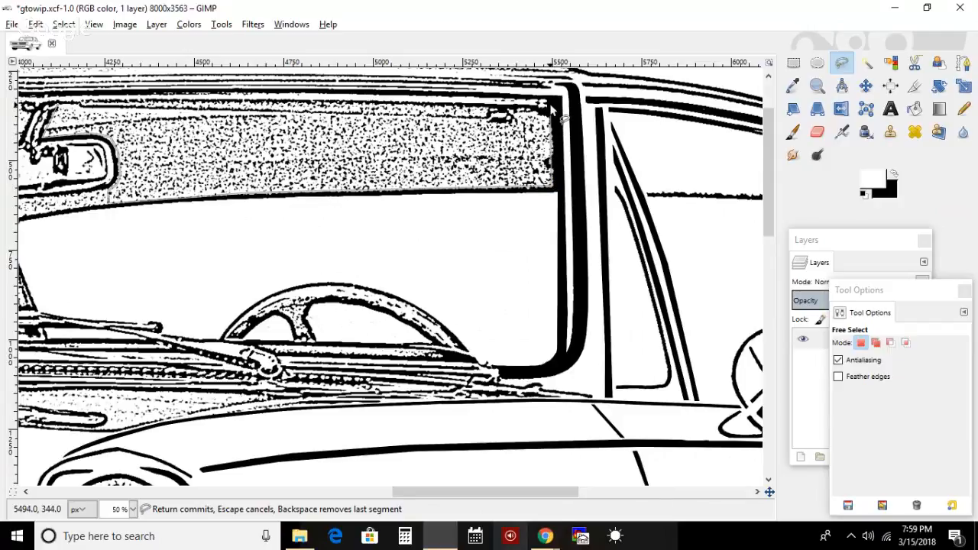
left_click(552, 108)
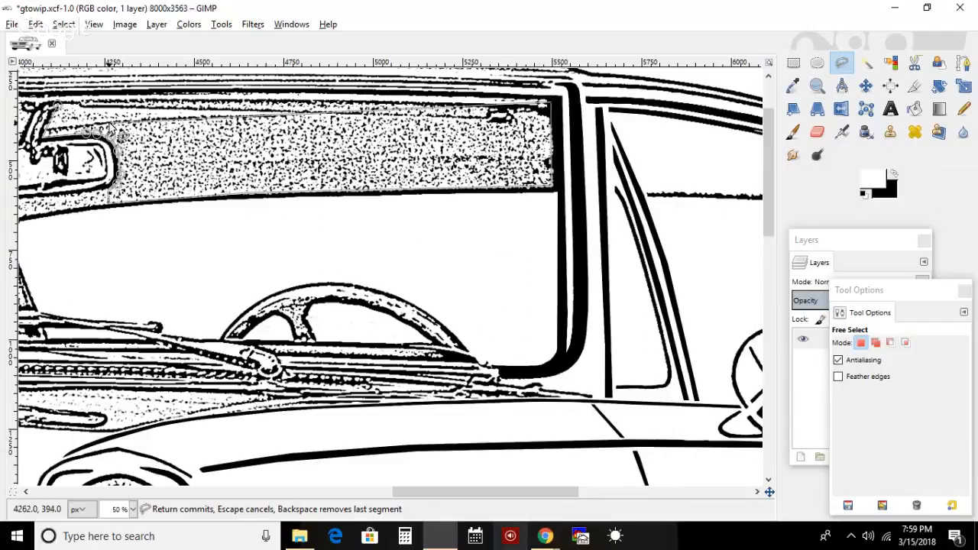
left_click(53, 109)
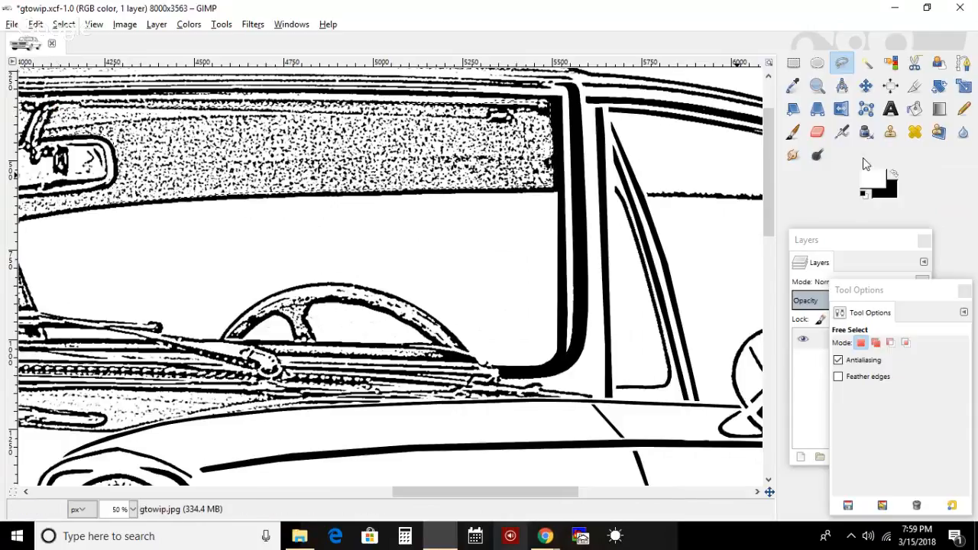
- Paint the selected windshield band white with the Paintbrush at size 178.13, and clear the selection
left_click(794, 133)
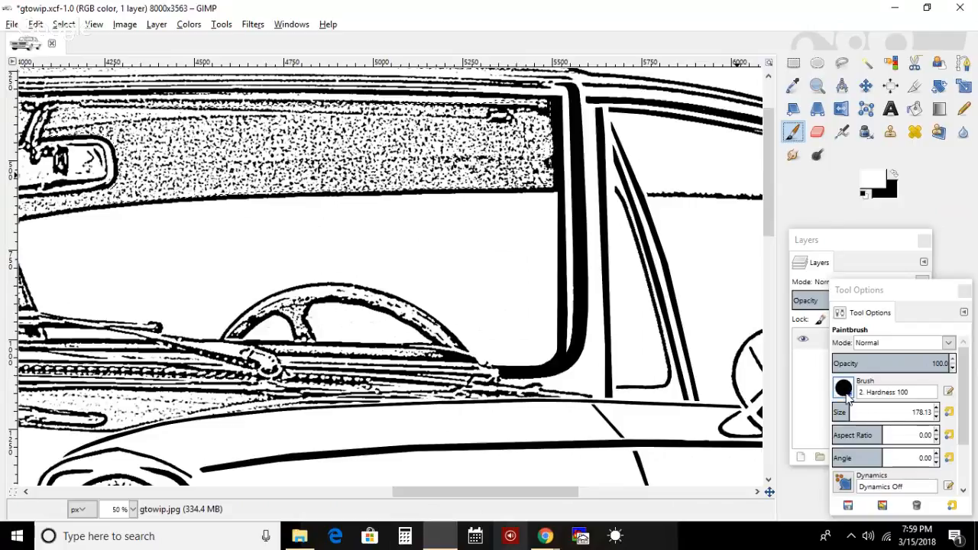
mouse_move(547, 141)
left_mouse_down()
mouse_move(138, 146)
mouse_move(119, 121)
mouse_move(484, 115)
mouse_move(2, 144)
mouse_move(123, 191)
mouse_move(505, 179)
left_mouse_up()
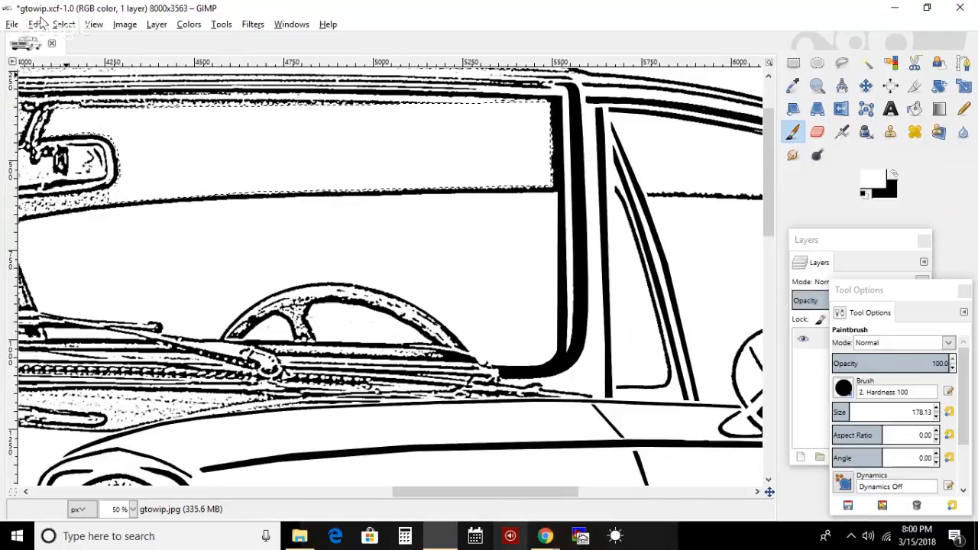
left_click(63, 24)
left_click(79, 59)
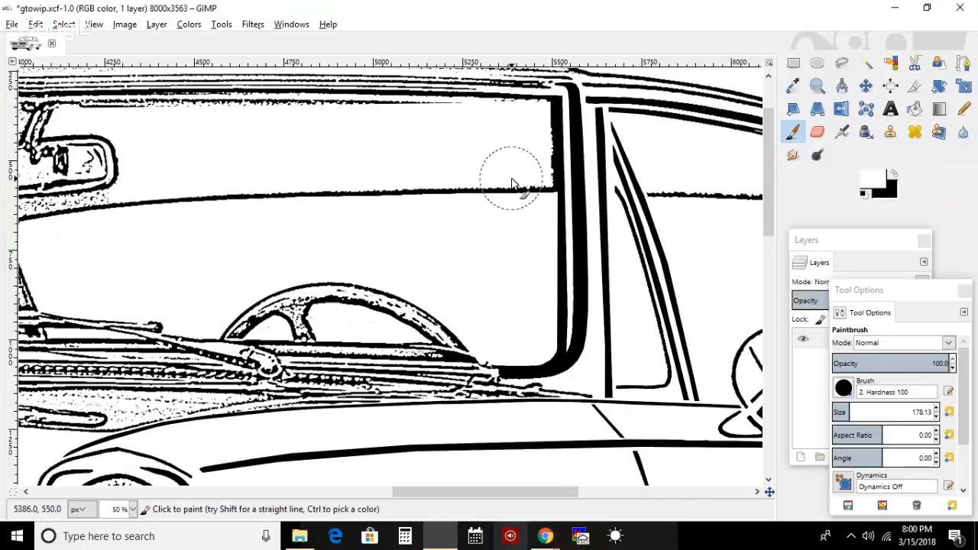
- Select a 106 × 232 px rectangle along the windshield pillar's ragged inner edge, paint it white and clear the selection
left_click(795, 64)
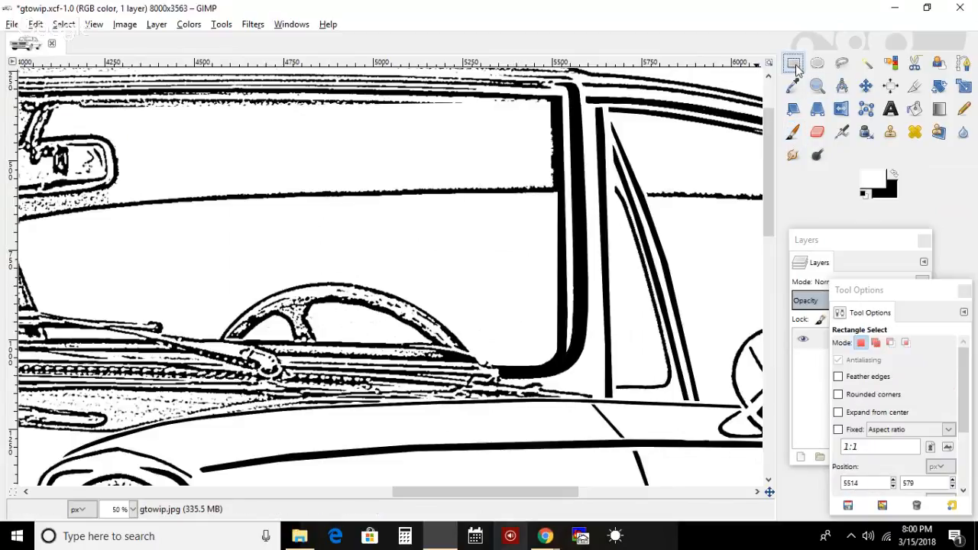
left_click_drag(557, 188, 527, 113)
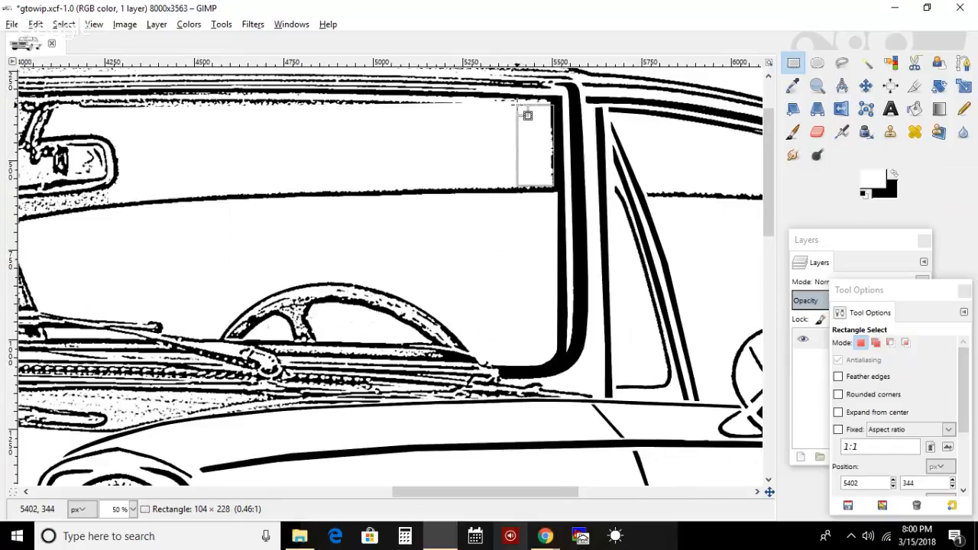
left_click_drag(528, 115, 527, 113)
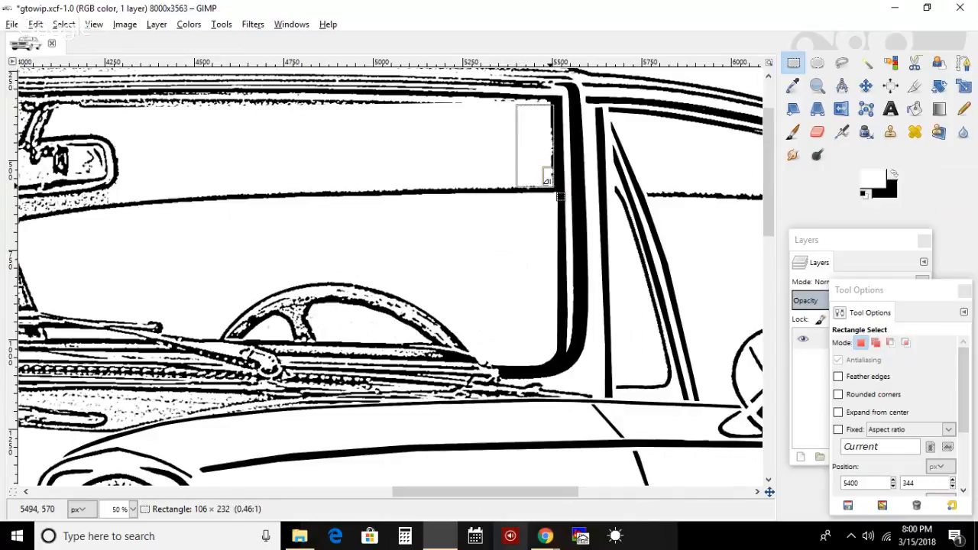
left_click(792, 131)
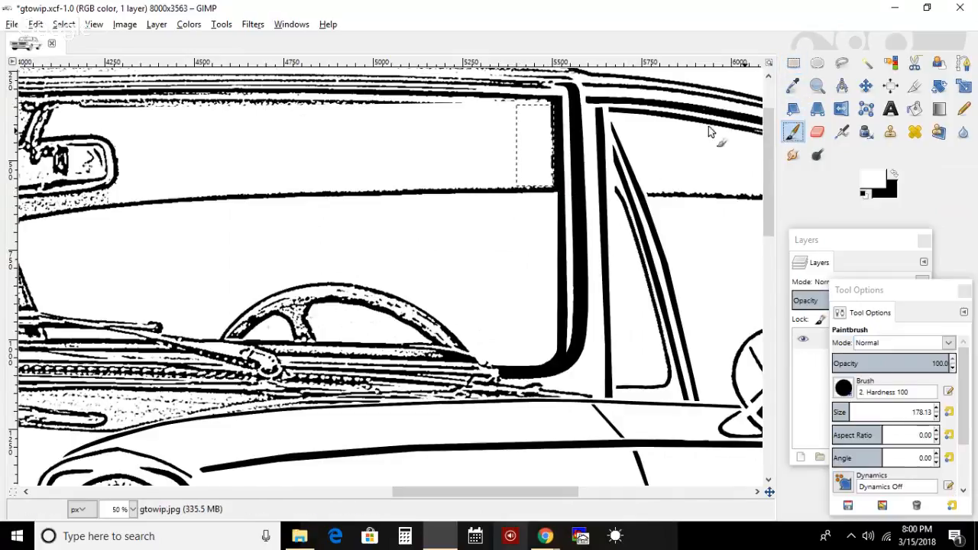
left_click_drag(556, 93, 546, 110)
left_click(63, 25)
left_click(86, 60)
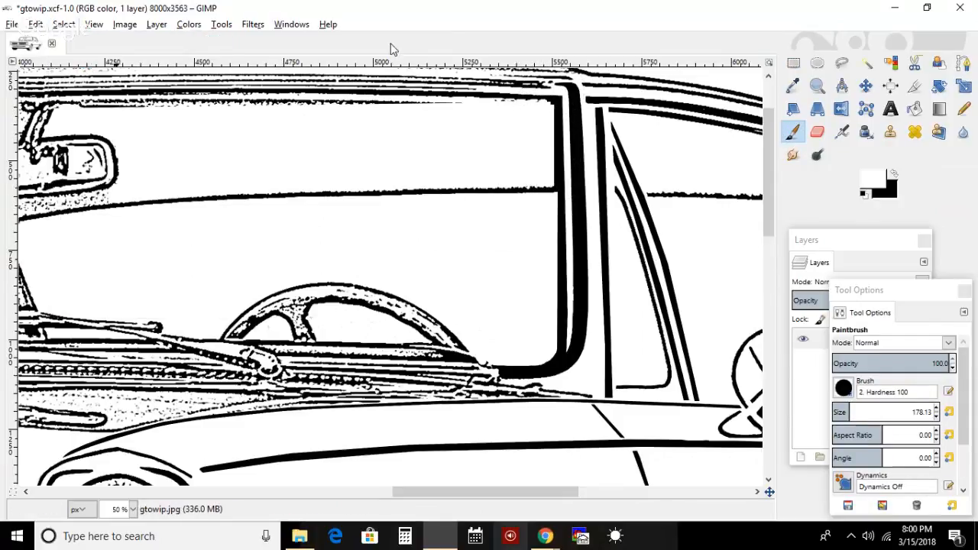
- Try to thicken the windshield's broken top line by painting a thin rectangular selection along it black
left_click(818, 86)
left_click(594, 105)
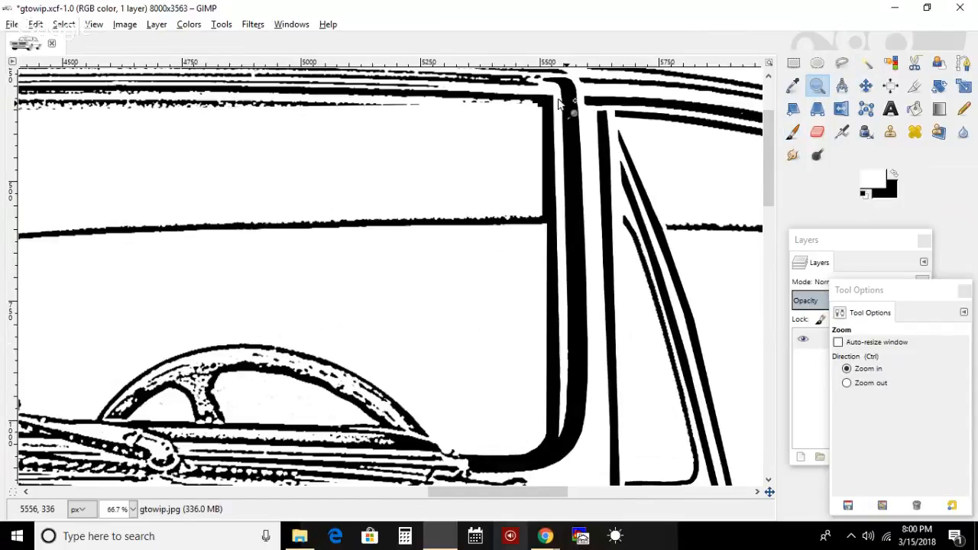
left_click(564, 101)
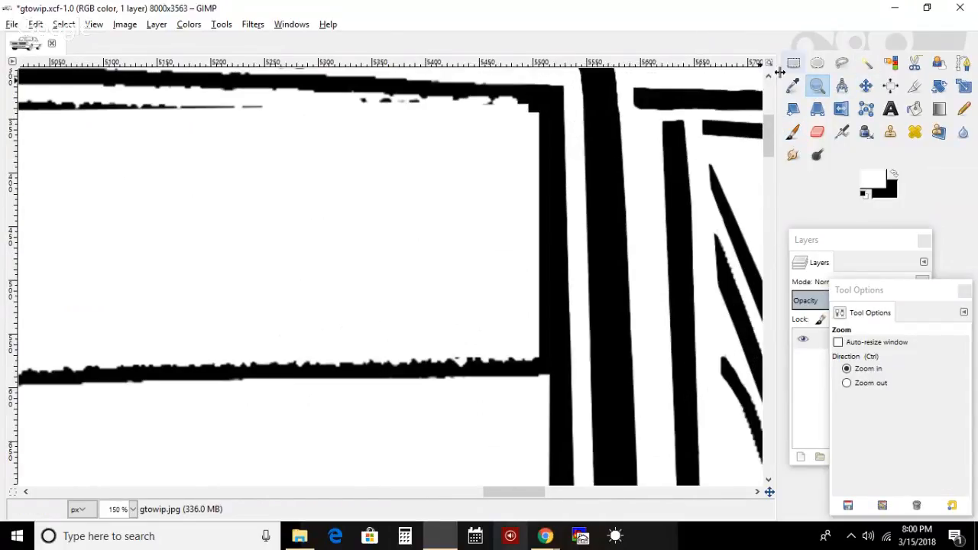
left_click(841, 64)
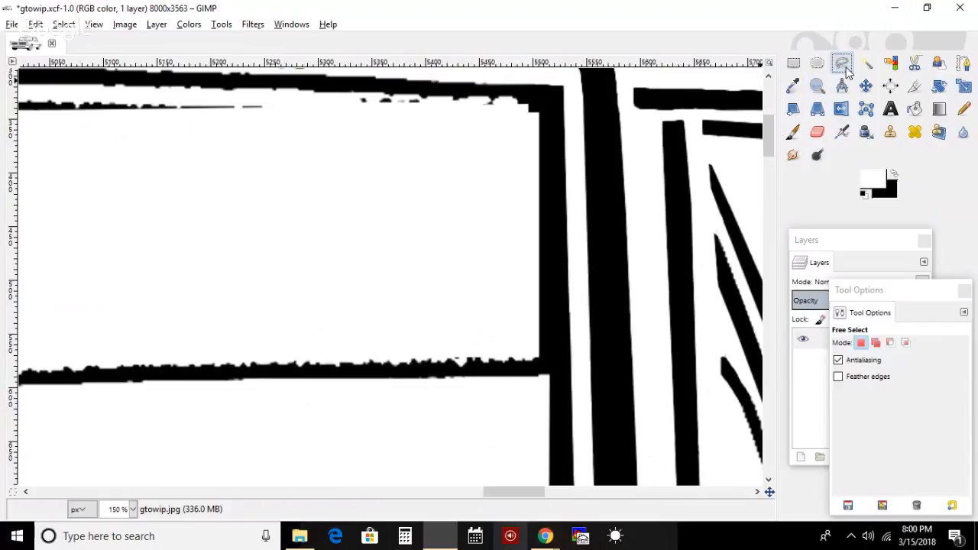
left_click(793, 63)
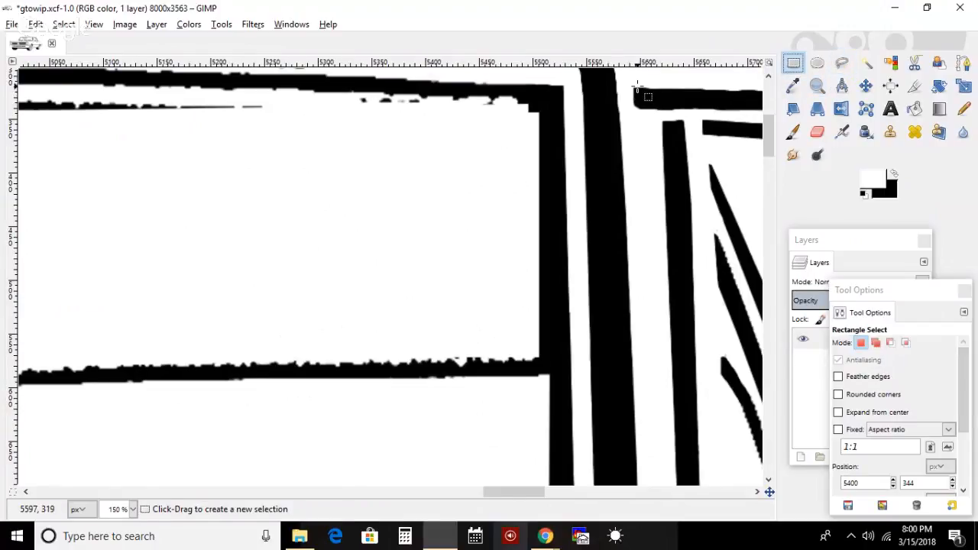
left_click_drag(638, 88, 29, 120)
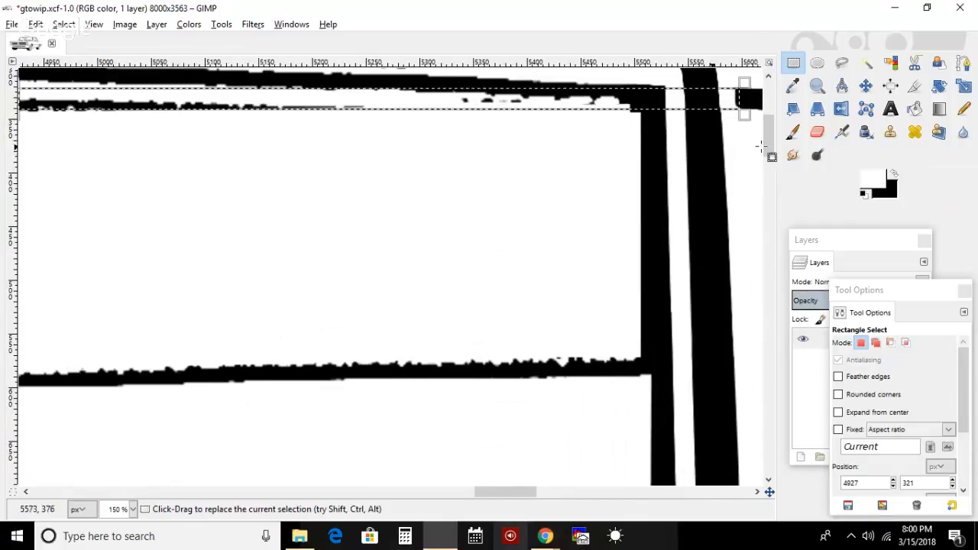
left_click(894, 178)
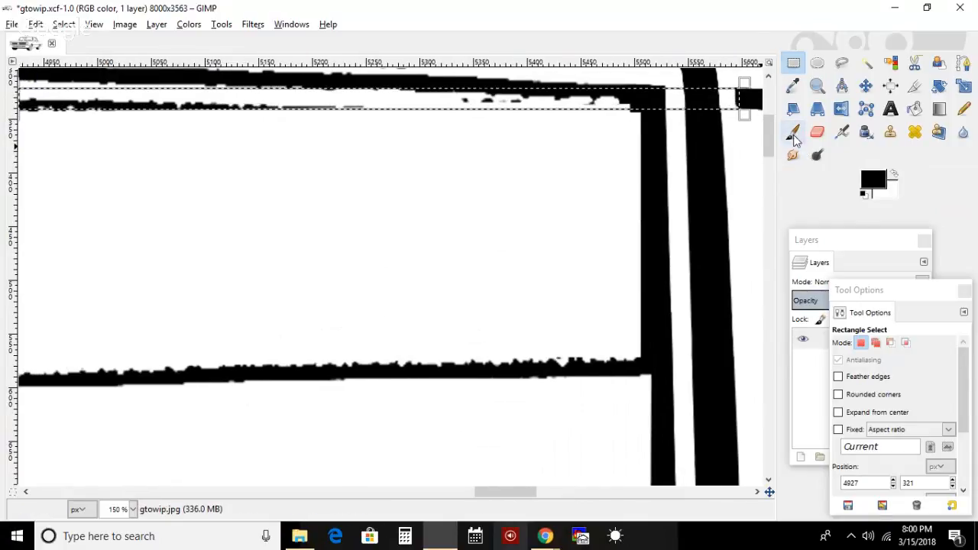
left_click(793, 131)
mouse_move(753, 137)
left_mouse_down()
mouse_move(553, 105)
mouse_move(3, 125)
mouse_move(296, 99)
left_mouse_up()
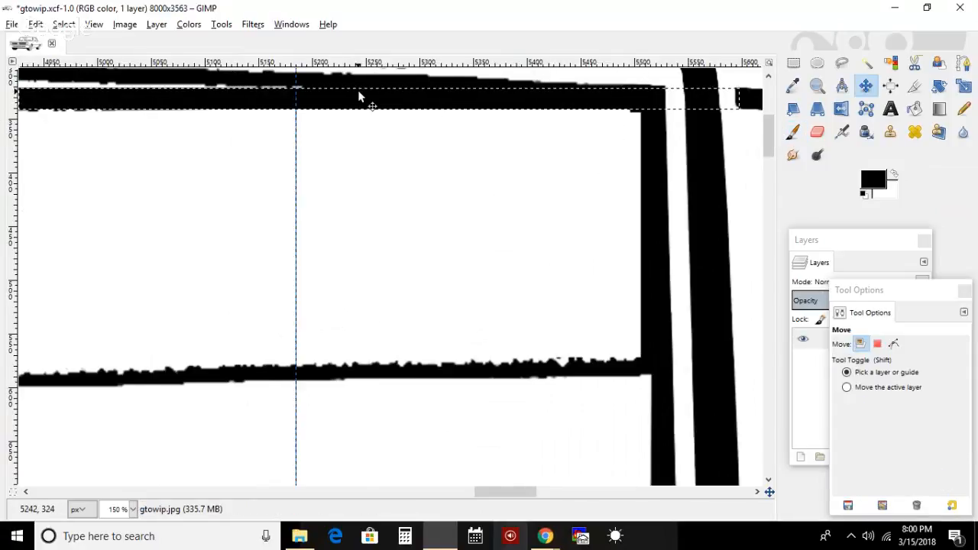
left_click_drag(298, 135, 17, 164)
left_click_drag(525, 494, 511, 495)
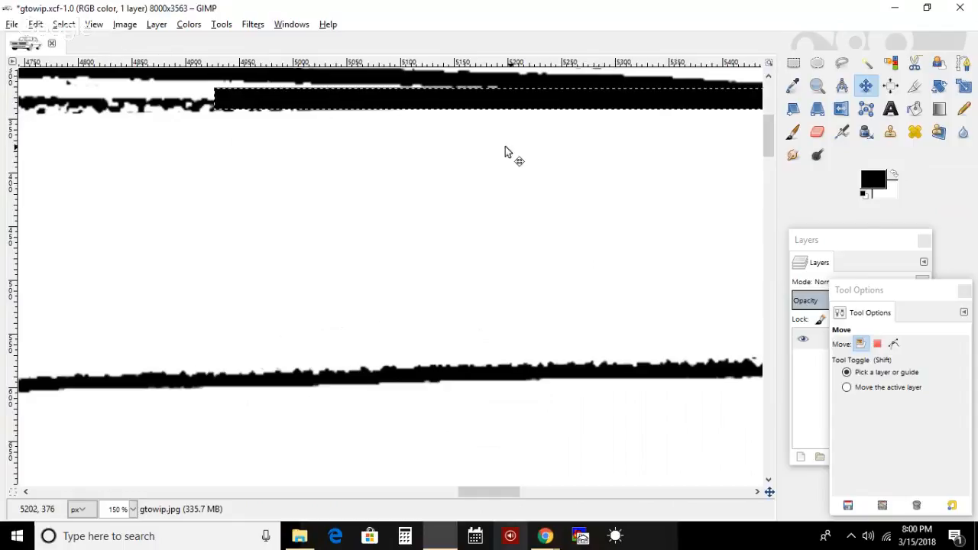
- Check the black strip against the whole car, and undo the strip, the stray vertical guide and the rectangular selection
left_click(93, 25)
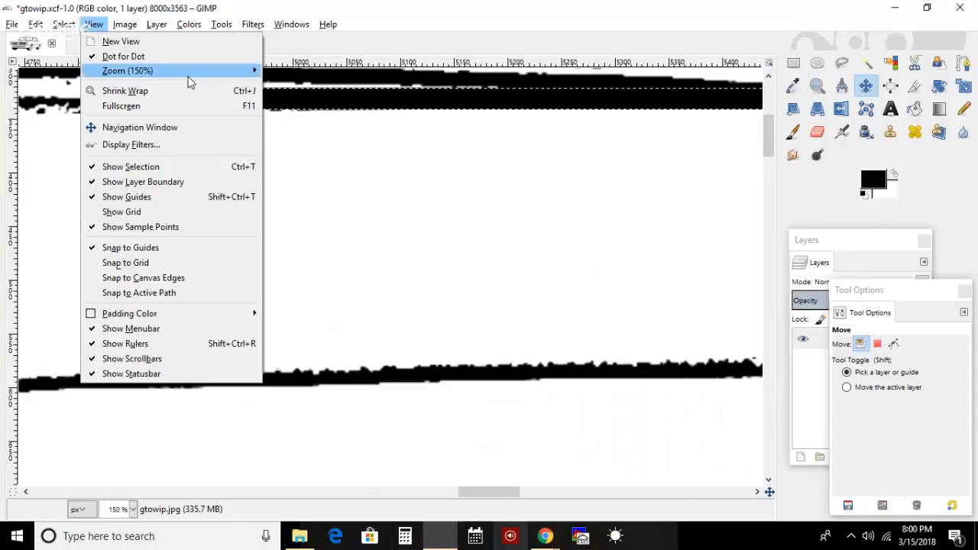
mouse_move(205, 73)
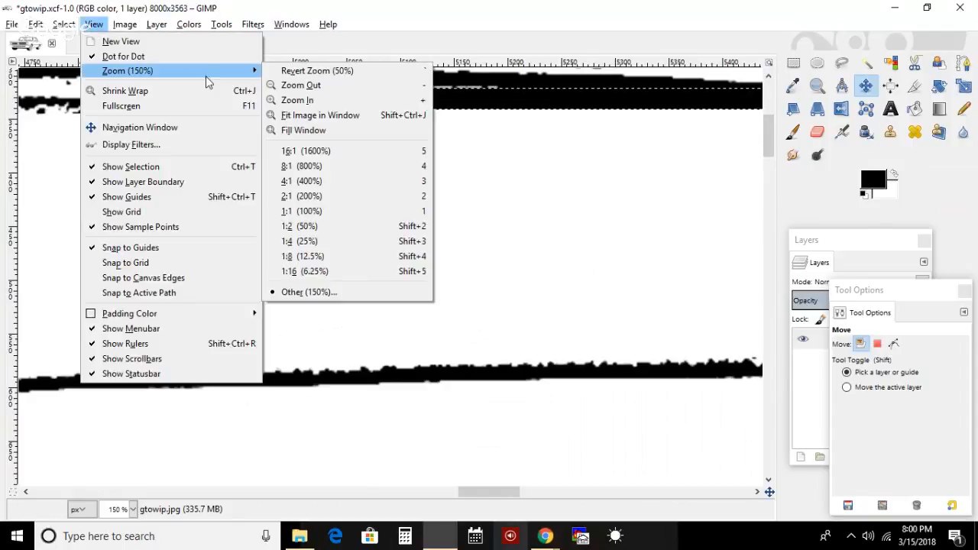
left_click(330, 116)
left_click(817, 85)
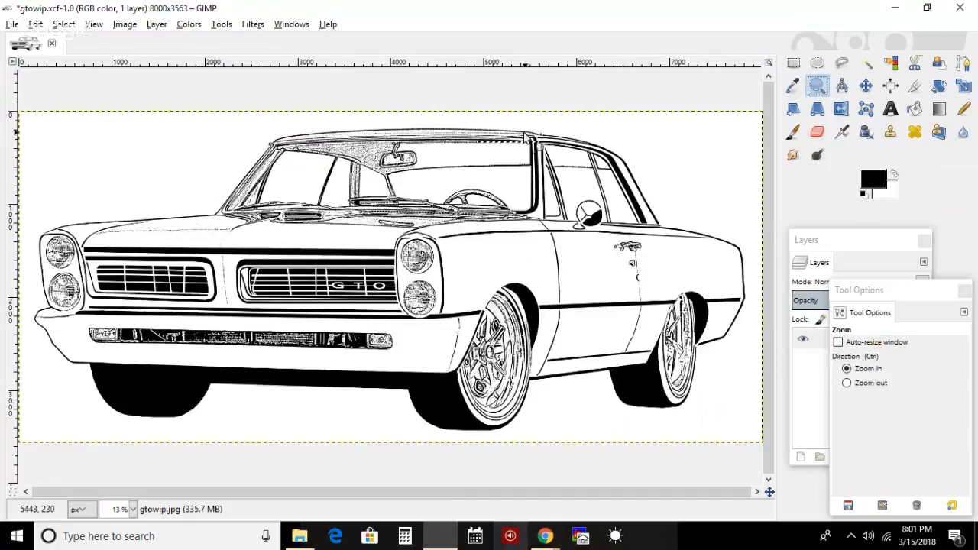
left_click(488, 142)
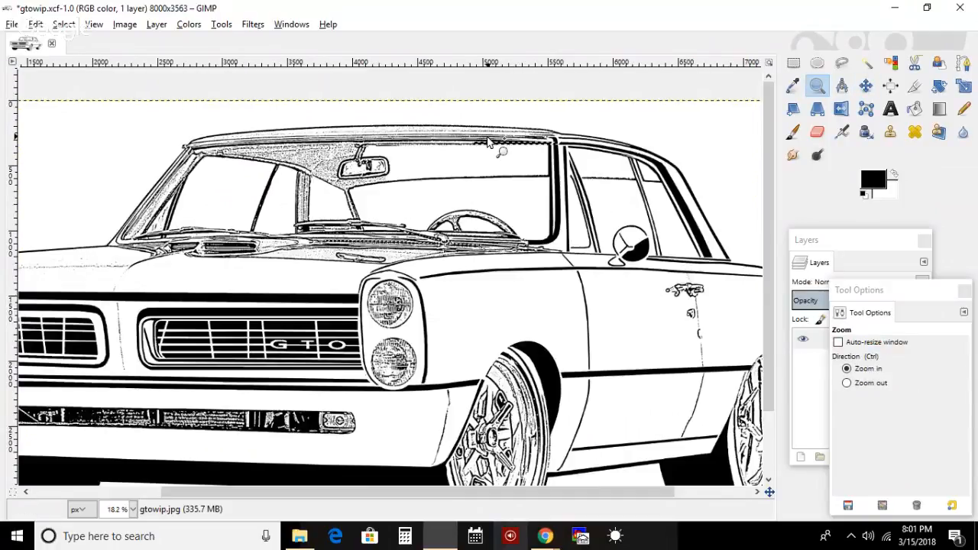
left_click(493, 152)
left_click(493, 153)
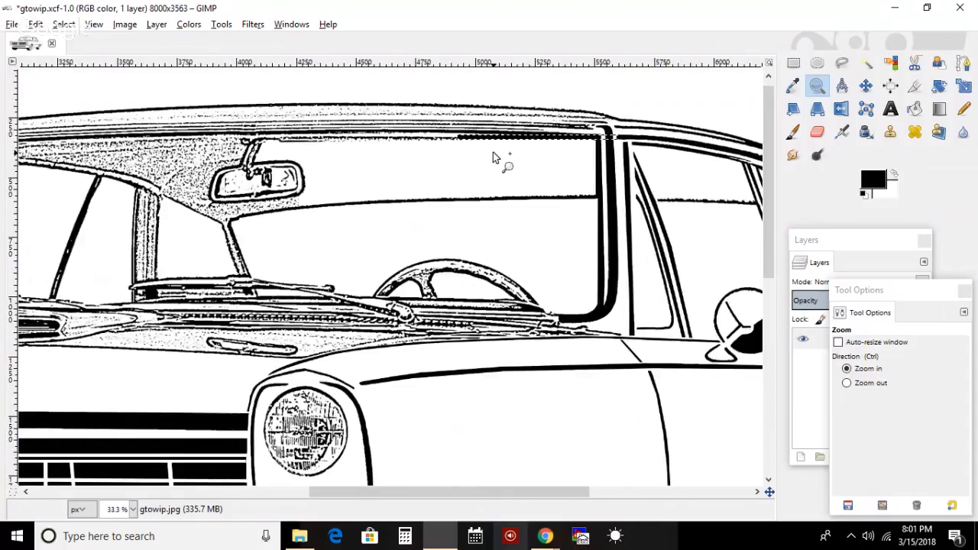
left_click(490, 153)
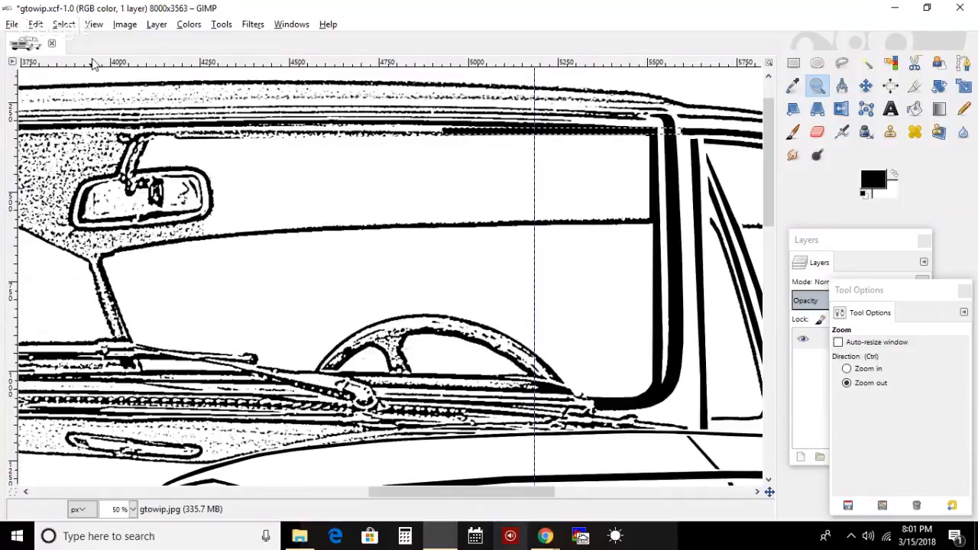
key("ctrl")
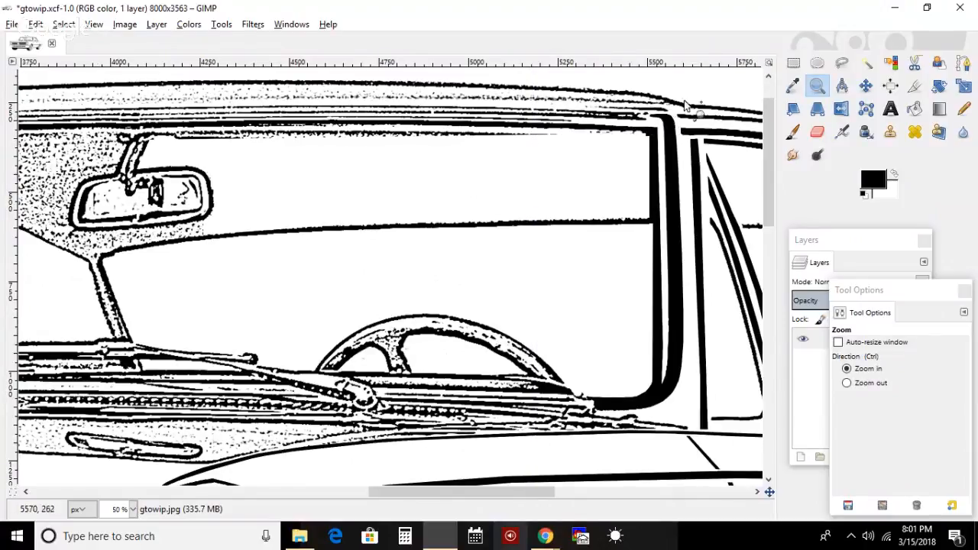
- Trace the upper edge of the windshield's thick top frame line with Free Select, from the right pillar corner to the roof's left end
left_click(704, 137)
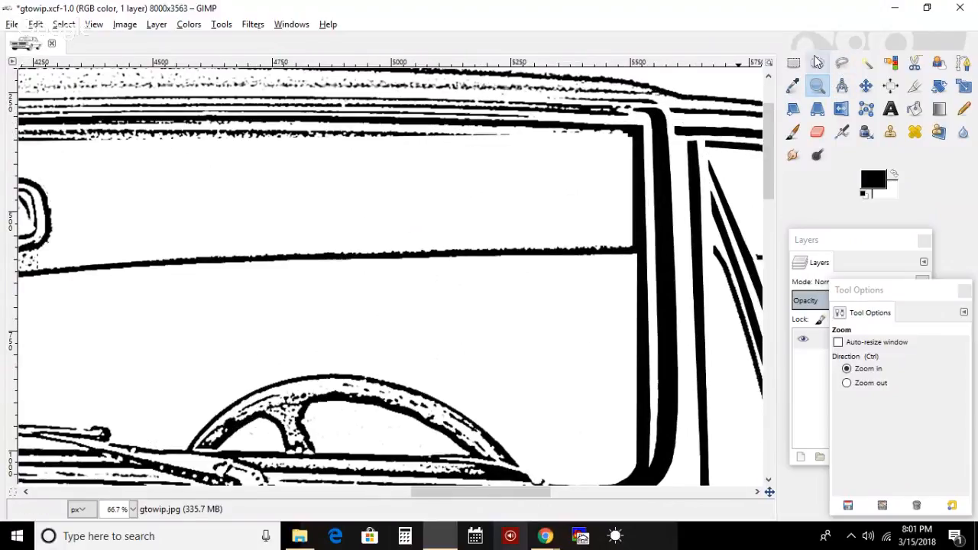
left_click(841, 63)
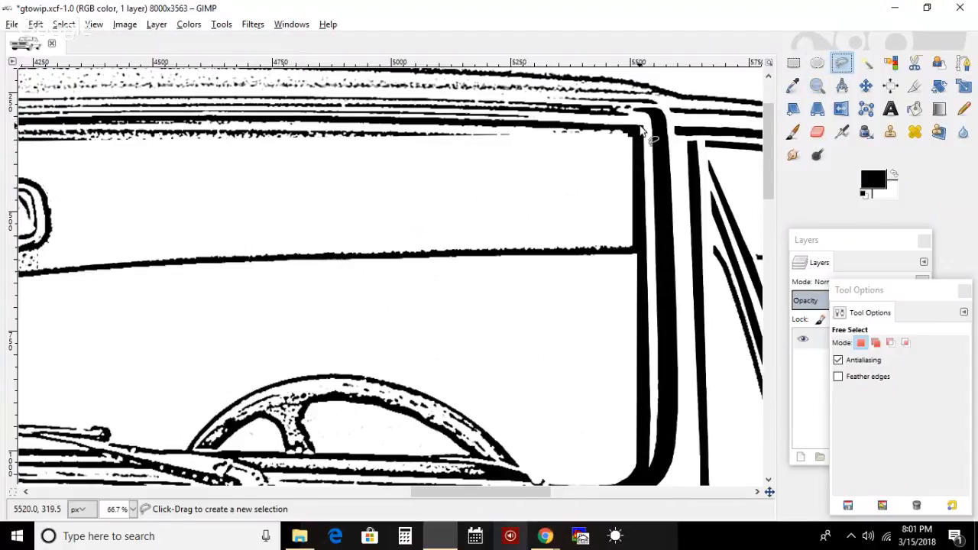
left_click(643, 128)
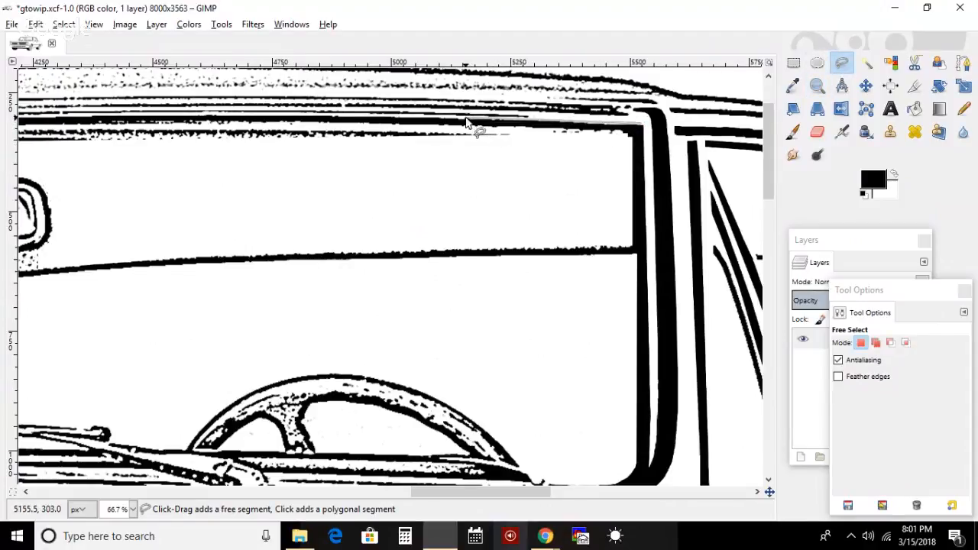
left_click(188, 117)
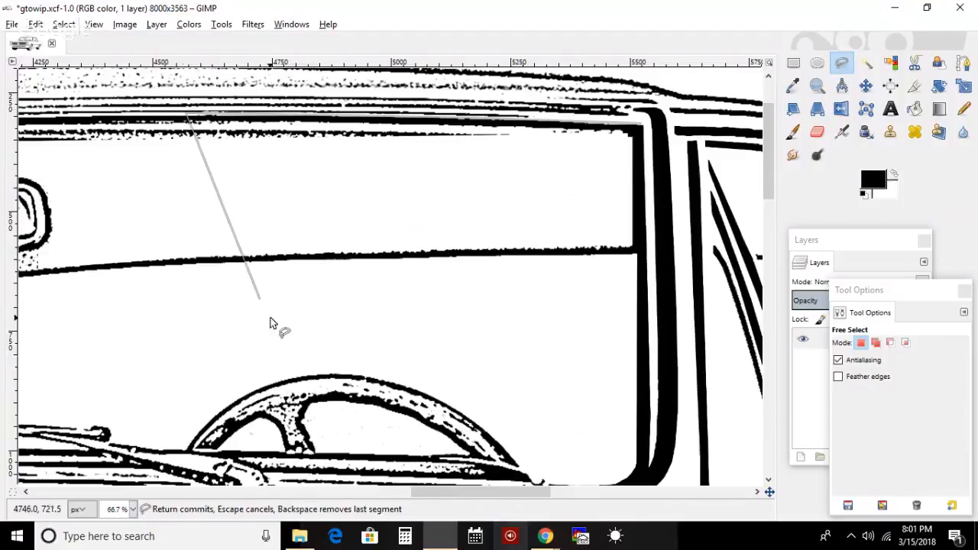
left_click_drag(473, 495, 415, 491)
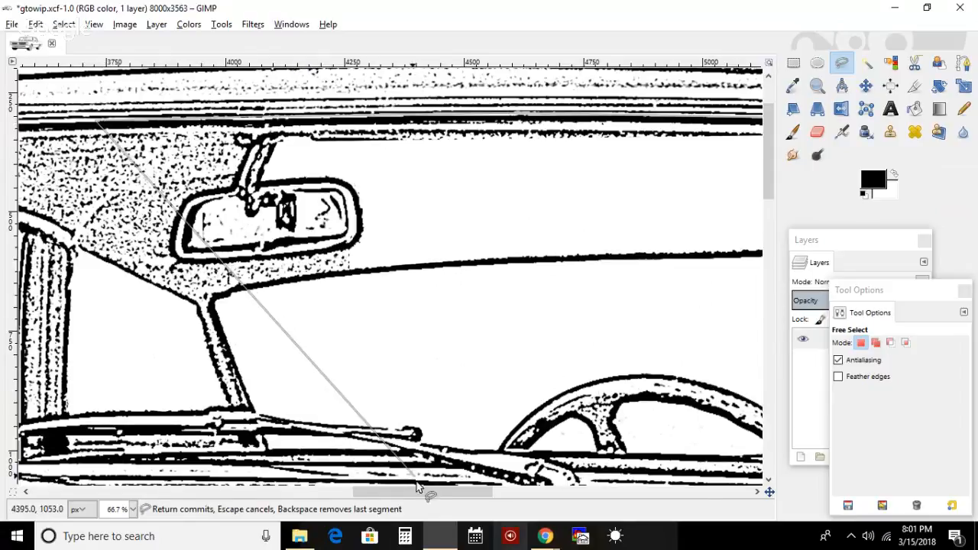
left_click_drag(406, 492, 353, 487)
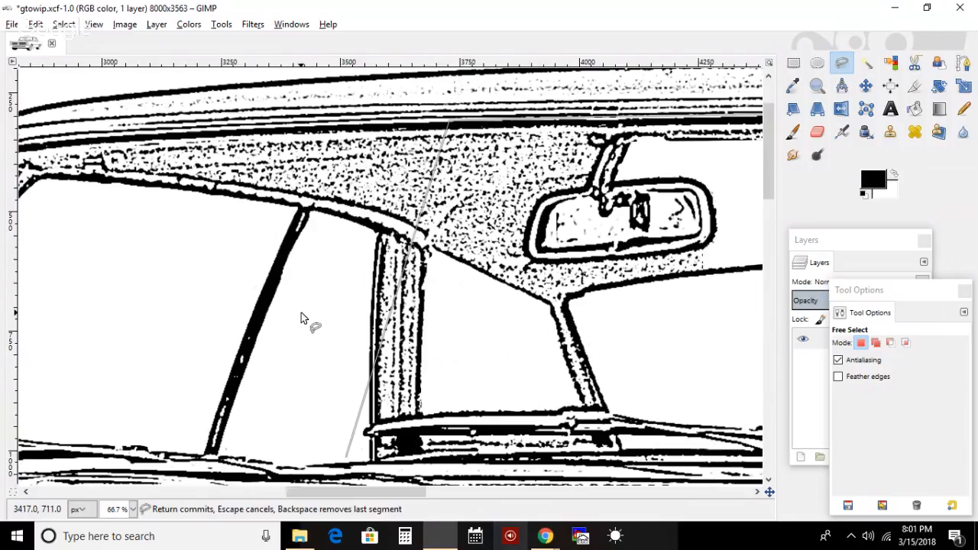
left_click(67, 138)
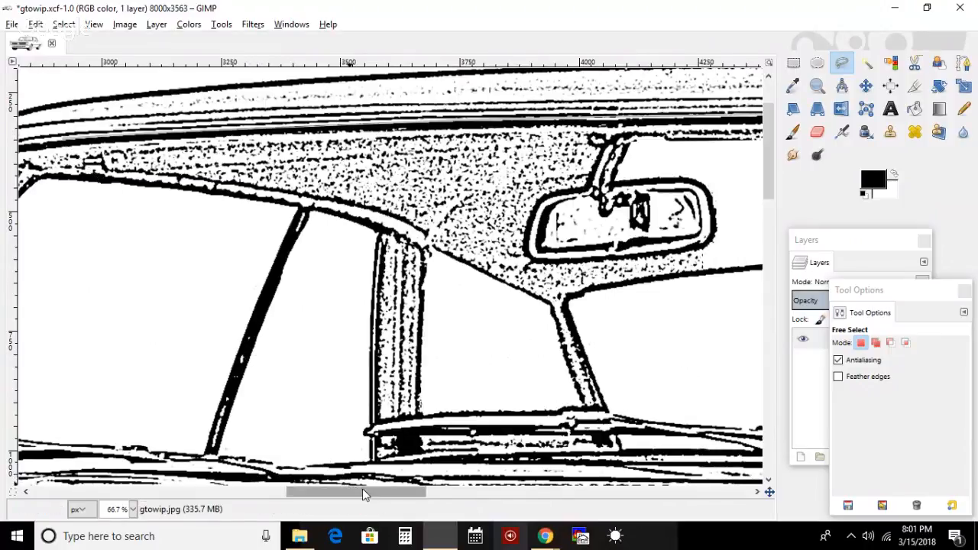
left_click_drag(363, 488, 317, 488)
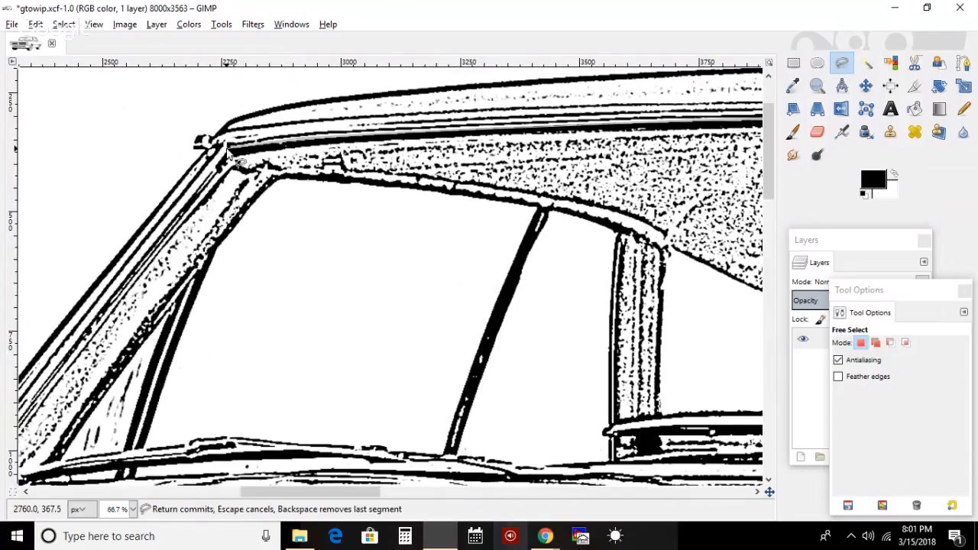
left_click(228, 145)
- Trace back along the frame line's lower edge to the right pillar corner and close the free selection
left_click(303, 141)
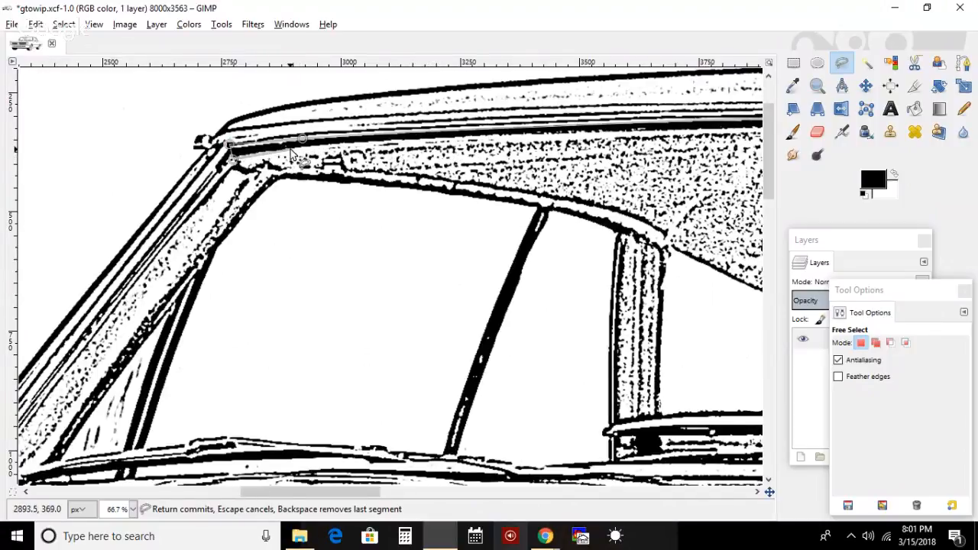
left_click(502, 136)
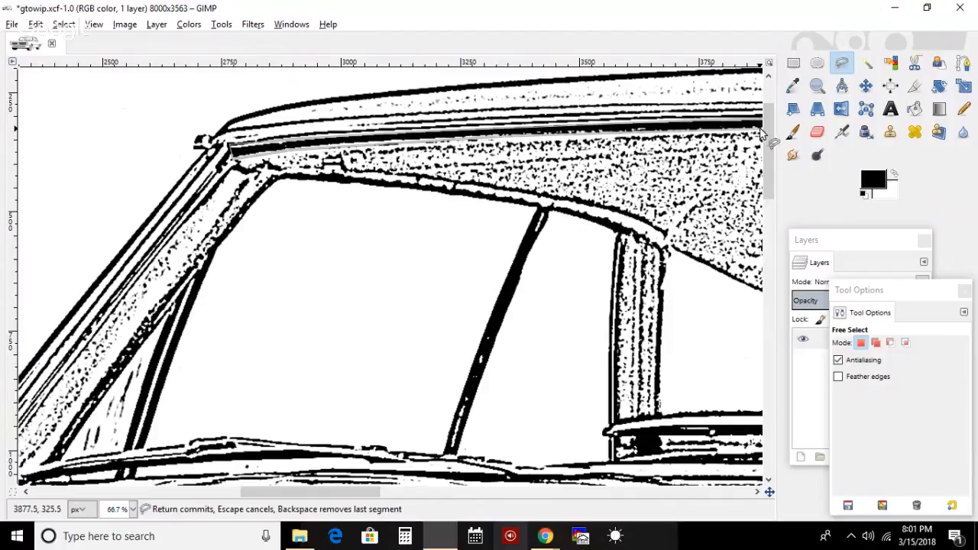
left_click(760, 131)
left_click_drag(363, 493, 480, 492)
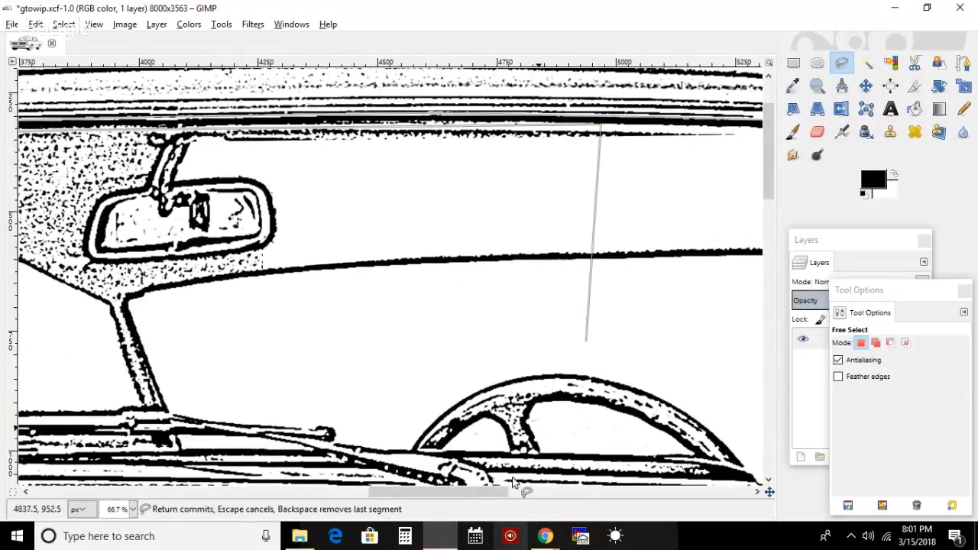
left_click_drag(445, 501, 495, 498)
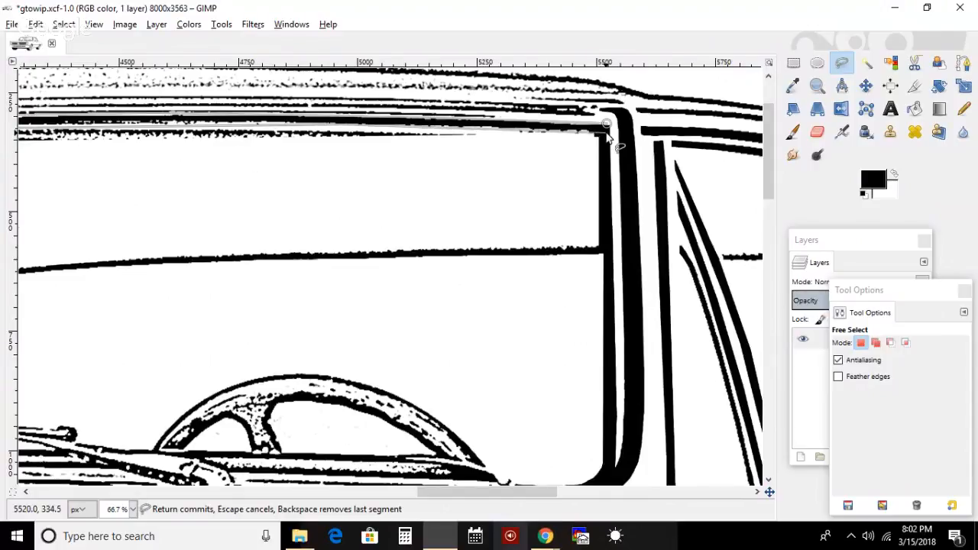
left_click(606, 125)
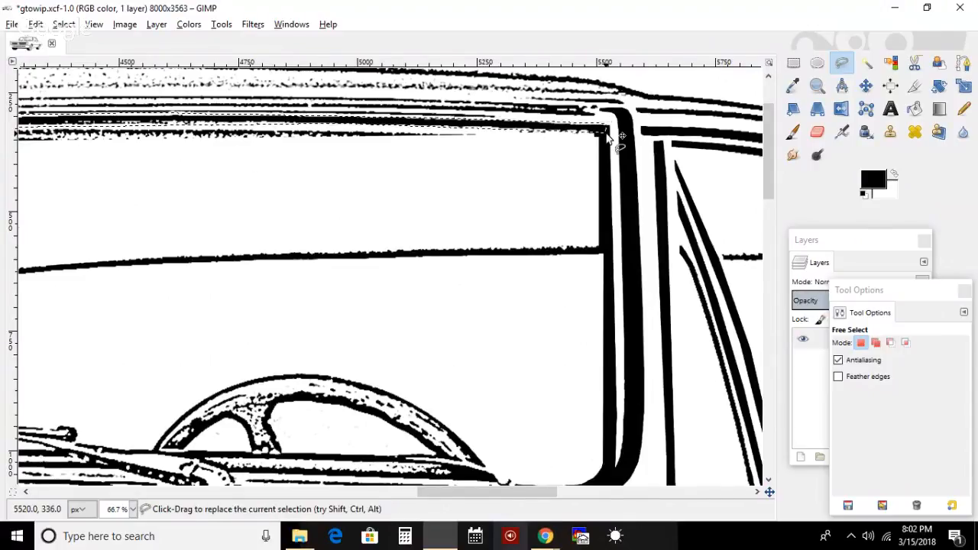
- Paint the selected top frame strip black with the Paintbrush at size 178.13
left_click(793, 132)
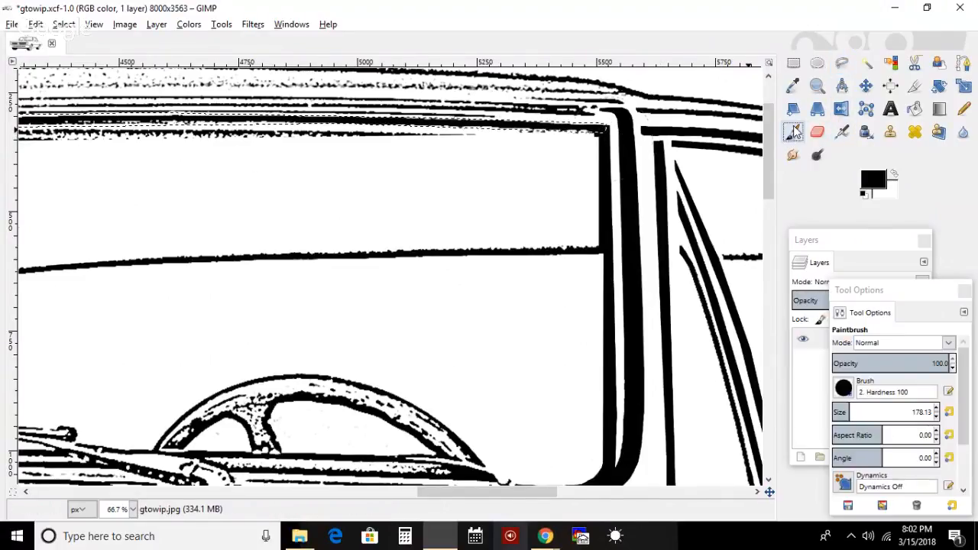
left_click_drag(366, 126, 2, 123)
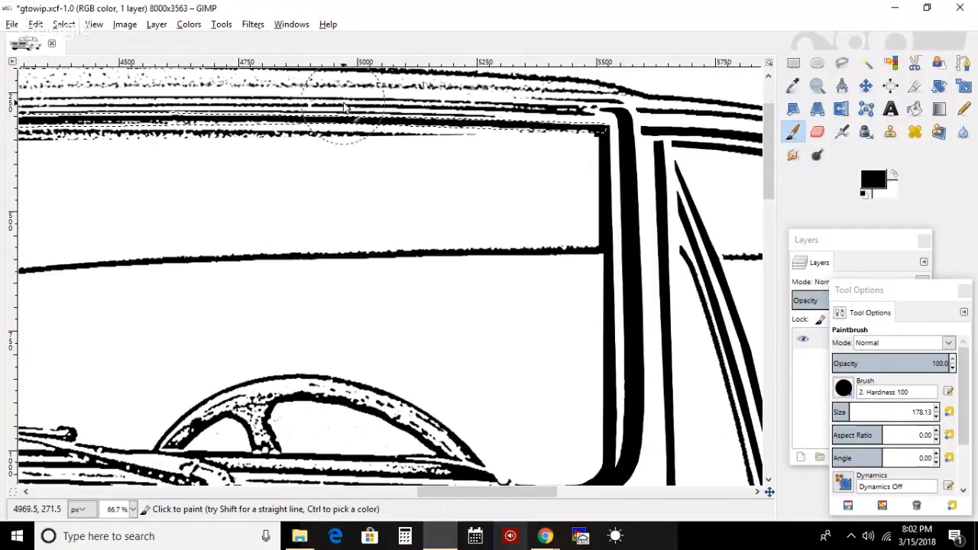
left_click_drag(600, 139, 80, 137)
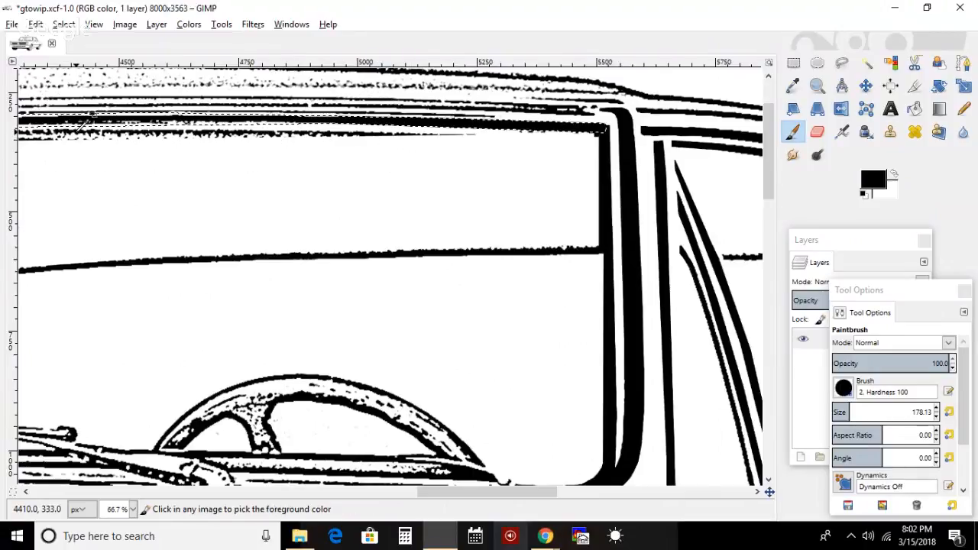
left_click(231, 126)
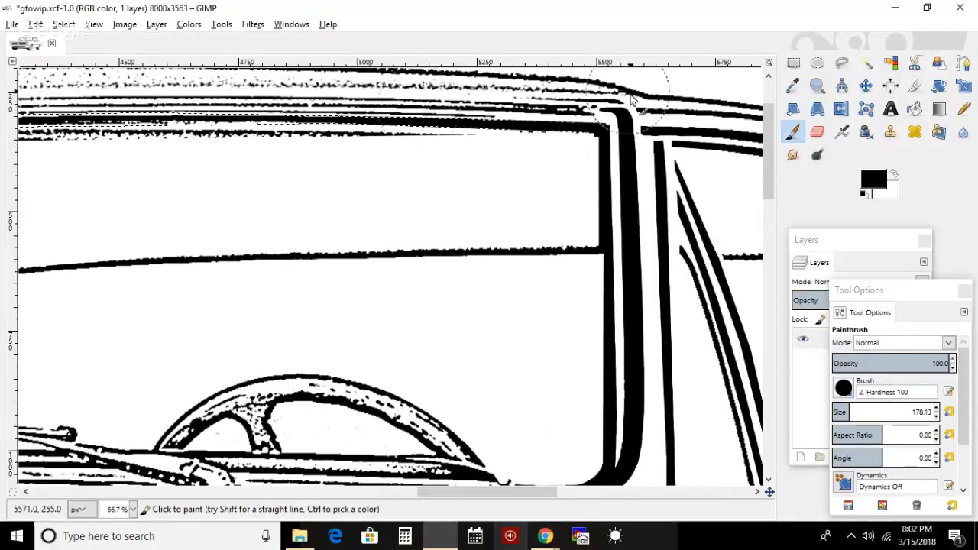
- Invert the selection, paint the ragged bits under the strip's right end white with the Paintbrush at size 57.68, and clear the selection
left_click(830, 89)
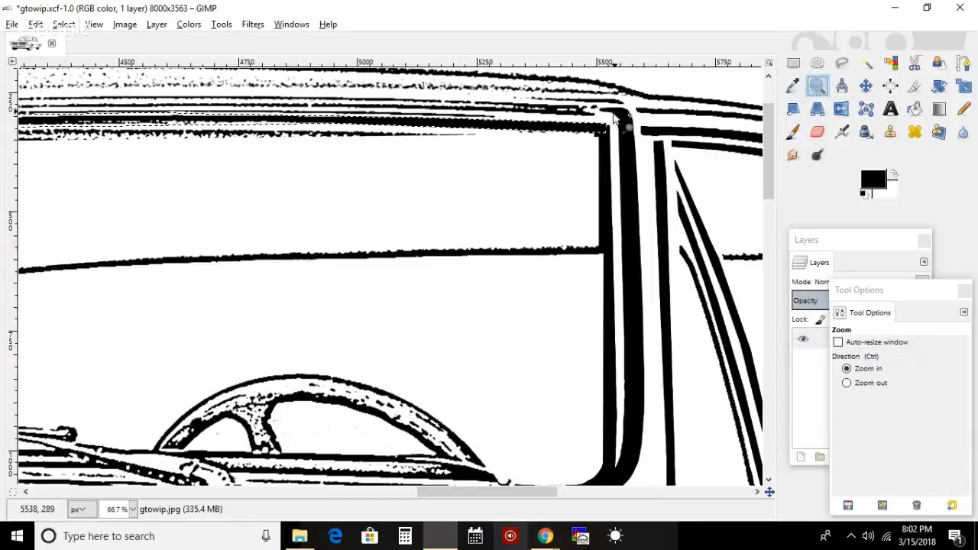
left_click(546, 222)
left_click(566, 218)
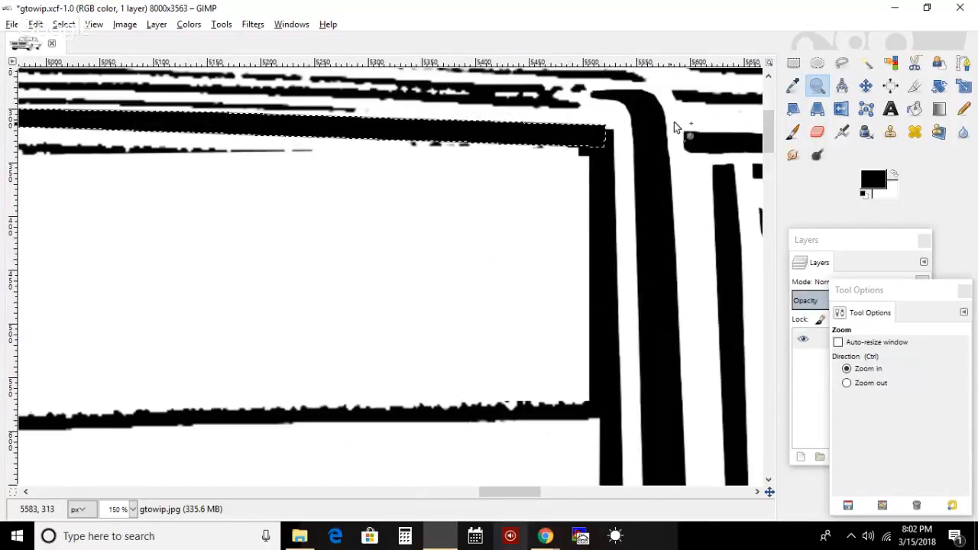
left_click(792, 131)
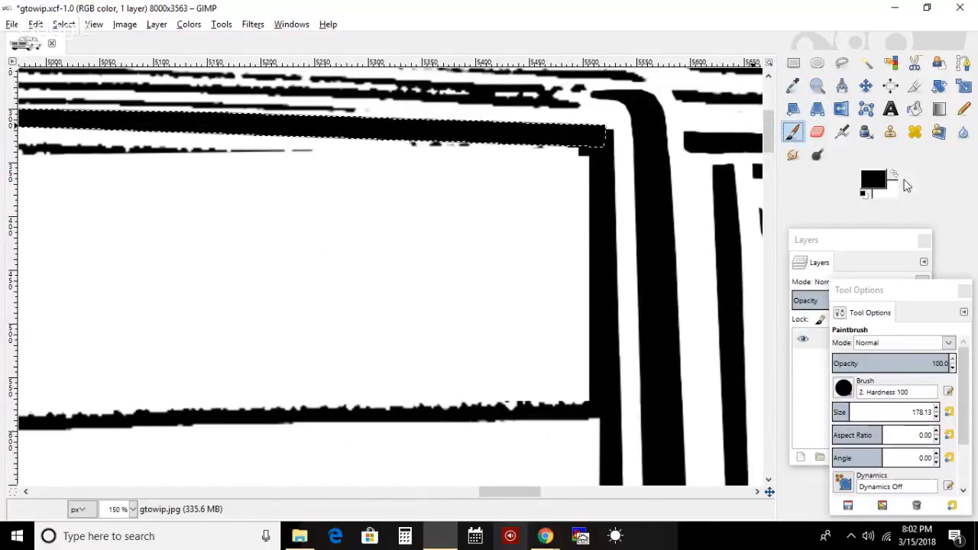
left_click(899, 176)
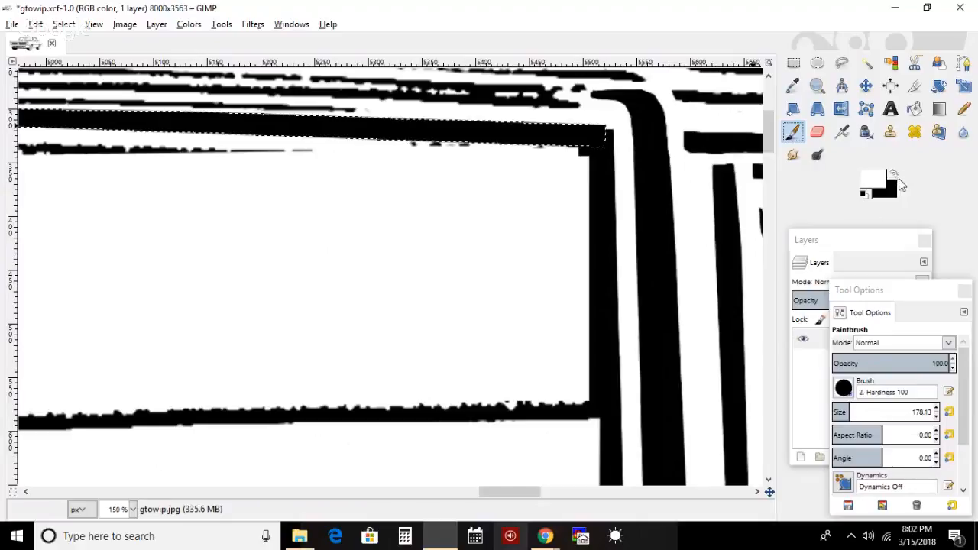
left_click(837, 413)
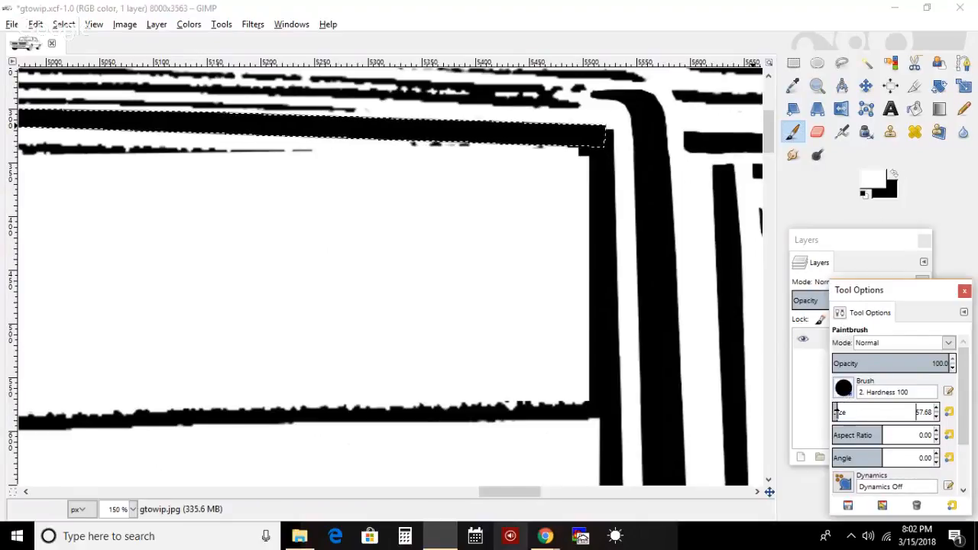
left_click(554, 155)
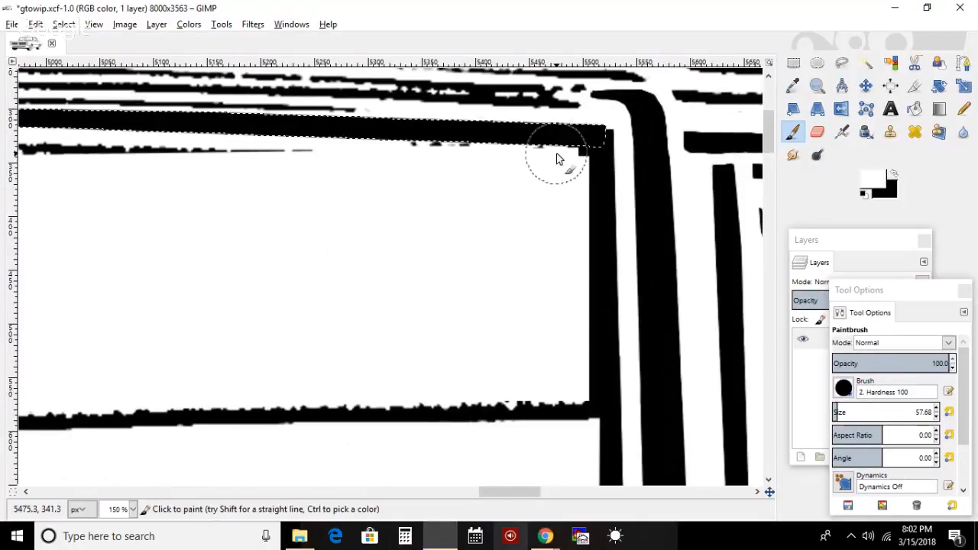
left_click(64, 24)
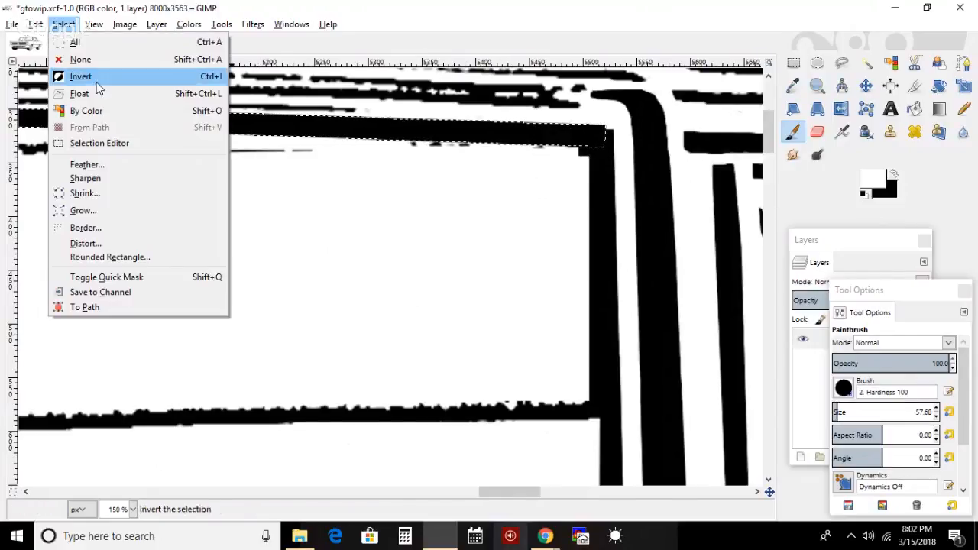
left_click(97, 82)
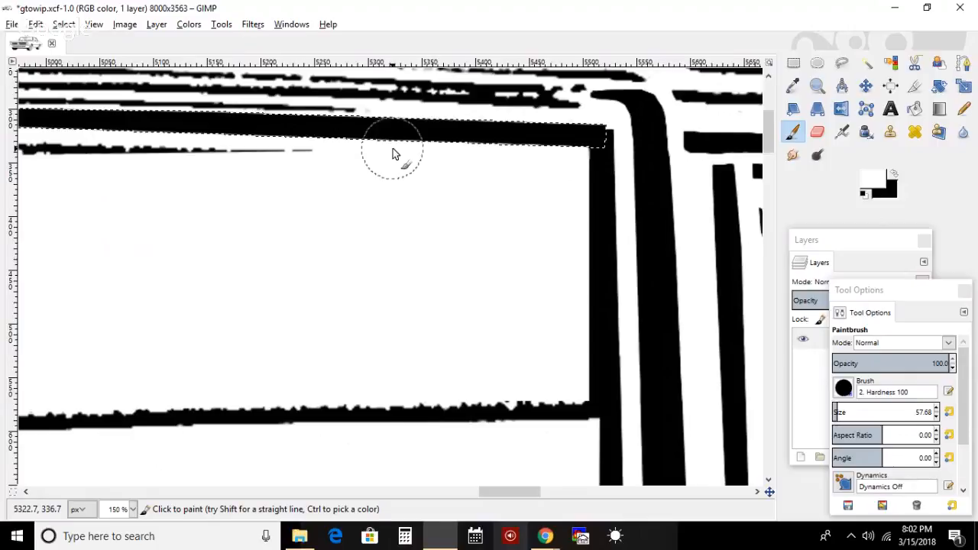
left_click(64, 25)
left_click(72, 59)
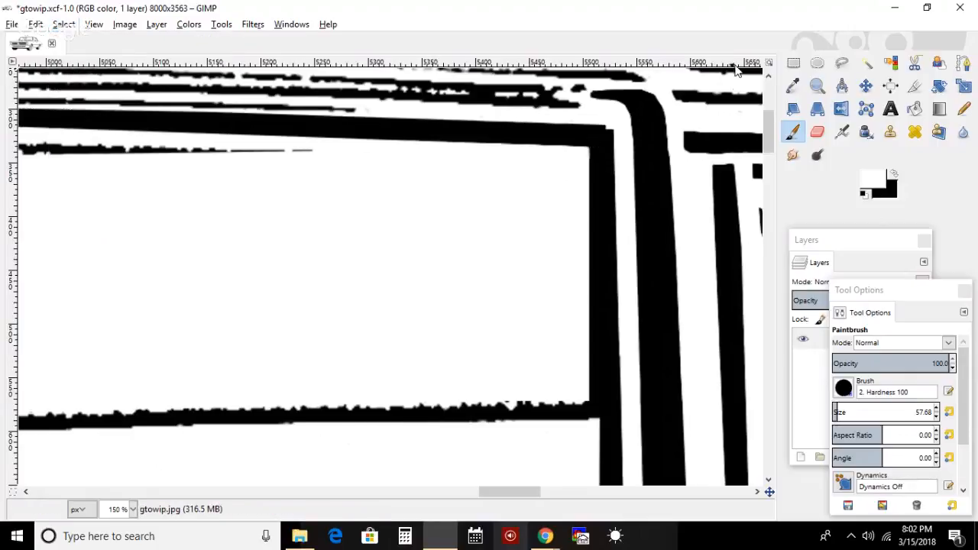
- Square off the frame's upper right corner by painting a small rectangular selection at 5465, 315 black, and clear the selection
left_click(794, 63)
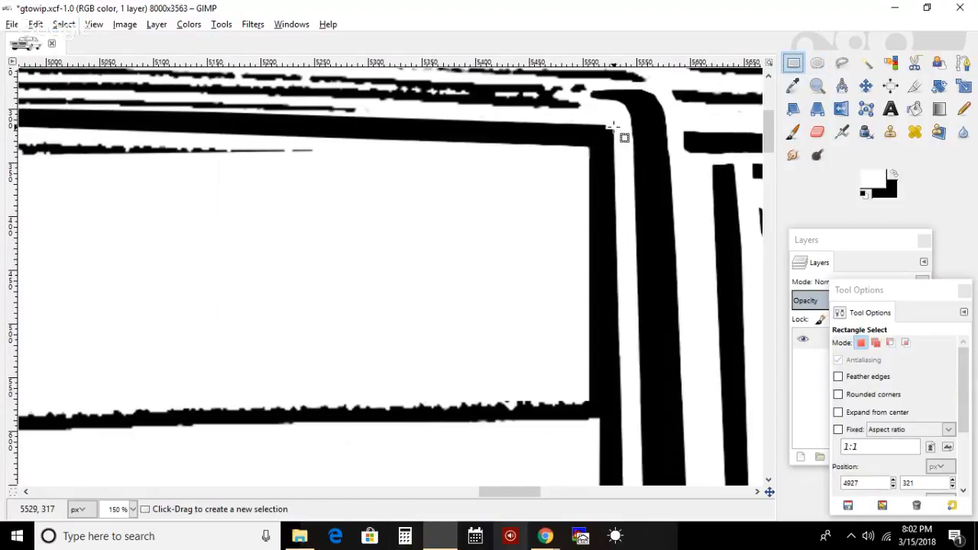
left_click_drag(613, 125, 546, 144)
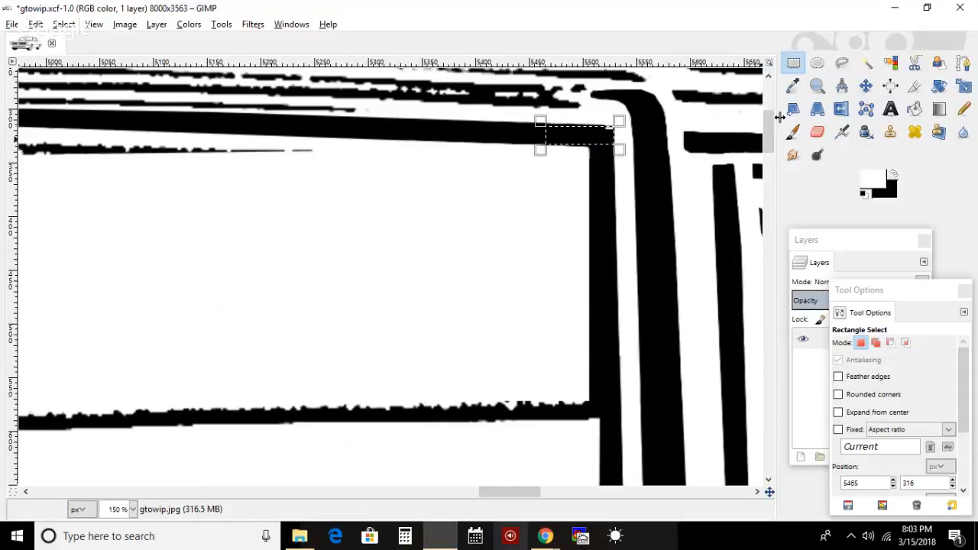
left_click_drag(619, 122, 621, 122)
left_click(894, 175)
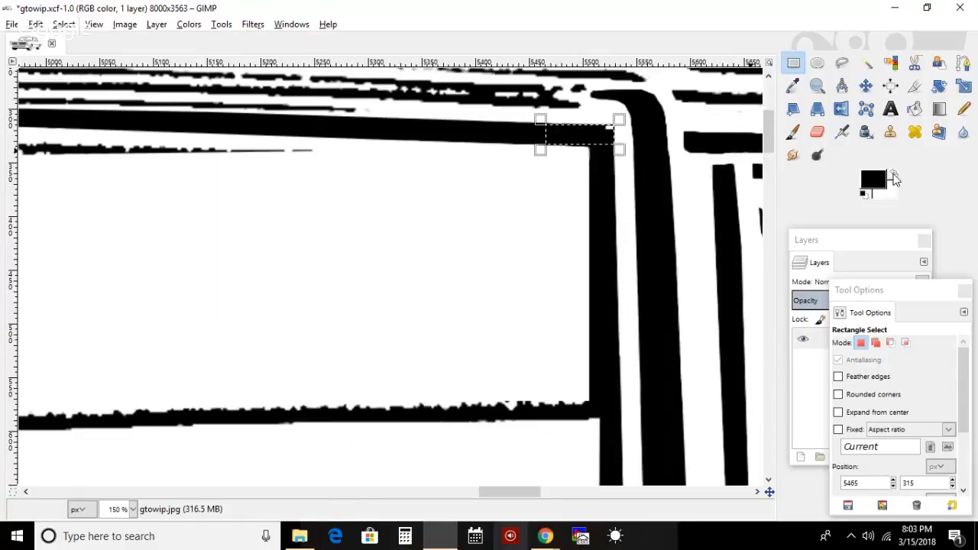
left_click(793, 131)
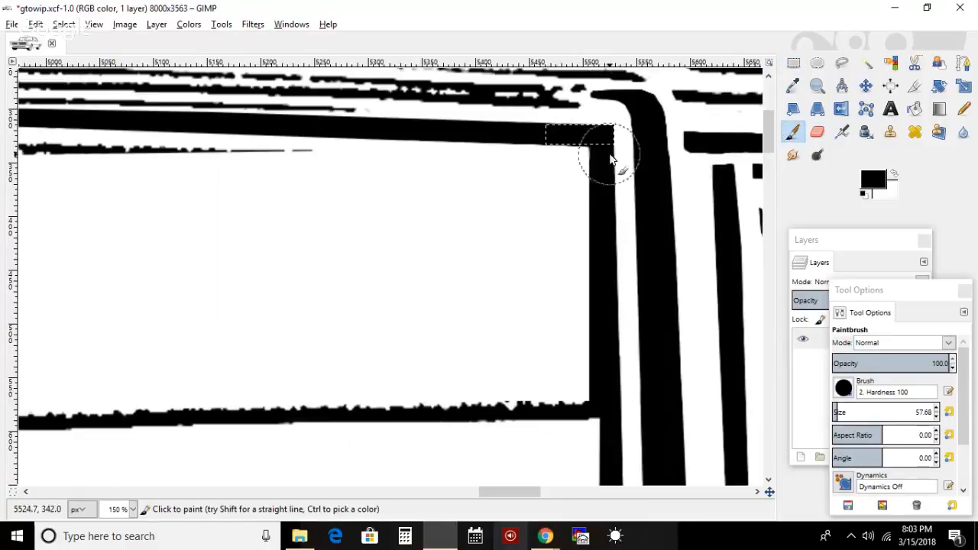
left_click(62, 24)
left_click(88, 57)
- Paint the broken line beneath the windshield's top frame white, from the mirror's mount to the right end
left_click_drag(507, 498, 401, 498)
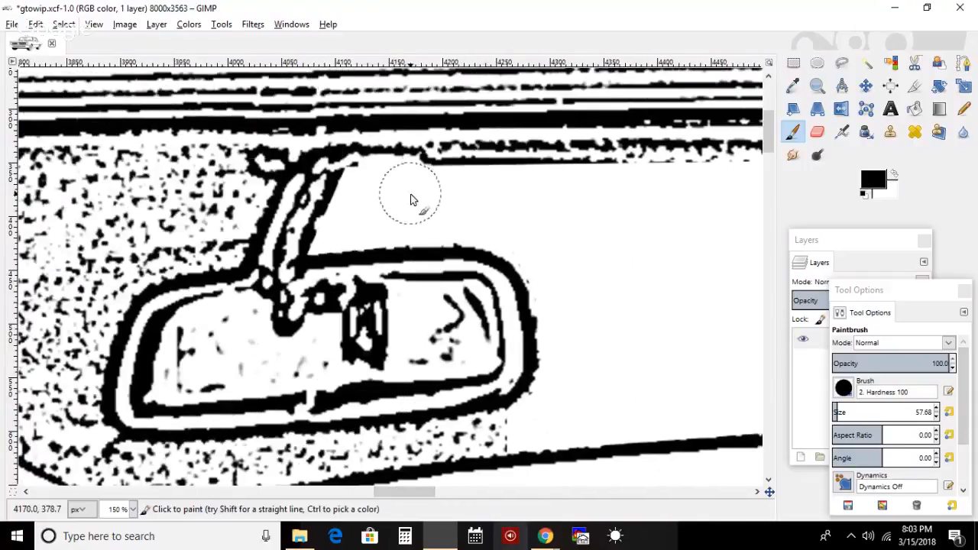
left_click(894, 177)
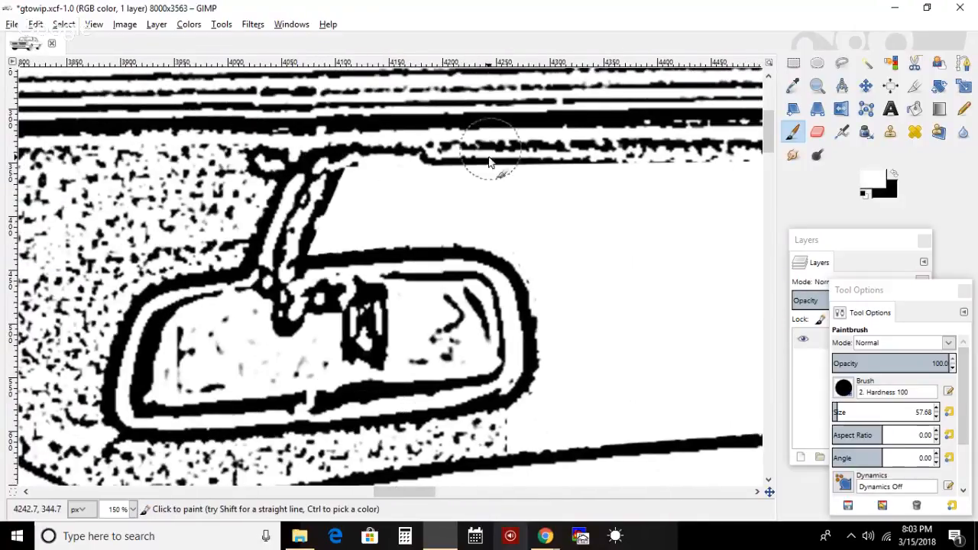
mouse_move(375, 192)
left_mouse_down()
mouse_move(395, 175)
mouse_move(761, 169)
left_mouse_up()
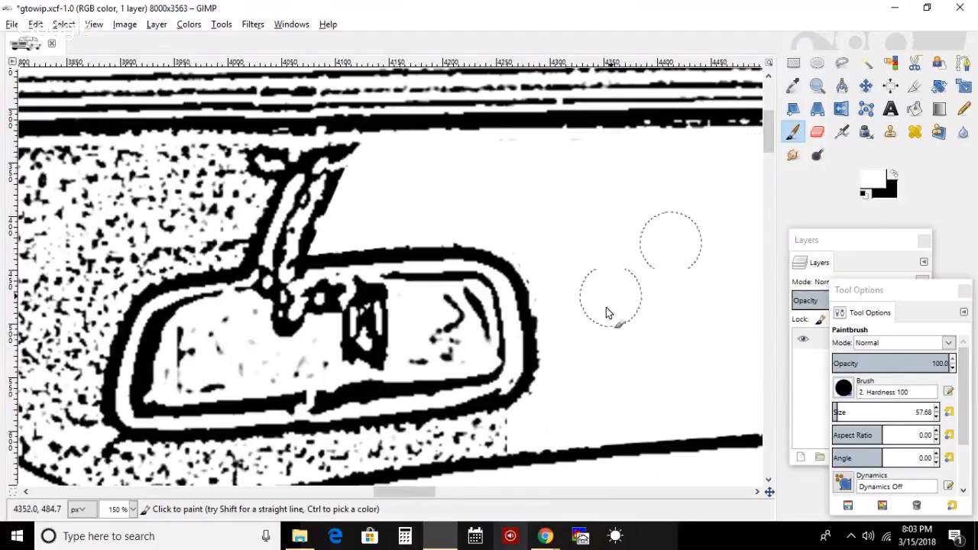
mouse_move(377, 489)
left_mouse_down()
mouse_move(469, 479)
mouse_move(434, 481)
left_mouse_up()
mouse_move(120, 159)
left_mouse_down()
mouse_move(190, 175)
mouse_move(417, 175)
left_mouse_up()
mouse_move(321, 179)
left_mouse_down()
mouse_move(485, 192)
mouse_move(484, 170)
mouse_move(758, 181)
mouse_move(728, 177)
left_mouse_up()
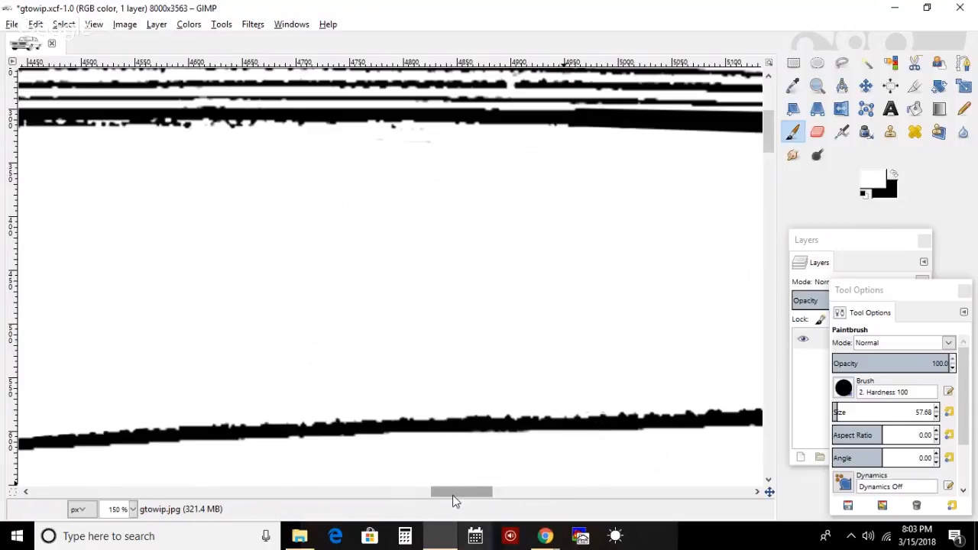
left_click_drag(455, 494, 487, 495)
left_click_drag(519, 174, 428, 176)
left_click(94, 26)
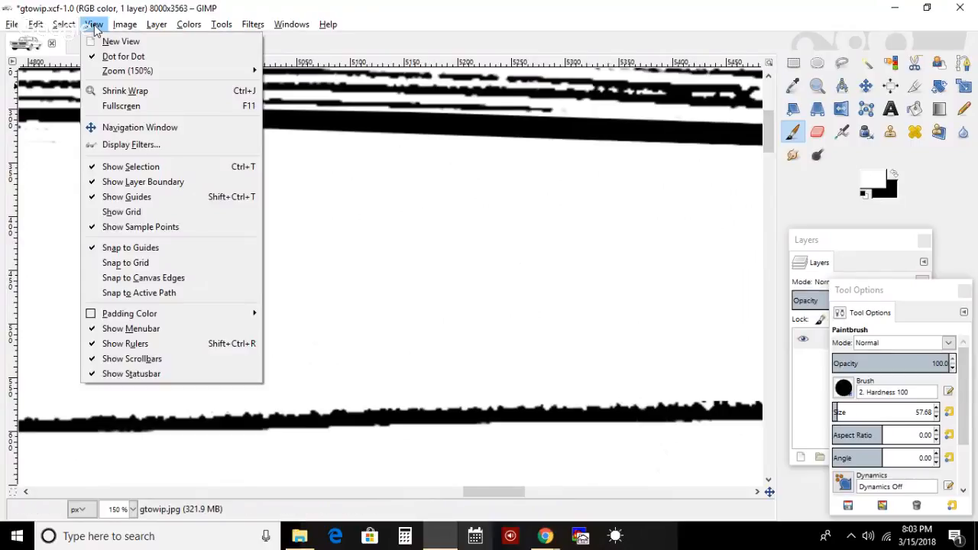
- Review the whole car drawing, and inspect the windshield's top frame and its corner by the side window up close
mouse_move(153, 70)
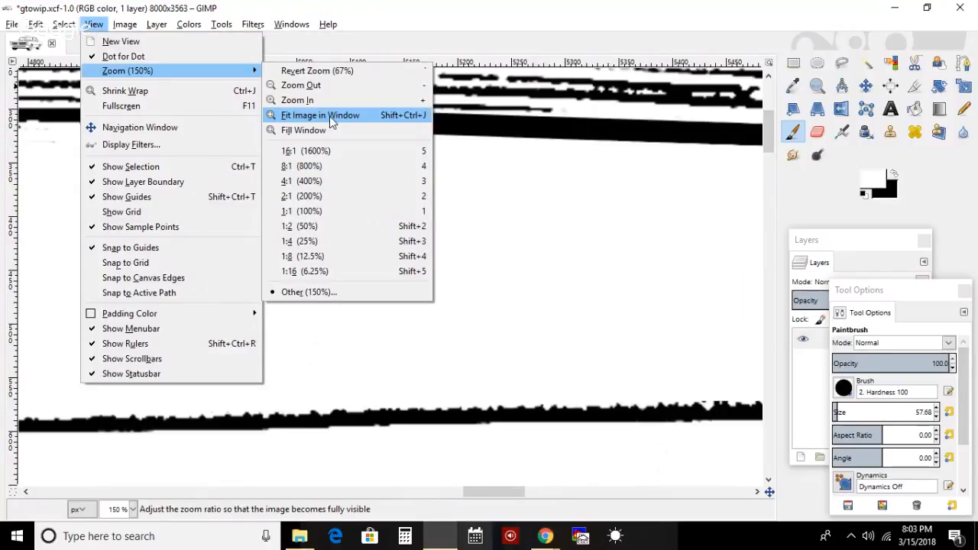
left_click(330, 116)
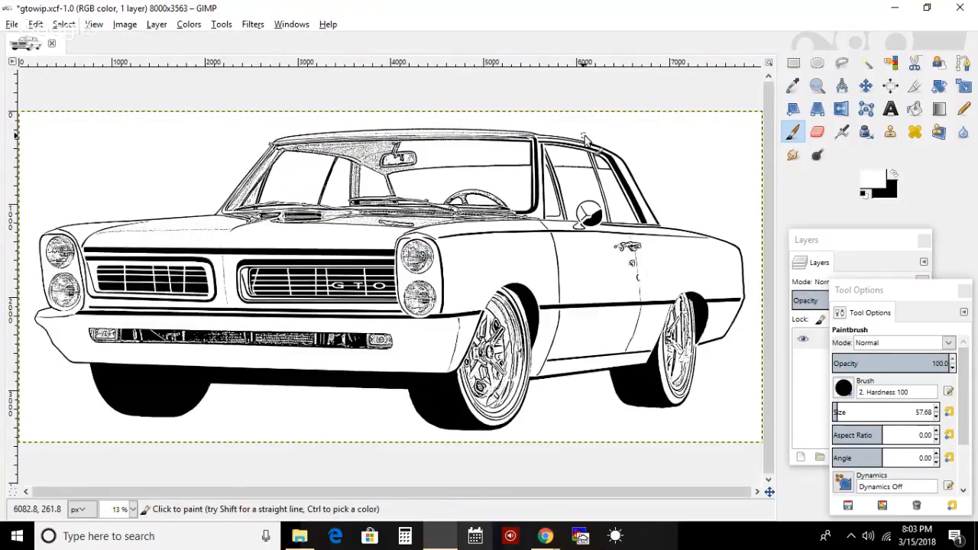
key("z")
left_click(507, 153)
left_click(501, 149)
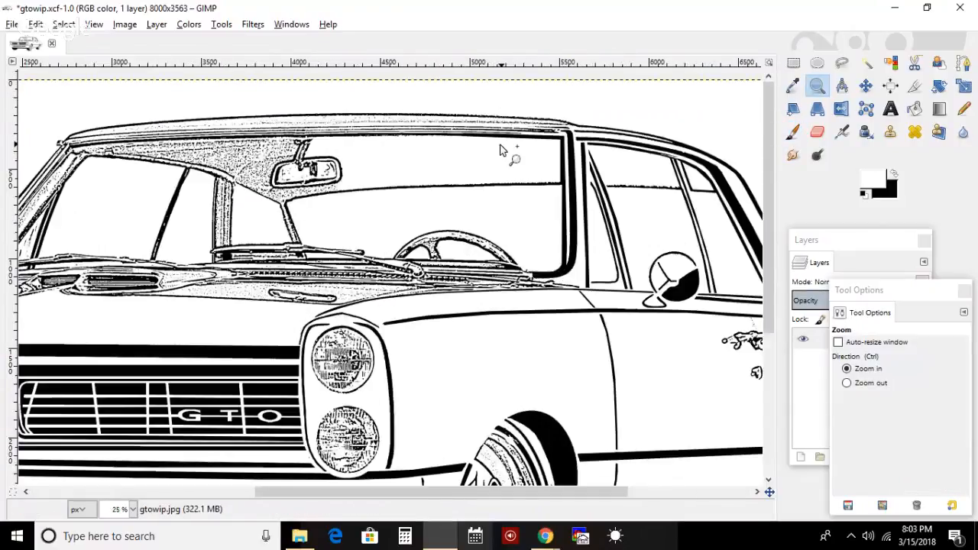
left_click(501, 150)
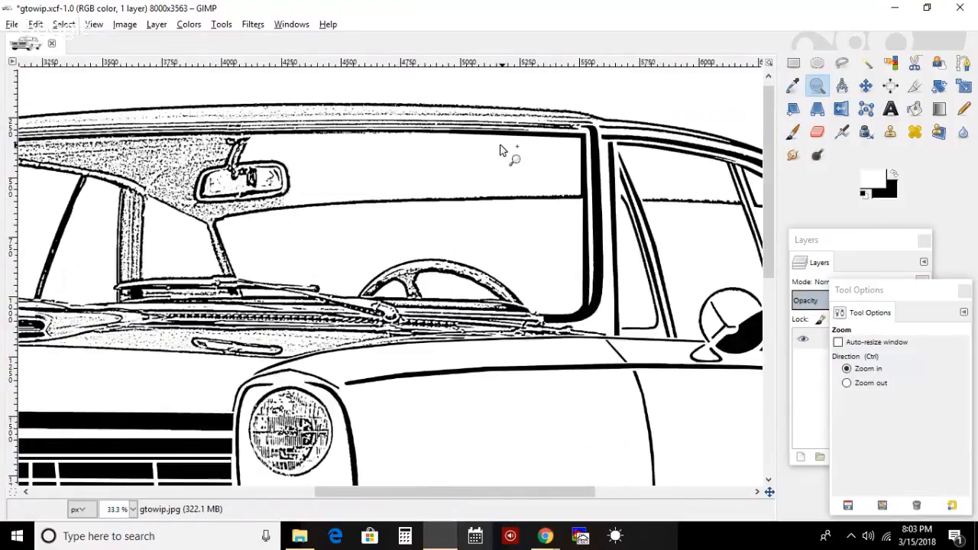
left_click(454, 139)
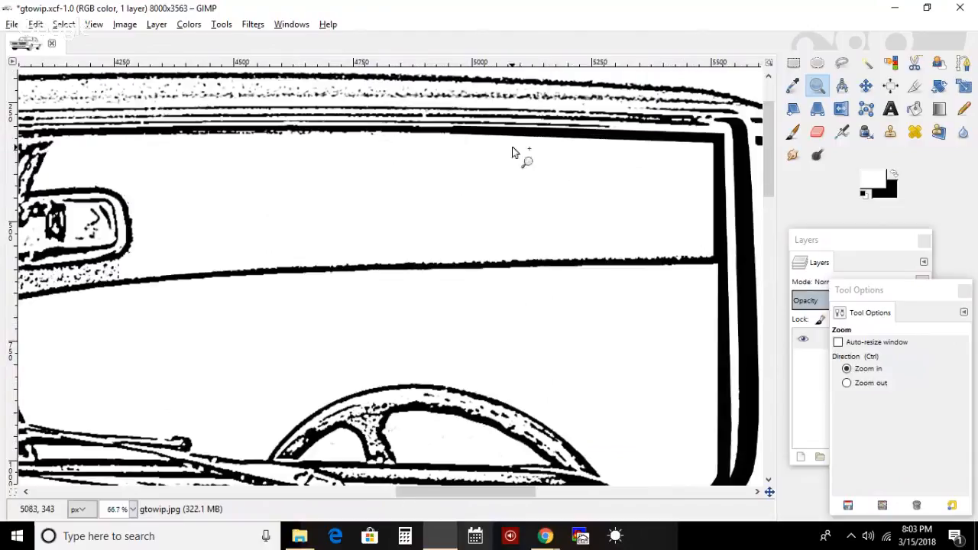
left_click_drag(527, 481, 551, 491)
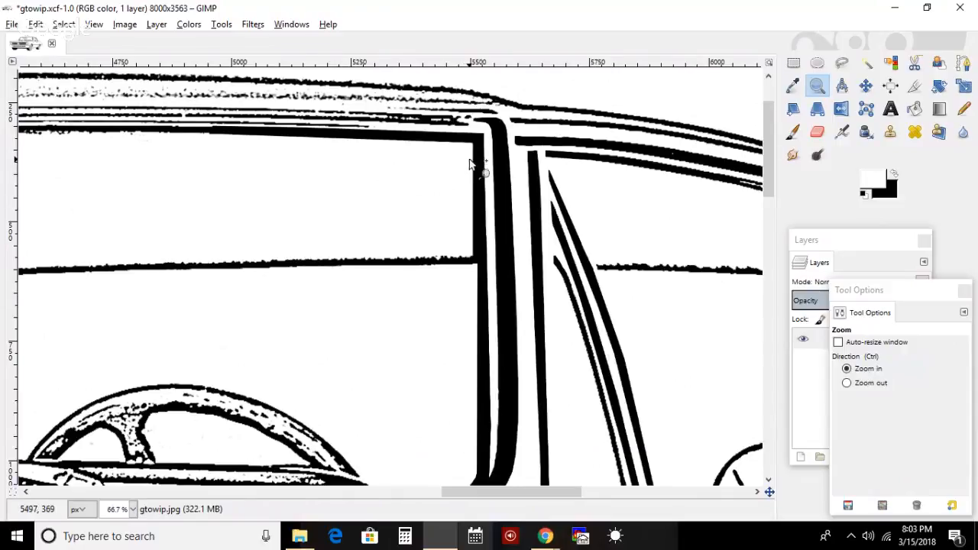
- Outline the speckled area beneath the windshield's top frame with Free Select, following the mirror's left edge and the curved roof lining back to the left corner
left_click(841, 63)
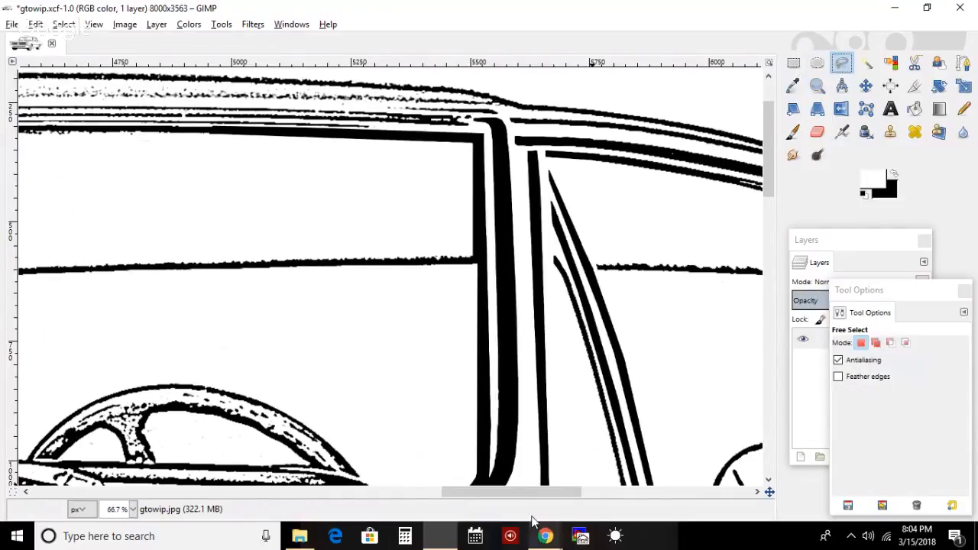
left_click_drag(527, 493, 349, 497)
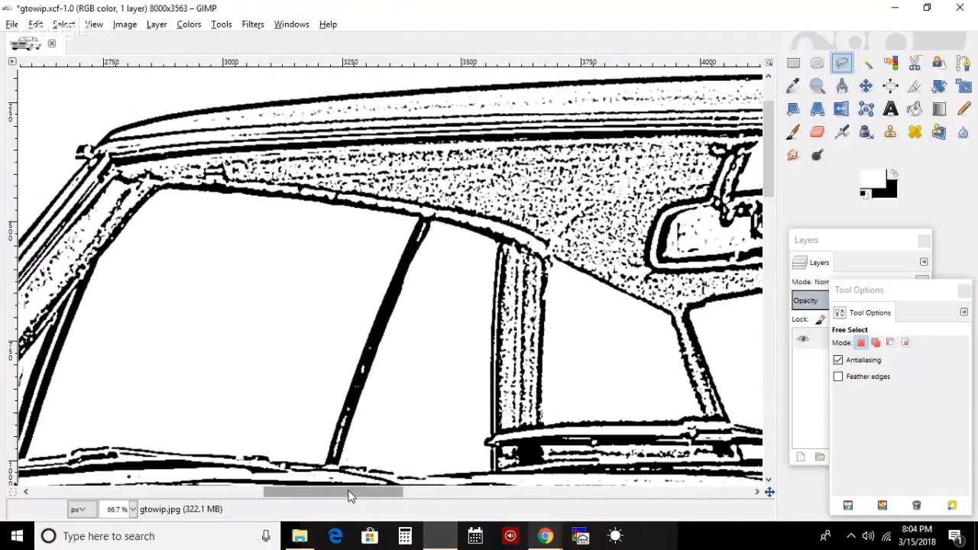
left_click(116, 162)
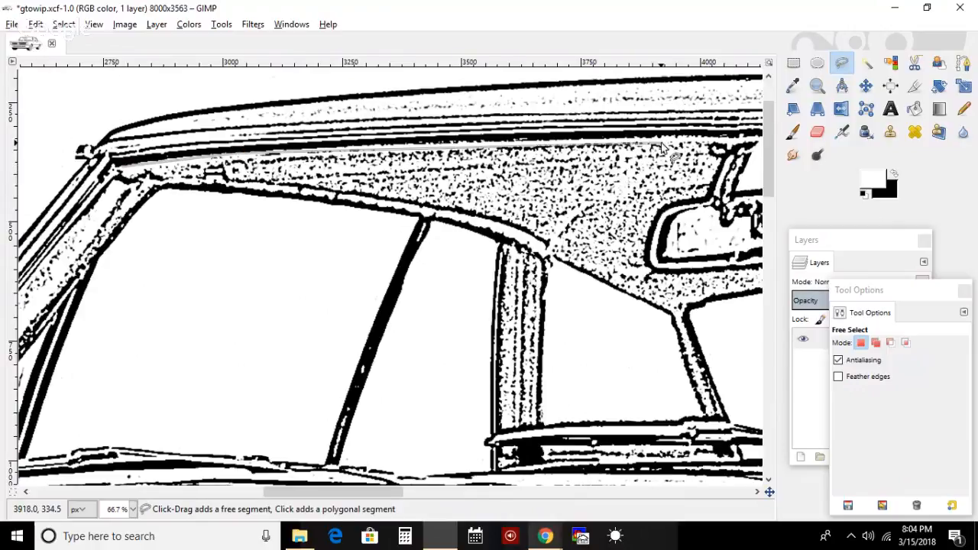
left_click(730, 142)
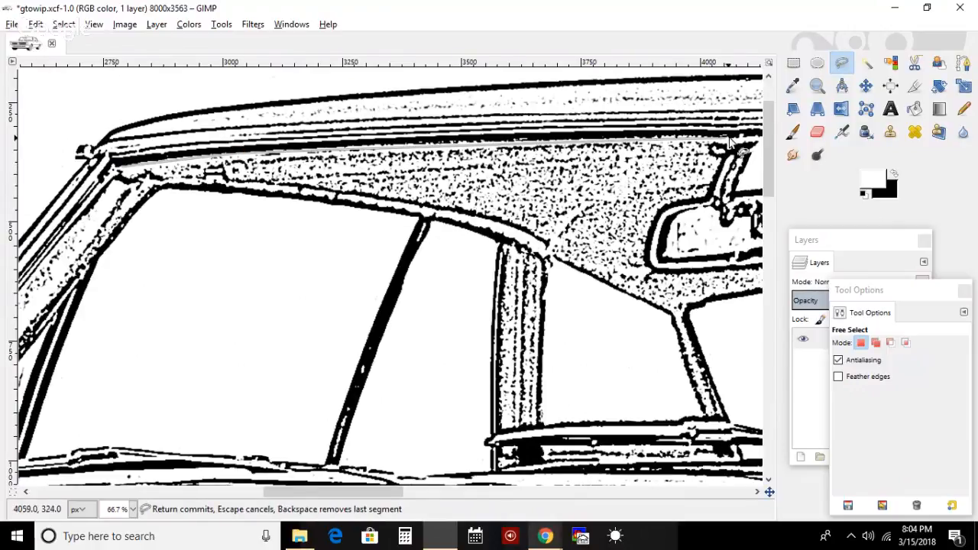
left_click(707, 194)
left_click(667, 201)
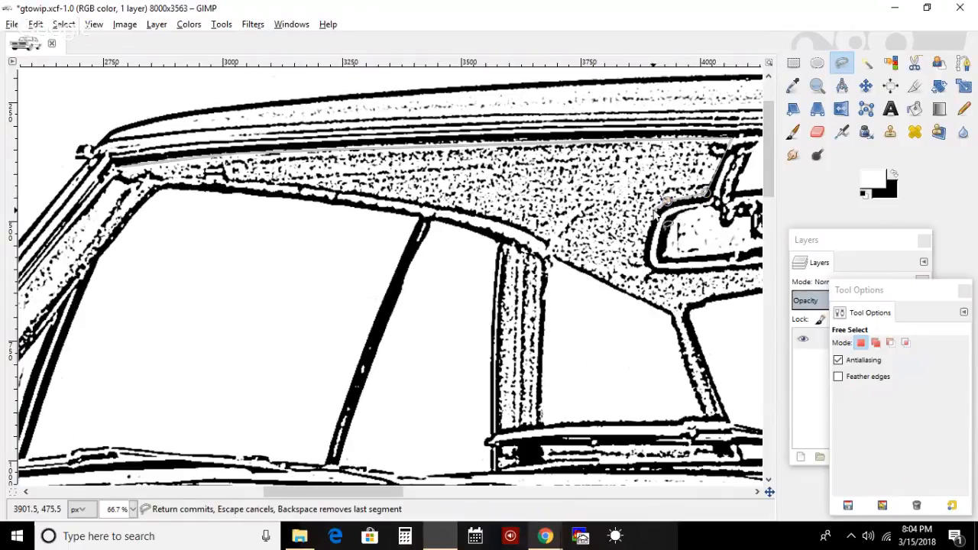
left_click(652, 212)
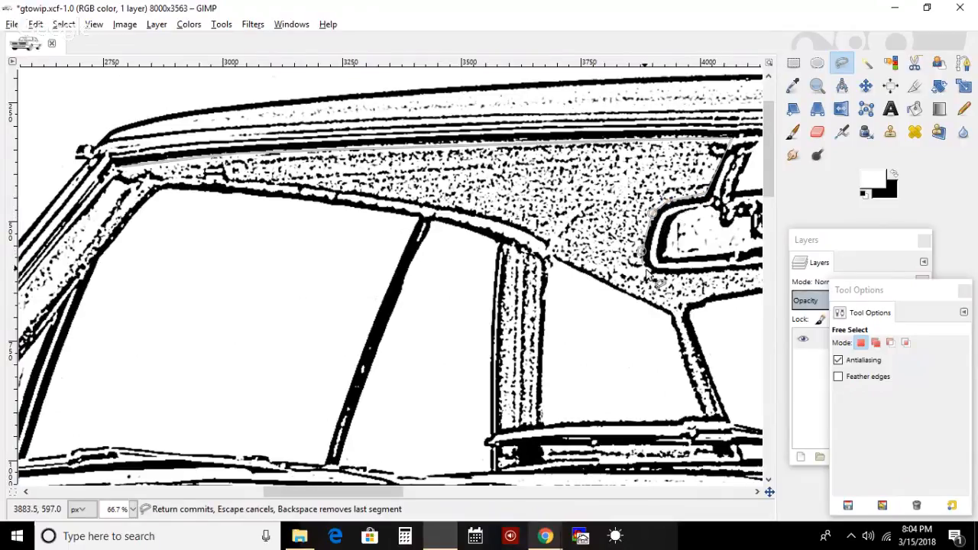
left_click(655, 277)
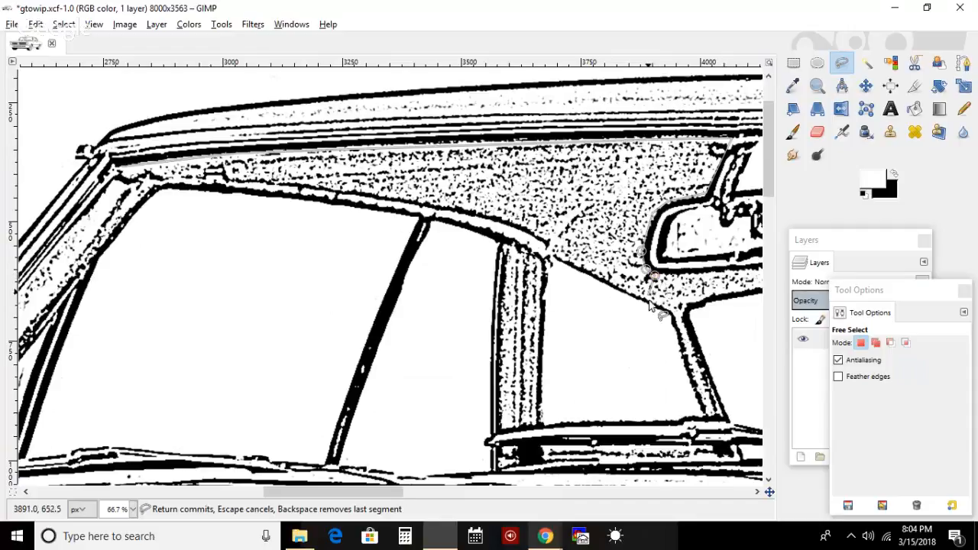
left_click(652, 303)
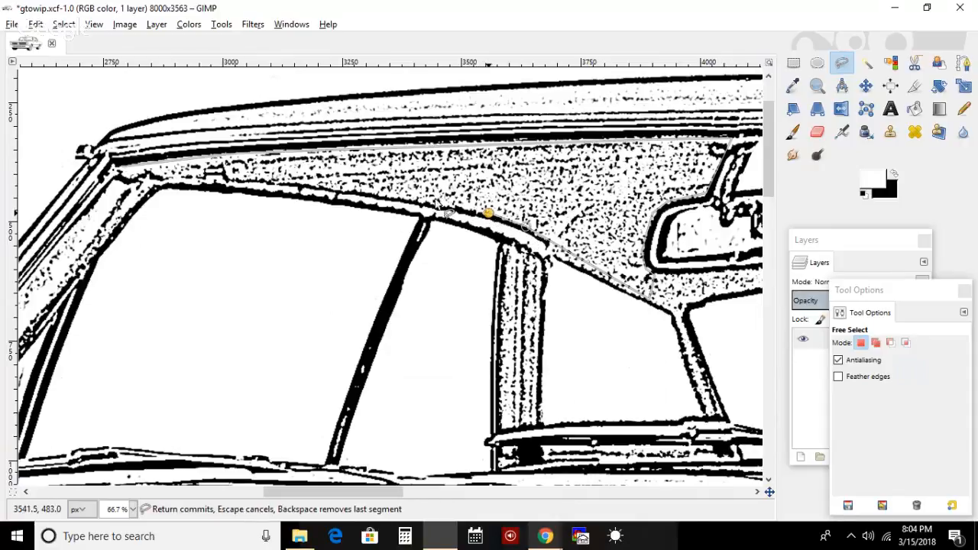
left_click(389, 198)
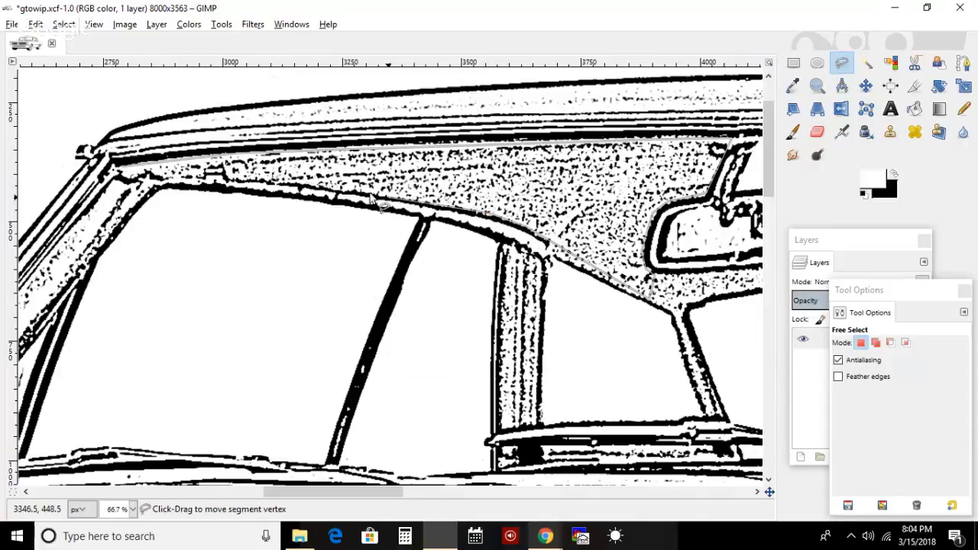
left_click(269, 182)
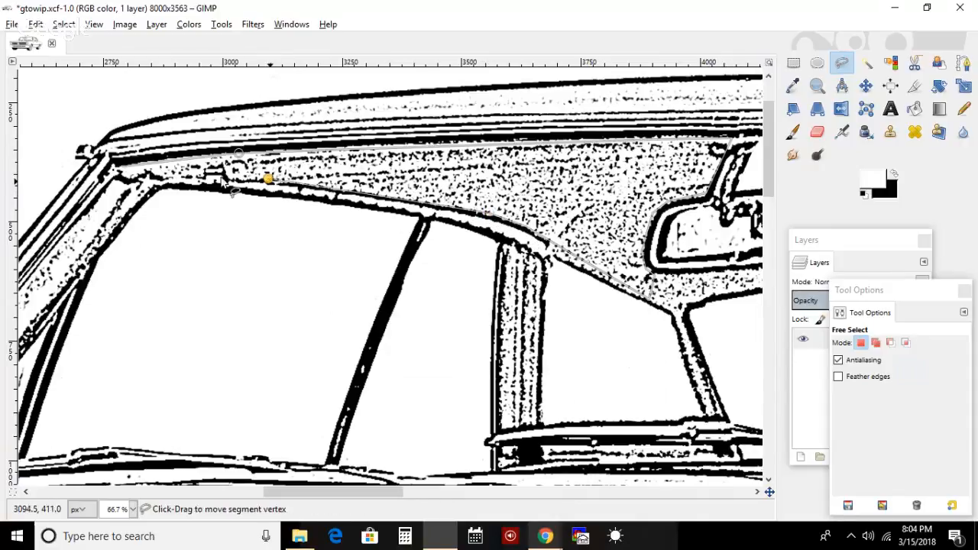
left_click(124, 169)
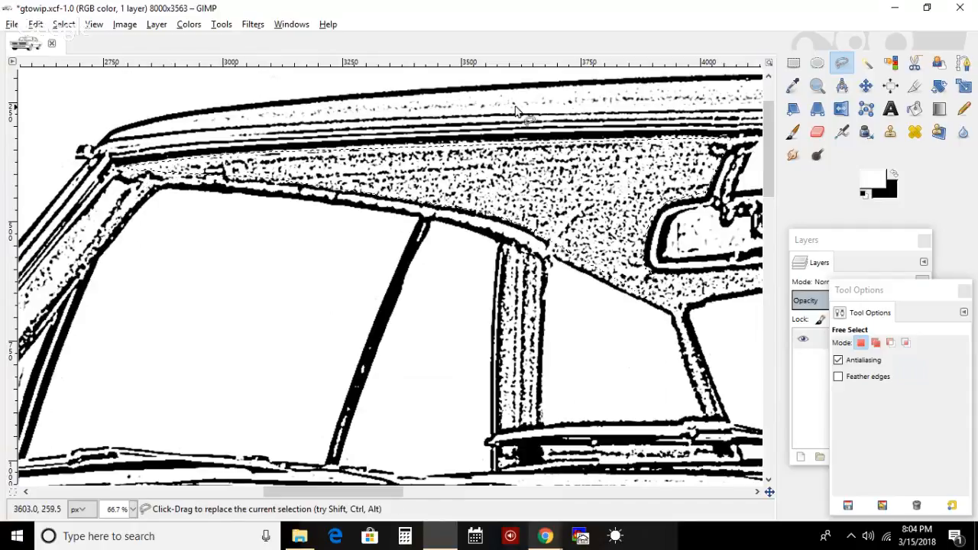
- Paint the selected speckled area white with the Paintbrush at size 447.36, and clear the selection
left_click(793, 132)
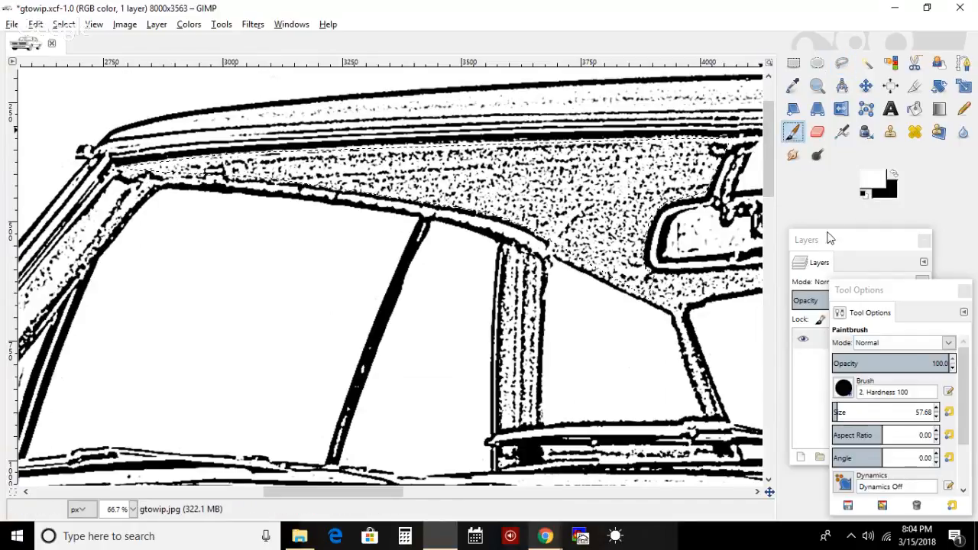
left_click(876, 407)
left_click(632, 258)
mouse_move(632, 261)
left_mouse_down()
mouse_move(704, 177)
mouse_move(714, 187)
mouse_move(681, 251)
mouse_move(622, 255)
mouse_move(432, 183)
mouse_move(181, 156)
left_mouse_up()
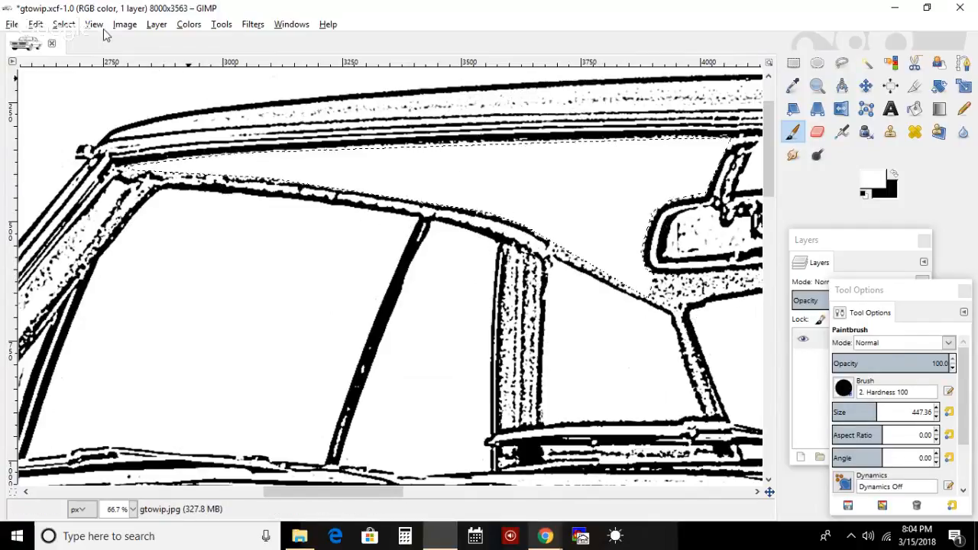
left_click(64, 24)
left_click(86, 76)
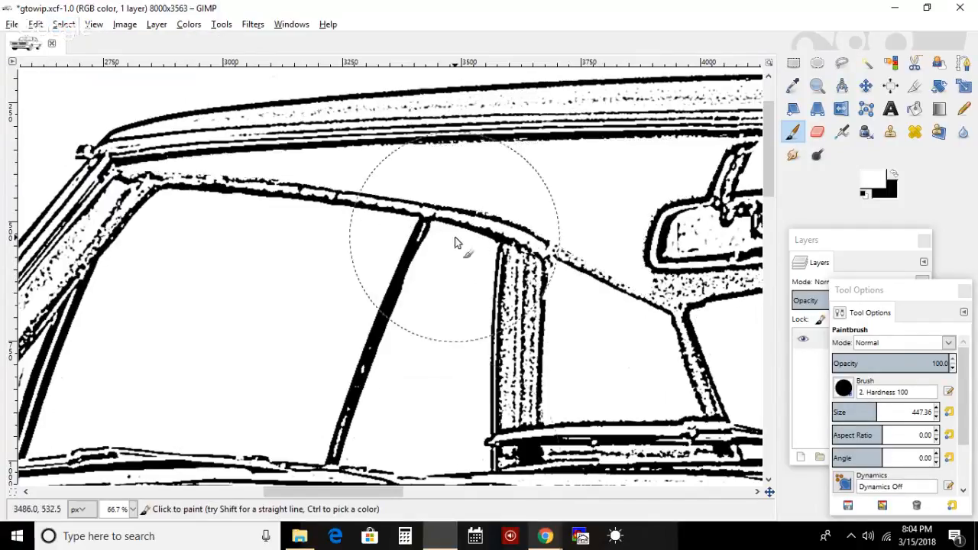
- Start a Free Select outline around the speckles below the mirror, tracing the rear window's top line, the slanted pillar's inside and the line toward the striped pillar
mouse_move(379, 494)
left_mouse_down()
mouse_move(437, 506)
mouse_move(526, 485)
mouse_move(451, 487)
left_mouse_up()
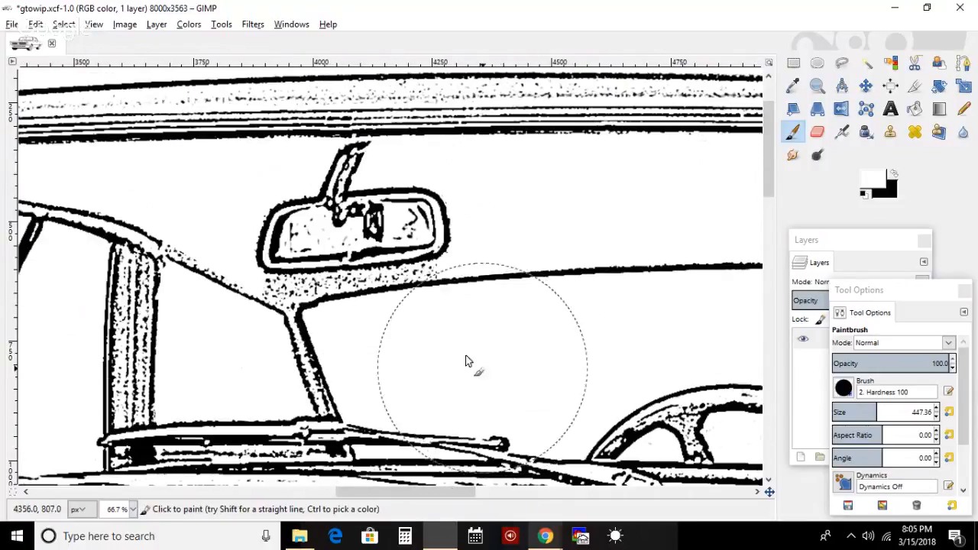
left_click(841, 63)
left_click(267, 275)
mouse_move(303, 284)
left_mouse_down()
mouse_move(401, 268)
mouse_move(459, 276)
left_mouse_up()
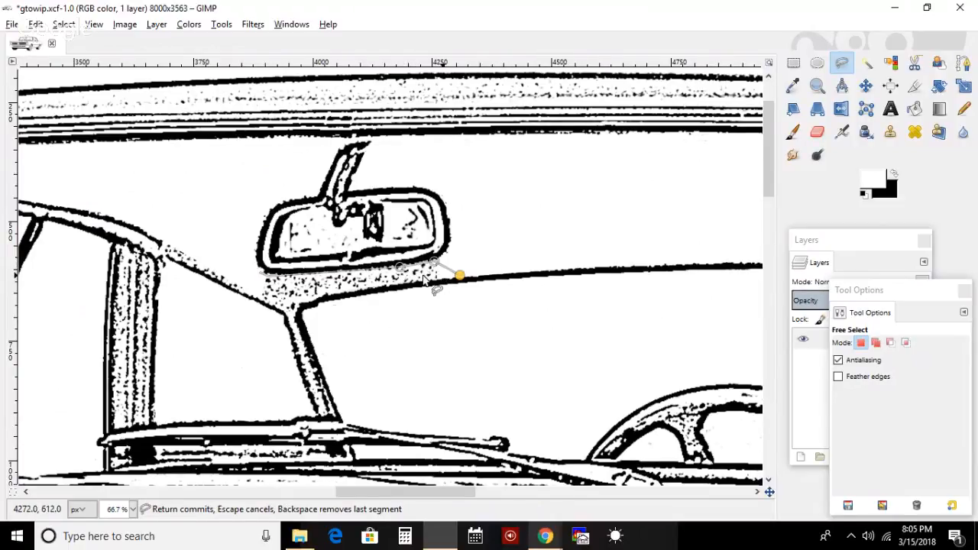
left_click(319, 296)
left_click(302, 304)
left_click(294, 320)
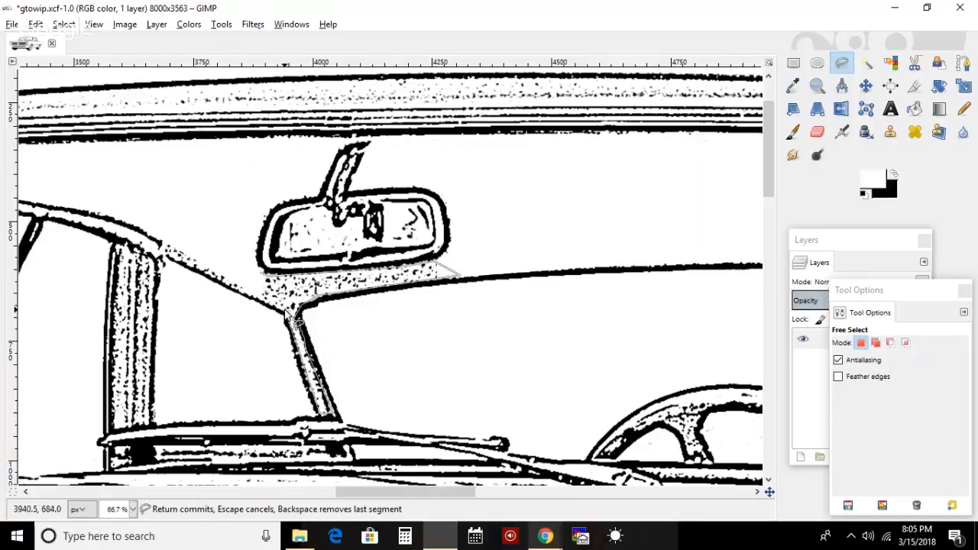
left_click(165, 253)
key("Return")
- Continue the outline along the curved roof lining to the windshield's left corner, and close it through the white area back at the mirror
left_click_drag(385, 497, 324, 496)
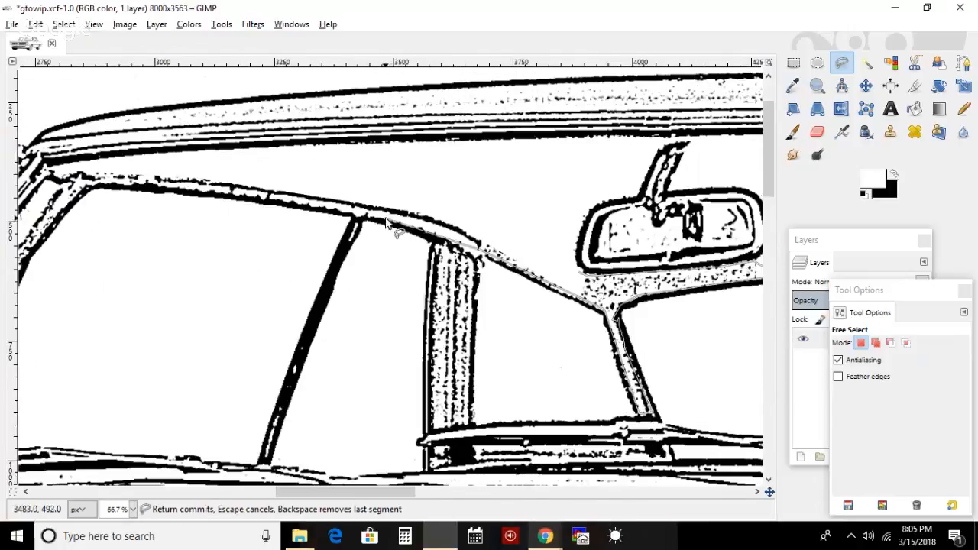
left_click(385, 221)
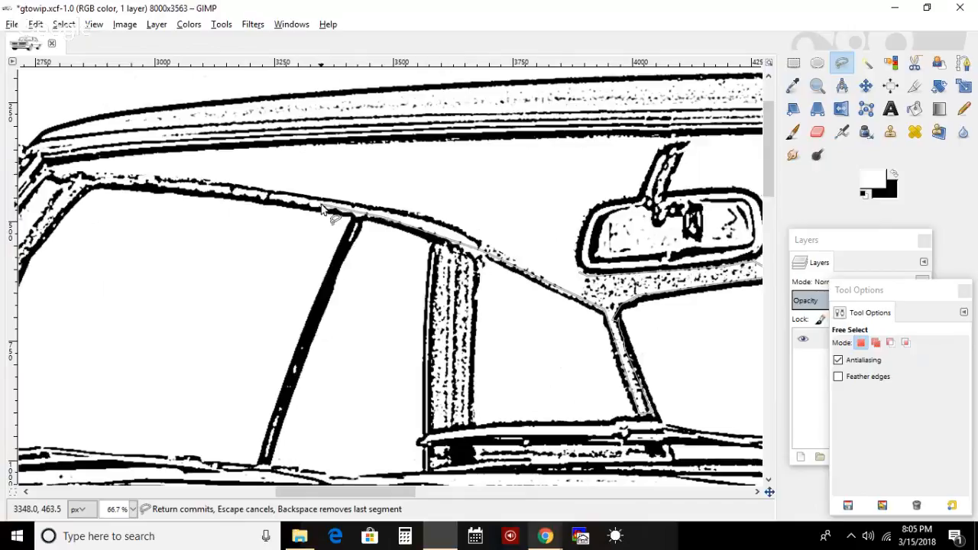
left_click(184, 191)
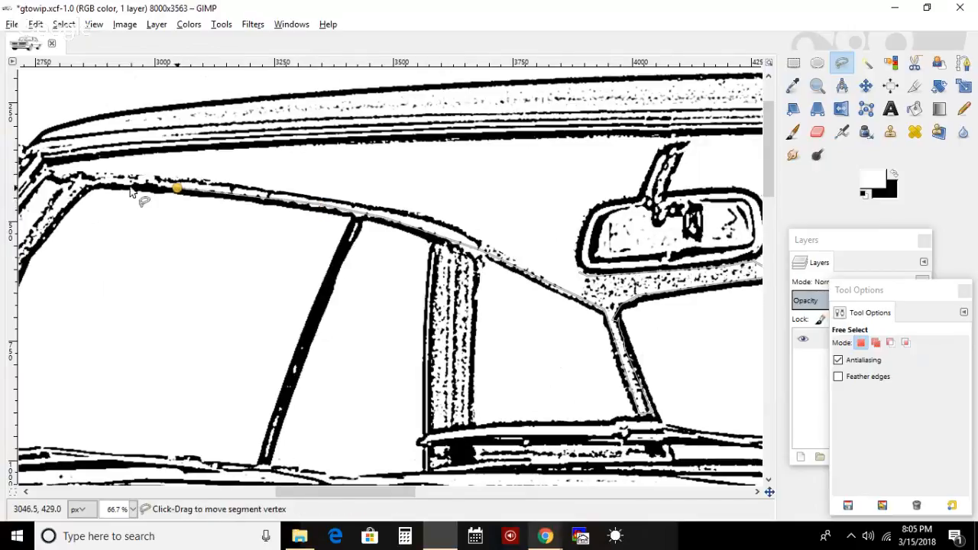
left_click(107, 182)
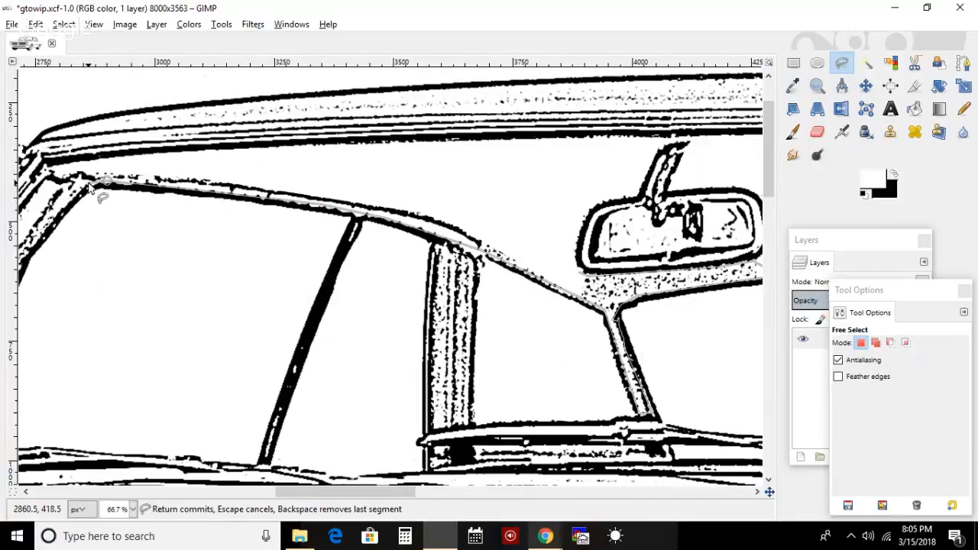
left_click(51, 172)
left_click(289, 163)
left_click(443, 181)
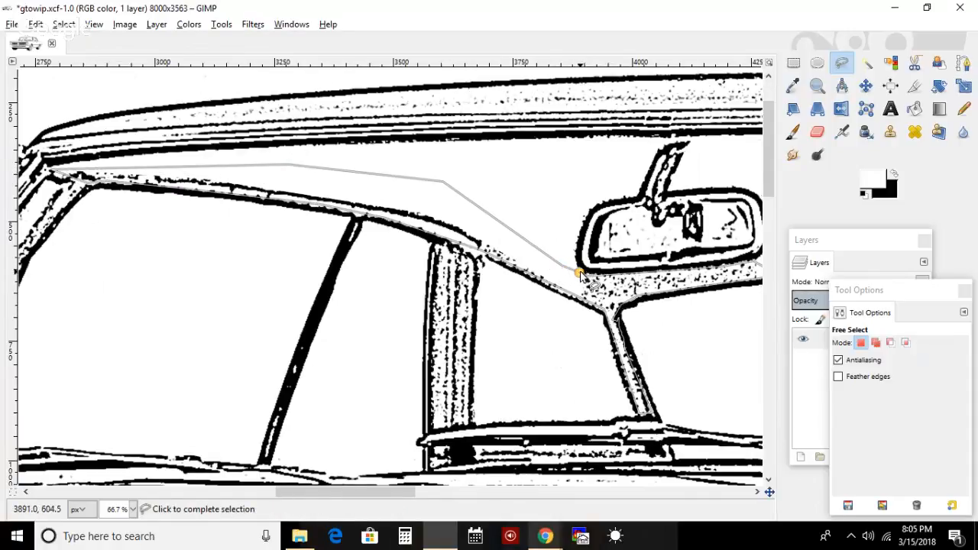
left_click(582, 272)
- Paint the selected roof lining strip, the speckles below the mirror and the slanted pillar's inside white with the Paintbrush, and clear the selection
left_click(792, 131)
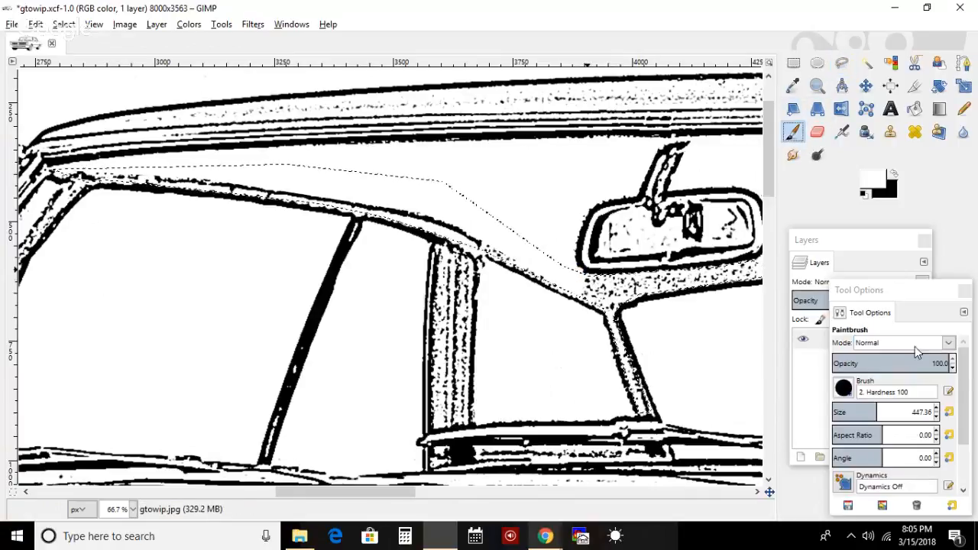
mouse_move(609, 265)
left_mouse_down()
mouse_move(759, 271)
mouse_move(588, 350)
mouse_move(628, 458)
mouse_move(623, 451)
left_mouse_up()
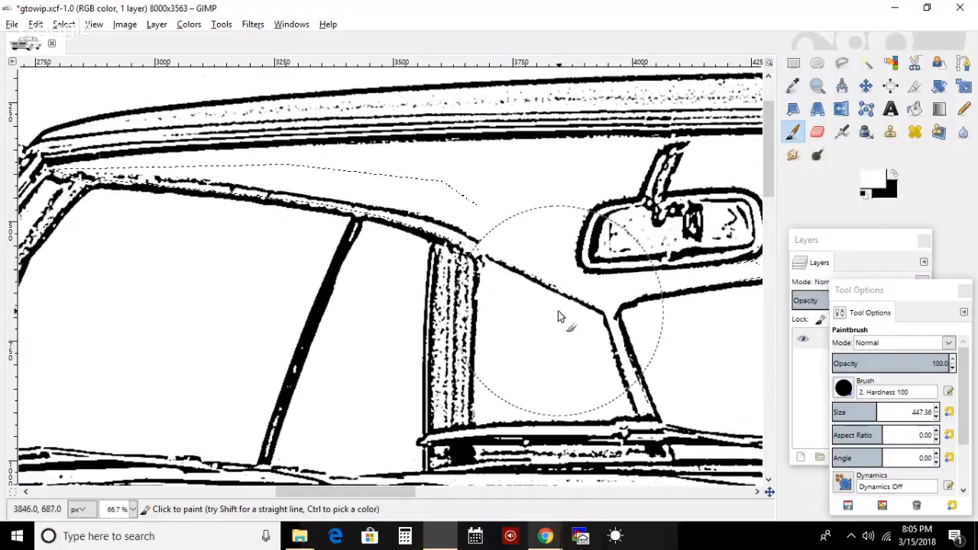
left_click_drag(279, 221, 97, 240)
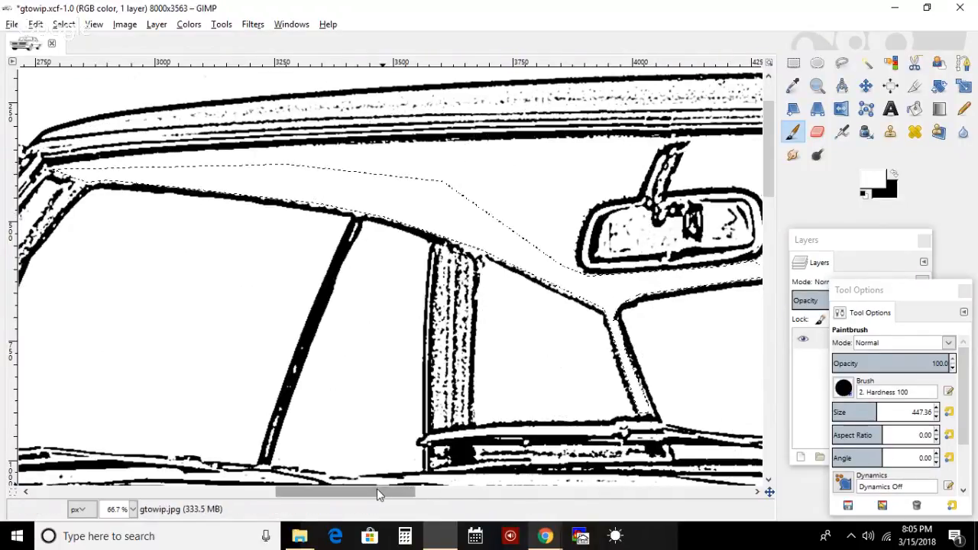
left_click_drag(377, 488, 427, 489)
left_click(68, 25)
left_click(84, 59)
- Paint the leftover speckles inside the slanted pillar white with the Paintbrush at size 21.60, and undo the last stroke at the striped pillar's top
left_click_drag(834, 413, 838, 412)
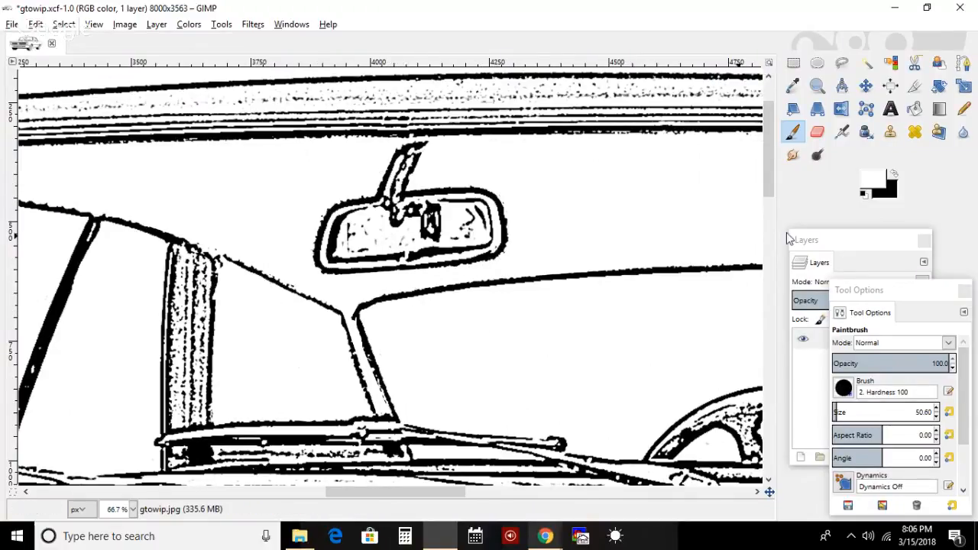
left_click(936, 417)
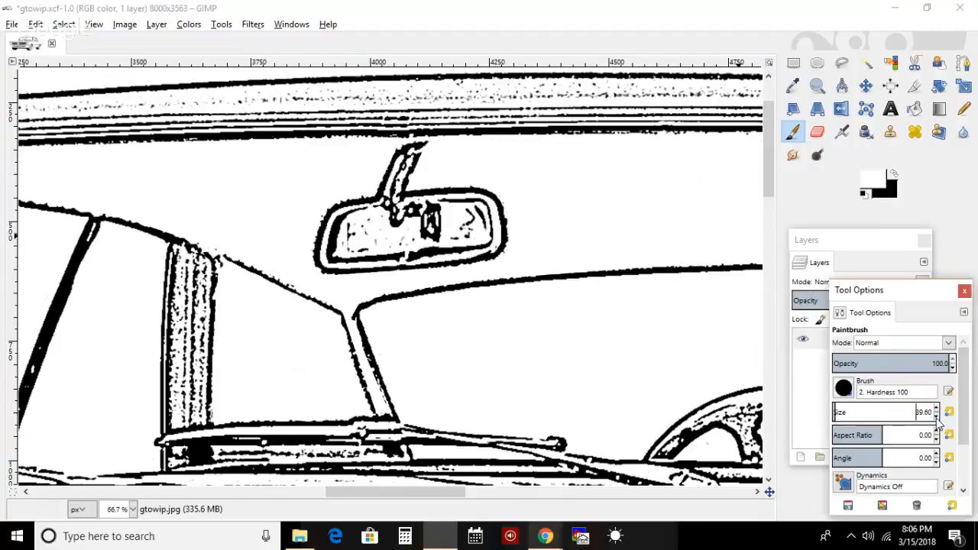
left_click(937, 417)
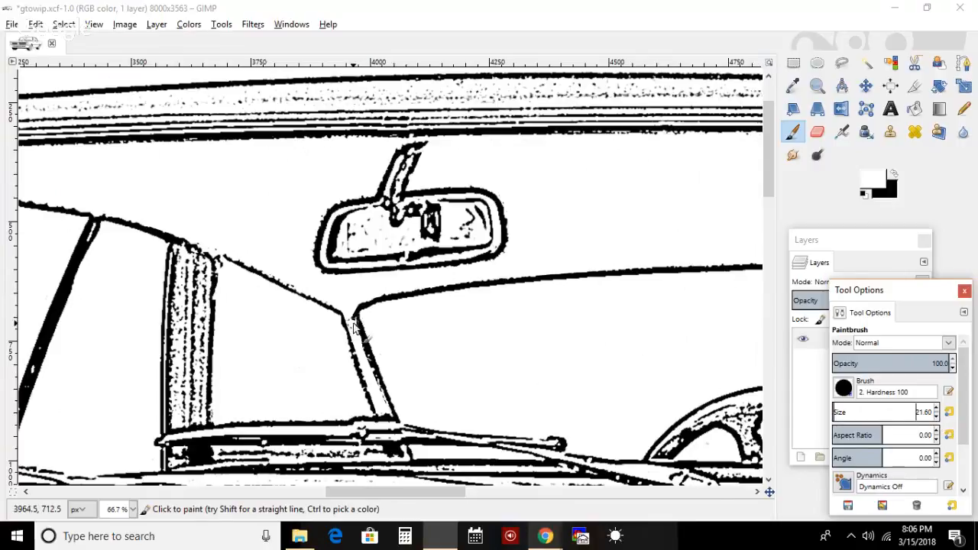
left_click_drag(354, 323, 348, 302)
key("ctrl+z")
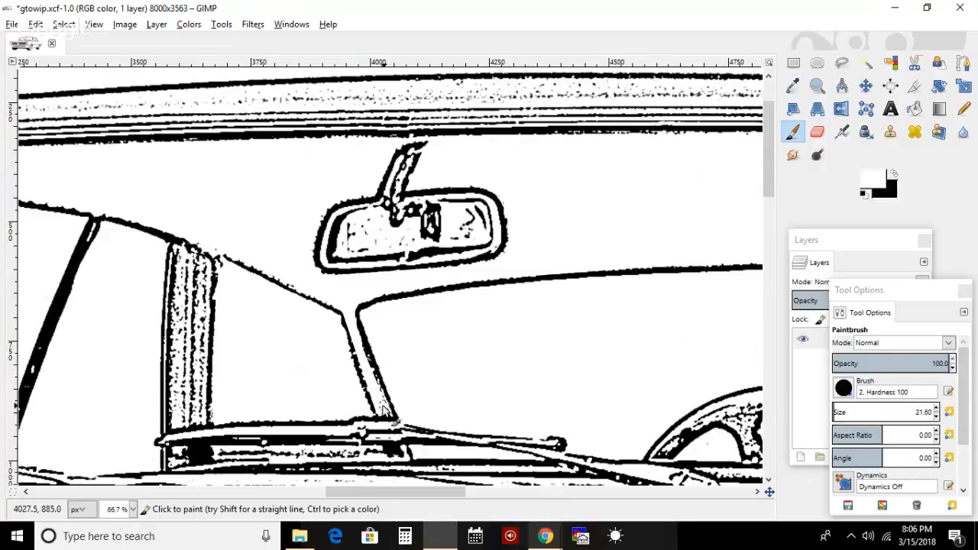
left_click_drag(381, 404, 348, 307)
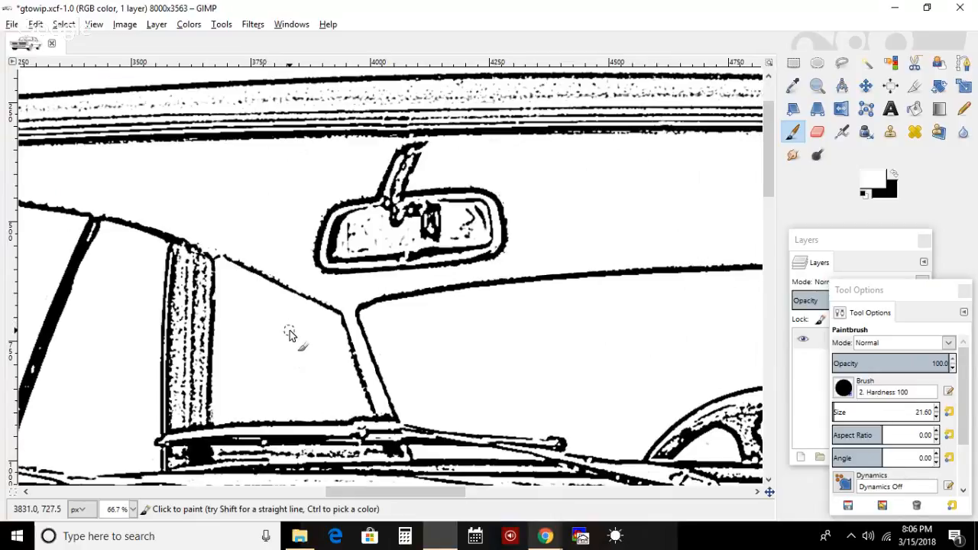
key("ctrl+z")
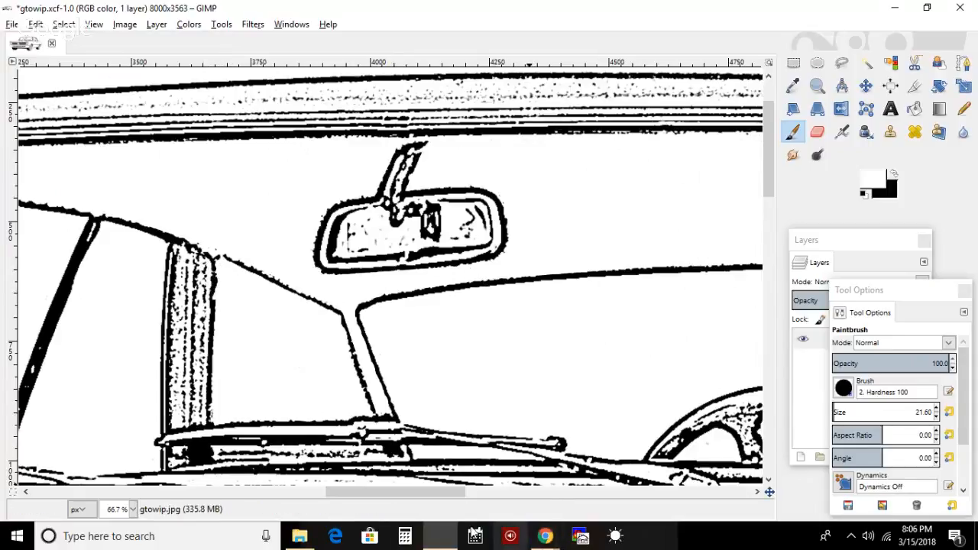
- Examine the windshield frame and roof edge from one side to the other, and fit the whole image in the window
scroll(395, 501, "right", 1)
left_click_drag(395, 497, 447, 493)
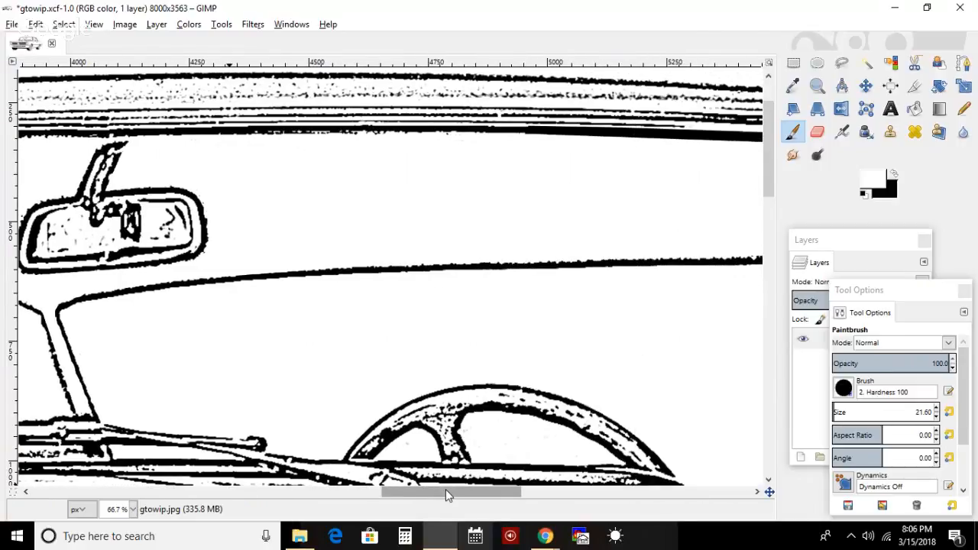
left_click_drag(447, 495, 509, 495)
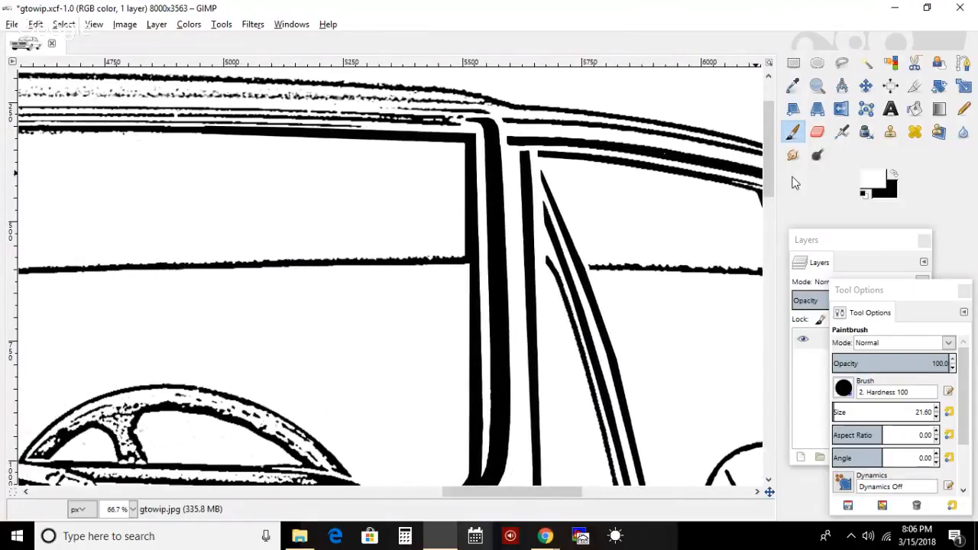
left_click_drag(766, 154, 764, 136)
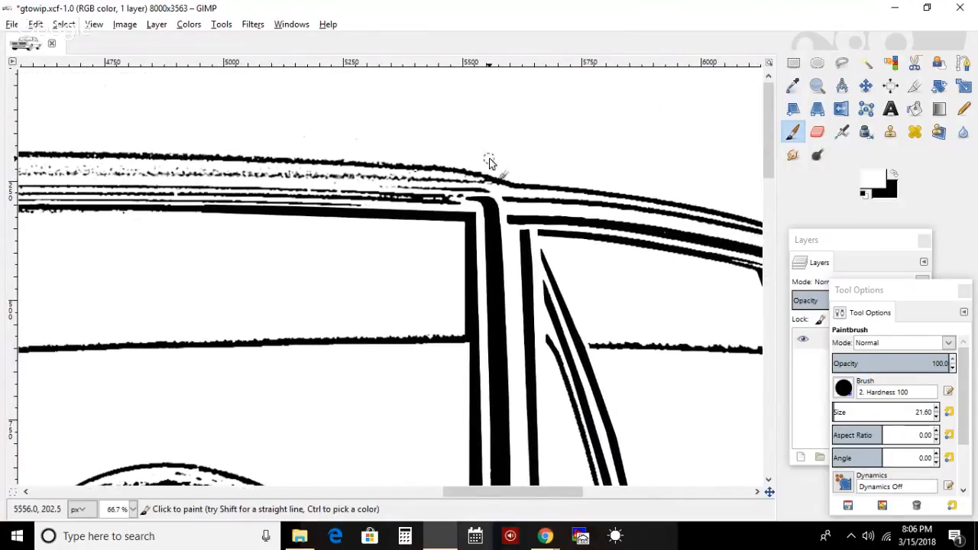
left_click_drag(518, 498, 312, 461)
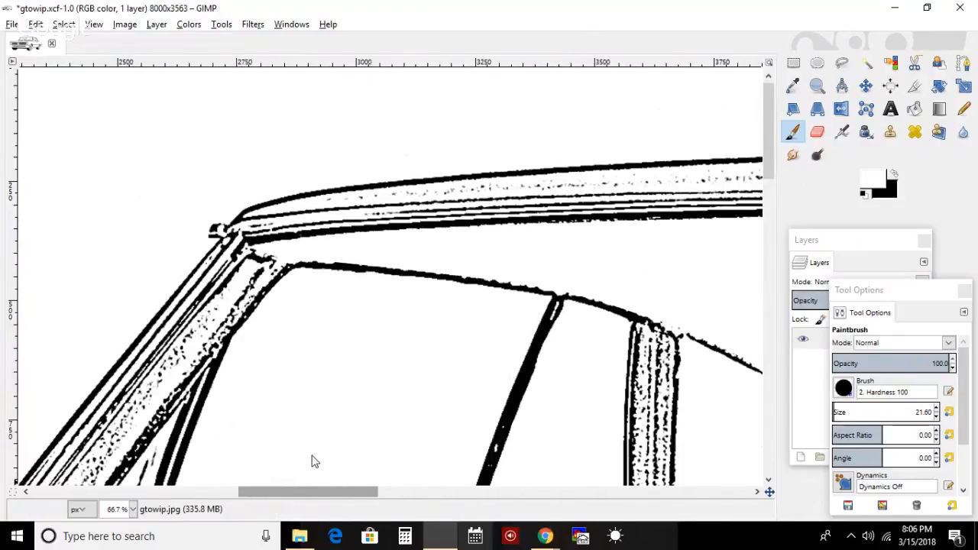
left_click(65, 25)
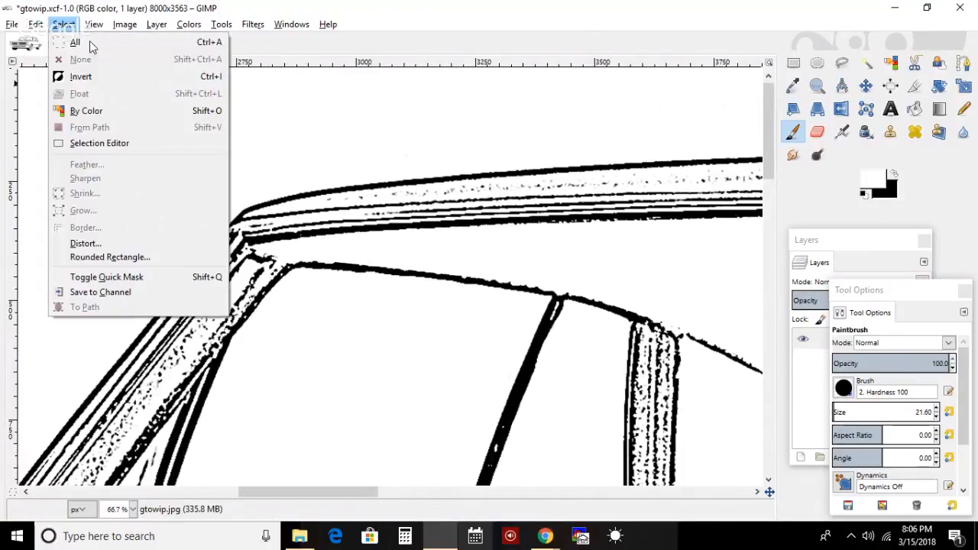
mouse_move(94, 24)
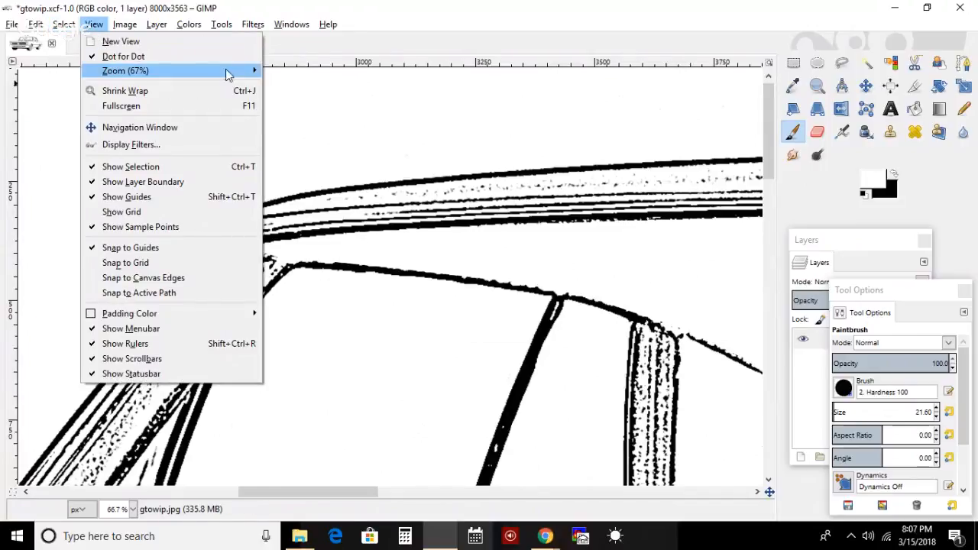
mouse_move(225, 70)
left_click(333, 116)
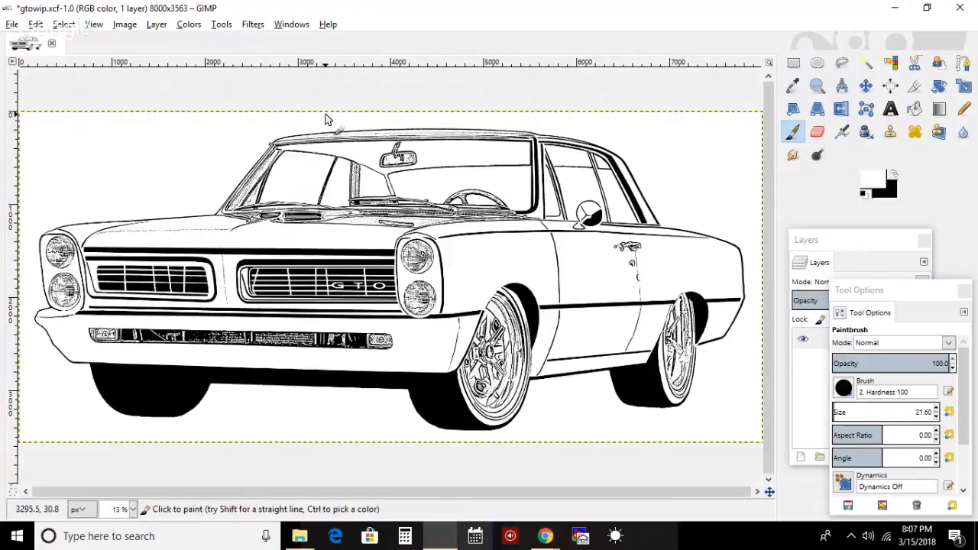
- Paint white over the upper part of the striped pillar, just inside its outer edge line, with the Paintbrush at size 21.60
left_click(816, 89)
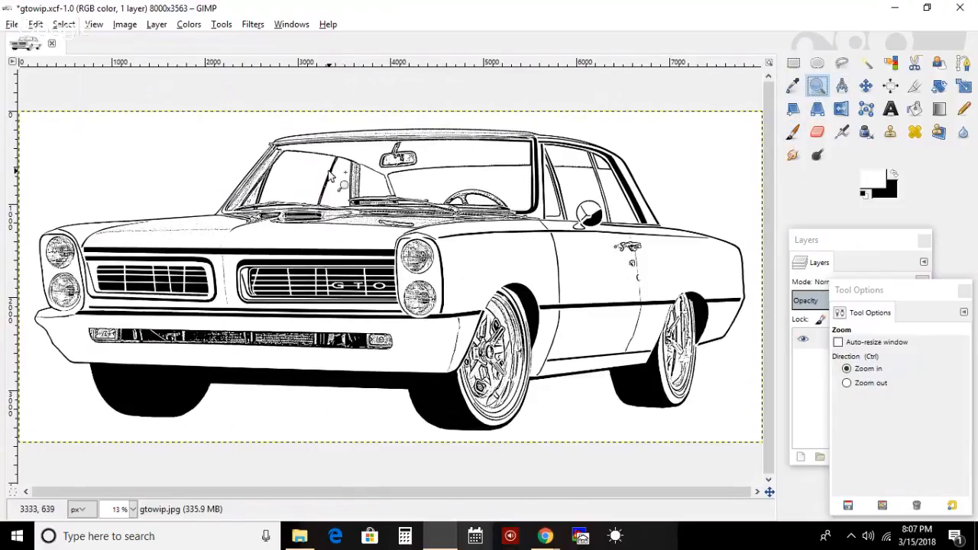
left_click(366, 182)
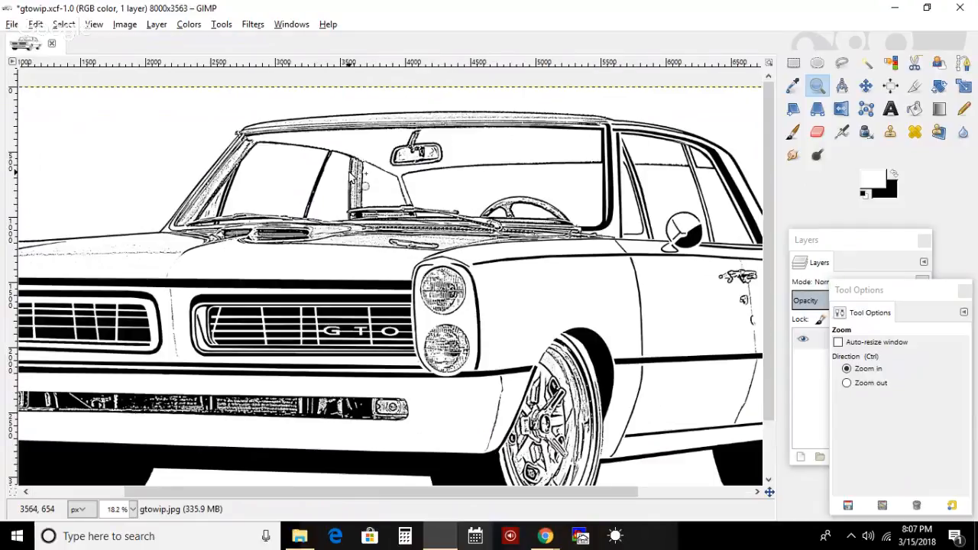
double_click(351, 175)
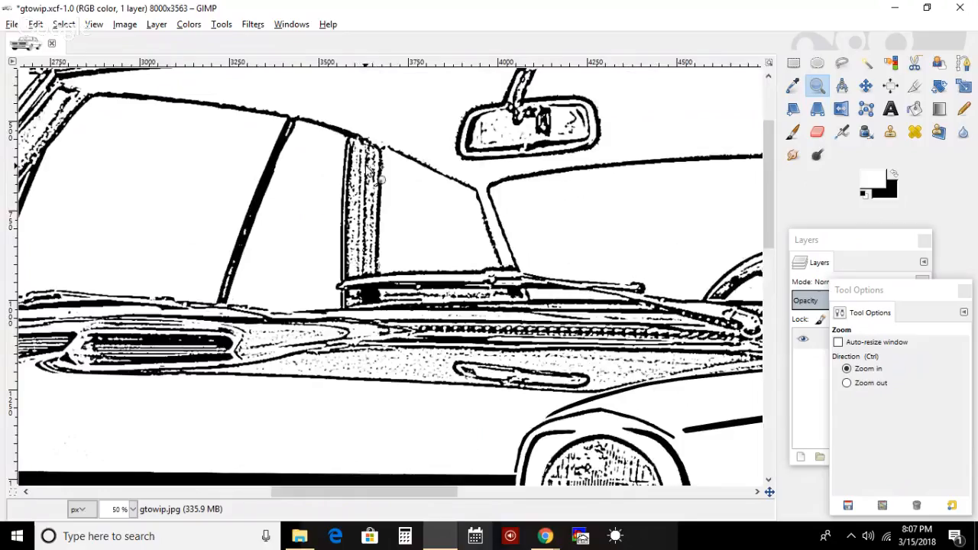
left_click(372, 177)
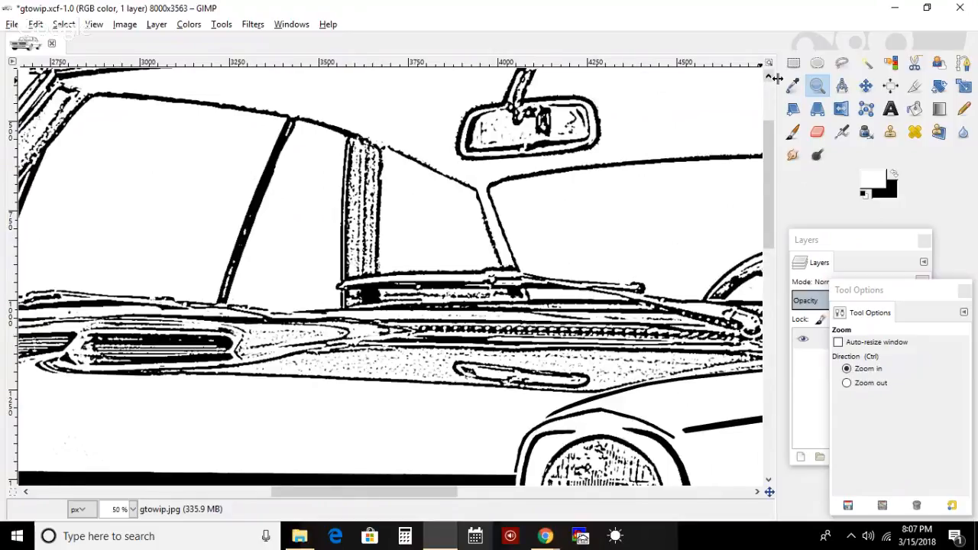
left_click(793, 133)
left_click(793, 132)
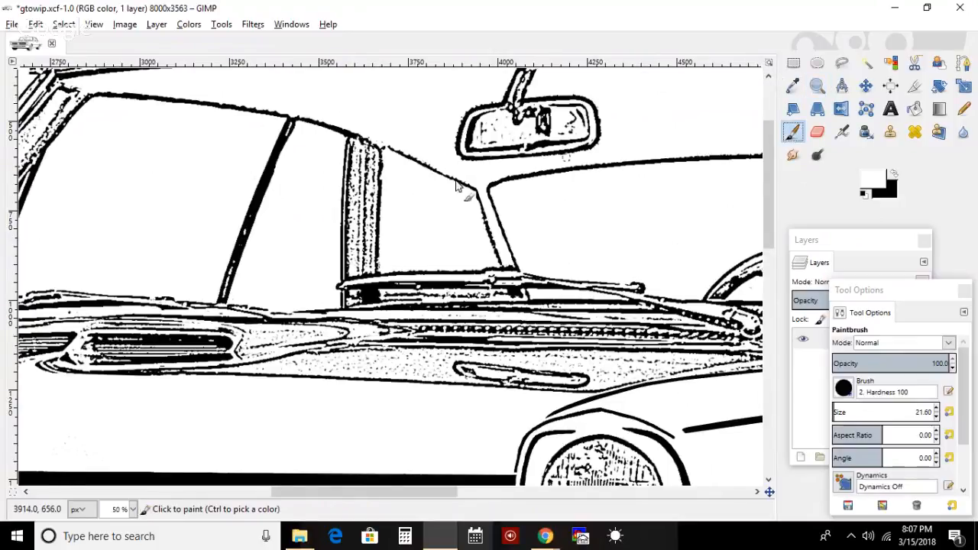
mouse_move(361, 145)
left_mouse_down()
mouse_move(358, 168)
mouse_move(356, 136)
mouse_move(355, 191)
left_mouse_up()
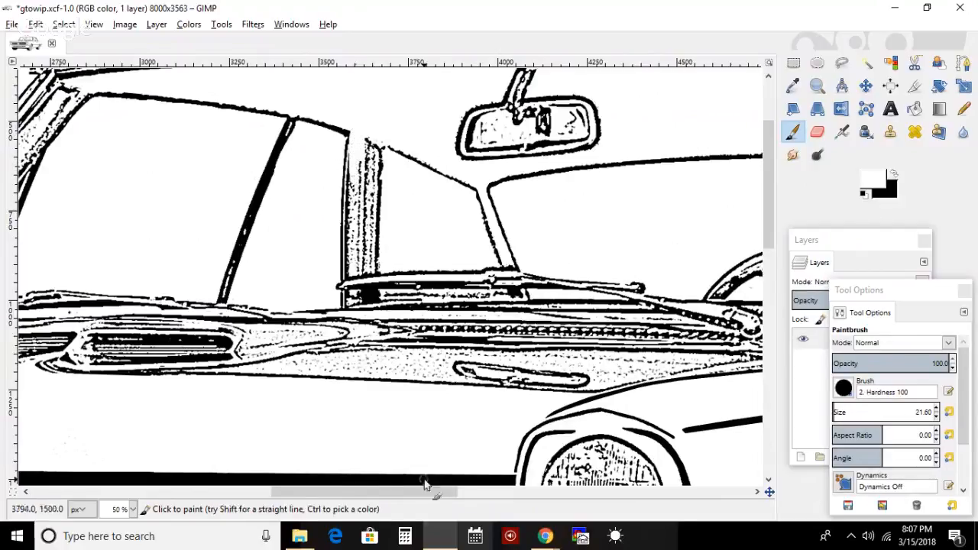
- Switch to Chrome to check the YouTube live stream page and its popped-out live chat
left_click(545, 536)
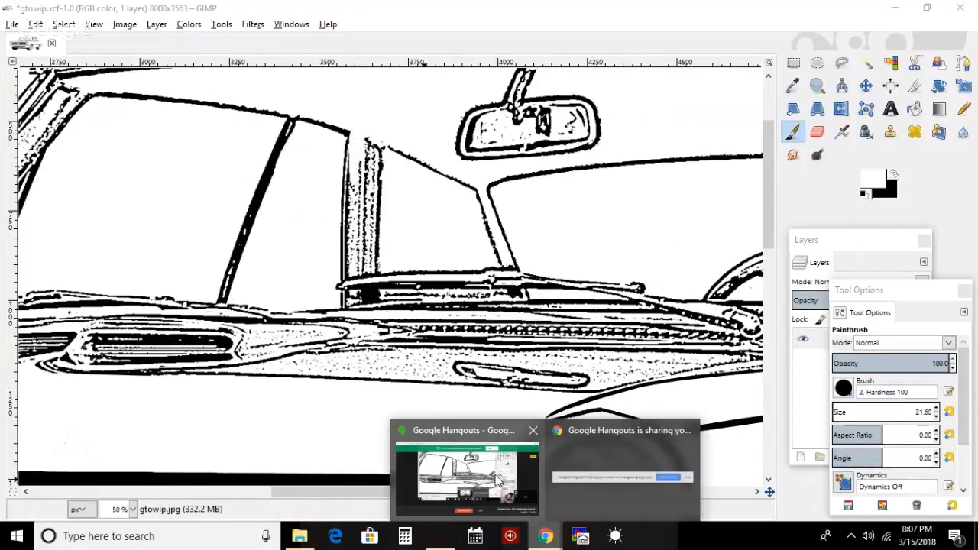
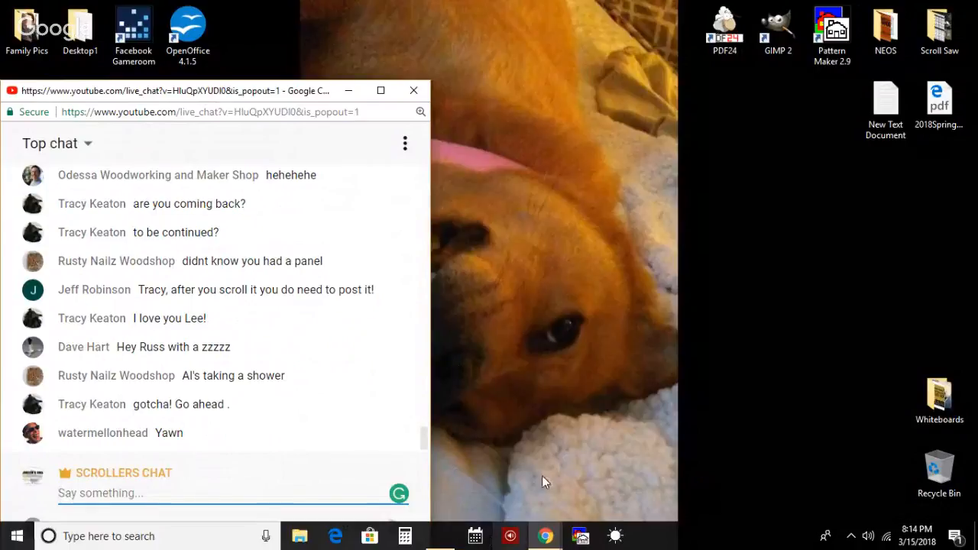
mouse_move(554, 540)
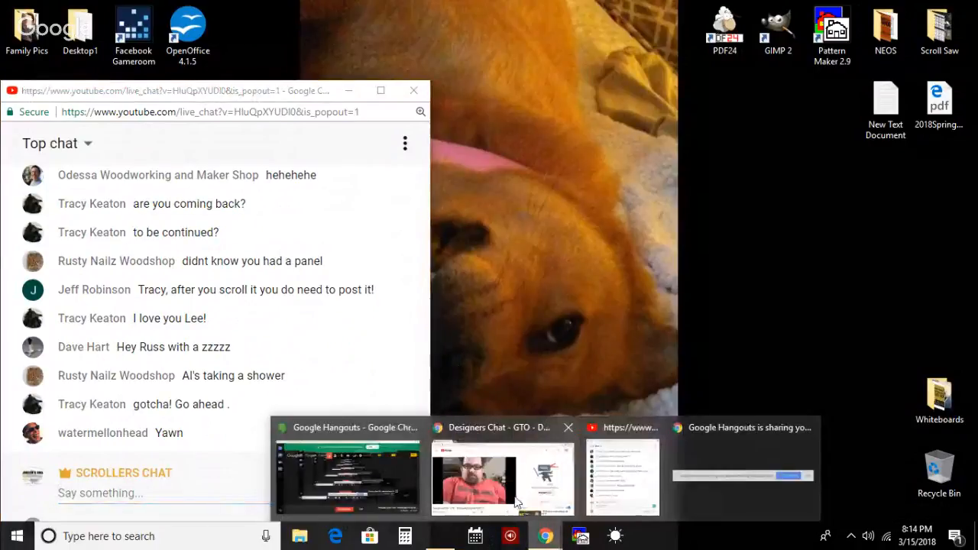
left_click(441, 536)
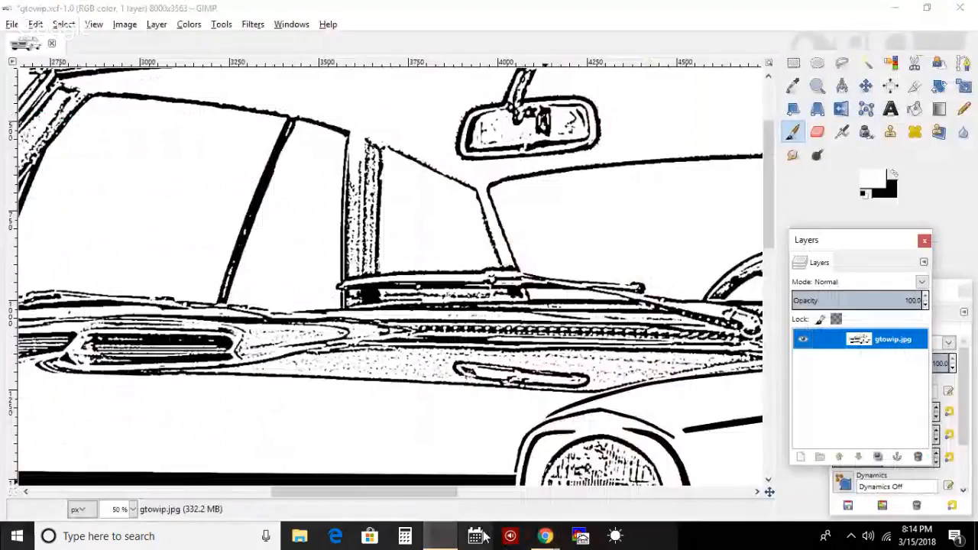
mouse_move(557, 542)
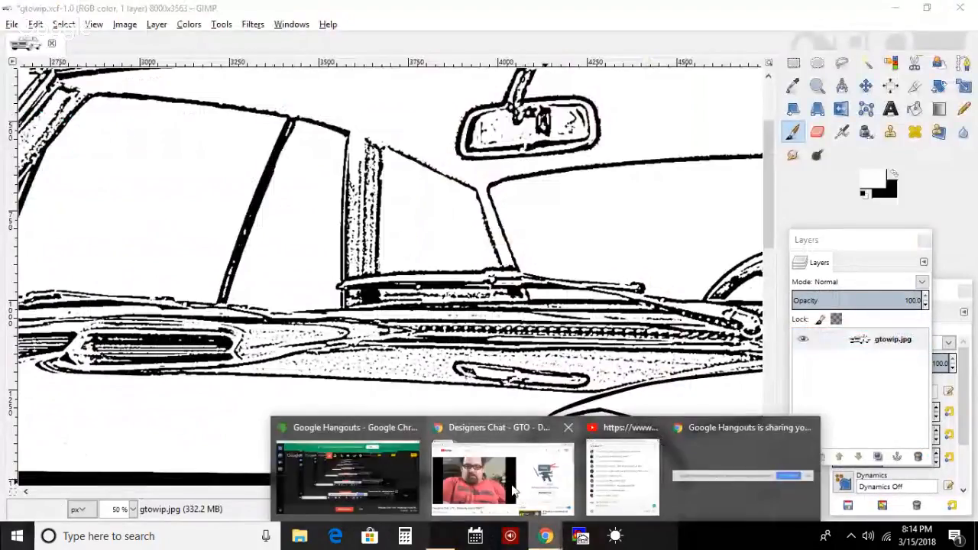
left_click(513, 491)
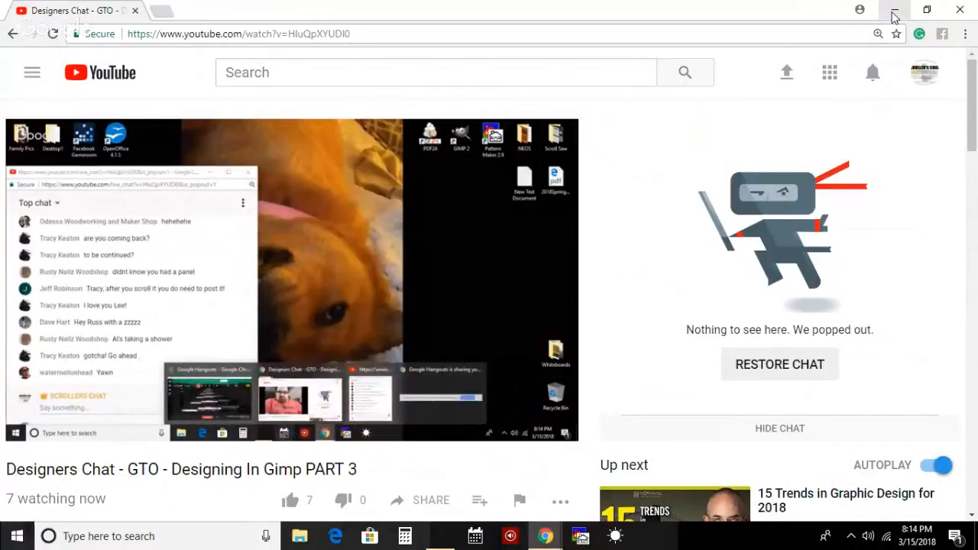
left_click(893, 15)
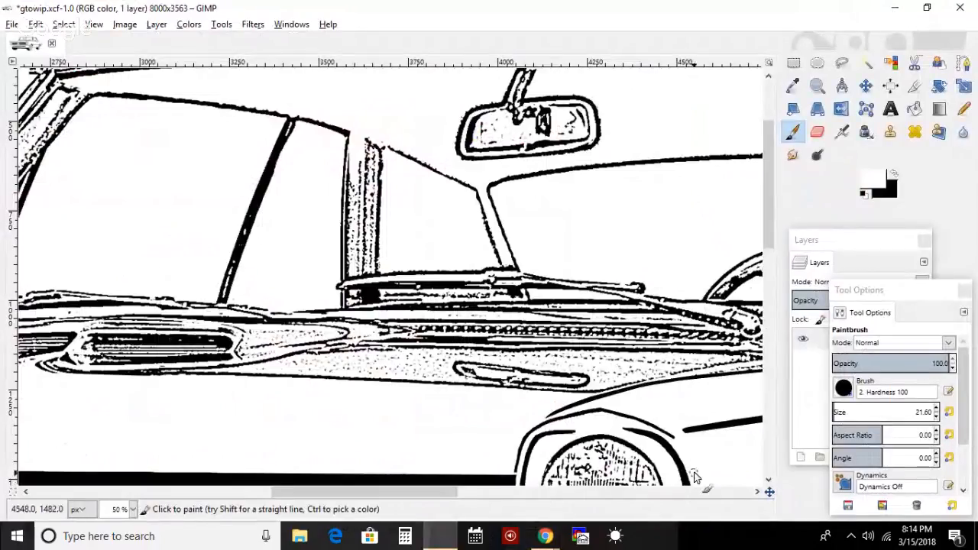
scroll(444, 490, "right", 4)
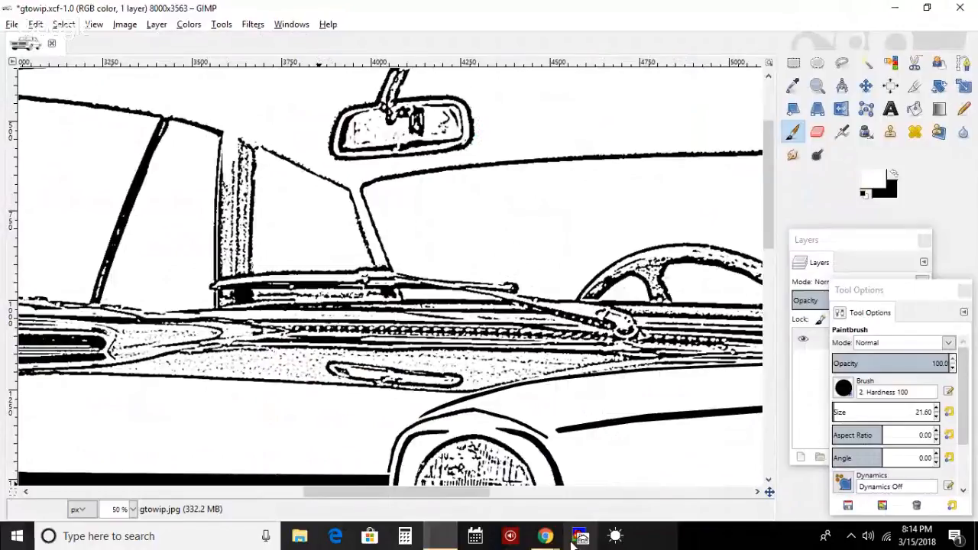
mouse_move(577, 539)
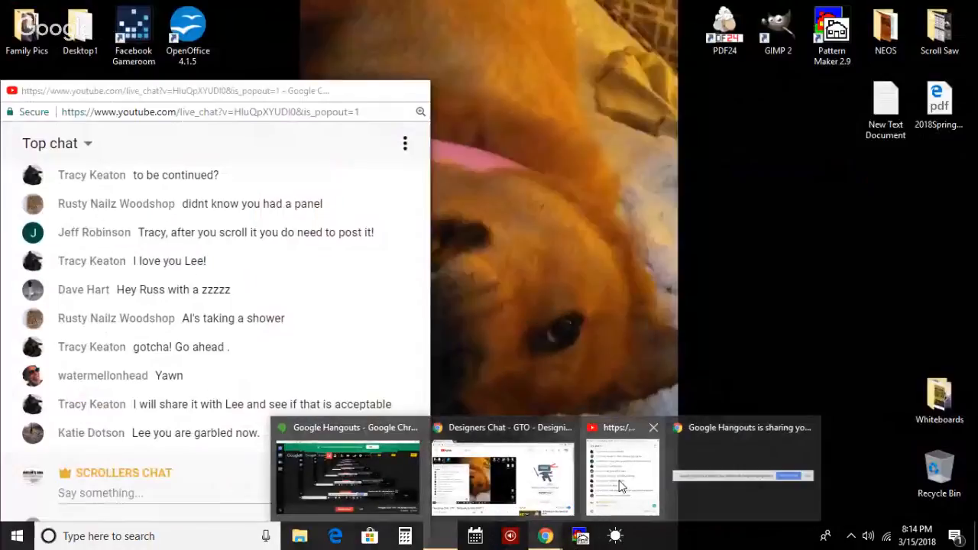
left_click(621, 486)
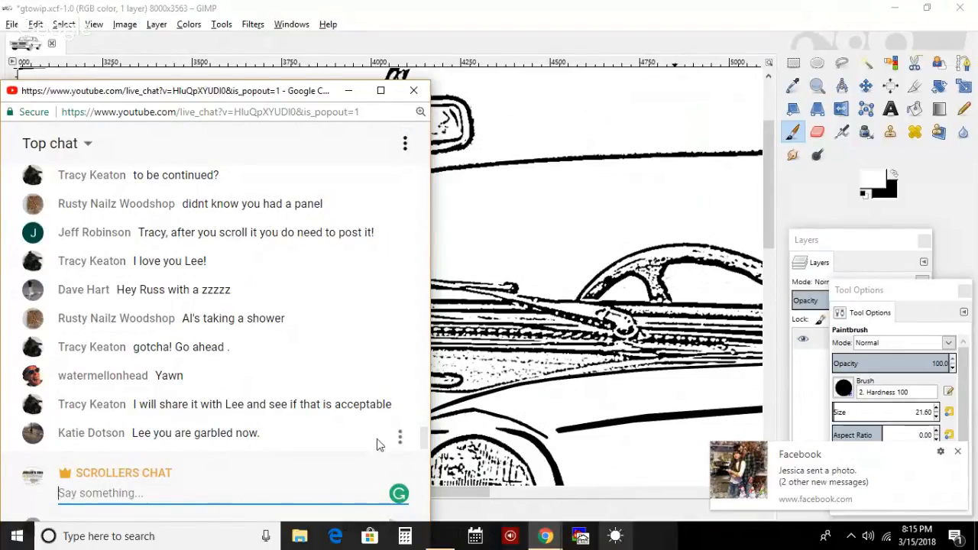
- Return to GIMP, try a black Bucket Fill near the rear side window's frame, and undo the fill
left_click(105, 25)
mouse_move(124, 25)
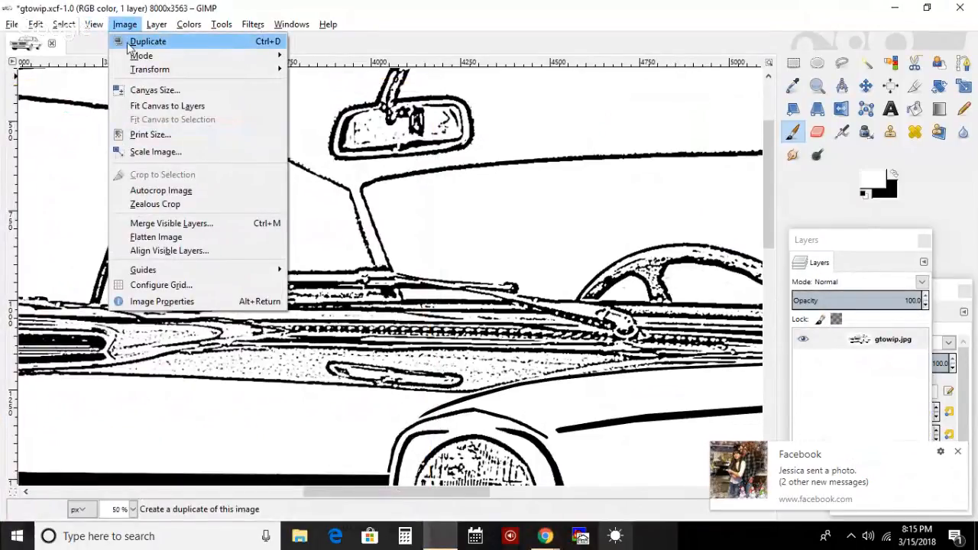
mouse_move(94, 25)
mouse_move(233, 73)
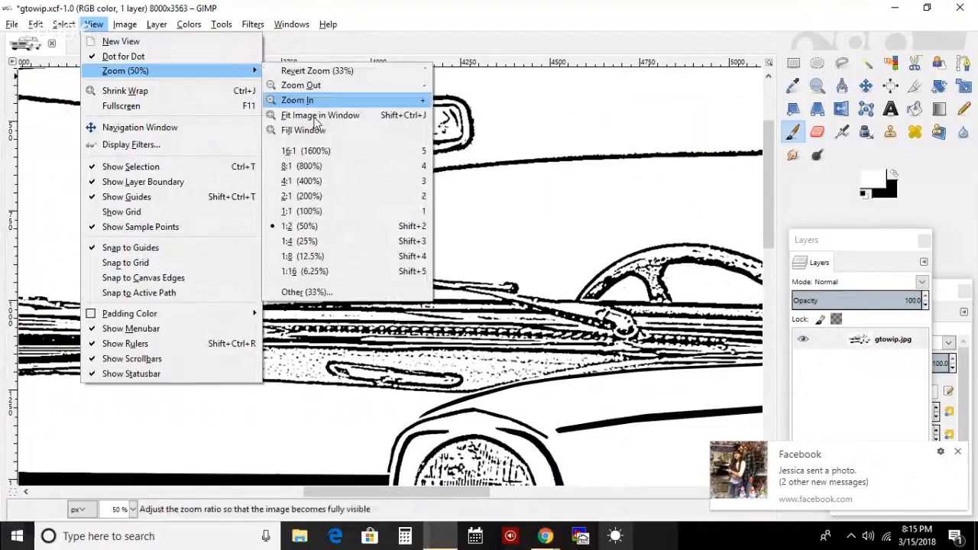
left_click(325, 119)
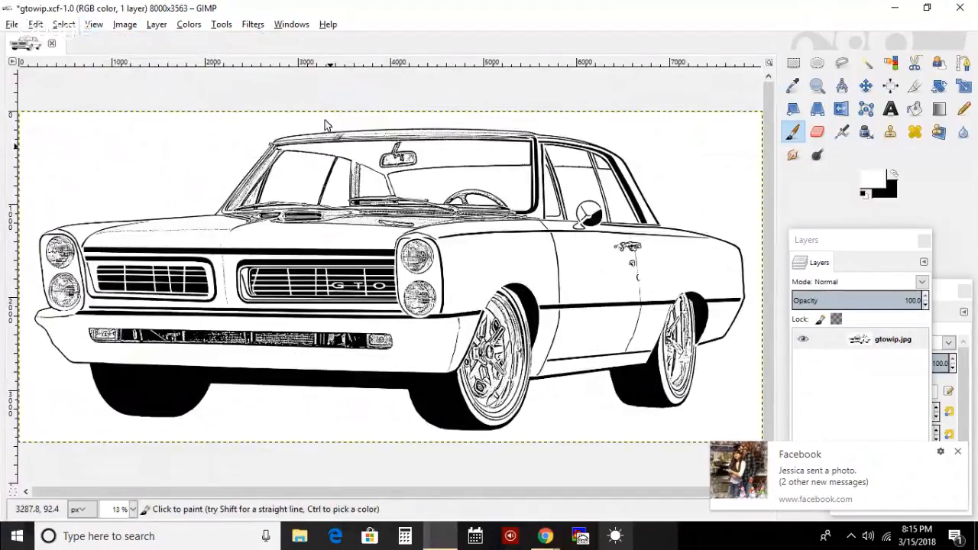
left_click(915, 108)
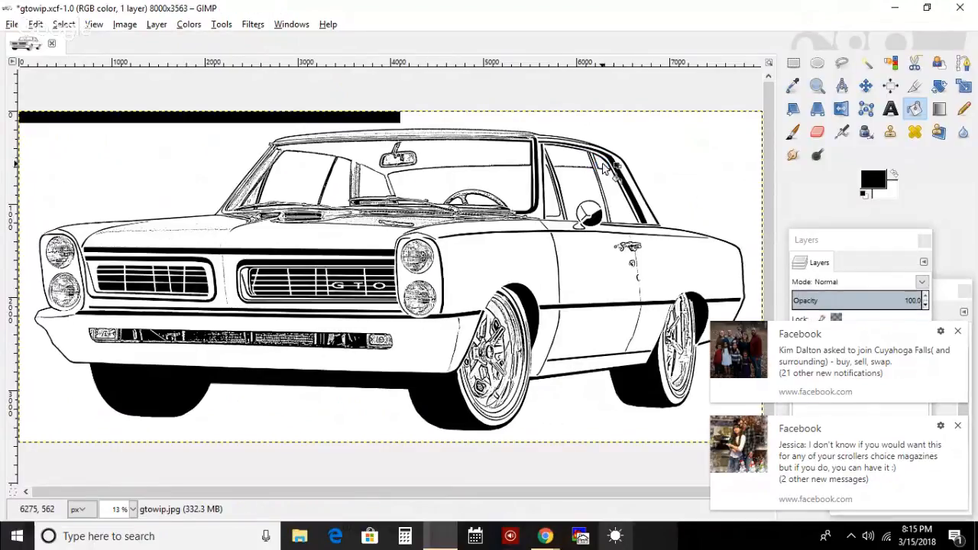
key("ctrl+z")
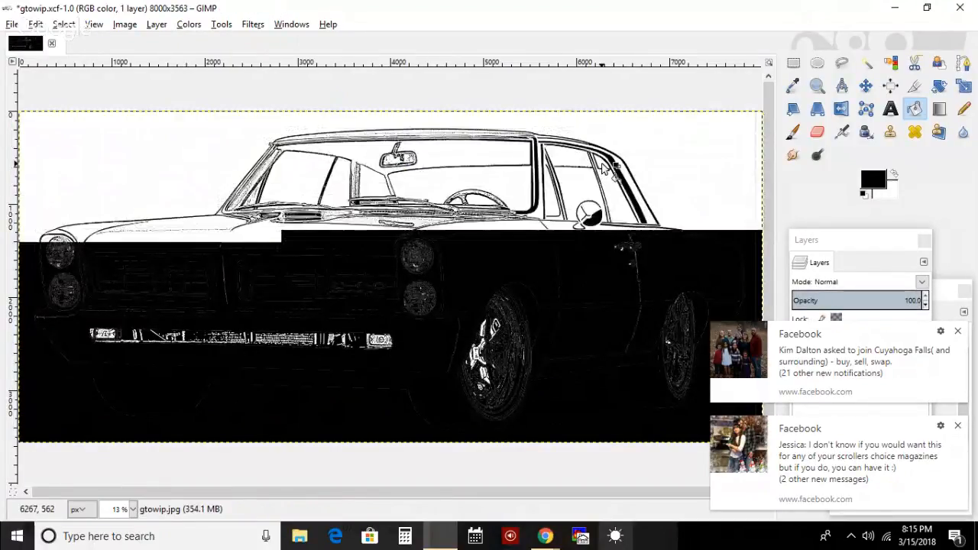
left_click(825, 85)
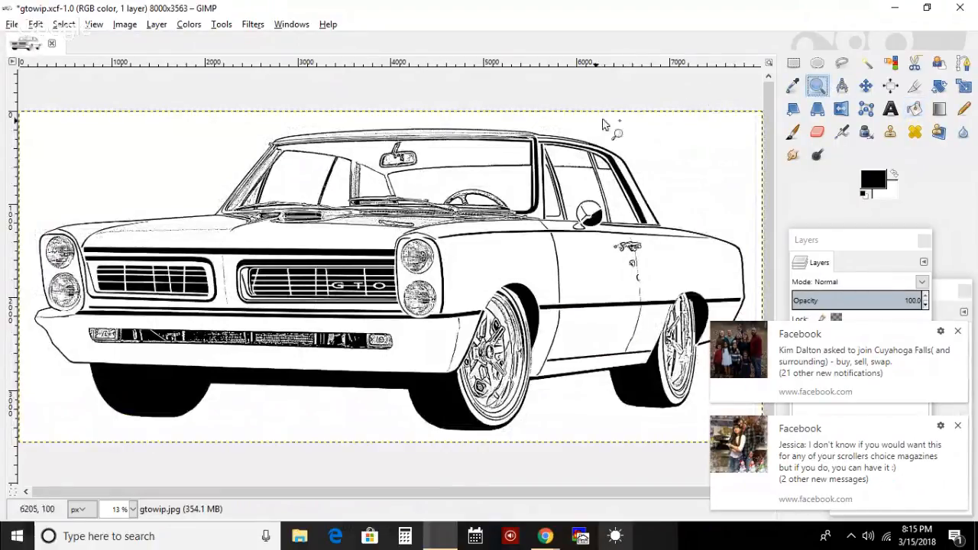
- Start a Free Select outline at the striped pillar's upper outer corner, running down its outer edge, across its base and up its inner edge
left_click(497, 179)
left_click(237, 203)
left_click(238, 204)
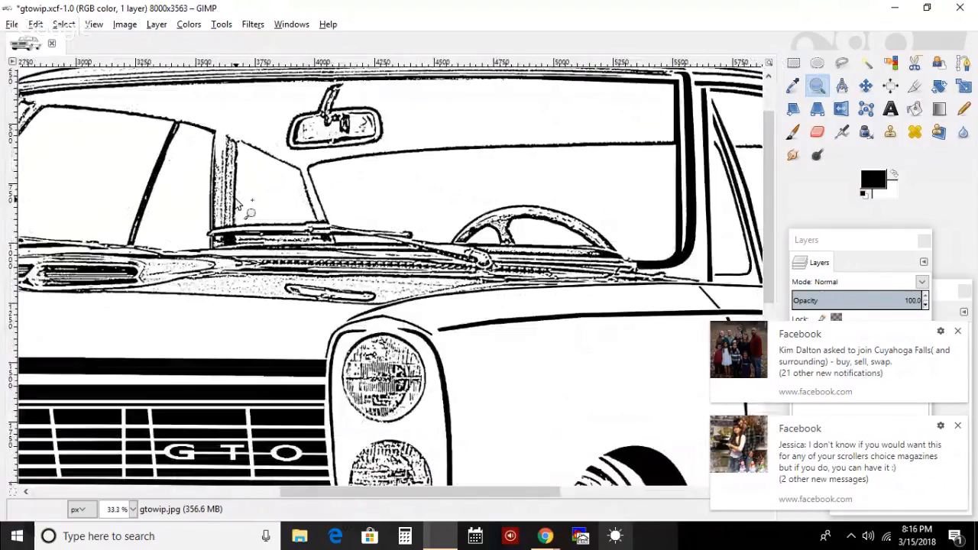
left_click(195, 172)
left_click(195, 171)
left_click(195, 172)
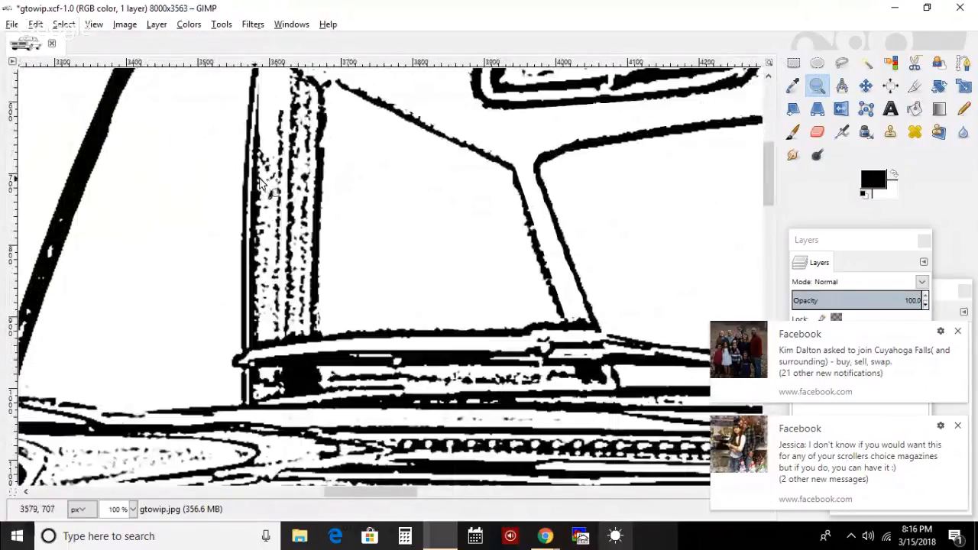
left_click_drag(765, 175, 771, 142)
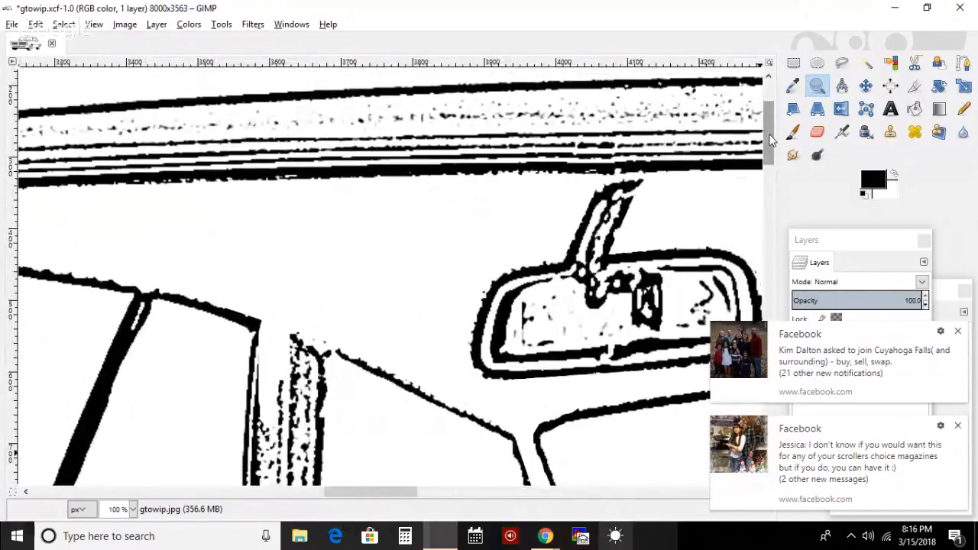
scroll(771, 142, "down", 5)
key("f")
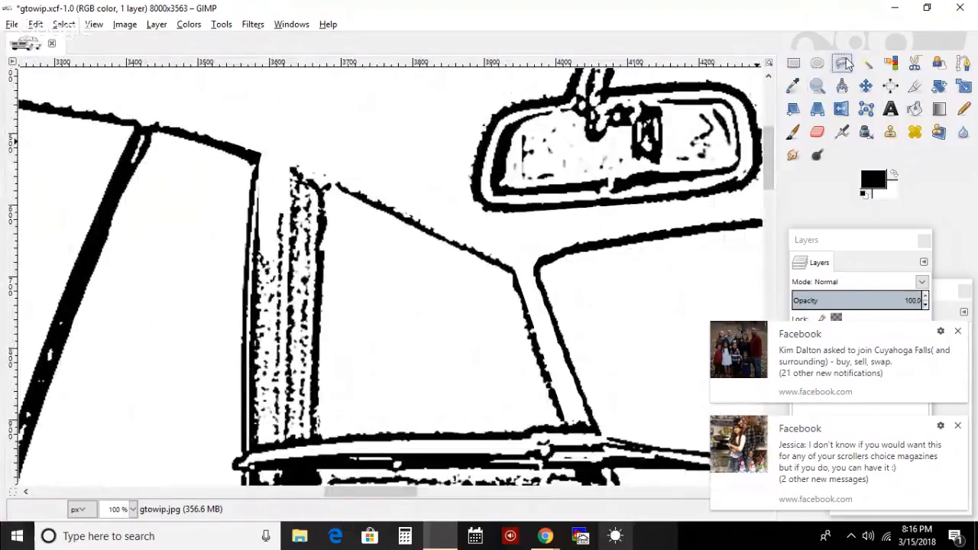
left_click(260, 156)
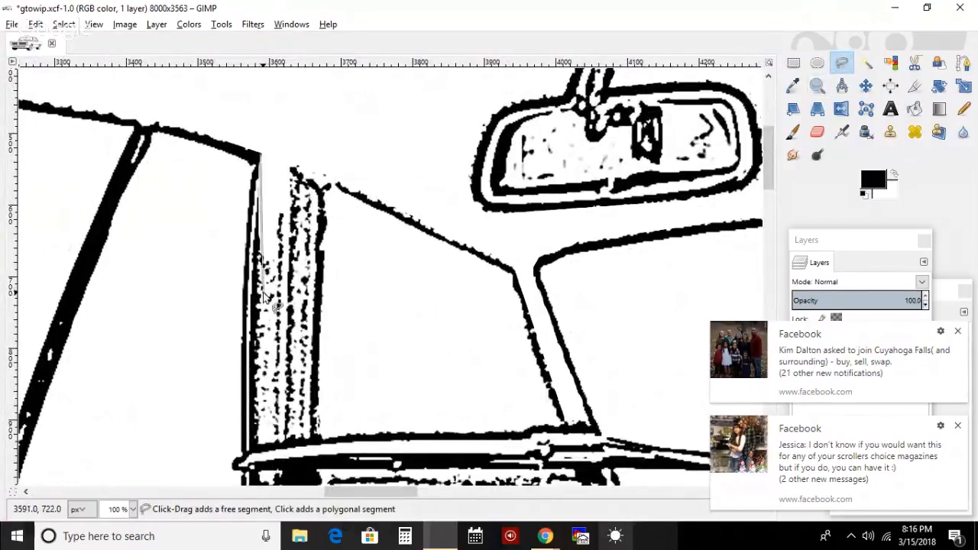
left_click(245, 458)
left_click(314, 442)
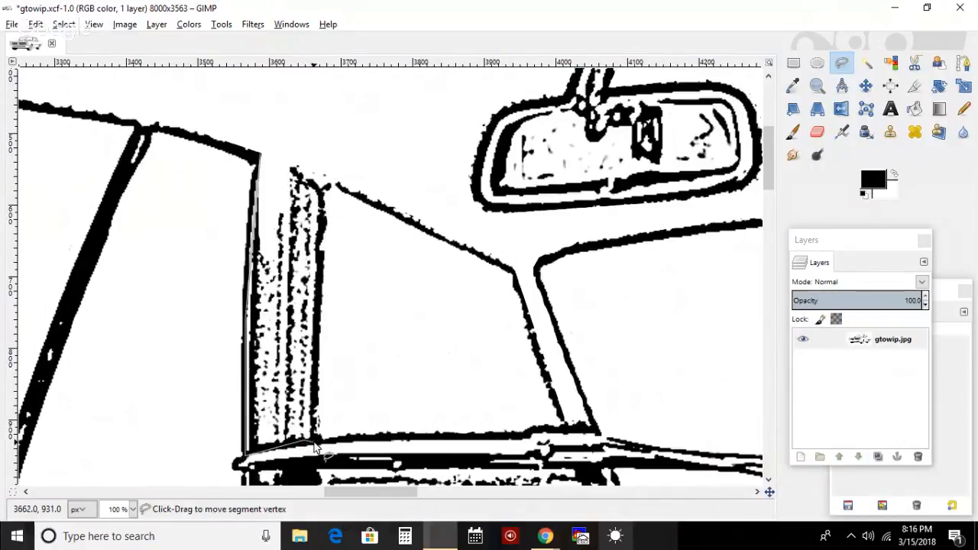
left_click(319, 184)
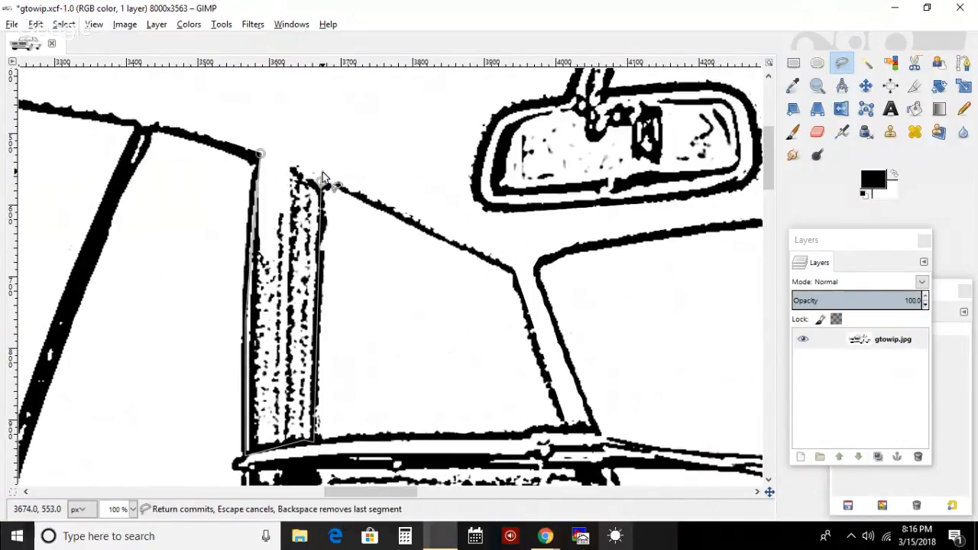
- Extend the Free Select outline down the slanted line beside the pillar, across the narrow post's base, and up onto the rear window's upper line
left_click(510, 271)
left_click(566, 426)
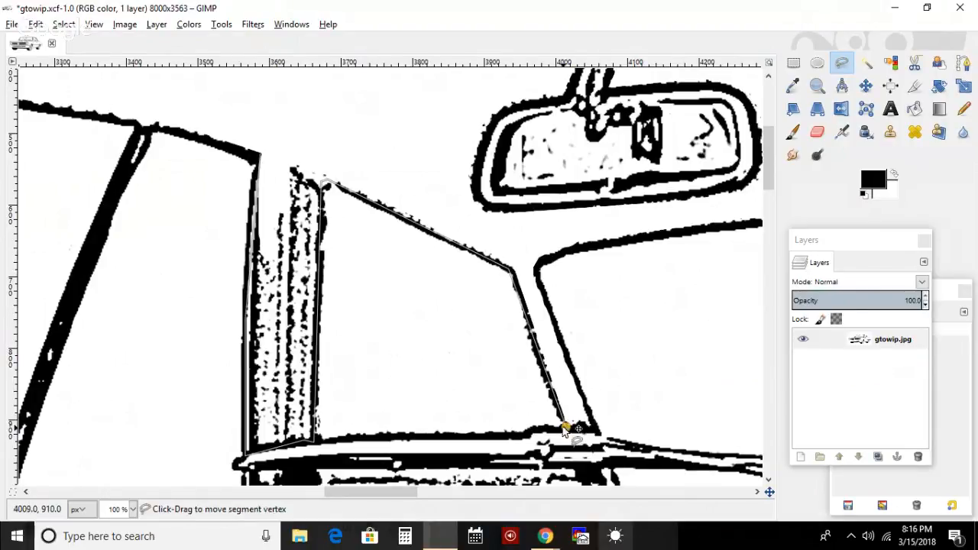
left_click_drag(566, 426, 561, 427)
left_click(599, 433)
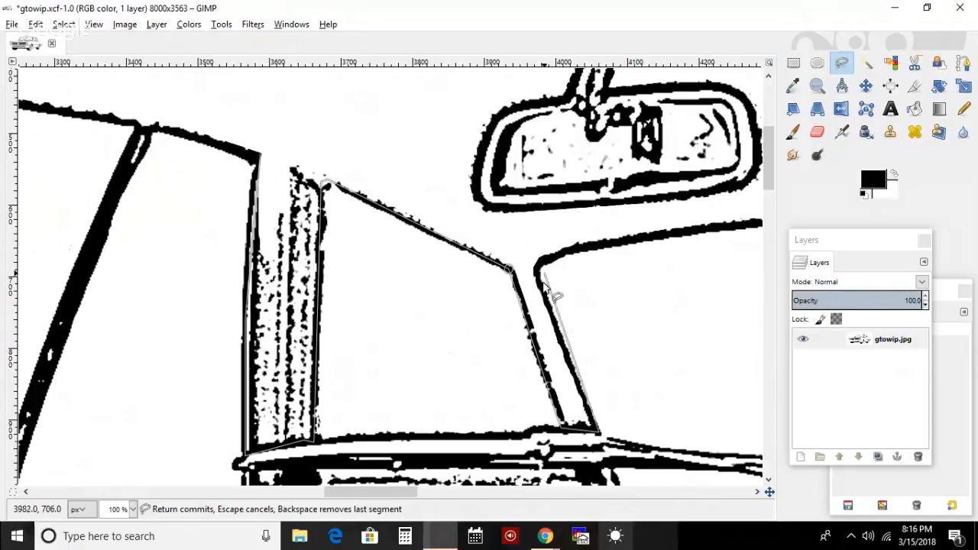
left_click(541, 266)
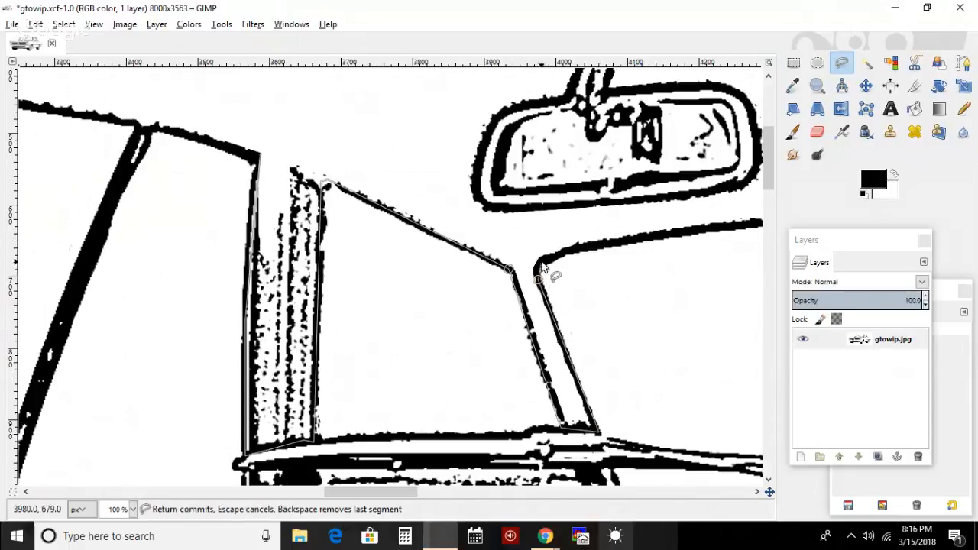
left_click(614, 247)
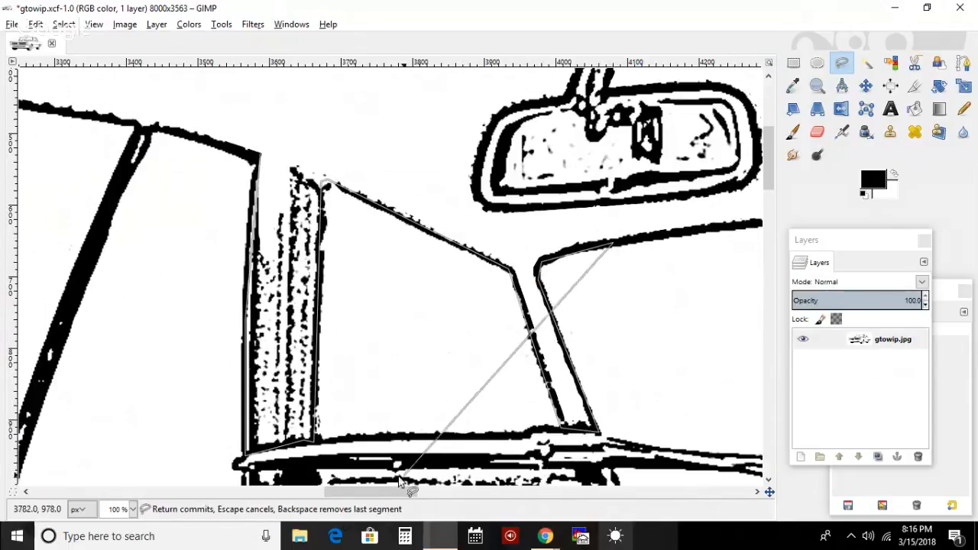
- Continue the outline along the rear window's upper line to the thick windshield pillar, up its inner edge, and back under the roof's black edge
left_click_drag(383, 489, 521, 492)
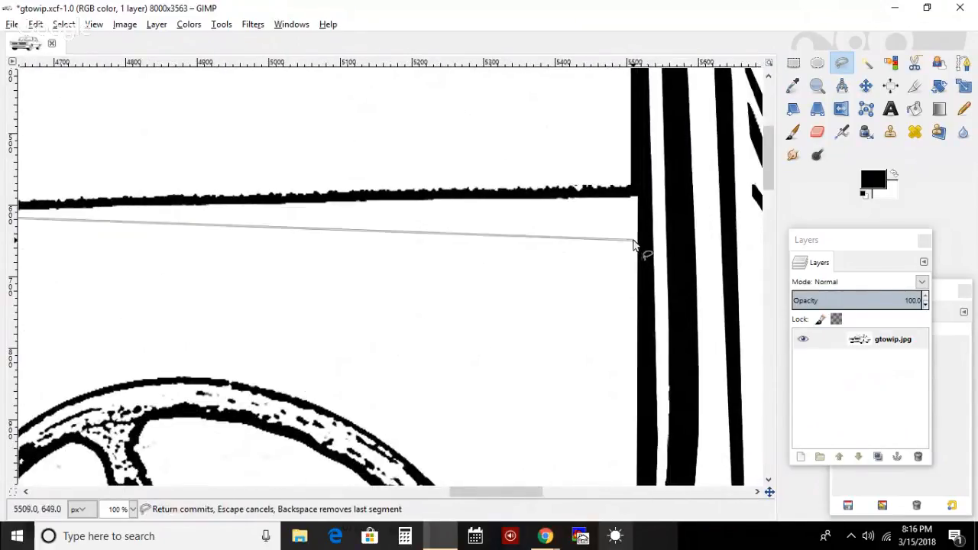
left_click(642, 194)
left_click_drag(773, 164, 772, 122)
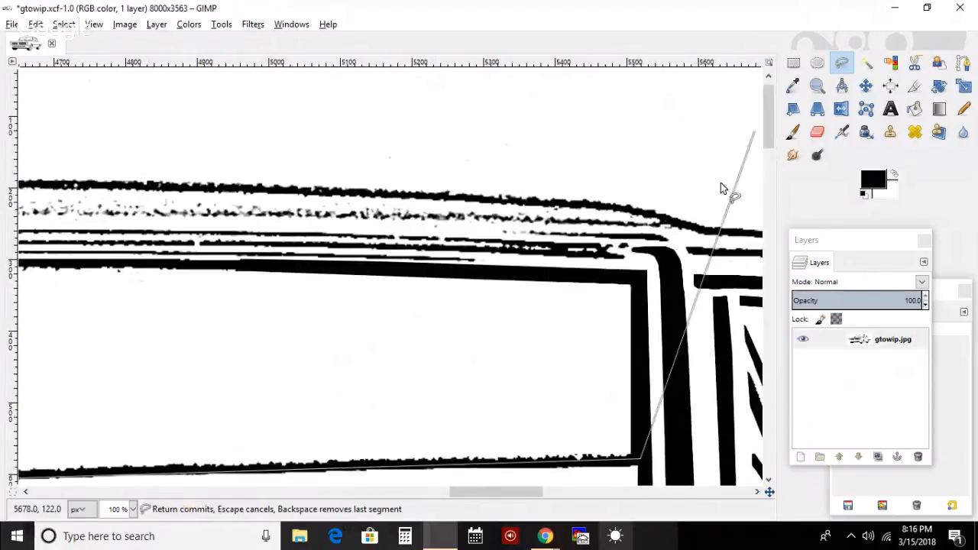
left_click(640, 275)
left_click(236, 272)
- Carry the outline along the roof's lower edge to the mirror stem and down the stem to the mirror housing
left_click_drag(524, 492, 465, 491)
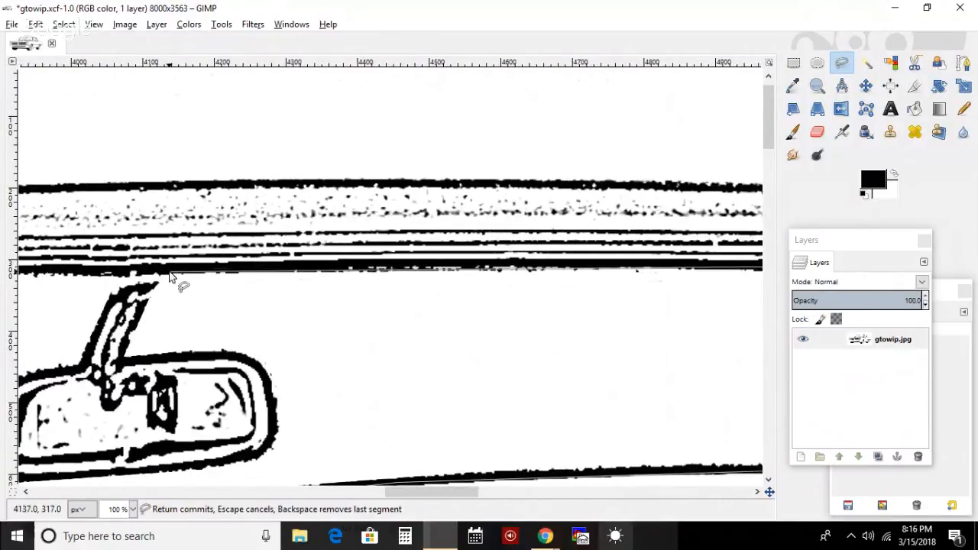
left_click(164, 276)
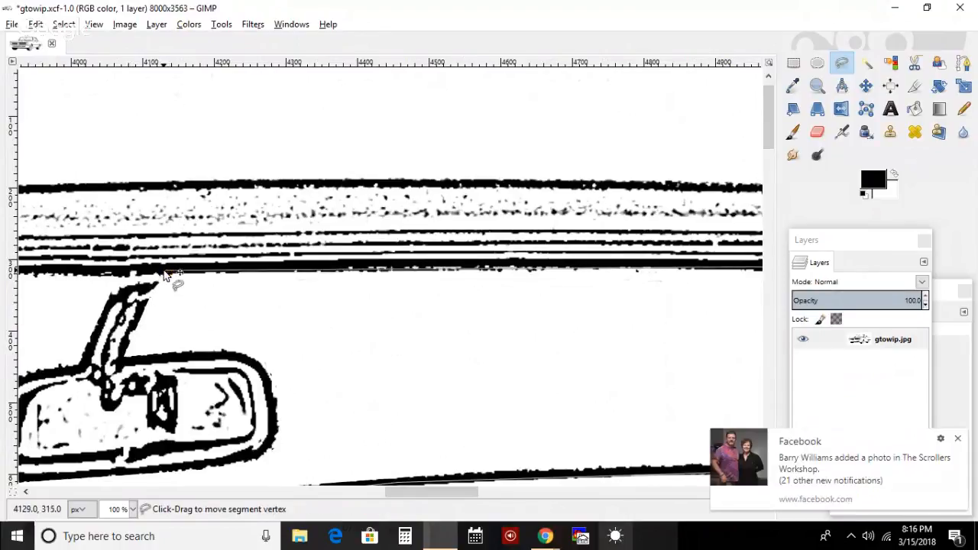
left_click(130, 335)
left_click(118, 362)
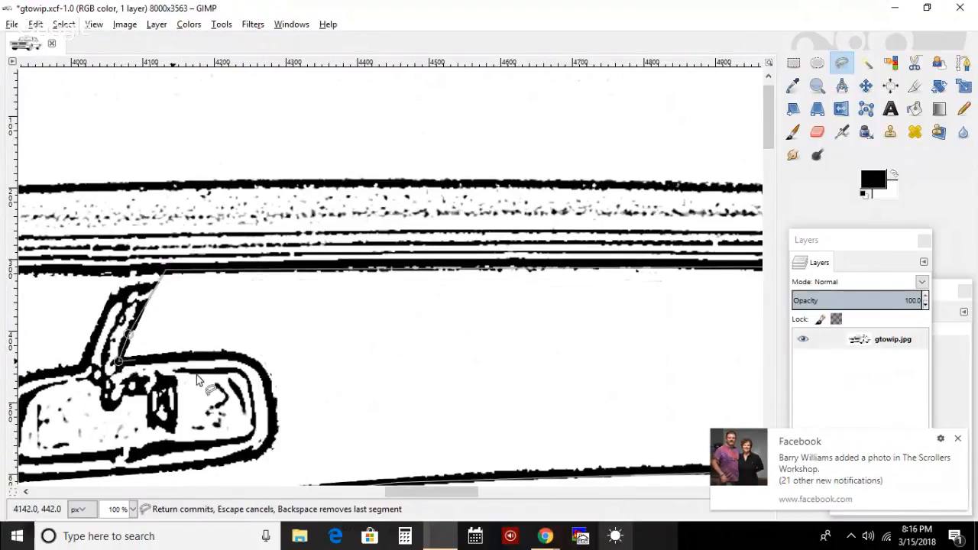
- Trace the outline along the mirror's upper right edge, around its rounded right end, and back along its underside
left_click(234, 355)
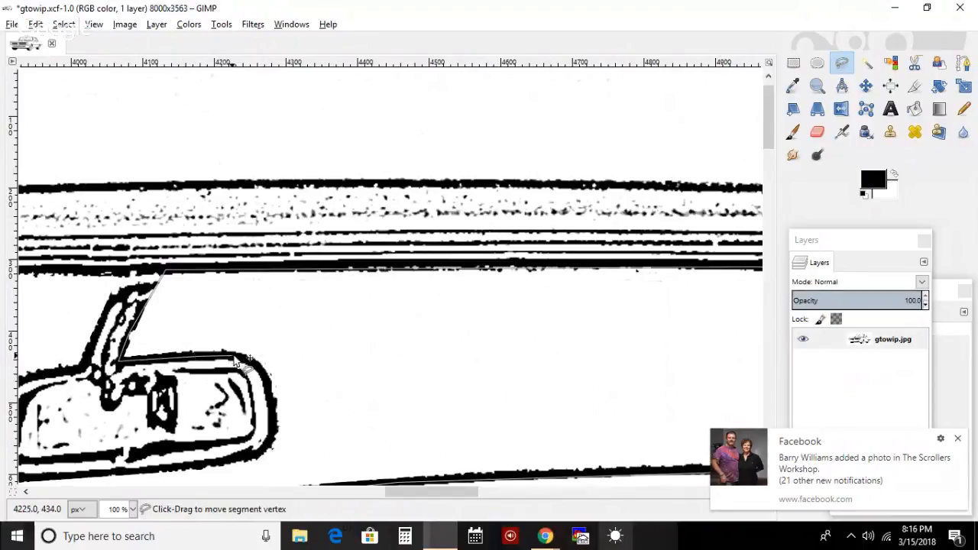
left_click(255, 363)
left_click(270, 381)
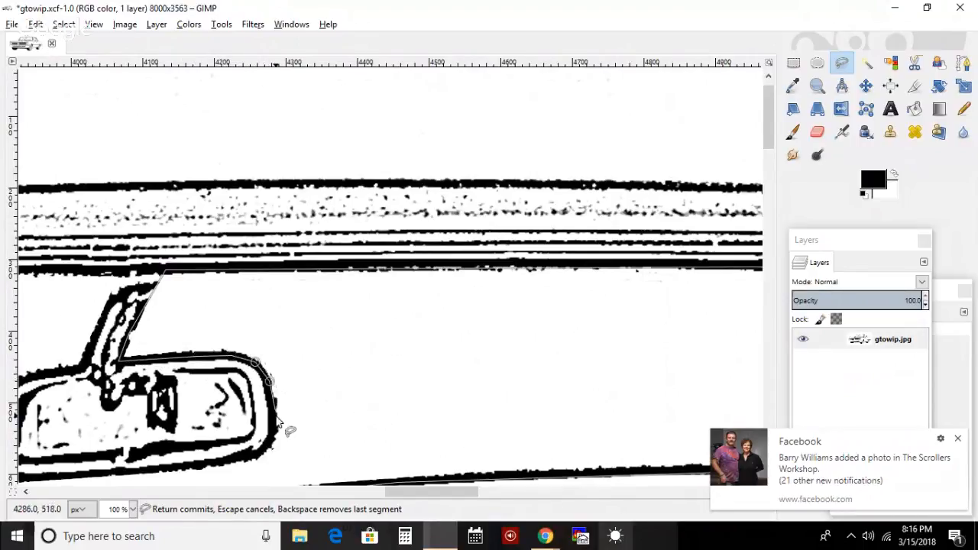
left_click(275, 428)
left_click(265, 448)
left_click(246, 461)
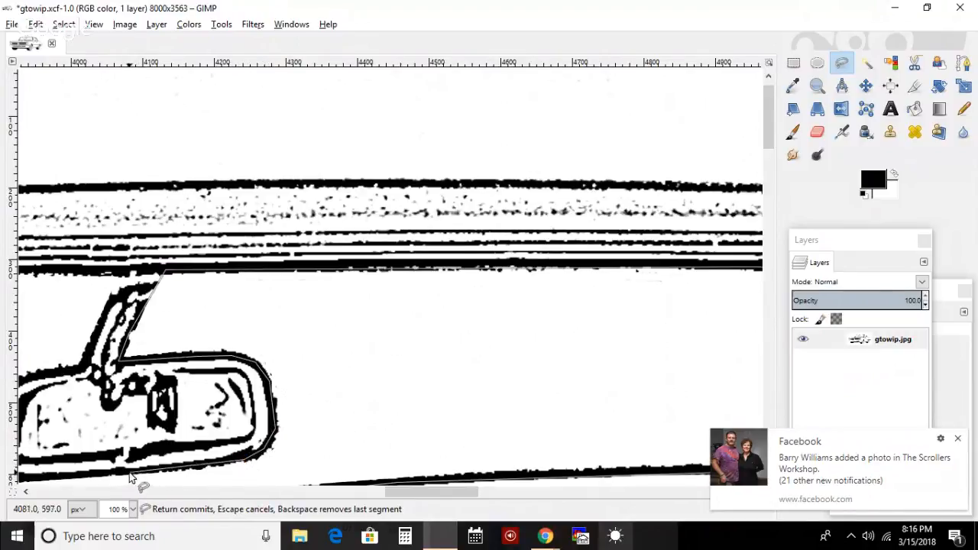
scroll(408, 498, "left", 5)
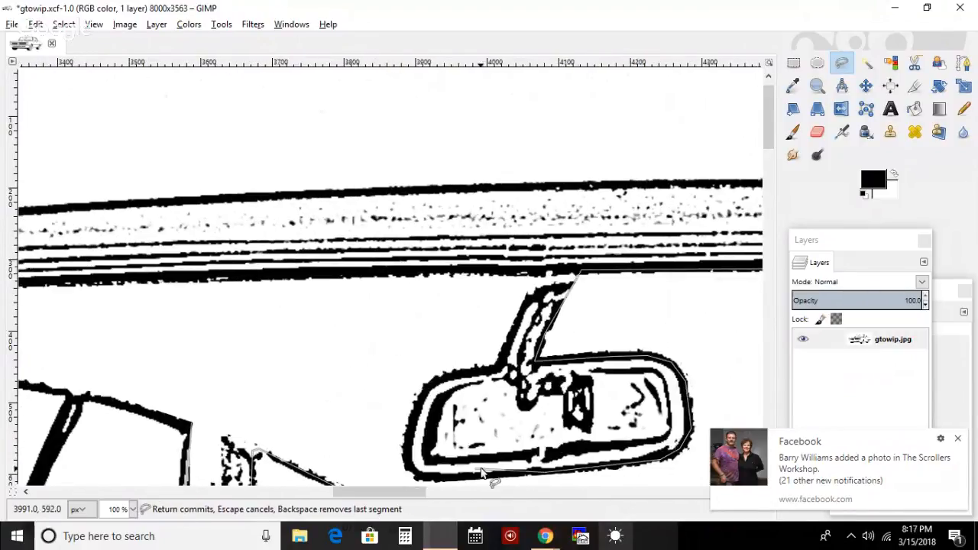
- Trace the outline around the mirror's left end, along its upper edge, and up the other side of the stem
left_click(417, 476)
left_click(407, 467)
left_click(406, 441)
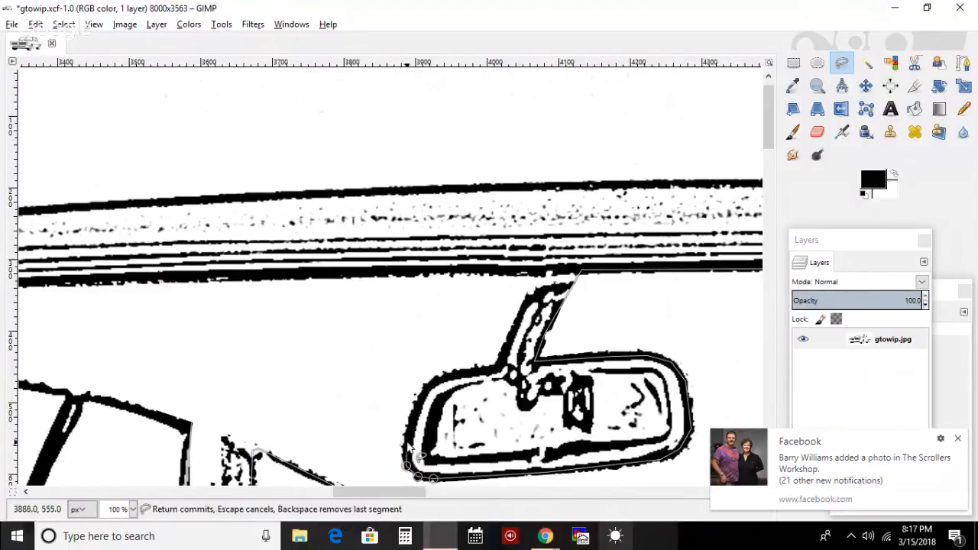
left_click(426, 389)
left_click(448, 379)
left_click(499, 369)
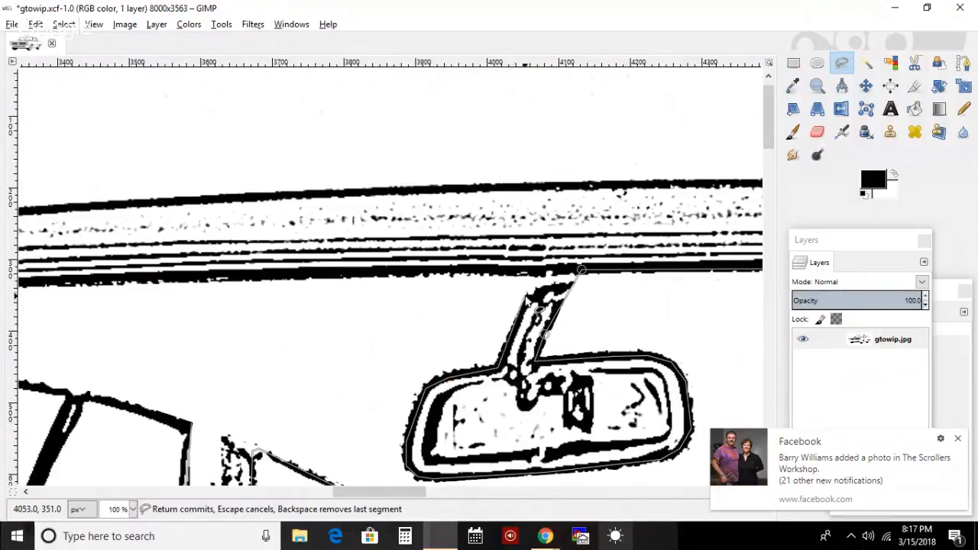
left_click(528, 295)
- Run the outline under the roof edge from the mirror stem to the windshield's far upper corner, removing a stray freehand segment on the way
left_click_drag(538, 275, 489, 294)
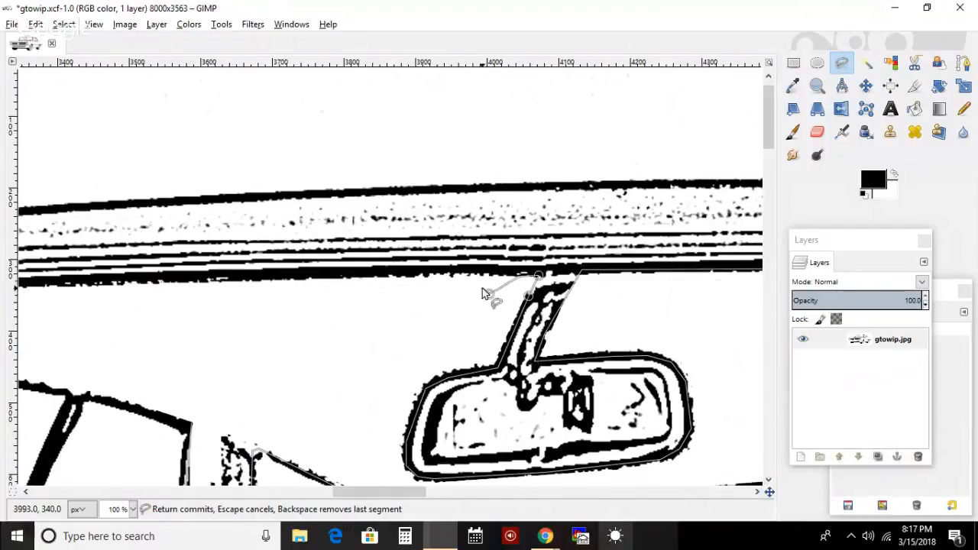
key("BackSpace")
left_click_drag(549, 276, 508, 284)
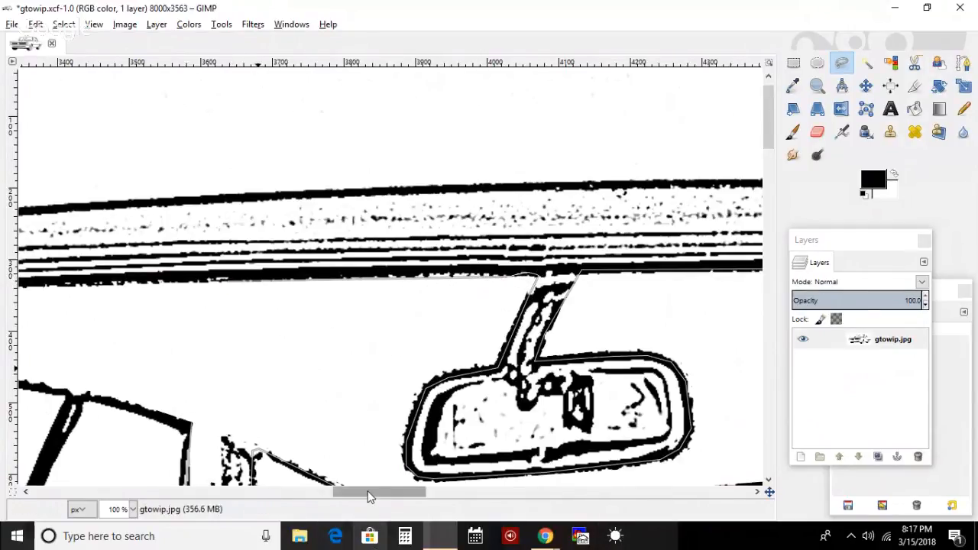
left_click_drag(368, 493, 300, 495)
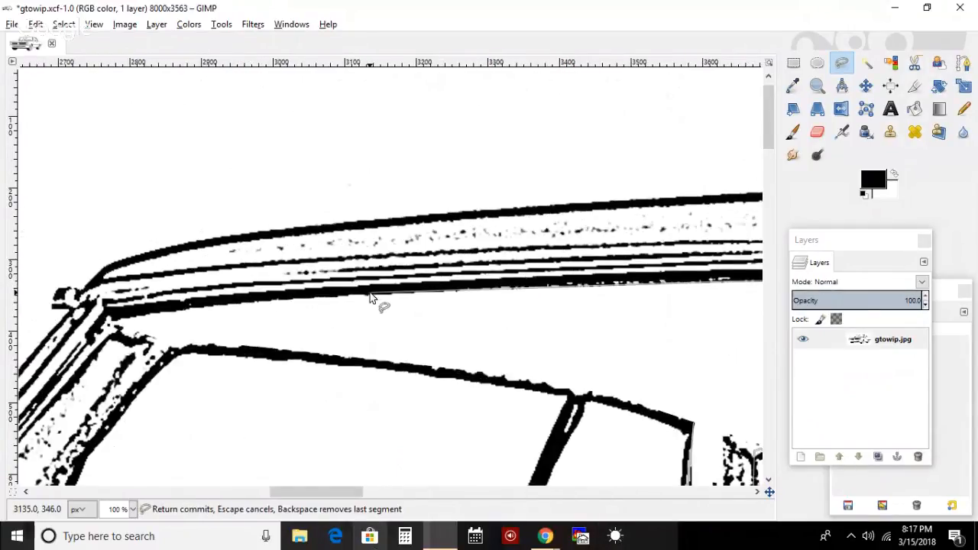
left_click(370, 297)
left_click(146, 315)
left_click(114, 323)
left_click(99, 331)
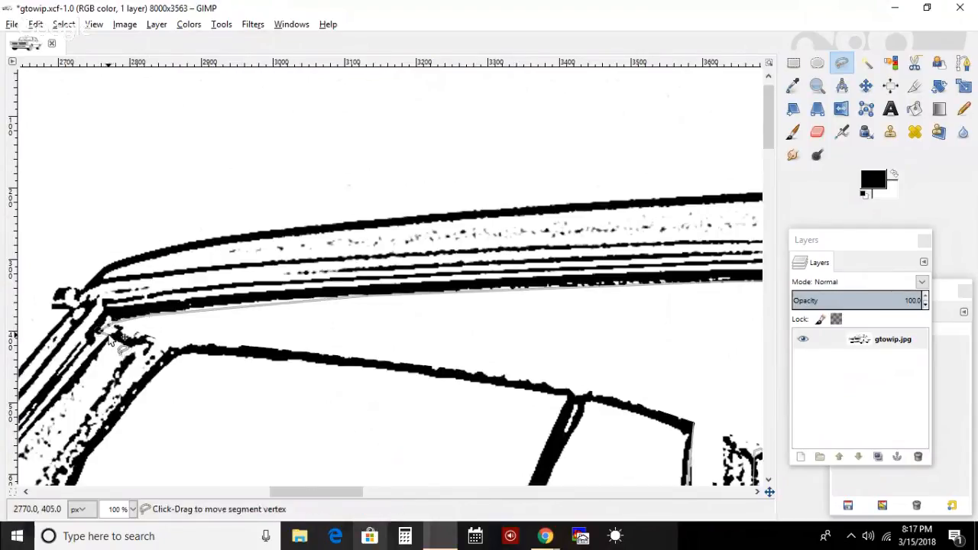
- Continue the outline from the windshield corner along the side window's upper line to the slanted black divider
left_click_drag(356, 493, 325, 501)
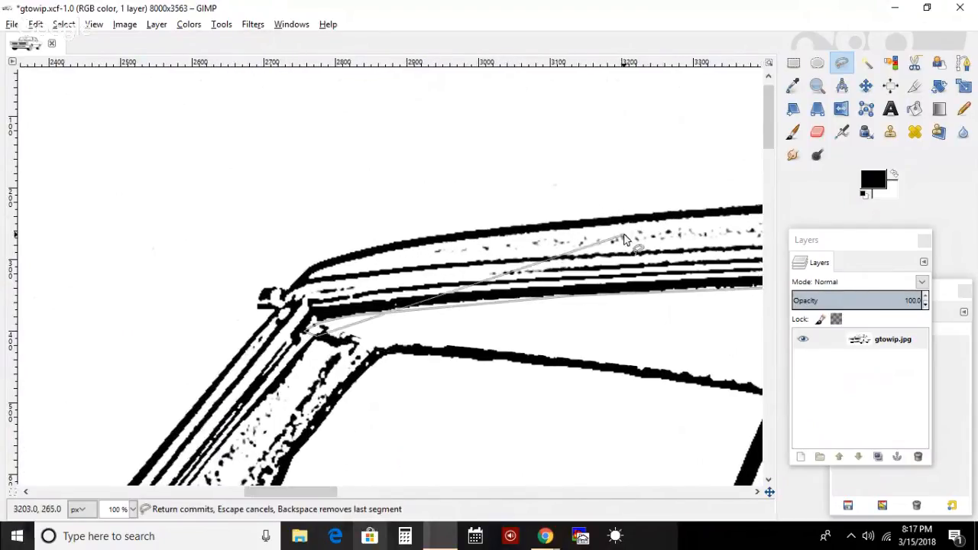
mouse_move(770, 112)
left_mouse_down()
mouse_move(766, 157)
mouse_move(763, 145)
left_mouse_up()
scroll(762, 135, "up", 1)
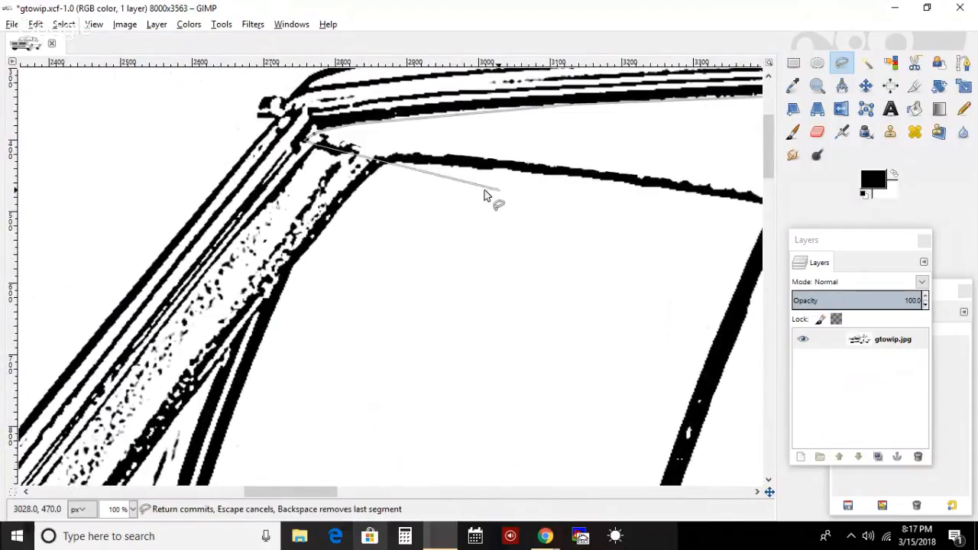
left_click(405, 168)
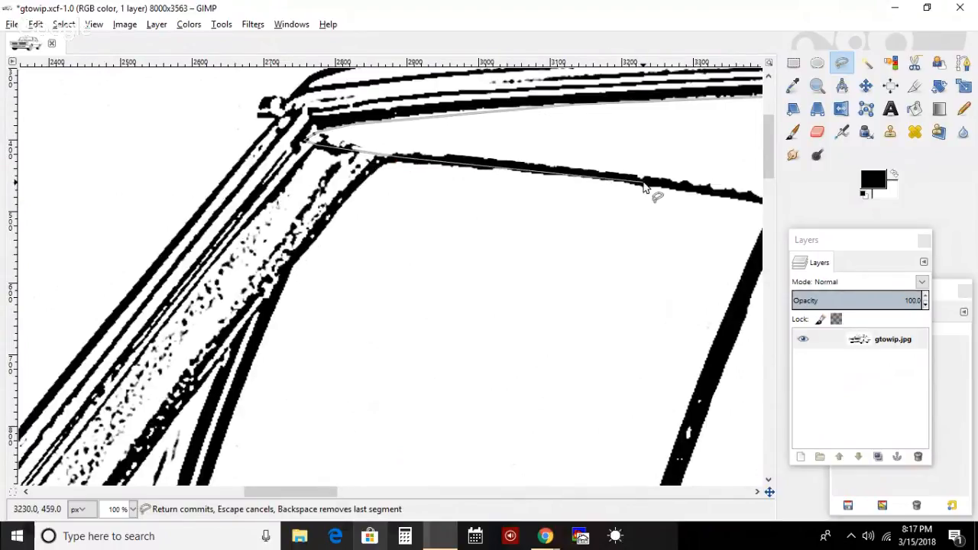
left_click(562, 179)
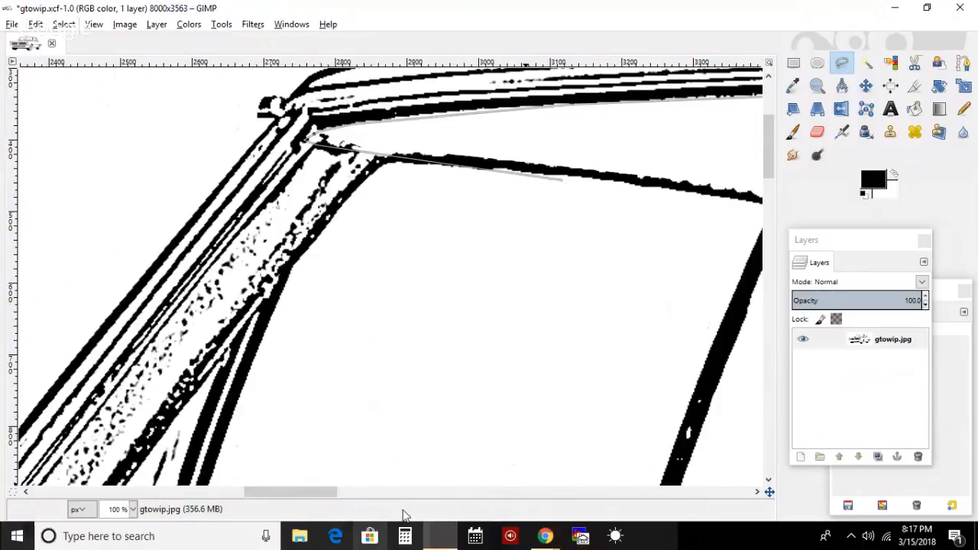
left_click_drag(320, 495, 358, 495)
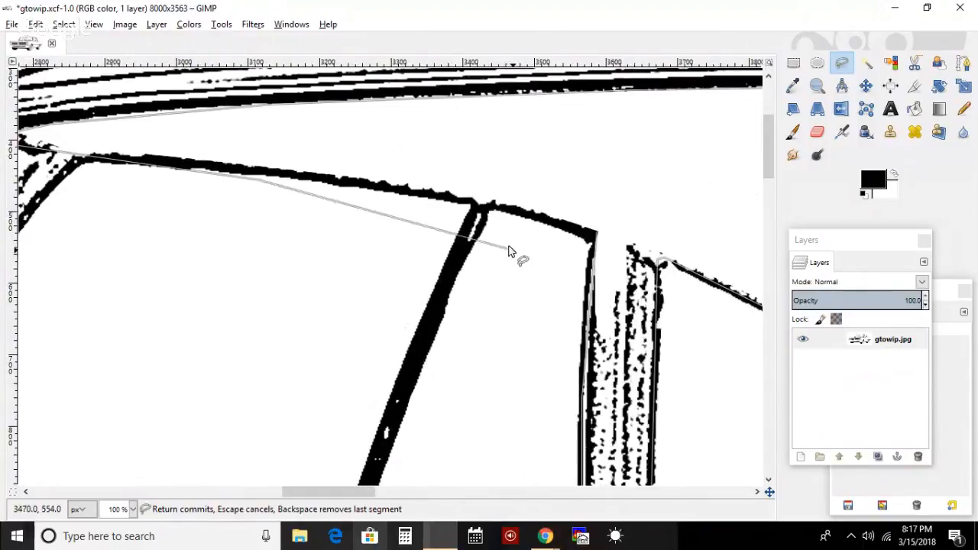
left_click(489, 205)
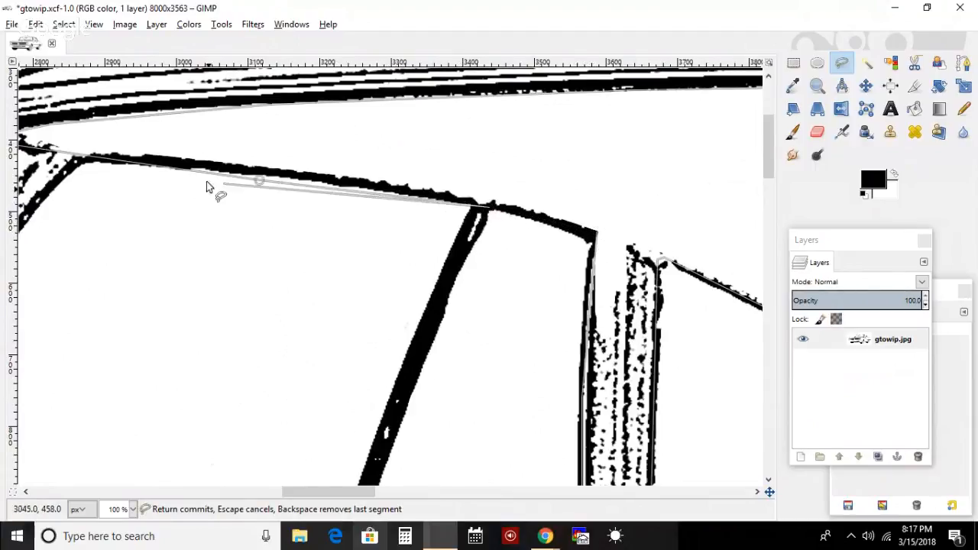
- Continue the outline along the side window's upper line, past the slanted divider, to the wide pillar and close it into a selection
left_click_drag(259, 183, 262, 172)
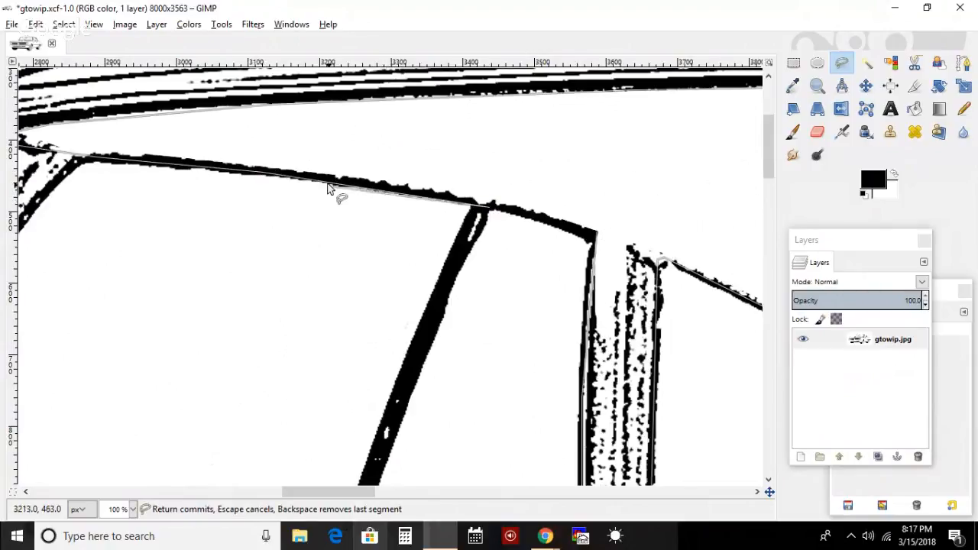
left_click(493, 211)
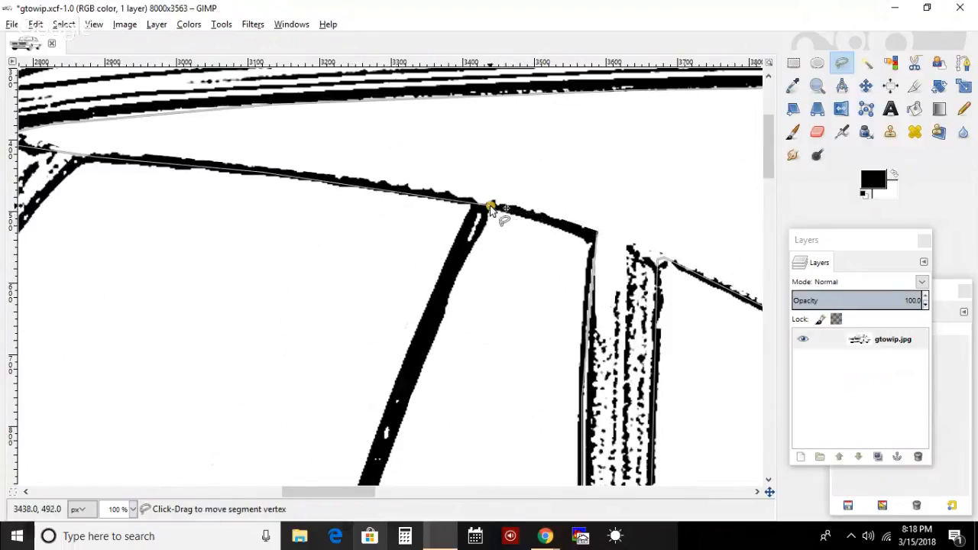
left_click_drag(491, 212, 594, 239)
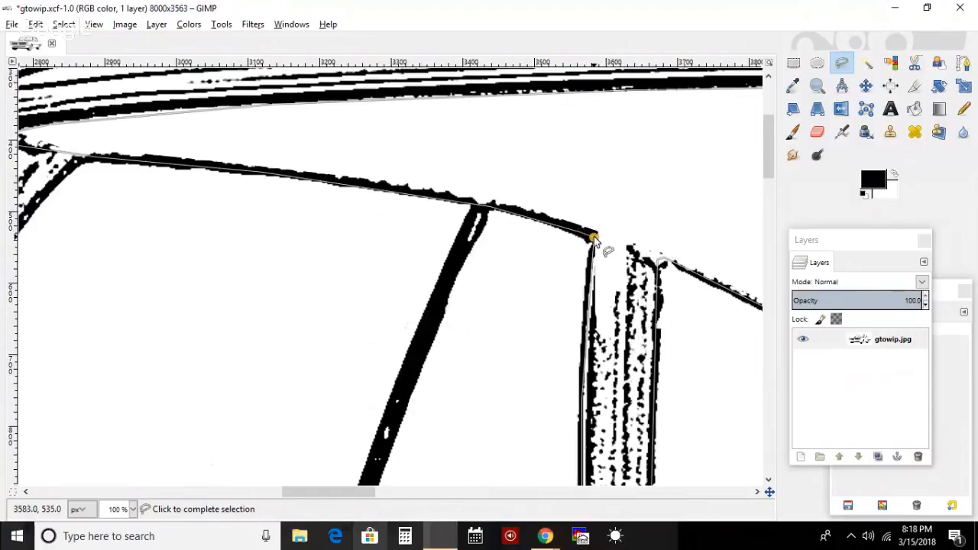
left_click(594, 238)
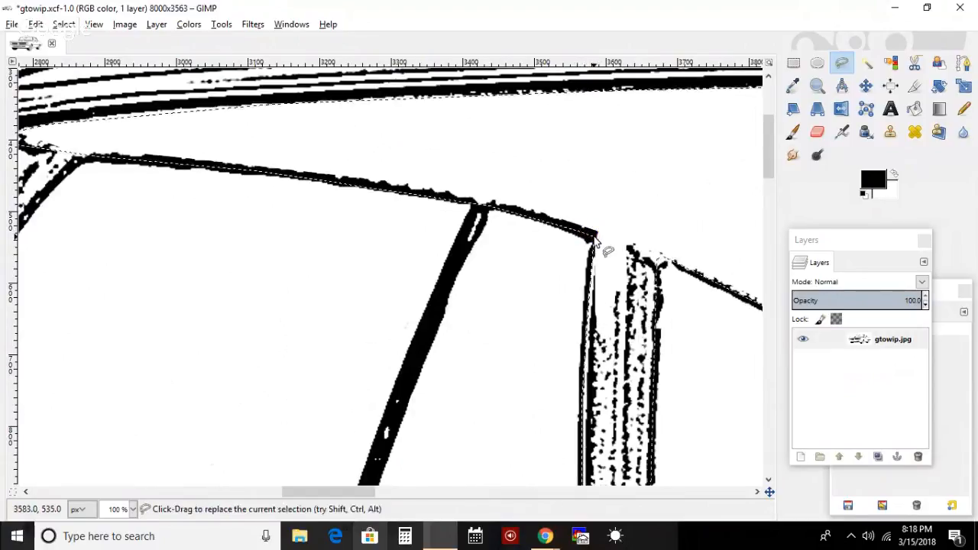
- Paint the whole selected windshield interior black with a hard round Paintbrush about 823 px in size
left_click(792, 136)
left_click_drag(965, 382, 964, 412)
left_click_drag(885, 373, 914, 372)
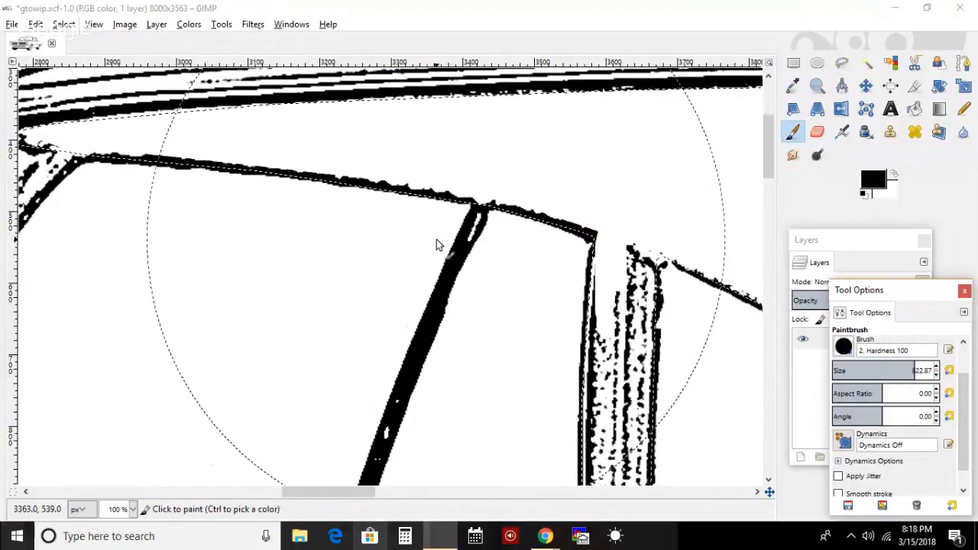
mouse_move(207, 196)
left_mouse_down()
mouse_move(616, 173)
mouse_move(767, 191)
mouse_move(815, 277)
mouse_move(806, 351)
mouse_move(709, 518)
left_mouse_up()
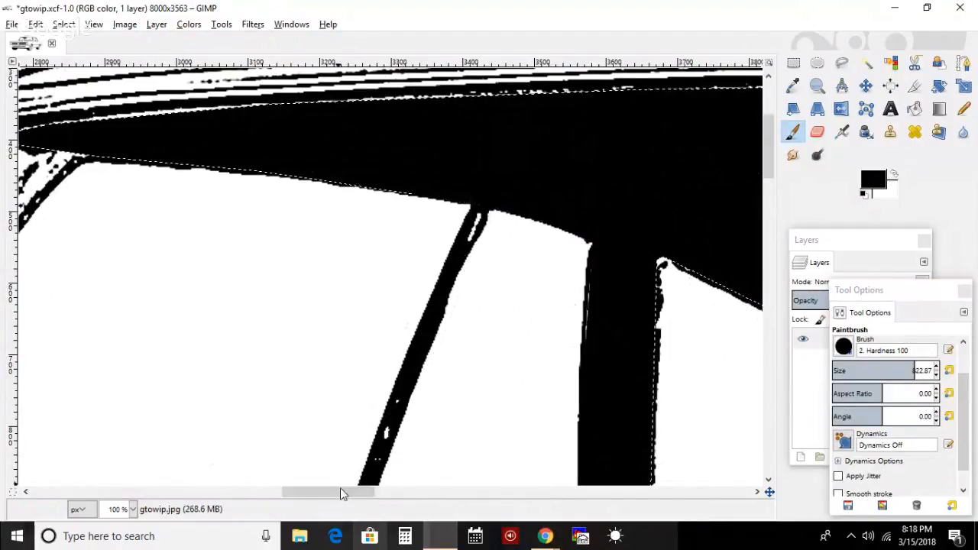
left_click_drag(341, 491, 520, 496)
left_click(480, 380)
left_click(445, 191)
- Clear the selection around the blackened windshield interior and check the filled area up close
left_click(89, 34)
mouse_move(179, 76)
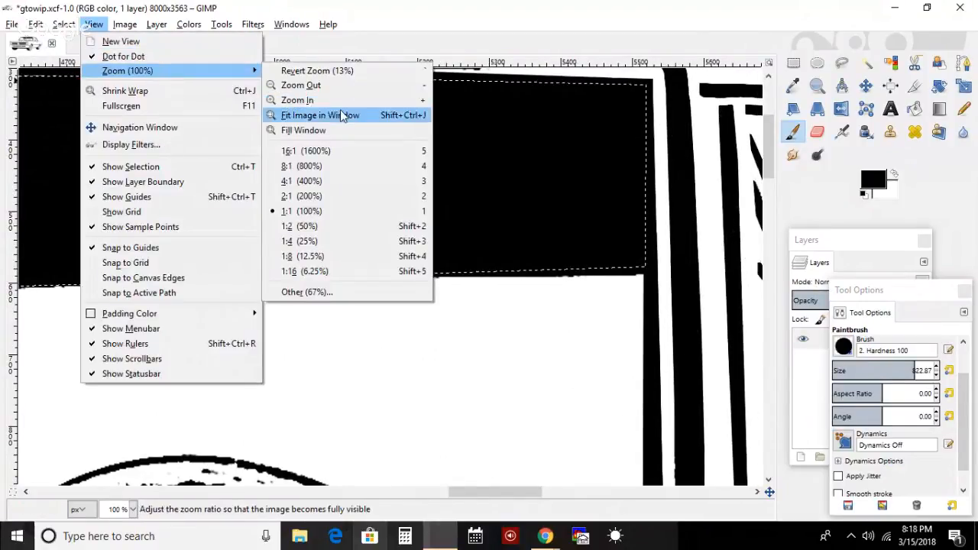
left_click(341, 115)
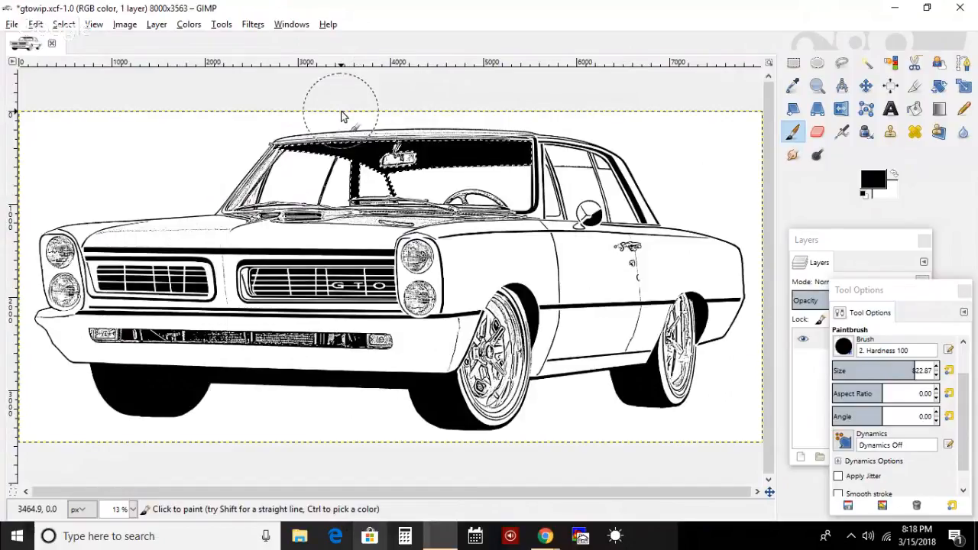
left_click(63, 23)
left_click(79, 63)
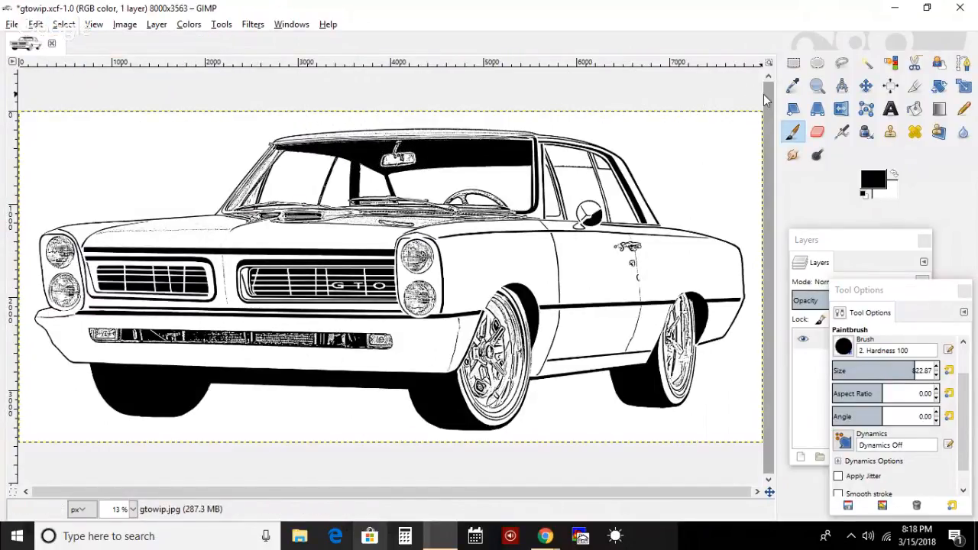
left_click(817, 85)
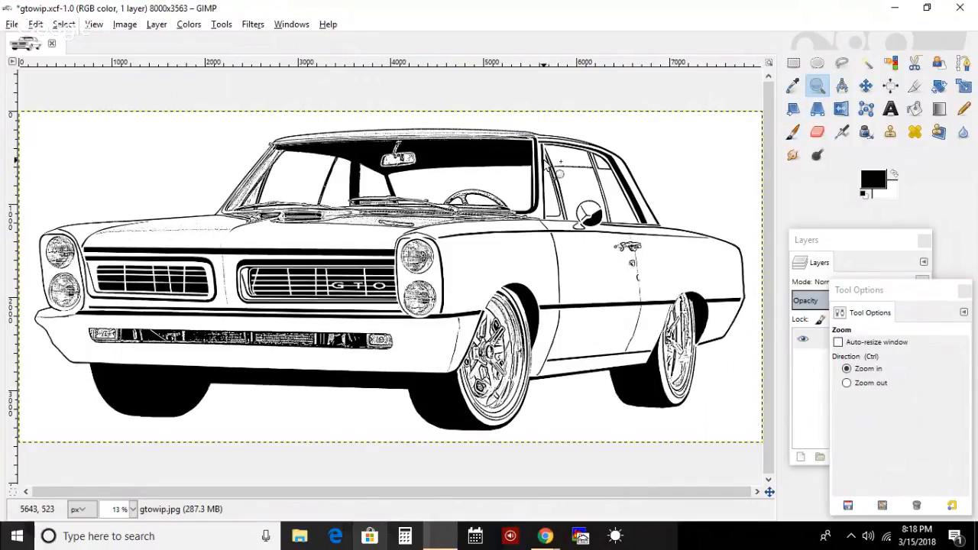
left_click(545, 160)
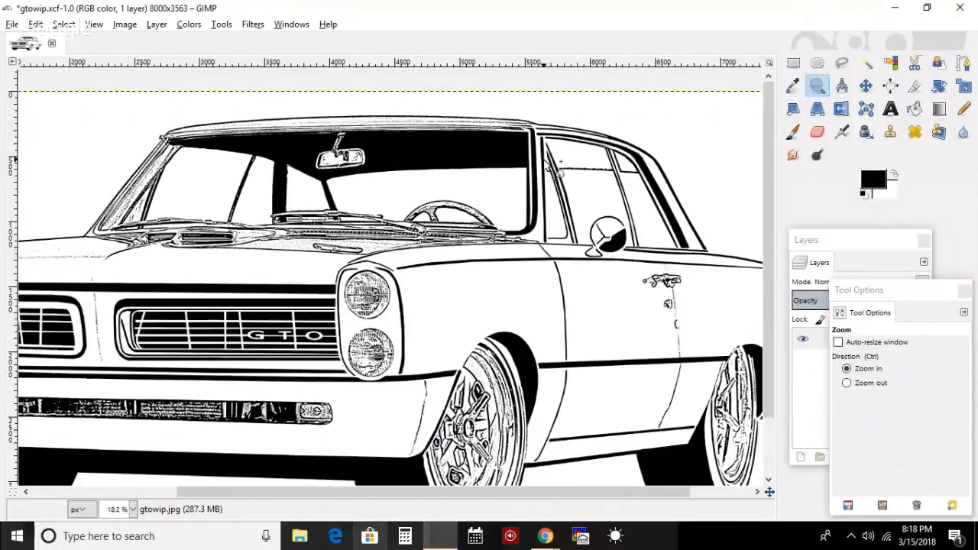
left_click(545, 162)
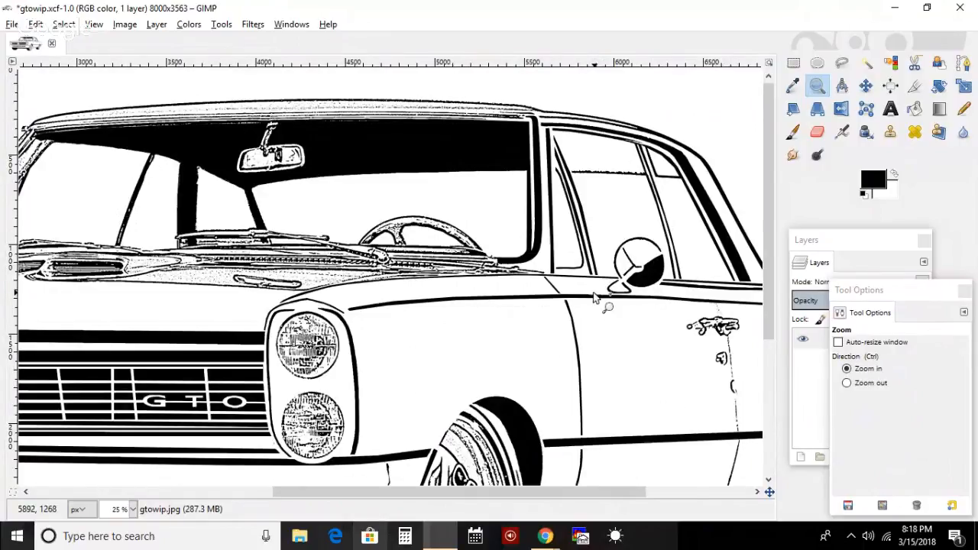
- Switch to the YouTube live chat, post "that does look sharp in balck", "black" and "huh", and return to GIMP
mouse_move(545, 536)
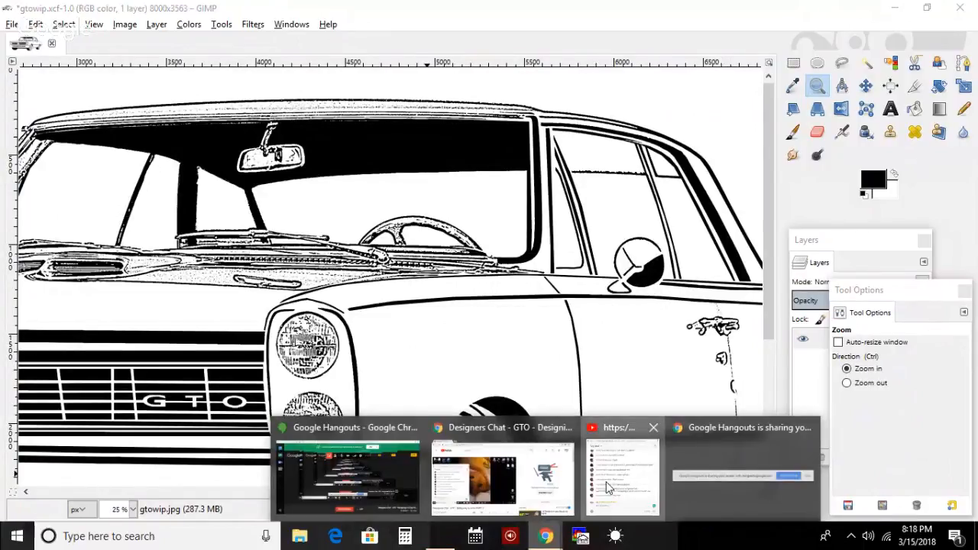
left_click(607, 486)
left_click(285, 489)
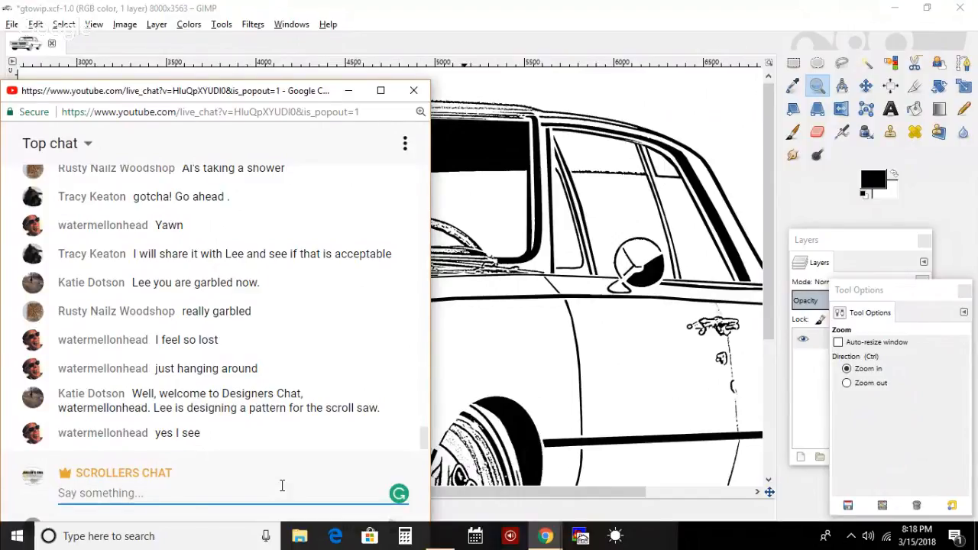
type("that does loo")
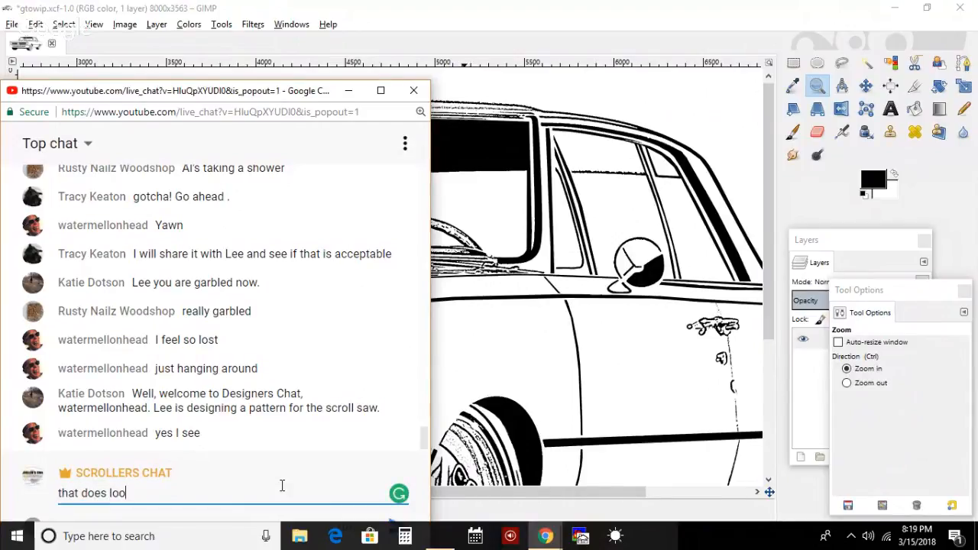
type("k sharp in balck")
key("Return")
type("black")
key("Return")
type("h")
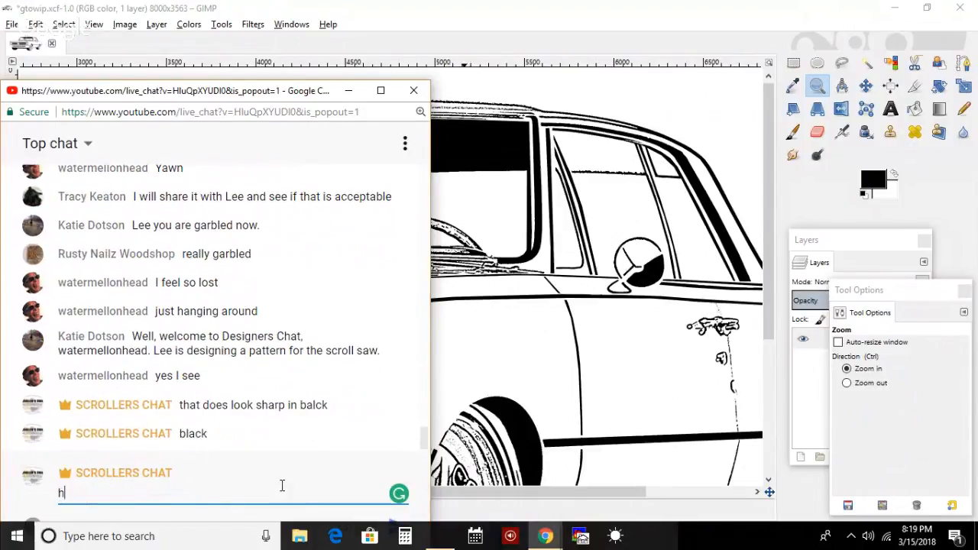
key("Return")
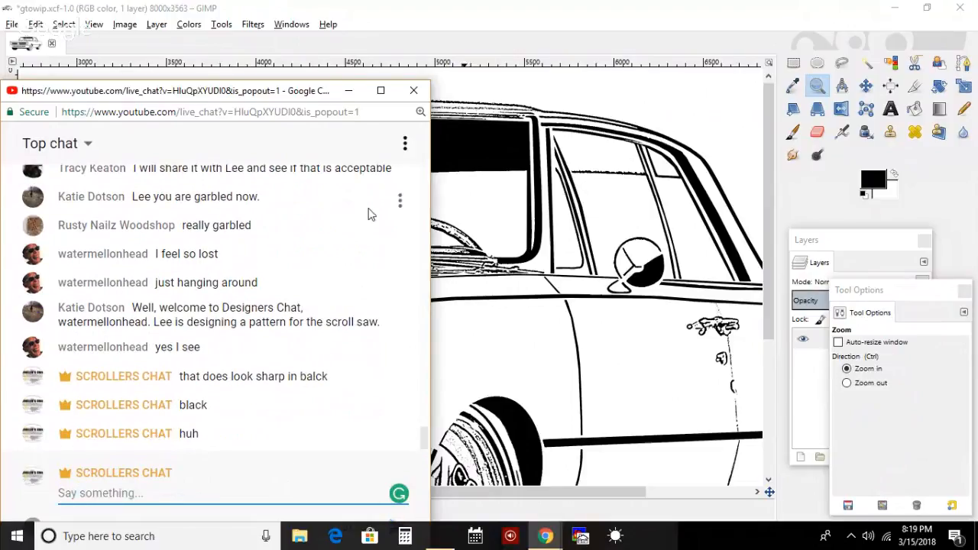
left_click(348, 91)
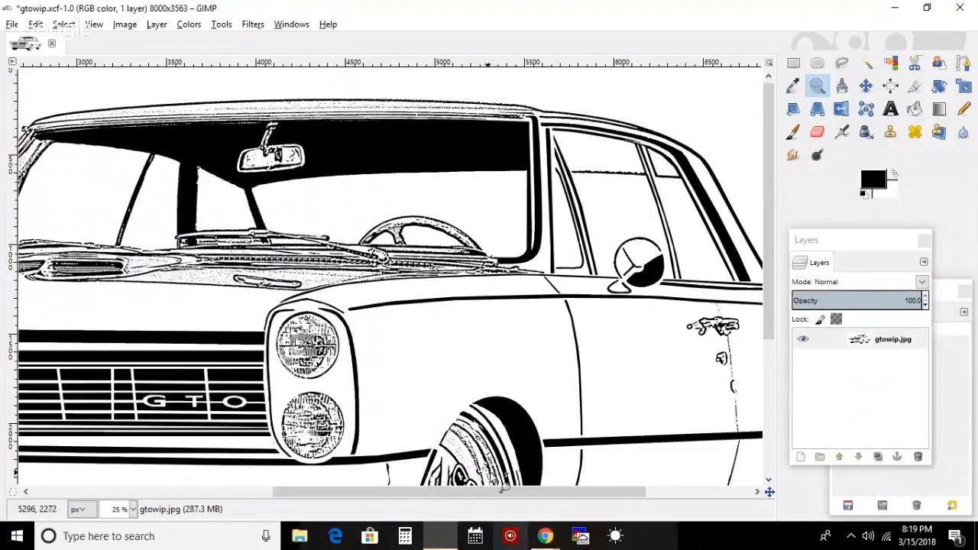
left_click_drag(498, 486, 468, 493)
left_click(95, 24)
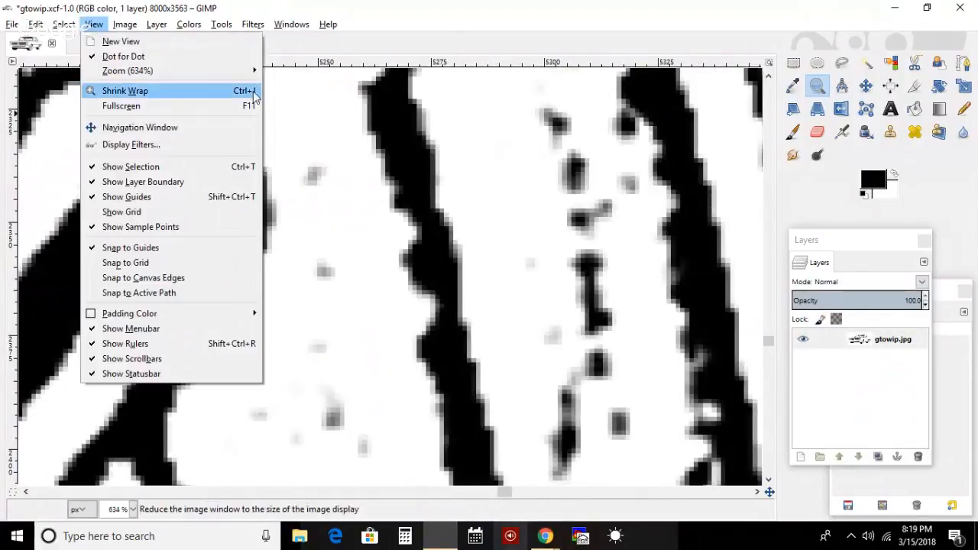
mouse_move(222, 71)
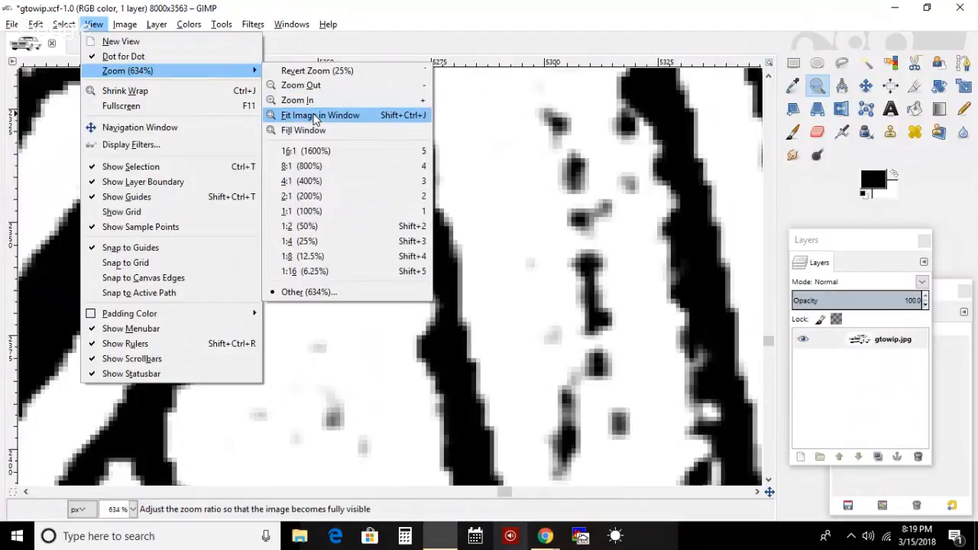
left_click(316, 116)
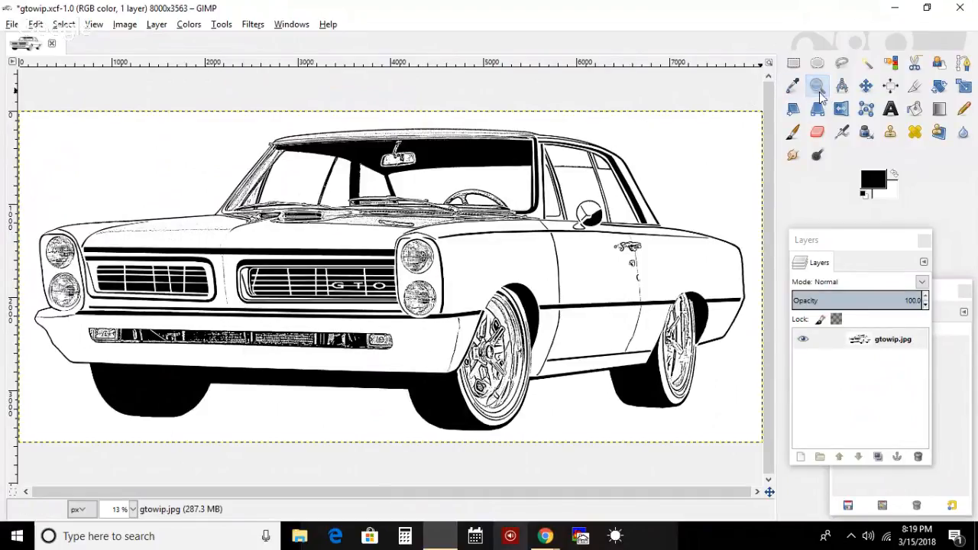
- Start a new Free Select outline at the base of the speckled far windshield pillar, following its lower edge to the outer corner
left_click(221, 190)
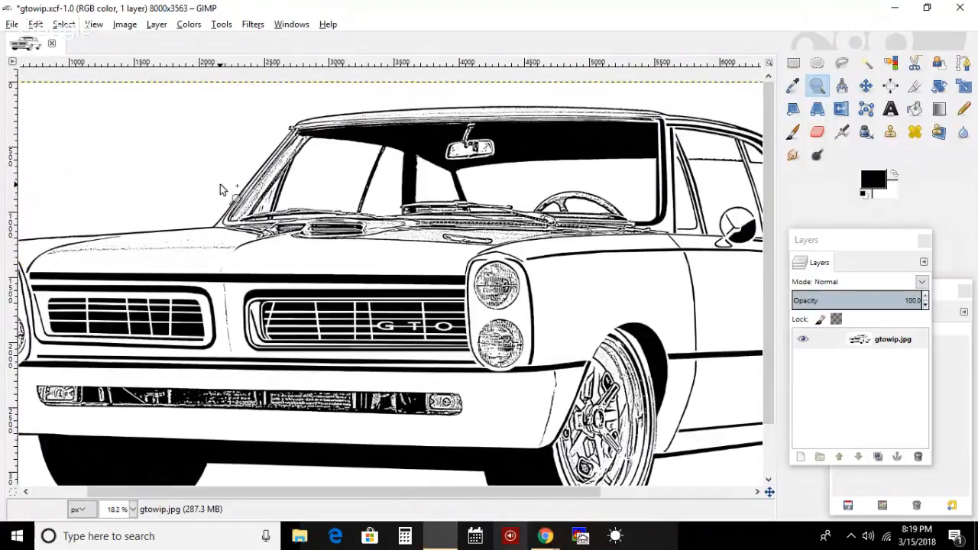
left_click(220, 188)
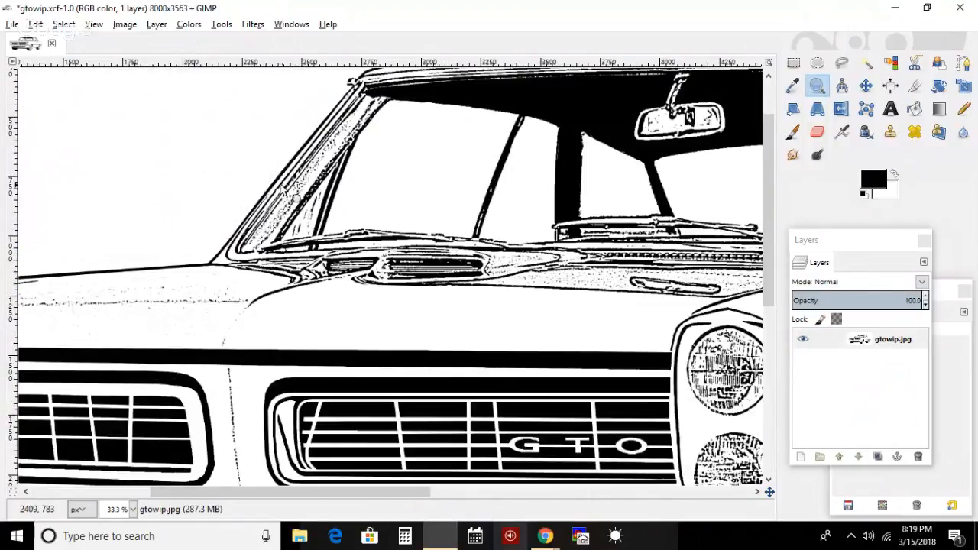
left_click(260, 181)
scroll(759, 179, "up", 3)
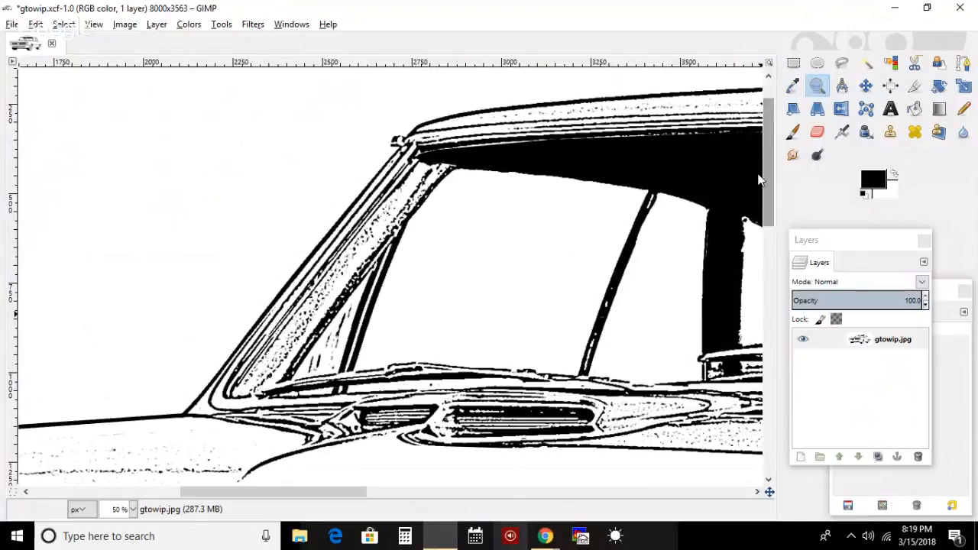
left_click(841, 63)
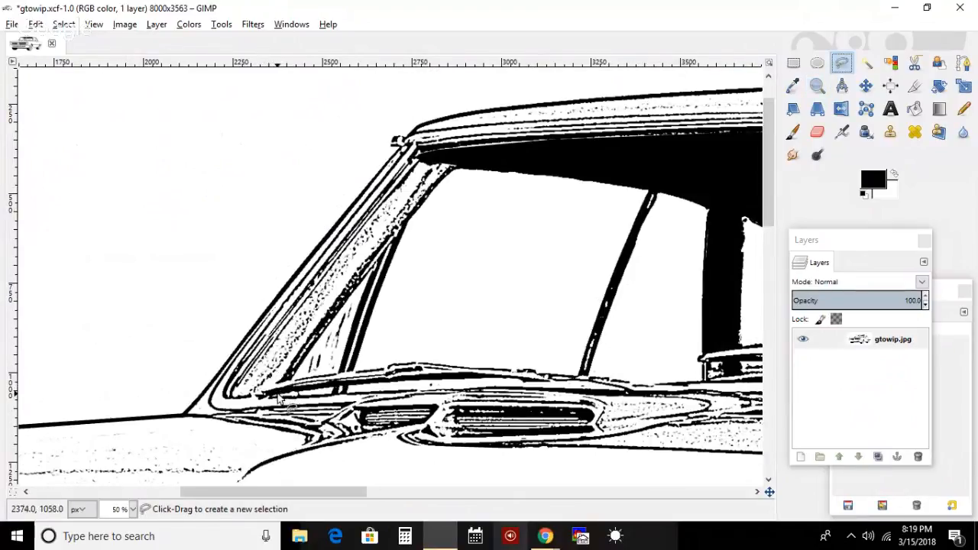
left_click(278, 394)
left_click(246, 398)
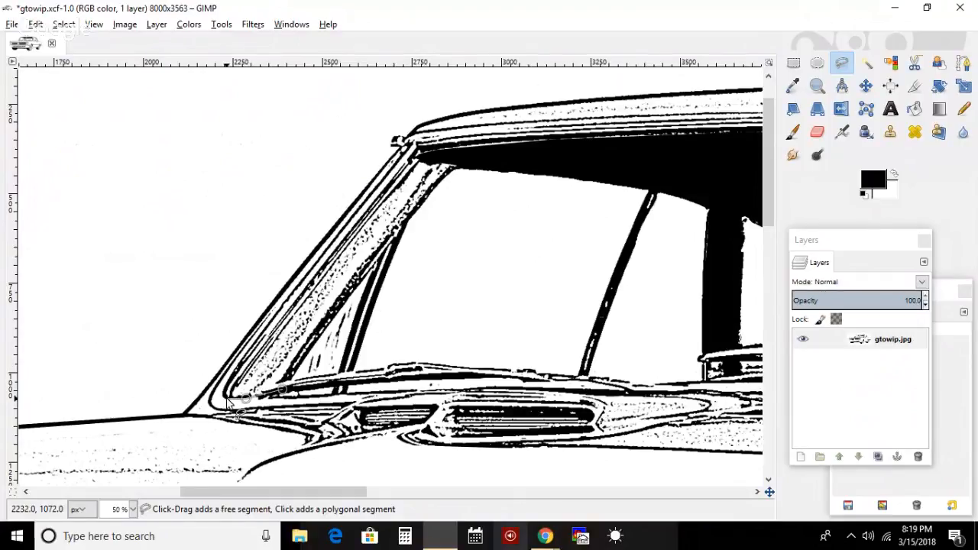
left_click(228, 399)
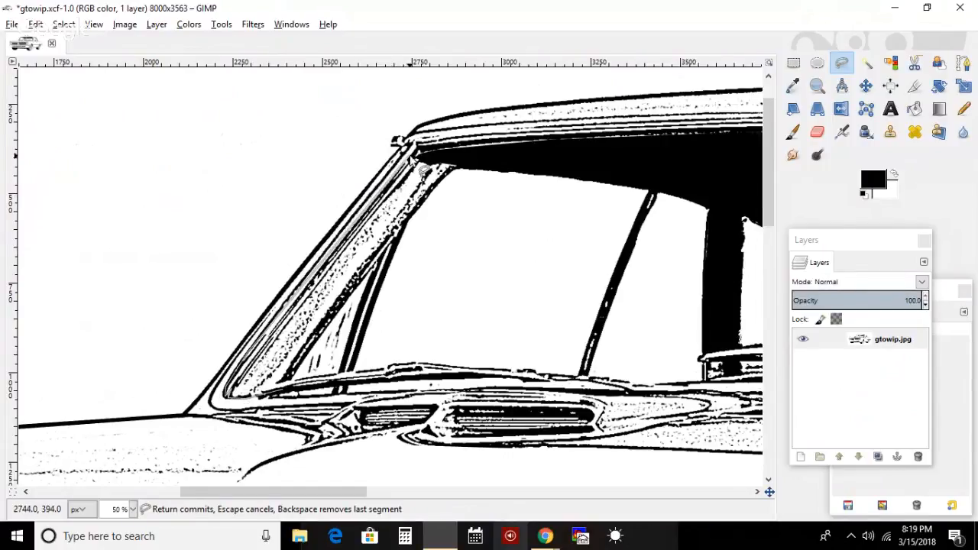
- Run the outline past the windshield's far upper corner and along the roof edge to the near upper corner
left_click(448, 138)
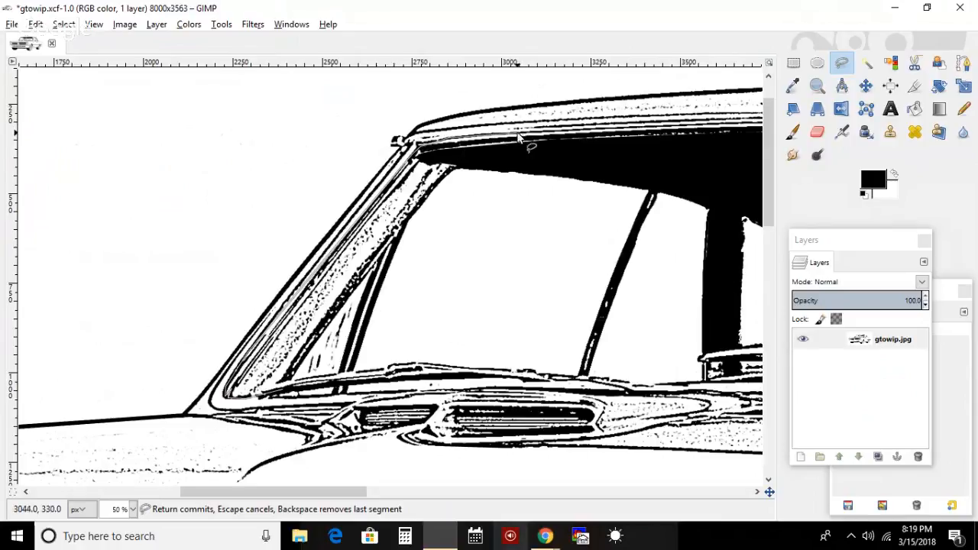
left_click(741, 122)
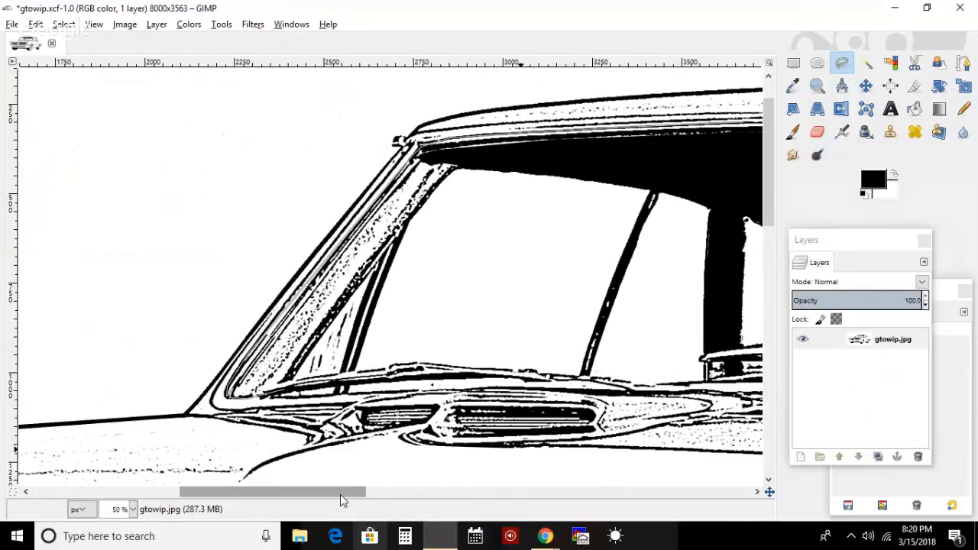
left_click_drag(340, 495, 471, 509)
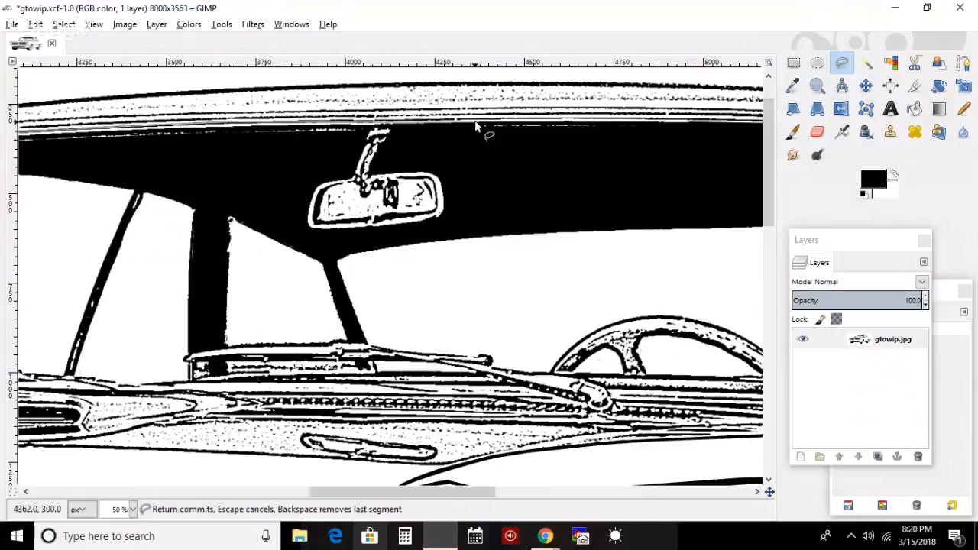
left_click_drag(419, 500, 485, 501)
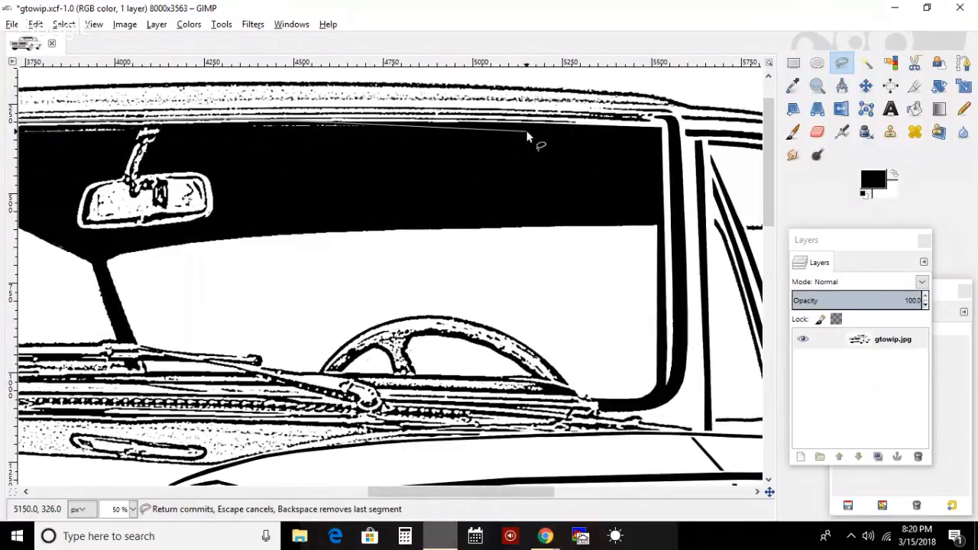
left_click(660, 126)
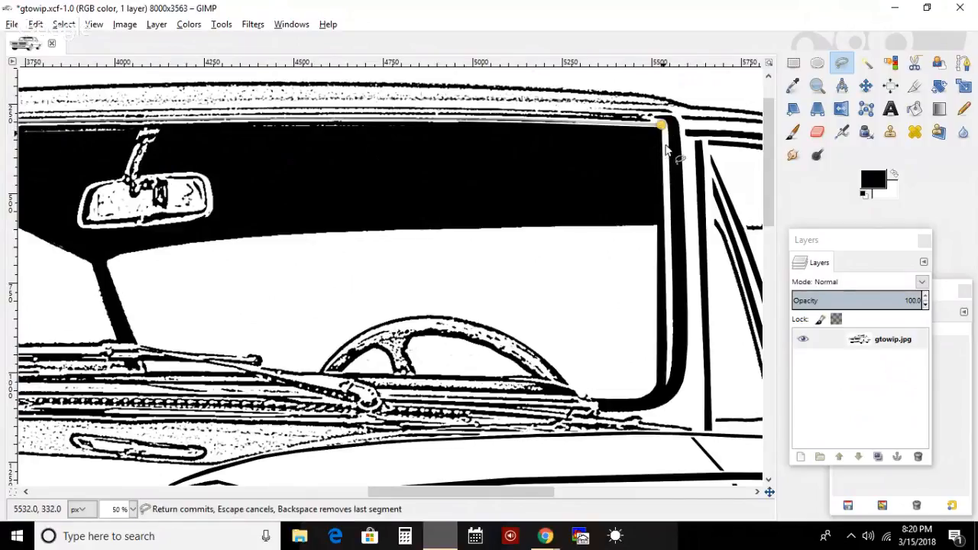
- Run the outline down the windshield's near side and back through the black interior, passing beneath the rear-view mirror
left_click(662, 207)
left_click(473, 211)
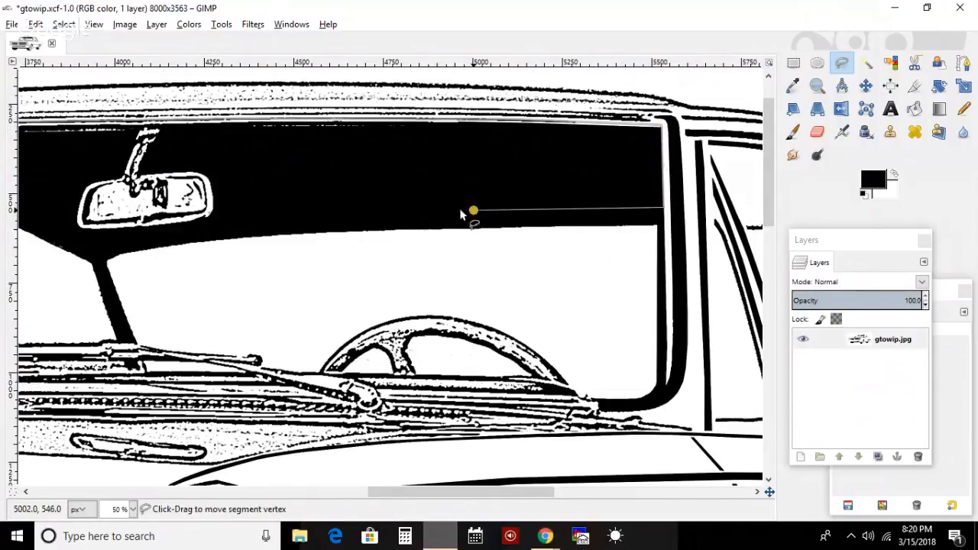
left_click(265, 175)
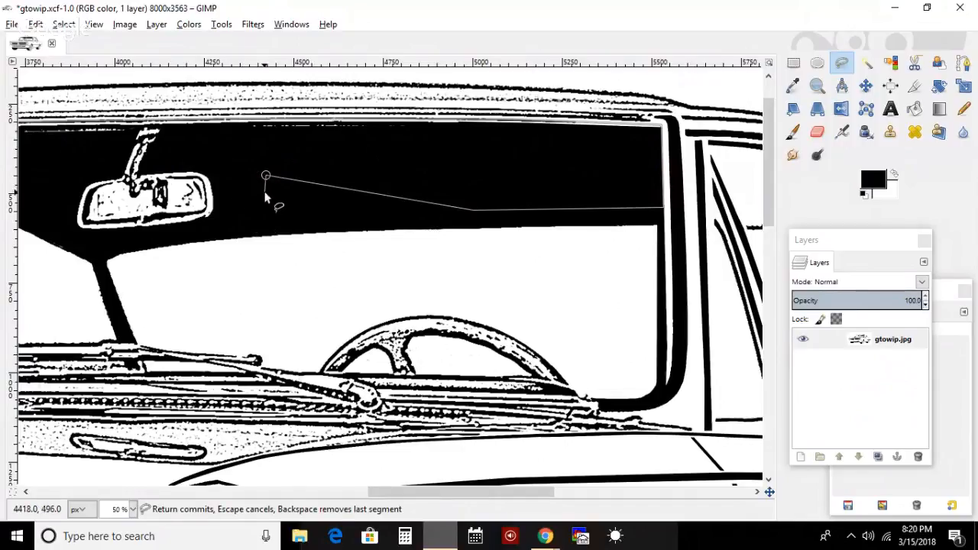
left_click(265, 203)
left_click(211, 235)
left_click(110, 246)
left_click(51, 230)
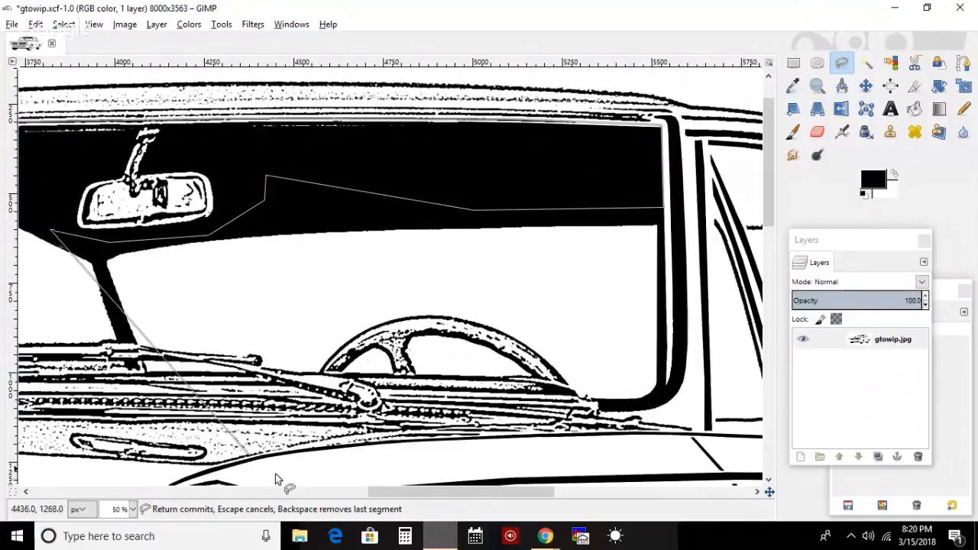
- Trace the outline around the thick black interior post, down one side, across its base and up the other side
left_click_drag(388, 492, 298, 489)
left_click(355, 196)
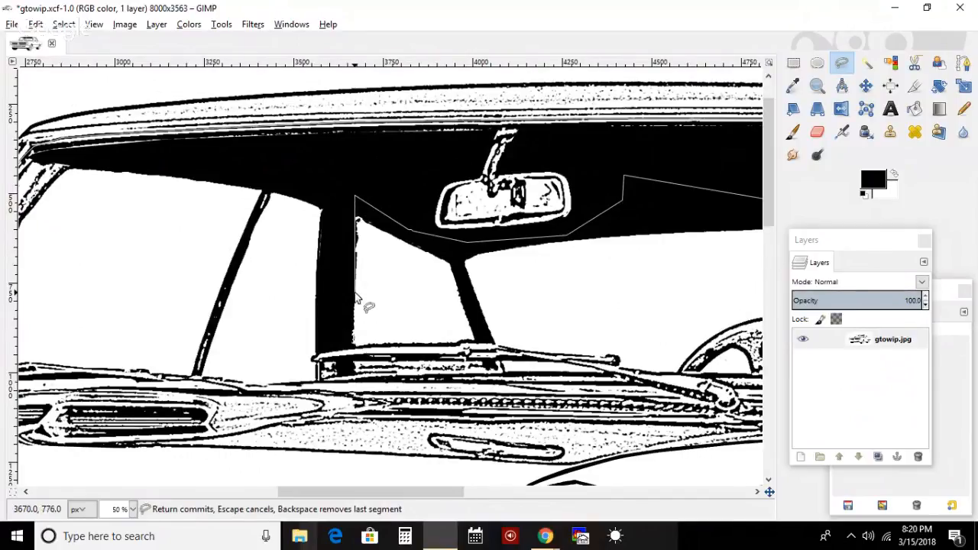
mouse_move(356, 196)
left_mouse_down()
mouse_move(367, 206)
mouse_move(359, 205)
left_mouse_up()
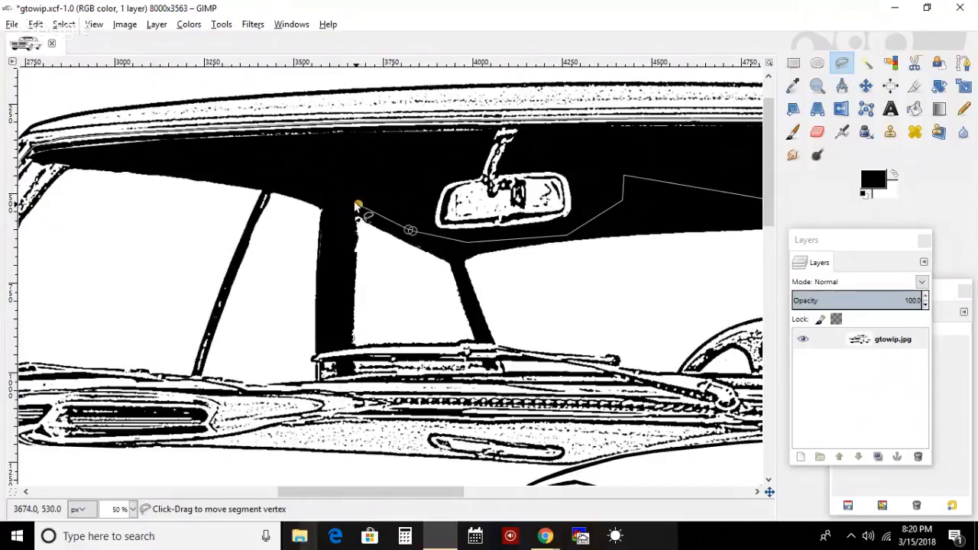
left_click(353, 344)
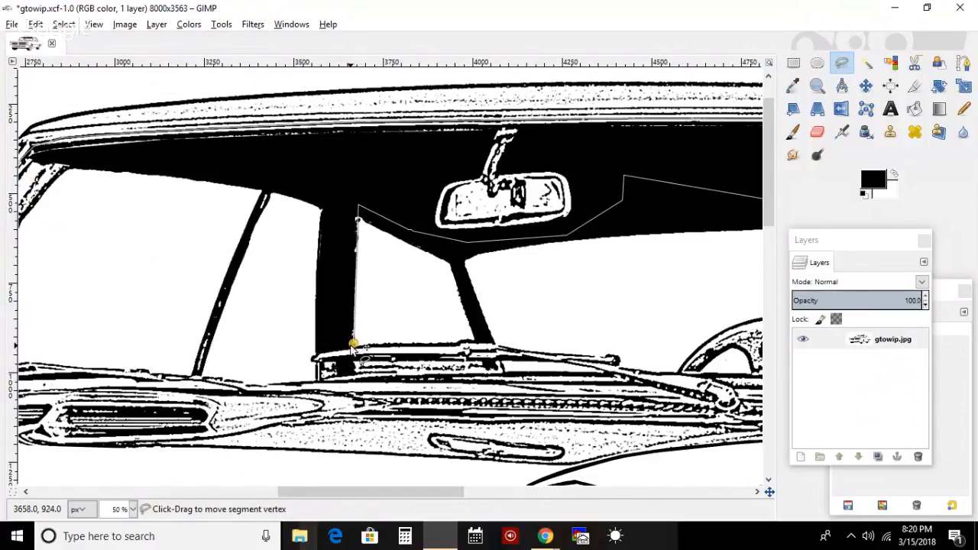
left_click(316, 355)
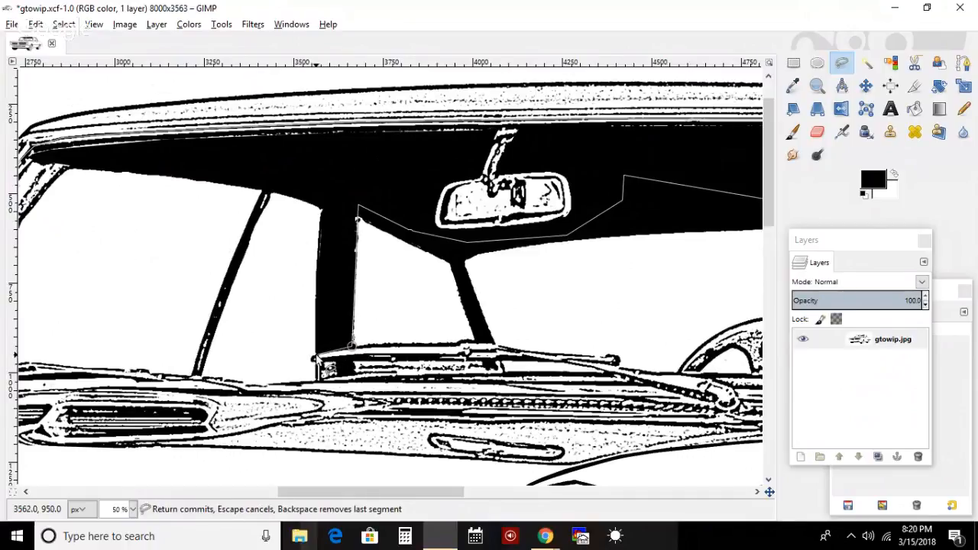
left_click(320, 210)
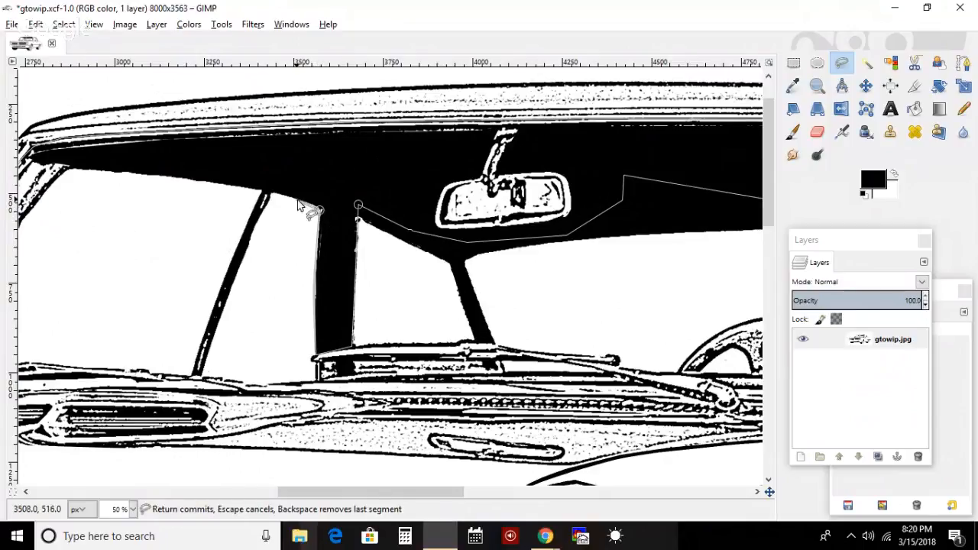
- Continue the outline around the thin slanted window post, down one edge to its base and back up the other
left_click(269, 194)
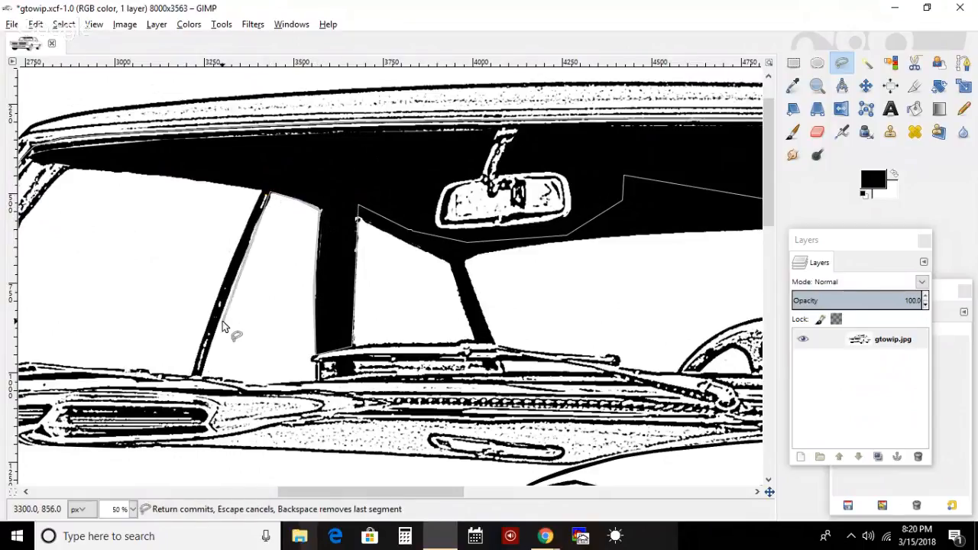
left_click(192, 377)
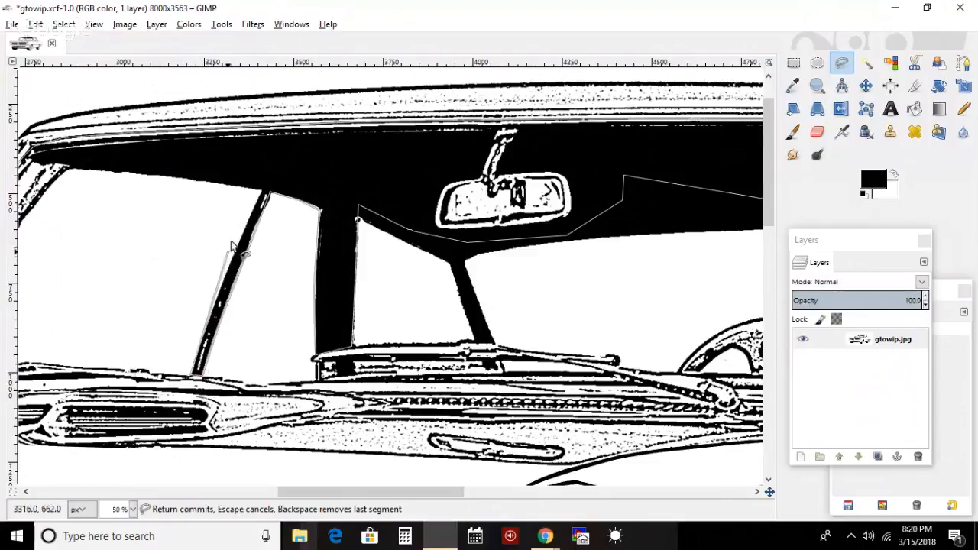
left_click(252, 207)
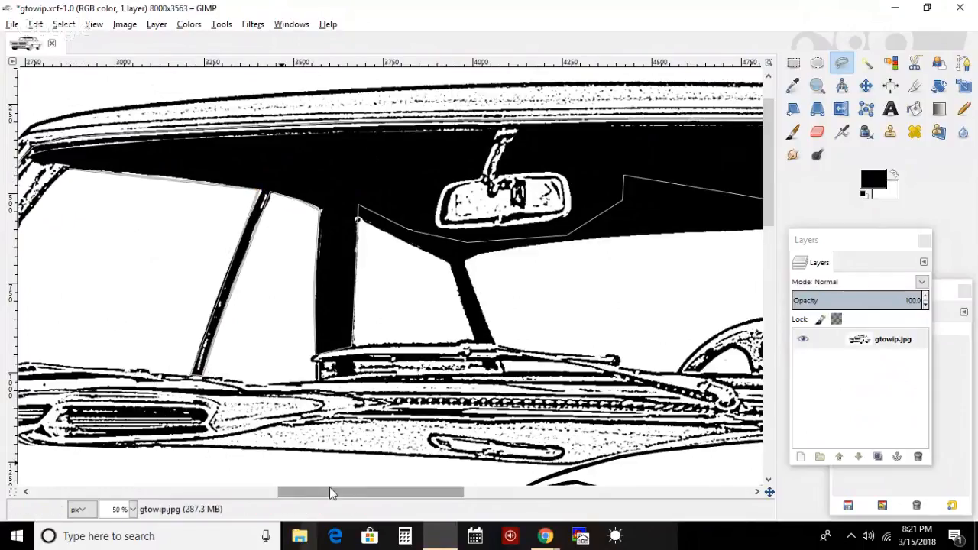
- Carry the outline along the far side window's upper edge, down the speckled pillar's inner edge, and close the selection at its base
left_click_drag(331, 493, 240, 494)
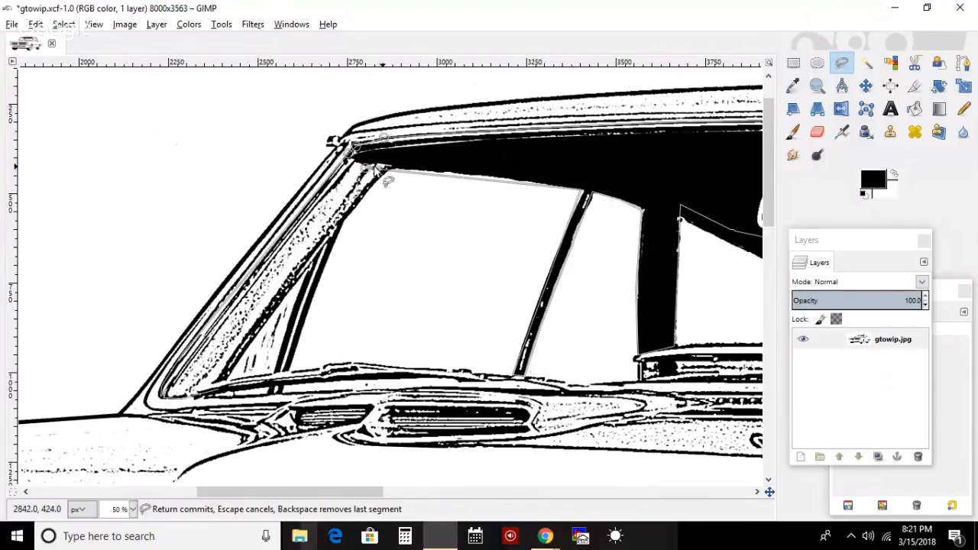
left_click(388, 171)
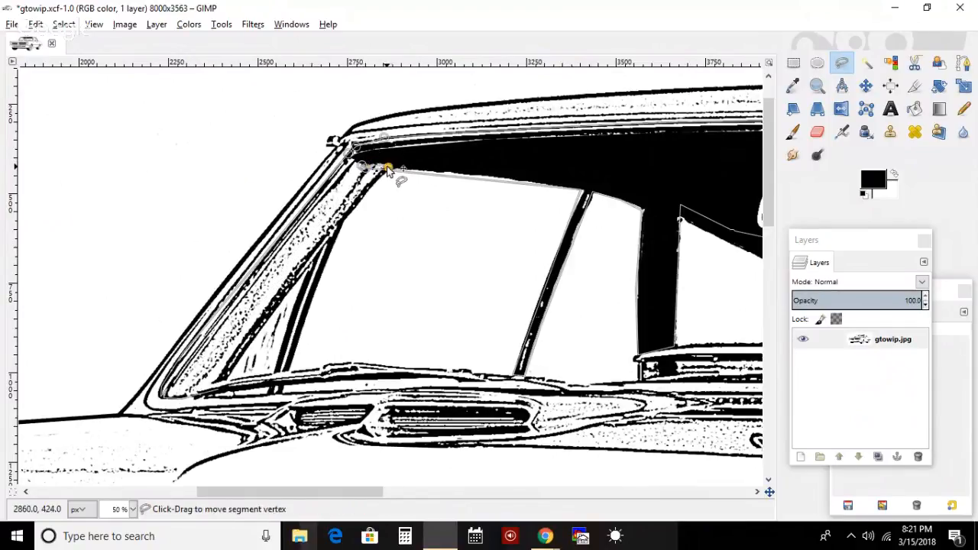
left_click(162, 391)
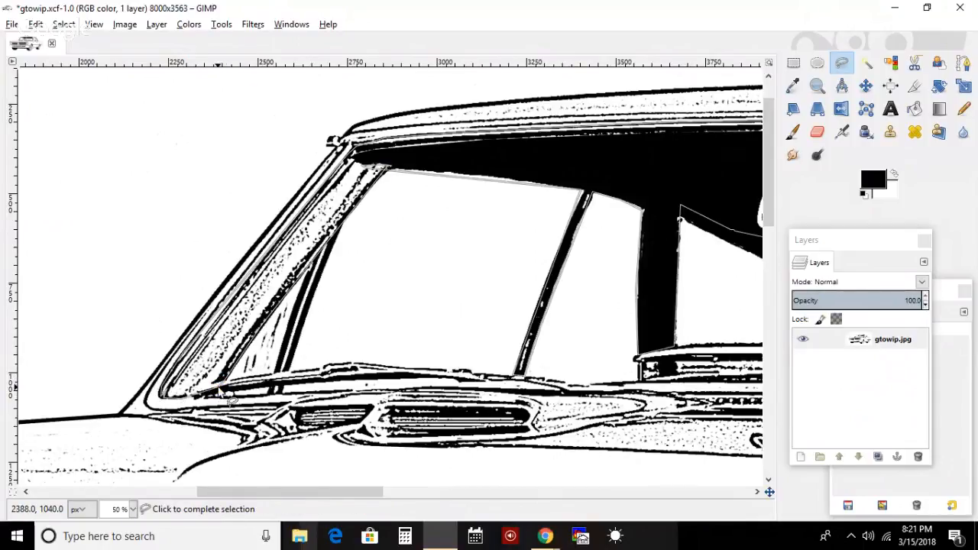
left_click(218, 389)
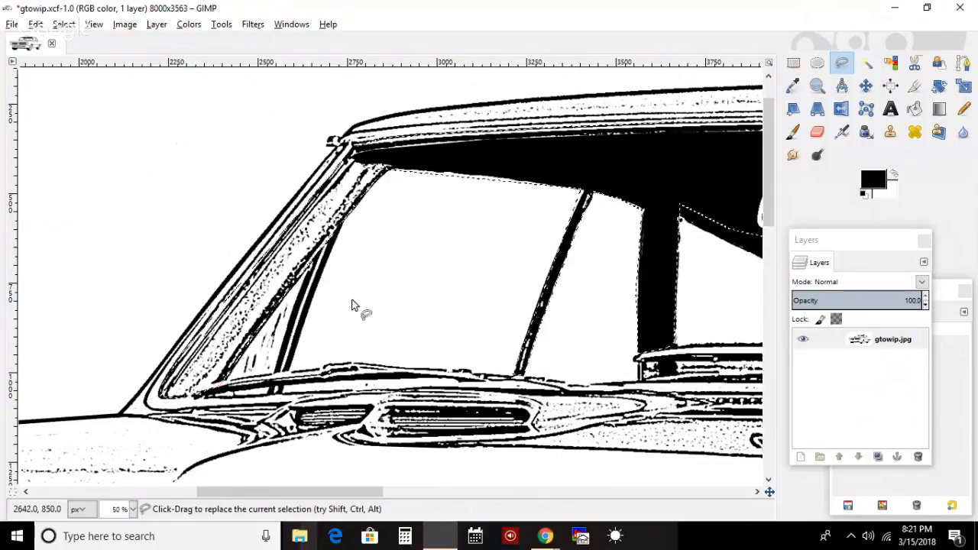
- Paint the selected pillar, posts and roof edge black with the Paintbrush, then undo the strokes covering the rear-view mirror
left_click(795, 135)
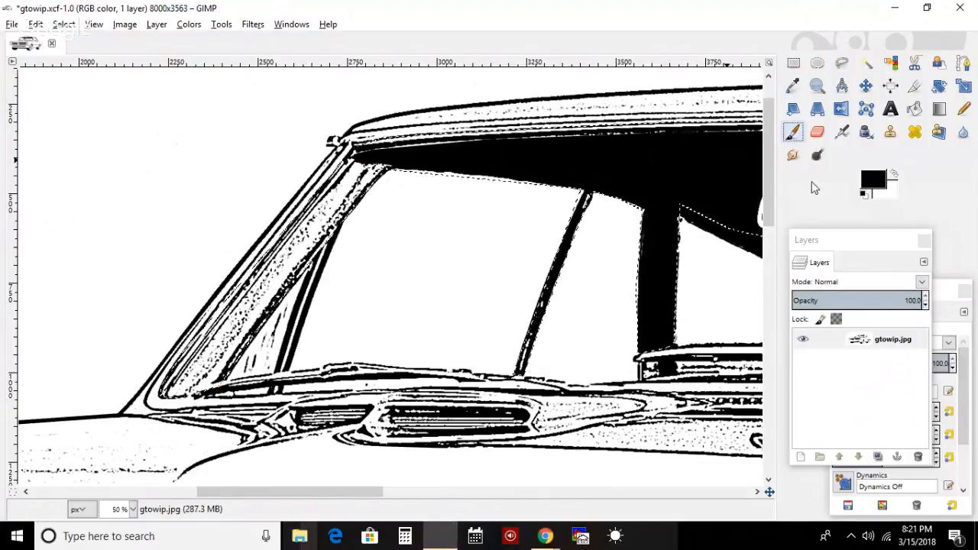
mouse_move(260, 209)
left_mouse_down()
mouse_move(373, 170)
mouse_move(247, 298)
mouse_move(455, 224)
mouse_move(896, 214)
mouse_move(771, 234)
mouse_move(679, 278)
left_mouse_up()
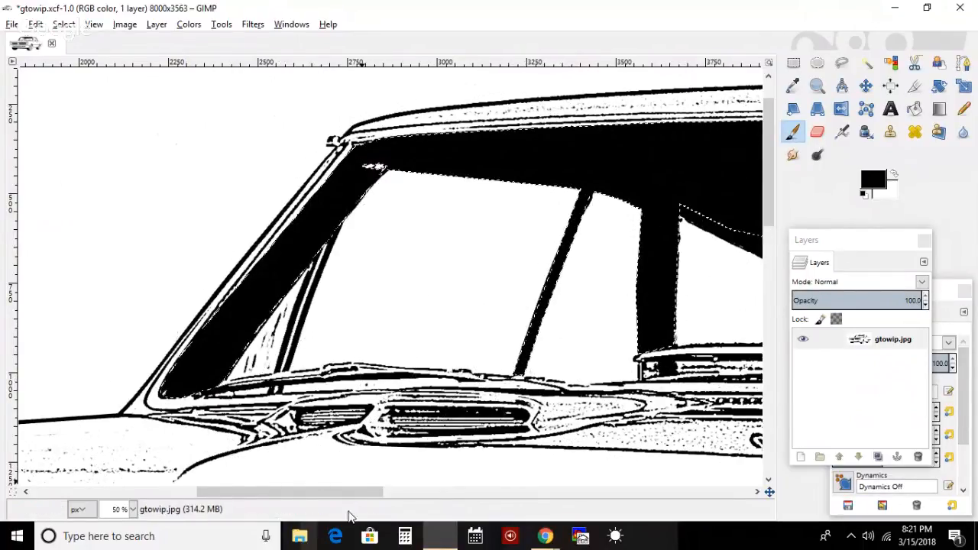
left_click_drag(337, 498, 497, 498)
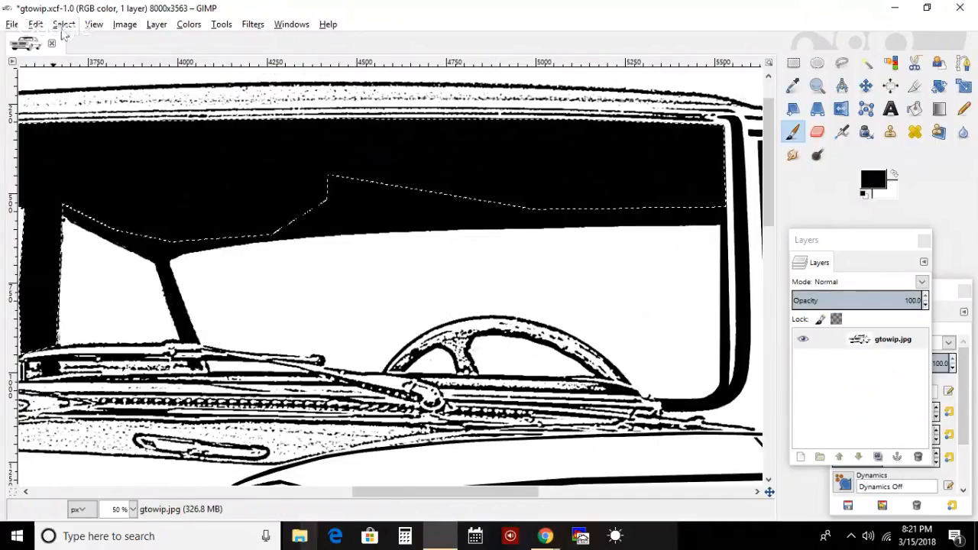
key("ctrl+shift+a")
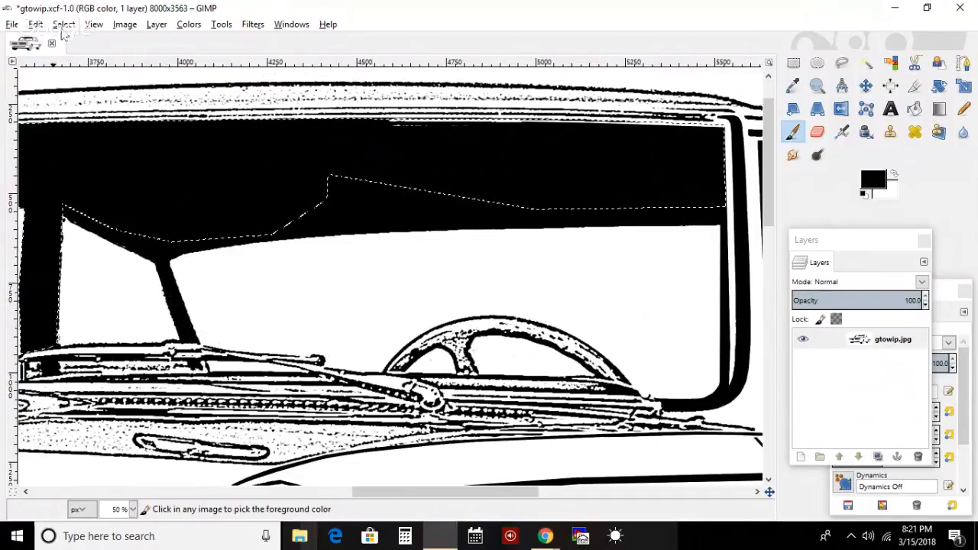
key("ctrl+z")
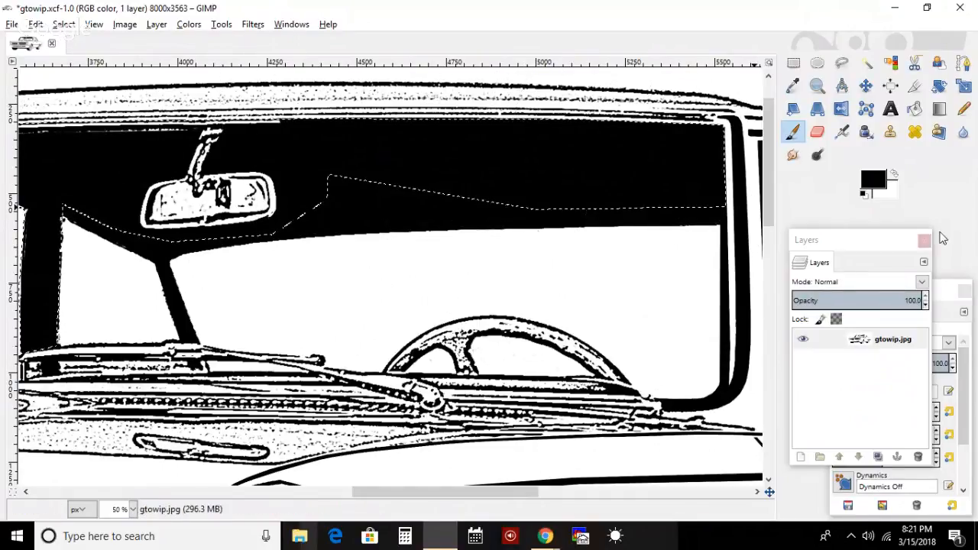
- Paint the remaining white roof-edge line above the mirror and the speckled base of the far windshield pillar black
left_click(948, 297)
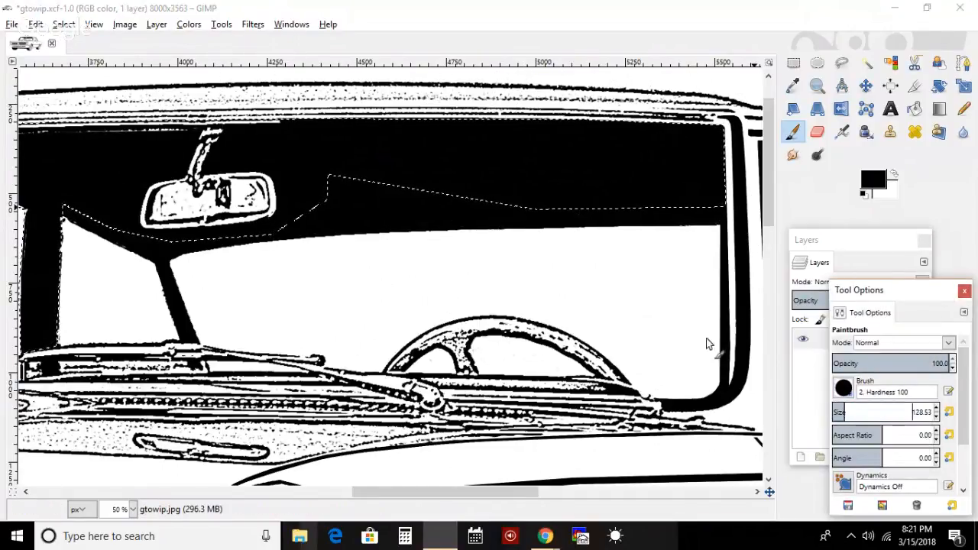
mouse_move(286, 121)
left_mouse_down()
mouse_move(208, 110)
mouse_move(43, 129)
left_mouse_up()
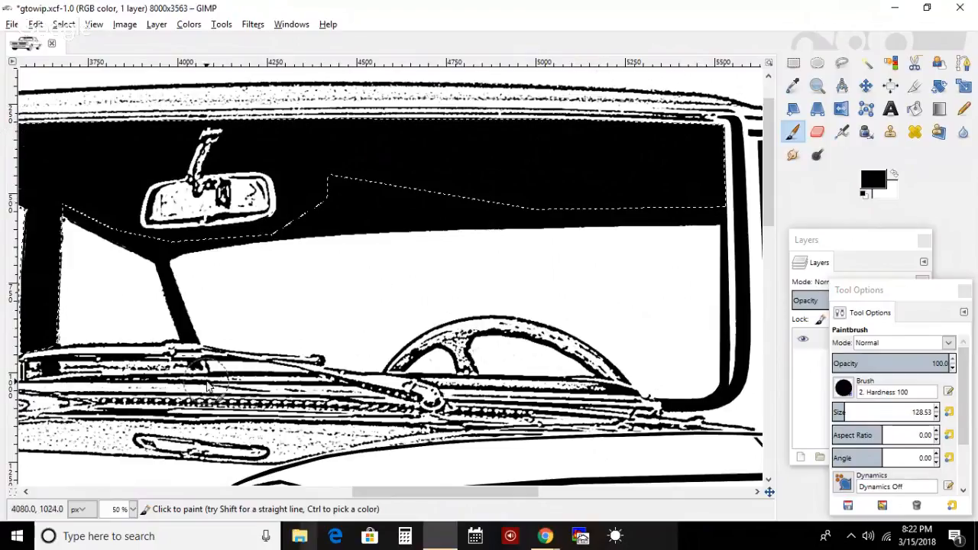
left_click_drag(459, 494, 326, 499)
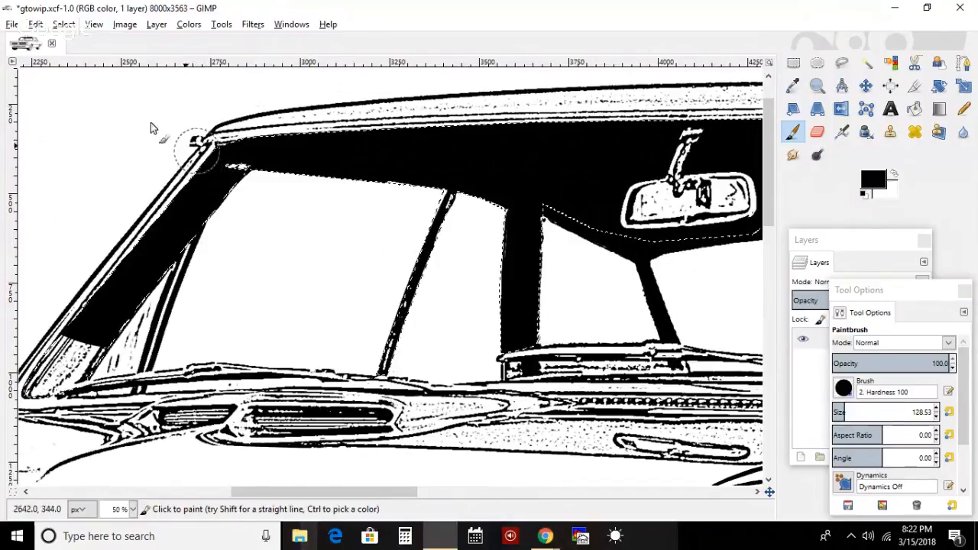
left_click(64, 23)
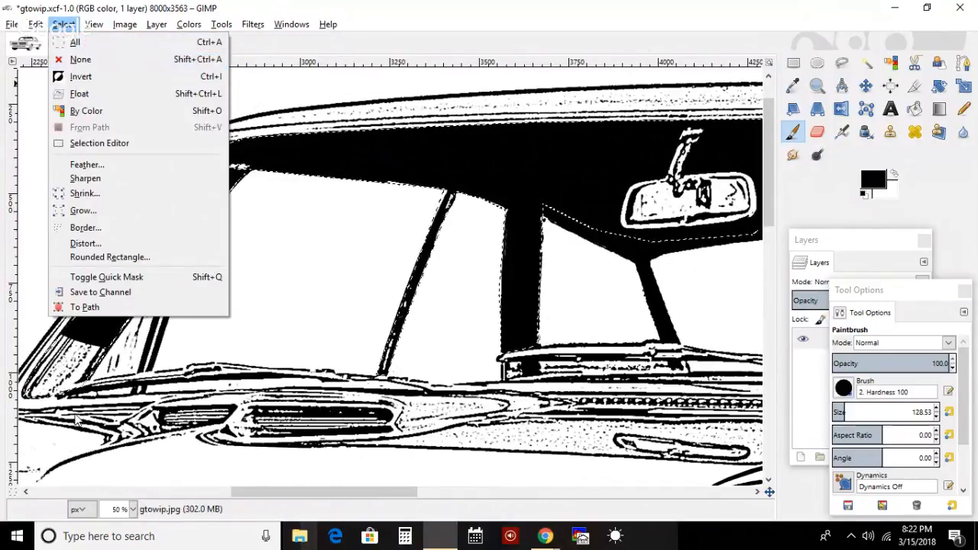
left_click(94, 330)
mouse_move(92, 332)
left_mouse_down()
mouse_move(31, 406)
mouse_move(103, 340)
mouse_move(32, 394)
mouse_move(44, 375)
left_mouse_up()
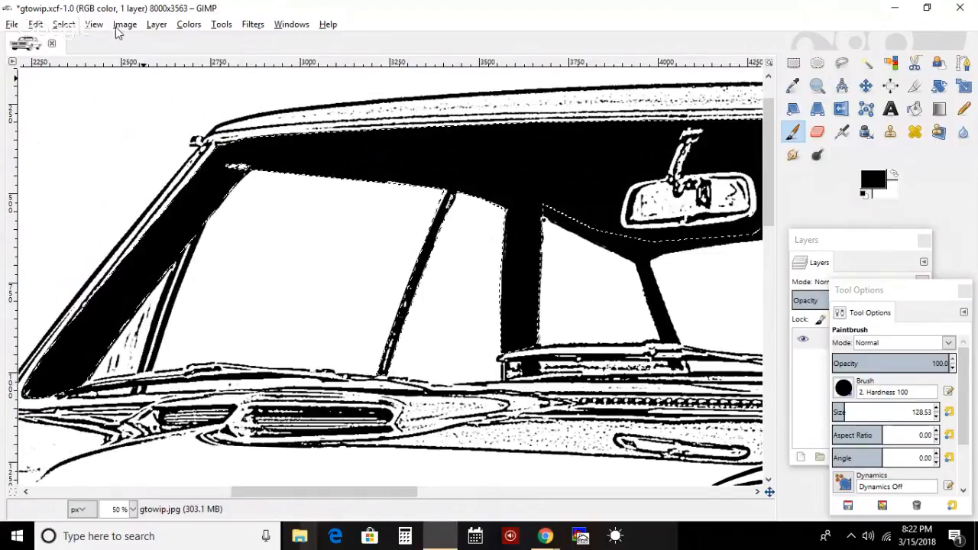
- Clear the selection around the painted windshield frame and activate Free Select
left_click(63, 24)
left_click(70, 59)
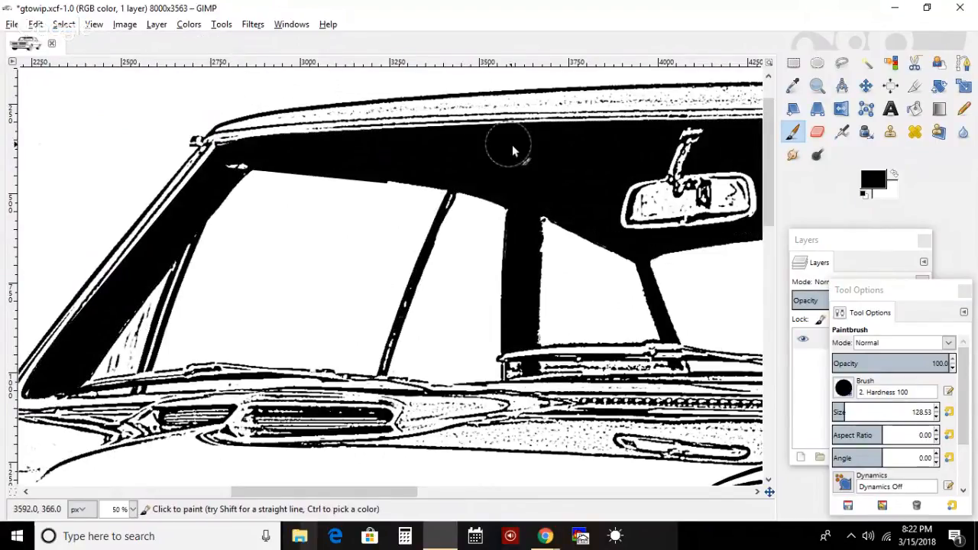
left_click(842, 63)
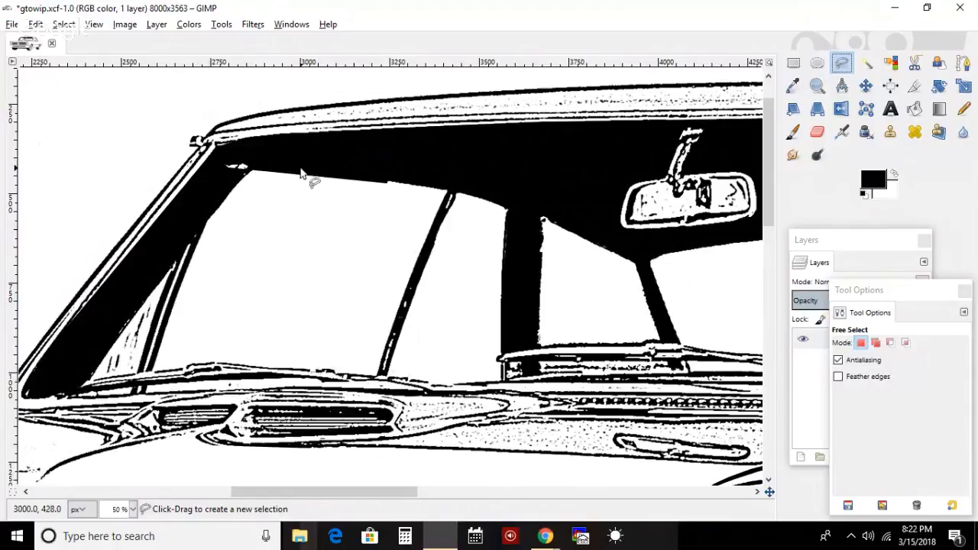
- Start a free selection around the black interior framing in the windshield, tracing the roof underside, thin divider, wide pillar and the small window's edges
left_click(248, 171)
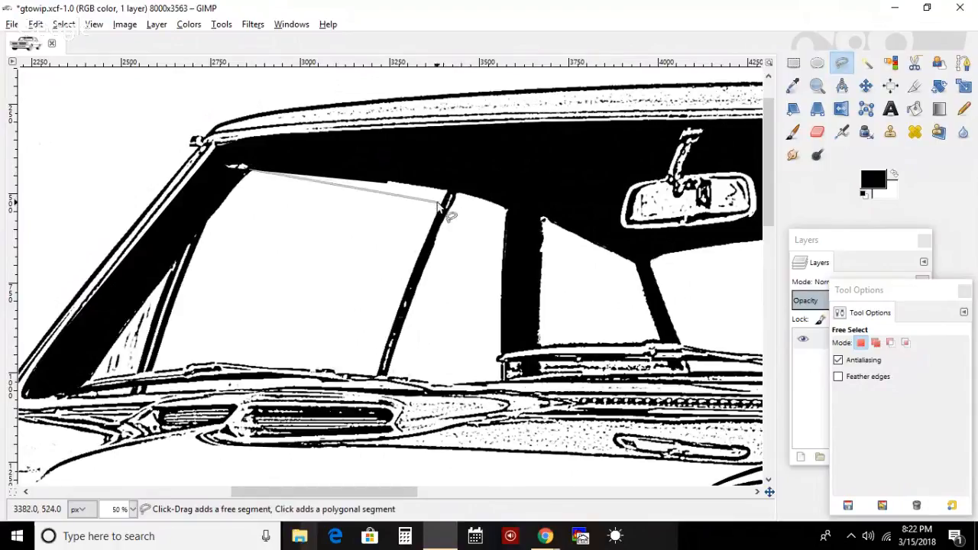
left_click(447, 192)
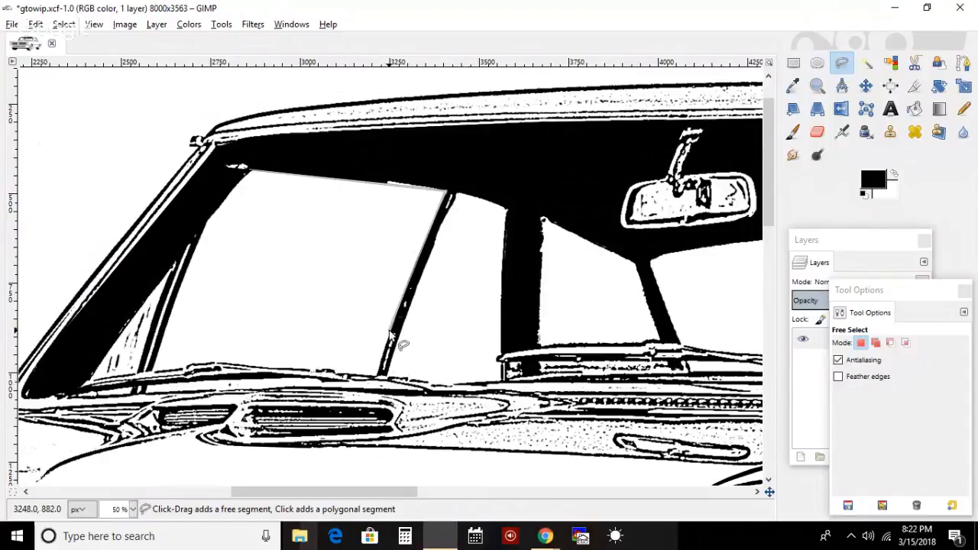
left_click(381, 378)
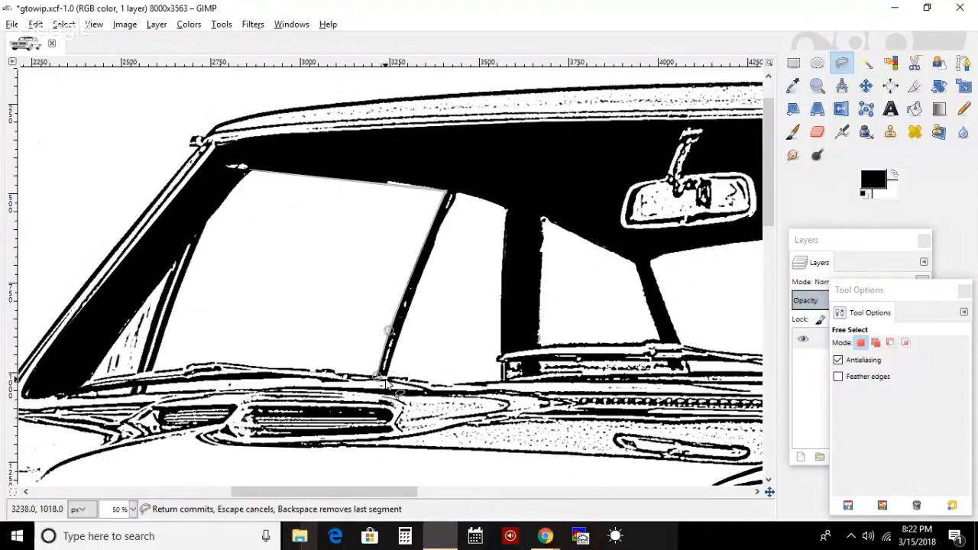
left_click(436, 239)
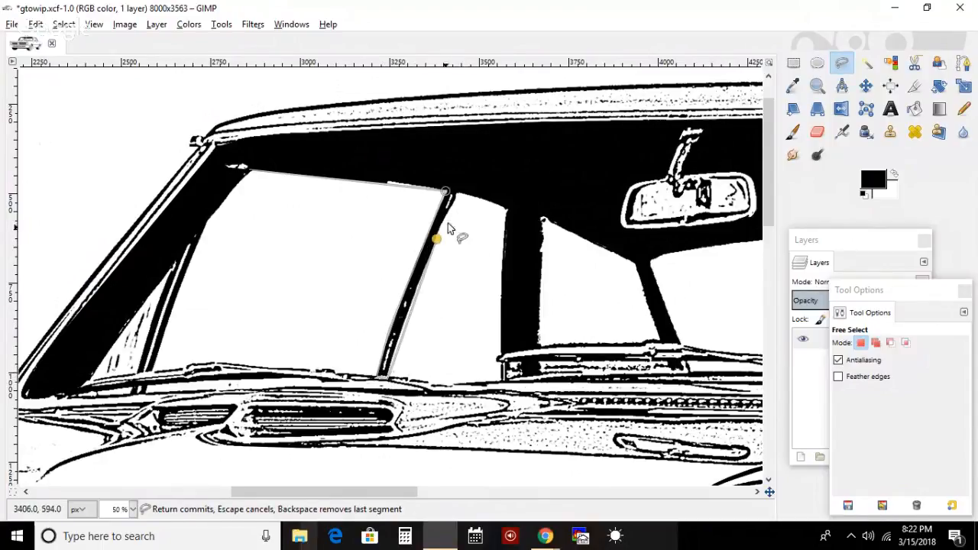
left_click(457, 194)
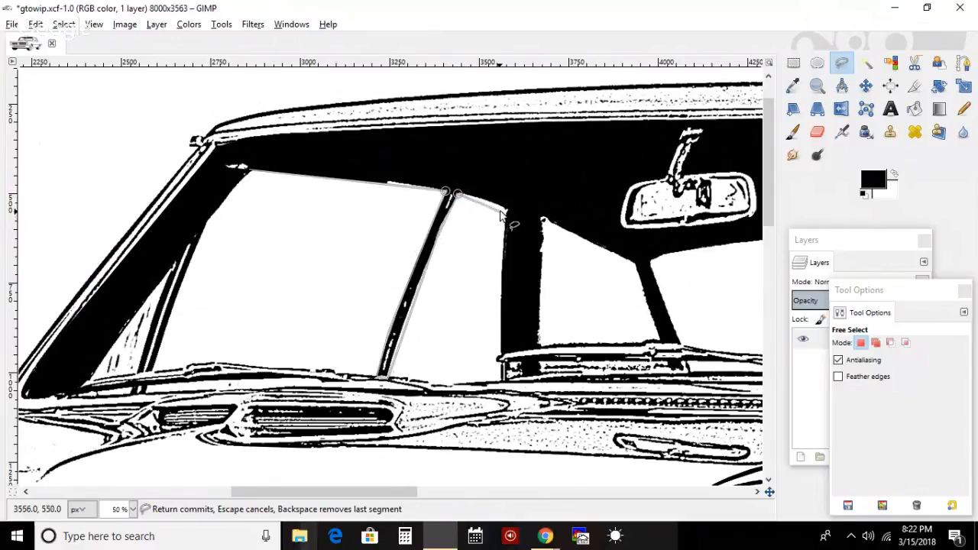
left_click(505, 211)
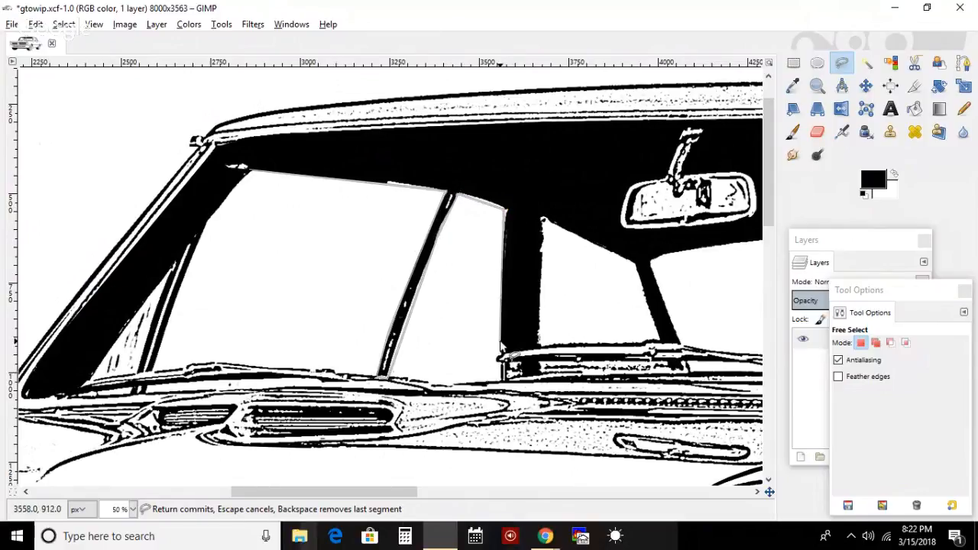
left_click(499, 342)
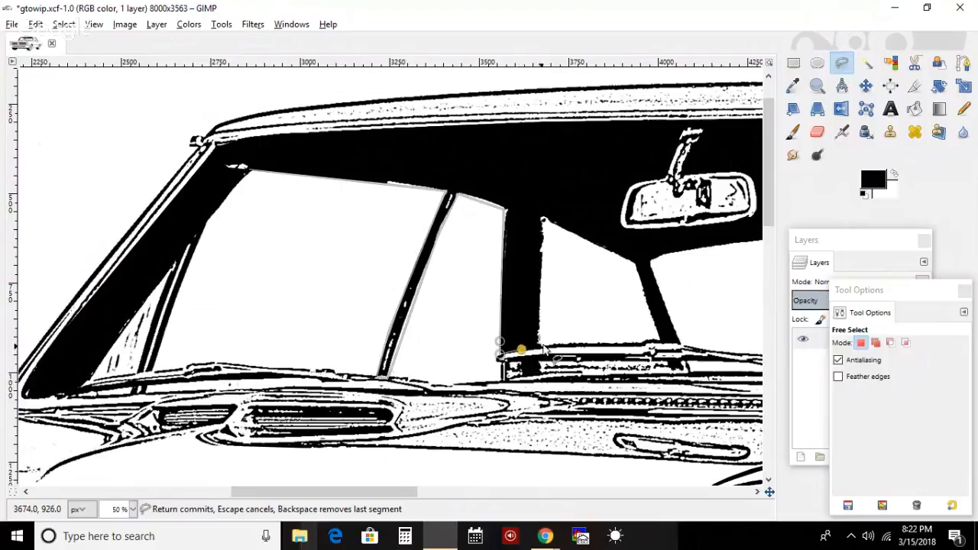
left_click(540, 345)
left_click(543, 220)
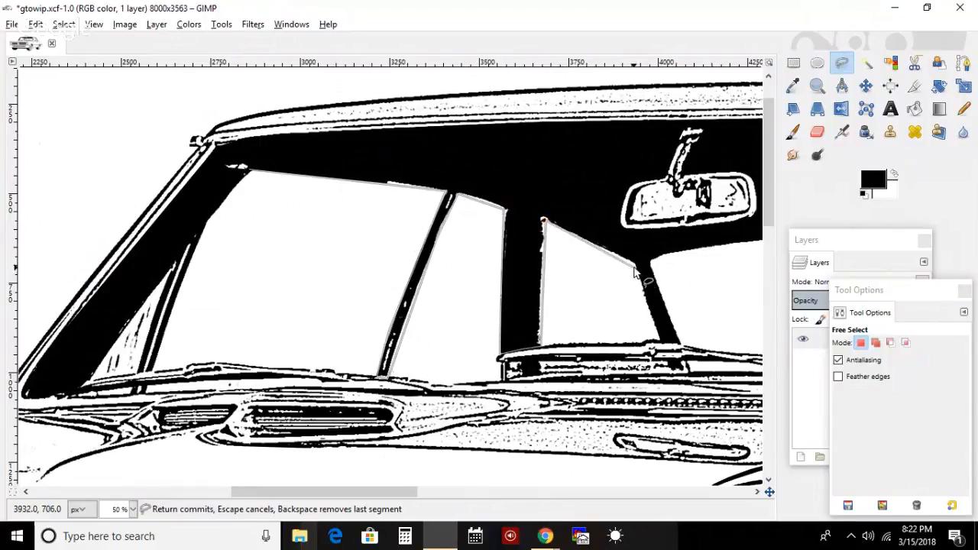
left_click(658, 339)
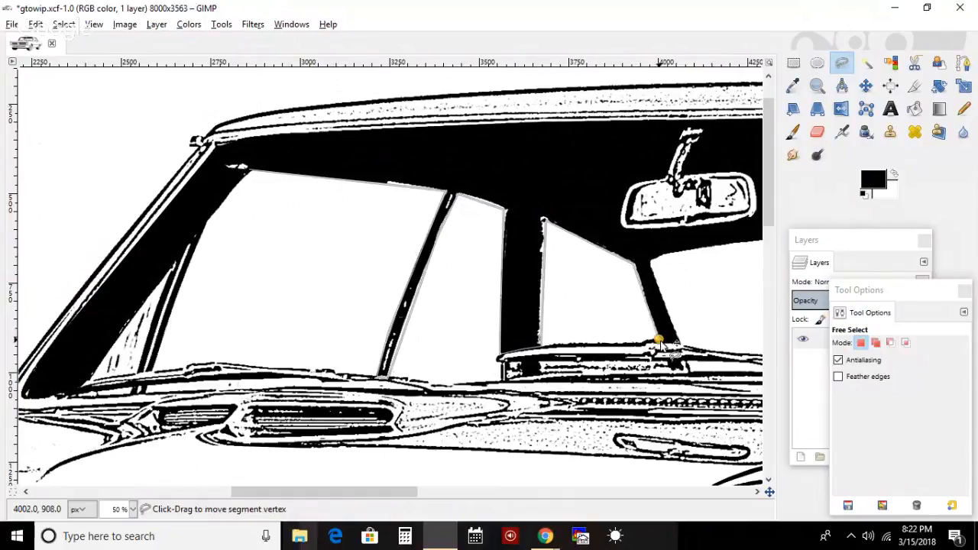
- Continue the free selection around the narrow rear pillar, back through the black roof interior and around the slanted windshield pillar, closing it at its starting corner
left_click(649, 258)
left_click(623, 232)
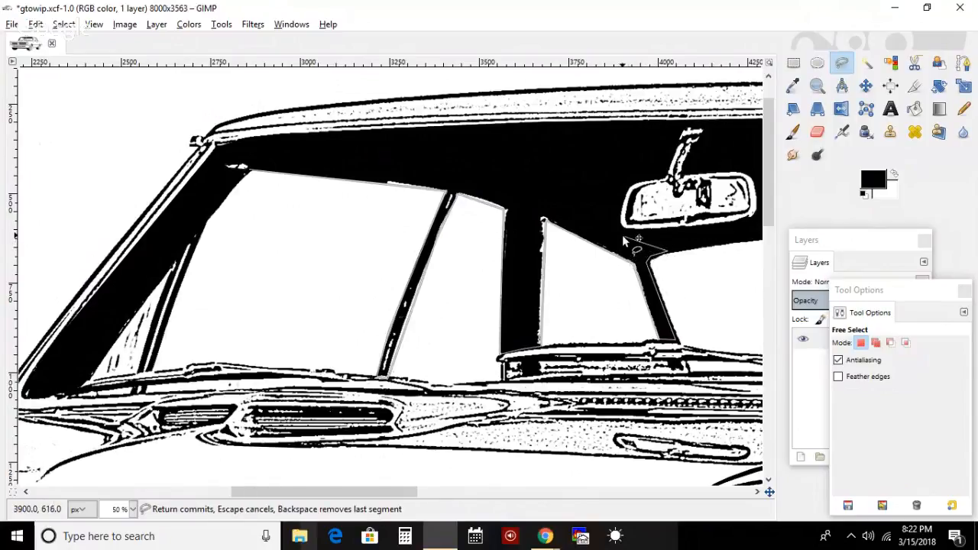
left_click(596, 181)
left_click(439, 147)
left_click(268, 145)
left_click(249, 139)
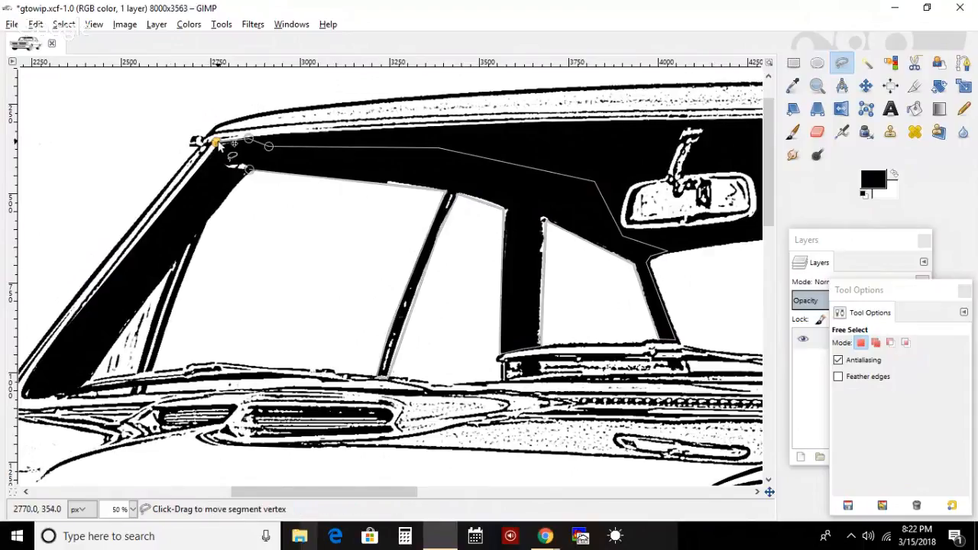
left_click_drag(216, 142, 211, 144)
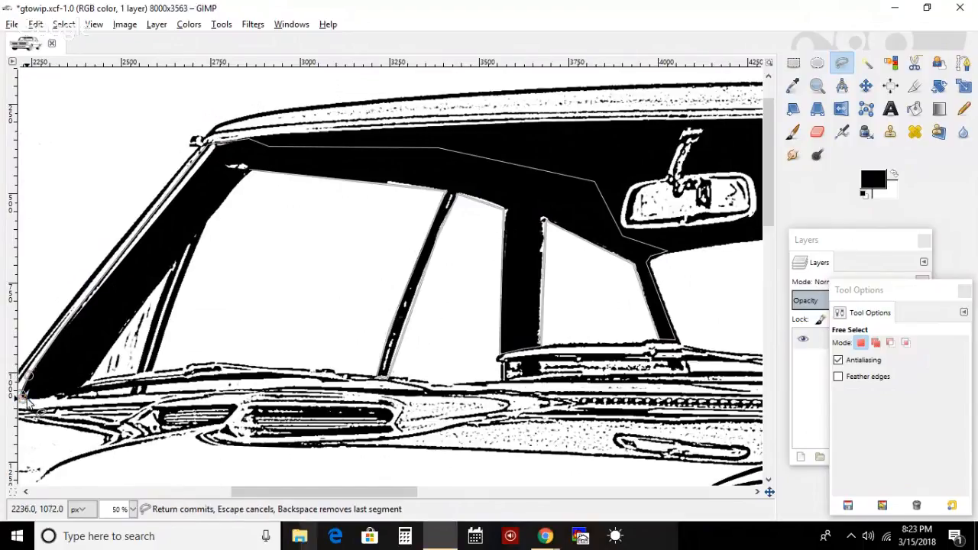
left_click(66, 399)
left_click(82, 386)
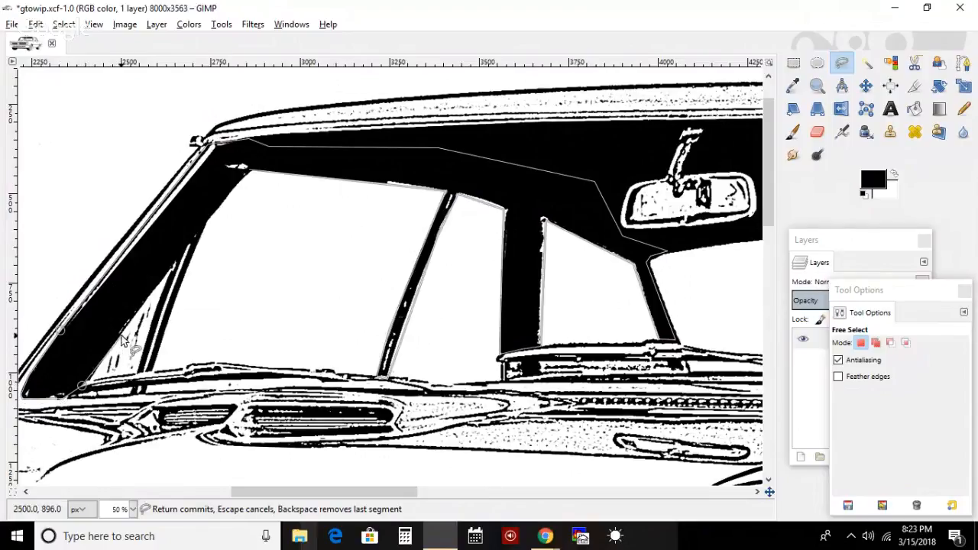
left_click(191, 245)
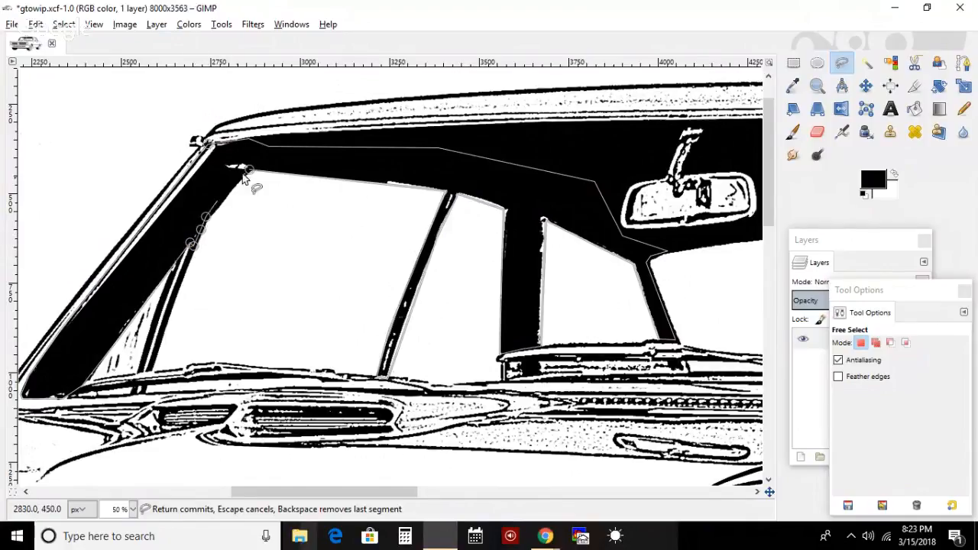
left_click(250, 169)
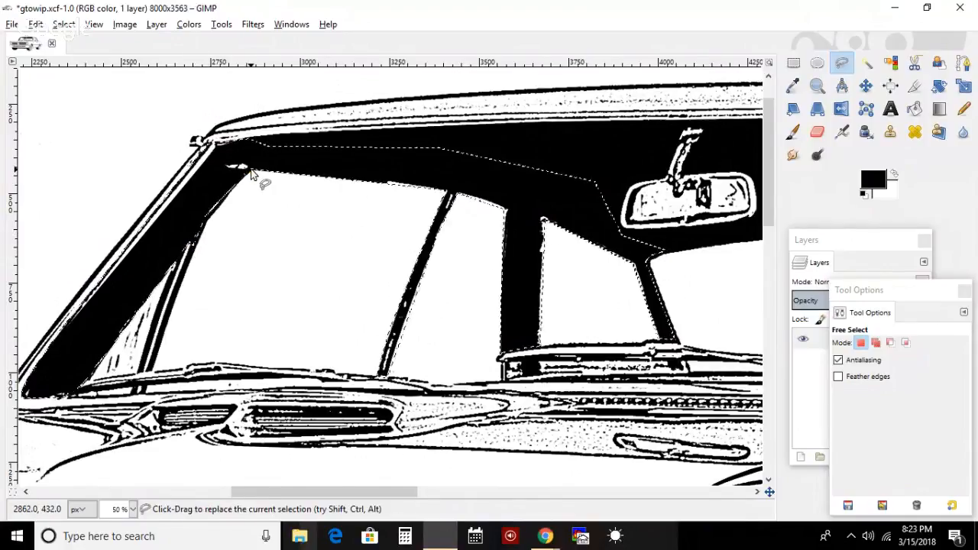
- Paint the selected roof edge, divider and pillars solid black with the Paintbrush, and clear the selection
left_click(798, 138)
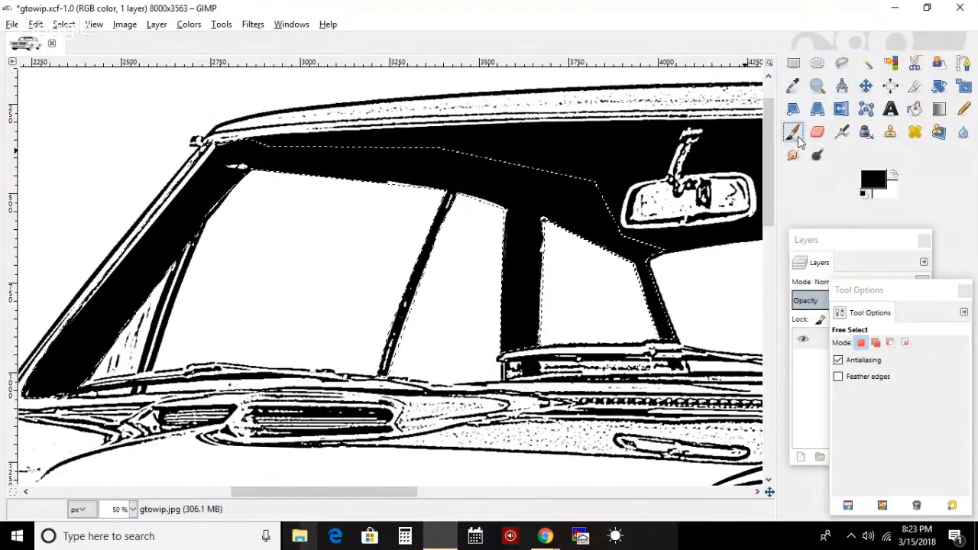
mouse_move(443, 187)
left_mouse_down()
mouse_move(390, 389)
mouse_move(454, 323)
left_mouse_up()
key("ctrl+shift+a")
mouse_move(138, 232)
left_mouse_down()
mouse_move(101, 316)
mouse_move(123, 309)
mouse_move(84, 337)
left_mouse_up()
mouse_move(35, 383)
left_mouse_down()
mouse_move(187, 231)
mouse_move(211, 188)
mouse_move(482, 167)
mouse_move(688, 231)
mouse_move(699, 287)
mouse_move(592, 321)
mouse_move(413, 250)
mouse_move(509, 158)
mouse_move(364, 381)
left_mouse_up()
mouse_move(383, 344)
left_mouse_down()
mouse_move(421, 244)
mouse_move(84, 381)
left_mouse_up()
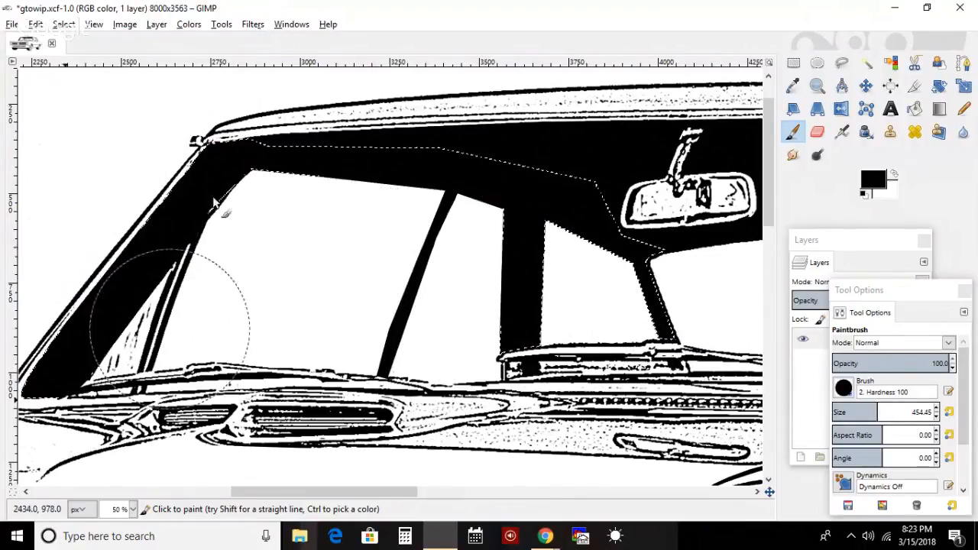
left_click(64, 24)
left_click(65, 37)
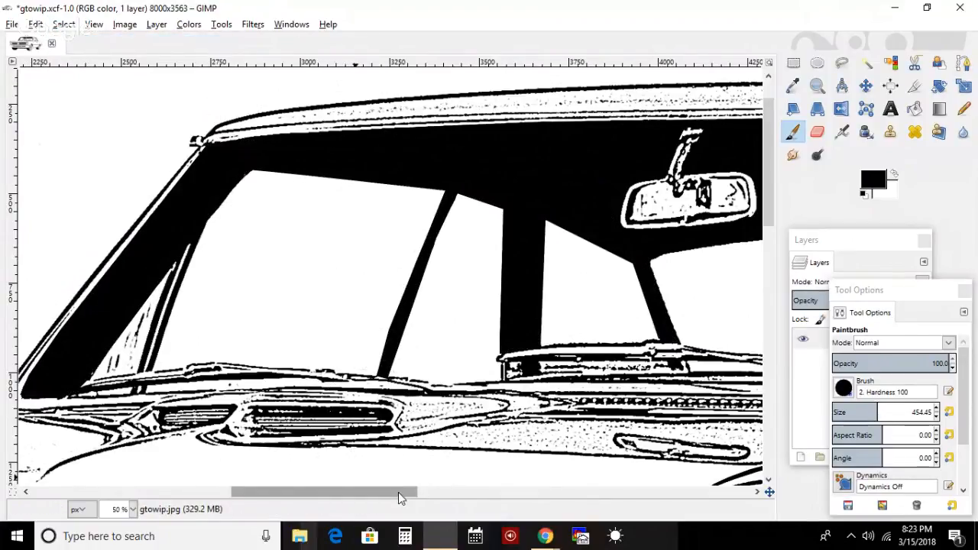
- Make a free selection of the upper part of the front side window, down to the ragged horizontal line
mouse_move(398, 492)
left_mouse_down()
mouse_move(544, 482)
mouse_move(611, 489)
left_mouse_up()
left_click(842, 63)
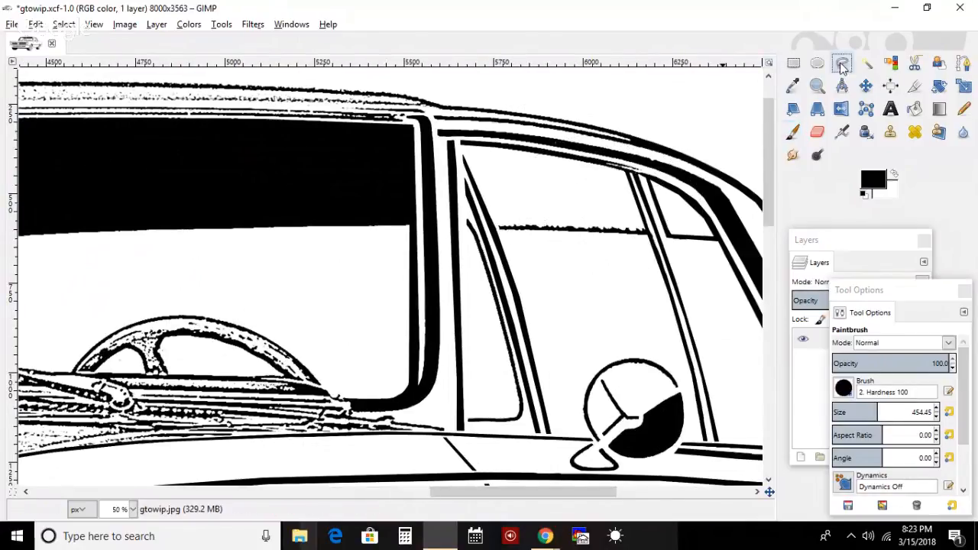
left_click(628, 174)
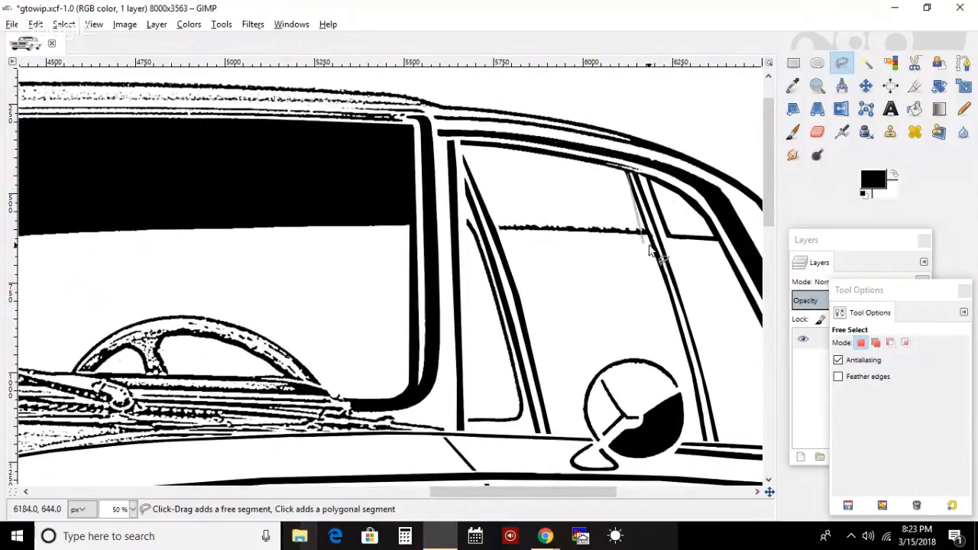
left_click(649, 233)
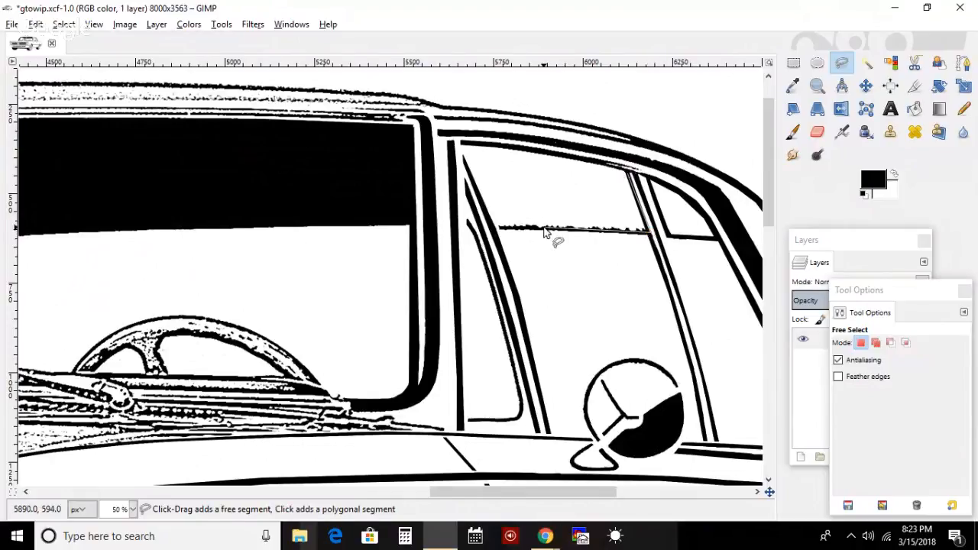
left_click(499, 230)
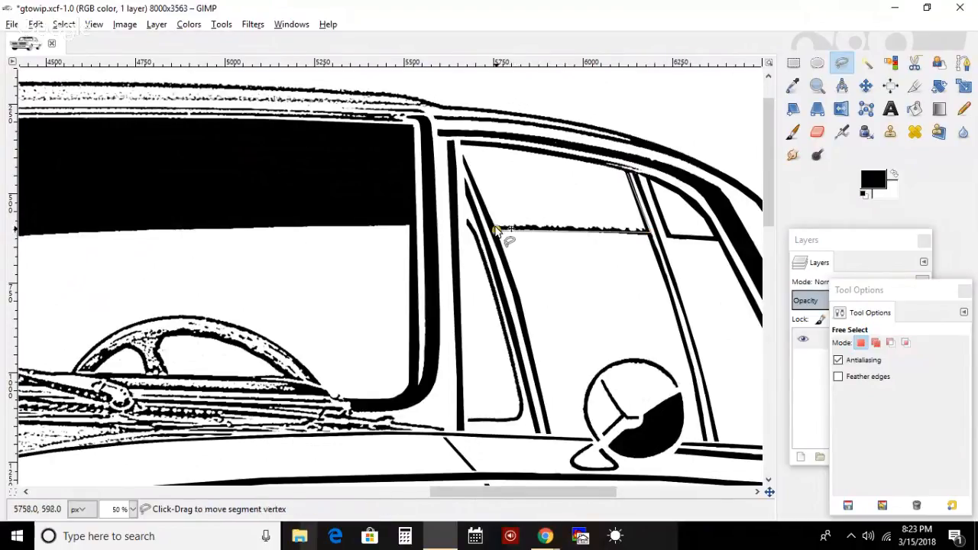
left_click(461, 142)
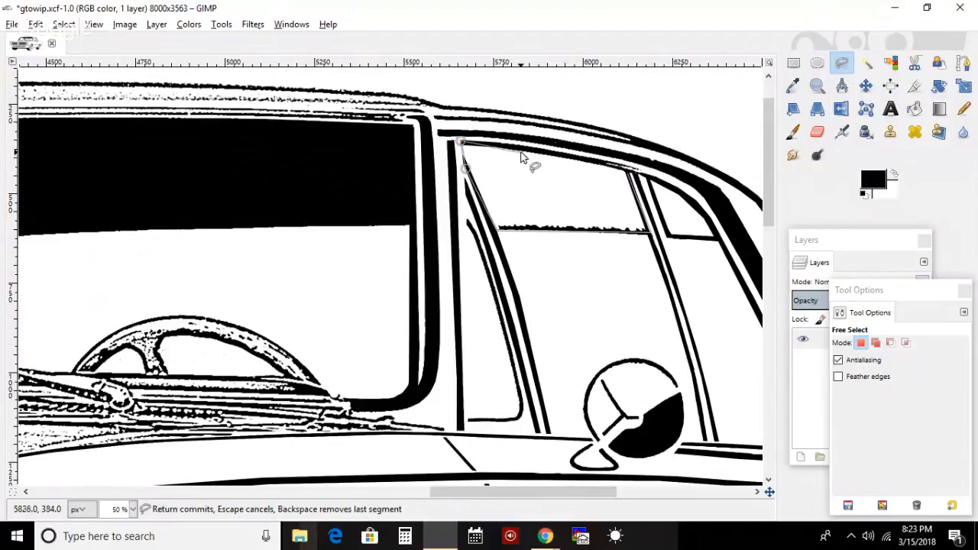
left_click(604, 160)
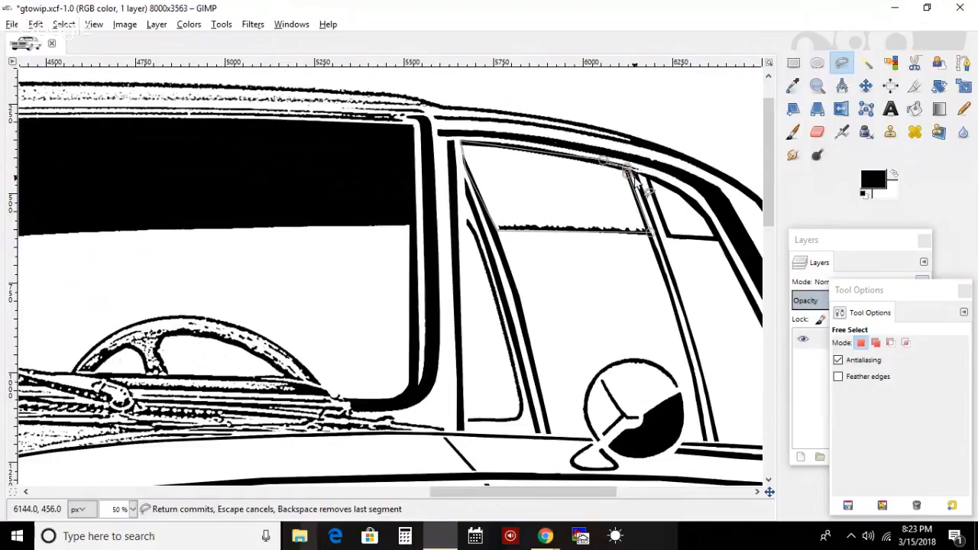
left_click(628, 176)
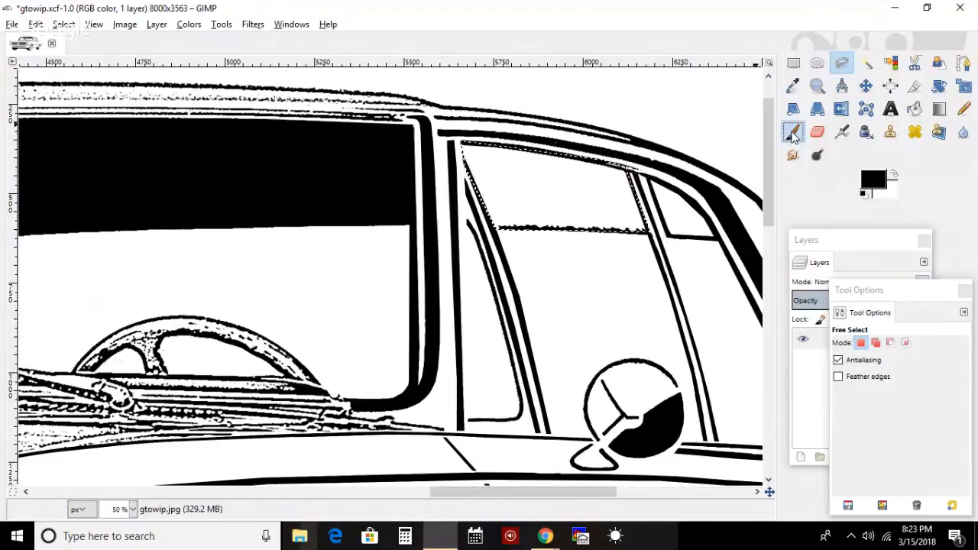
- Paint the selected upper part of the front side window solid black with the Paintbrush, and clear the selection
left_click(793, 131)
mouse_move(462, 197)
left_mouse_down()
mouse_move(512, 188)
mouse_move(591, 207)
mouse_move(462, 156)
left_mouse_up()
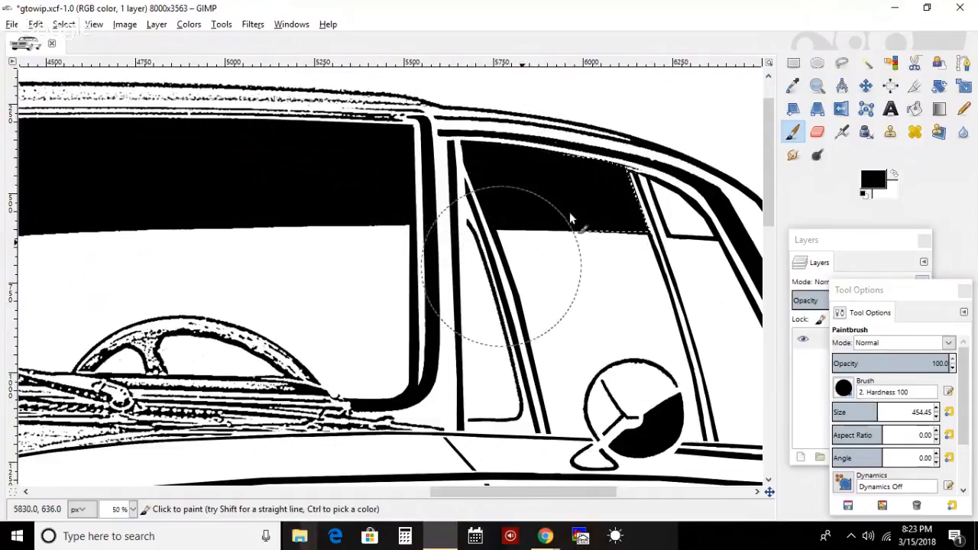
left_click(63, 24)
left_click(84, 59)
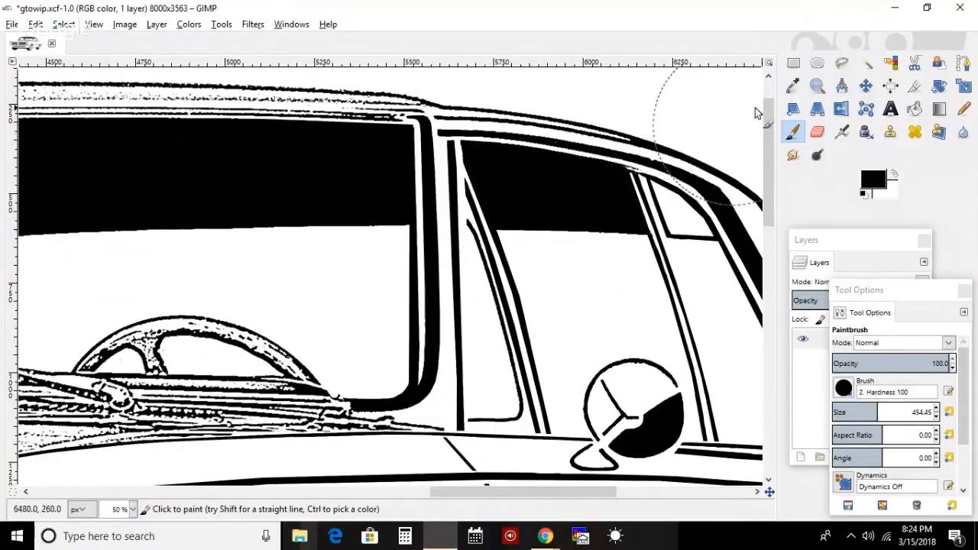
- Make a narrow free selection along the slanted vent-window frame beside the black-filled part of the side window
left_click(843, 66)
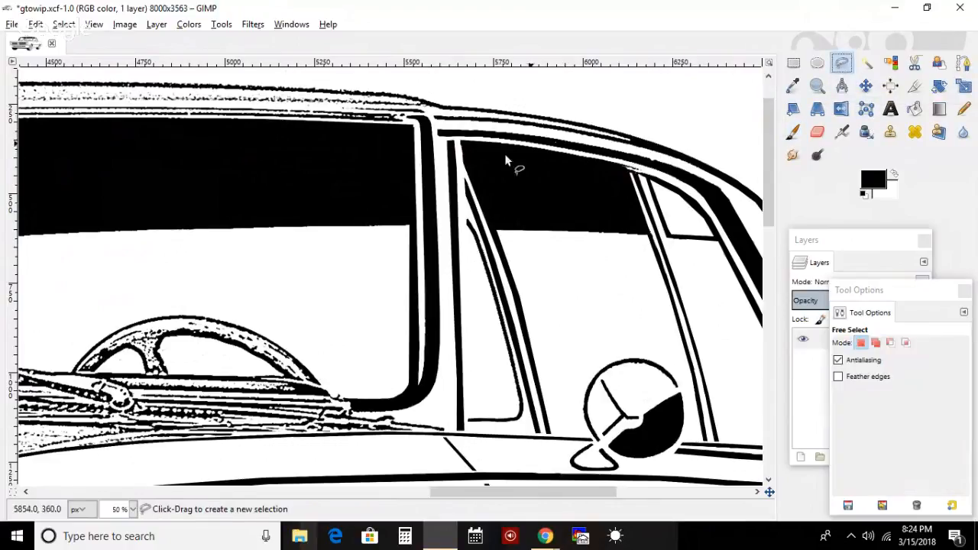
left_click(462, 146)
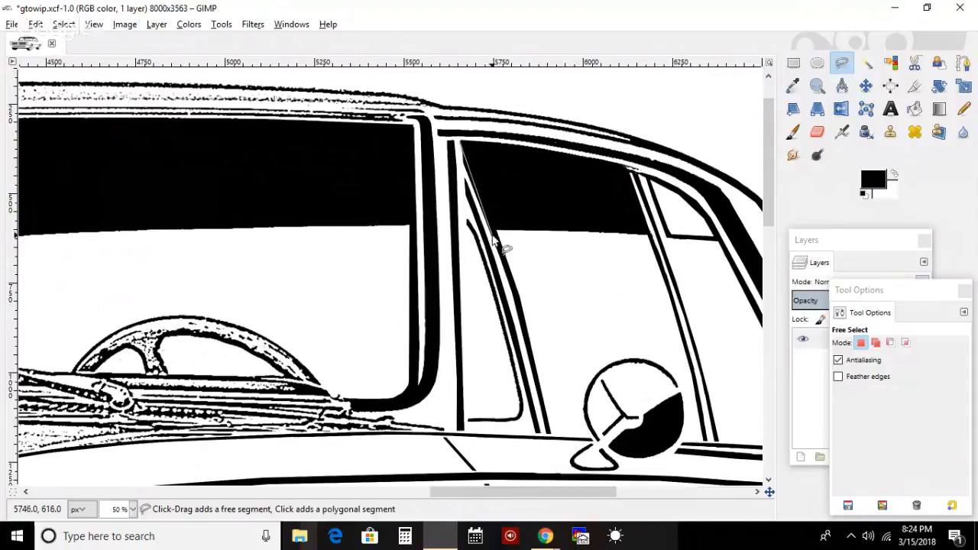
left_click(492, 236)
left_click(496, 253)
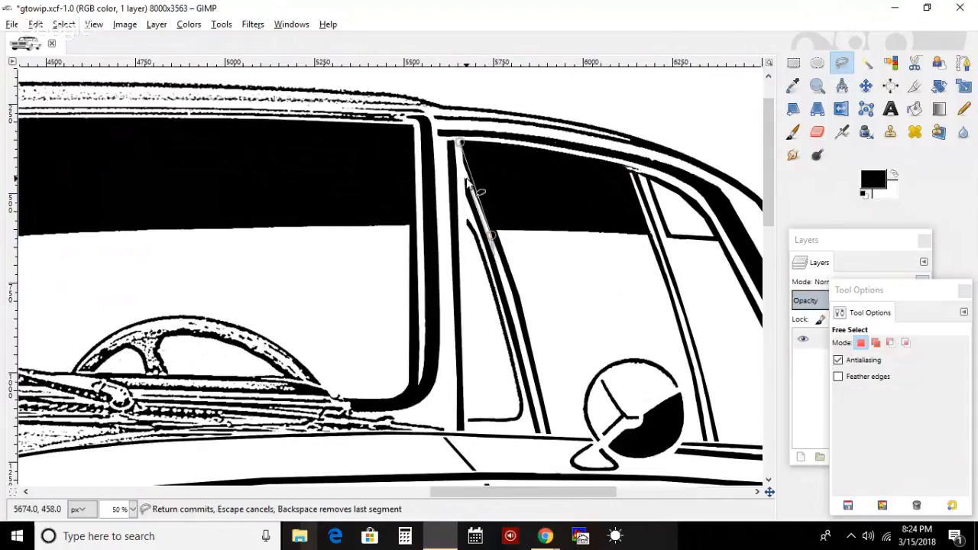
left_click(462, 146)
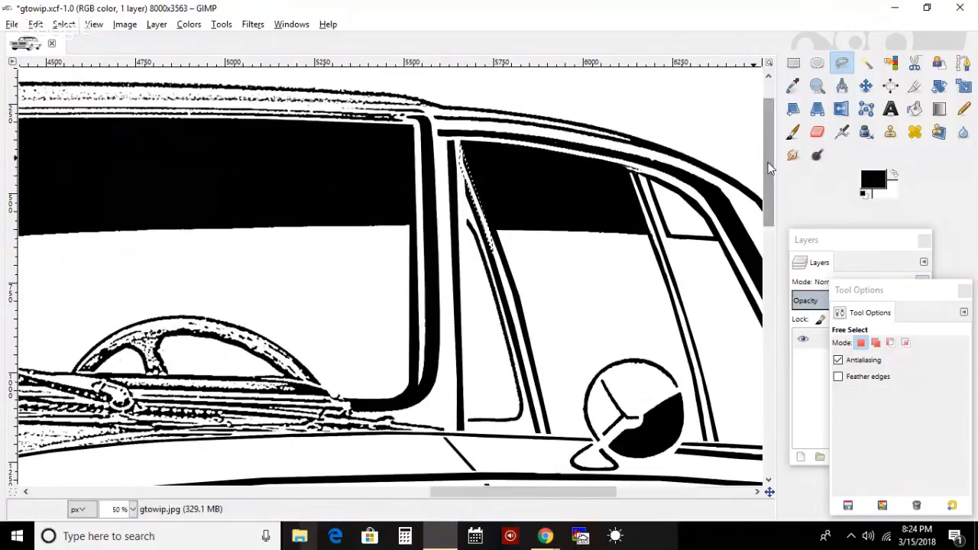
- Swap the foreground colour to white, paint the selected sliver along the vent-window frame, and clear the selection
left_click(893, 176)
left_click(499, 137)
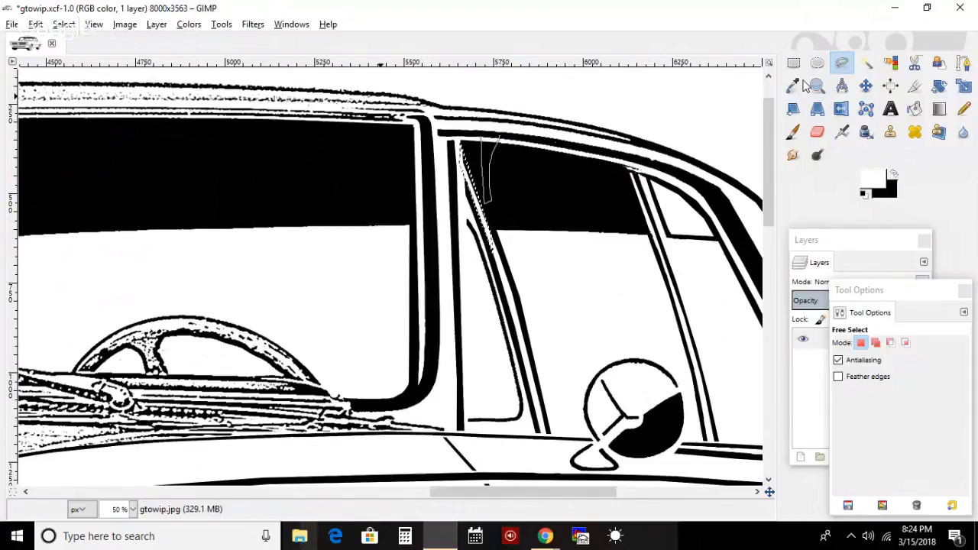
left_click(793, 134)
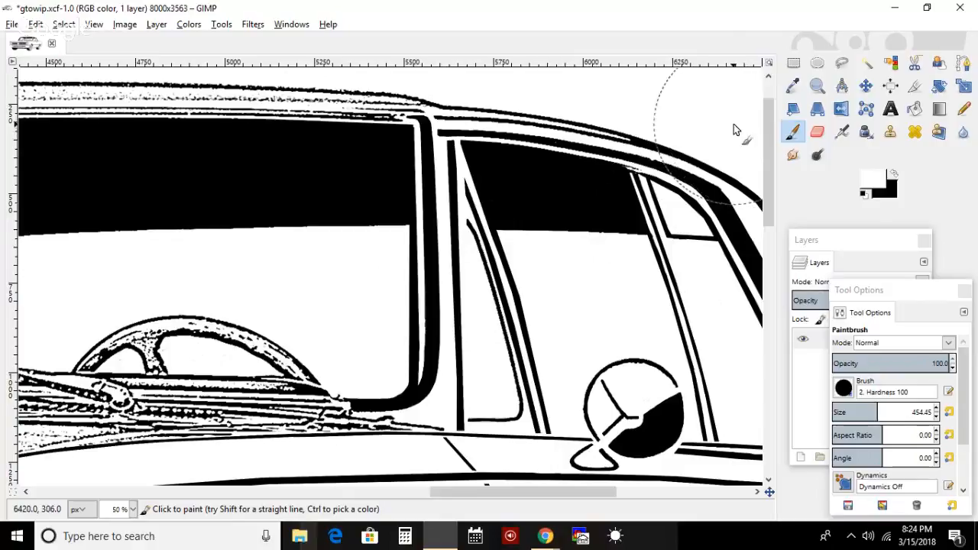
- Examine the front side window up close at 100%, and read the latest messages in the live chat pop-up
left_click(842, 62)
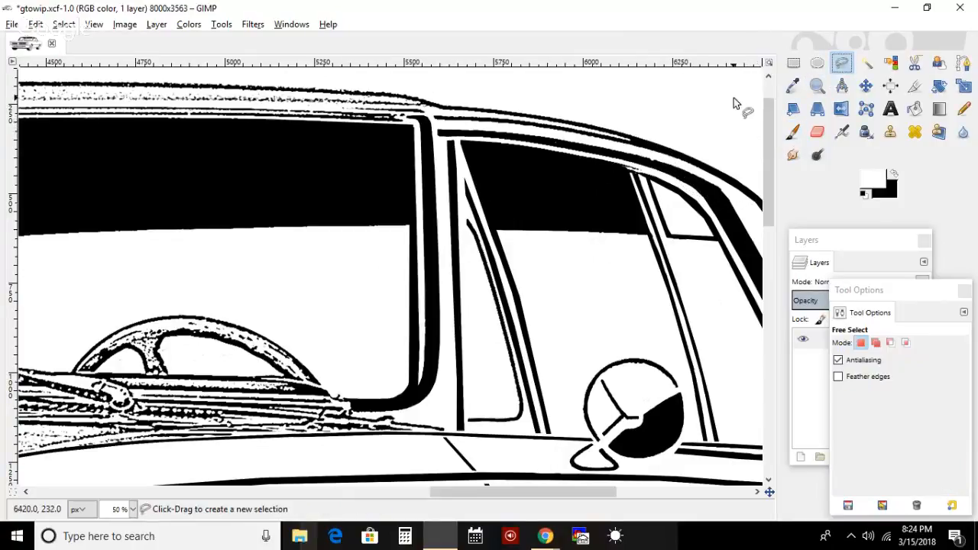
left_click(817, 85)
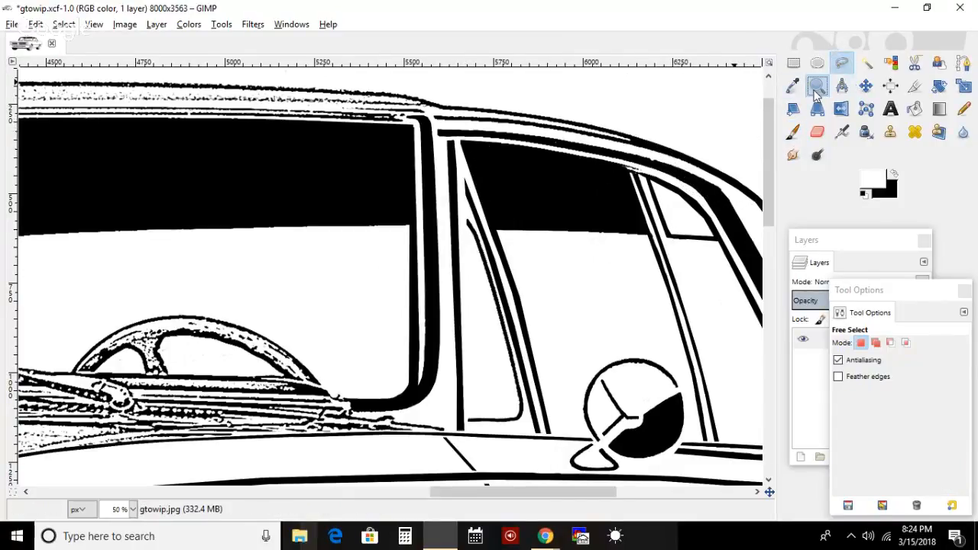
left_click(538, 152)
left_click(537, 152)
left_click_drag(529, 491, 547, 491)
left_click(841, 62)
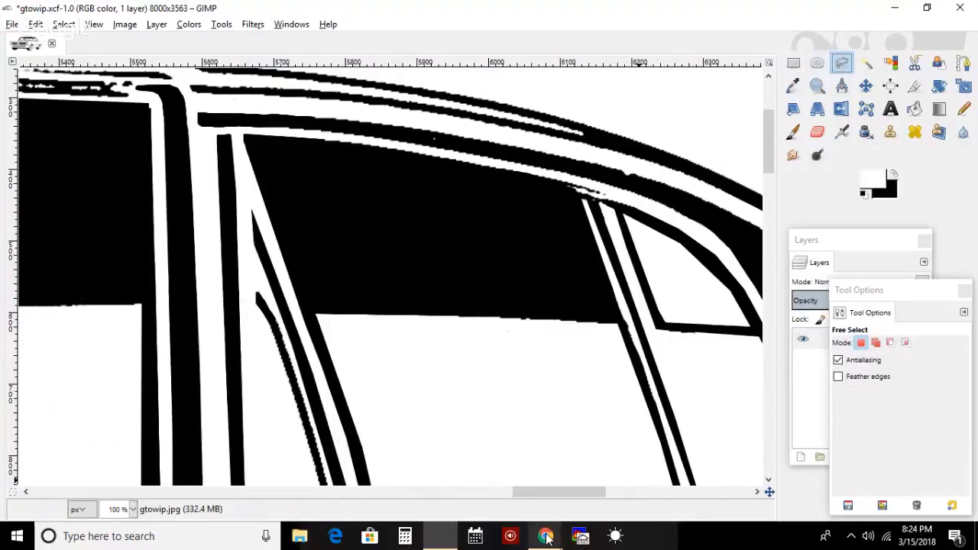
mouse_move(546, 538)
left_click(629, 485)
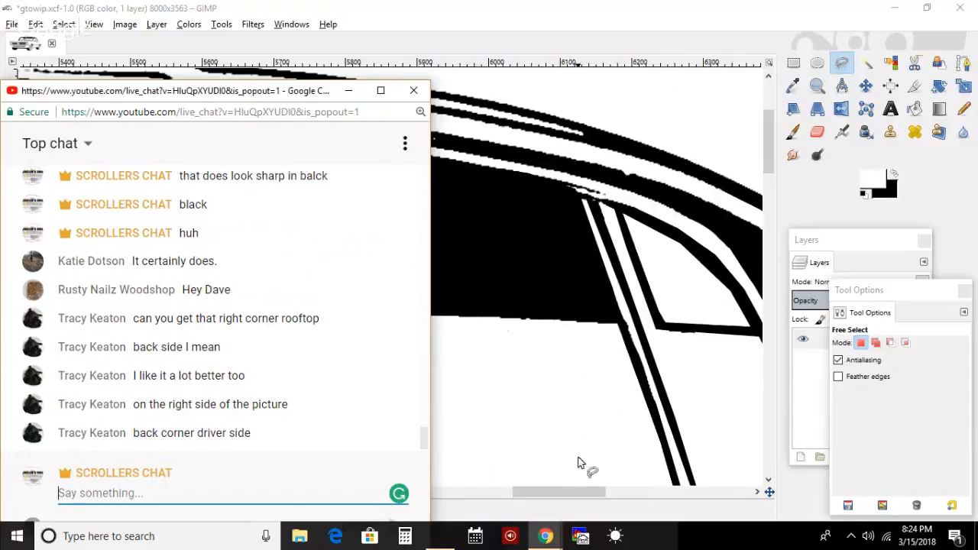
left_click(574, 489)
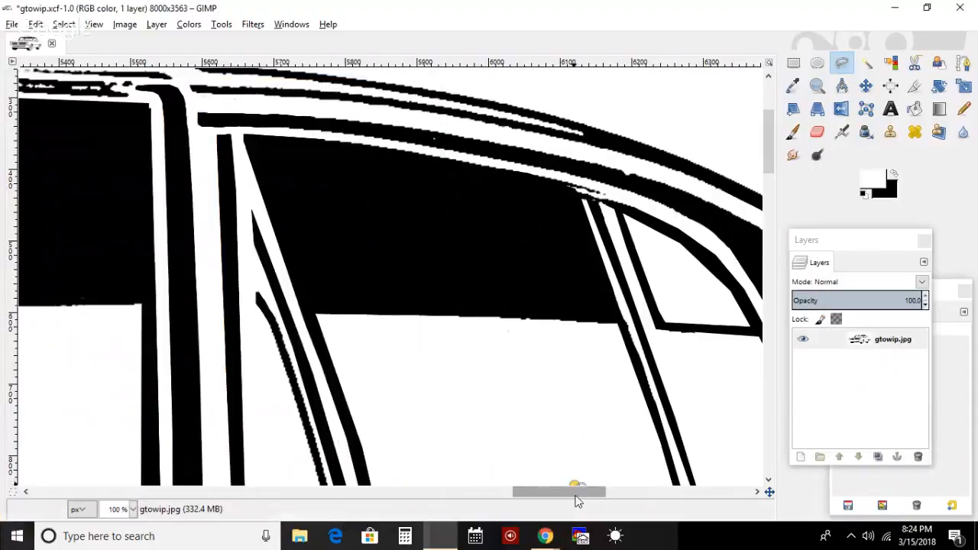
- Swap the foreground colour to black, set the Paintbrush size to 22.26, and touch up the bend of the rear roof pillar and roofline
left_click_drag(574, 490, 587, 491)
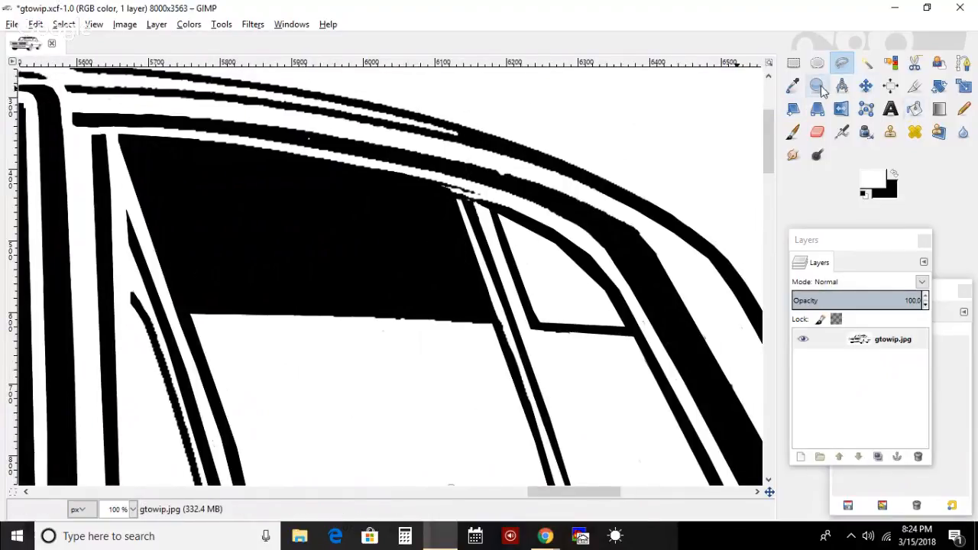
left_click(793, 132)
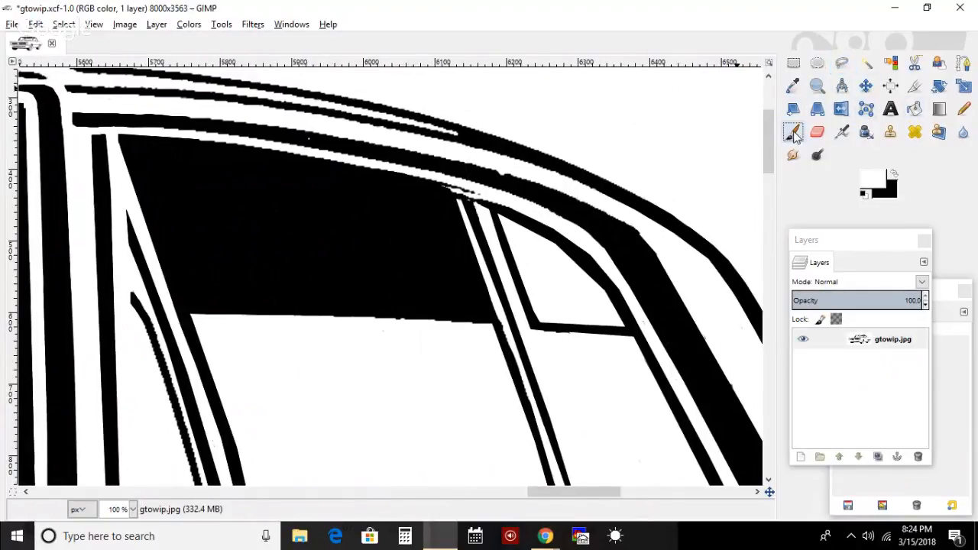
left_click(892, 175)
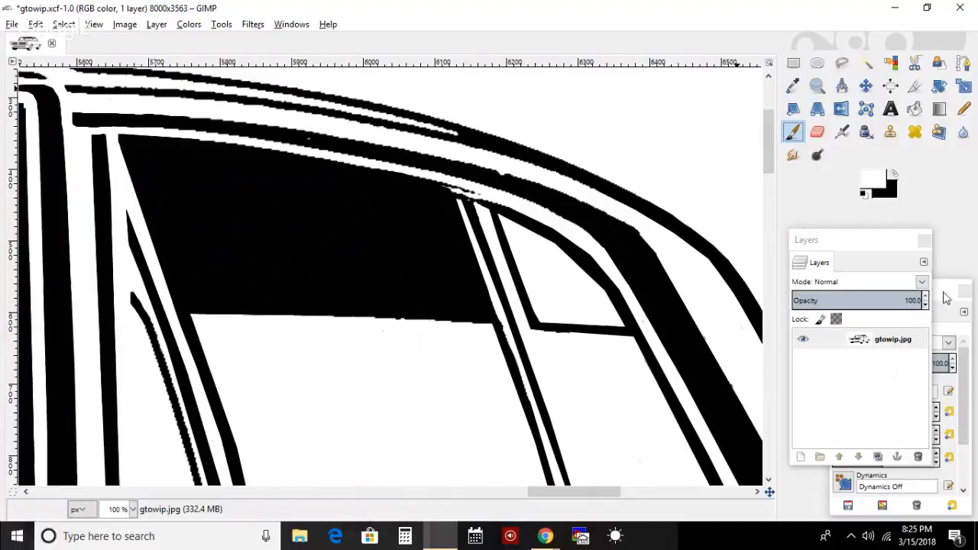
left_click_drag(947, 297, 875, 201)
left_click_drag(773, 308, 768, 314)
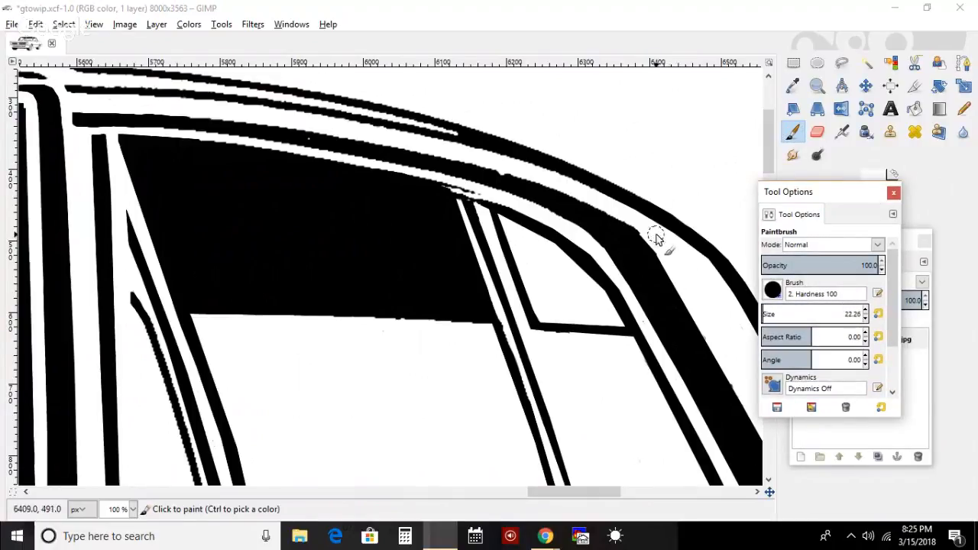
mouse_move(636, 224)
left_mouse_down()
mouse_move(663, 249)
mouse_move(656, 241)
left_mouse_up()
left_click(691, 245)
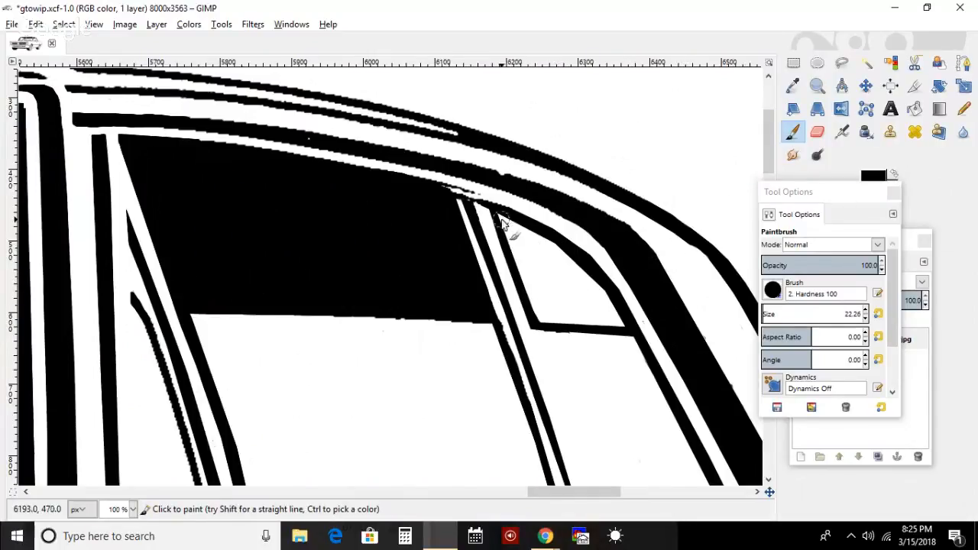
- Paint the small upper section of the rear side window solid black with the Paintbrush
mouse_move(503, 219)
left_mouse_down()
mouse_move(541, 319)
mouse_move(510, 231)
mouse_move(547, 245)
mouse_move(607, 294)
mouse_move(593, 273)
mouse_move(613, 298)
mouse_move(596, 275)
mouse_move(603, 286)
mouse_move(588, 270)
mouse_move(622, 323)
mouse_move(553, 316)
mouse_move(563, 317)
mouse_move(535, 254)
mouse_move(603, 303)
mouse_move(547, 305)
mouse_move(550, 273)
mouse_move(603, 306)
left_mouse_up()
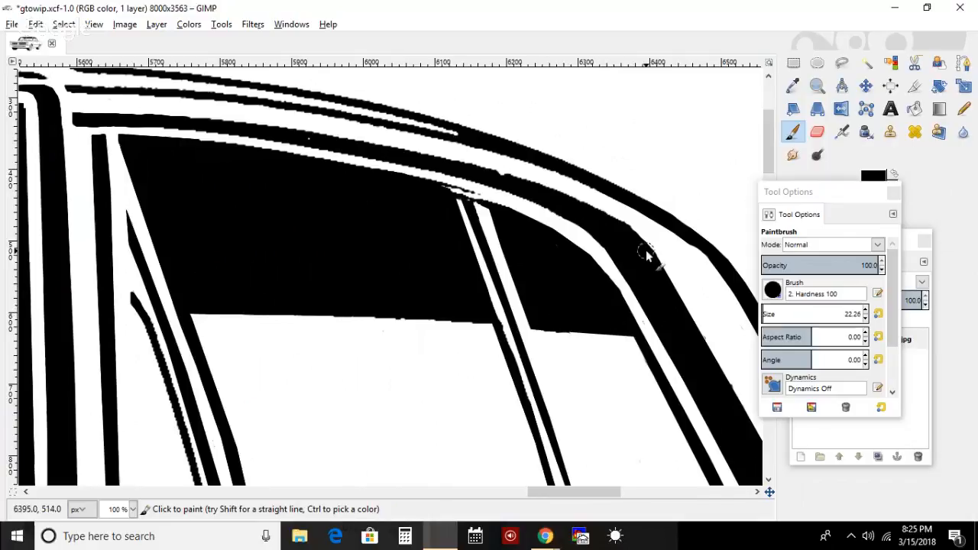
- Retouch the outer edge of the rear roof pillar's bend with the Paintbrush, reducing the brush size to 13.26
left_click_drag(641, 252, 662, 302)
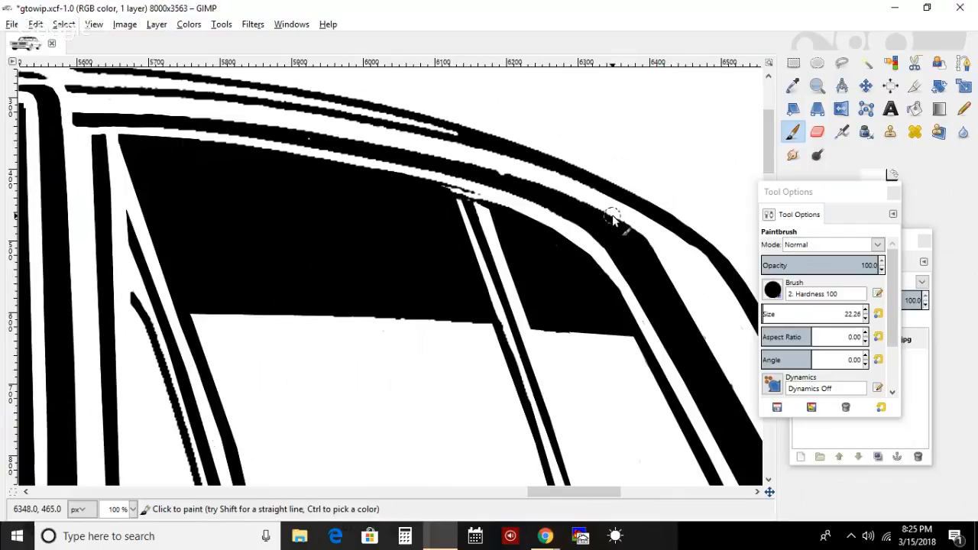
scroll(869, 325, "down", 9)
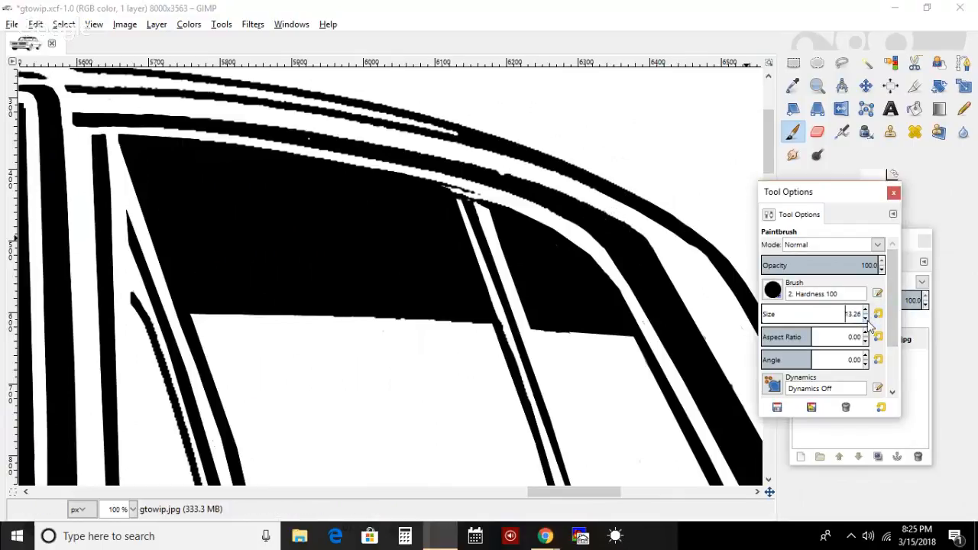
mouse_move(641, 232)
left_mouse_down()
mouse_move(635, 226)
mouse_move(661, 247)
left_mouse_up()
left_click_drag(879, 192, 946, 214)
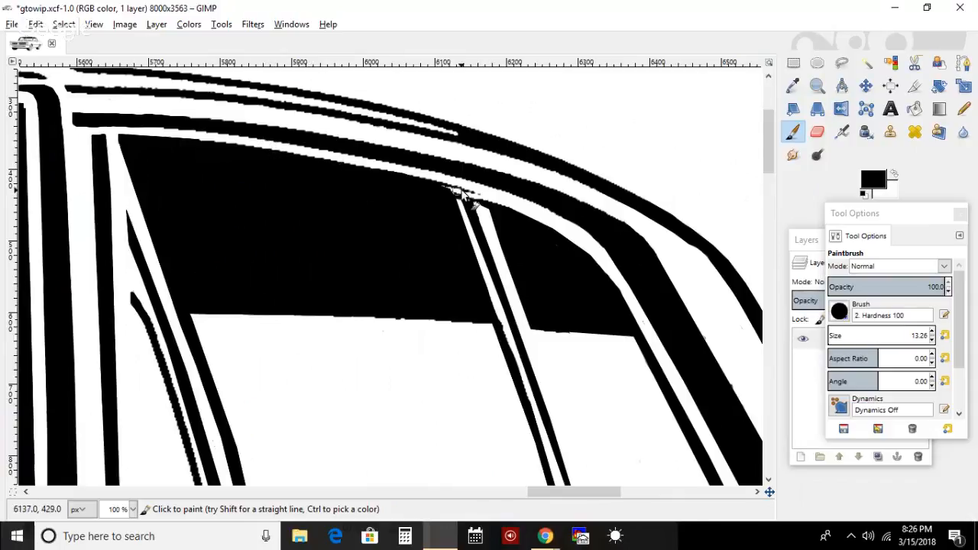
- Make a free selection of the thin white strip along the upper edge of both black-filled side windows, down the rear curve
left_click(840, 66)
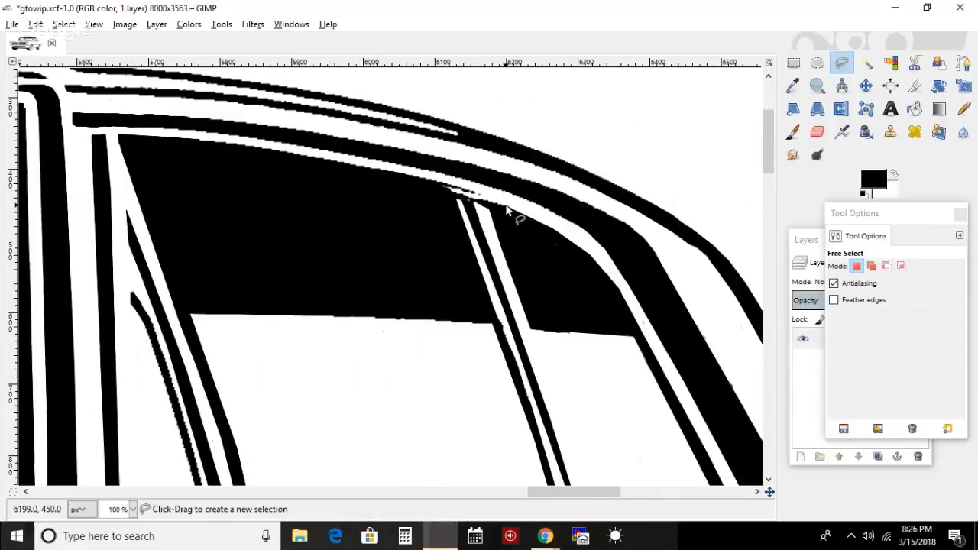
left_click(437, 187)
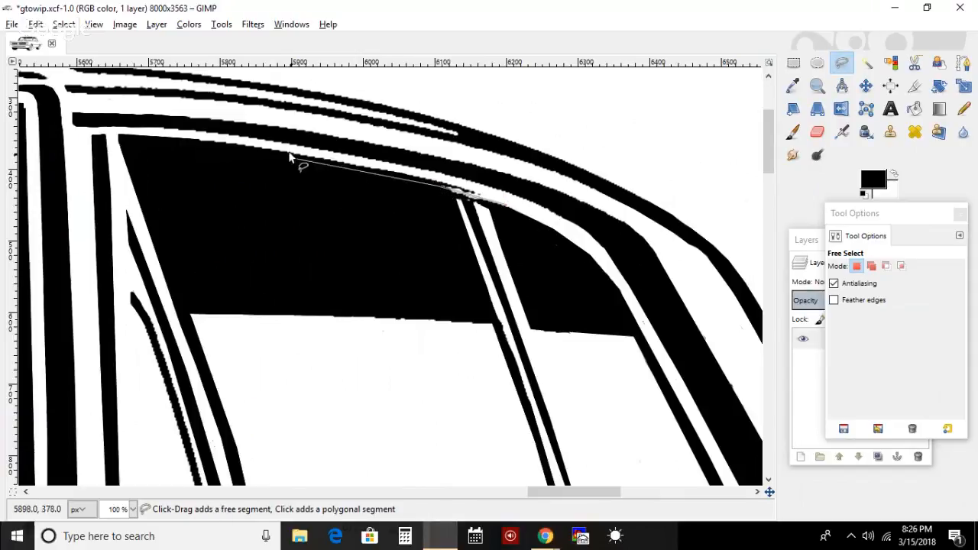
left_click(279, 160)
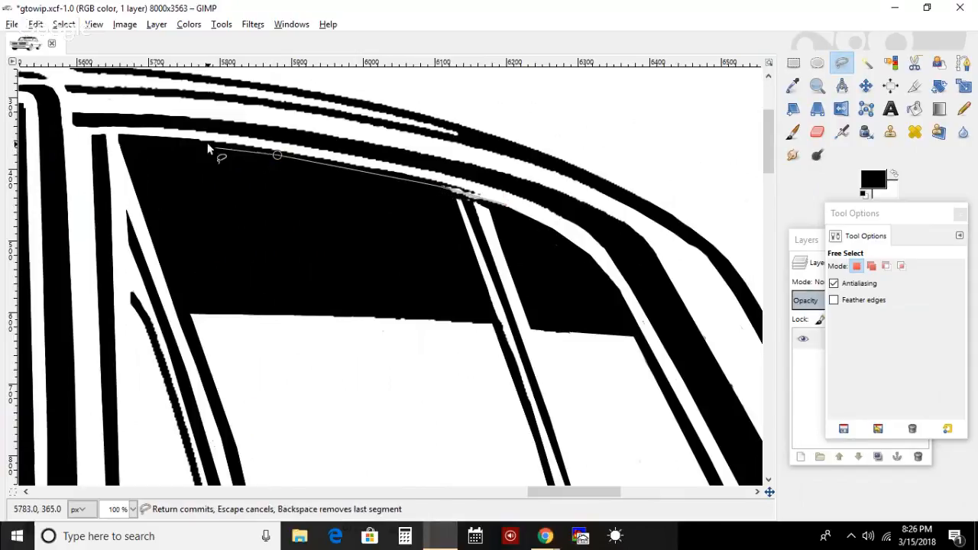
left_click(199, 143)
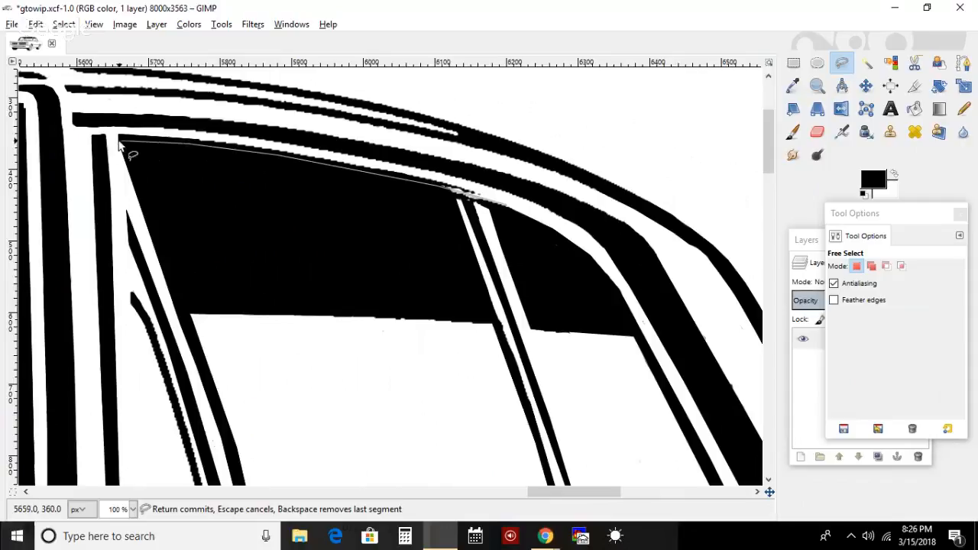
left_click(100, 131)
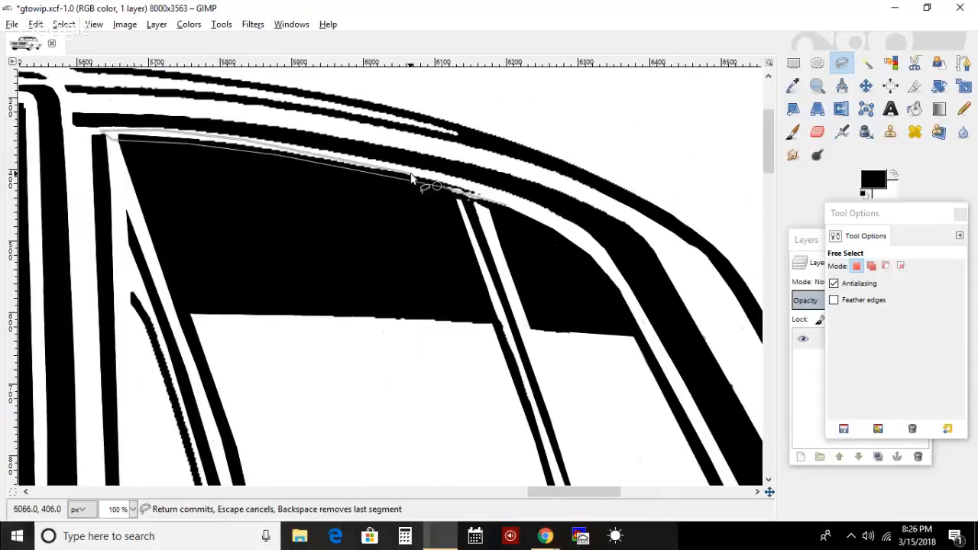
left_click(519, 200)
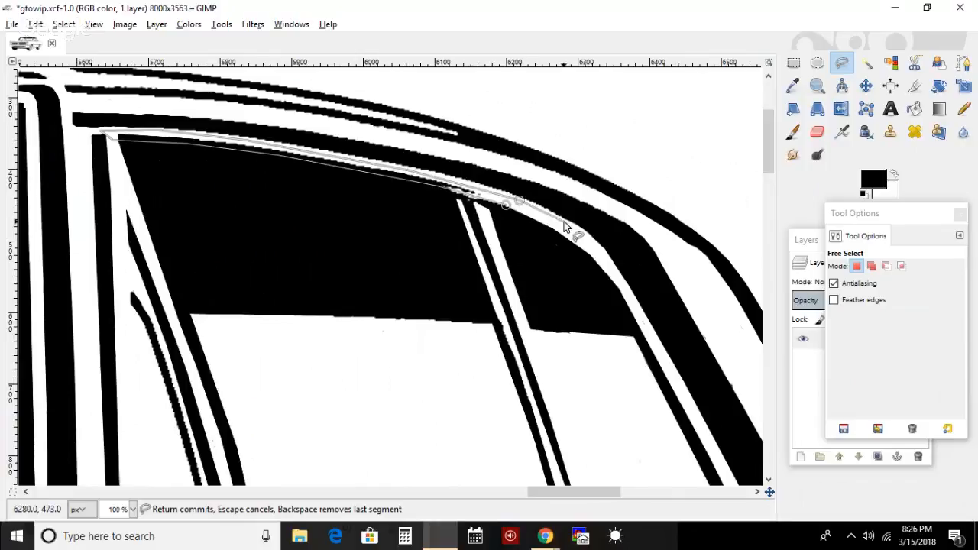
left_click(551, 211)
left_click(579, 226)
left_click(605, 249)
left_click(623, 277)
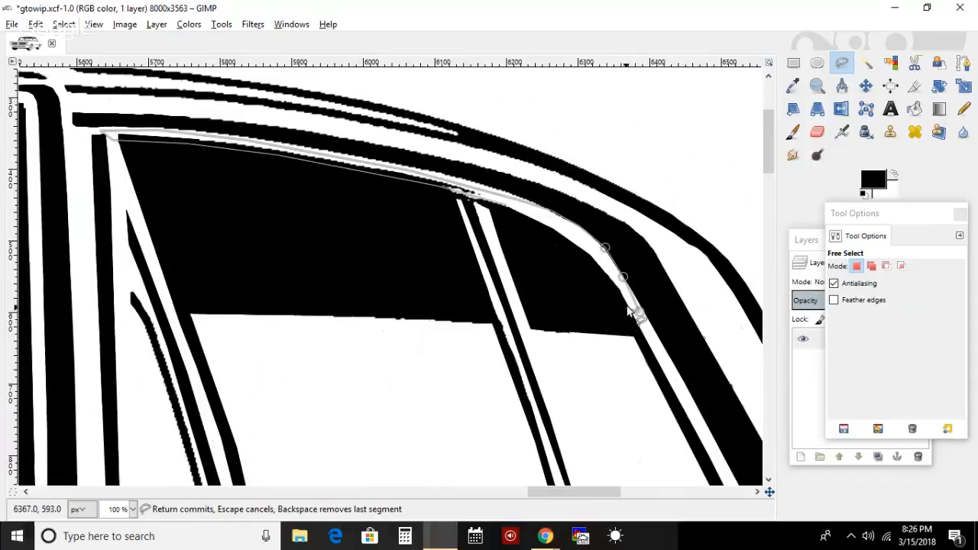
left_click(602, 265)
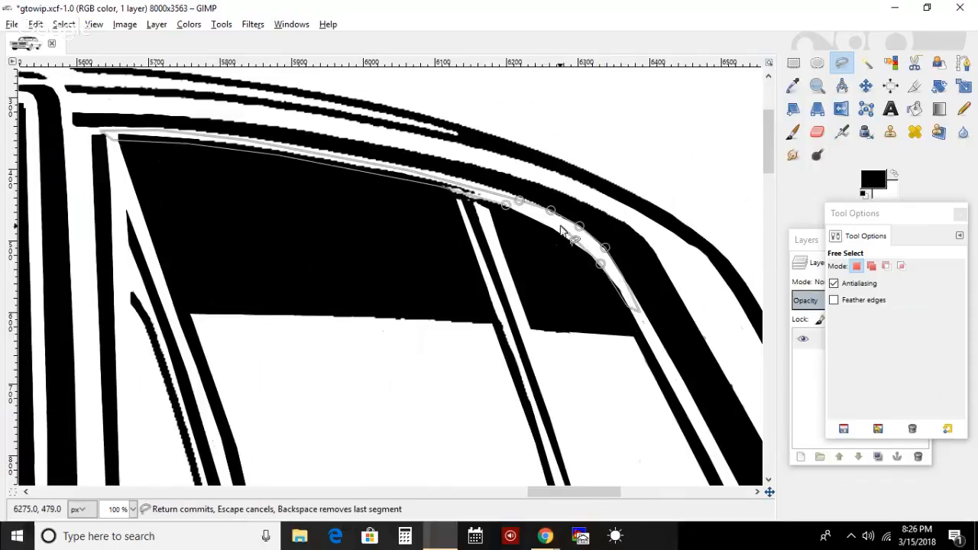
key("BackSpace")
key("BackSpace")
left_click(560, 232)
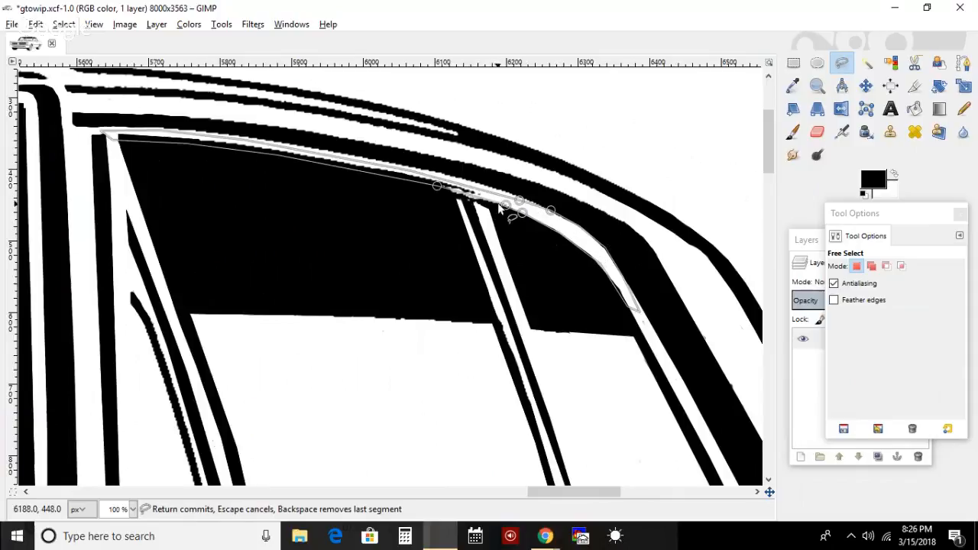
left_click(508, 208)
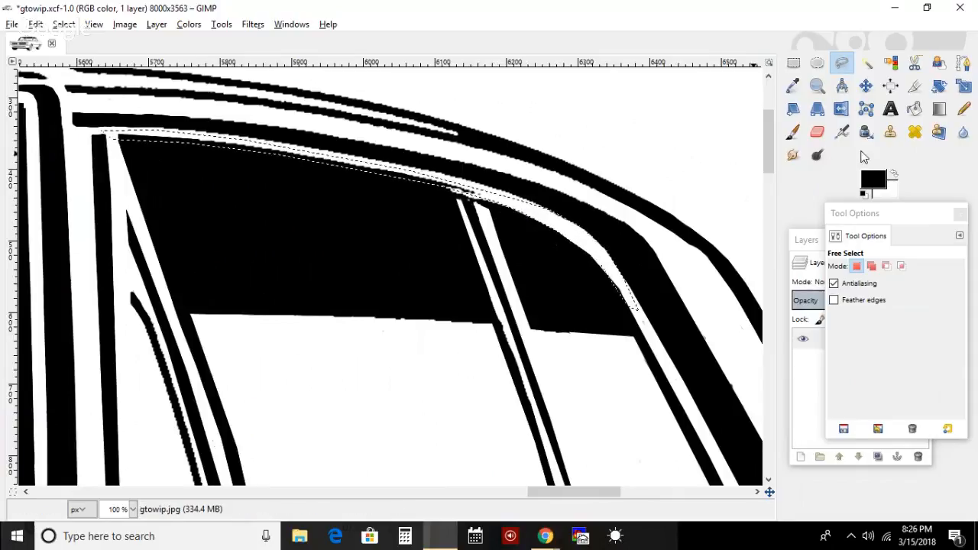
- Paint the selected strip above the side windows white with a 128.53 Paintbrush, and clear the selection
left_click(894, 175)
key("p")
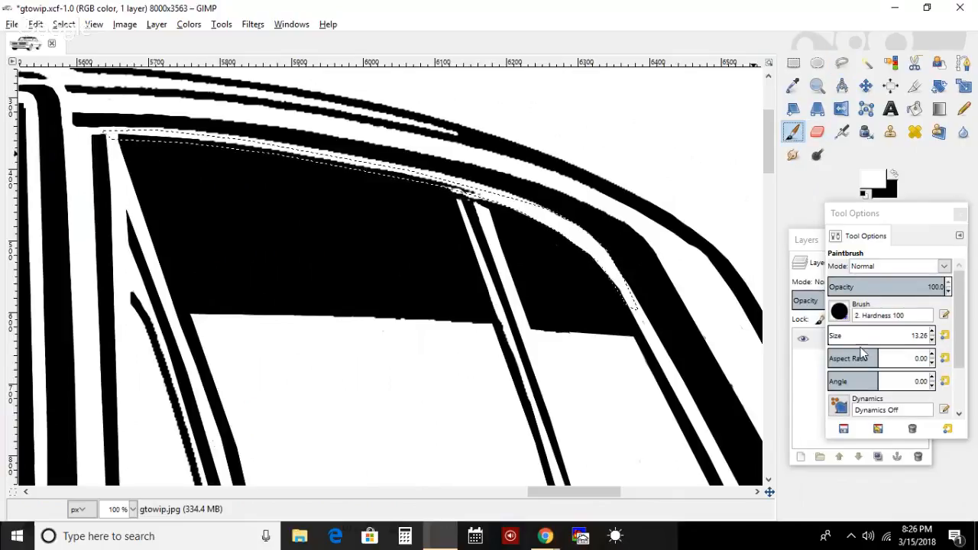
mouse_move(581, 251)
left_mouse_down()
mouse_move(561, 220)
mouse_move(318, 205)
mouse_move(508, 165)
mouse_move(440, 168)
mouse_move(158, 105)
mouse_move(150, 124)
mouse_move(68, 146)
left_mouse_up()
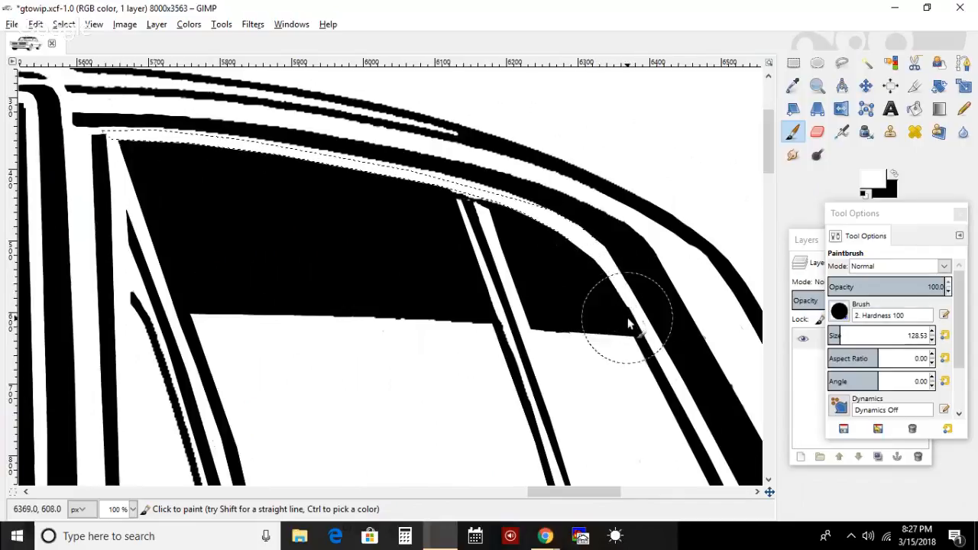
left_click(63, 23)
left_click(76, 57)
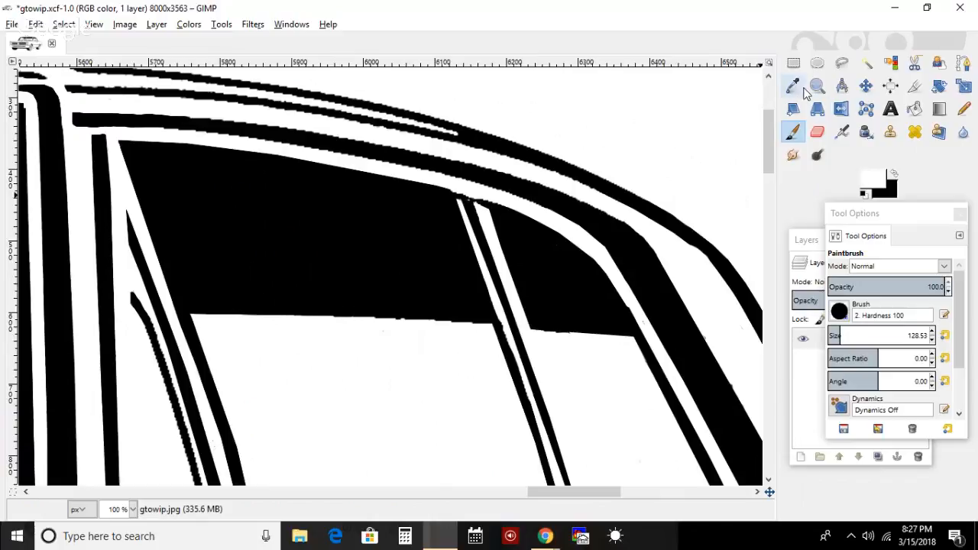
- Make a narrow free selection along the slanted white strip between the rear side window's back edge and the roof pillar
left_click(841, 62)
left_click(690, 413)
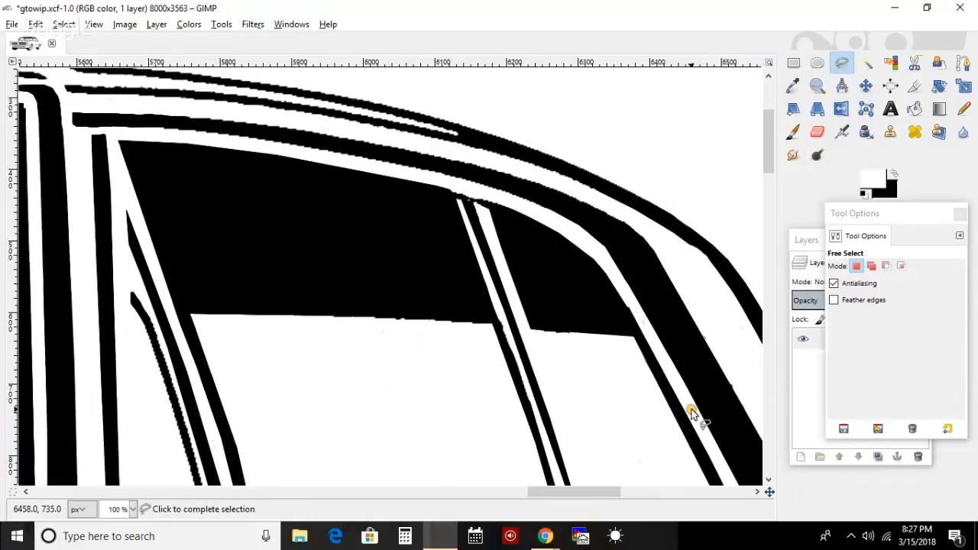
left_click(621, 293)
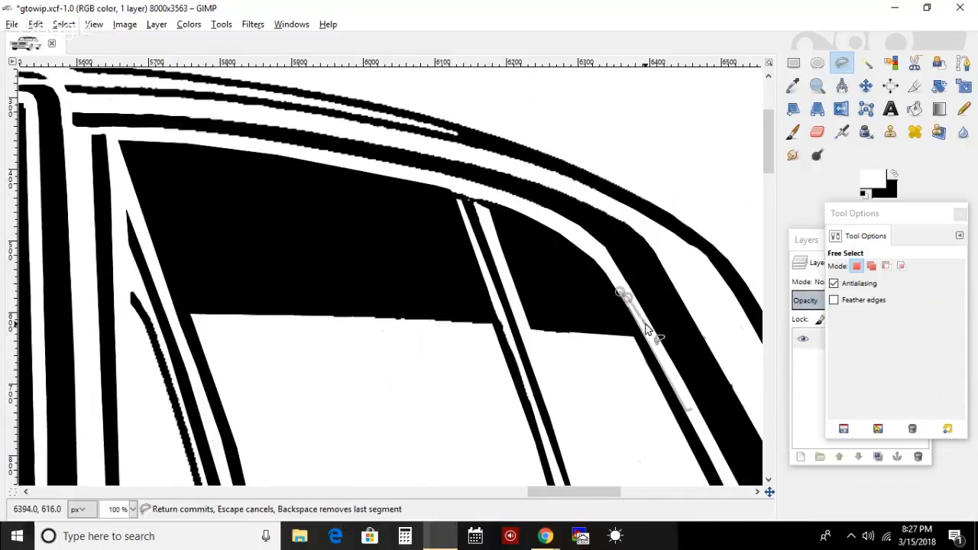
left_click(656, 344)
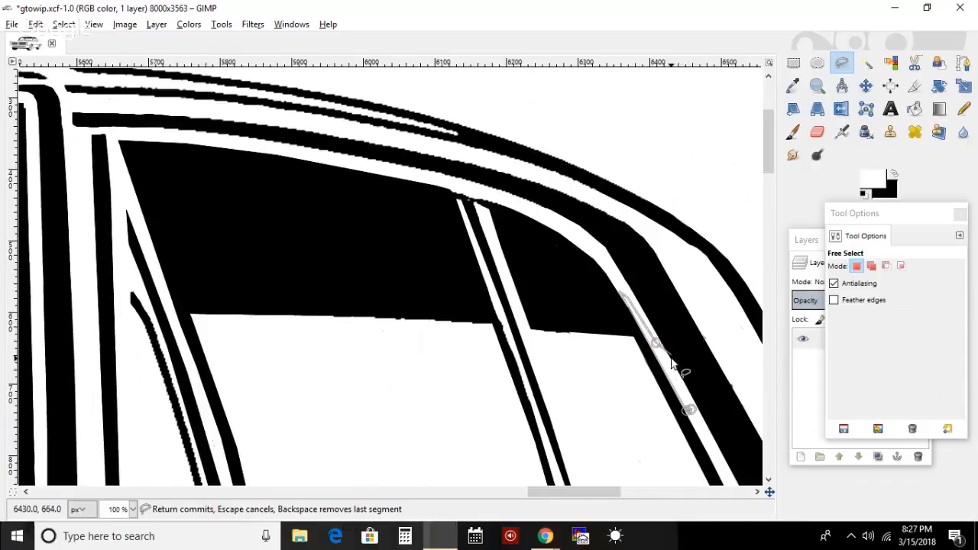
key("Return")
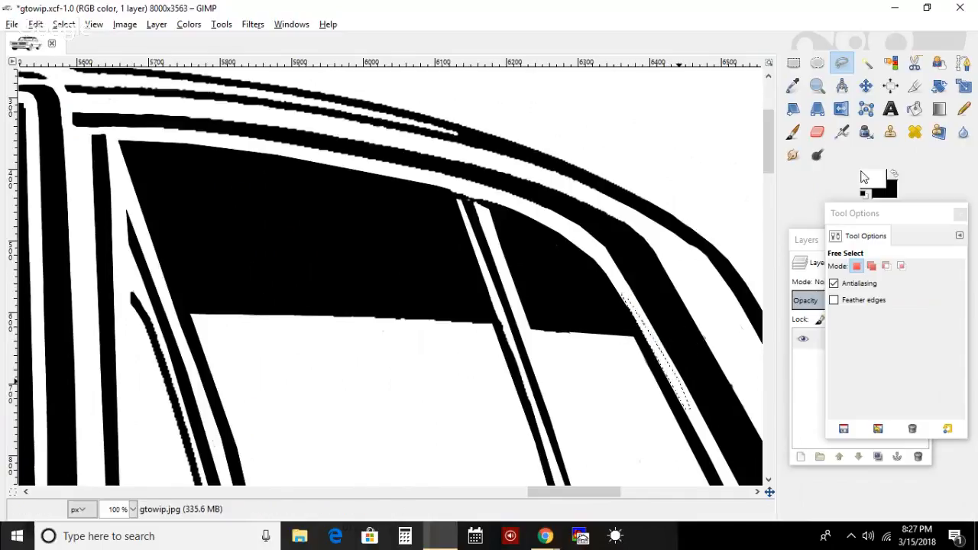
- Paint the selected strip beside the rear side window white with the Paintbrush, and clear the selection
left_click(793, 133)
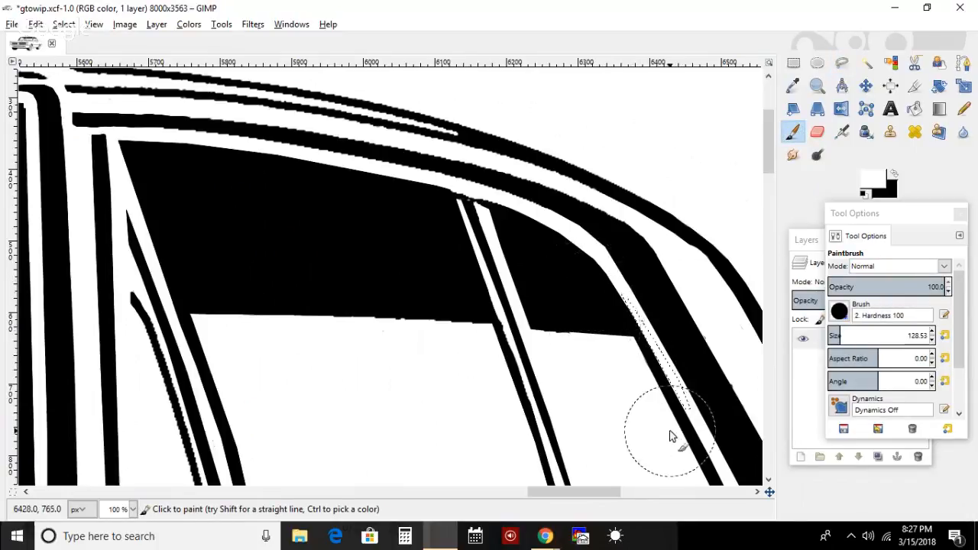
left_click(63, 24)
left_click(64, 24)
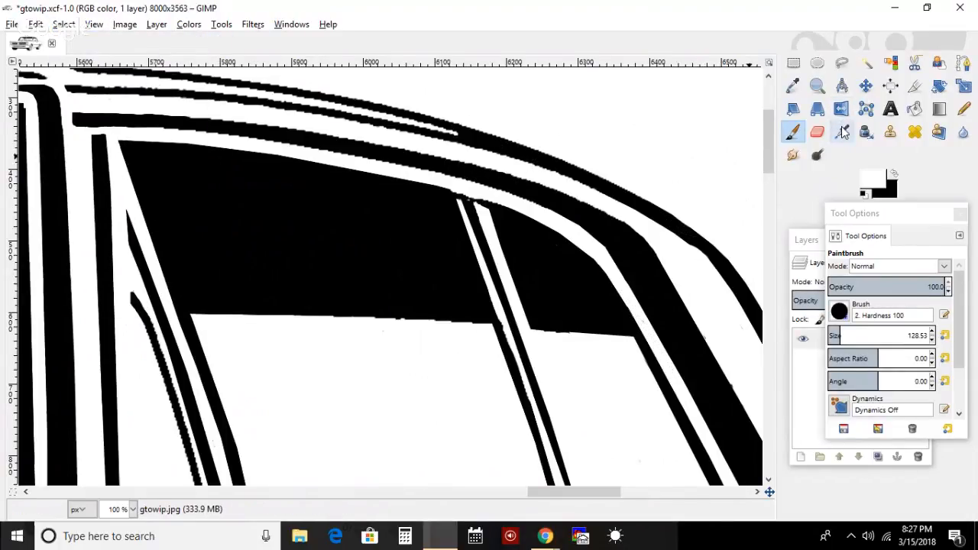
- Make a thin free selection along the upper window edge, spanning the tops of the divider strips between the two side windows
left_click(842, 63)
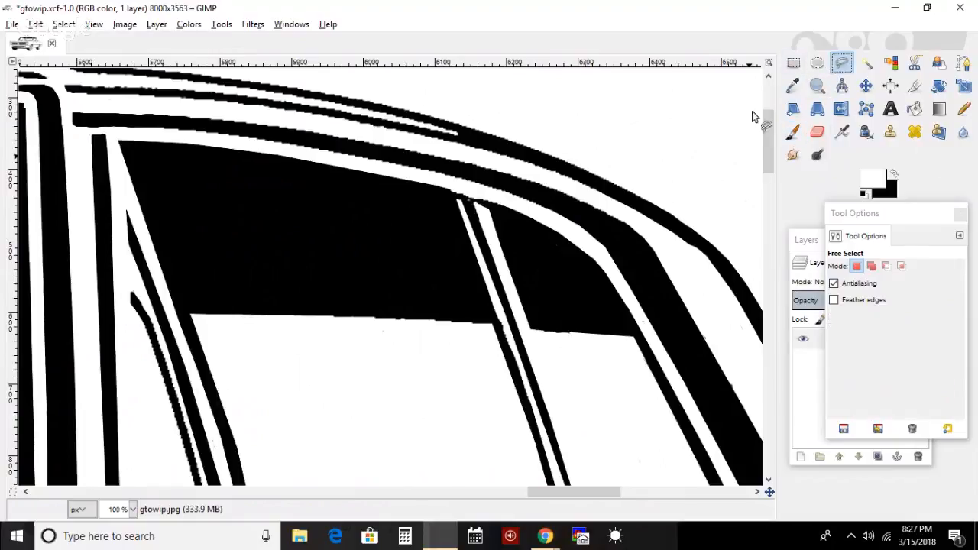
left_click(433, 189)
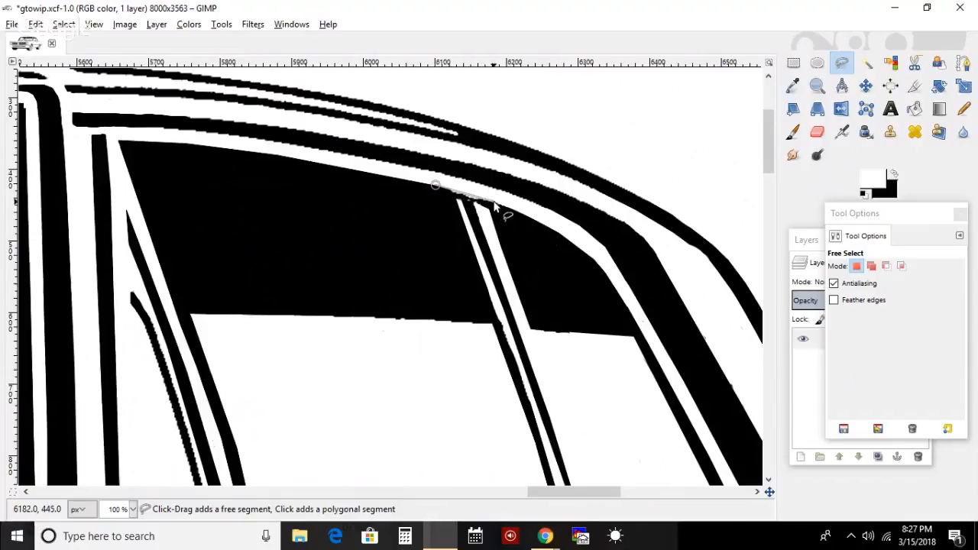
left_click(542, 223)
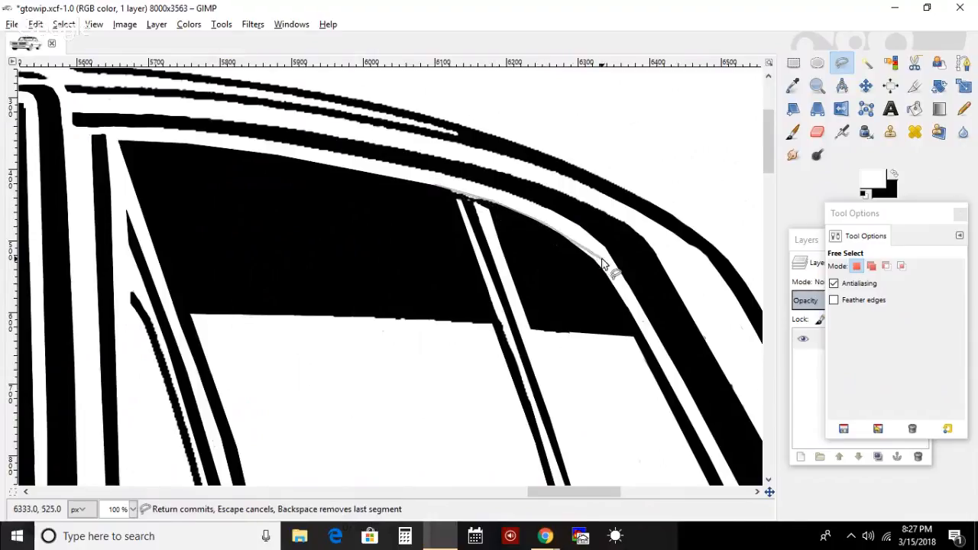
left_click(518, 220)
left_click(498, 210)
left_click(438, 197)
key("Return")
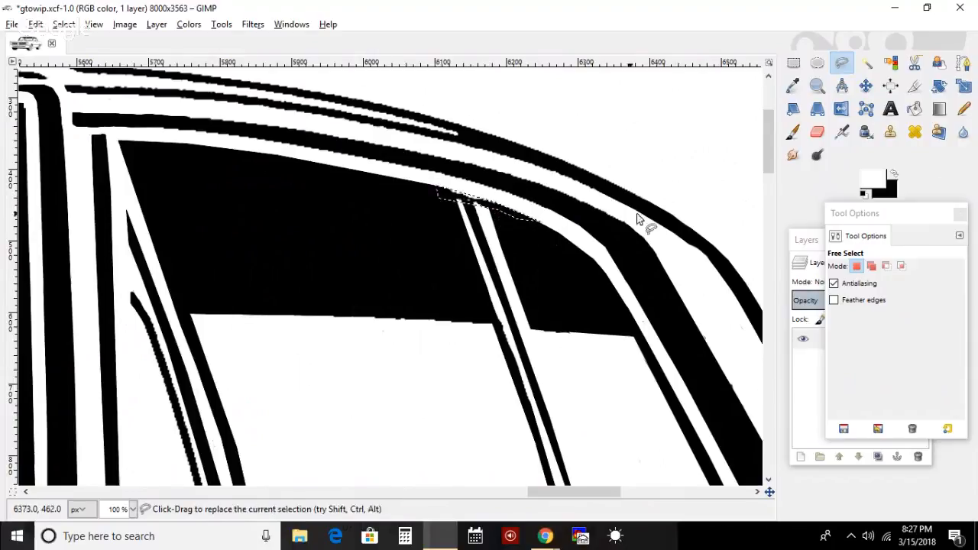
- Paint the selected area above the window divider black with the Paintbrush, and clear the selection
left_click(894, 175)
left_click(792, 132)
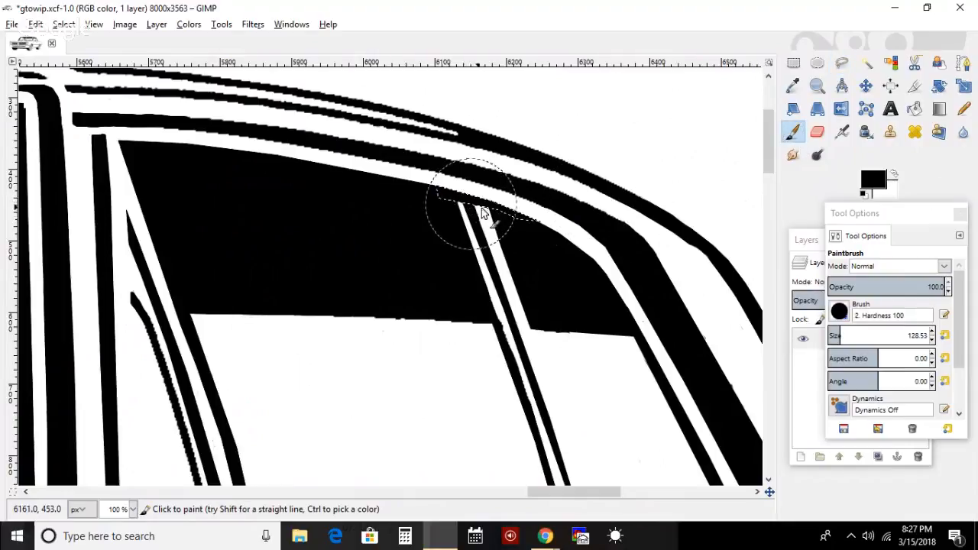
left_click(64, 24)
left_click(76, 59)
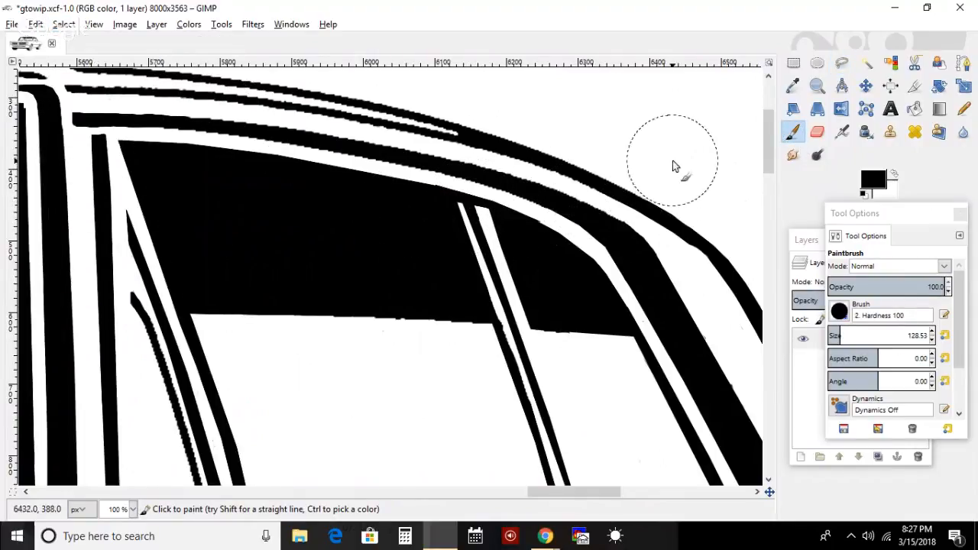
- Paint over the tops of the divider's white strips and touch up the outer roof line in black with a 15.43 Paintbrush
left_click(894, 173)
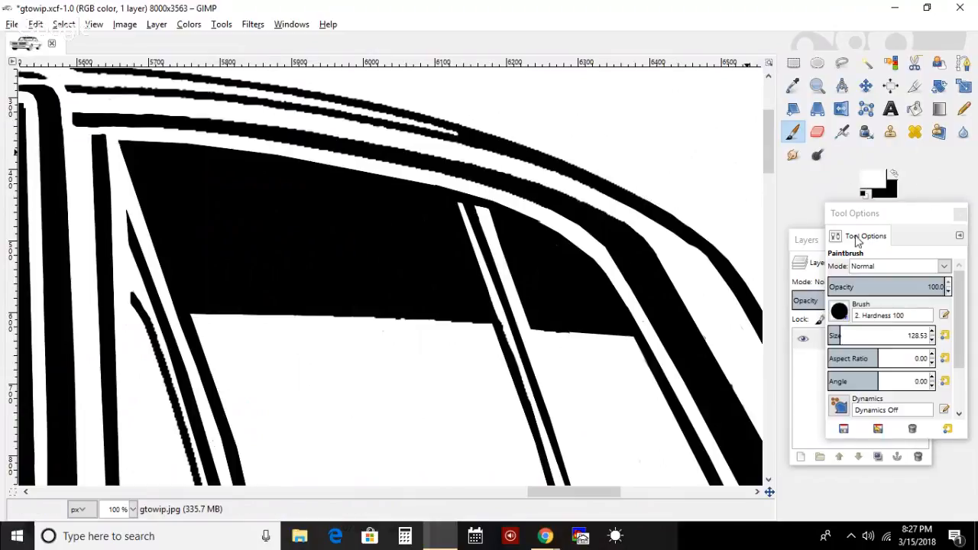
left_click(895, 173)
left_click_drag(851, 334, 835, 335)
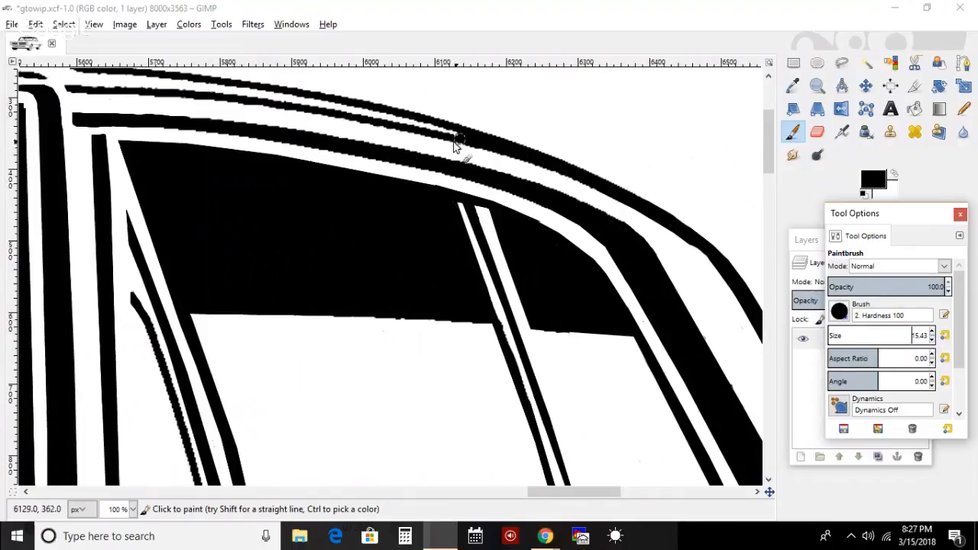
left_click_drag(448, 197, 499, 215)
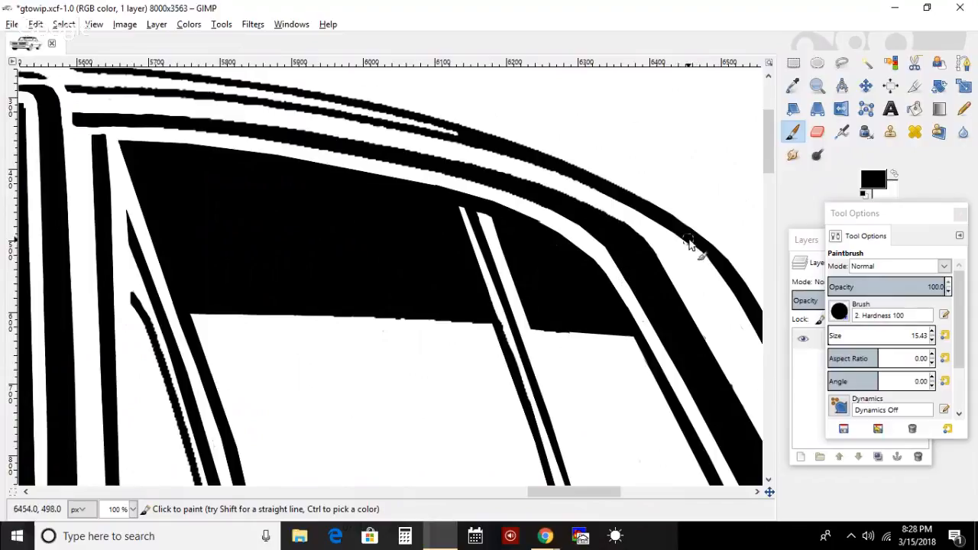
left_click(712, 251)
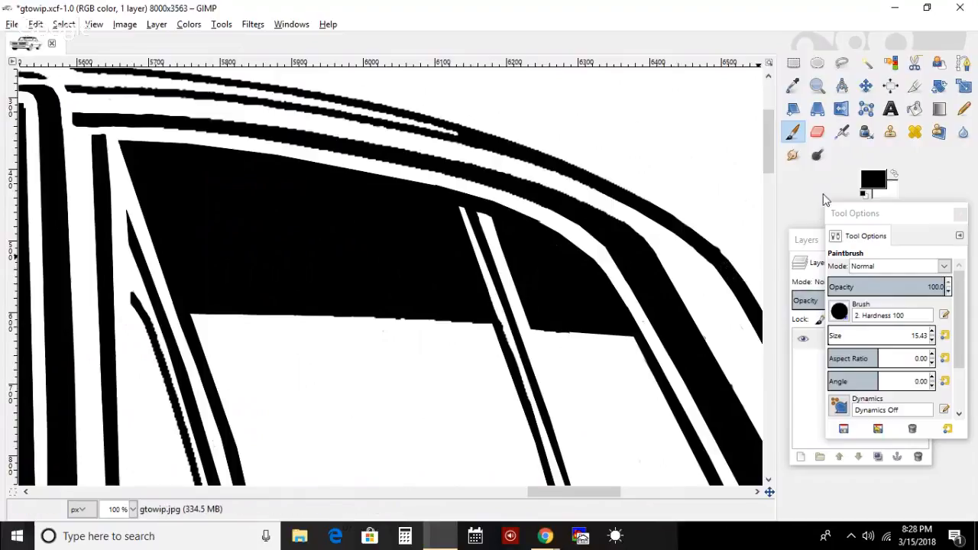
left_click(894, 174)
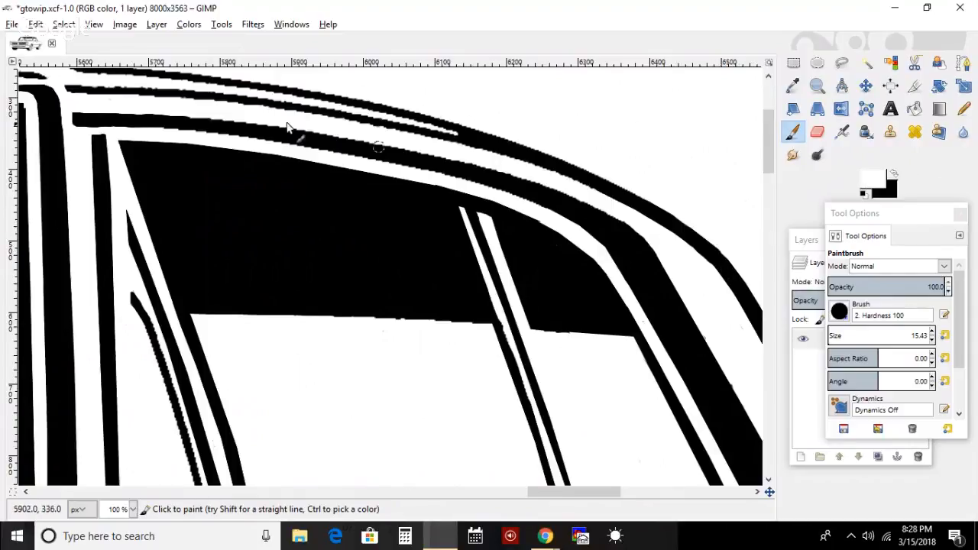
- Make a free selection around the thin slanted vent window post seen through the windshield, beside the far windshield pillar
left_click(93, 24)
mouse_move(176, 71)
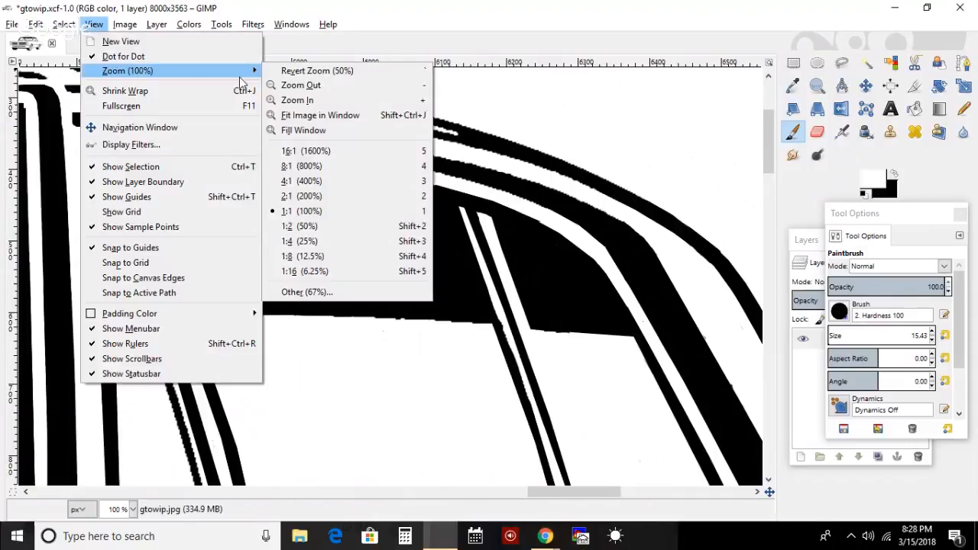
left_click(332, 115)
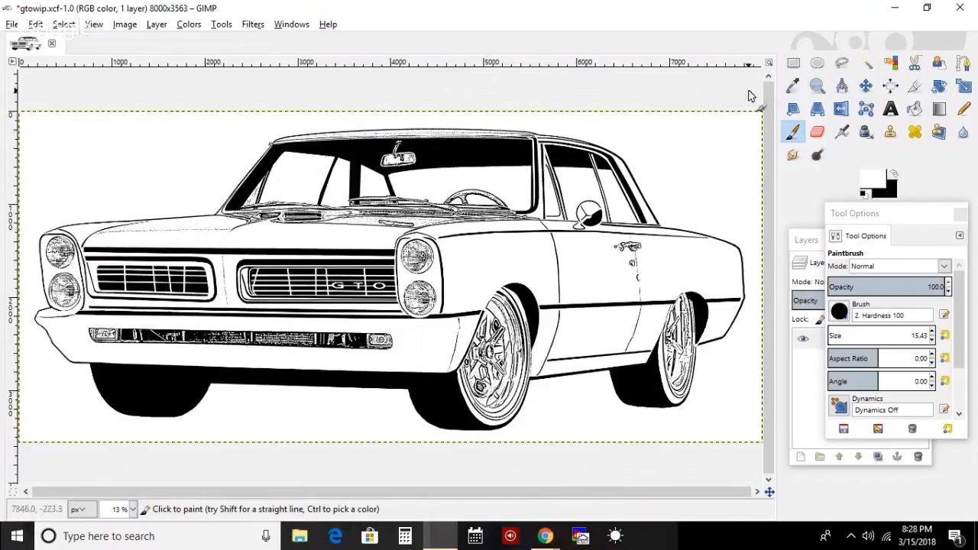
left_click(819, 87)
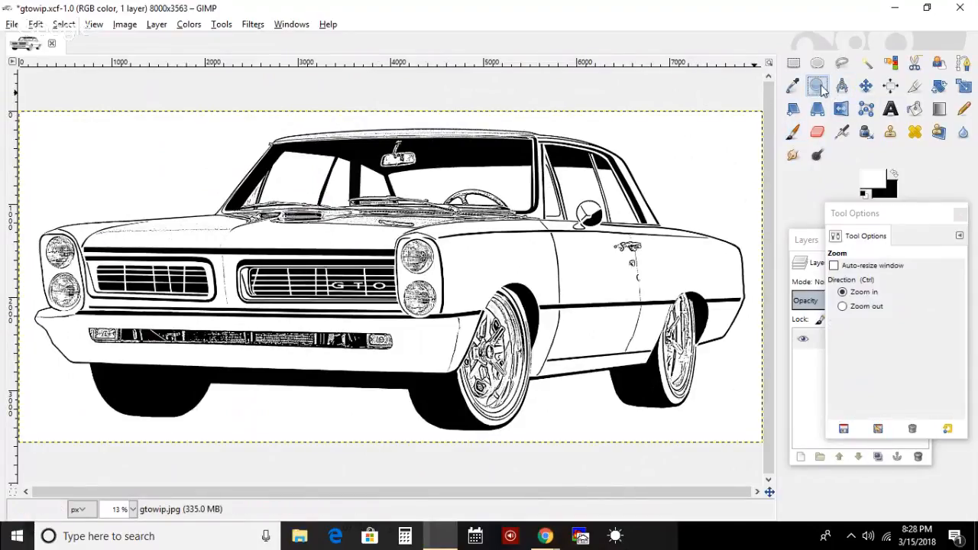
left_click(220, 166)
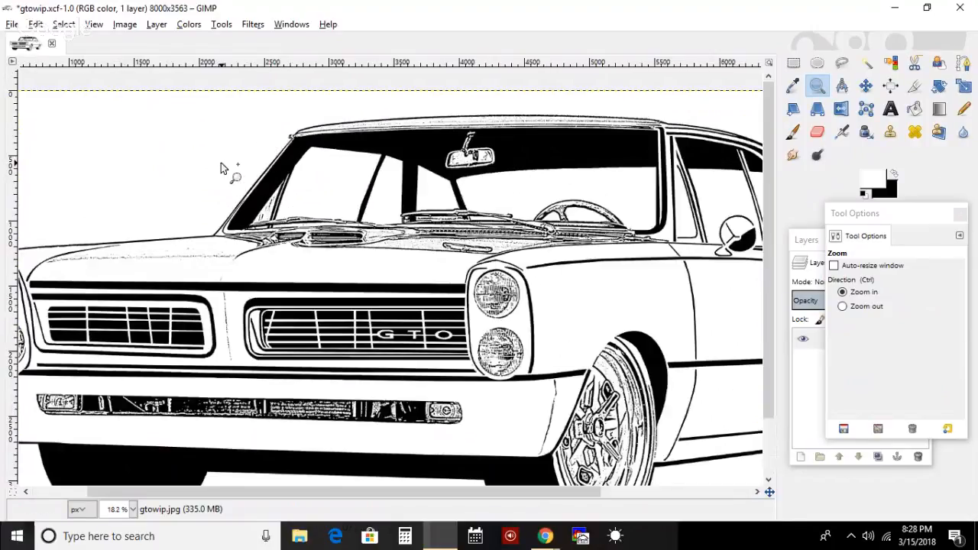
left_click(222, 165)
left_click(242, 216)
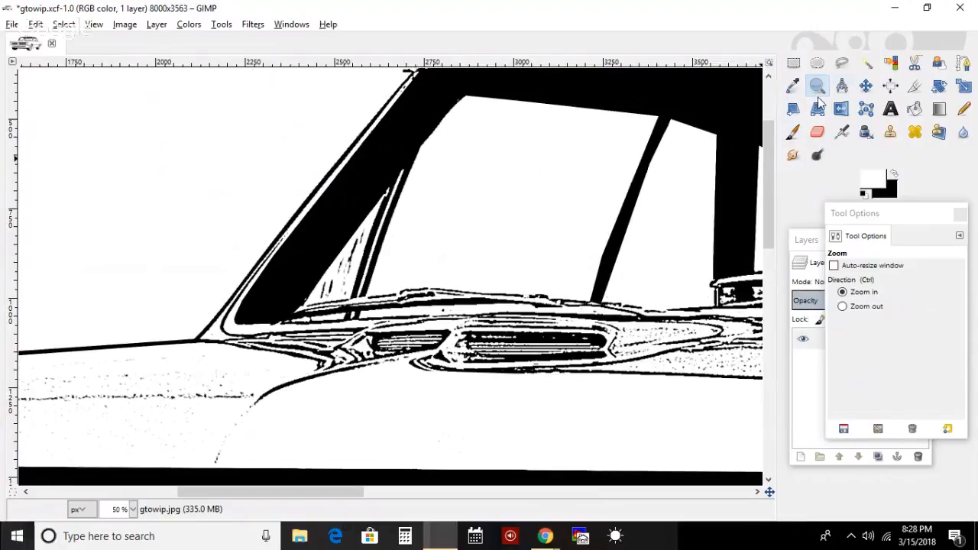
left_click(841, 63)
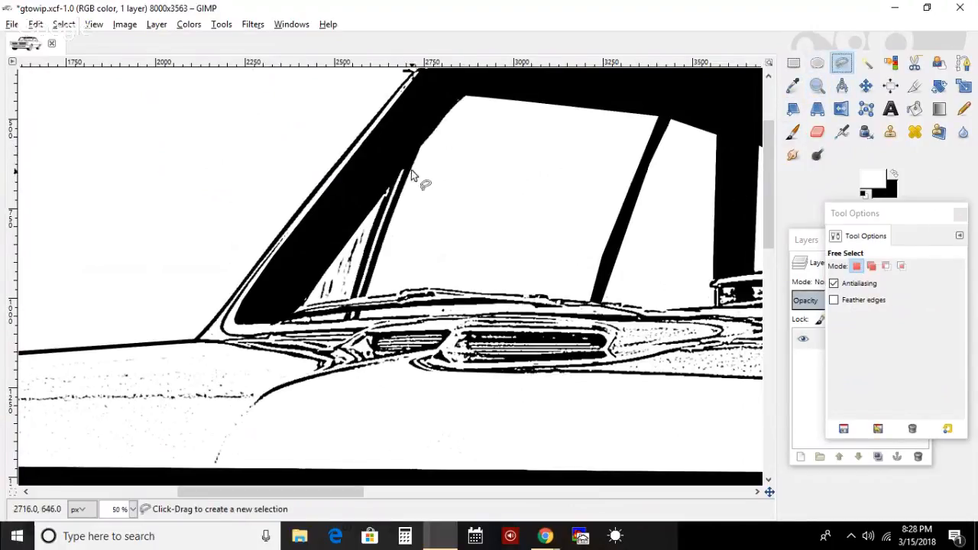
left_click(391, 153)
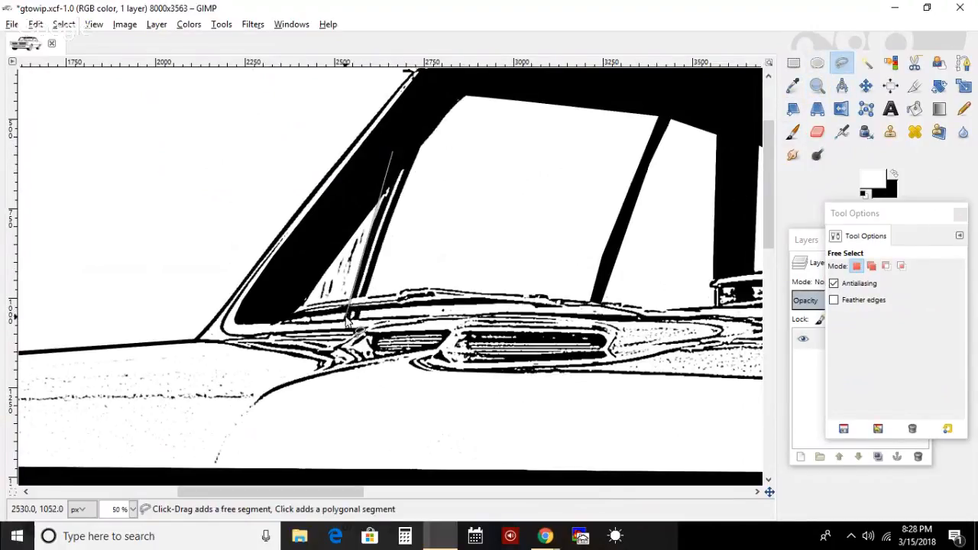
left_click(394, 149)
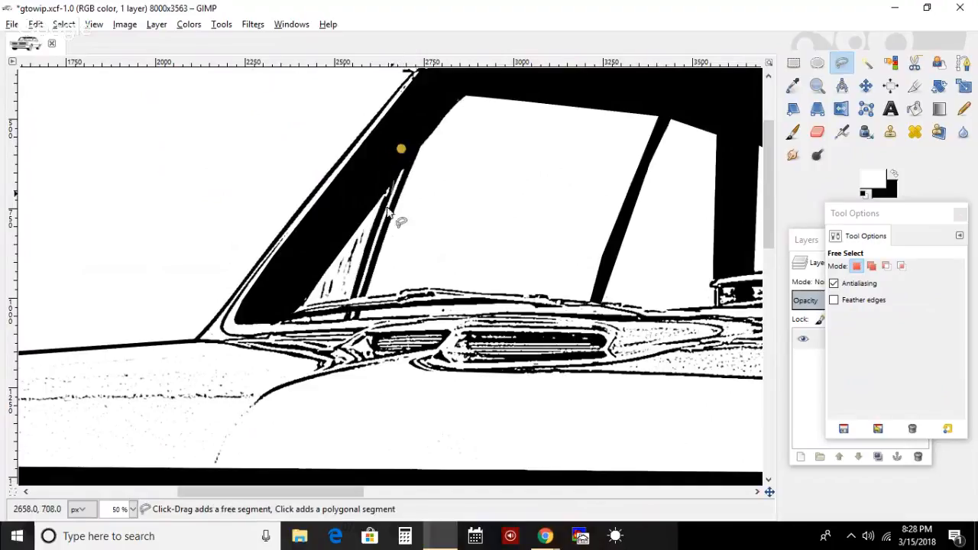
left_click(350, 318)
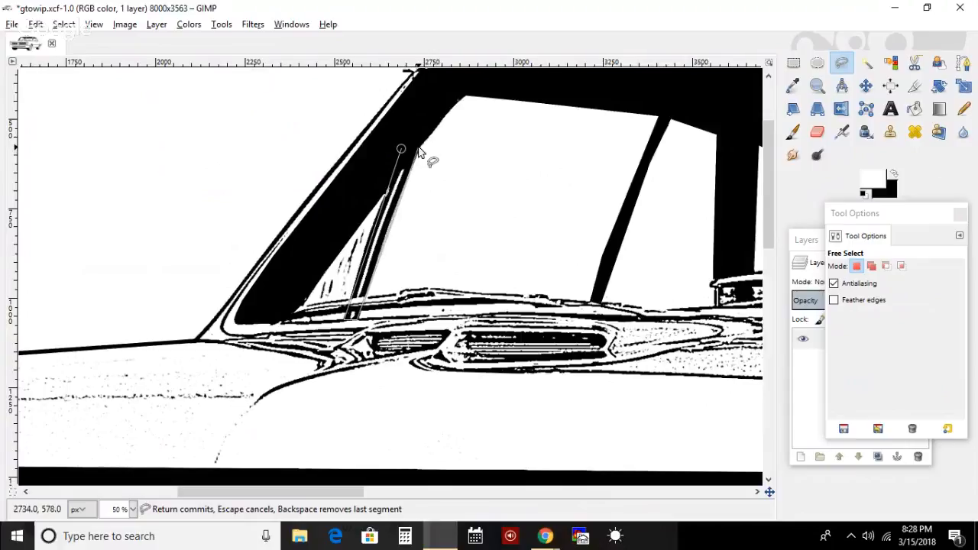
left_click(402, 150)
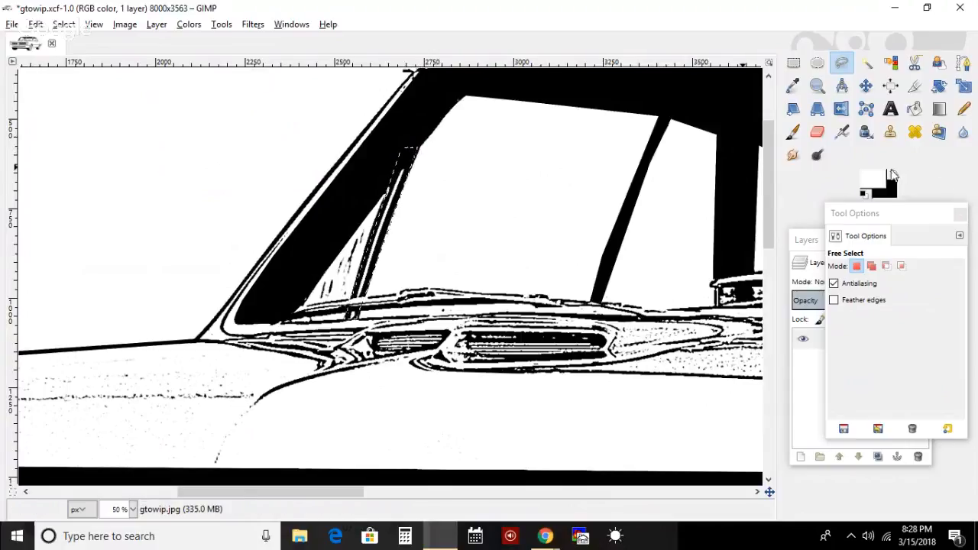
- Paint the selected vent window post solid black with a 50.60 Paintbrush
left_click(892, 174)
left_click(792, 132)
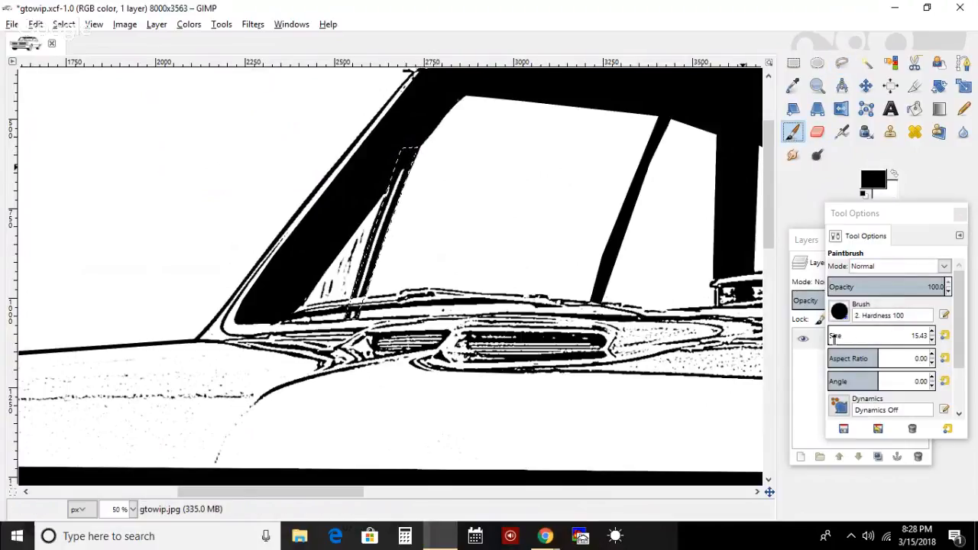
left_click(834, 335)
left_click_drag(385, 204, 413, 138)
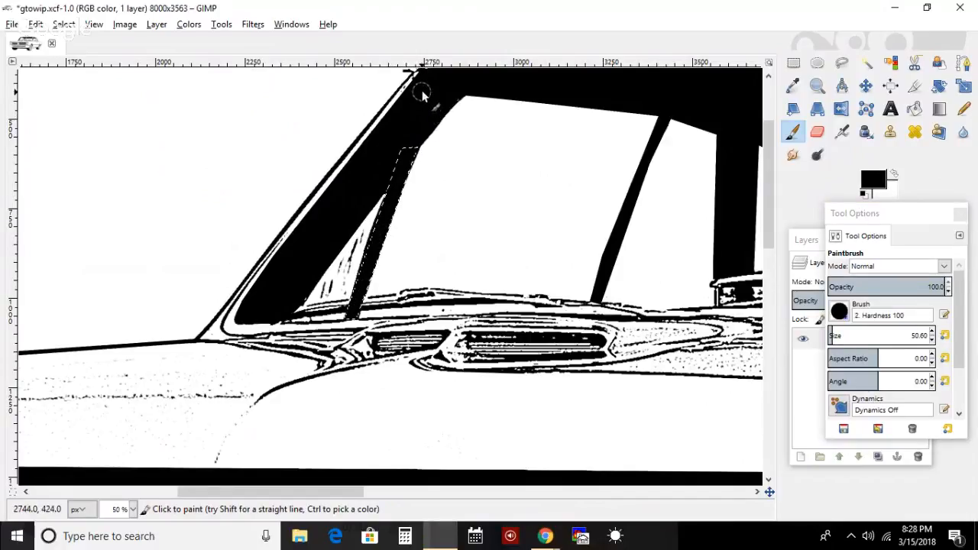
key("ctrl+z")
mouse_move(423, 194)
left_mouse_down()
mouse_move(411, 164)
mouse_move(380, 222)
left_mouse_up()
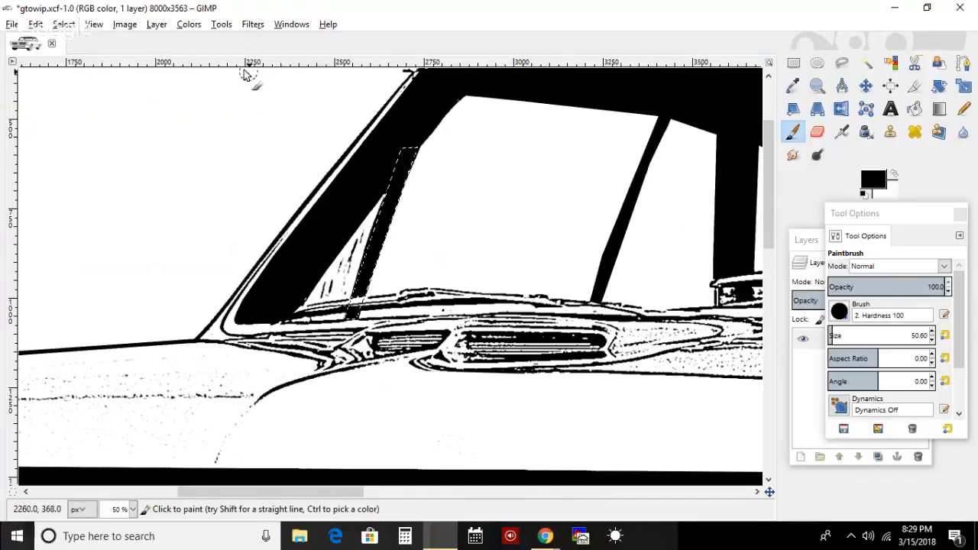
- Invert the selection to paint the streaks in the small triangle beside the vent window post white, and clear the selection
left_click(72, 24)
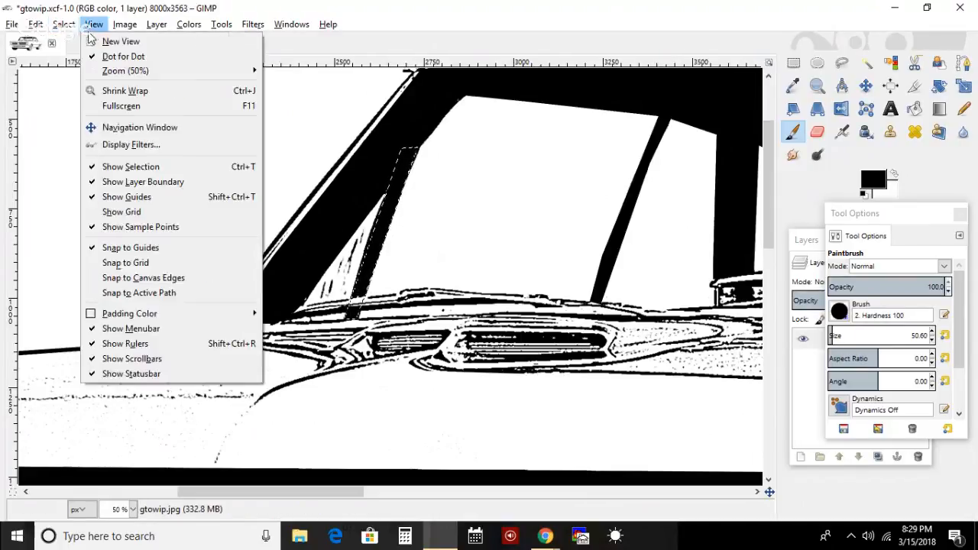
left_click(76, 76)
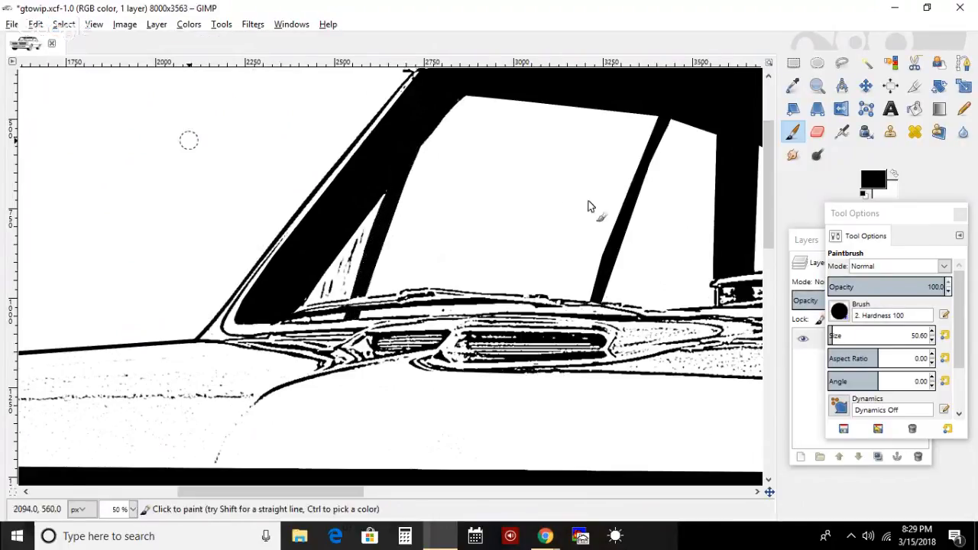
left_click(894, 175)
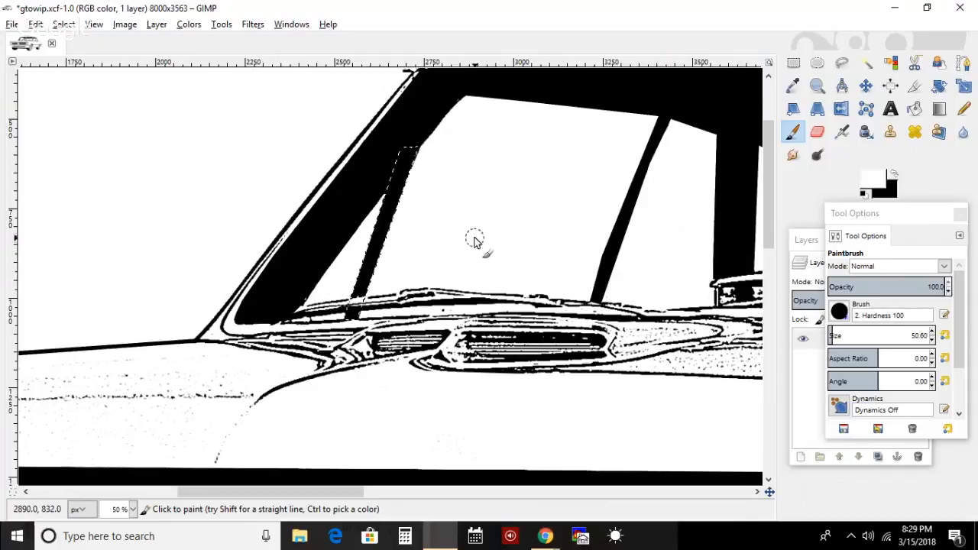
left_click(94, 24)
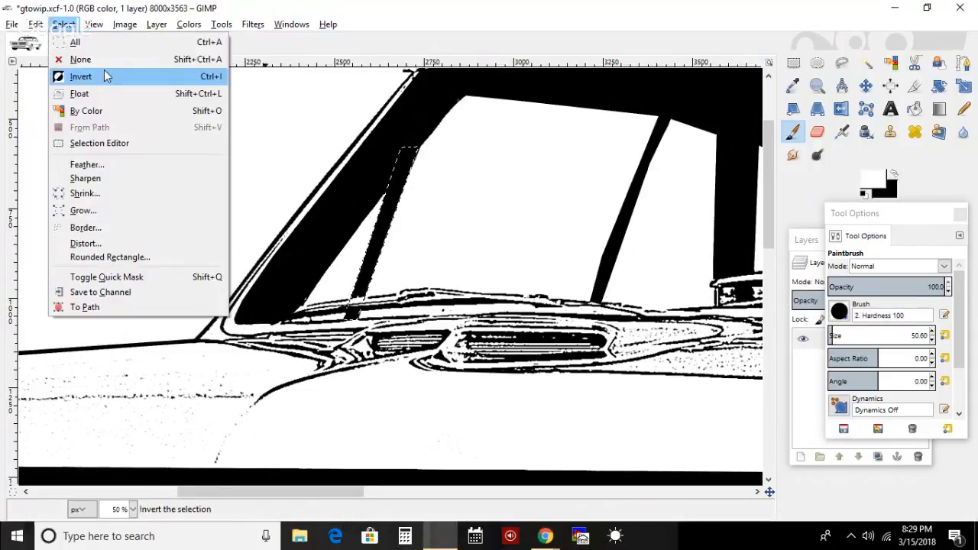
left_click(93, 73)
- Touch up the inner edge of the far windshield pillar near the window's upper corner with black
left_click(891, 175)
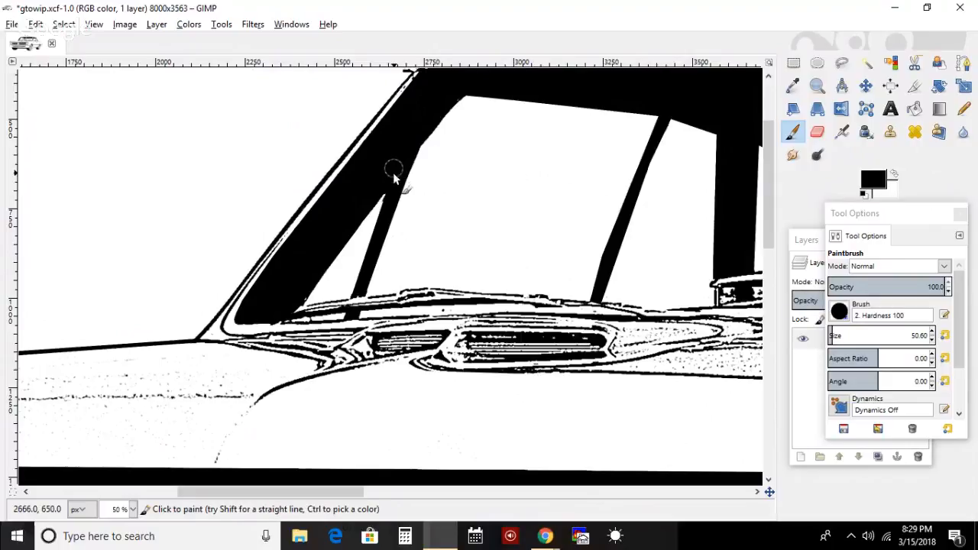
mouse_move(450, 99)
left_mouse_down()
mouse_move(411, 142)
mouse_move(419, 134)
left_mouse_up()
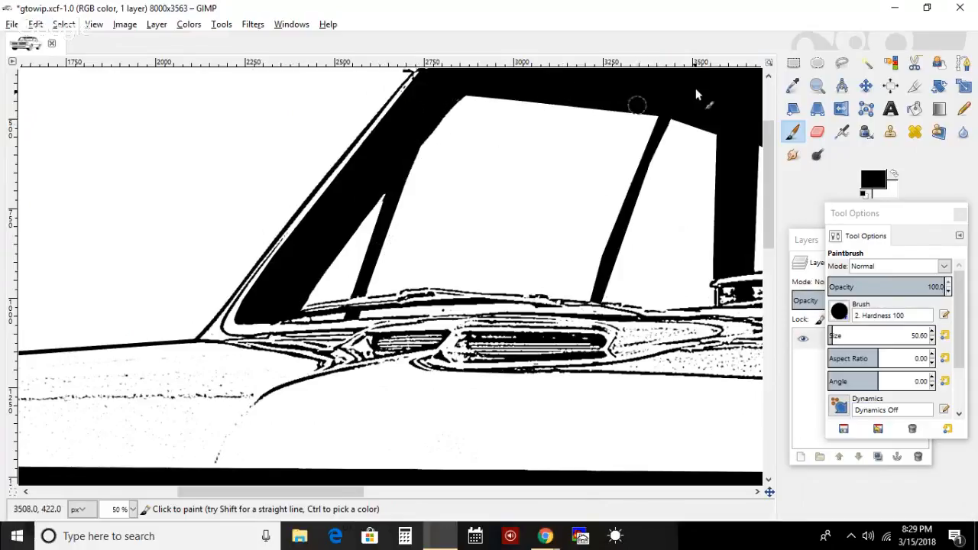
- Make a free selection of the white window area bordering the front edge of the slanted black divider seen through the windshield
left_click(841, 63)
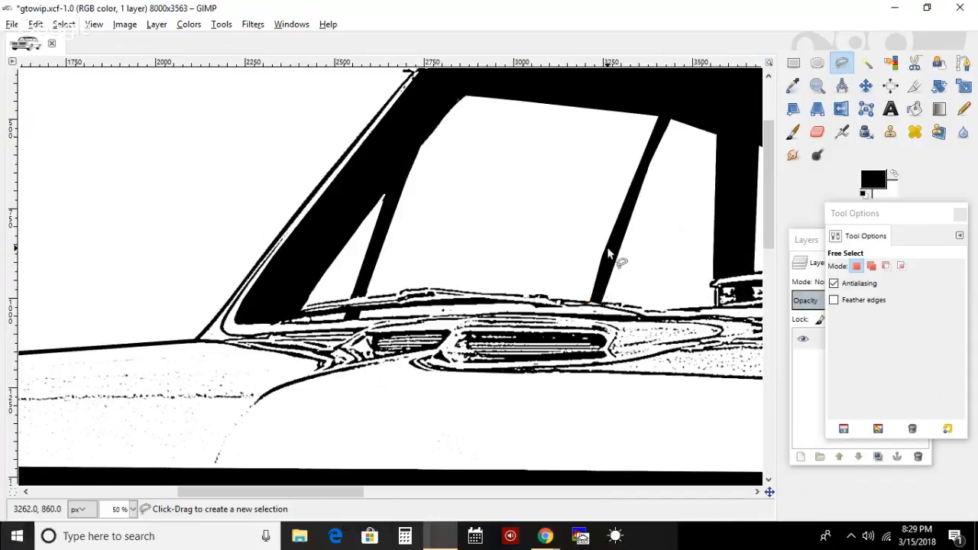
left_click(590, 305)
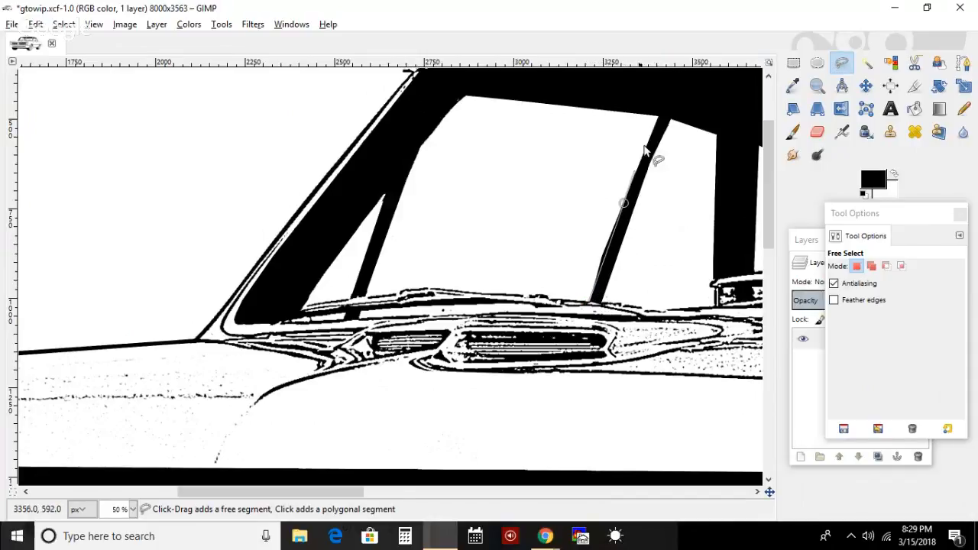
left_click(659, 116)
double_click(548, 208)
- Paint along the divider's front edge in white with a 128.53 Paintbrush to straighten it, and clear the selection
left_click(894, 175)
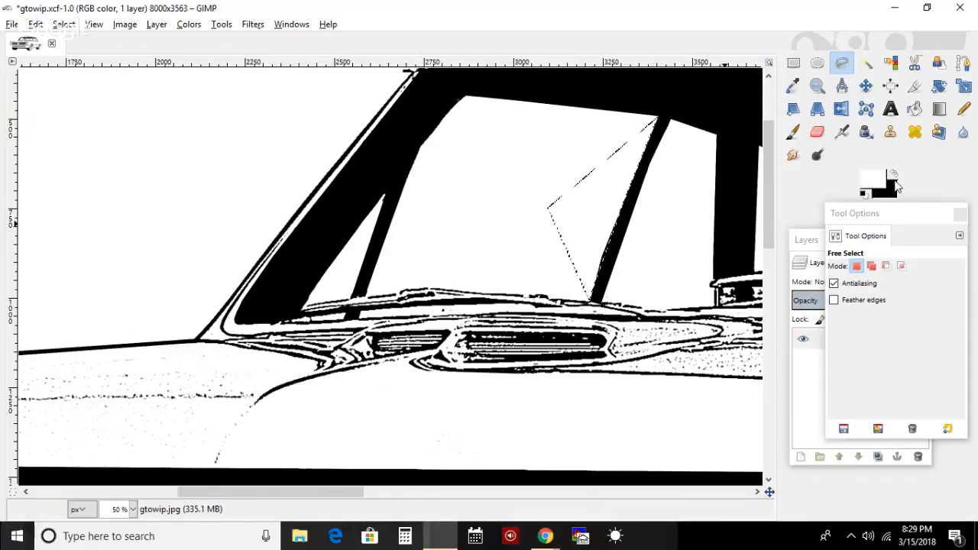
left_click(793, 131)
left_click_drag(833, 333, 840, 331)
mouse_move(631, 169)
left_mouse_down()
mouse_move(584, 299)
mouse_move(618, 202)
mouse_move(648, 156)
left_mouse_up()
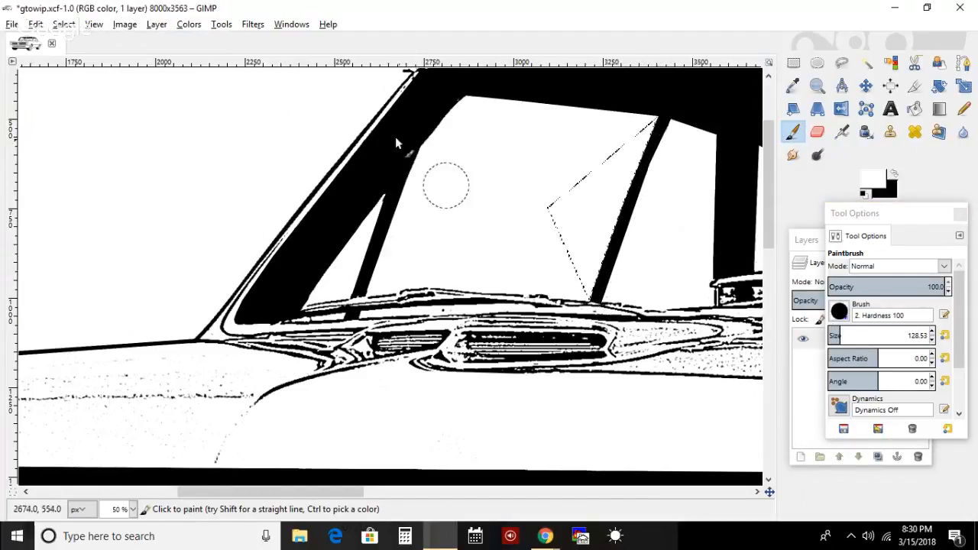
left_click(63, 24)
left_click(83, 51)
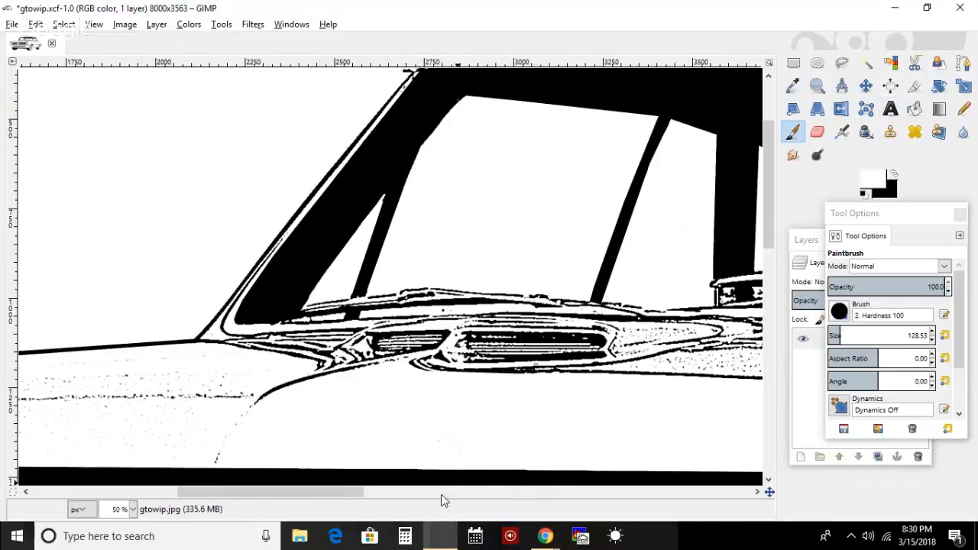
- Make a free selection around the side vent window's slanted rear frame and lower frame strip, between their inner and outer outlines
left_click_drag(336, 492, 615, 430)
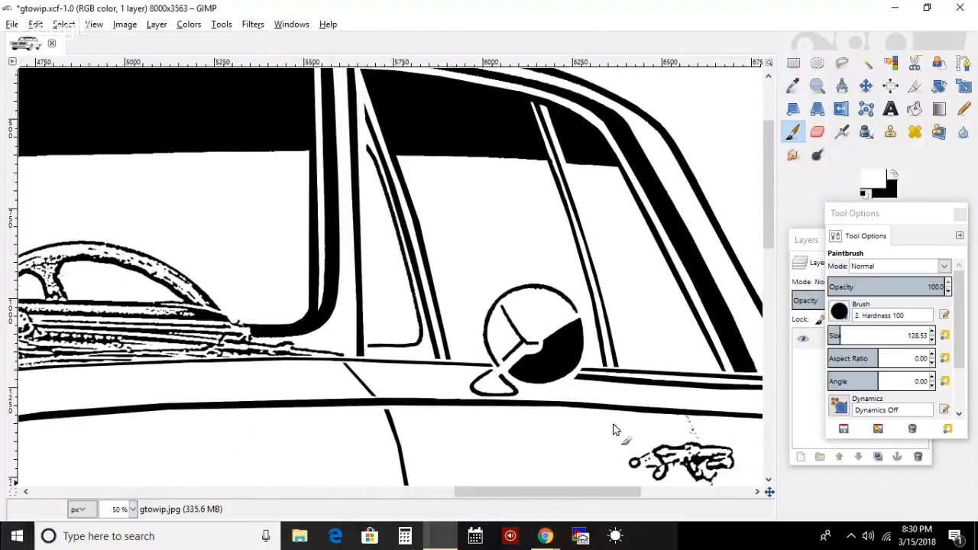
left_click(842, 62)
left_click(367, 151)
left_click(377, 135)
left_click(393, 179)
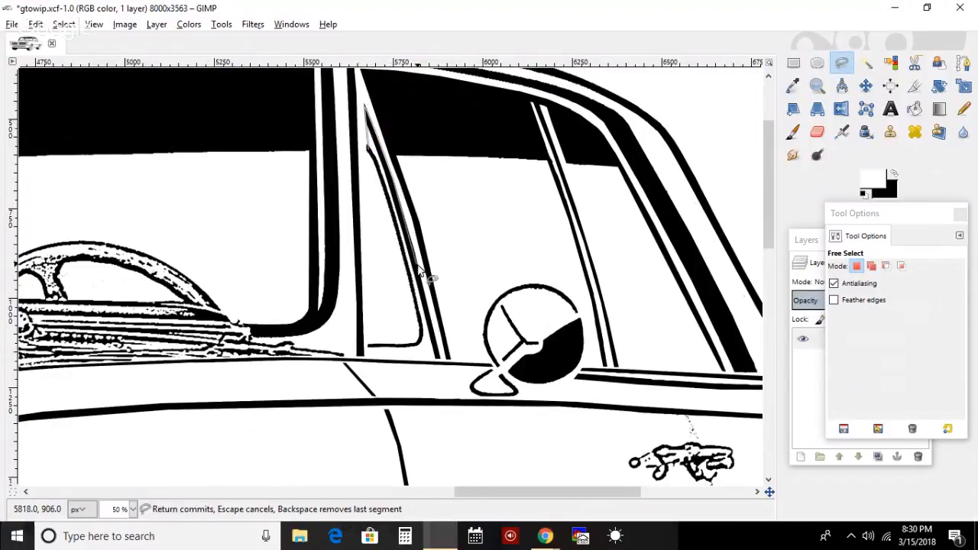
left_click(441, 361)
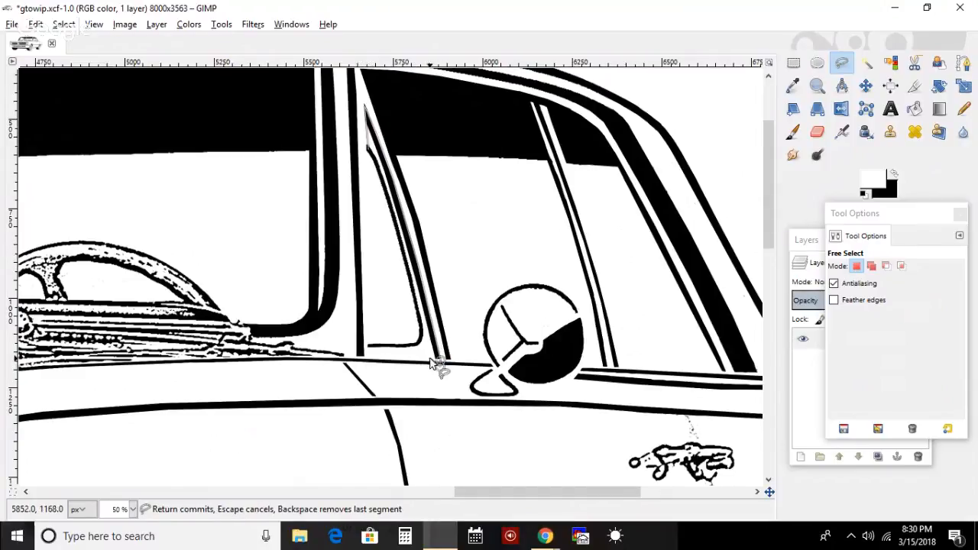
left_click(361, 359)
left_click(360, 347)
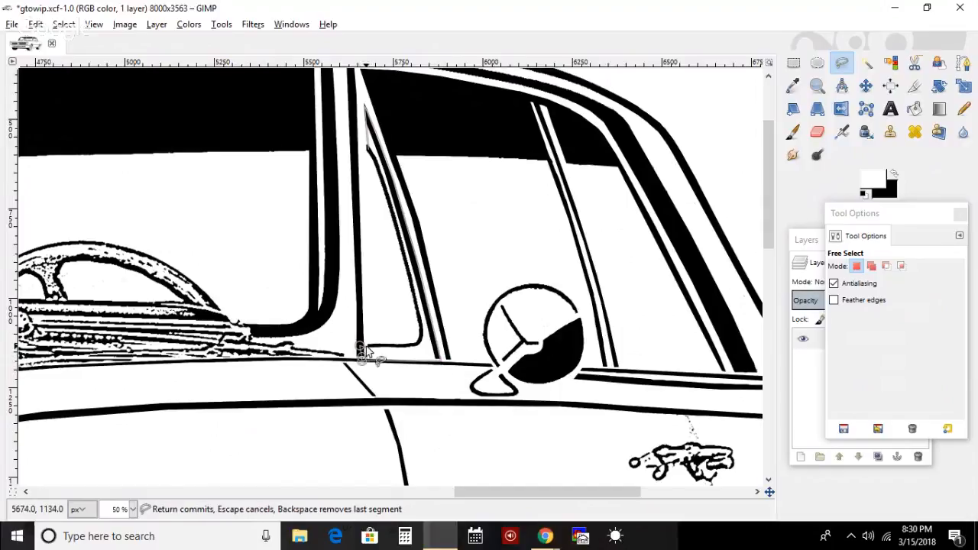
left_click(371, 346)
left_click(394, 346)
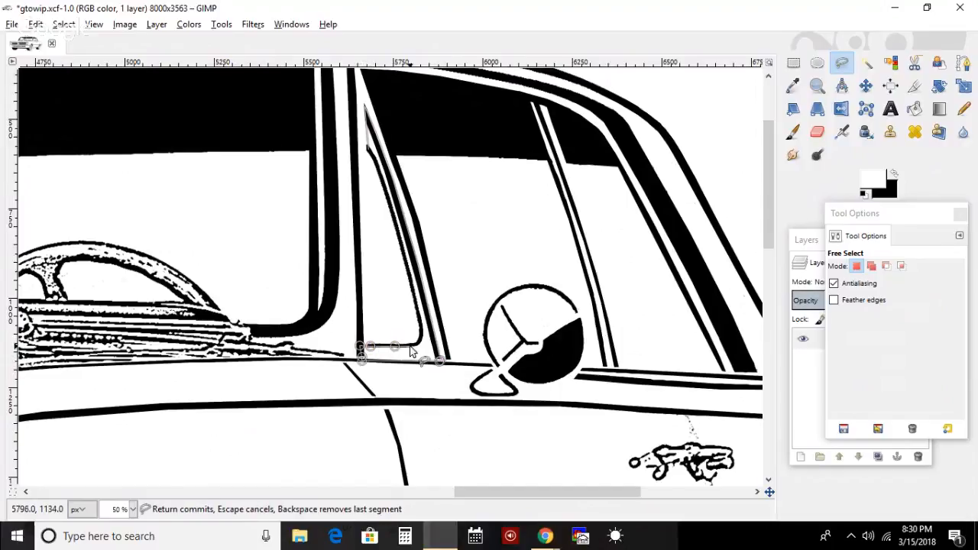
left_click(412, 347)
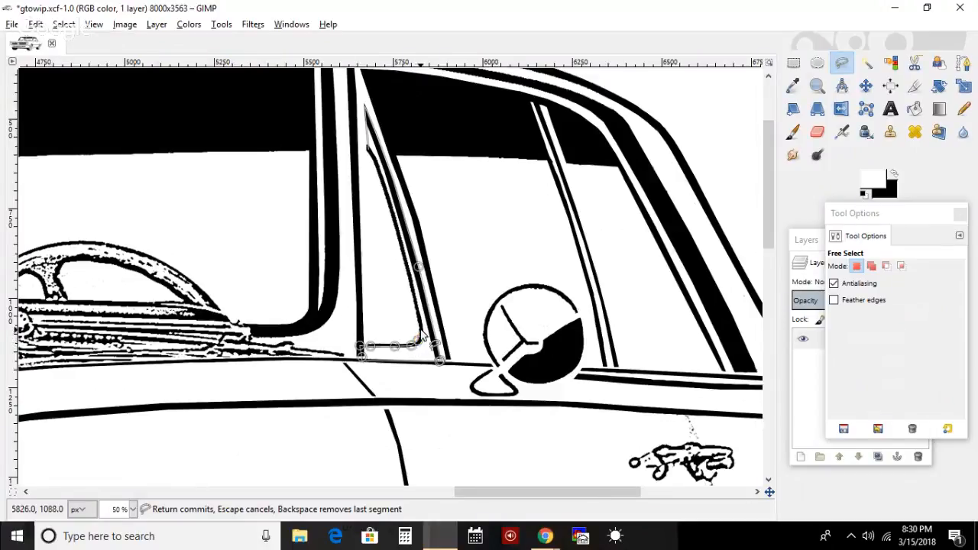
left_click(423, 333)
left_click(421, 318)
left_click(405, 258)
left_click(389, 201)
left_click(383, 181)
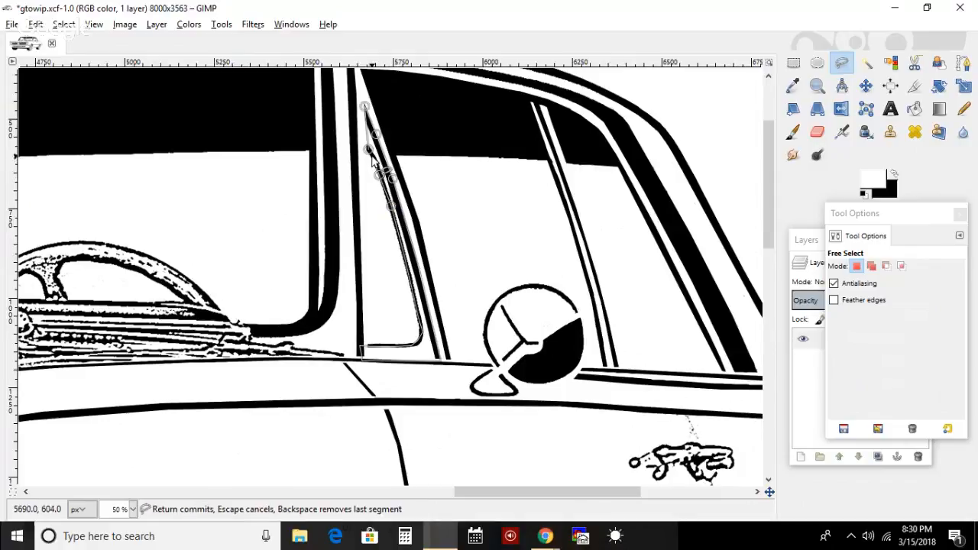
left_click(365, 107)
key("Return")
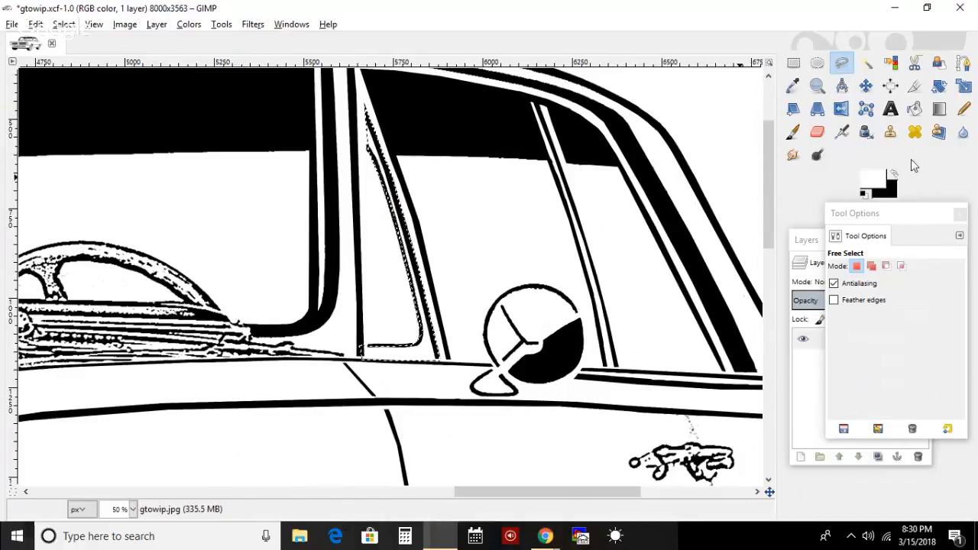
- Fill the selected vent window frame with black using a 298.57 Paintbrush, and clear the selection
left_click(895, 174)
left_click(795, 133)
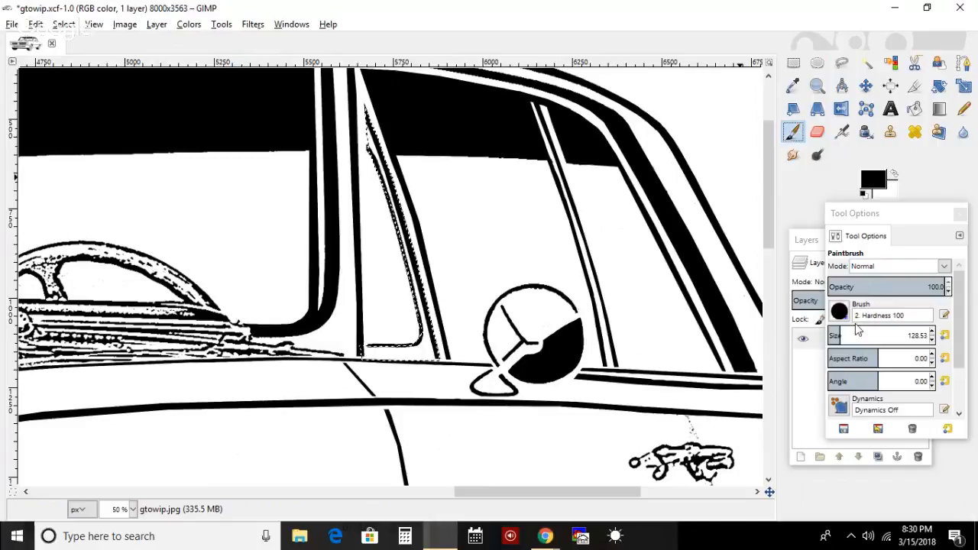
mouse_move(378, 88)
left_mouse_down()
mouse_move(415, 166)
mouse_move(426, 310)
mouse_move(379, 320)
left_mouse_up()
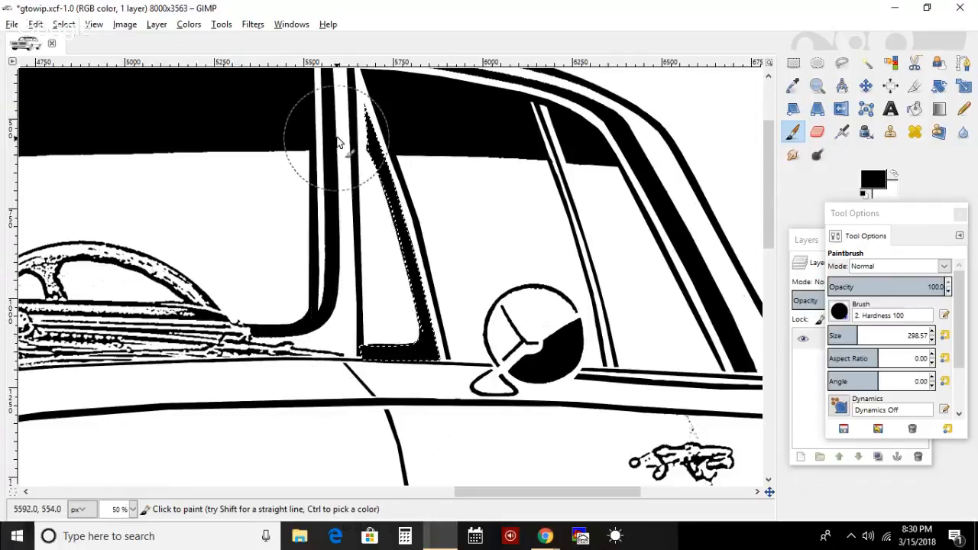
left_click(67, 25)
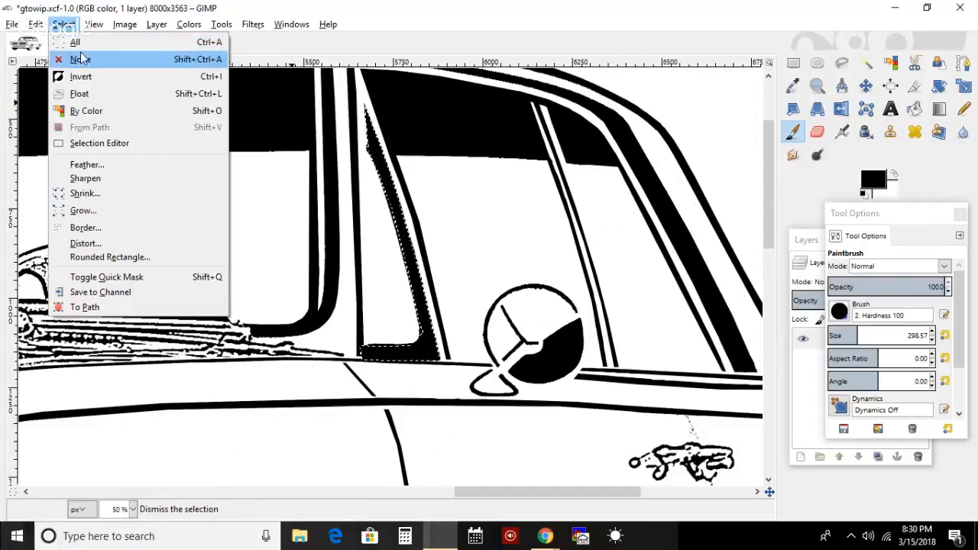
left_click(81, 59)
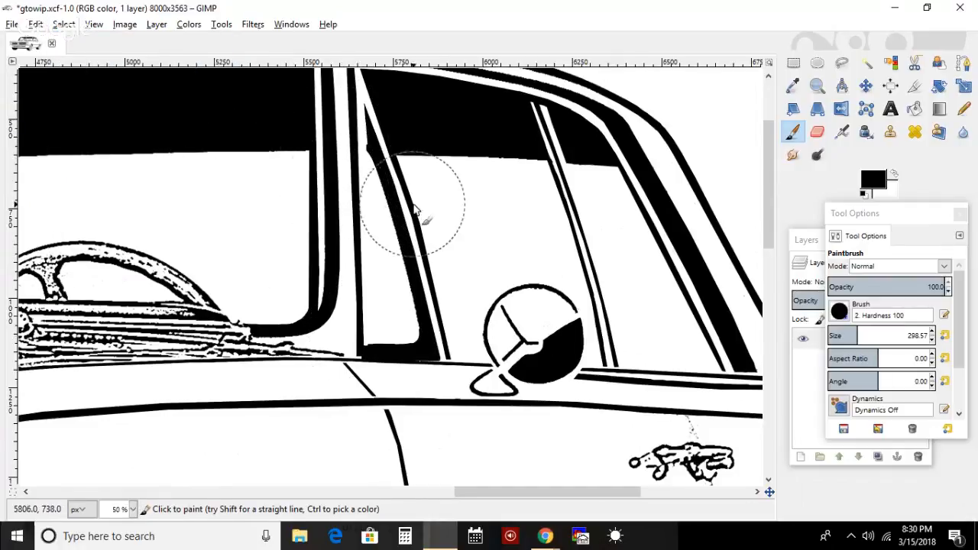
- Set the brush size to 29.34 and close the gap below the vent window's lower frame with black
left_click_drag(843, 336, 830, 335)
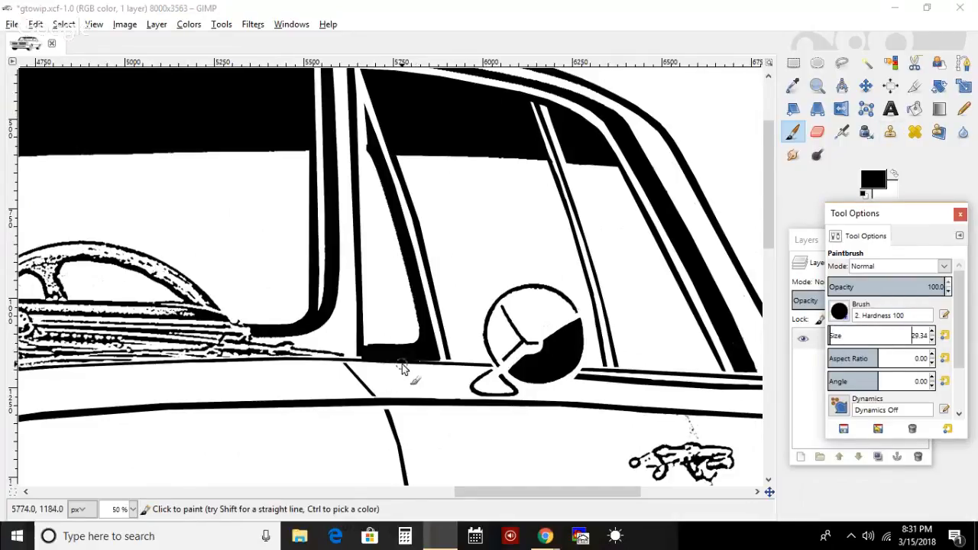
left_click(434, 363)
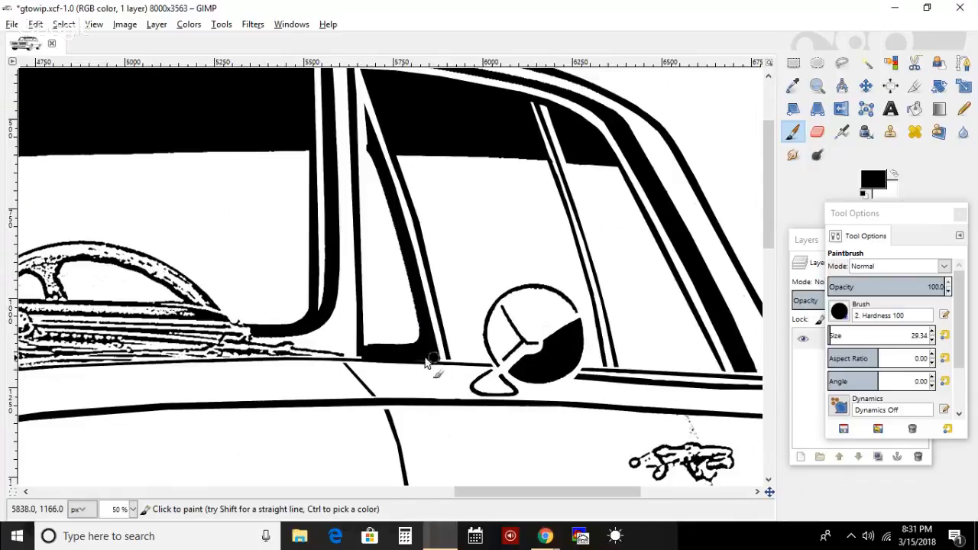
mouse_move(419, 360)
left_mouse_down()
mouse_move(432, 364)
mouse_move(366, 351)
left_mouse_up()
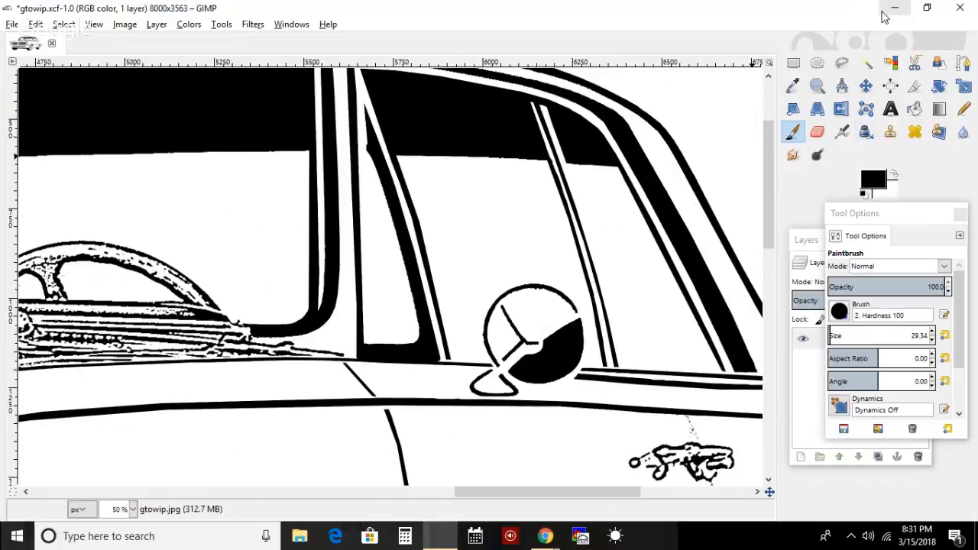
- Make a free selection of the narrow strip between the vent window's front post and the upper end of its slanted frame
left_click(841, 63)
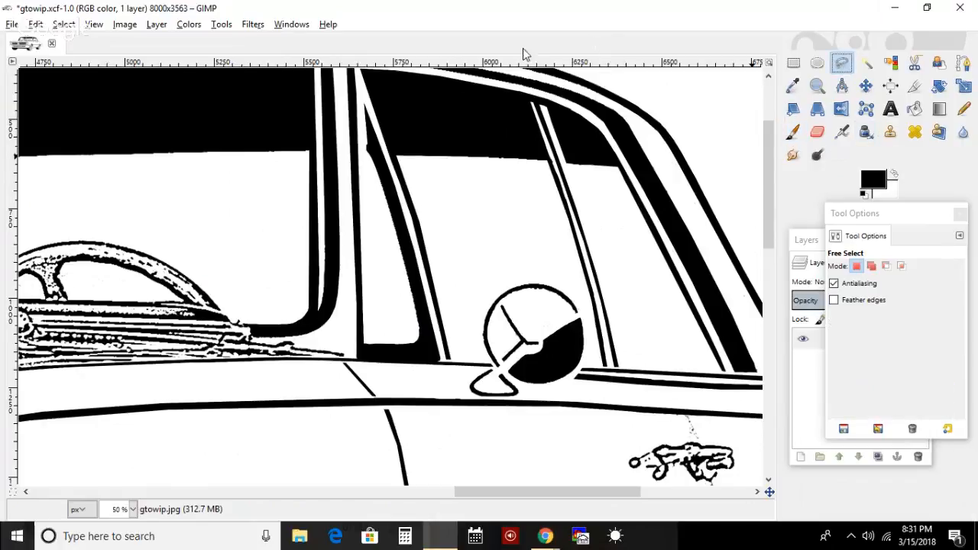
left_click(364, 87)
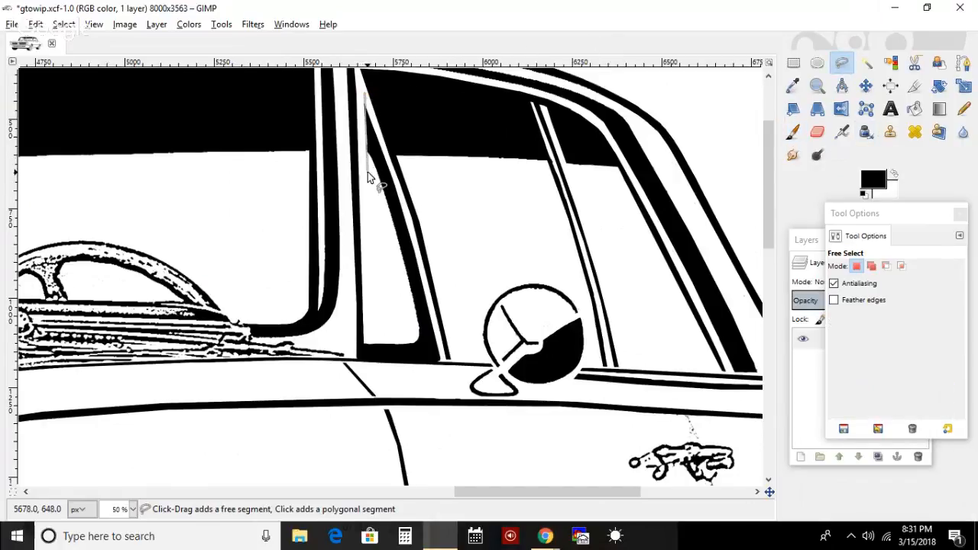
left_click(366, 176)
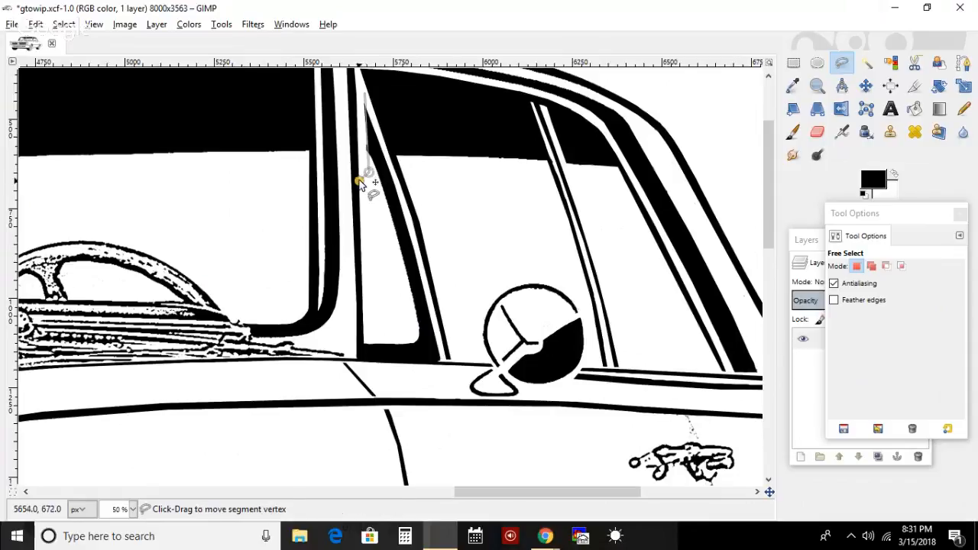
left_click(363, 87)
key("Return")
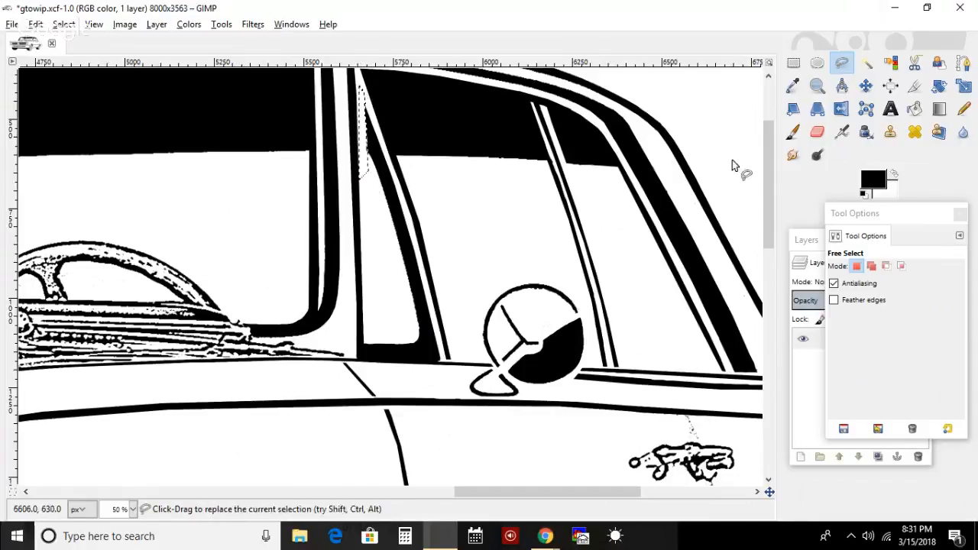
- Paint the selected strip white with the 29.34 Paintbrush to clean the post's edge, and clear the selection
left_click(895, 177)
left_click(793, 131)
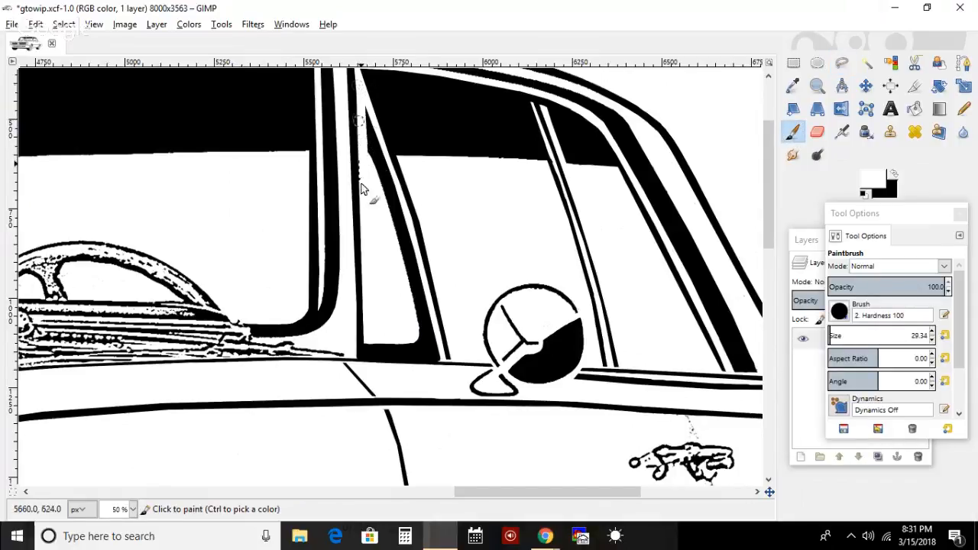
left_click(63, 23)
left_click(80, 59)
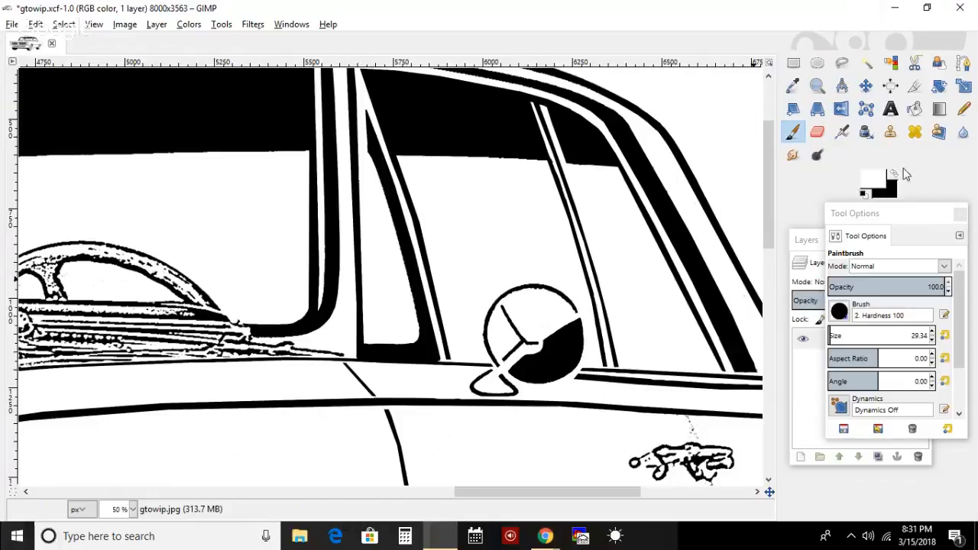
- Smooth the vent window frame's inner lower edge with black, and square off its outer lower corners with a 15.17 brush
left_click(896, 174)
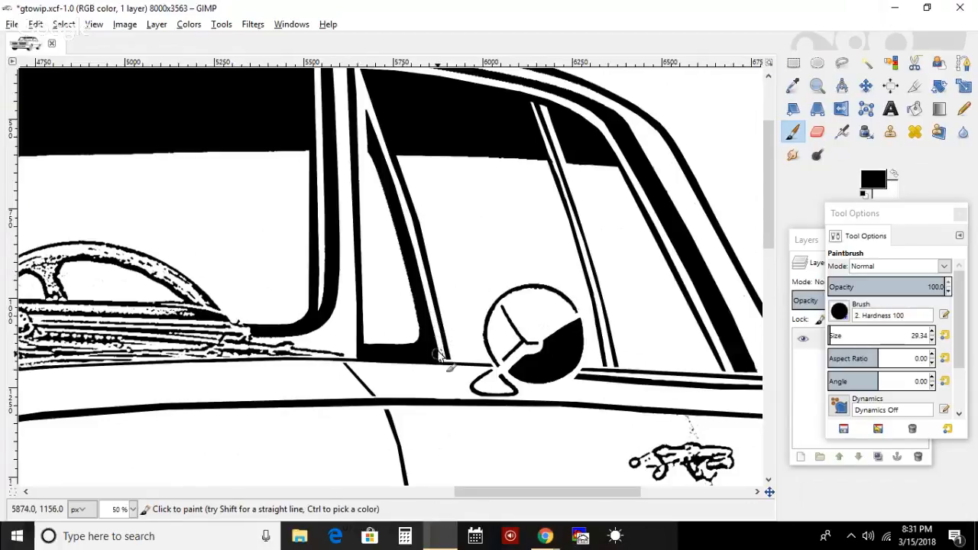
left_click(817, 86)
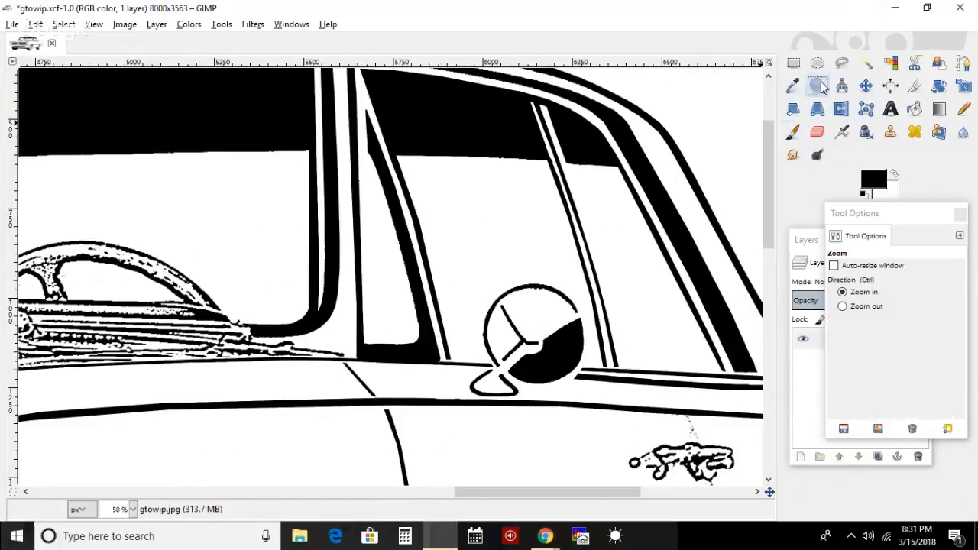
left_click(433, 362)
left_click(442, 373)
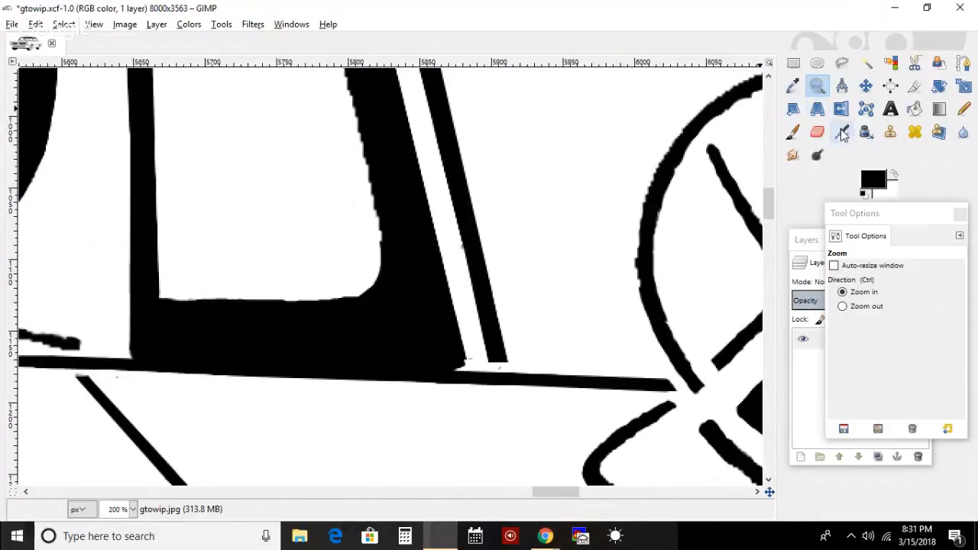
left_click(793, 133)
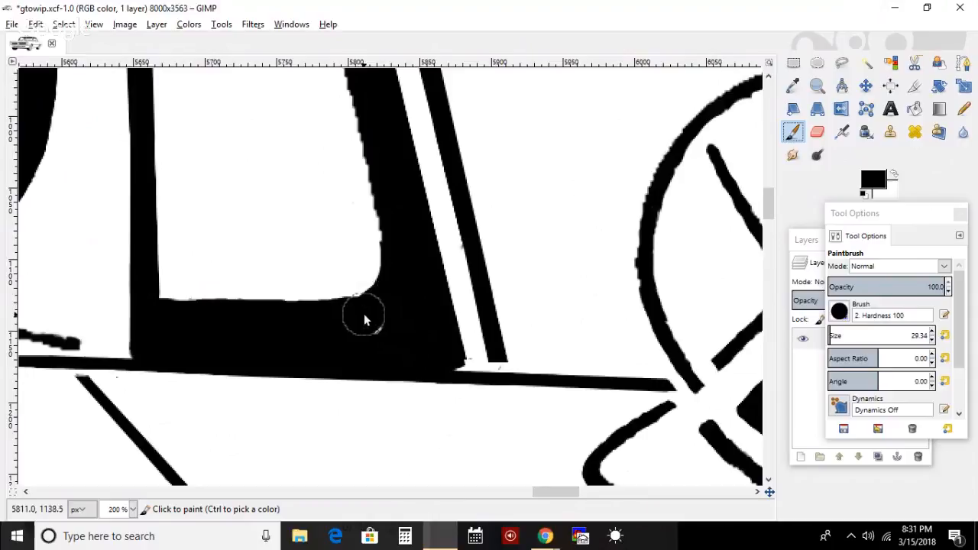
left_click(364, 315)
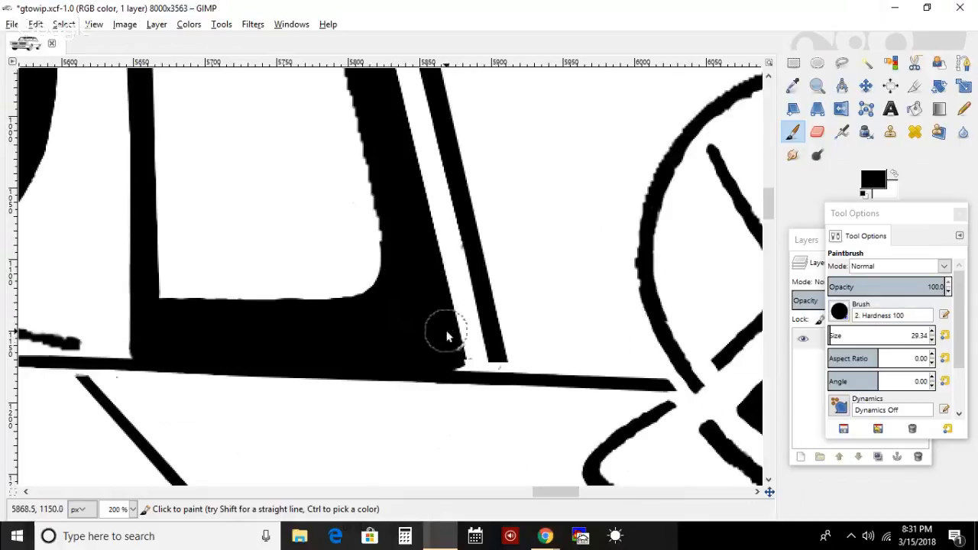
left_click(836, 334)
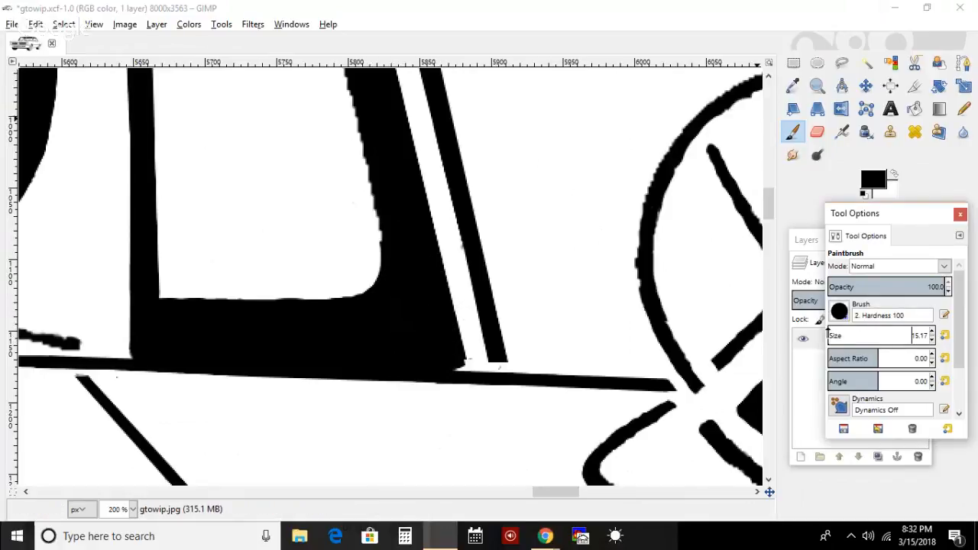
left_click(460, 371)
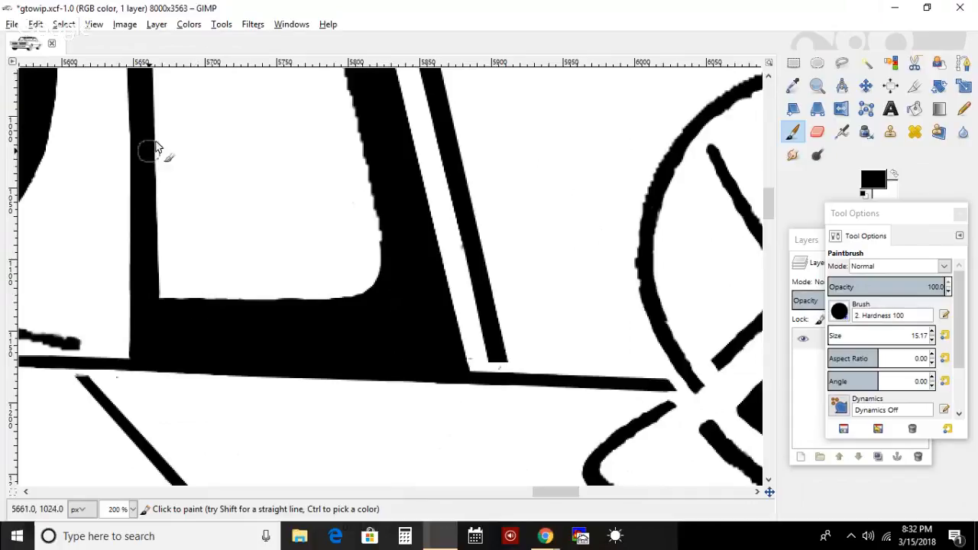
- Examine the drawing at a wider scale, focusing on the windshield and the hood area below it
left_click(93, 24)
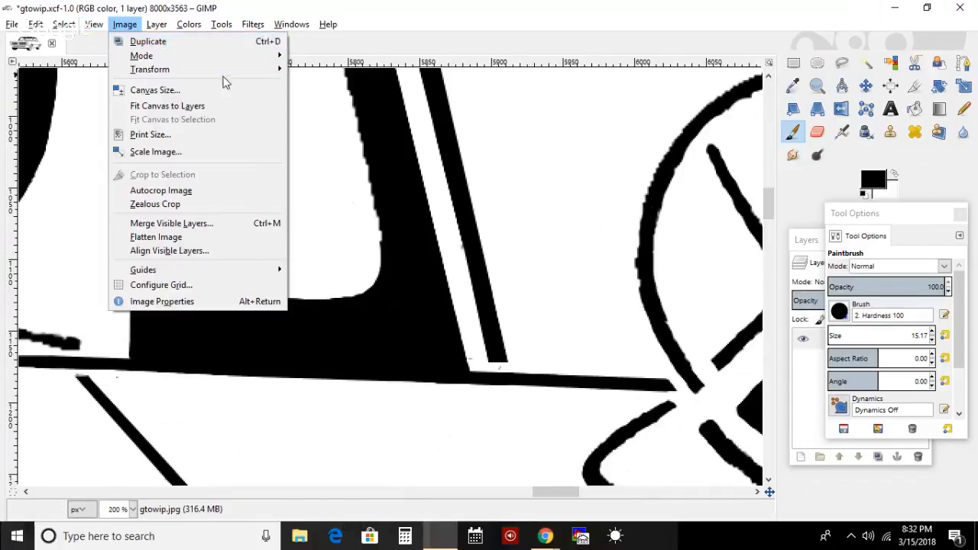
mouse_move(125, 24)
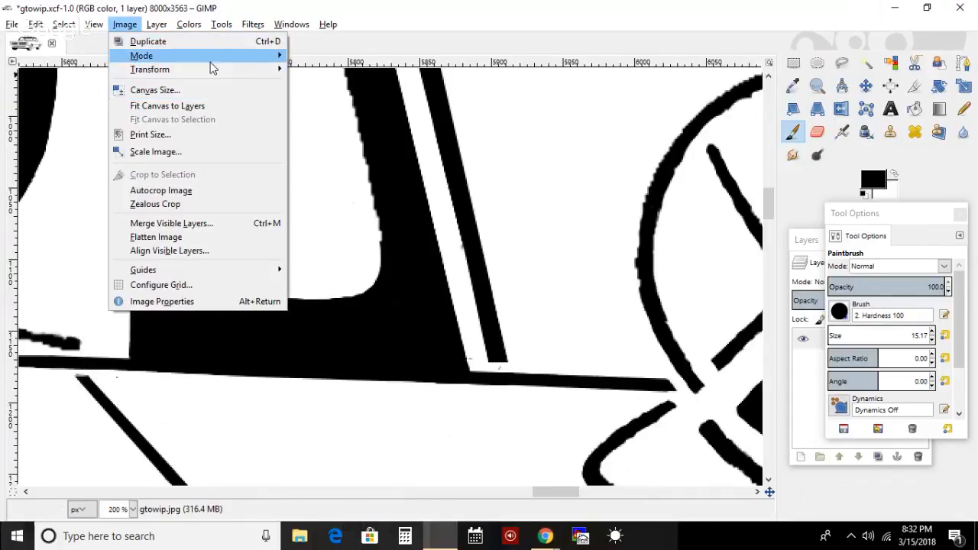
mouse_move(277, 70)
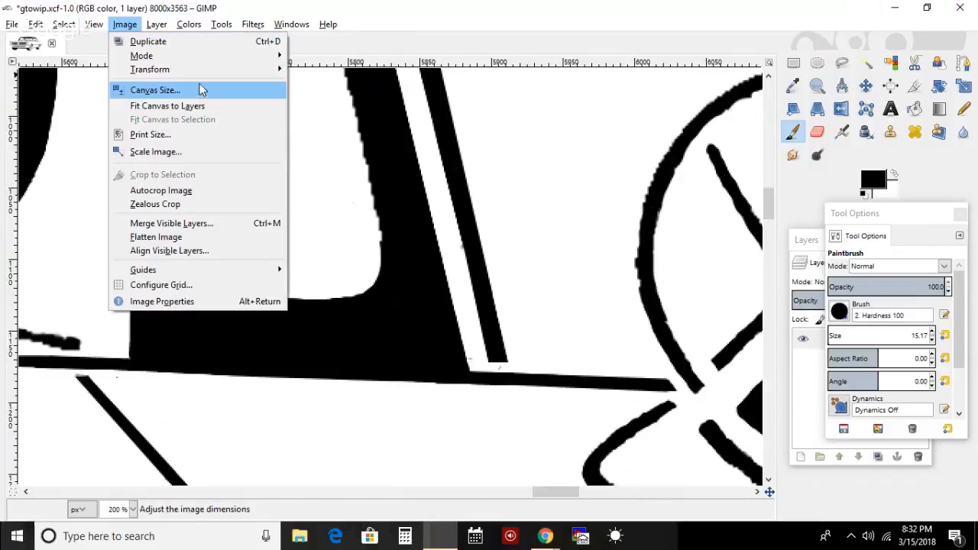
mouse_move(93, 22)
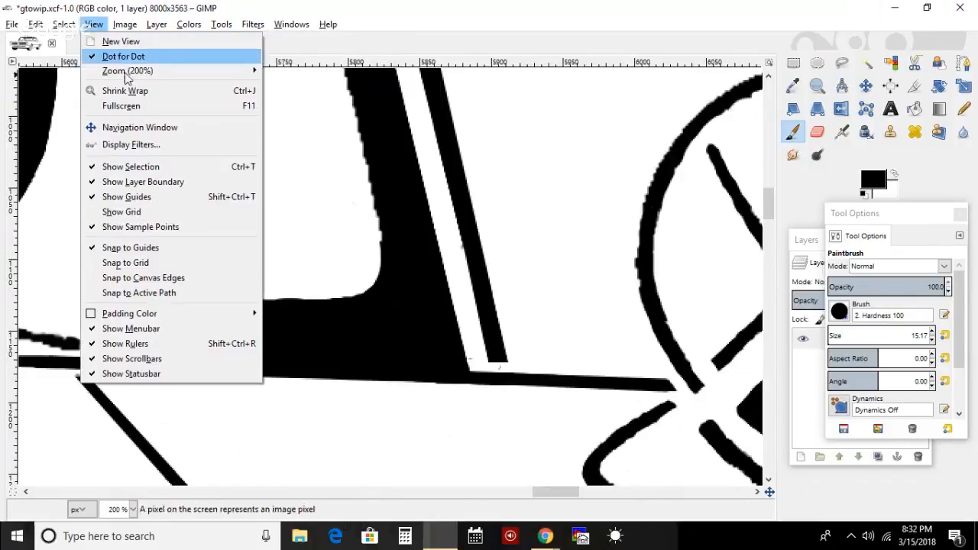
mouse_move(142, 76)
left_click(295, 115)
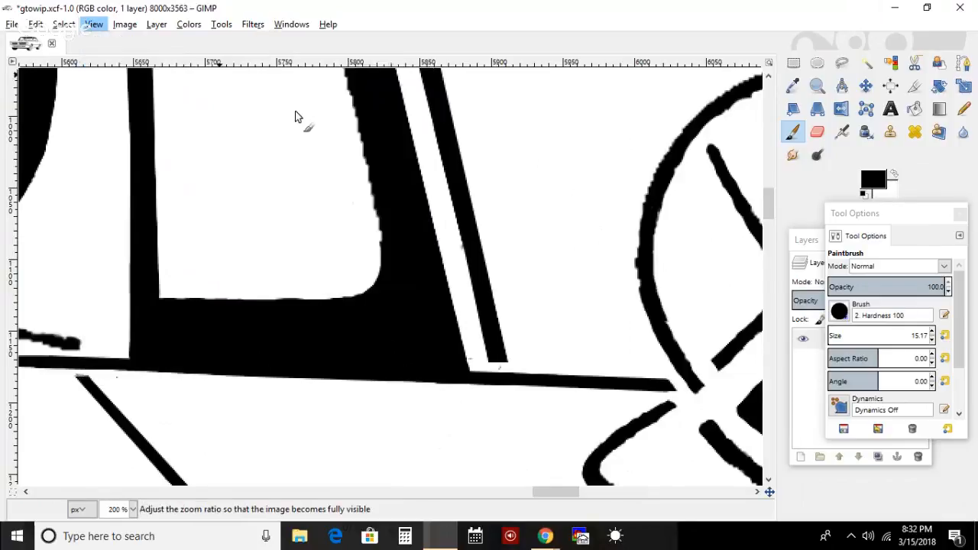
left_click(817, 86)
left_click(475, 201)
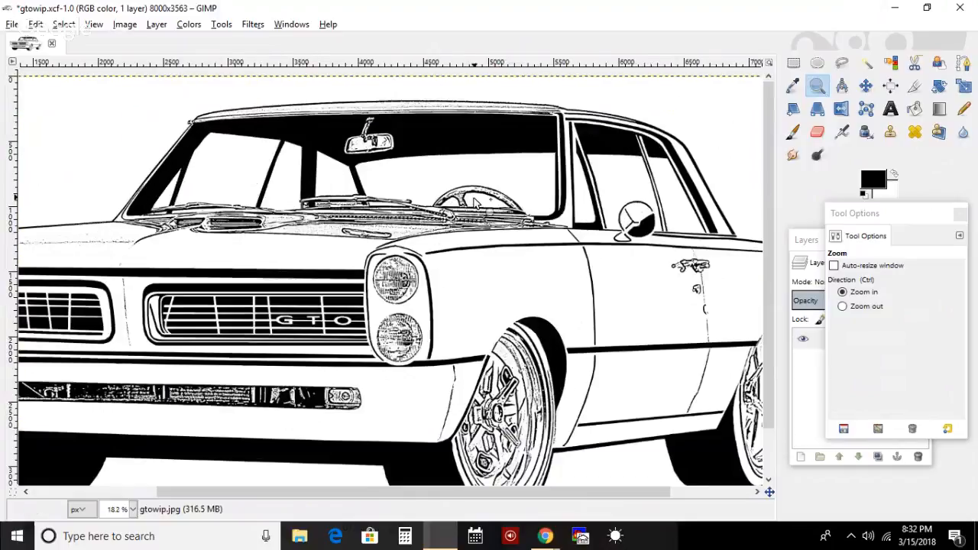
left_click(348, 193)
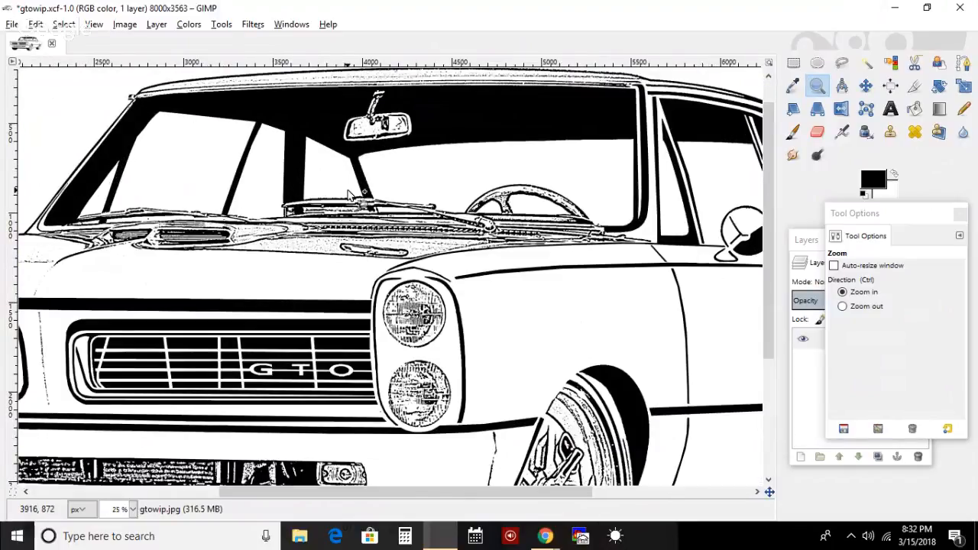
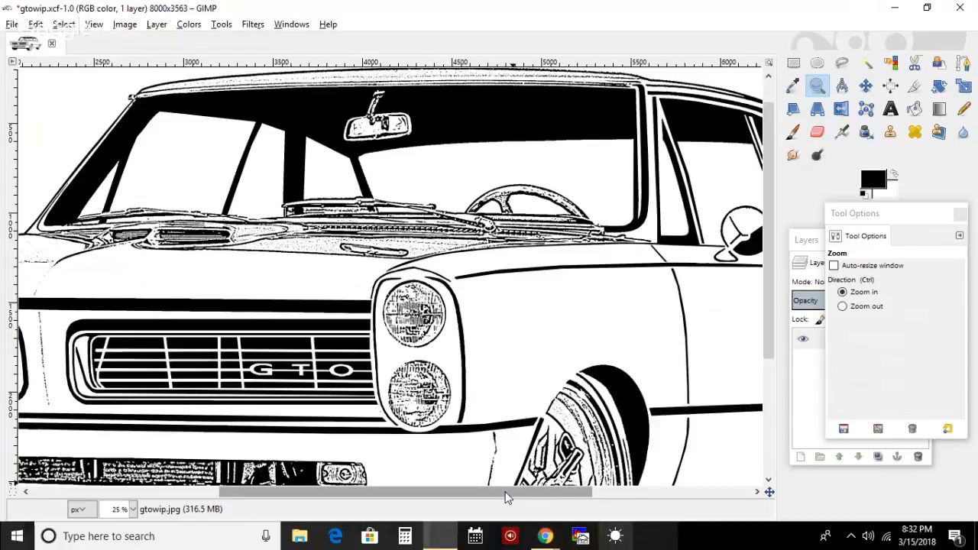
- Examine the side windows, the windshield and the trim lines along its upper edge at closer scale
left_click_drag(506, 495, 659, 510)
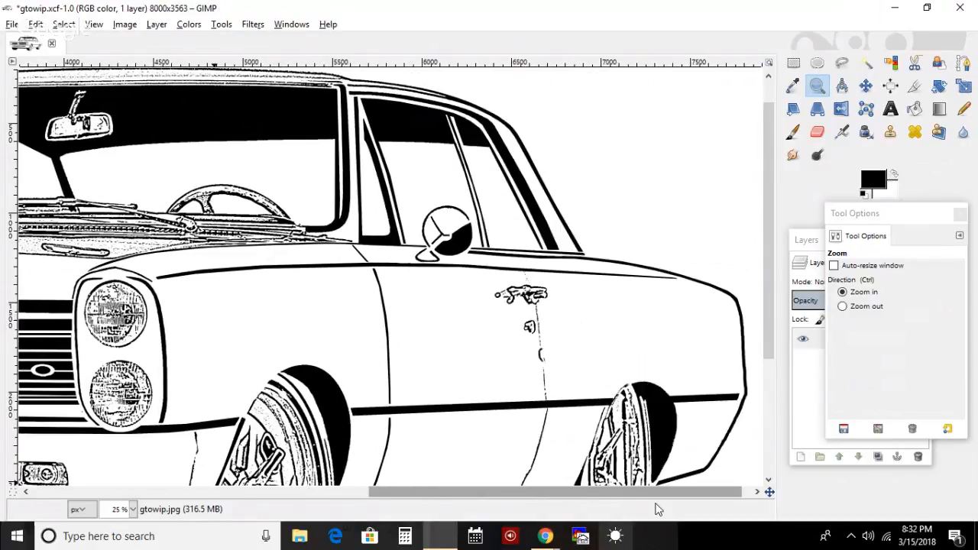
left_click_drag(659, 510, 500, 510)
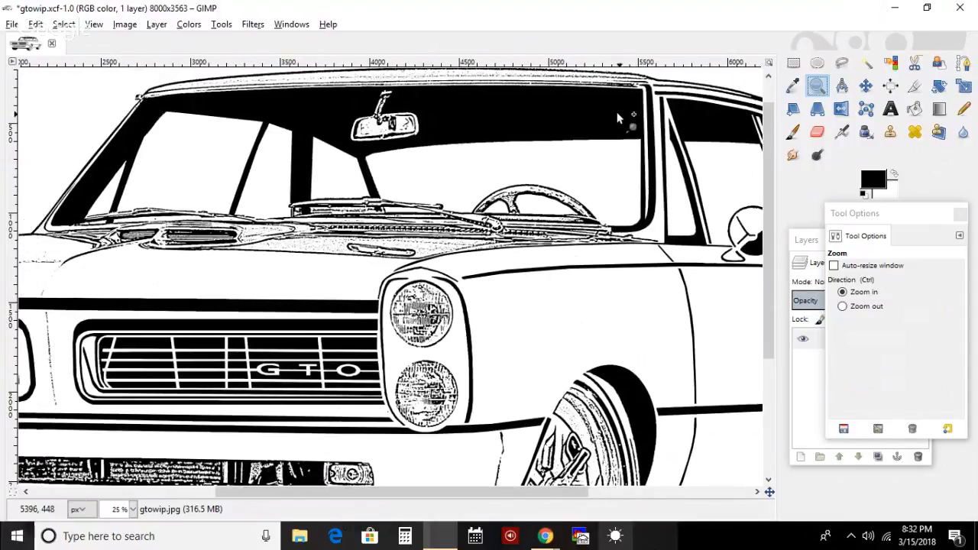
left_click(617, 111)
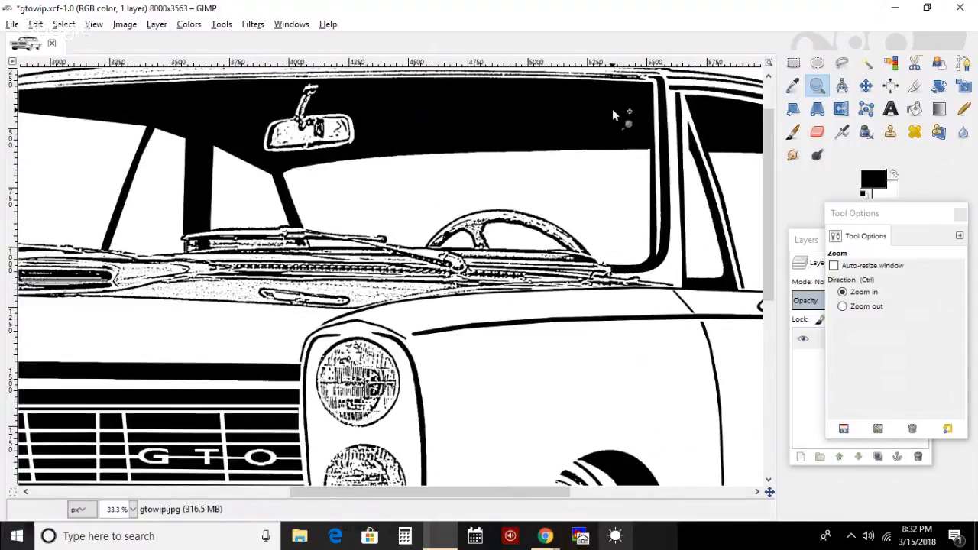
left_click(612, 109)
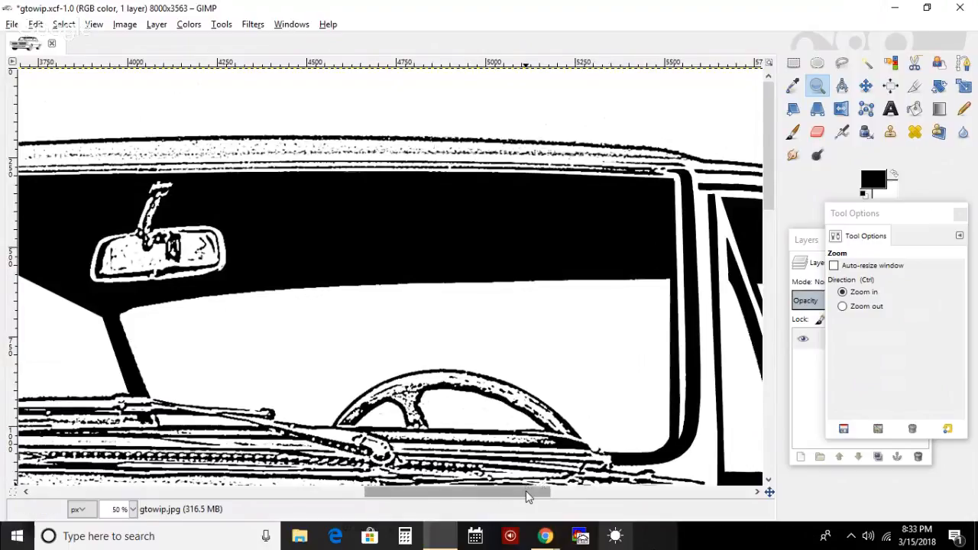
left_click_drag(526, 491, 360, 497)
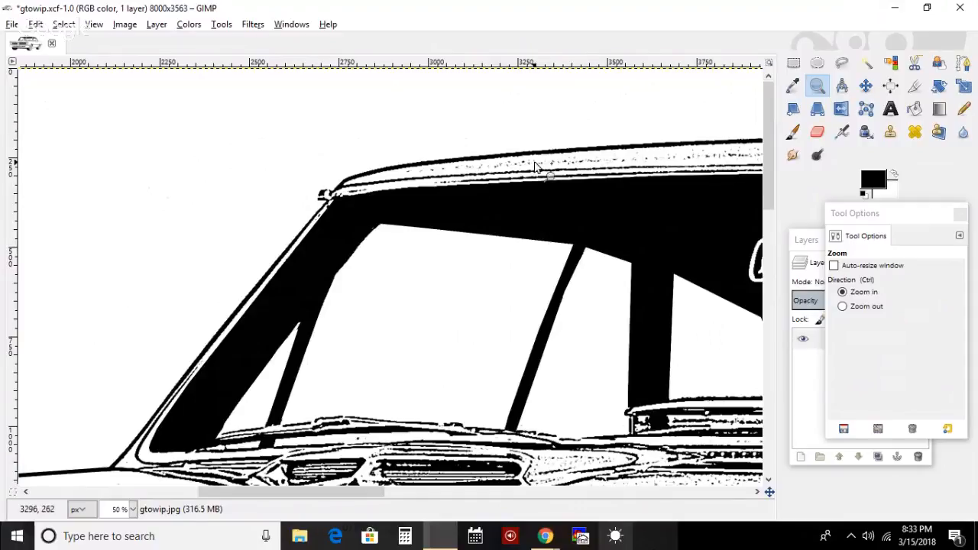
left_click_drag(318, 493, 430, 494)
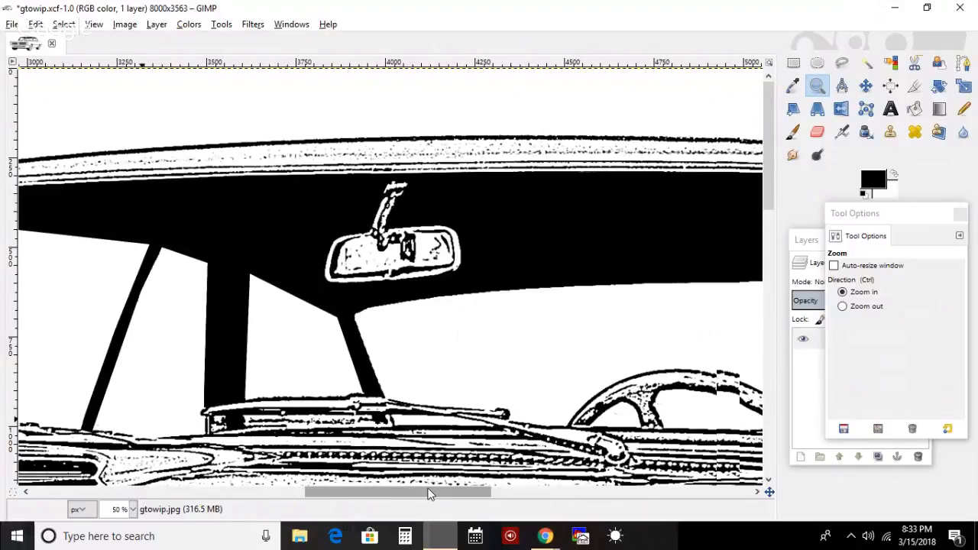
- Start a free selection of the windshield's upper trim, tracing its upper edge from the vent-window corner toward the opposite corner
left_click(567, 178)
left_click(566, 178)
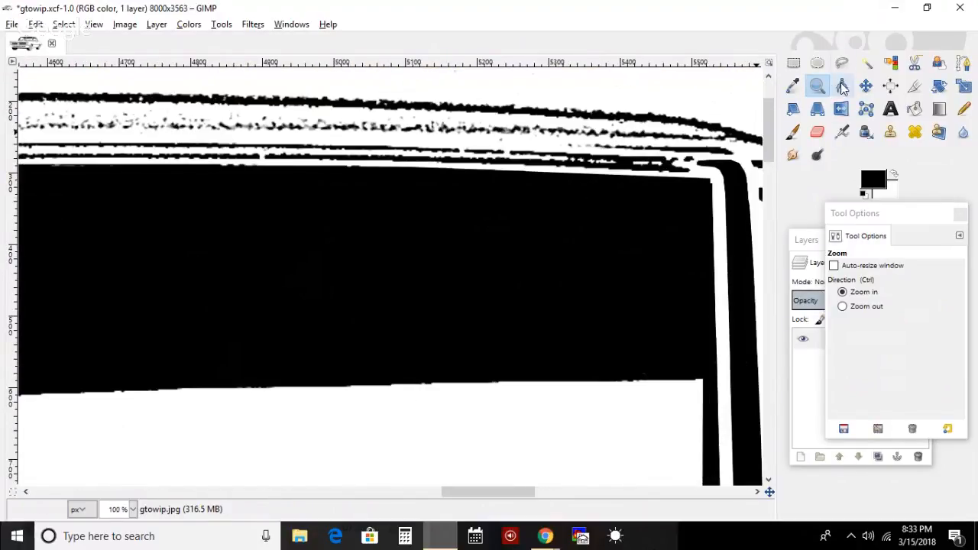
left_click(841, 63)
left_click(711, 184)
left_click(708, 162)
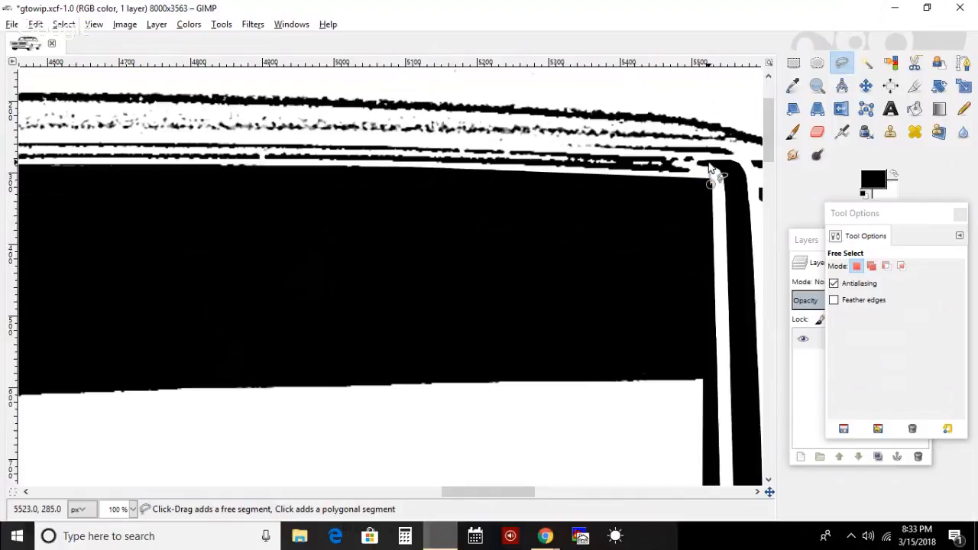
left_click(657, 164)
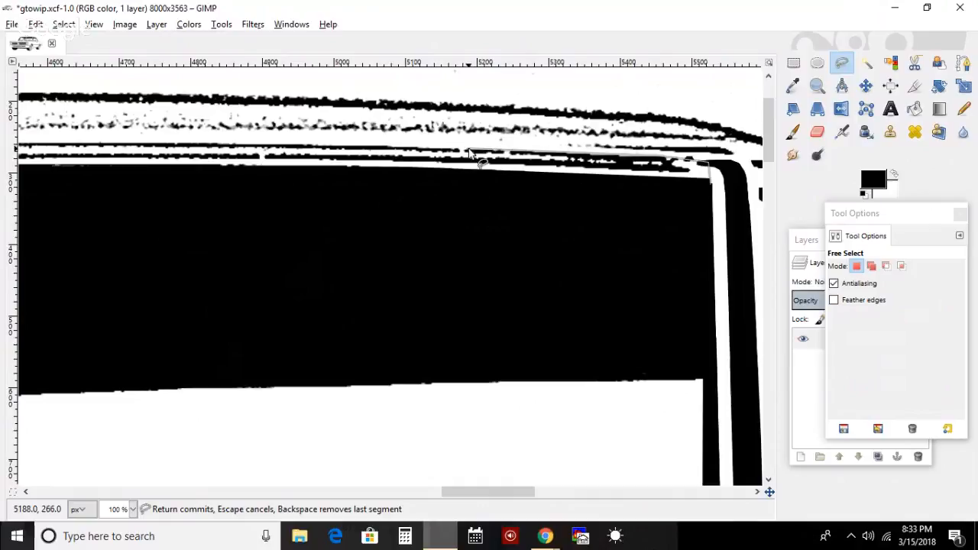
left_click(159, 146)
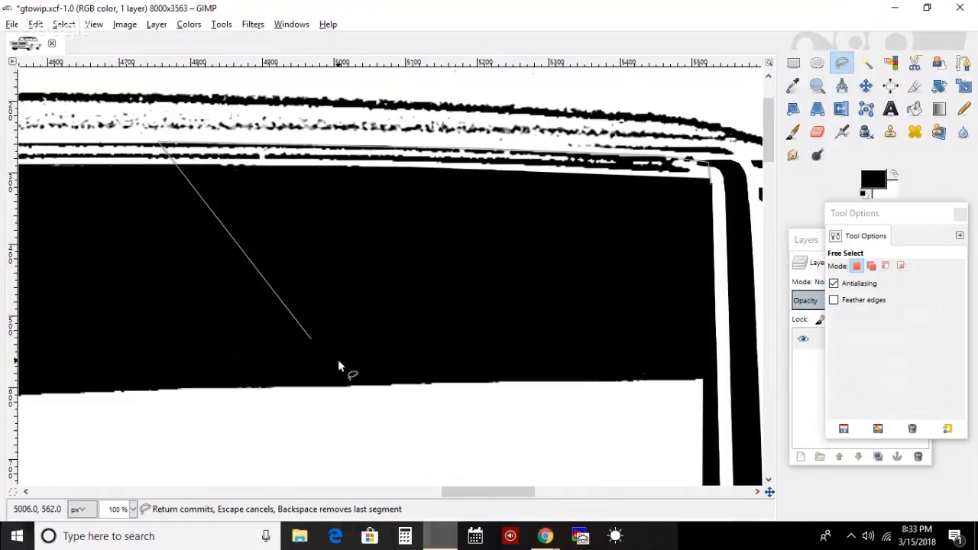
left_click_drag(473, 496, 412, 496)
left_click(233, 148)
left_click_drag(451, 498, 373, 495)
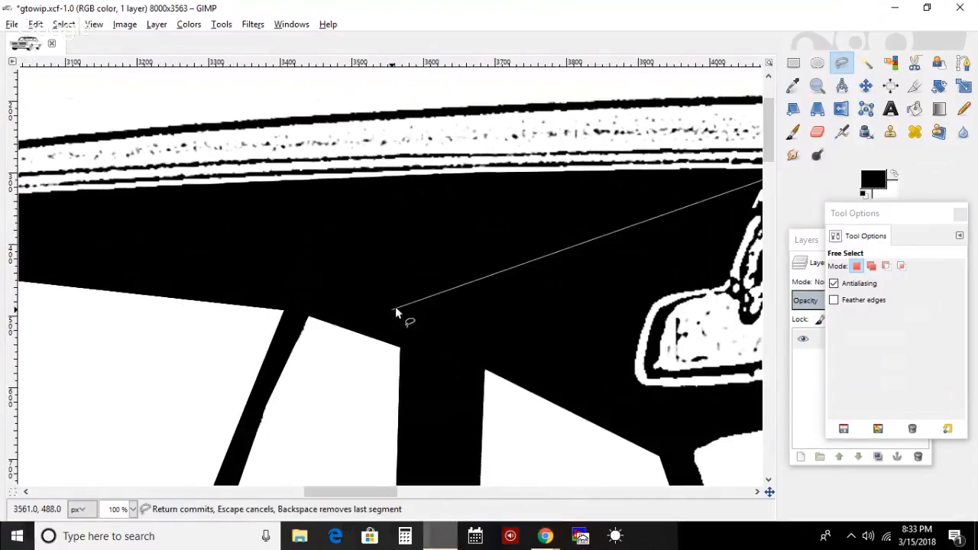
left_click(129, 166)
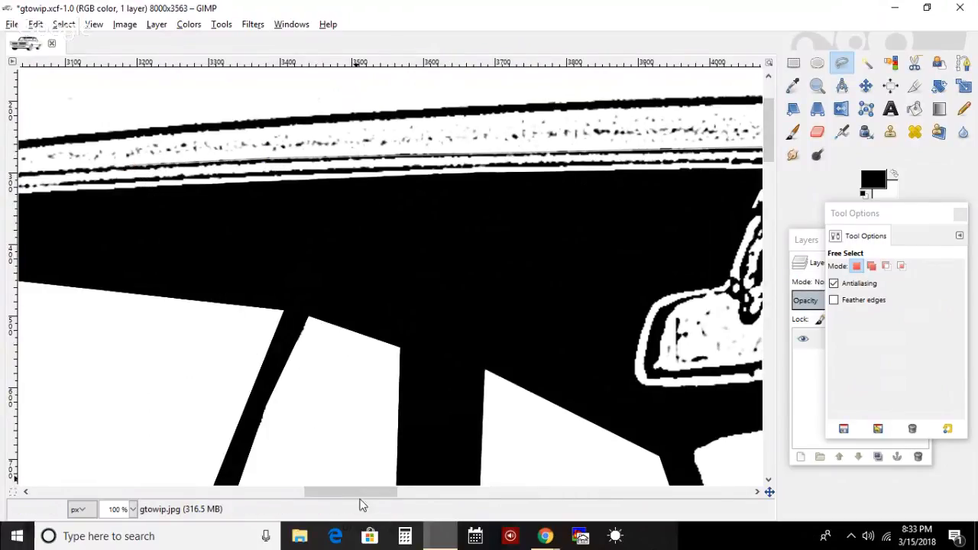
left_click_drag(332, 493, 279, 492)
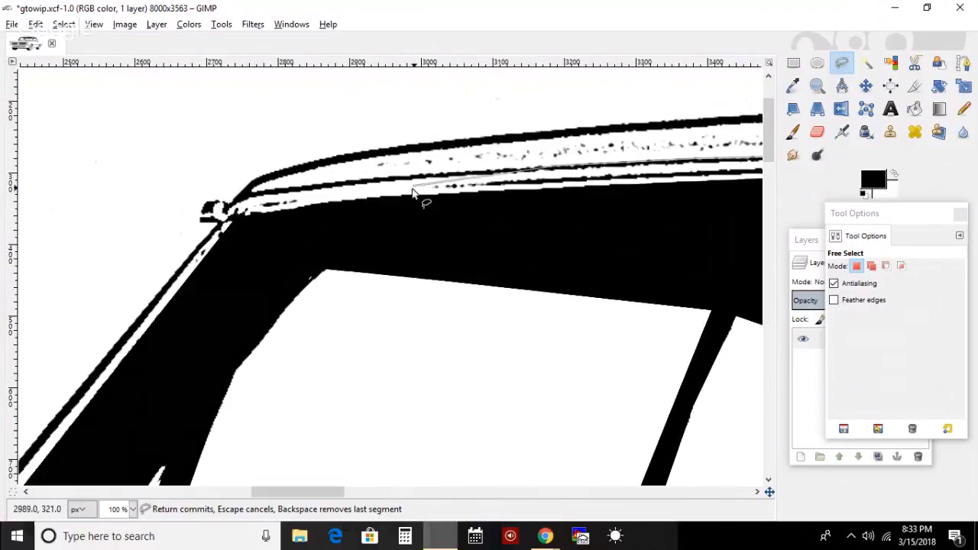
- Wrap the free-select outline around the trim's far end, trace back along its lower edge, and close the selection at the starting corner
left_click(265, 195)
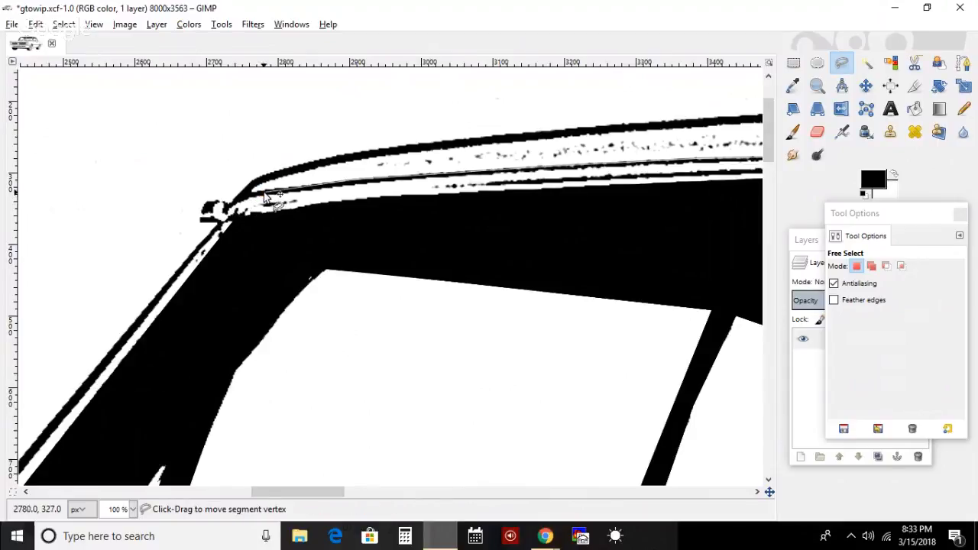
left_click(239, 216)
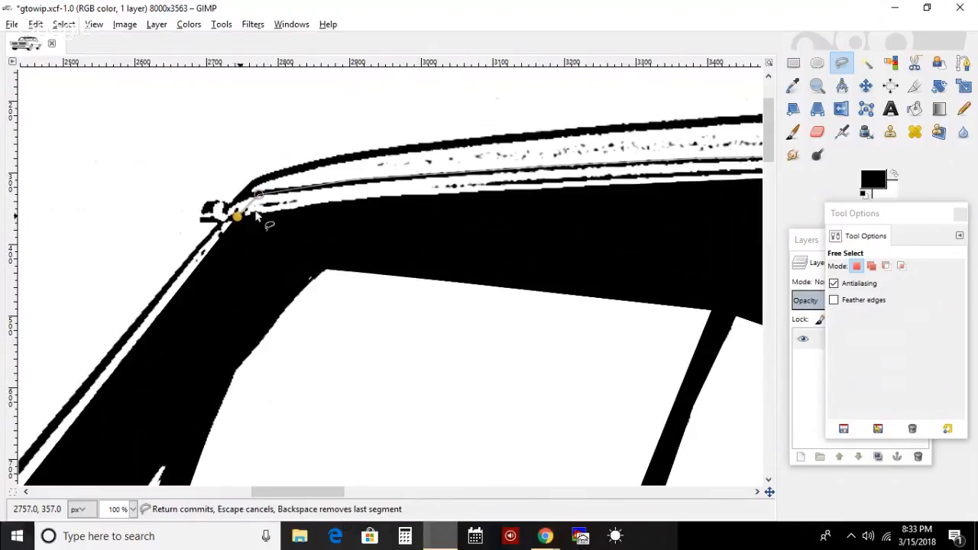
left_click(400, 202)
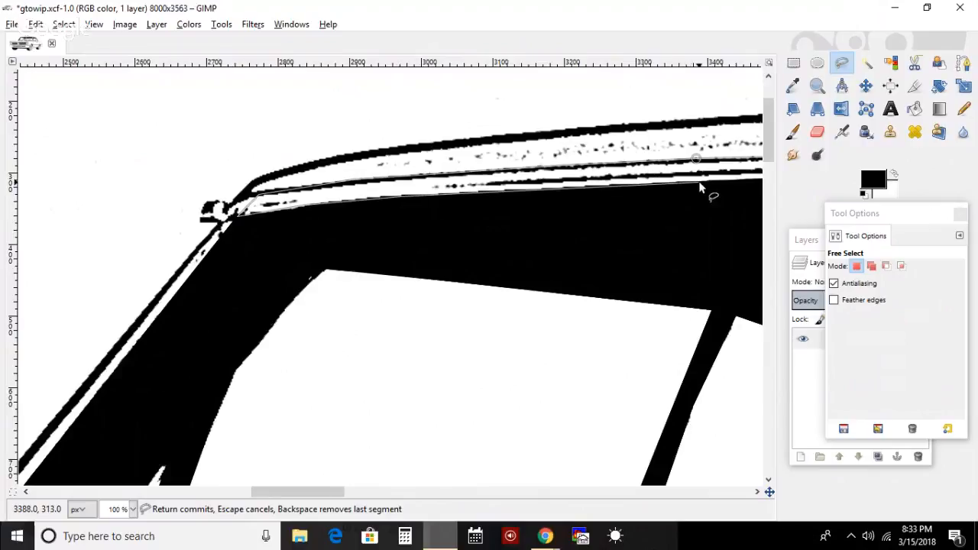
left_click(746, 181)
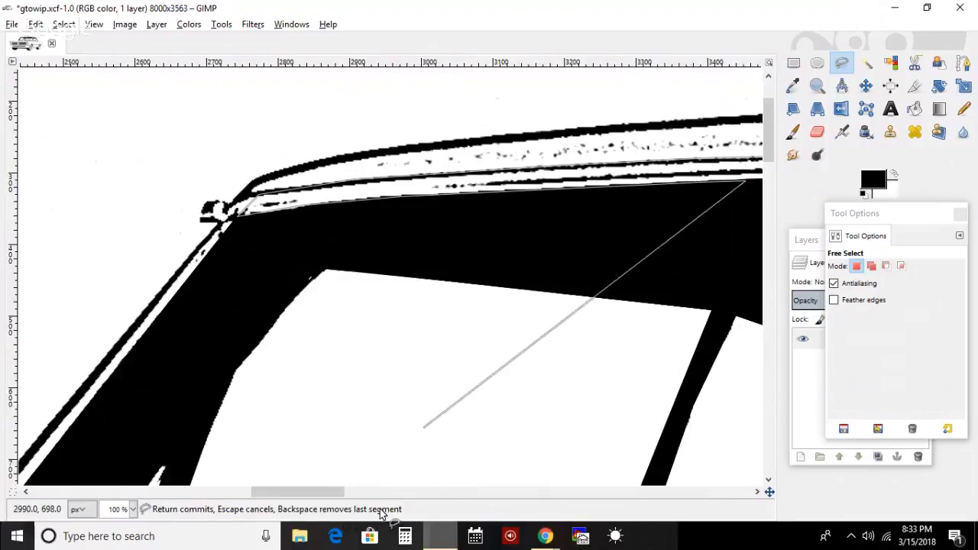
mouse_move(296, 493)
left_mouse_down()
mouse_move(399, 474)
mouse_move(475, 489)
left_mouse_up()
left_click(714, 169)
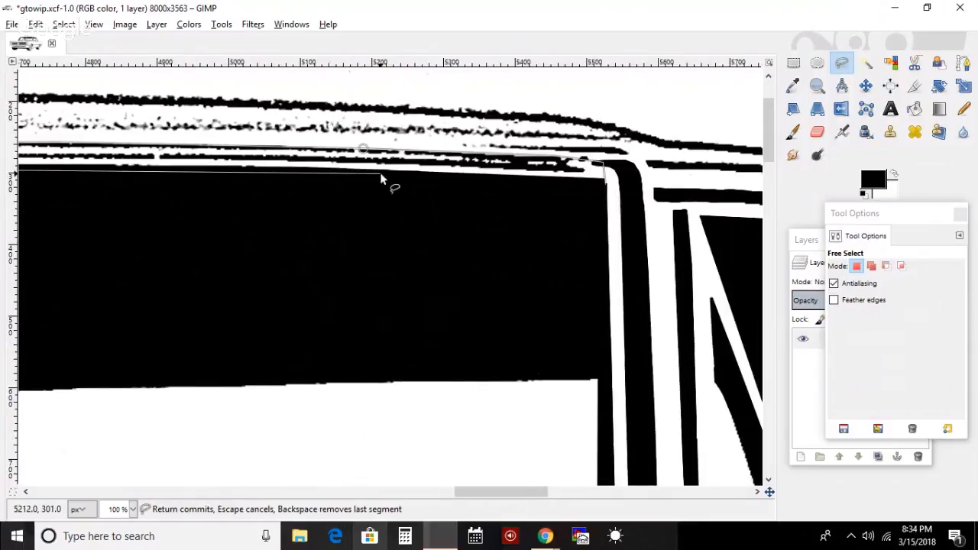
left_click(595, 181)
key("Return")
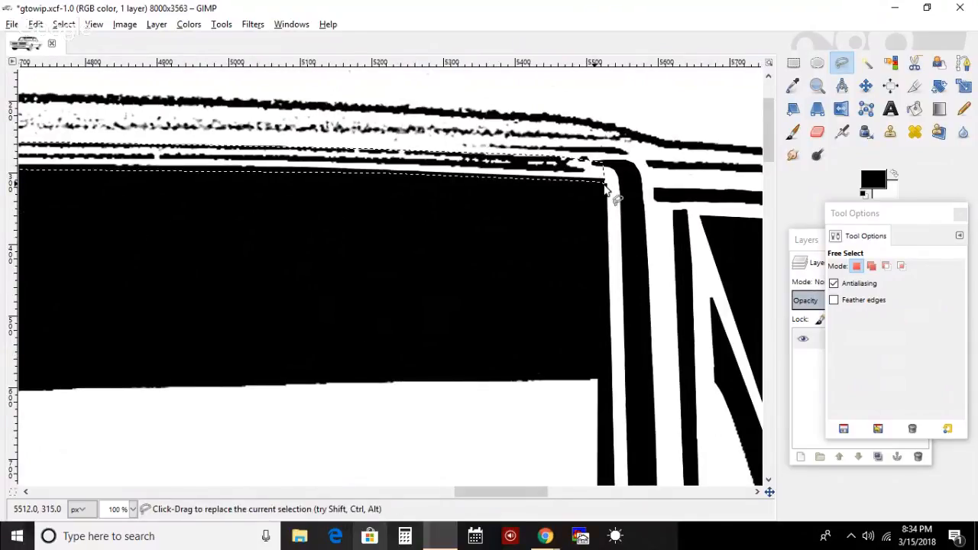
- Paint the selected windshield trim strip solid black with the 454.45 Paintbrush along its whole length, and clear the selection
left_click(792, 134)
left_click(873, 336)
mouse_move(603, 172)
left_mouse_down()
mouse_move(574, 211)
mouse_move(23, 168)
left_mouse_up()
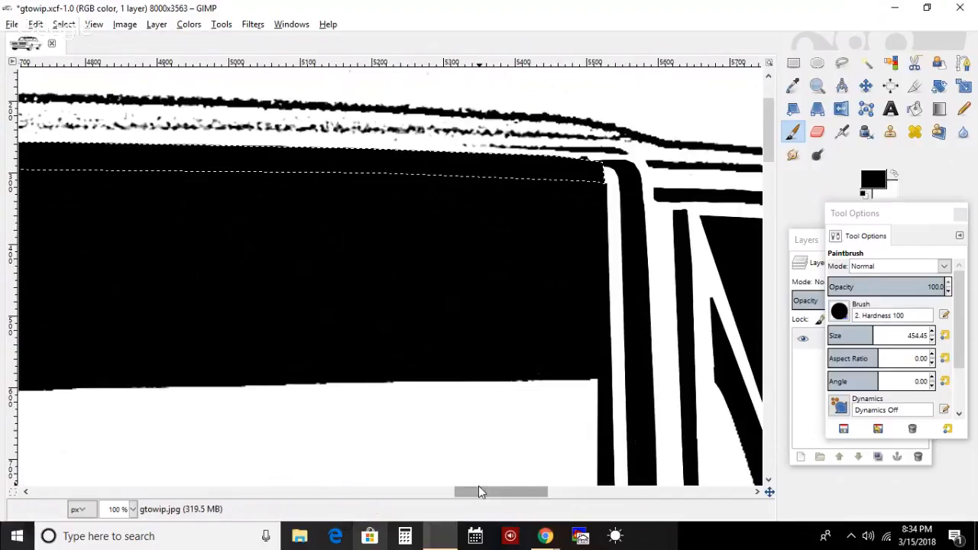
scroll(479, 490, "left", 10)
left_click_drag(449, 181, 49, 124)
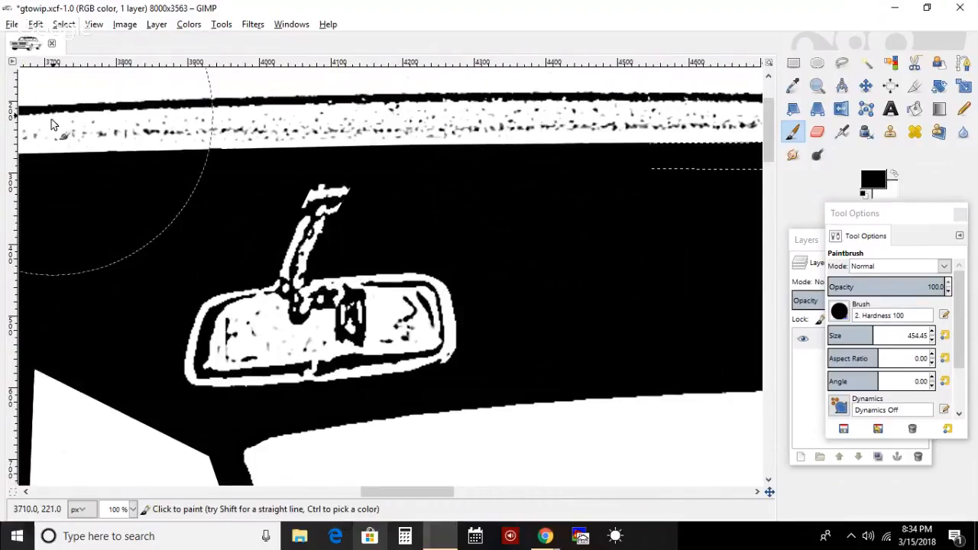
left_click_drag(393, 493, 312, 447)
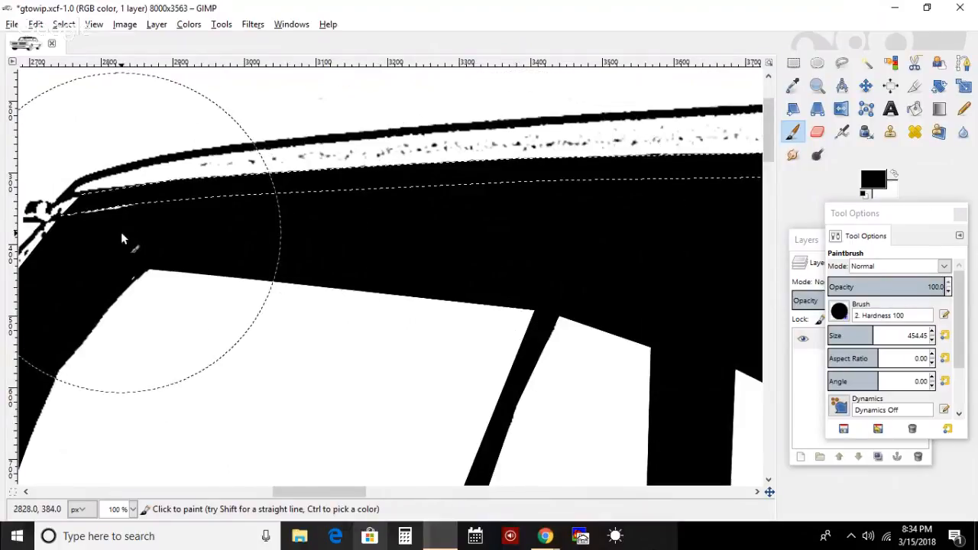
left_click(63, 24)
left_click(76, 60)
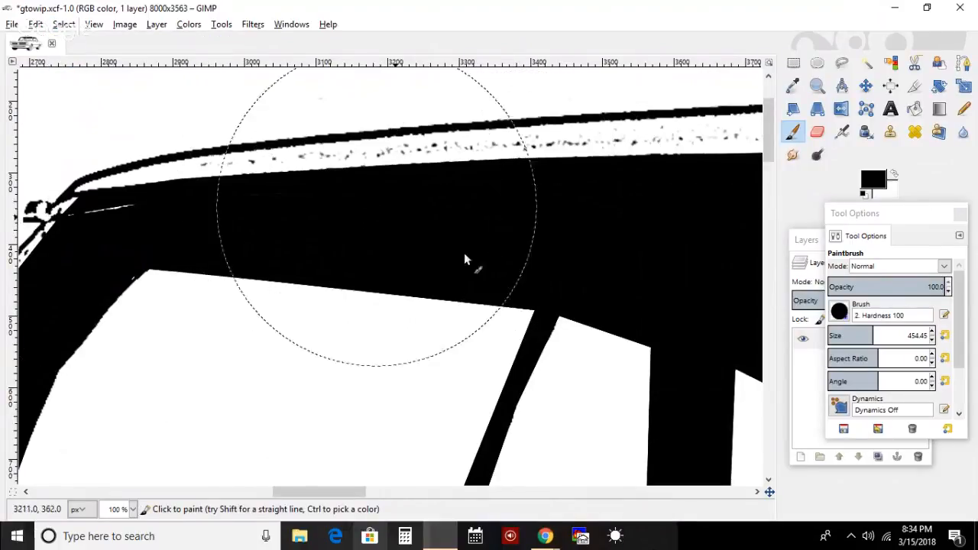
- Cover the white slivers near the windshield's far upper corner with black using a 43.51 brush, and check the whole drawing
left_click(839, 334)
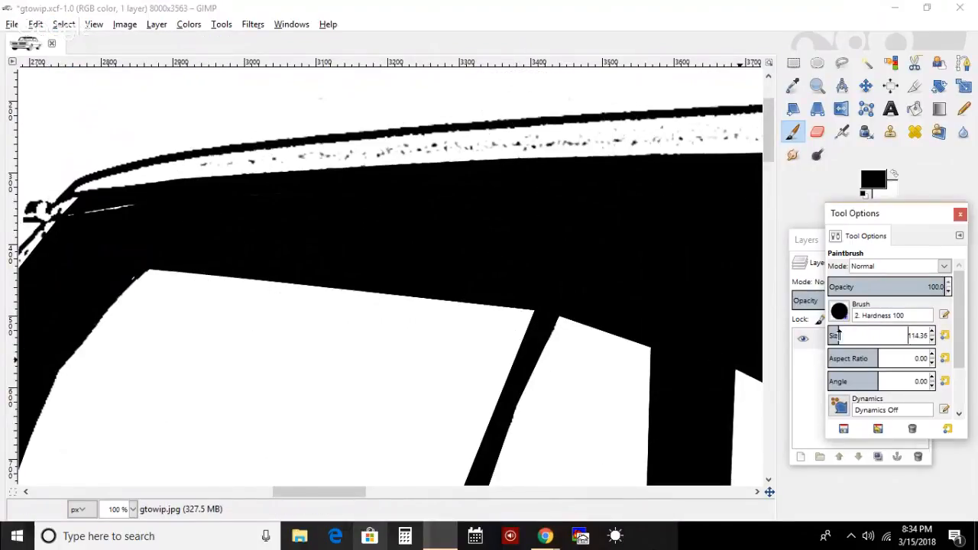
left_click(124, 269)
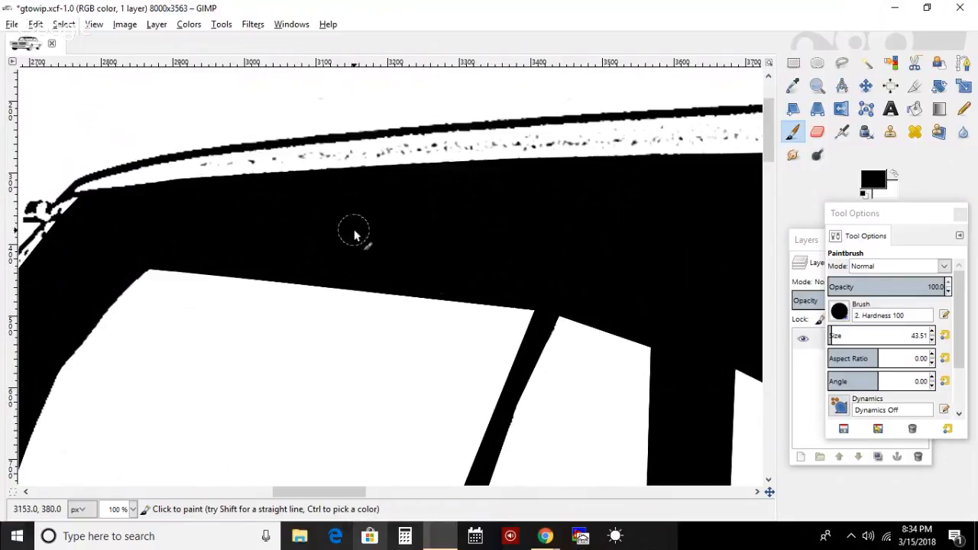
left_click(95, 25)
mouse_move(255, 71)
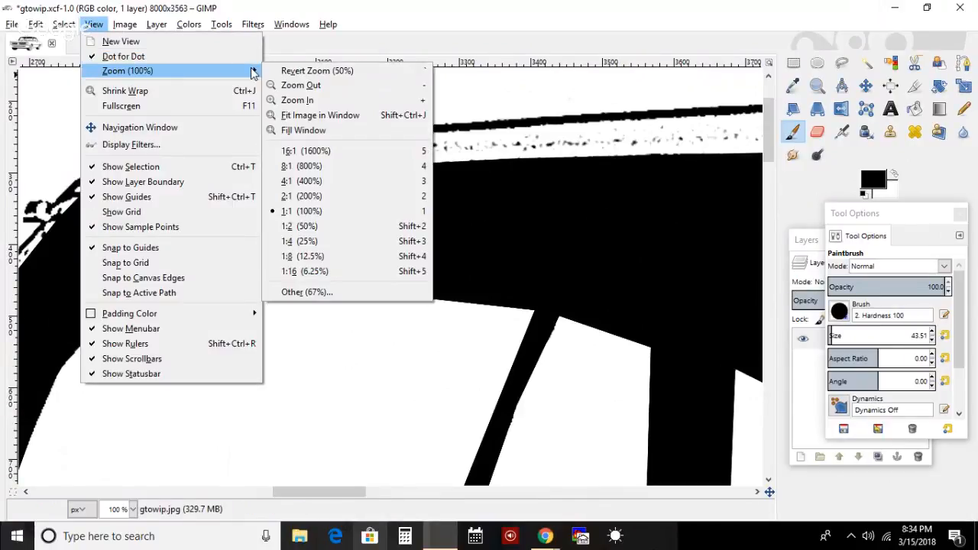
left_click(327, 115)
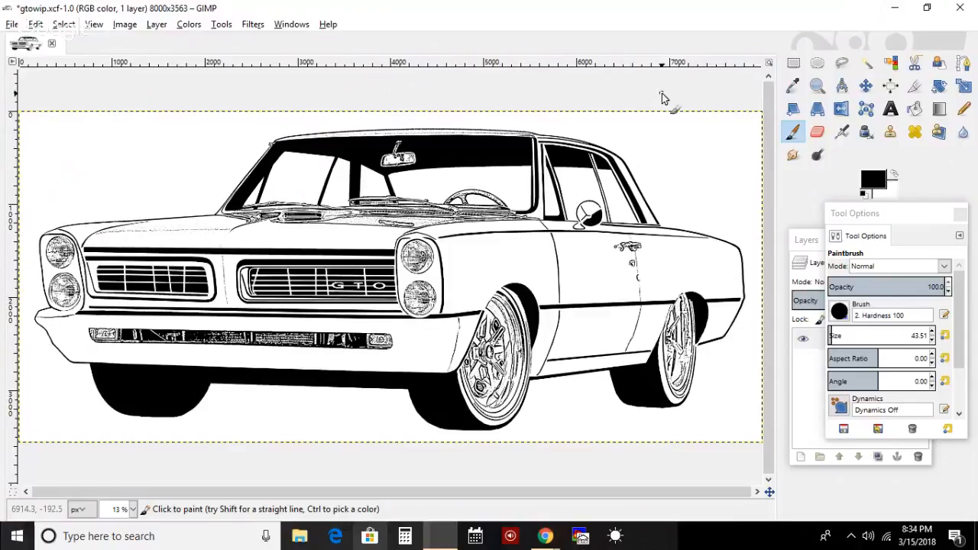
- Undo the black painting along the windshield's upper trim and clear the restored selection
key("ctrl")
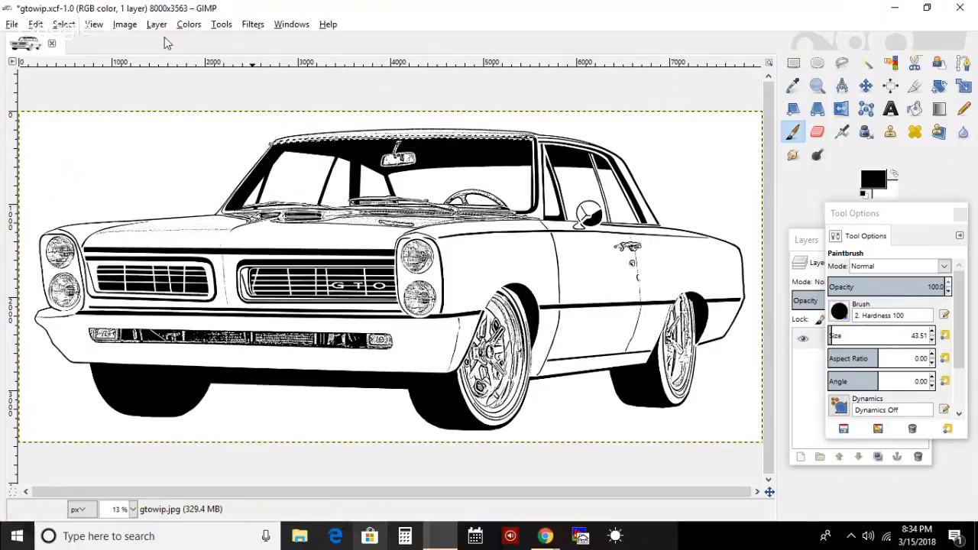
left_click(64, 24)
left_click(76, 56)
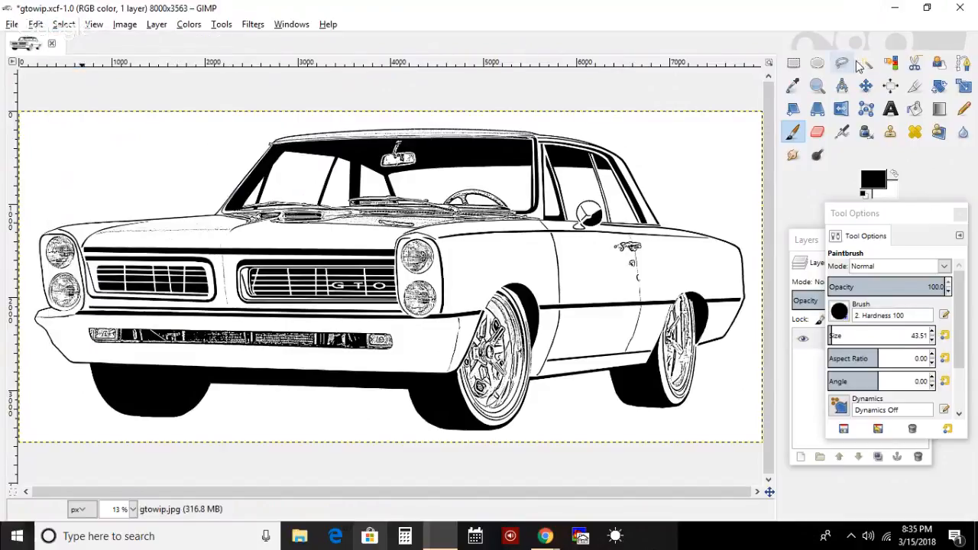
- Start a free-select outline at the windshield's upper corner beside the side window and trace along the trim's upper edge toward the mirror
left_click(817, 85)
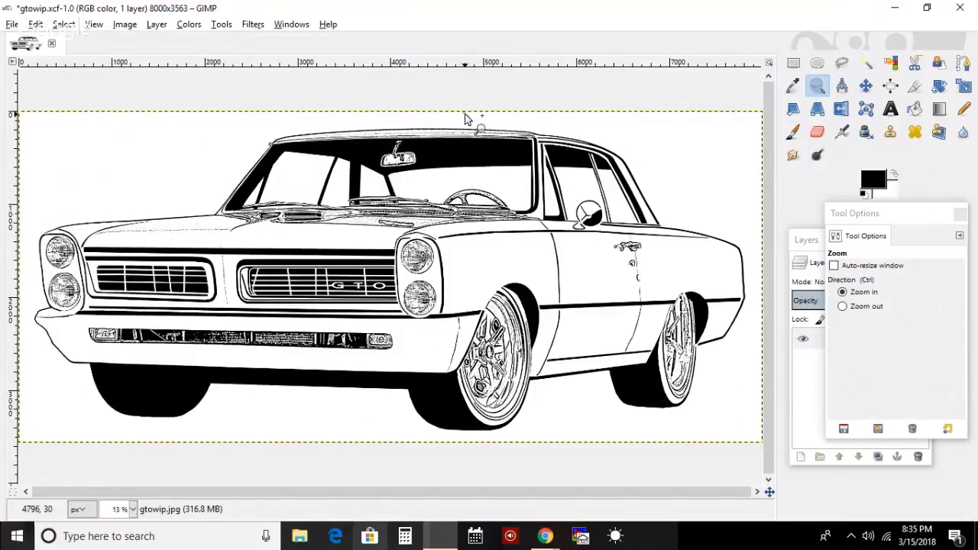
left_click(468, 119)
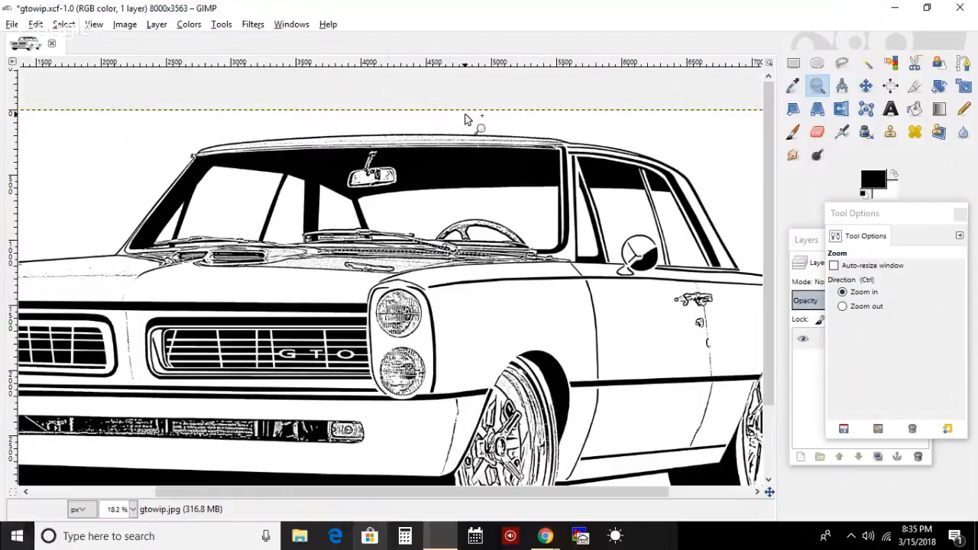
triple_click(515, 145)
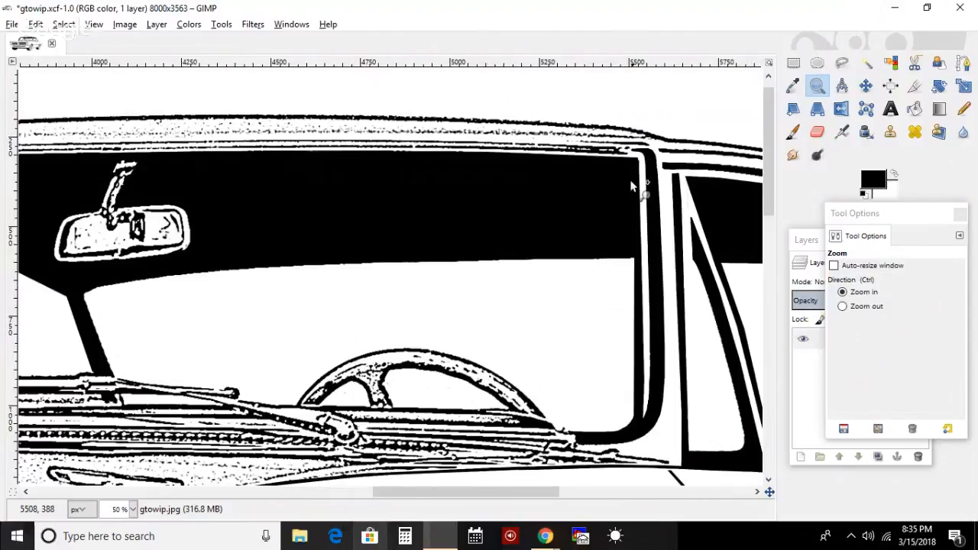
left_click(641, 177)
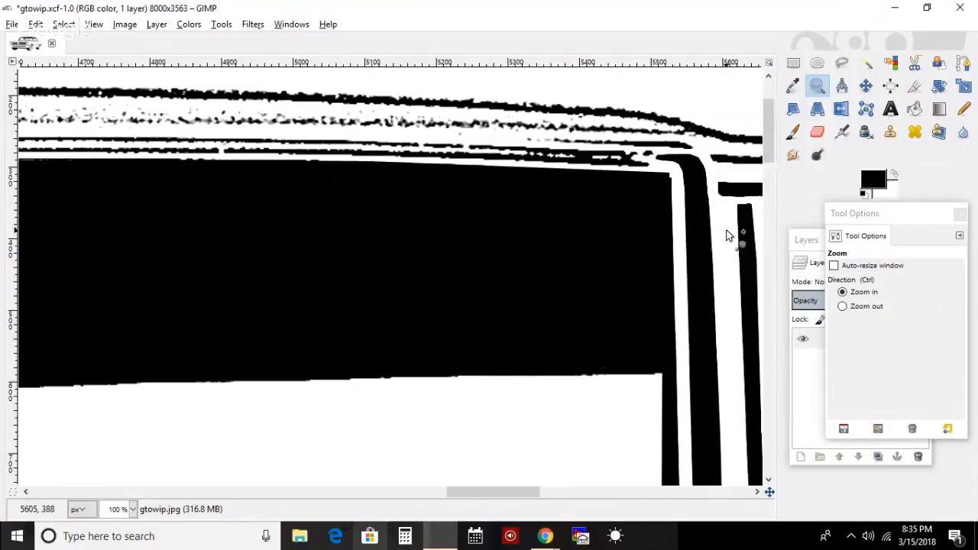
mouse_move(521, 495)
left_mouse_down()
mouse_move(390, 506)
mouse_move(530, 489)
left_mouse_up()
key("f")
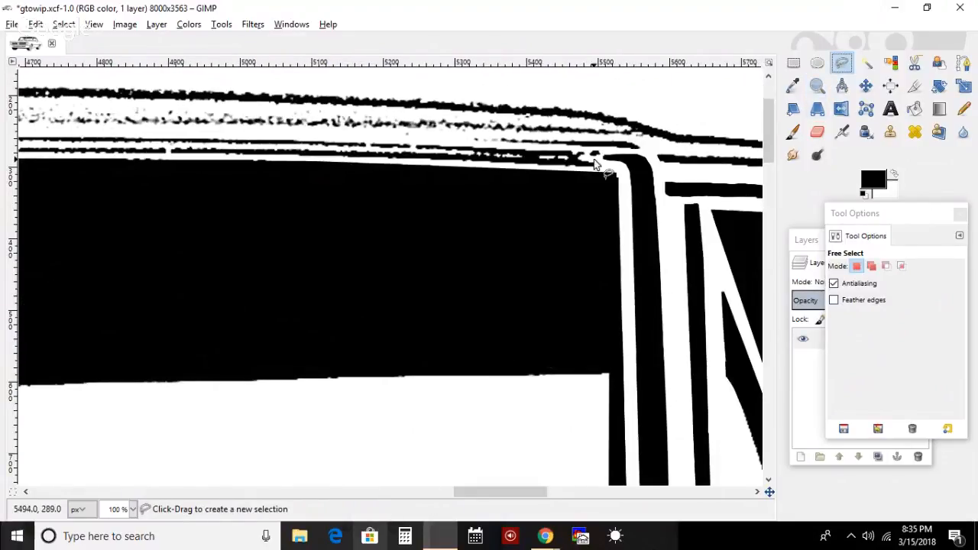
left_click(590, 156)
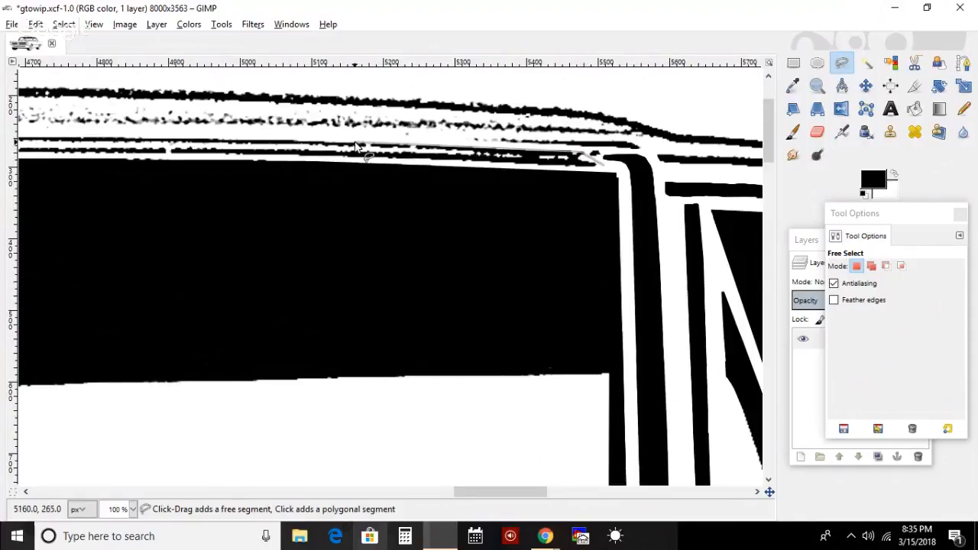
left_click(145, 138)
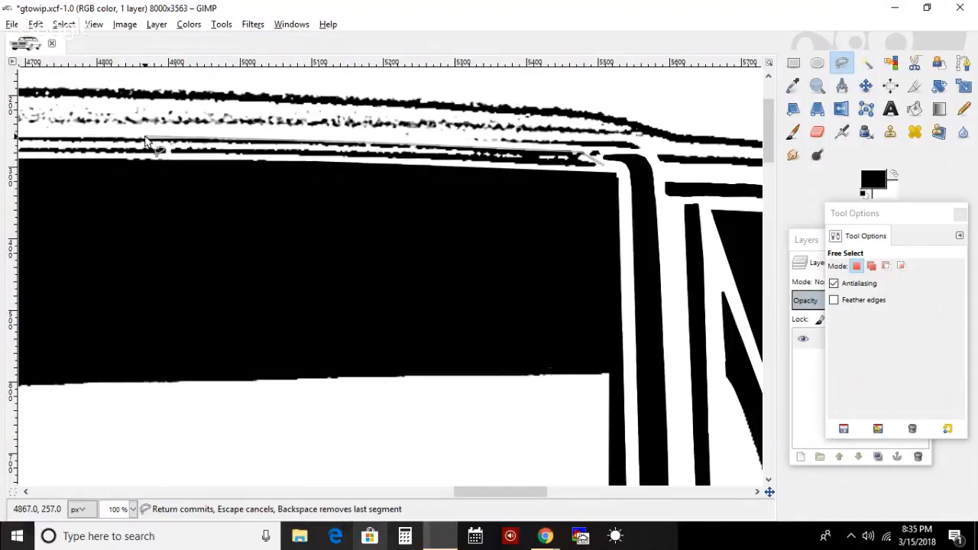
left_click_drag(484, 497, 394, 495)
left_click(368, 145)
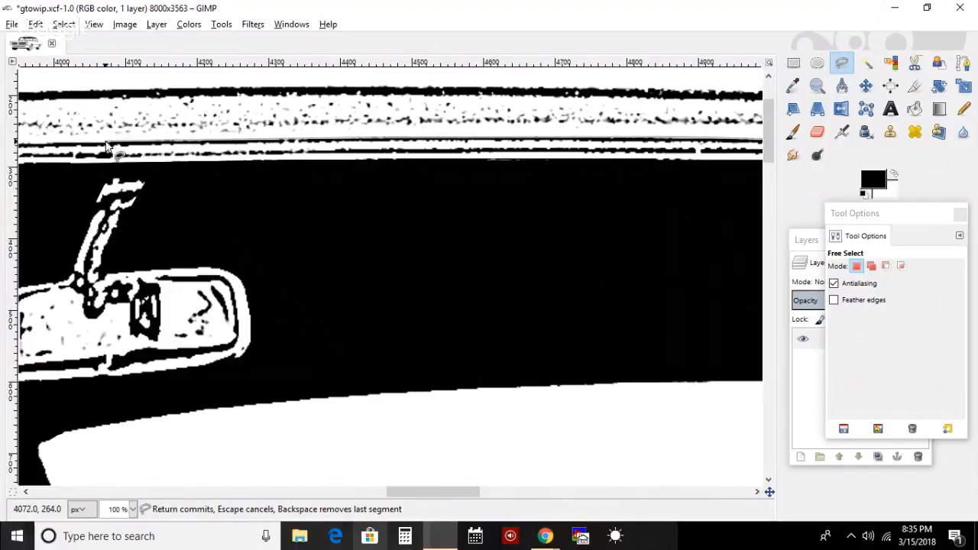
- Continue the free-select outline along the trim's upper edge past the mirror to the windshield's far upper corner
left_click_drag(417, 496, 355, 496)
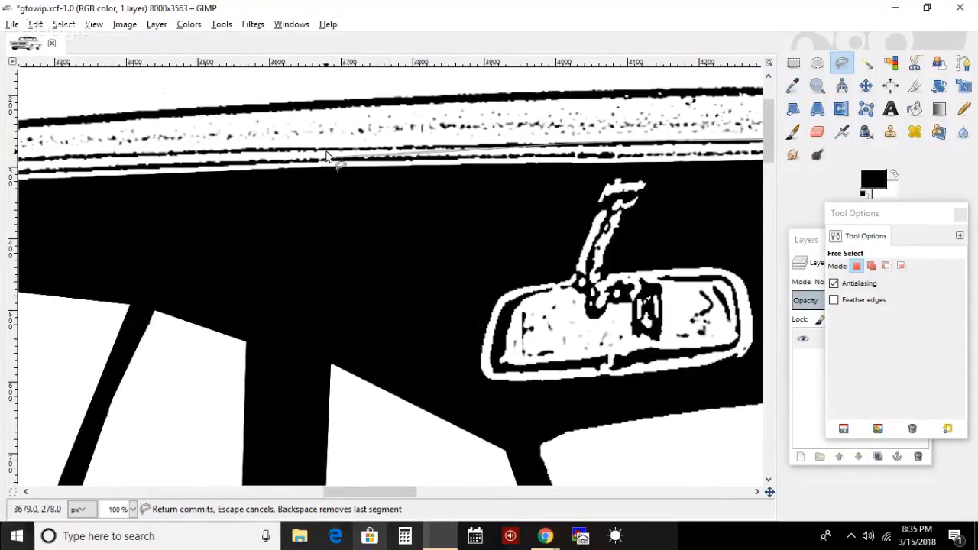
left_click_drag(399, 492, 352, 470)
left_click(390, 156)
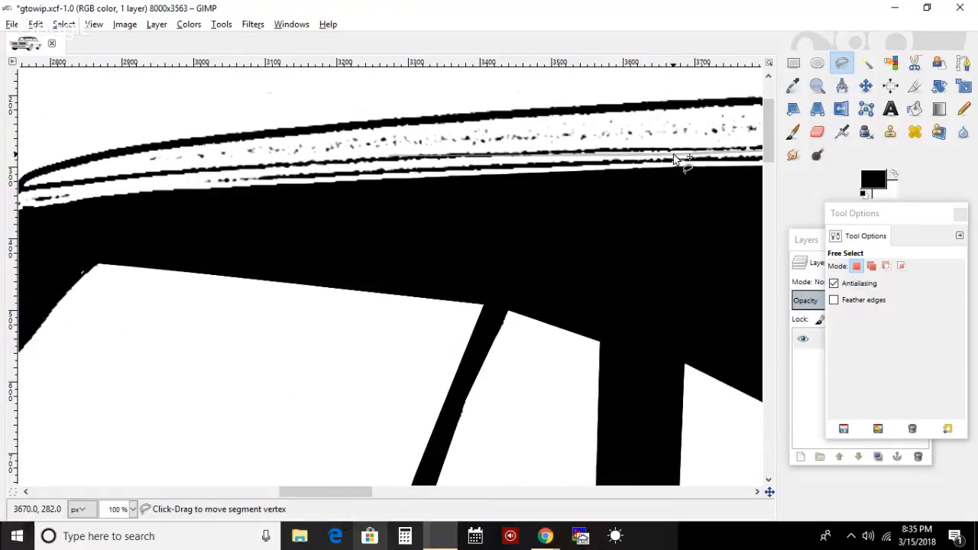
left_click_drag(390, 157, 389, 173)
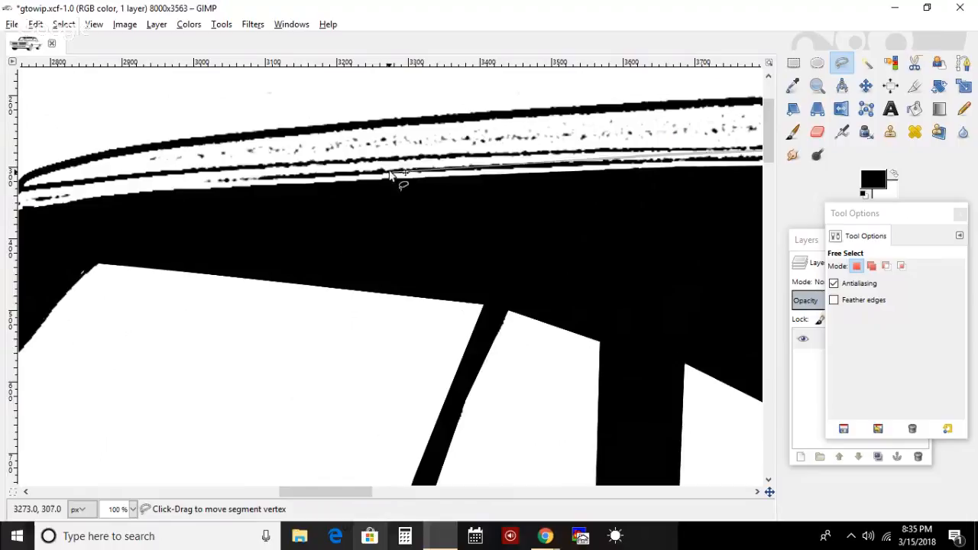
left_click(61, 188)
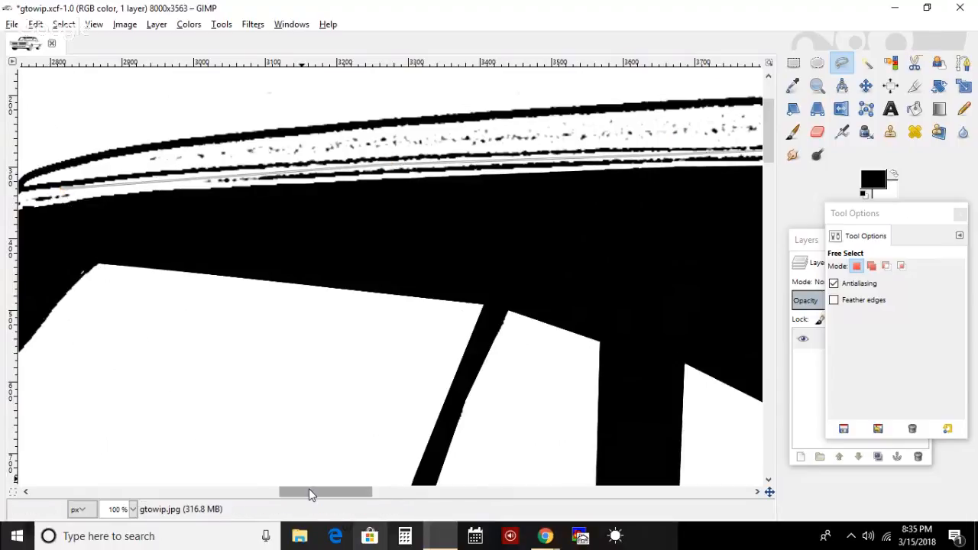
left_click_drag(309, 493, 287, 494)
left_click(200, 204)
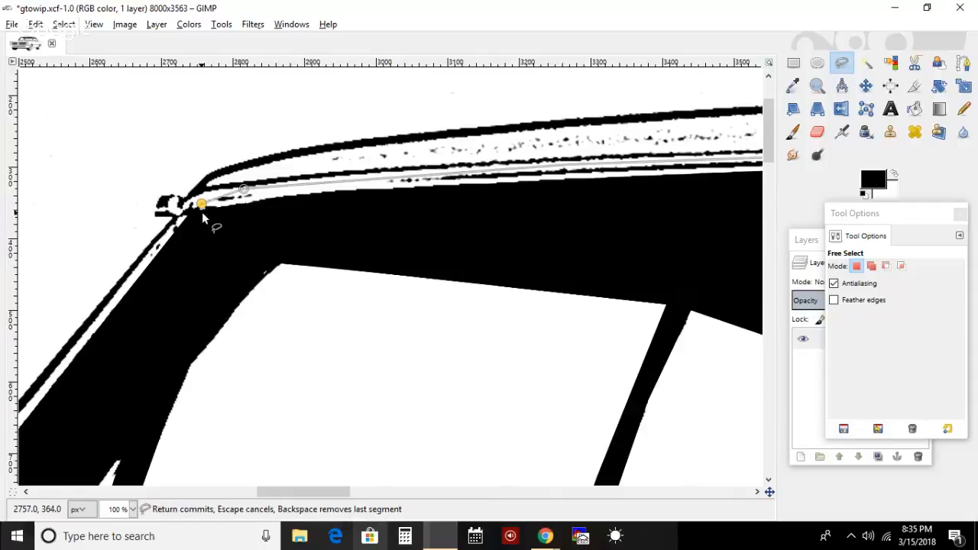
- Trace the outline back along the trim's lower edge beside the black interior and close the selection at its starting point
left_click(272, 201)
left_click(374, 188)
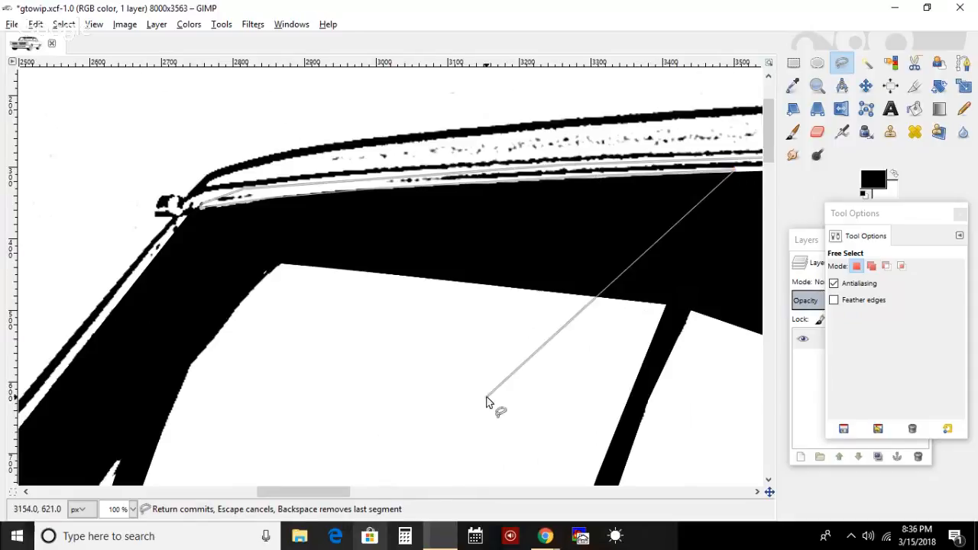
left_click_drag(338, 496, 450, 492)
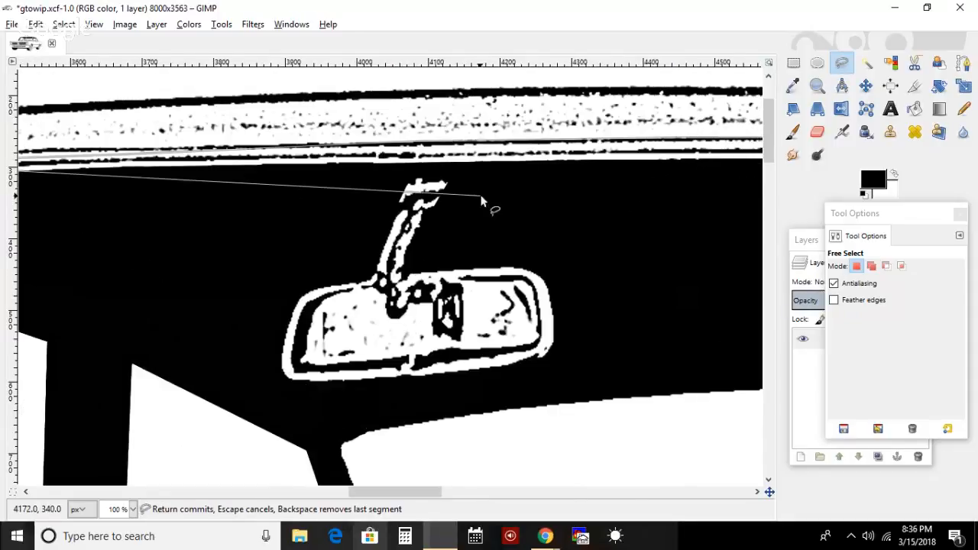
left_click(691, 160)
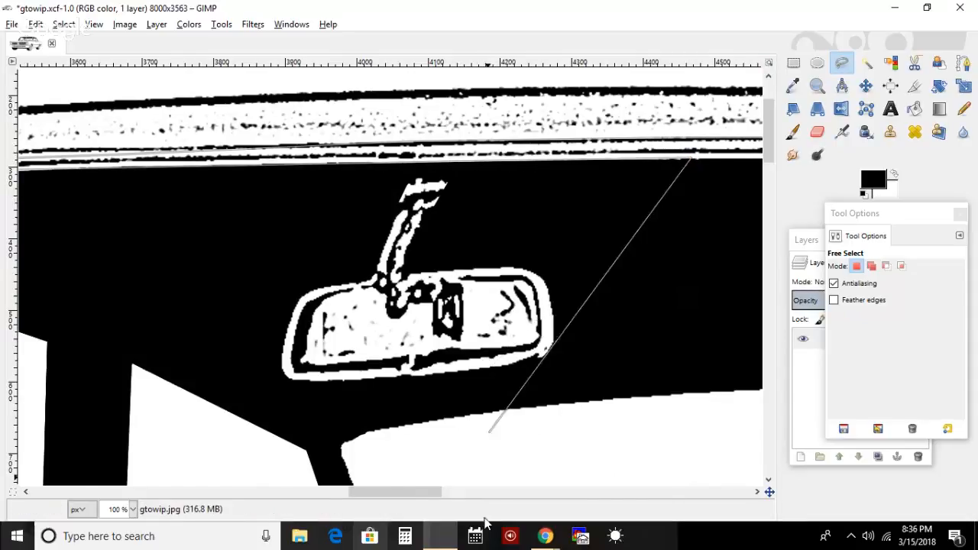
left_click_drag(410, 492, 519, 513)
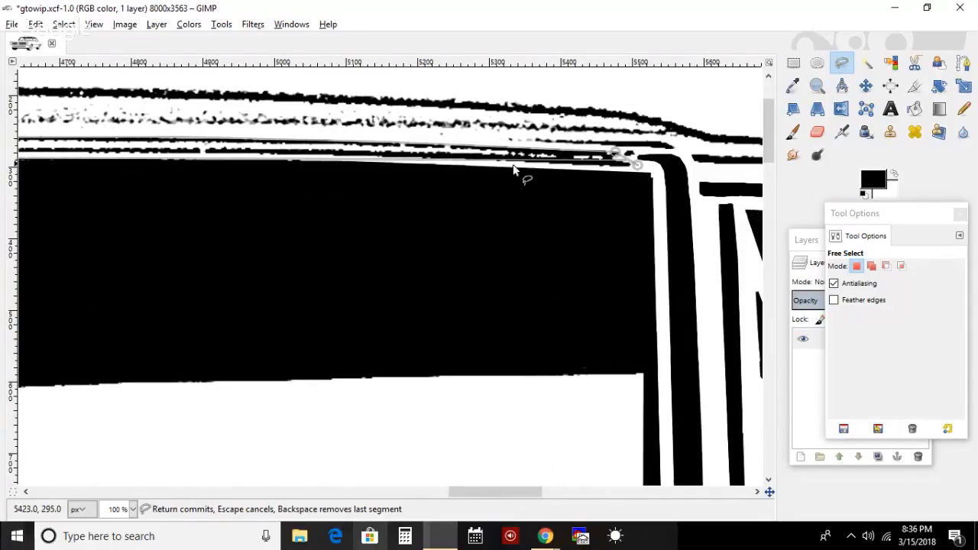
left_click(355, 159)
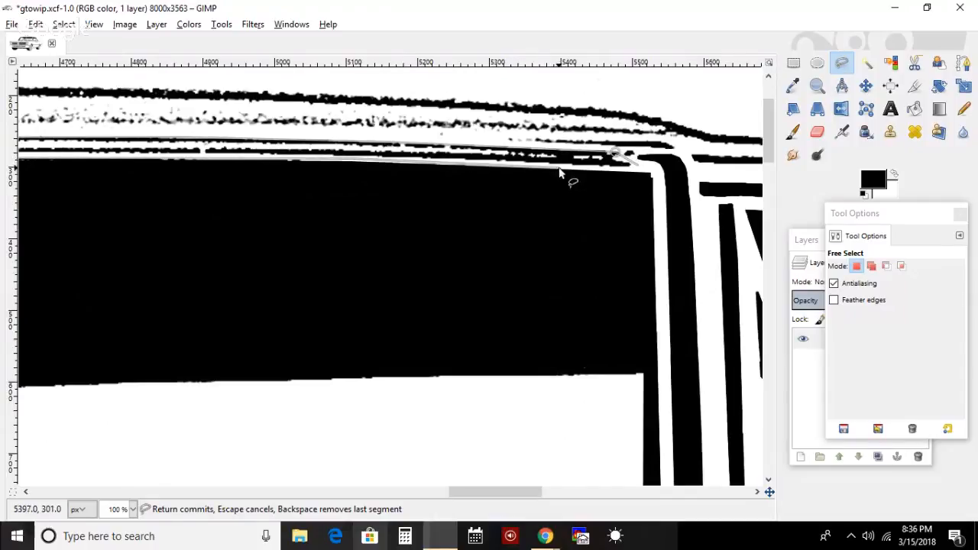
left_click(609, 169)
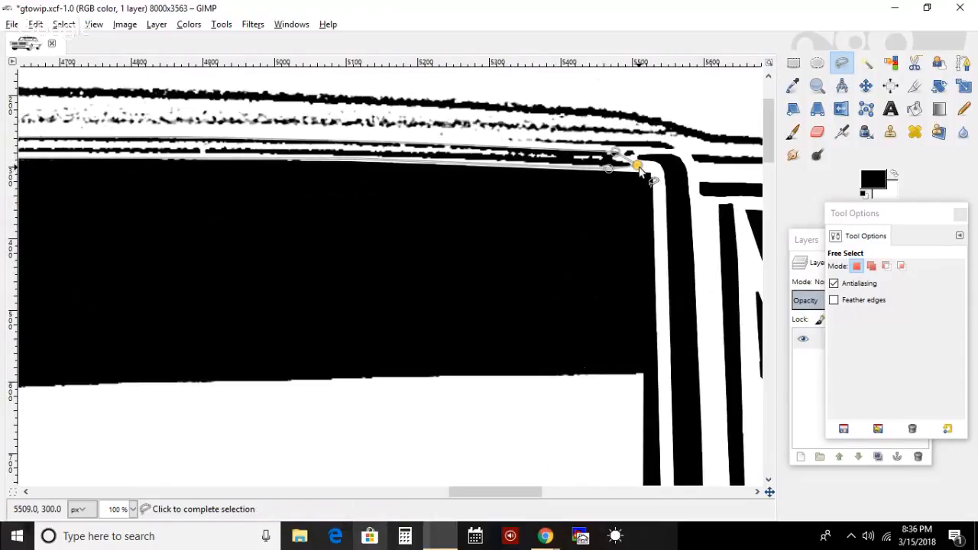
left_click(639, 170)
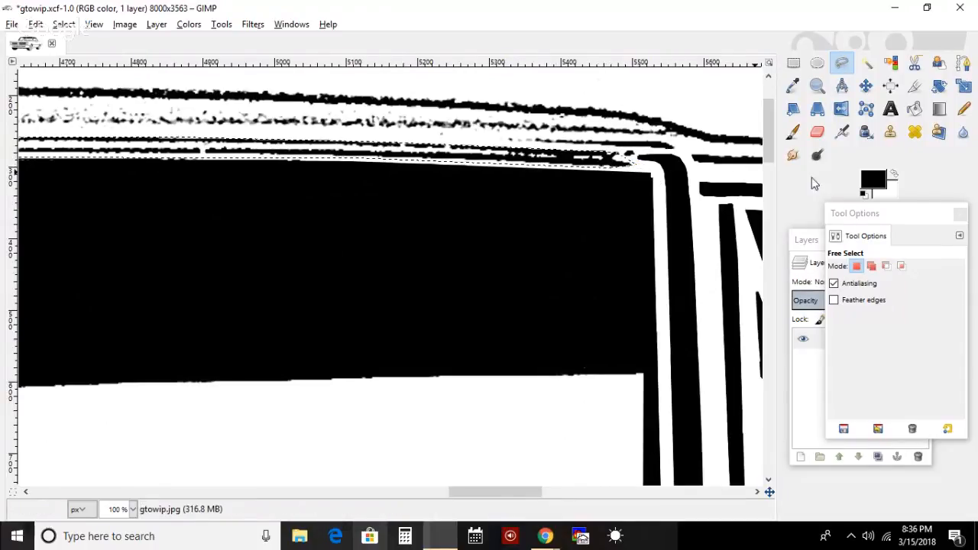
- Paint the selected windshield trim strip white along its whole length with a 156.87 Paintbrush, and clear the selection
left_click(895, 175)
left_click(792, 132)
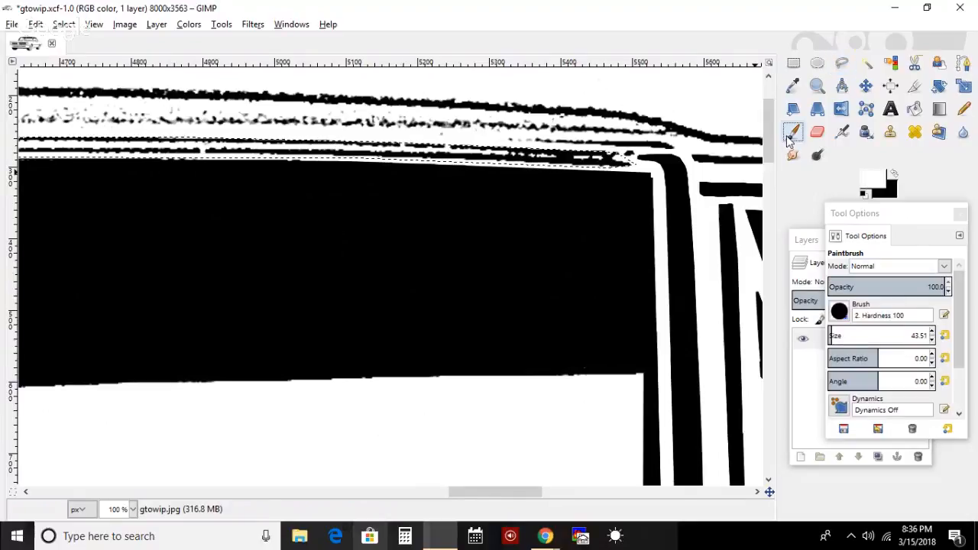
left_click(845, 333)
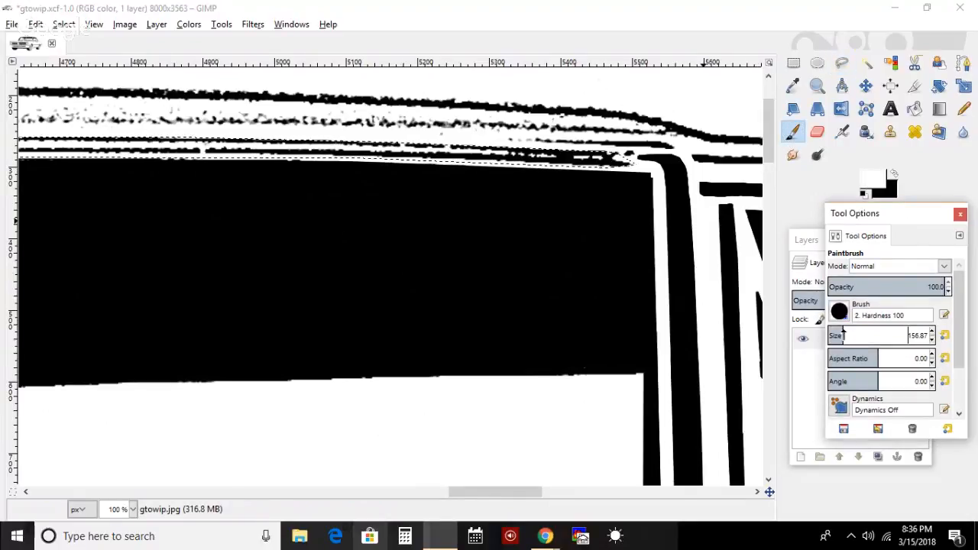
mouse_move(632, 168)
left_mouse_down()
mouse_move(393, 157)
mouse_move(52, 117)
mouse_move(1, 130)
mouse_move(229, 150)
left_mouse_up()
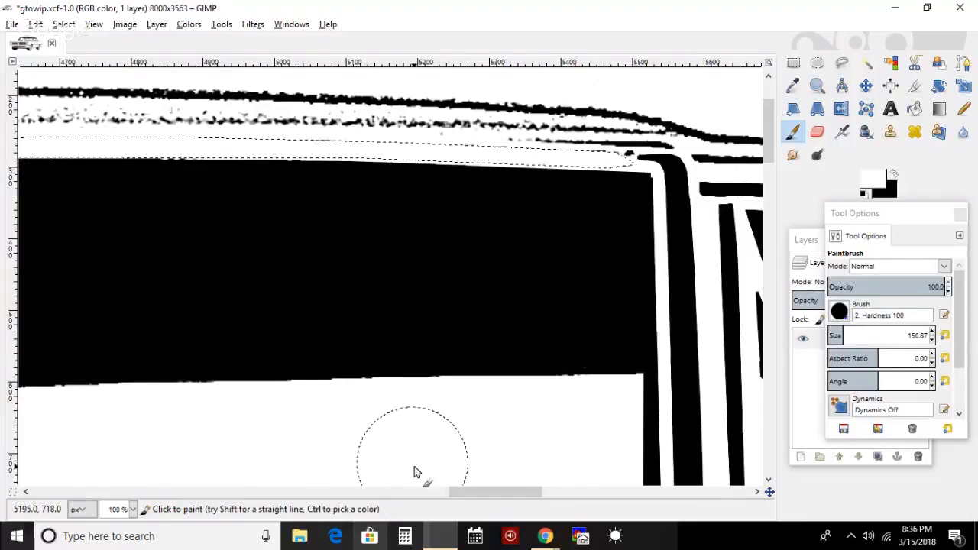
left_click_drag(493, 493, 348, 494)
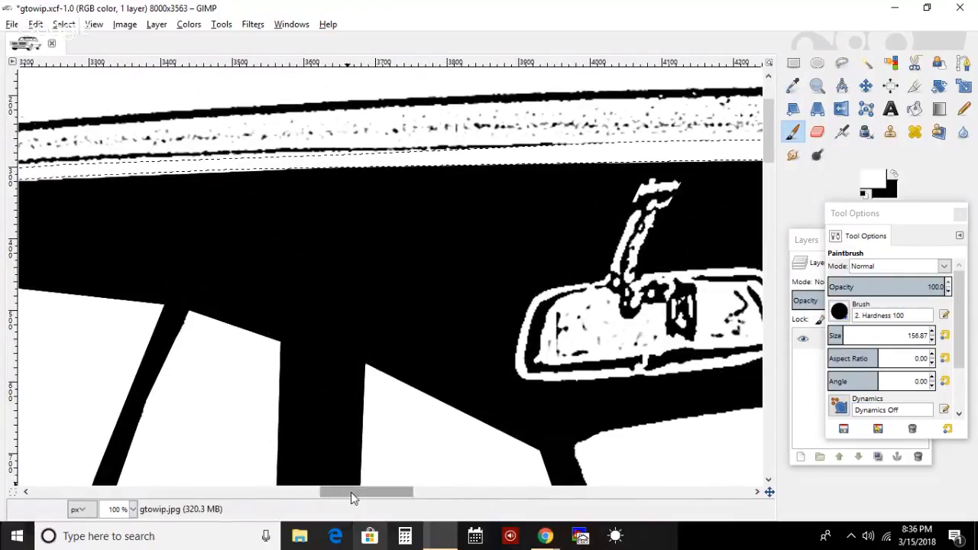
left_click_drag(351, 493, 302, 490)
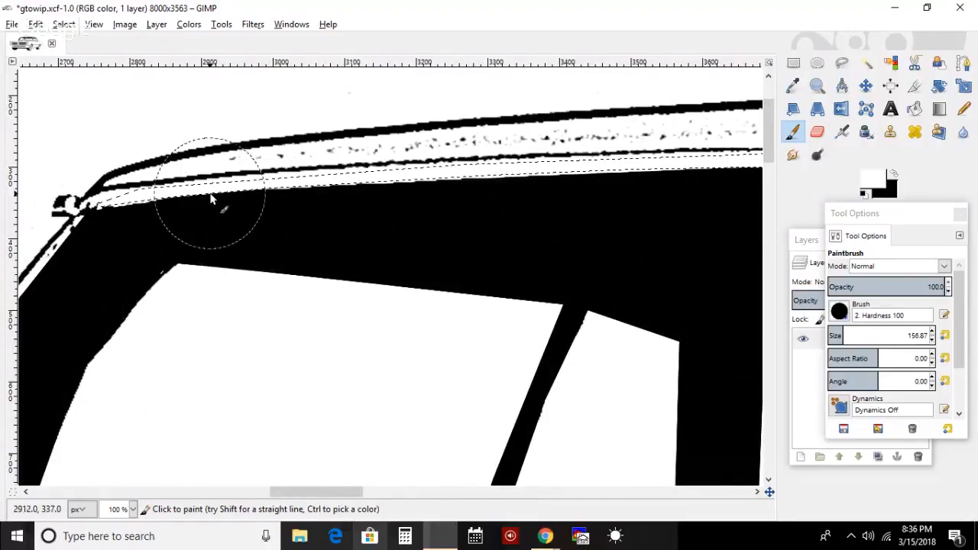
left_click(64, 24)
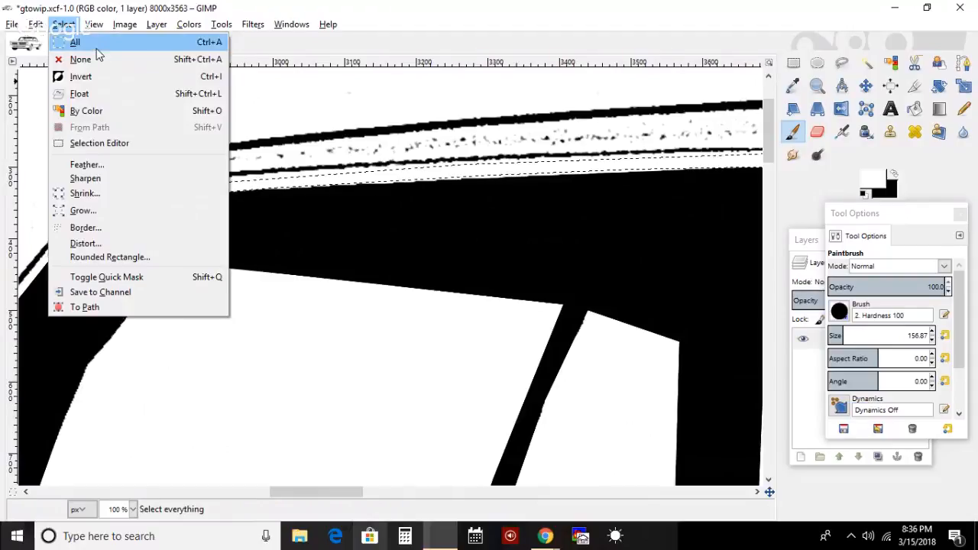
left_click(98, 58)
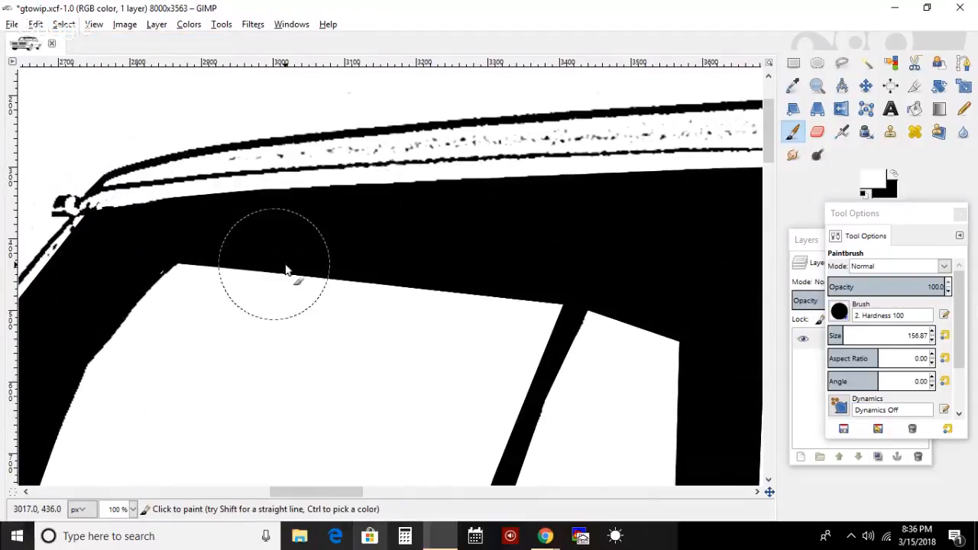
- Smooth the black interior edges near the windshield's far upper corner using black and a 57.68 brush
left_click(895, 175)
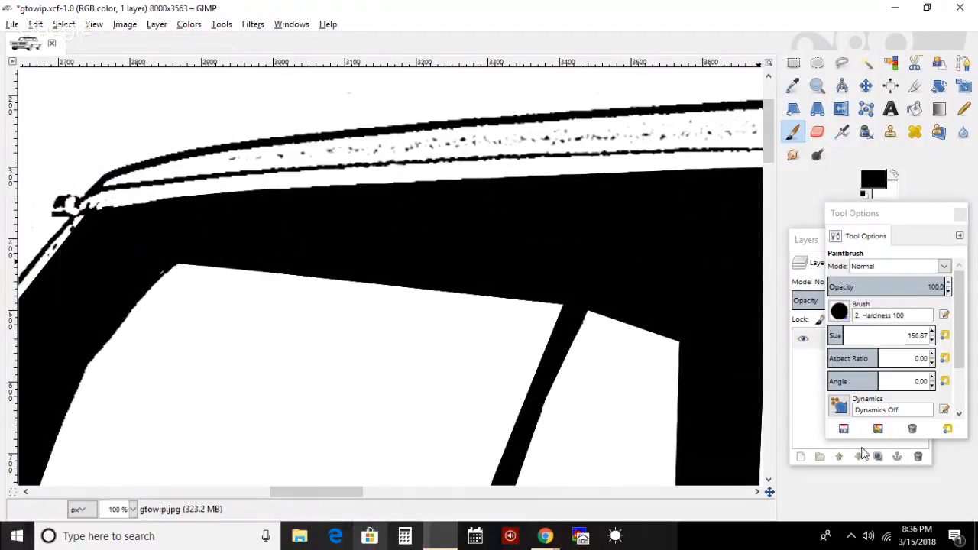
left_click_drag(832, 337, 833, 330)
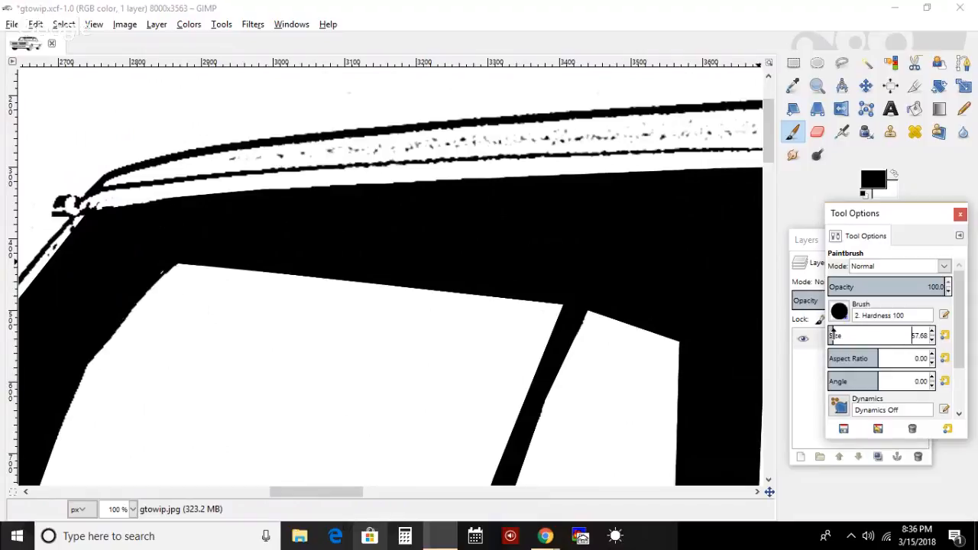
left_click(146, 263)
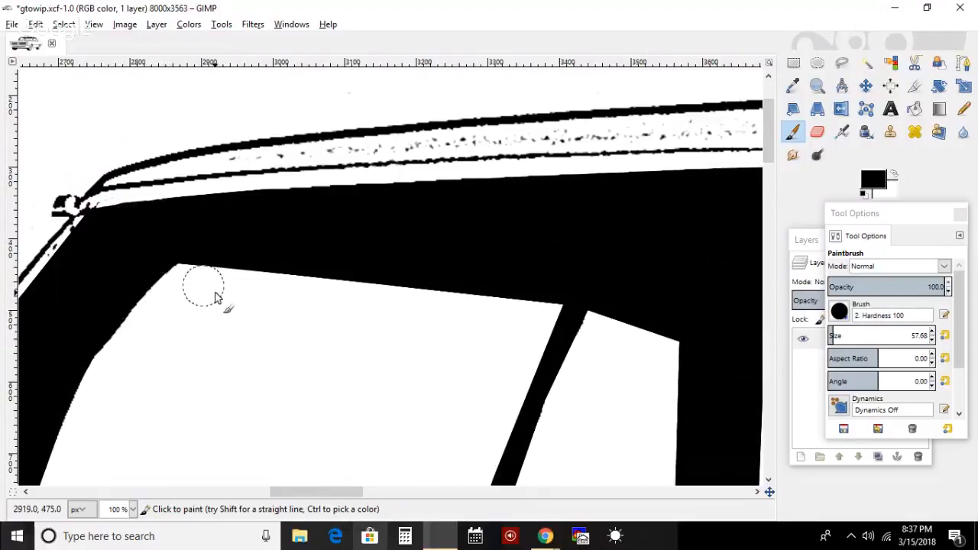
left_click_drag(340, 490, 522, 541)
left_click_drag(493, 486, 298, 472)
key("ctrl+z")
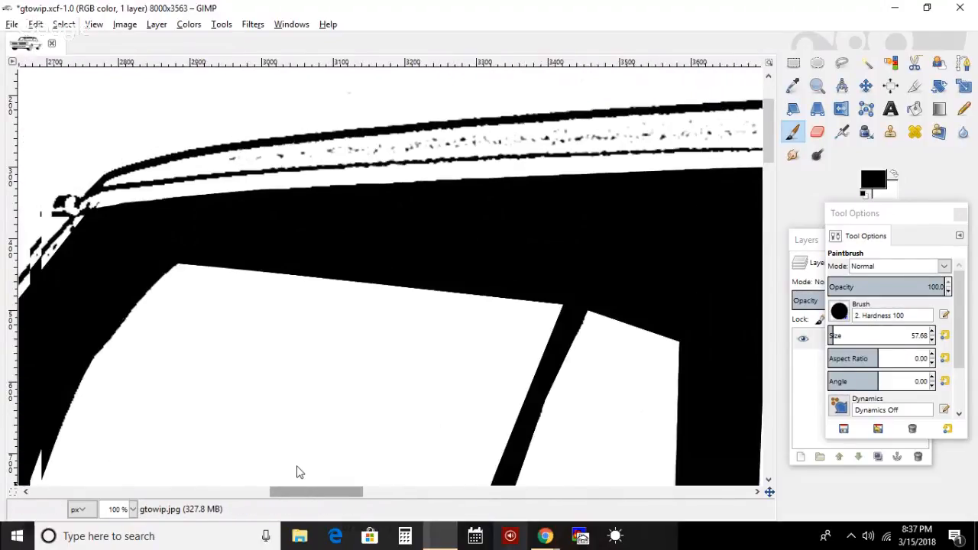
- Start a free-select outline along the underside of the thin line above the white windshield trim, from the near upper corner toward the mirror
left_click(843, 64)
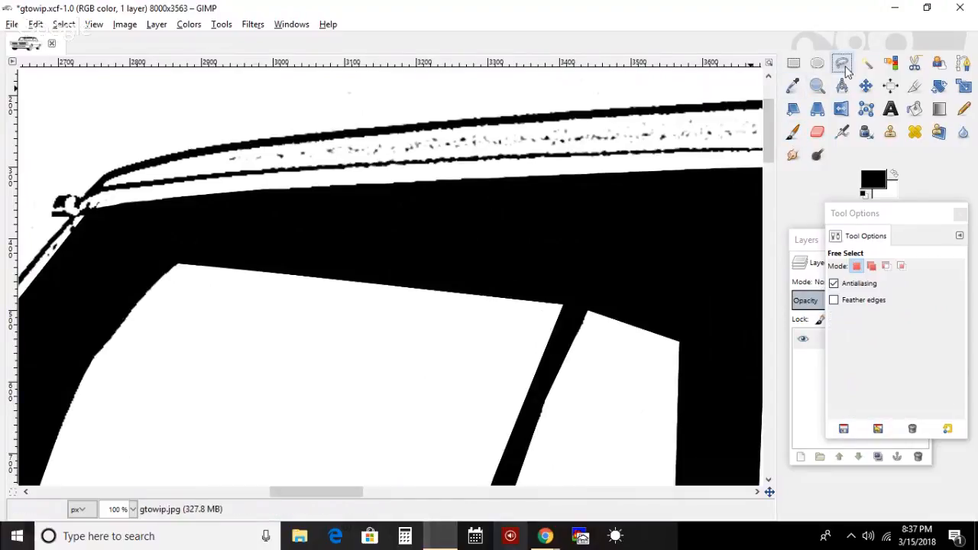
left_click(90, 201)
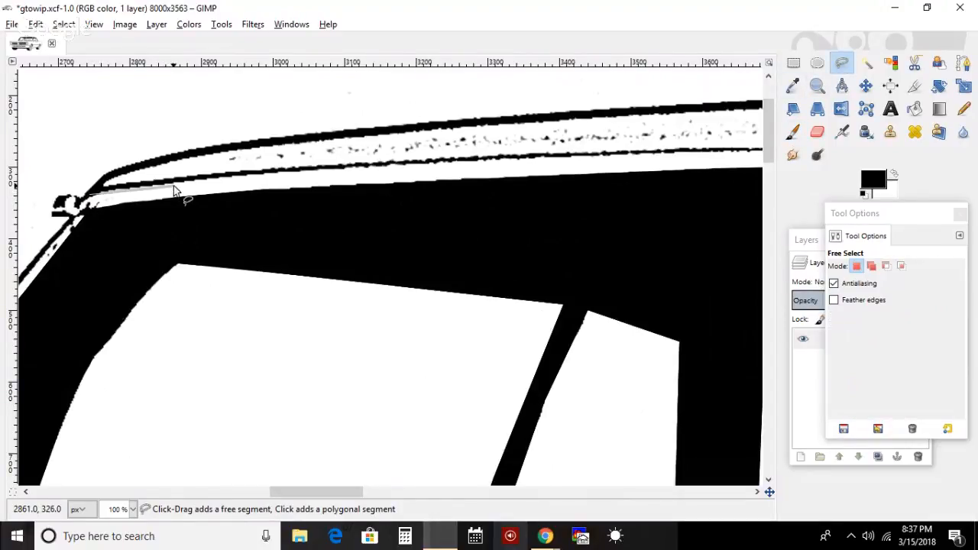
left_click(326, 177)
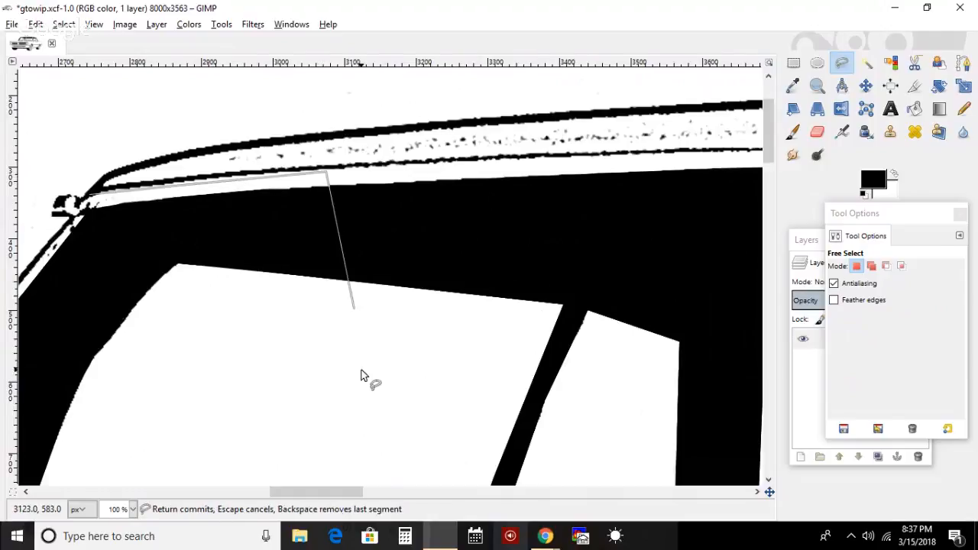
left_click_drag(354, 493, 402, 495)
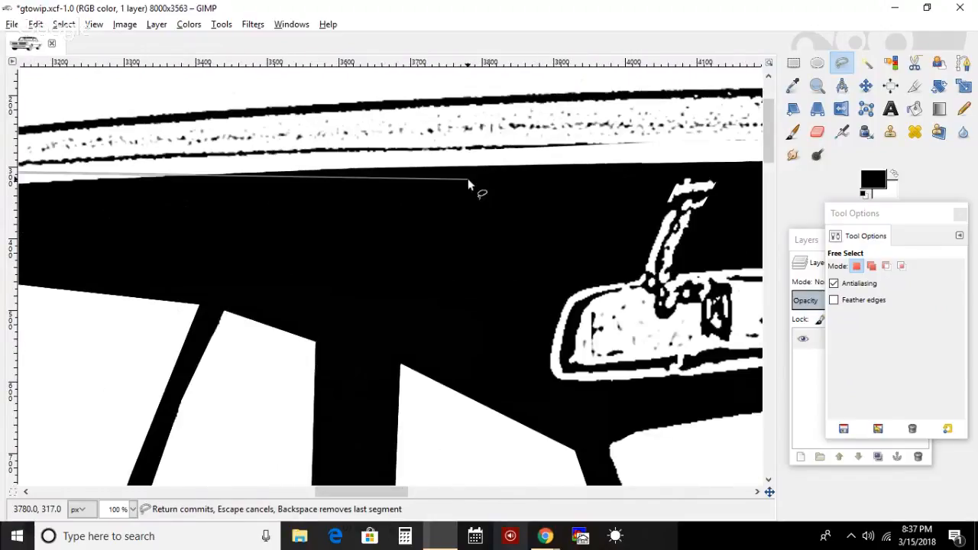
left_click(346, 153)
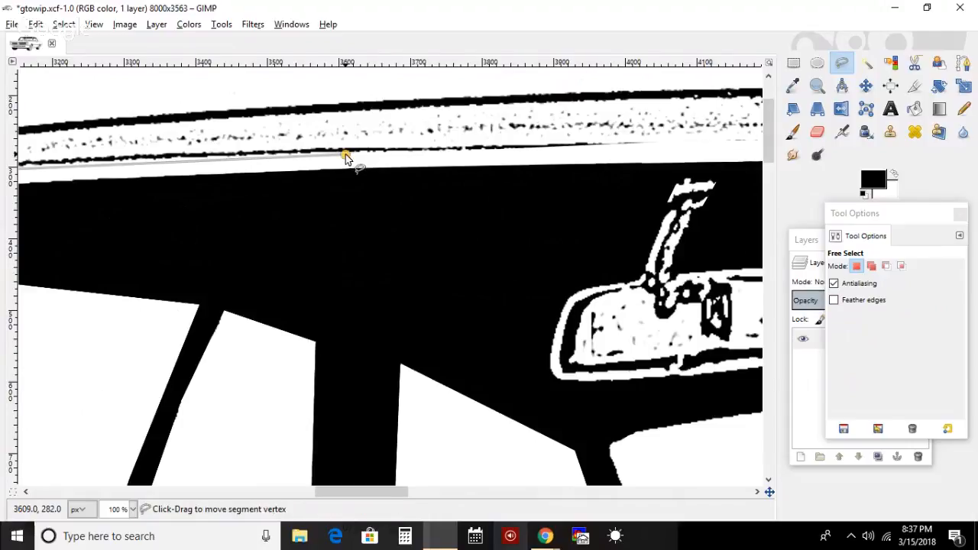
left_click(585, 149)
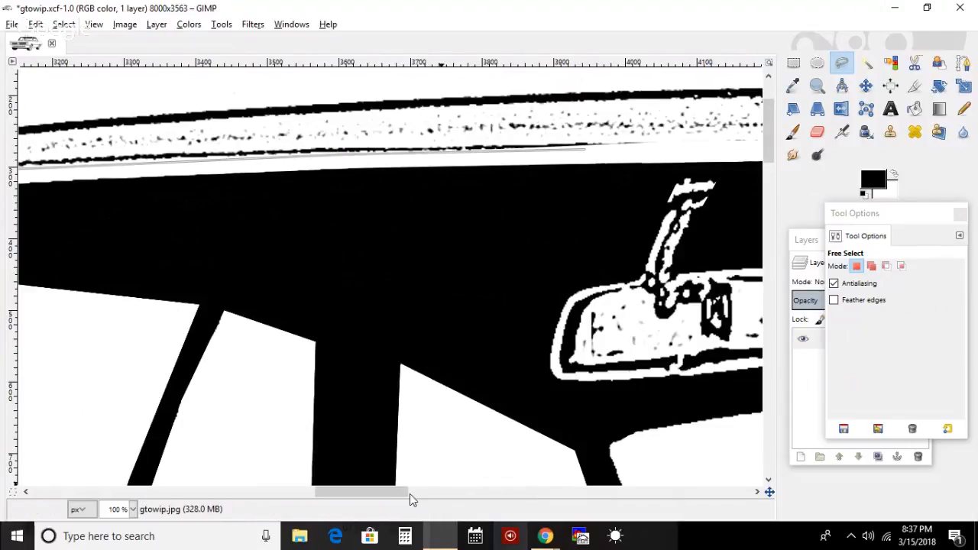
- Continue the outline along the thin line's underside past the mirror to its tip at the windshield's far upper corner
left_click_drag(394, 497, 449, 501)
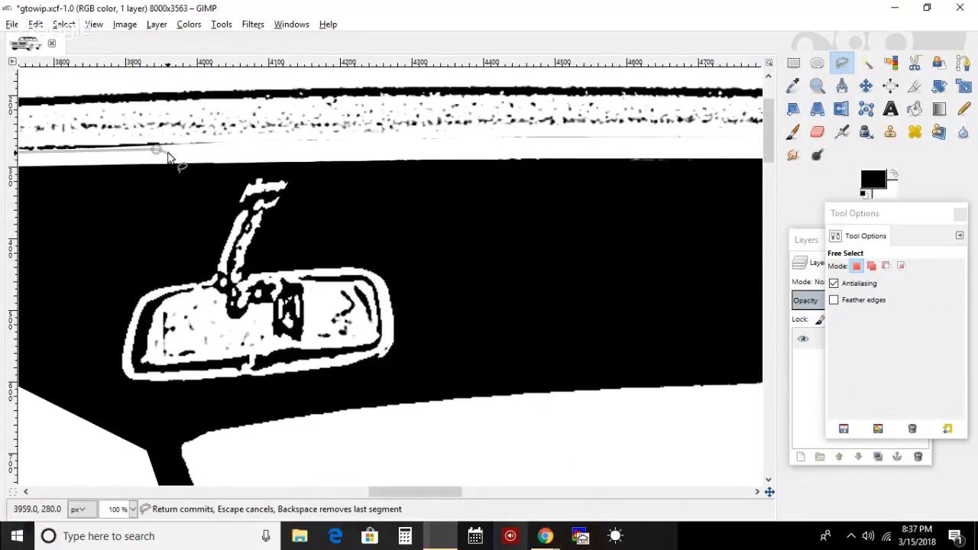
left_click(452, 147)
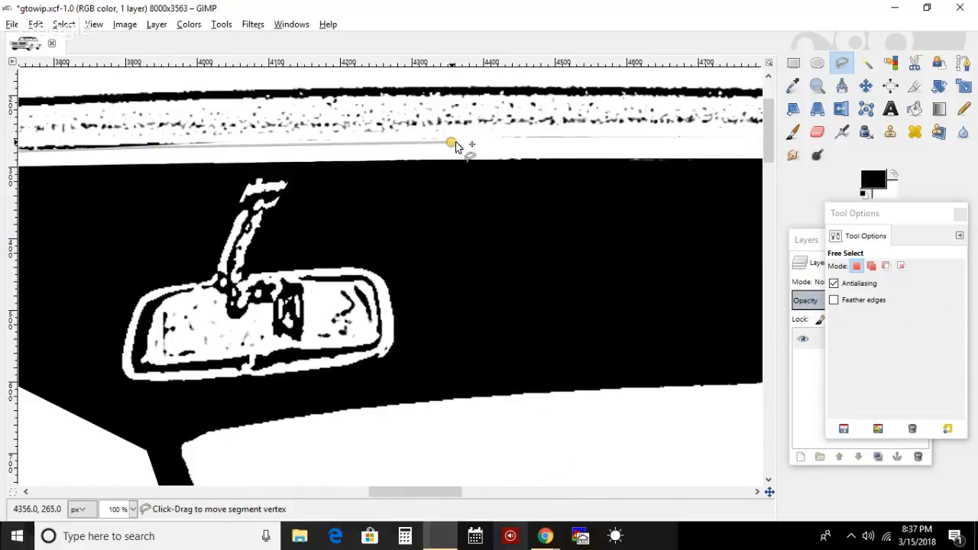
left_click(666, 146)
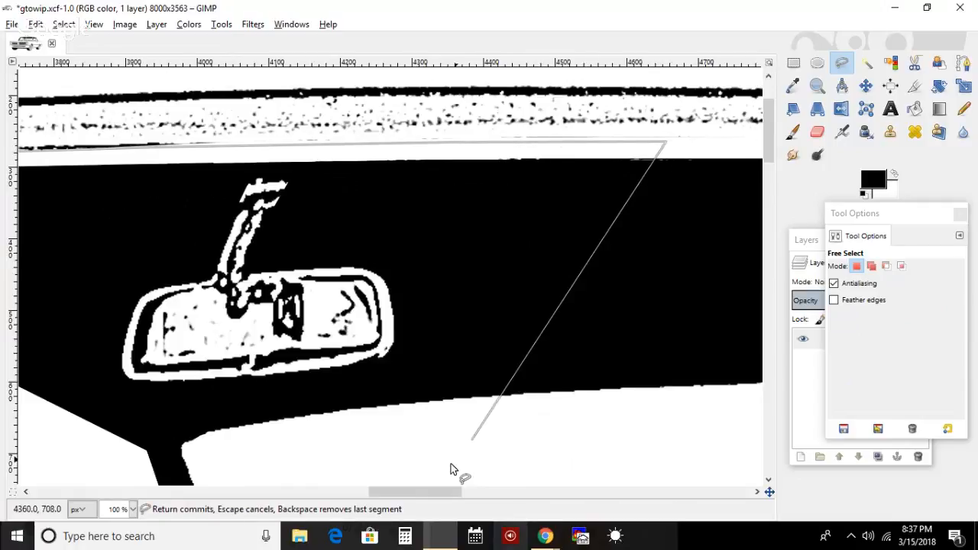
left_click_drag(440, 493, 489, 492)
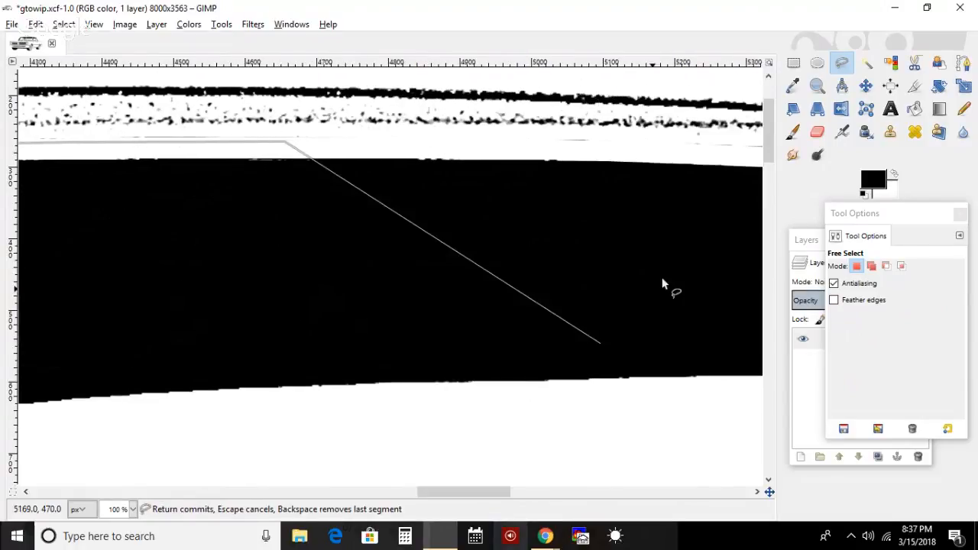
left_click(583, 144)
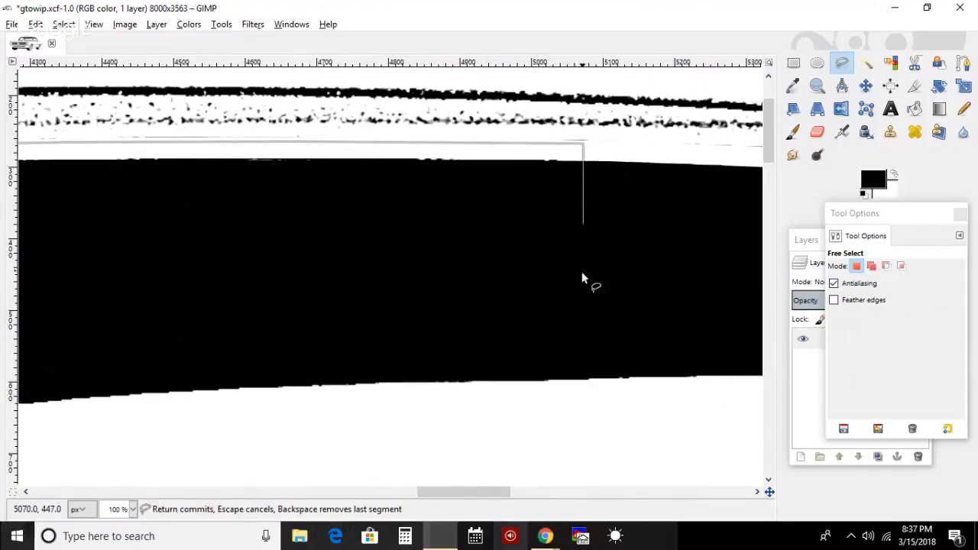
left_click_drag(463, 493, 494, 491)
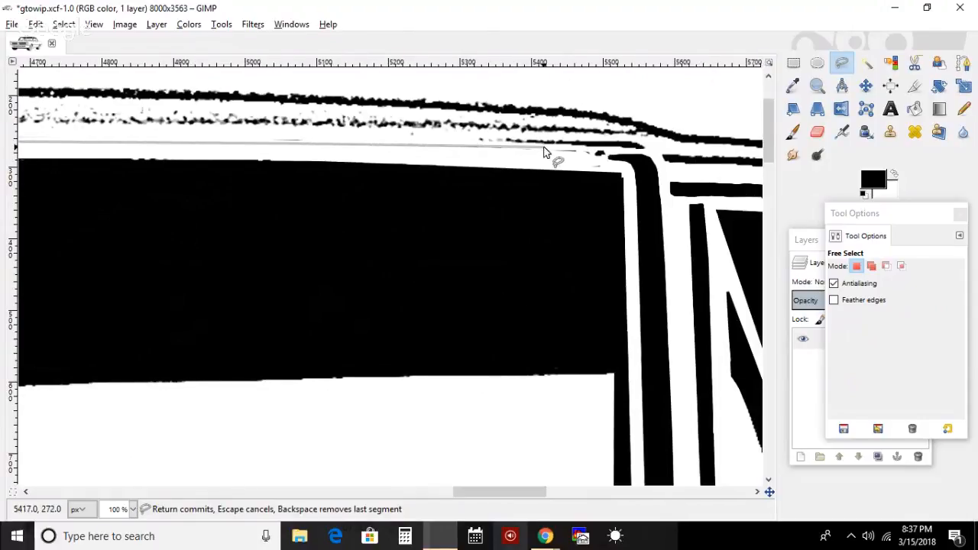
left_click(506, 149)
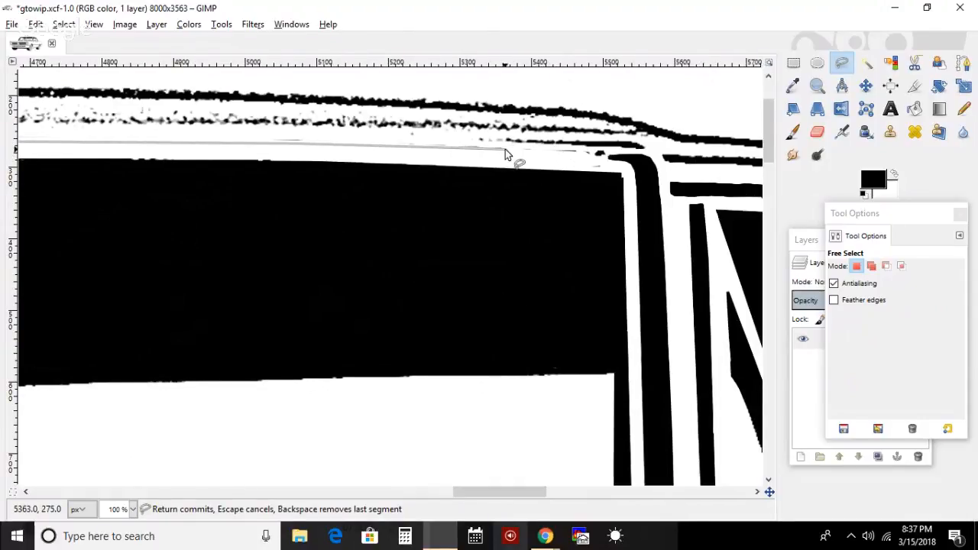
left_click(587, 155)
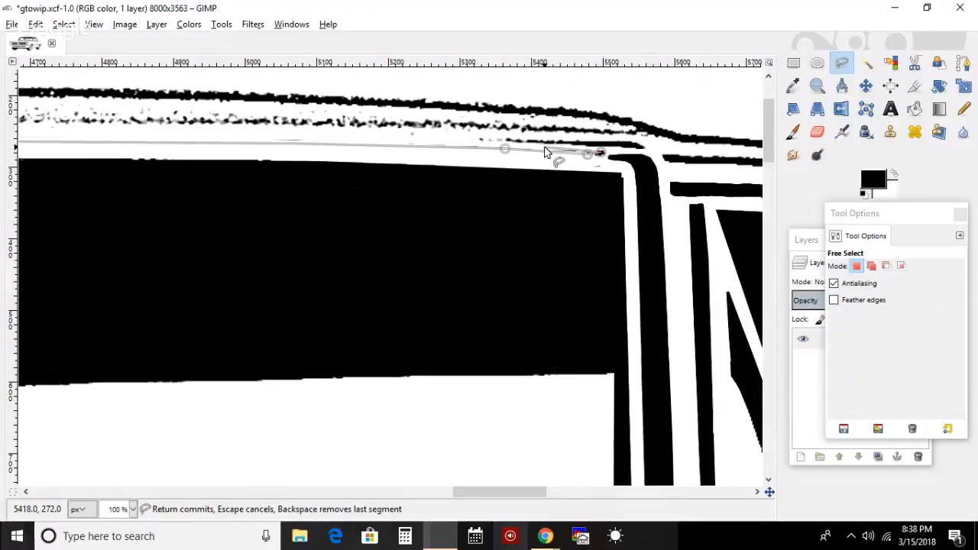
- Trace the outline back along the thin line's upper side from the far upper corner toward the mirror
left_click(495, 145)
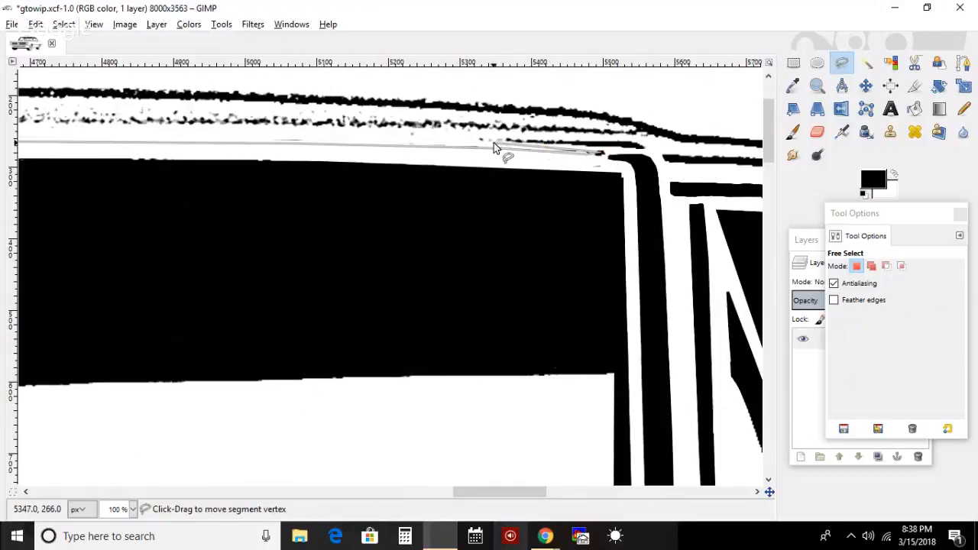
left_click(413, 141)
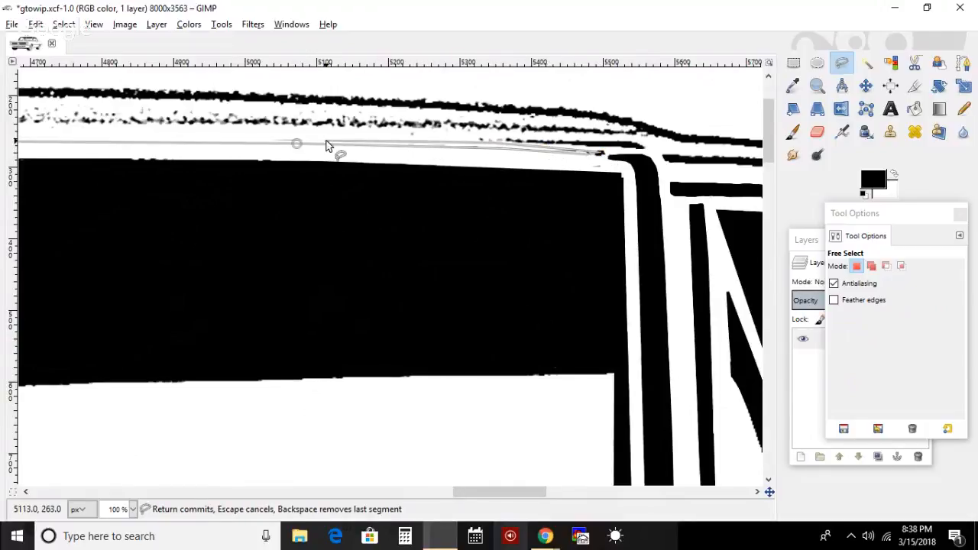
left_click(274, 143)
left_click(138, 142)
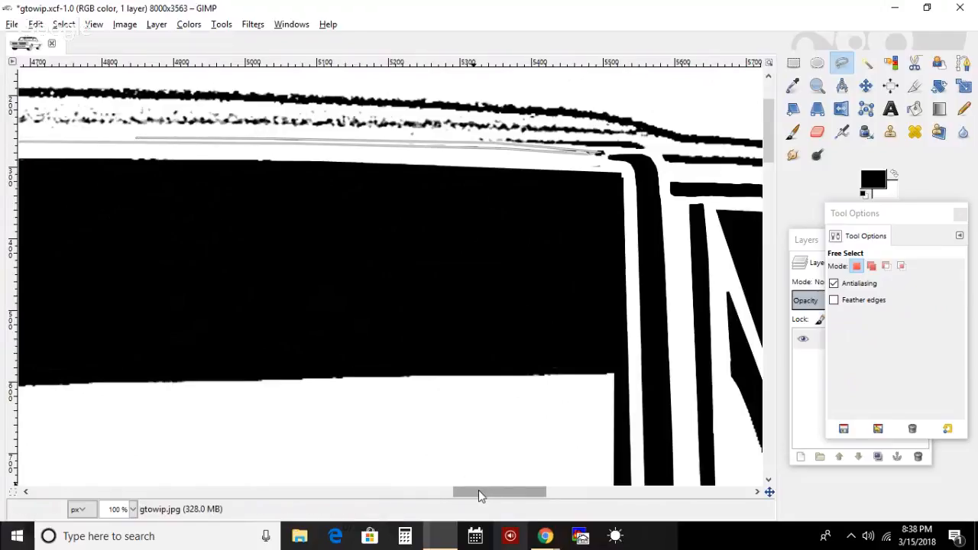
left_click_drag(479, 490, 419, 490)
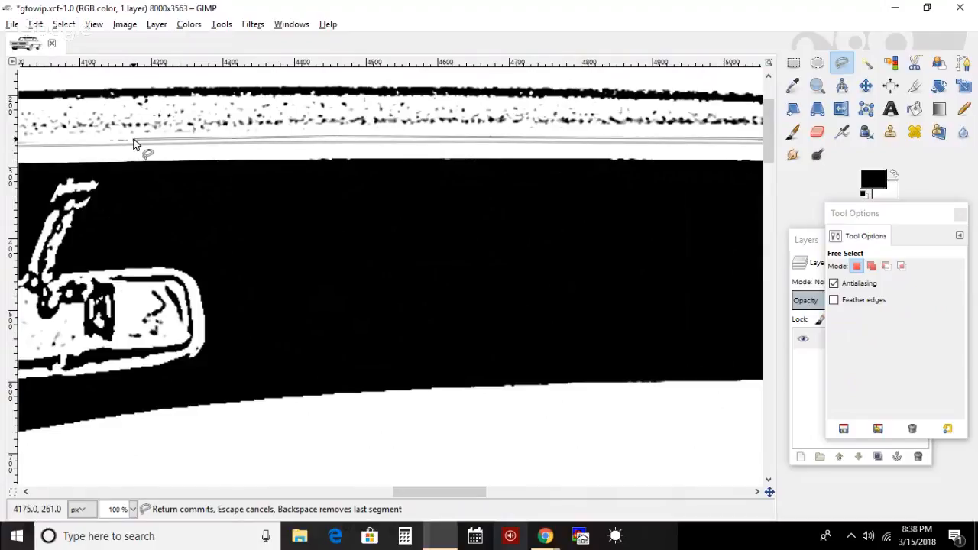
- Continue the outline along the line's upper side past the mirror to the near corner and close the selection at its starting point
left_click_drag(405, 499, 350, 493)
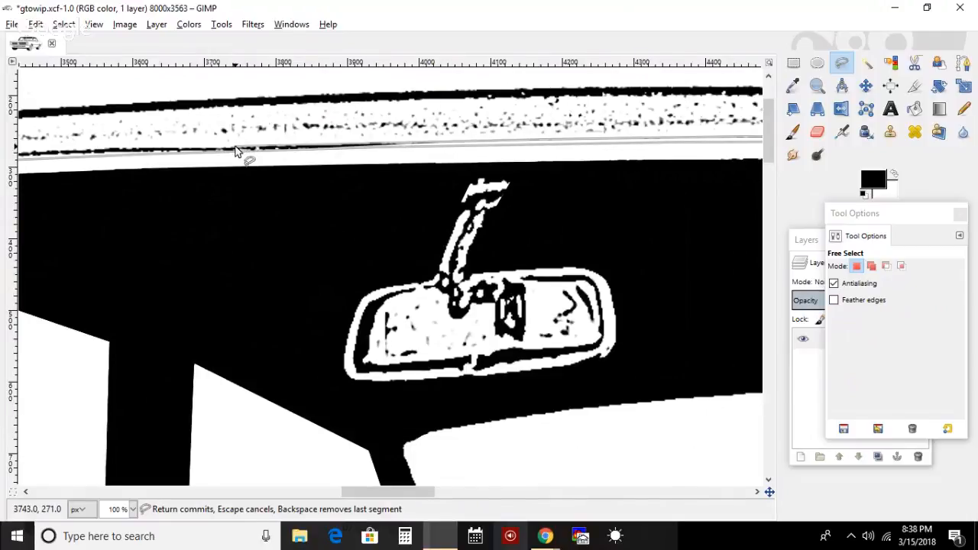
left_click(244, 149)
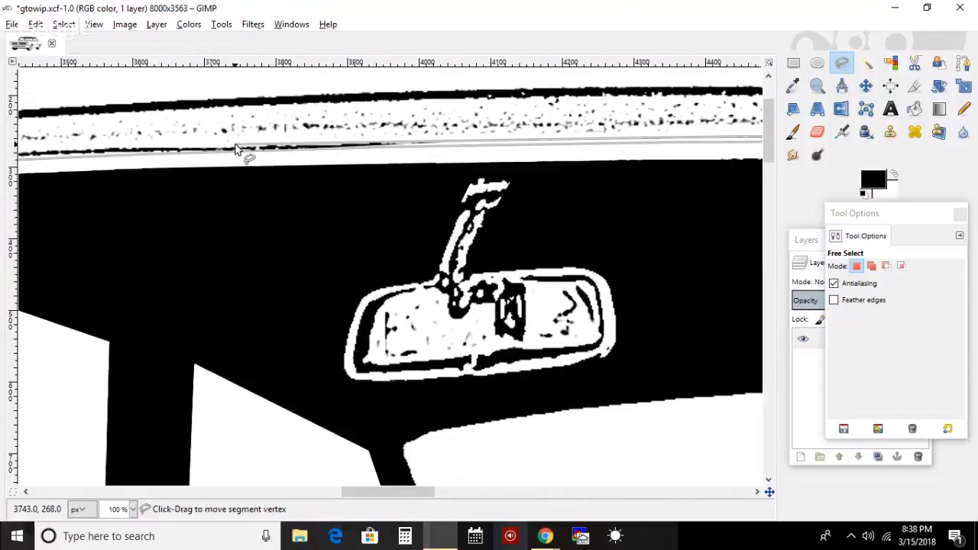
left_click(97, 153)
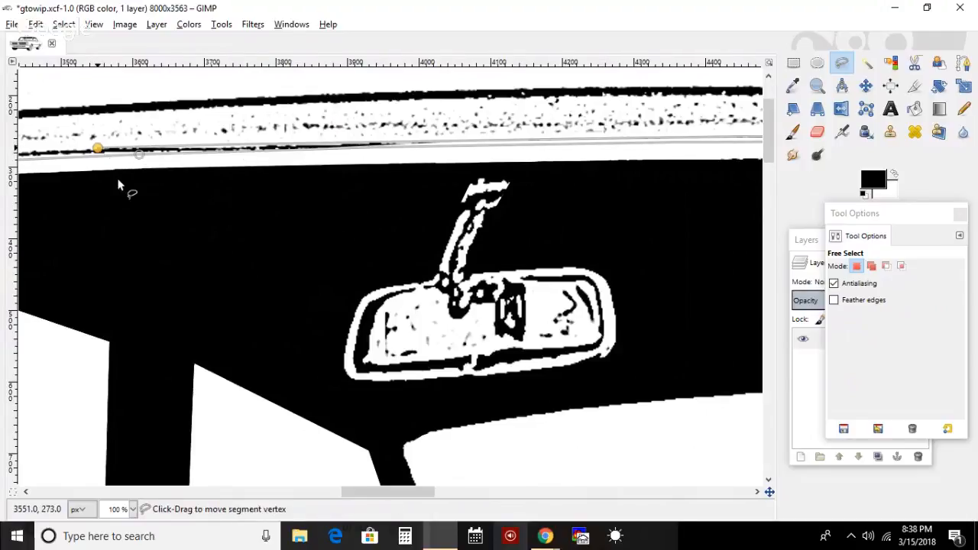
left_click_drag(372, 497, 329, 409)
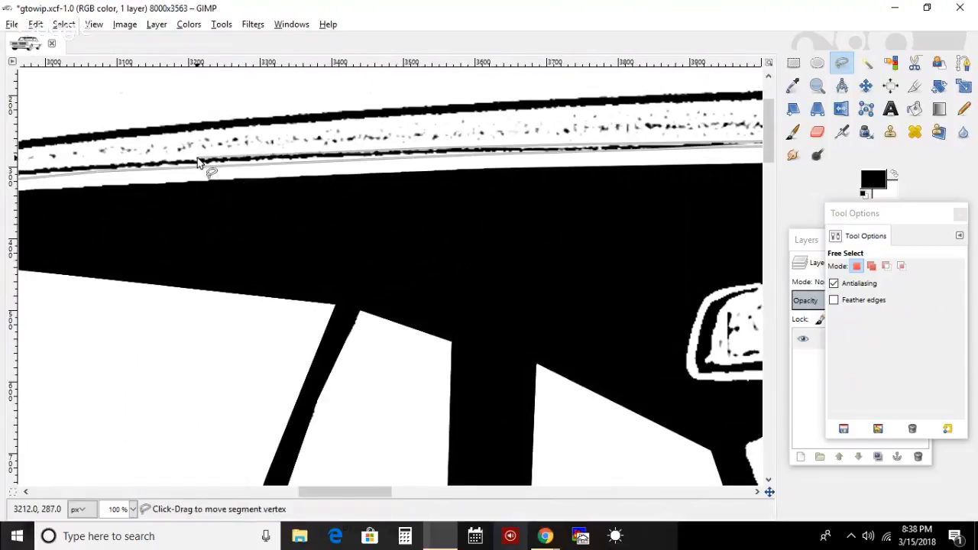
left_click(86, 170)
left_click_drag(327, 490, 258, 493)
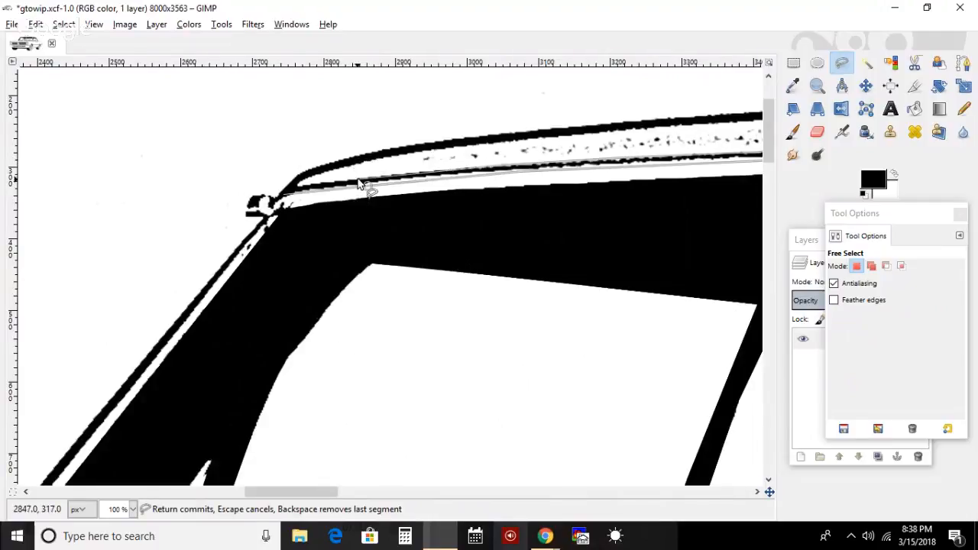
left_click(285, 197)
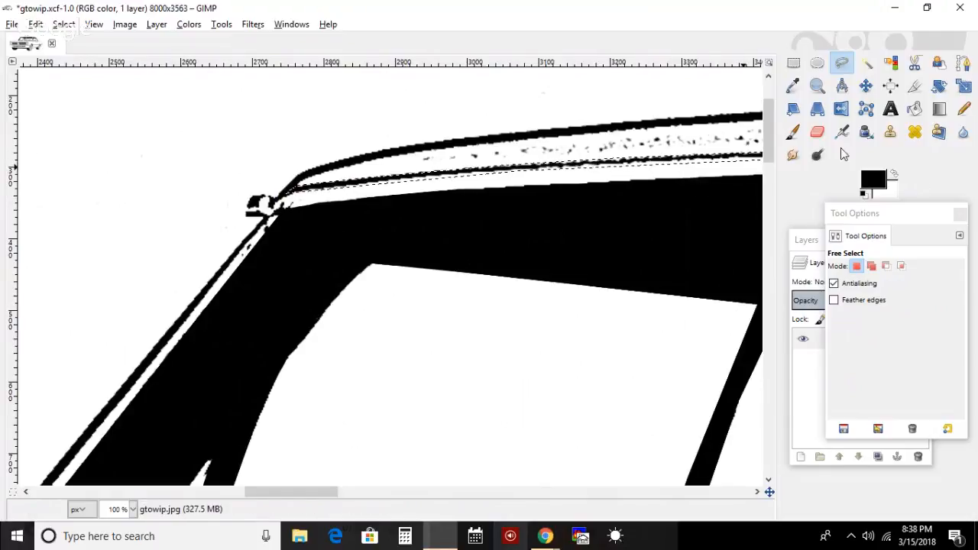
- Paint the selected thin line solid black along its whole length with a 284.40 Paintbrush, and clear the selection
left_click(792, 132)
left_click(856, 336)
mouse_move(497, 173)
left_mouse_down()
mouse_move(317, 214)
mouse_move(841, 129)
mouse_move(906, 135)
left_mouse_up()
left_click_drag(307, 490, 391, 493)
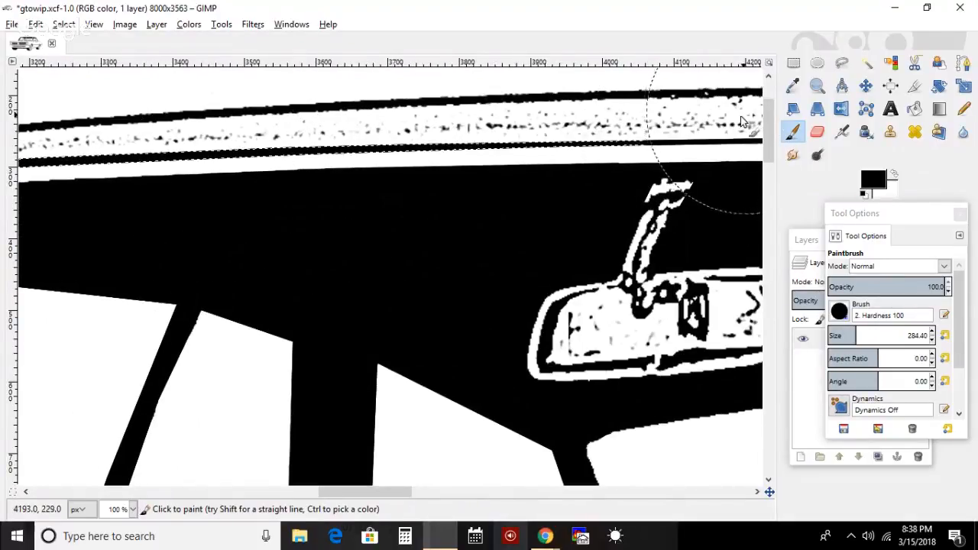
left_click_drag(334, 494, 408, 494)
mouse_move(330, 138)
left_mouse_down()
mouse_move(829, 149)
mouse_move(362, 194)
mouse_move(79, 158)
mouse_move(203, 174)
left_mouse_up()
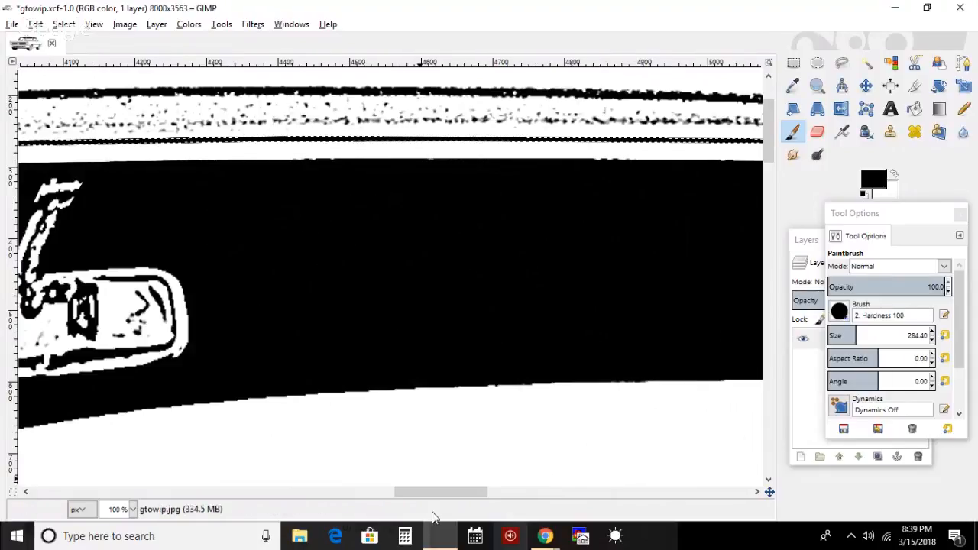
left_click_drag(420, 493, 477, 496)
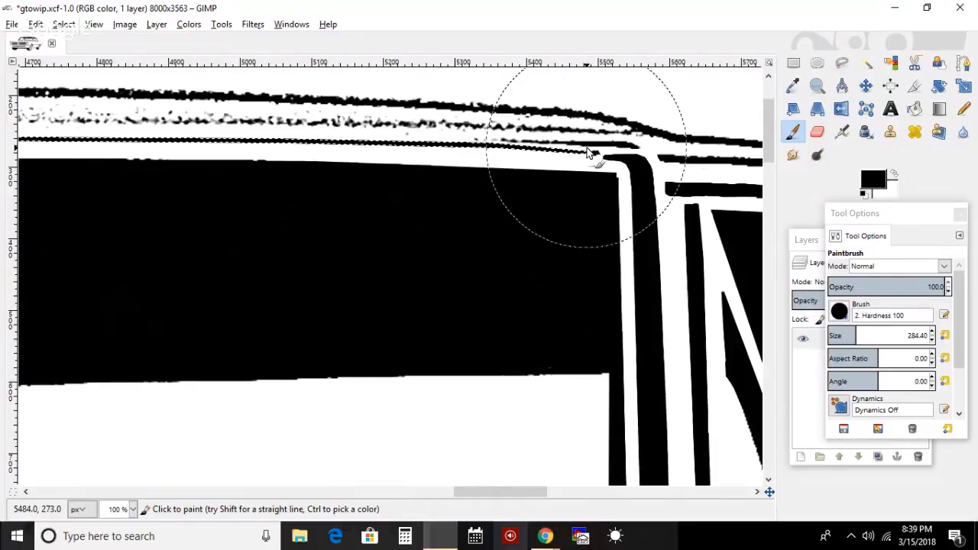
left_click(64, 23)
left_click(92, 58)
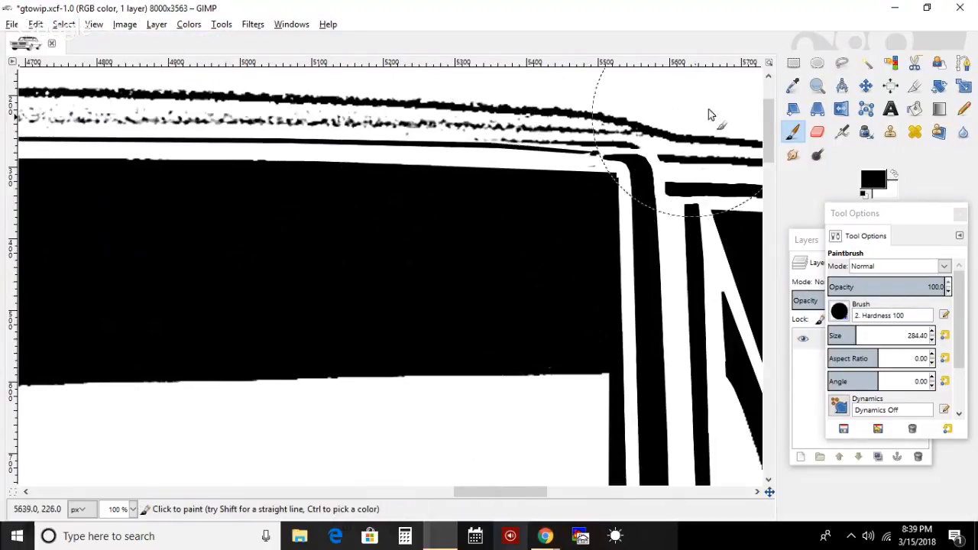
- Start a Free Select outline along the underside of the thin line above the windshield, from before the mirror to well past it
left_click(842, 63)
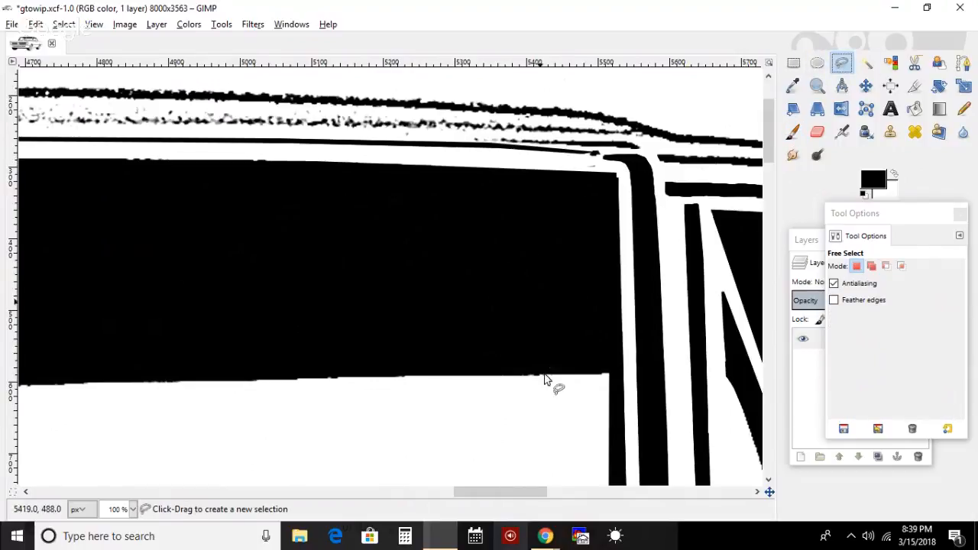
left_click_drag(496, 501, 351, 497)
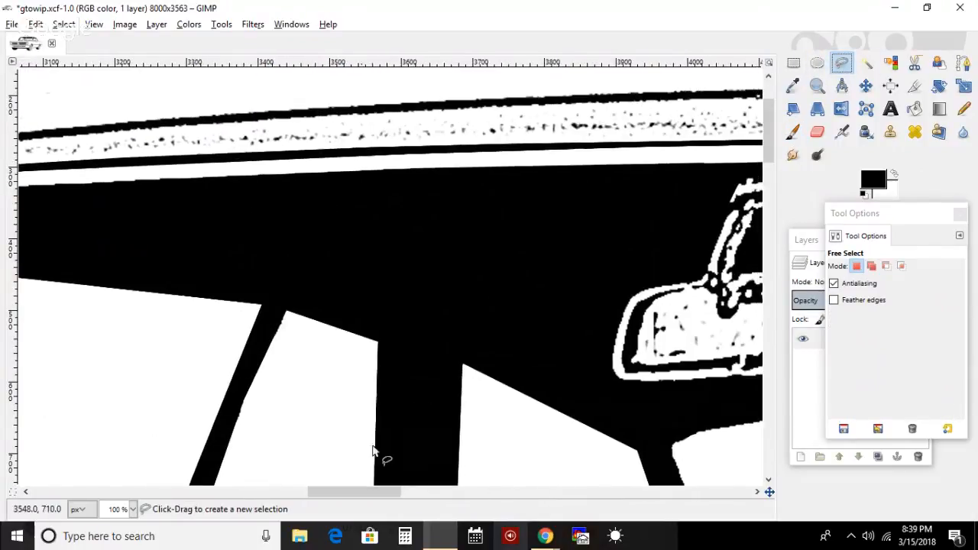
left_click(354, 161)
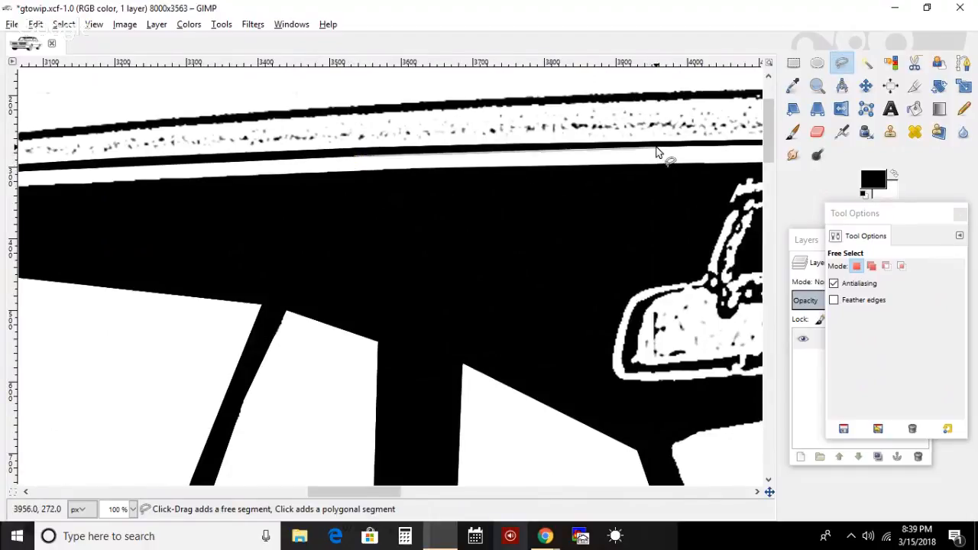
left_click(656, 151)
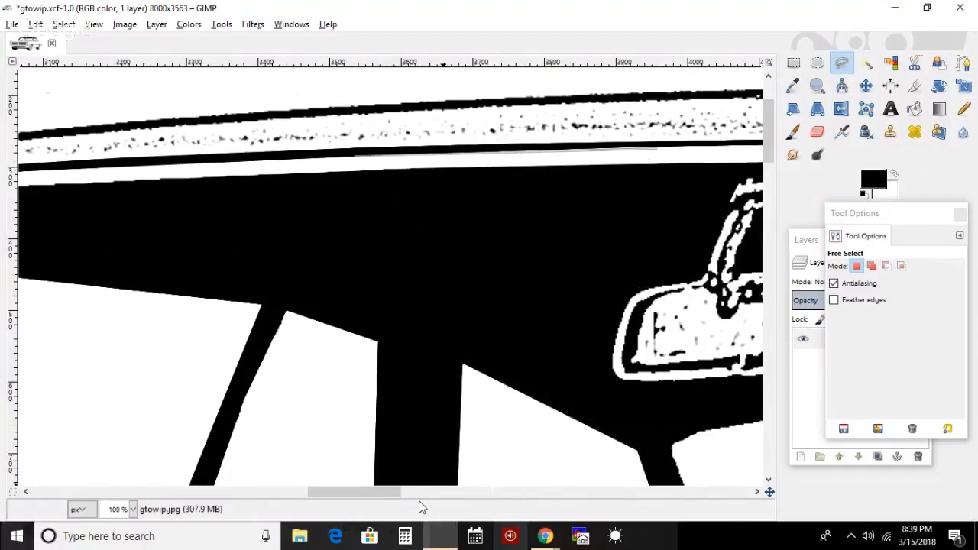
left_click_drag(392, 497, 466, 495)
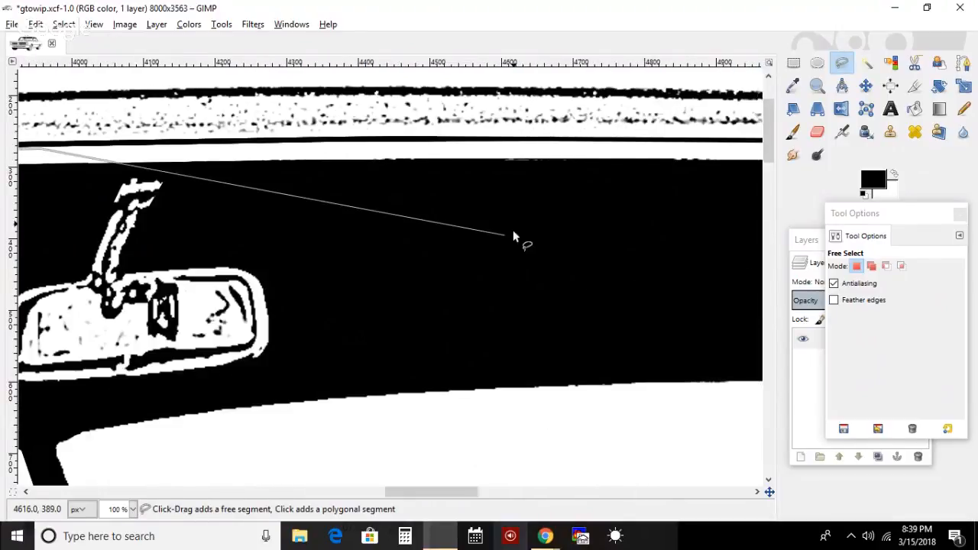
left_click(501, 149)
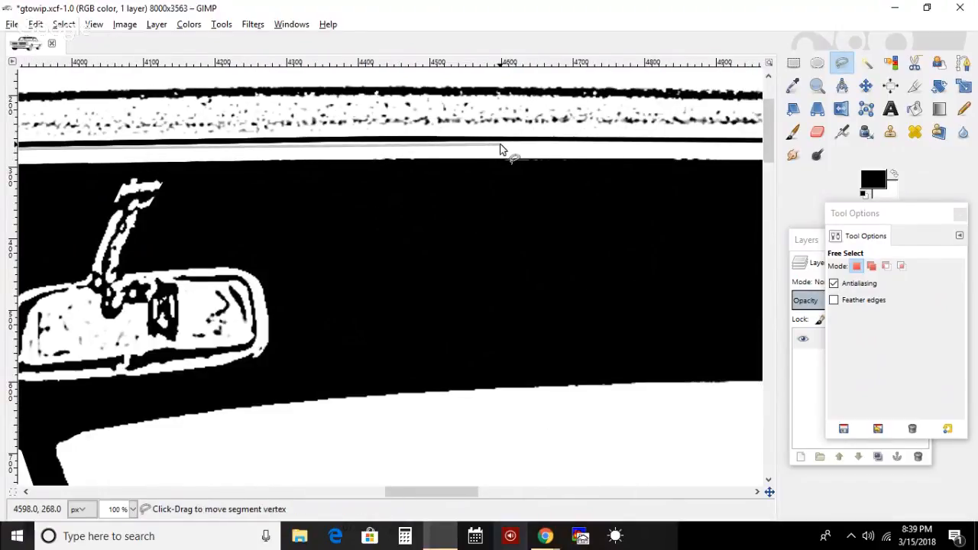
left_click(682, 147)
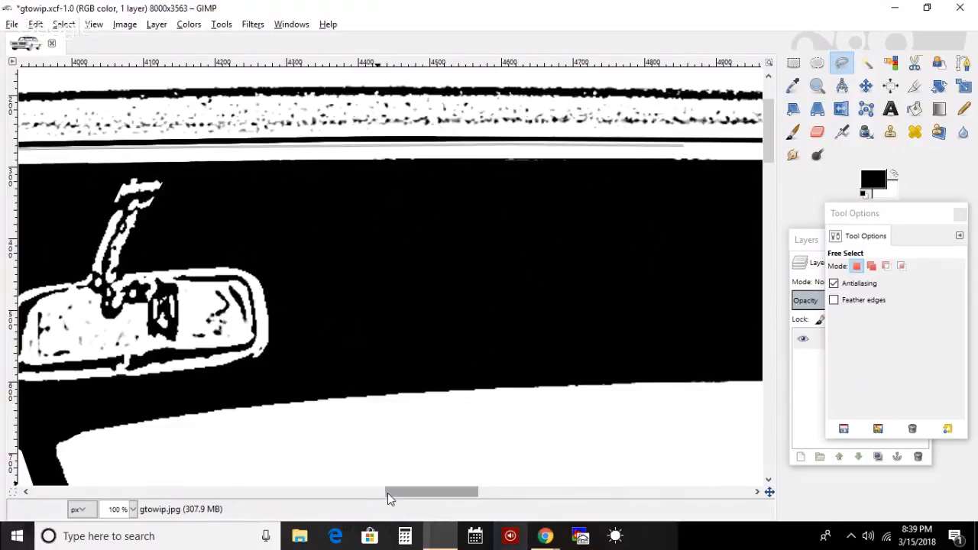
- Continue the outline along the thin line's underside and around its tip at the windshield's far upper corner
left_click_drag(394, 497, 463, 498)
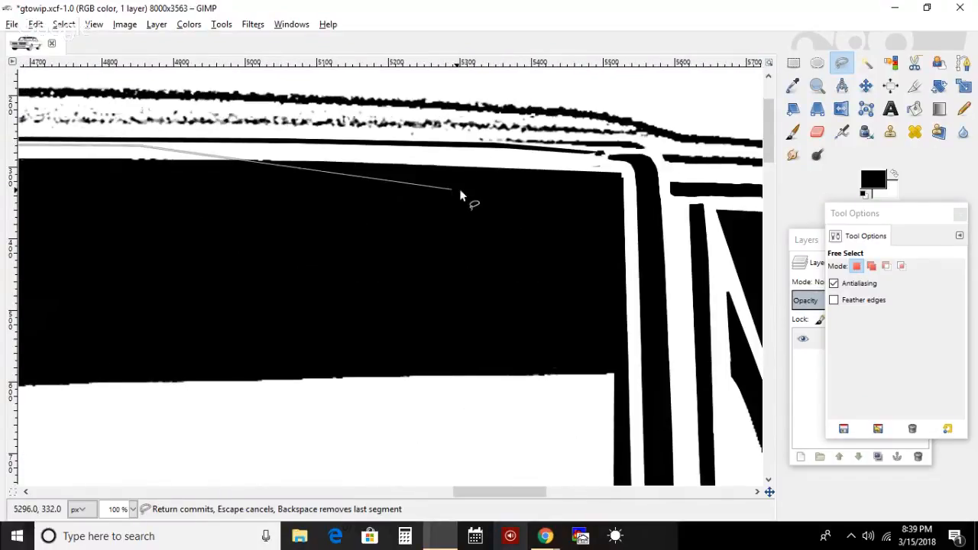
left_click(483, 150)
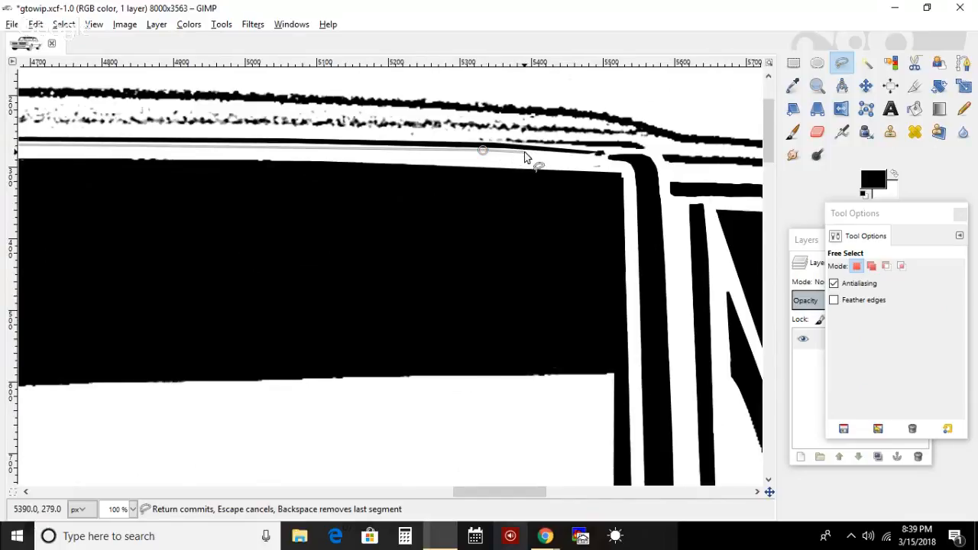
left_click(524, 153)
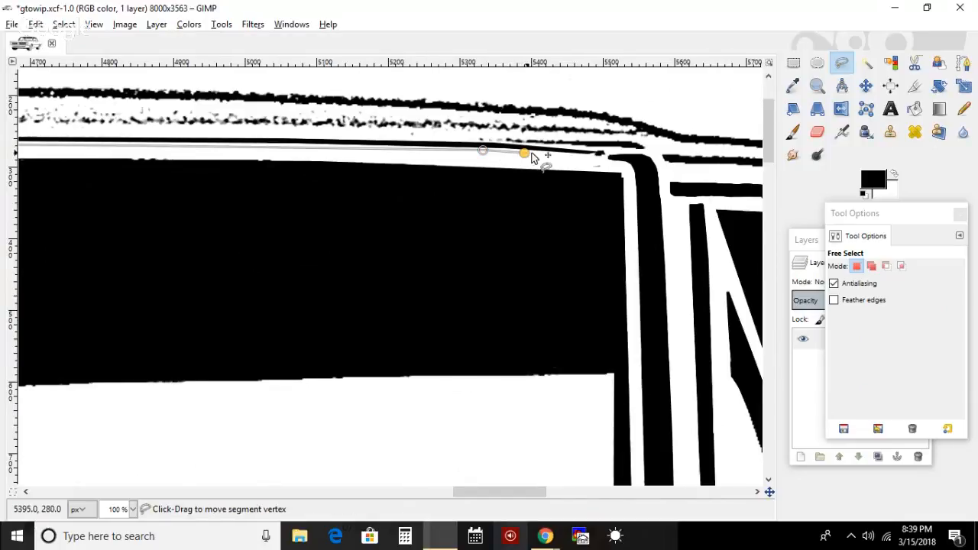
left_click(588, 161)
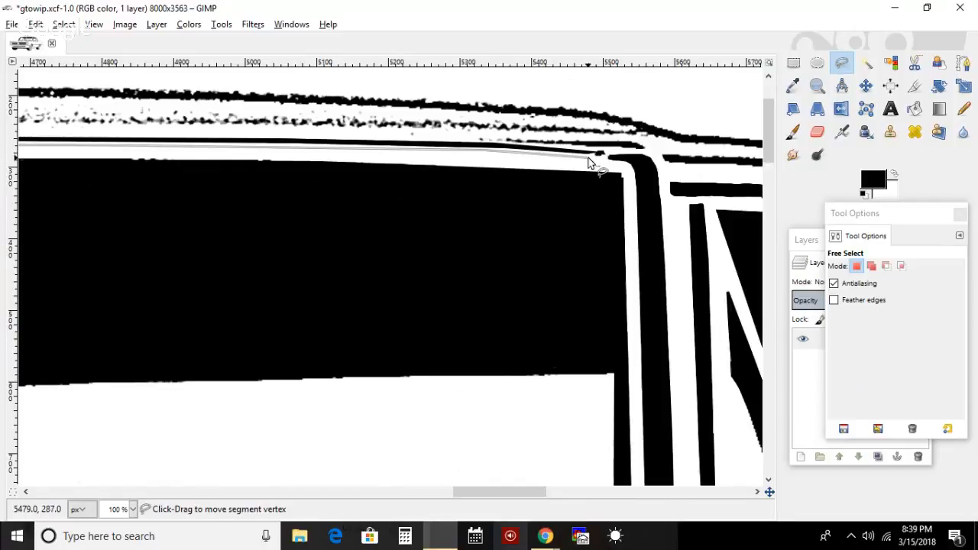
left_click(601, 159)
left_click(607, 157)
- Trace the outline back along the thin line's upper side, from the far upper corner toward the mirror
left_click(555, 147)
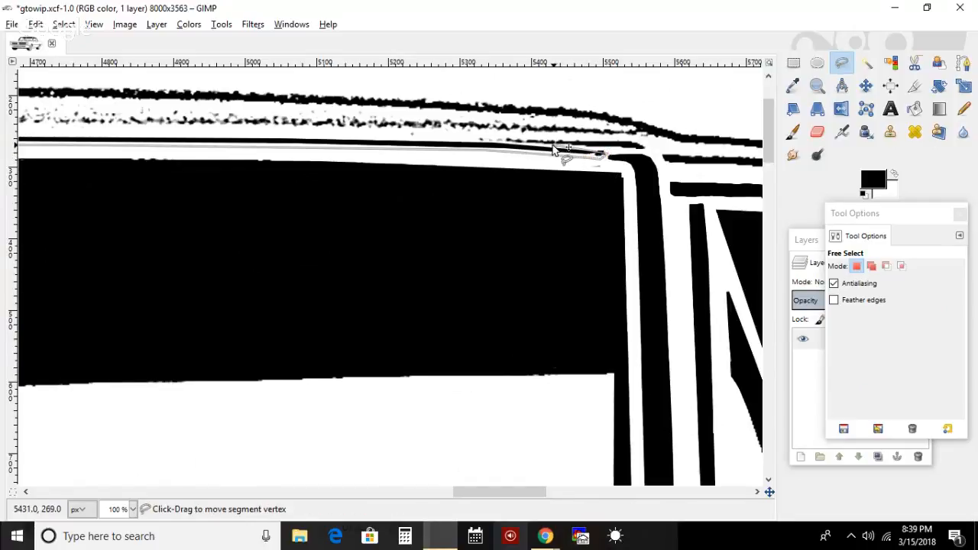
left_click(504, 141)
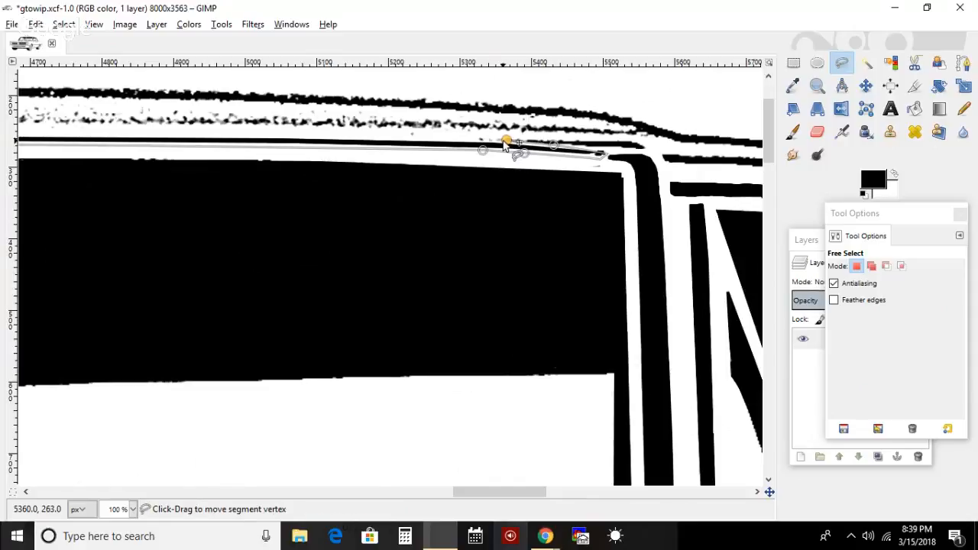
left_click_drag(503, 142, 505, 144)
left_click(464, 146)
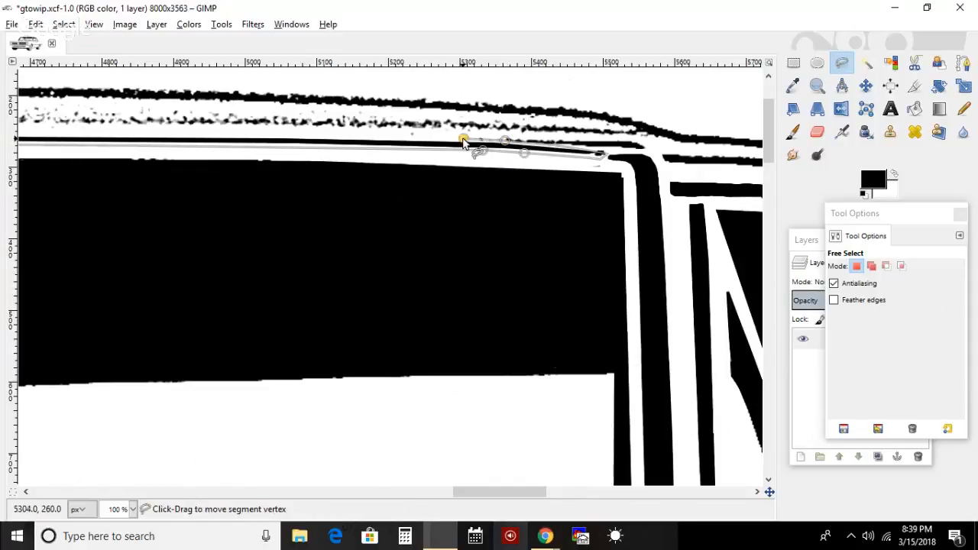
left_click(115, 142)
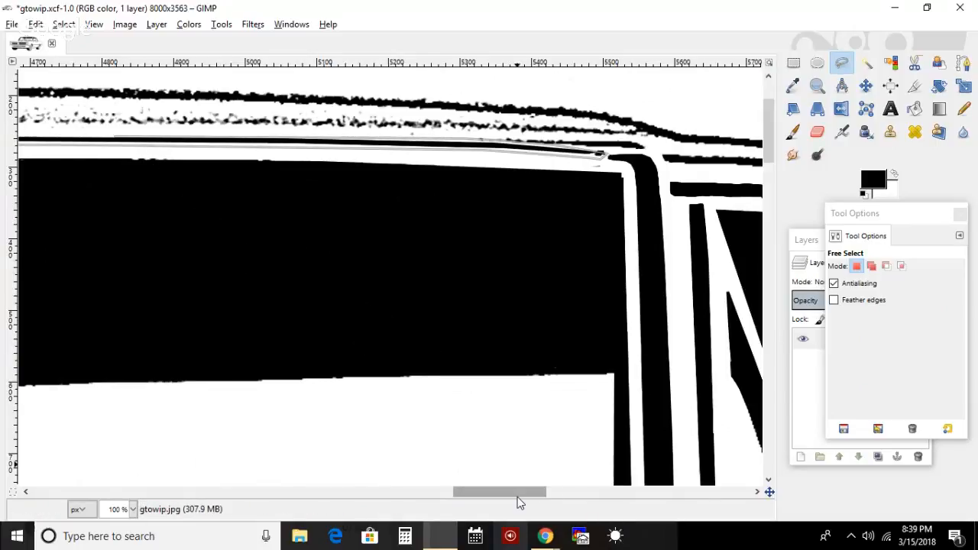
- Extend the outline along the line's upper side past the mirror and close it into a selection
left_click_drag(515, 496, 462, 501)
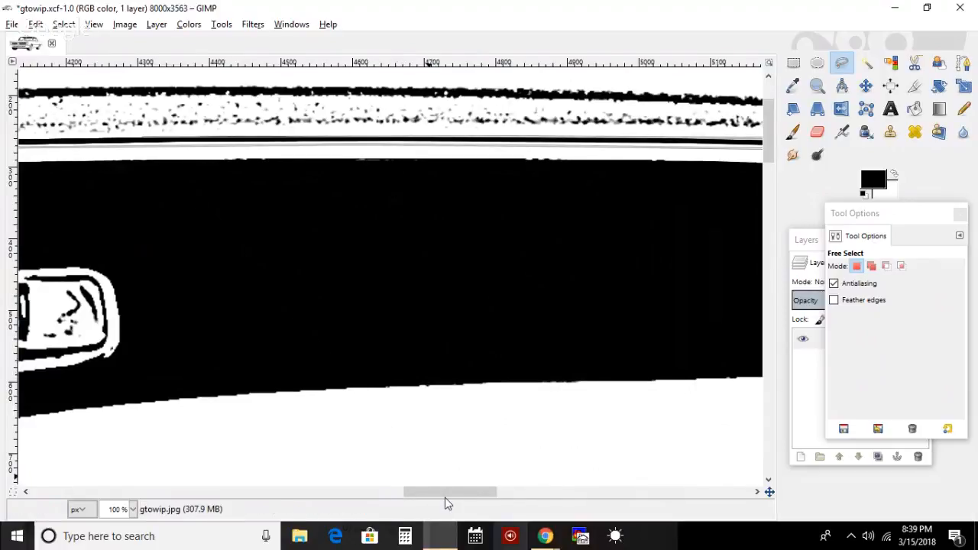
left_click_drag(448, 503, 384, 500)
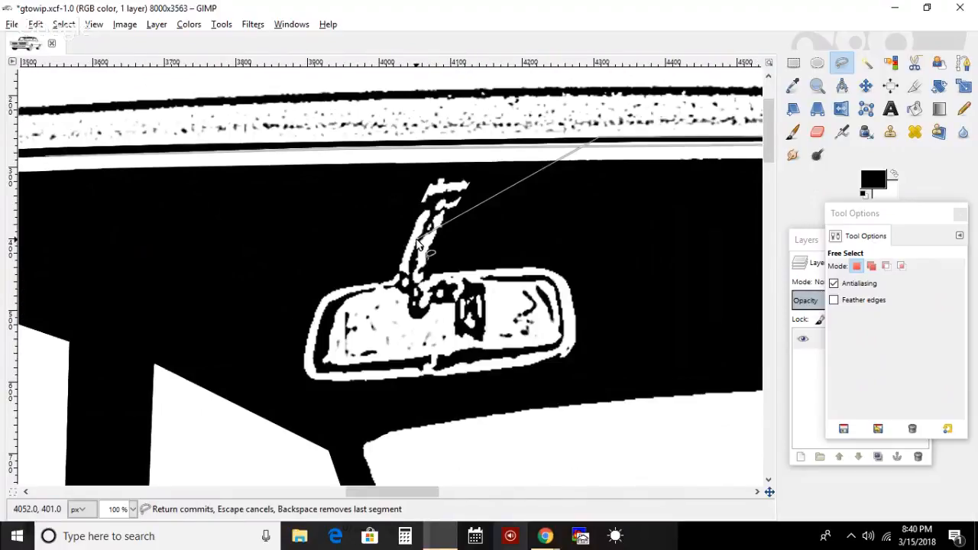
left_click(73, 152)
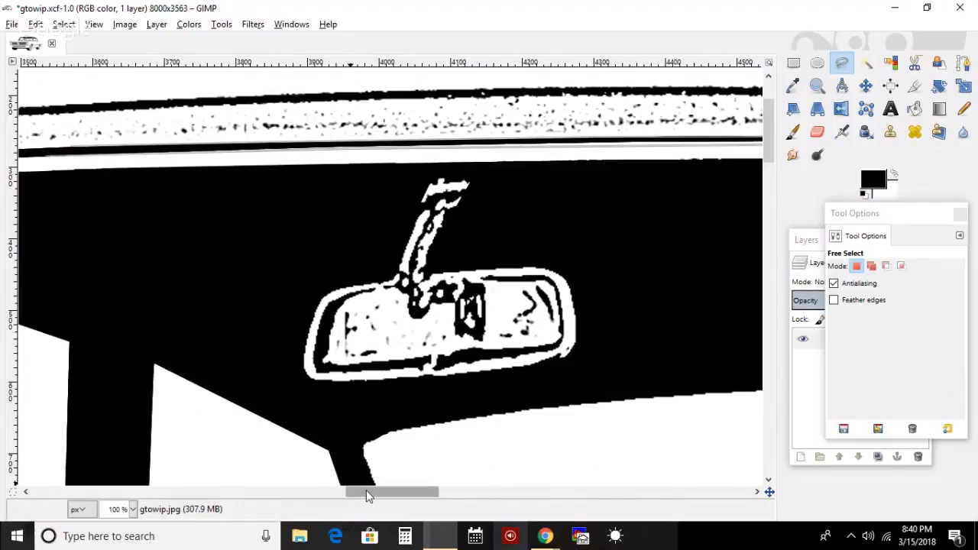
left_click_drag(366, 490, 308, 486)
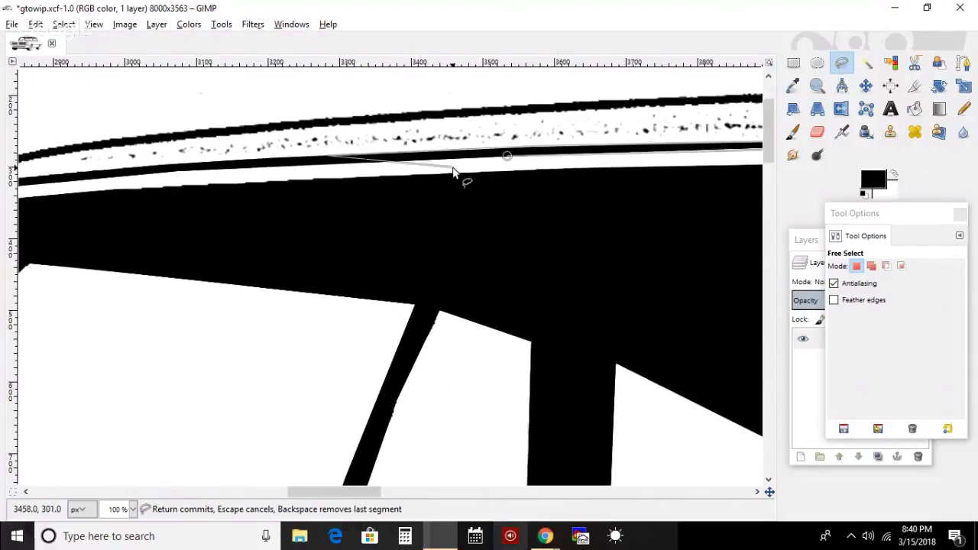
key("Return")
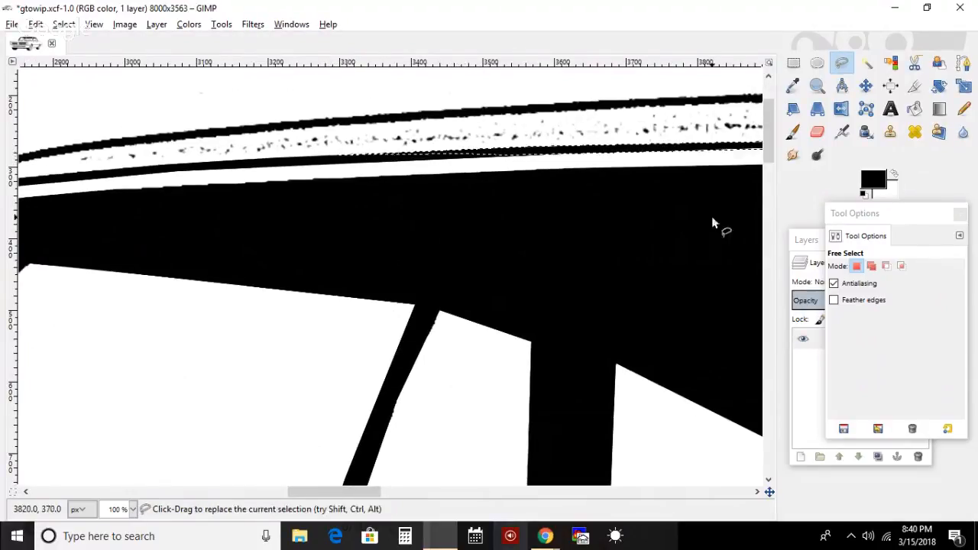
- Paint the selected stretch of the thin line solid black with a 284.40 Paintbrush, up to the far upper corner
left_click(793, 134)
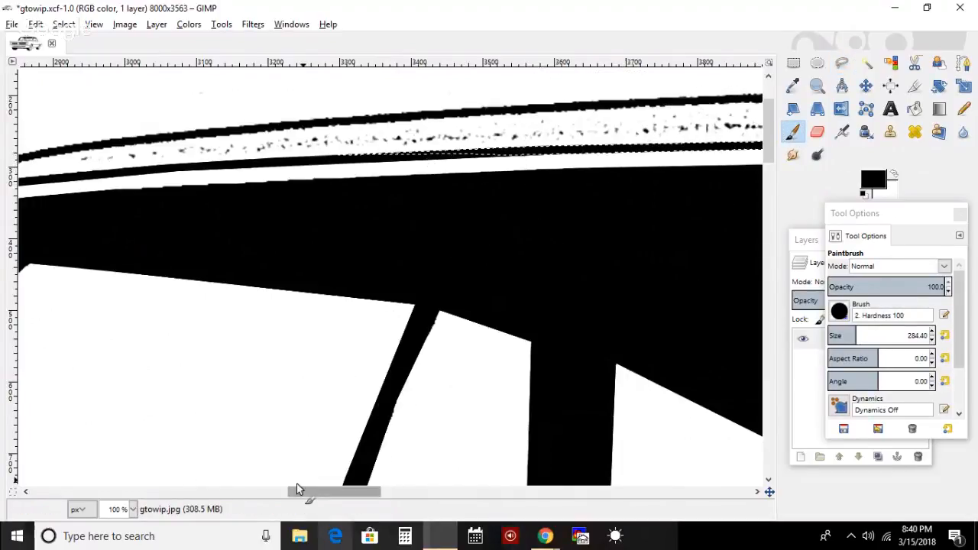
mouse_move(302, 497)
left_mouse_down()
mouse_move(365, 478)
mouse_move(426, 478)
left_mouse_up()
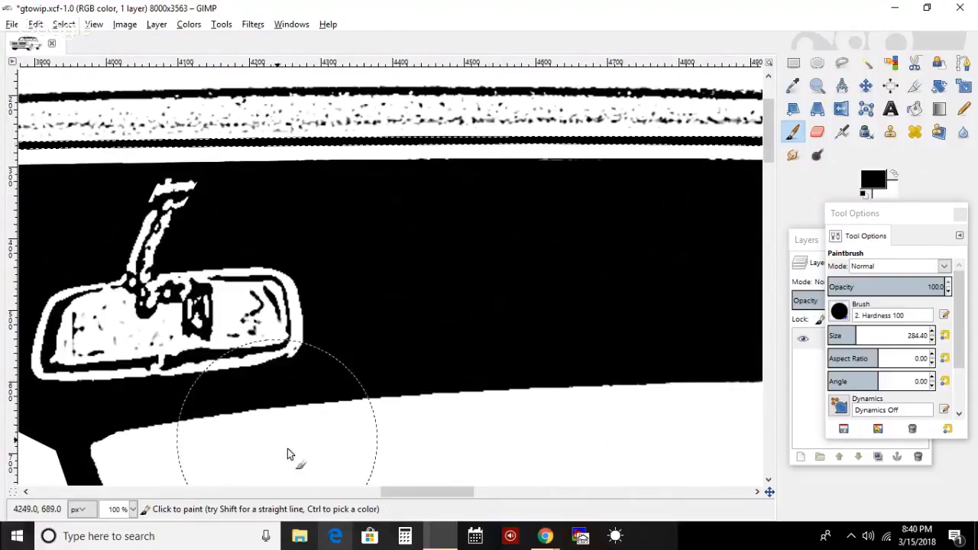
mouse_move(398, 495)
left_mouse_down()
mouse_move(540, 495)
mouse_move(460, 498)
mouse_move(501, 483)
left_mouse_up()
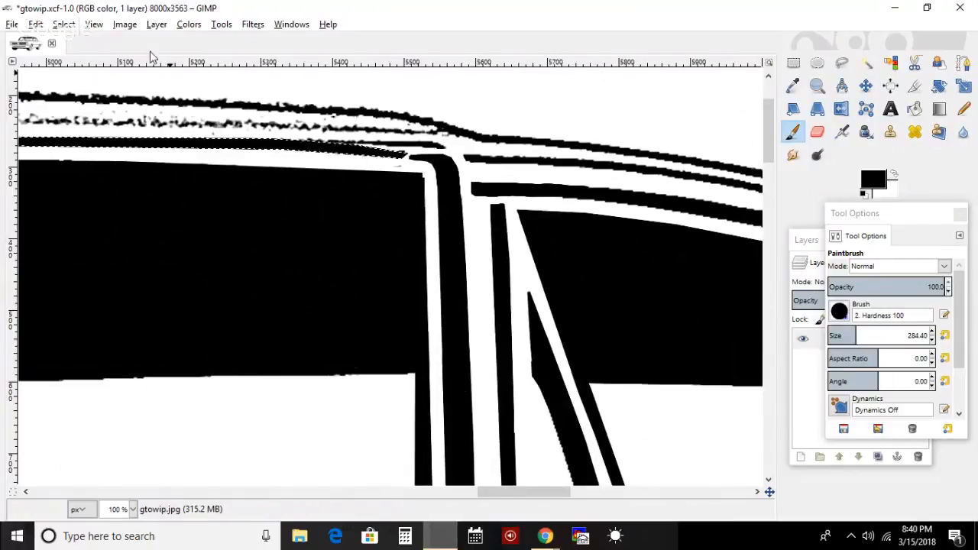
- Invert the selection and paint out the stray marks around the line near the far upper corner with a white 29.34 Paintbrush
left_click(64, 24)
left_click(88, 76)
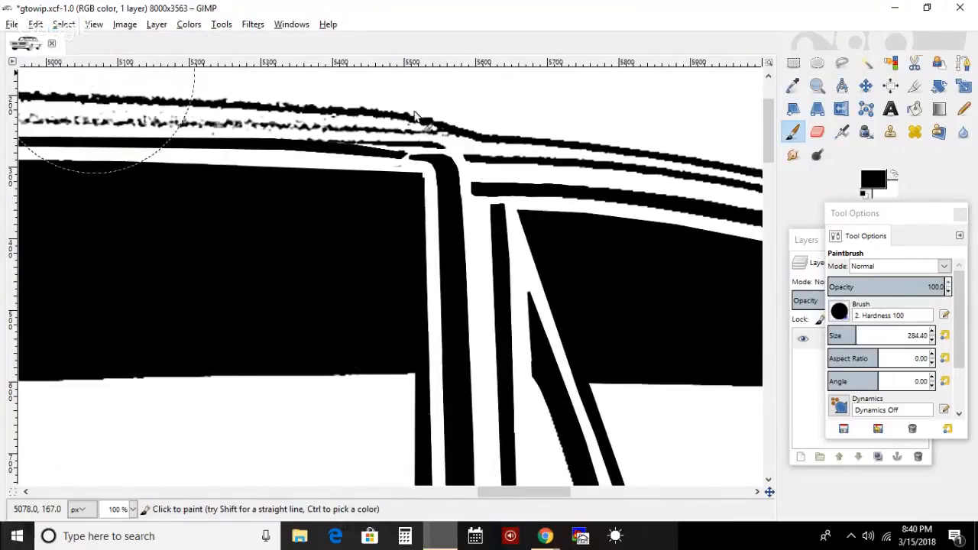
left_click_drag(862, 337, 844, 337)
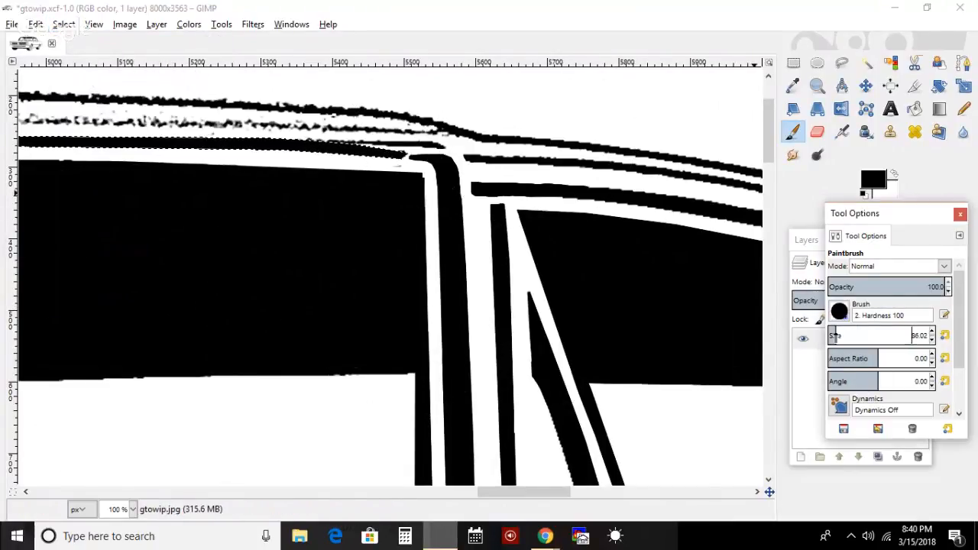
left_click(896, 176)
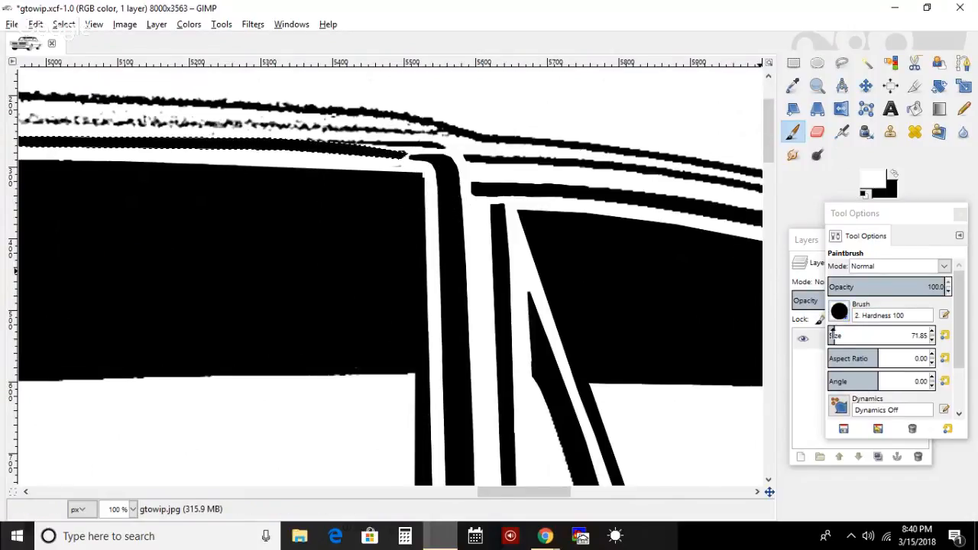
left_click(830, 334)
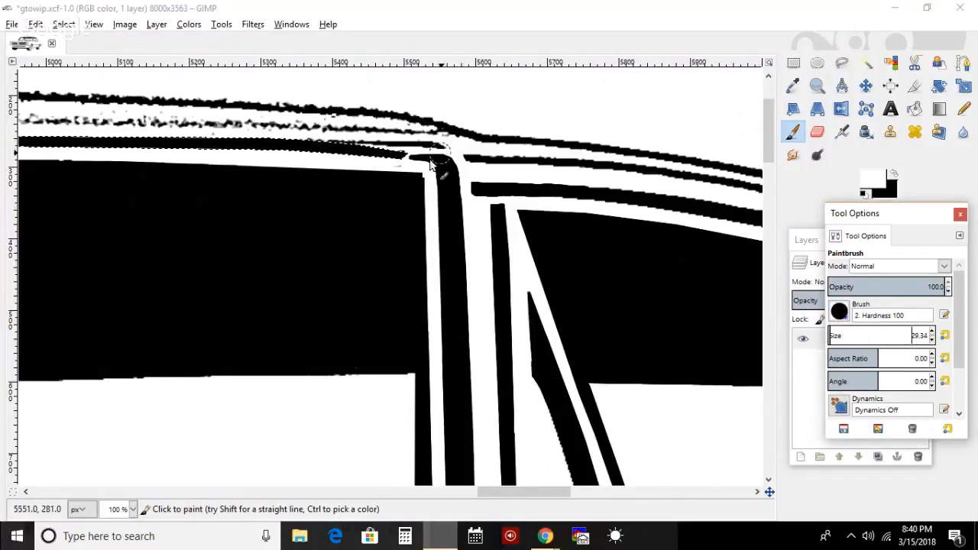
left_click(400, 161)
mouse_move(348, 153)
left_mouse_down()
mouse_move(286, 157)
mouse_move(127, 130)
mouse_move(419, 135)
mouse_move(353, 135)
mouse_move(404, 136)
left_mouse_up()
mouse_move(409, 139)
left_mouse_down()
mouse_move(441, 146)
mouse_move(410, 145)
mouse_move(426, 145)
left_mouse_up()
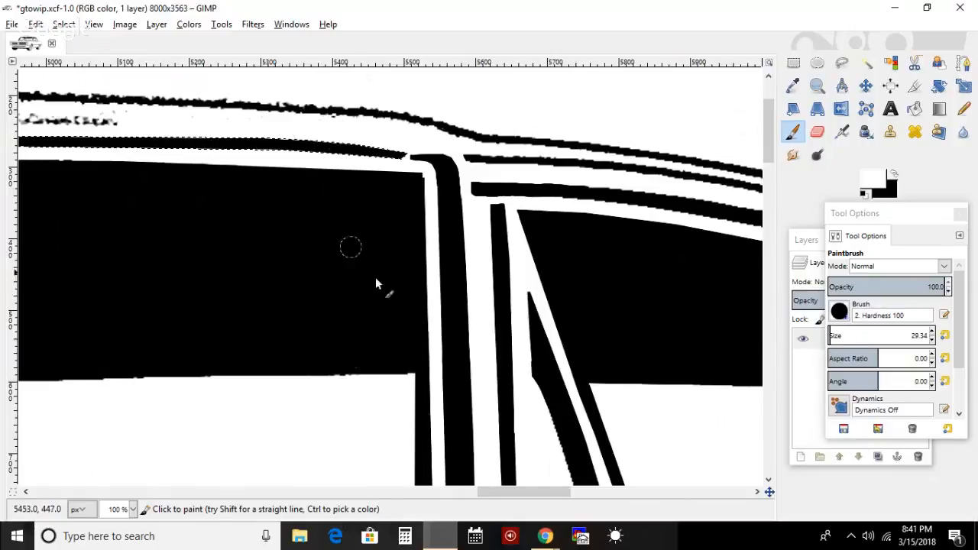
- Remove the current selection around the thin roof line
left_click_drag(540, 497, 347, 502)
left_click(63, 23)
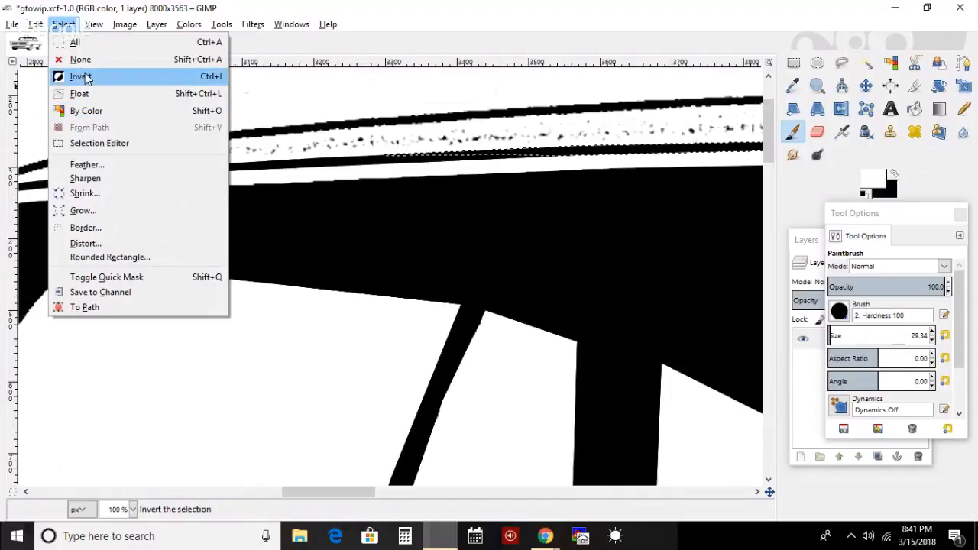
left_click(85, 66)
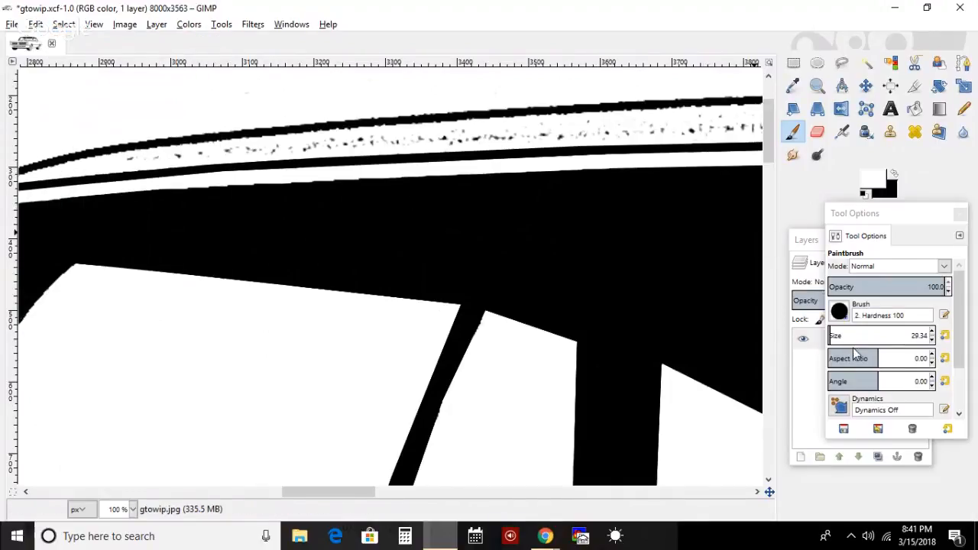
- Paint out the specks in the strip between the roof lines, from the near end toward the mirror, with a white 20.34 Paintbrush
left_click(932, 341)
left_click(933, 341)
left_click(932, 341)
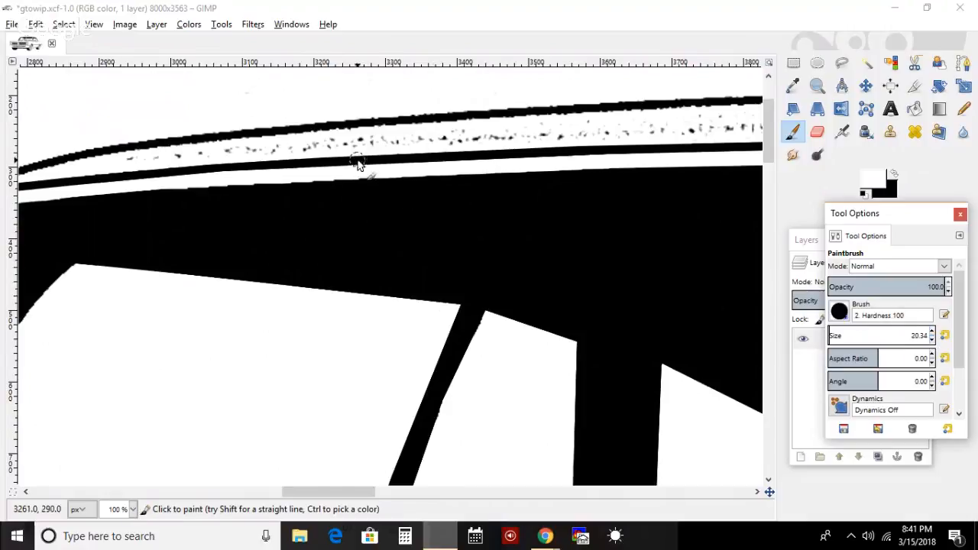
left_click_drag(316, 148, 124, 160)
mouse_move(321, 150)
left_mouse_down()
mouse_move(387, 141)
mouse_move(336, 143)
mouse_move(376, 144)
left_mouse_up()
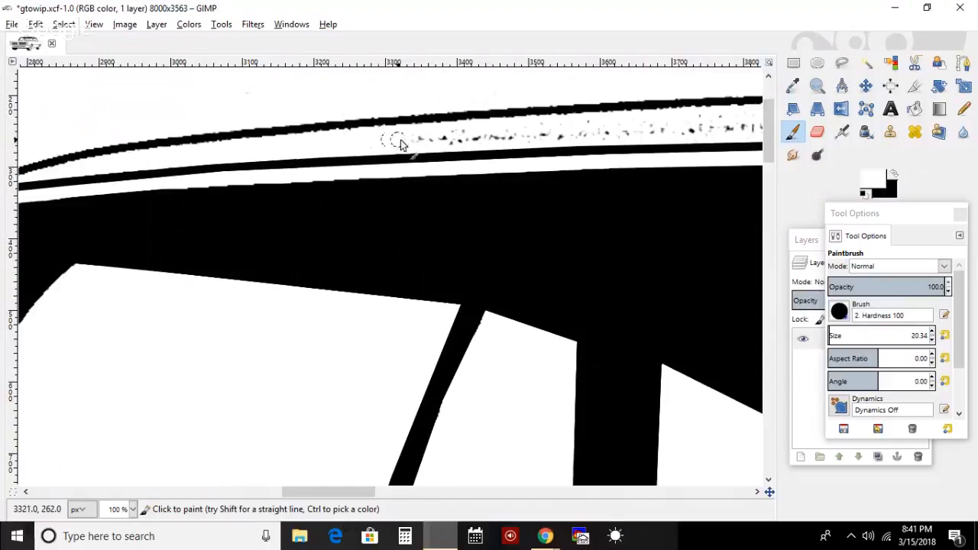
mouse_move(439, 140)
left_mouse_down()
mouse_move(618, 131)
mouse_move(590, 145)
mouse_move(675, 143)
mouse_move(586, 142)
mouse_move(586, 132)
left_mouse_up()
key("ctrl+z")
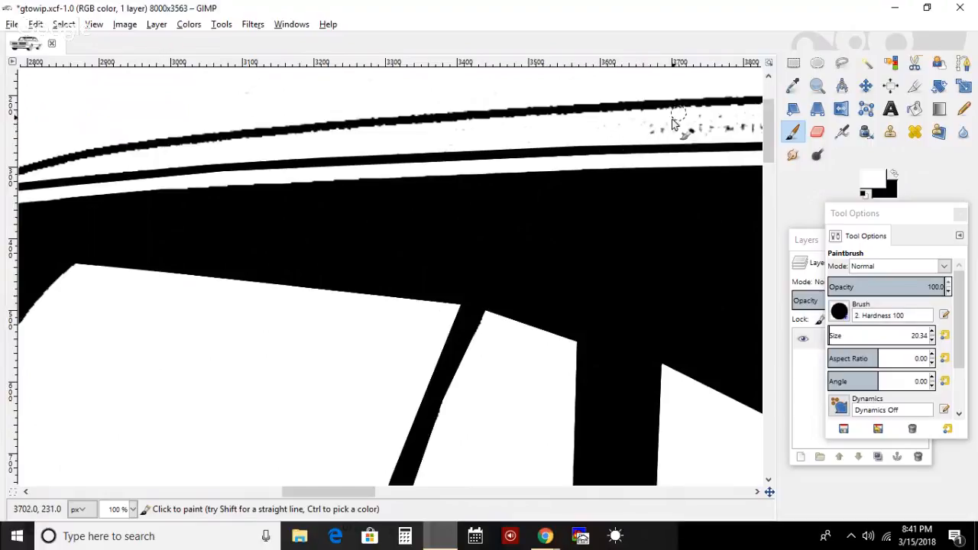
mouse_move(655, 130)
left_mouse_down()
mouse_move(749, 127)
mouse_move(710, 120)
mouse_move(659, 133)
left_mouse_up()
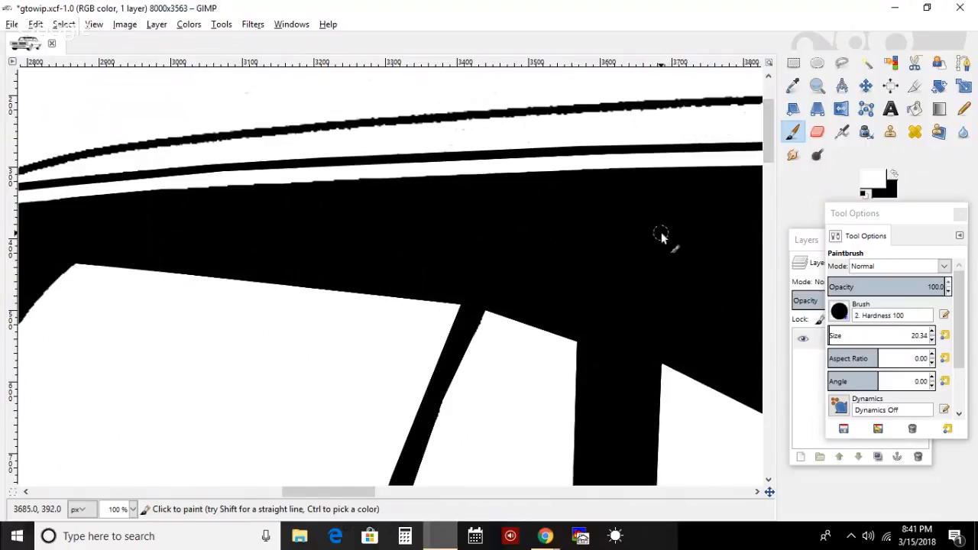
- Continue painting out the specks in white along the roof strip above the mirror and on toward the far upper windshield corner
left_click_drag(362, 496, 408, 501)
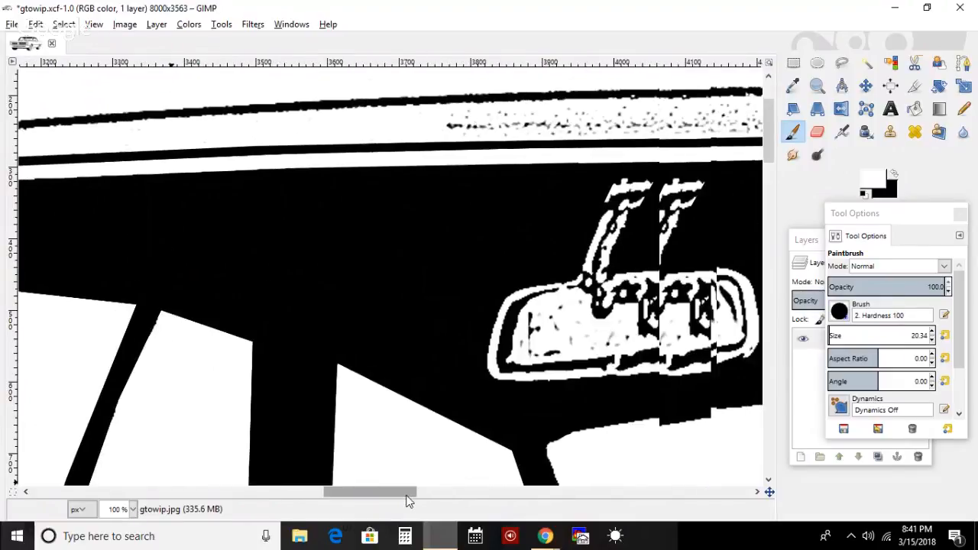
left_click_drag(407, 500, 442, 500)
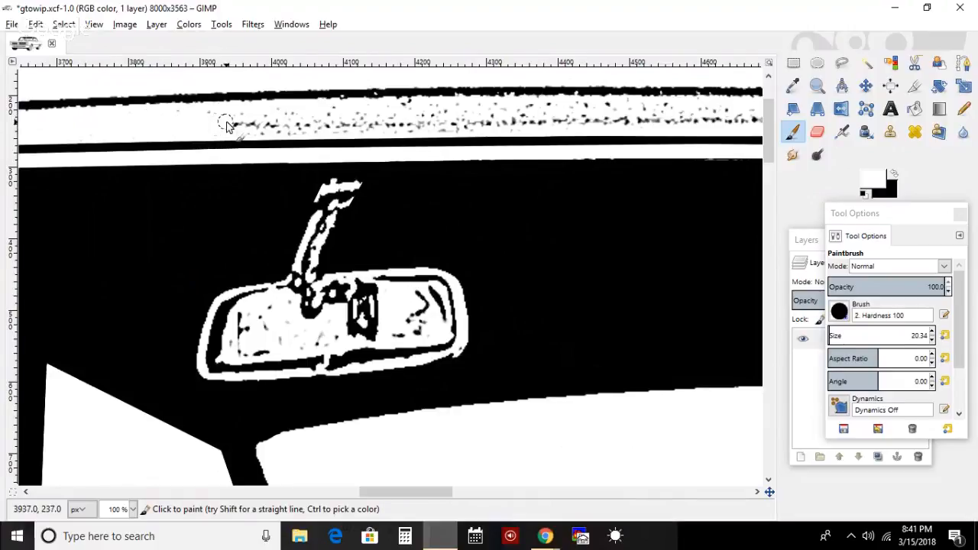
mouse_move(183, 120)
left_mouse_down()
mouse_move(273, 125)
mouse_move(265, 119)
mouse_move(299, 117)
mouse_move(213, 131)
mouse_move(354, 126)
mouse_move(291, 155)
mouse_move(264, 155)
mouse_move(350, 115)
mouse_move(314, 117)
mouse_move(403, 124)
mouse_move(341, 110)
mouse_move(418, 117)
mouse_move(428, 106)
mouse_move(361, 110)
mouse_move(357, 132)
mouse_move(495, 132)
mouse_move(354, 126)
mouse_move(536, 125)
mouse_move(412, 121)
mouse_move(544, 109)
mouse_move(592, 113)
mouse_move(505, 116)
mouse_move(632, 132)
mouse_move(662, 113)
mouse_move(602, 113)
mouse_move(773, 110)
mouse_move(682, 110)
left_mouse_up()
key("ctrl+z")
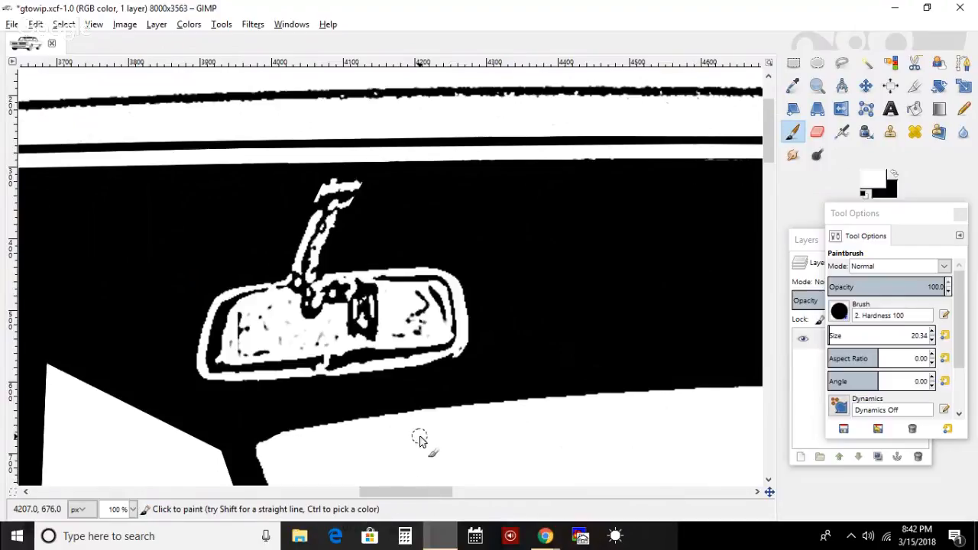
left_click_drag(421, 494, 501, 483)
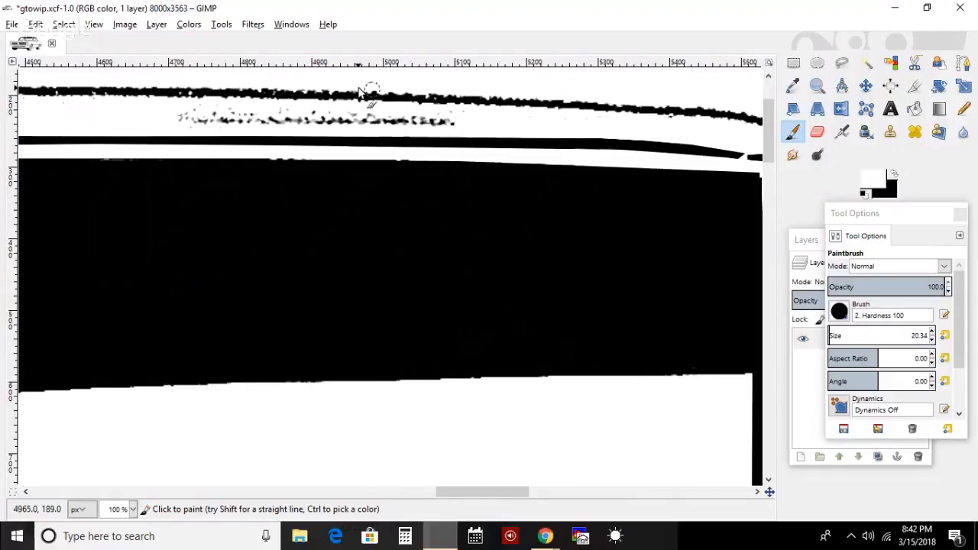
mouse_move(216, 114)
left_mouse_down()
mouse_move(179, 118)
mouse_move(310, 107)
mouse_move(371, 114)
mouse_move(273, 120)
mouse_move(461, 120)
mouse_move(424, 114)
left_mouse_up()
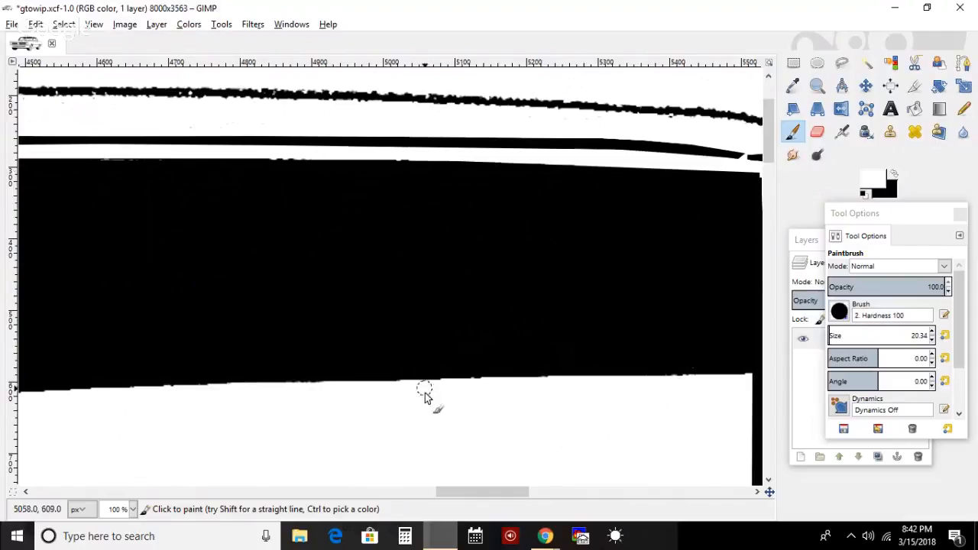
- Paint out the thin stub beside the pillar top at the far upper corner in white, and switch to a black 7.34 Paintbrush
left_click_drag(444, 494, 491, 492)
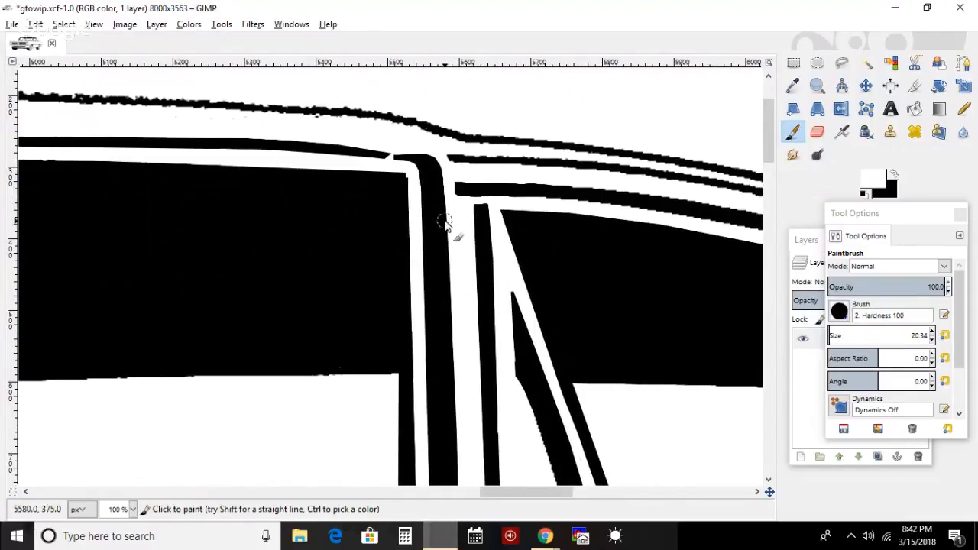
mouse_move(405, 159)
left_mouse_down()
mouse_move(415, 150)
mouse_move(372, 164)
left_mouse_up()
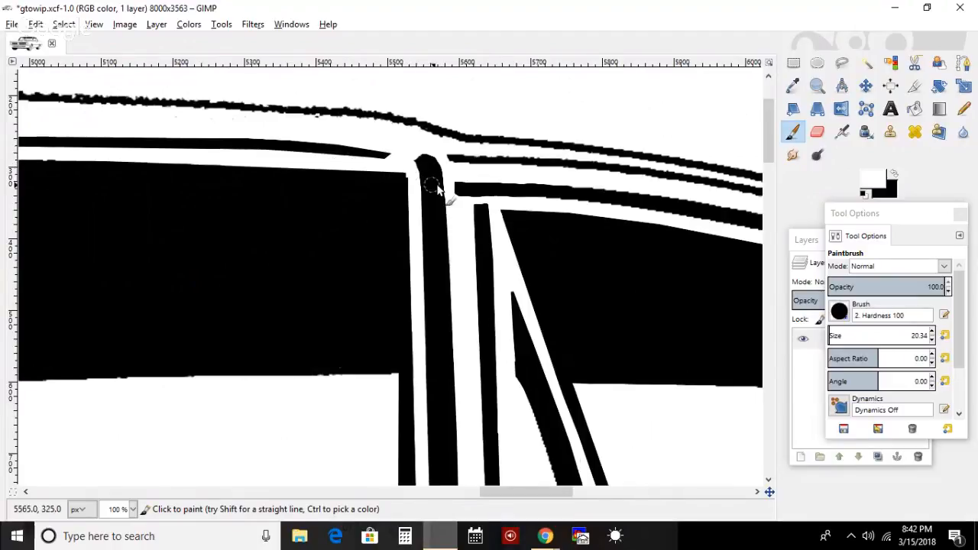
left_click(893, 175)
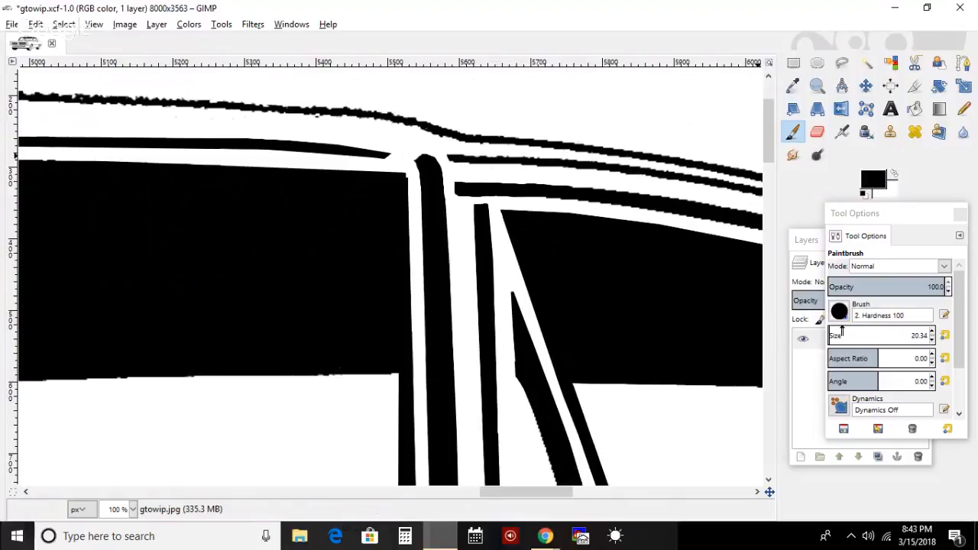
left_click(932, 341)
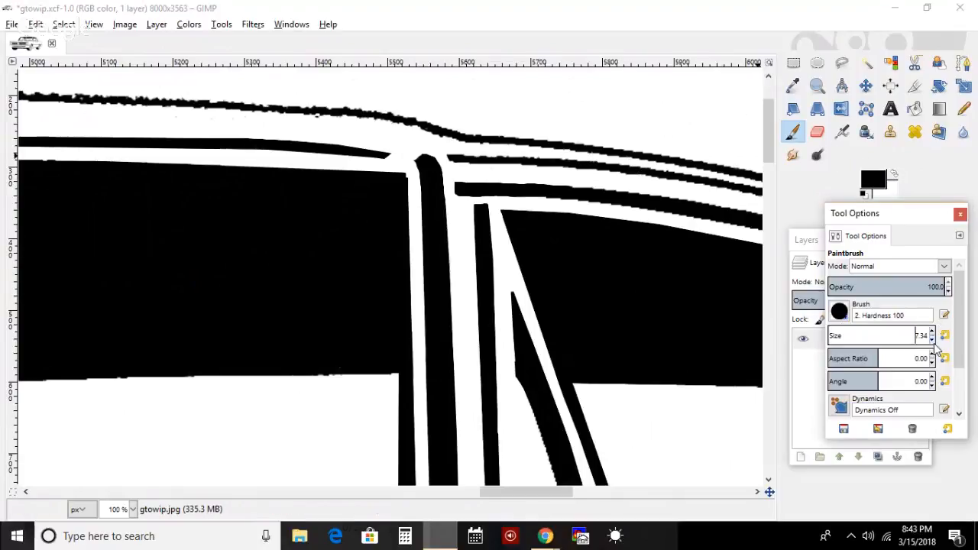
mouse_move(426, 166)
left_mouse_down()
mouse_move(382, 156)
mouse_move(422, 157)
mouse_move(367, 153)
left_mouse_up()
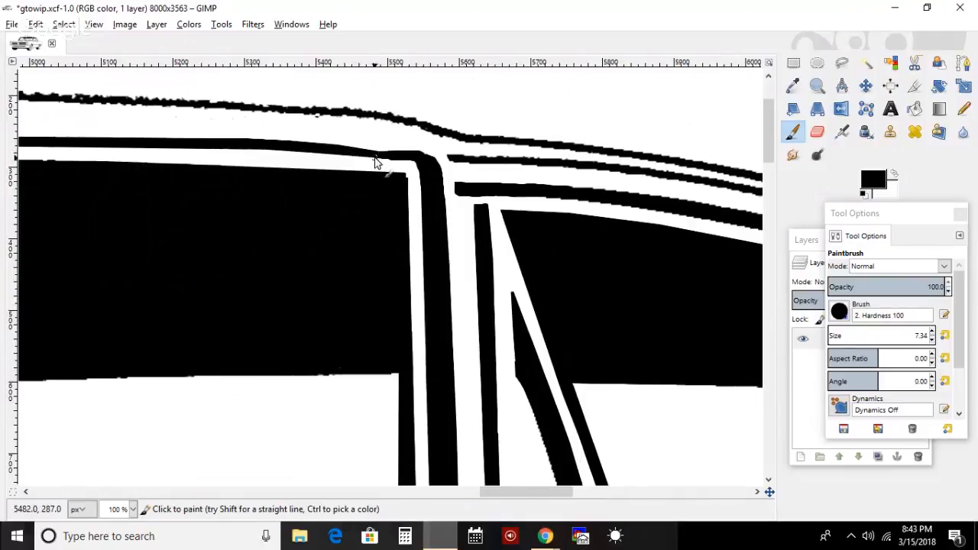
left_click(375, 163)
key("ctrl+z")
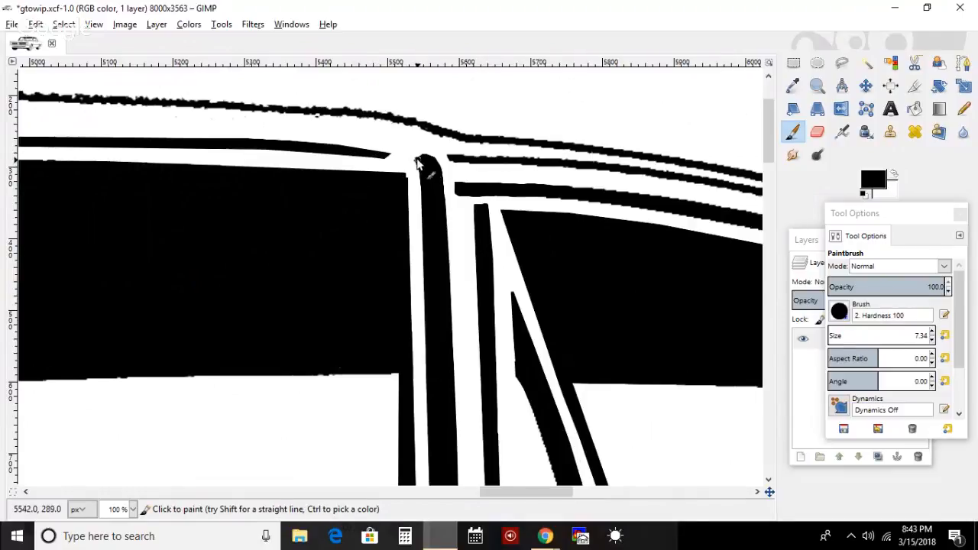
- Join the thin roof line to the pillar top with black strokes and touch up the corner's inner edge with white
left_click_drag(399, 155, 380, 154)
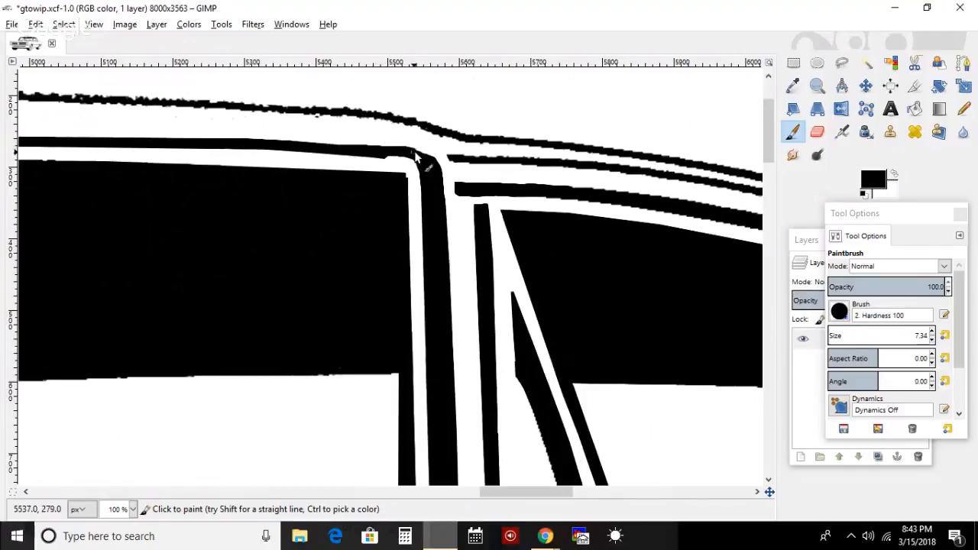
mouse_move(415, 153)
left_mouse_down()
mouse_move(433, 161)
mouse_move(388, 162)
left_mouse_up()
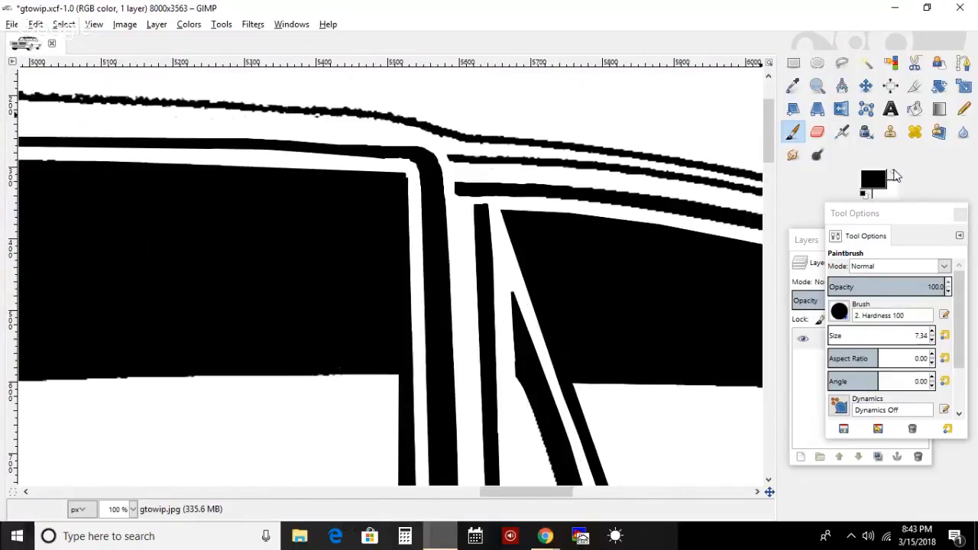
left_click(893, 175)
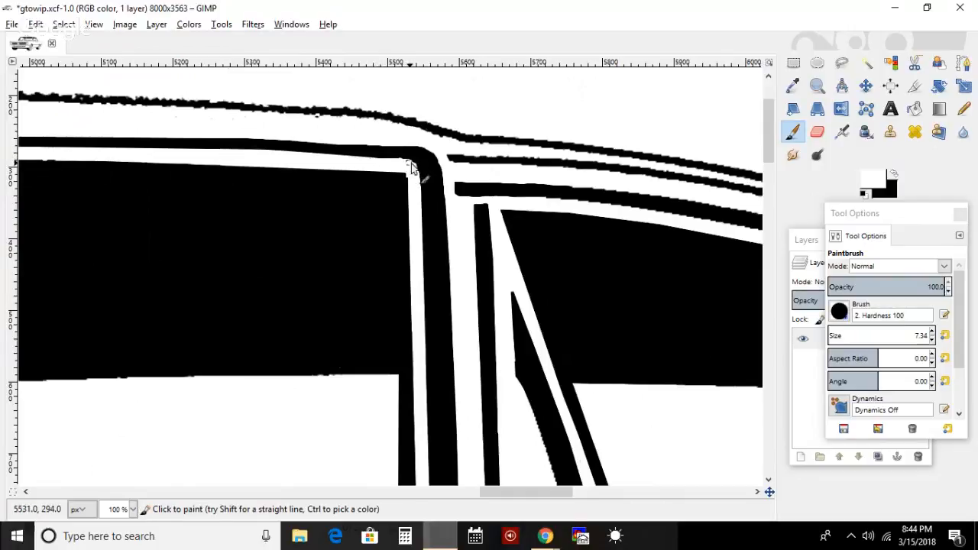
key("ctrl")
left_click(894, 176)
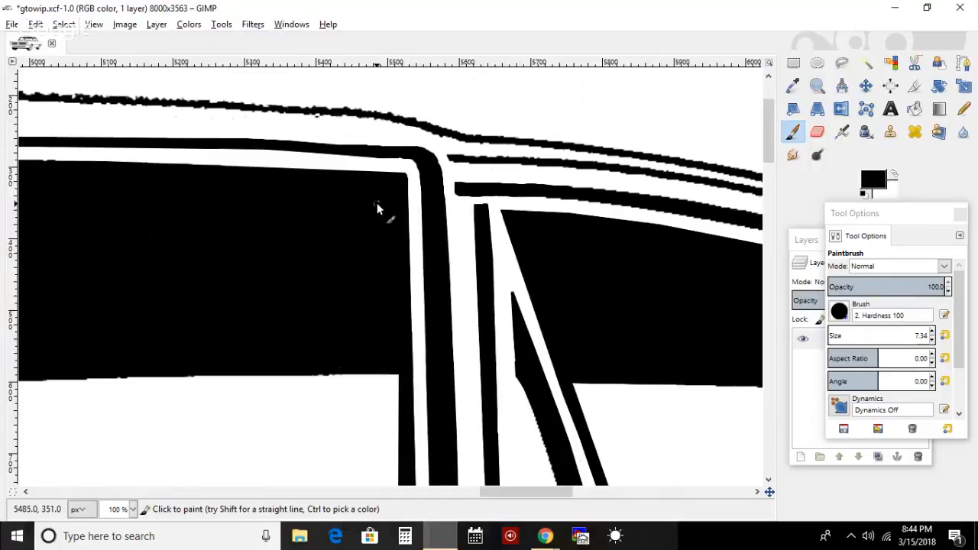
- Examine the whole car drawing, and inspect the windshield, roof lines and far upper corner up close
left_click(93, 24)
mouse_move(203, 74)
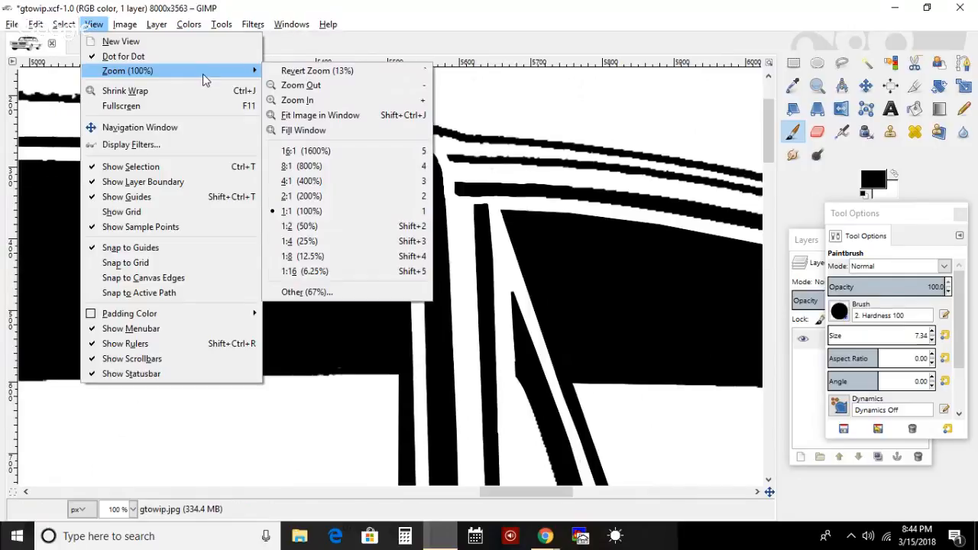
left_click(400, 121)
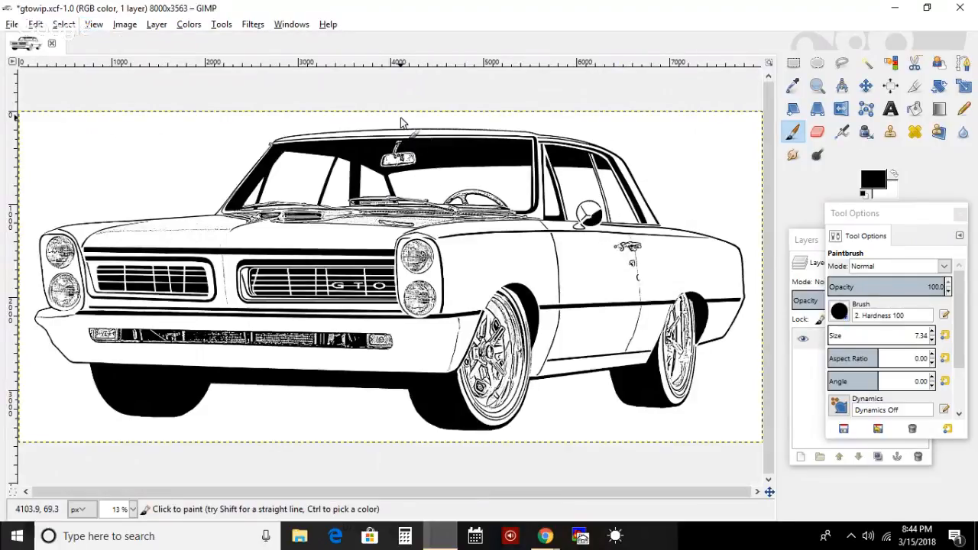
key("z")
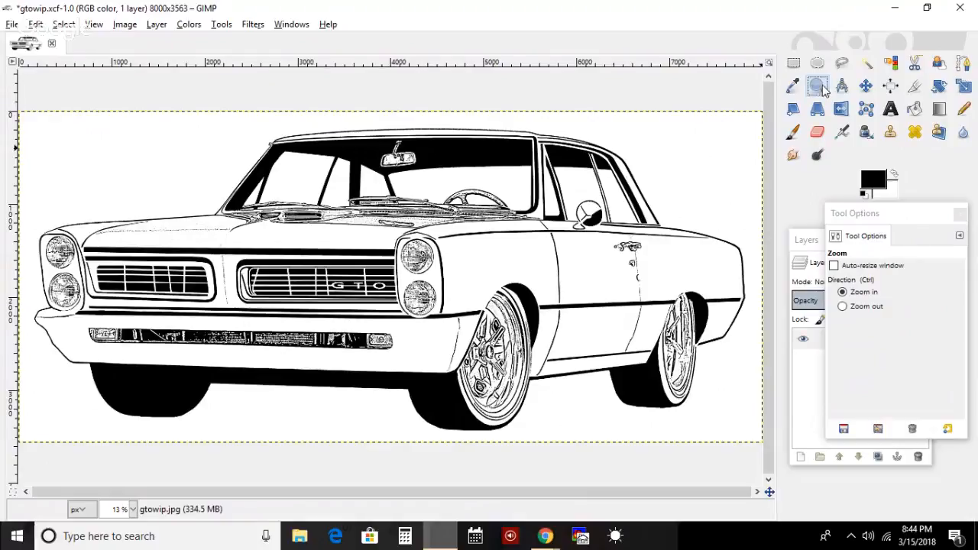
left_click(497, 169)
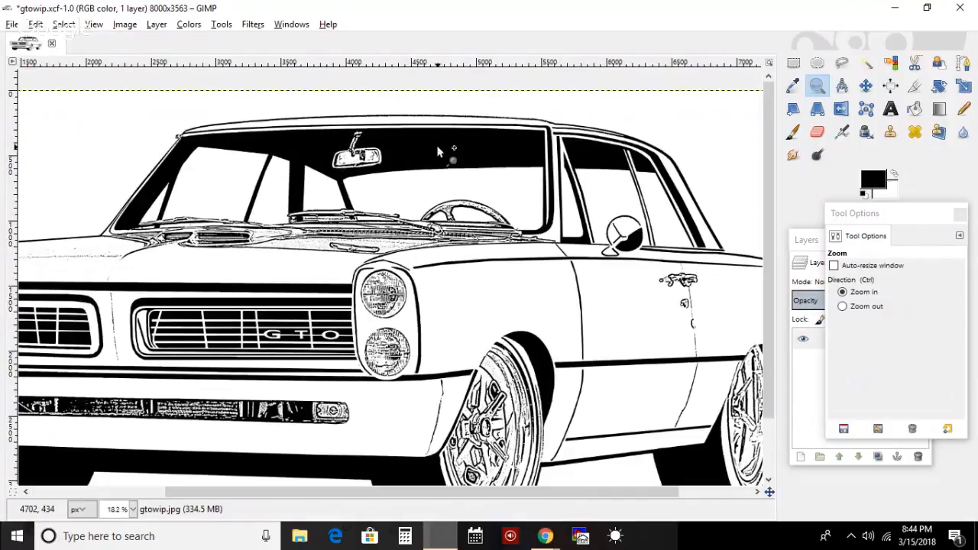
left_click(428, 157)
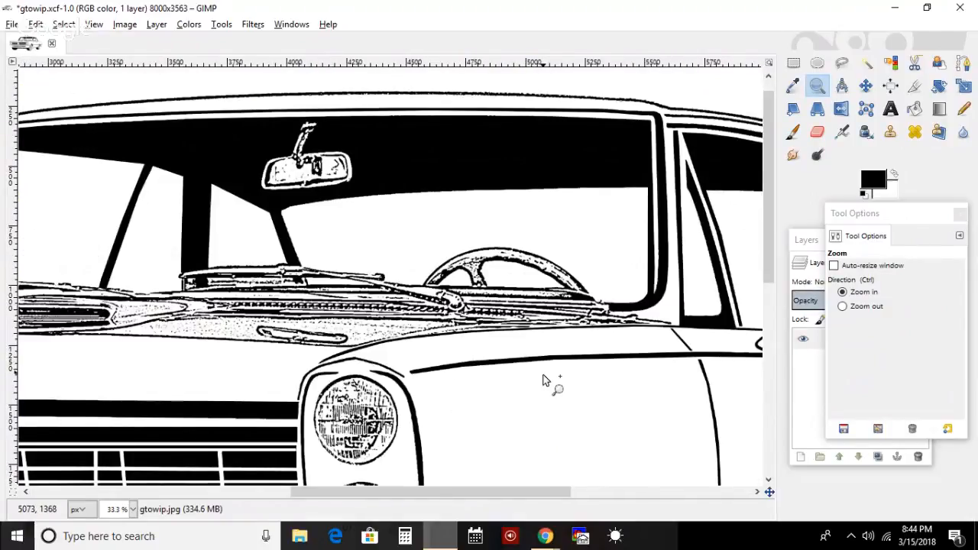
left_click_drag(536, 491, 581, 499)
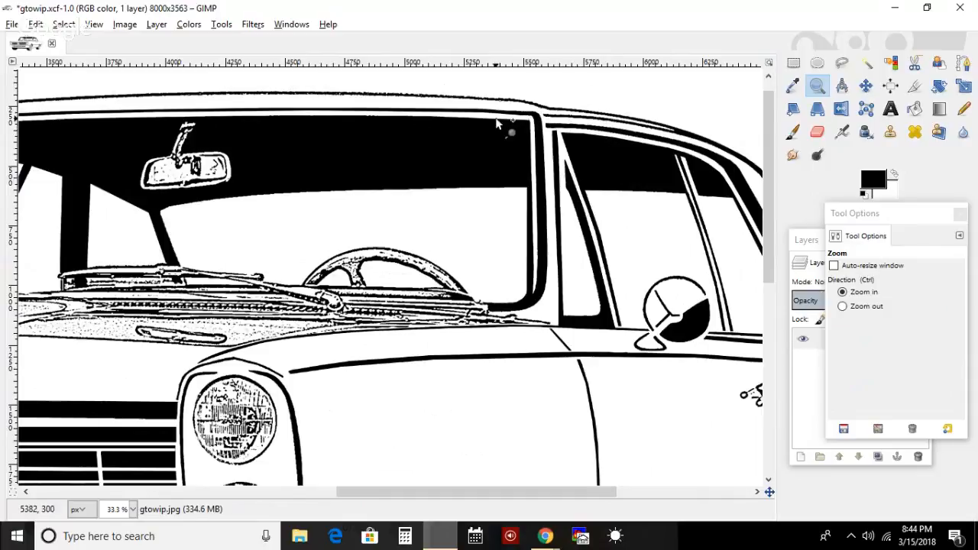
mouse_move(478, 495)
left_mouse_down()
mouse_move(395, 507)
mouse_move(491, 496)
left_mouse_up()
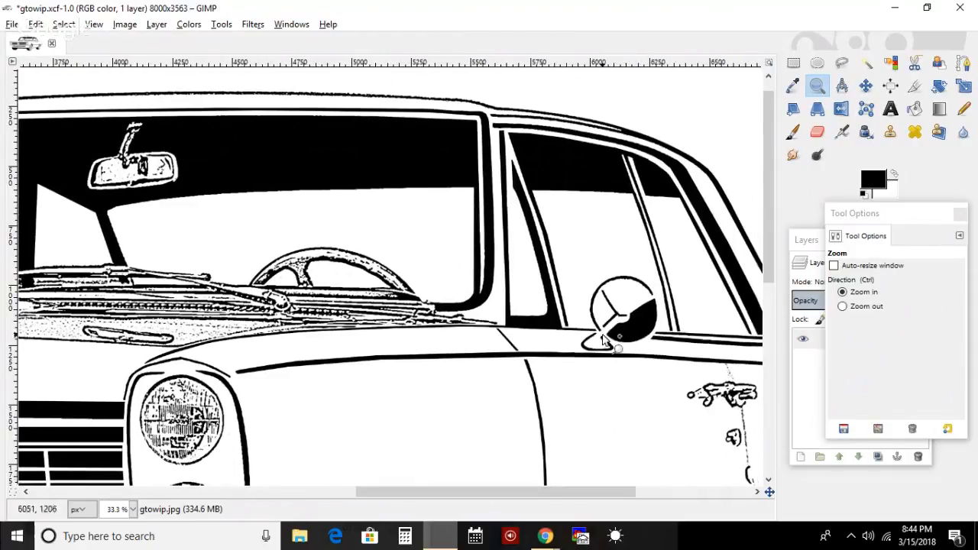
left_click(554, 113)
left_click(553, 113)
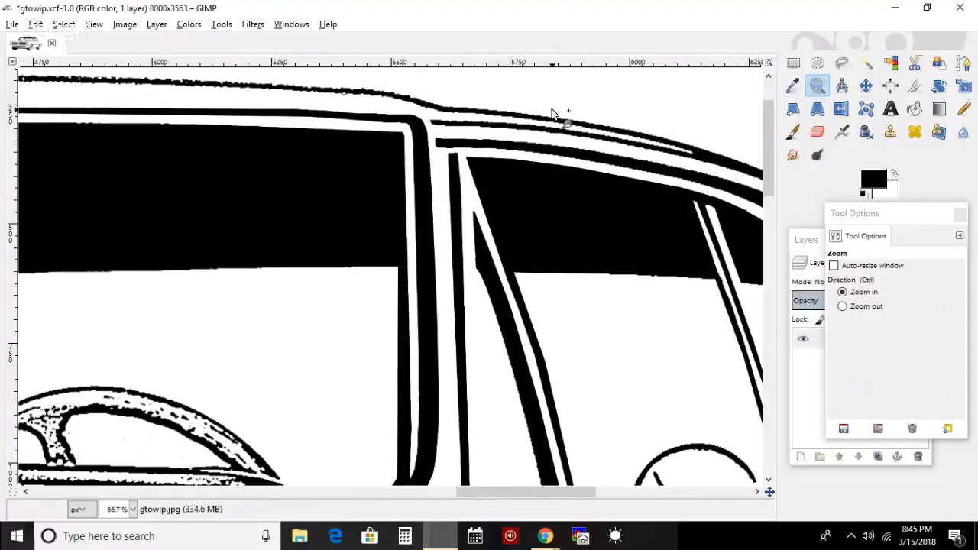
left_click(554, 113)
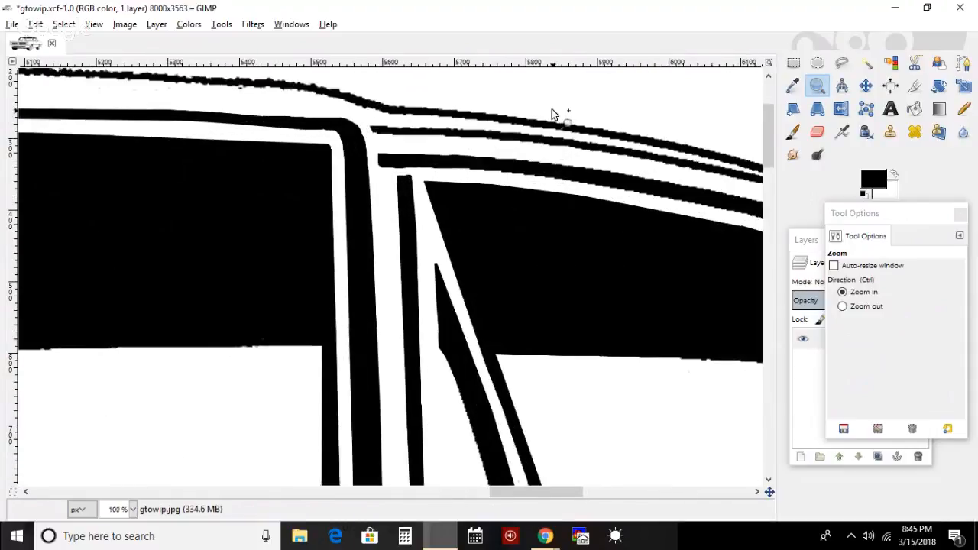
- Paint out the stretch of thin roof line just before the pillar top with a white 7.34 Paintbrush, and switch the color back to black
left_click(842, 63)
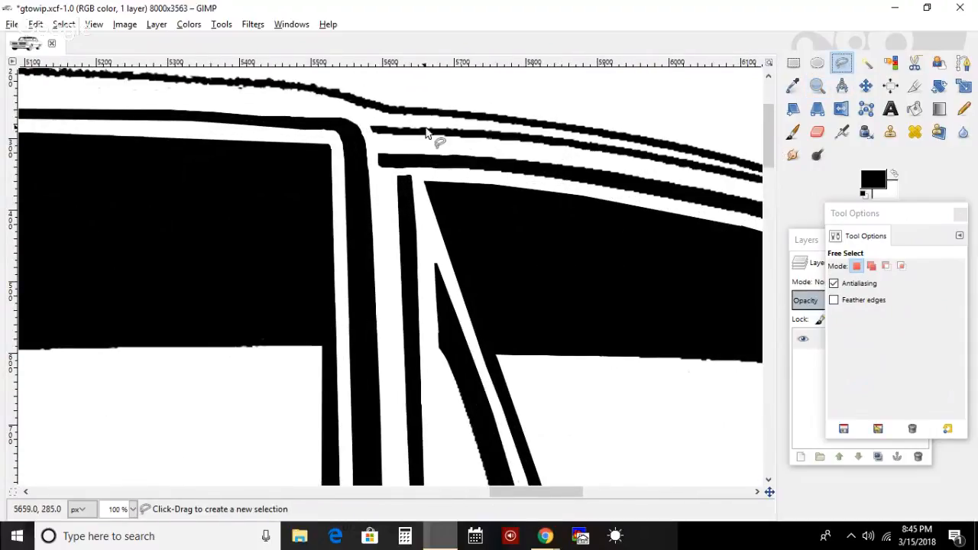
left_click(191, 126)
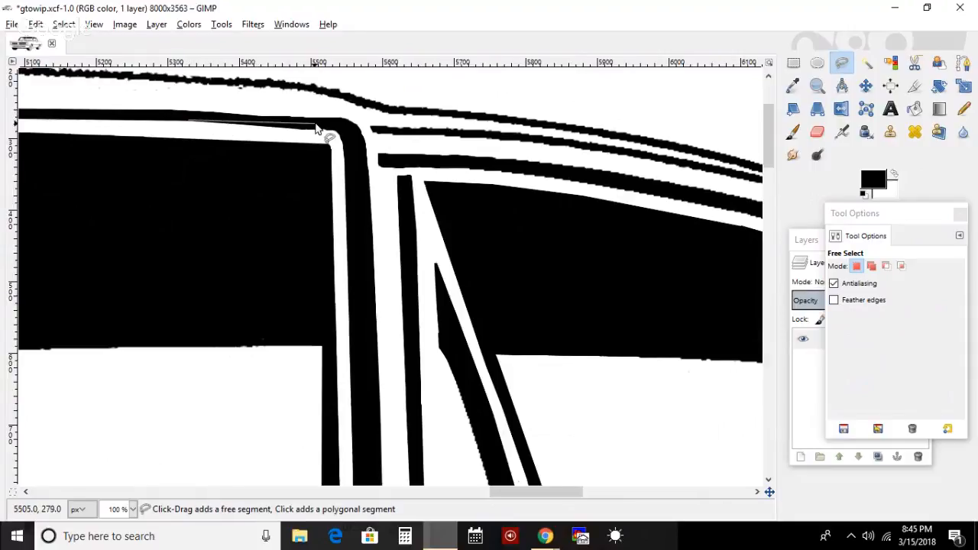
left_click(896, 175)
left_click(792, 133)
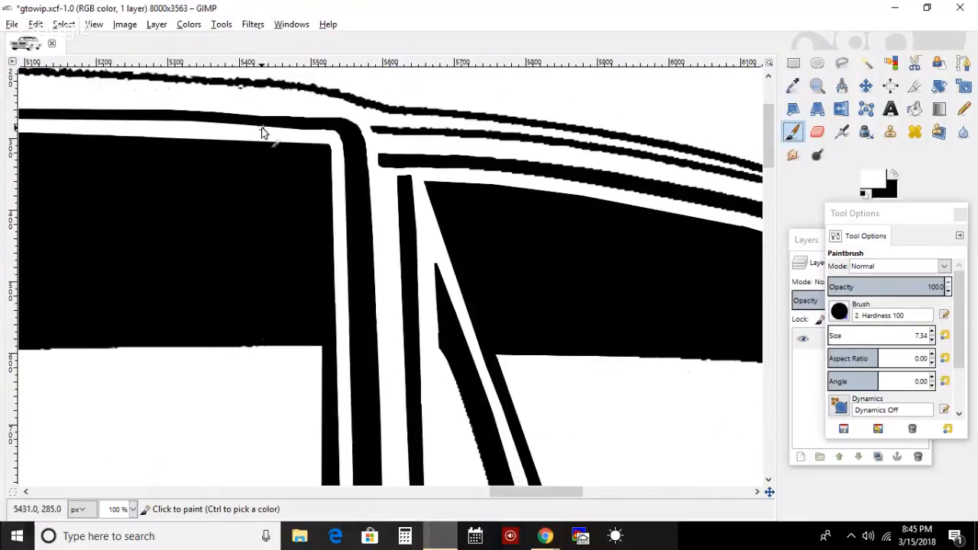
mouse_move(259, 122)
left_mouse_down()
mouse_move(328, 132)
mouse_move(262, 122)
mouse_move(305, 118)
mouse_move(320, 130)
mouse_move(310, 118)
mouse_move(331, 134)
mouse_move(276, 118)
mouse_move(306, 122)
left_mouse_up()
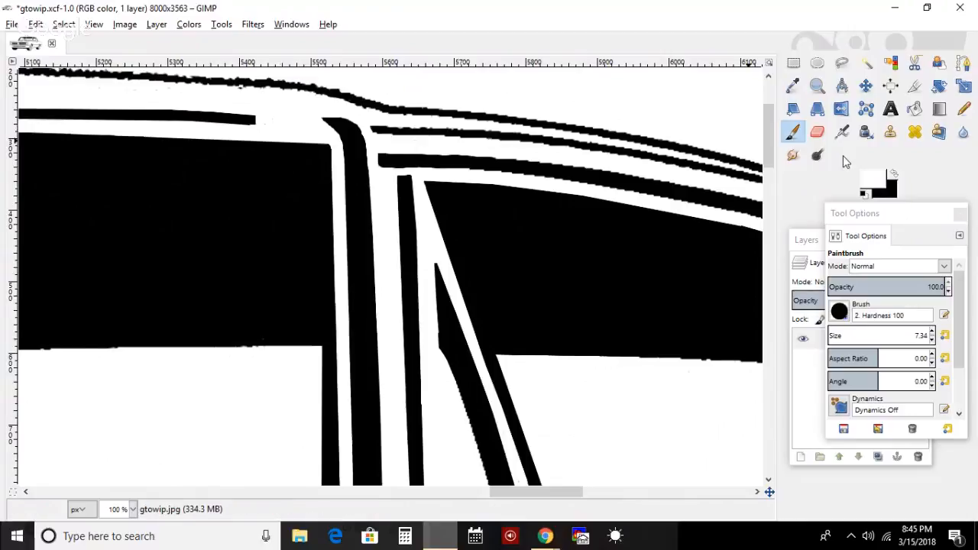
left_click(896, 173)
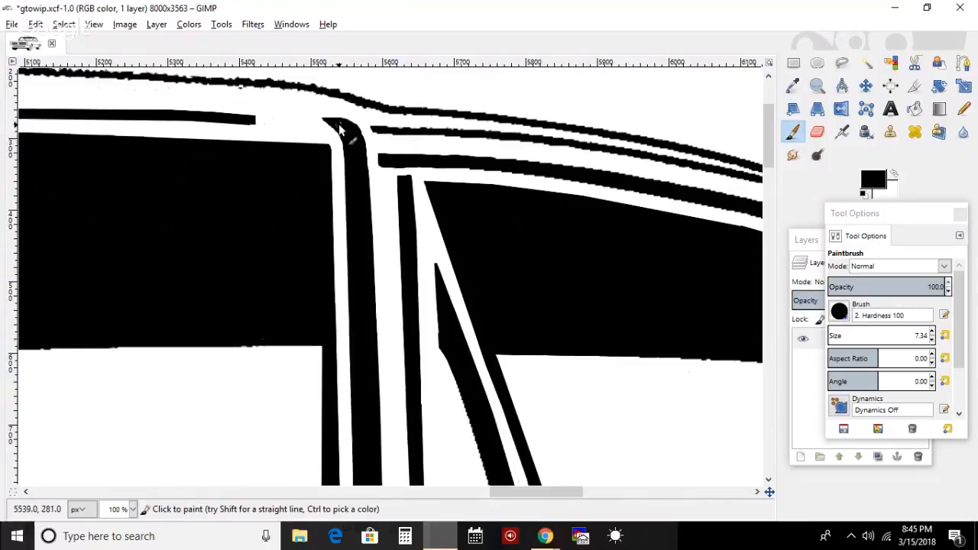
- Bridge the gap in the thin roof line up to the pillar top in black, and touch up the corner's outer edge in white
mouse_move(320, 121)
left_mouse_down()
mouse_move(251, 119)
mouse_move(335, 123)
mouse_move(250, 123)
mouse_move(341, 128)
mouse_move(238, 116)
mouse_move(334, 133)
left_mouse_up()
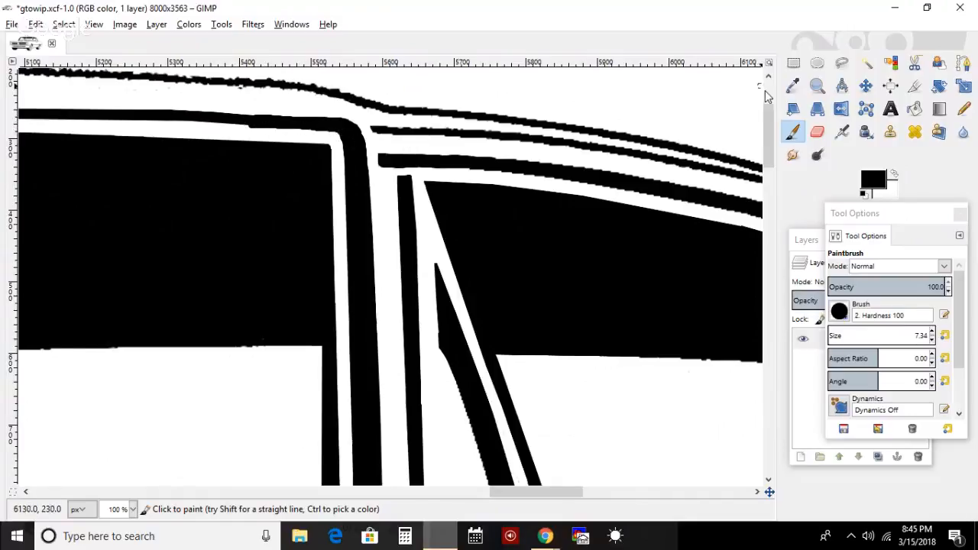
left_click(895, 175)
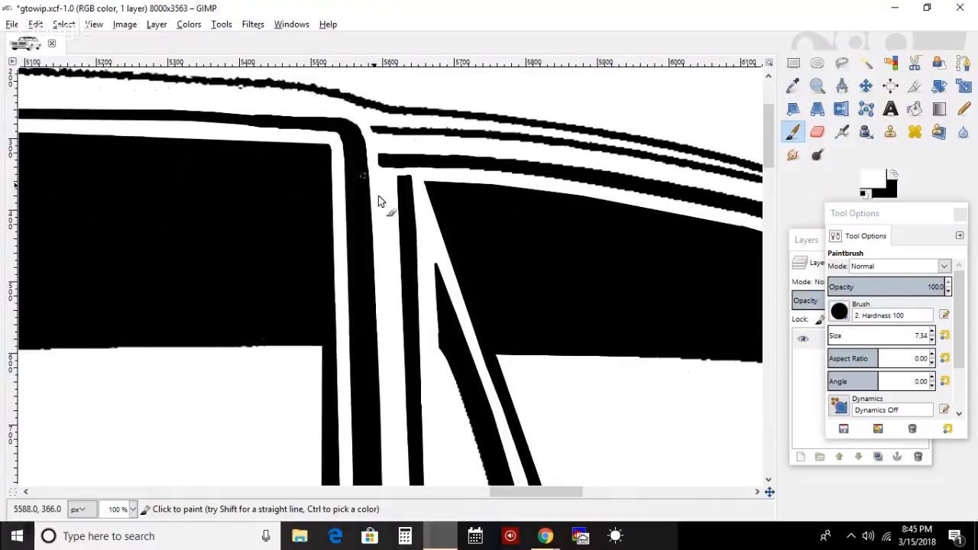
left_click_drag(365, 134, 373, 155)
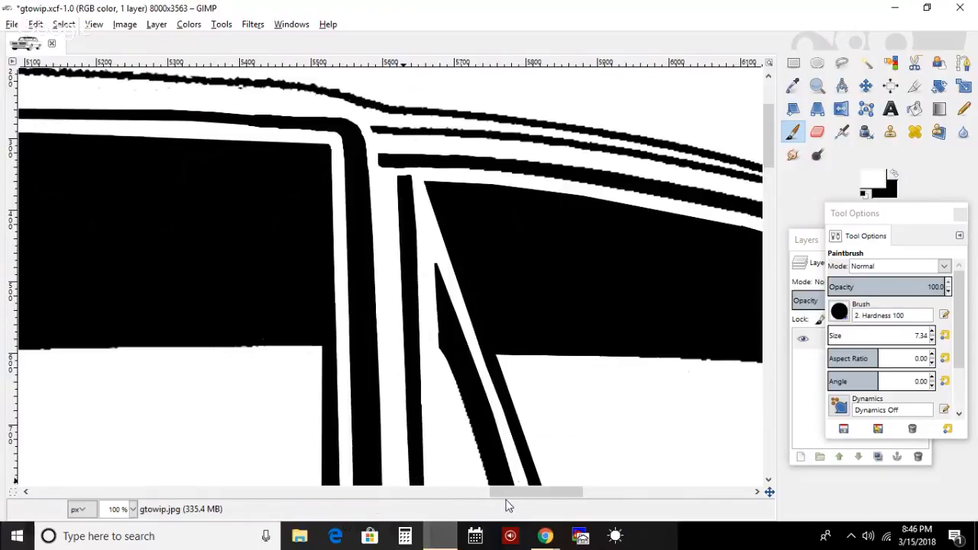
left_click_drag(529, 499, 398, 472)
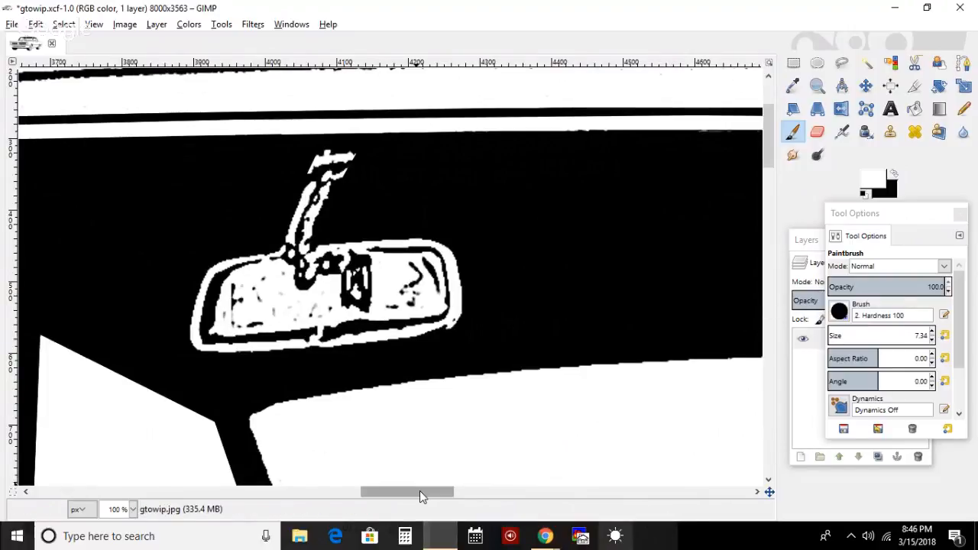
left_click_drag(420, 490, 559, 503)
left_click_drag(262, 92, 272, 113)
key("ctrl+z")
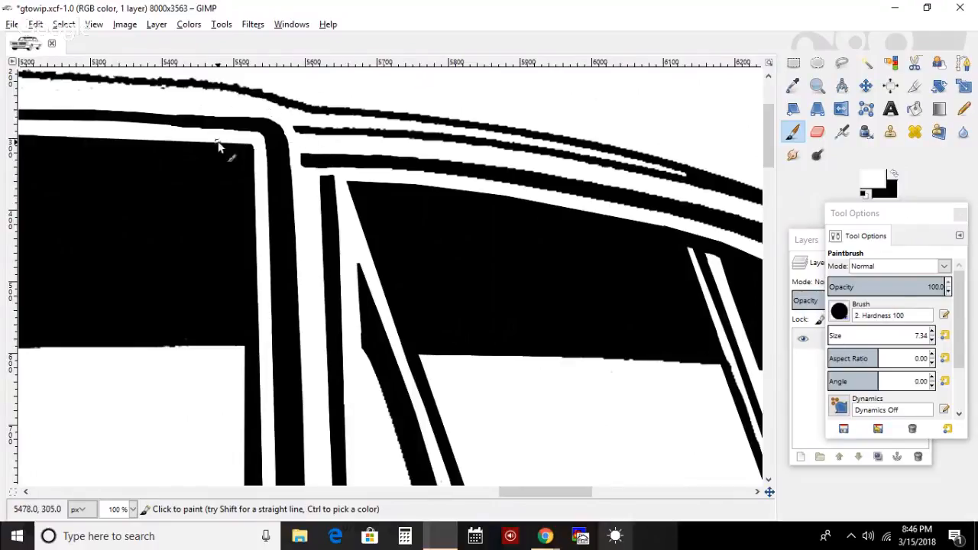
- Outline the end of the thin roof line and the pillar's upper corner with a closed Free Select selection
left_click(842, 63)
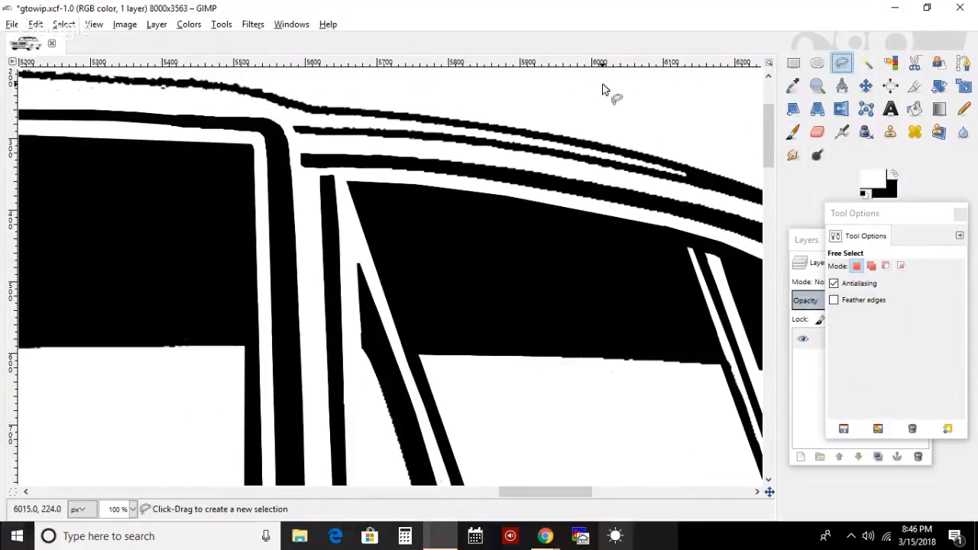
left_click(77, 110)
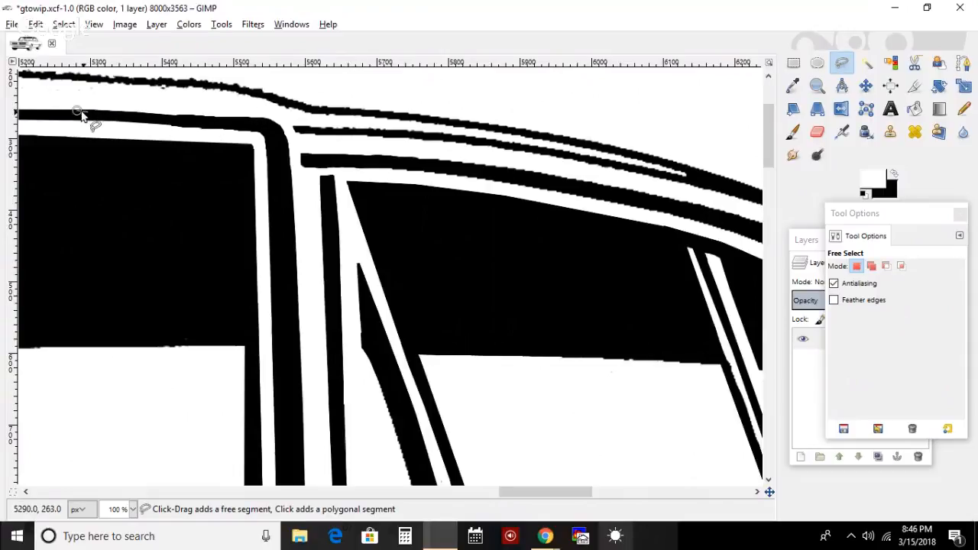
left_click(258, 116)
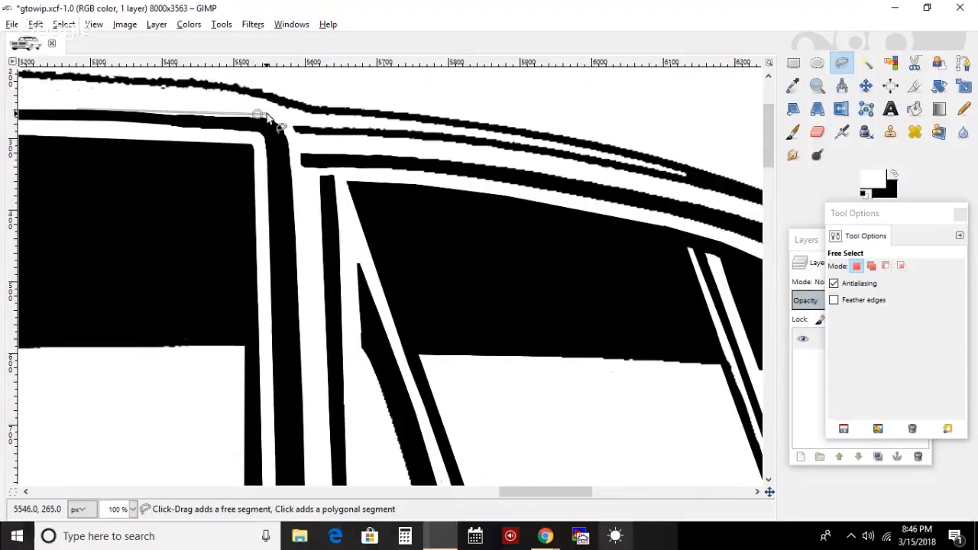
left_click(272, 118)
left_click(283, 126)
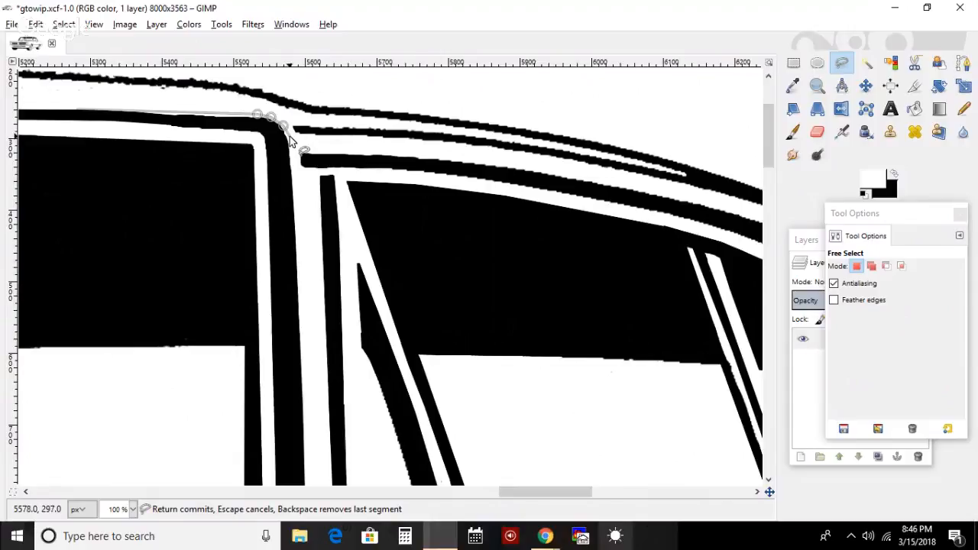
left_click(290, 135)
left_click(291, 183)
left_click(277, 186)
left_click(266, 135)
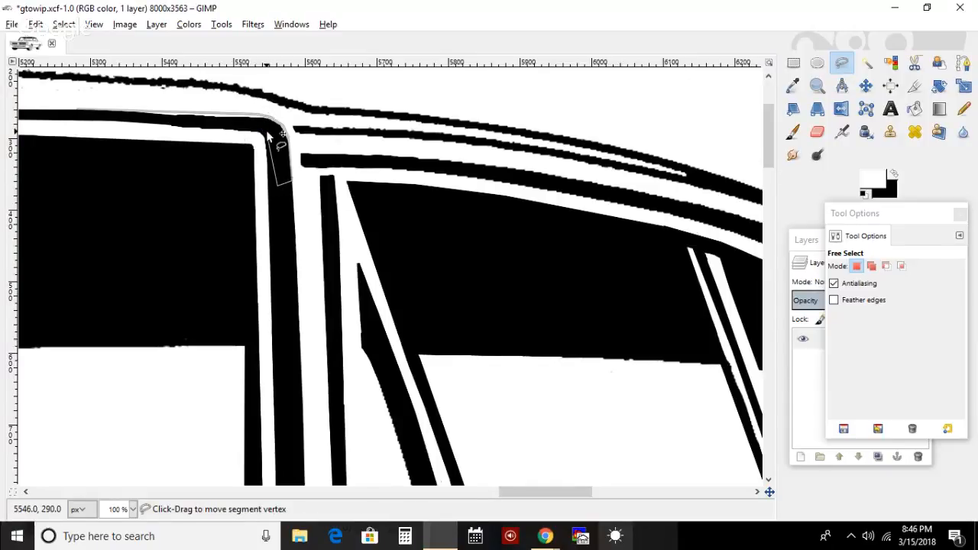
left_click_drag(266, 129, 264, 127)
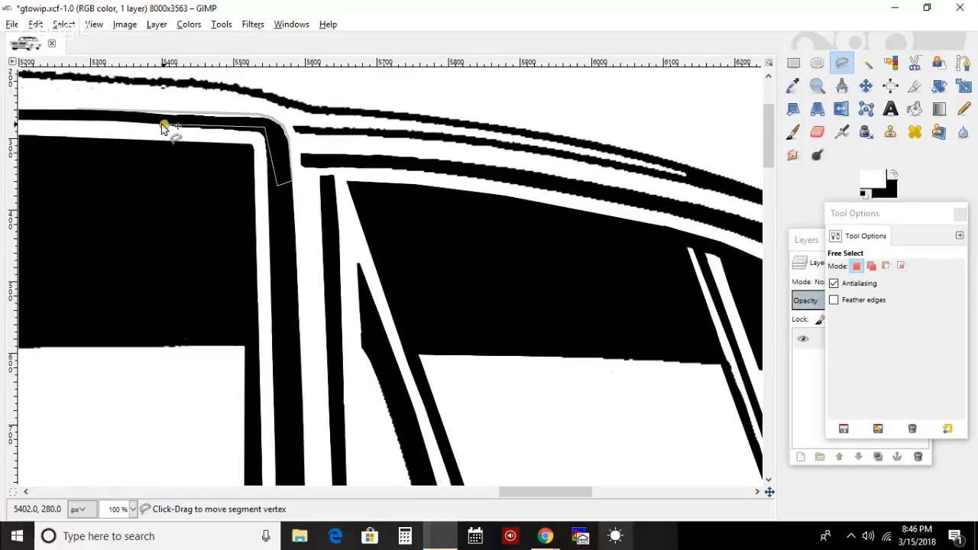
left_click(80, 113)
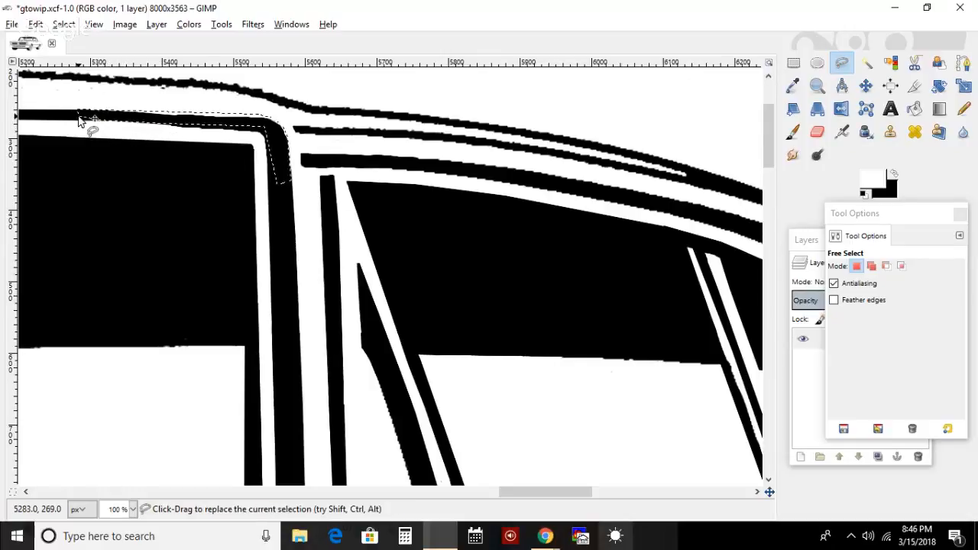
- Paint the selected roof line and pillar corner solid black with a 220.64 Paintbrush
left_click(894, 175)
left_click(793, 131)
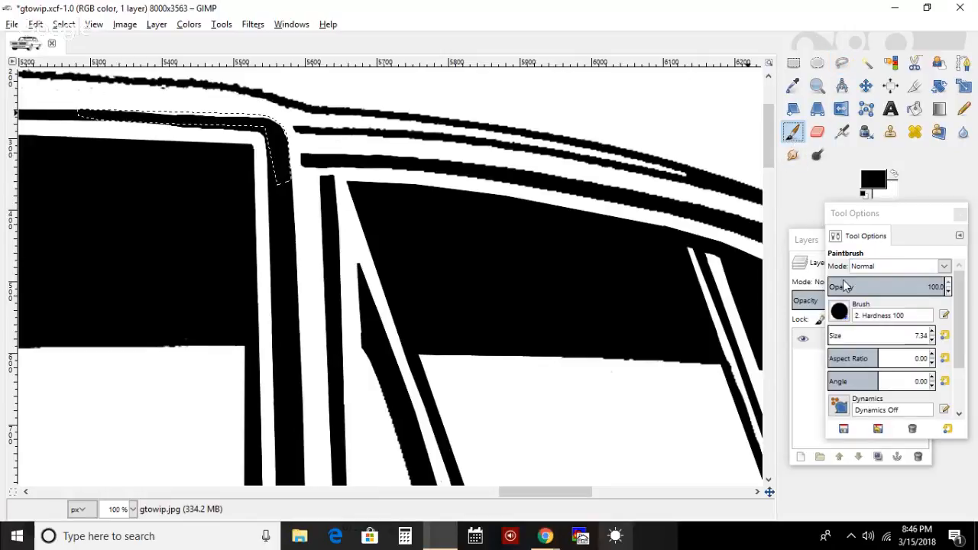
left_click(850, 338)
left_click(849, 333)
mouse_move(327, 173)
left_mouse_down()
mouse_move(186, 167)
mouse_move(212, 173)
left_mouse_up()
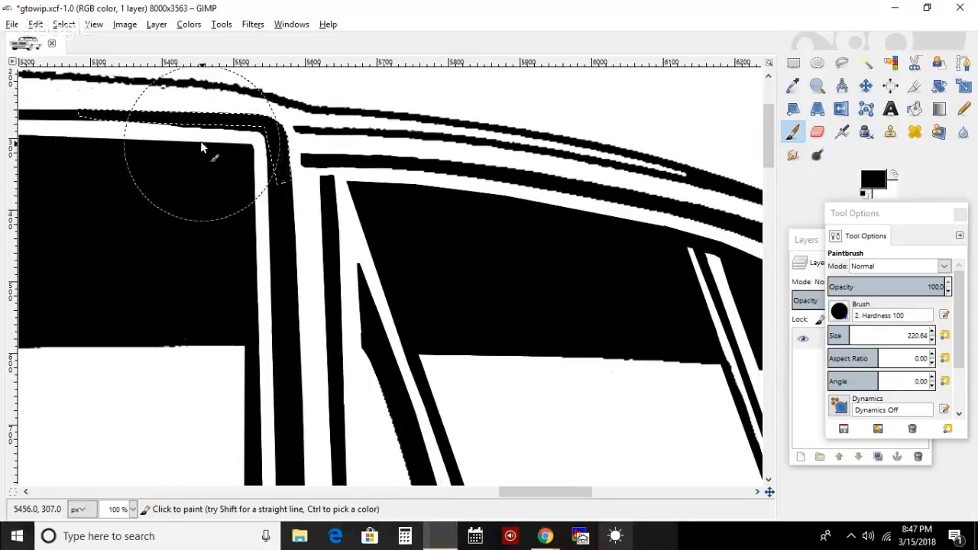
- Invert the selection, clean the underside of the roof line with a white 43.51 Paintbrush, and clear the selection
left_click(64, 23)
left_click(82, 78)
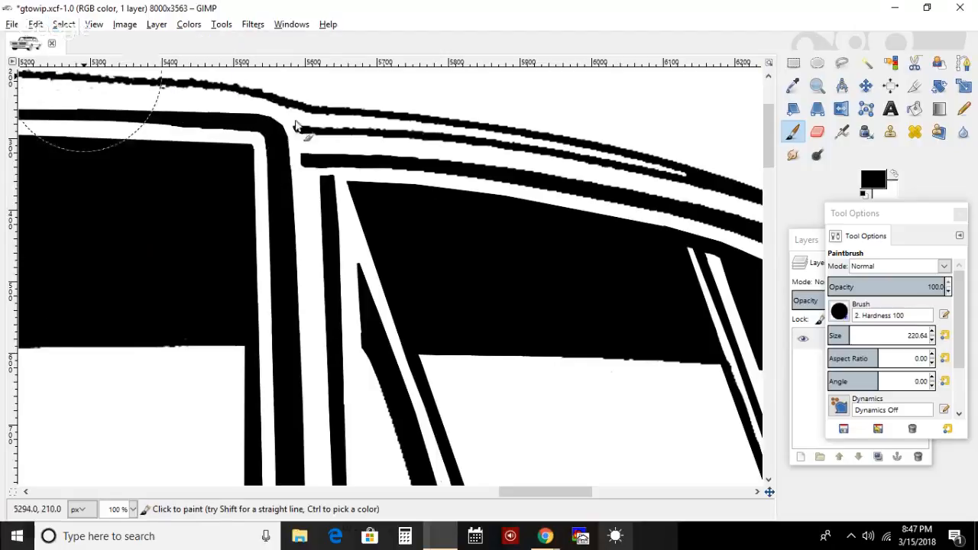
left_click(894, 175)
left_click(835, 335)
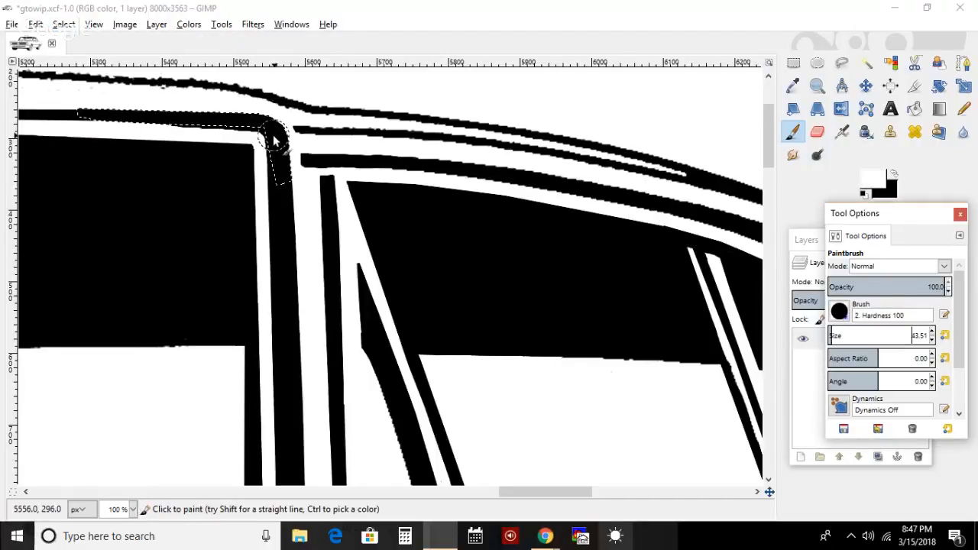
mouse_move(273, 135)
left_mouse_down()
mouse_move(227, 122)
mouse_move(168, 125)
mouse_move(231, 127)
mouse_move(277, 155)
mouse_move(278, 186)
mouse_move(281, 178)
left_mouse_up()
key("ctrl+z")
key("ctrl+z")
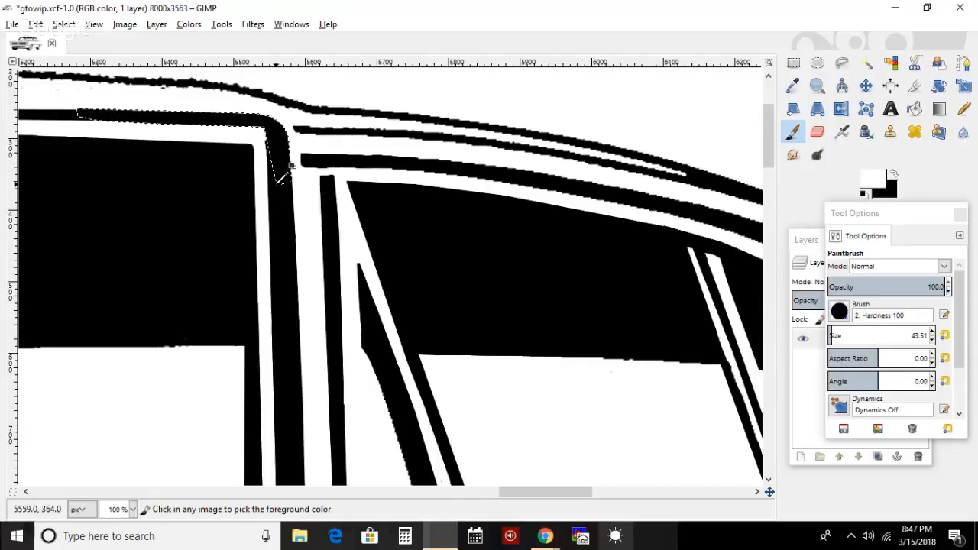
left_click(64, 25)
left_click(77, 57)
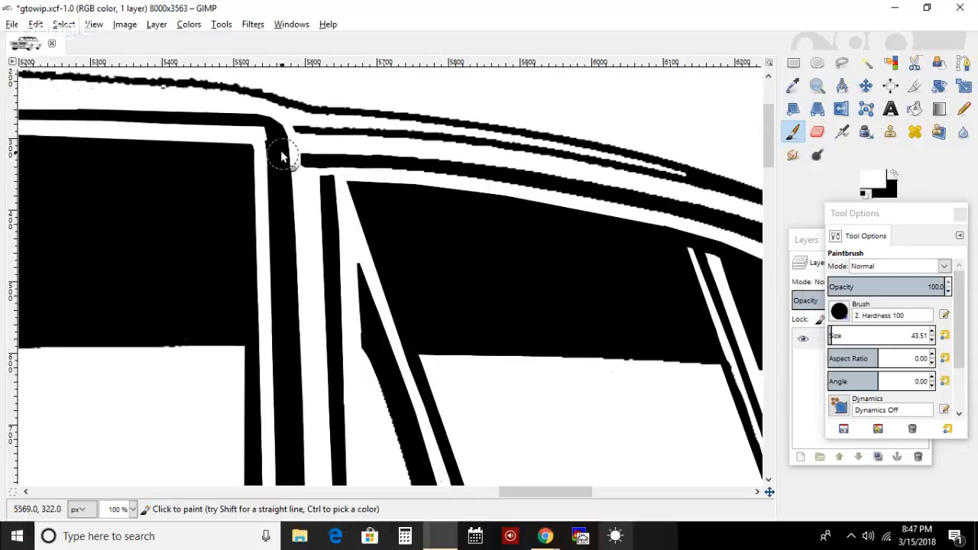
- Fill in the uneven pillar corner with a black Paintbrush at size 22.26
left_click(892, 175)
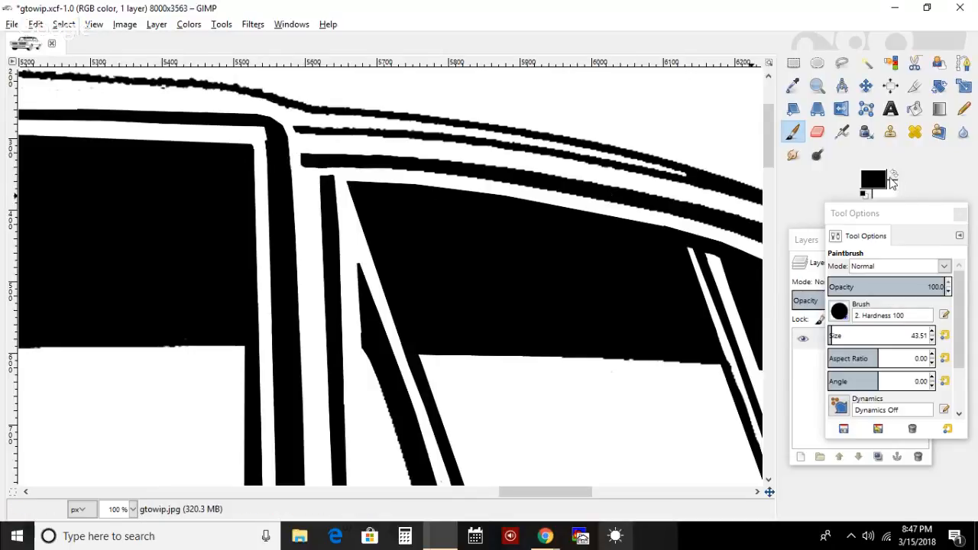
left_click(832, 340)
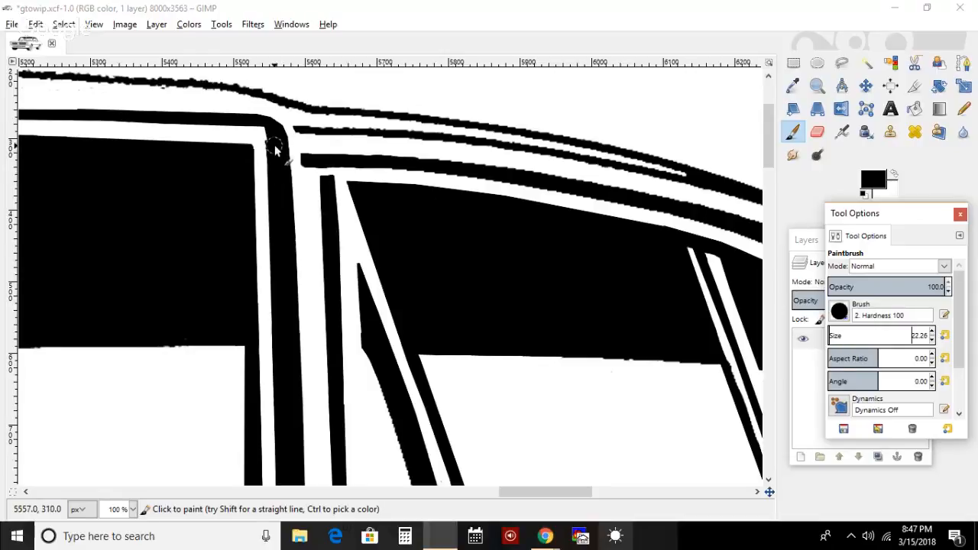
left_click(278, 140)
mouse_move(276, 133)
left_mouse_down()
mouse_move(274, 146)
mouse_move(280, 133)
left_mouse_up()
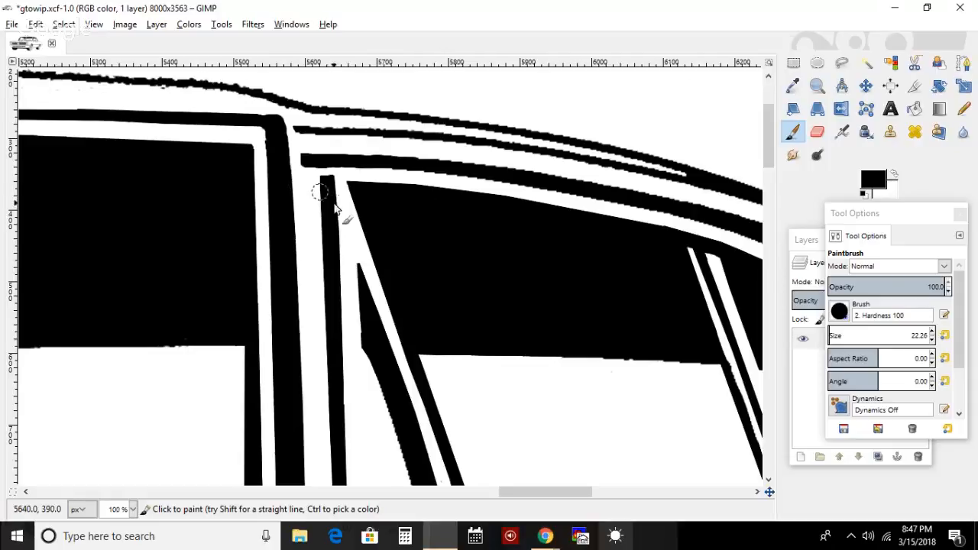
- Round off the pillar corner's outer edge with a white Paintbrush at size 13.26
left_click(895, 174)
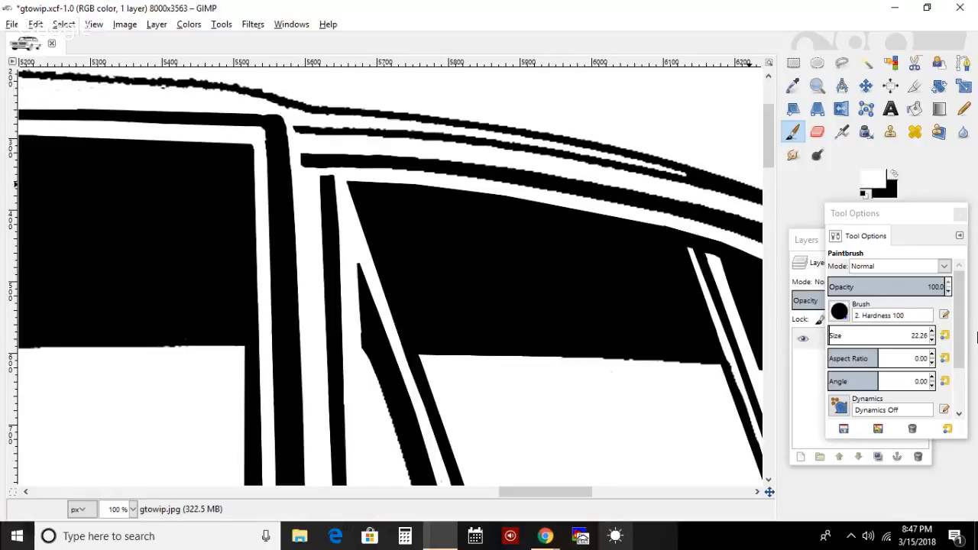
left_click(932, 340)
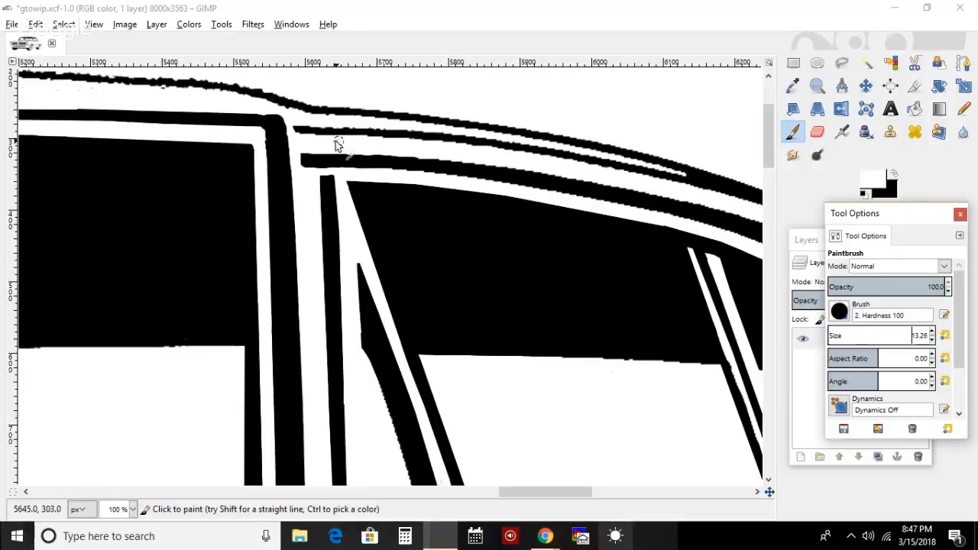
left_click_drag(260, 109, 282, 118)
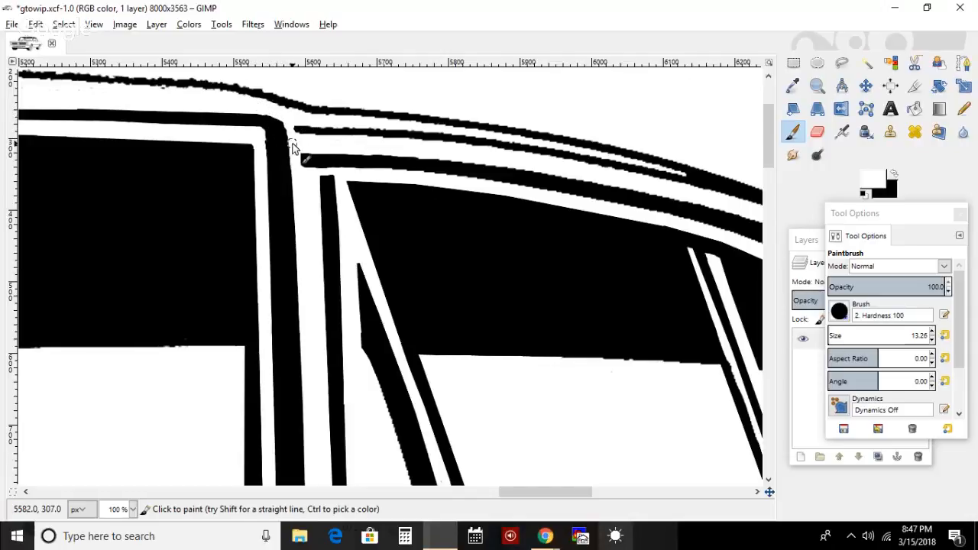
left_click(299, 153)
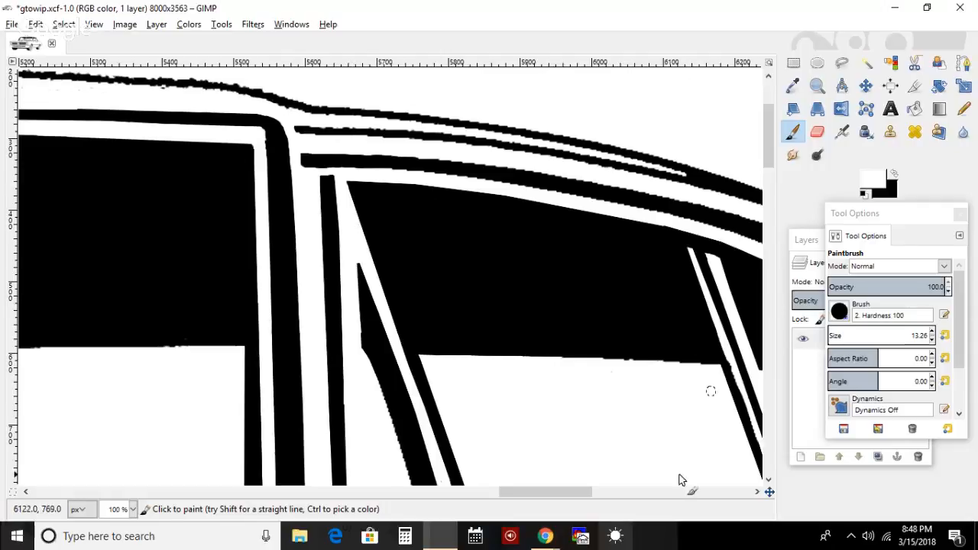
- Try to smooth the uneven upper roof line above the pillar corner with black 13.26 Paintbrush strokes
left_click_drag(497, 493, 514, 505)
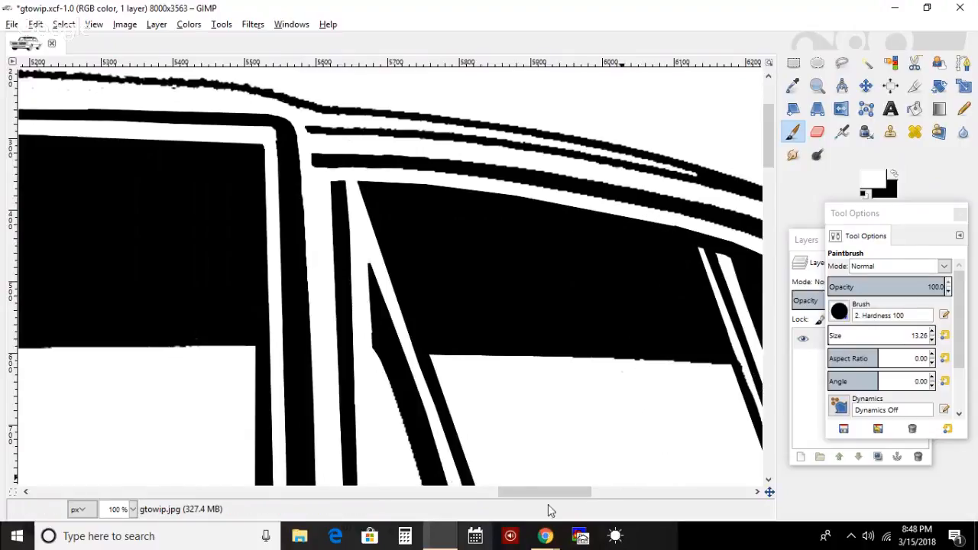
mouse_move(534, 493)
left_mouse_down()
mouse_move(579, 500)
mouse_move(546, 493)
left_mouse_up()
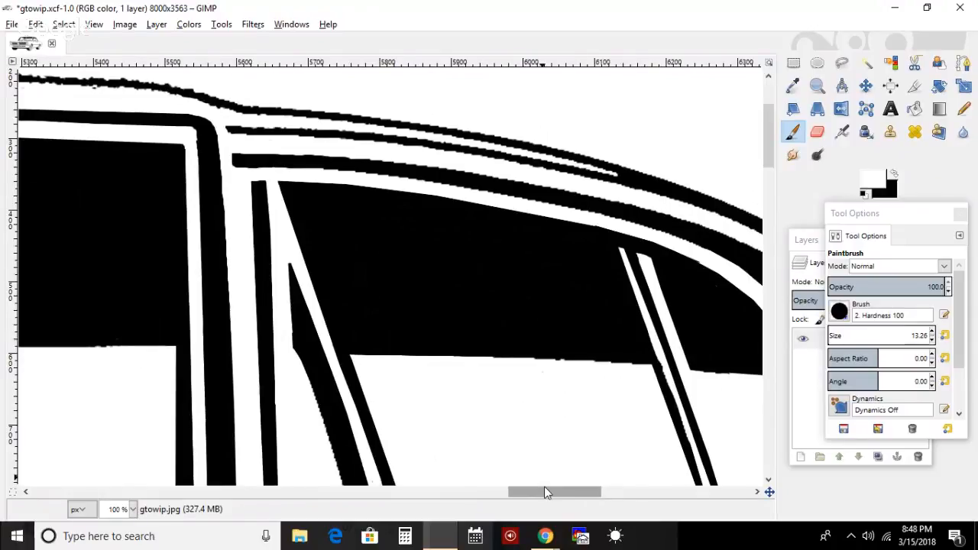
left_click(891, 176)
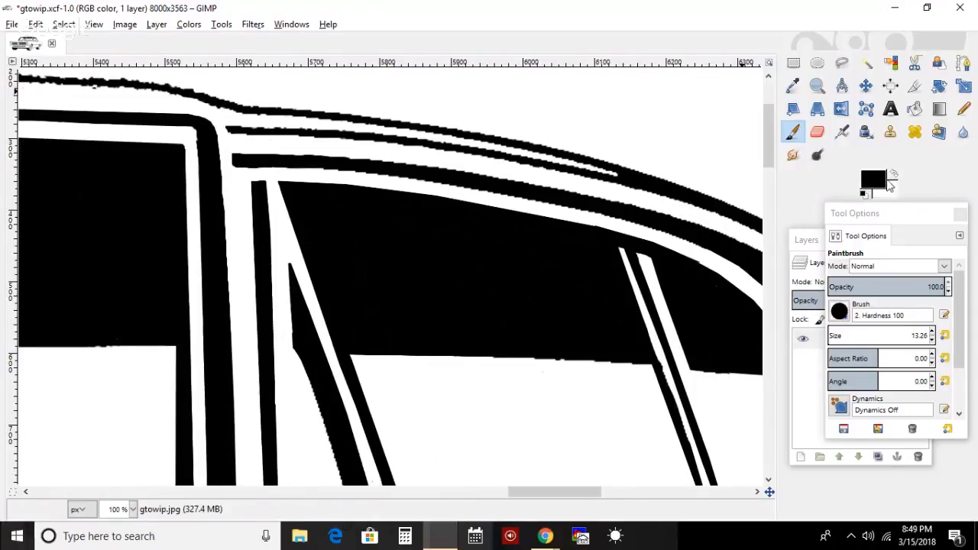
mouse_move(242, 133)
left_mouse_down()
mouse_move(217, 107)
mouse_move(272, 133)
mouse_move(246, 130)
mouse_move(275, 111)
left_mouse_up()
key("ctrl+z")
key("ctrl+z")
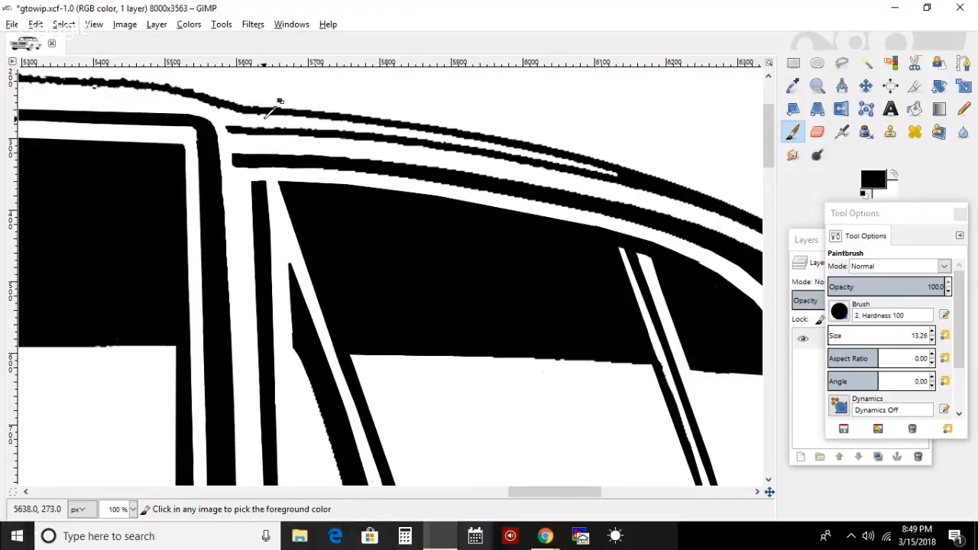
left_click_drag(185, 94, 253, 111)
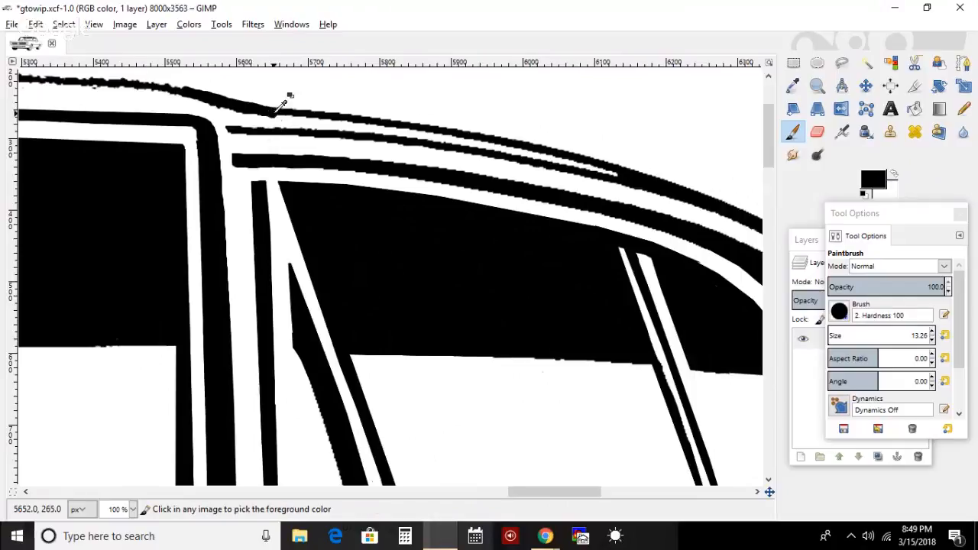
key("ctrl+z")
- Outline the upper roof line with a Free Select selection running from above the pillar corner along the rear curve
key("f")
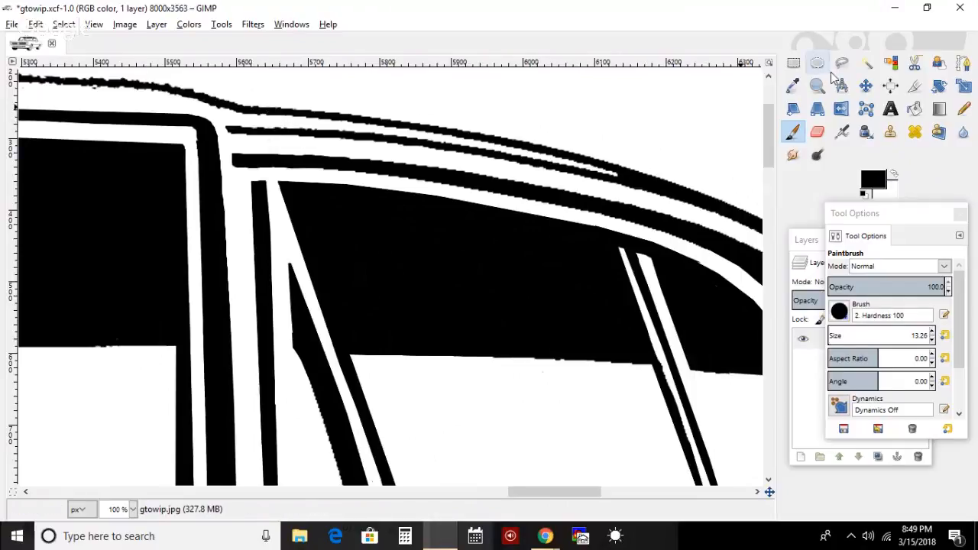
mouse_move(621, 180)
left_mouse_down()
mouse_move(458, 136)
mouse_move(460, 145)
mouse_move(350, 143)
mouse_move(282, 115)
left_mouse_up()
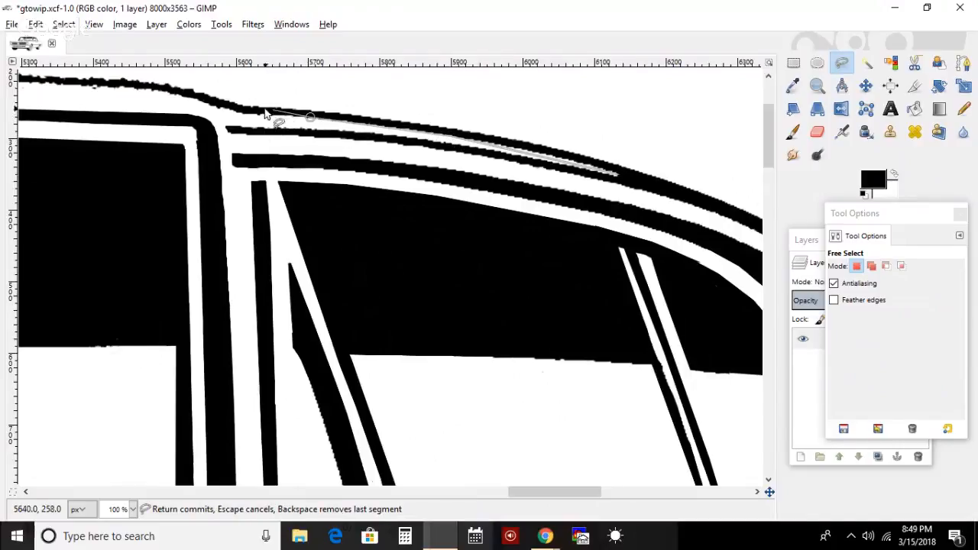
left_click(261, 108)
left_click(198, 97)
left_click(134, 90)
left_click(100, 84)
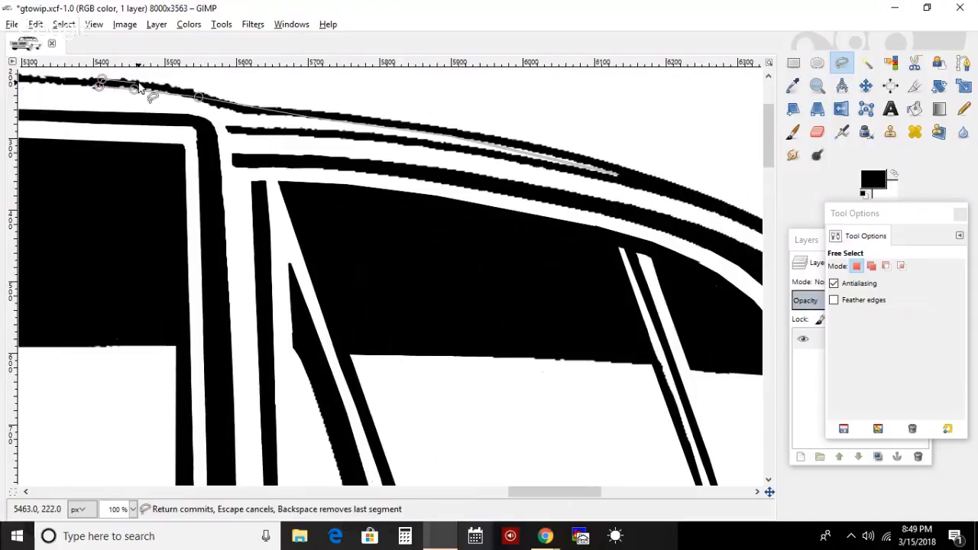
left_click(138, 83)
left_click(198, 93)
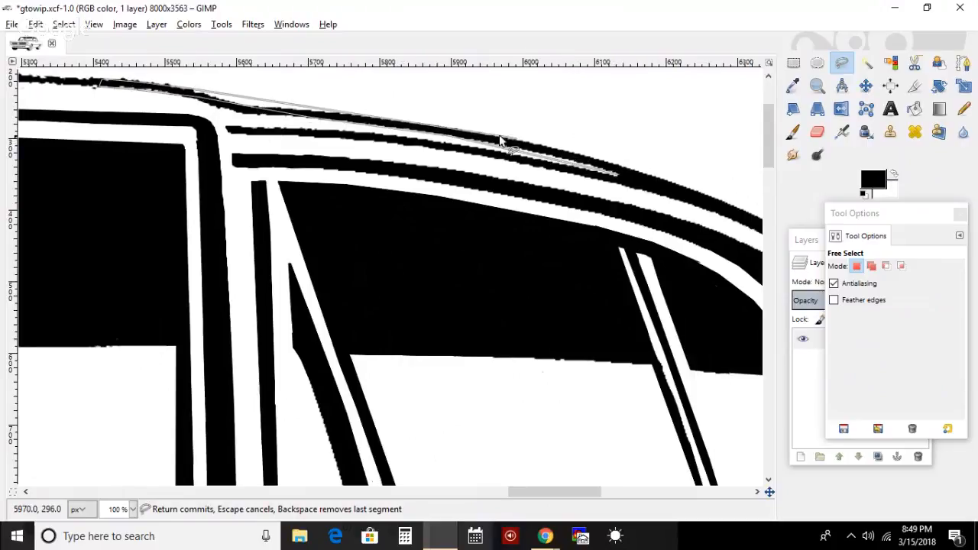
left_click(493, 135)
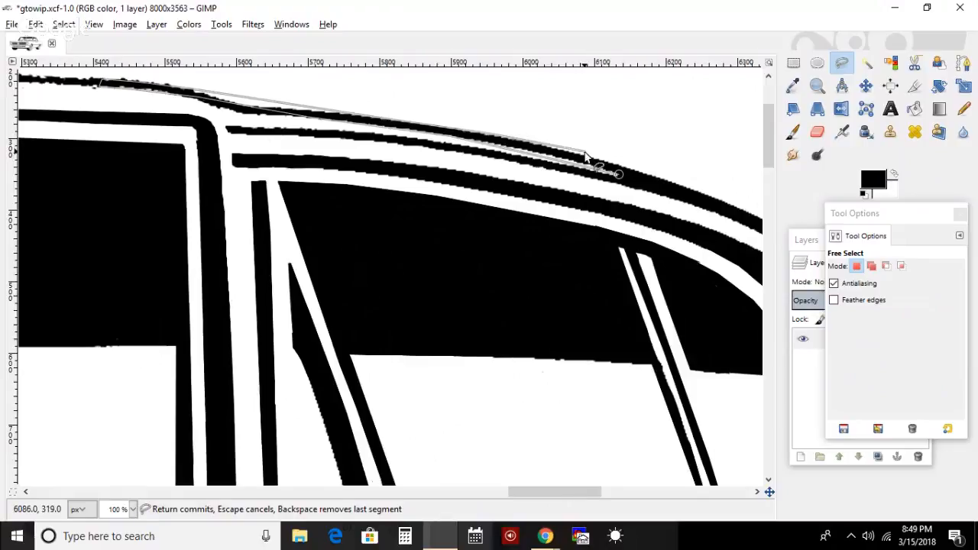
left_click(586, 154)
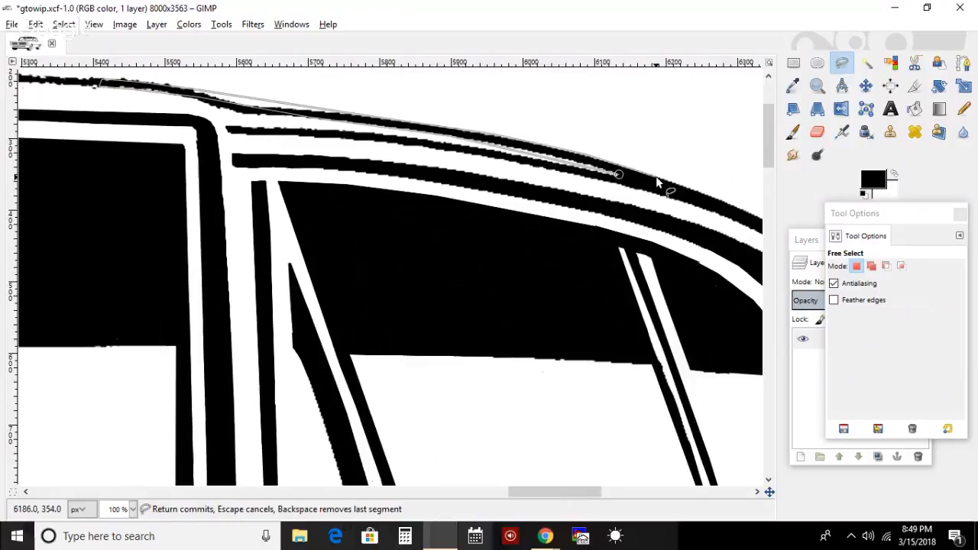
key("Return")
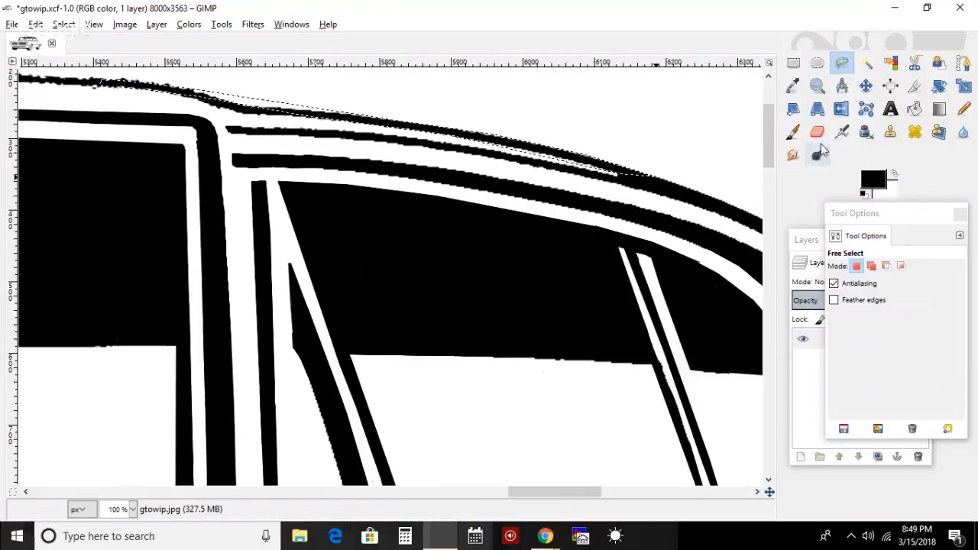
- Paint the selected roof line solid black with the Paintbrush at size 121.45, and invert the selection
left_click(792, 133)
left_click(839, 334)
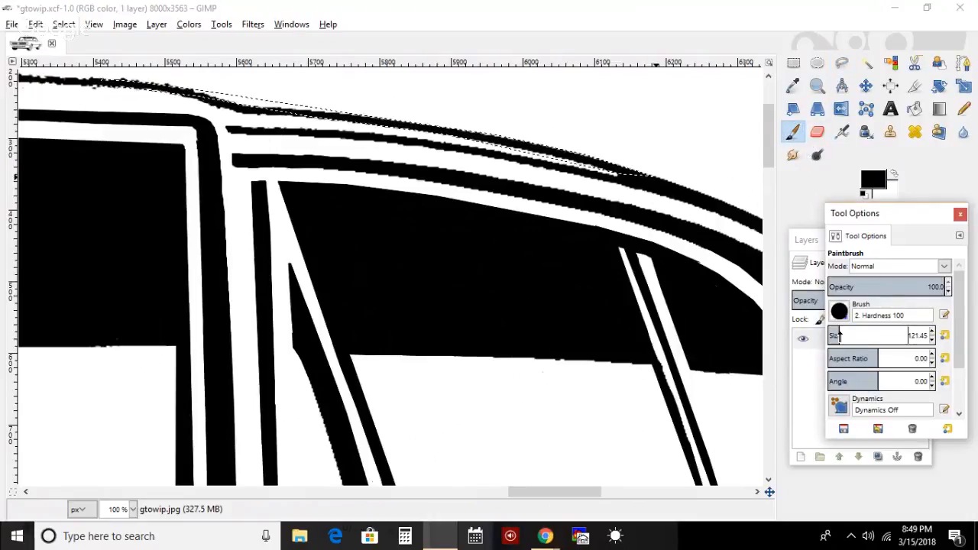
mouse_move(358, 132)
left_mouse_down()
mouse_move(110, 58)
mouse_move(410, 132)
mouse_move(552, 144)
mouse_move(428, 145)
mouse_move(131, 87)
mouse_move(46, 100)
left_mouse_up()
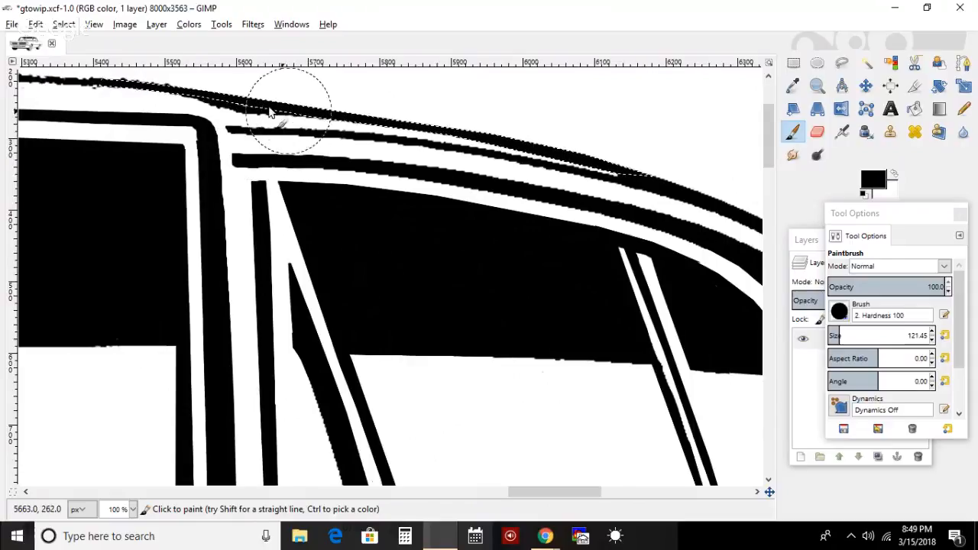
left_click(63, 23)
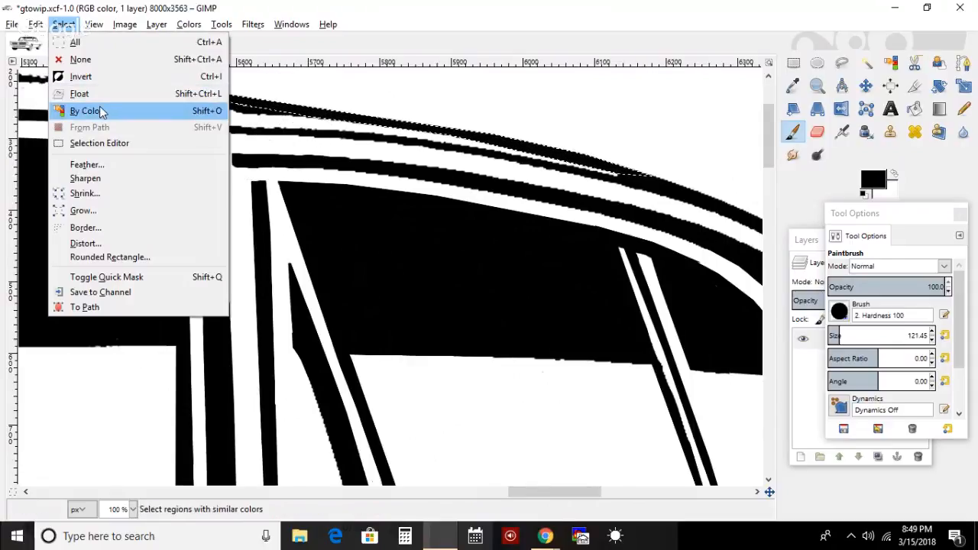
left_click(90, 77)
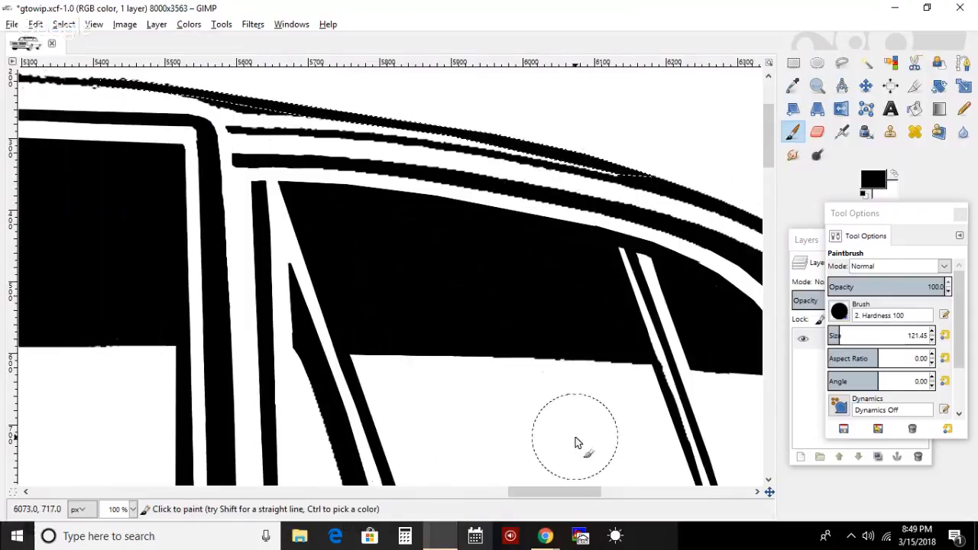
- Switch to the Google Hangouts window and stop presenting your own screen to everyone
mouse_move(545, 536)
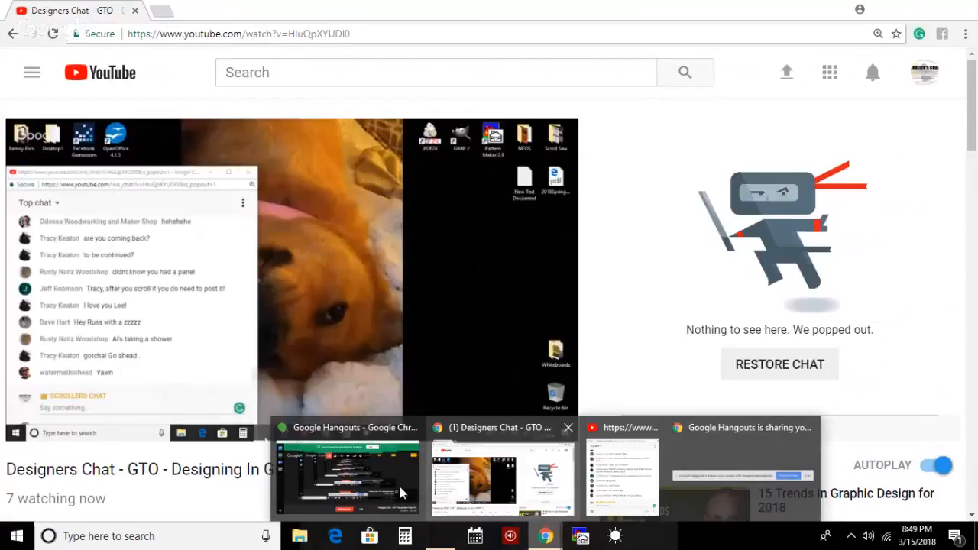
left_click(400, 487)
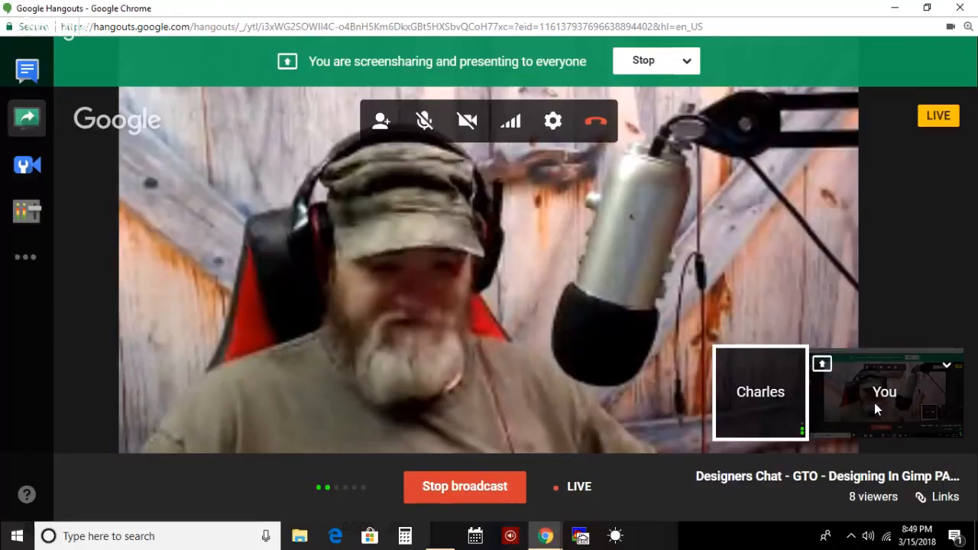
left_click(875, 403)
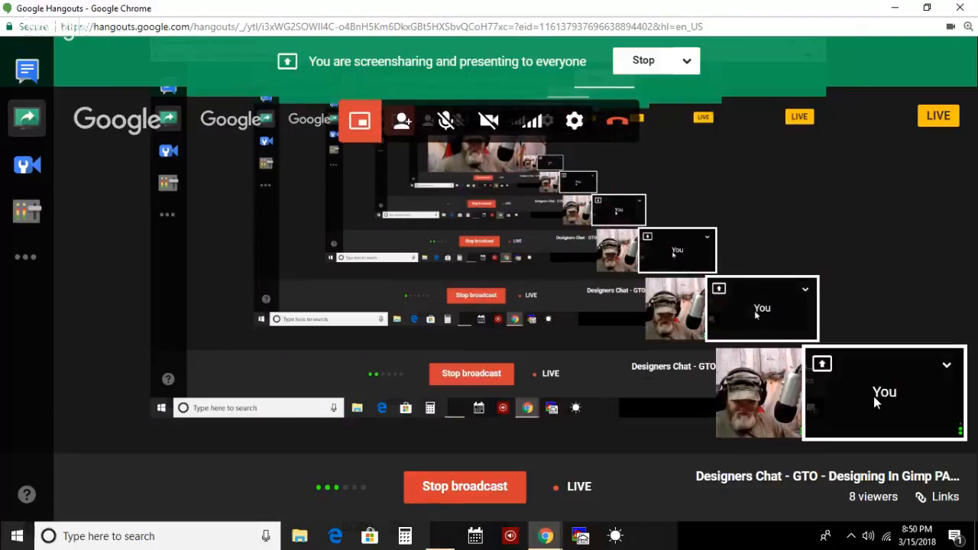
left_click(761, 391)
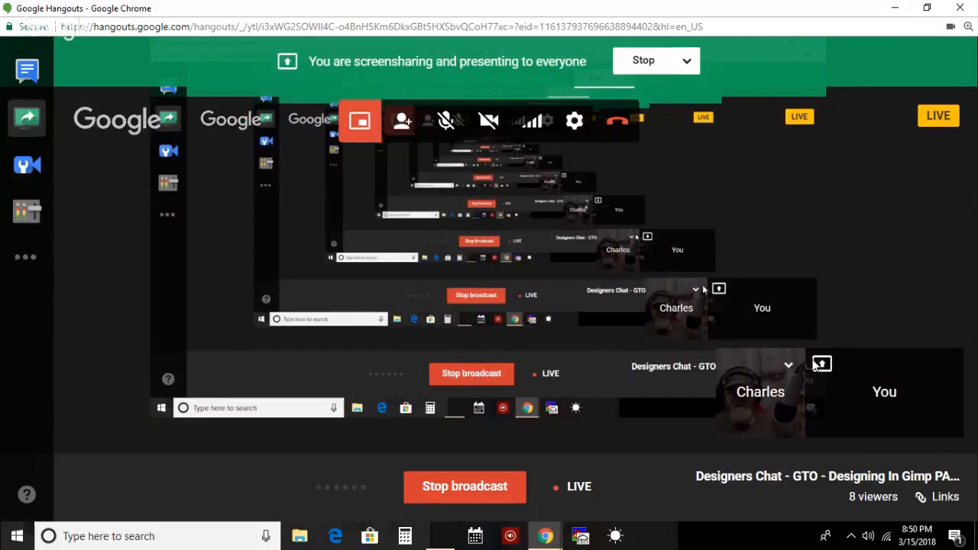
left_click(947, 364)
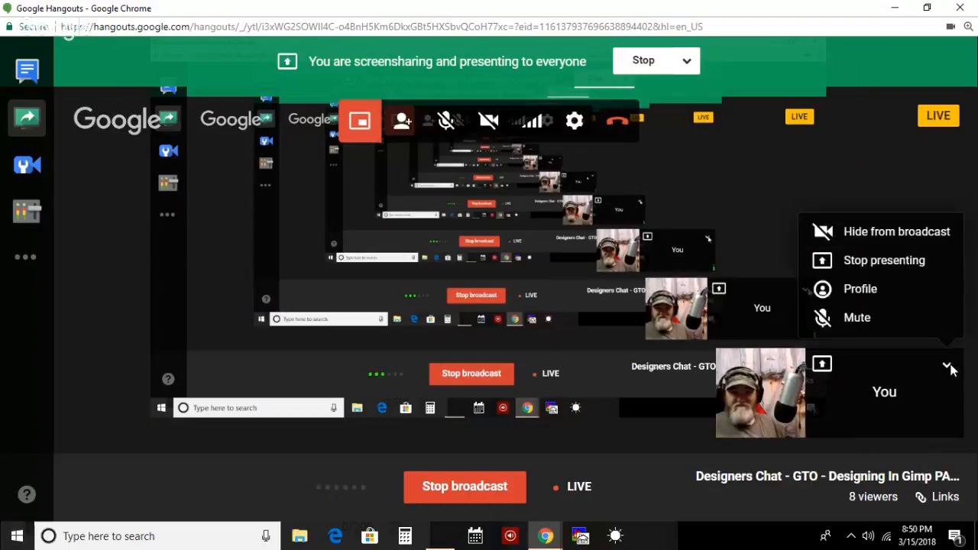
left_click(890, 269)
- Present the other participant's feed to everyone in the broadcast
left_click(788, 366)
left_click(787, 366)
left_click(789, 363)
left_click(790, 366)
left_click(792, 365)
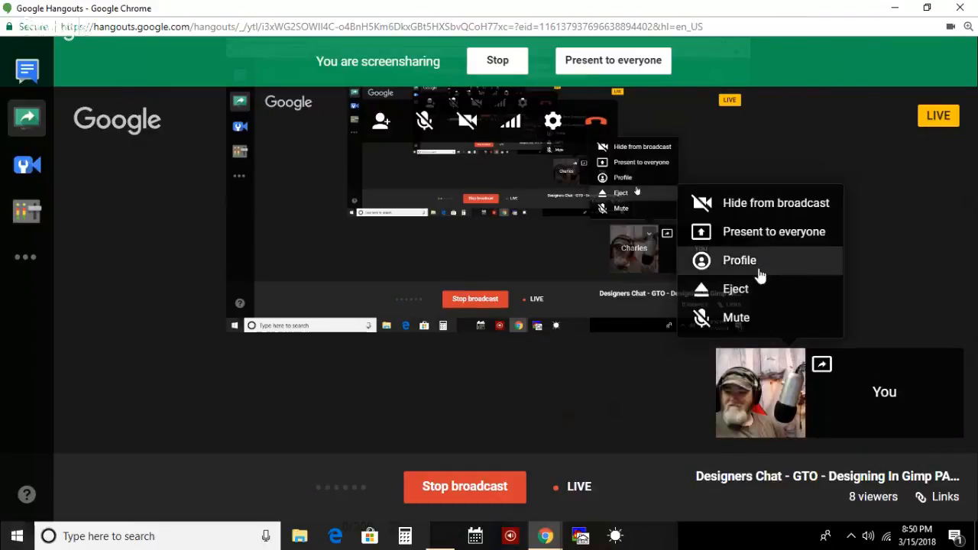
left_click(785, 238)
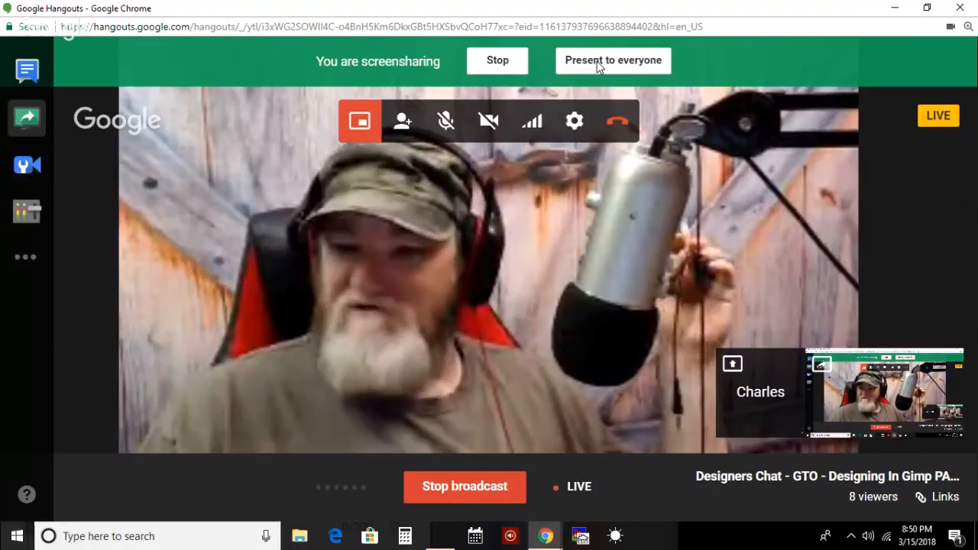
- Present your own screen to everyone once more, stop presenting it, and end the screenshare
left_click(597, 61)
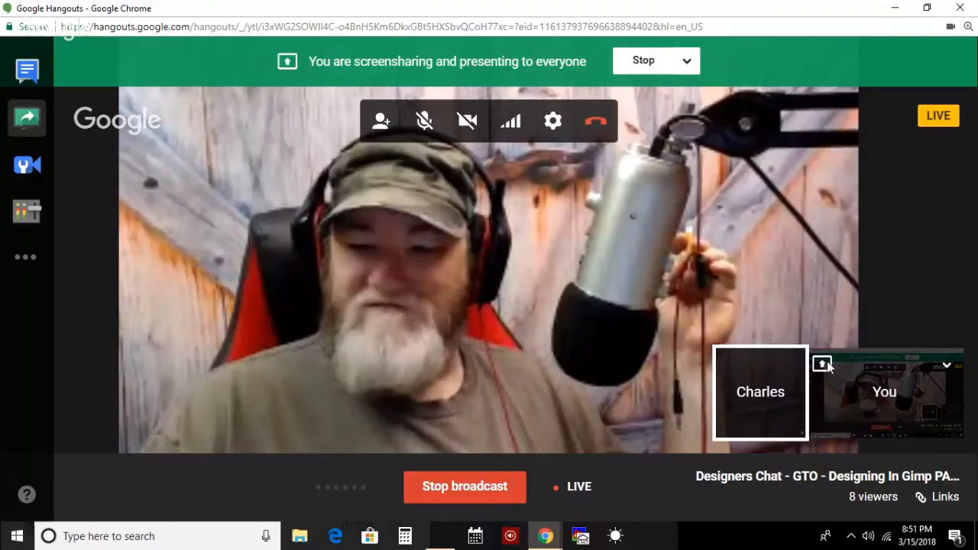
left_click(826, 367)
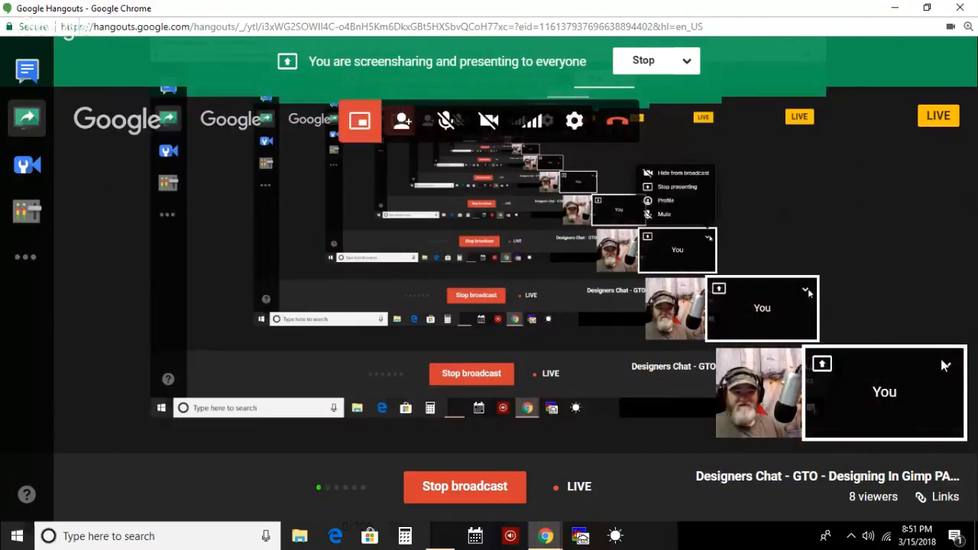
left_click(947, 365)
left_click(874, 267)
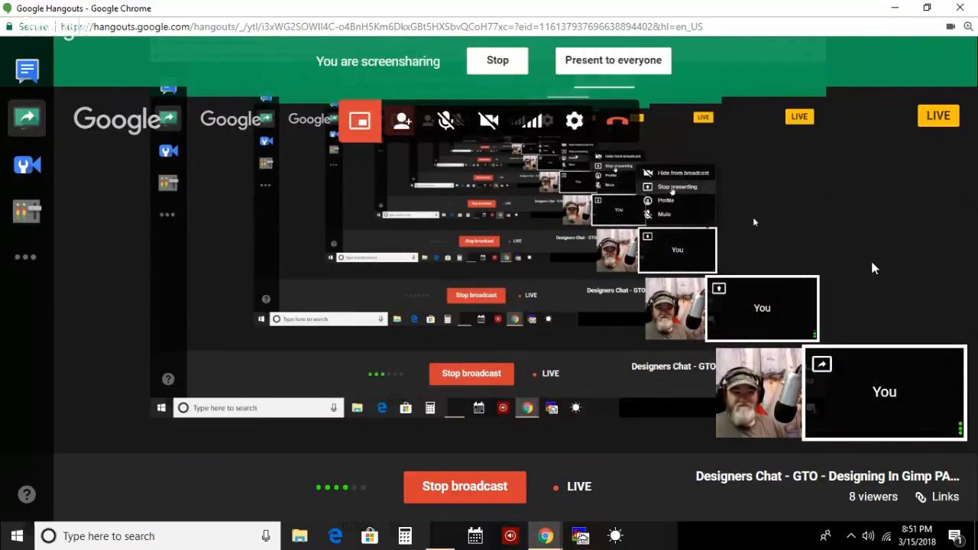
left_click(496, 61)
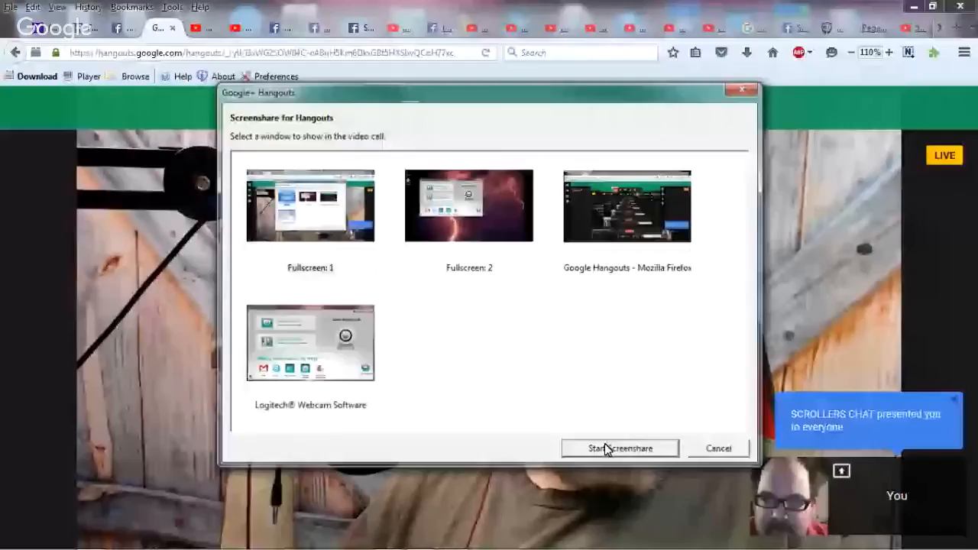
- Start a full-screen screenshare for the Hangouts call and switch to Paint Shop Pro by minimizing the browser
left_click(605, 447)
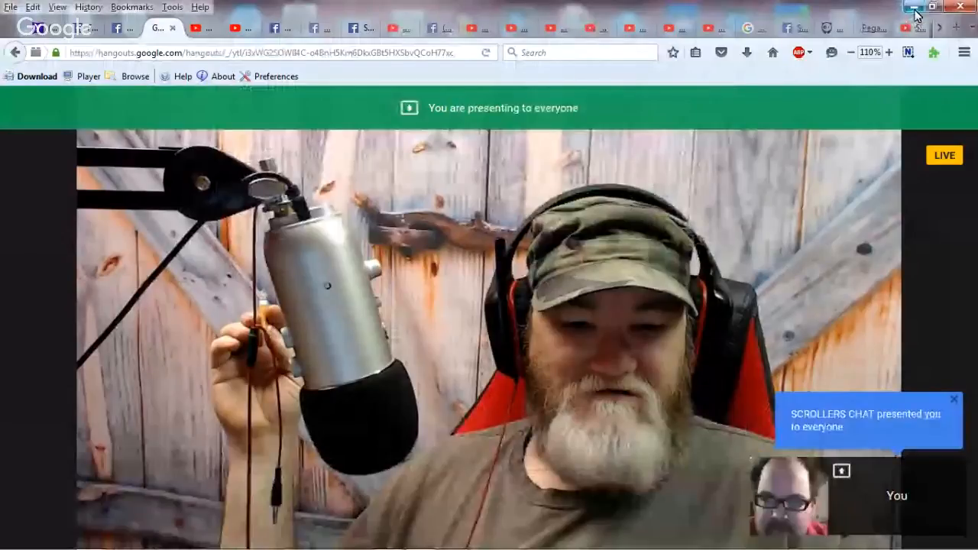
left_click(915, 8)
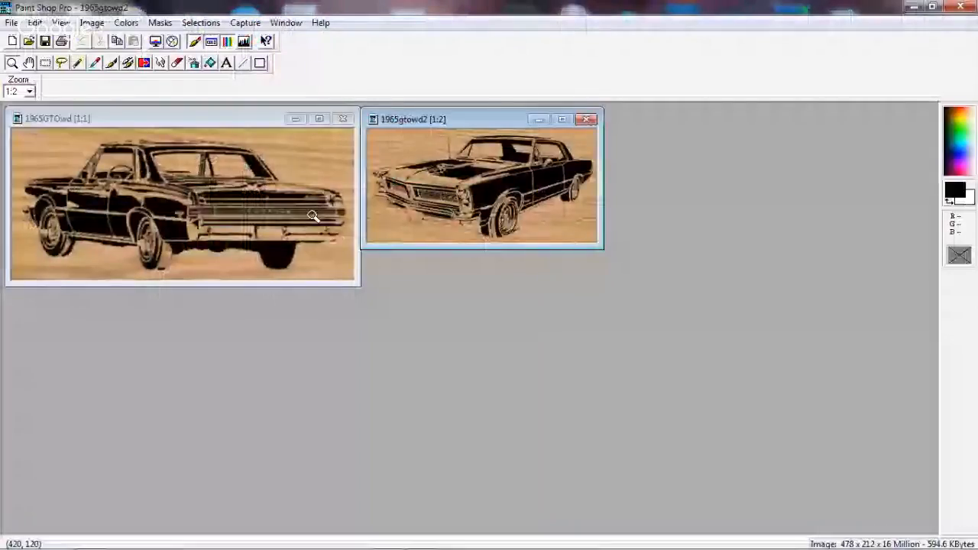
- Examine the grille, headlights and front wheel of the 1965gtowd2 wood-textured car image up close
left_click(412, 202)
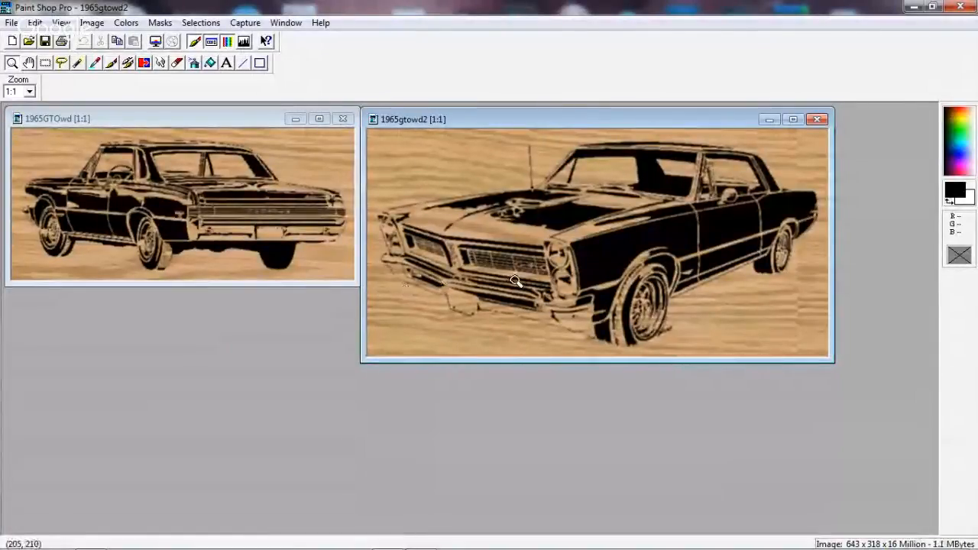
left_click(560, 287)
left_click(563, 303)
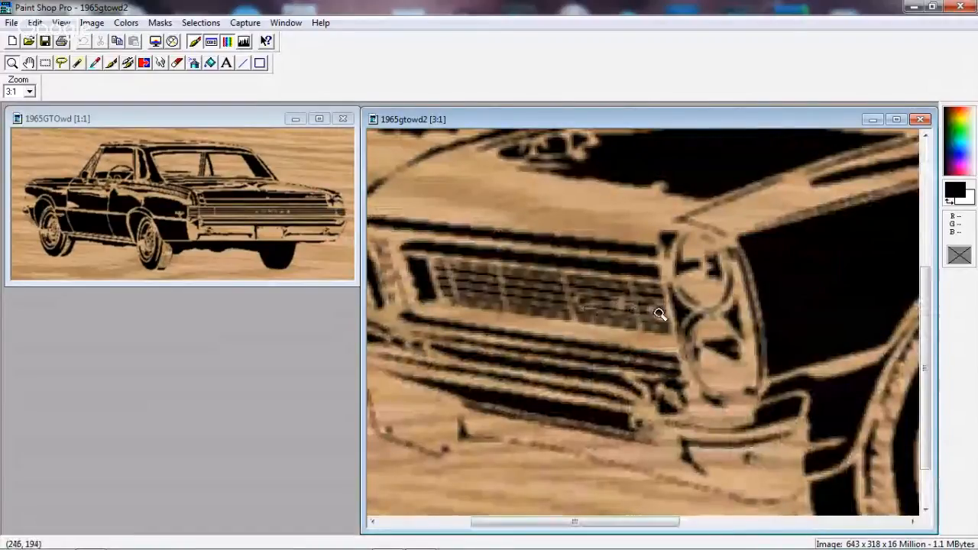
right_click(598, 307)
right_click(600, 308)
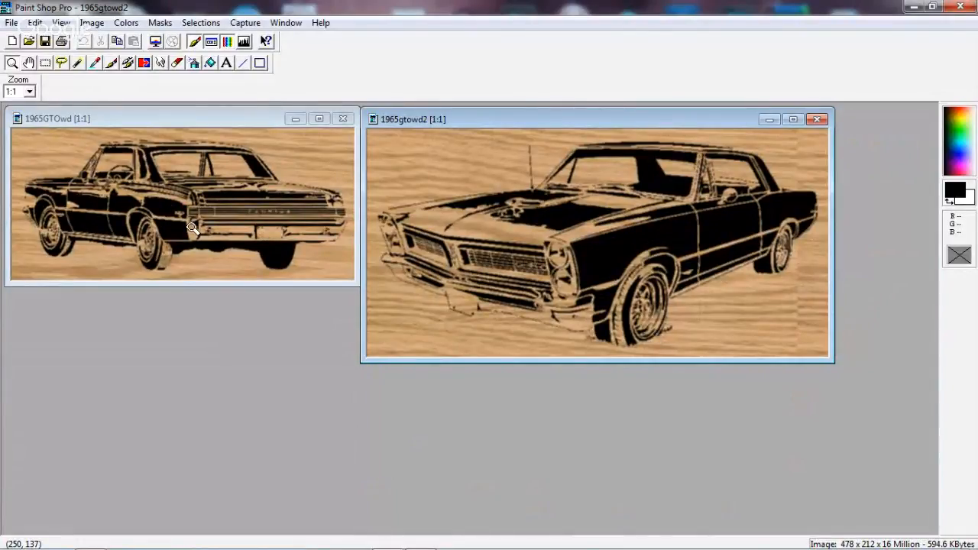
left_click(651, 334)
left_click(668, 459)
right_click(518, 366)
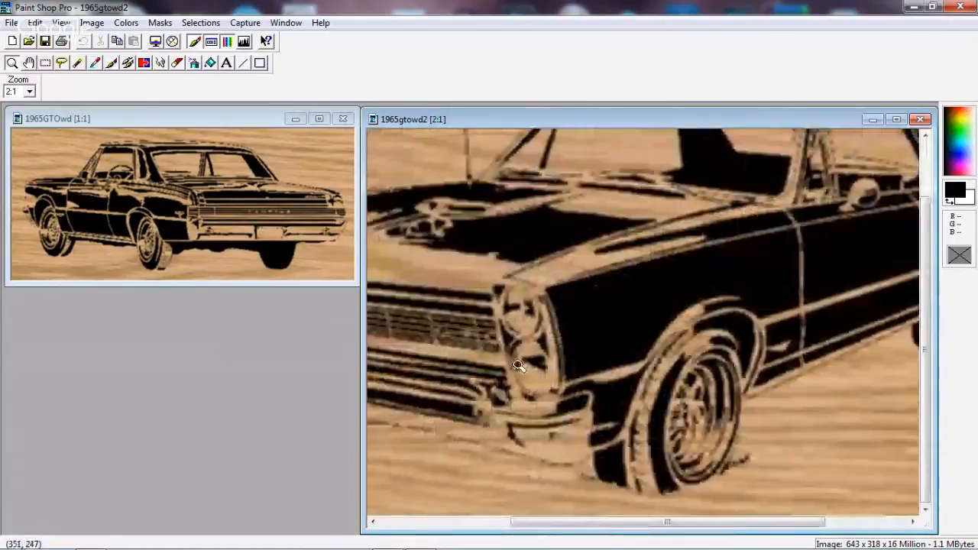
right_click(519, 366)
- Open the red GTO photo from the desktop in Paint Shop Pro and show it beside the 1965gtowd2 image
left_click(933, 6)
left_click_drag(353, 320, 546, 292)
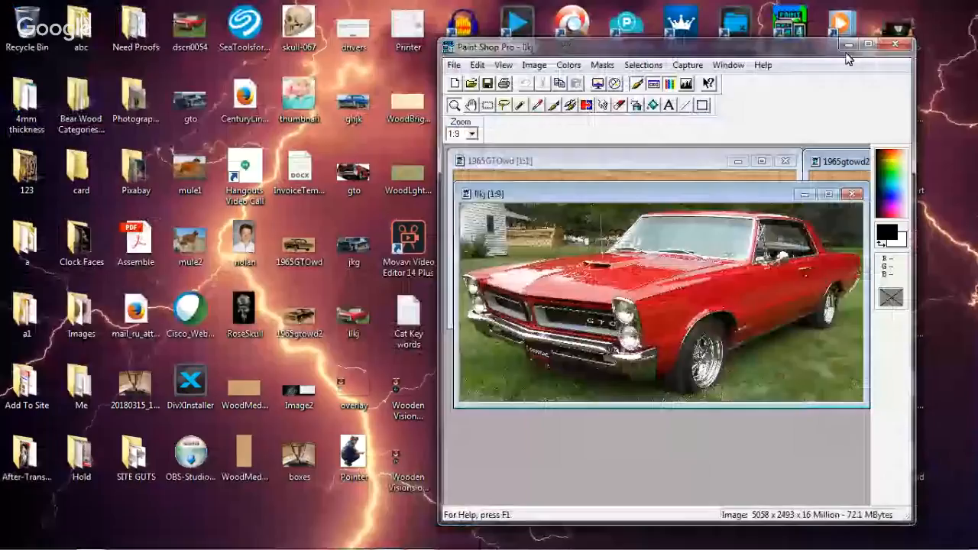
left_click(869, 45)
left_click(626, 139)
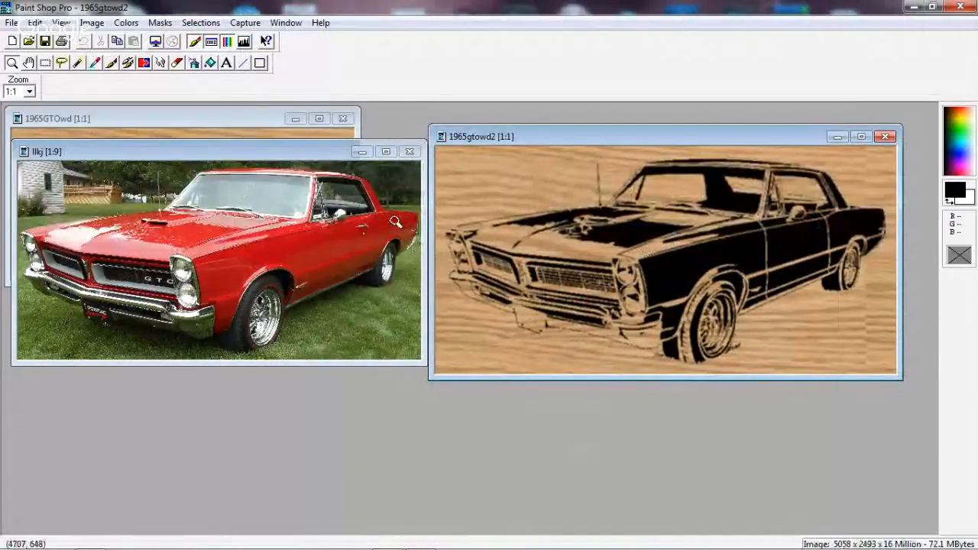
- Inspect the grille mesh and GTO lettering in the red car photo up close, and return to a whole-car view
left_click(216, 297)
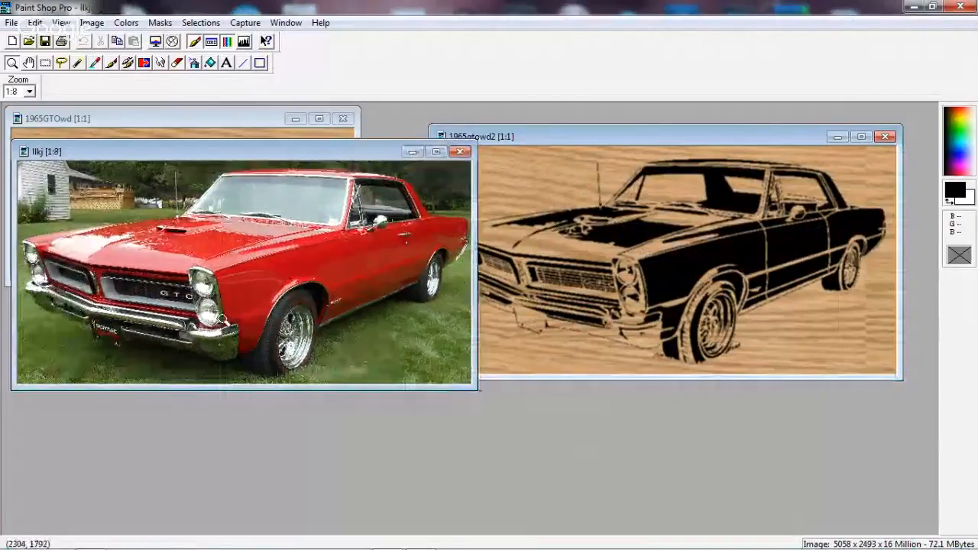
left_click(221, 318)
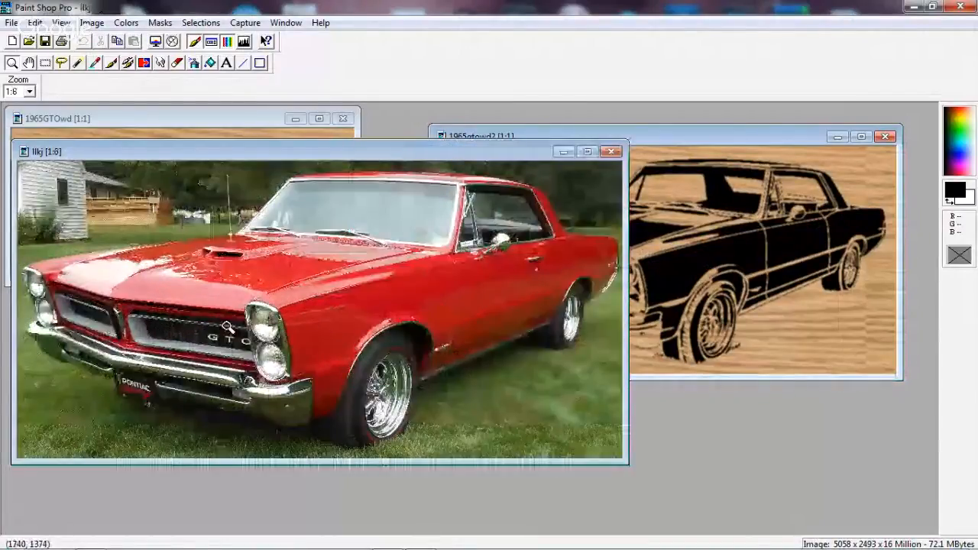
left_click(227, 327)
left_click(227, 327)
left_click(282, 288)
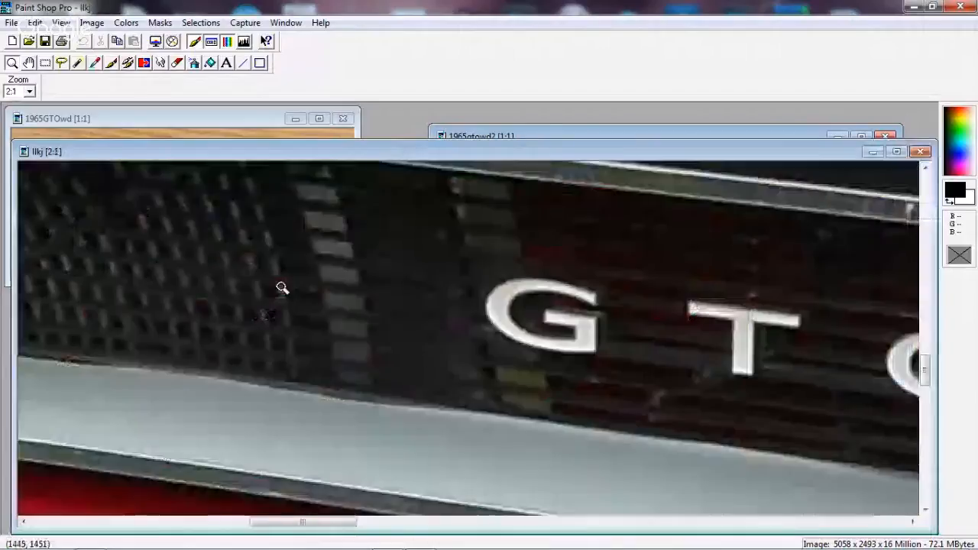
right_click(282, 288)
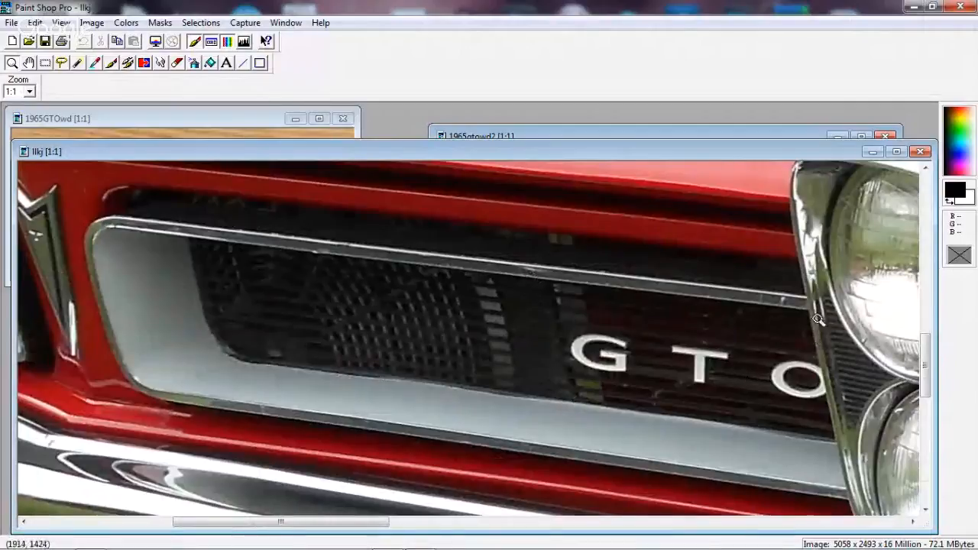
right_click(279, 297)
right_click(226, 268)
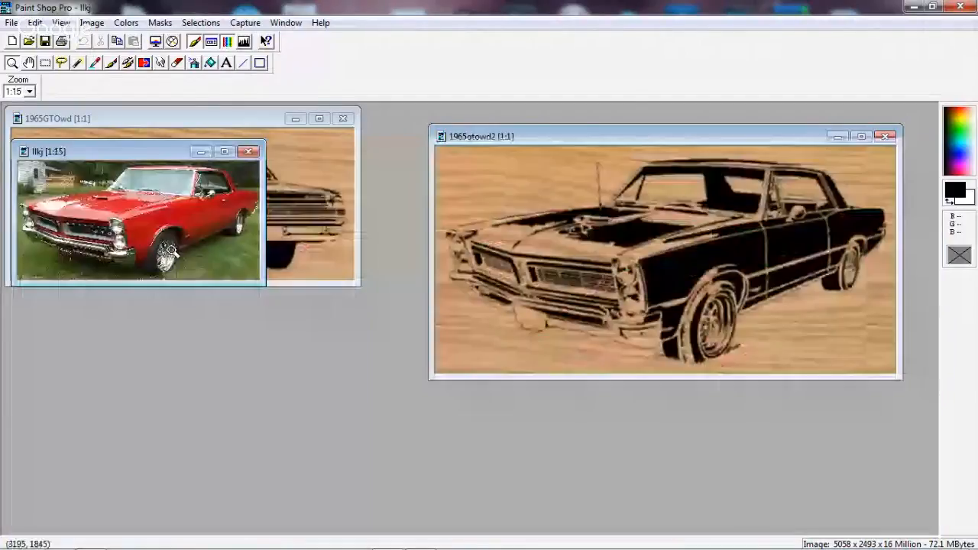
- Inspect the front end of the red GTO photo enlarged to 1:6, and return it to the small 1:15 view
left_click(124, 271)
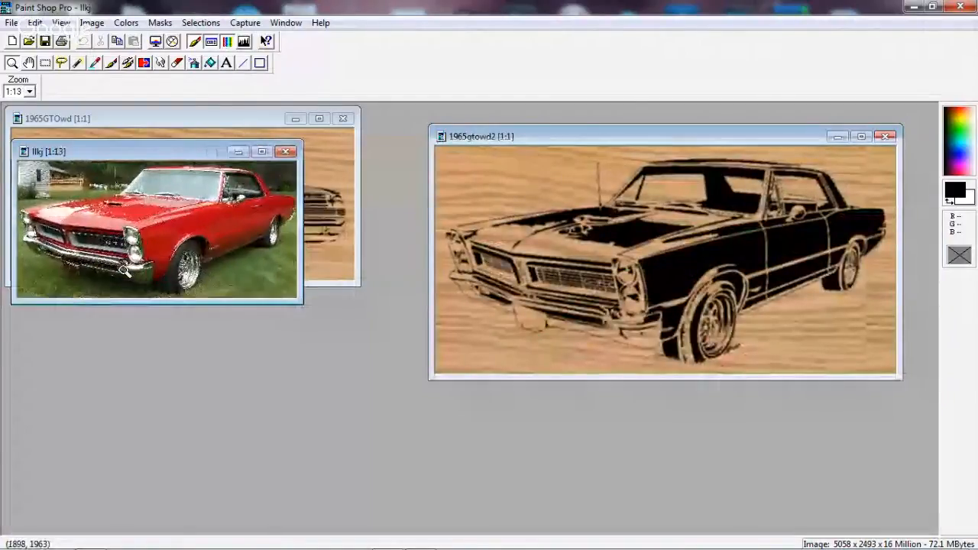
left_click(130, 298)
left_click(138, 336)
left_click(141, 355)
left_click(141, 357)
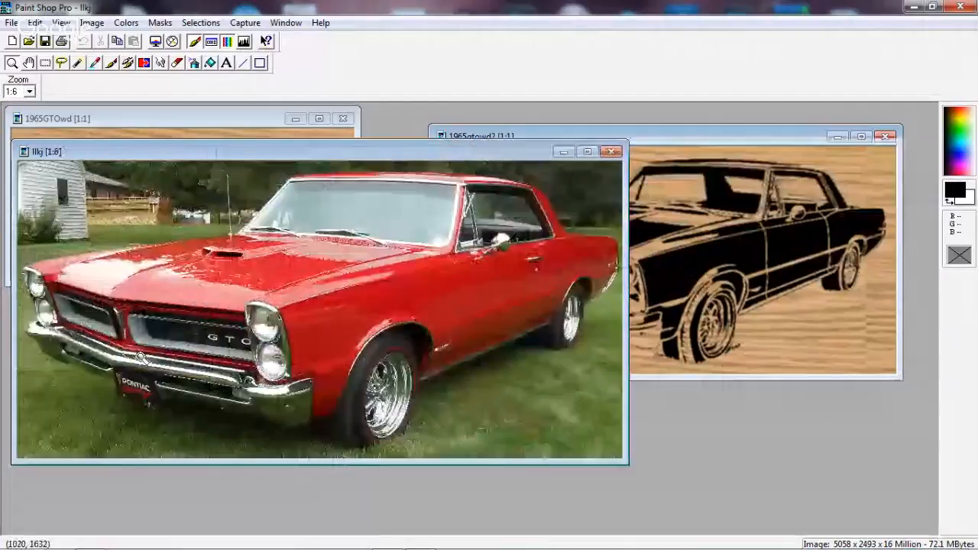
right_click(134, 378)
right_click(114, 321)
right_click(86, 228)
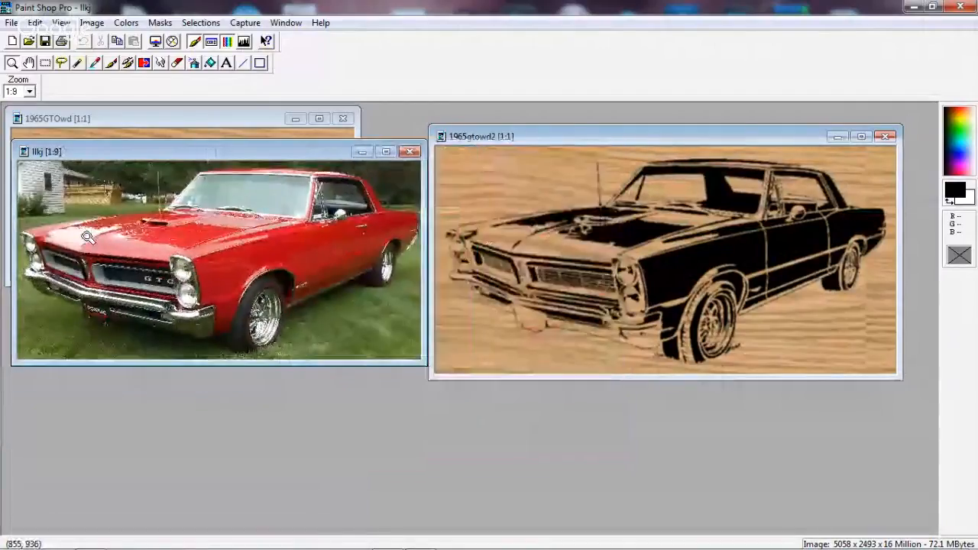
right_click(77, 207)
right_click(61, 178)
right_click(61, 178)
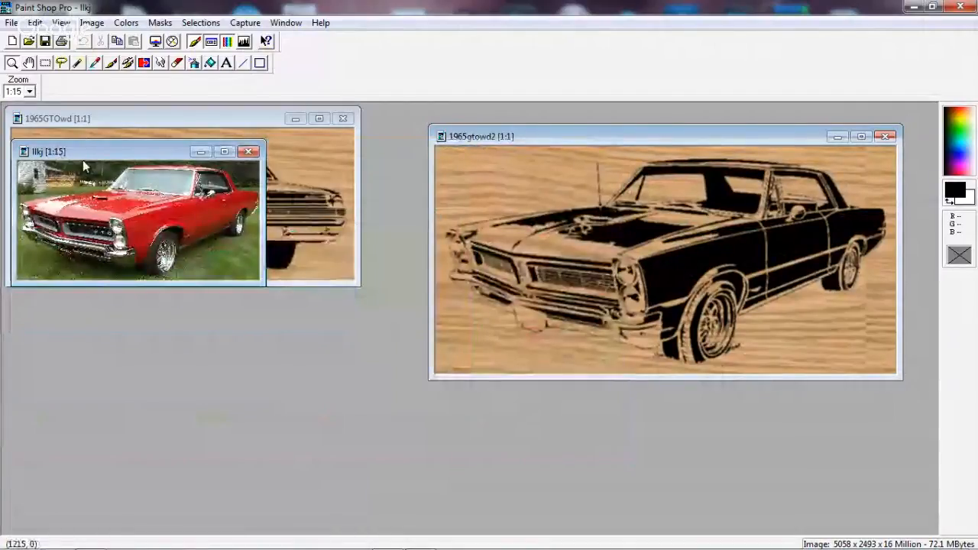
- Uncover the 1965GTOwd rear-view pattern by moving the red photo below it, examine it enlarged, and bring the 1965gtowd2 window closer
left_click_drag(85, 156, 109, 366)
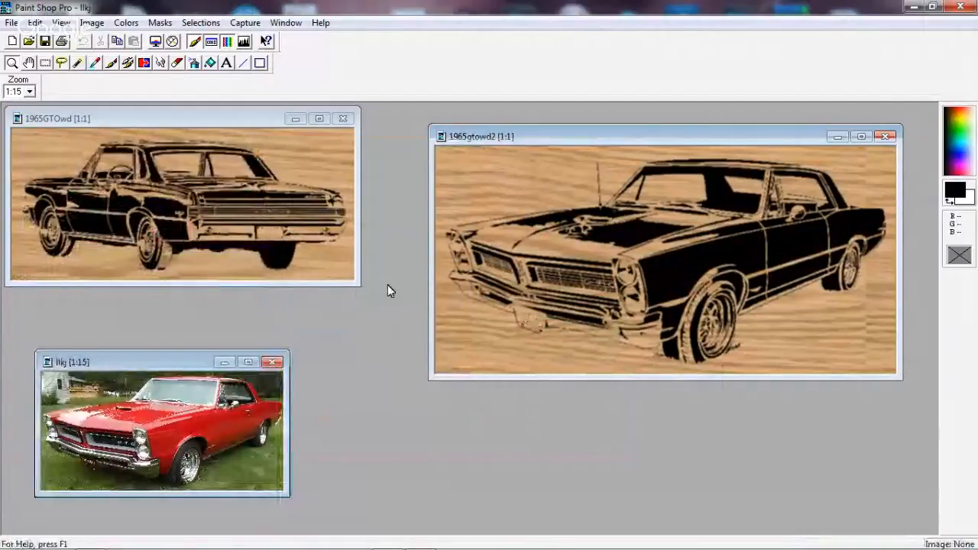
left_click(299, 255)
left_click(296, 254)
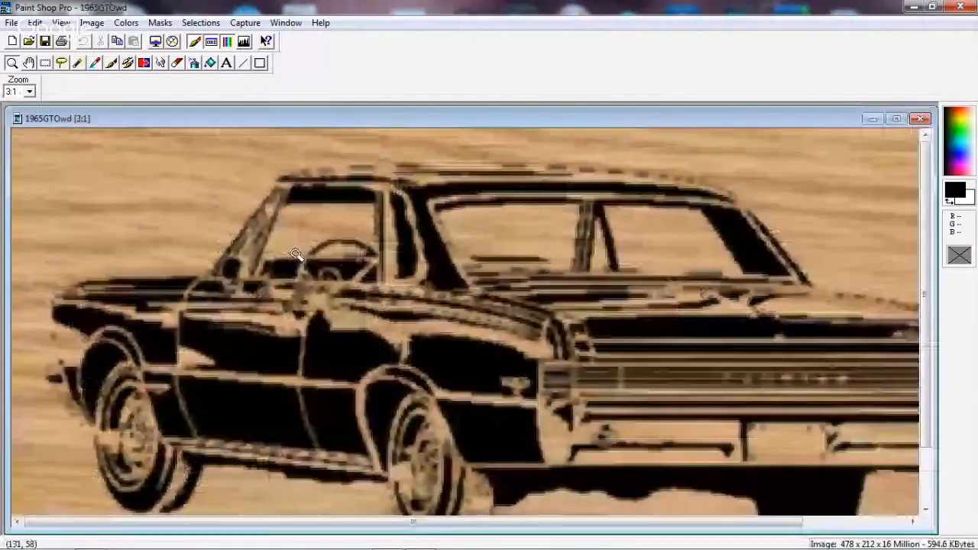
right_click(296, 253)
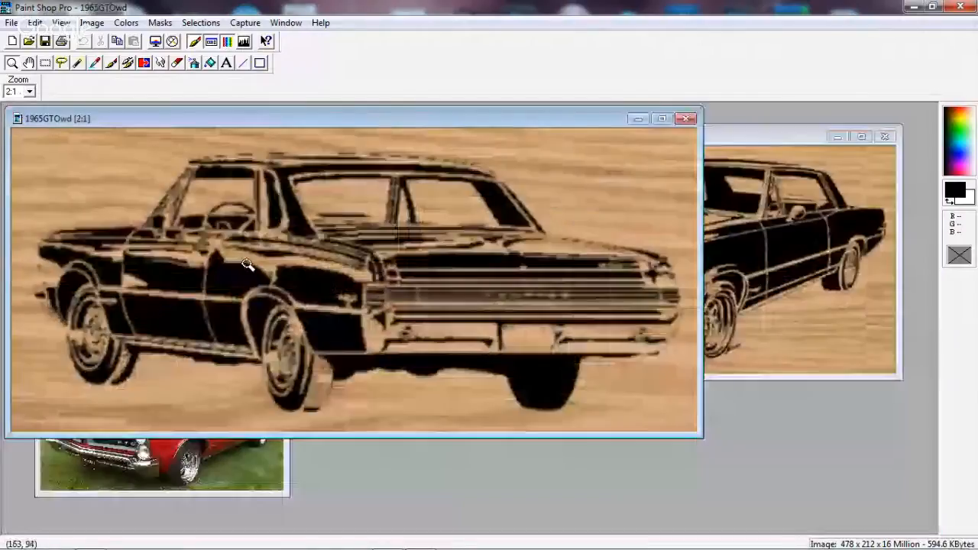
right_click(117, 178)
left_click_drag(512, 138, 411, 126)
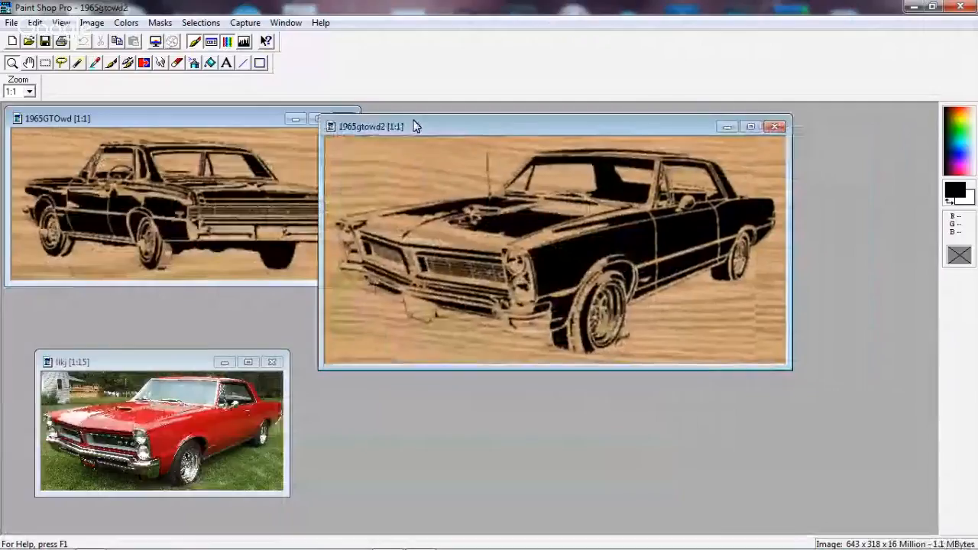
- Open the blue GTO photo ghjk from the desktop in Paint Shop Pro and place it over the 1965GTOwd pattern
mouse_move(152, 530)
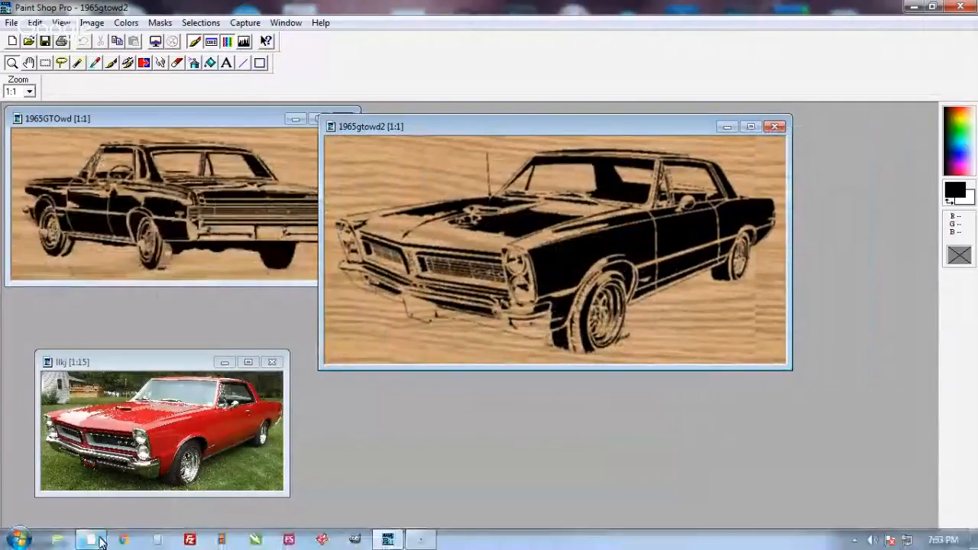
mouse_move(96, 539)
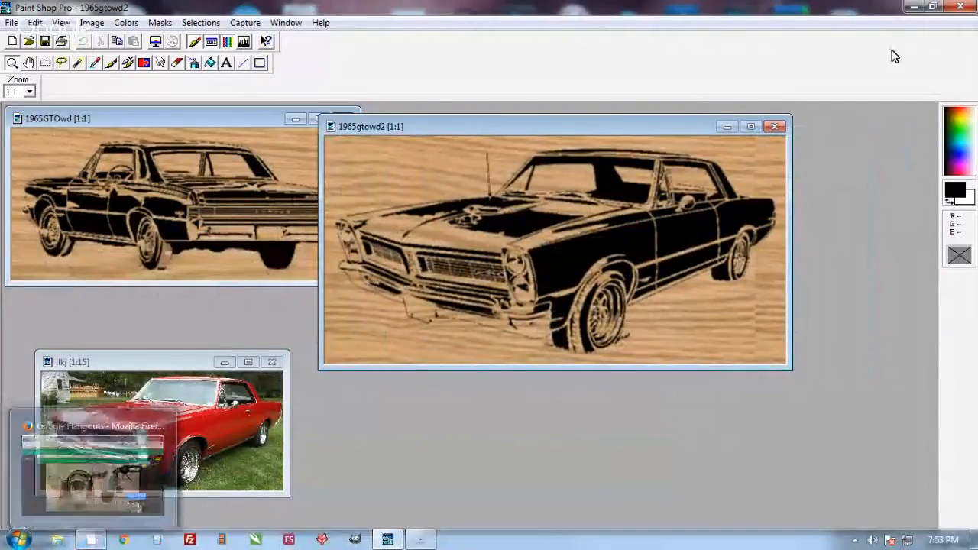
left_click(931, 8)
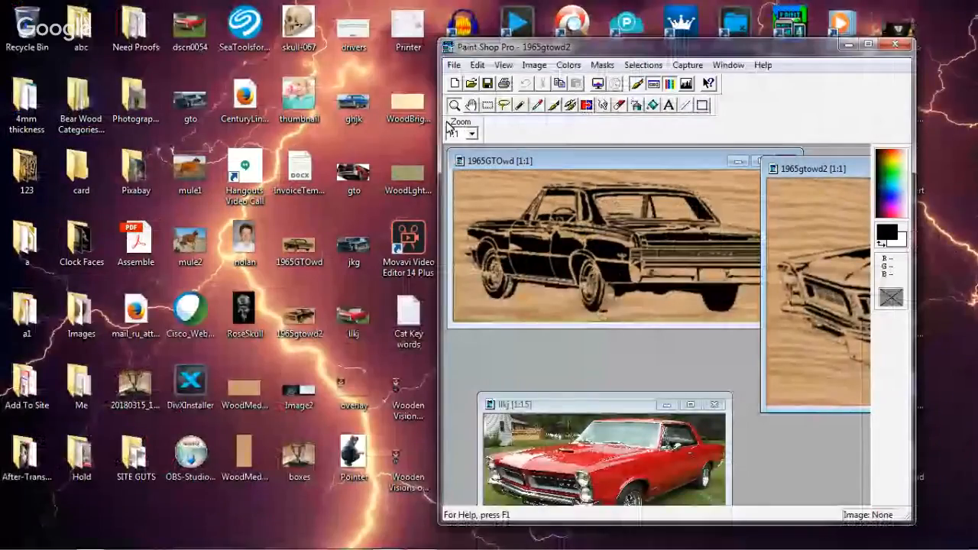
left_click(868, 45)
left_click(279, 249)
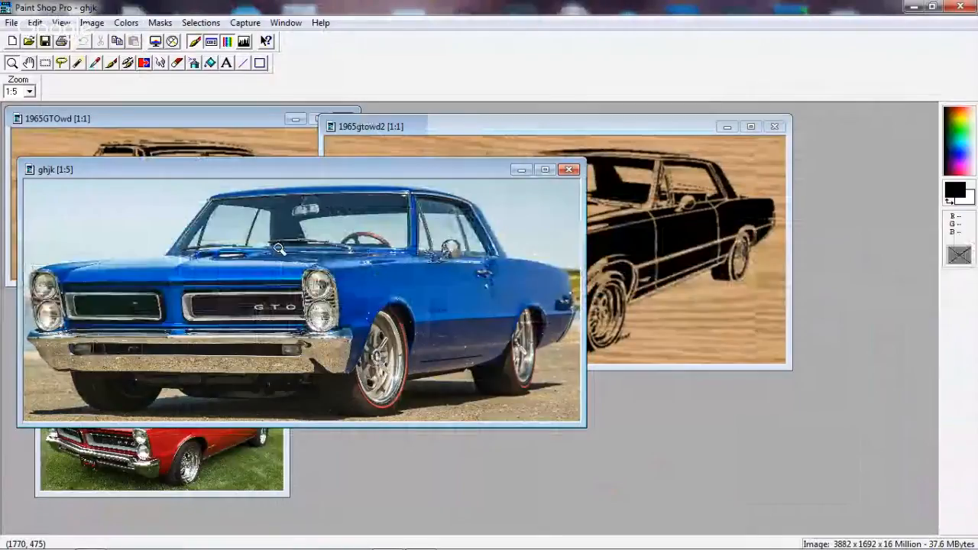
left_click_drag(312, 169, 302, 120)
- Inspect the grille bars and GTO lettering of the blue ghjk photo at full size, and return to a whole-car view
mouse_move(120, 542)
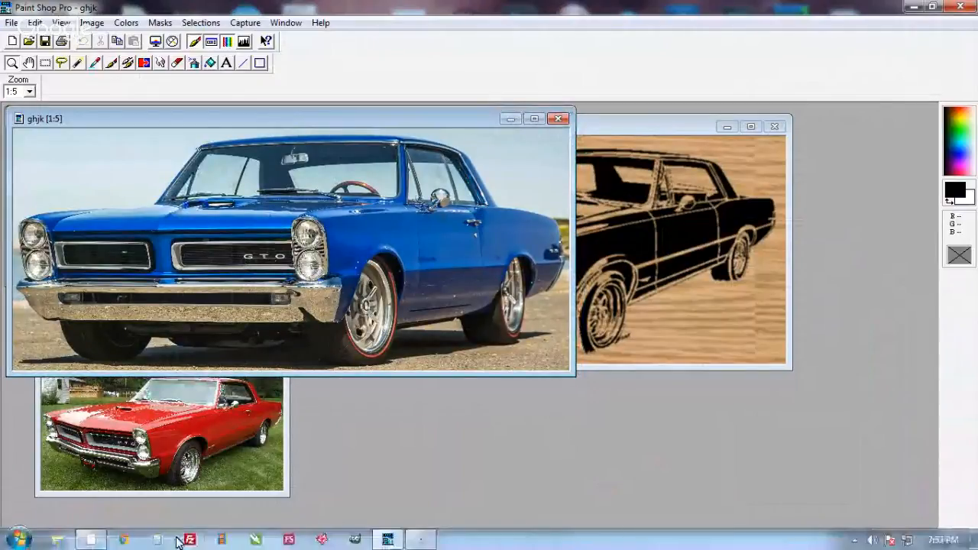
left_click(290, 272)
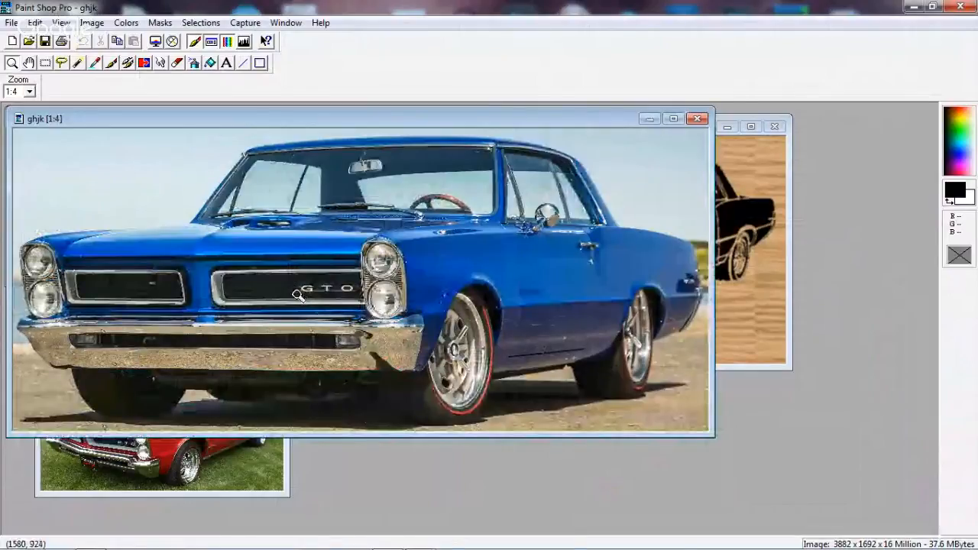
left_click(298, 296)
left_click(350, 329)
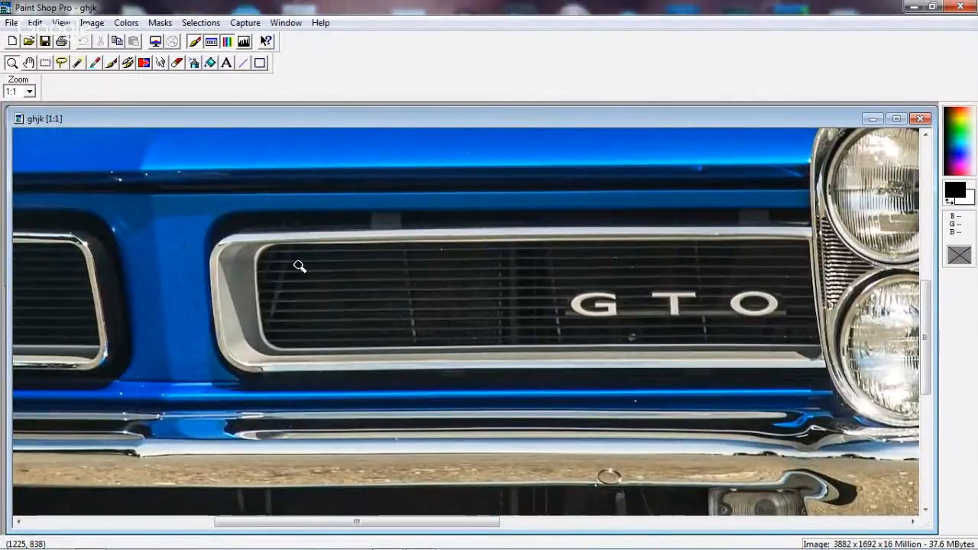
right_click(241, 299)
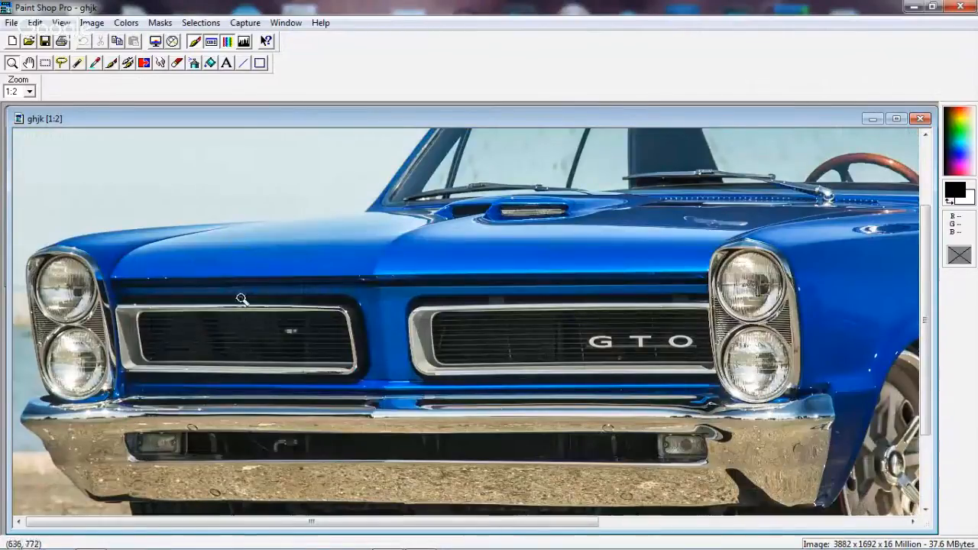
right_click(187, 254)
right_click(188, 255)
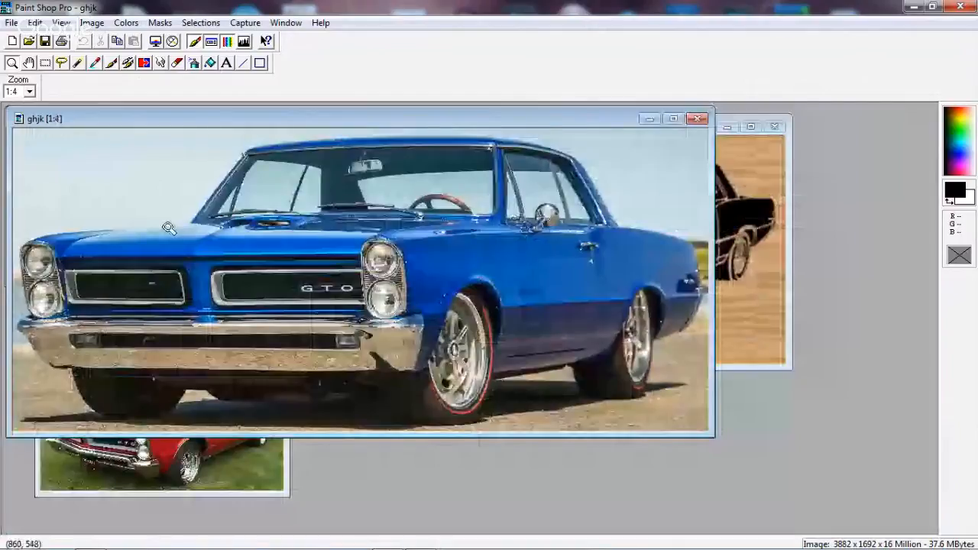
right_click(169, 228)
right_click(108, 183)
left_click(108, 183)
left_click(107, 182)
left_click(108, 183)
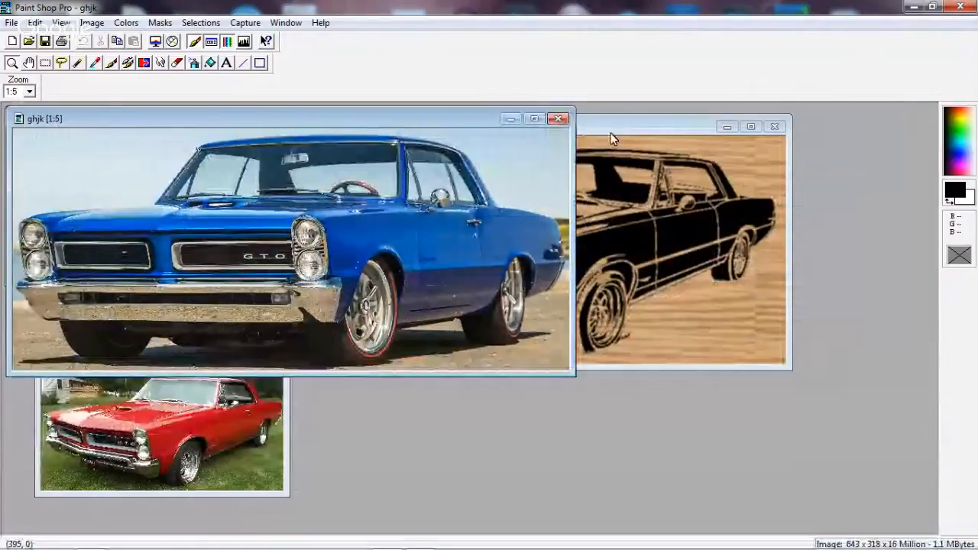
- Move the 1965gtowd2 pattern clear of the blue photo and show the red photo beside it, enlarged to 1:8
left_click_drag(611, 132, 759, 124)
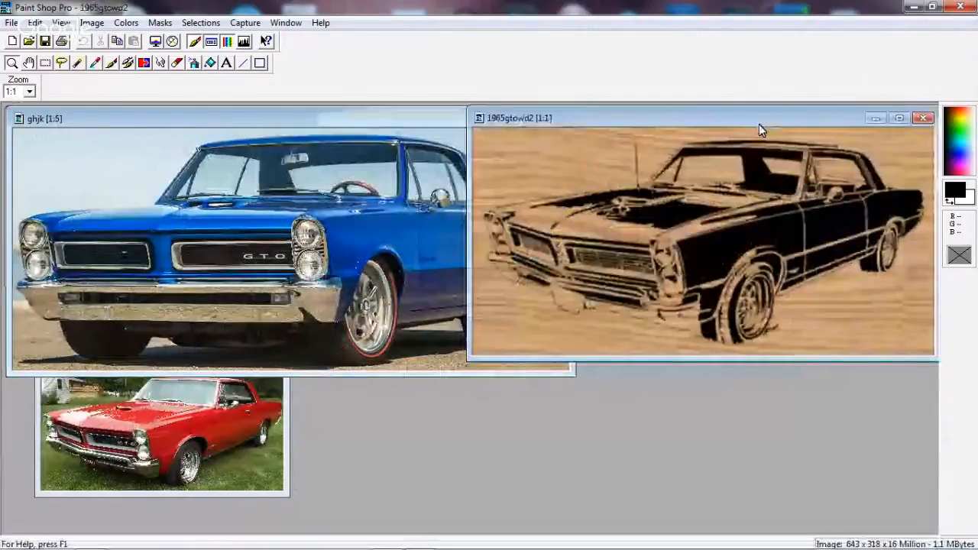
left_click(285, 437)
mouse_move(169, 362)
left_mouse_down()
mouse_move(129, 131)
mouse_move(154, 124)
left_mouse_up()
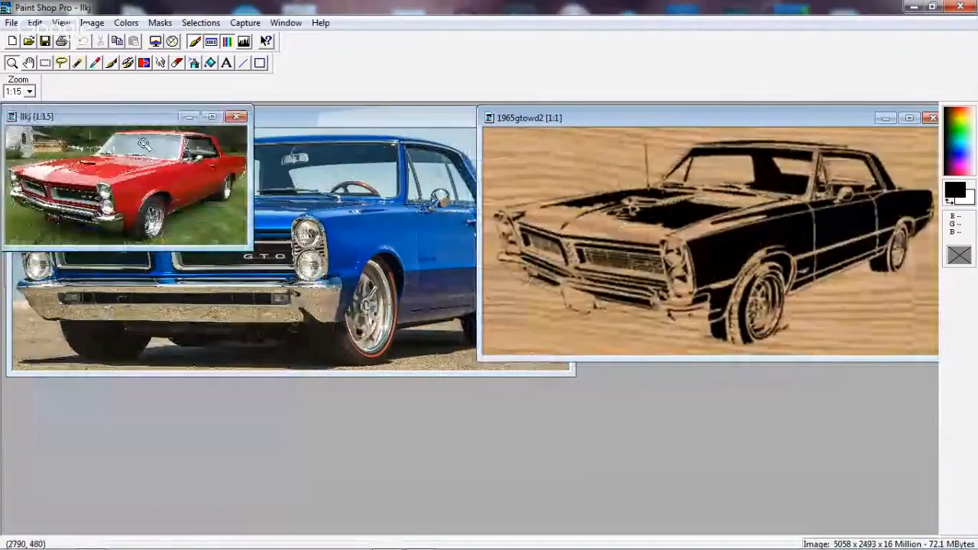
left_click(144, 144)
left_click(130, 170)
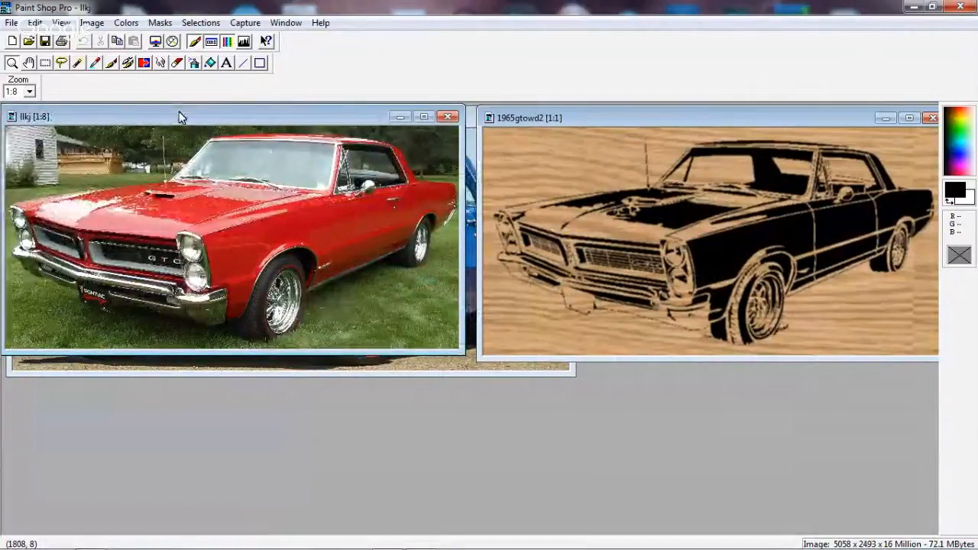
- Place the red photo directly below the 1965gtowd2 pattern for comparison, and bring the blue ghjk photo to the front
left_click_drag(182, 117, 661, 317)
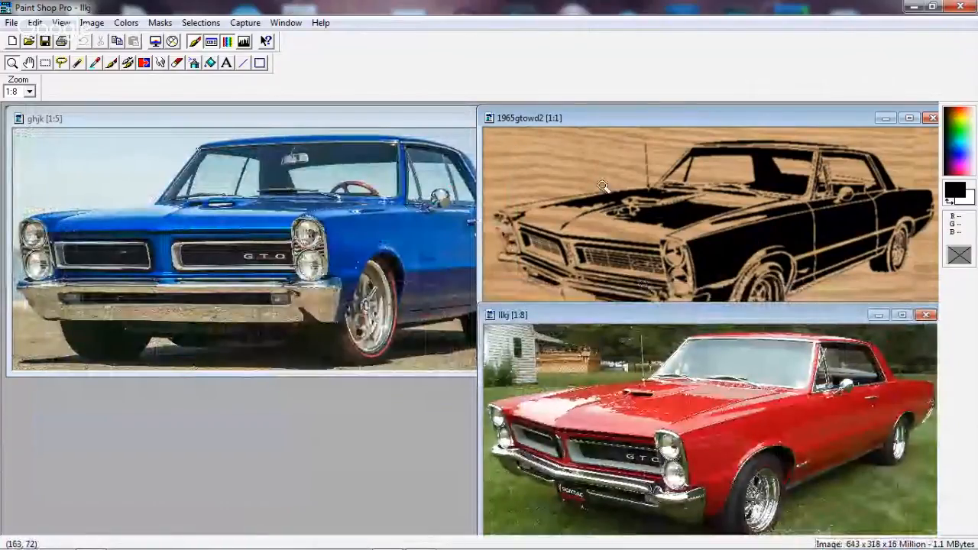
left_click_drag(637, 124, 640, 109)
left_click(477, 393)
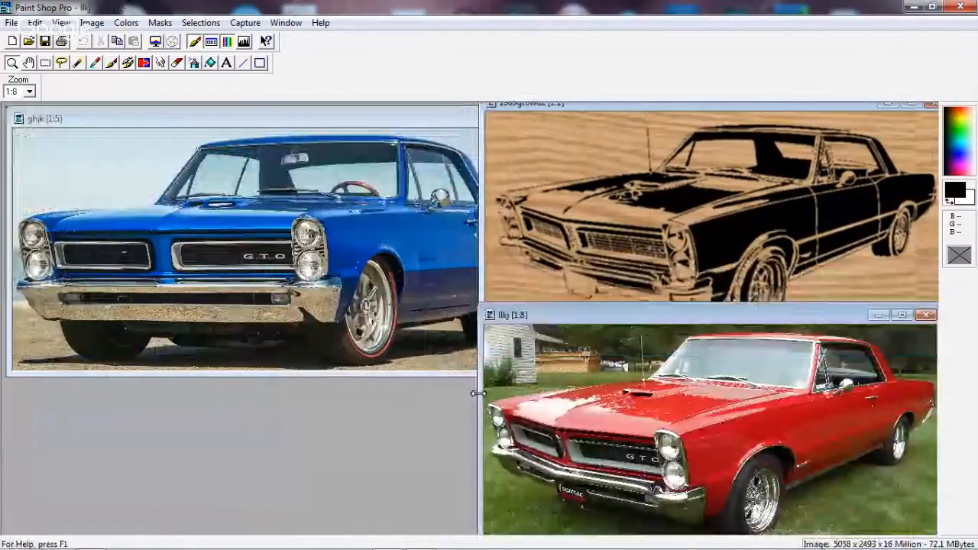
left_click(269, 126)
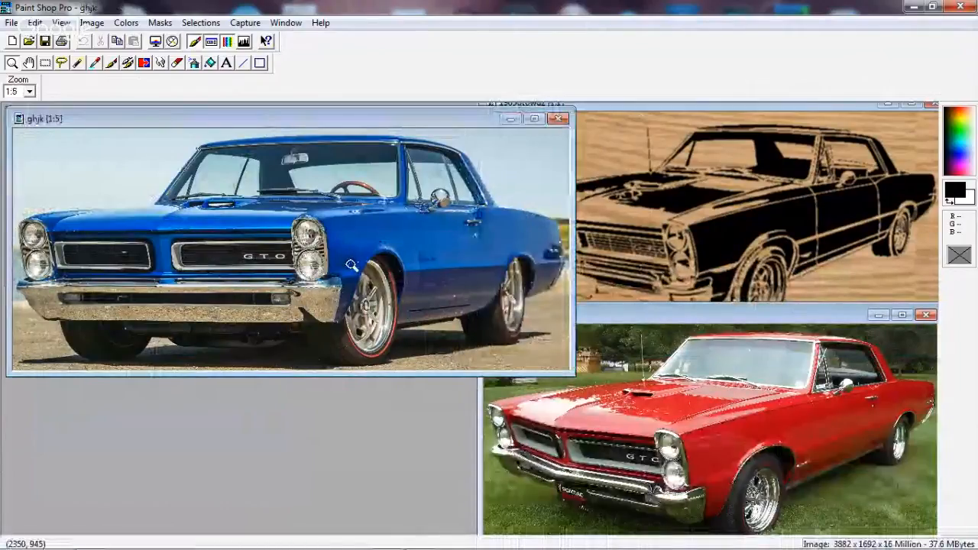
mouse_move(138, 546)
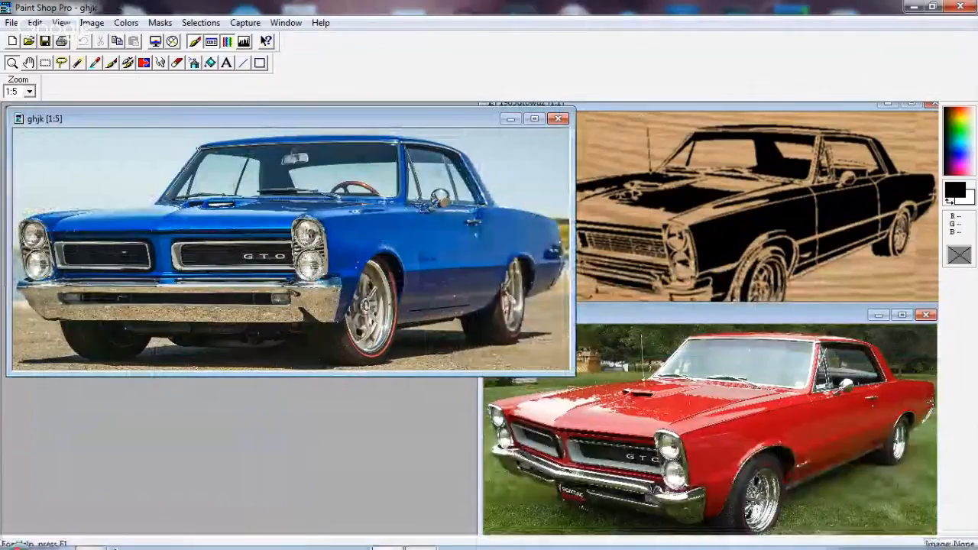
mouse_move(96, 540)
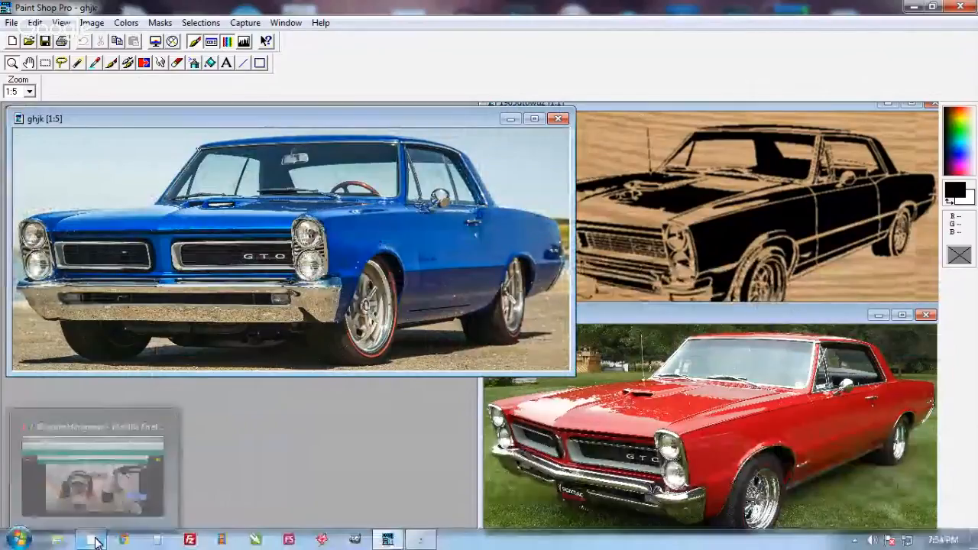